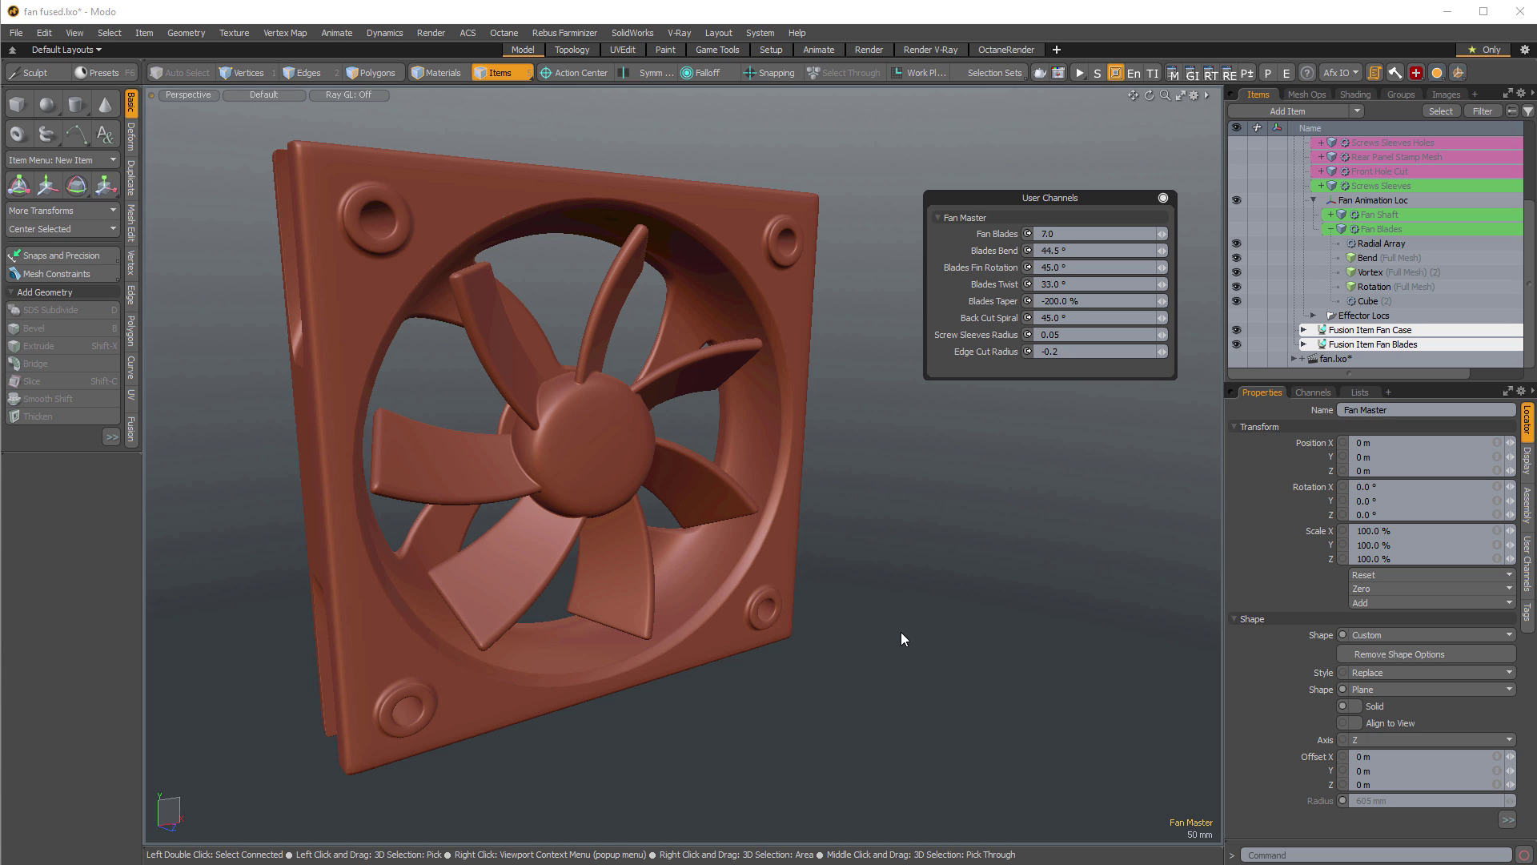
# Clear the item selection and show the wireframe overlay on the fan model.
pyautogui.click(945, 539)
pyautogui.hotkey('ctrl', '3')
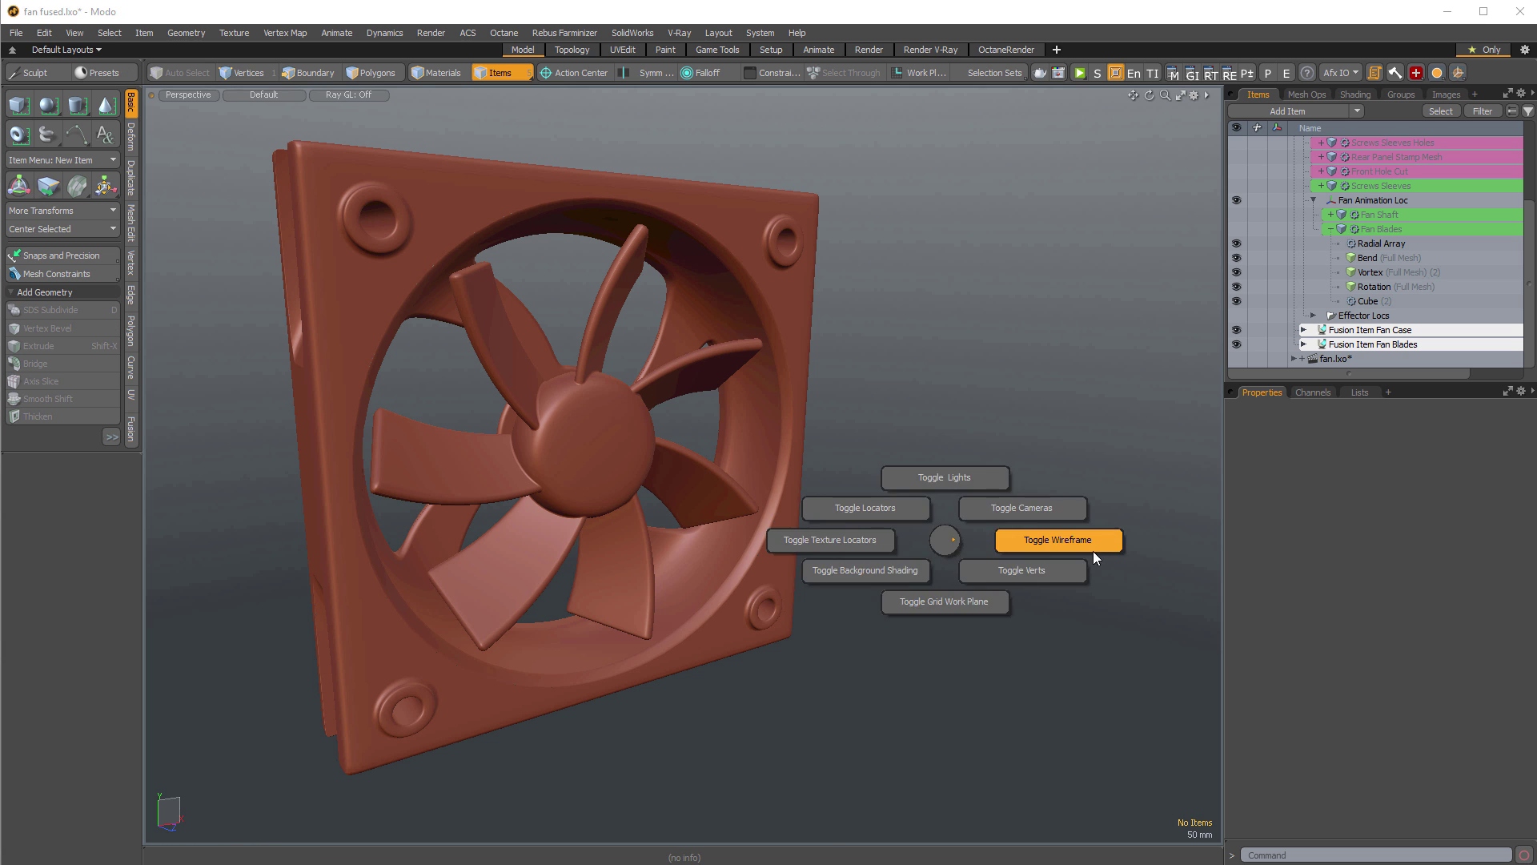
pyautogui.click(1093, 551)
pyautogui.keyDown('alt'); pyautogui.keyDown('shift'); pyautogui.moveTo(941, 507); pyautogui.dragTo(955, 513); pyautogui.keyUp('shift'); pyautogui.keyUp('alt')
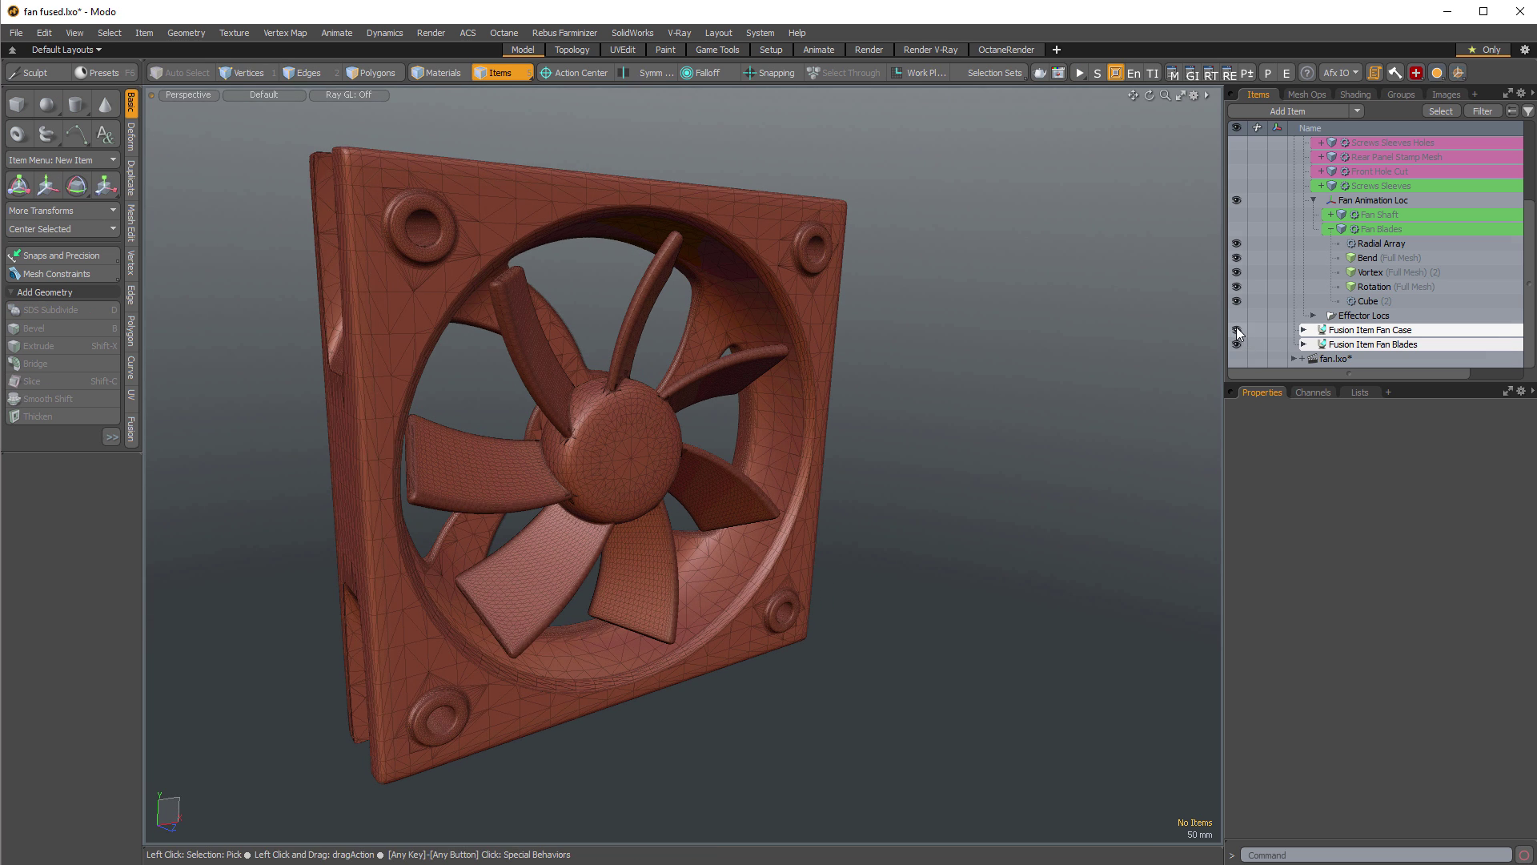
# Inspect the Fusion Item Fan Case and Fusion Item Fan Blades separately by hiding each, leaving both visible.
pyautogui.click(1237, 329)
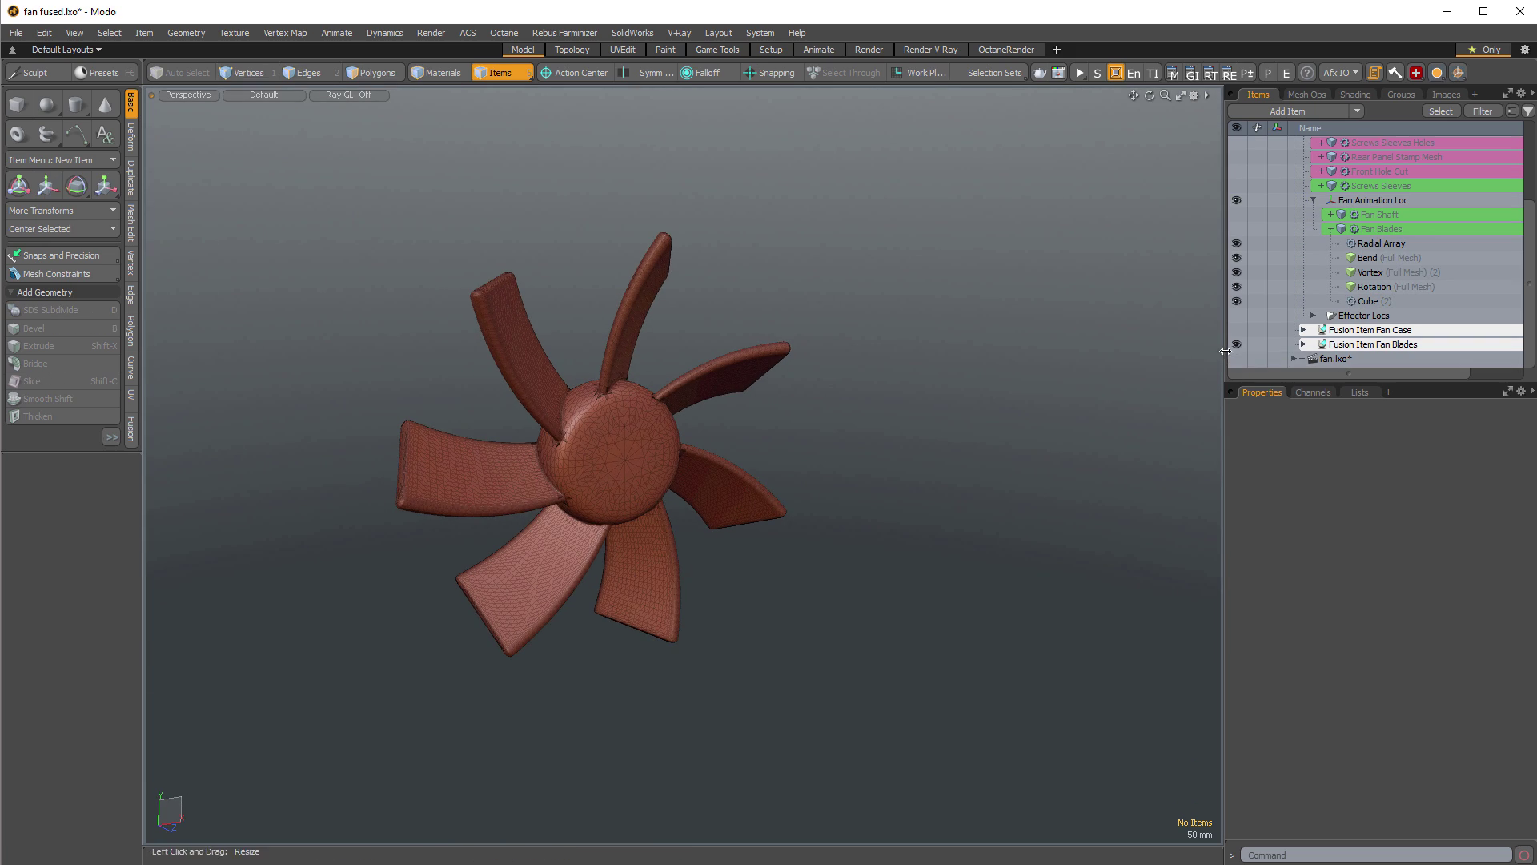
pyautogui.click(1238, 333)
pyautogui.click(1240, 343)
pyautogui.keyDown('alt'); pyautogui.moveTo(993, 480); pyautogui.dragTo(995, 440); pyautogui.keyUp('alt')
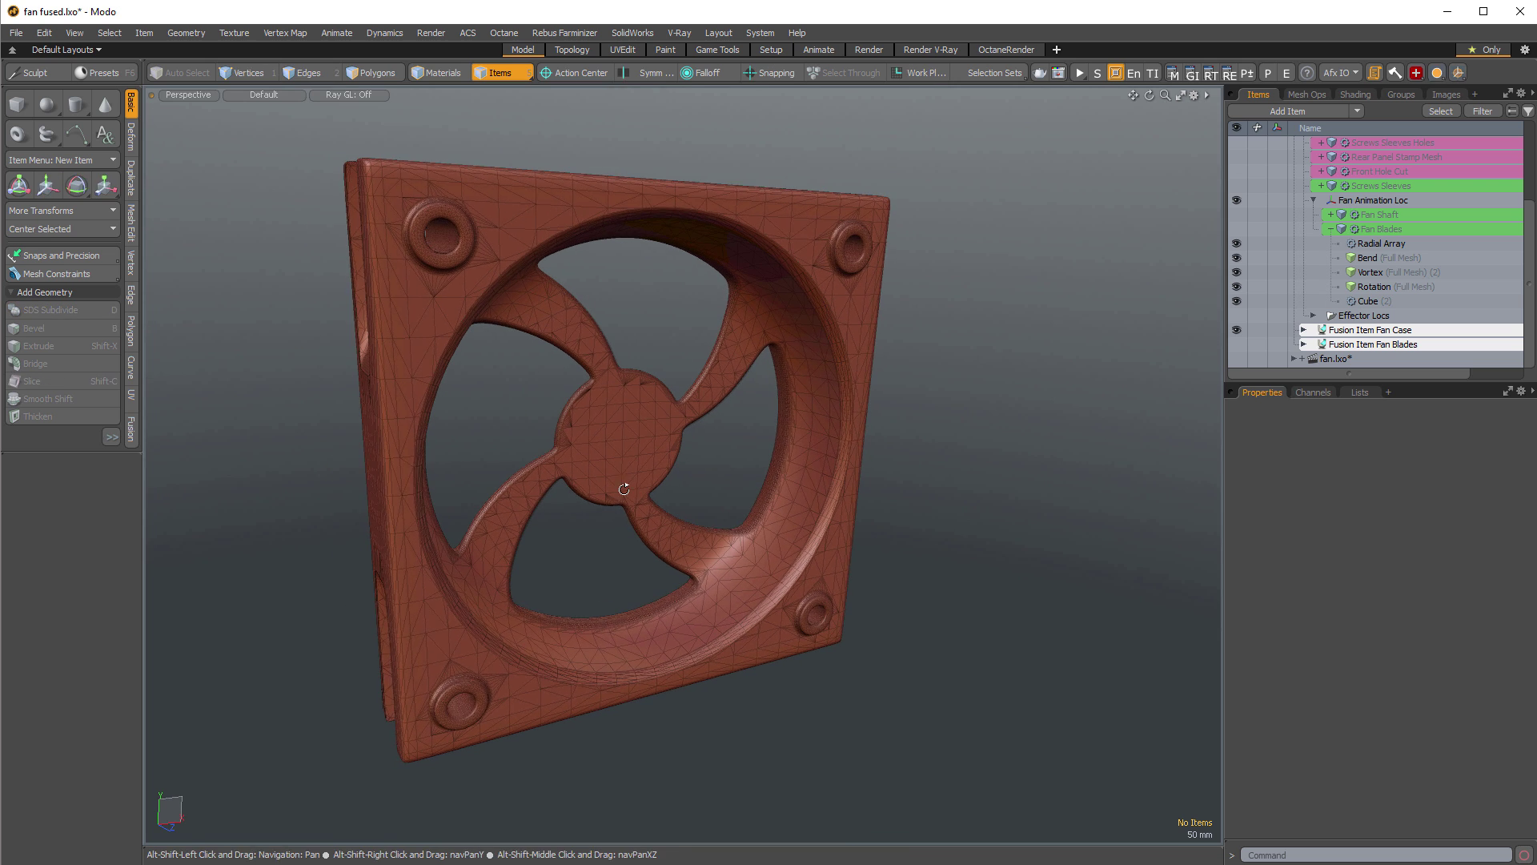
pyautogui.click(1237, 344)
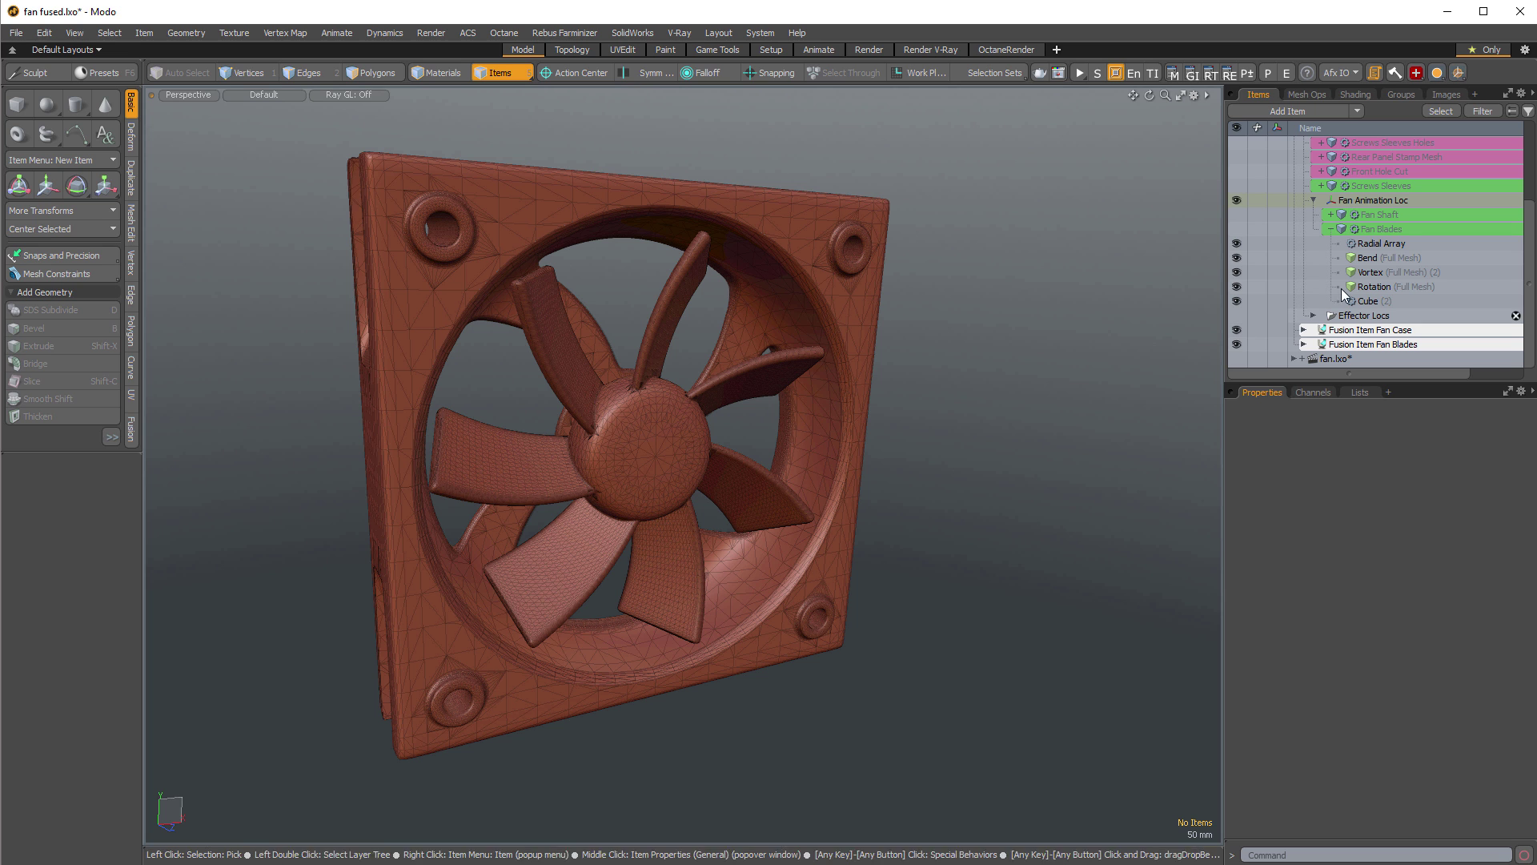
# Select the Fan Master locator to show its User Channels and turn off the wireframe overlay.
pyautogui.scroll(3, 1344, 240)
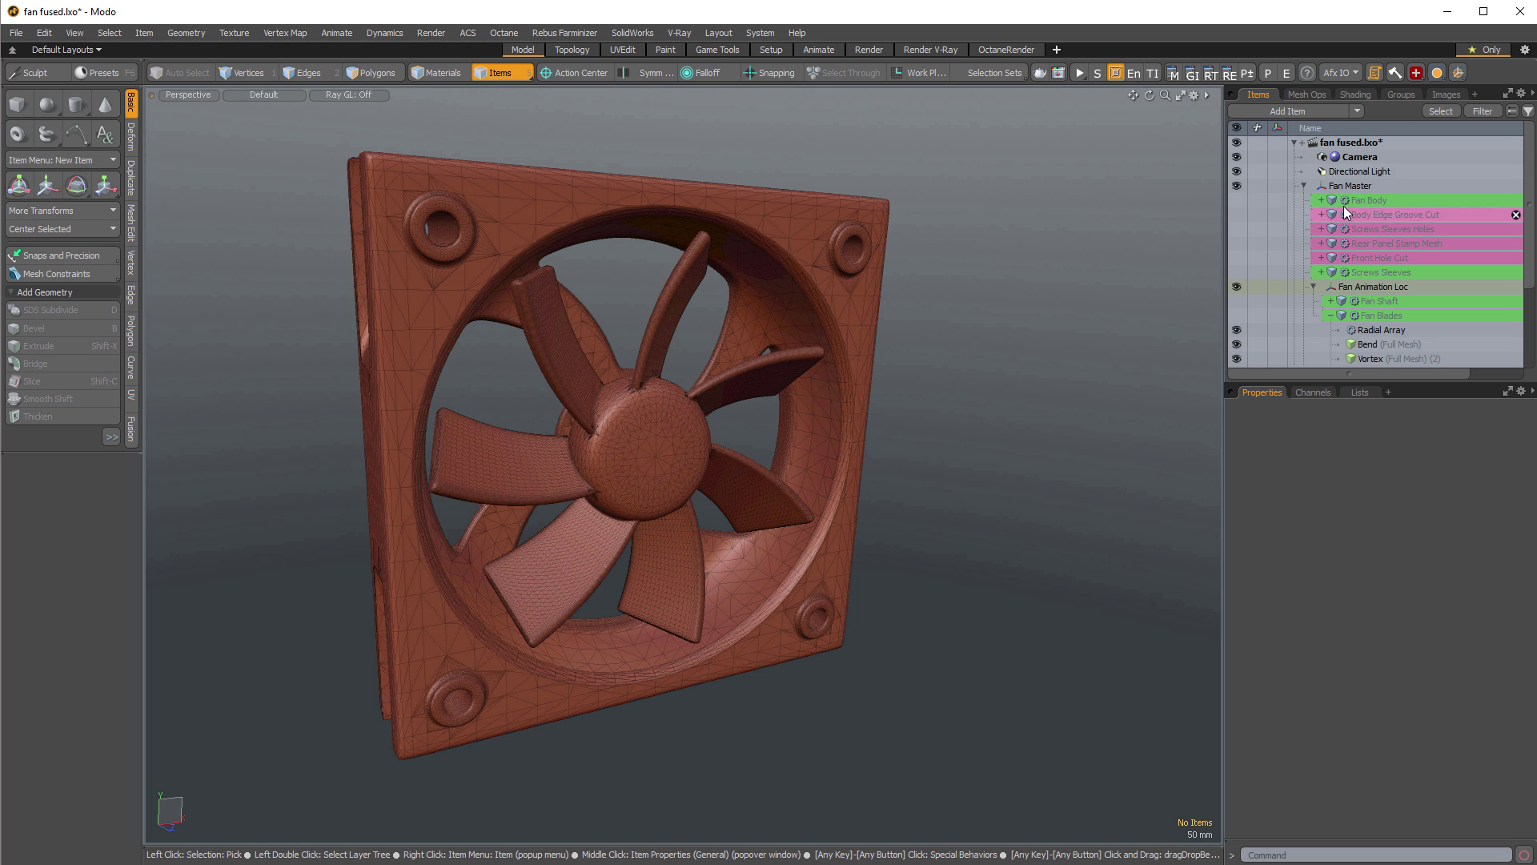
pyautogui.middleClick(1357, 186)
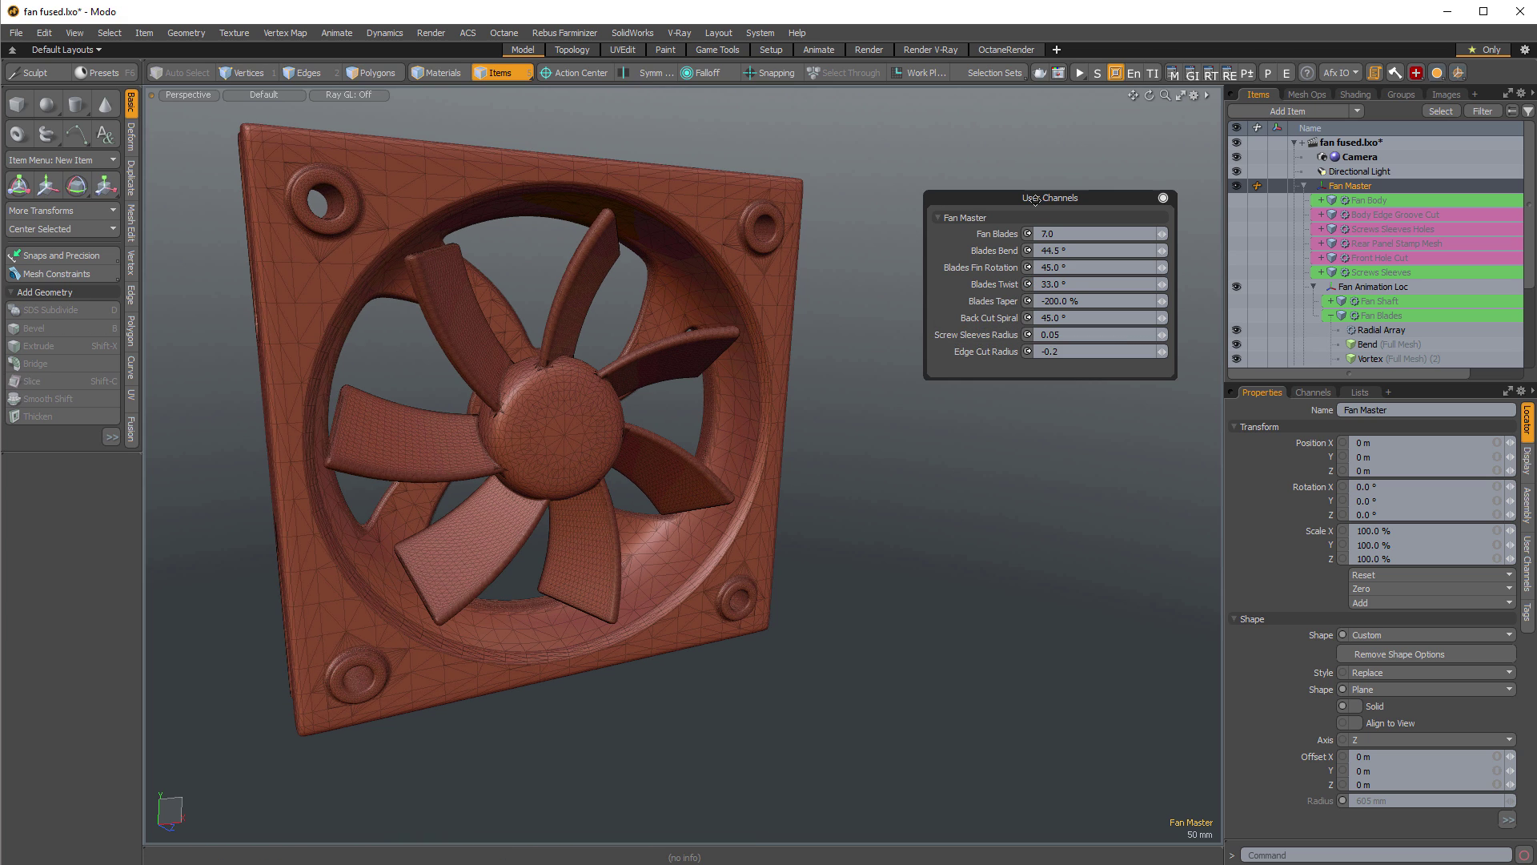
pyautogui.moveTo(1035, 199); pyautogui.dragTo(1004, 205)
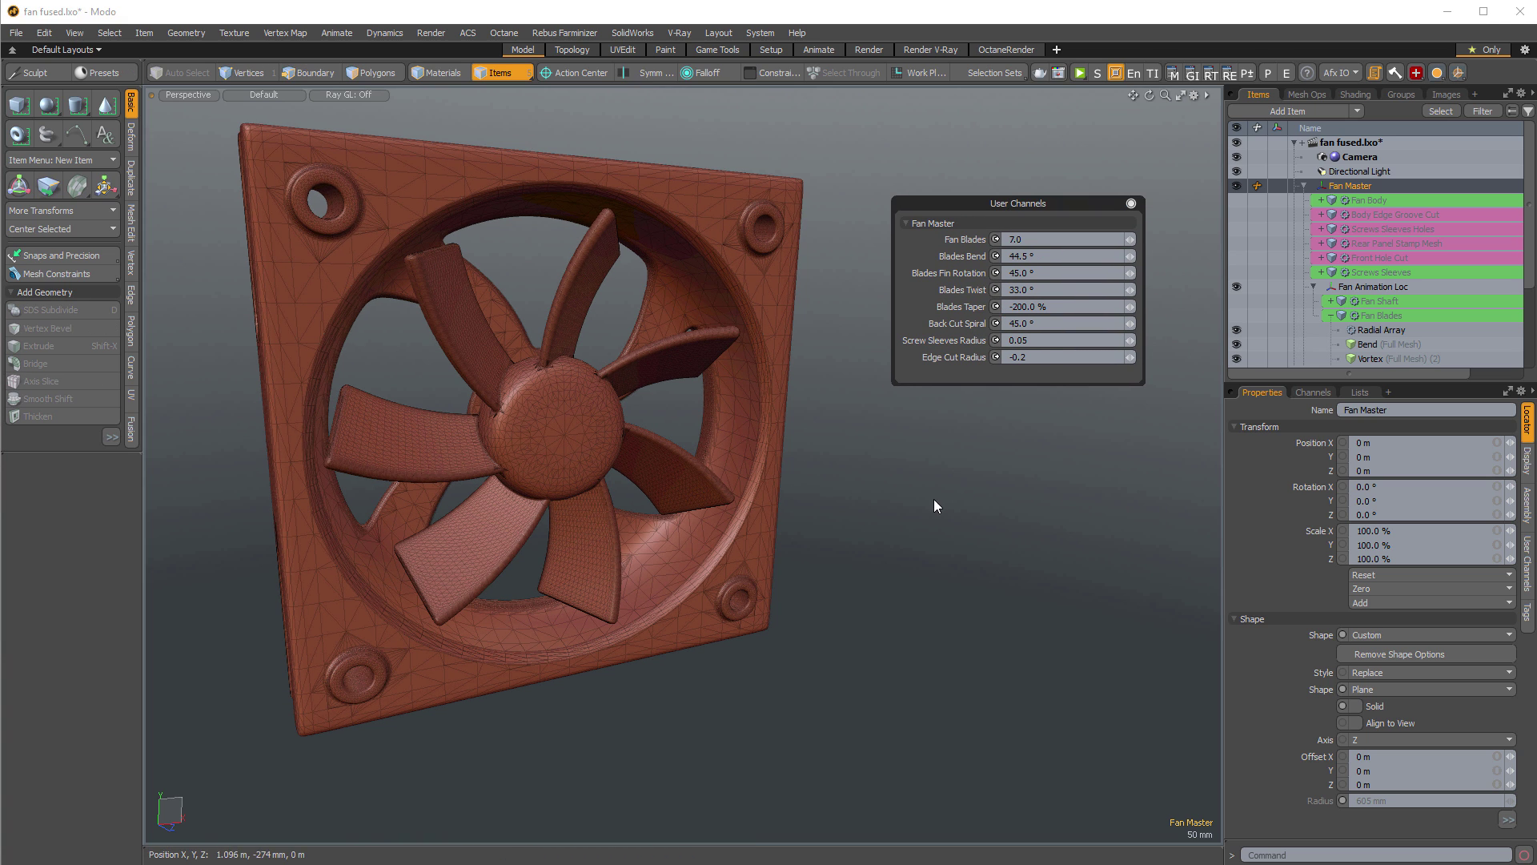
pyautogui.hotkey('ctrl', '3')
pyautogui.click(1065, 504)
pyautogui.keyDown('alt'); pyautogui.moveTo(929, 500); pyautogui.dragTo(882, 535); pyautogui.keyUp('alt')
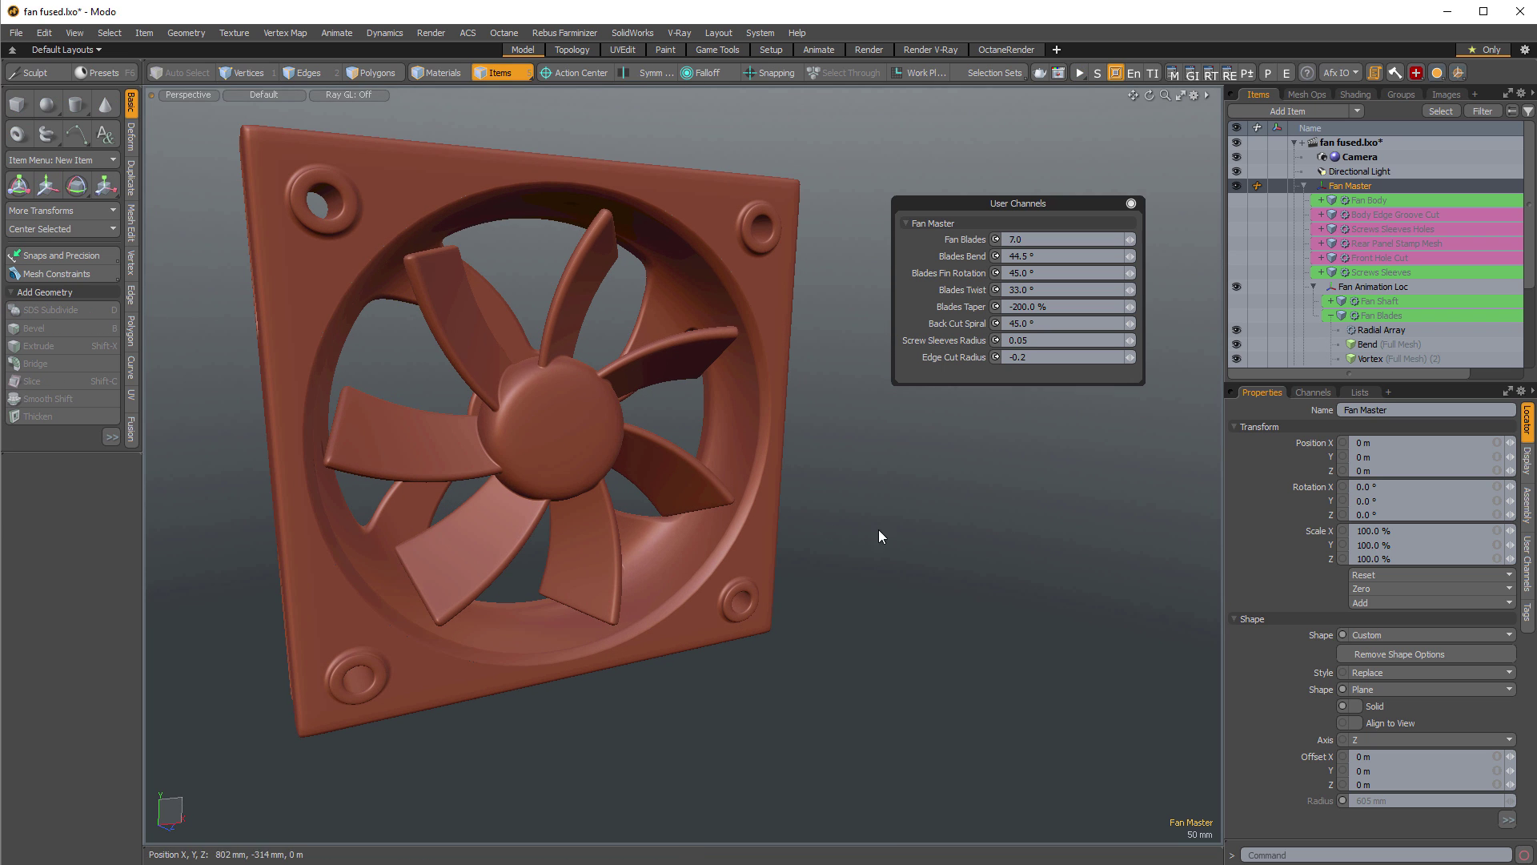
# Set the Fan Blades channel of the Fan Master to 3.
pyautogui.click(1064, 238)
pyautogui.write('3')
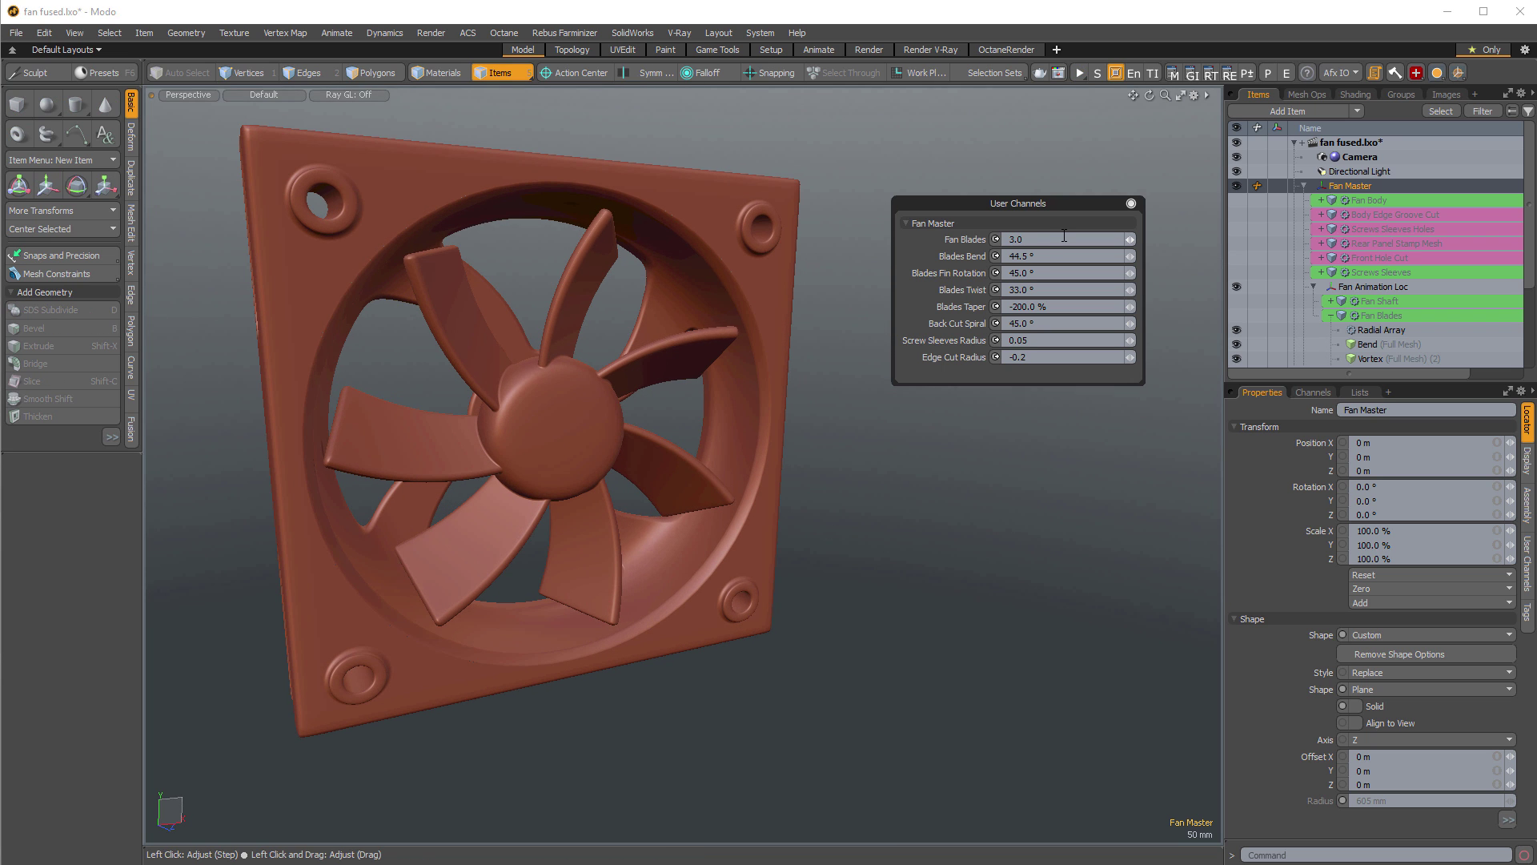
pyautogui.press('Return')
pyautogui.keyDown('alt'); pyautogui.moveTo(344, 492); pyautogui.dragTo(761, 501); pyautogui.keyUp('alt')
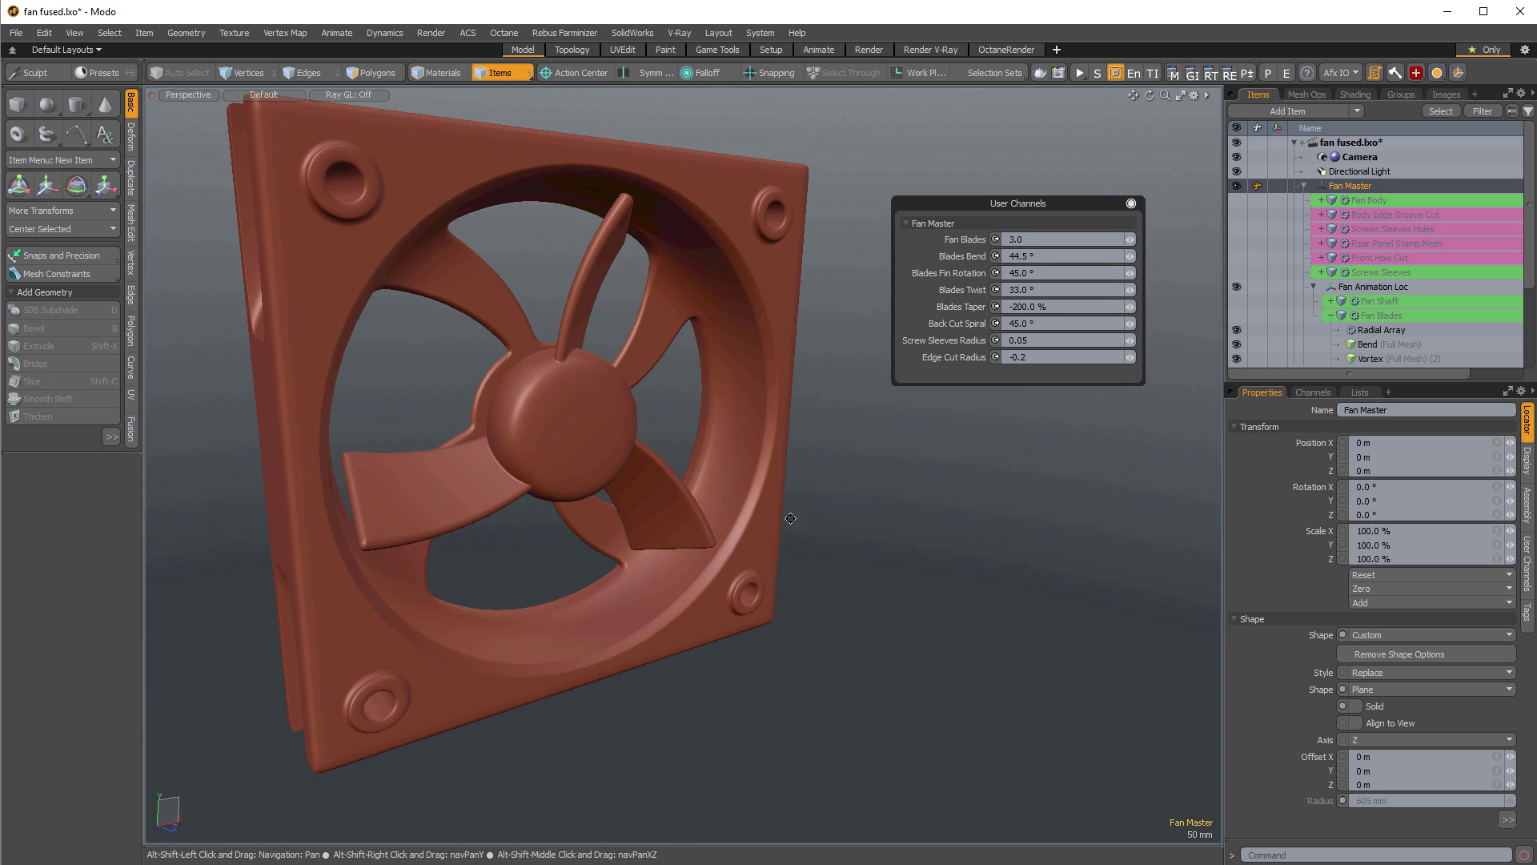
# Set the Fan Blades channel to 12.
pyautogui.click(1067, 234)
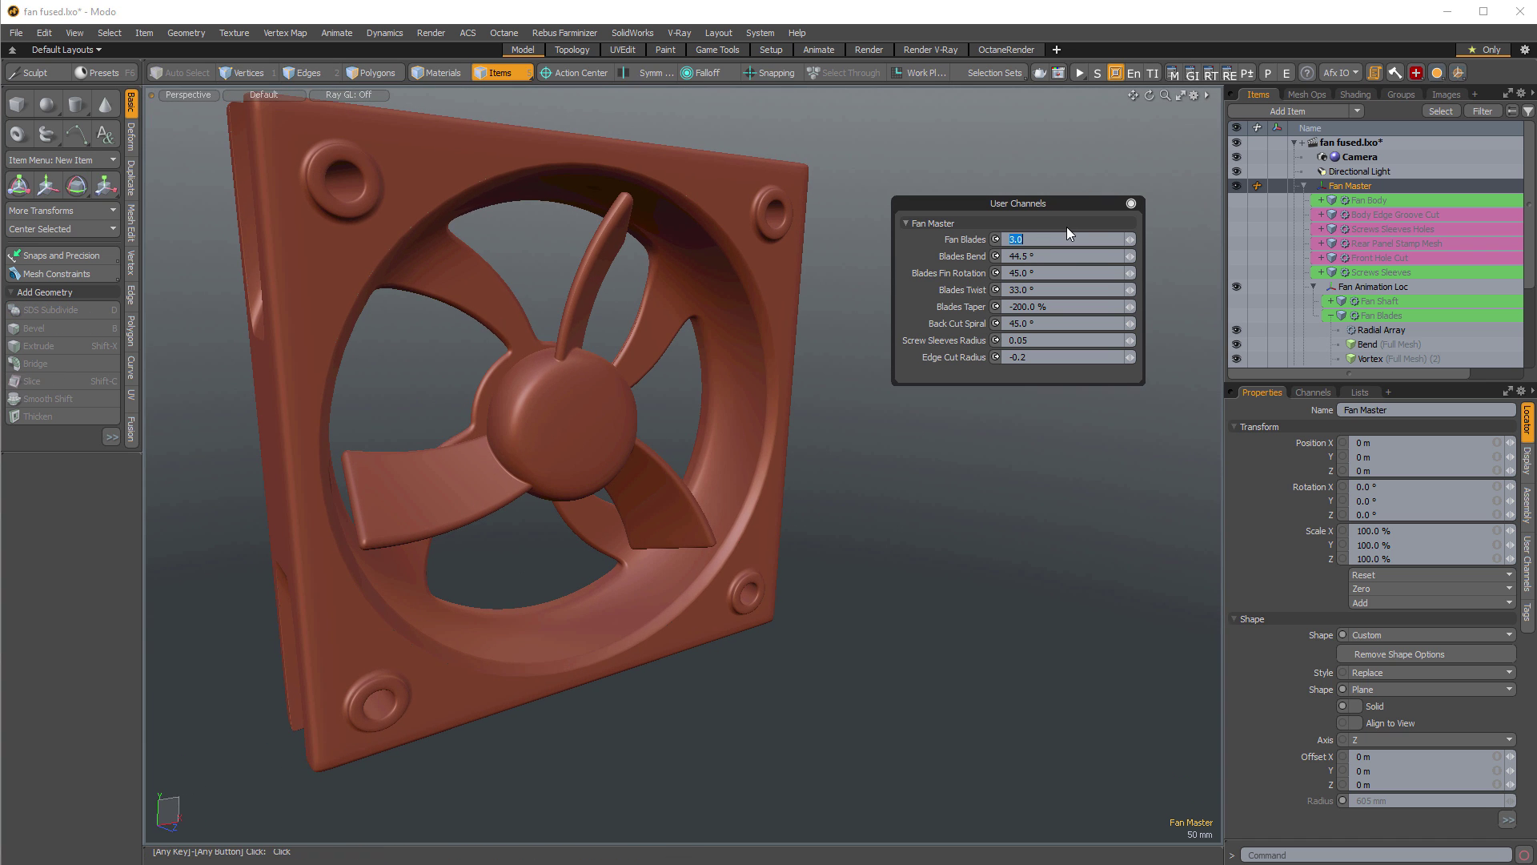
pyautogui.write('12')
pyautogui.press('Return')
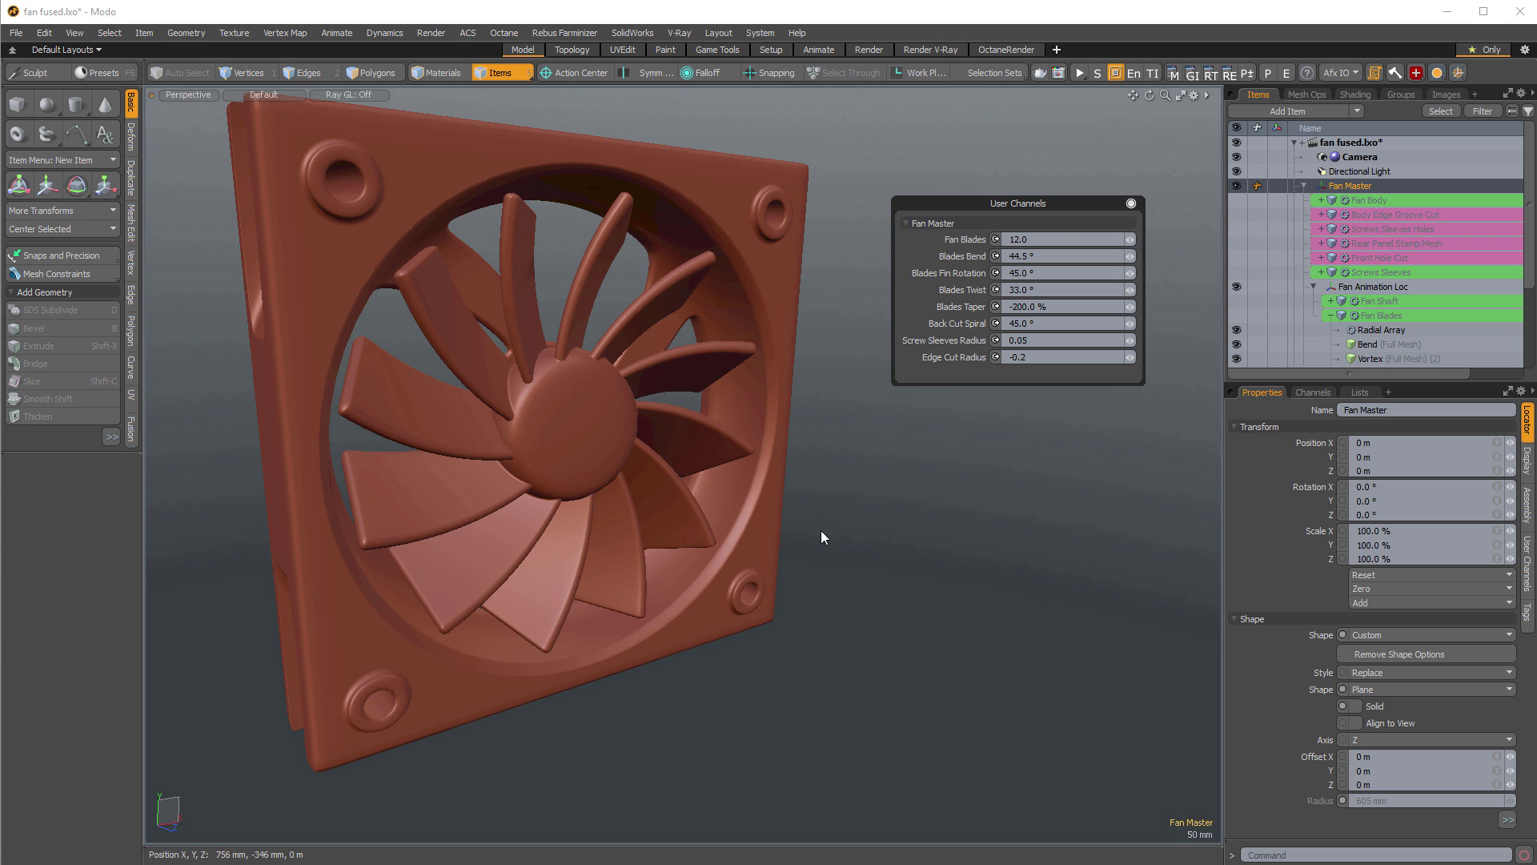
pyautogui.keyDown('alt'); pyautogui.moveTo(777, 535); pyautogui.dragTo(760, 552); pyautogui.keyUp('alt')
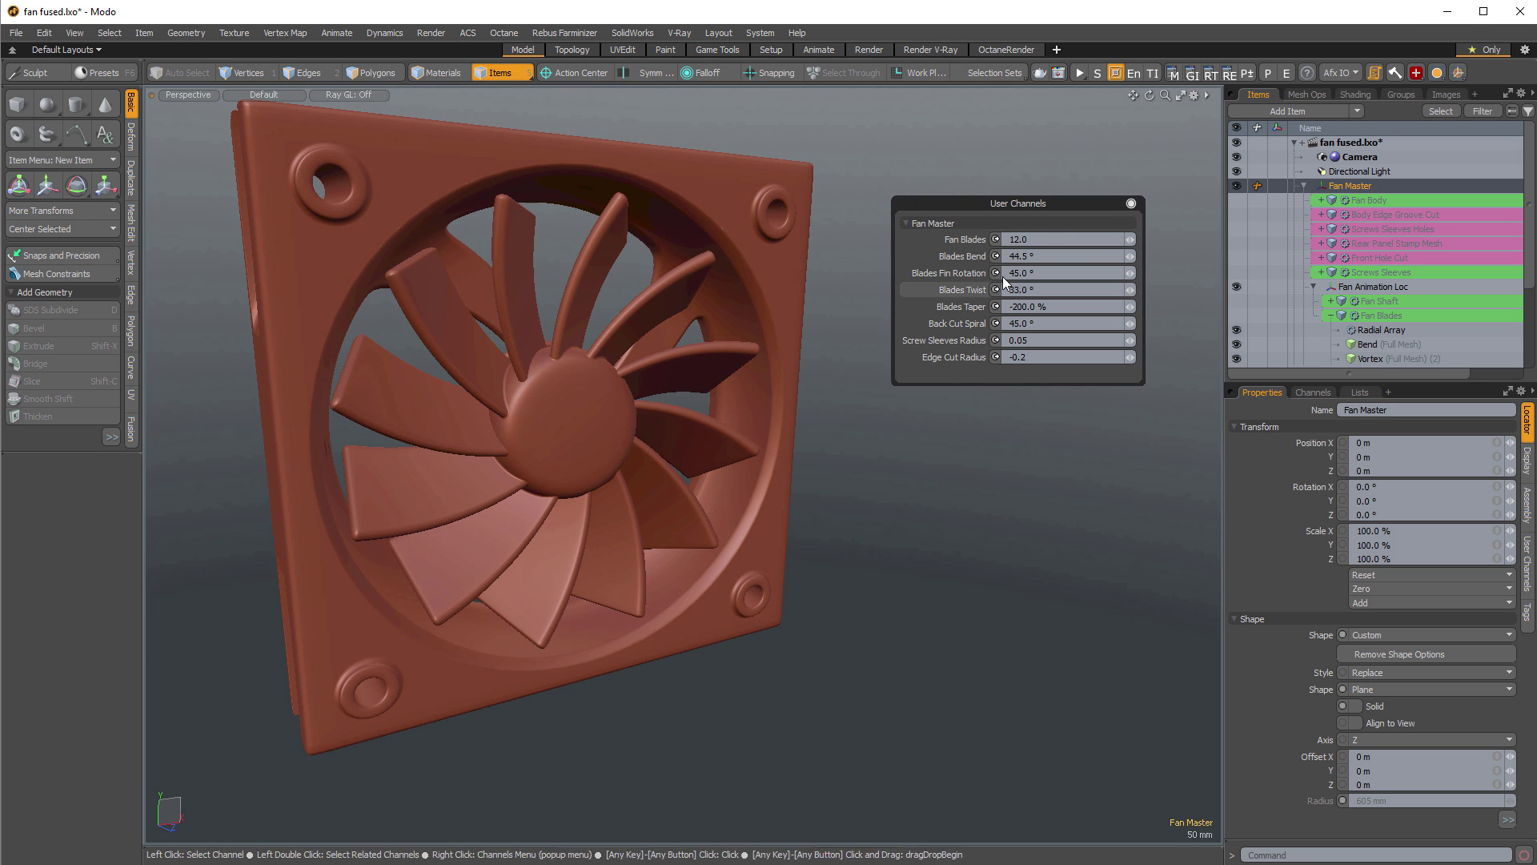
# Set the Fan Blades channel to 7 and look at the screw sleeves from different angles.
pyautogui.click(1064, 234)
pyautogui.write('7')
pyautogui.press('Return')
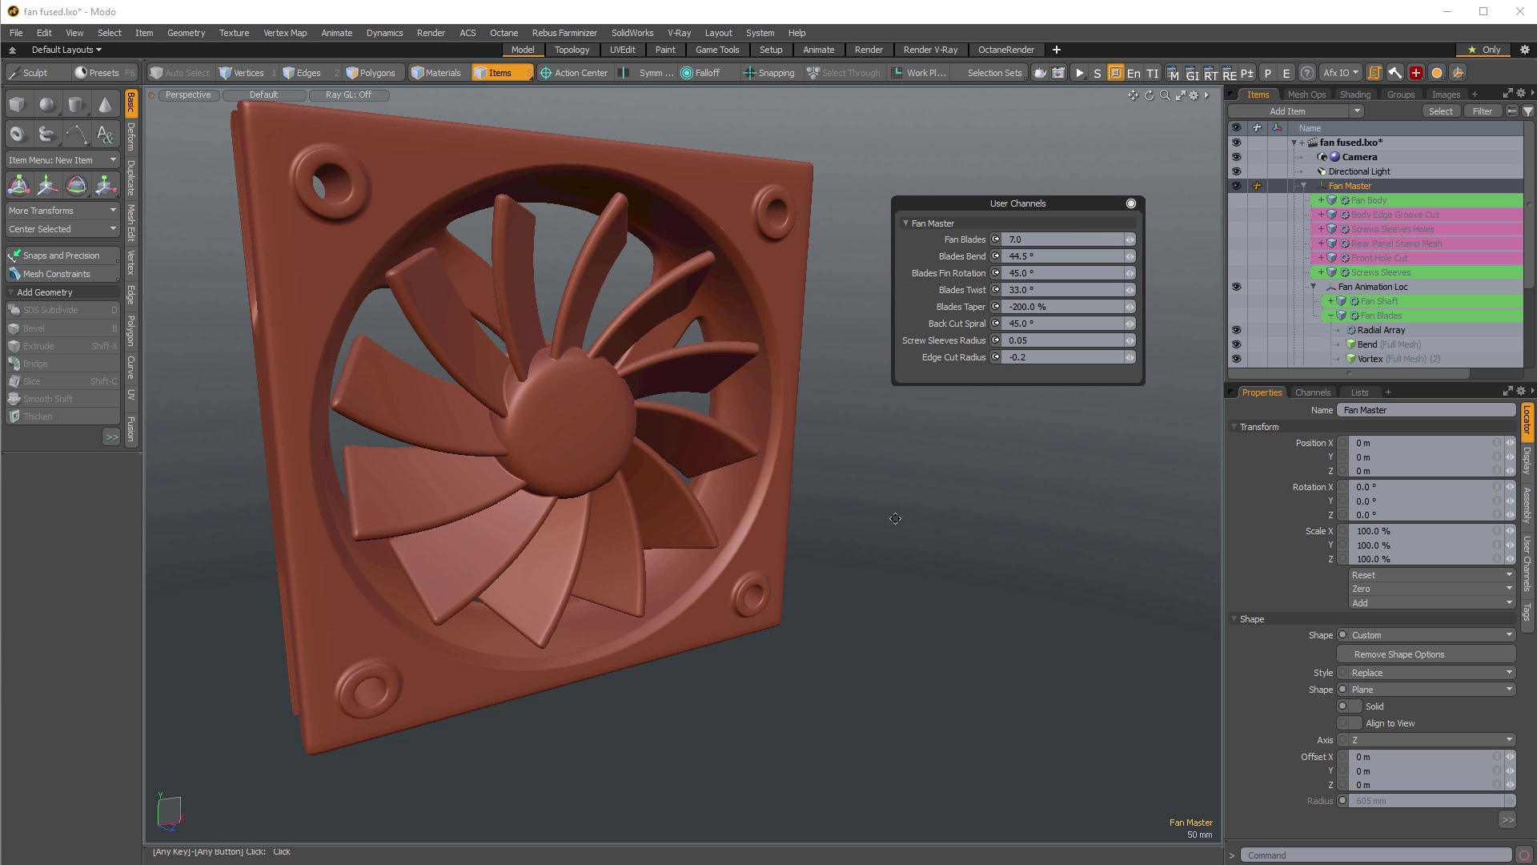
pyautogui.keyDown('alt'); pyautogui.moveTo(930, 604); pyautogui.dragTo(823, 611); pyautogui.keyUp('alt')
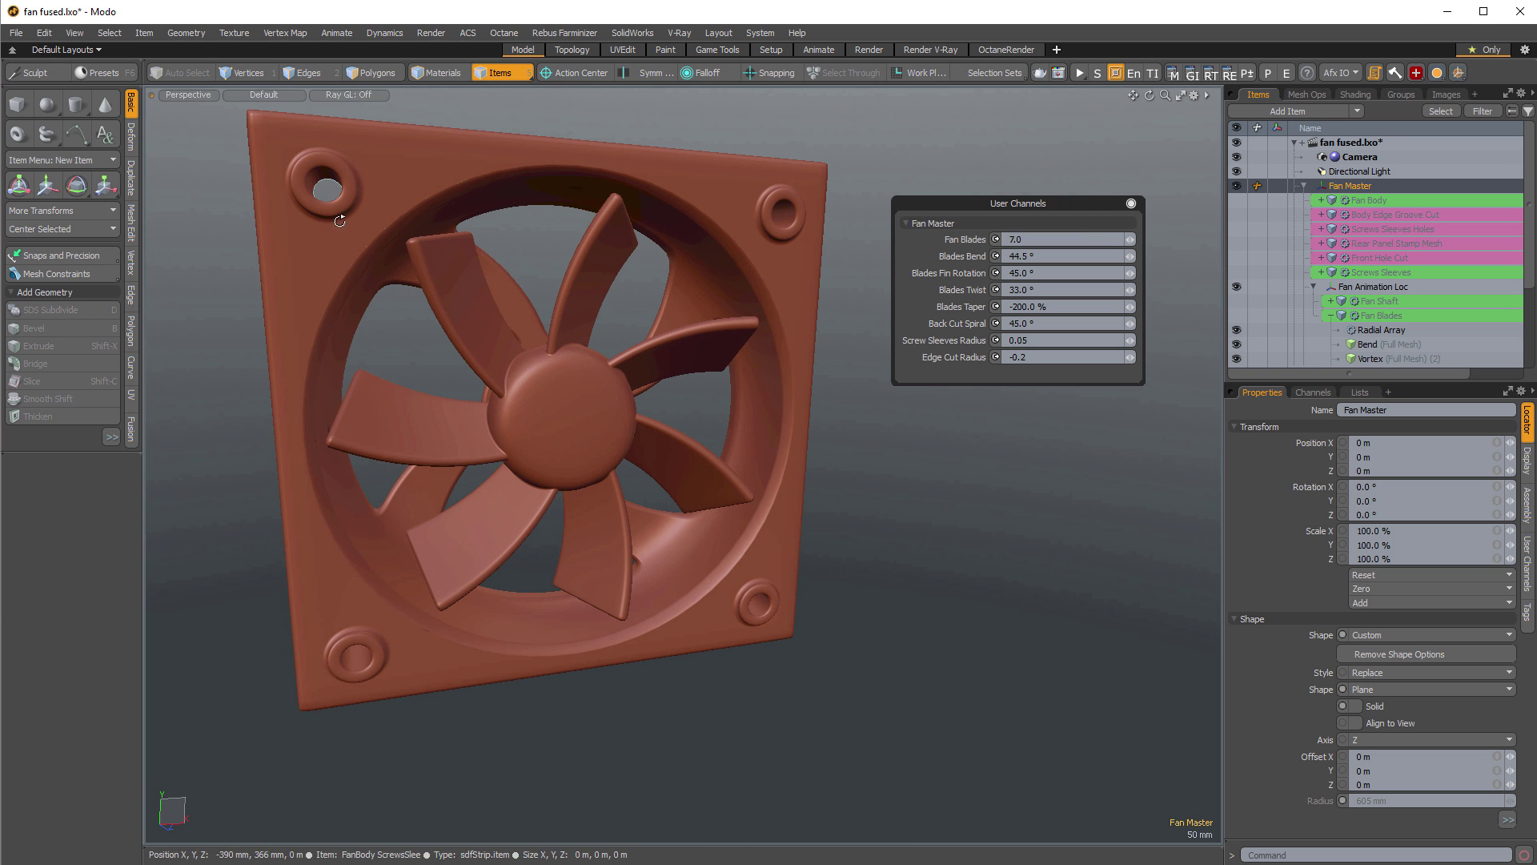
pyautogui.keyDown('alt'); pyautogui.moveTo(336, 213); pyautogui.dragTo(498, 318); pyautogui.keyUp('alt')
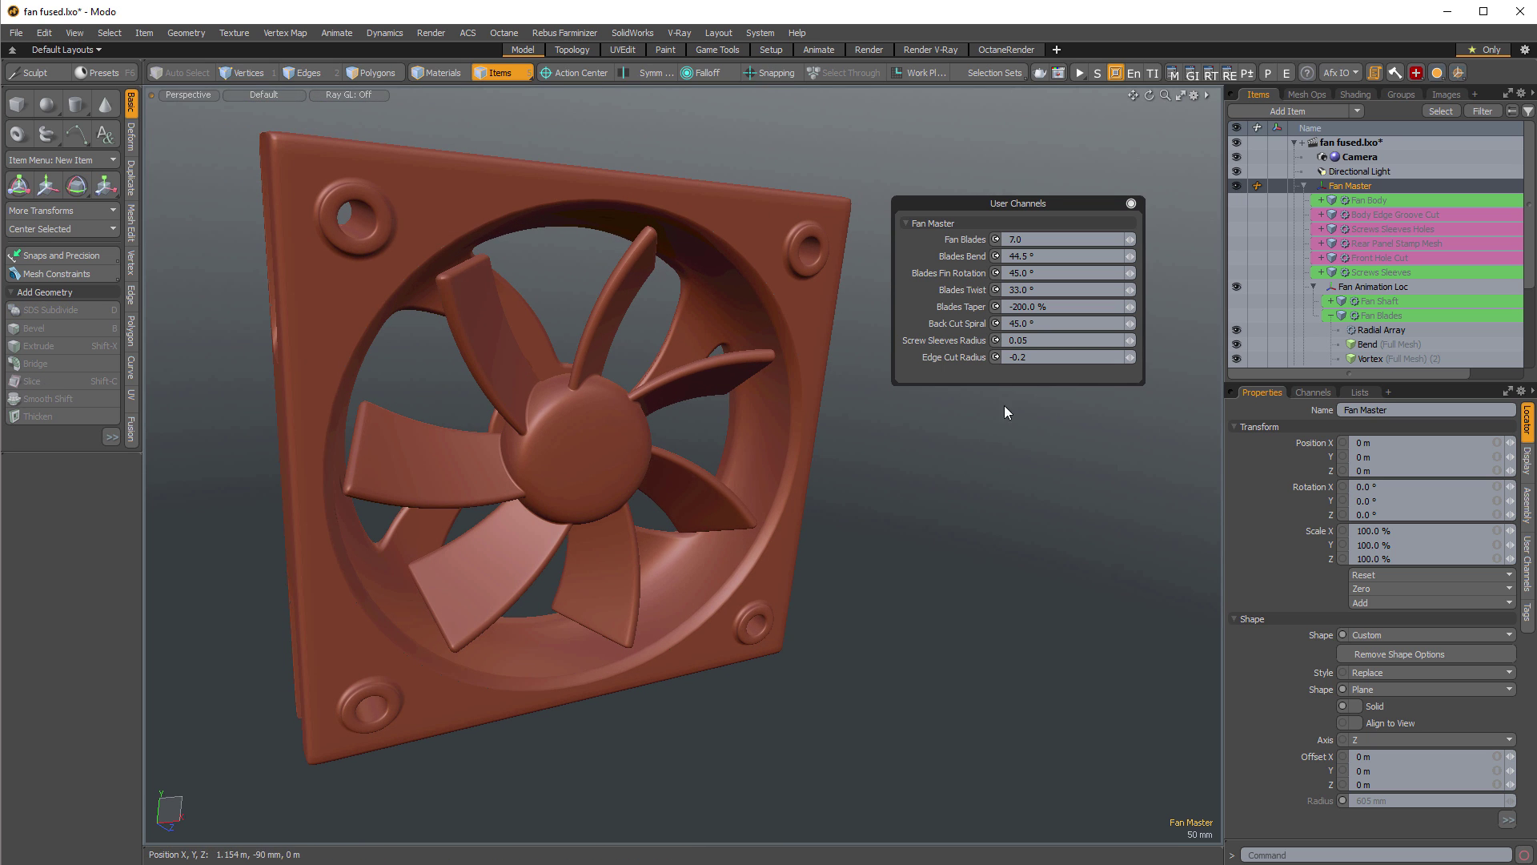
# Try a Screw Sleeves Radius of 0.1 and set it back to 0.05.
pyautogui.click(1058, 340)
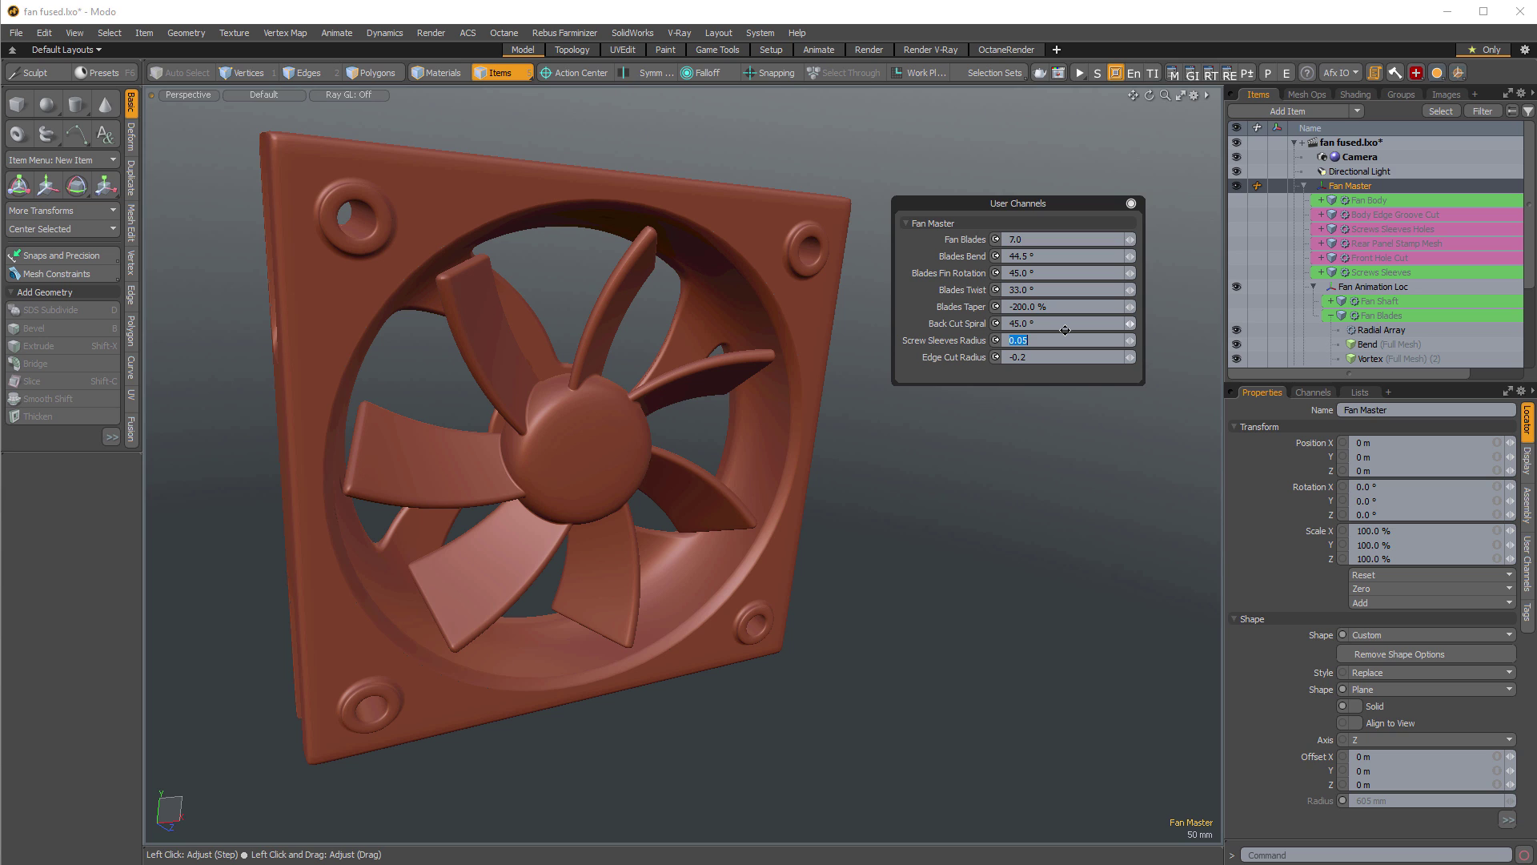
pyautogui.write('.1')
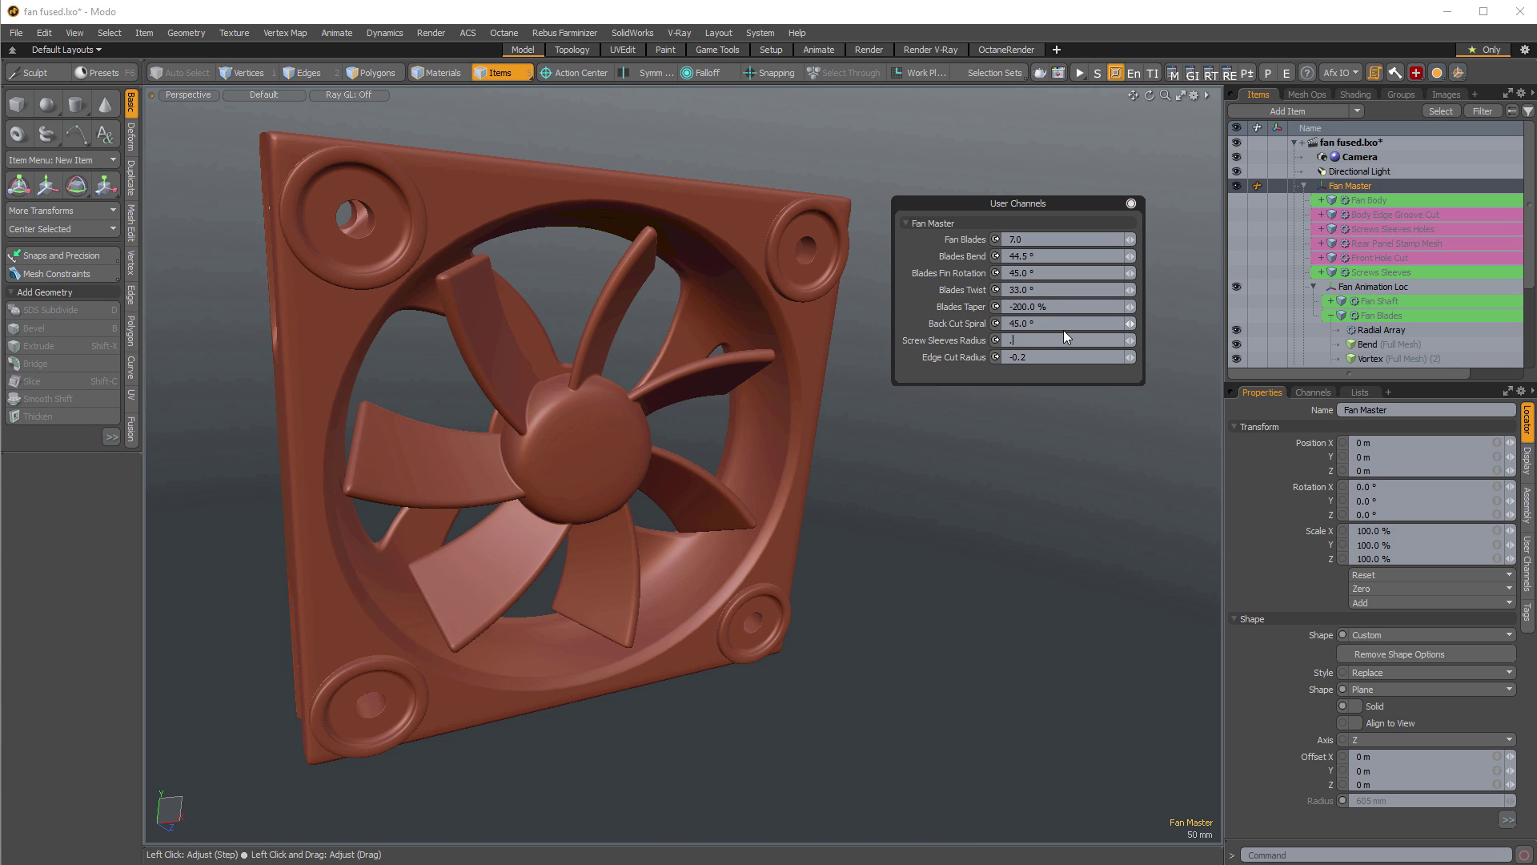
pyautogui.write('.05')
pyautogui.press('Return')
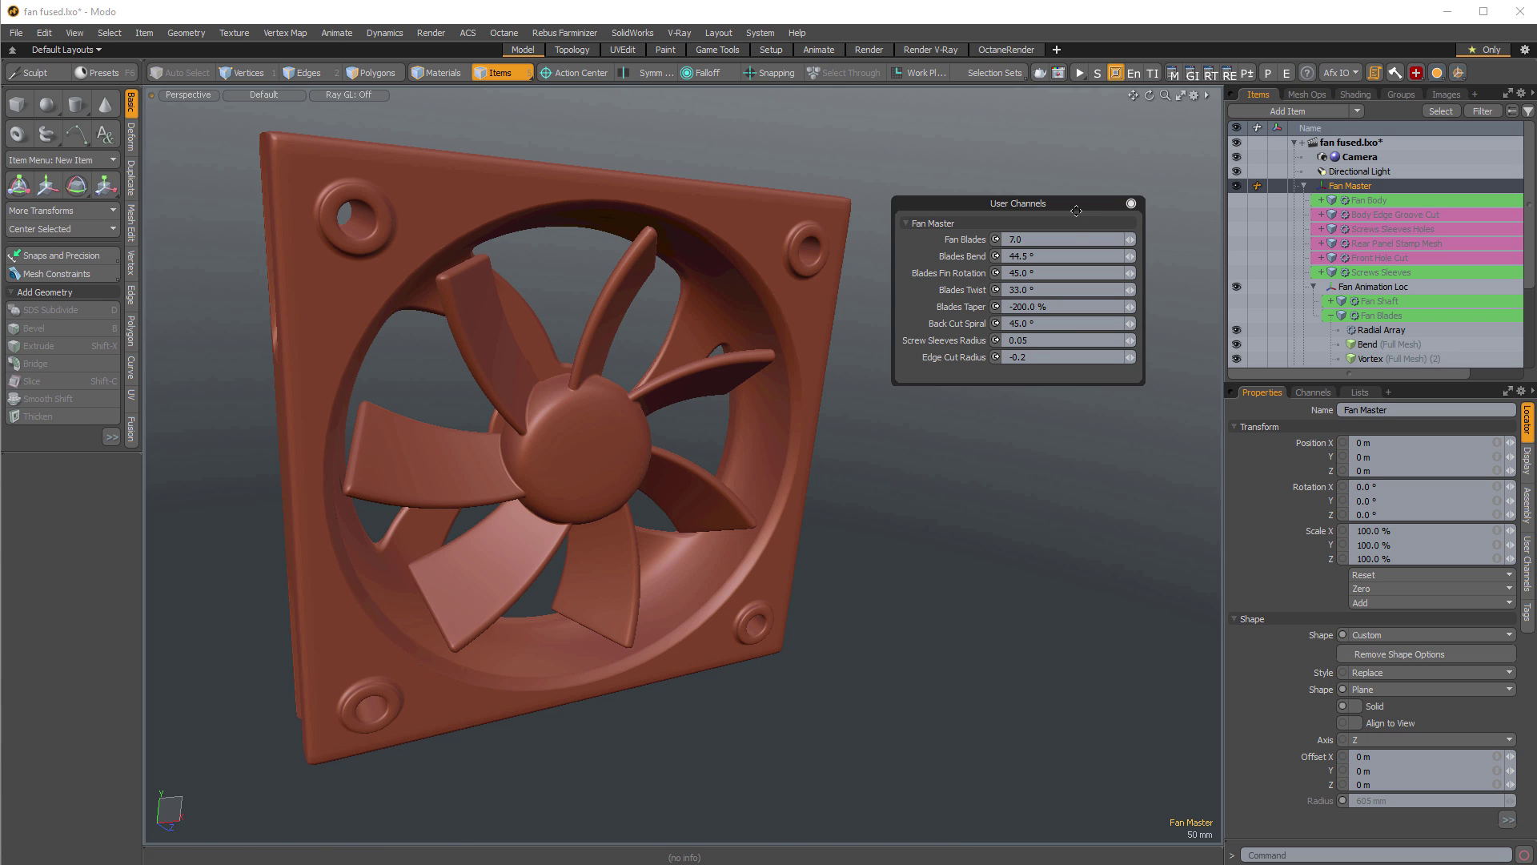
# Set the Blades Bend to 85° and the Blades Twist to 85°.
pyautogui.click(1055, 255)
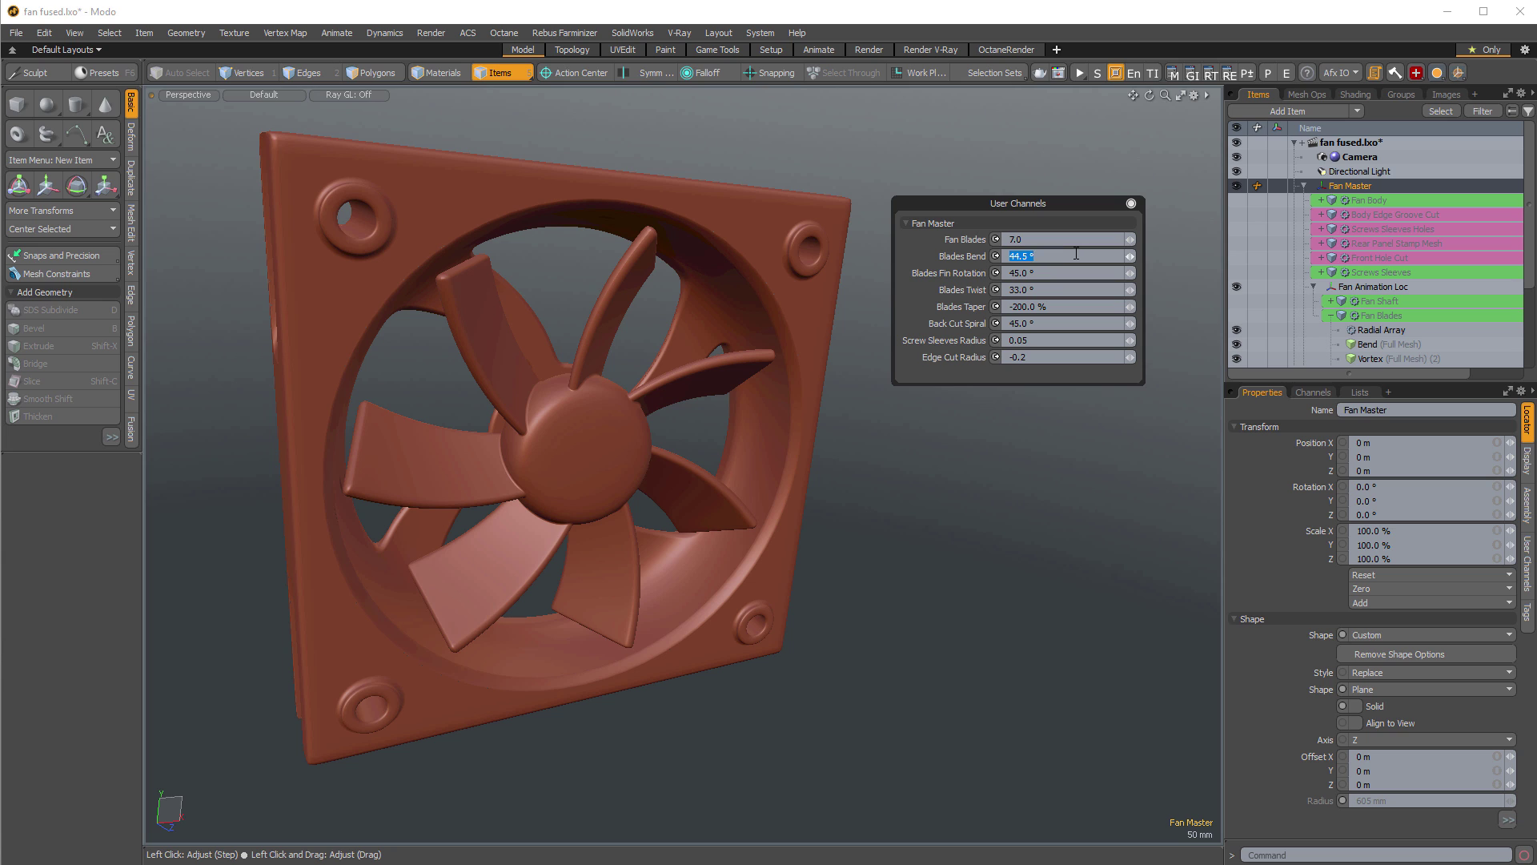
pyautogui.write('85')
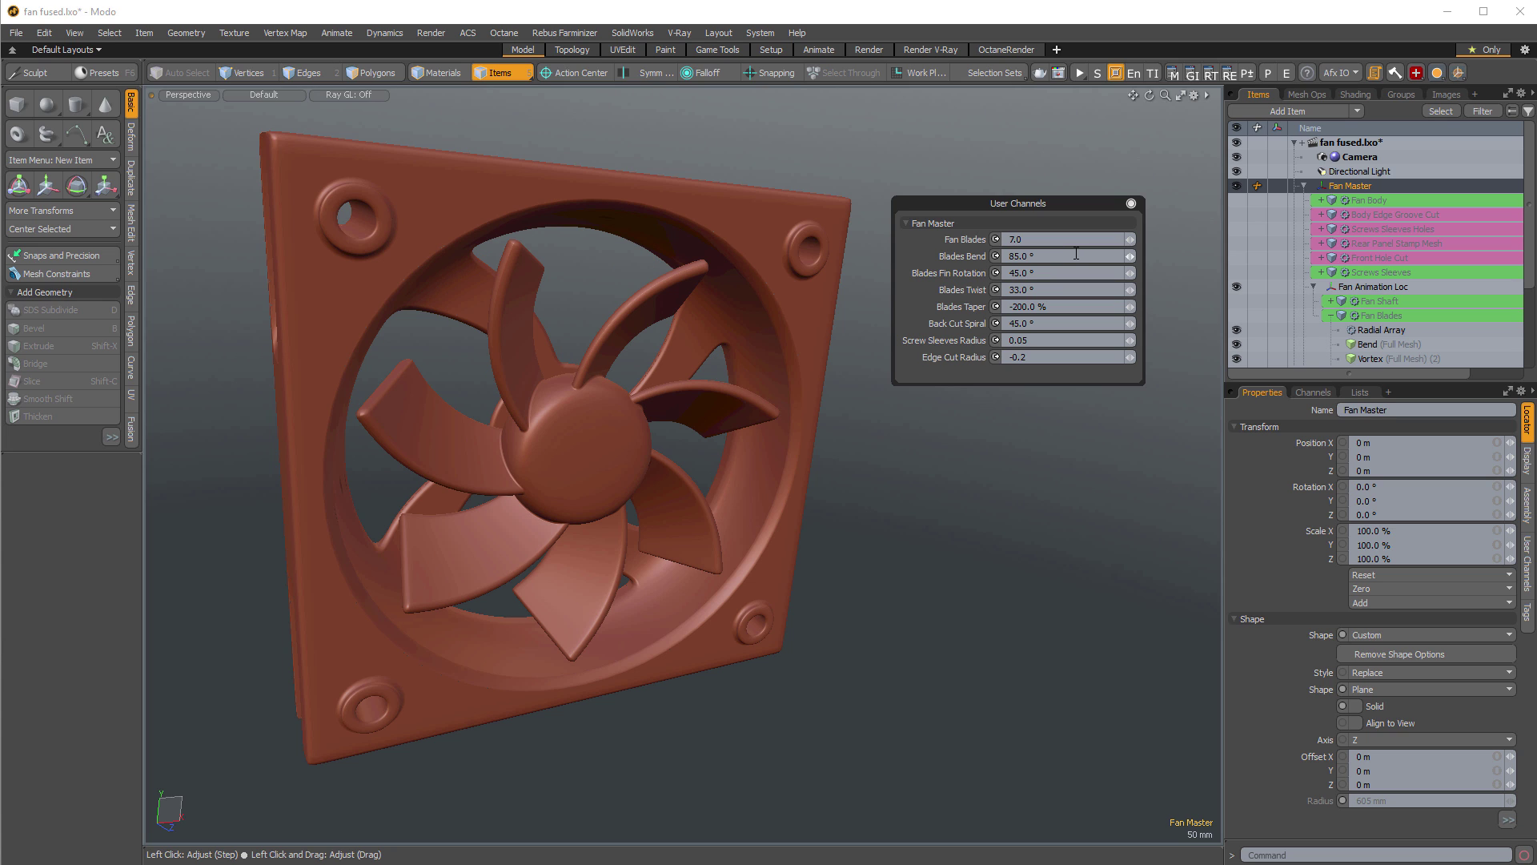
pyautogui.click(1082, 286)
pyautogui.write('85')
pyautogui.press('Return')
# Try a Blades Twist of 360° and set it back to 33°.
pyautogui.click(1038, 288)
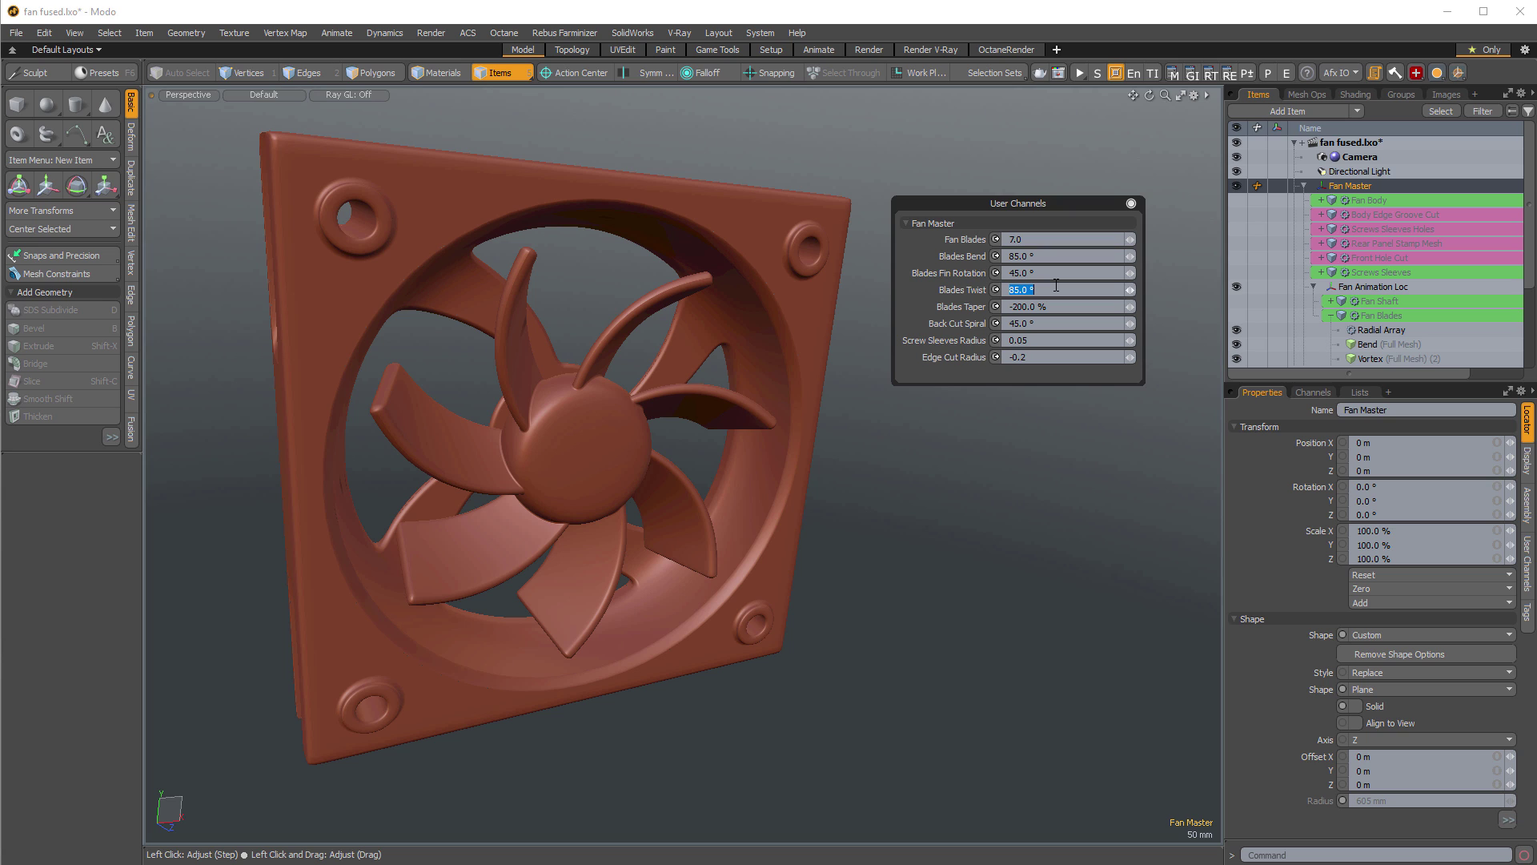
pyautogui.write('360')
pyautogui.press('Return')
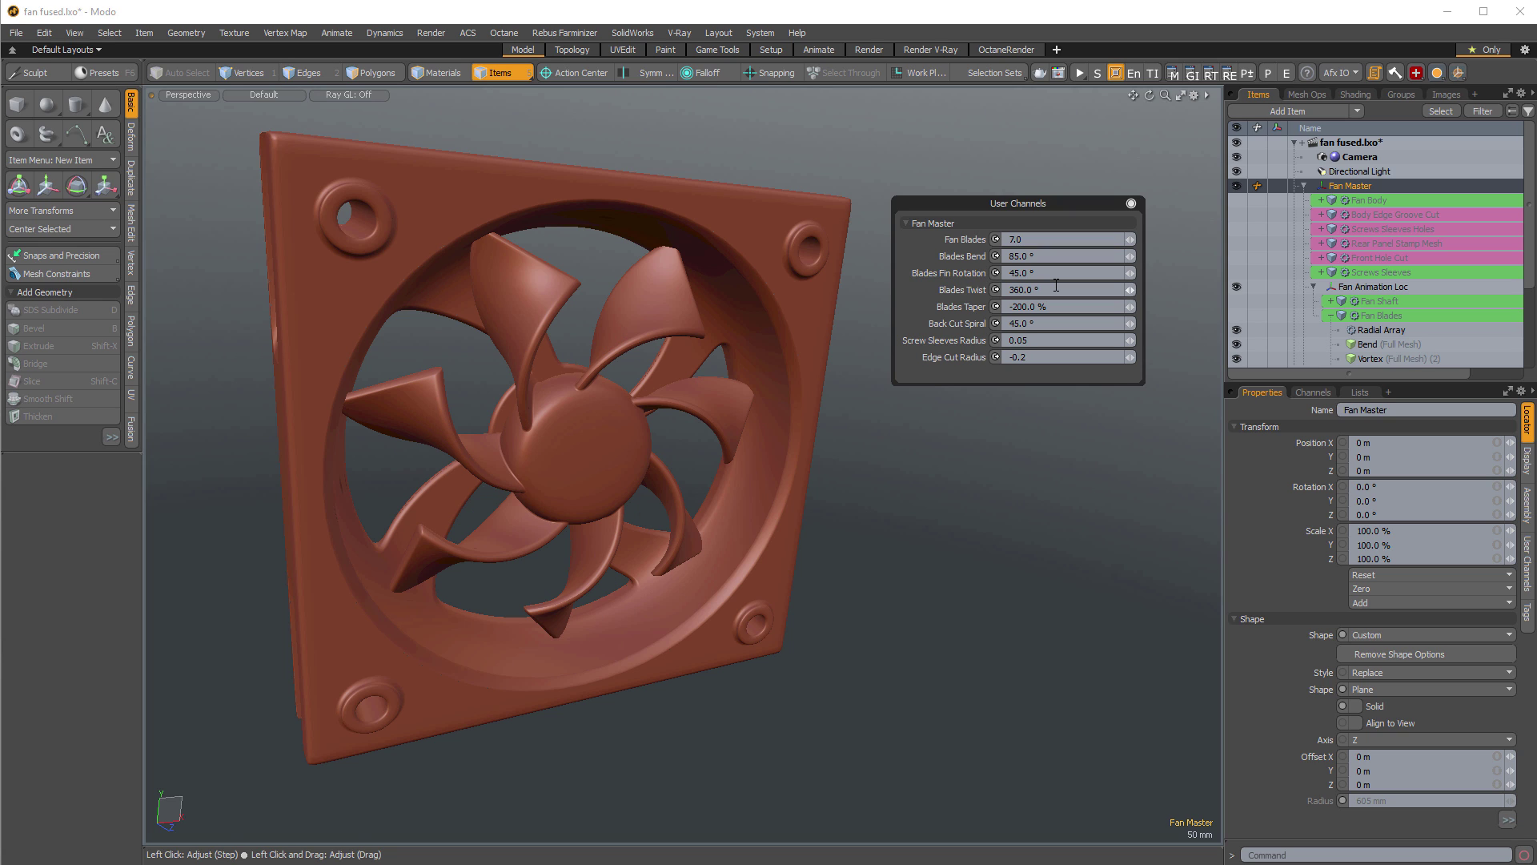
pyautogui.click(1066, 289)
pyautogui.write('3')
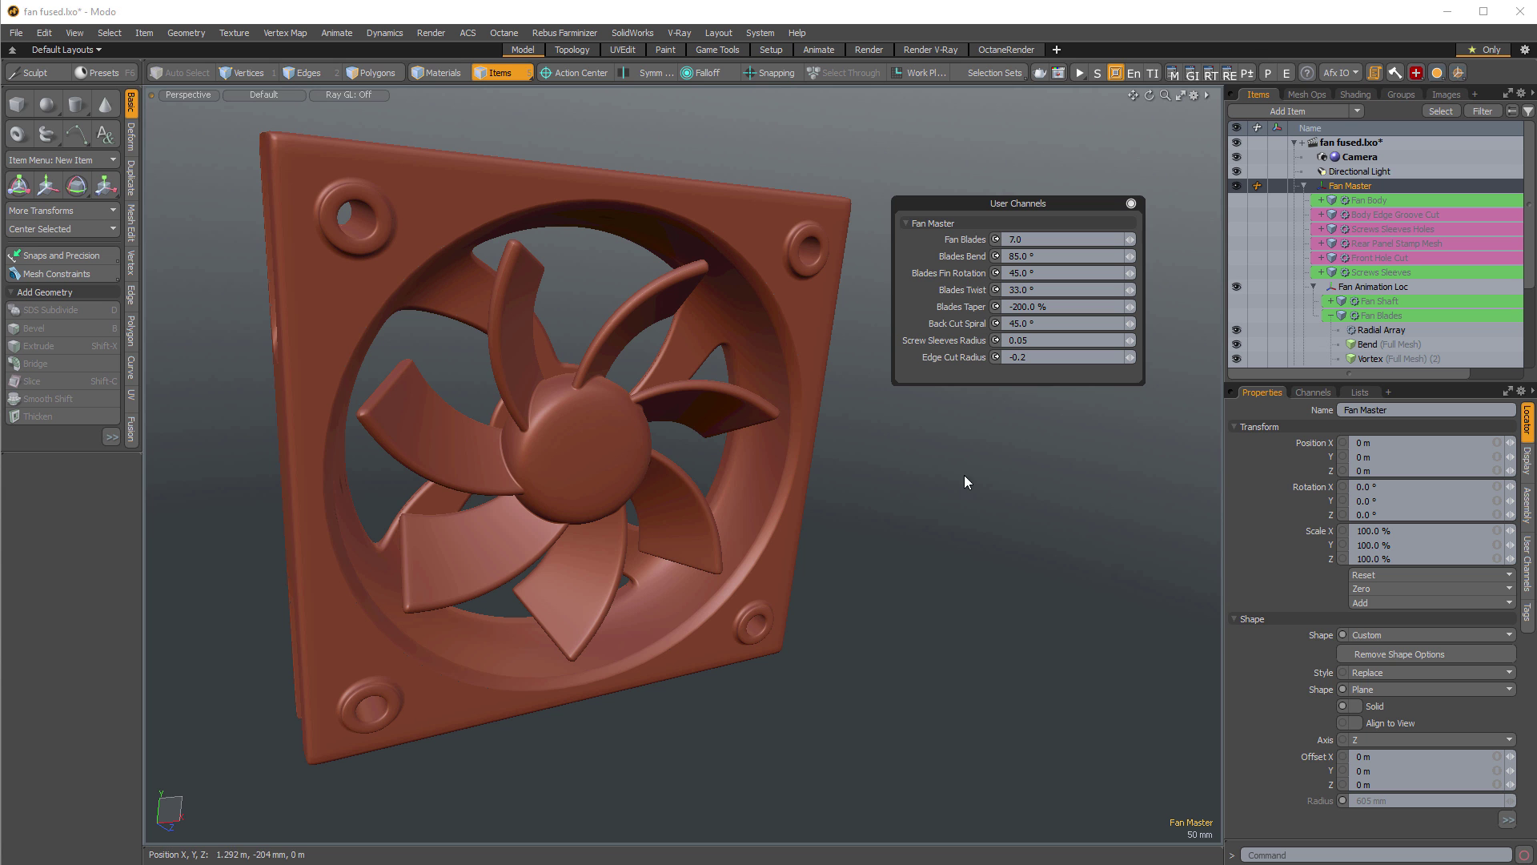
# Set the Back Cut Spiral of the fan's rear panel to 125°.
pyautogui.keyDown('alt'); pyautogui.moveTo(965, 474); pyautogui.dragTo(970, 423); pyautogui.keyUp('alt')
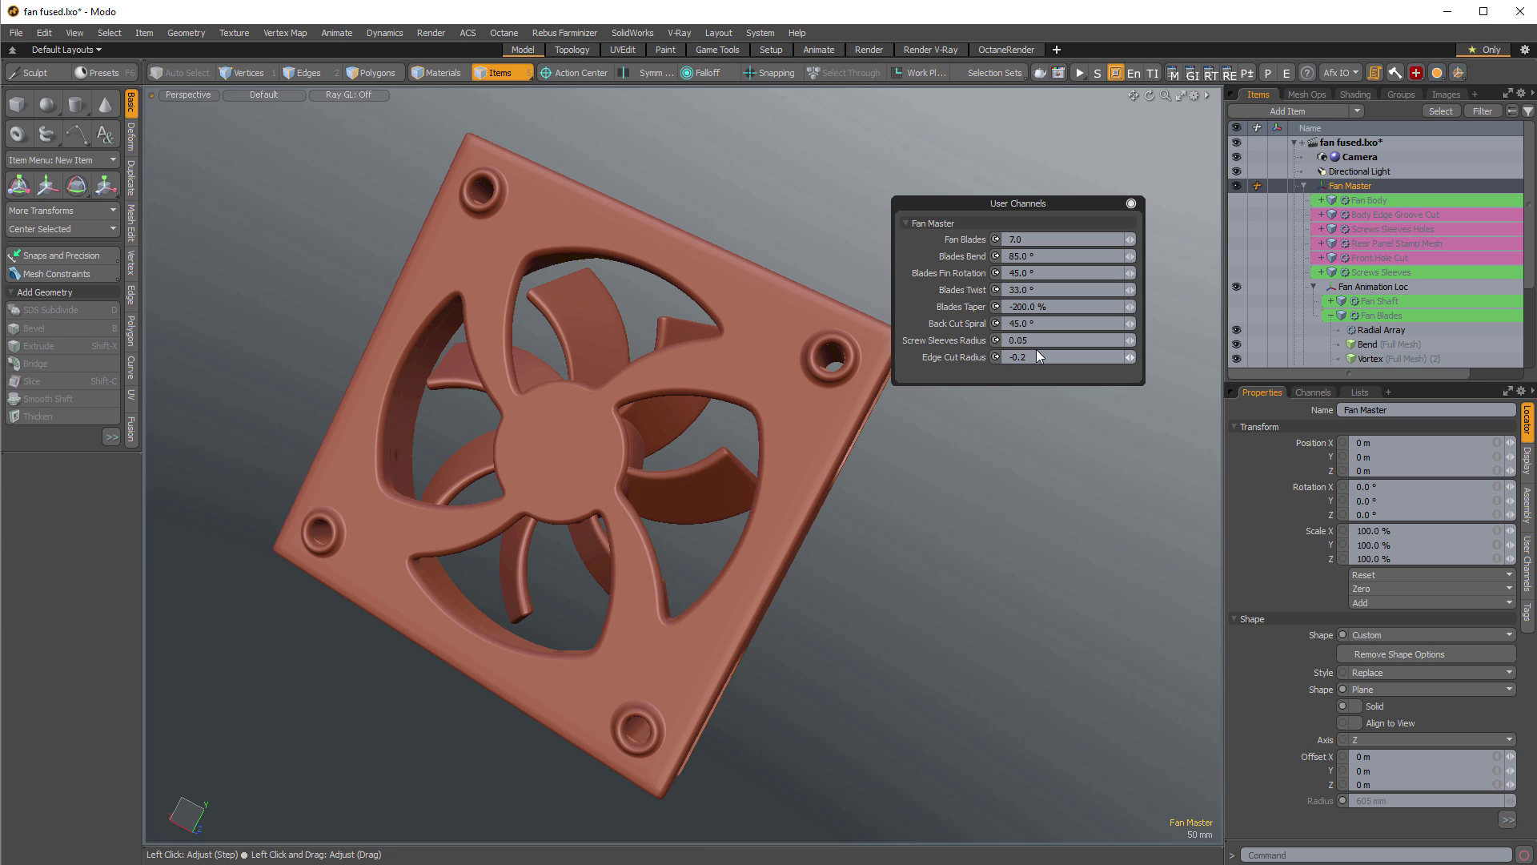
pyautogui.click(1070, 321)
pyautogui.write('125')
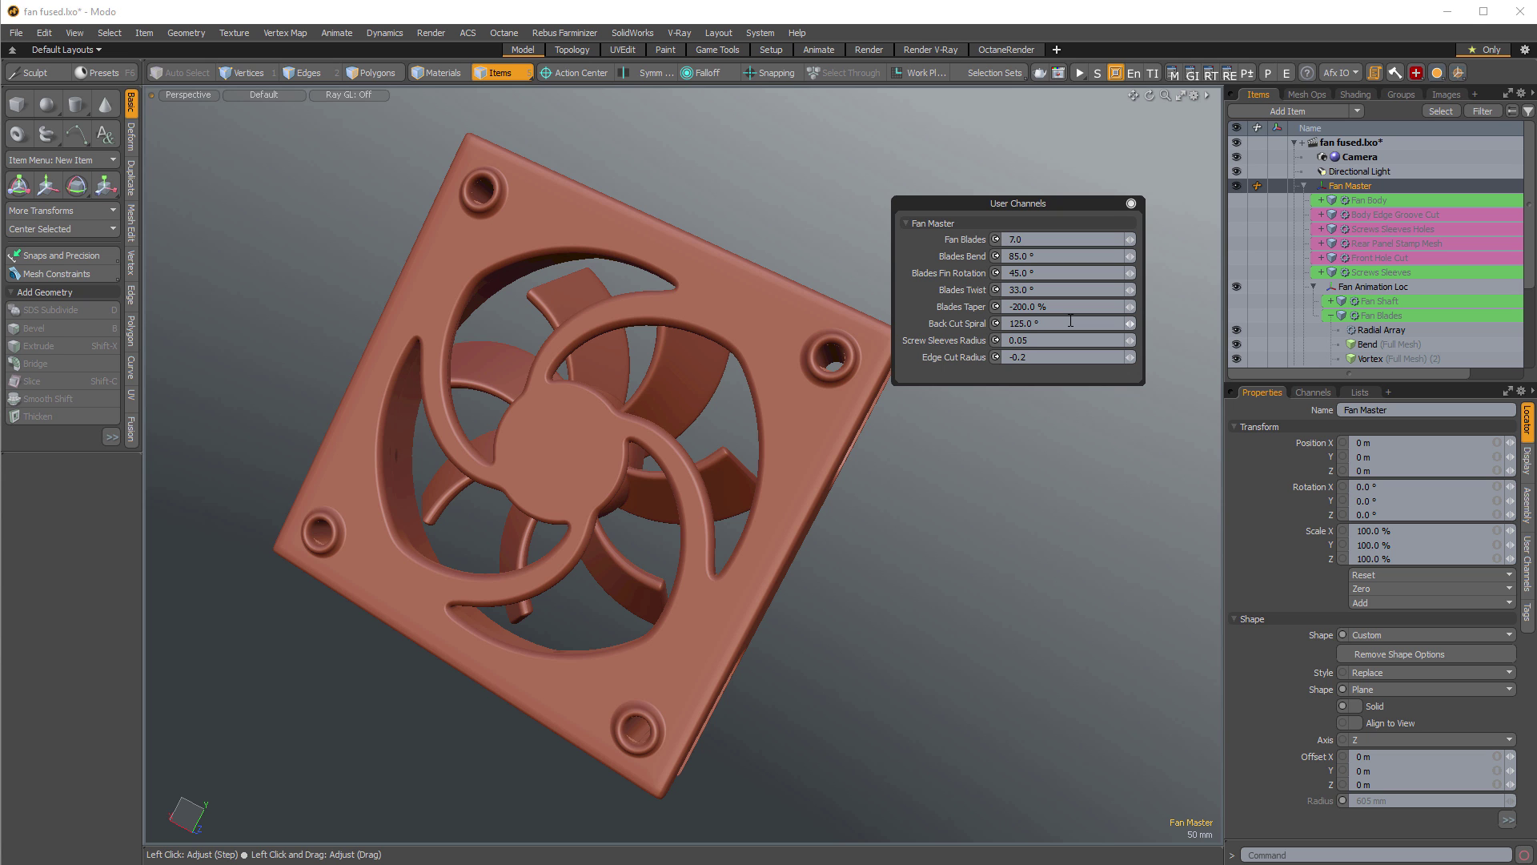
# Set the Edge Cut Radius of the fan case to -0.1.
pyautogui.keyDown('alt'); pyautogui.moveTo(772, 480); pyautogui.dragTo(528, 416); pyautogui.keyUp('alt')
pyautogui.keyDown('ctrl'); pyautogui.keyDown('alt'); pyautogui.moveTo(528, 417); pyautogui.dragTo(876, 491); pyautogui.keyUp('alt'); pyautogui.keyUp('ctrl')
pyautogui.click(1079, 355)
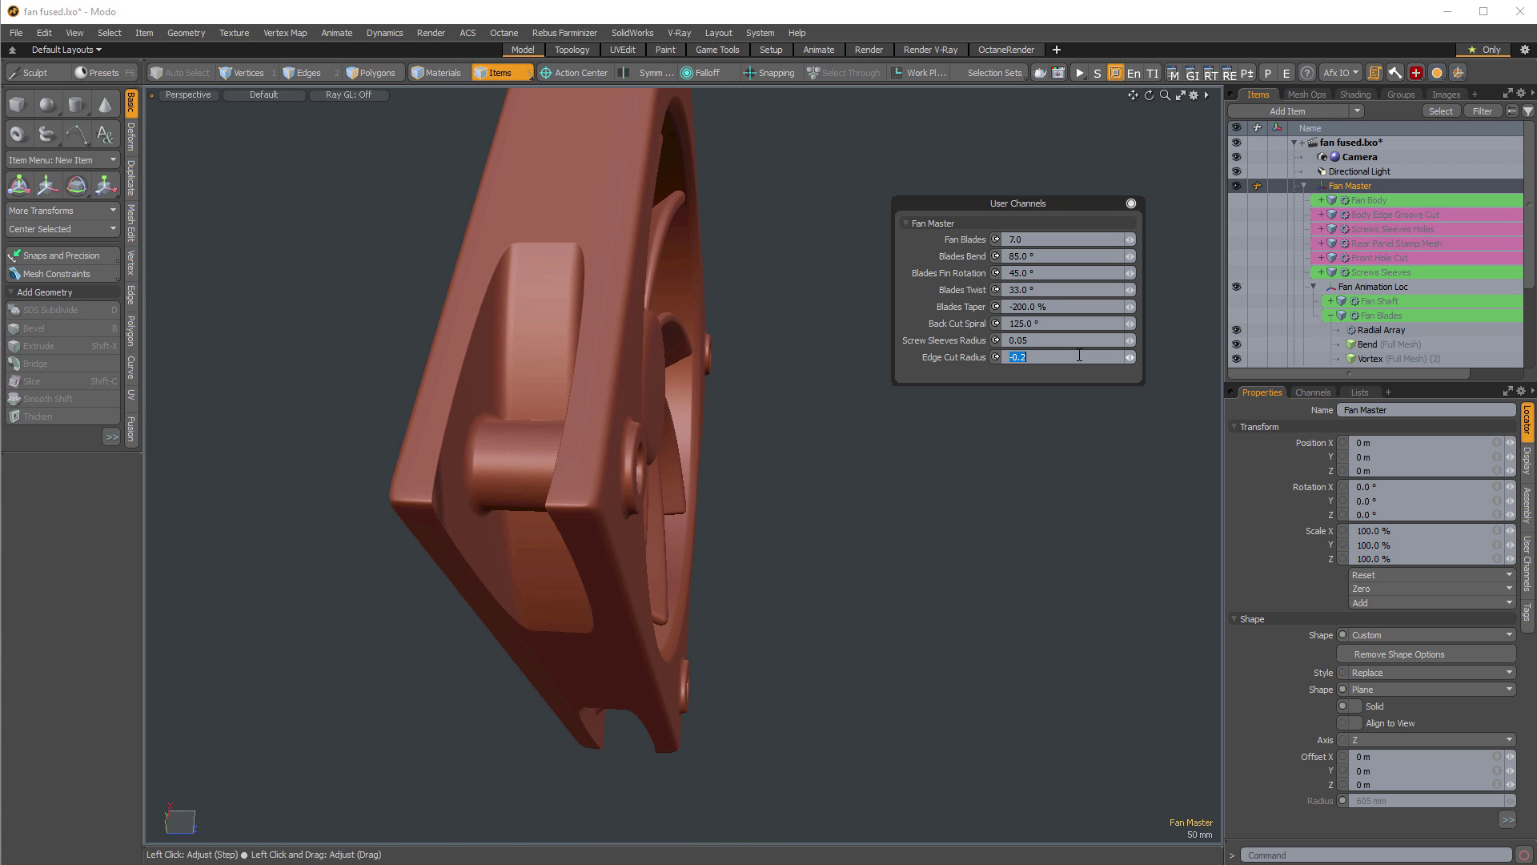
pyautogui.write('-')
pyautogui.keyDown('alt'); pyautogui.moveTo(765, 547); pyautogui.dragTo(577, 473); pyautogui.keyUp('alt')
# Set the Edge Cut Radius back to -0.2.
pyautogui.click(1069, 355)
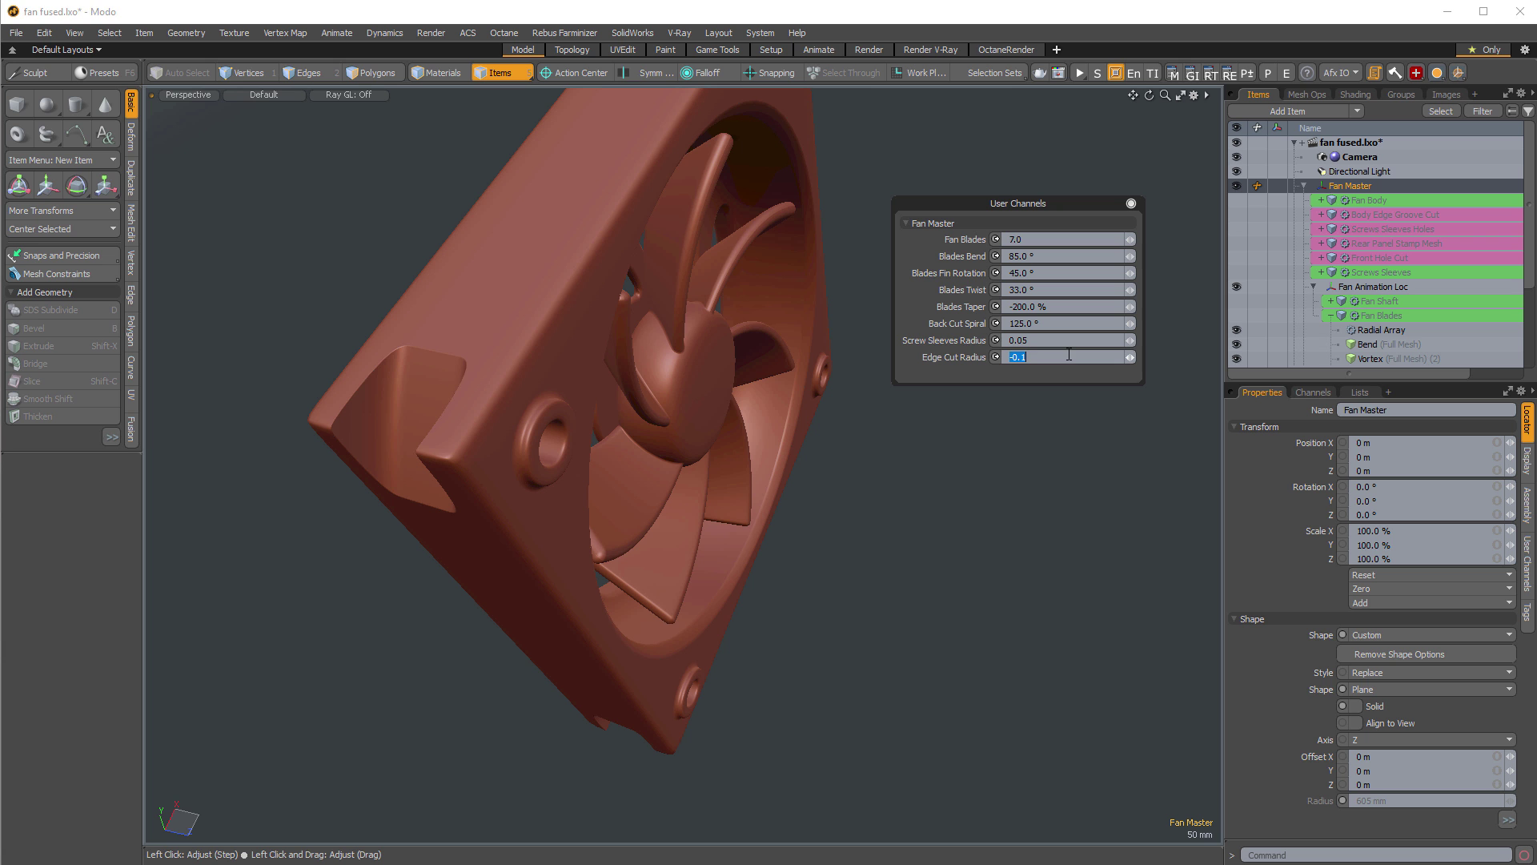
pyautogui.write('-.')
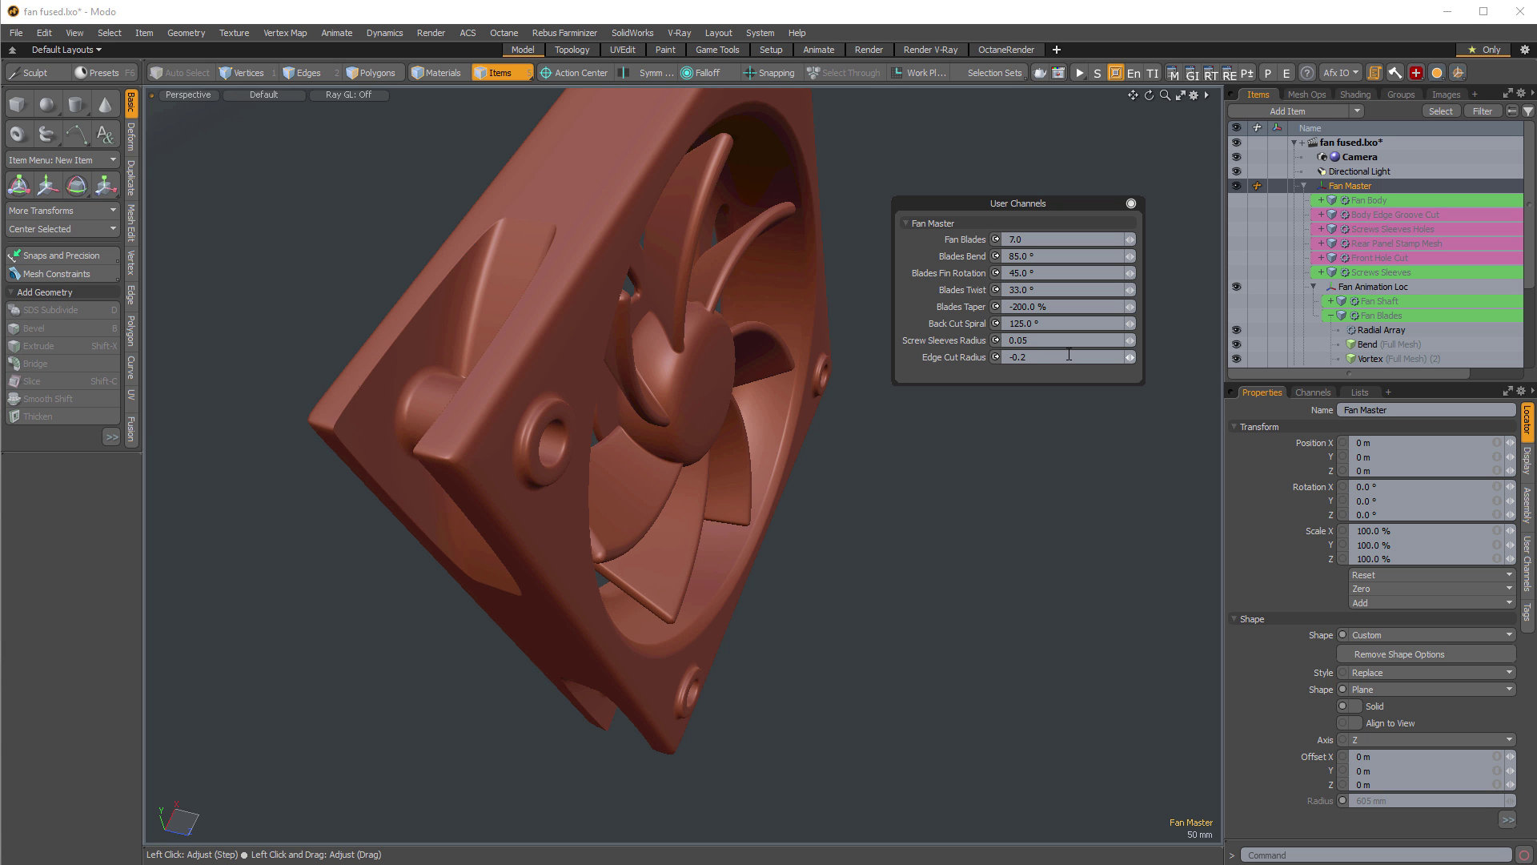
pyautogui.keyDown('alt'); pyautogui.moveTo(515, 590); pyautogui.dragTo(602, 511); pyautogui.keyUp('alt')
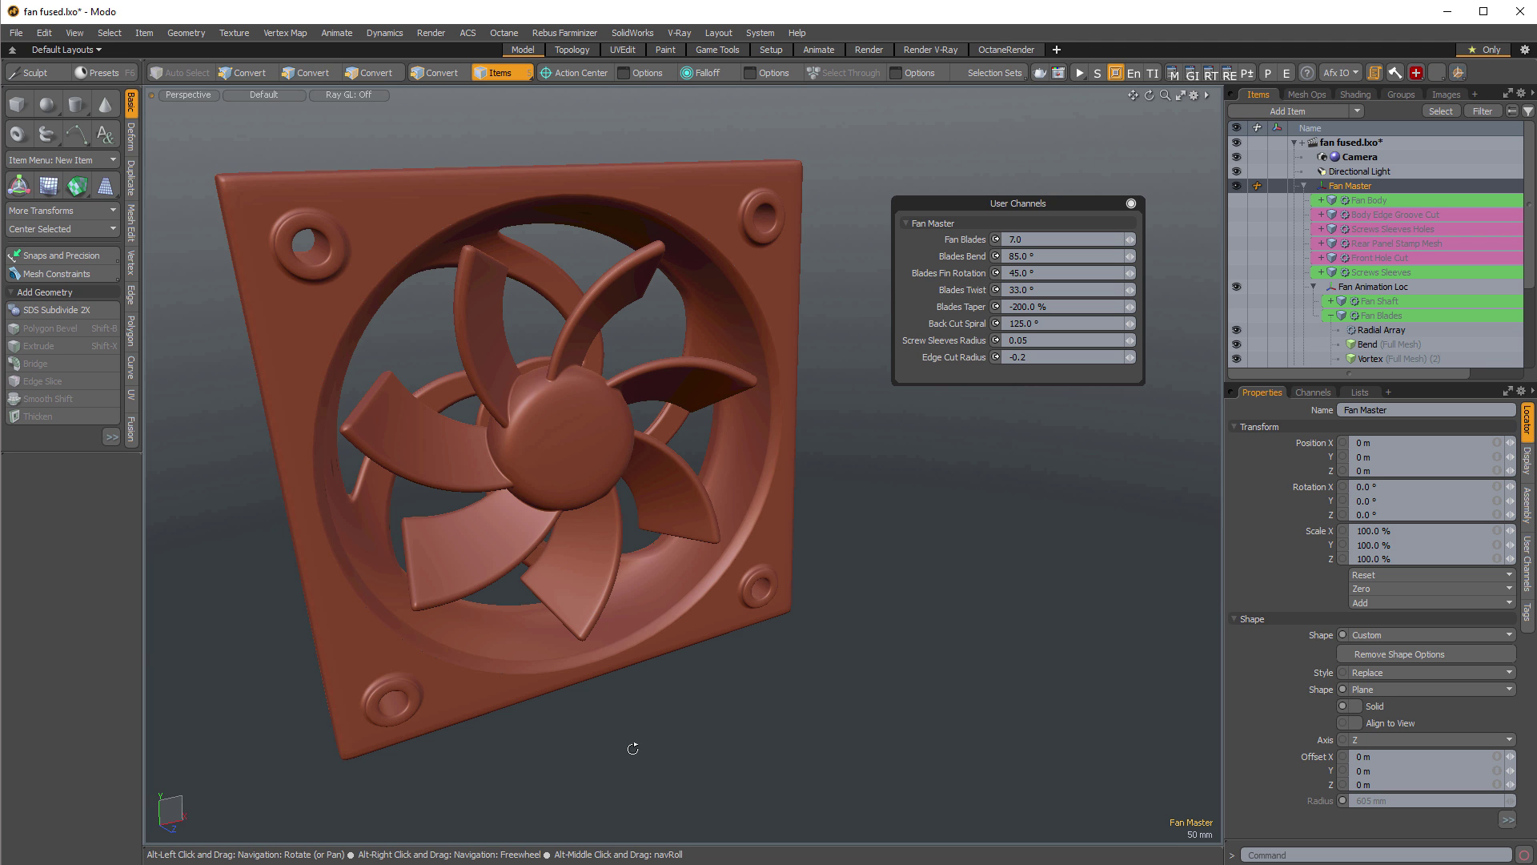
# Select the fusion strip around the case's front hole and open the Fusion Strips palette clear of the model.
pyautogui.keyDown('alt'); pyautogui.moveTo(631, 745); pyautogui.dragTo(749, 481); pyautogui.keyUp('alt')
pyautogui.click(629, 672)
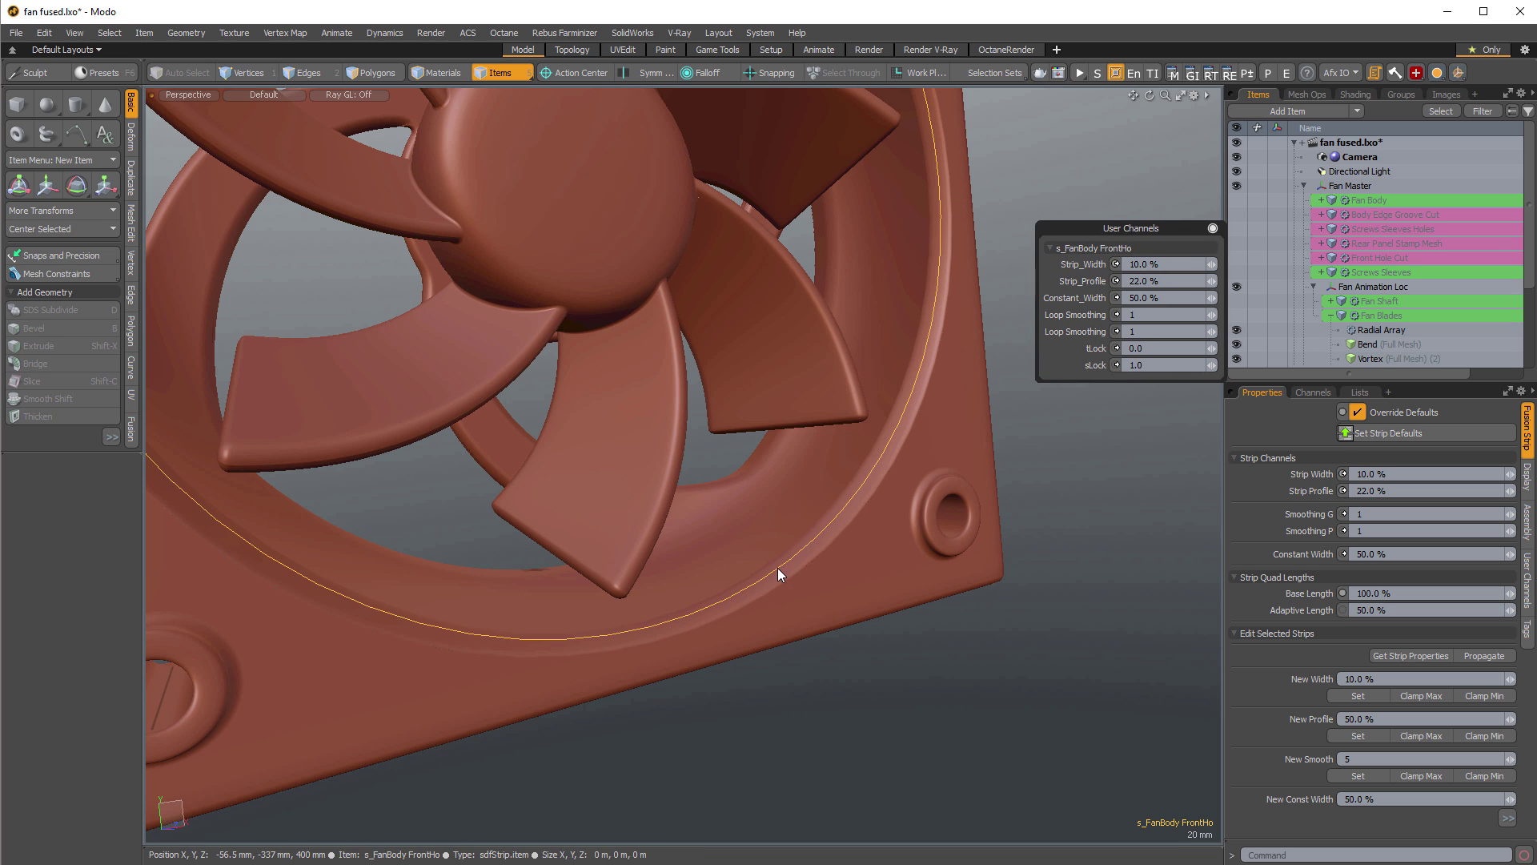
pyautogui.hotkey('alt', 'f')
pyautogui.moveTo(814, 442); pyautogui.dragTo(1194, 434)
# Haul the Strip Width of the front hole strip to 7.5%.
pyautogui.click(1107, 615)
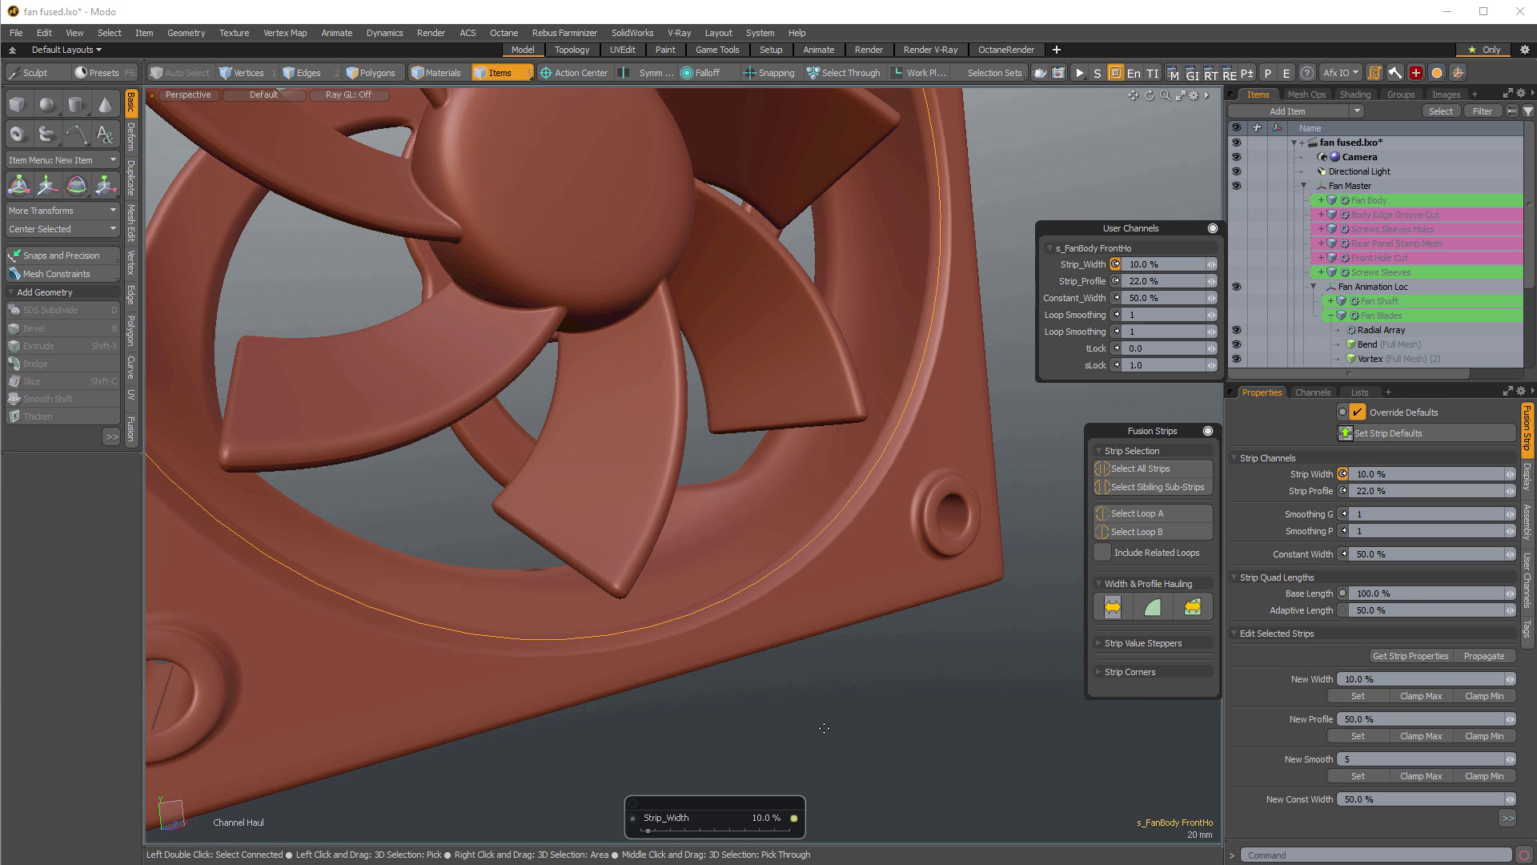
pyautogui.moveTo(824, 724)
pyautogui.mouseDown()
pyautogui.moveTo(873, 724)
pyautogui.moveTo(810, 724)
pyautogui.mouseUp()
pyautogui.moveTo(878, 603); pyautogui.dragTo(884, 603)
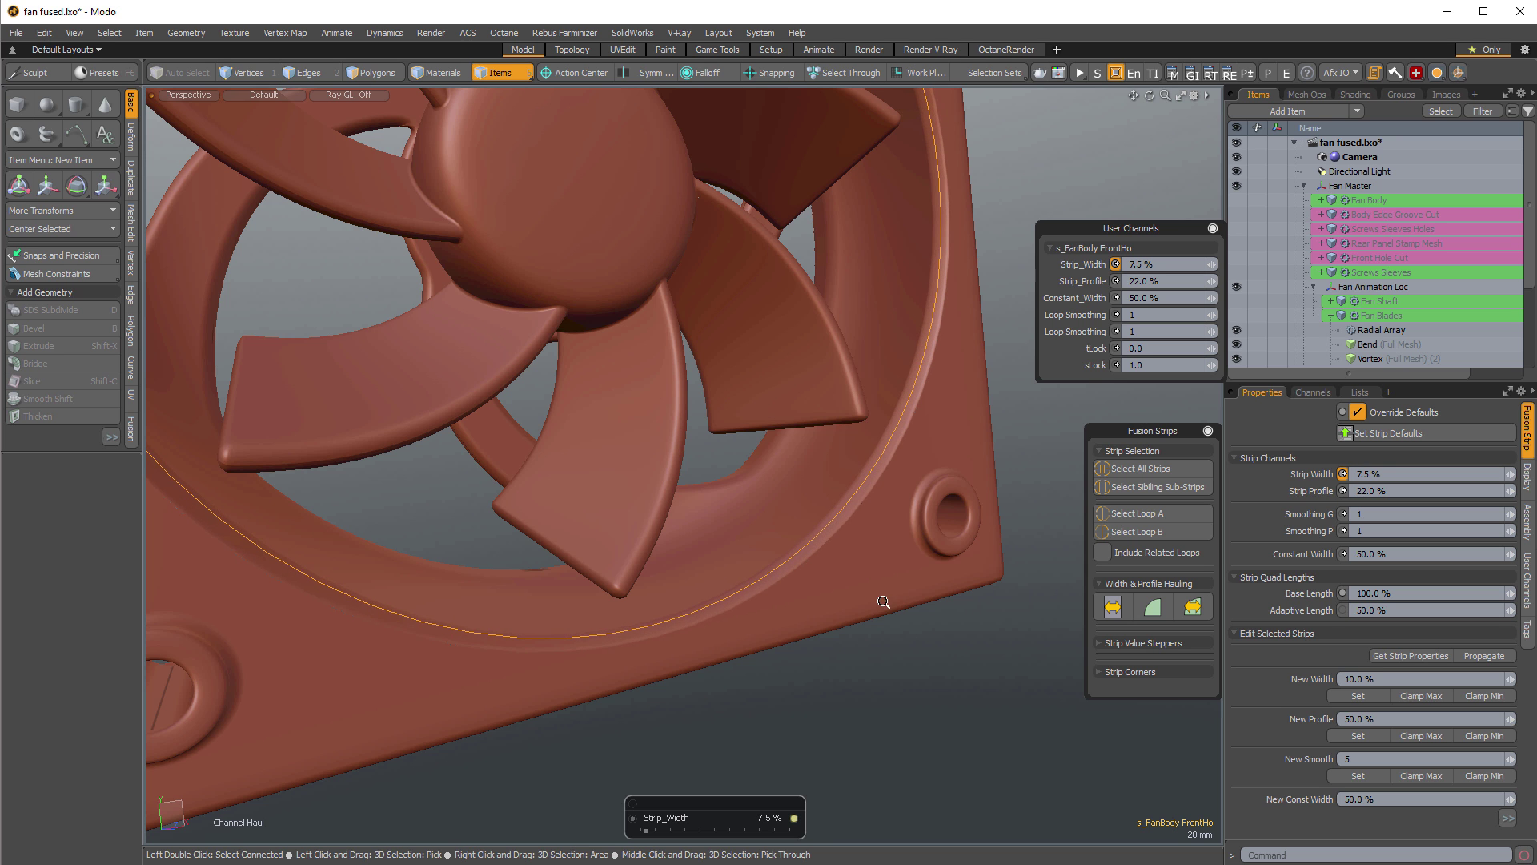
pyautogui.scroll(-5, 884, 603)
pyautogui.keyDown('alt'); pyautogui.moveTo(714, 452); pyautogui.dragTo(825, 476); pyautogui.keyUp('alt')
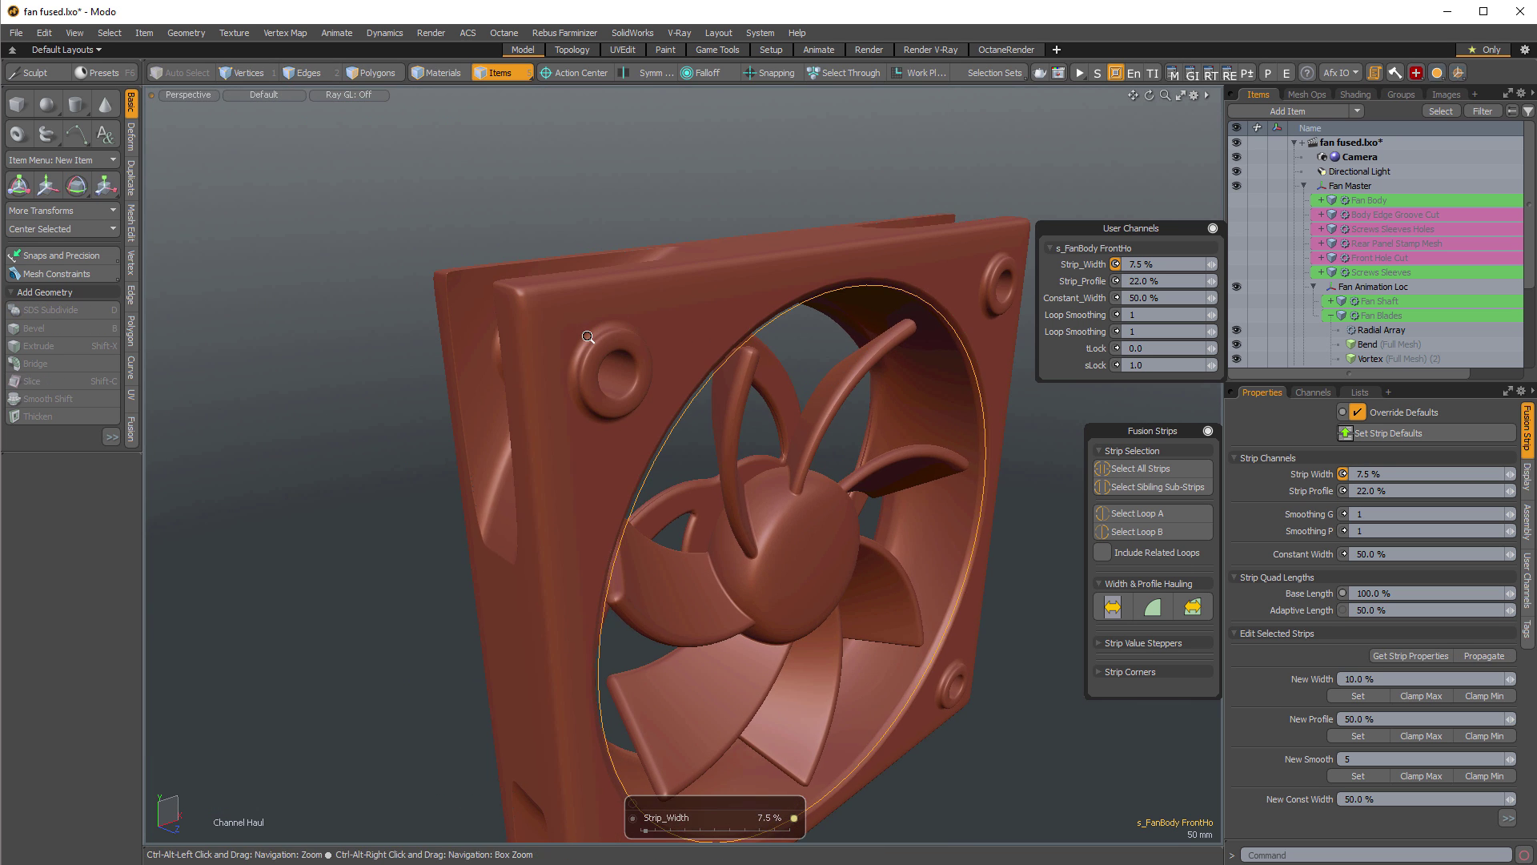
# Select the fusion strip around the front screw sleeve together with its sibling sub-strips and close the User Channels palette.
pyautogui.scroll(5, 636, 402)
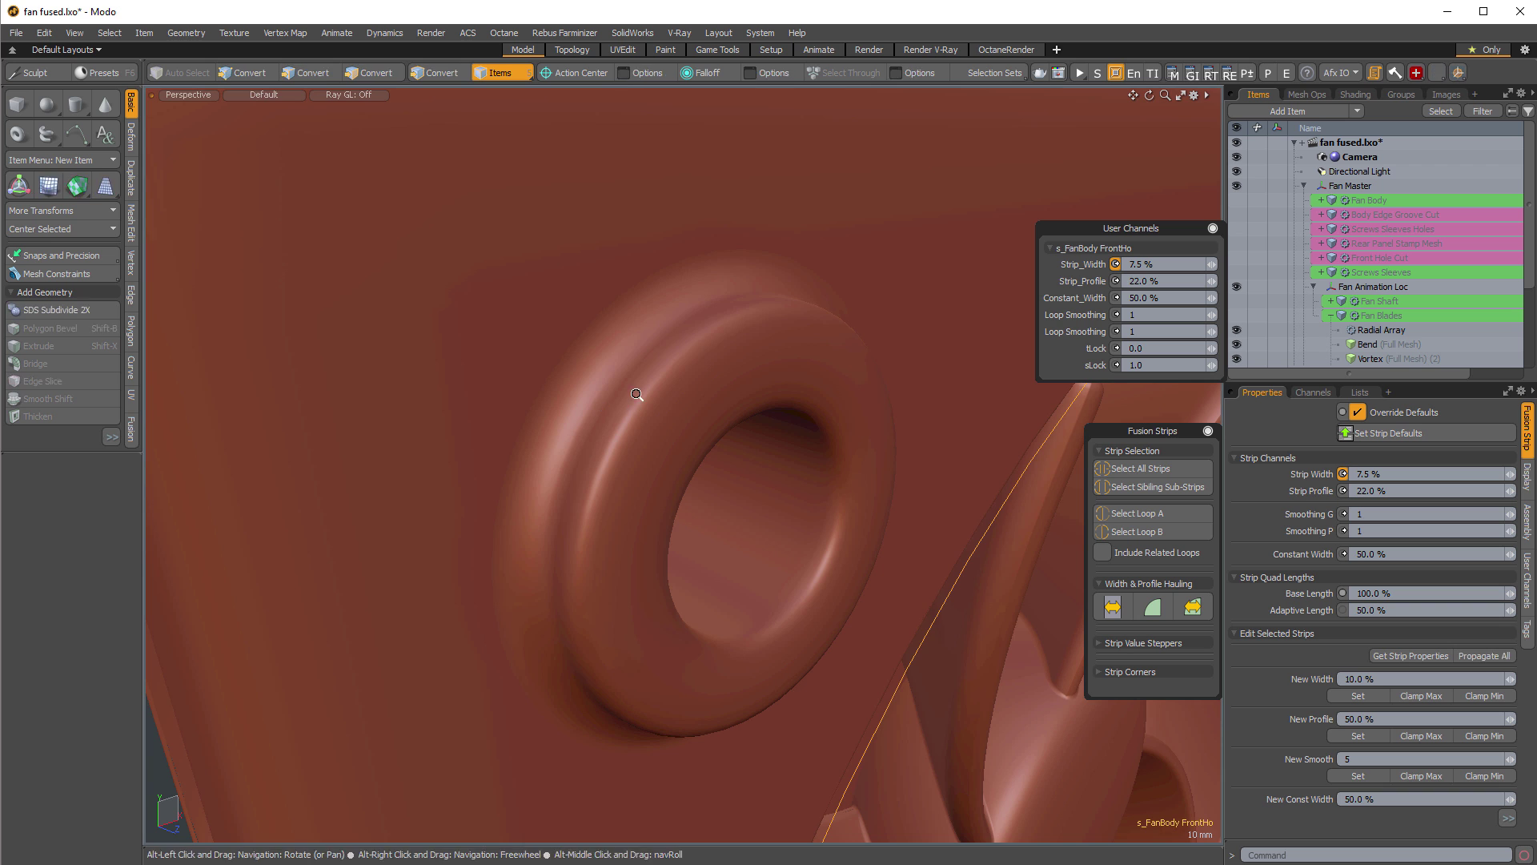
pyautogui.scroll(-5, 601, 404)
pyautogui.click(616, 402)
pyautogui.keyDown('alt'); pyautogui.moveTo(608, 402); pyautogui.dragTo(1070, 326); pyautogui.keyUp('alt')
pyautogui.click(1132, 487)
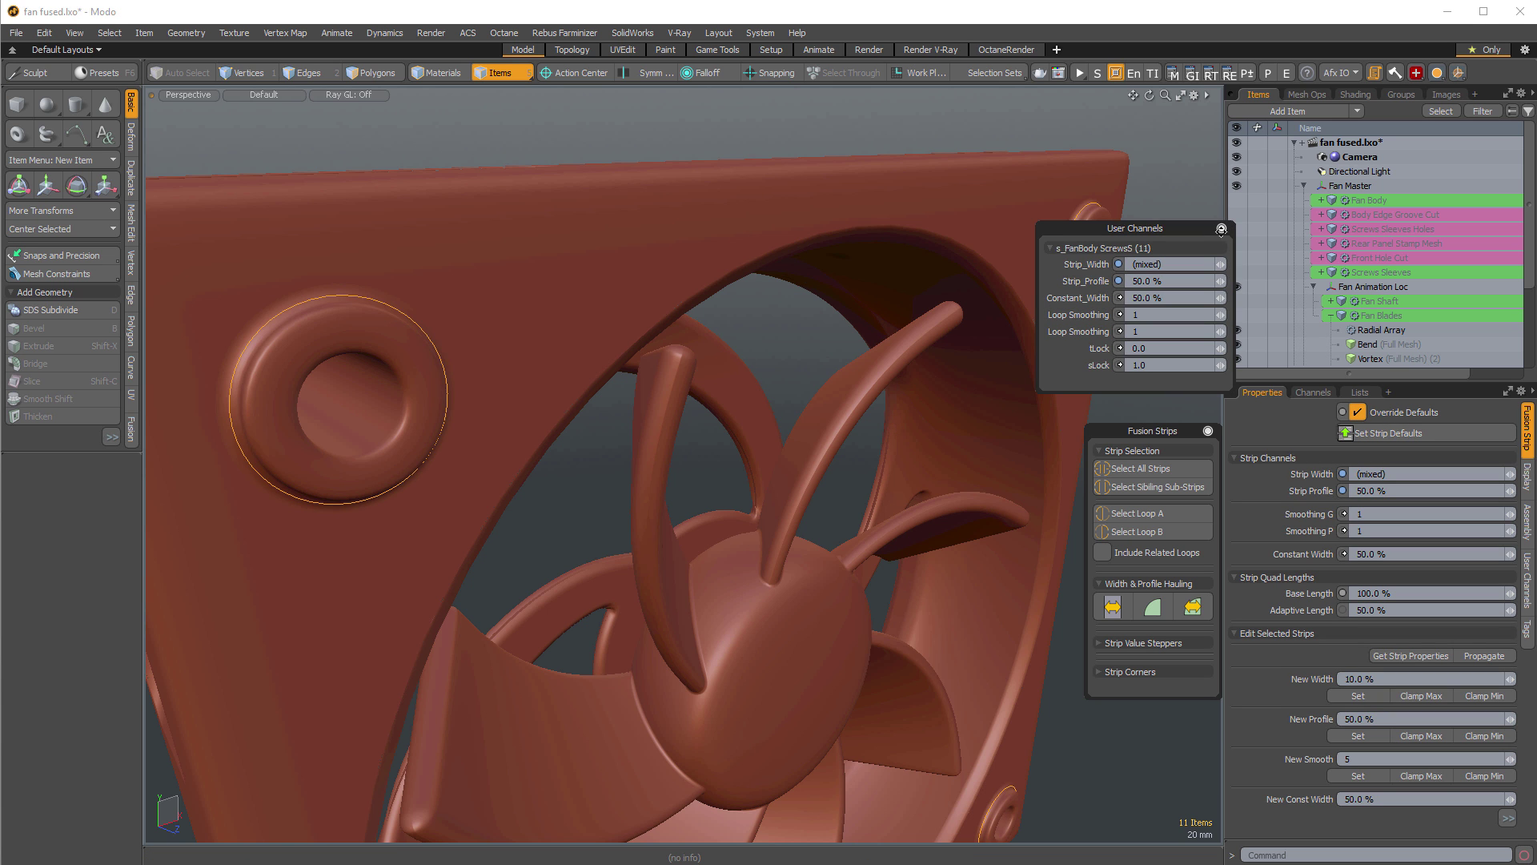
pyautogui.click(1222, 232)
# Haul the Strip Width of the selected screw sleeve strips and clear the selection.
pyautogui.keyDown('ctrl'); pyautogui.keyDown('alt'); pyautogui.moveTo(937, 456); pyautogui.dragTo(480, 288); pyautogui.keyUp('alt'); pyautogui.keyUp('ctrl')
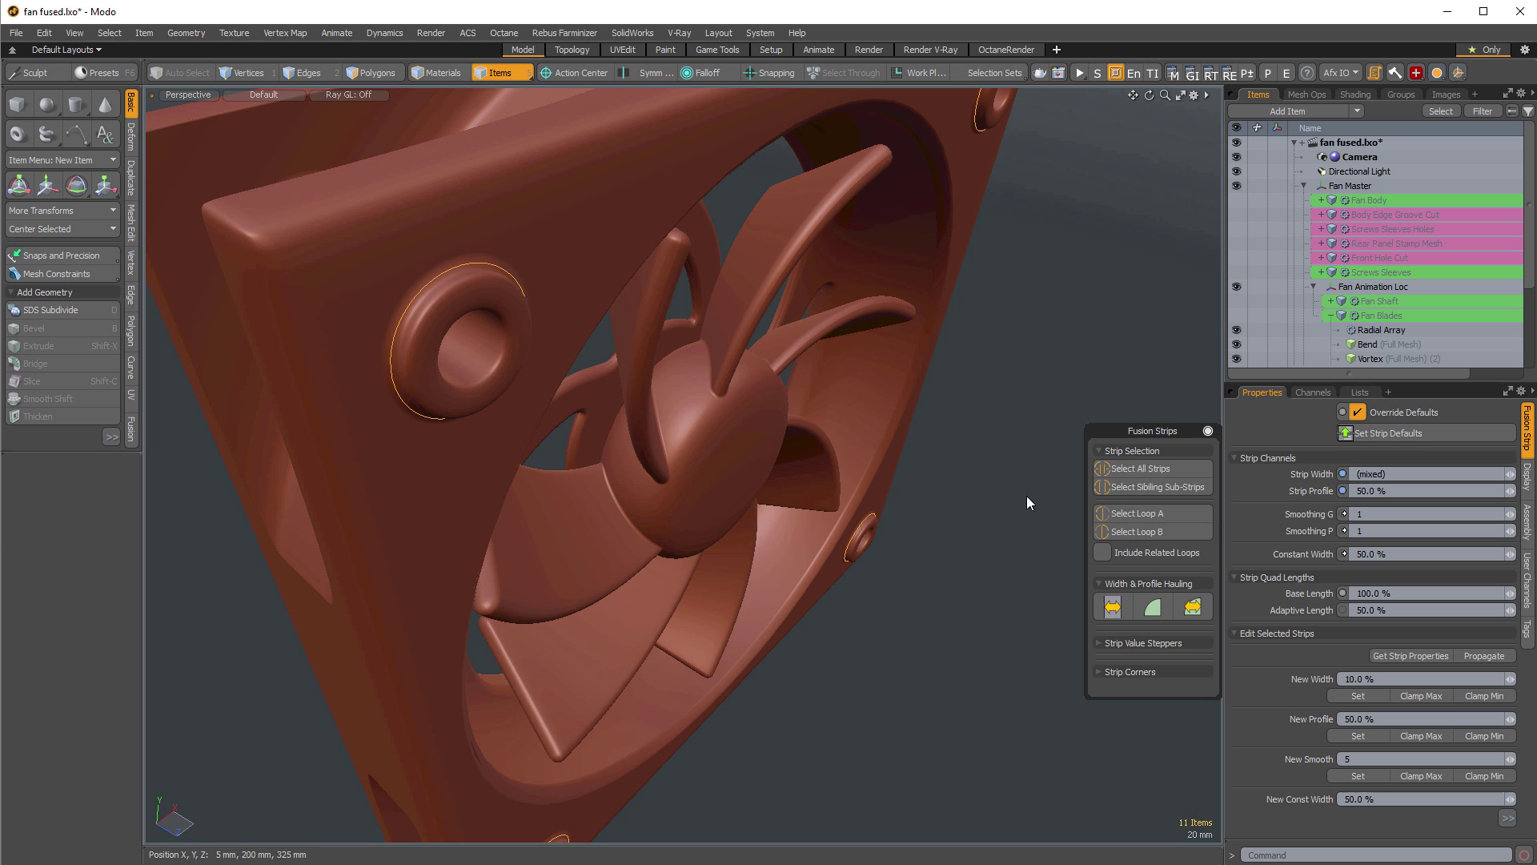
pyautogui.click(1113, 608)
pyautogui.moveTo(855, 686); pyautogui.dragTo(902, 687)
pyautogui.keyDown('alt'); pyautogui.moveTo(855, 673); pyautogui.dragTo(873, 658); pyautogui.keyUp('alt')
pyautogui.keyDown('ctrl'); pyautogui.keyDown('alt'); pyautogui.moveTo(873, 658); pyautogui.dragTo(802, 639); pyautogui.keyUp('alt'); pyautogui.keyUp('ctrl')
pyautogui.click(866, 678)
# Select Fusion Item Fan Case and toggle its source meshes to visible.
pyautogui.keyDown('alt'); pyautogui.keyDown('shift'); pyautogui.moveTo(579, 510); pyautogui.dragTo(680, 511); pyautogui.keyUp('shift'); pyautogui.keyUp('alt')
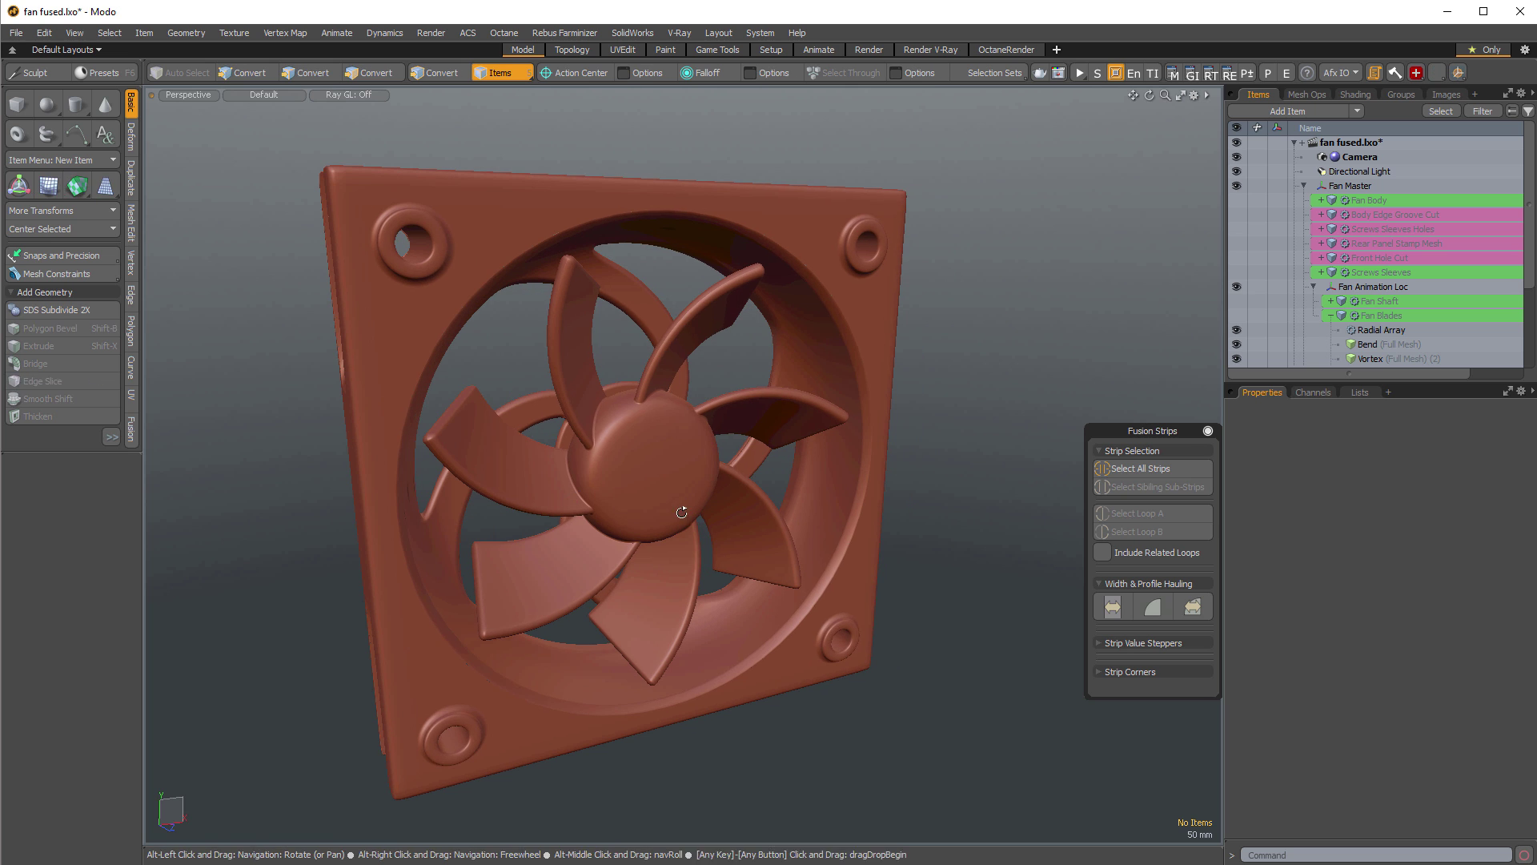
pyautogui.keyDown('alt'); pyautogui.keyDown('shift'); pyautogui.moveTo(972, 615); pyautogui.dragTo(922, 622); pyautogui.keyUp('shift'); pyautogui.keyUp('alt')
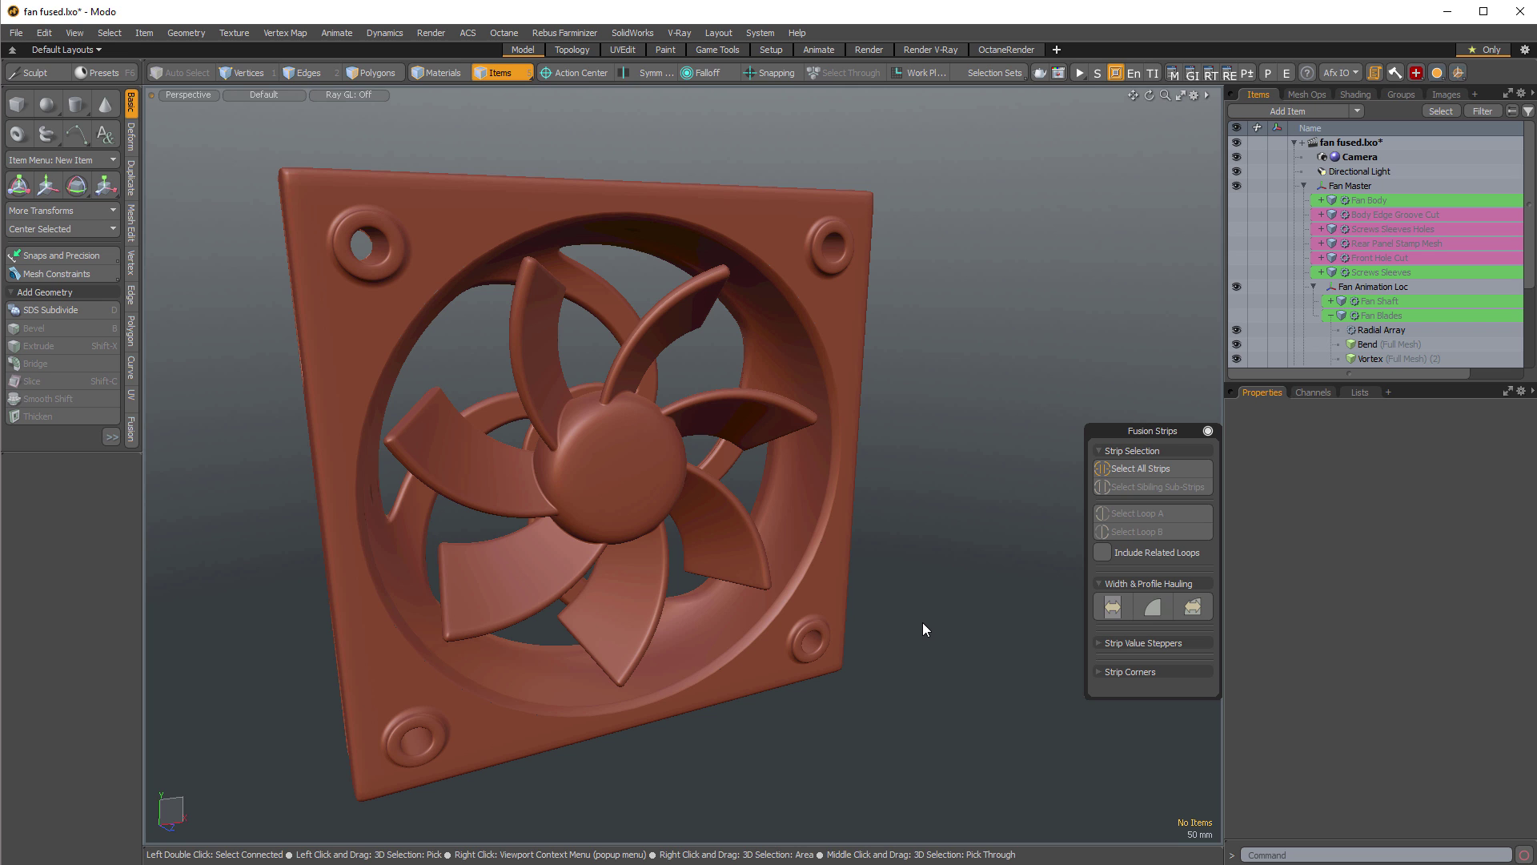
pyautogui.keyDown('alt'); pyautogui.moveTo(923, 622); pyautogui.dragTo(702, 514); pyautogui.keyUp('alt')
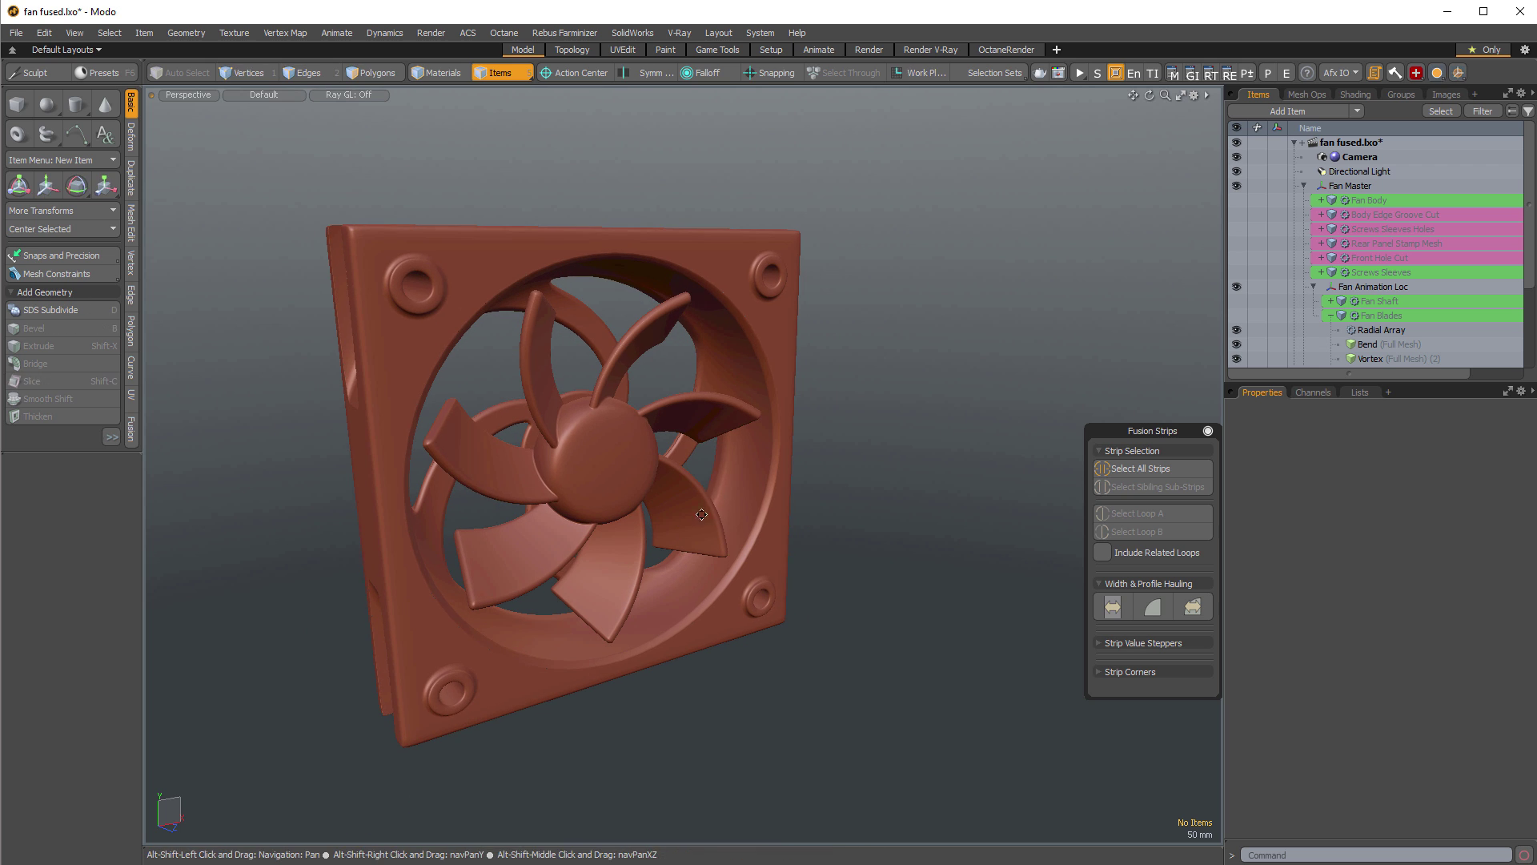
pyautogui.scroll(-2, 1502, 364)
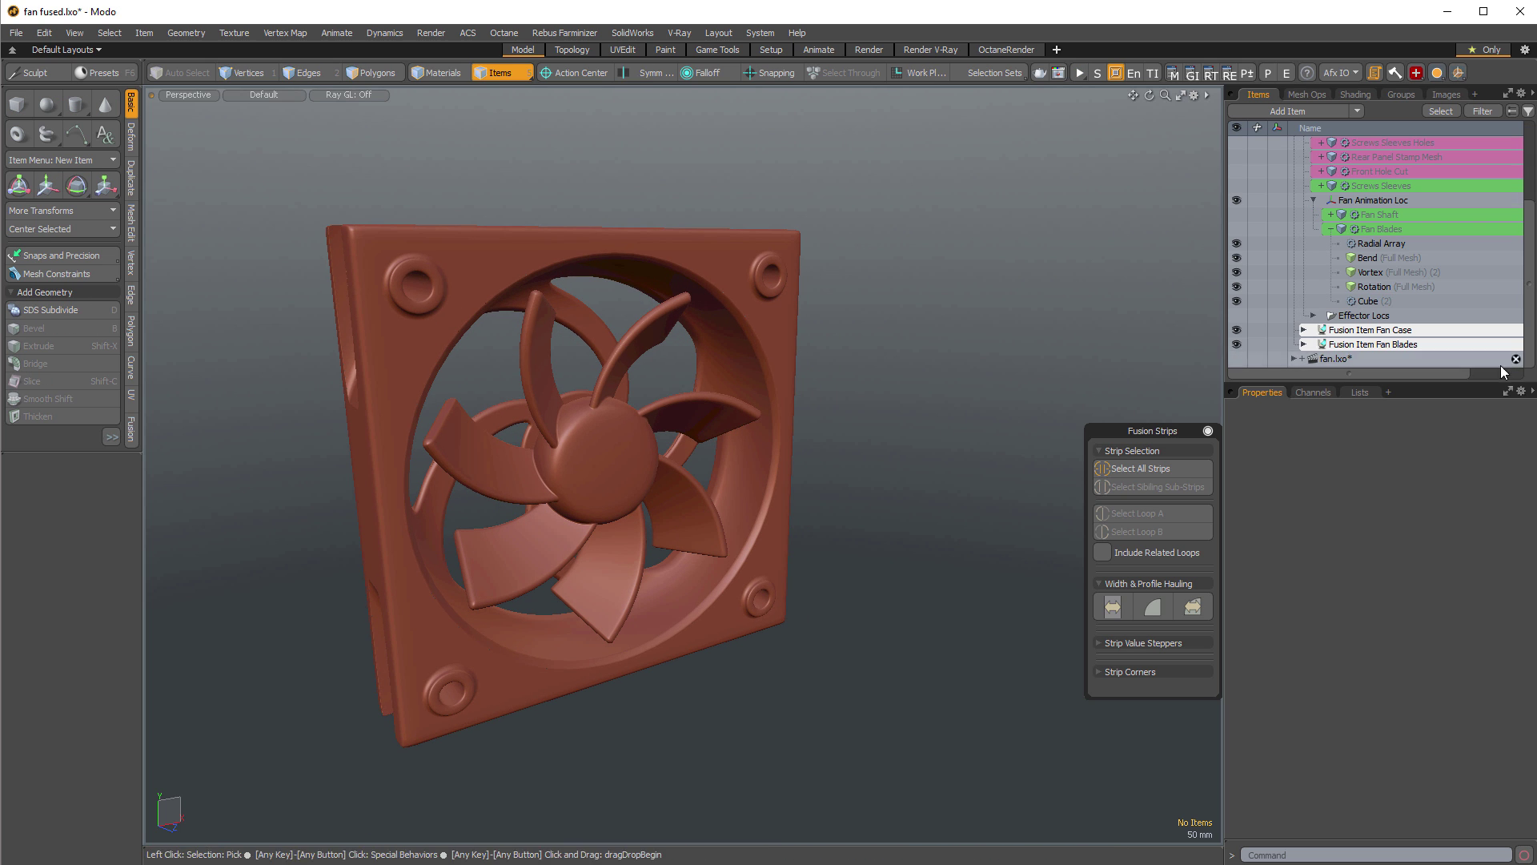
pyautogui.click(1361, 344)
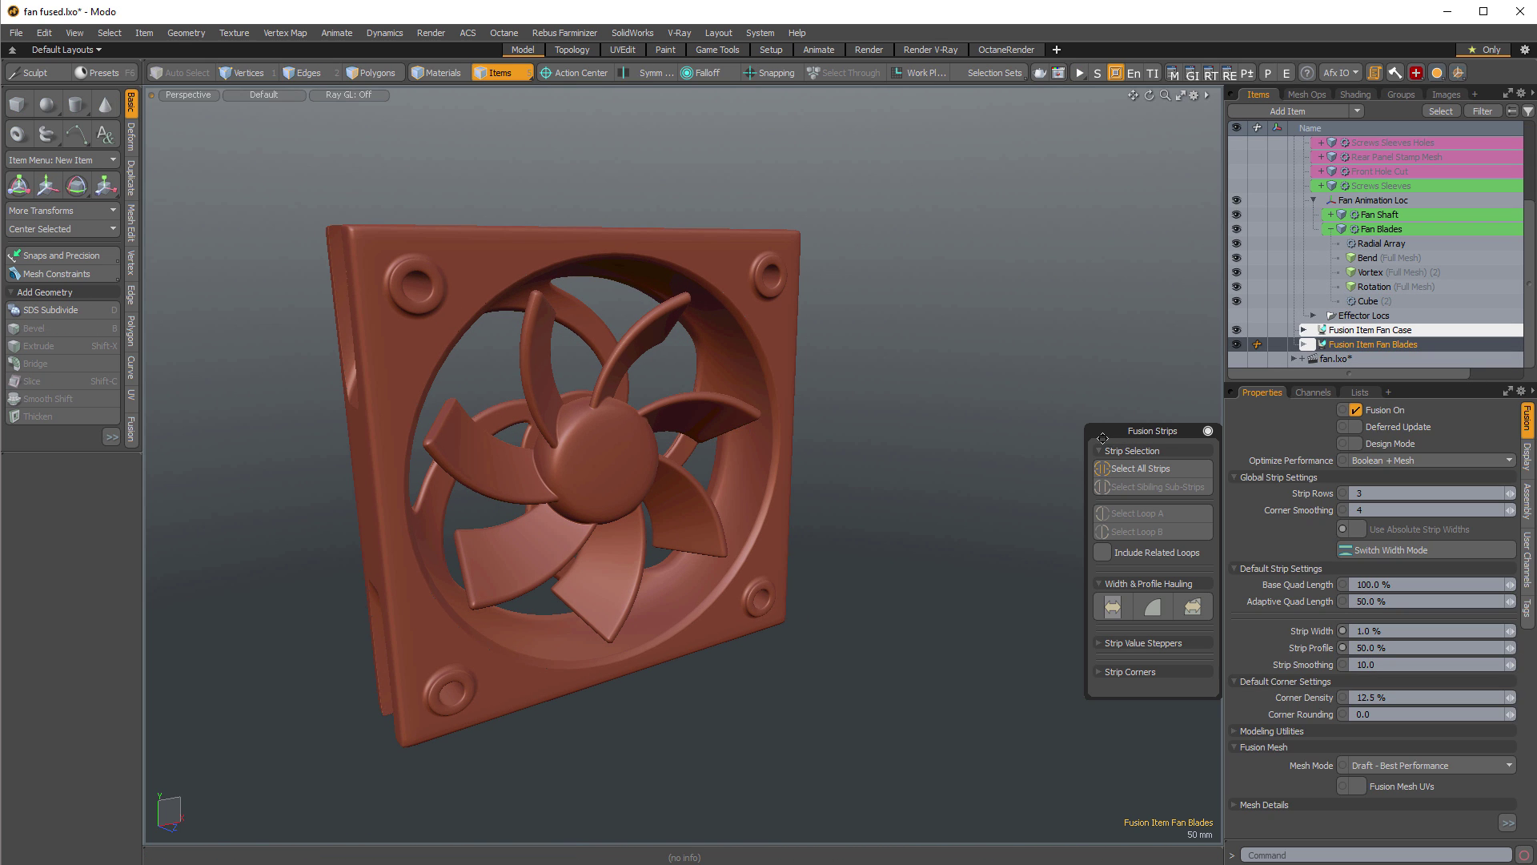
pyautogui.click(1347, 331)
pyautogui.hotkey('ctrl', 'alt', 'space')
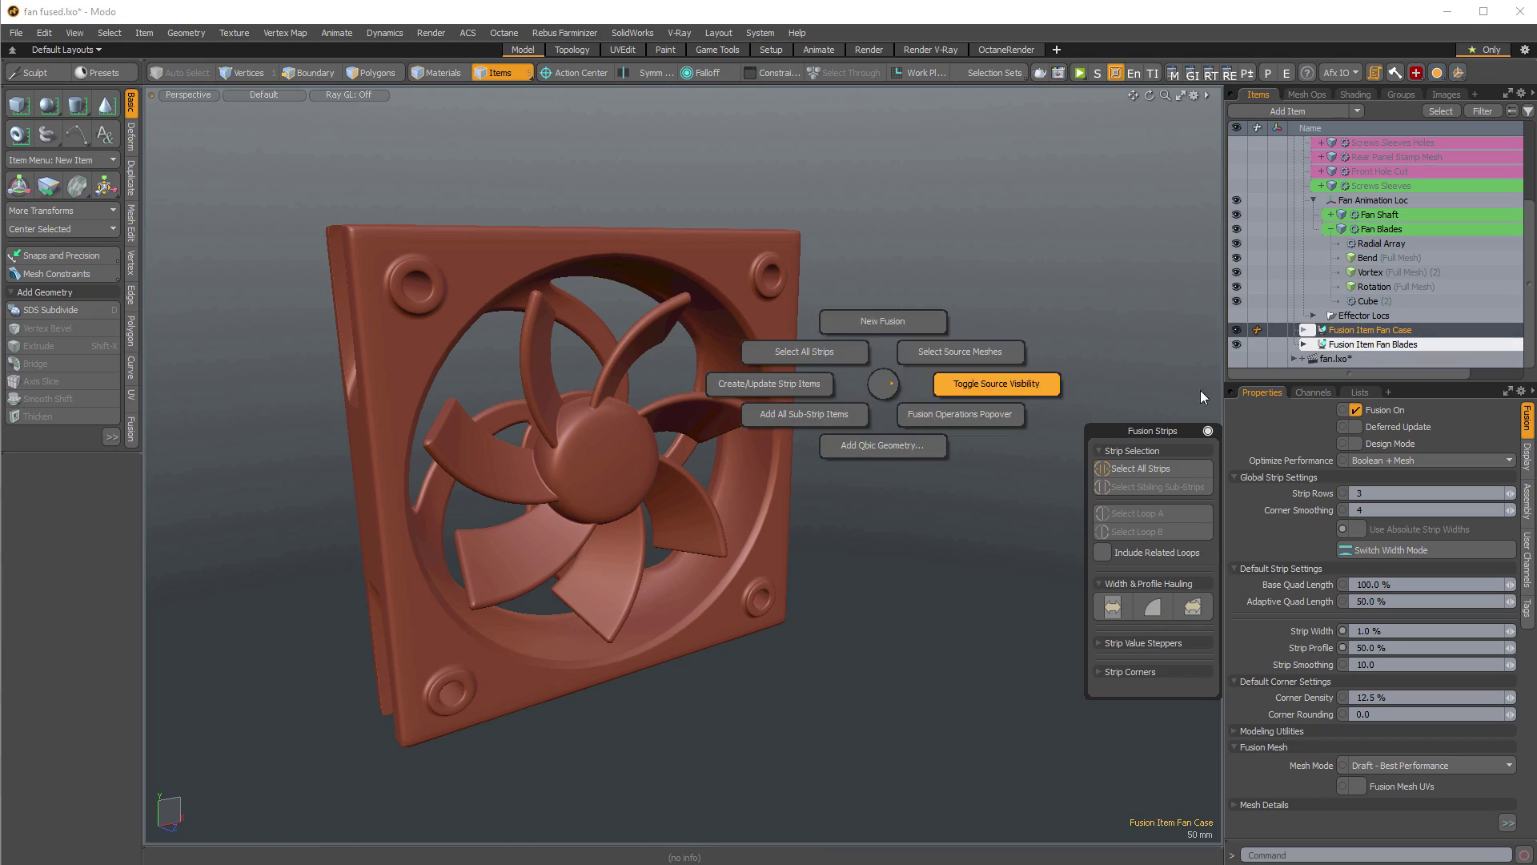
pyautogui.click(993, 382)
# Overlay wireframes on the fused fan and examine how the source meshes intersect the case.
pyautogui.keyDown('alt'); pyautogui.moveTo(799, 431); pyautogui.dragTo(559, 426); pyautogui.keyUp('alt')
pyautogui.hotkey('ctrl', '3')
pyautogui.click(942, 416)
pyautogui.keyDown('alt'); pyautogui.moveTo(695, 440); pyautogui.dragTo(513, 361); pyautogui.keyUp('alt')
pyautogui.keyDown('ctrl'); pyautogui.keyDown('alt'); pyautogui.moveTo(401, 341); pyautogui.dragTo(416, 214); pyautogui.keyUp('alt'); pyautogui.keyUp('ctrl')
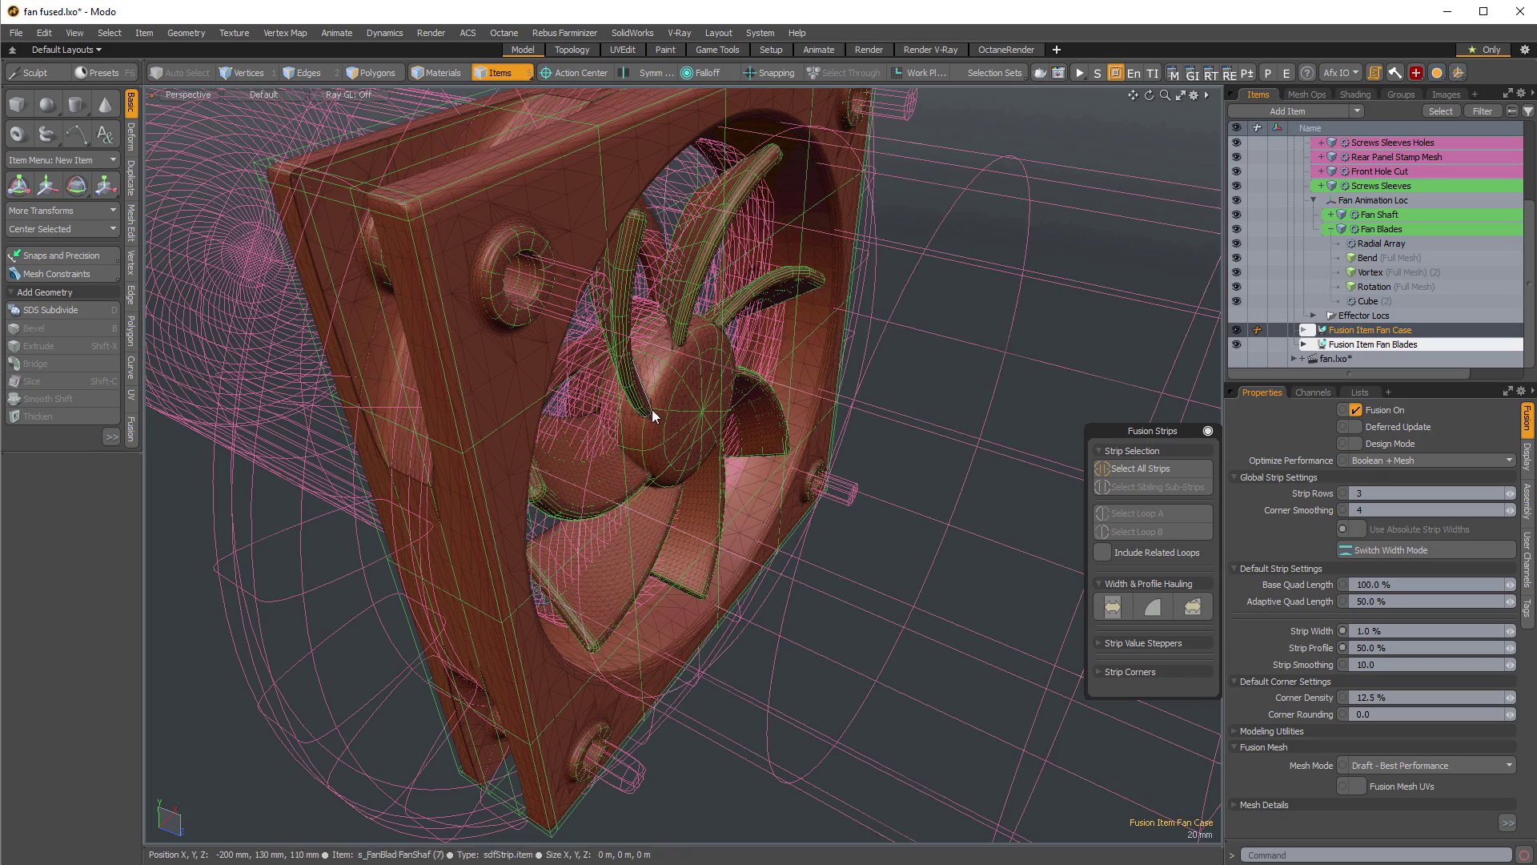
pyautogui.keyDown('ctrl'); pyautogui.keyDown('alt'); pyautogui.moveTo(679, 448); pyautogui.dragTo(670, 381); pyautogui.keyUp('alt'); pyautogui.keyUp('ctrl')
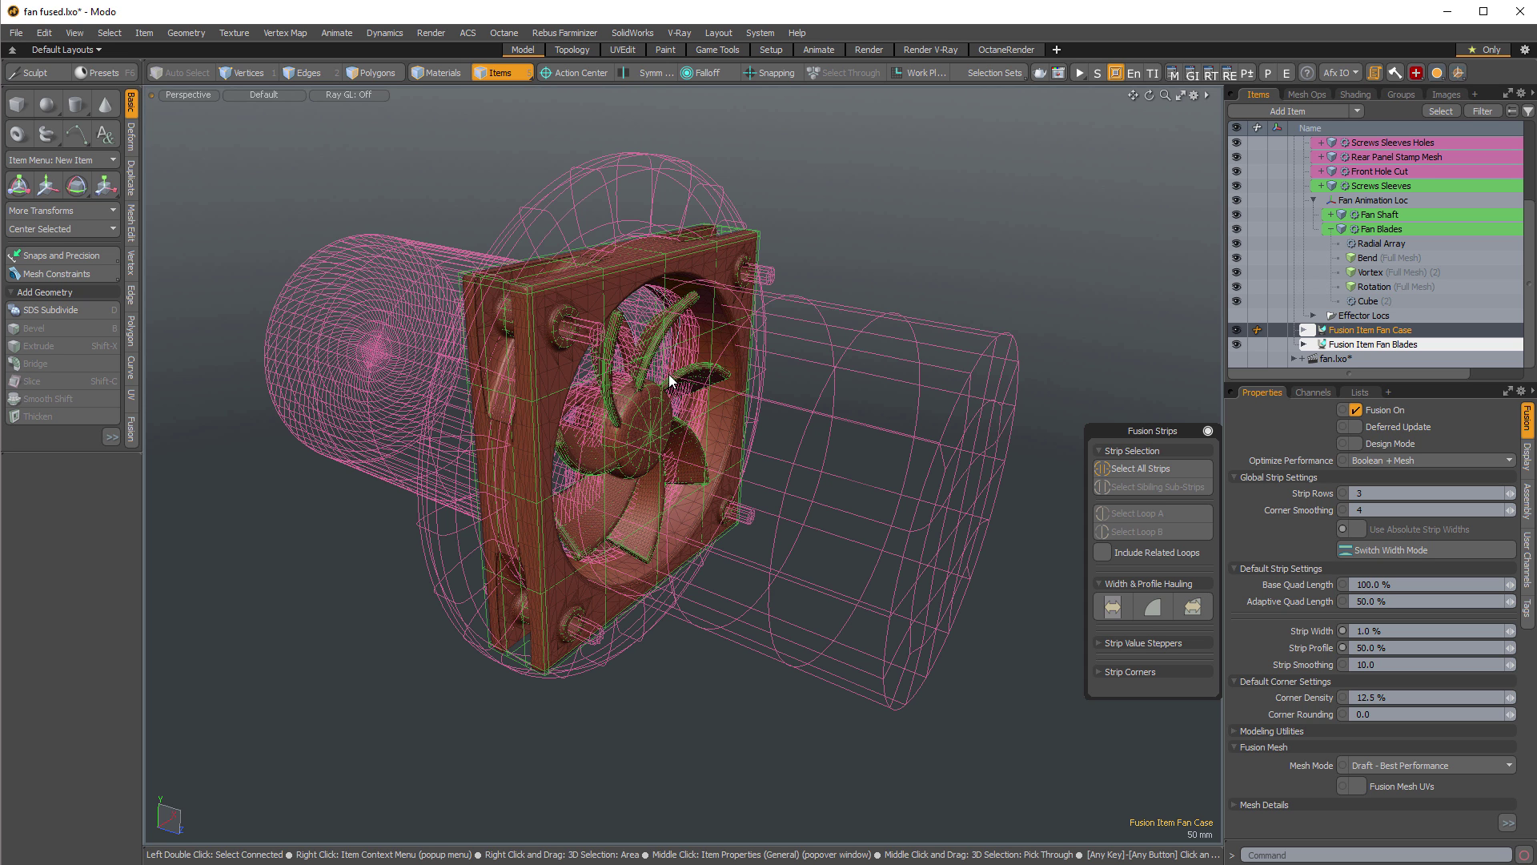
# Close the Fusion Strips palette and view the fan's source meshes from several angles.
pyautogui.scroll(1, 779, 487)
pyautogui.click(1208, 431)
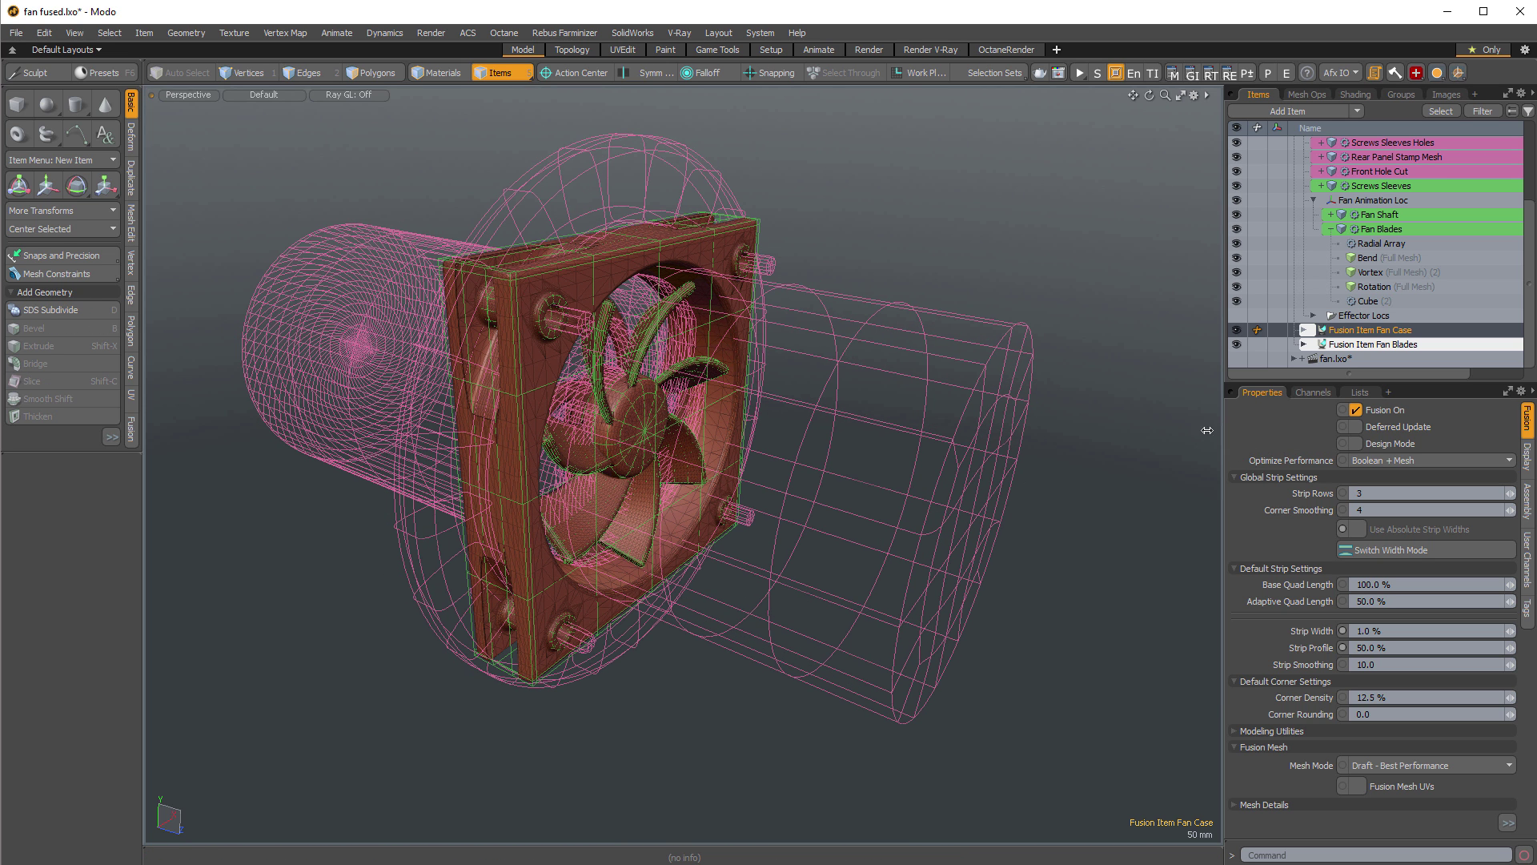
pyautogui.keyDown('alt'); pyautogui.moveTo(1021, 513); pyautogui.dragTo(990, 548); pyautogui.keyUp('alt')
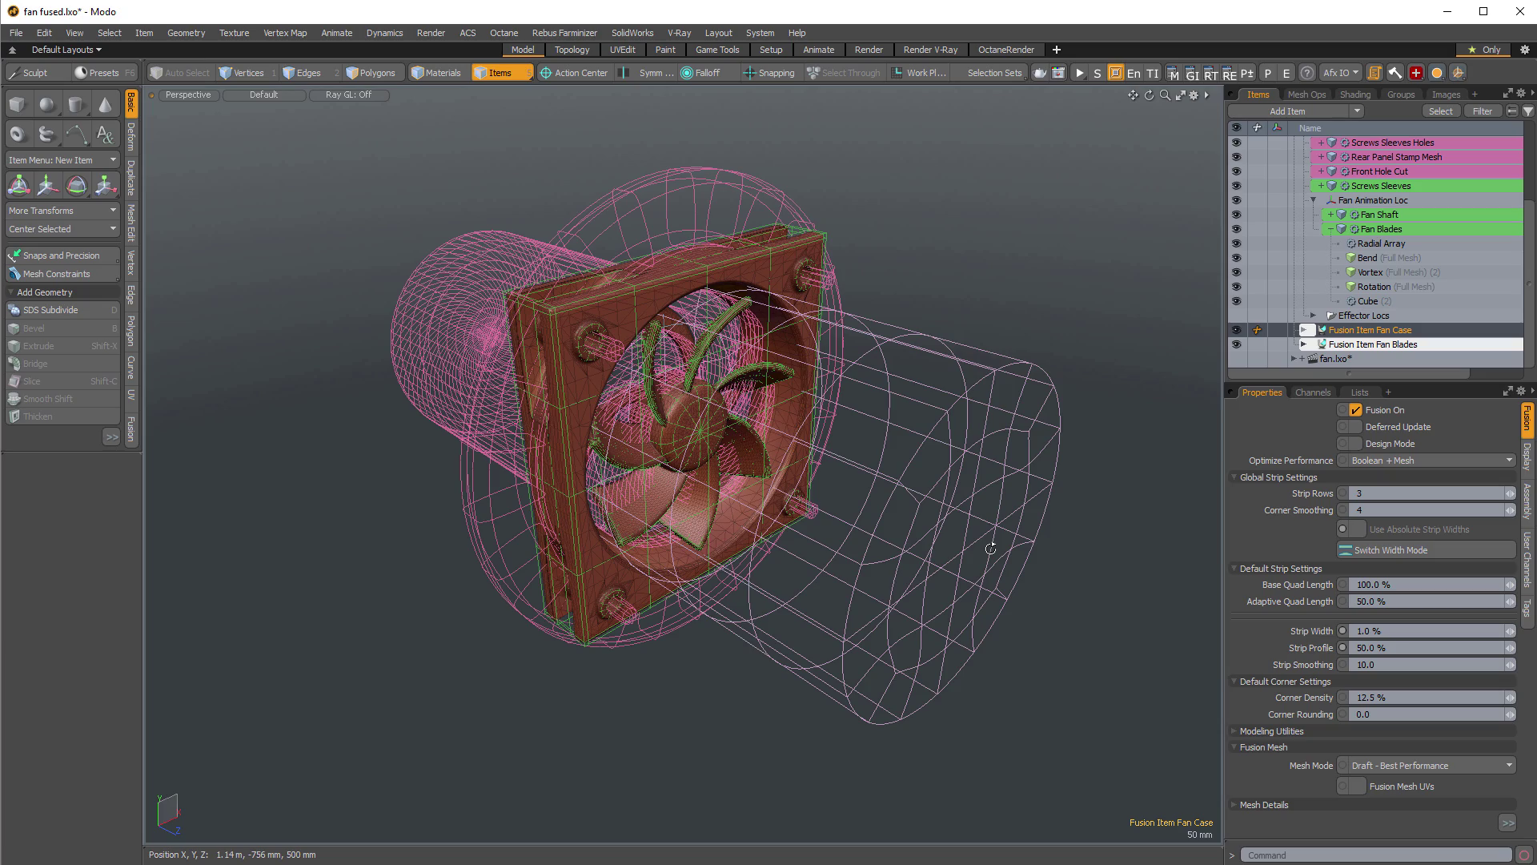
pyautogui.keyDown('alt'); pyautogui.moveTo(991, 549); pyautogui.dragTo(991, 299); pyautogui.keyUp('alt')
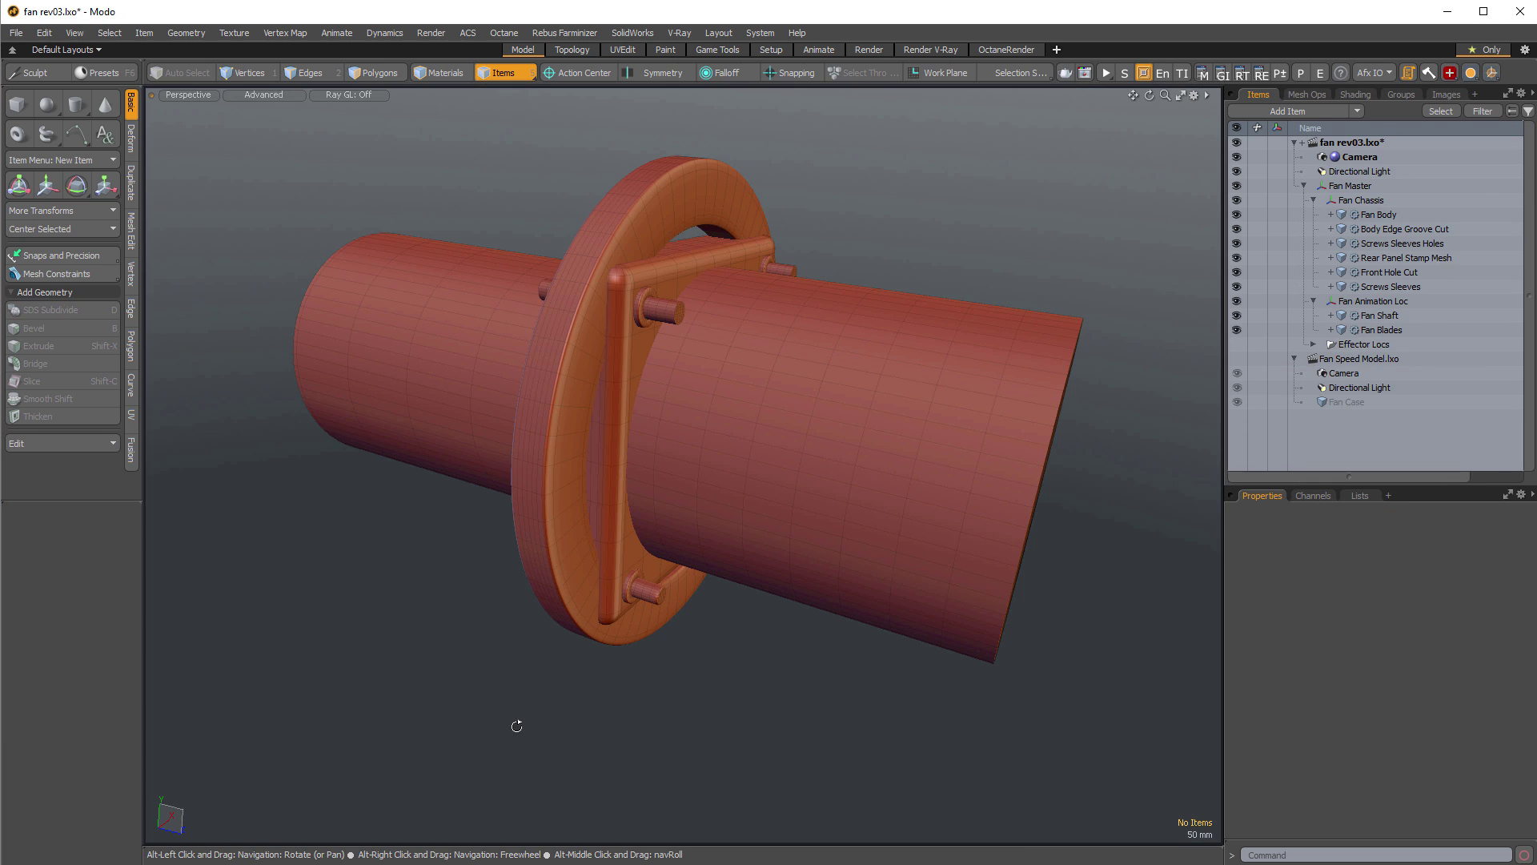
# Show the inactive meshes of fan rev03.lxo as wireframe and highlight Front Hole Cut, followed by Rear Panel Stamp Mesh.
pyautogui.keyDown('alt'); pyautogui.moveTo(515, 724); pyautogui.dragTo(587, 752); pyautogui.keyUp('alt')
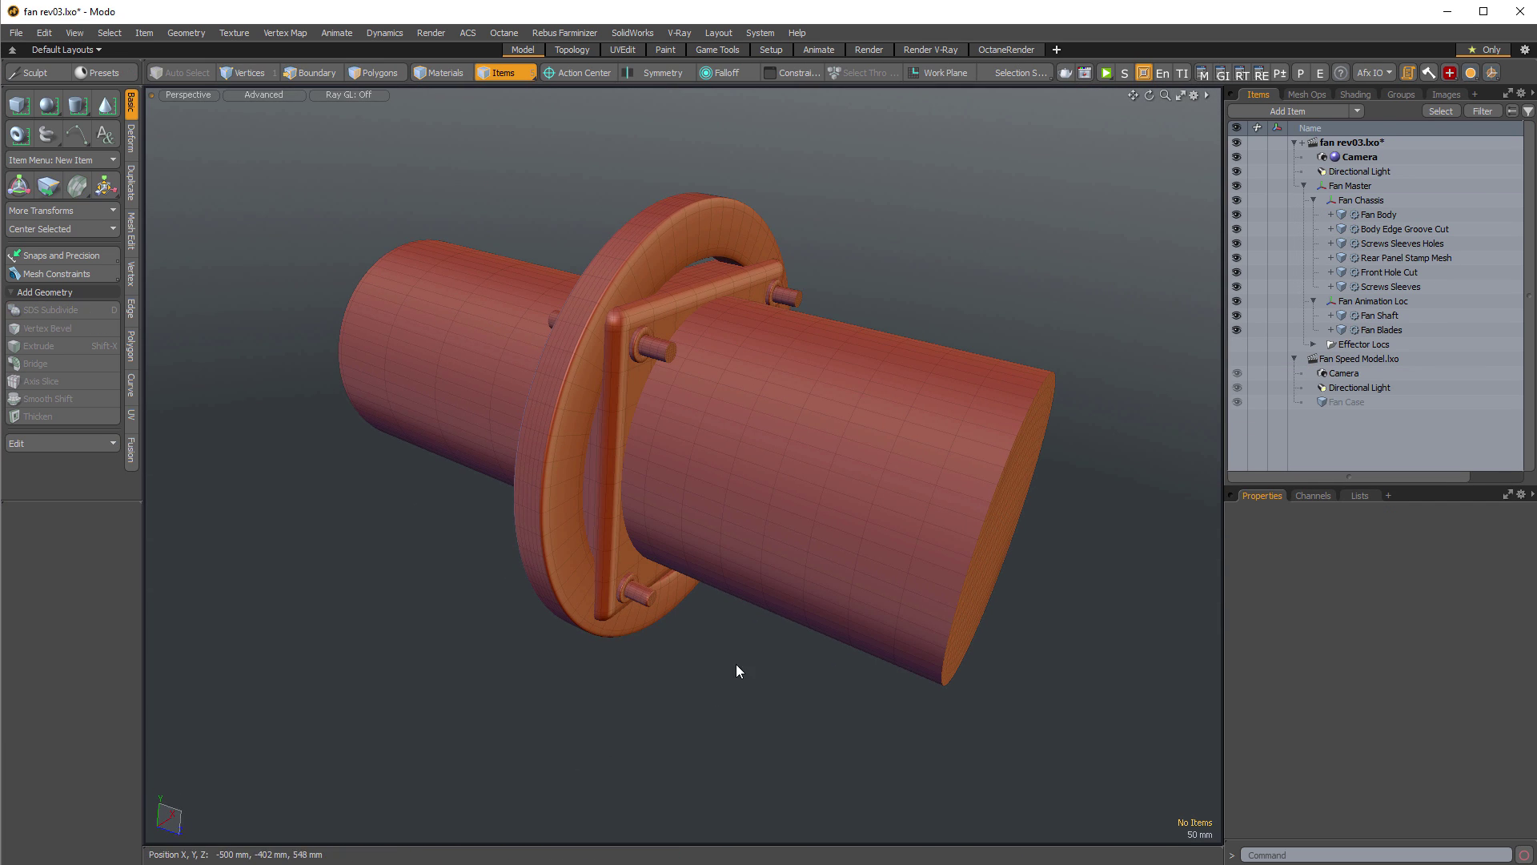
pyautogui.hotkey('ctrl', '3')
pyautogui.click(618, 695)
pyautogui.keyDown('alt'); pyautogui.moveTo(617, 695); pyautogui.dragTo(842, 516); pyautogui.keyUp('alt')
pyautogui.click(842, 516)
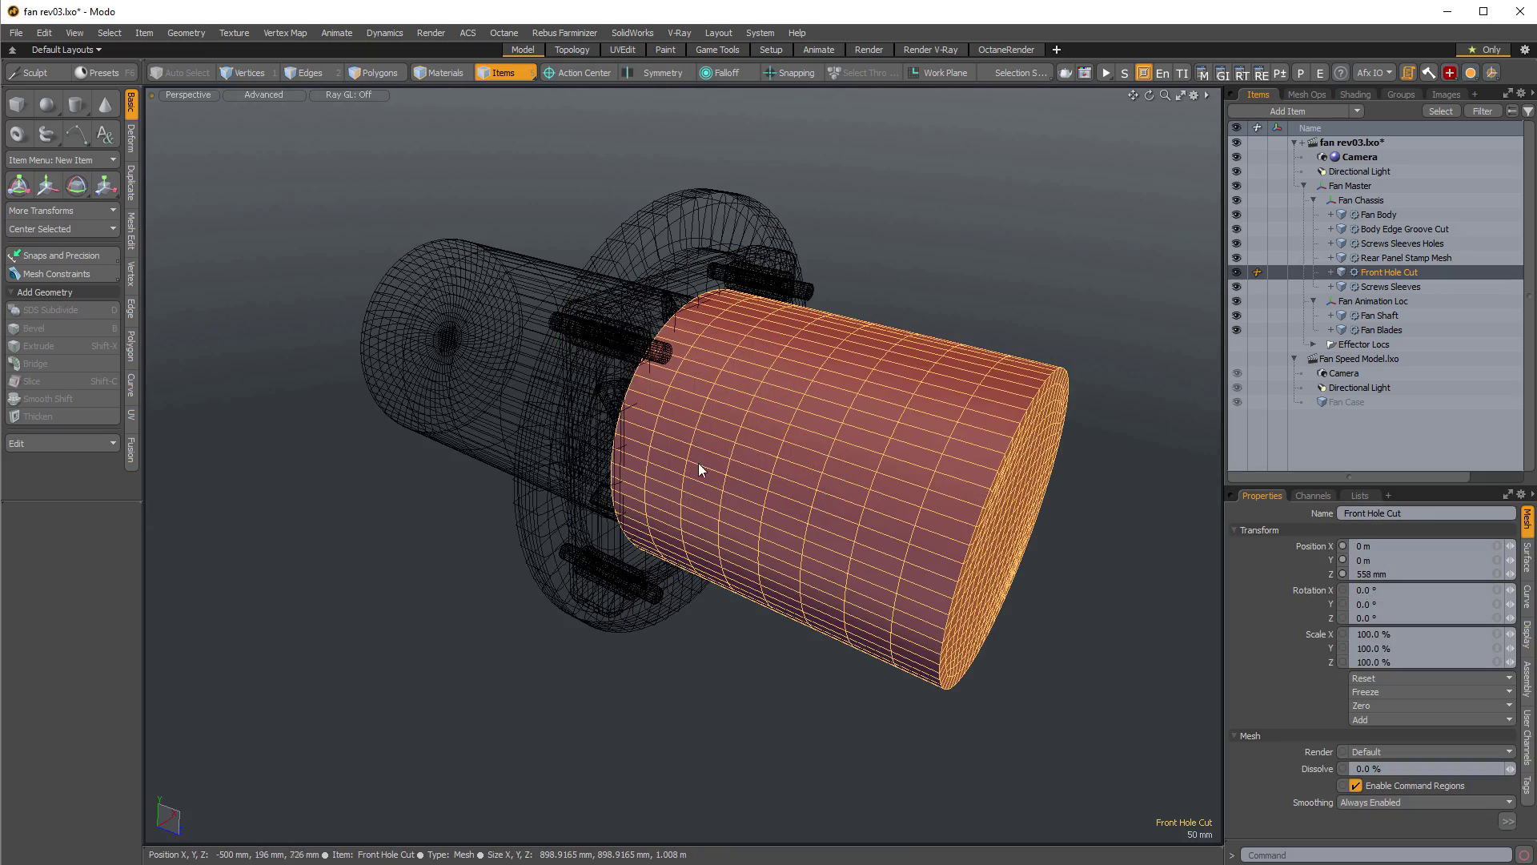
pyautogui.click(434, 415)
pyautogui.keyDown('alt'); pyautogui.moveTo(434, 415); pyautogui.dragTo(1025, 396); pyautogui.keyUp('alt')
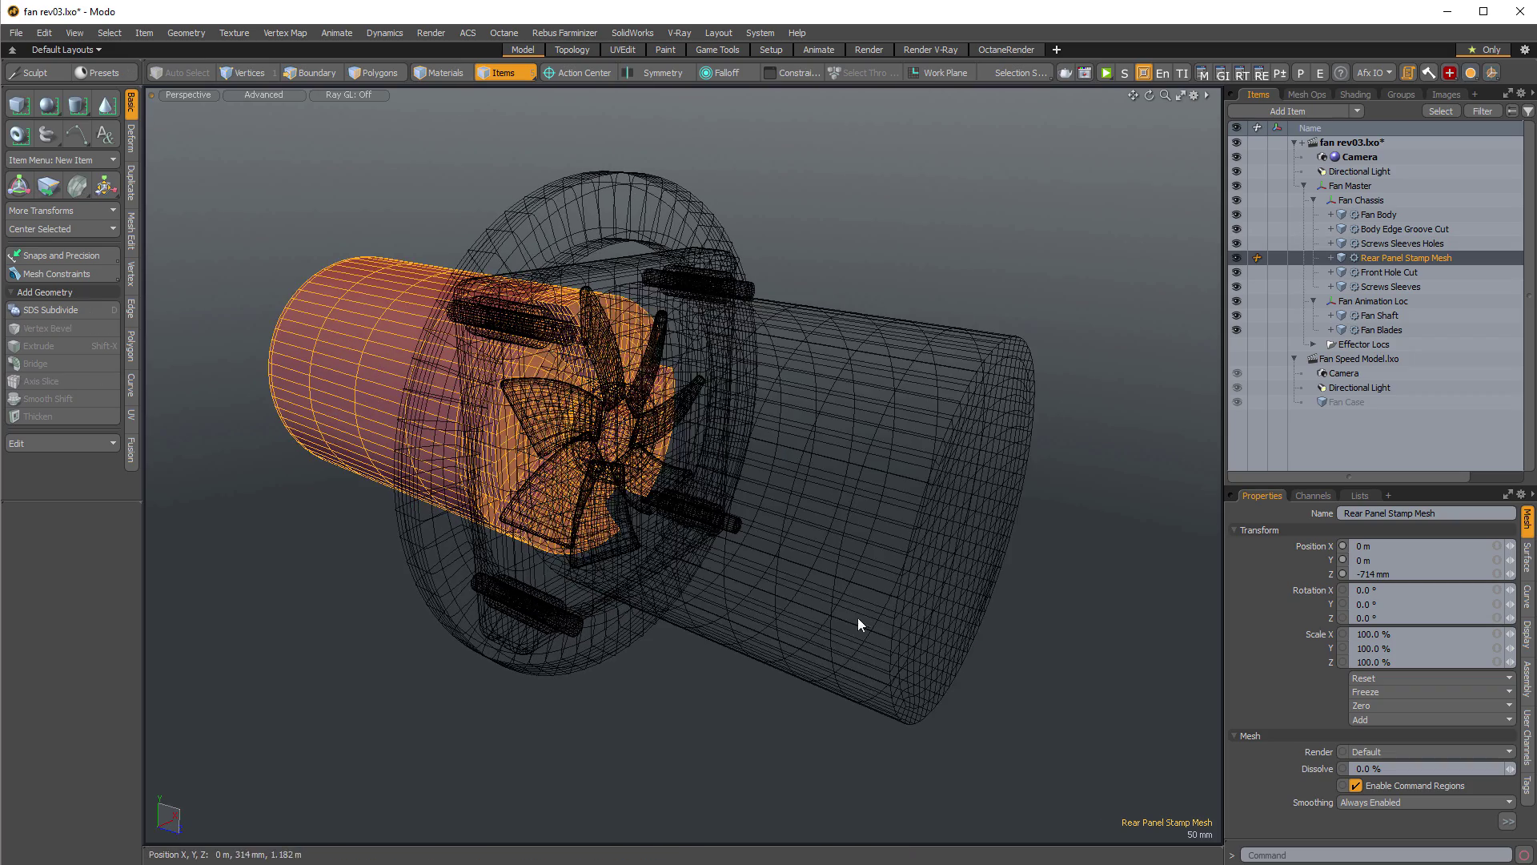
# Return the meshes to shaded display and hide everything under Fan Chassis.
pyautogui.hotkey('ctrl', '3')
pyautogui.keyDown('alt'); pyautogui.moveTo(989, 525); pyautogui.dragTo(1036, 498); pyautogui.keyUp('alt')
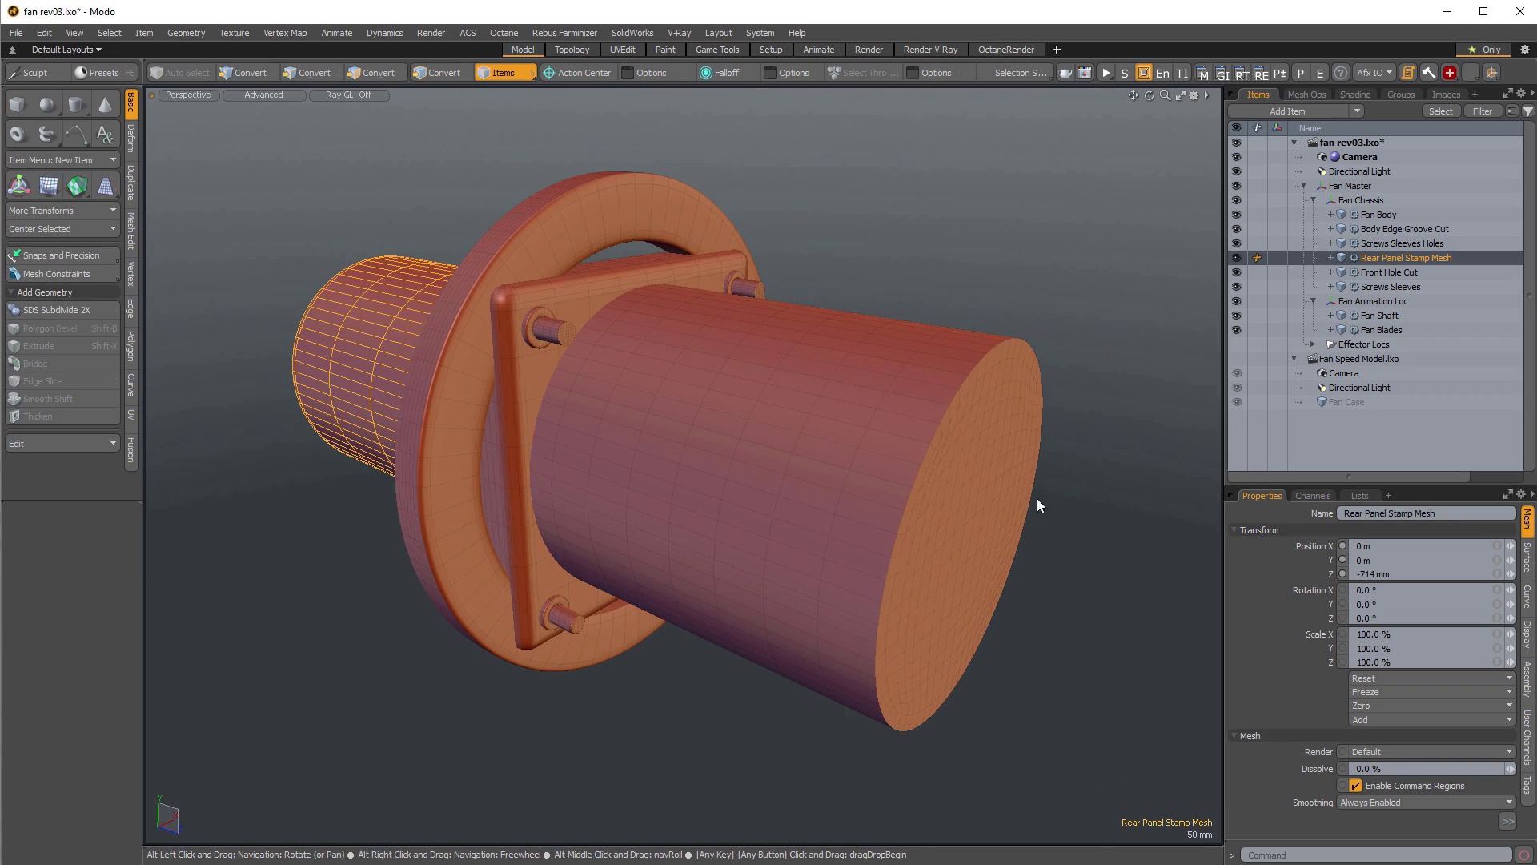
pyautogui.click(1236, 199)
pyautogui.scroll(5, 663, 479)
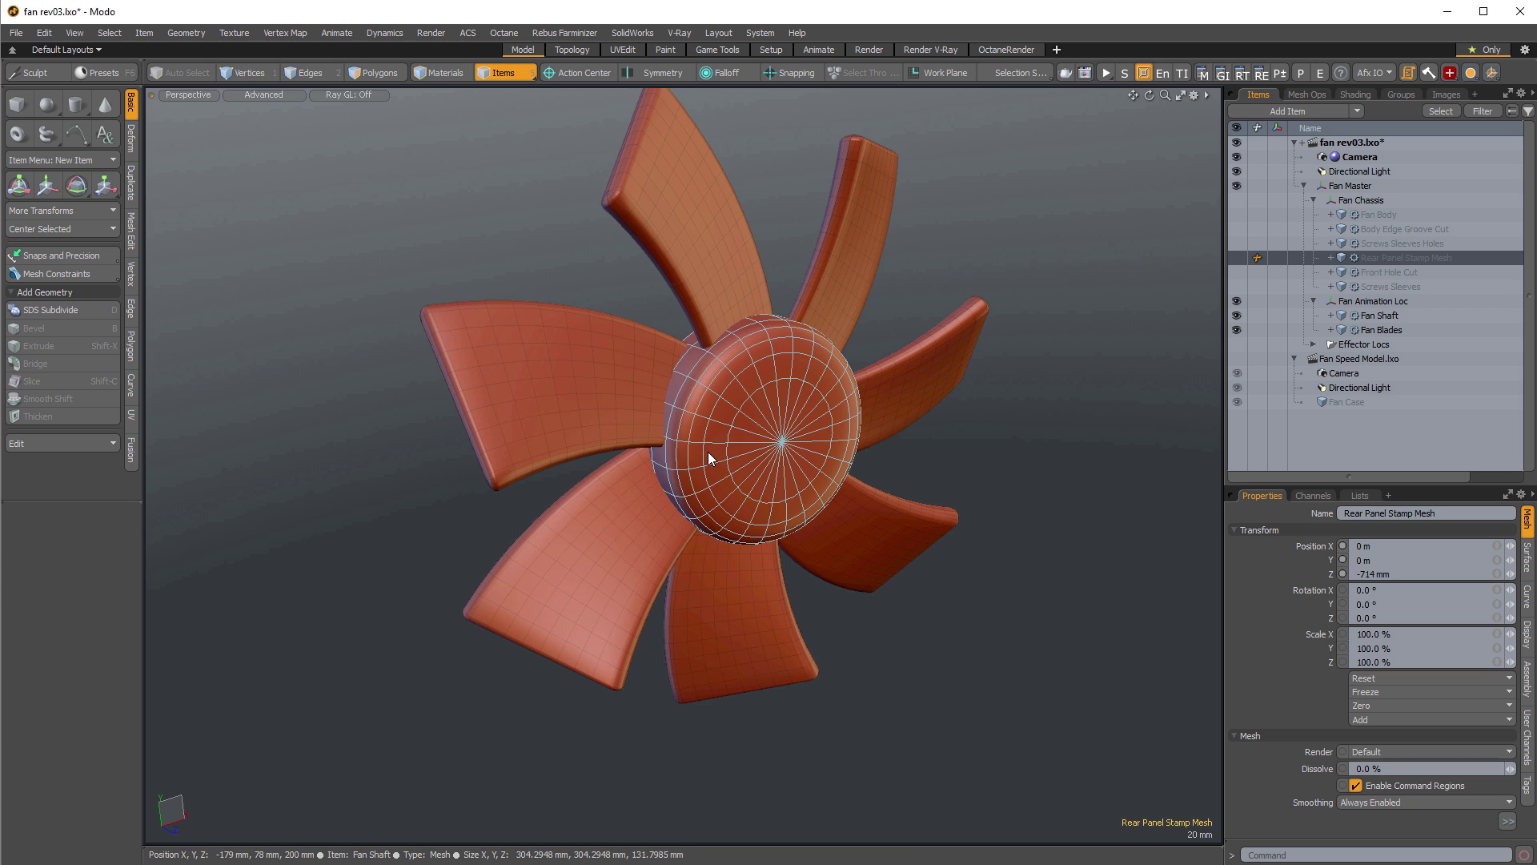
# Highlight the Fan Shaft together with the Fan Blades and clear the selection.
pyautogui.click(708, 452)
pyautogui.keyDown('shift'); pyautogui.click(613, 442); pyautogui.keyUp('shift')
pyautogui.click(1078, 458)
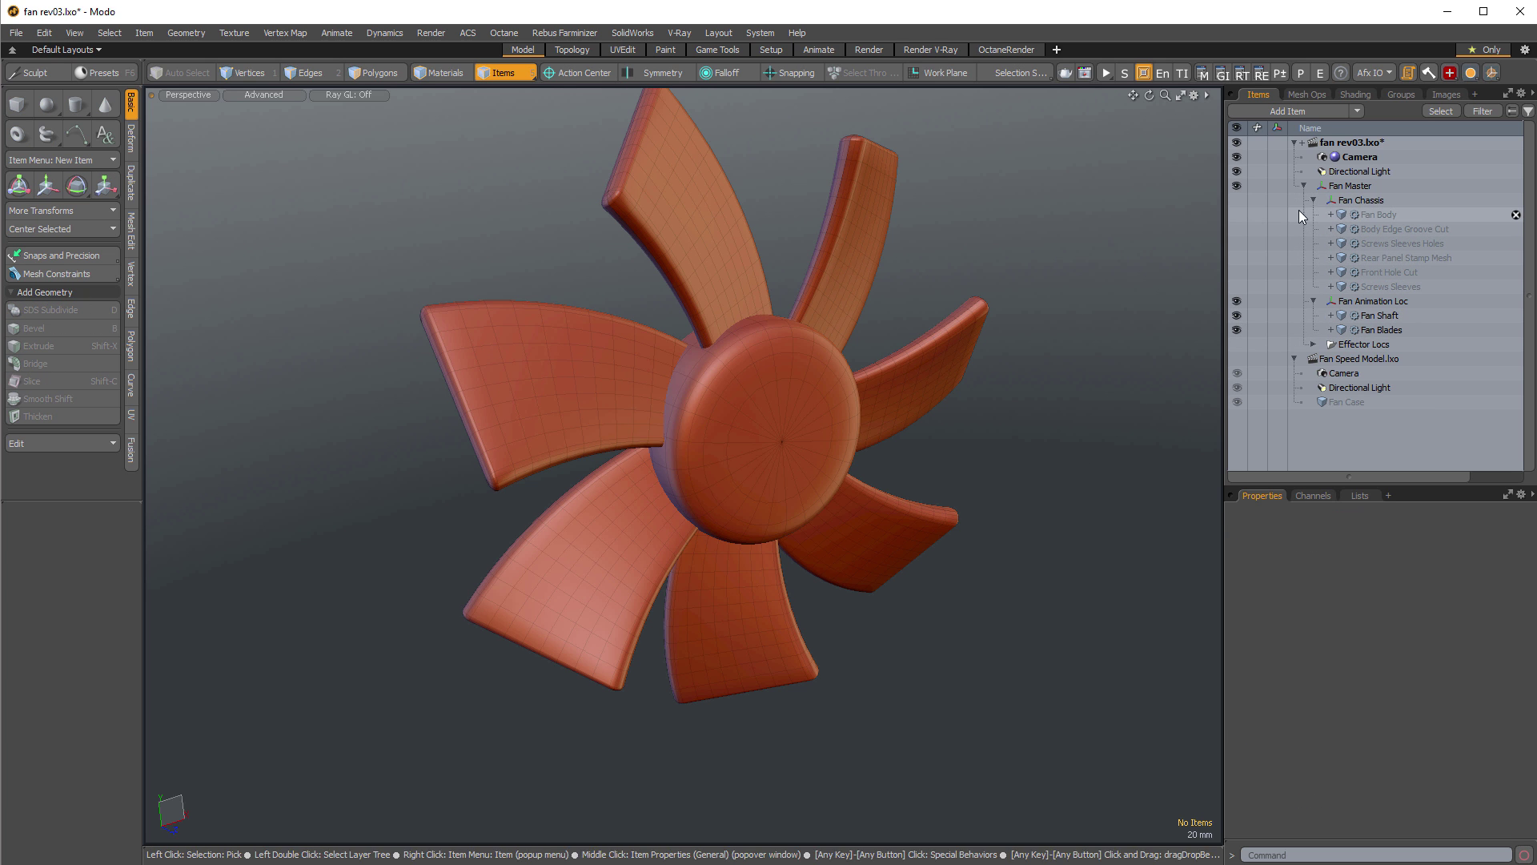
# Show the Fan Chassis meshes again and bring the whole assembly into view.
pyautogui.click(1237, 199)
pyautogui.scroll(-8, 890, 424)
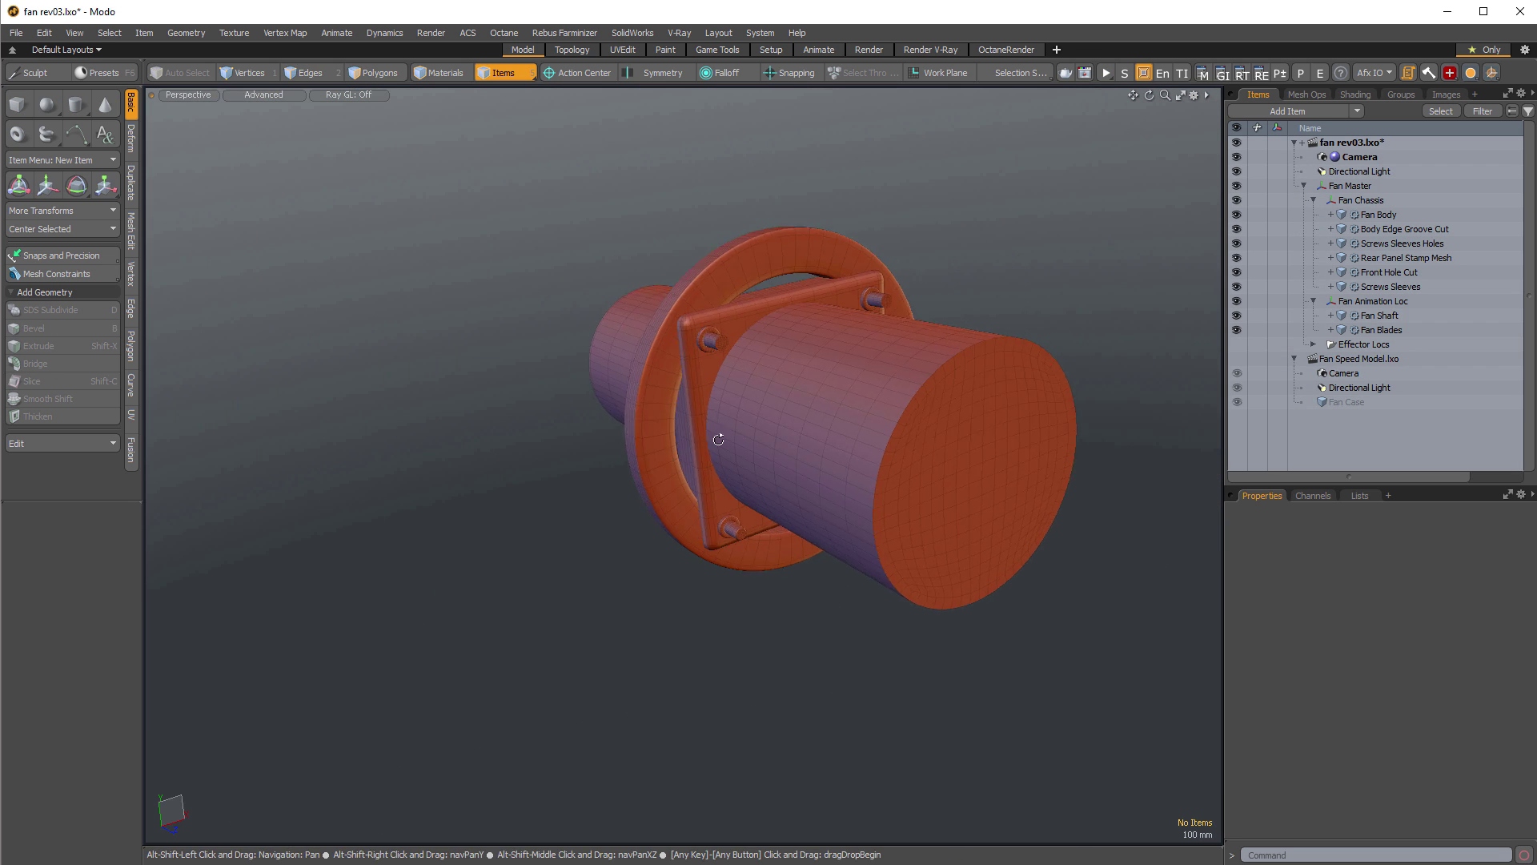
pyautogui.keyDown('alt'); pyautogui.moveTo(718, 439); pyautogui.dragTo(889, 414); pyautogui.keyUp('alt')
pyautogui.scroll(3, 889, 414)
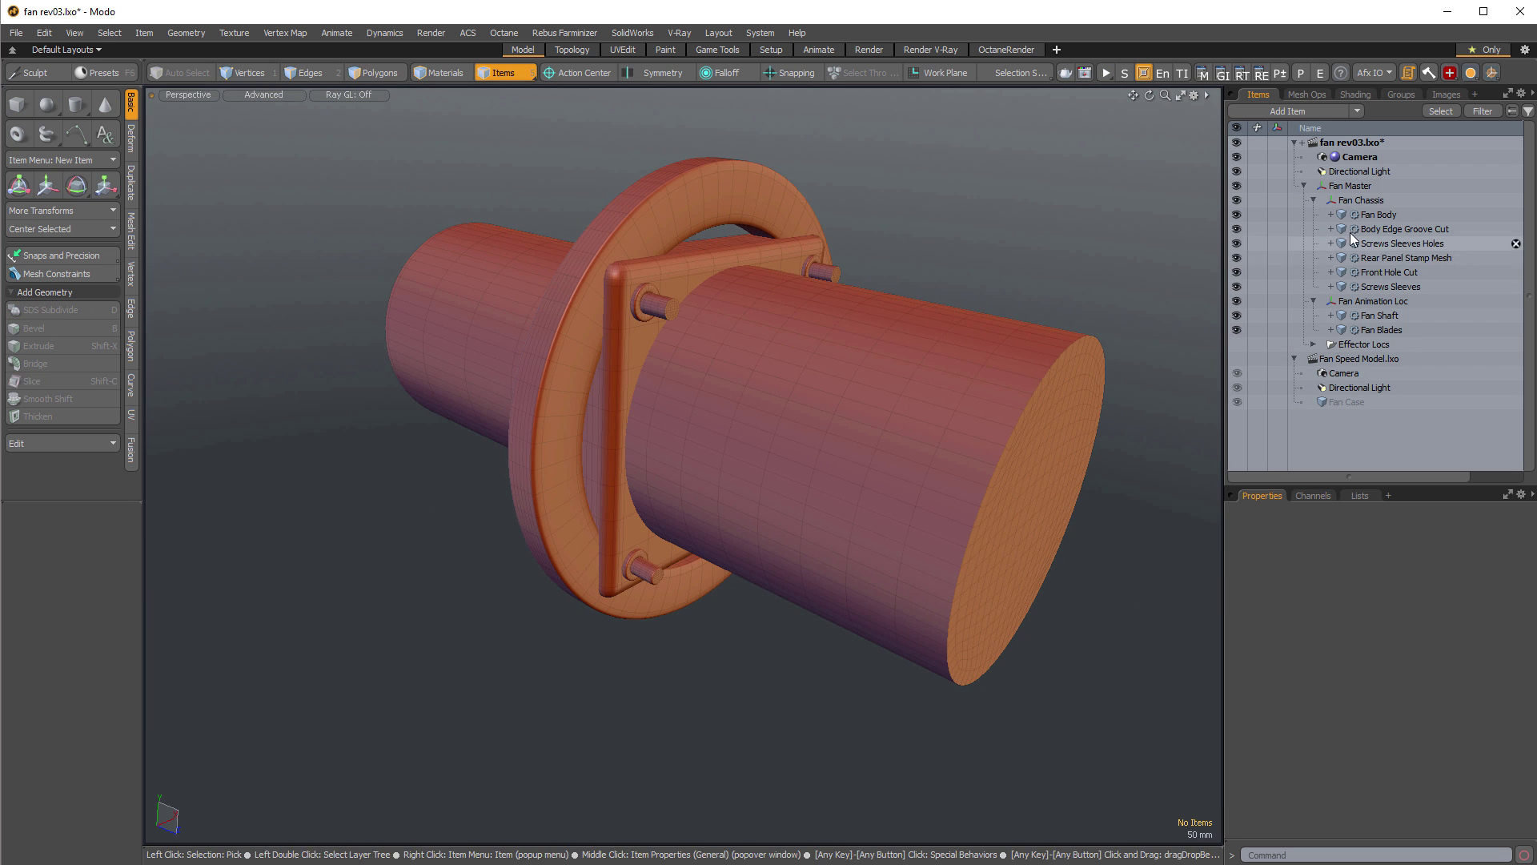
# Expand every fan mesh from Fan Blades up to Fan Body to expose their procedural operations.
pyautogui.click(1330, 328)
pyautogui.click(1332, 316)
pyautogui.click(1331, 287)
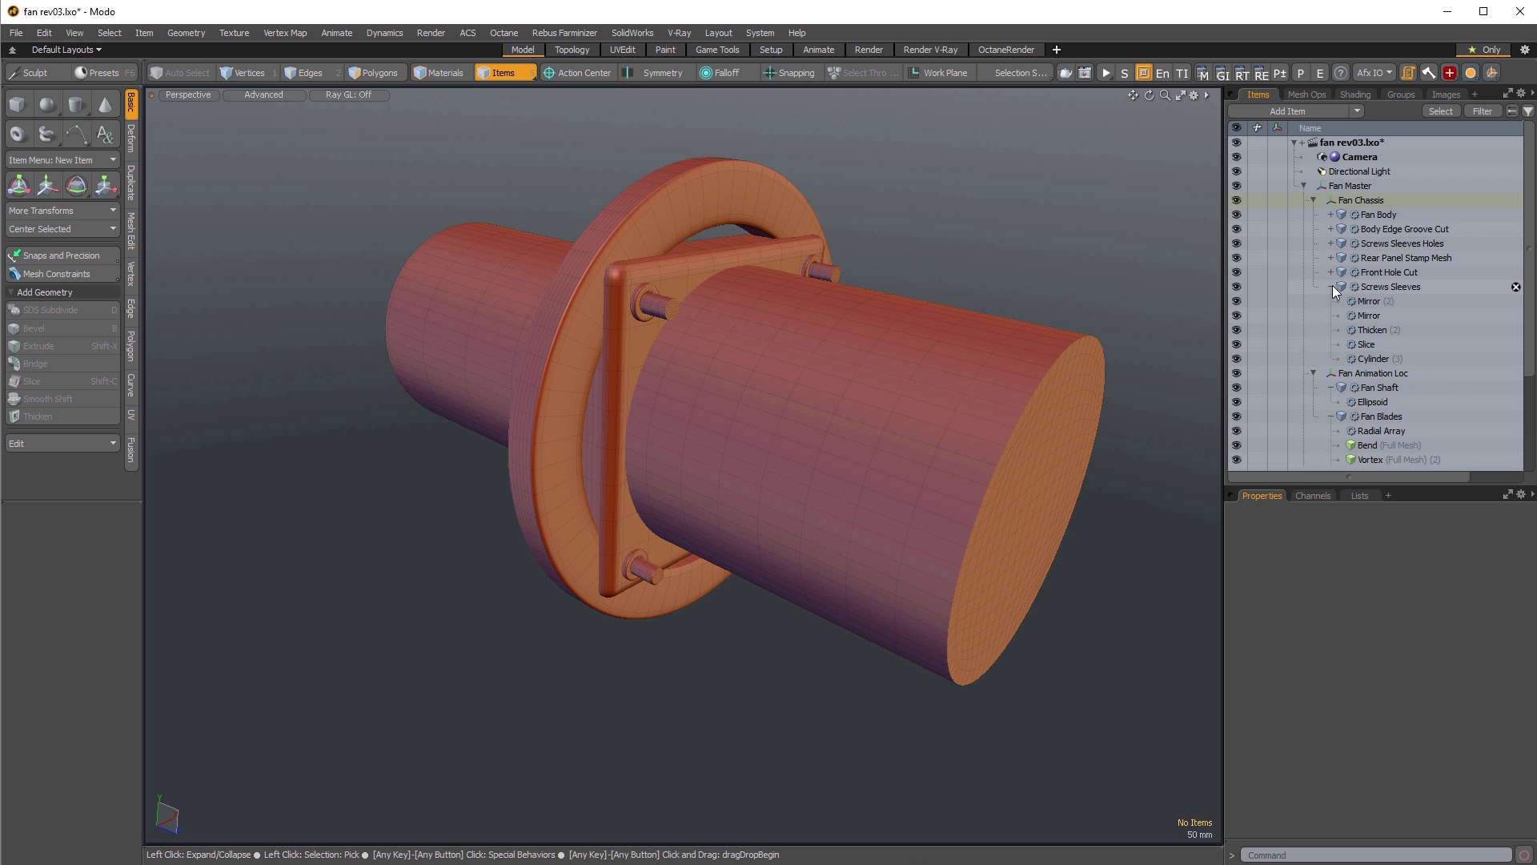
pyautogui.click(1331, 272)
pyautogui.click(1330, 258)
pyautogui.click(1331, 229)
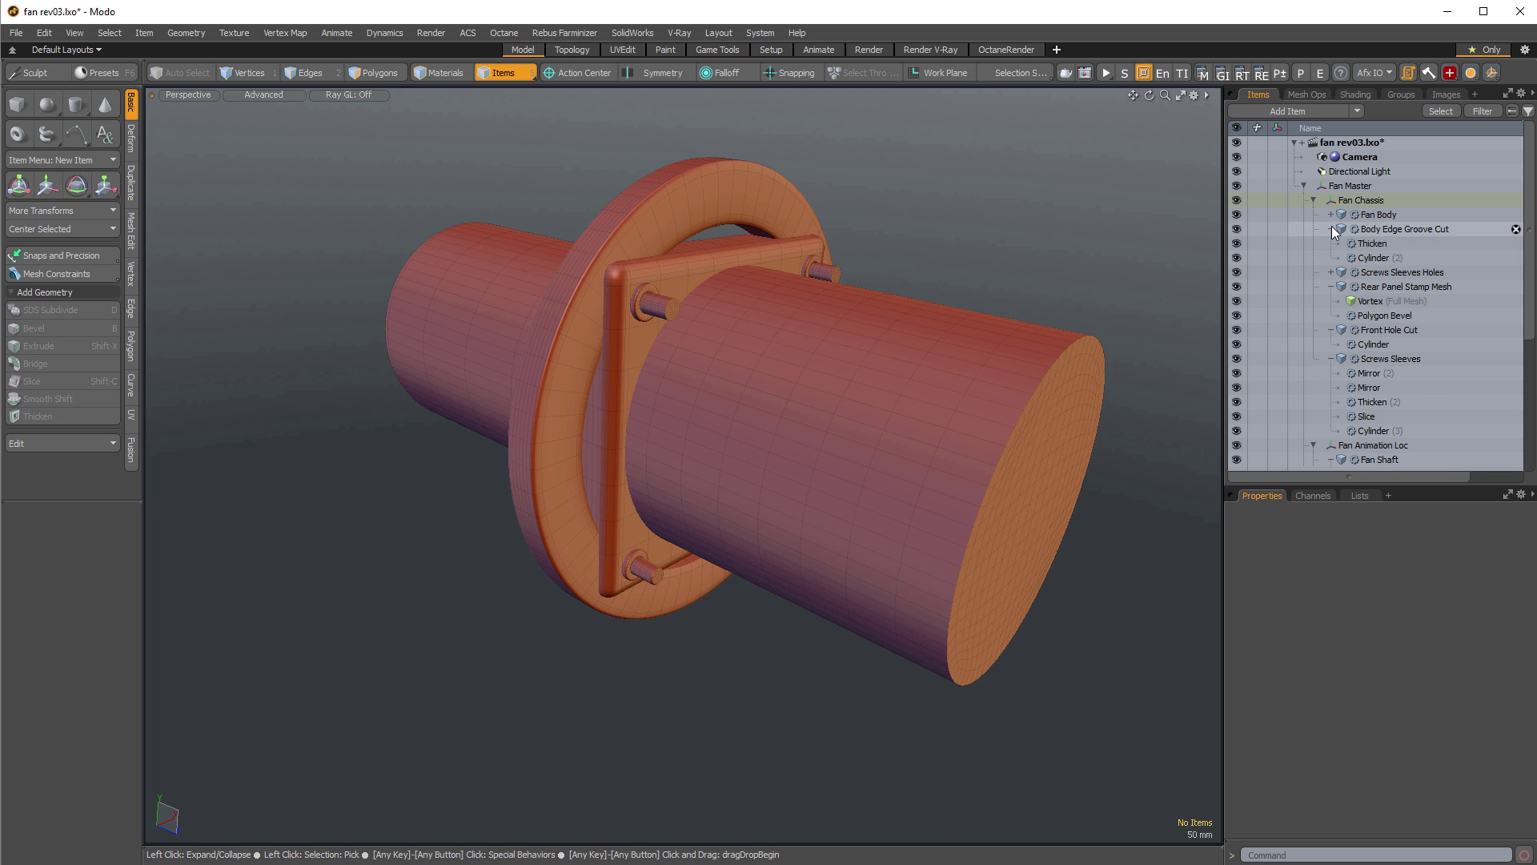
pyautogui.click(1332, 272)
pyautogui.click(1330, 215)
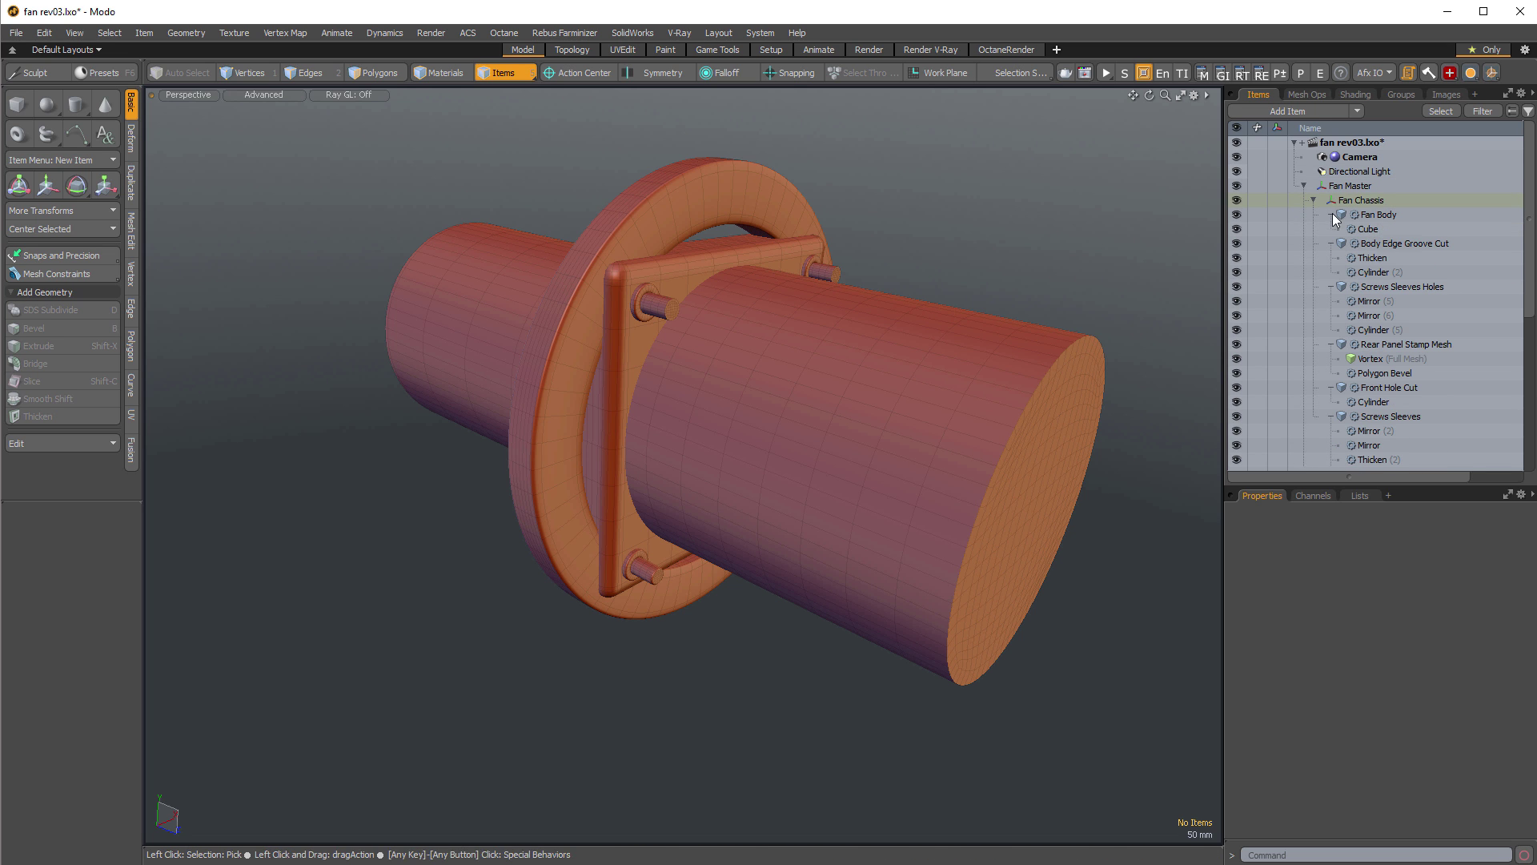
# Highlight Fan Body, select the Screws Sleeves mesh instead and open its mesh operation stack.
pyautogui.click(1379, 217)
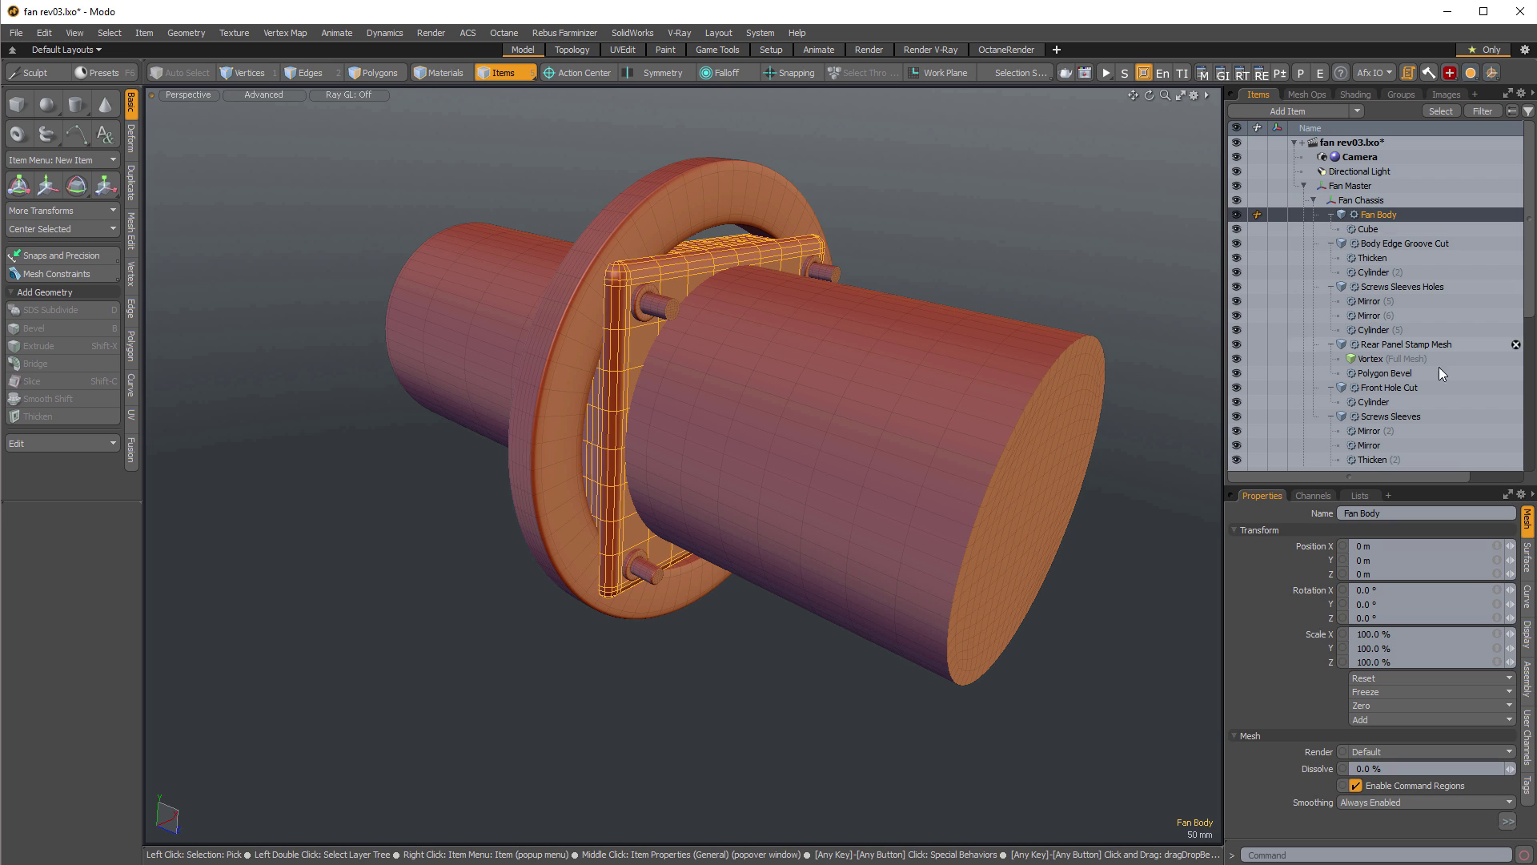
pyautogui.click(1391, 417)
pyautogui.scroll(-2, 1401, 384)
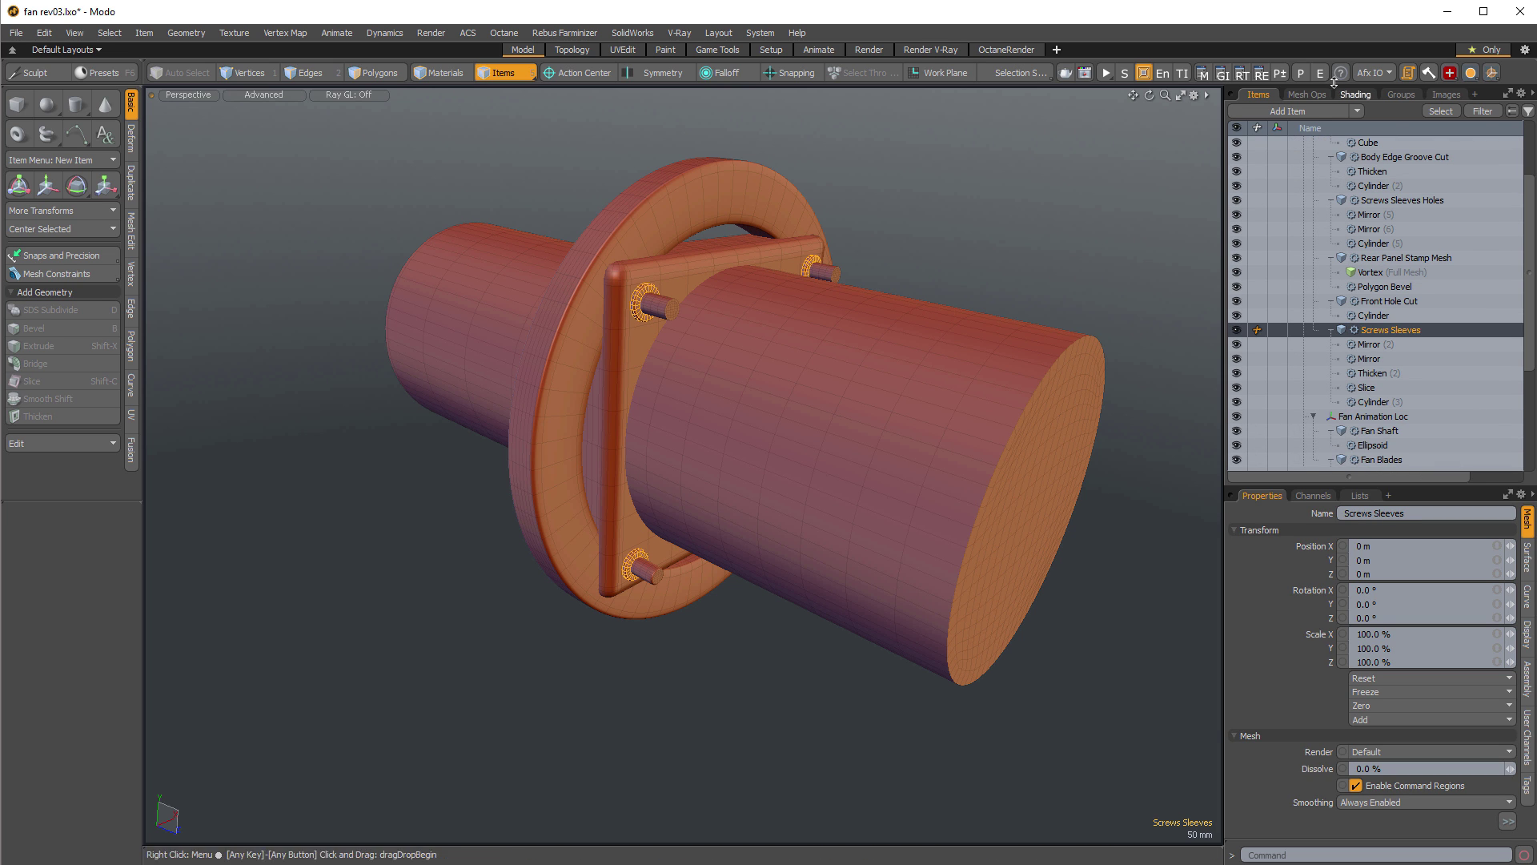
pyautogui.click(1313, 93)
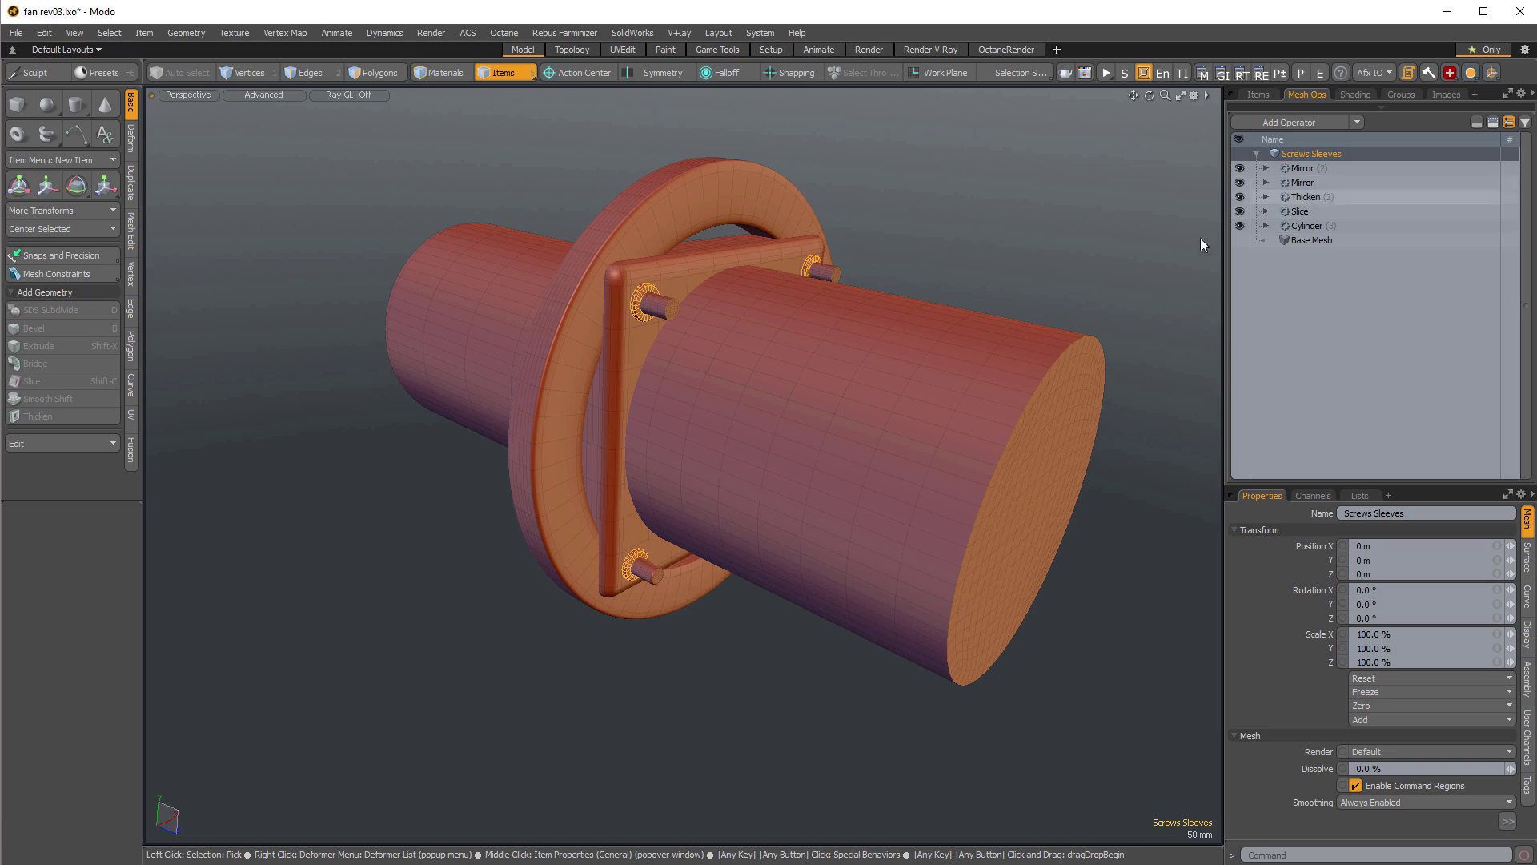
# Display inactive meshes as wireframe and enable Make Inactive Invisible to isolate the Screws Sleeves.
pyautogui.hotkey('alt', '`')
pyautogui.click(908, 429)
pyautogui.keyDown('ctrl'); pyautogui.keyDown('alt'); pyautogui.moveTo(657, 321); pyautogui.dragTo(800, 320); pyautogui.keyUp('alt'); pyautogui.keyUp('ctrl')
pyautogui.press('o')
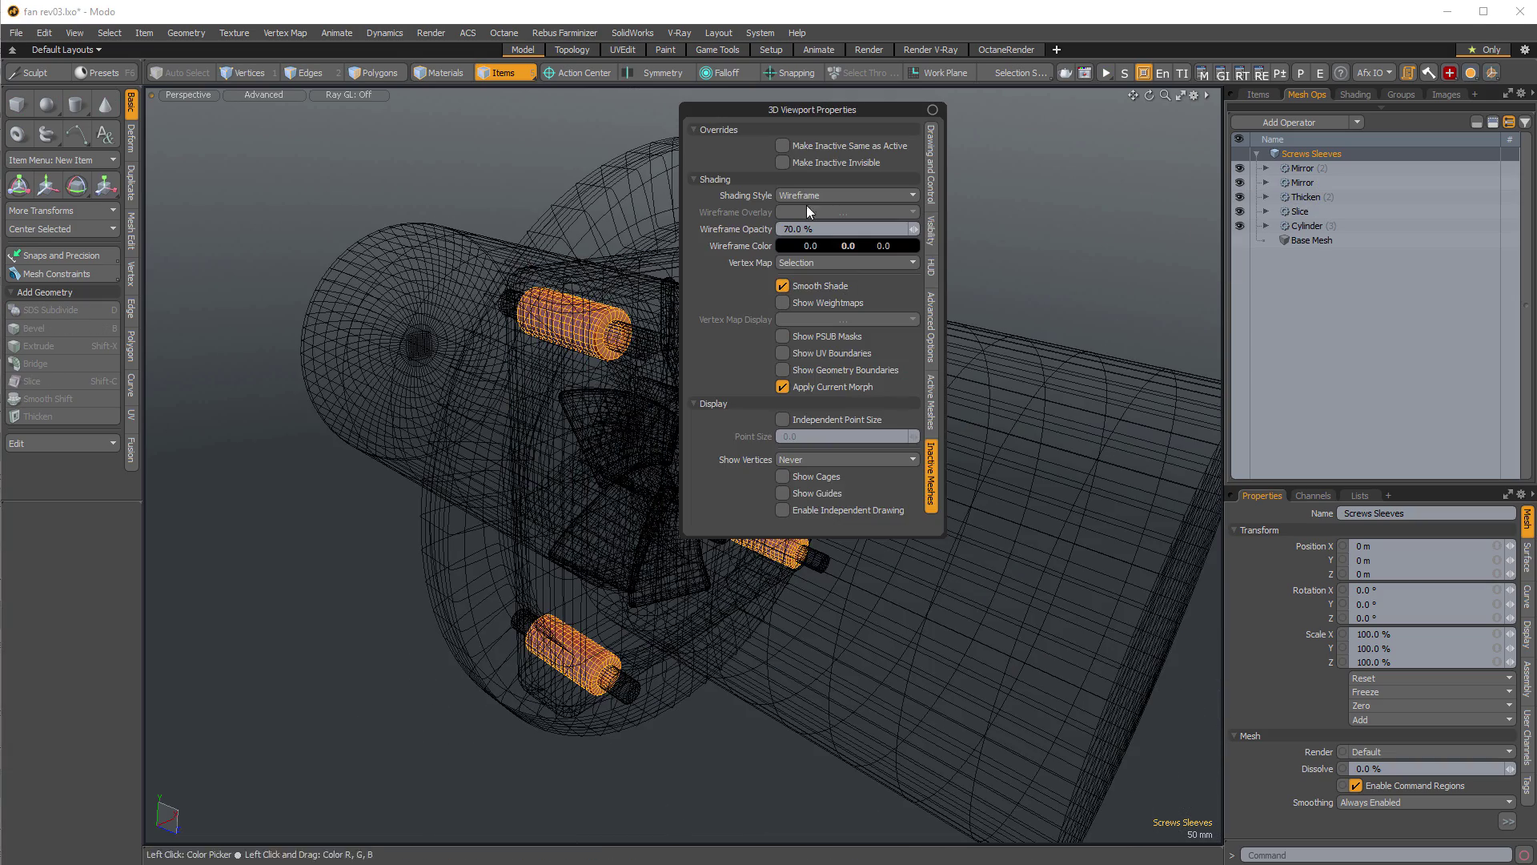
pyautogui.click(845, 163)
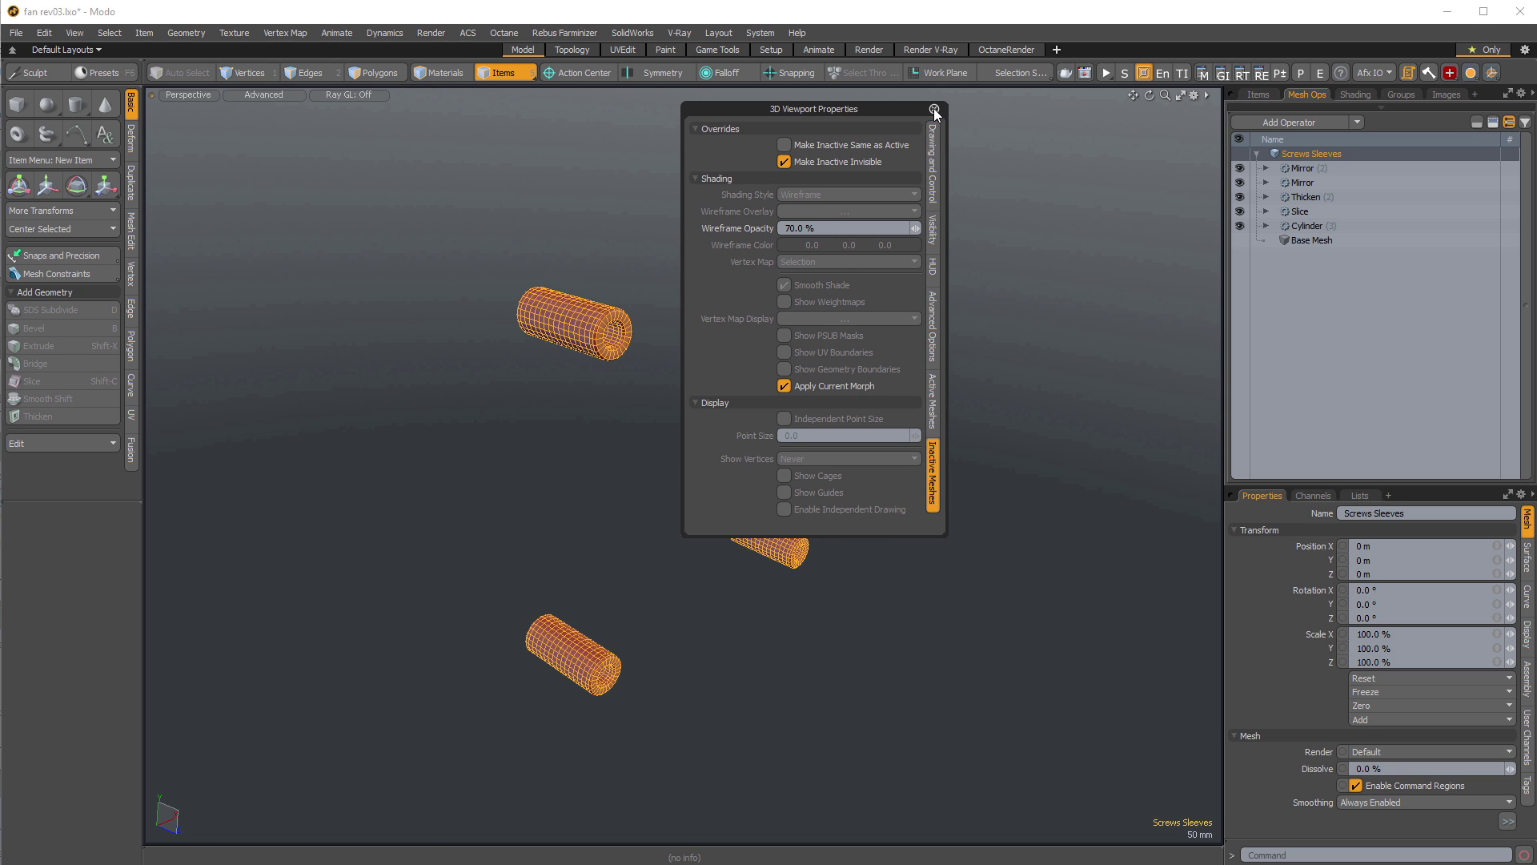
# Select the Cylinder operation of Screws Sleeves and limit the mesh preview to the stack up to the selected operation.
pyautogui.keyDown('alt'); pyautogui.keyDown('shift'); pyautogui.moveTo(964, 174); pyautogui.dragTo(980, 151); pyautogui.keyUp('shift'); pyautogui.keyUp('alt')
pyautogui.keyDown('ctrl'); pyautogui.keyDown('alt'); pyautogui.moveTo(897, 204); pyautogui.dragTo(961, 206); pyautogui.keyUp('alt'); pyautogui.keyUp('ctrl')
pyautogui.keyDown('alt'); pyautogui.keyDown('shift'); pyautogui.moveTo(883, 286); pyautogui.dragTo(958, 246); pyautogui.keyUp('shift'); pyautogui.keyUp('alt')
pyautogui.click(1305, 225)
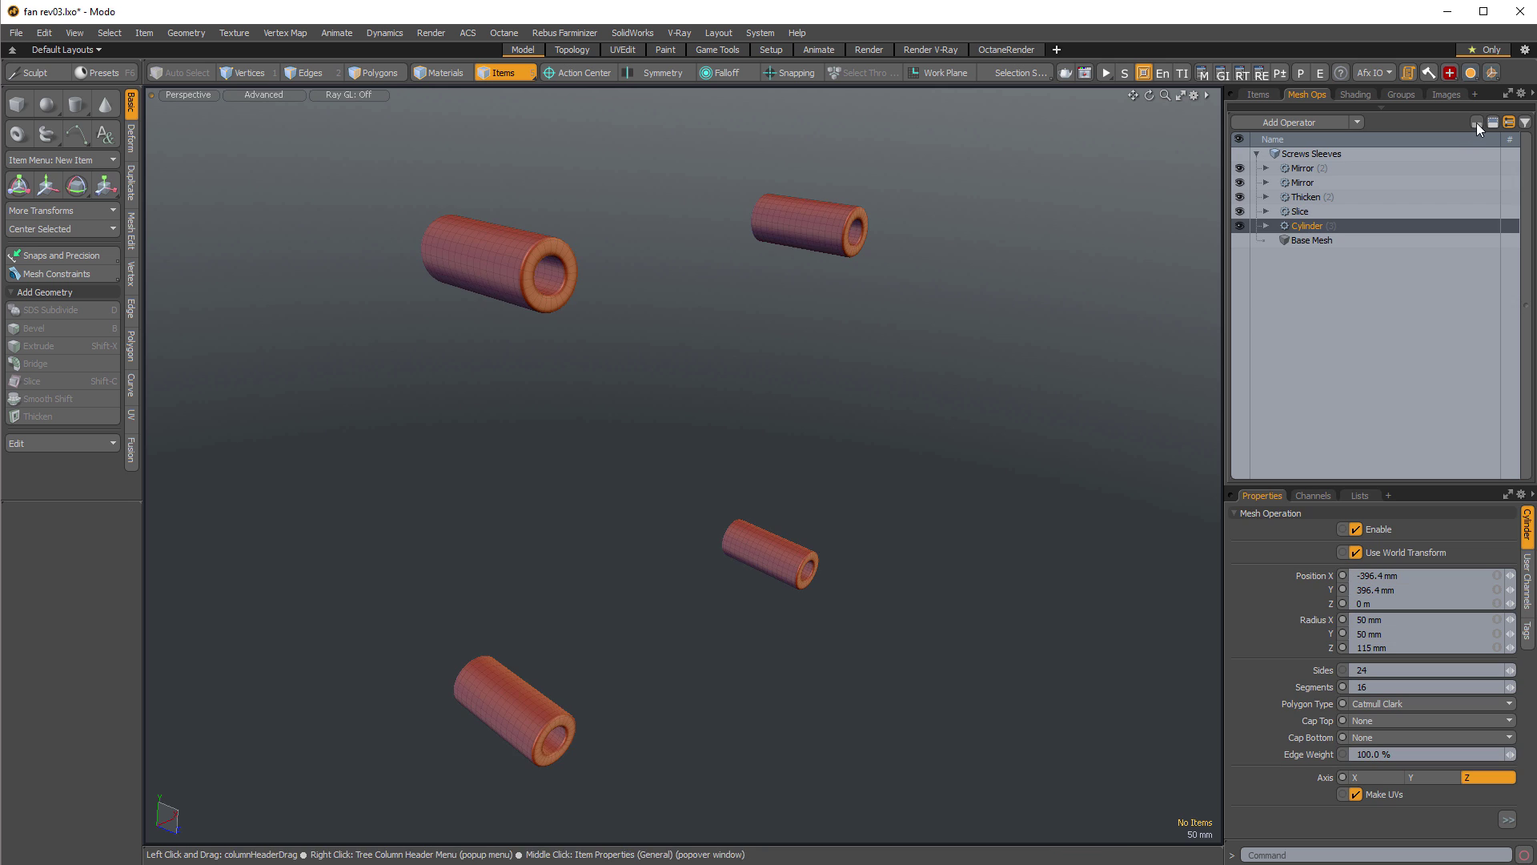
pyautogui.keyDown('alt'); pyautogui.moveTo(886, 340); pyautogui.dragTo(689, 345); pyautogui.keyUp('alt')
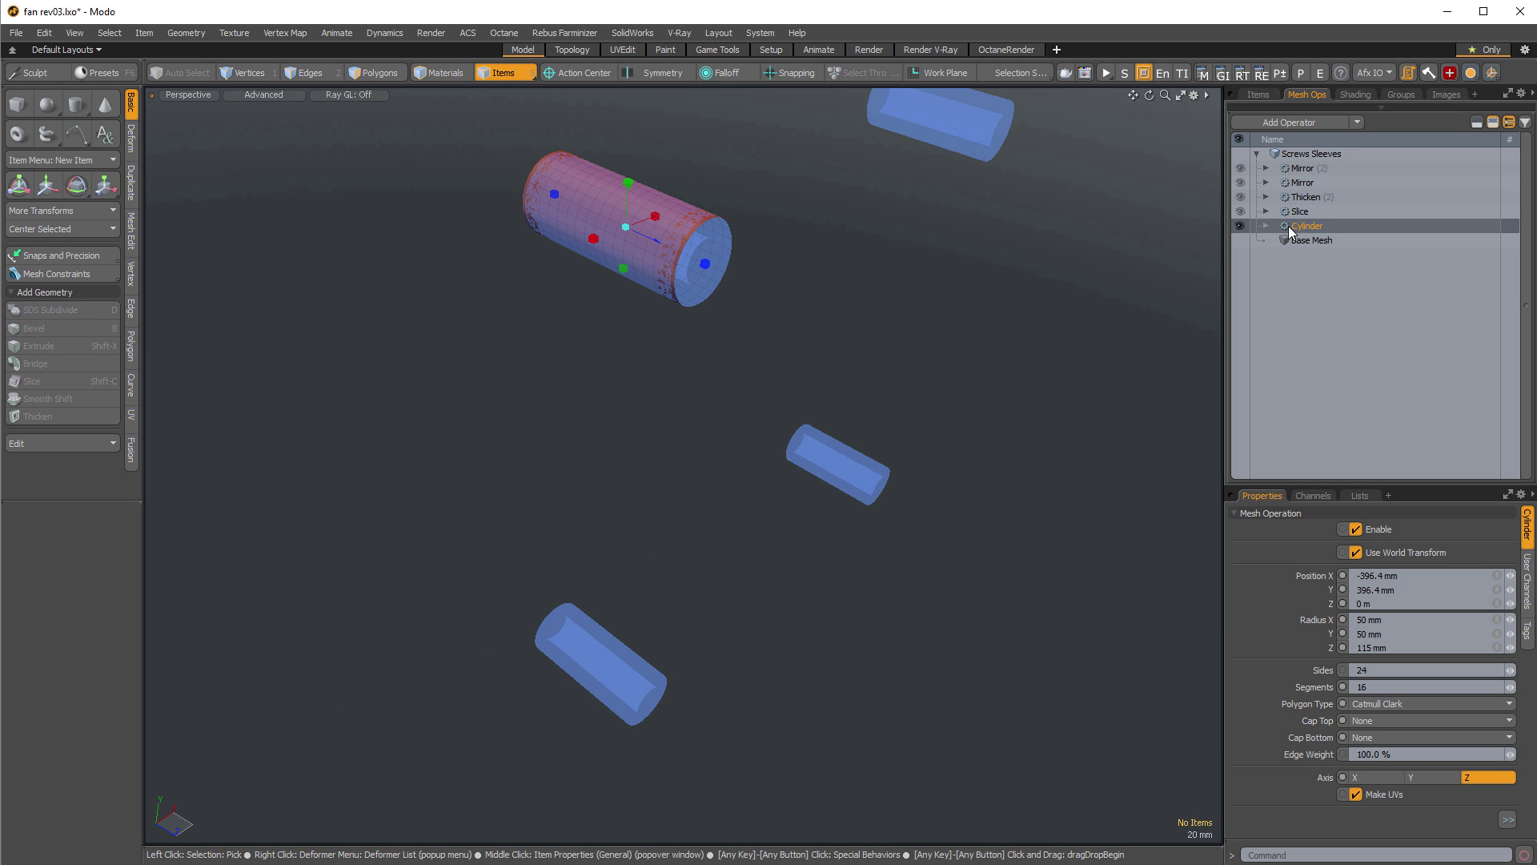
# Preview the Slice, Thicken and both Mirror operations of Screws Sleeves in stack order.
pyautogui.click(1300, 212)
pyautogui.click(1306, 197)
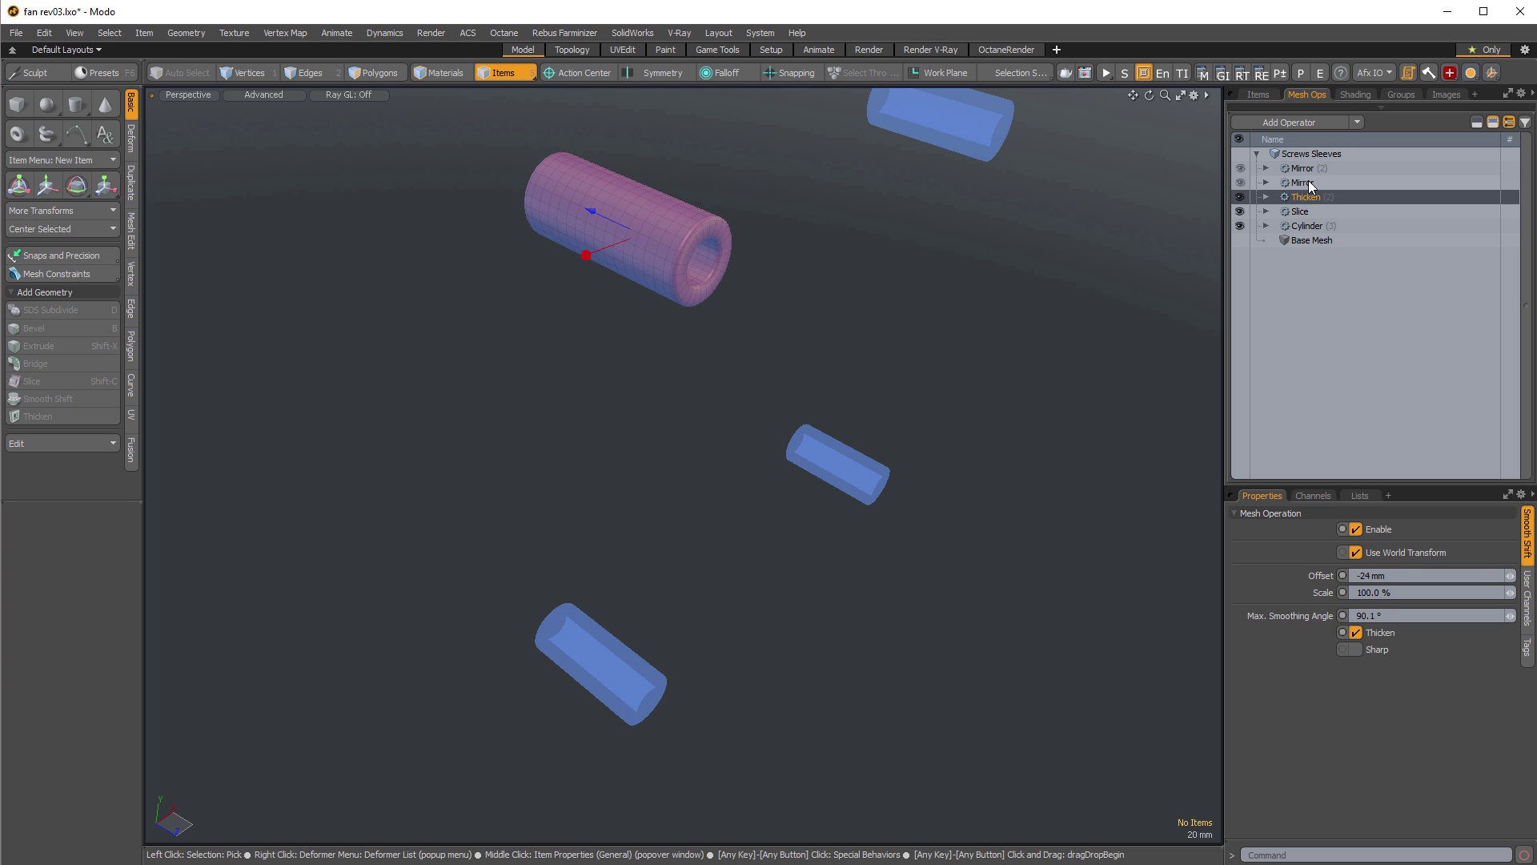
pyautogui.click(1305, 182)
pyautogui.click(1305, 168)
pyautogui.keyDown('alt'); pyautogui.moveTo(1105, 232); pyautogui.dragTo(1039, 368); pyautogui.keyUp('alt')
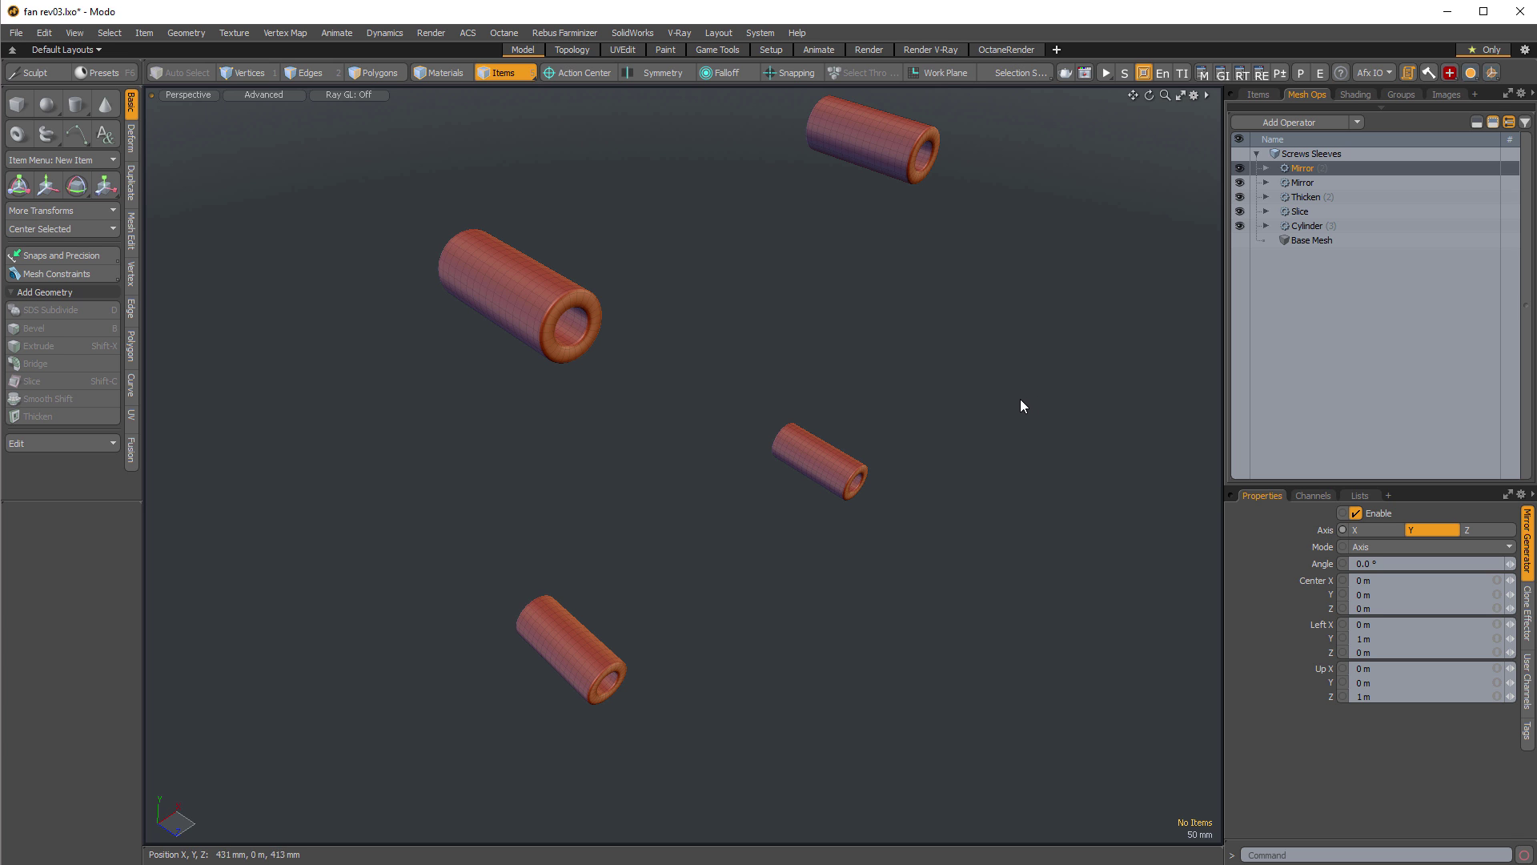
pyautogui.scroll(-3, 918, 349)
pyautogui.keyDown('alt'); pyautogui.keyDown('shift'); pyautogui.moveTo(886, 401); pyautogui.dragTo(890, 360); pyautogui.keyUp('shift'); pyautogui.keyUp('alt')
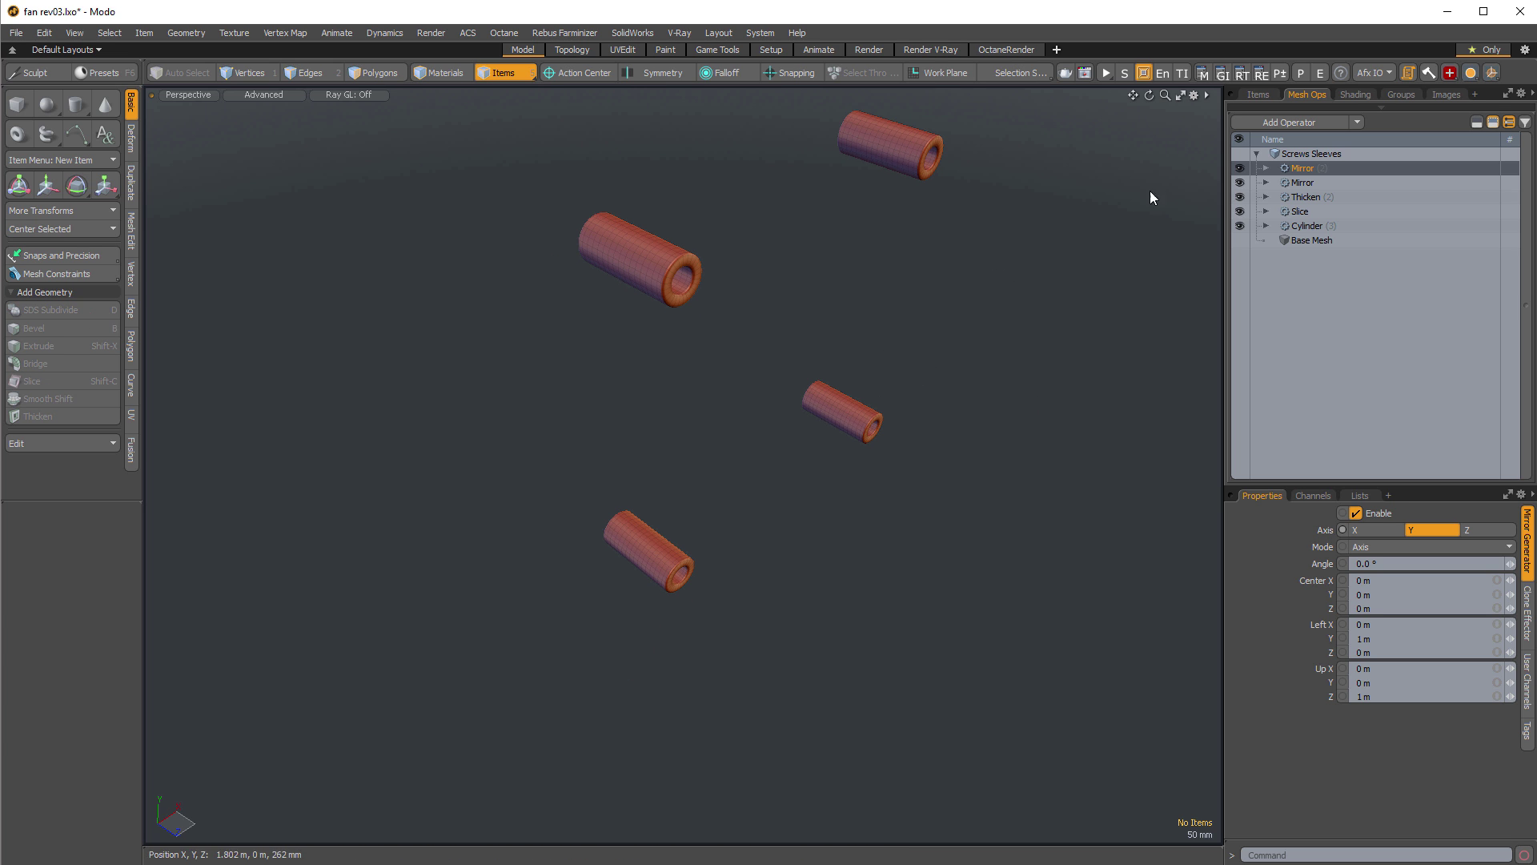
# Clear the selection, collapse the fan rev03.lxo scene in the item list and expand the Fan Speed Model.lxo scene.
pyautogui.press('Escape')
pyautogui.click(1258, 96)
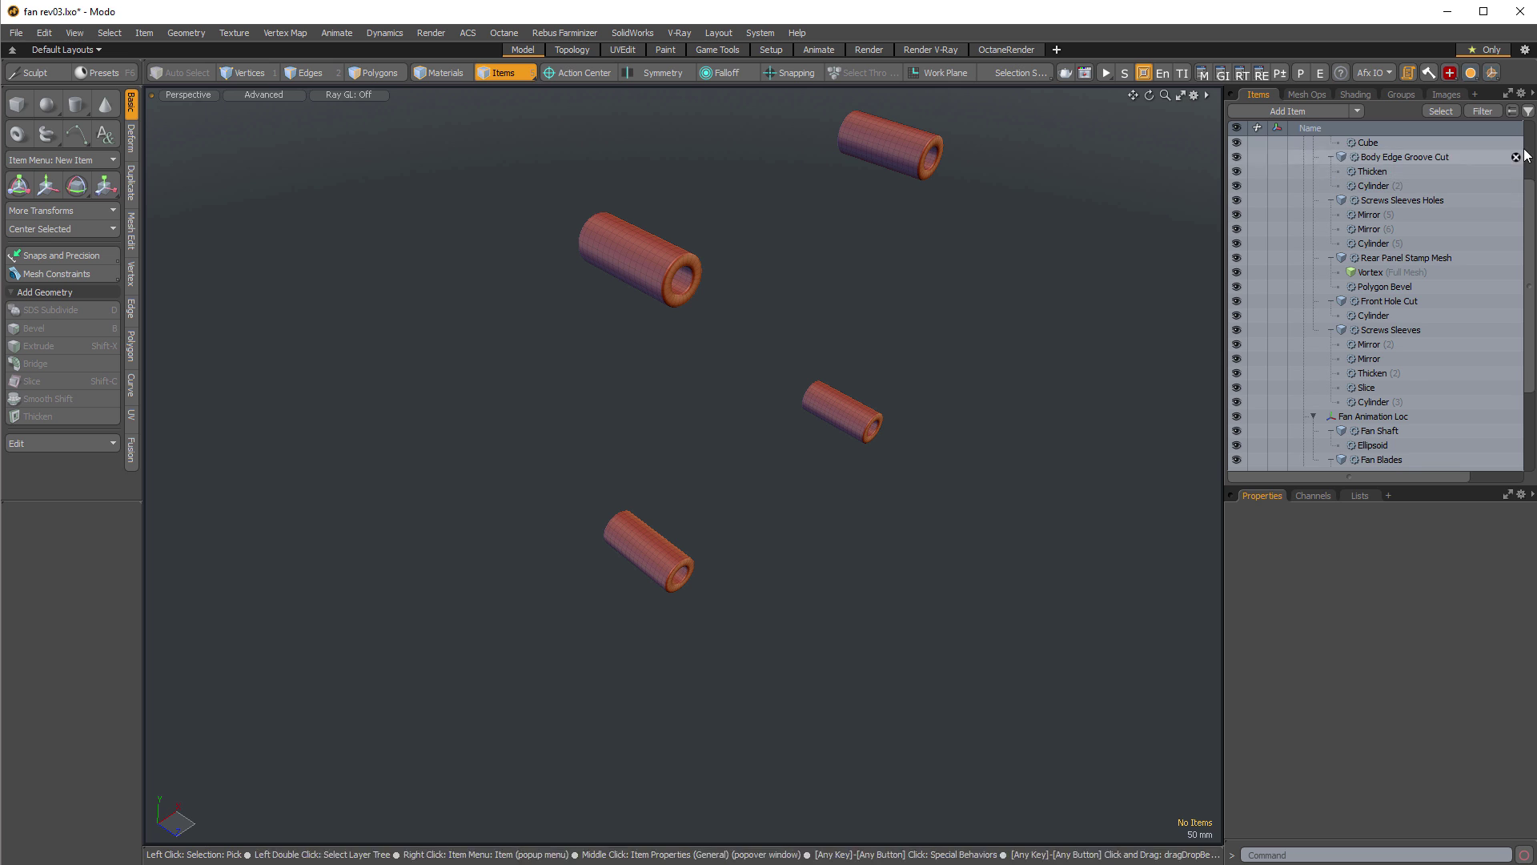
pyautogui.click(1305, 185)
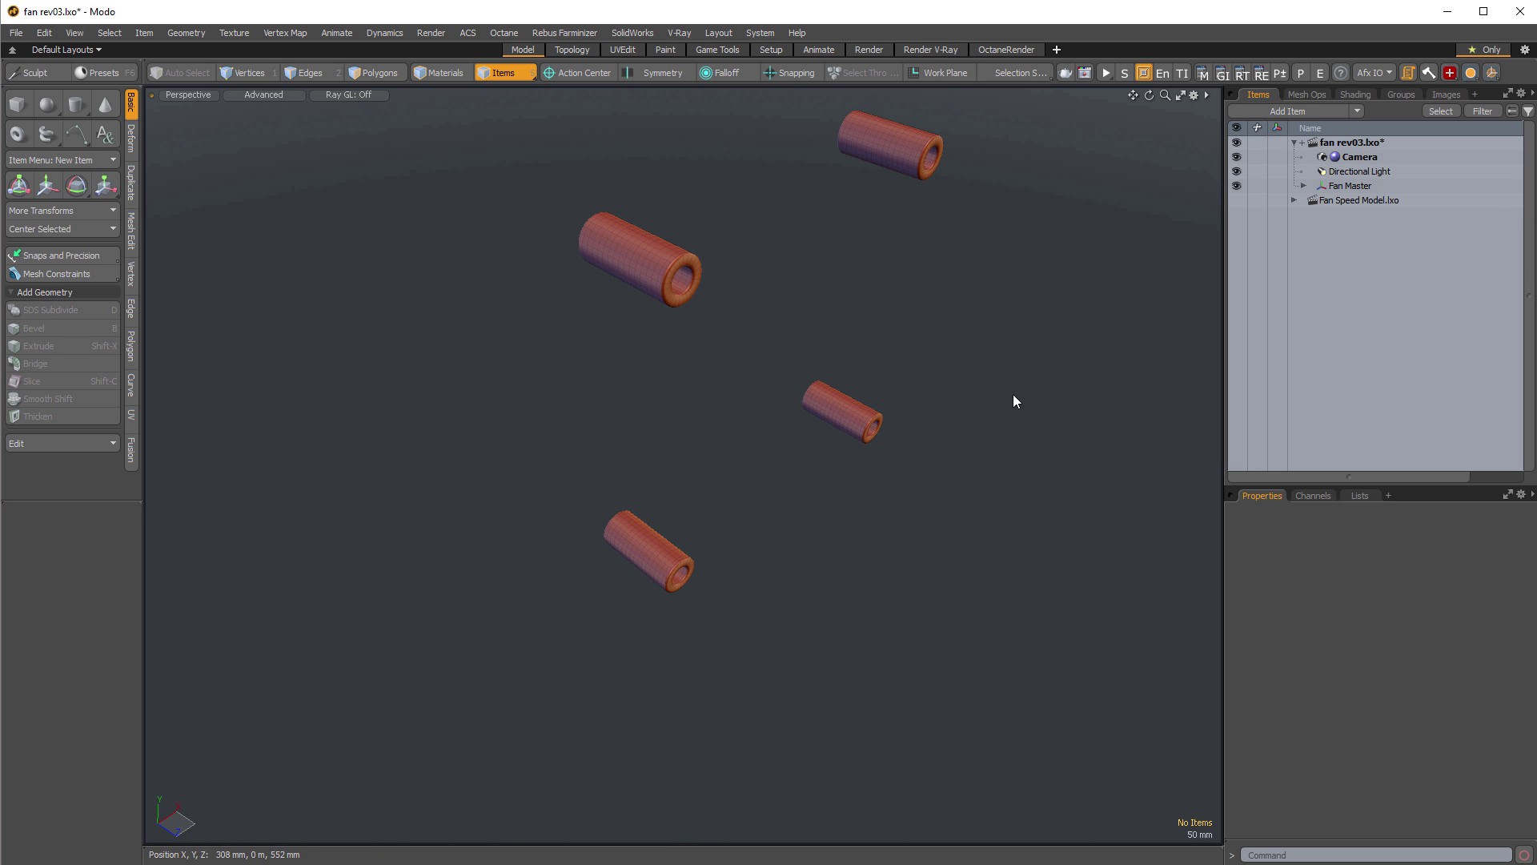
pyautogui.click(1294, 142)
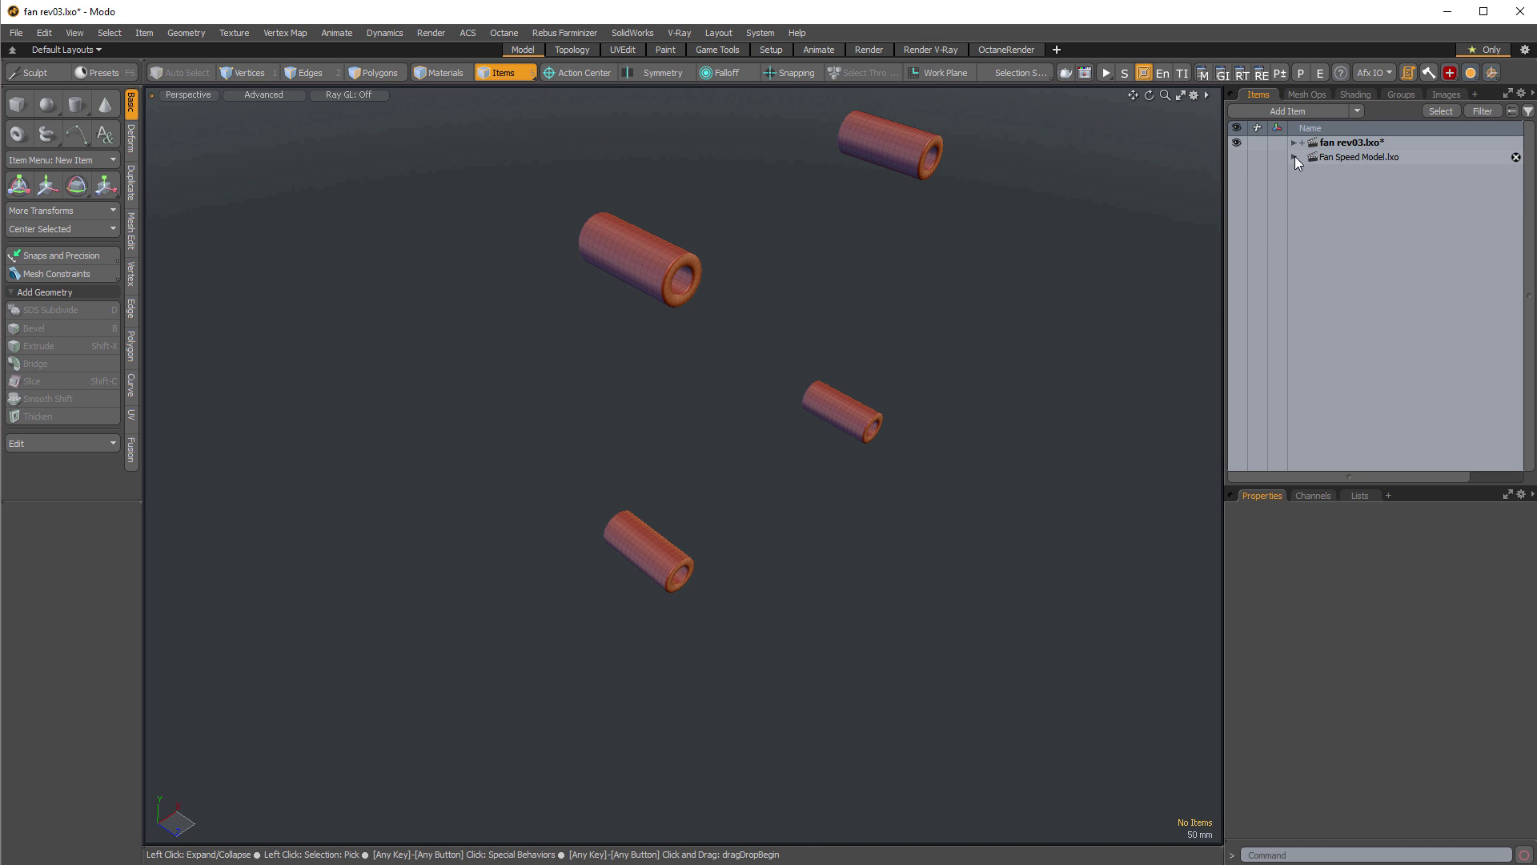
pyautogui.click(1295, 157)
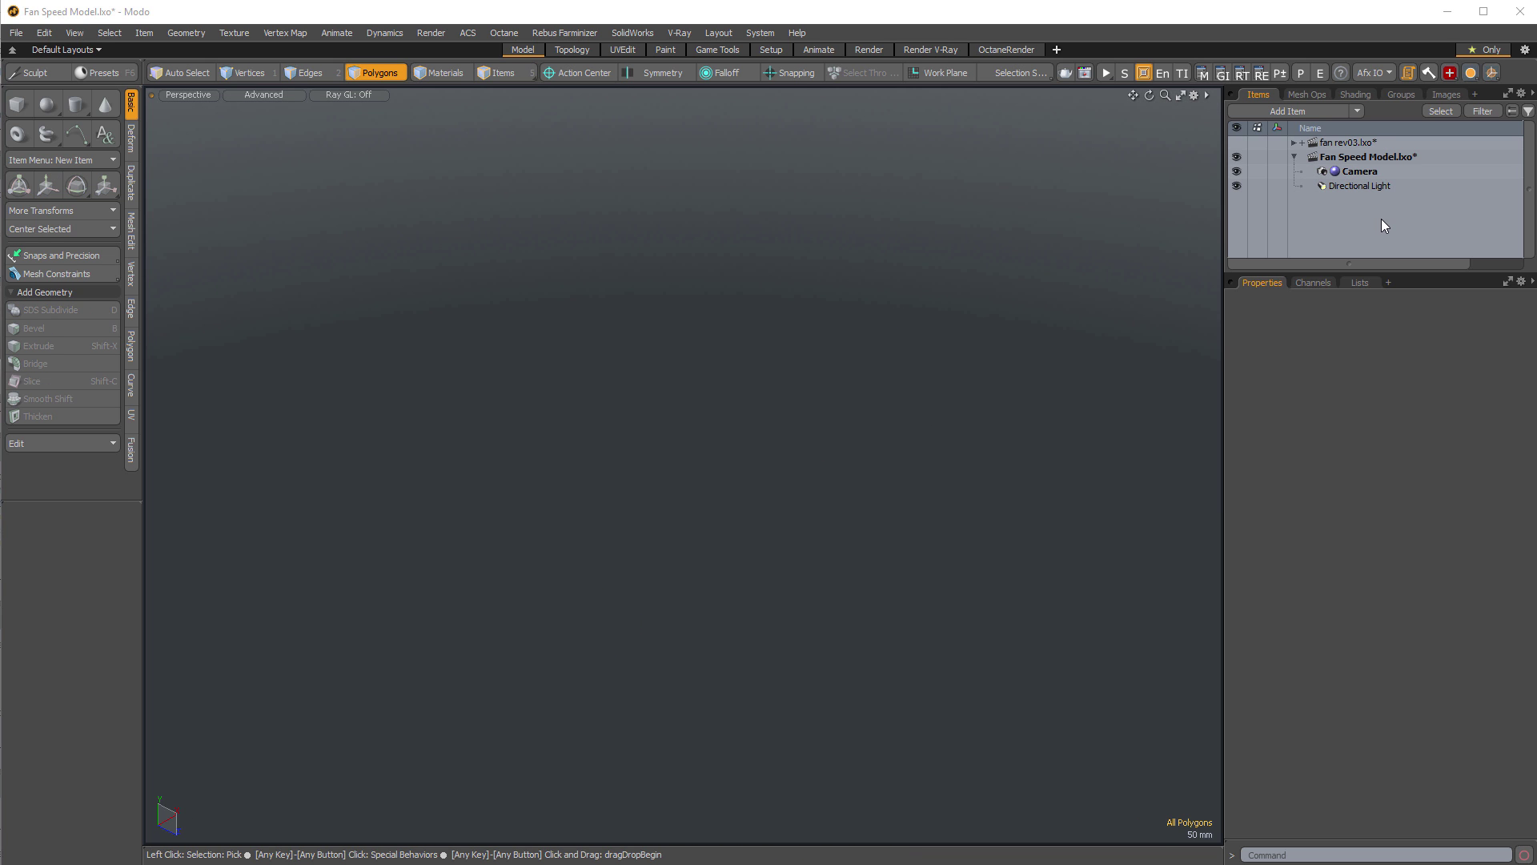
# Enlarge the item list and add a new mesh item named Fan Case to the Fan Speed Model scene.
pyautogui.moveTo(1418, 274); pyautogui.dragTo(1416, 349)
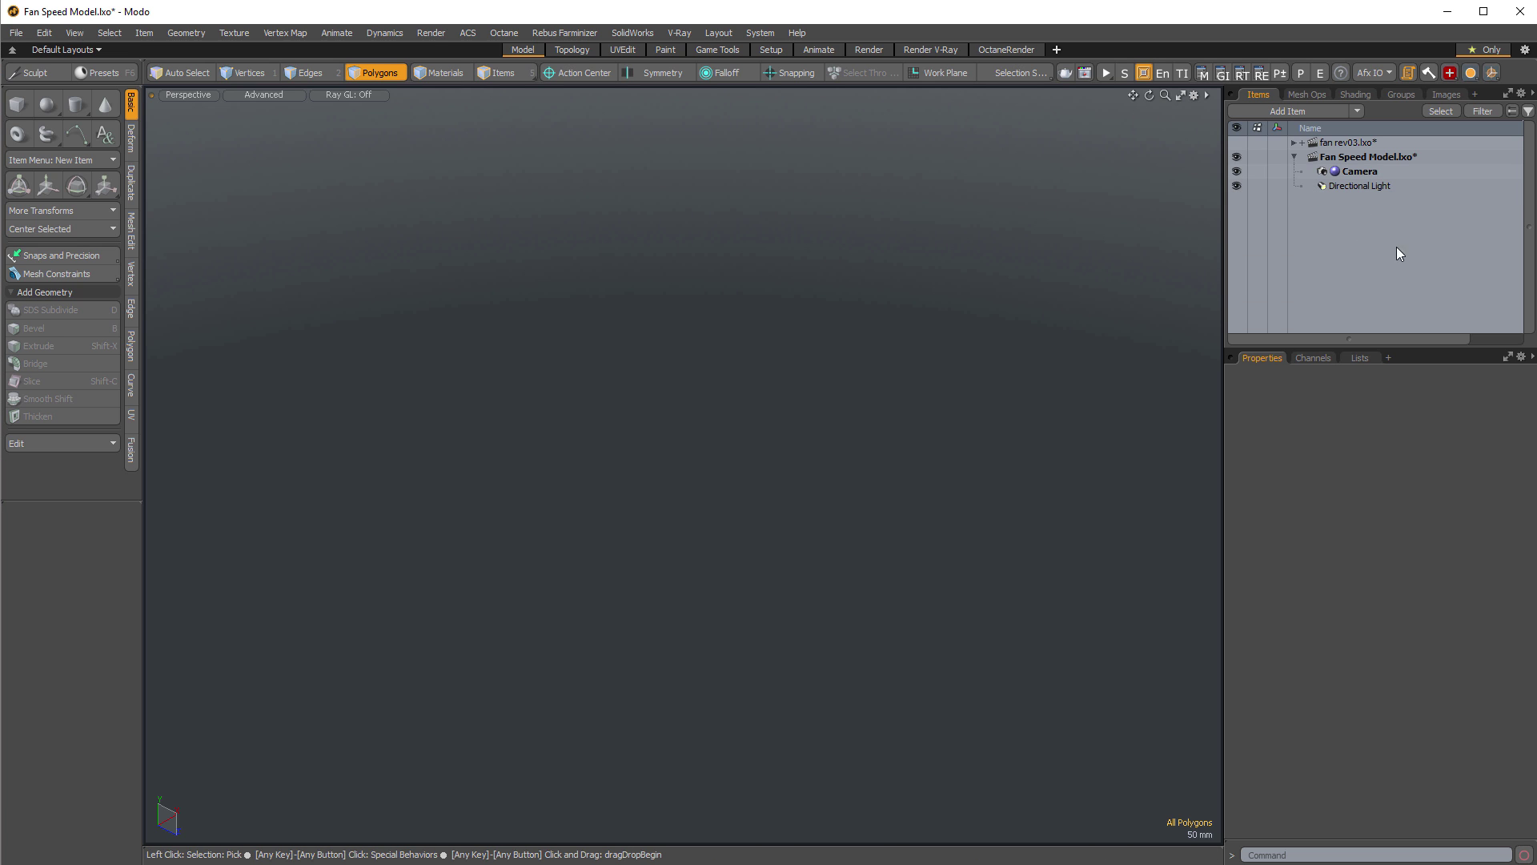
pyautogui.press('n')
pyautogui.press('F2')
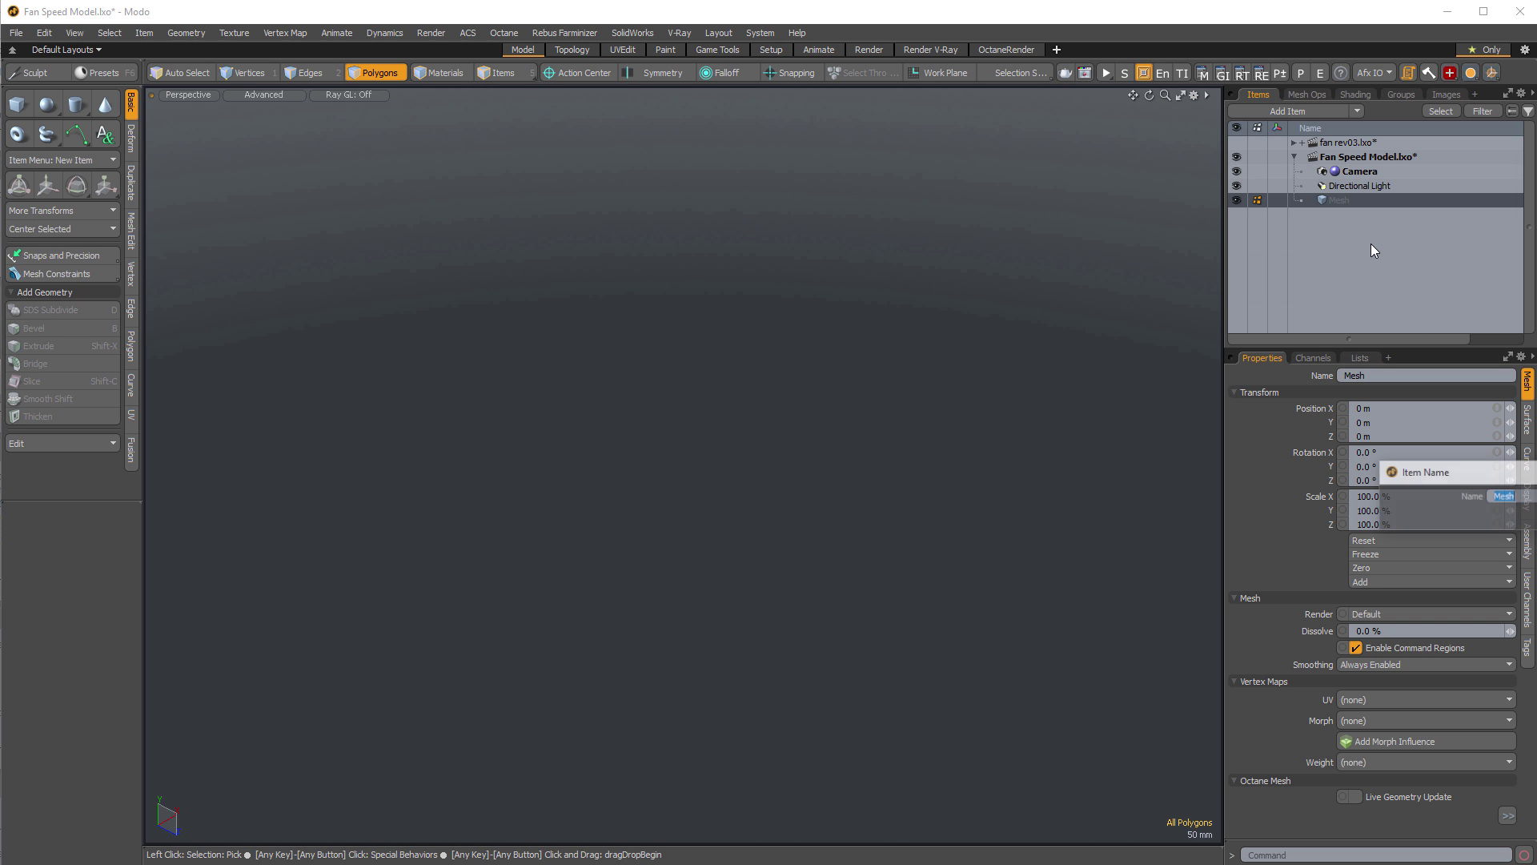
pyautogui.moveTo(1458, 471); pyautogui.dragTo(522, 368)
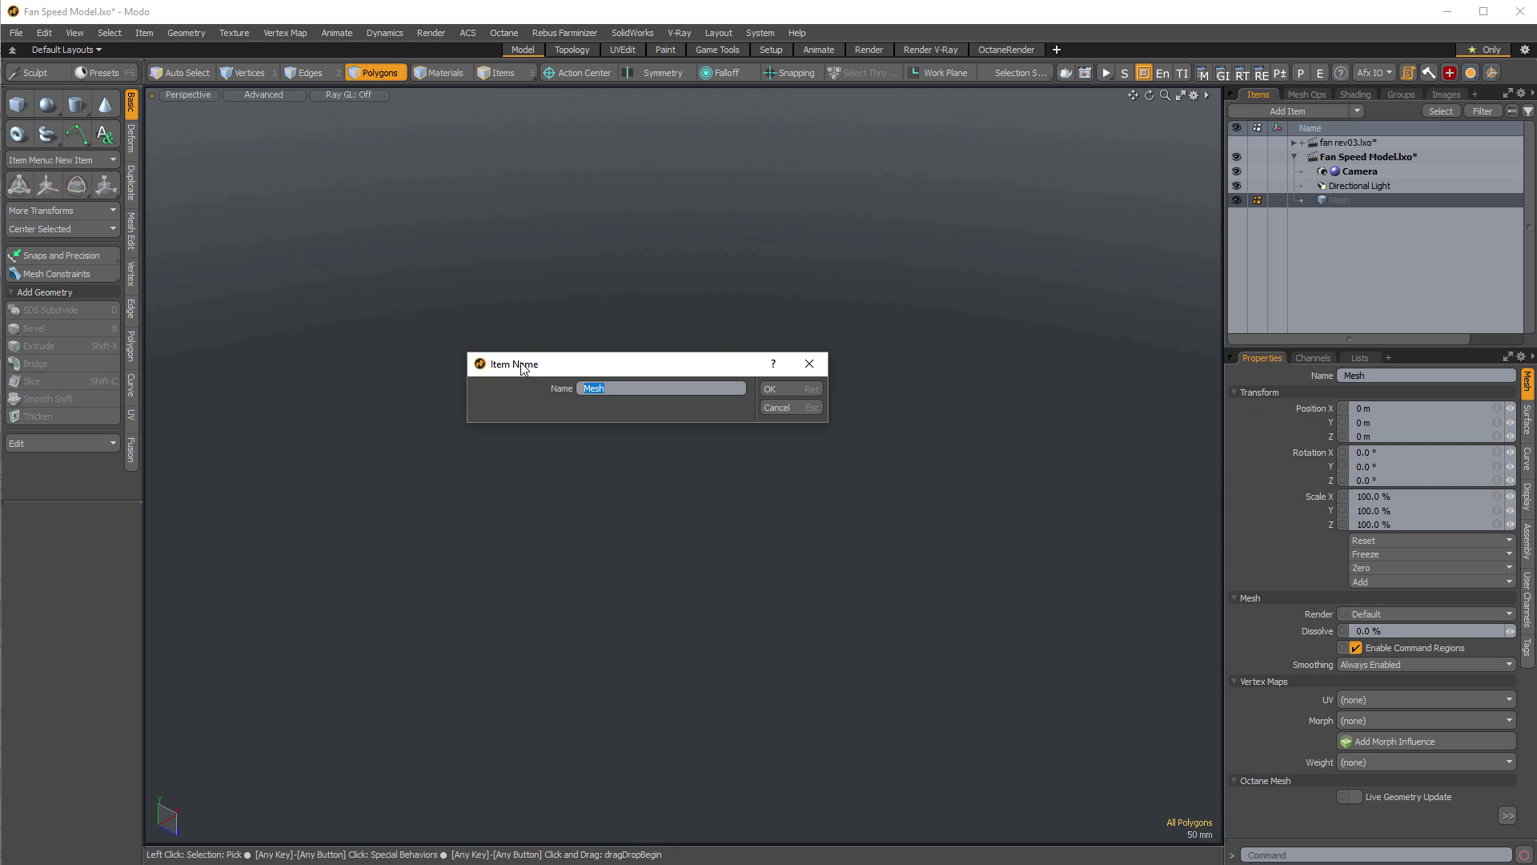
pyautogui.write('Fan Case')
pyautogui.press('Return')
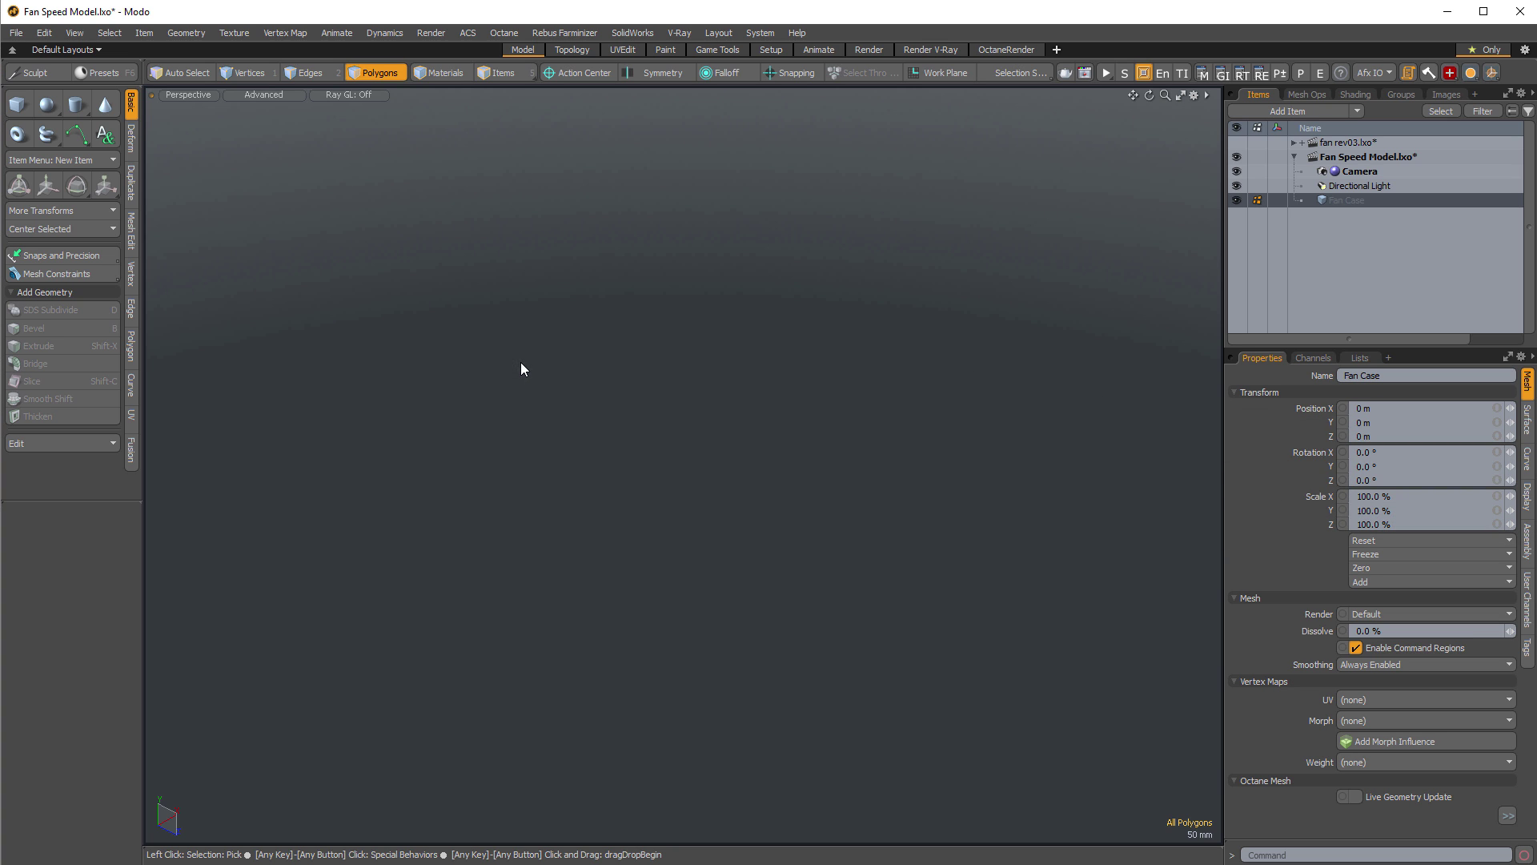
# Add a Cube mesh operation to the Fan Case mesh.
pyautogui.click(1307, 94)
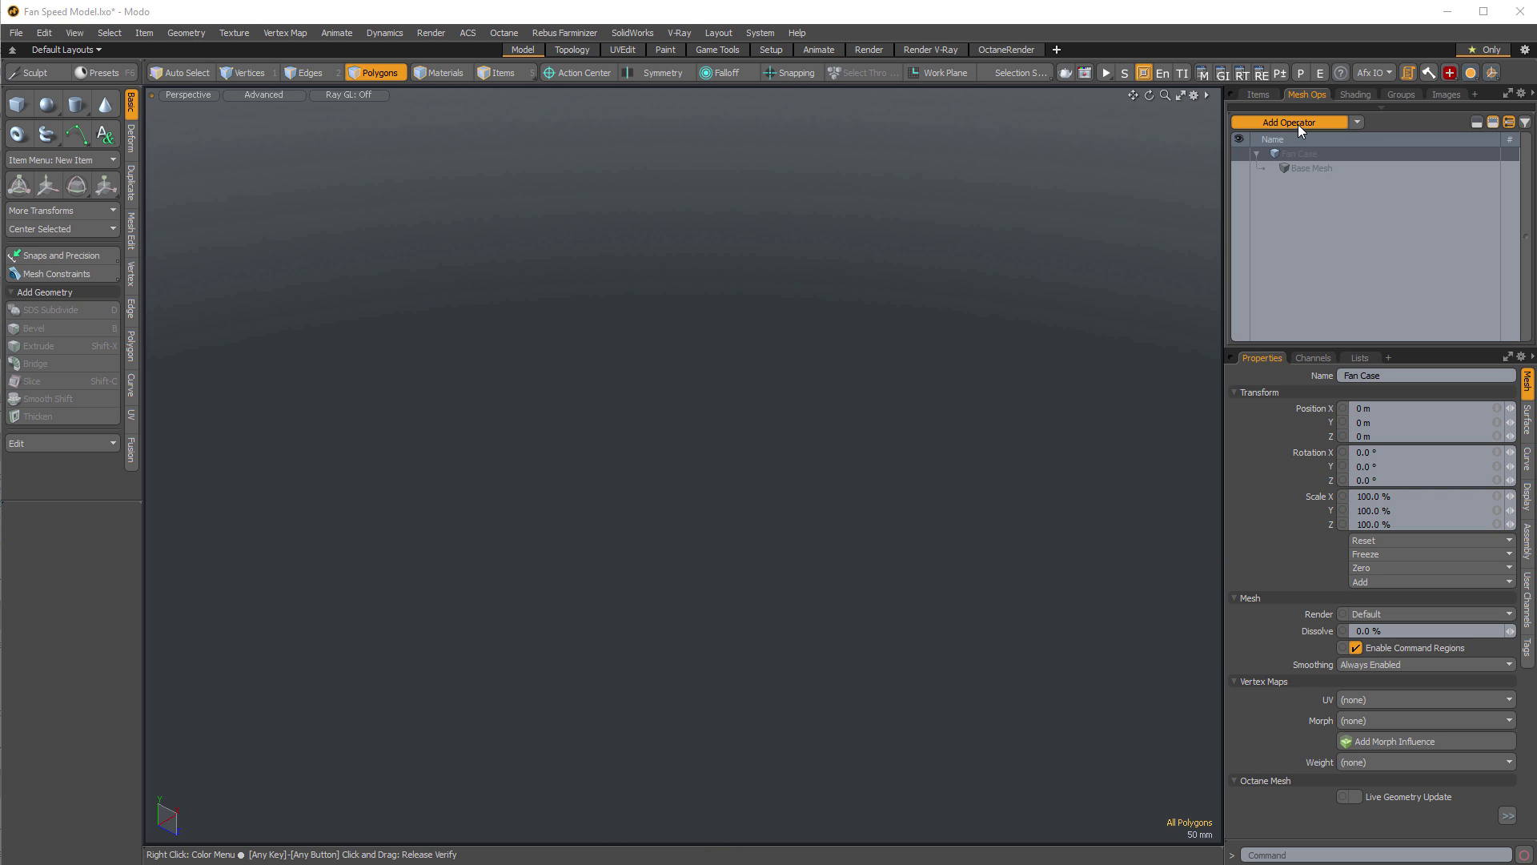
pyautogui.click(1289, 122)
pyautogui.write('cube')
pyautogui.press('Return')
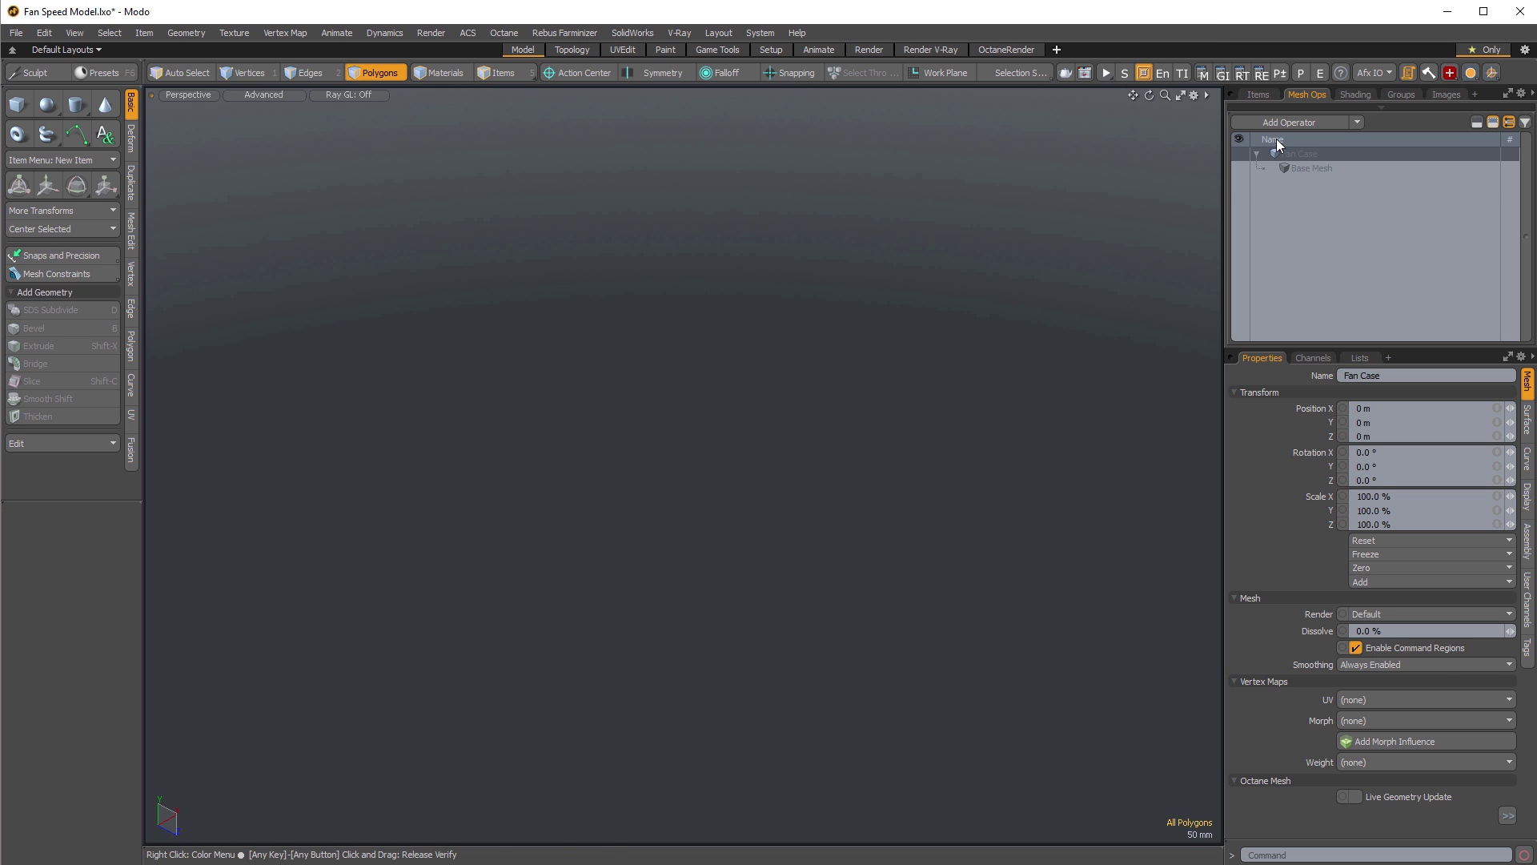
# Set the cube's handle mode to Resize from Center and thin it to 220 mm in Z.
pyautogui.scroll(-2, 817, 436)
pyautogui.keyDown('alt'); pyautogui.moveTo(816, 435); pyautogui.dragTo(799, 462); pyautogui.keyUp('alt')
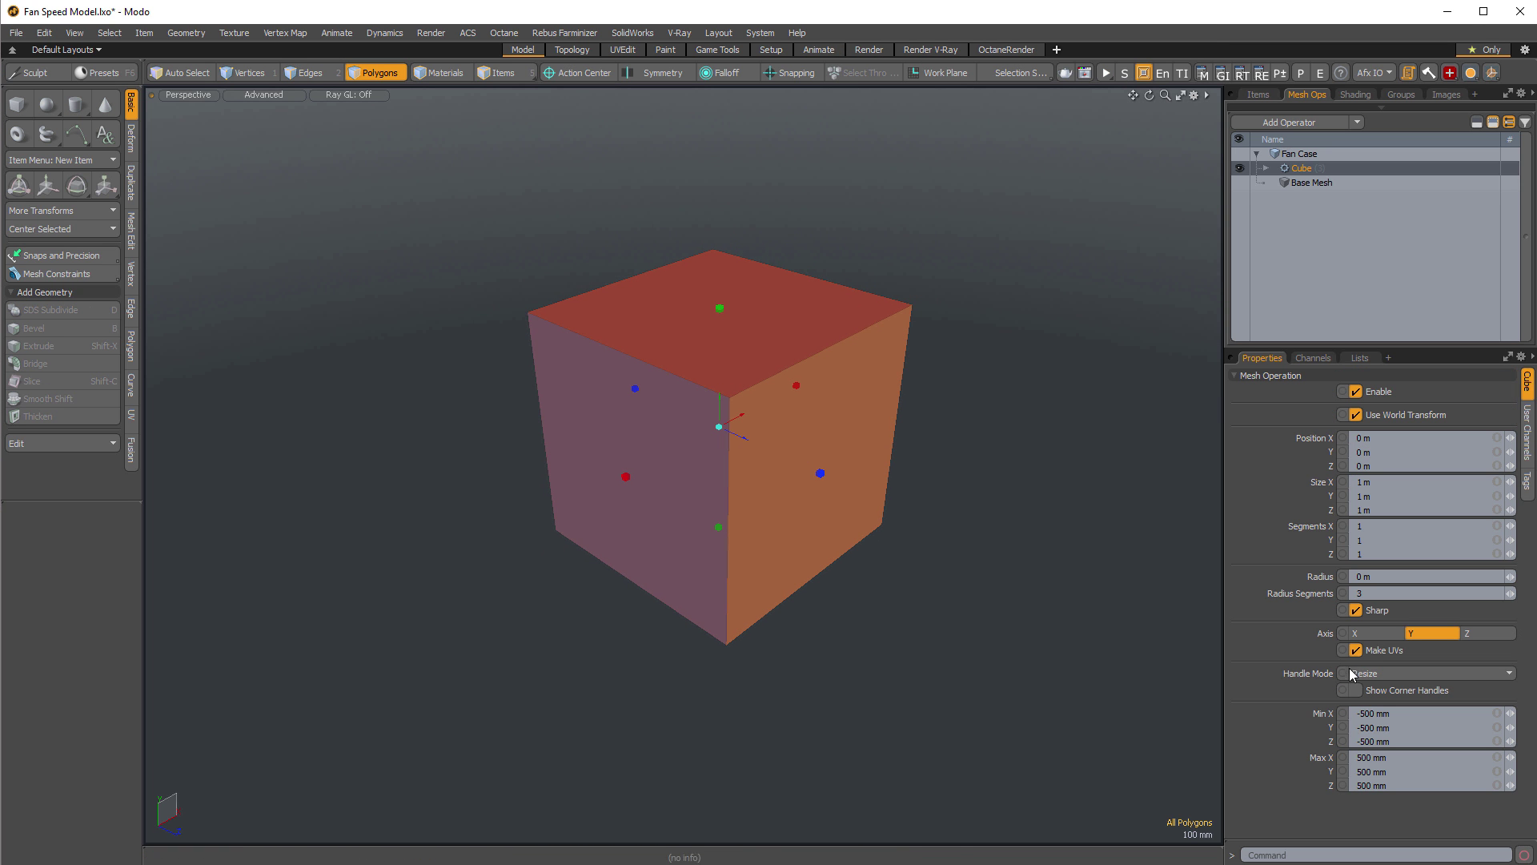
pyautogui.click(1376, 673)
pyautogui.click(1375, 658)
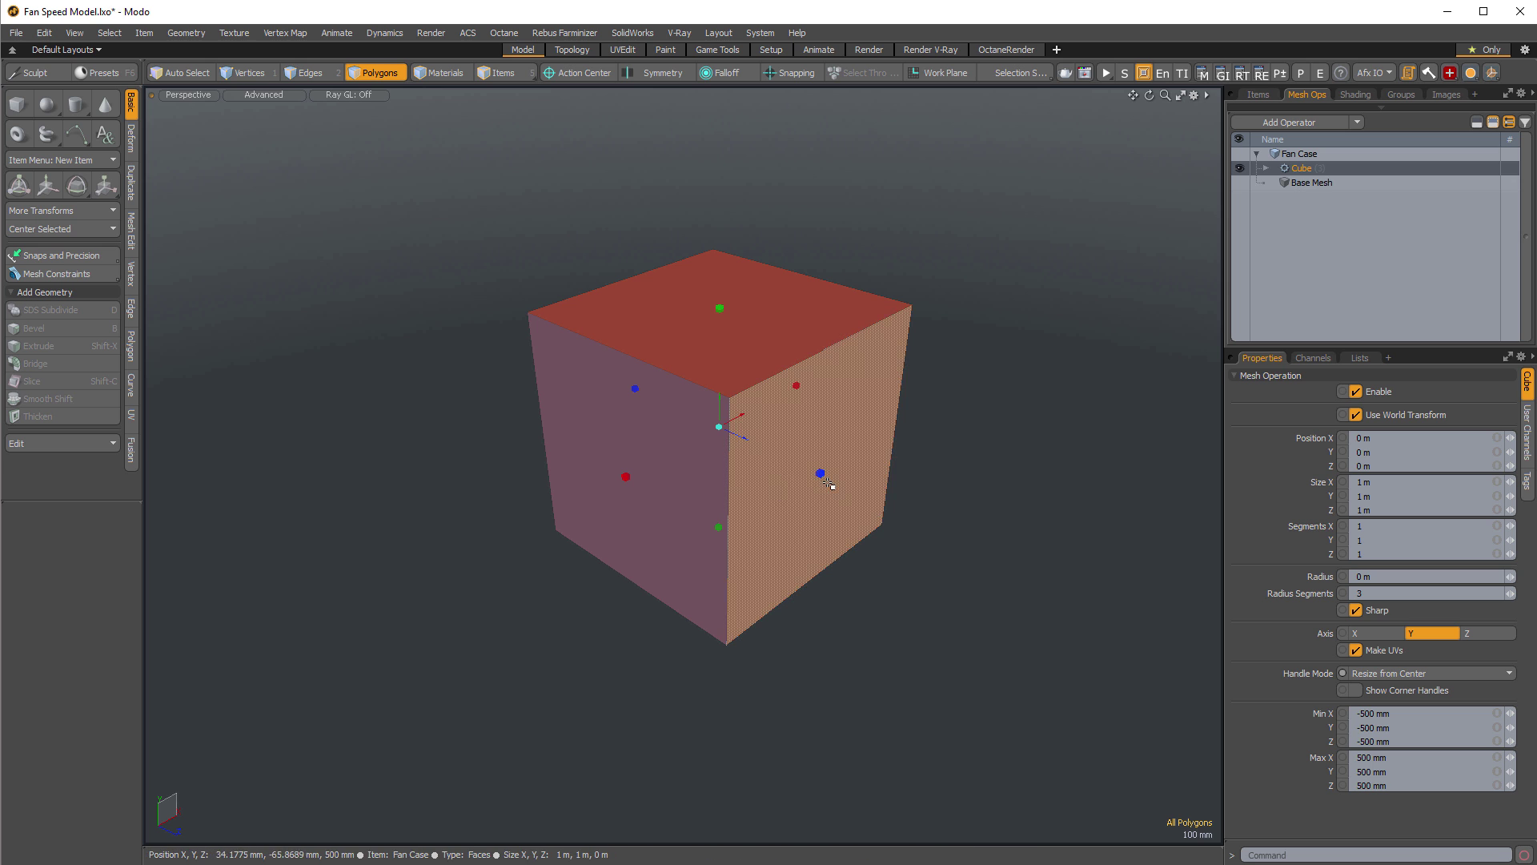
pyautogui.moveTo(821, 473); pyautogui.dragTo(740, 436)
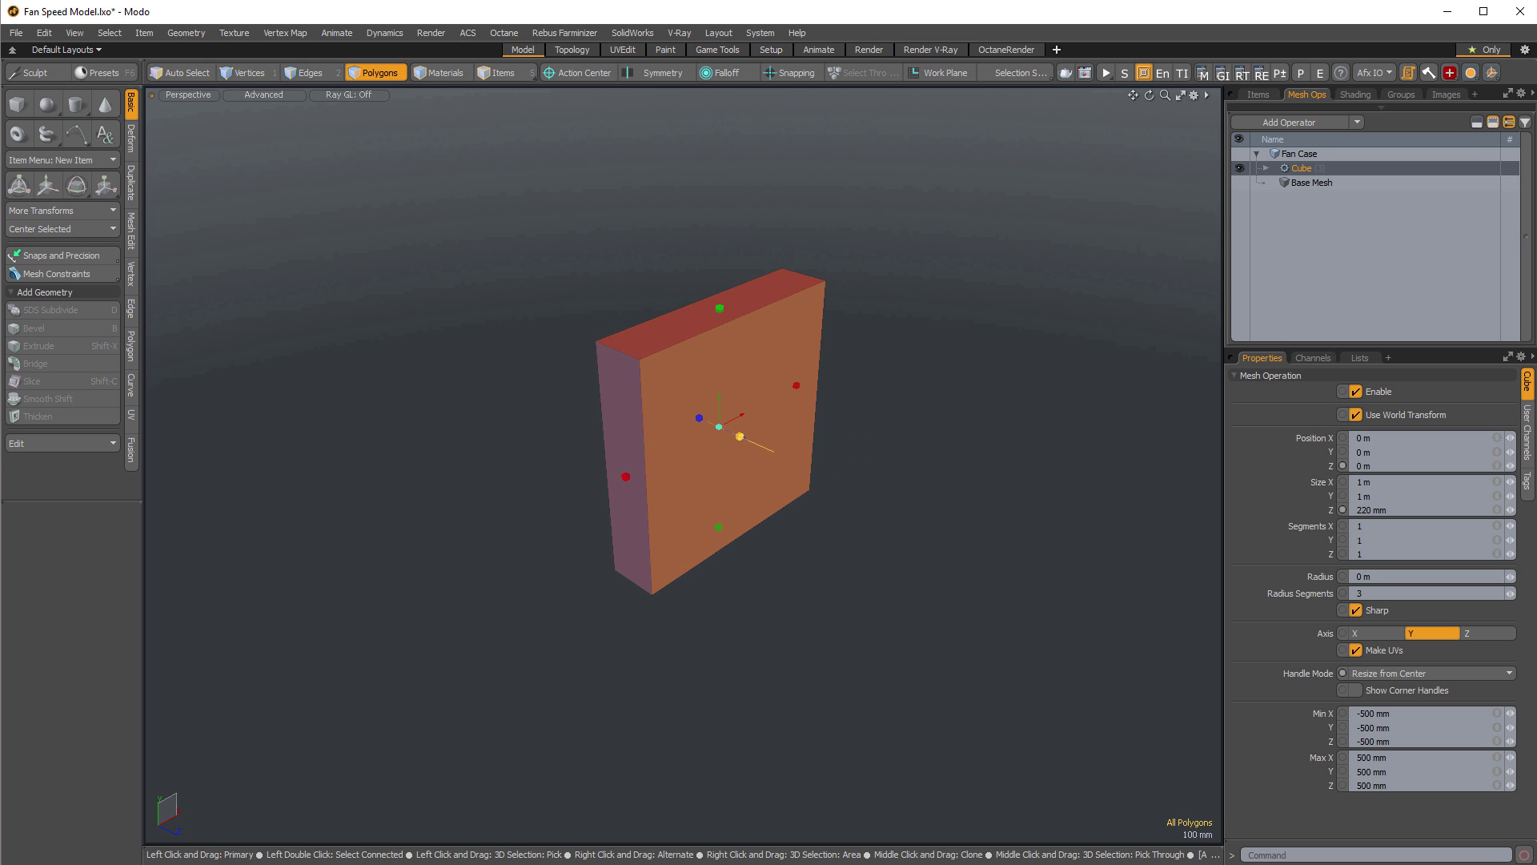
# Set the cube's segments to 8 in X, 8 in Y and 4 in Z.
pyautogui.keyDown('ctrl'); pyautogui.keyDown('alt'); pyautogui.moveTo(834, 484); pyautogui.dragTo(937, 416); pyautogui.keyUp('alt'); pyautogui.keyUp('ctrl')
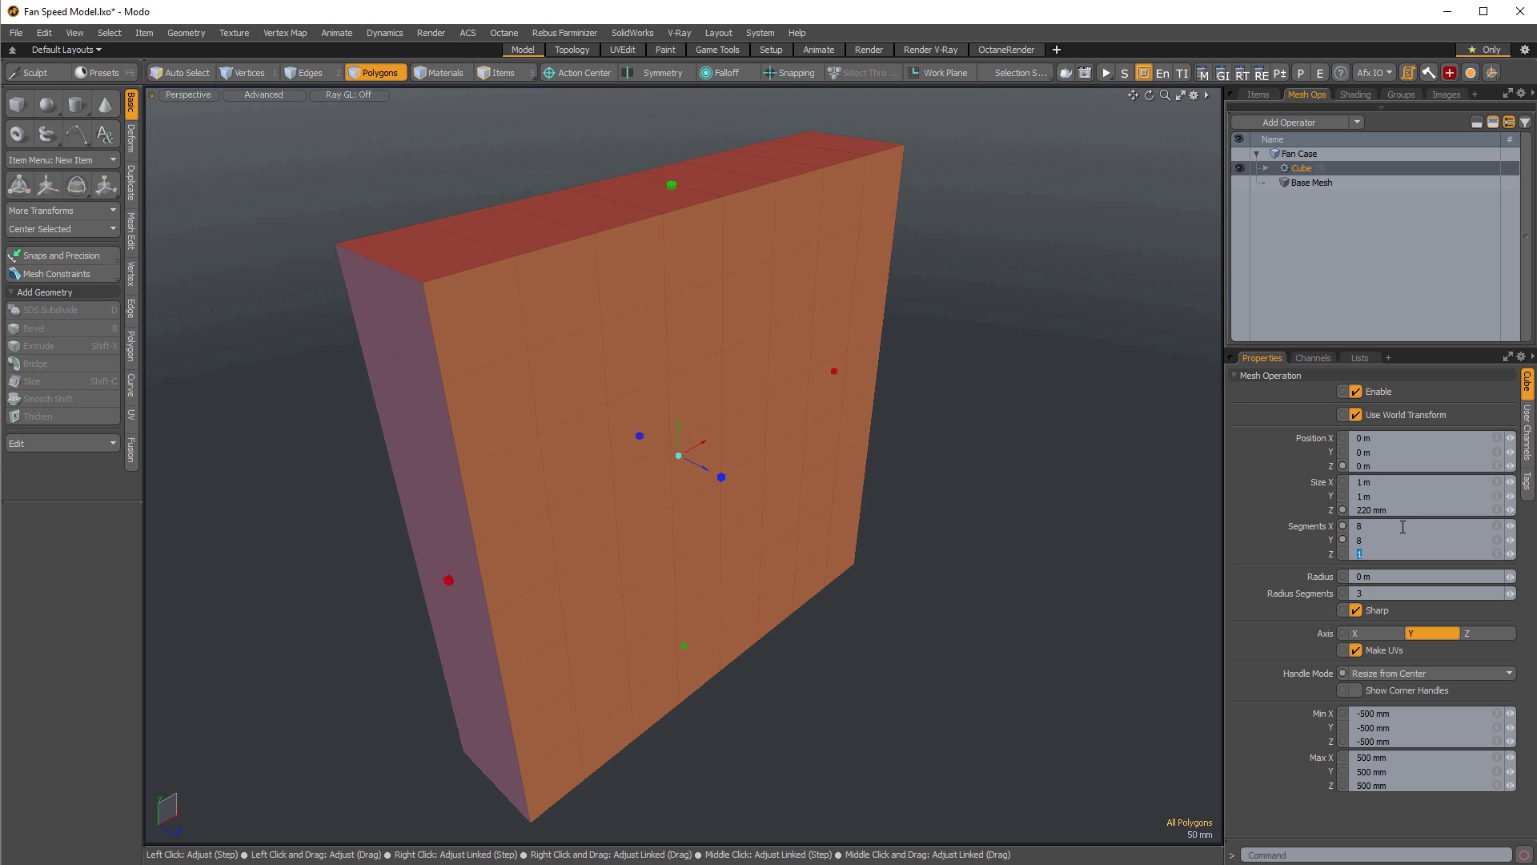
pyautogui.keyDown('alt'); pyautogui.moveTo(464, 388); pyautogui.dragTo(701, 326); pyautogui.keyUp('alt')
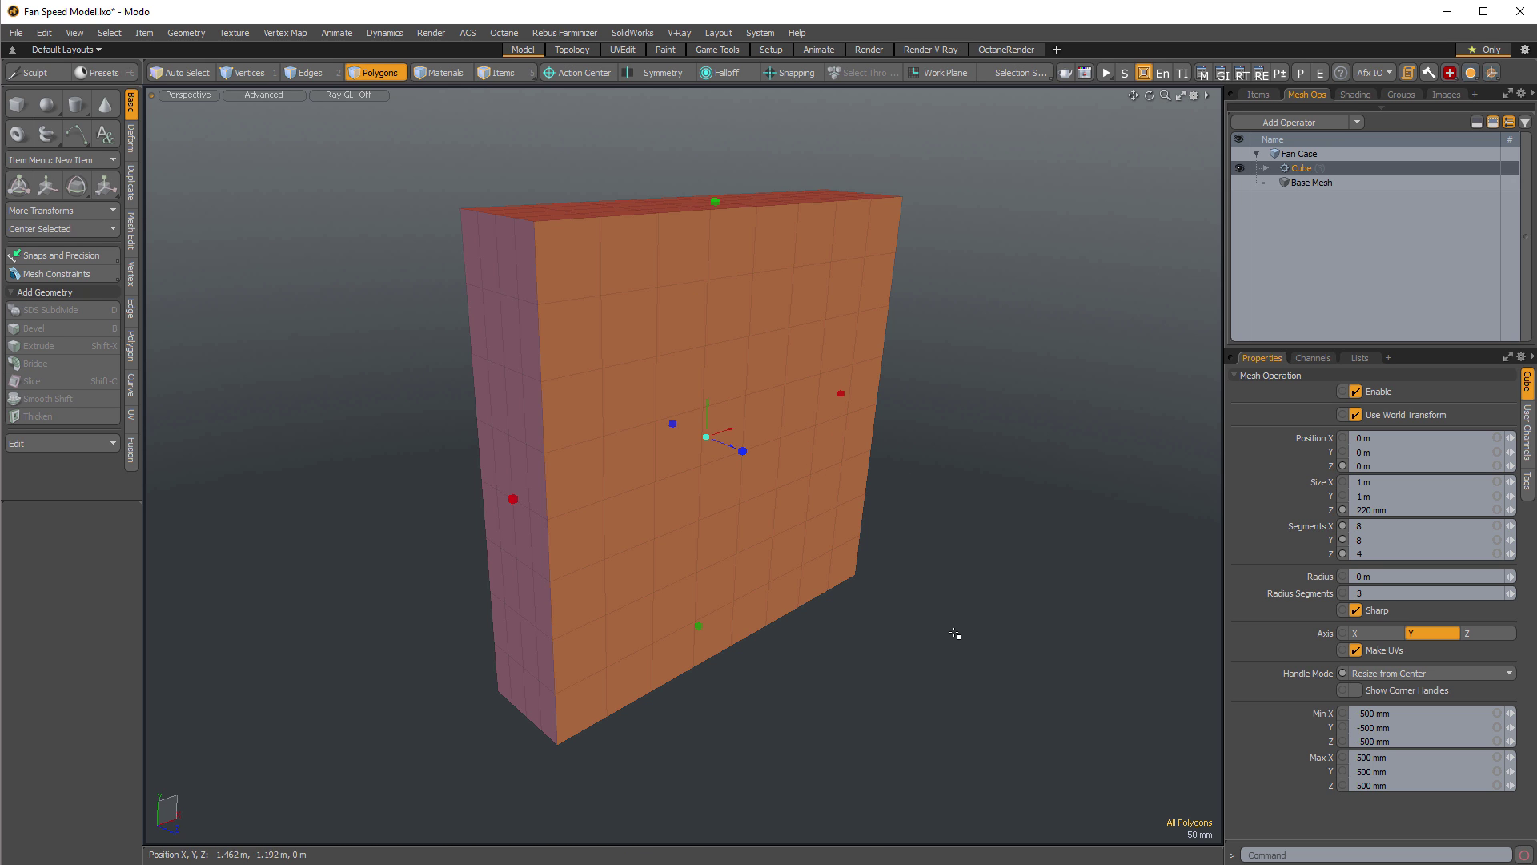
pyautogui.keyDown('alt'); pyautogui.moveTo(879, 675); pyautogui.dragTo(974, 613); pyautogui.keyUp('alt')
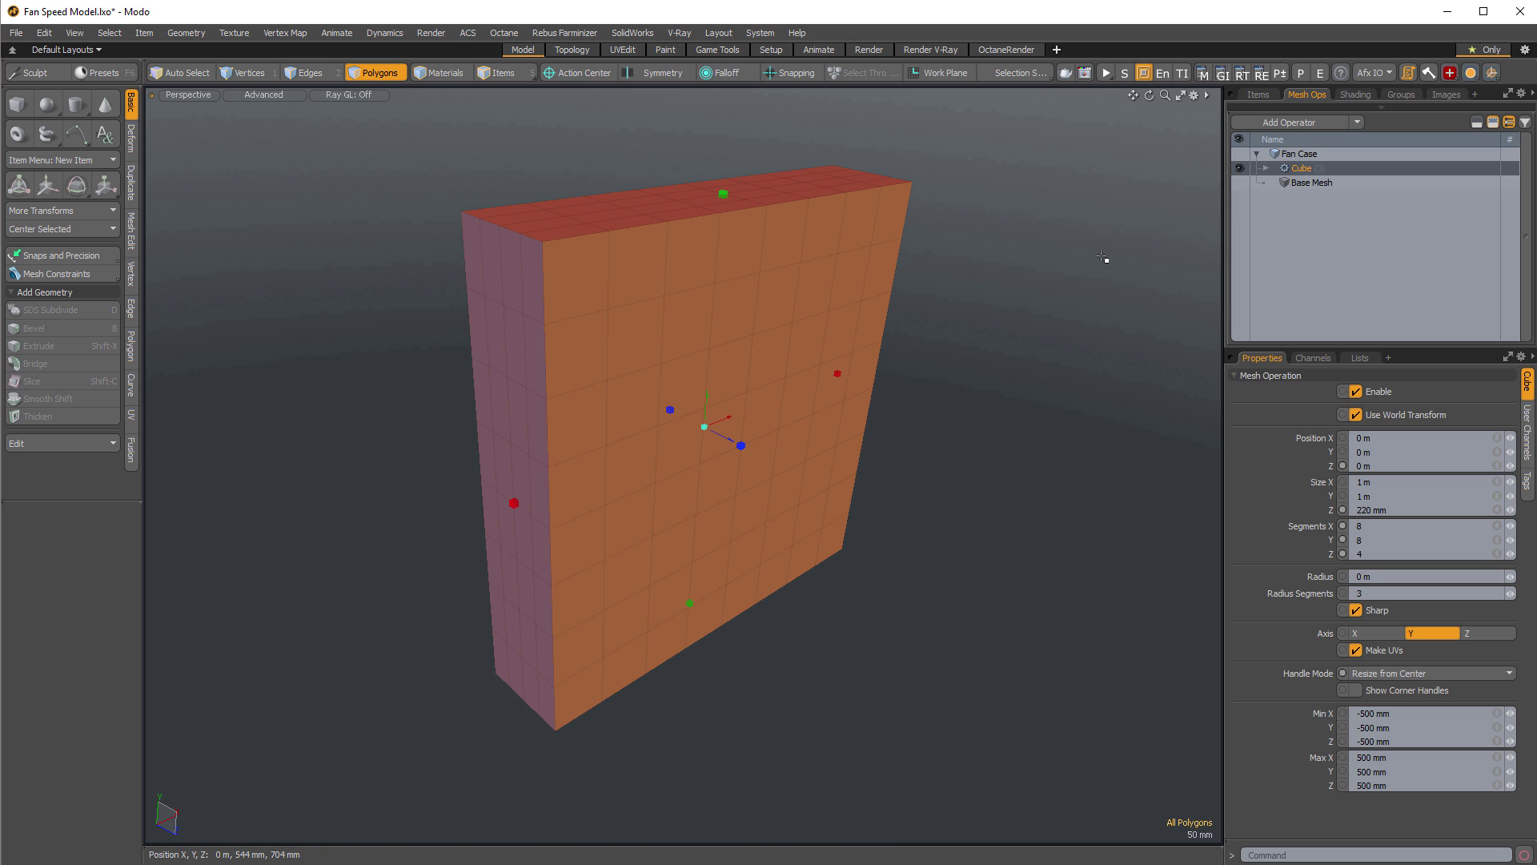
# Try a Cylinder operation above the Cube in the Fan Case stack, and delete it from the stack.
pyautogui.click(1291, 122)
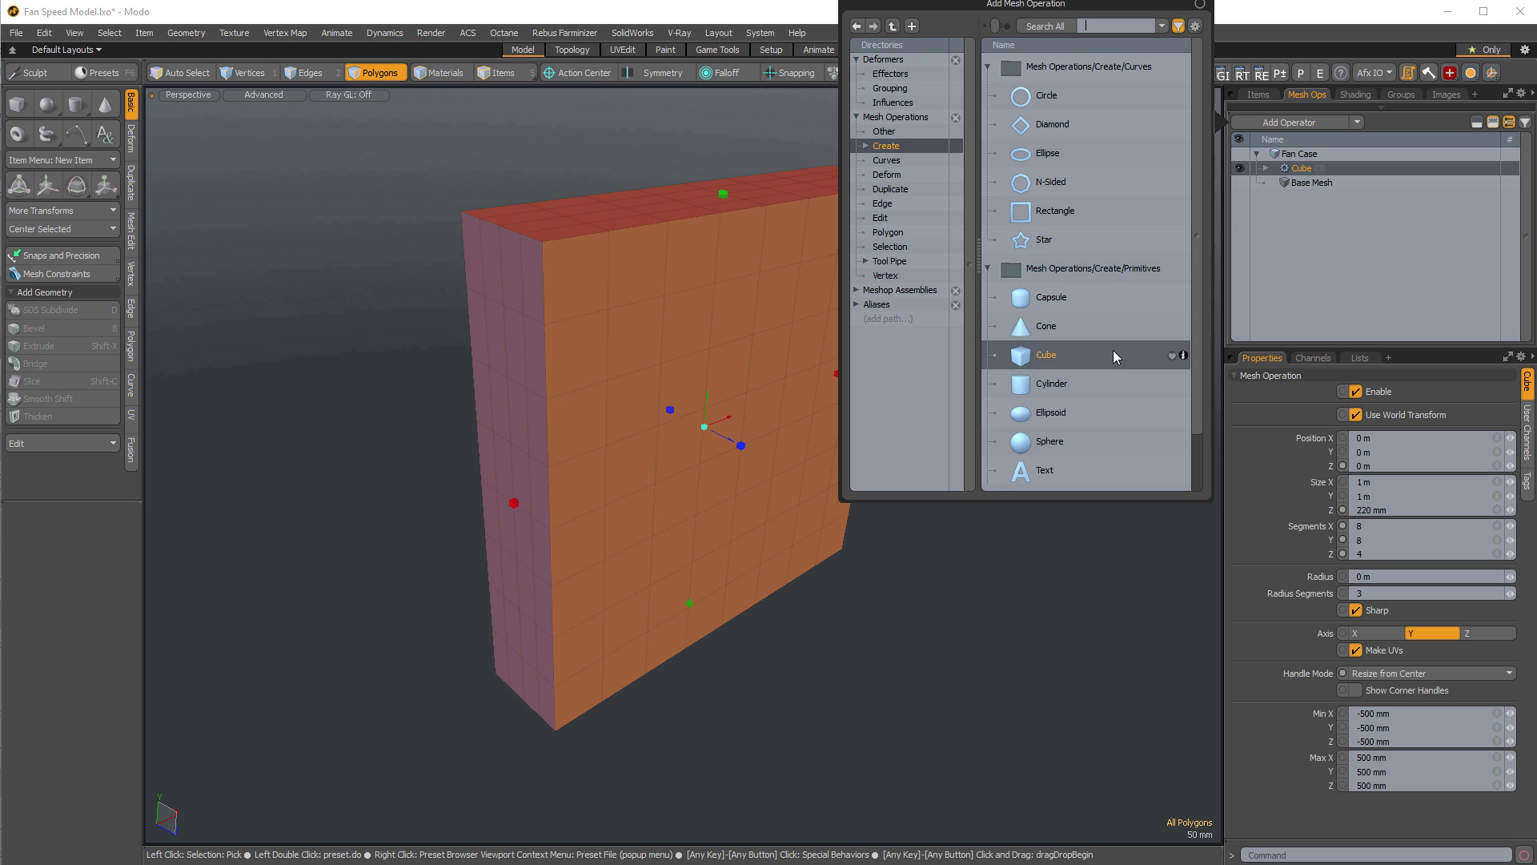
pyautogui.doubleClick(1054, 383)
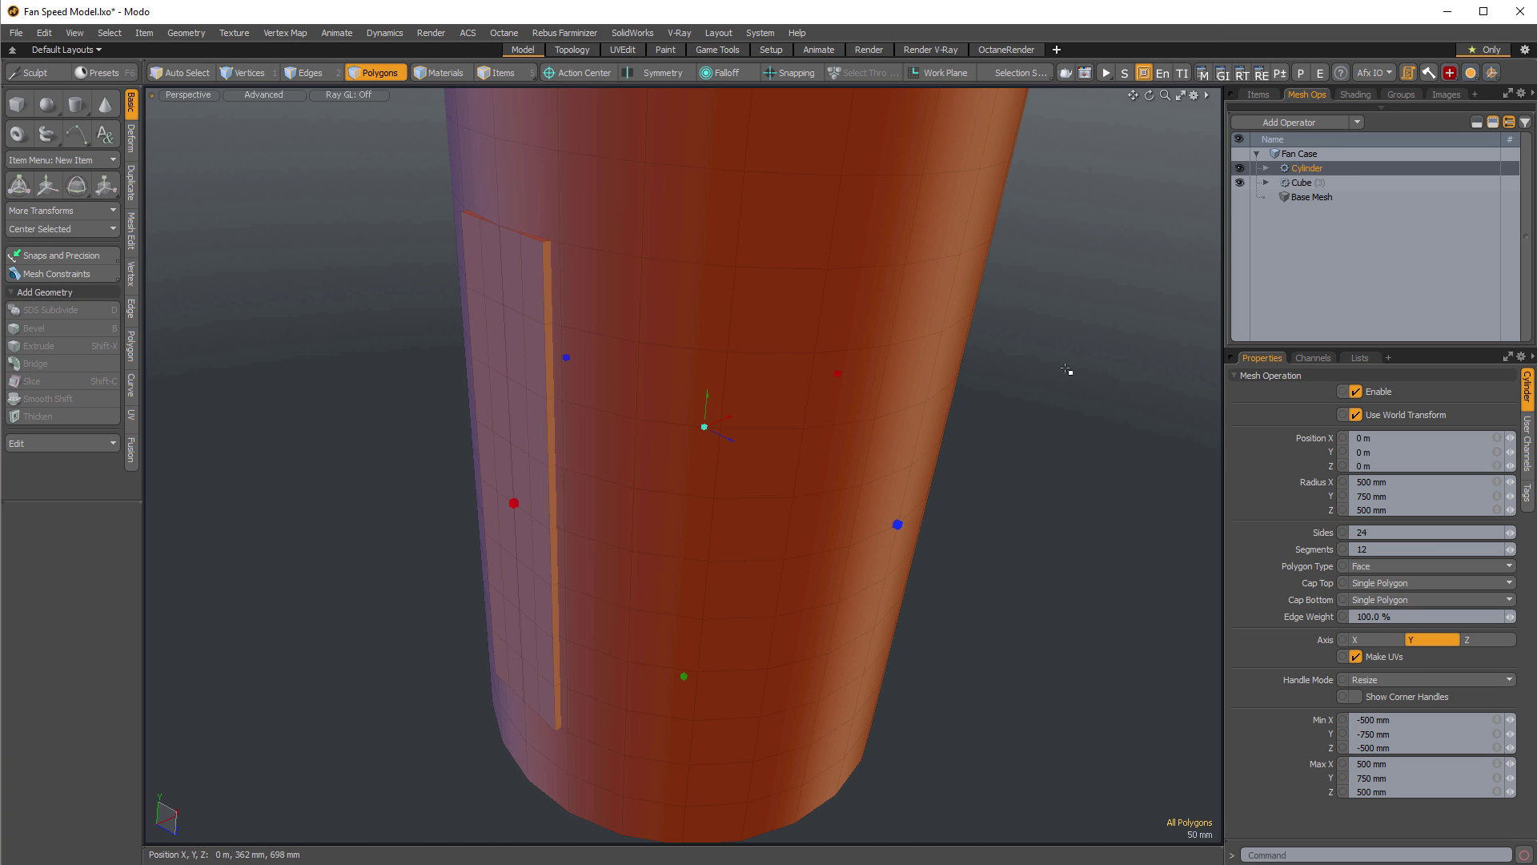
pyautogui.click(1405, 564)
pyautogui.click(1316, 176)
pyautogui.press('Delete')
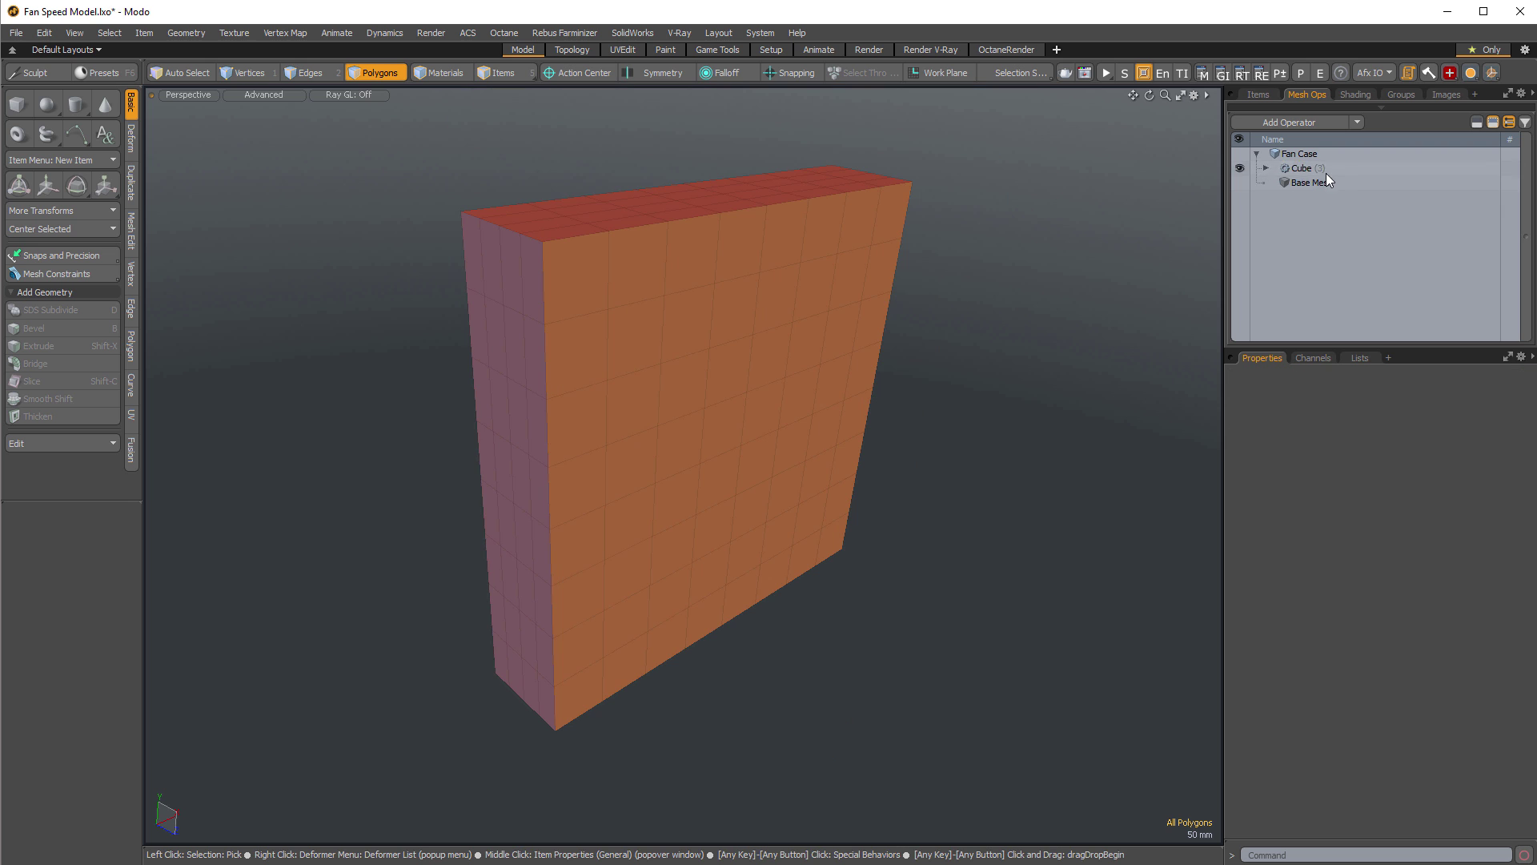
# Reselect the Cube operation of Fan Case and select its Radius channel.
pyautogui.click(1305, 169)
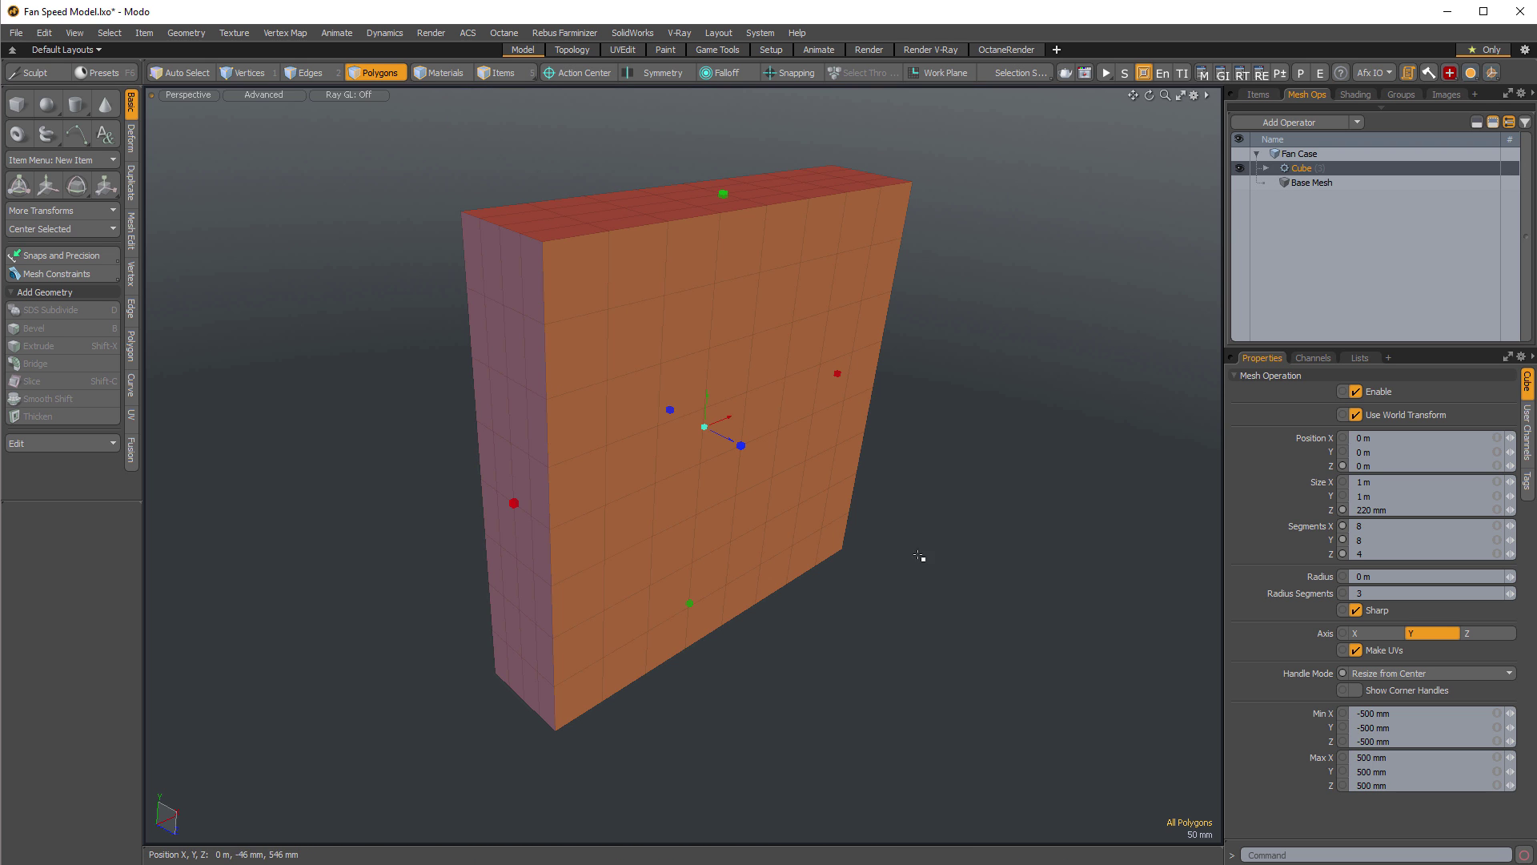
pyautogui.keyDown('alt'); pyautogui.moveTo(920, 542); pyautogui.dragTo(888, 582); pyautogui.keyUp('alt')
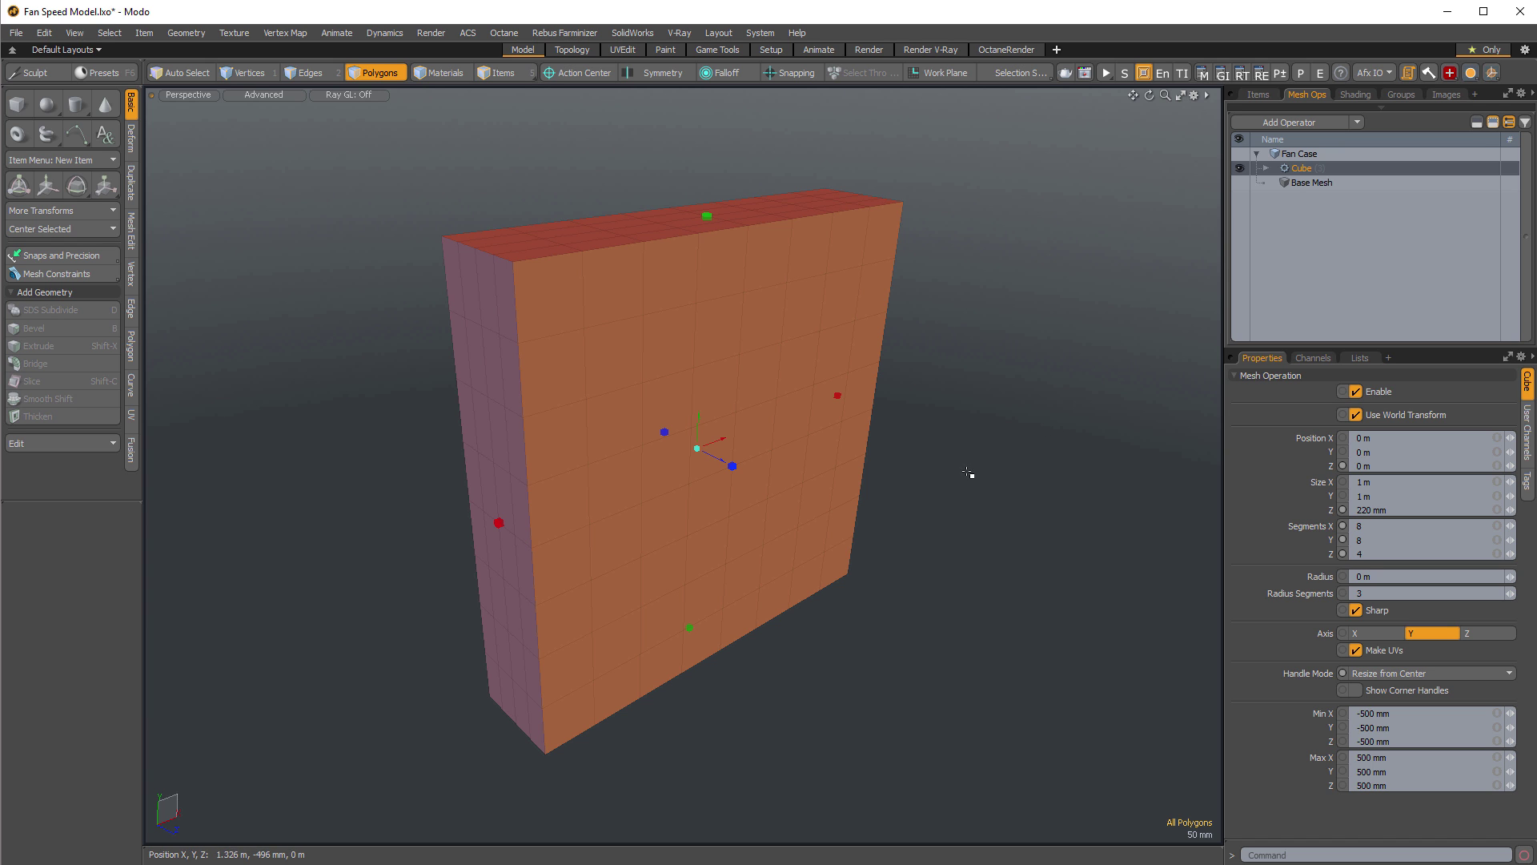
pyautogui.moveTo(968, 473)
pyautogui.keyDown('alt'); pyautogui.mouseDown()
pyautogui.moveTo(926, 459)
pyautogui.moveTo(983, 495)
pyautogui.mouseUp(); pyautogui.keyUp('alt')
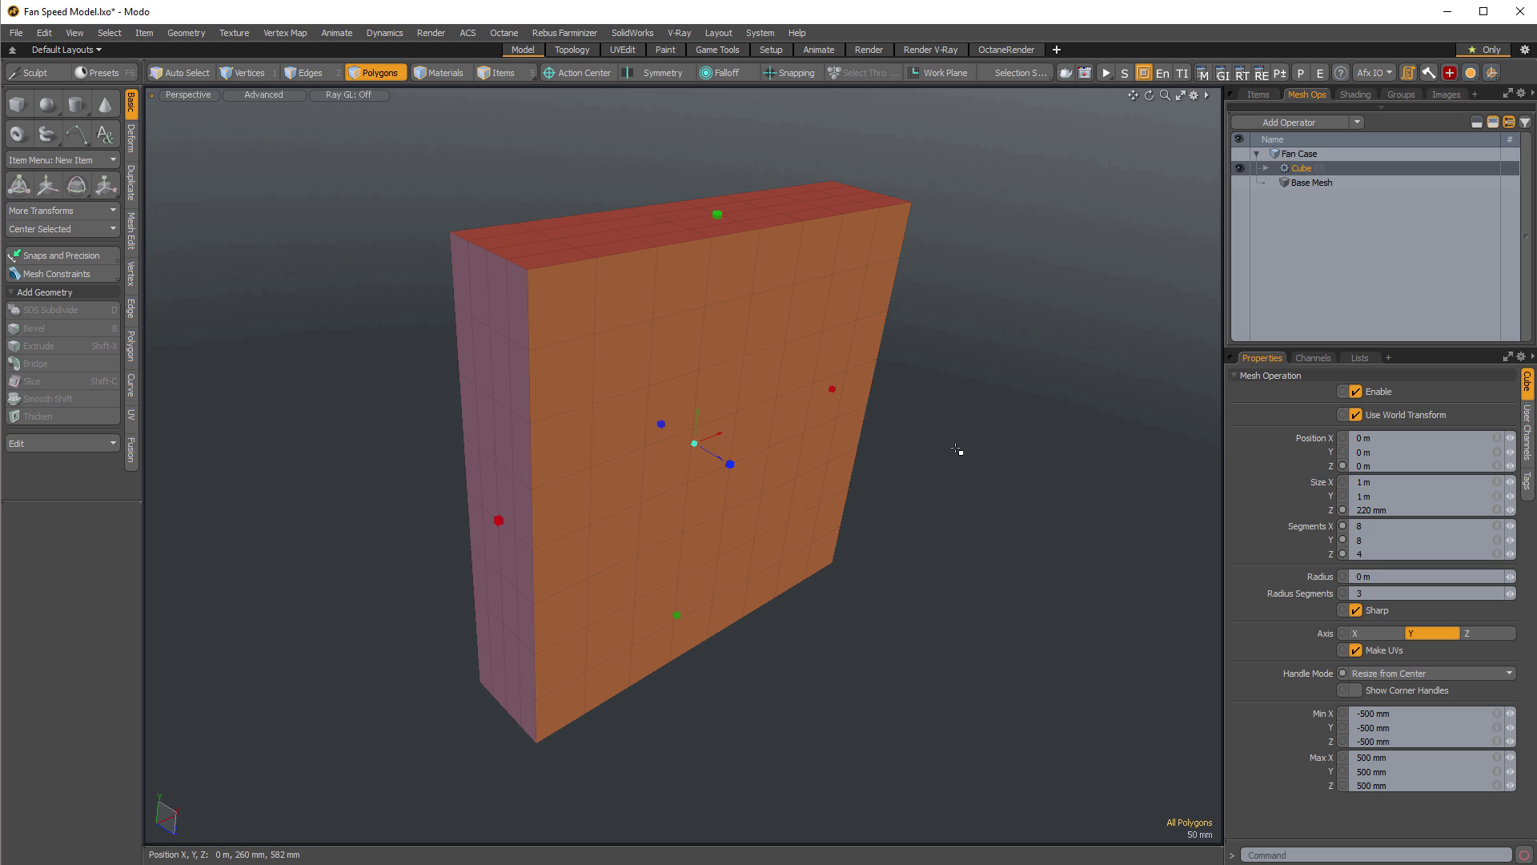
pyautogui.moveTo(957, 451)
pyautogui.keyDown('alt'); pyautogui.mouseDown()
pyautogui.moveTo(909, 439)
pyautogui.moveTo(949, 471)
pyautogui.mouseUp(); pyautogui.keyUp('alt')
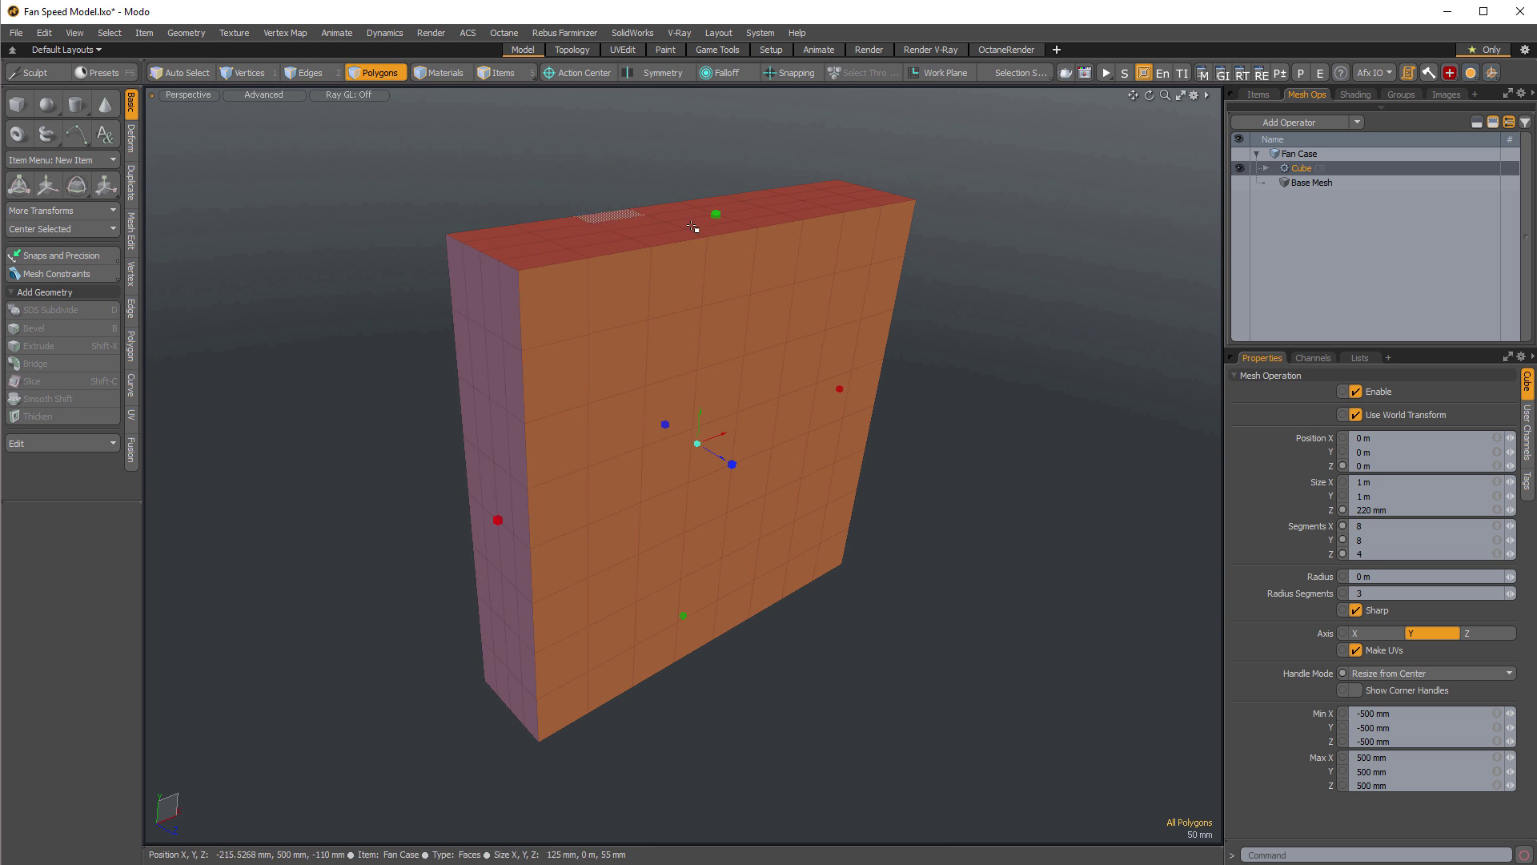
pyautogui.click(1319, 575)
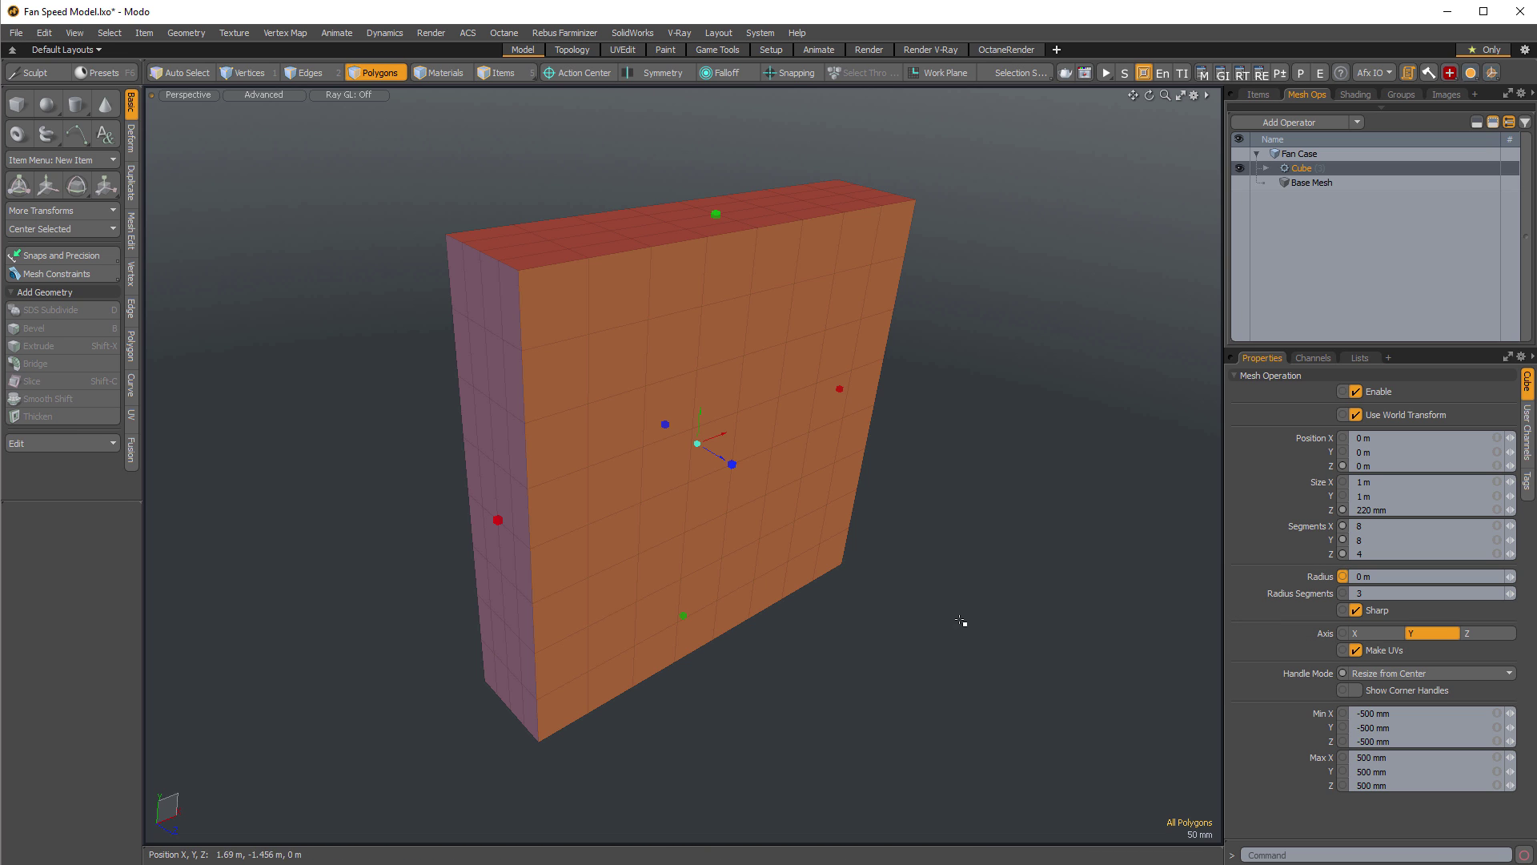
# Try to start Channel Haul on the cube's Radius channel while in Polygons selection mode.
pyautogui.press('c')
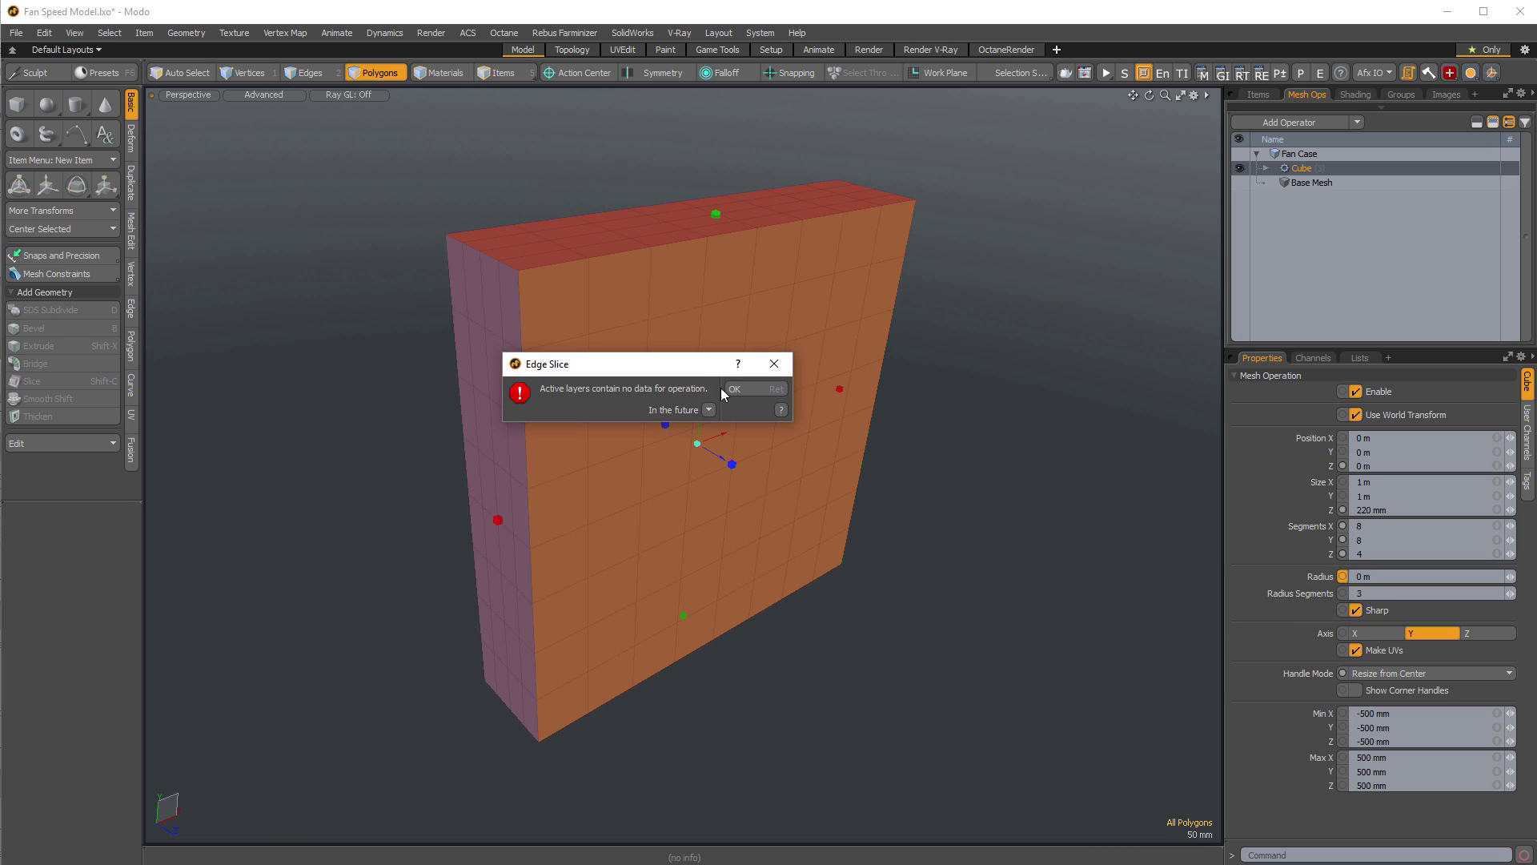
pyautogui.click(733, 389)
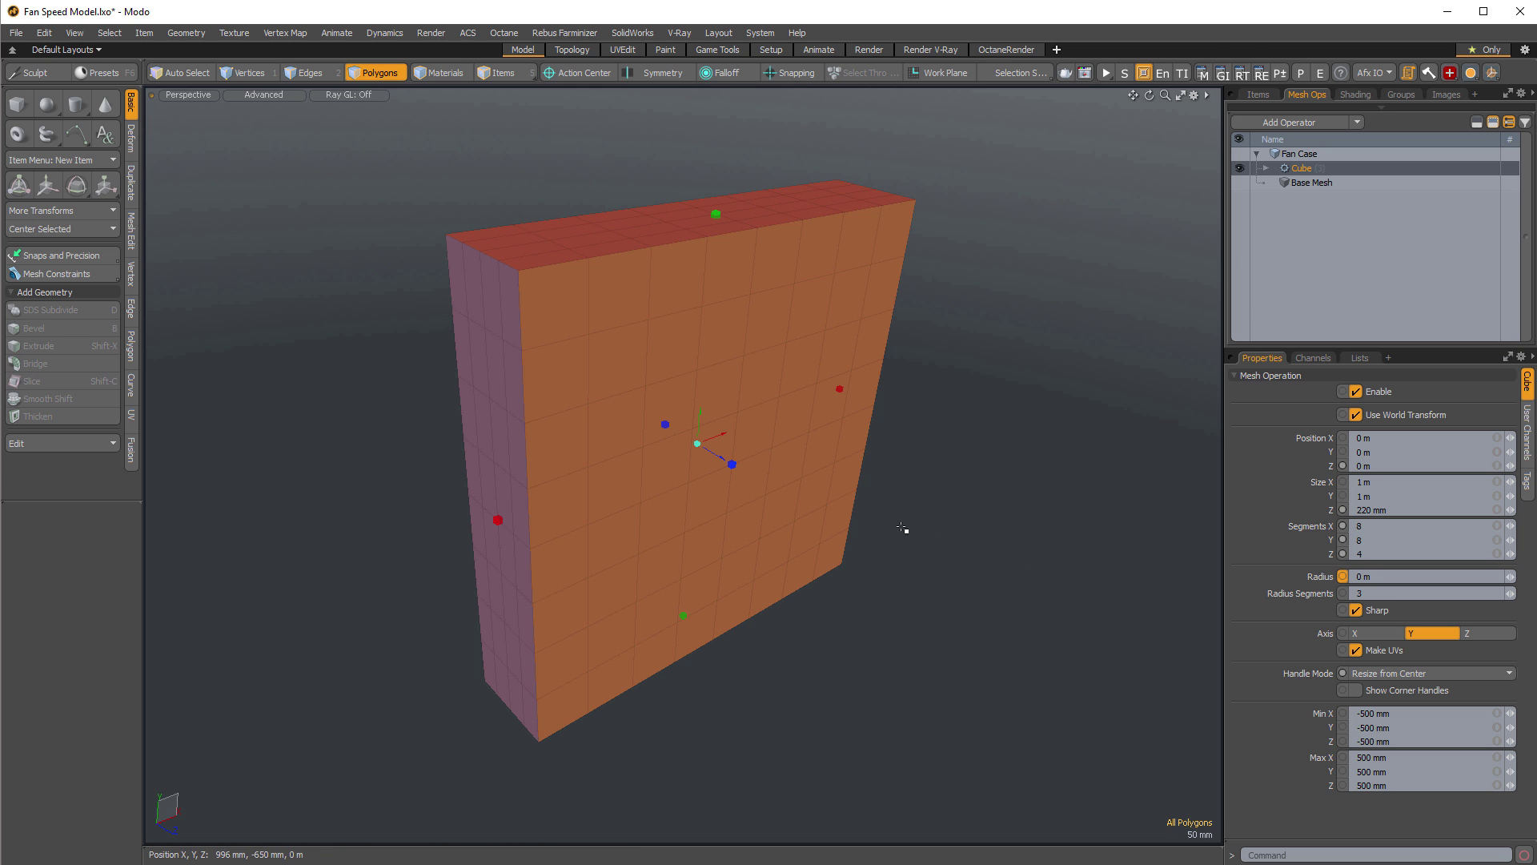
pyautogui.press('c')
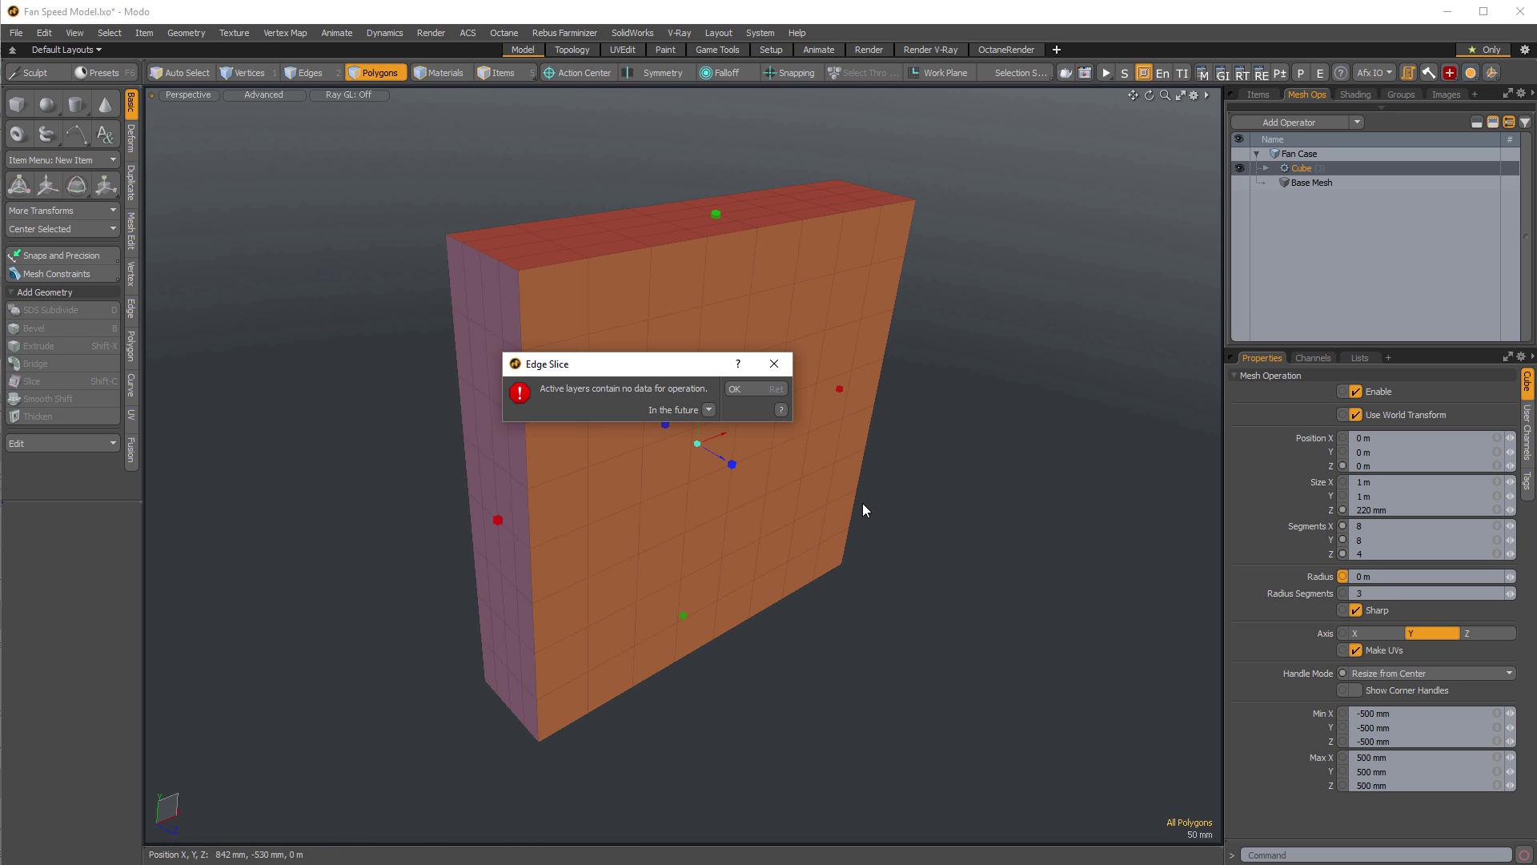
pyautogui.click(774, 363)
# Switch to Items selection mode and use Channel Haul to round the cube's edges with a 69.5 mm radius.
pyautogui.click(505, 73)
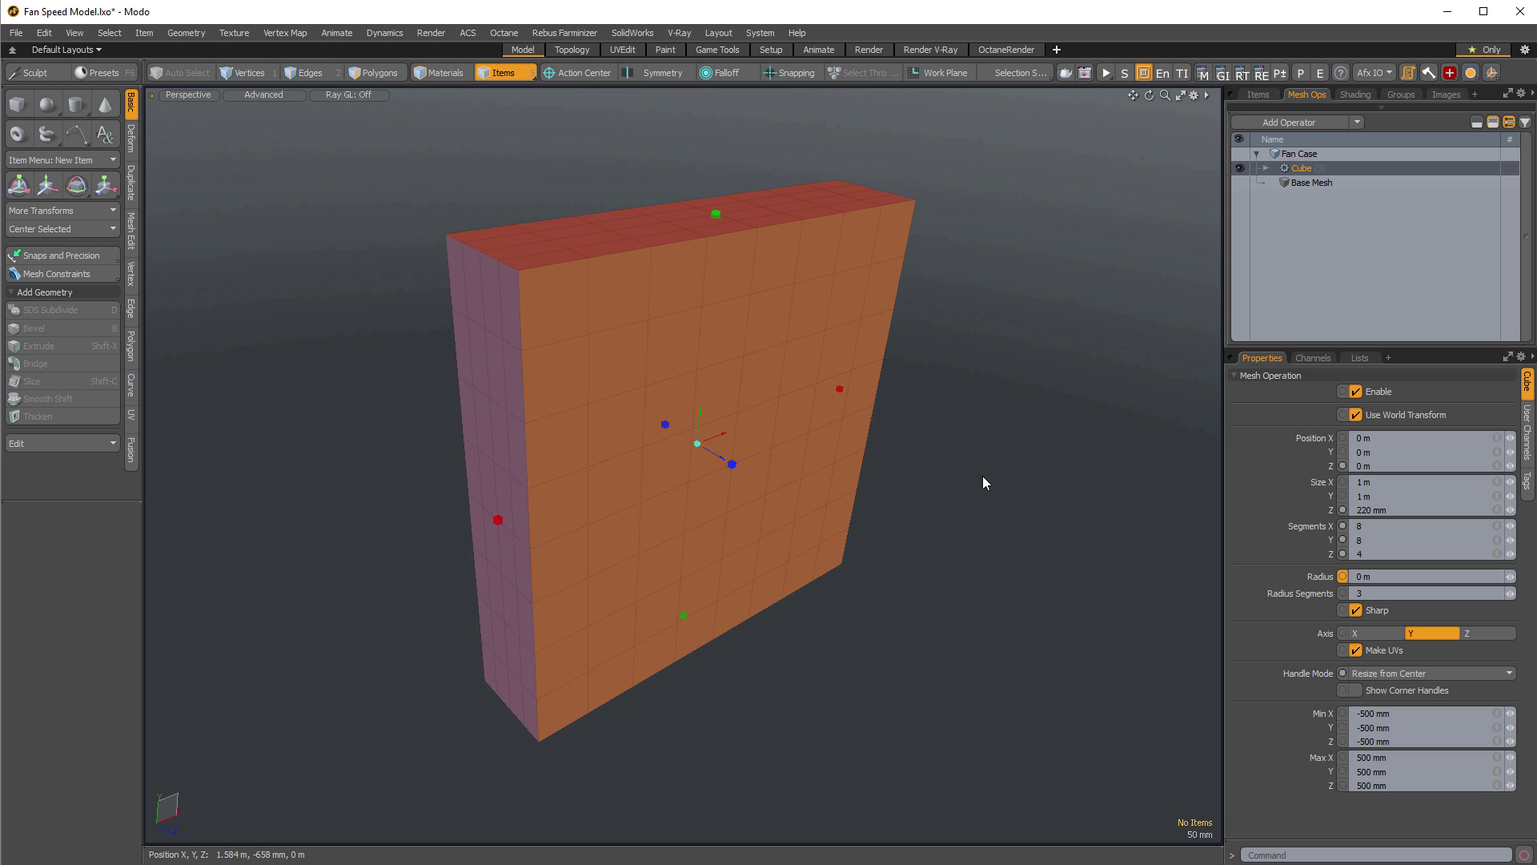
pyautogui.keyDown('alt'); pyautogui.moveTo(975, 477); pyautogui.dragTo(937, 426); pyautogui.keyUp('alt')
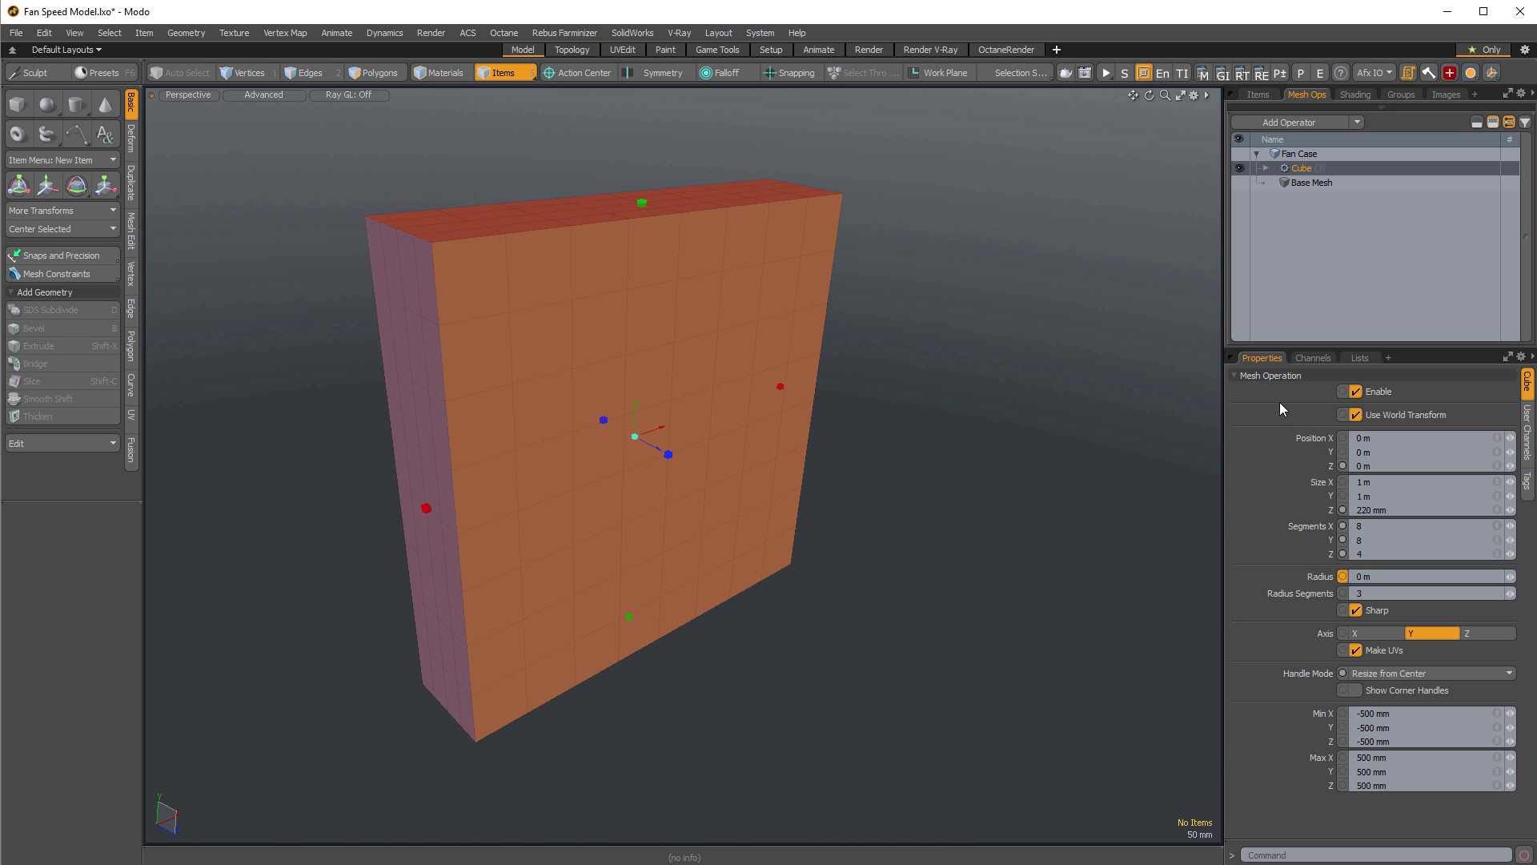
pyautogui.press('c')
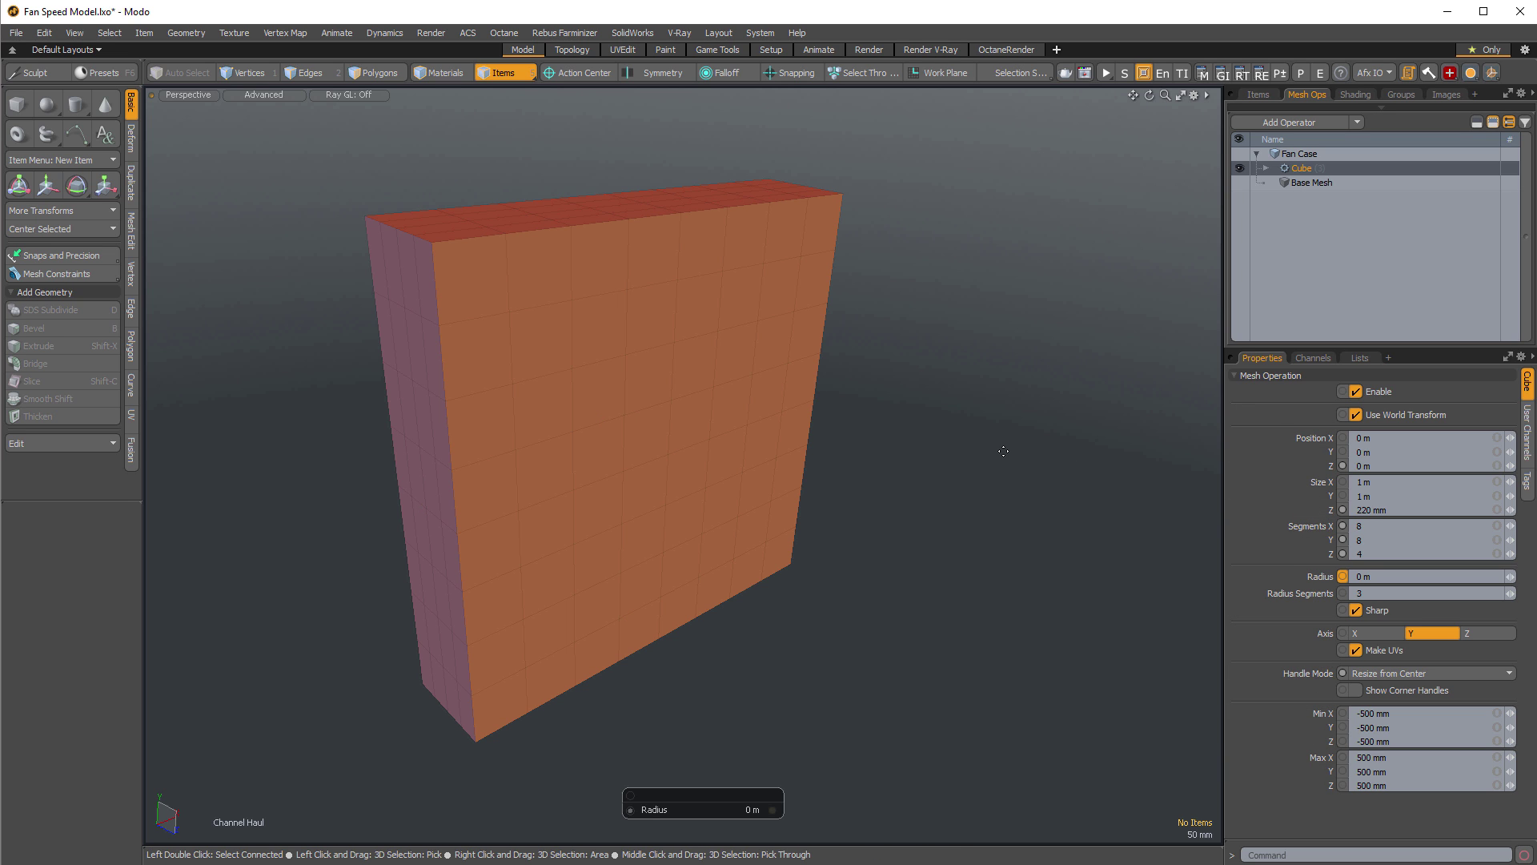
pyautogui.moveTo(985, 449); pyautogui.dragTo(1078, 463)
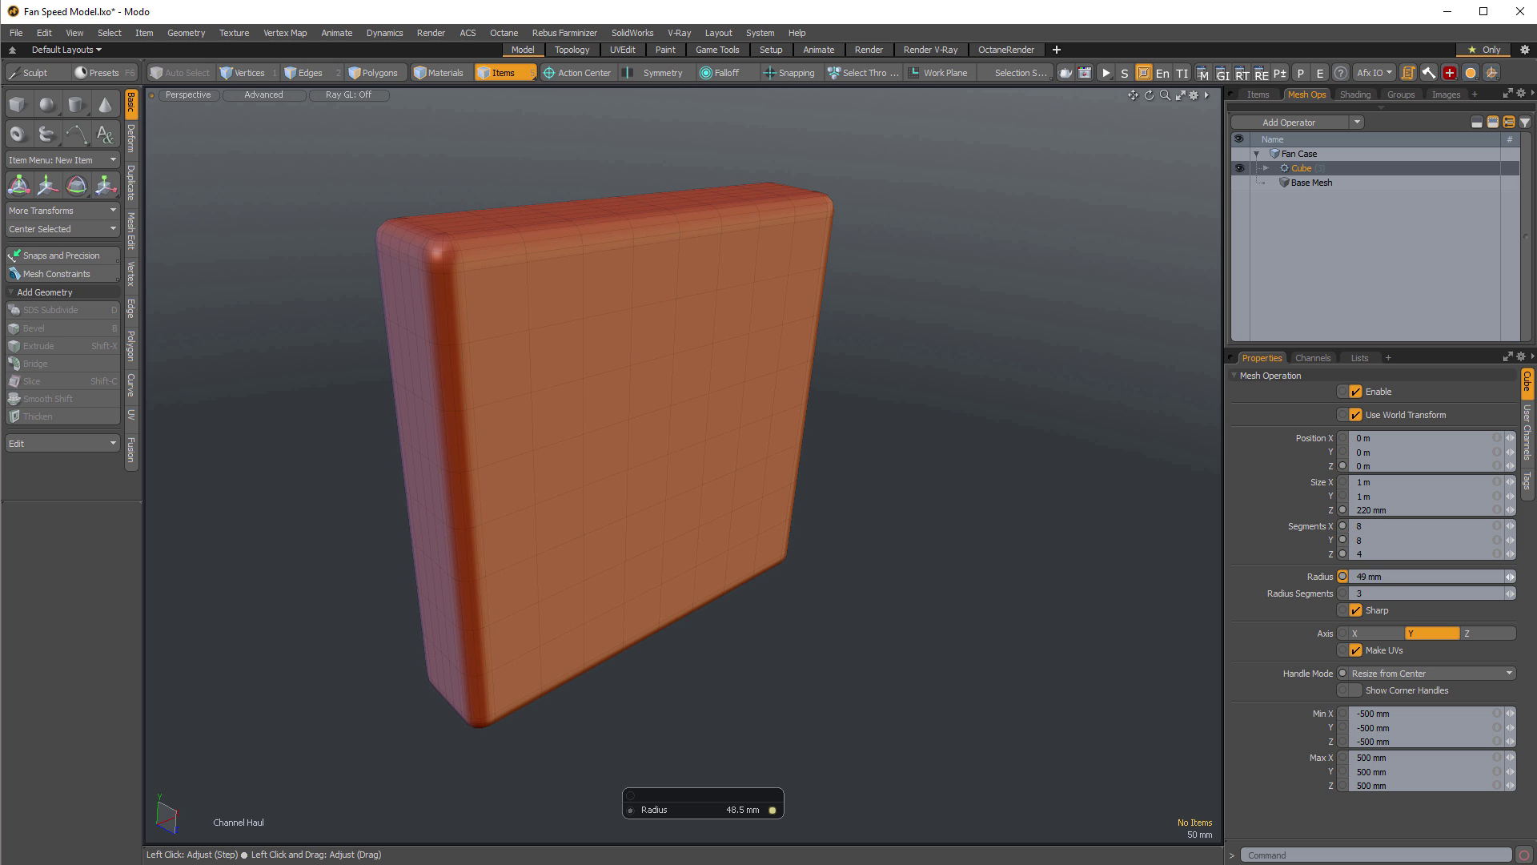
pyautogui.moveTo(993, 456); pyautogui.dragTo(1033, 507)
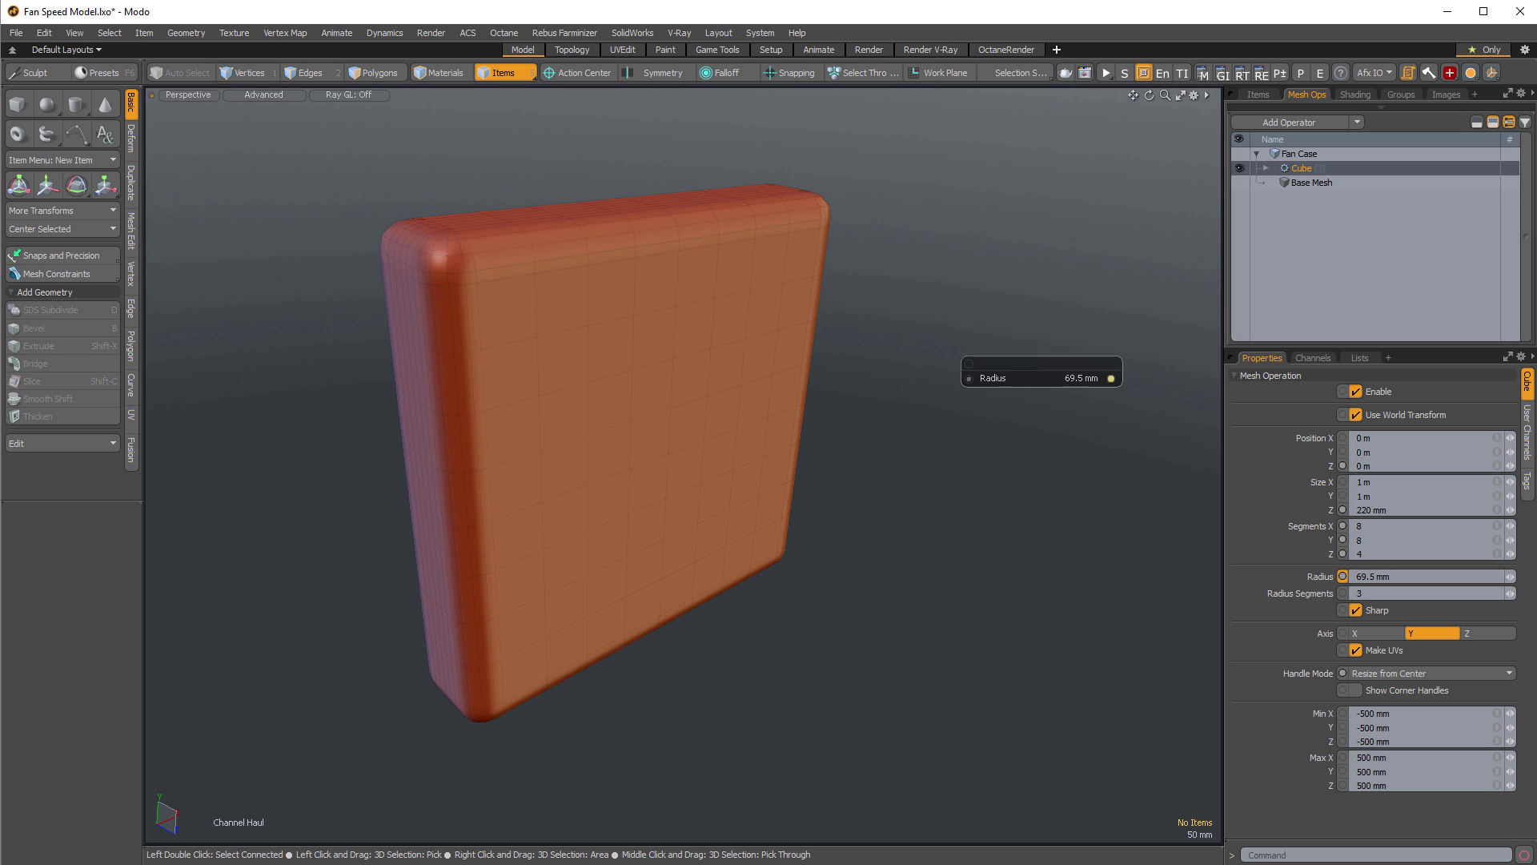
pyautogui.press('space')
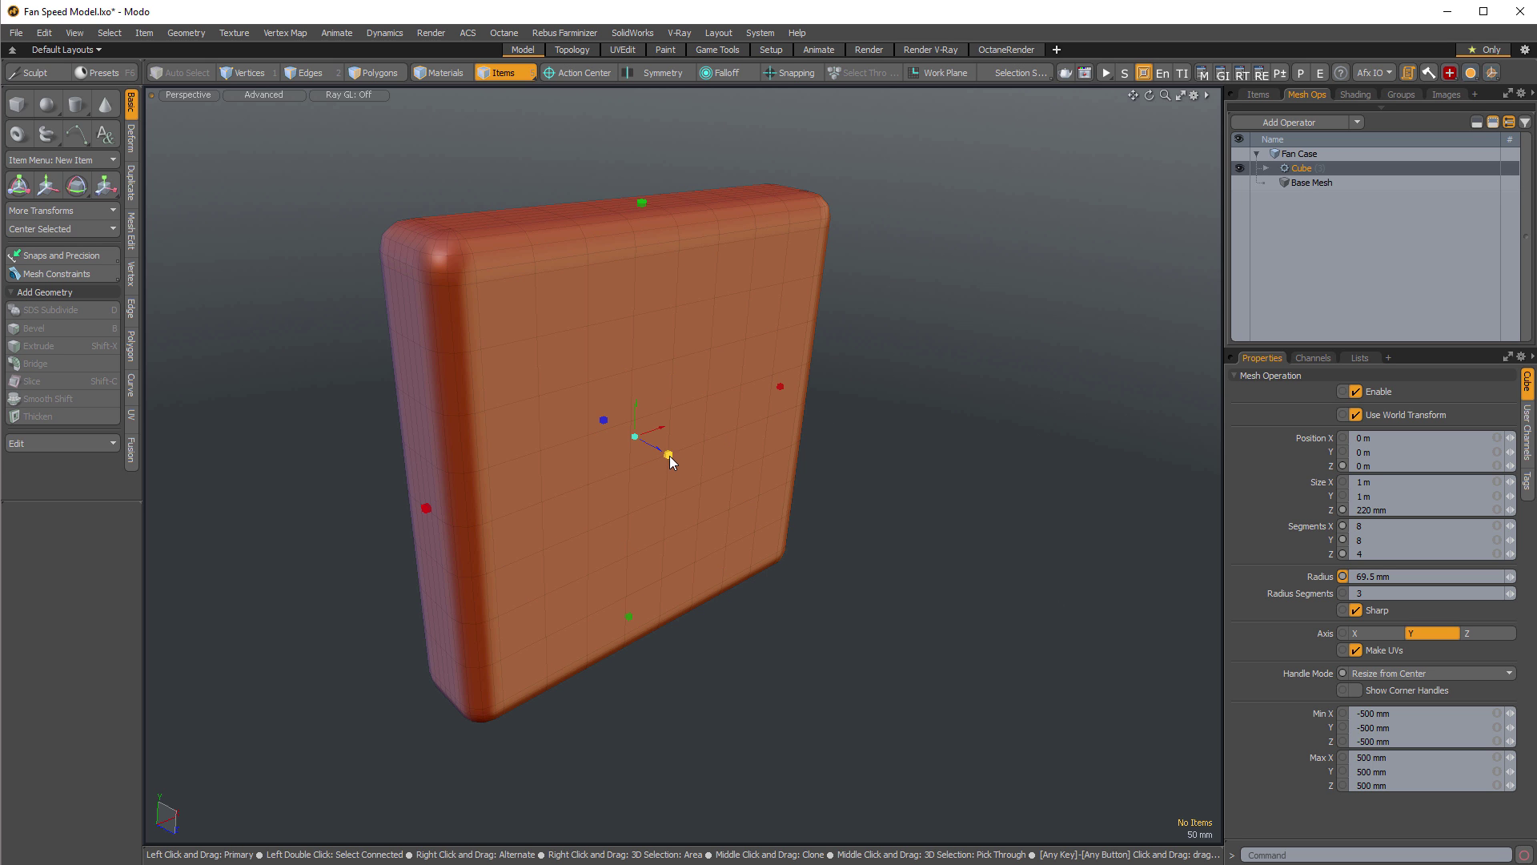
# Thicken the cube to 244 mm in Z and haul its edge radius to 60.5 mm.
pyautogui.moveTo(670, 455)
pyautogui.mouseDown()
pyautogui.moveTo(687, 460)
pyautogui.moveTo(673, 457)
pyautogui.mouseUp()
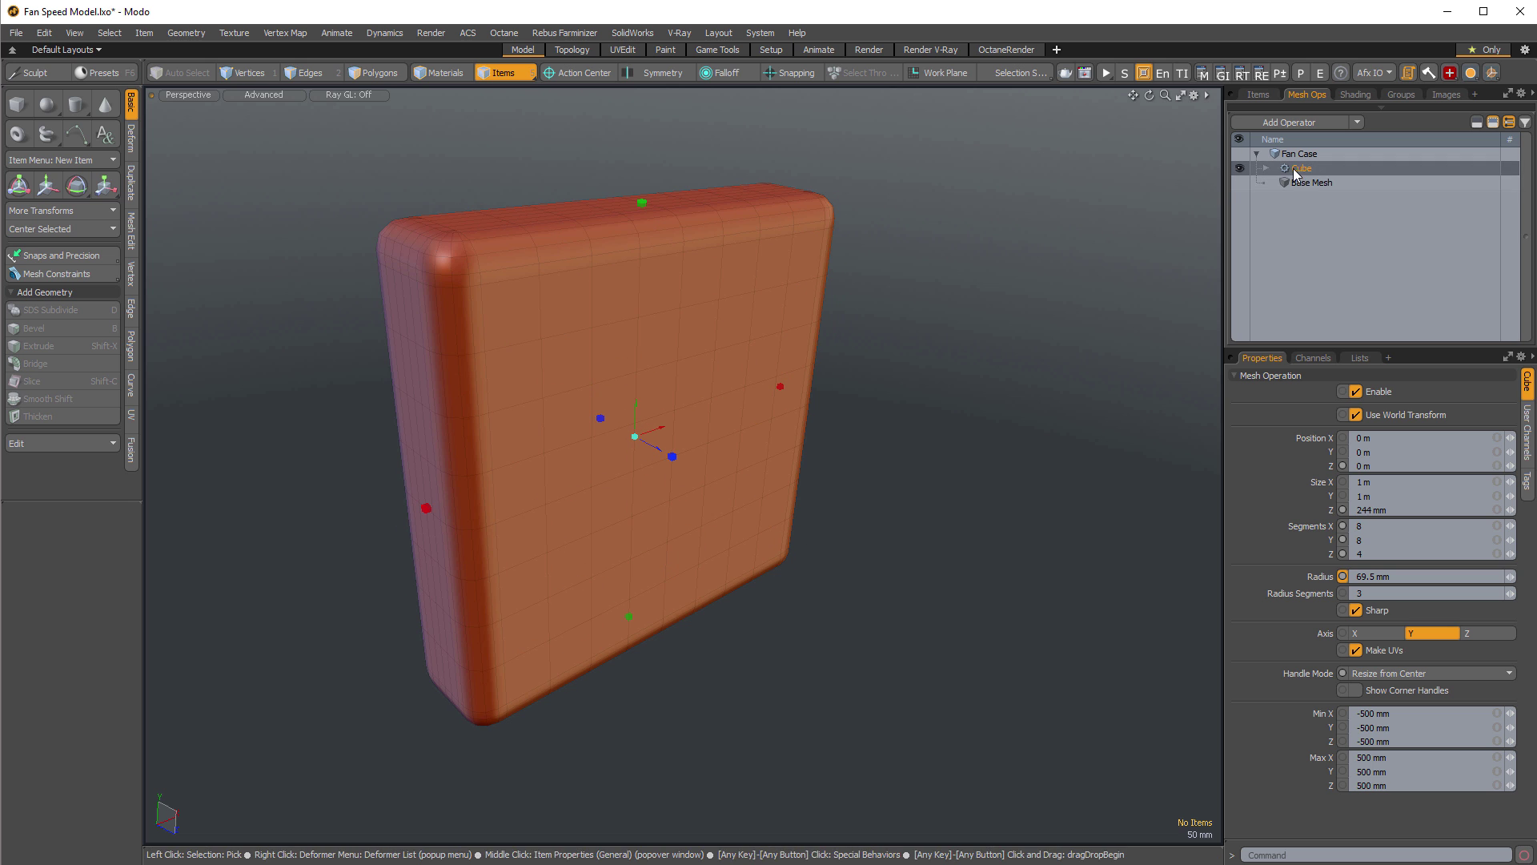
pyautogui.press('c')
pyautogui.moveTo(1012, 430)
pyautogui.mouseDown()
pyautogui.moveTo(1041, 430)
pyautogui.moveTo(989, 430)
pyautogui.mouseUp()
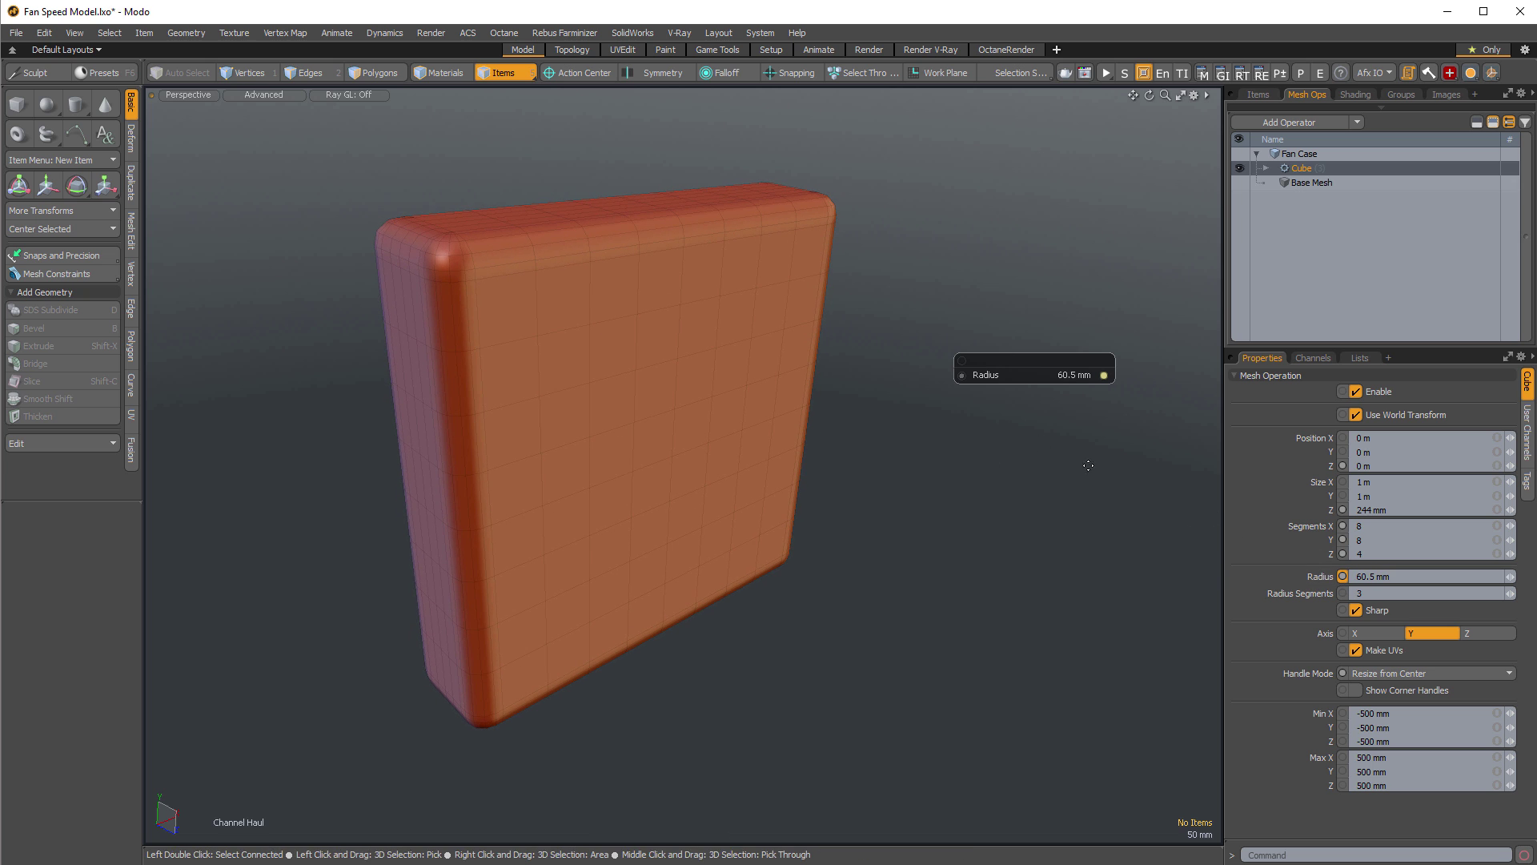
# Deselect the Radius channel and thin the Fan Case cube to 168 mm in Z using its viewport size handles.
pyautogui.keyDown('ctrl'); pyautogui.click(1314, 575); pyautogui.keyUp('ctrl')
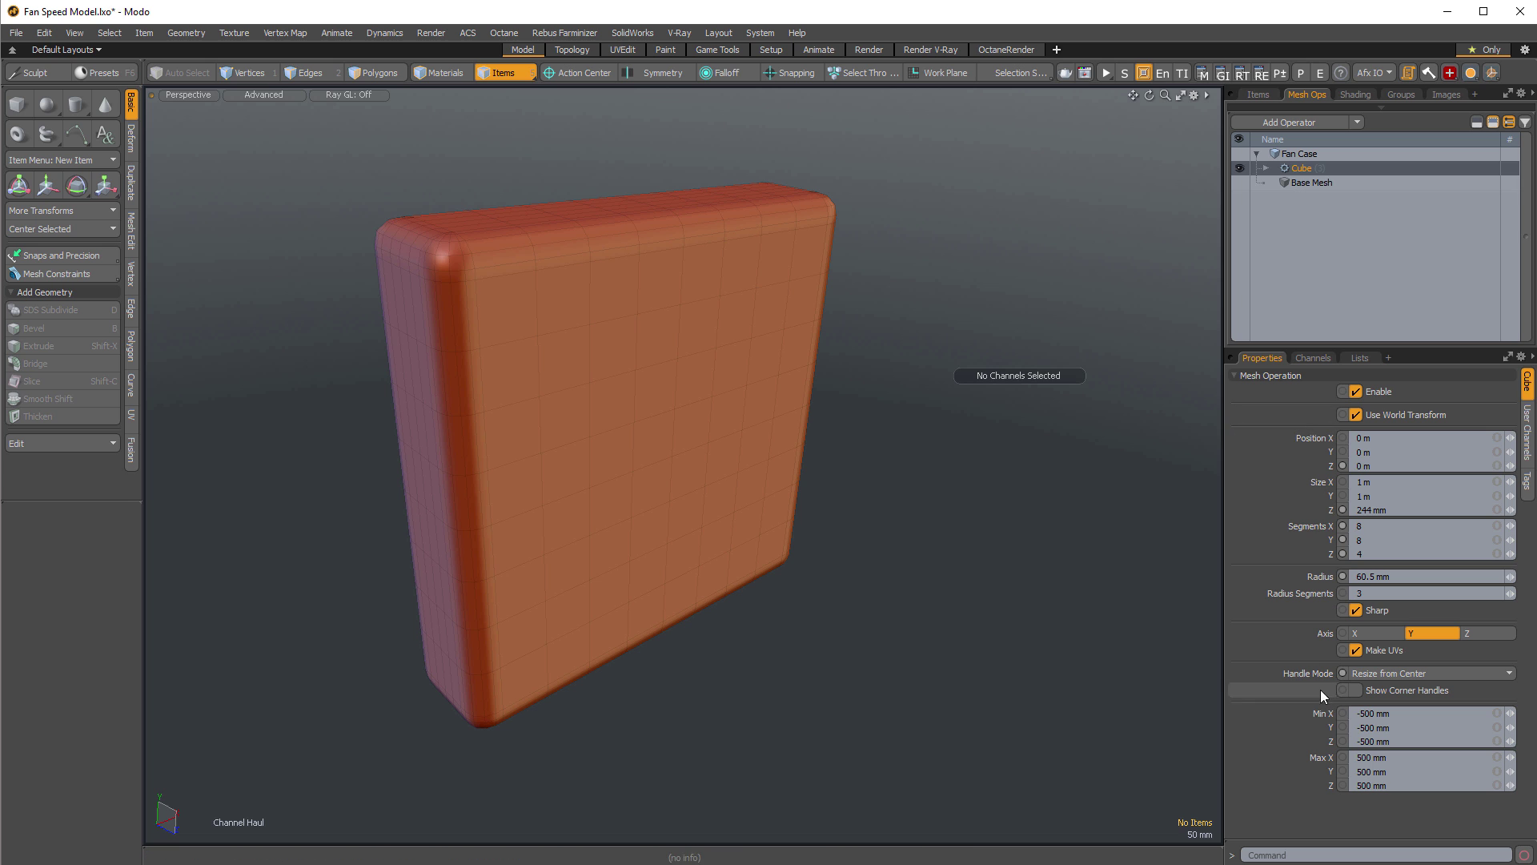
pyautogui.keyDown('alt'); pyautogui.moveTo(1028, 581); pyautogui.dragTo(971, 584); pyautogui.keyUp('alt')
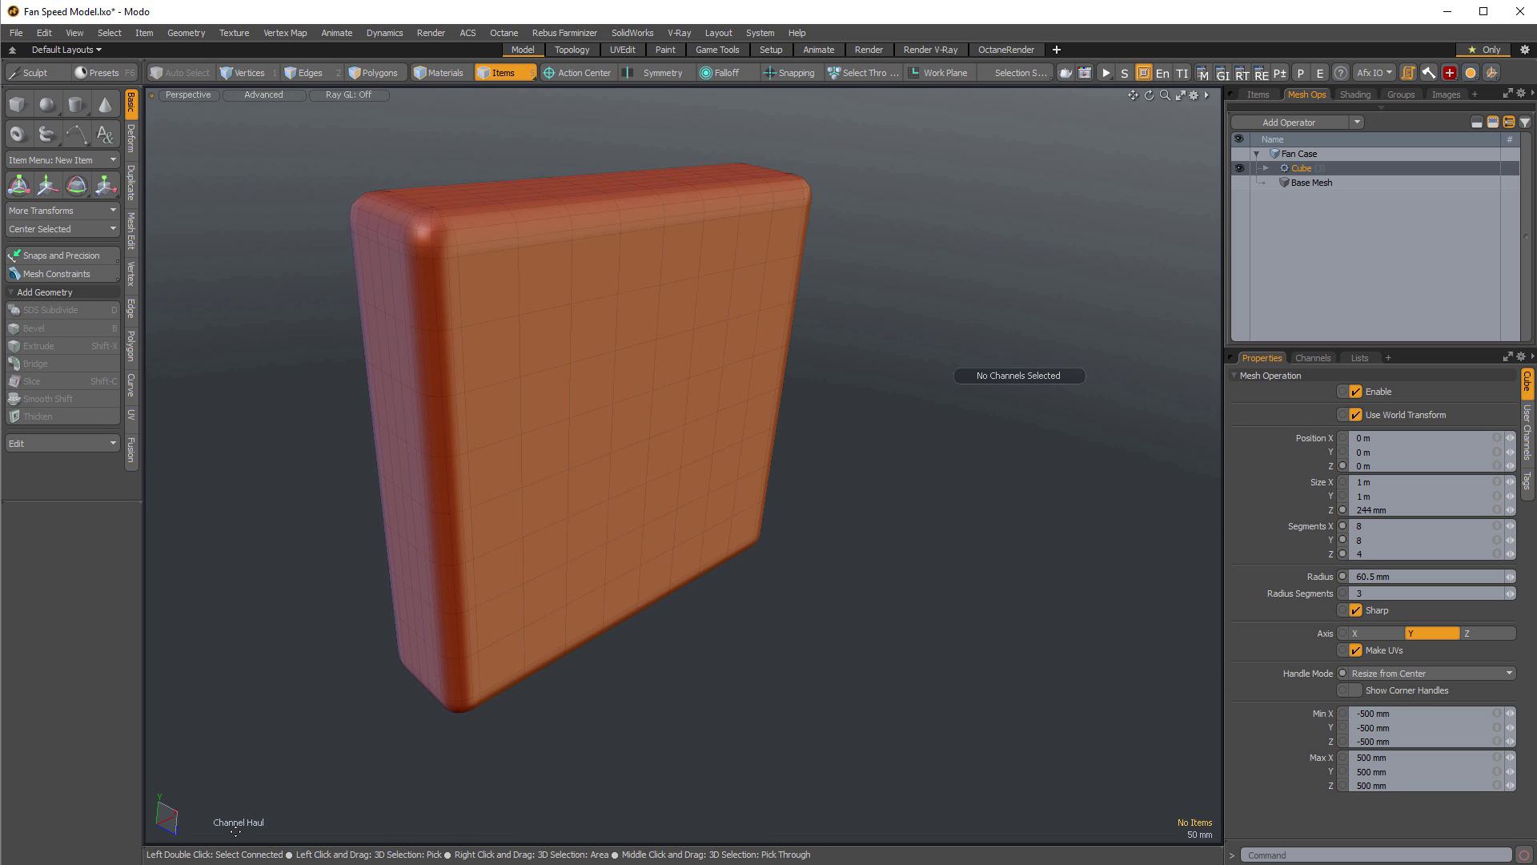
pyautogui.keyDown('alt'); pyautogui.moveTo(1013, 400); pyautogui.dragTo(940, 470); pyautogui.keyUp('alt')
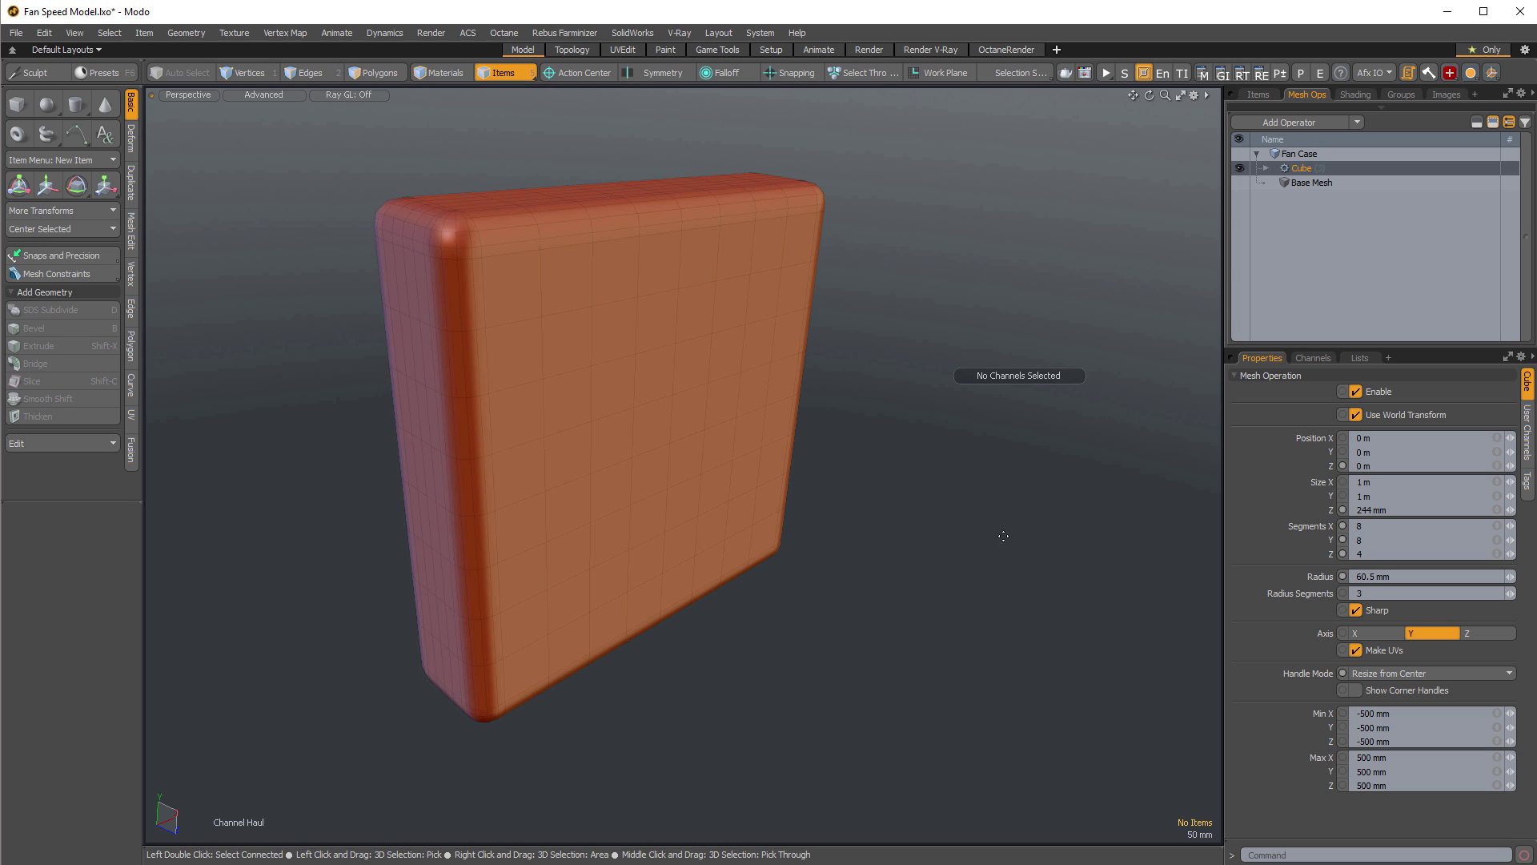
pyautogui.press('t')
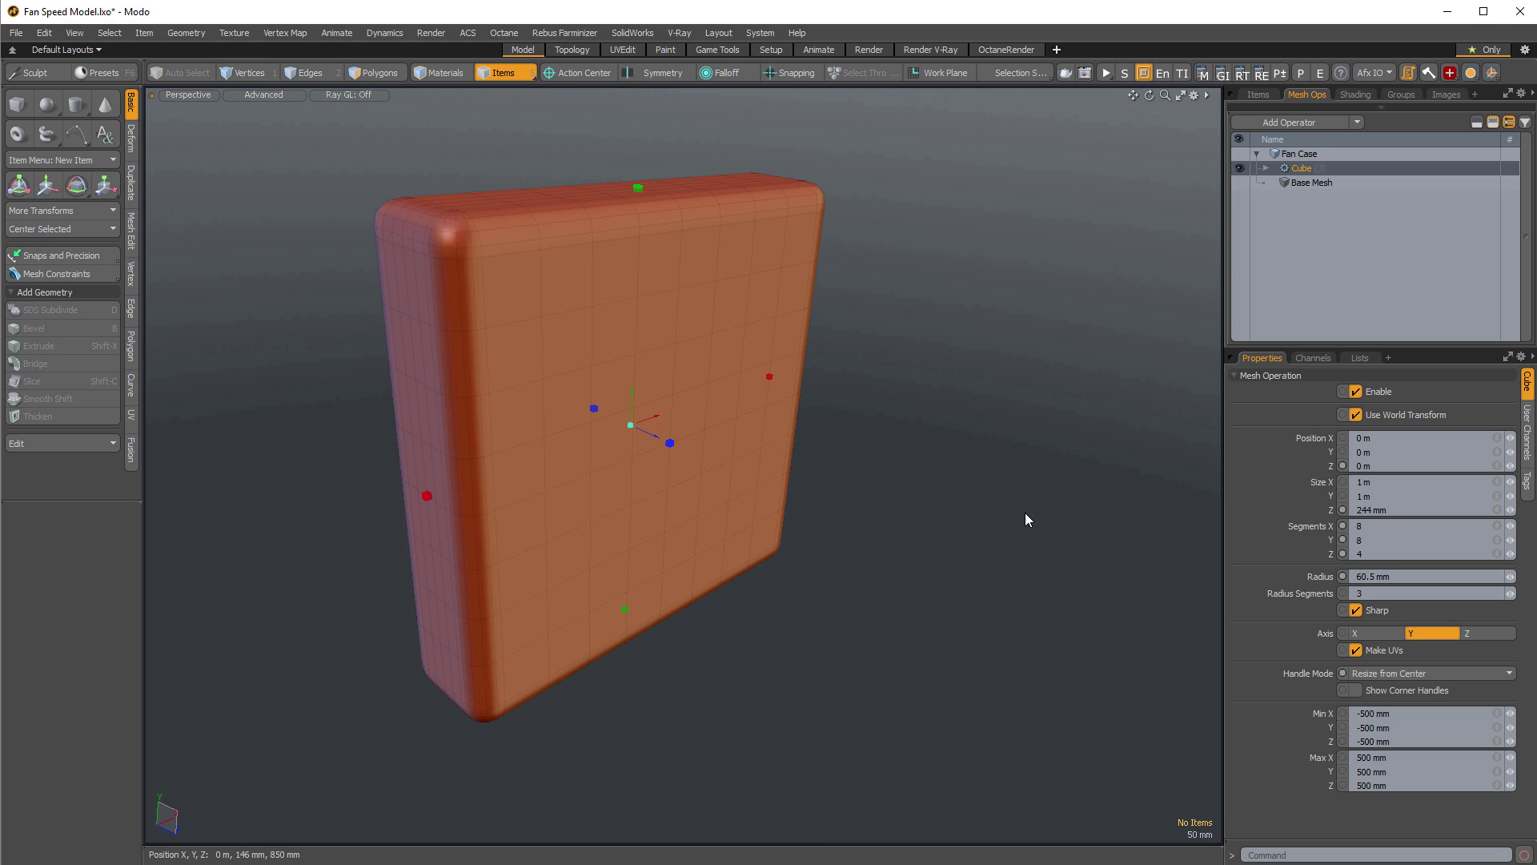
pyautogui.keyDown('alt'); pyautogui.keyDown('shift'); pyautogui.moveTo(876, 528); pyautogui.dragTo(944, 497); pyautogui.keyUp('shift'); pyautogui.keyUp('alt')
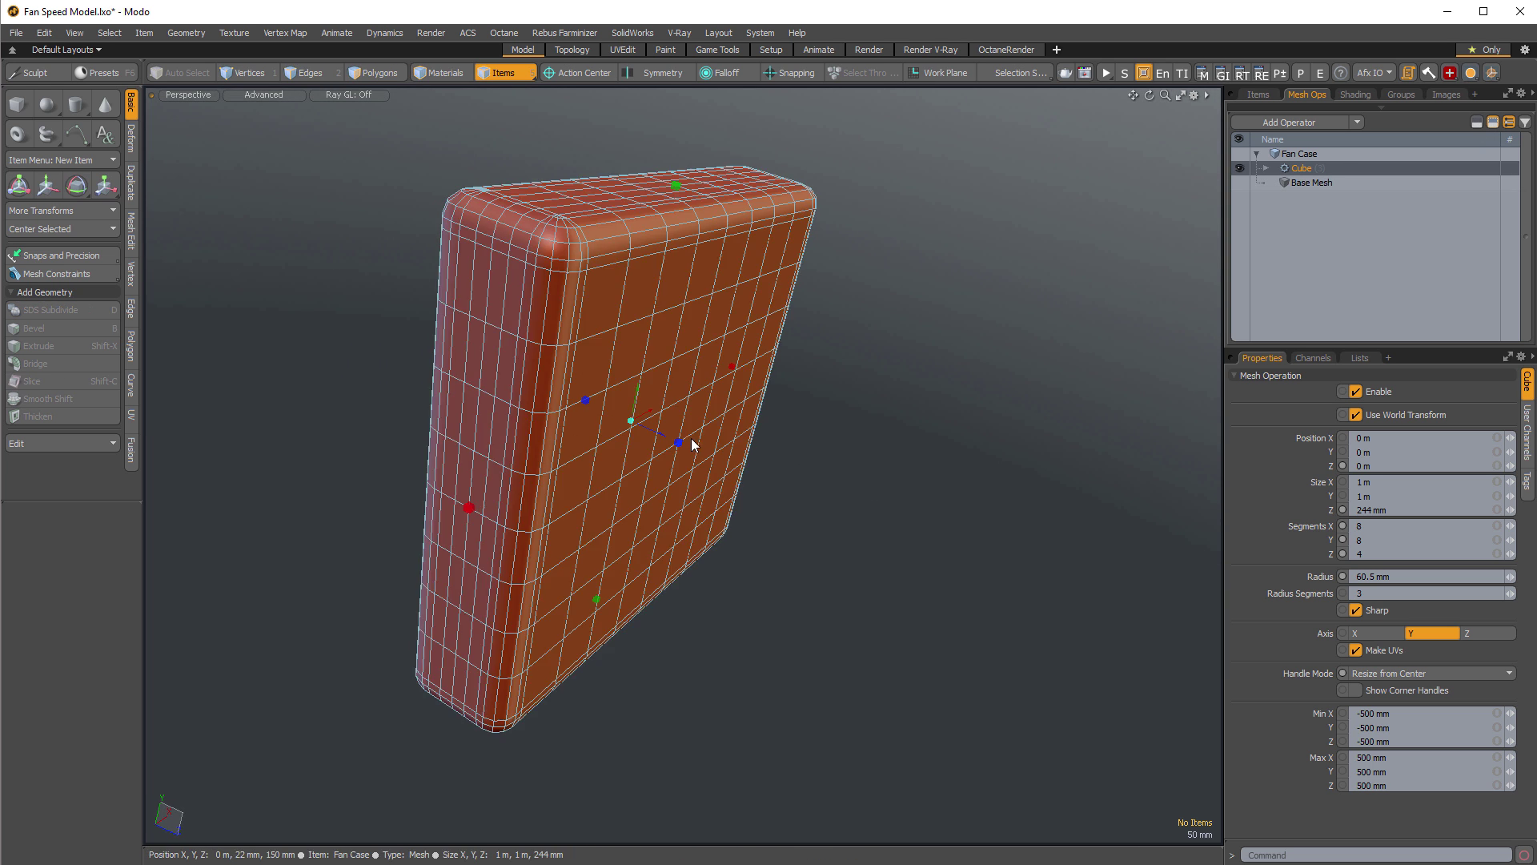
pyautogui.moveTo(684, 440); pyautogui.dragTo(663, 434)
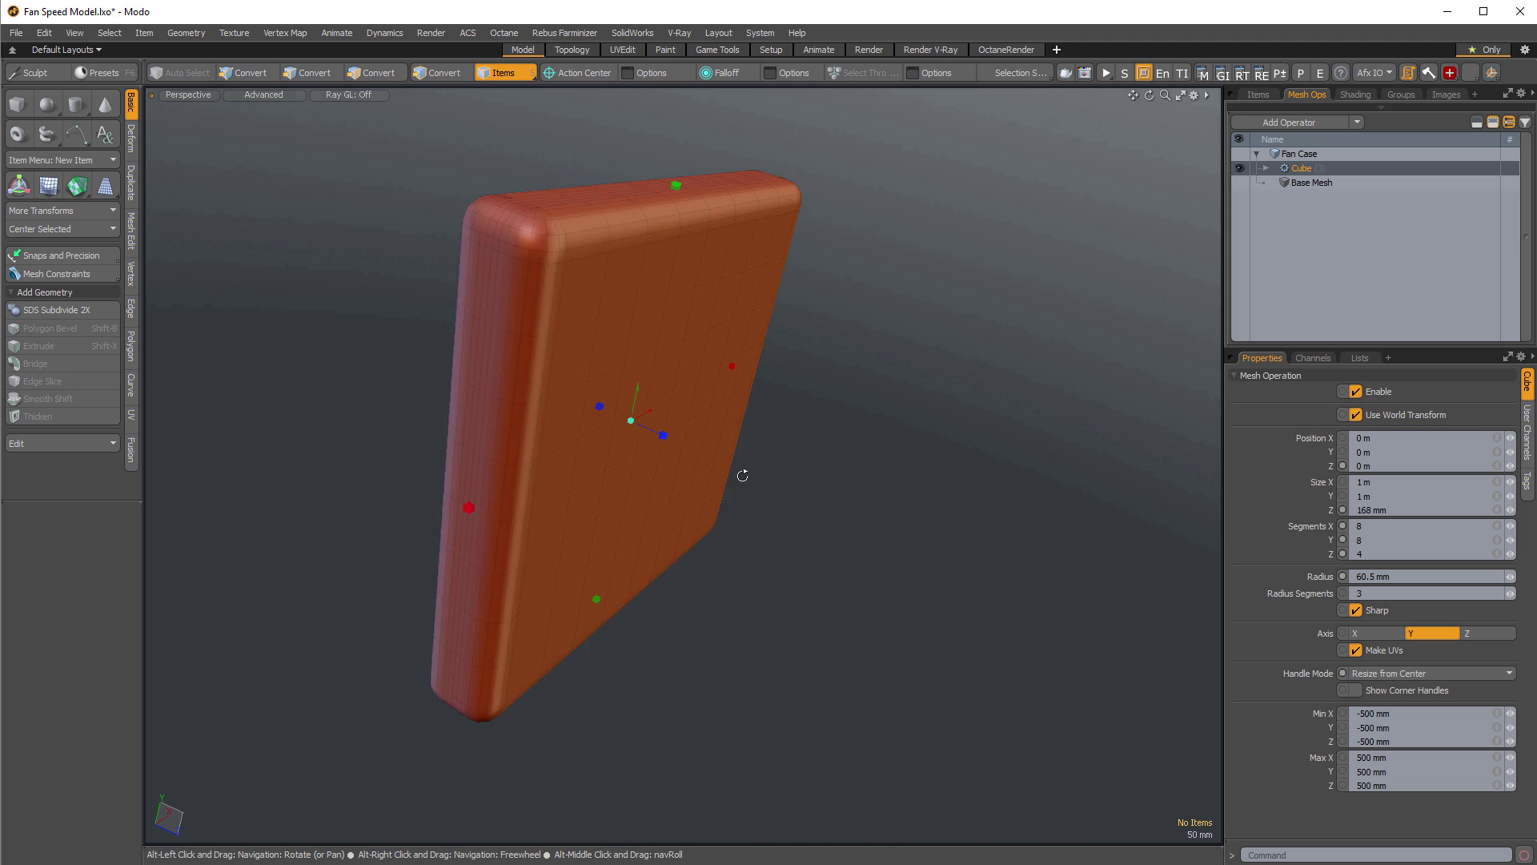
pyautogui.keyDown('alt'); pyautogui.moveTo(743, 476); pyautogui.dragTo(920, 724); pyautogui.keyUp('alt')
pyautogui.keyDown('alt'); pyautogui.moveTo(870, 543); pyautogui.dragTo(899, 265); pyautogui.keyUp('alt')
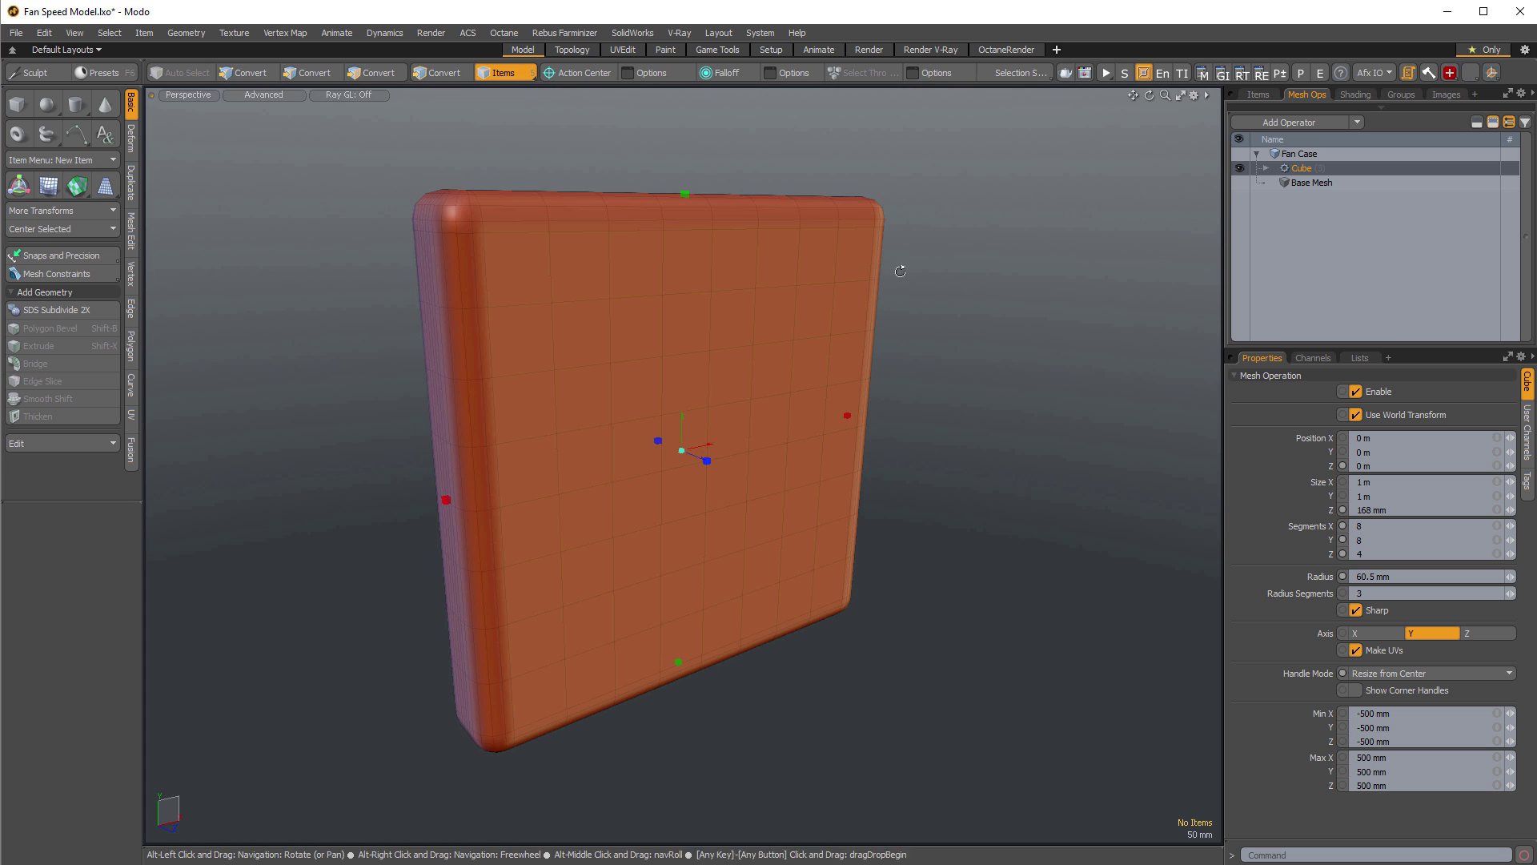
# Add a new mesh item to the scene and name it Fan edge ring cuts.
pyautogui.click(1275, 143)
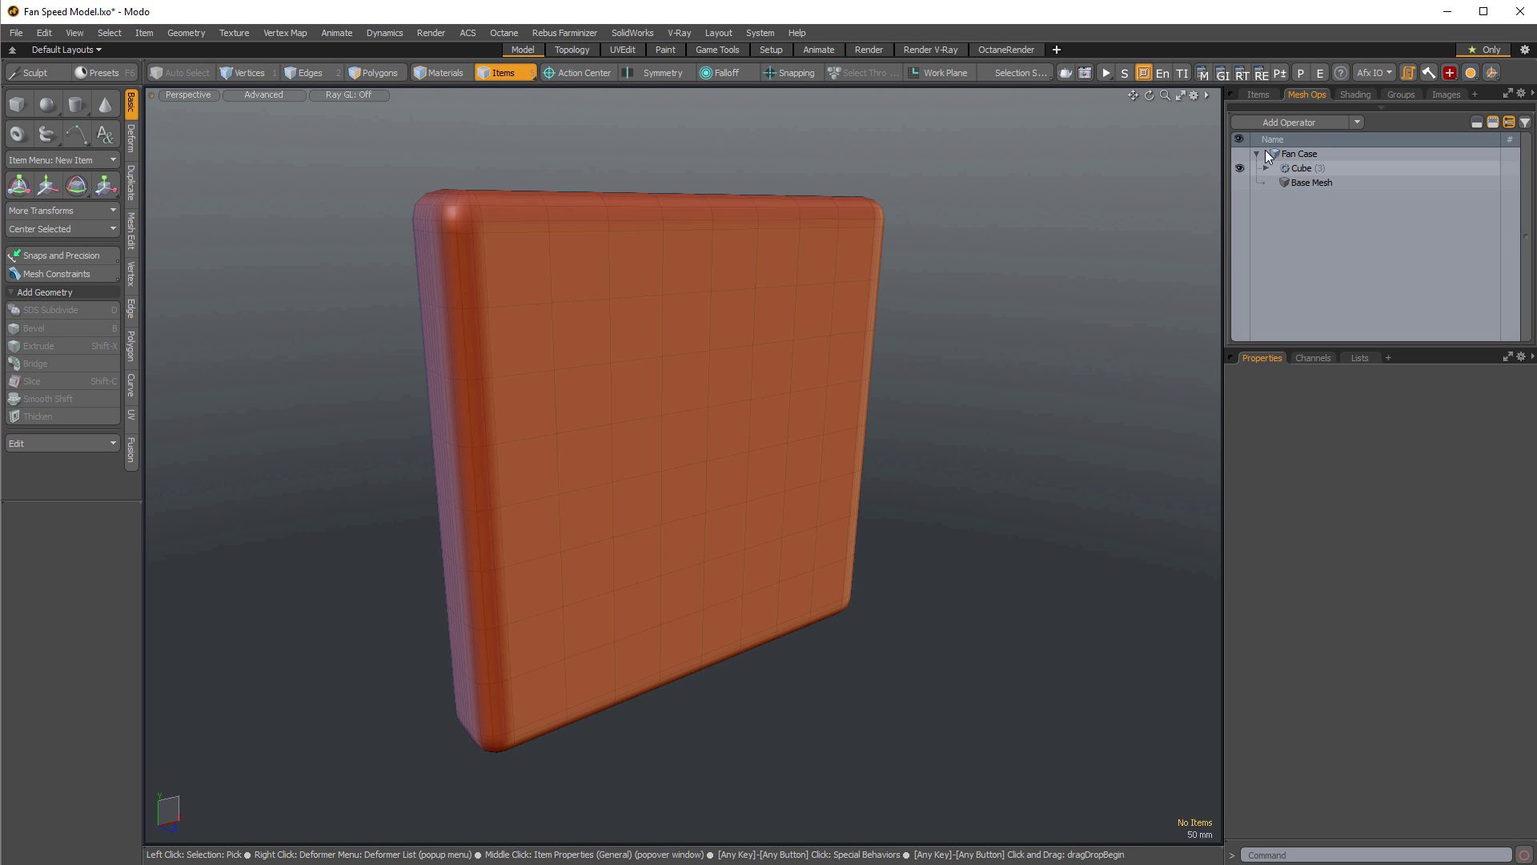
pyautogui.click(1259, 94)
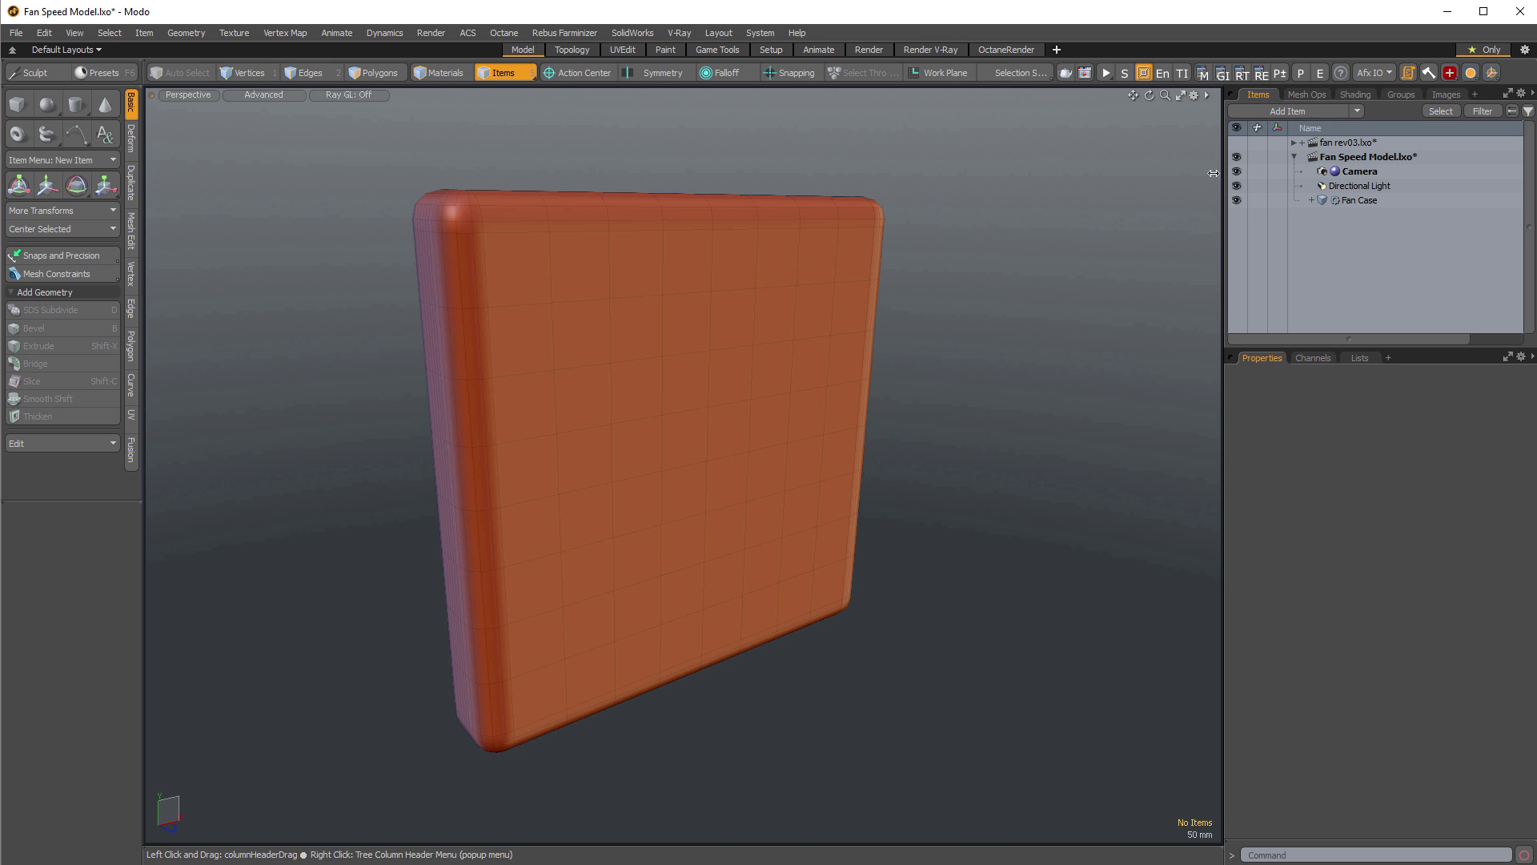
pyautogui.press('n')
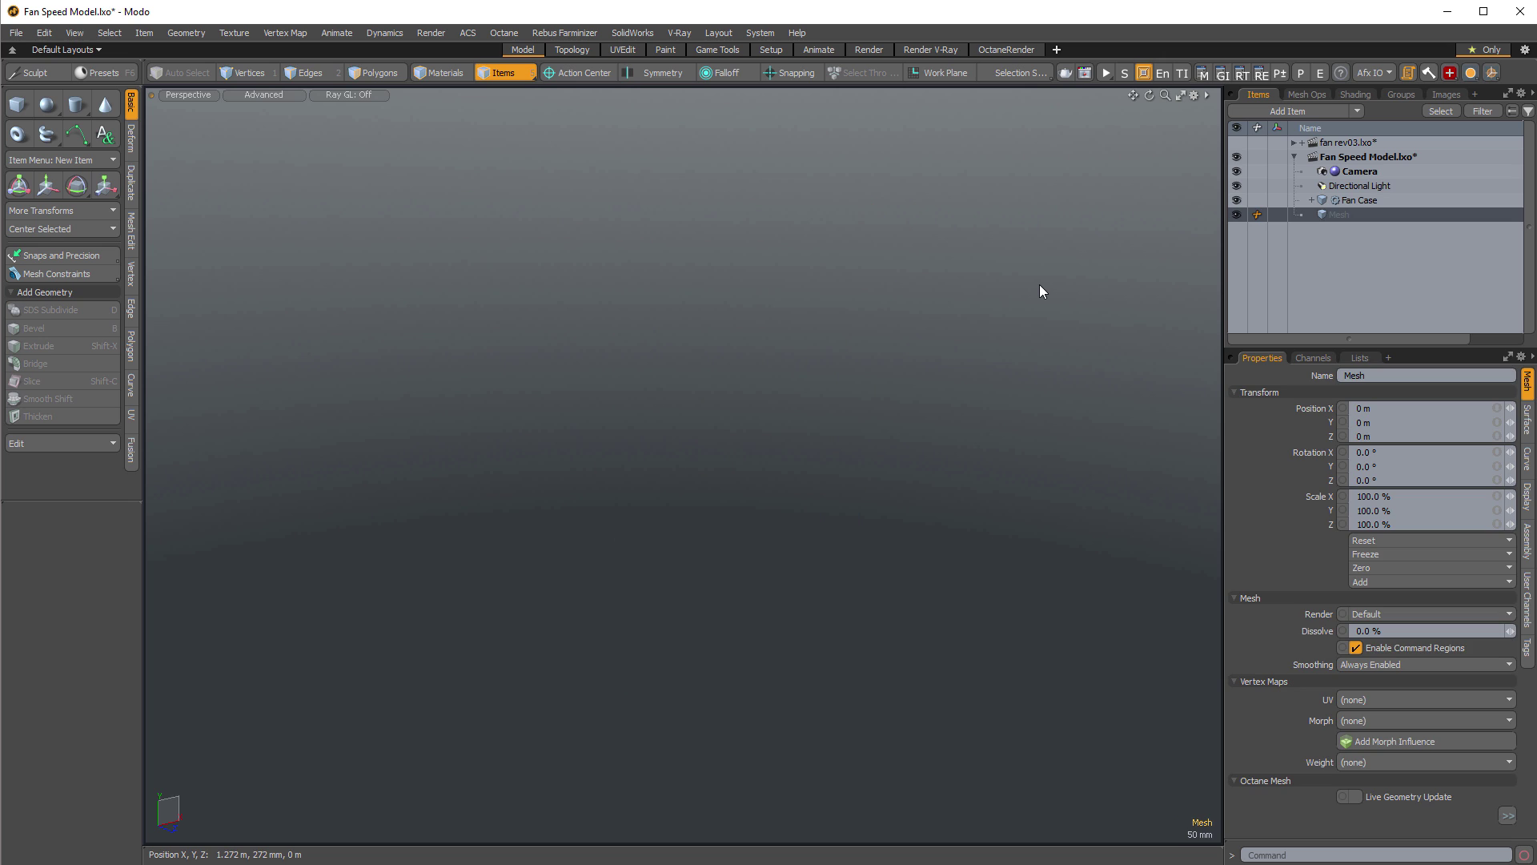
pyautogui.press('F2')
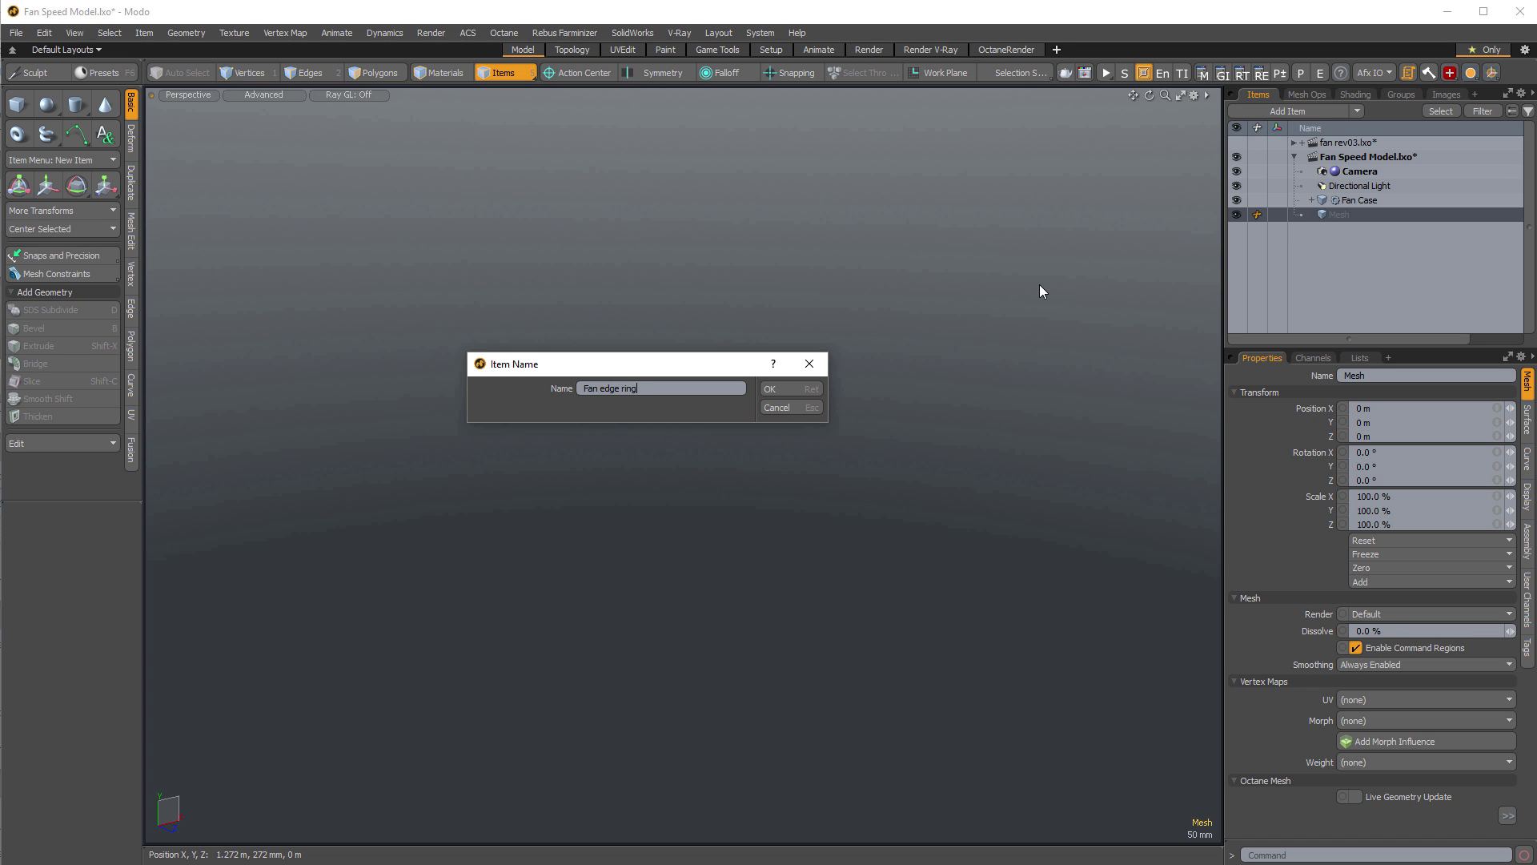
pyautogui.write('Fan edge ring cuts')
pyautogui.press('Return')
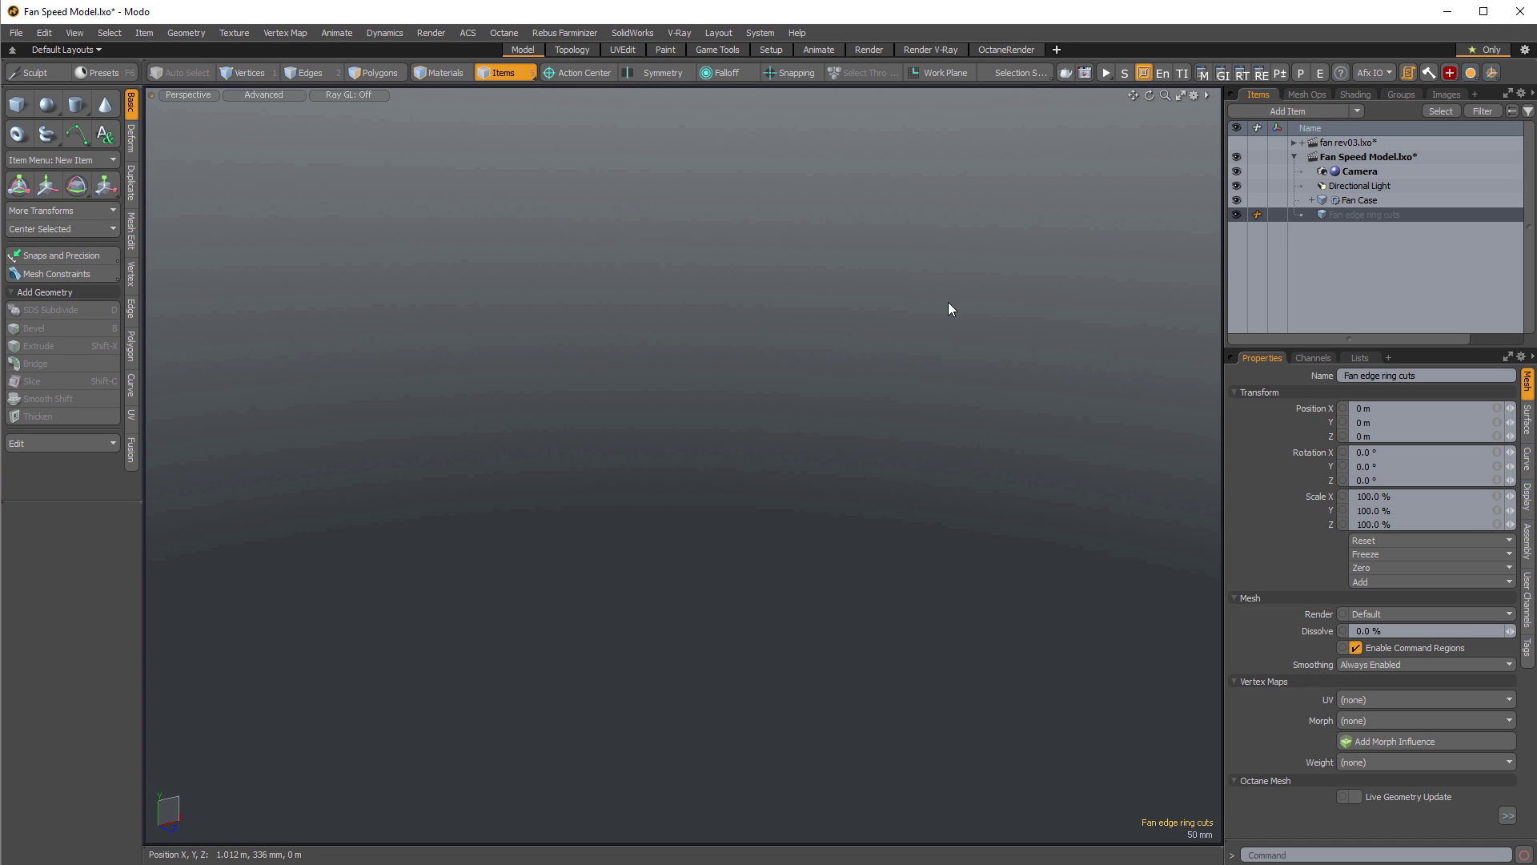
# Make inactive meshes display the same as active ones, and reselect the Fan edge ring cuts mesh.
pyautogui.click(1354, 200)
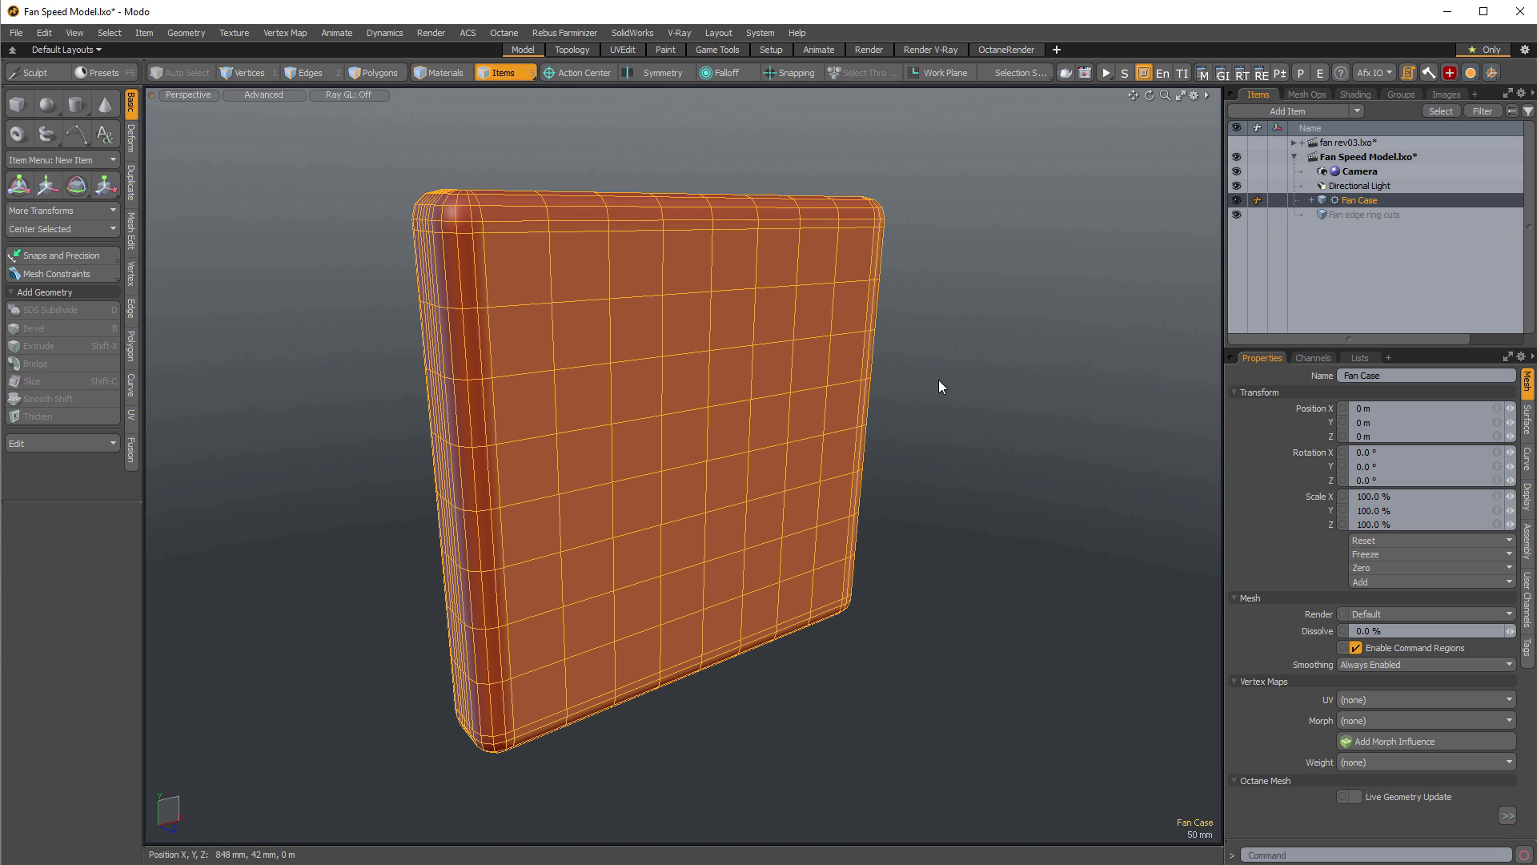
pyautogui.press('o')
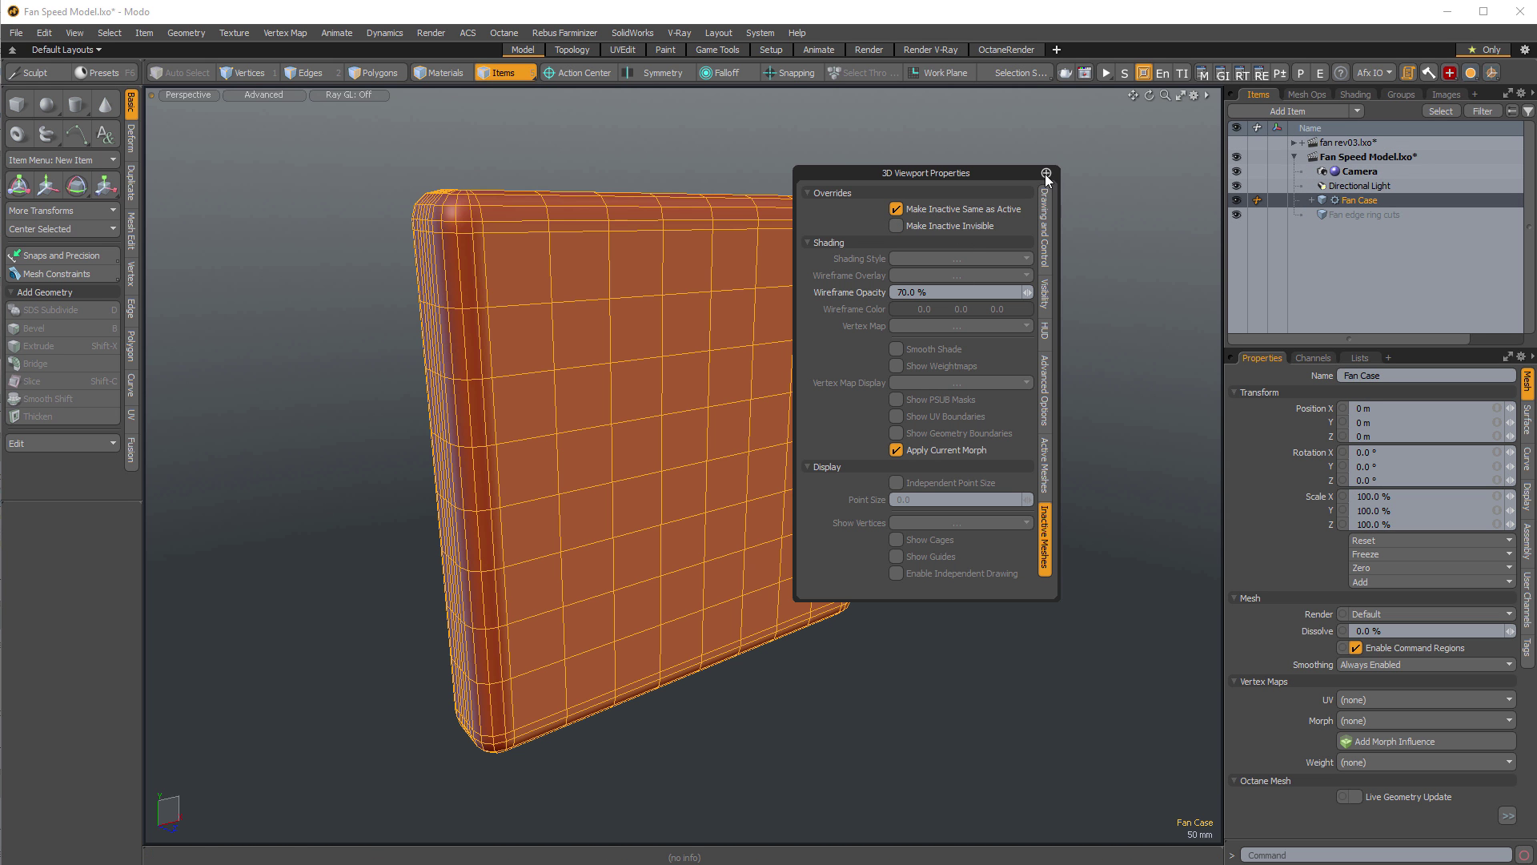
pyautogui.click(1364, 215)
pyautogui.keyDown('alt'); pyautogui.moveTo(961, 521); pyautogui.dragTo(535, 211); pyautogui.keyUp('alt')
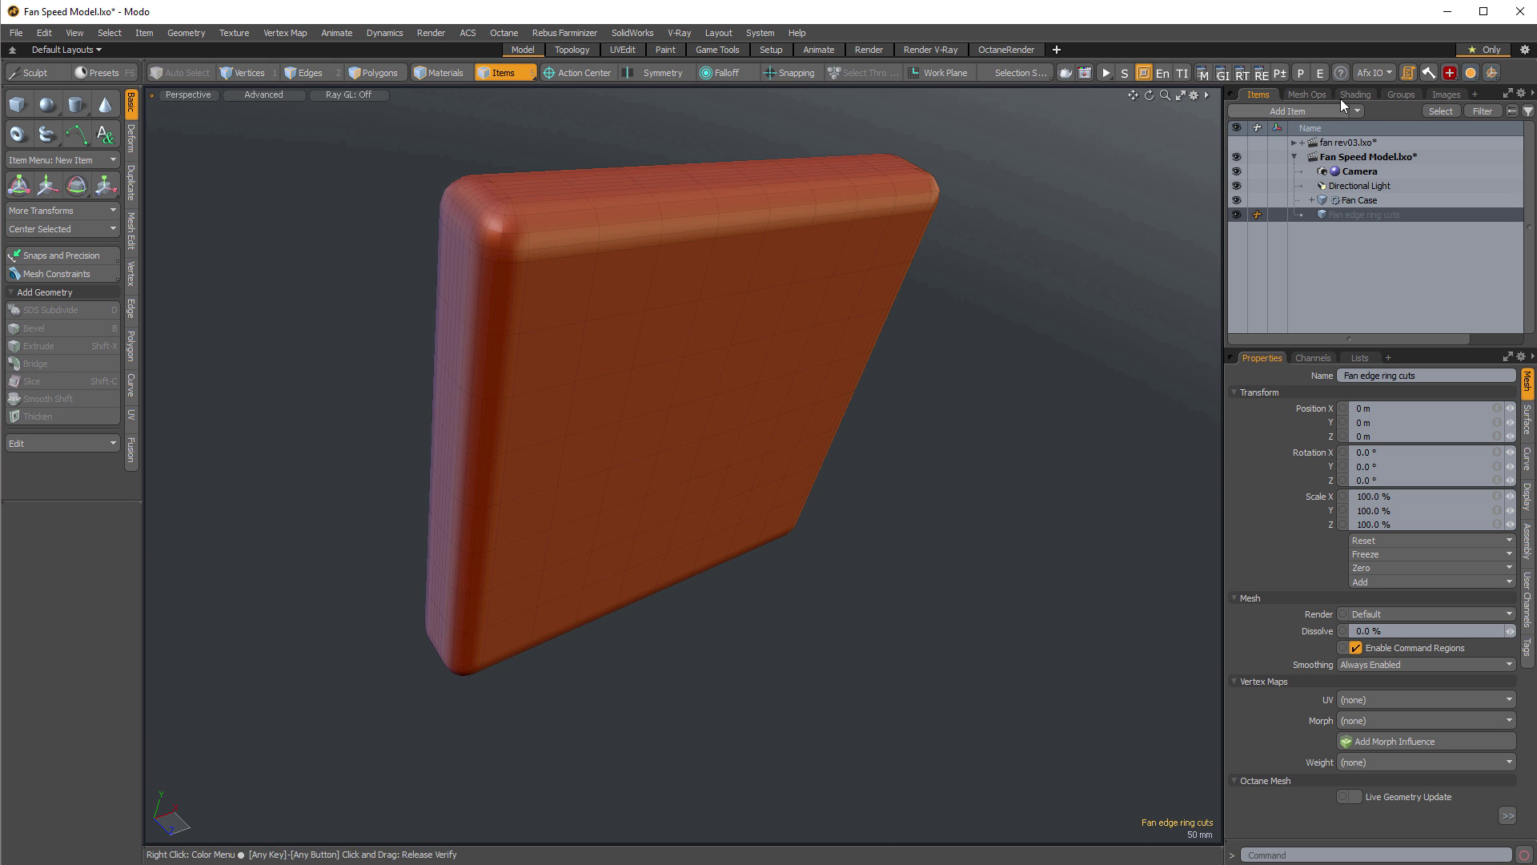
# Add a Cylinder mesh operation to Fan edge ring cuts and align it to the Z axis.
pyautogui.click(1306, 94)
pyautogui.keyDown('alt'); pyautogui.moveTo(913, 272); pyautogui.dragTo(950, 329); pyautogui.keyUp('alt')
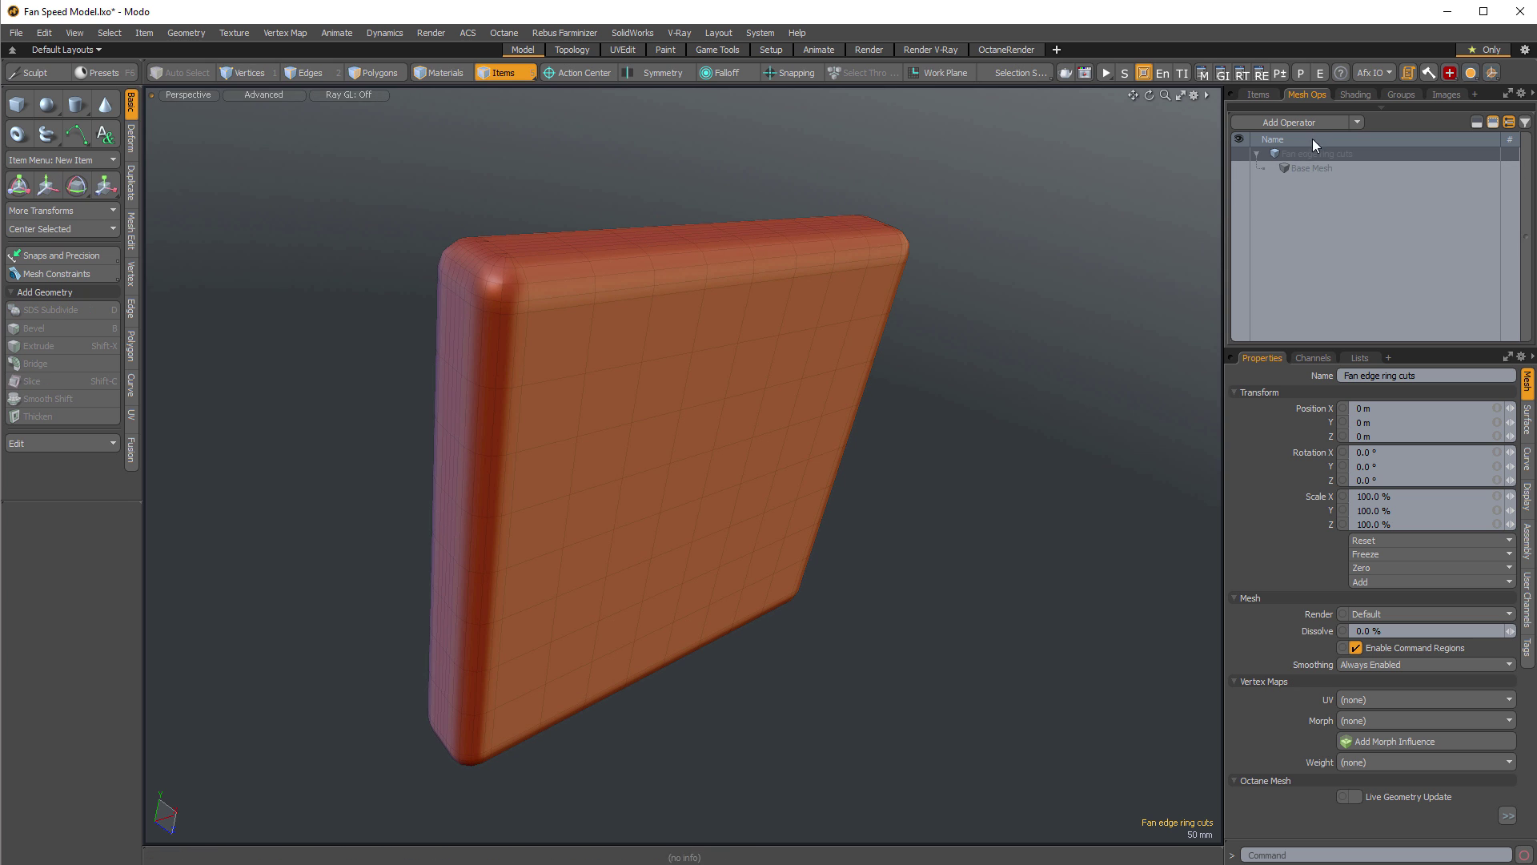
pyautogui.click(1296, 122)
pyautogui.write('cyl')
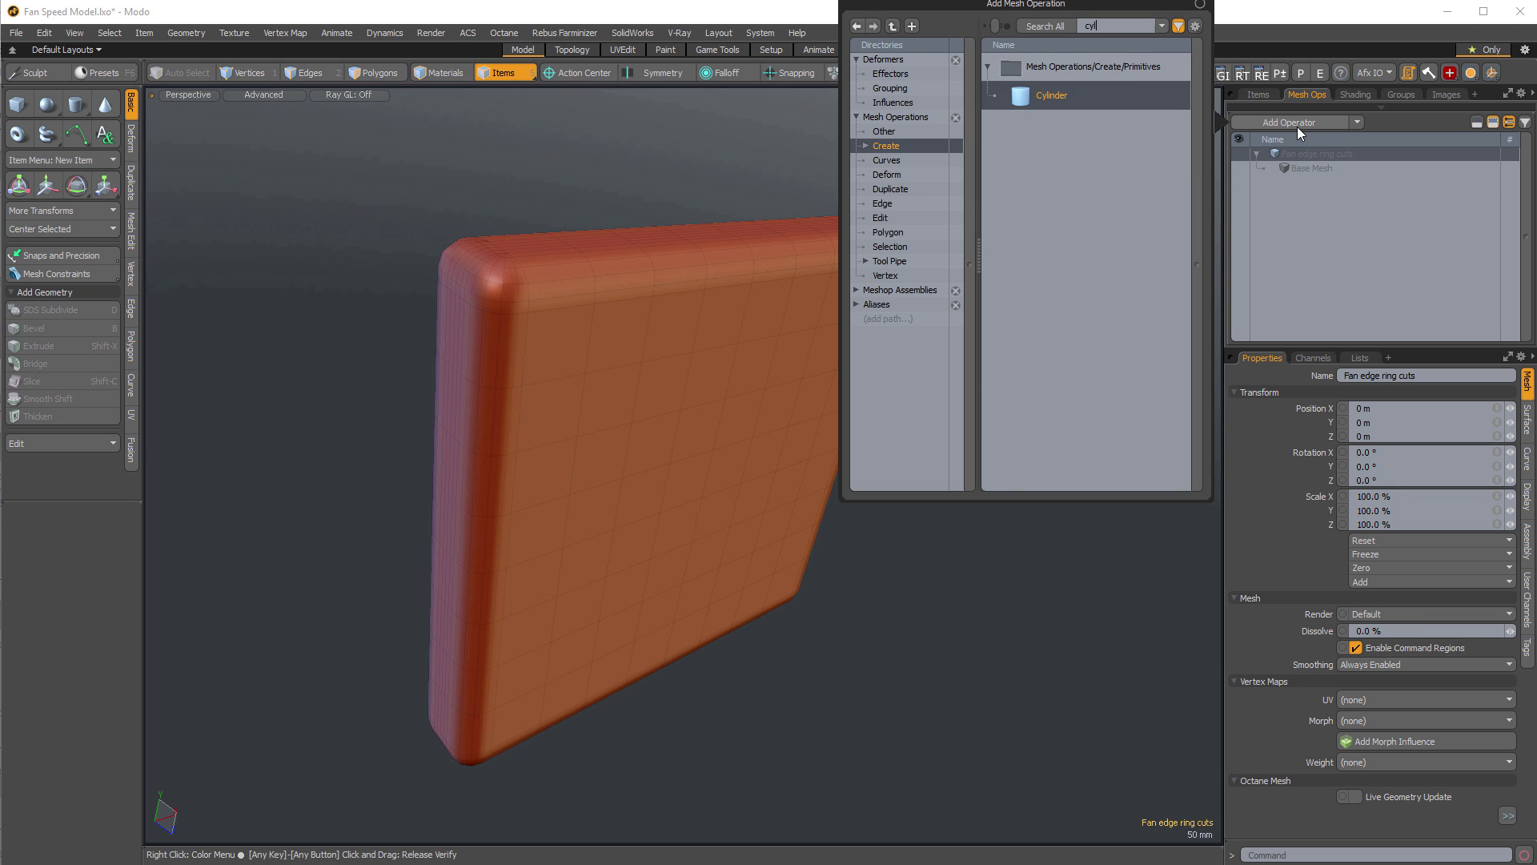
pyautogui.press('Return')
pyautogui.click(1487, 644)
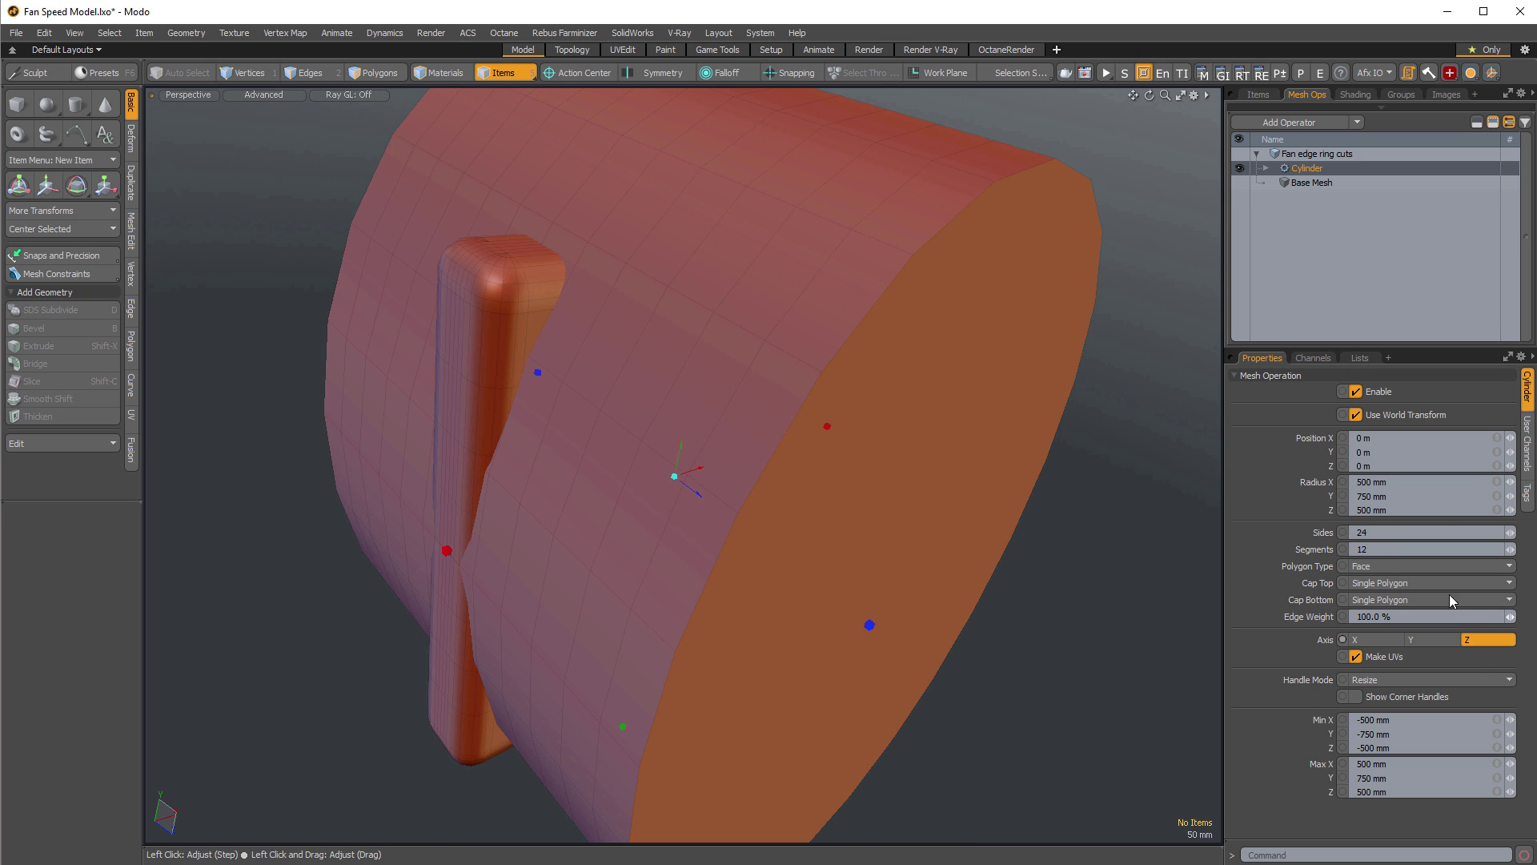
# Set the cylinder to Catmull Clark polygons with no top or bottom cap, 16 sides and 8 segments.
pyautogui.click(1368, 565)
pyautogui.click(1372, 593)
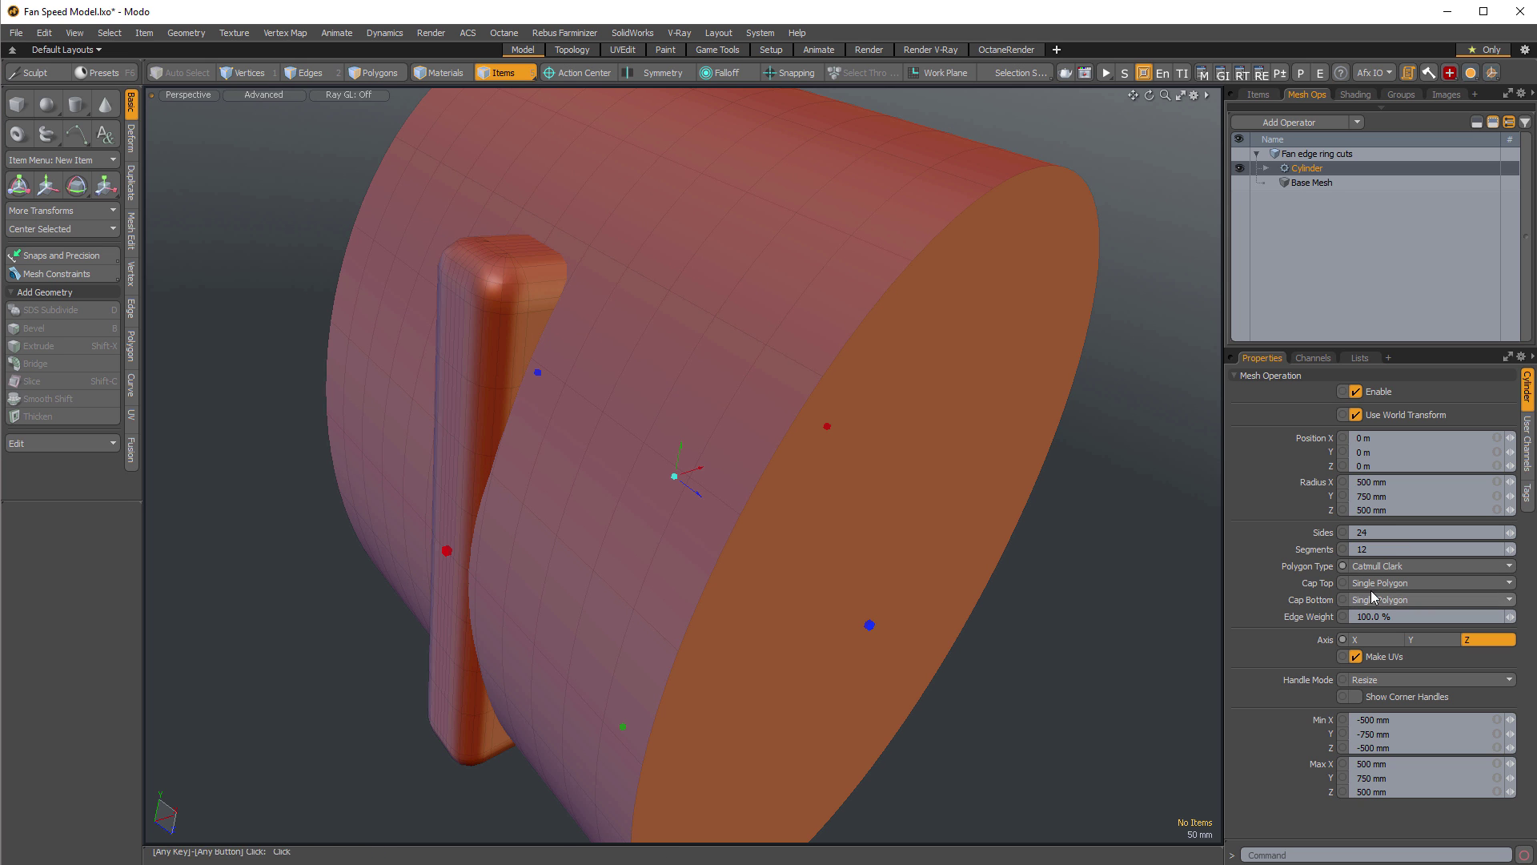
pyautogui.keyDown('alt'); pyautogui.moveTo(1057, 555); pyautogui.dragTo(971, 521); pyautogui.keyUp('alt')
pyautogui.click(1377, 584)
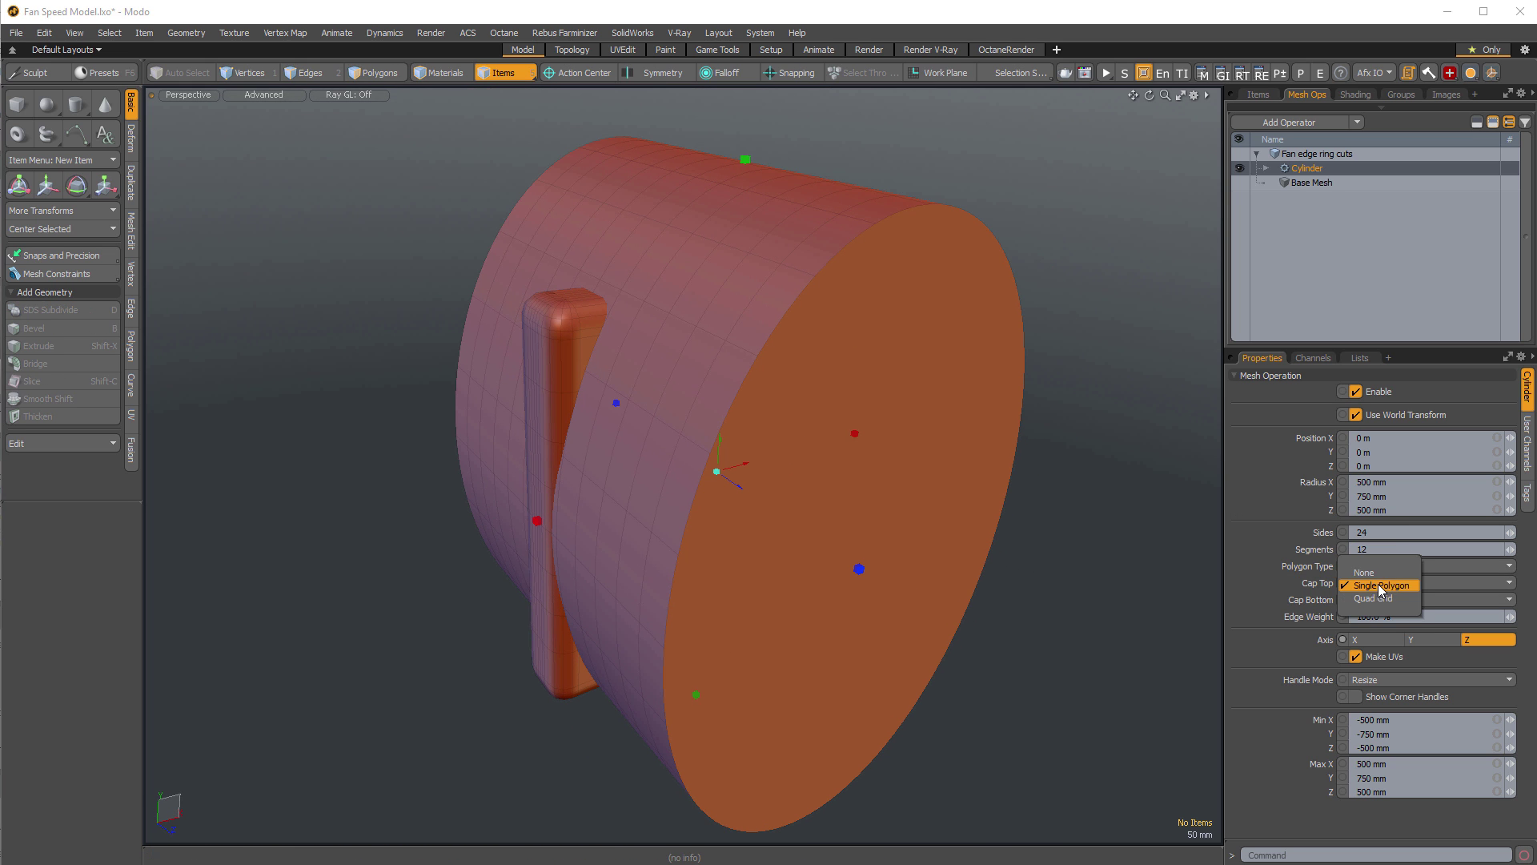
pyautogui.click(1378, 572)
pyautogui.click(1377, 600)
pyautogui.click(1377, 587)
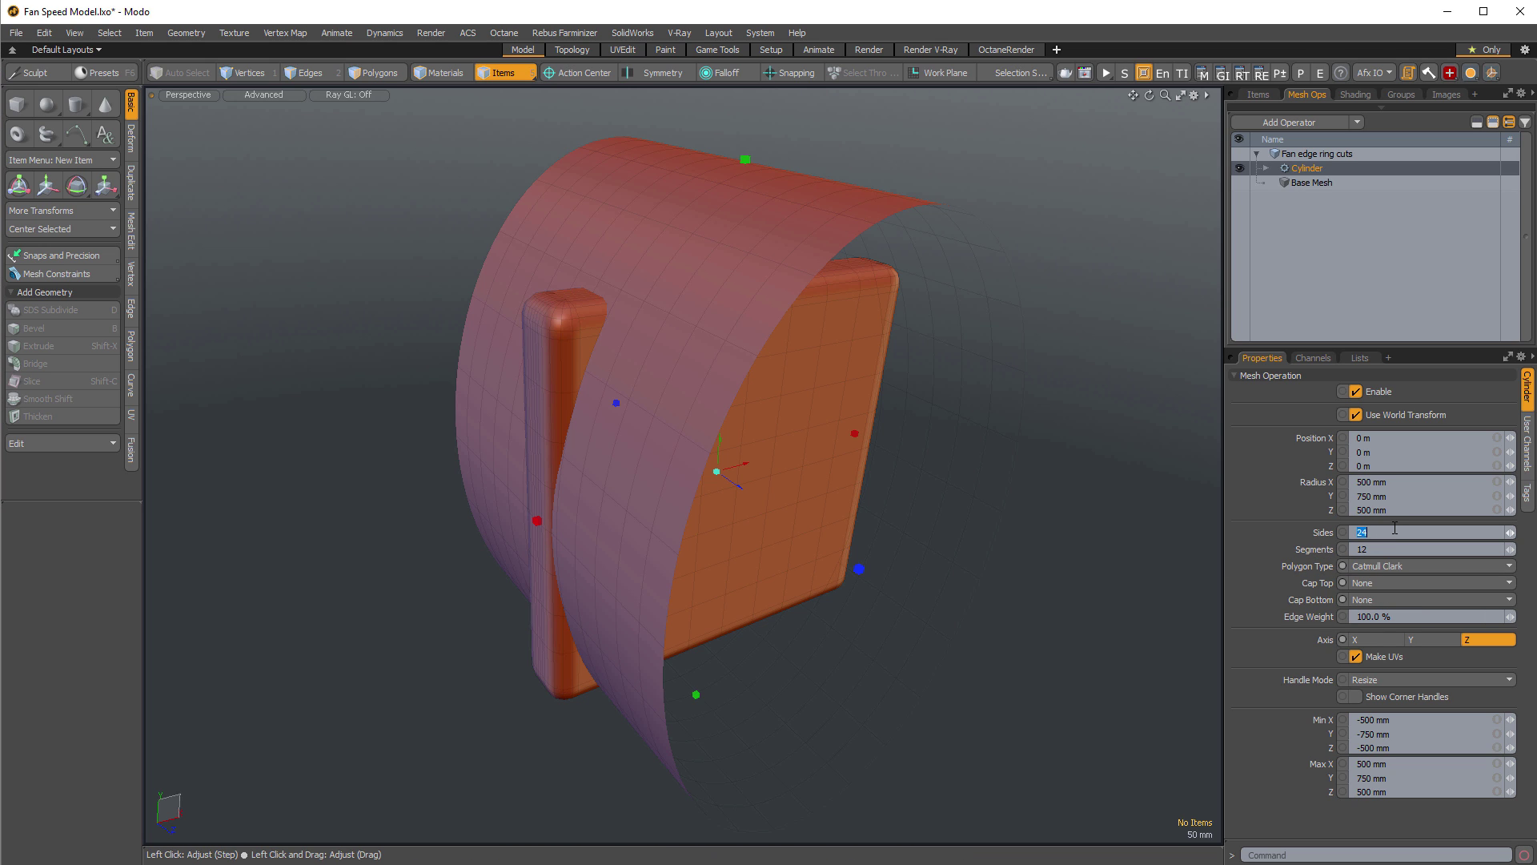
pyautogui.press('Tab')
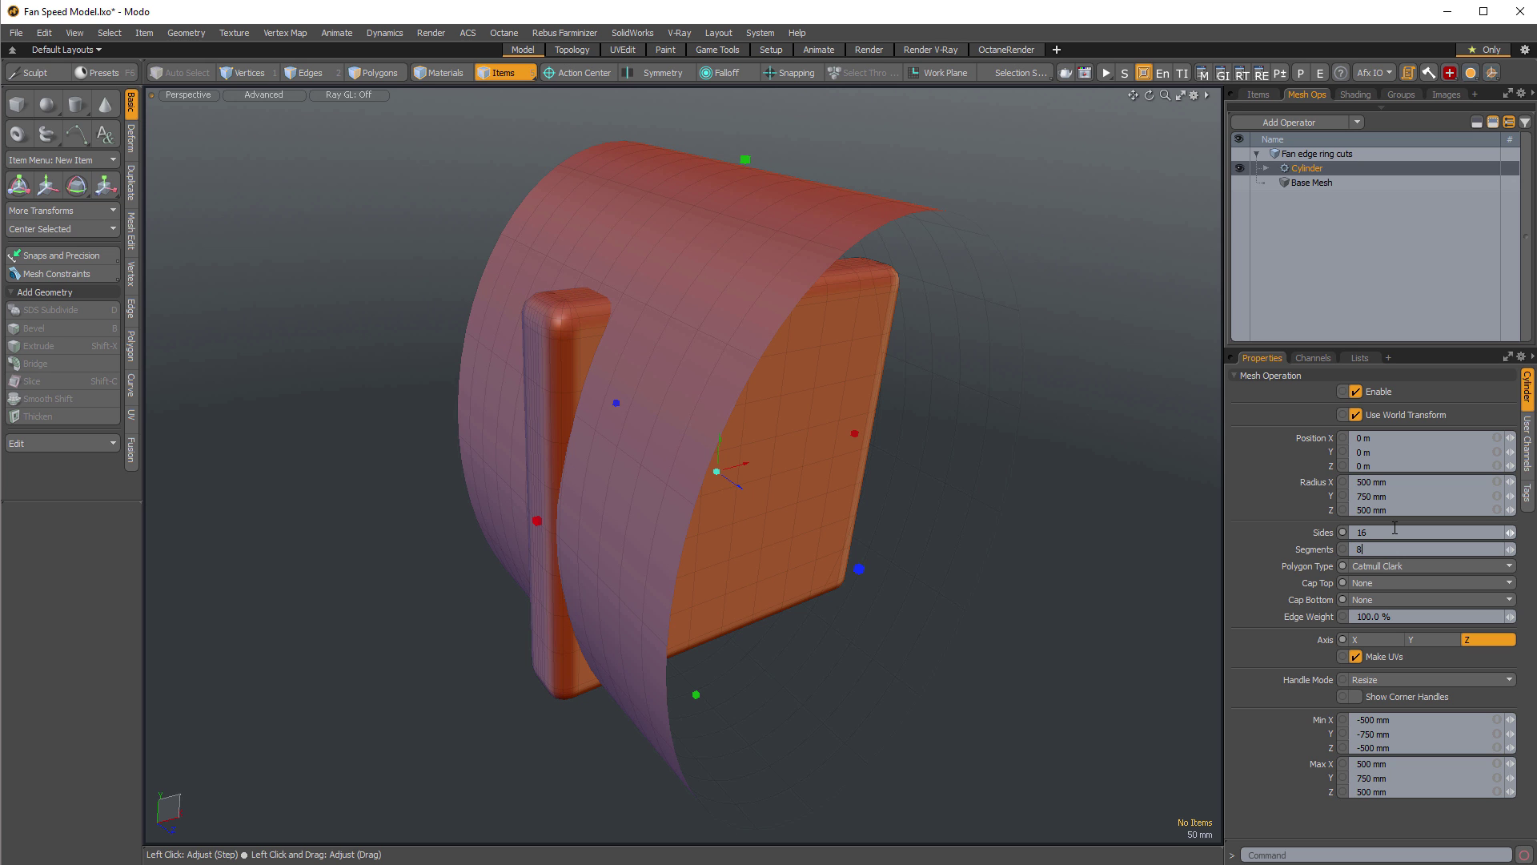
# Set the cylinder's X, Y and Z radii all to 500 mm.
pyautogui.keyDown('alt'); pyautogui.moveTo(1061, 583); pyautogui.dragTo(1049, 552); pyautogui.keyUp('alt')
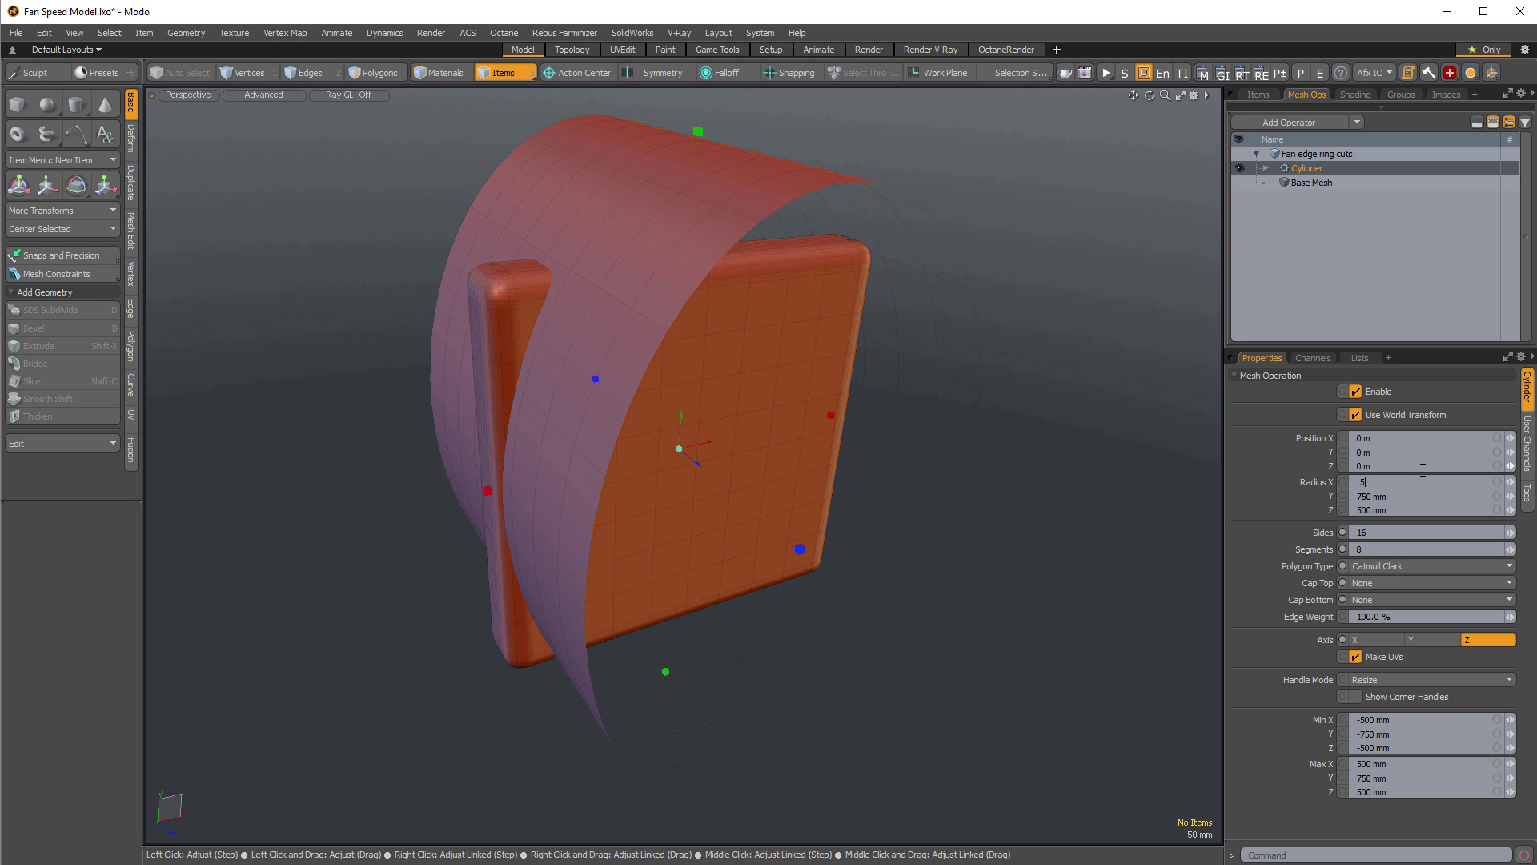
pyautogui.hotkey('ctrl', 'Return')
pyautogui.keyDown('alt'); pyautogui.moveTo(695, 573); pyautogui.dragTo(583, 613); pyautogui.keyUp('alt')
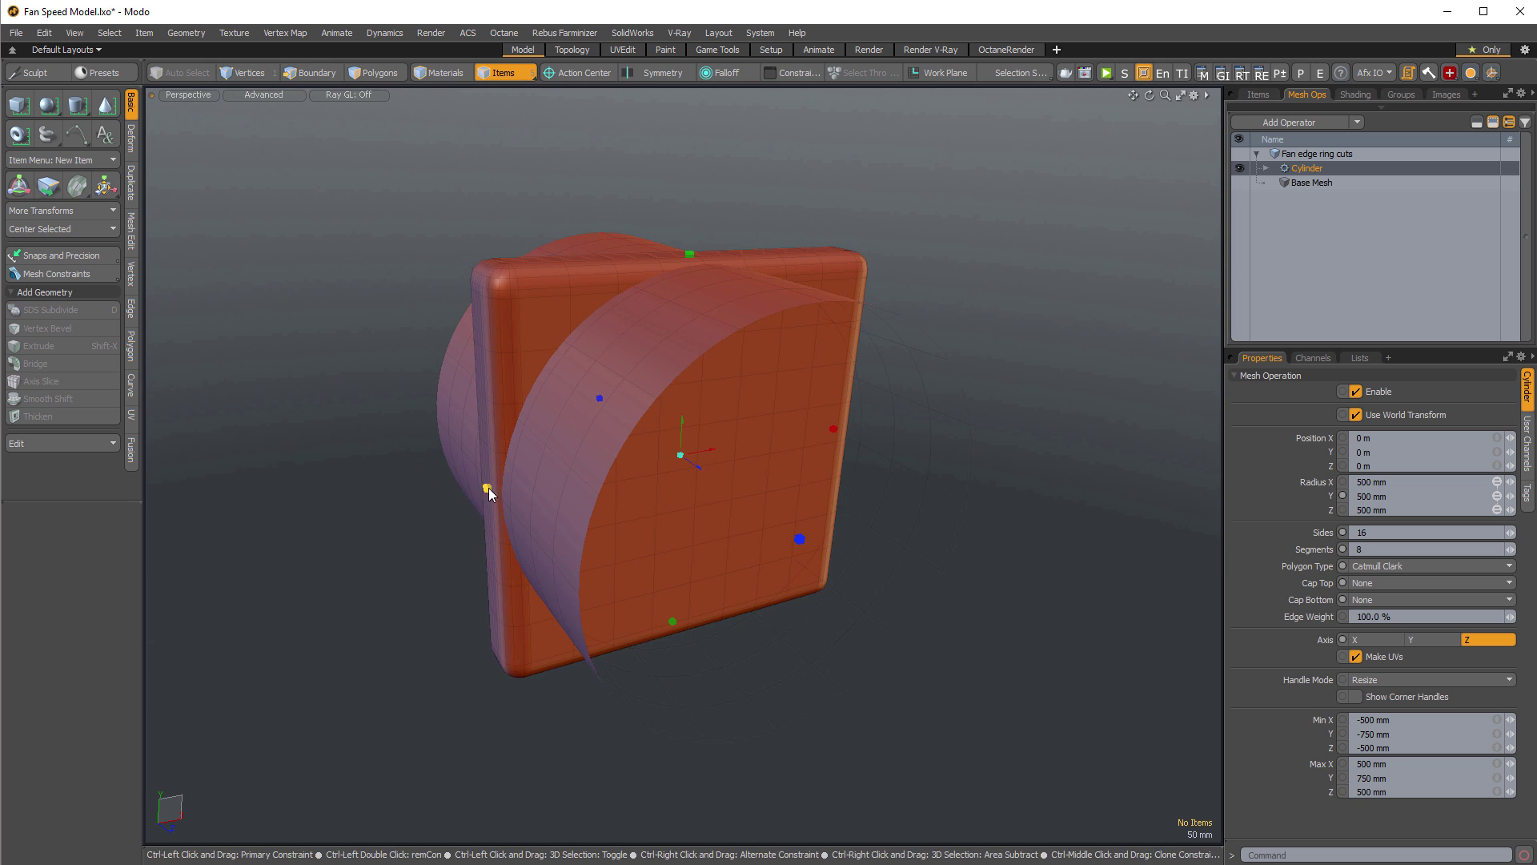
# Set the cylinder's handle mode to Resize from Center and enlarge it uniformly to a 776 mm radius.
pyautogui.click(1392, 681)
pyautogui.click(1391, 667)
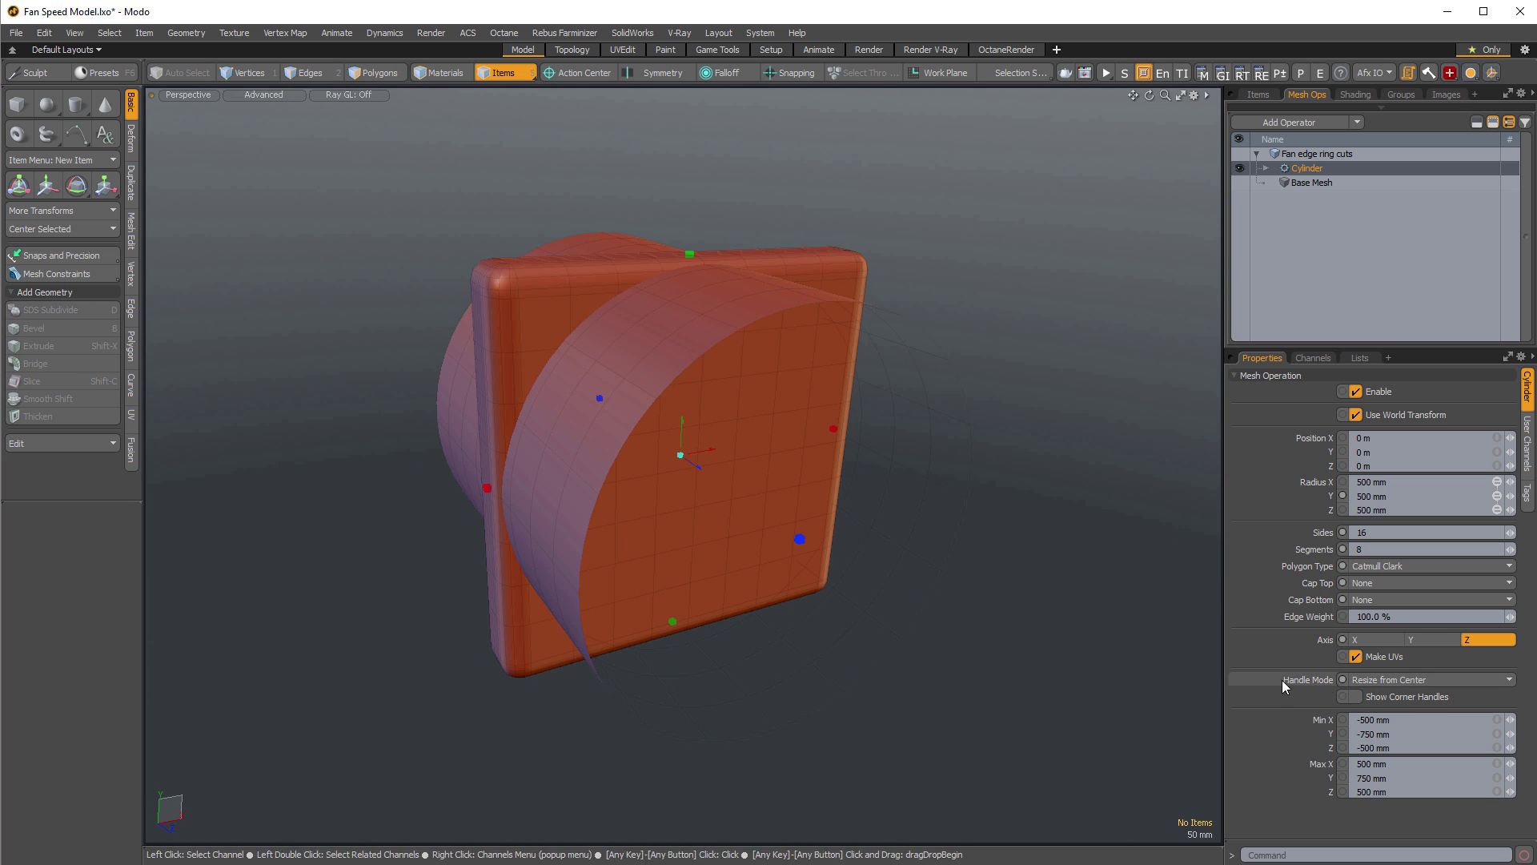
pyautogui.moveTo(488, 488); pyautogui.dragTo(353, 512)
# Narrow the cylinder to a 56 mm Z radius in the Right view, keeping it centred.
pyautogui.press('KP_3')
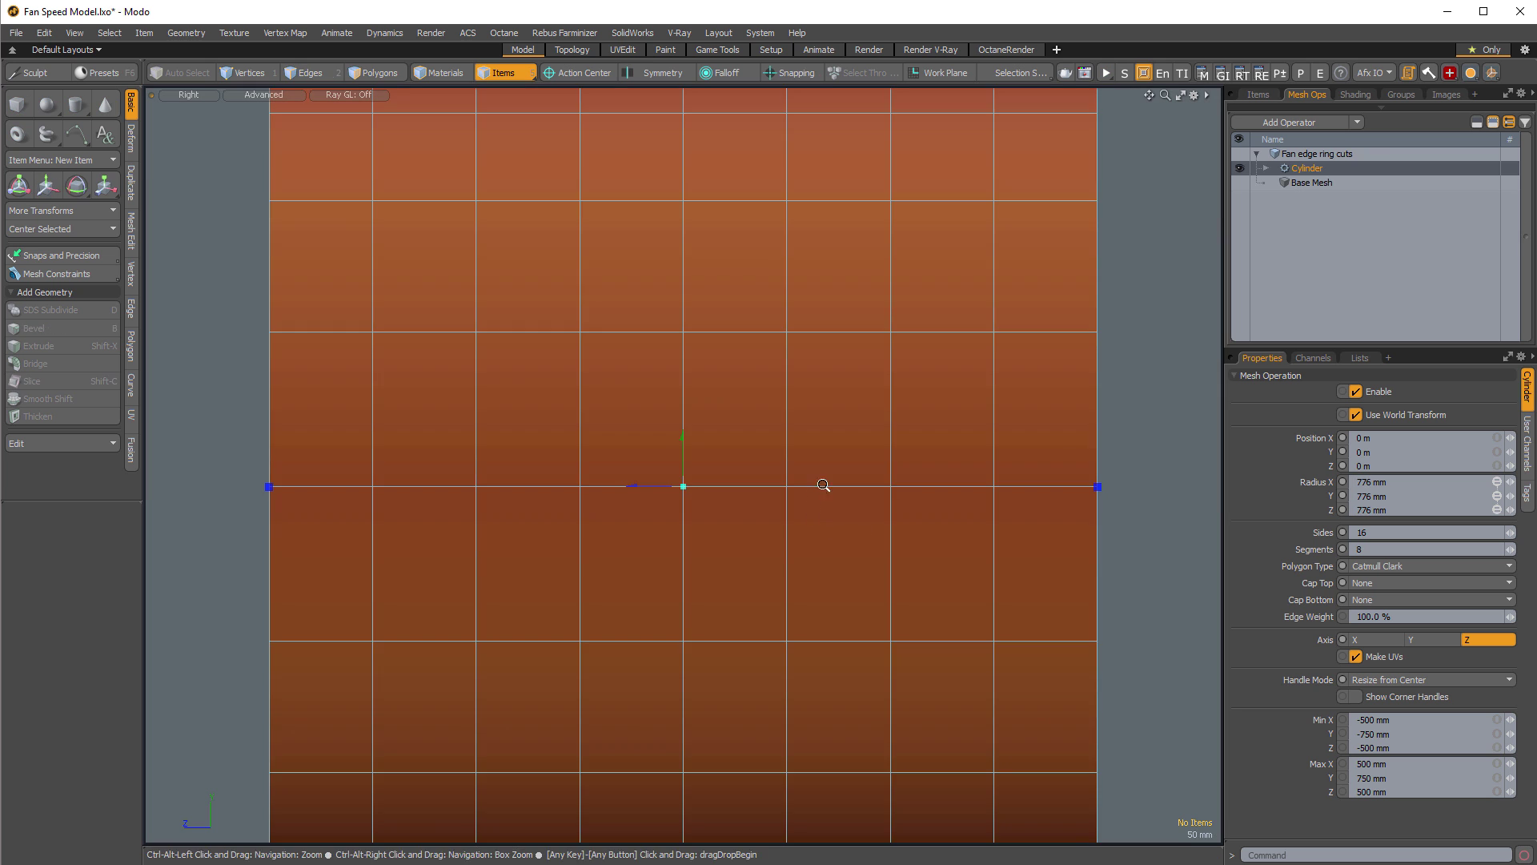
pyautogui.keyDown('ctrl'); pyautogui.keyDown('alt'); pyautogui.moveTo(824, 484); pyautogui.dragTo(730, 474); pyautogui.keyUp('alt'); pyautogui.keyUp('ctrl')
pyautogui.keyDown('alt'); pyautogui.keyDown('shift'); pyautogui.moveTo(730, 473); pyautogui.dragTo(737, 450); pyautogui.keyUp('shift'); pyautogui.keyUp('alt')
pyautogui.moveTo(987, 463); pyautogui.dragTo(780, 456)
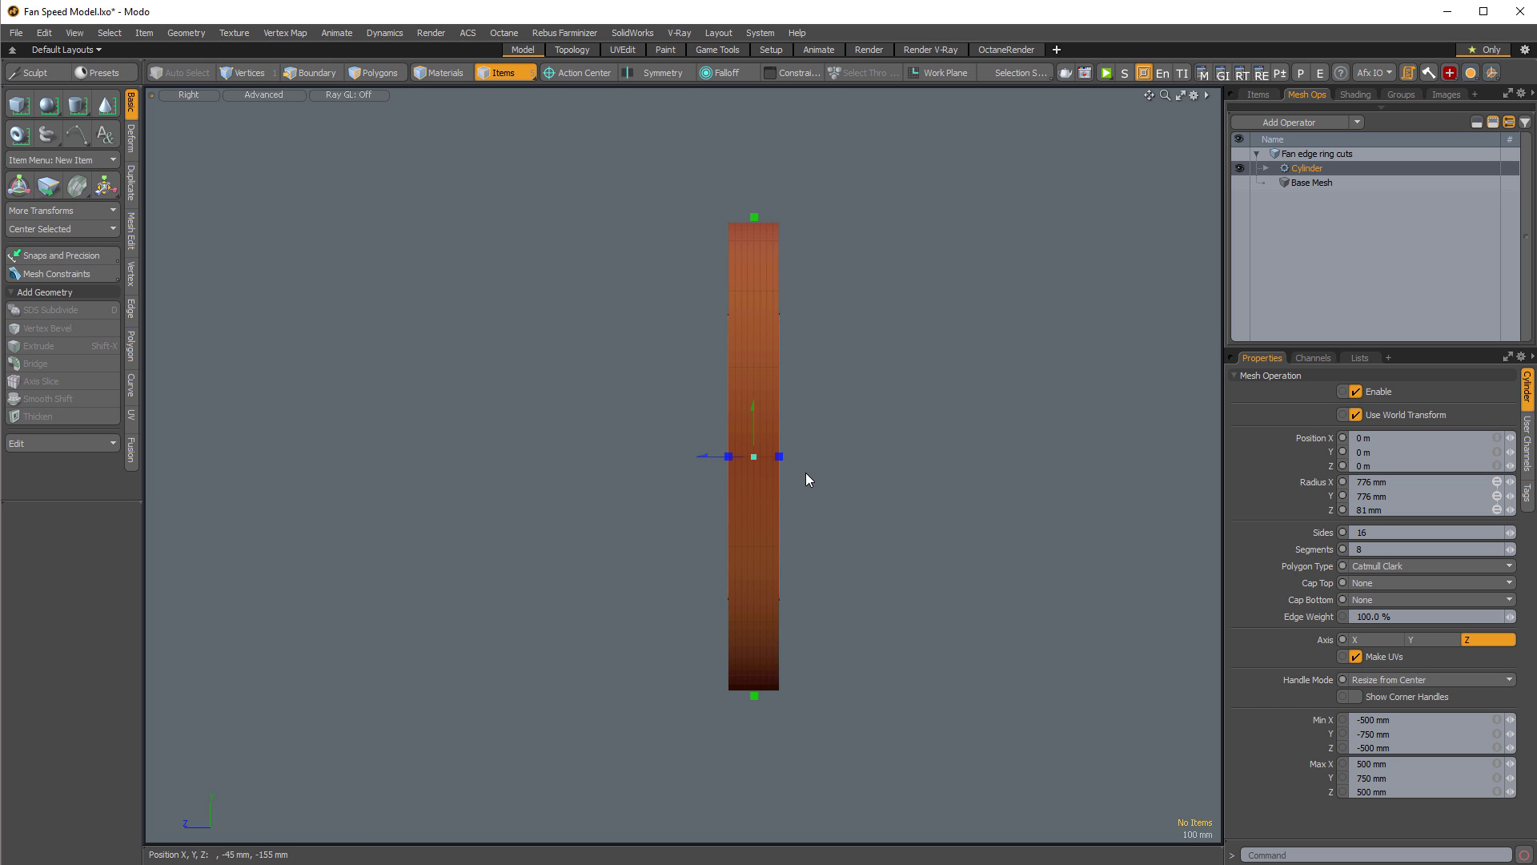
pyautogui.scroll(4, 706, 490)
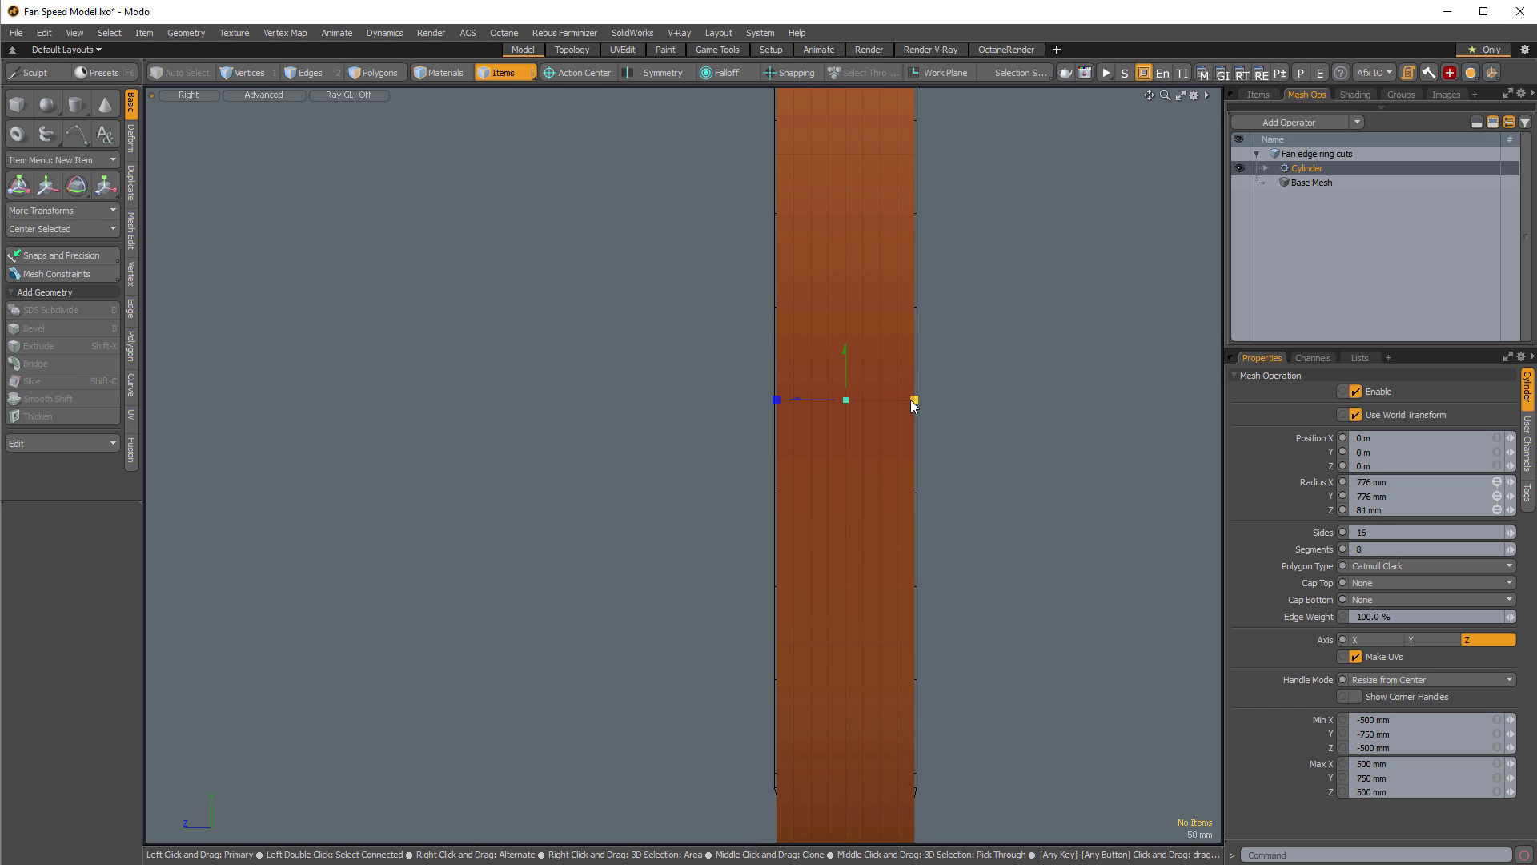
pyautogui.moveTo(912, 398); pyautogui.dragTo(687, 491)
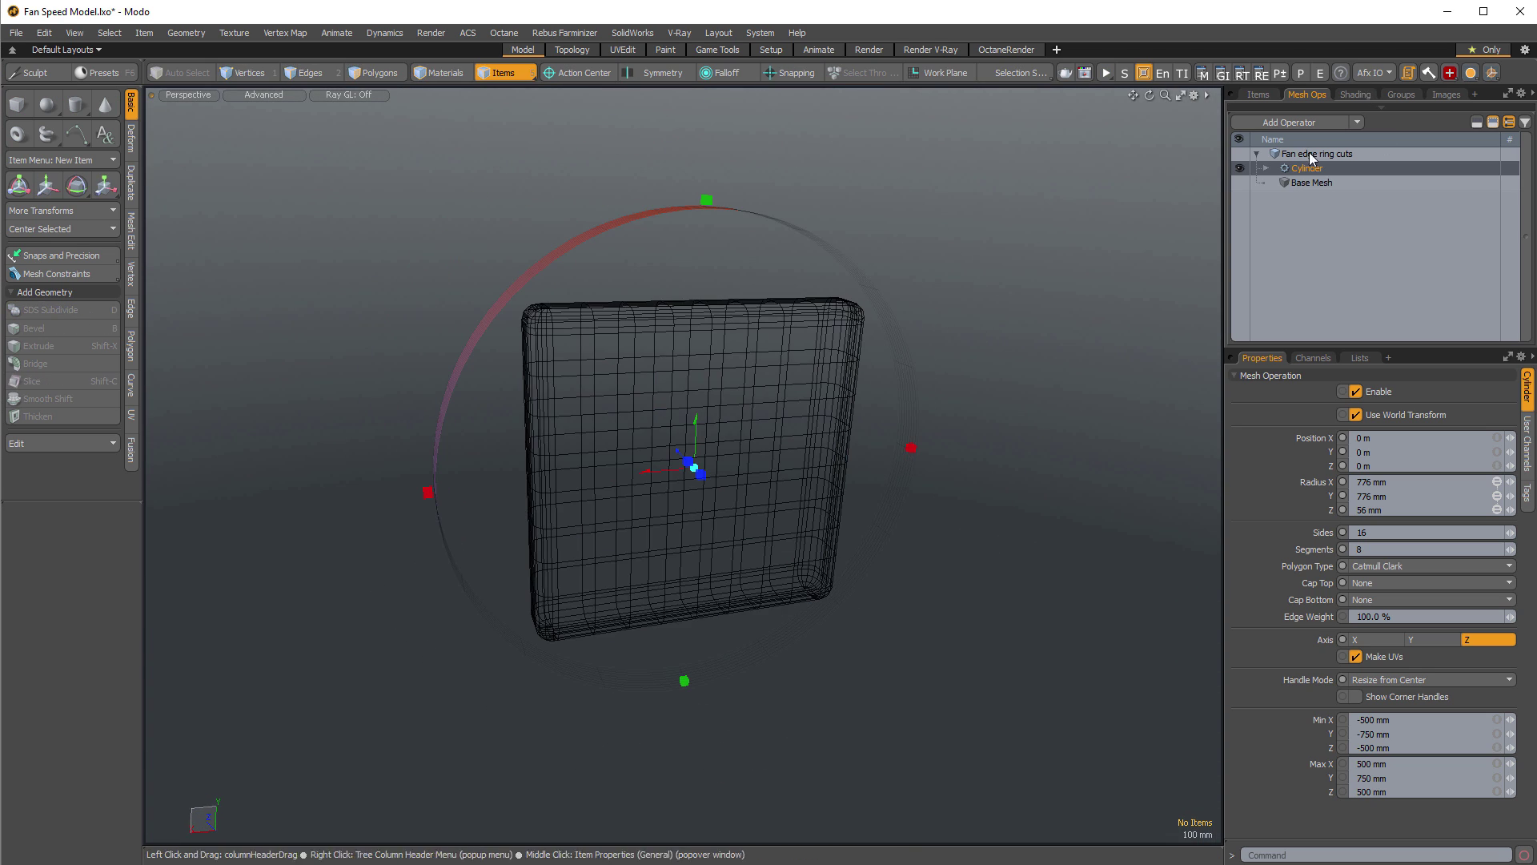
# Add a Thicken mesh operation above the Cylinder in Fan edge ring cuts.
pyautogui.click(1326, 118)
pyautogui.write('thi')
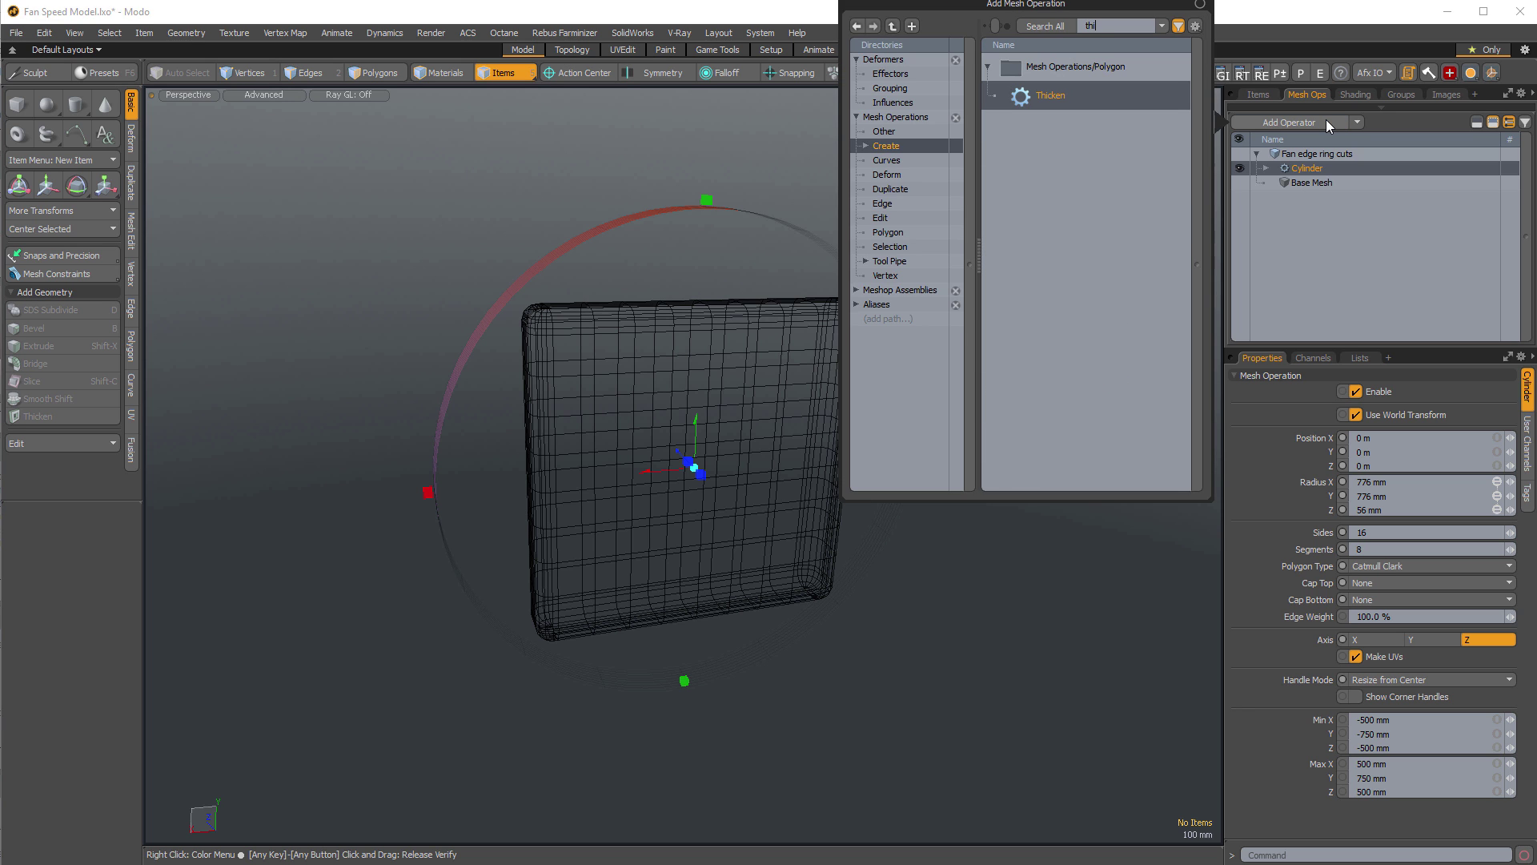
pyautogui.press('Return')
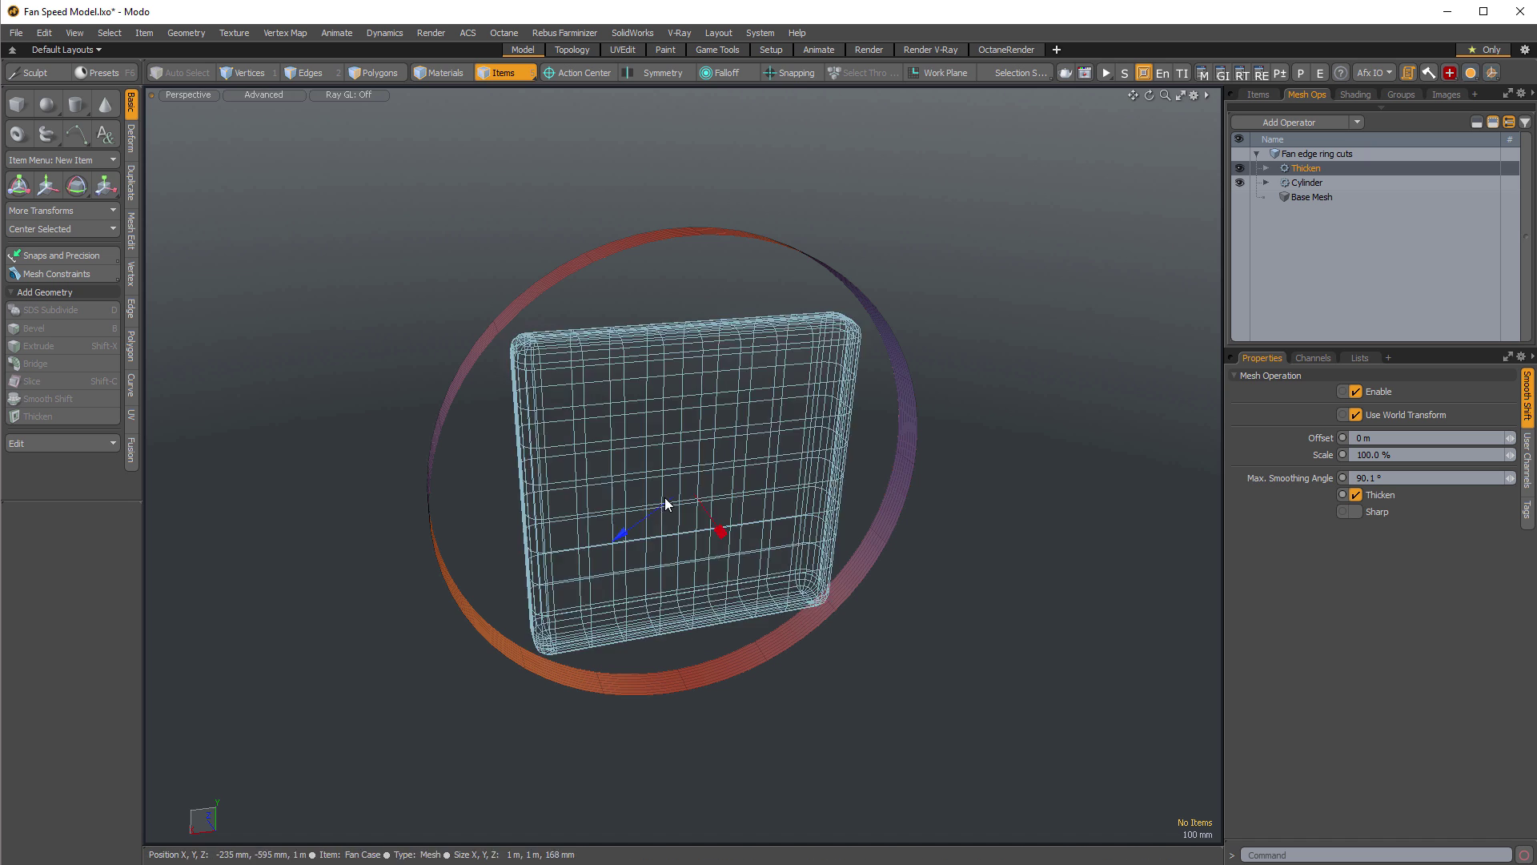
# Use Channel Haul on the Thicken operation's Offset channel to thicken the ring inward to -198 mm.
pyautogui.keyDown('alt'); pyautogui.moveTo(665, 497); pyautogui.dragTo(718, 516); pyautogui.keyUp('alt')
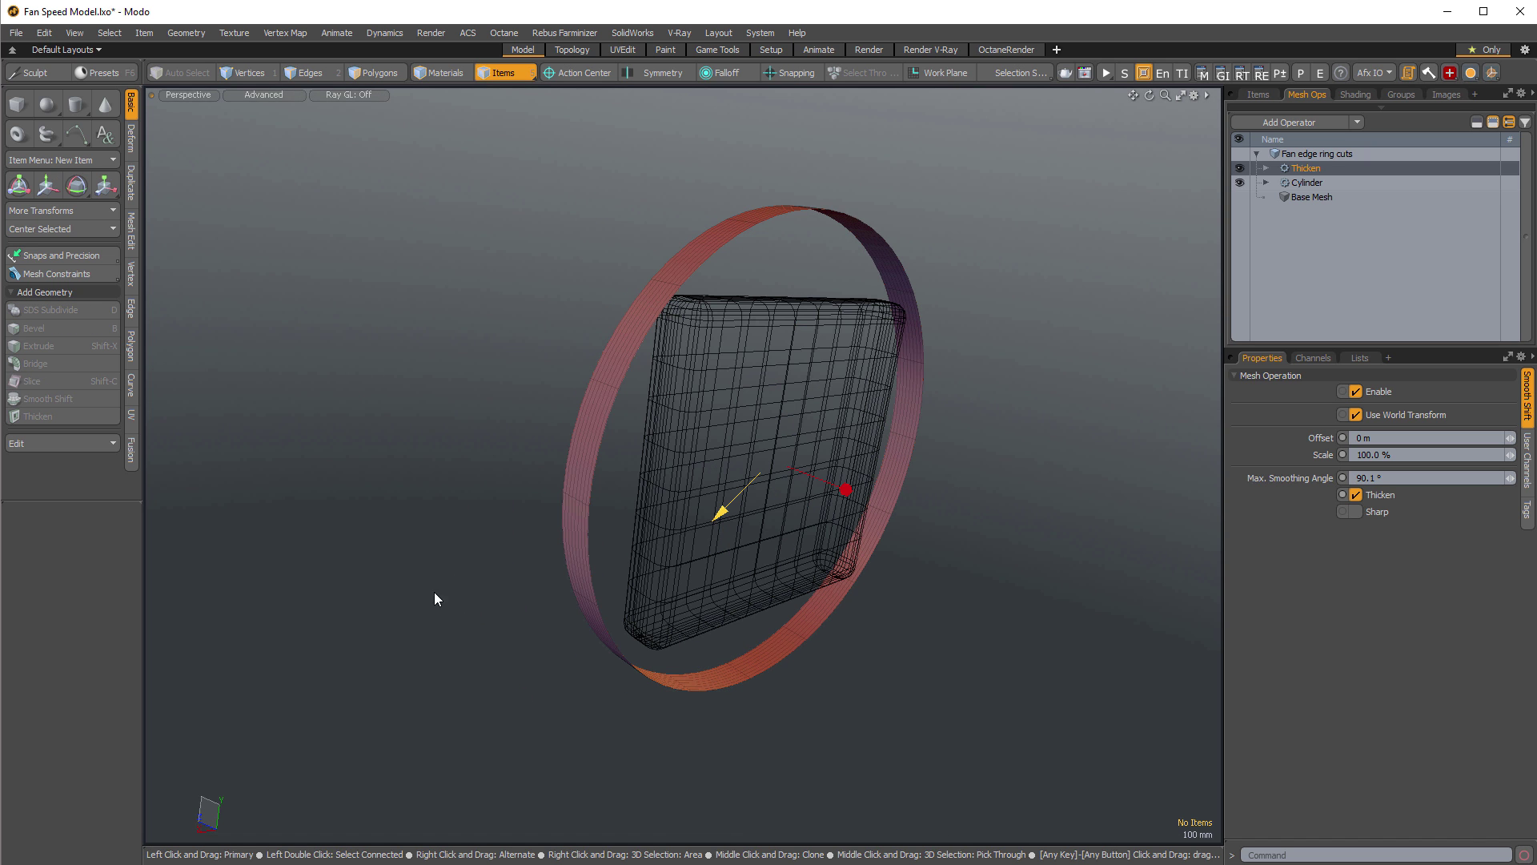
pyautogui.click(1307, 439)
pyautogui.press('c')
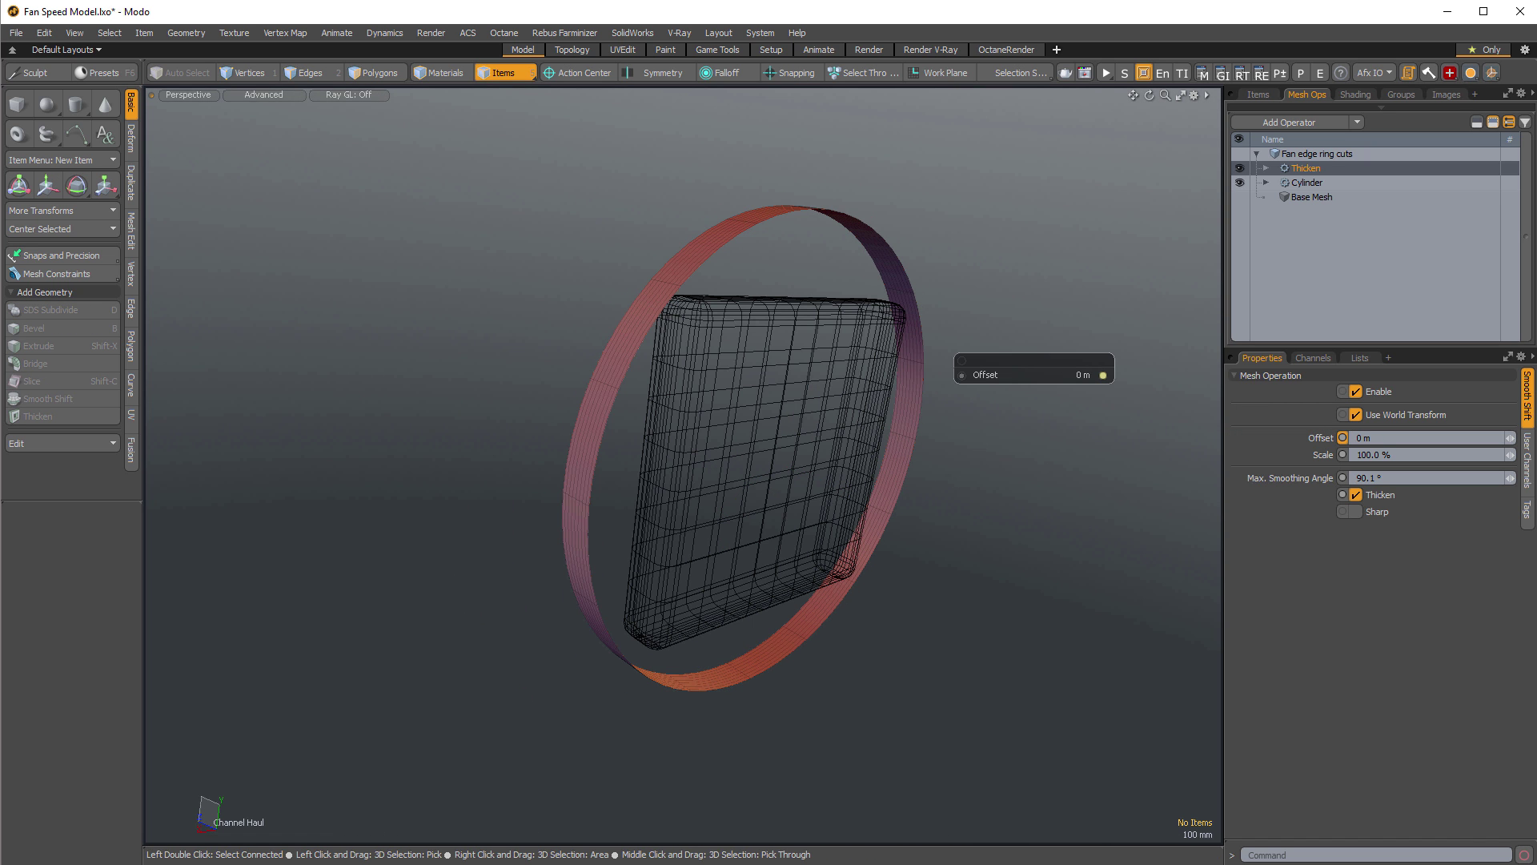
pyautogui.moveTo(837, 641); pyautogui.dragTo(649, 659)
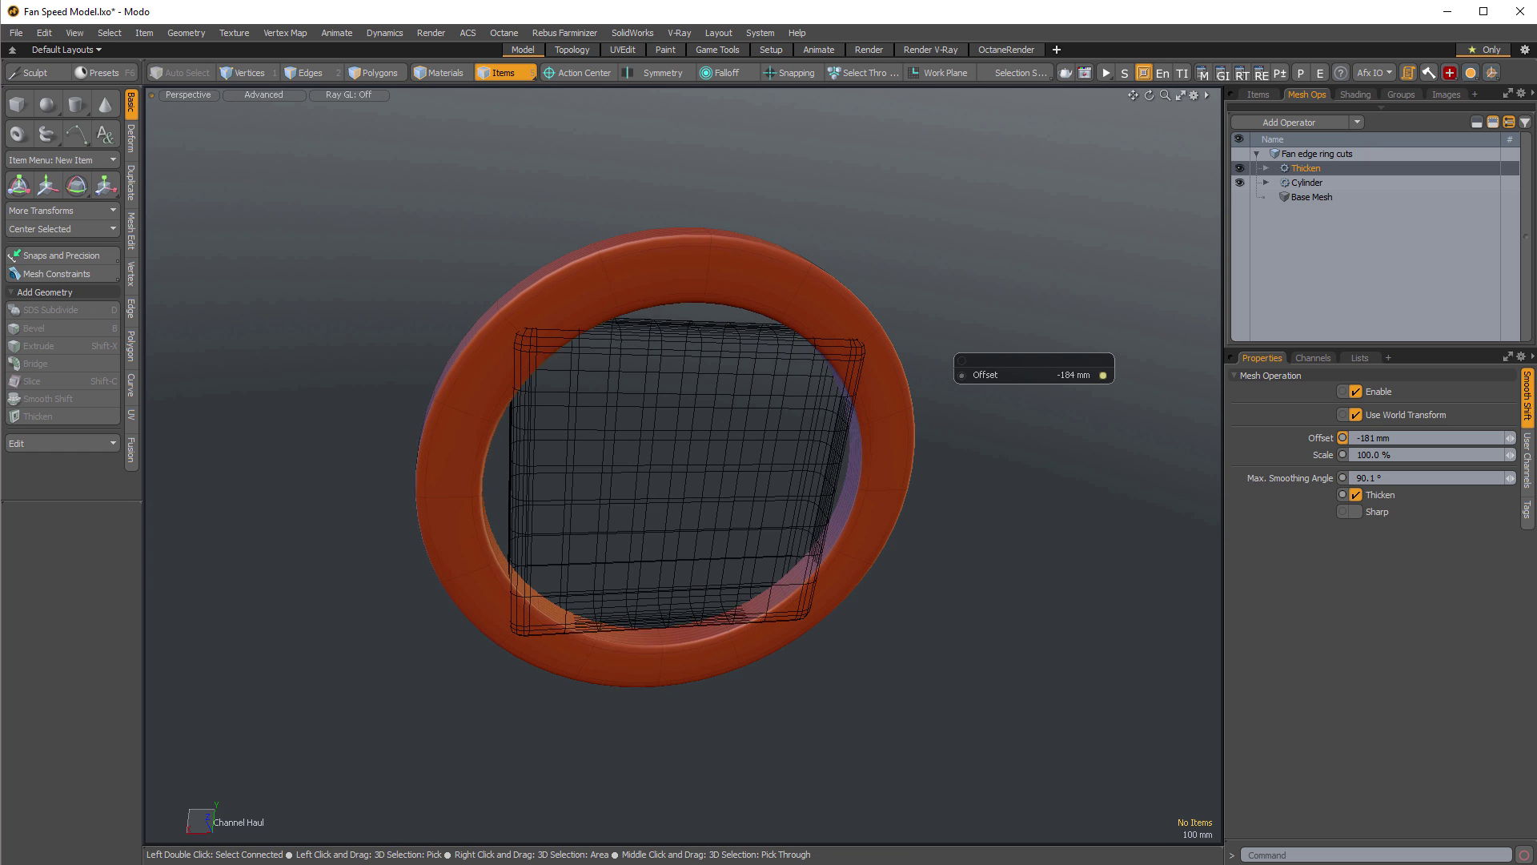
pyautogui.moveTo(954, 607)
pyautogui.mouseDown()
pyautogui.moveTo(966, 607)
pyautogui.moveTo(939, 608)
pyautogui.mouseUp()
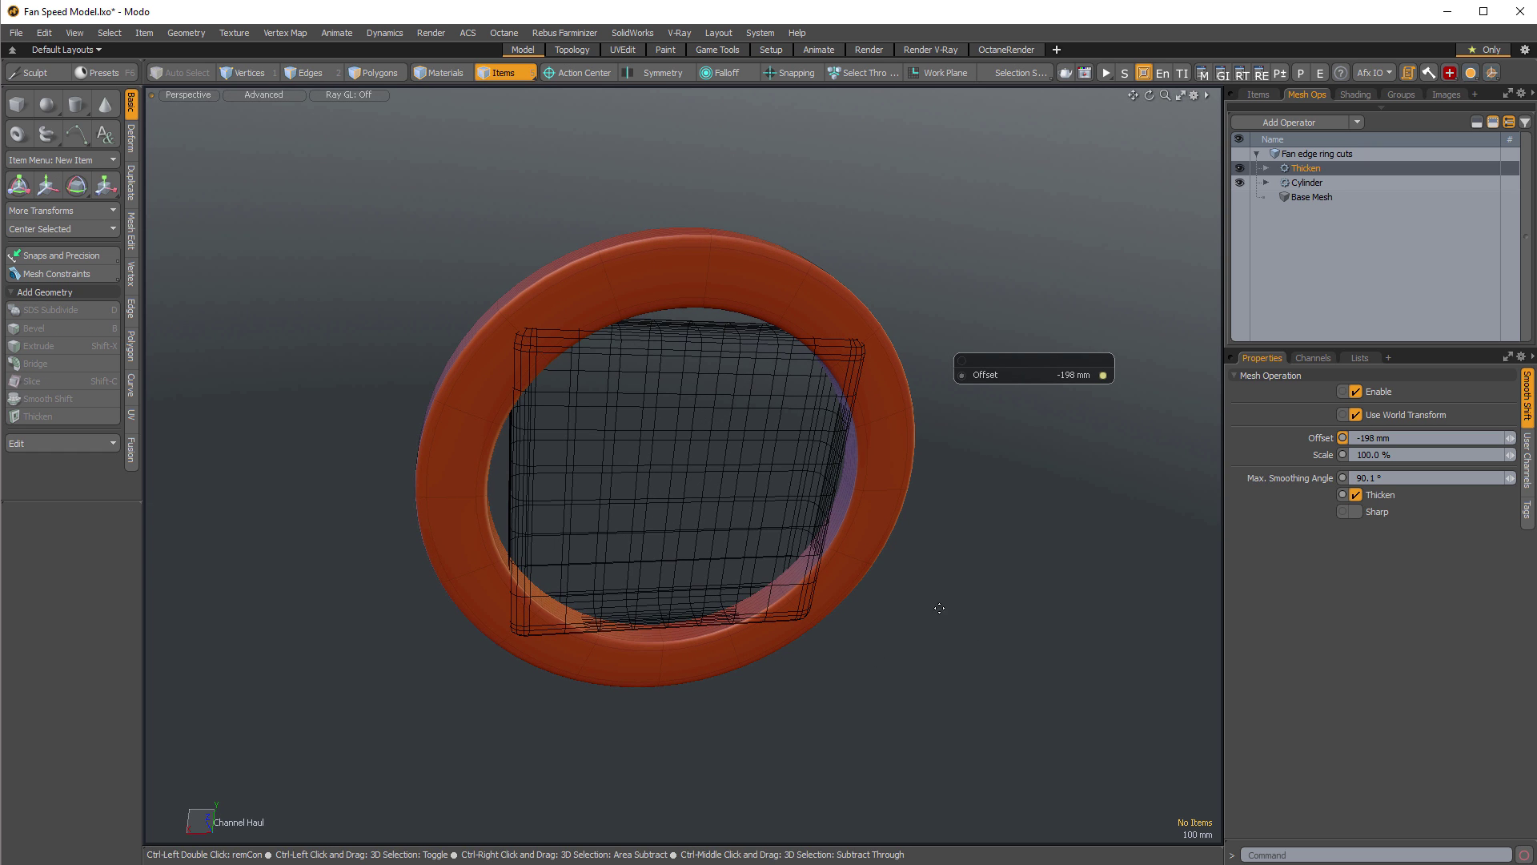
# Haul the Thicken operation's Offset channel to -212 mm and switch to edge selection.
pyautogui.moveTo(888, 713)
pyautogui.keyDown('alt'); pyautogui.mouseDown()
pyautogui.moveTo(1046, 662)
pyautogui.moveTo(889, 645)
pyautogui.mouseUp(); pyautogui.keyUp('alt')
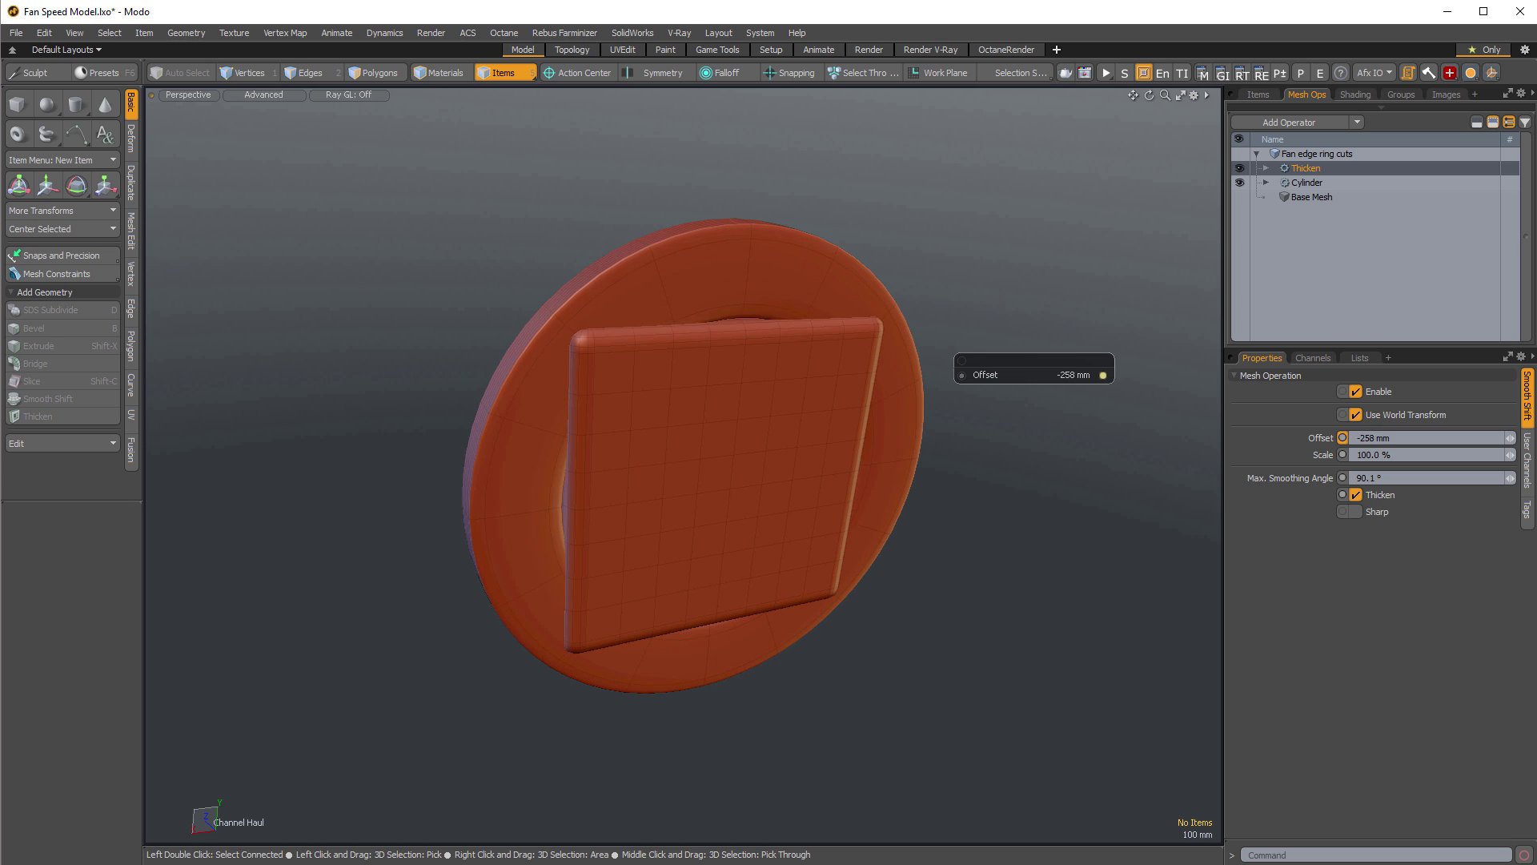
pyautogui.moveTo(1064, 640); pyautogui.dragTo(965, 576)
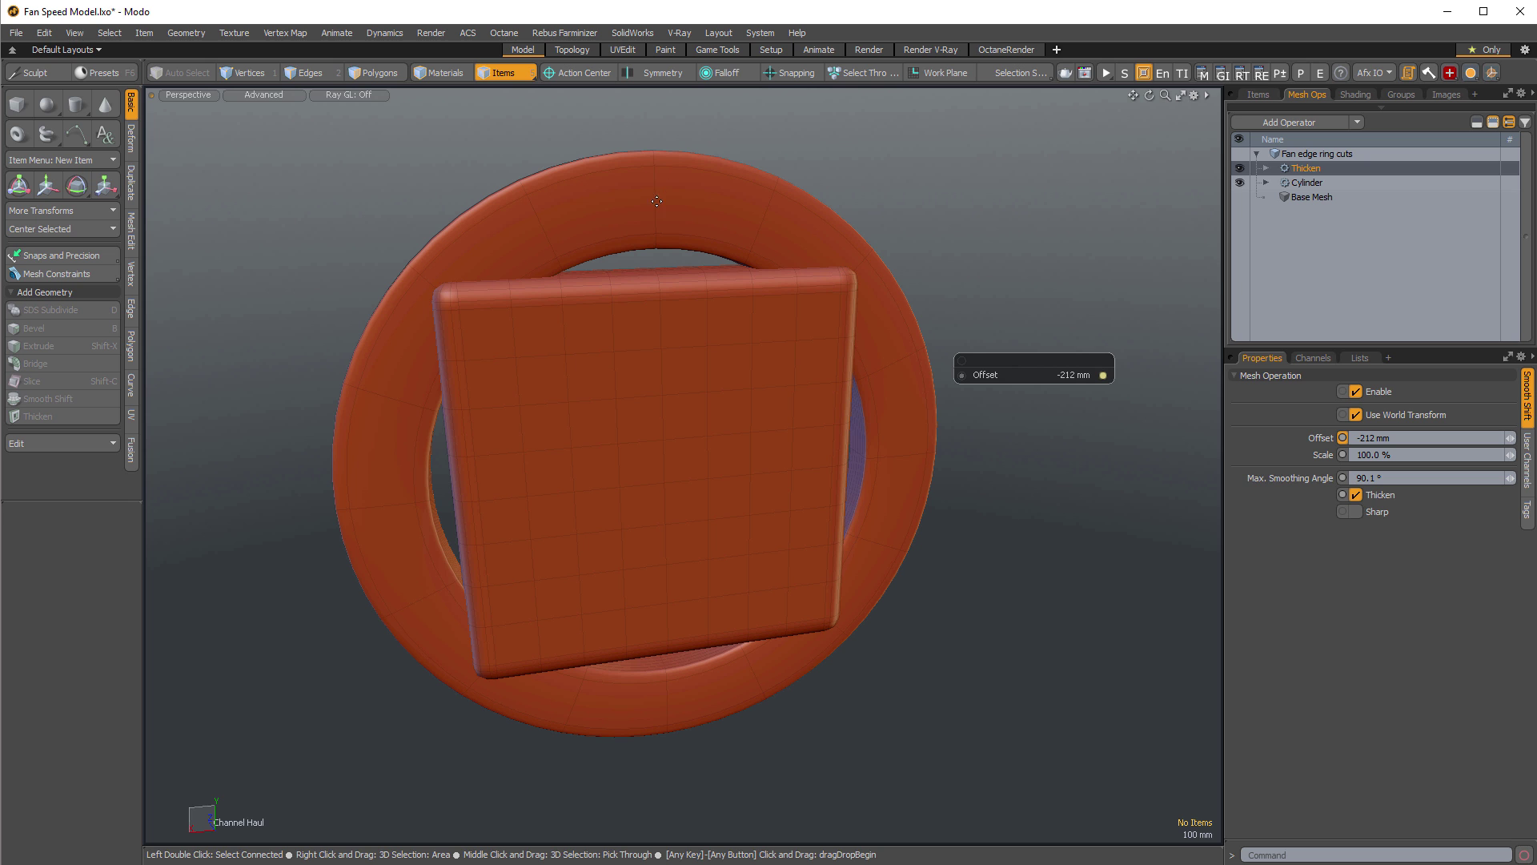
pyautogui.press('2')
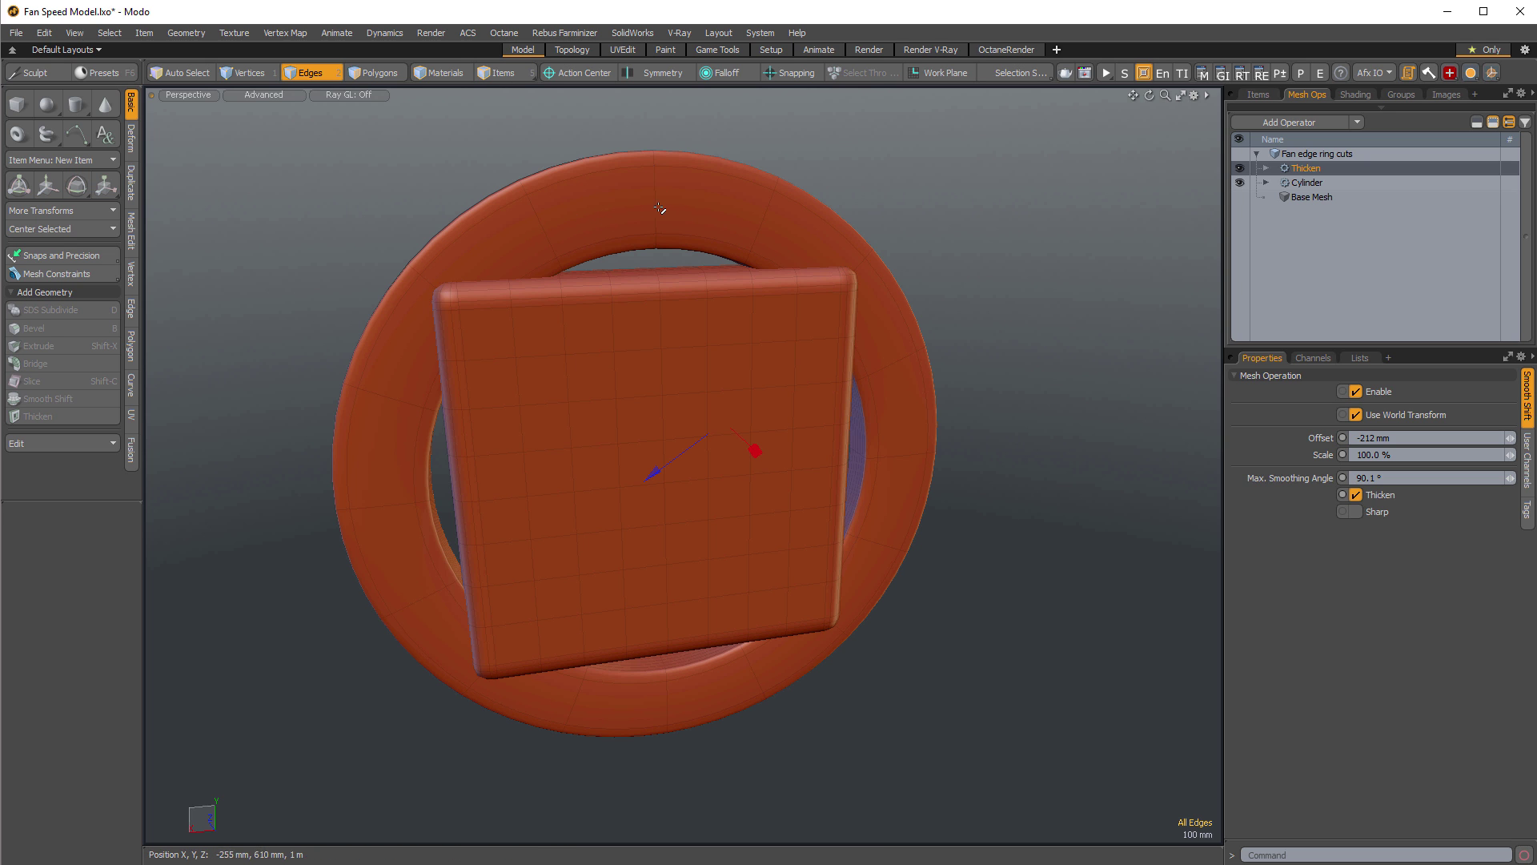
pyautogui.keyDown('alt'); pyautogui.moveTo(639, 213); pyautogui.dragTo(681, 263); pyautogui.keyUp('alt')
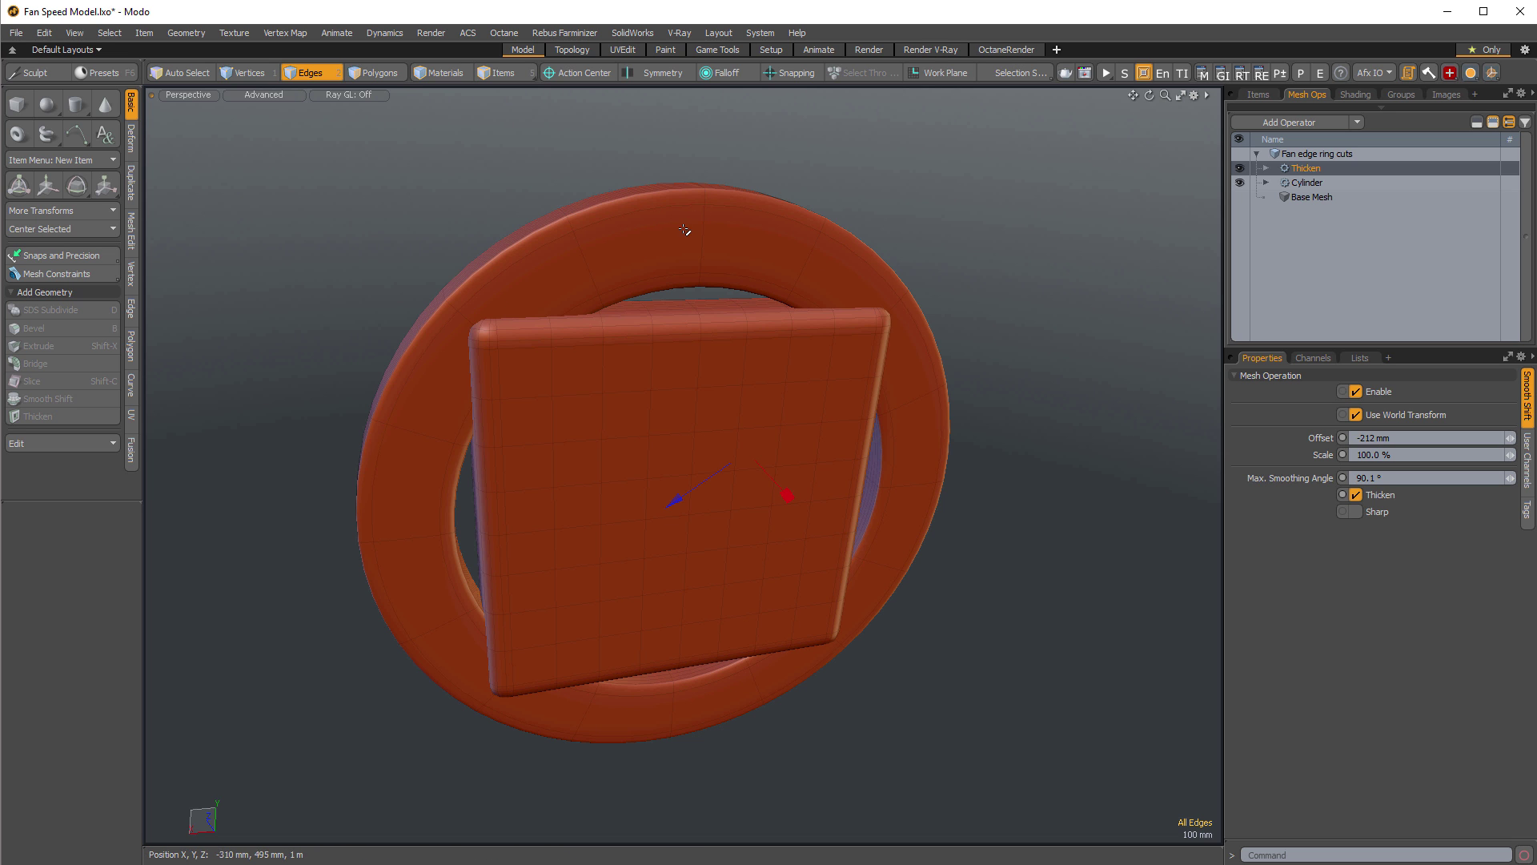
pyautogui.keyDown('alt'); pyautogui.moveTo(659, 269); pyautogui.dragTo(701, 343); pyautogui.keyUp('alt')
pyautogui.keyDown('ctrl'); pyautogui.keyDown('alt'); pyautogui.moveTo(701, 342); pyautogui.dragTo(717, 289); pyautogui.keyUp('alt'); pyautogui.keyUp('ctrl')
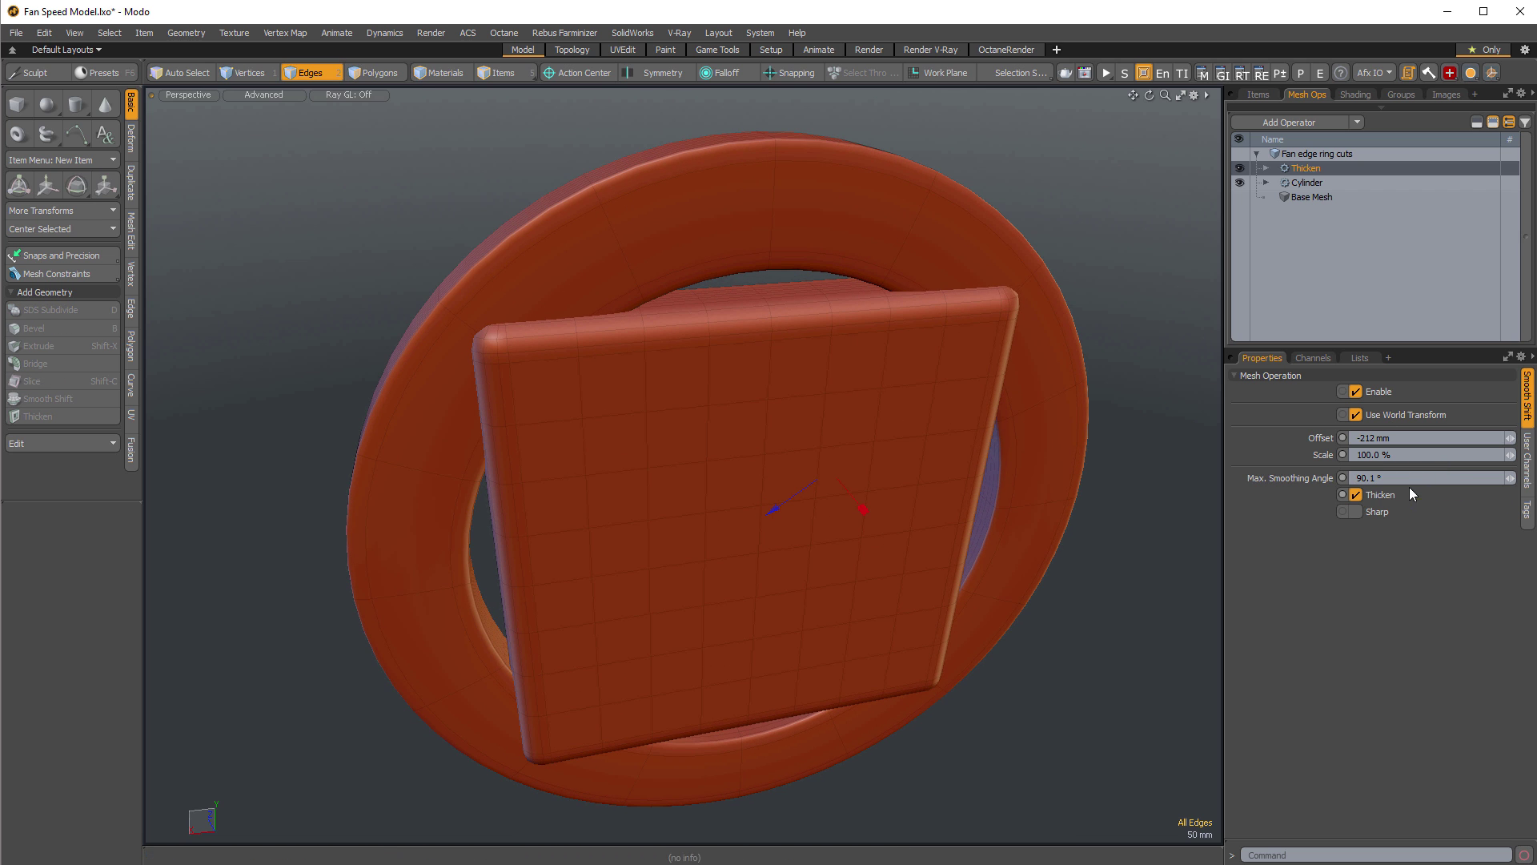
pyautogui.keyDown('alt'); pyautogui.moveTo(708, 228); pyautogui.dragTo(694, 165); pyautogui.keyUp('alt')
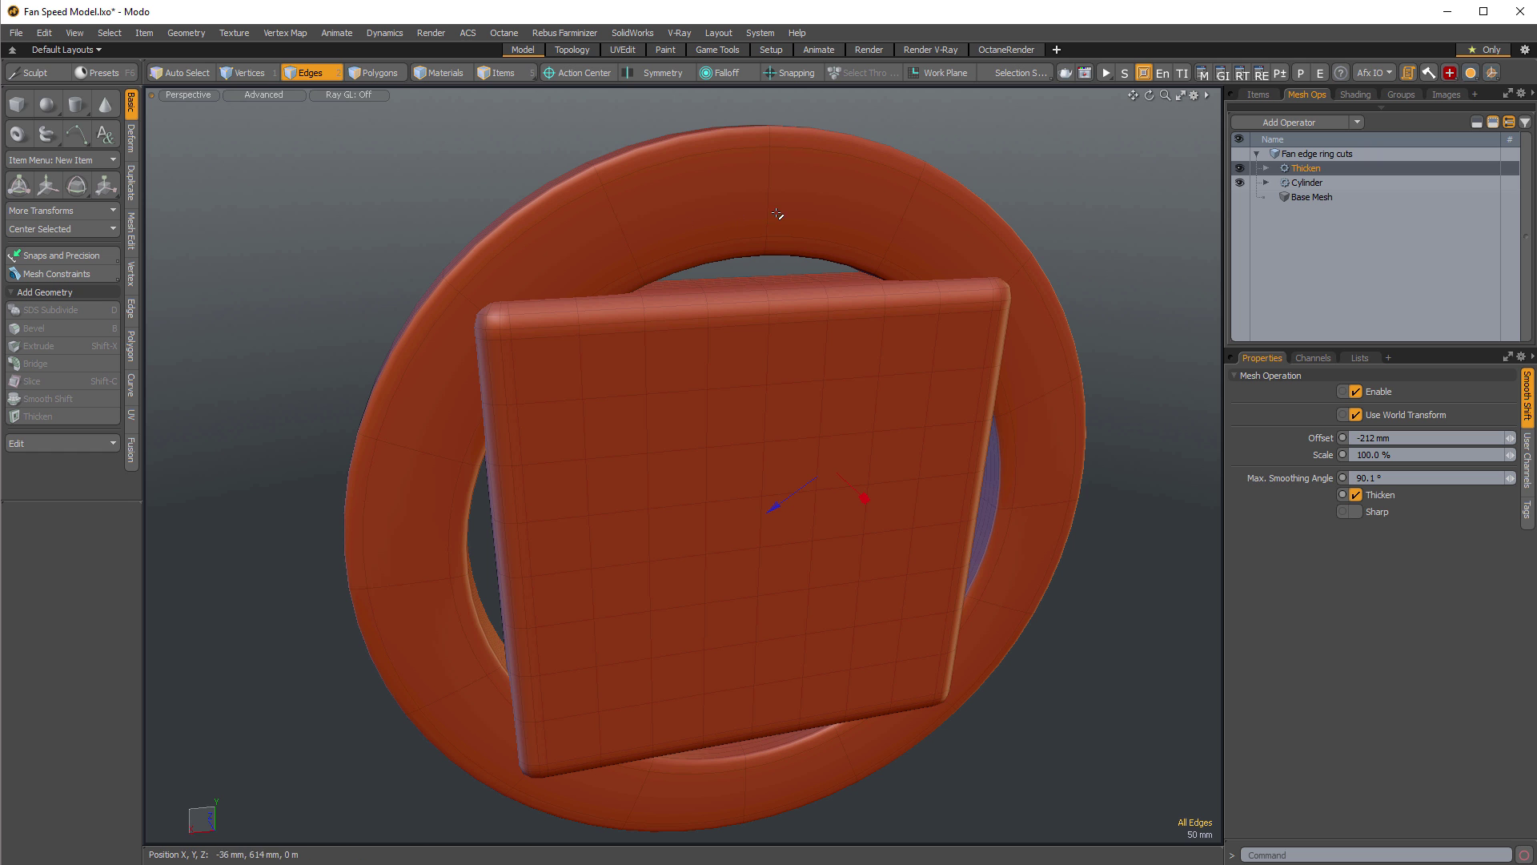
pyautogui.keyDown('alt'); pyautogui.moveTo(818, 216); pyautogui.dragTo(881, 240); pyautogui.keyUp('alt')
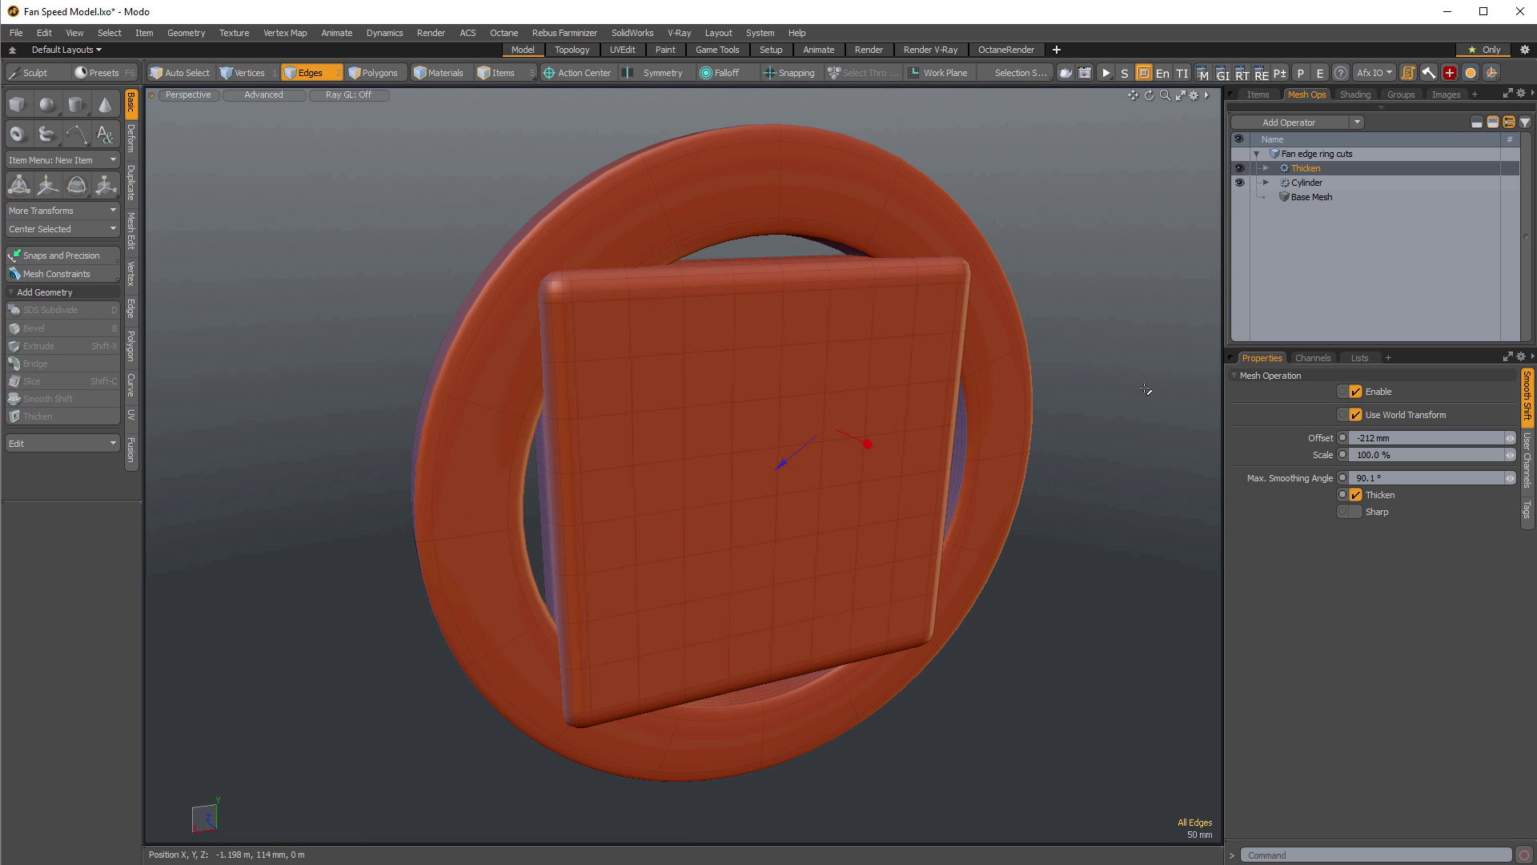
# Create a new mesh item and name it Fan Face Circle Cutter.
pyautogui.click(1264, 94)
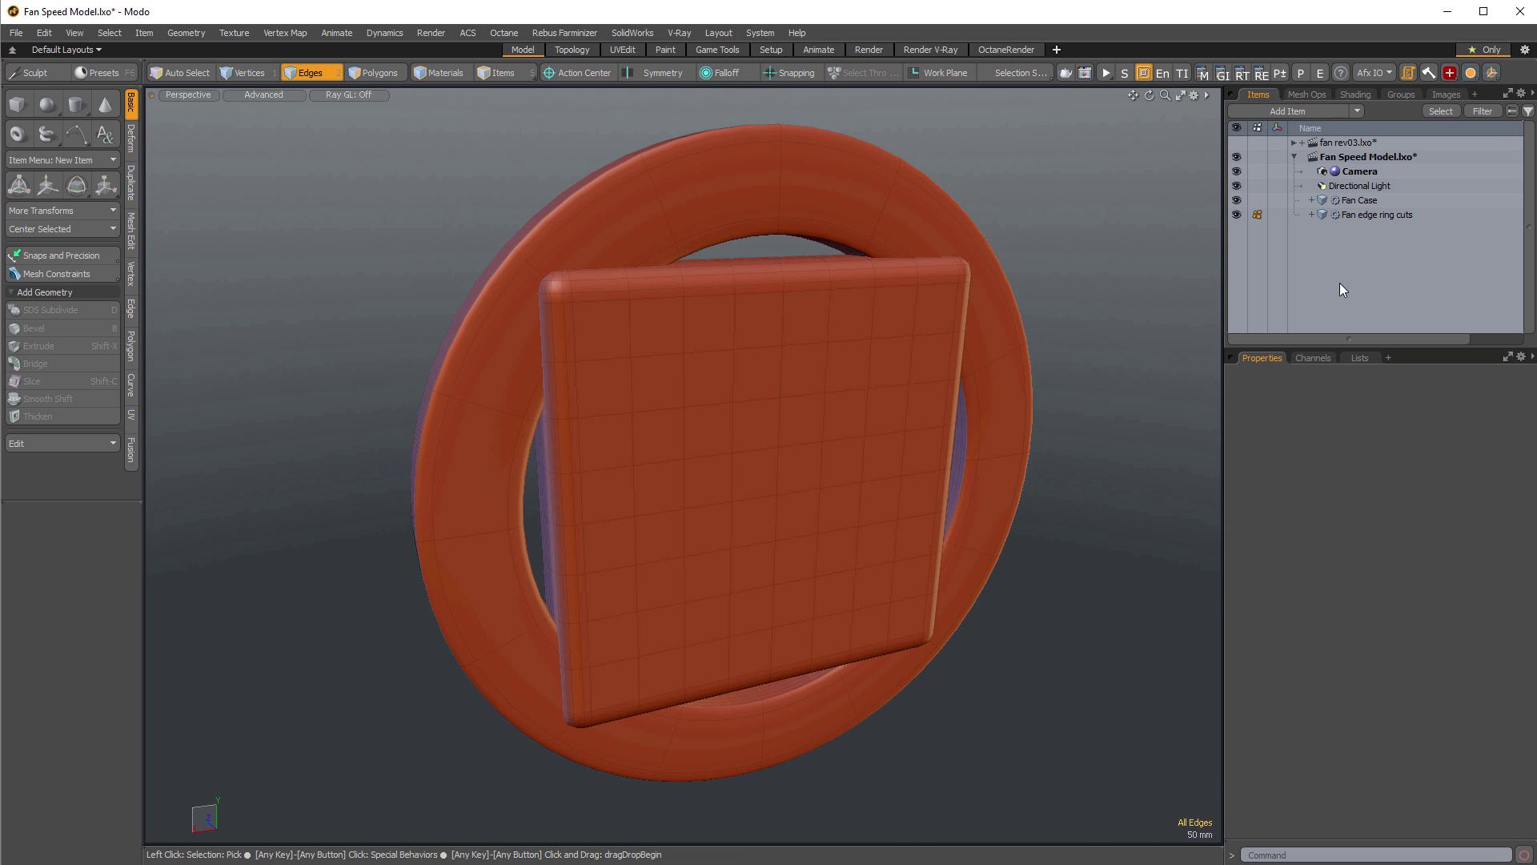
pyautogui.press('n')
pyautogui.press('F2')
pyautogui.write('Fan Face Circle')
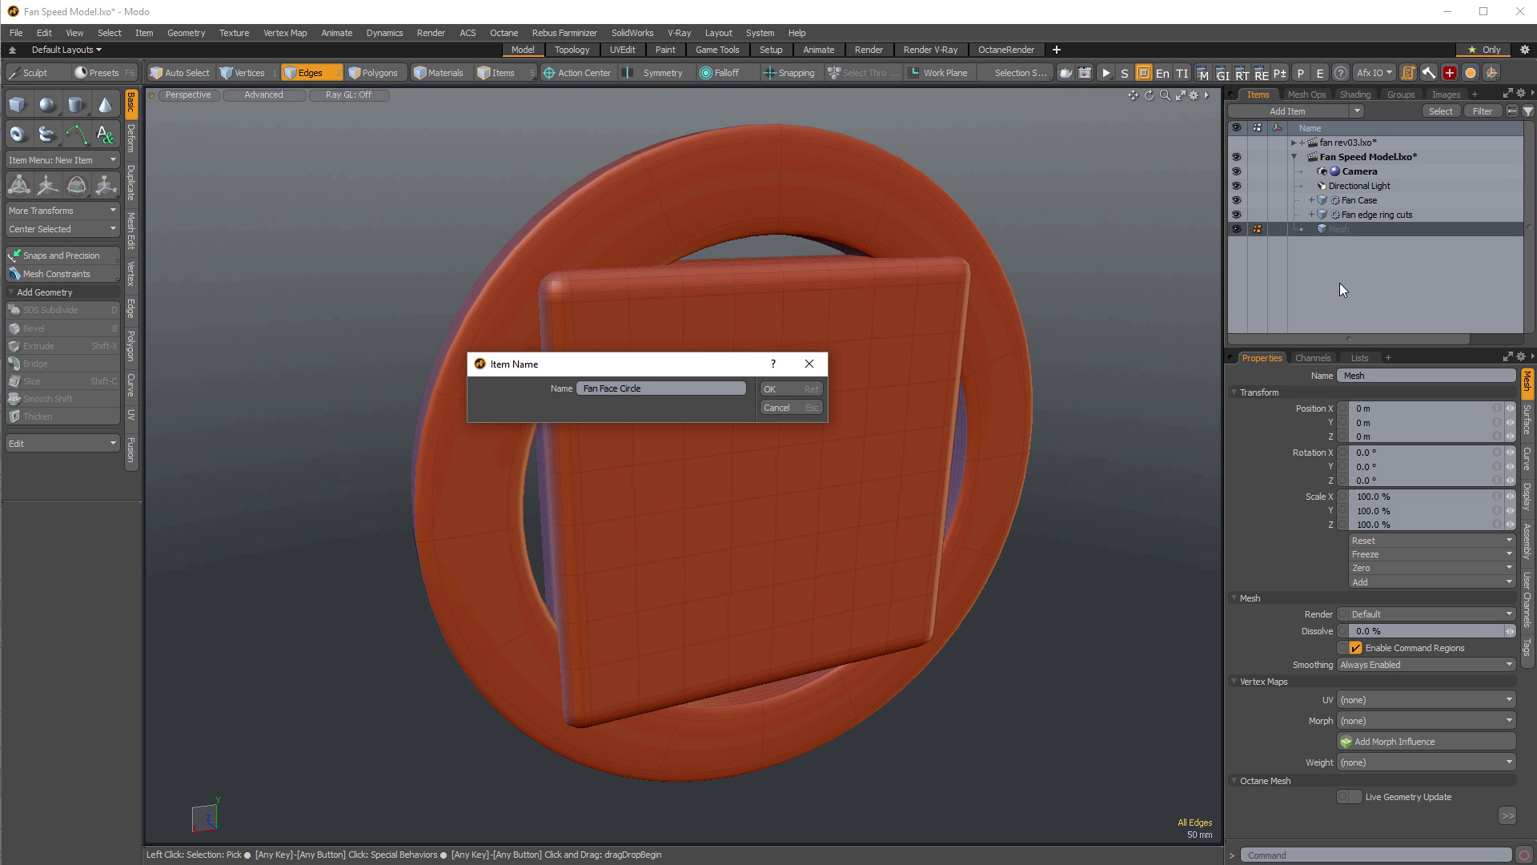
pyautogui.write(' Cutter')
pyautogui.press('Return')
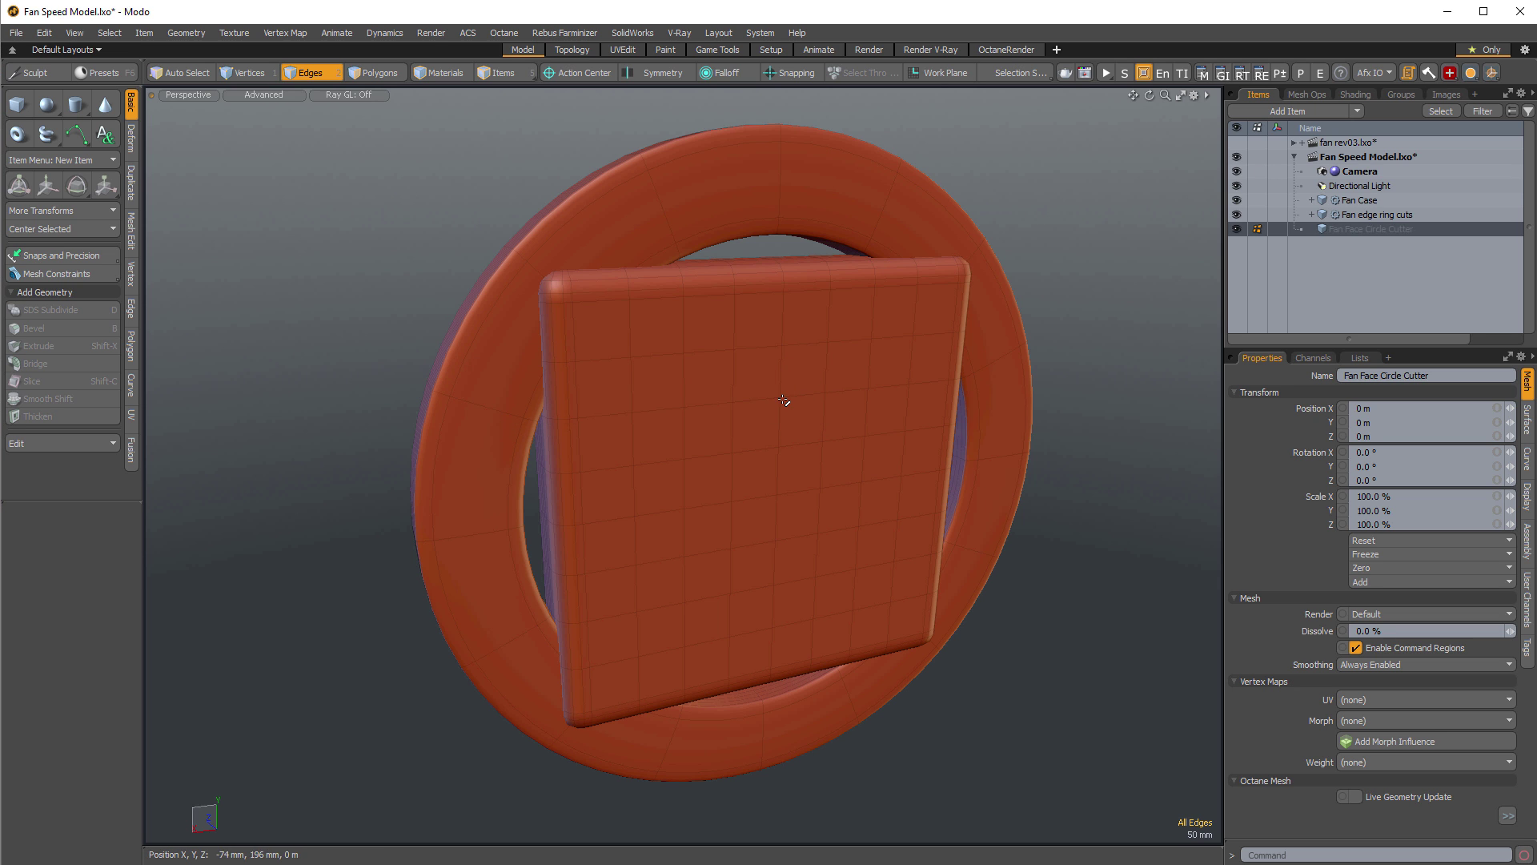
# Add a Z-axis Cylinder mesh operation to Fan Face Circle Cutter and set its Y radius to 500 mm.
pyautogui.keyDown('ctrl'); pyautogui.keyDown('alt'); pyautogui.moveTo(1017, 355); pyautogui.dragTo(995, 315); pyautogui.keyUp('alt'); pyautogui.keyUp('ctrl')
pyautogui.click(1307, 94)
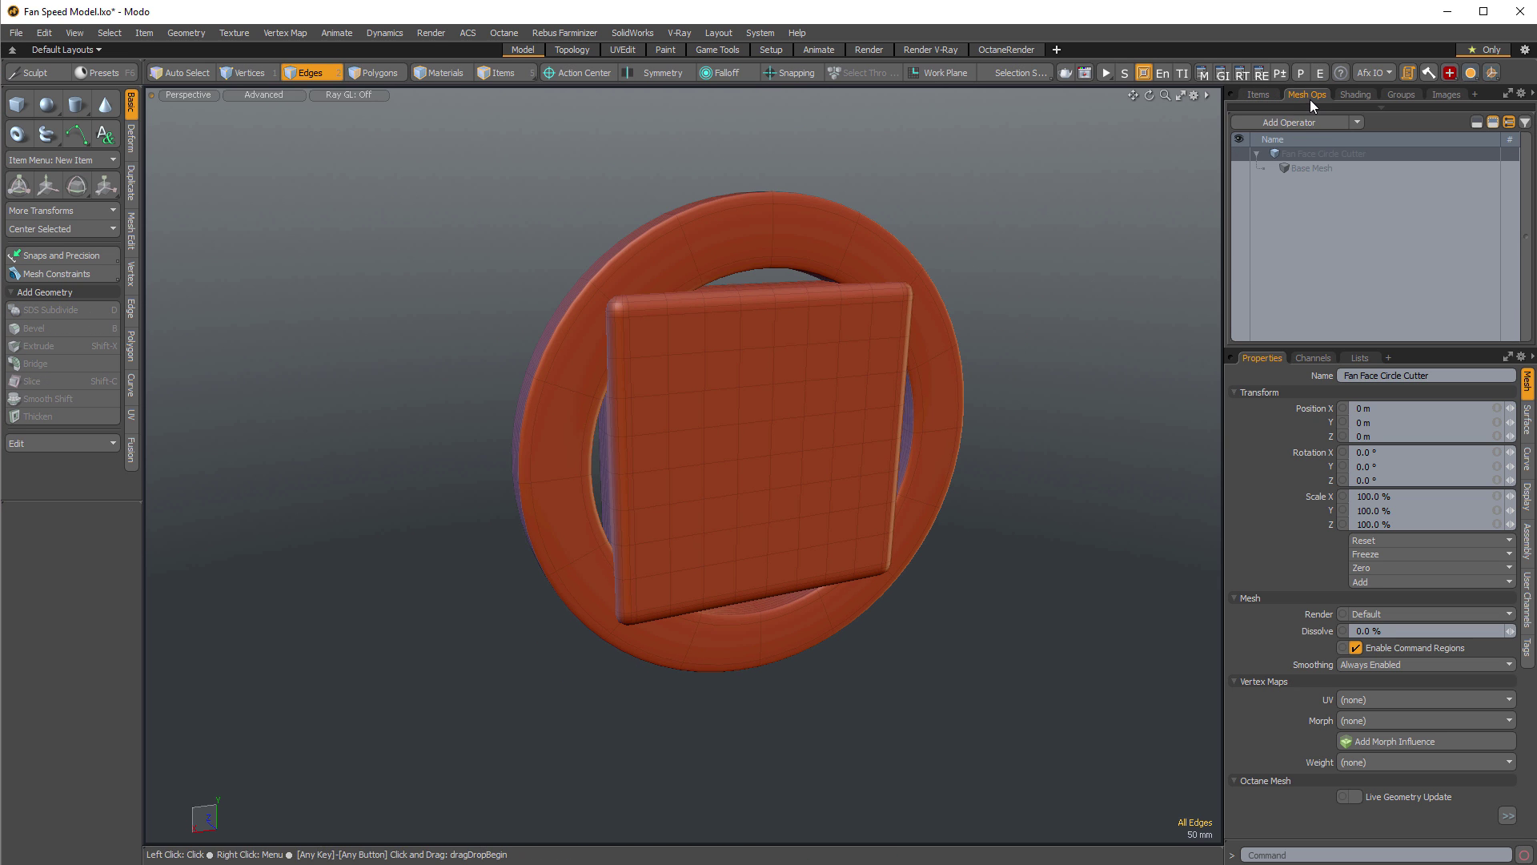
pyautogui.write('cyl')
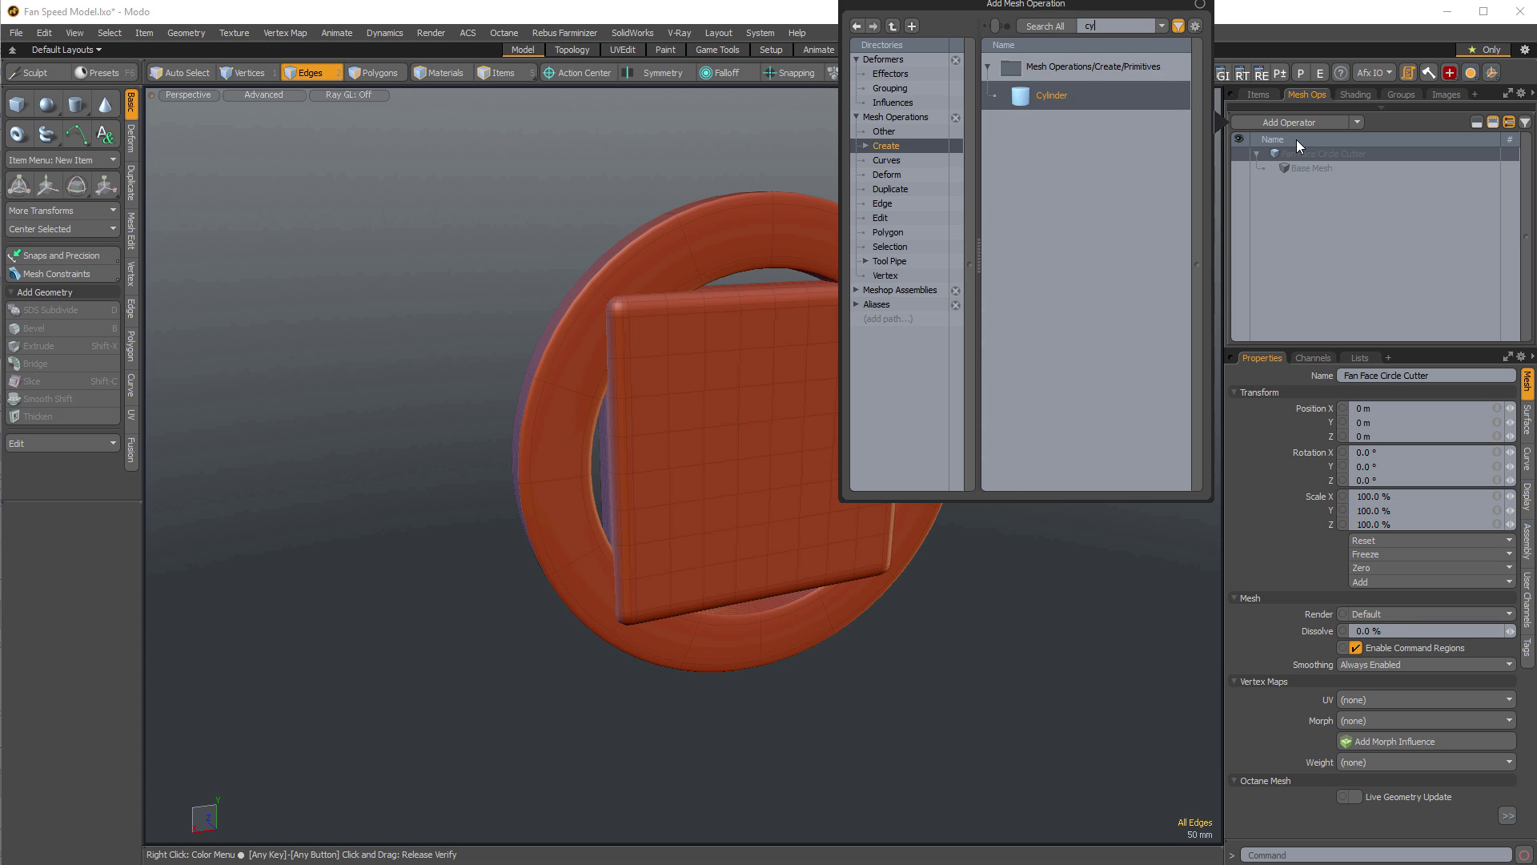
pyautogui.press('Return')
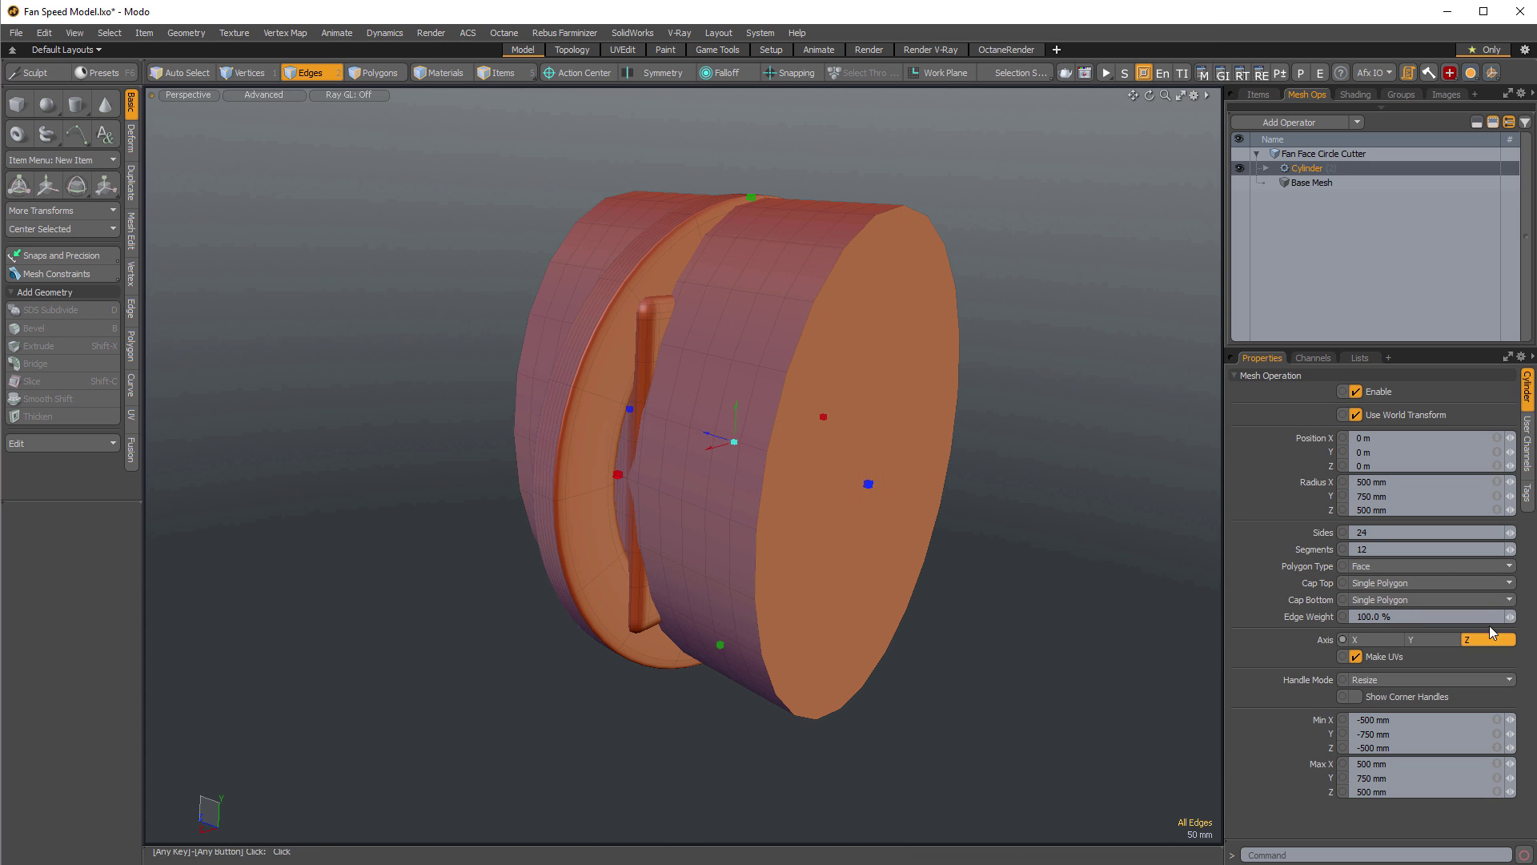
pyautogui.click(1487, 639)
pyautogui.hotkey('ctrl', 'Return')
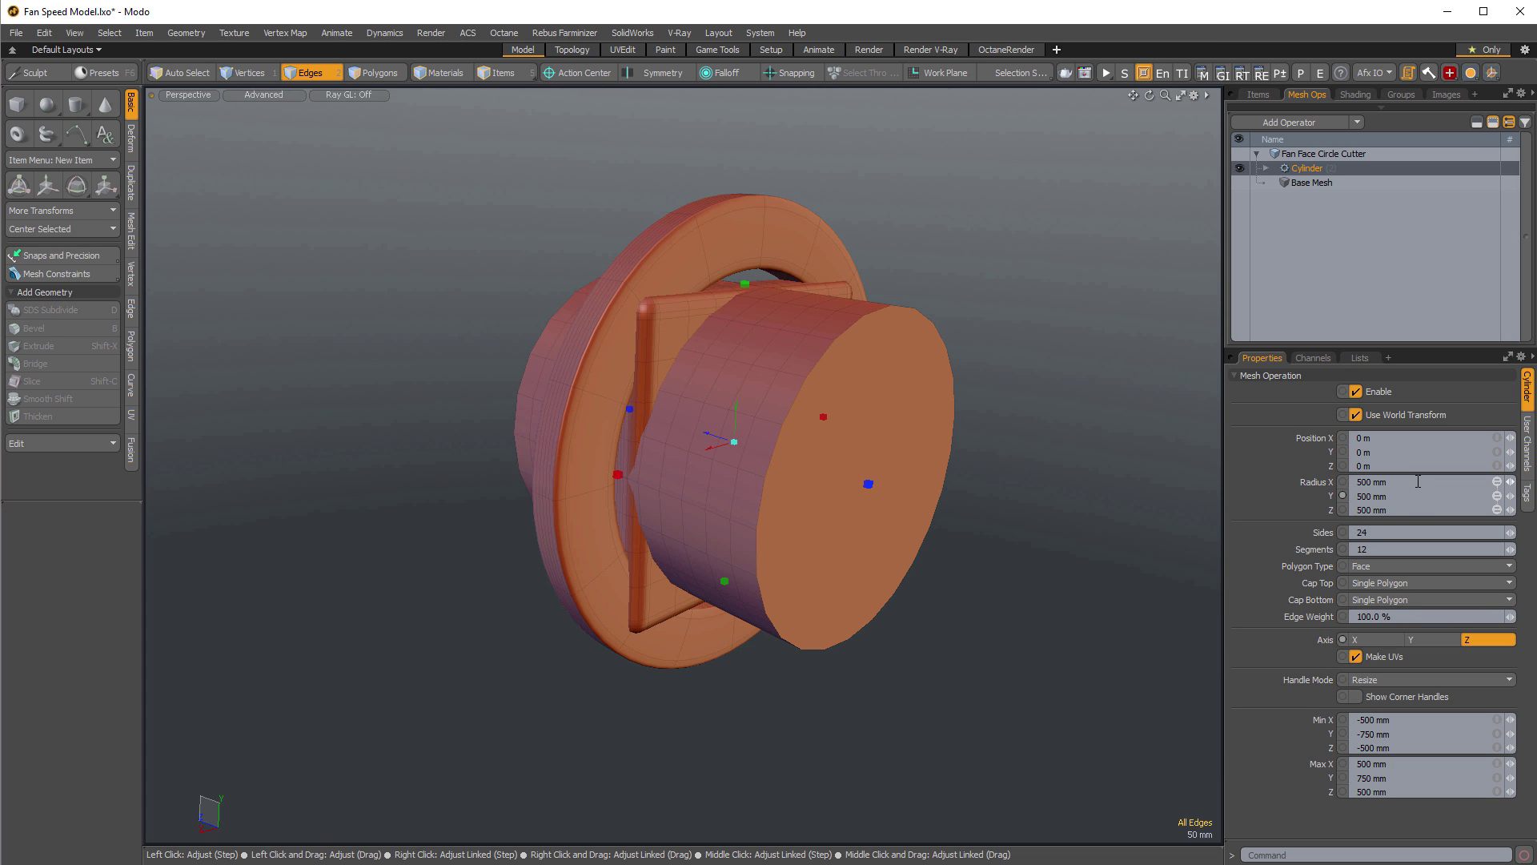
# Set the cylinder's polygon type to Catmull Clark and both its top and bottom caps to Quad Grid.
pyautogui.keyDown('alt'); pyautogui.moveTo(781, 448); pyautogui.dragTo(741, 469); pyautogui.keyUp('alt')
pyautogui.click(1374, 567)
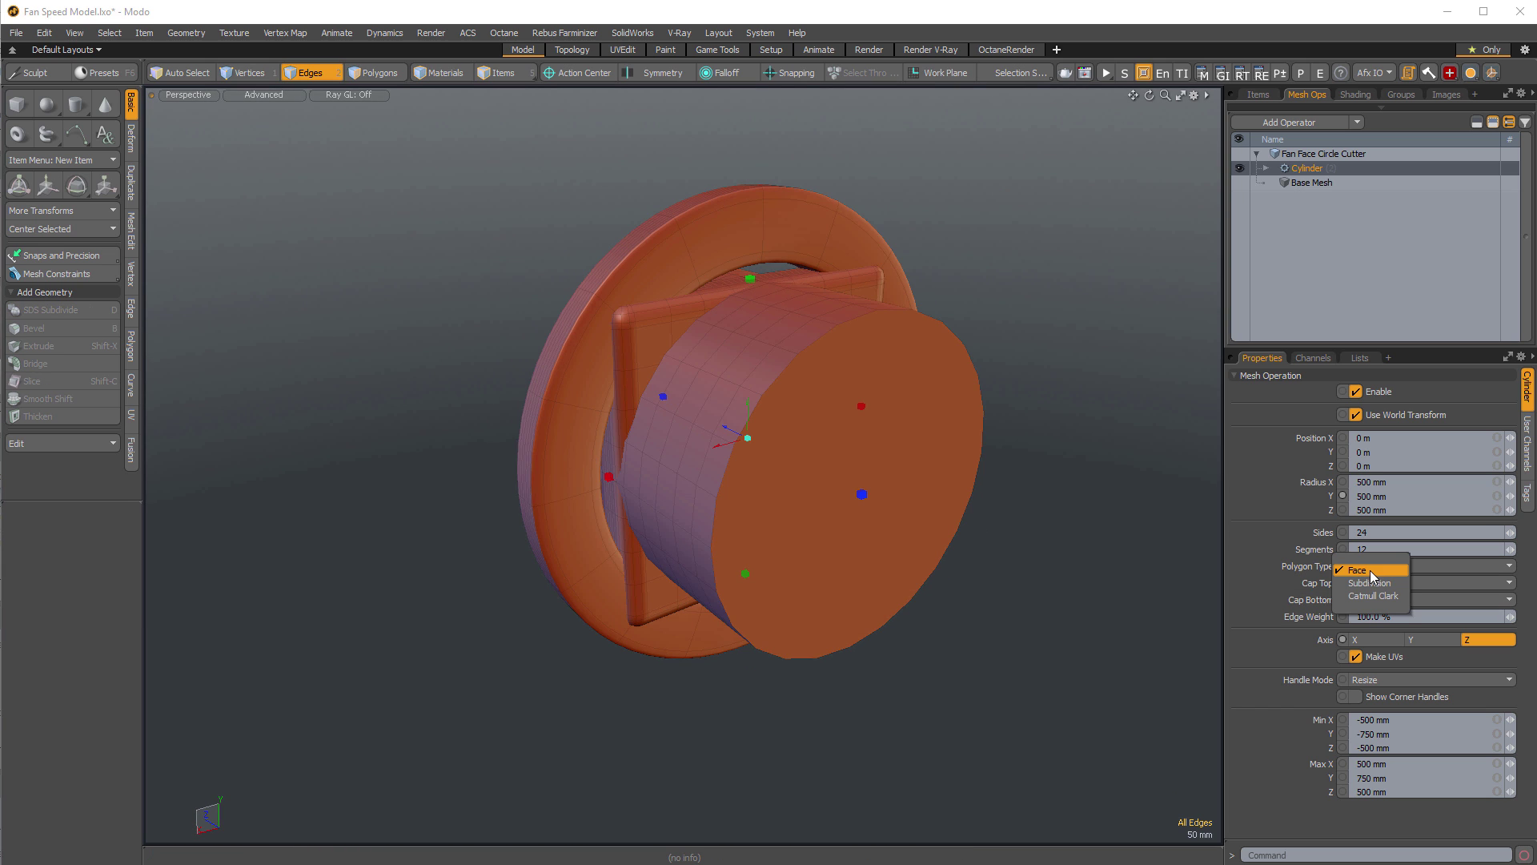
pyautogui.click(1371, 587)
pyautogui.click(1371, 584)
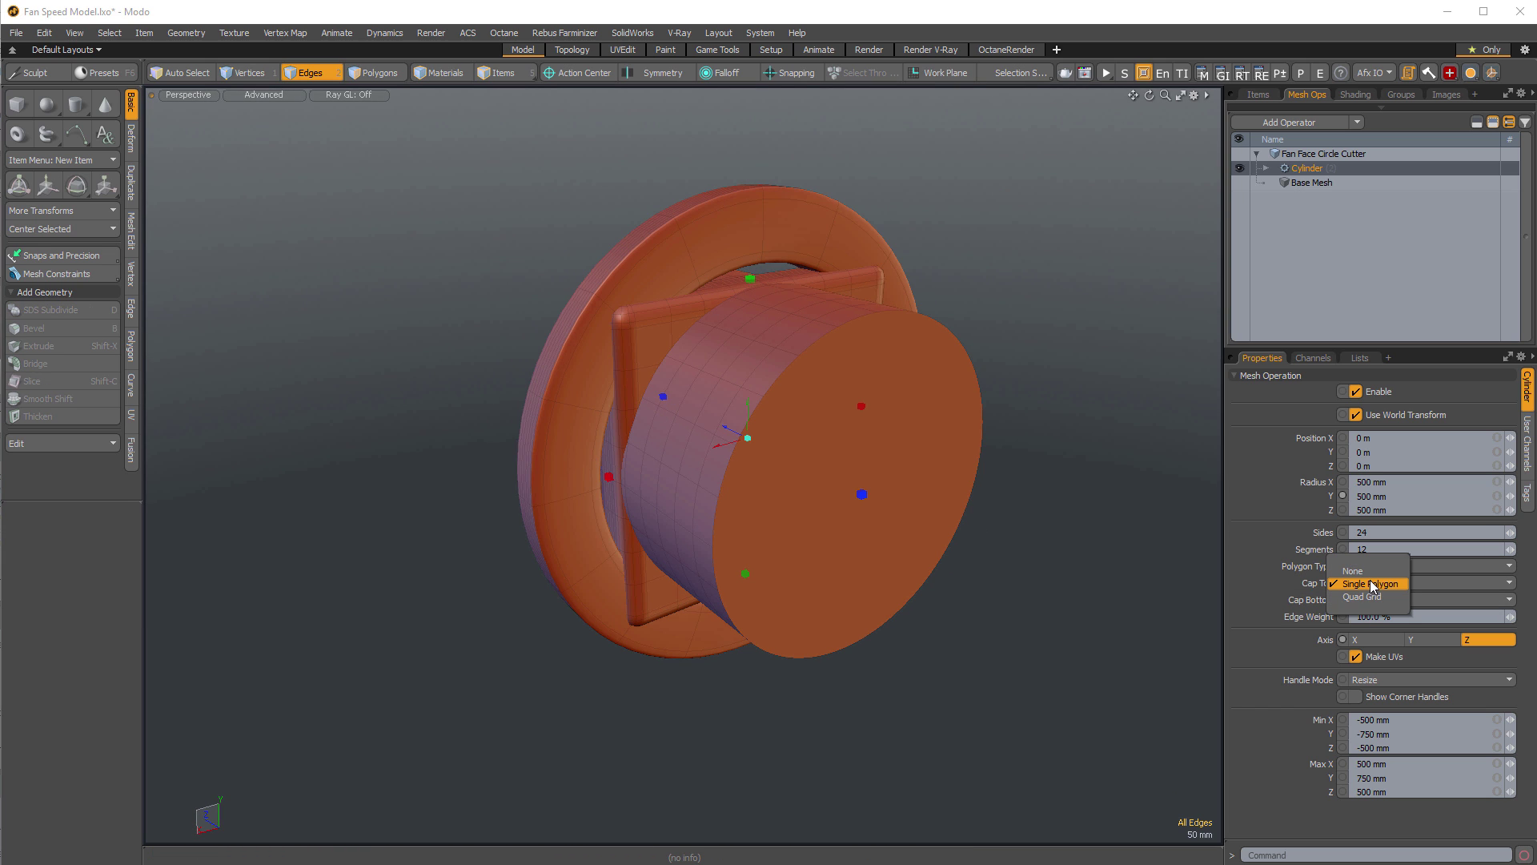
pyautogui.click(1374, 587)
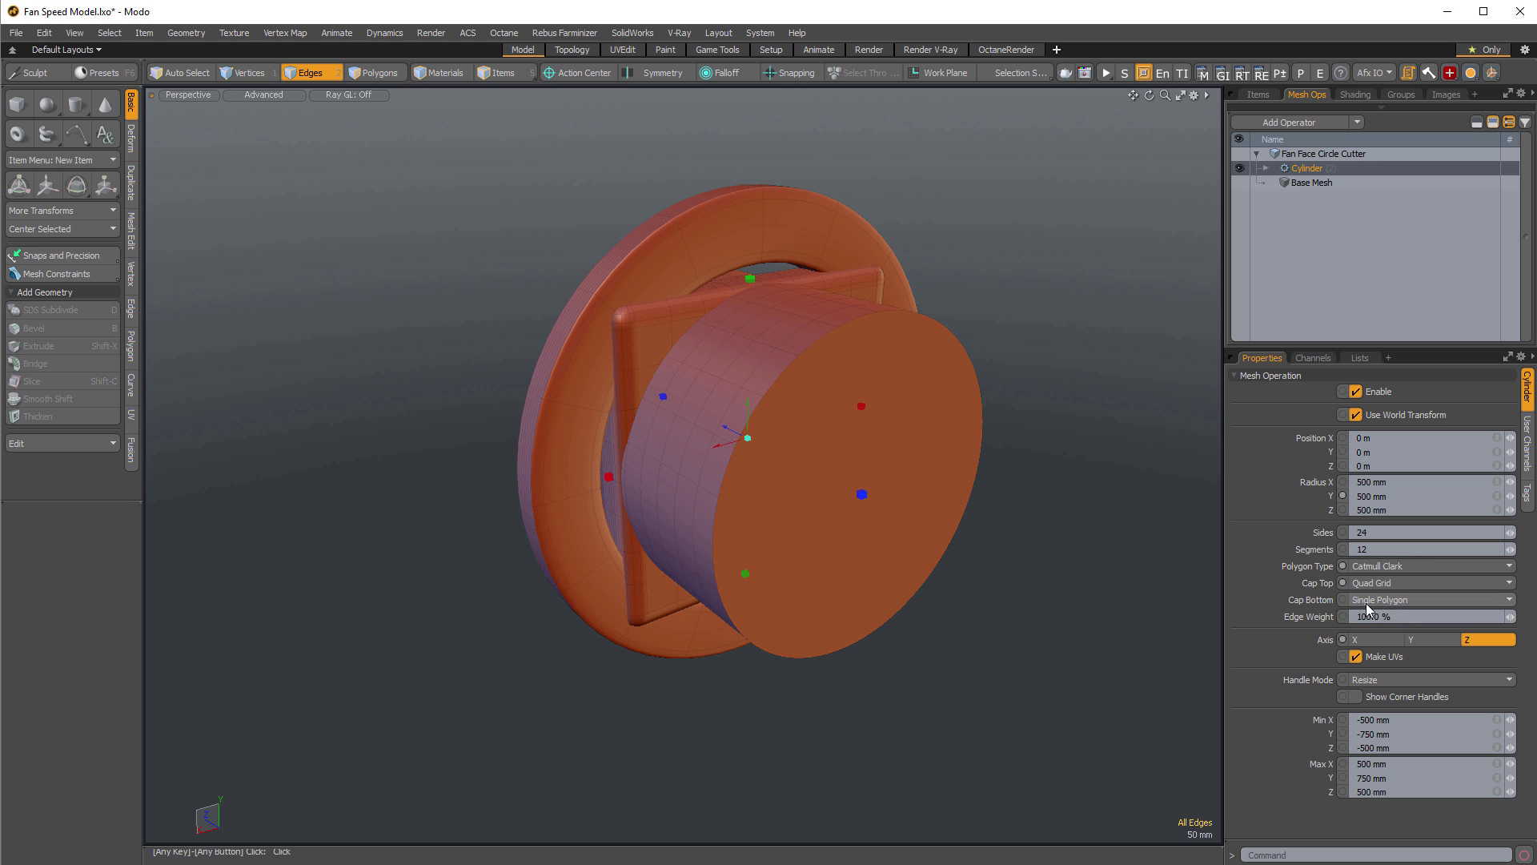
pyautogui.click(1367, 599)
pyautogui.click(1369, 614)
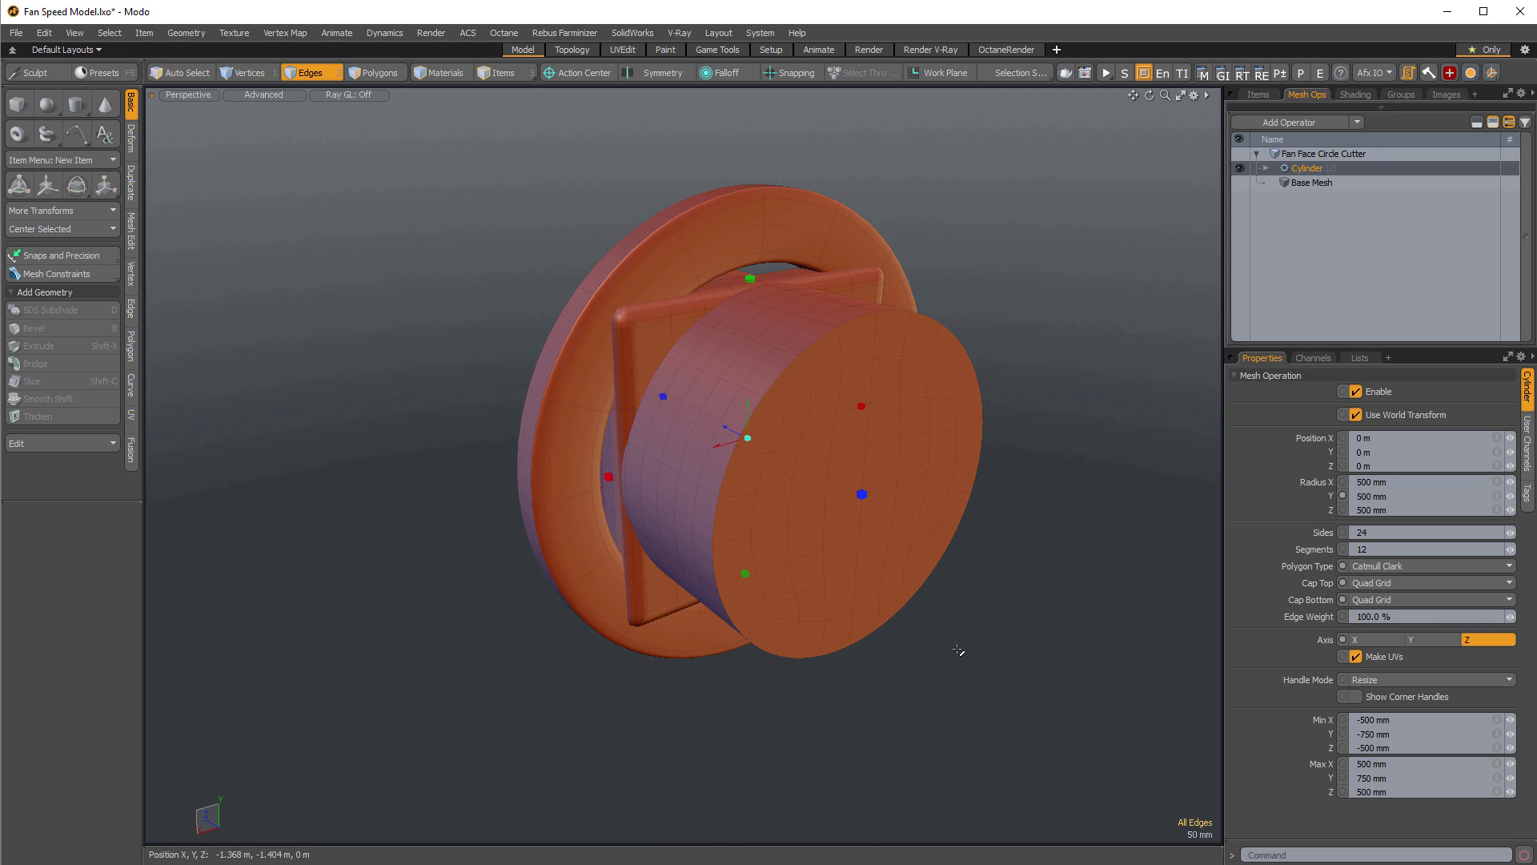
pyautogui.keyDown('alt'); pyautogui.moveTo(959, 650); pyautogui.dragTo(1013, 620); pyautogui.keyUp('alt')
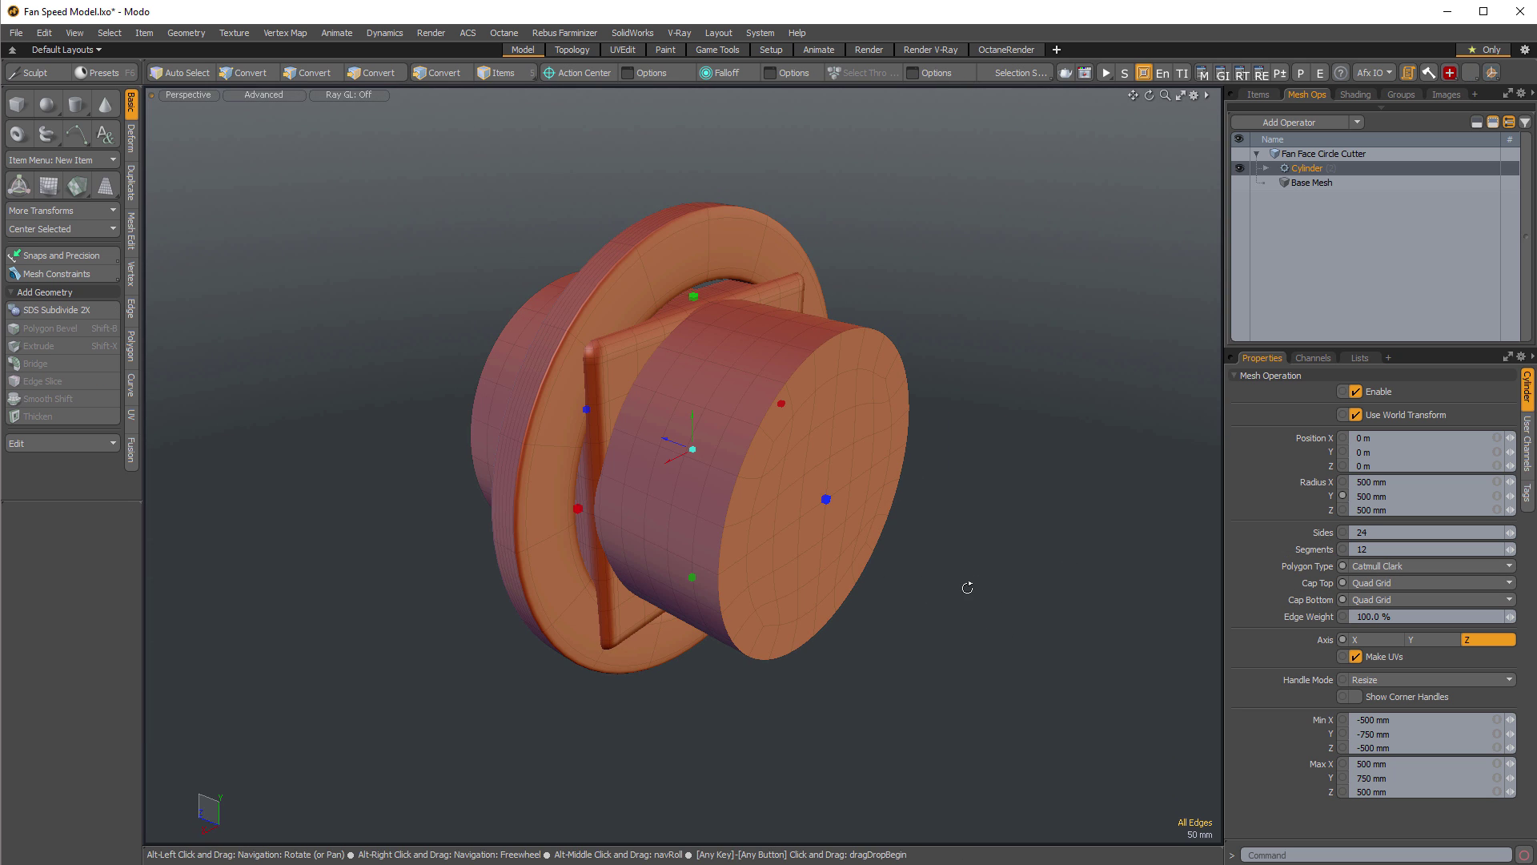
pyautogui.keyDown('alt'); pyautogui.moveTo(968, 584); pyautogui.dragTo(884, 570); pyautogui.keyUp('alt')
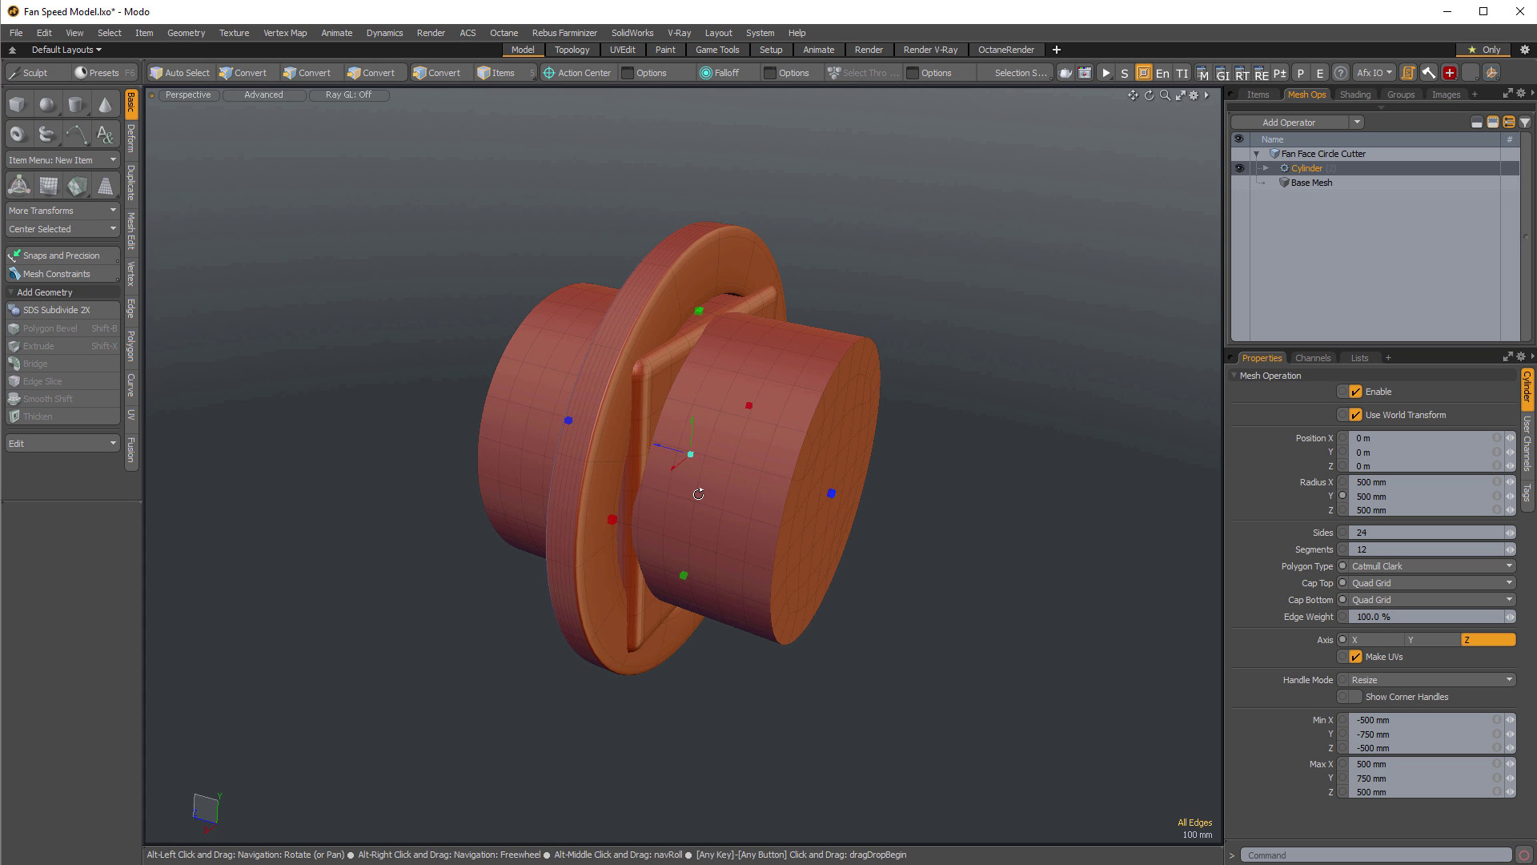
pyautogui.keyDown('alt'); pyautogui.moveTo(713, 508); pyautogui.dragTo(724, 551); pyautogui.keyUp('alt')
pyautogui.hotkey('ctrl', 'z')
pyautogui.scroll(1, 720, 485)
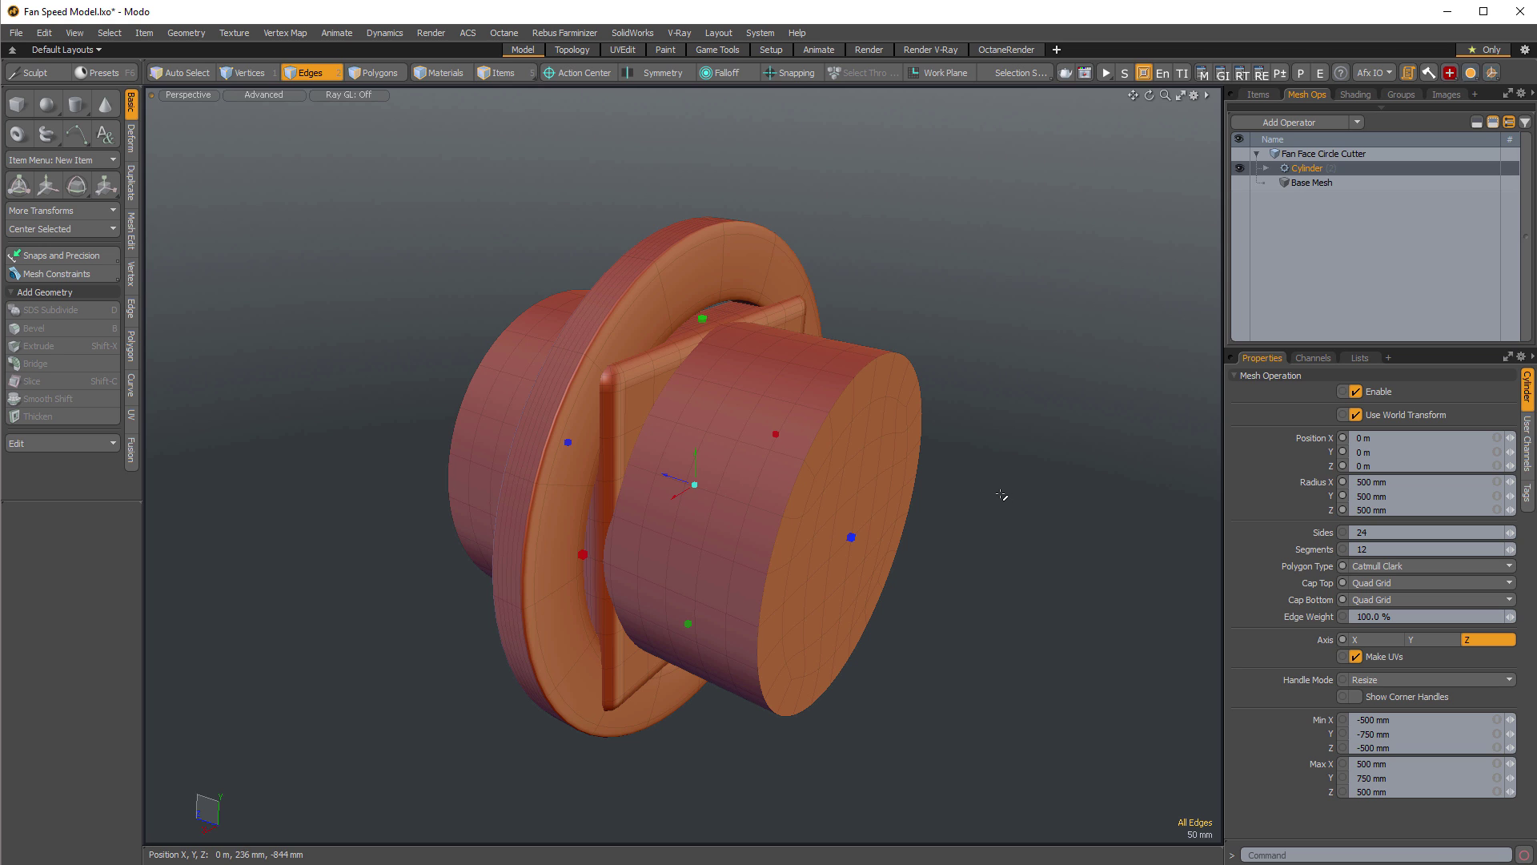
# Set the viewport's center visibility to Selected and select the Fan Face Circle Cutter mesh as an item.
pyautogui.press('o')
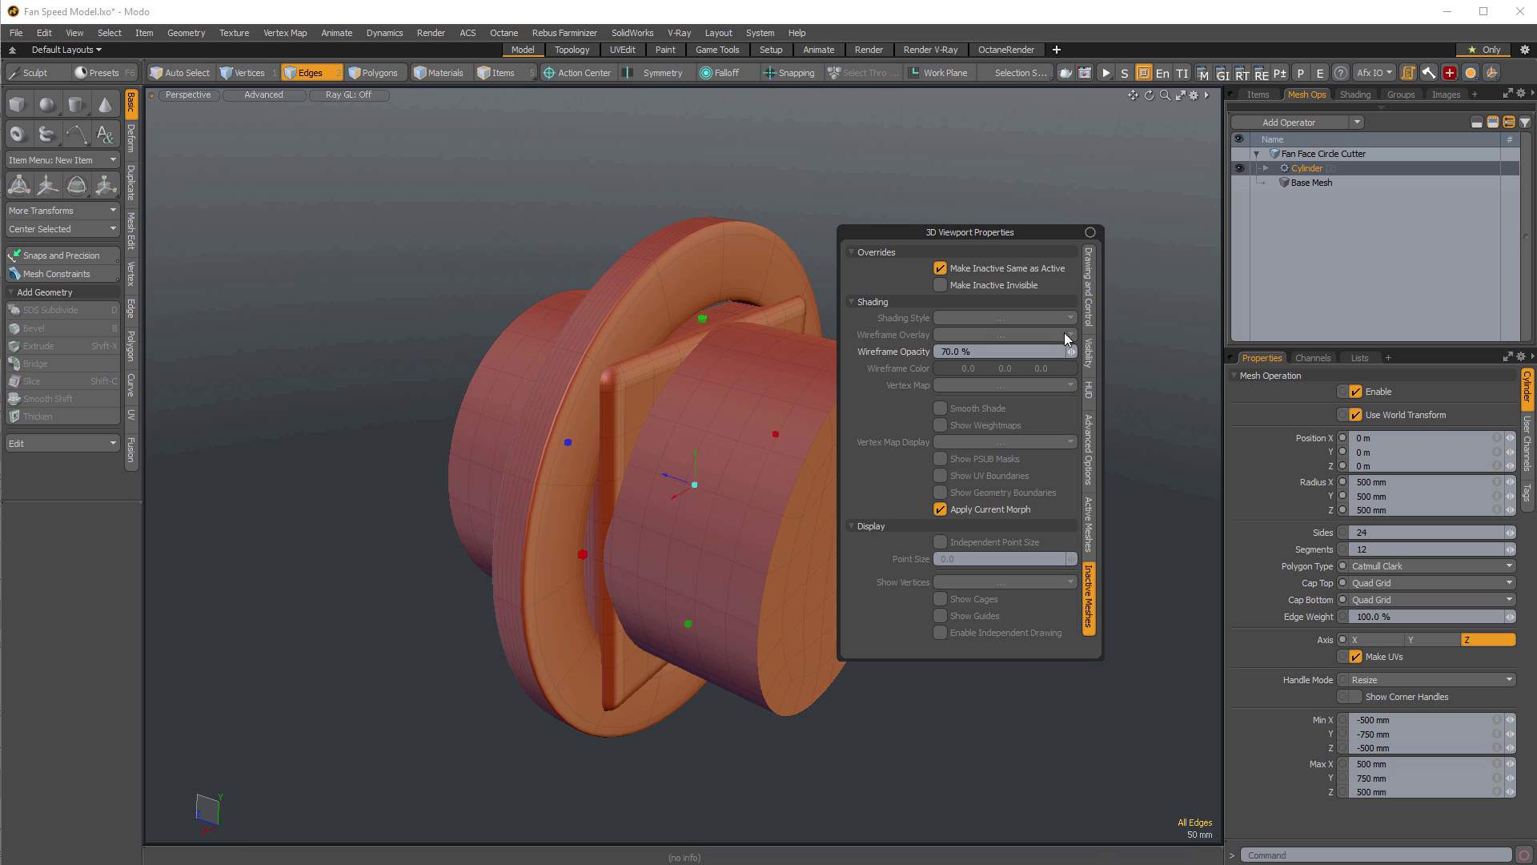
pyautogui.click(1089, 296)
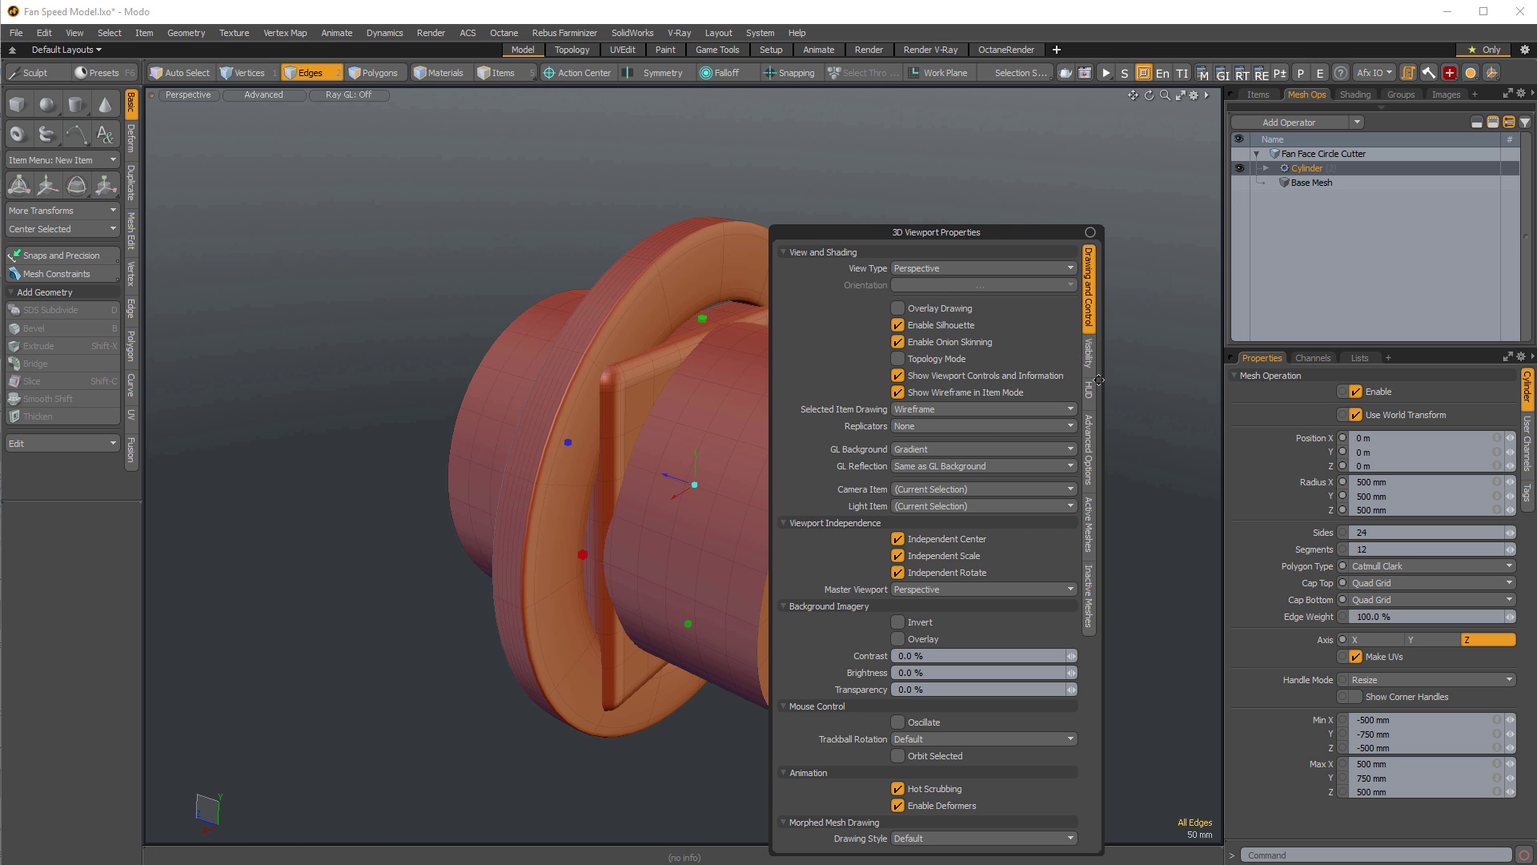
pyautogui.click(1089, 352)
pyautogui.click(965, 383)
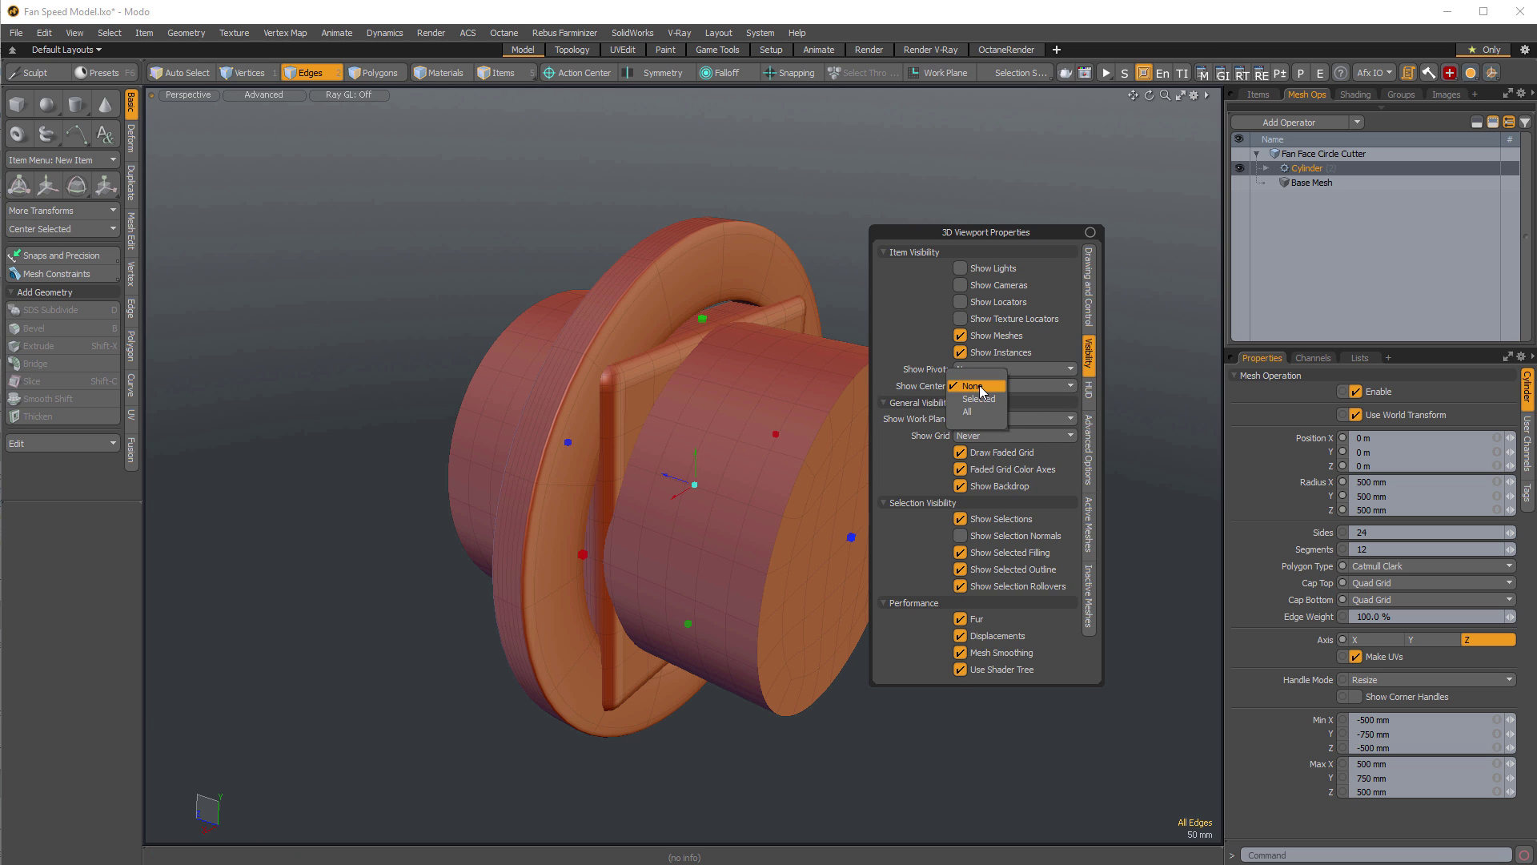
pyautogui.click(976, 401)
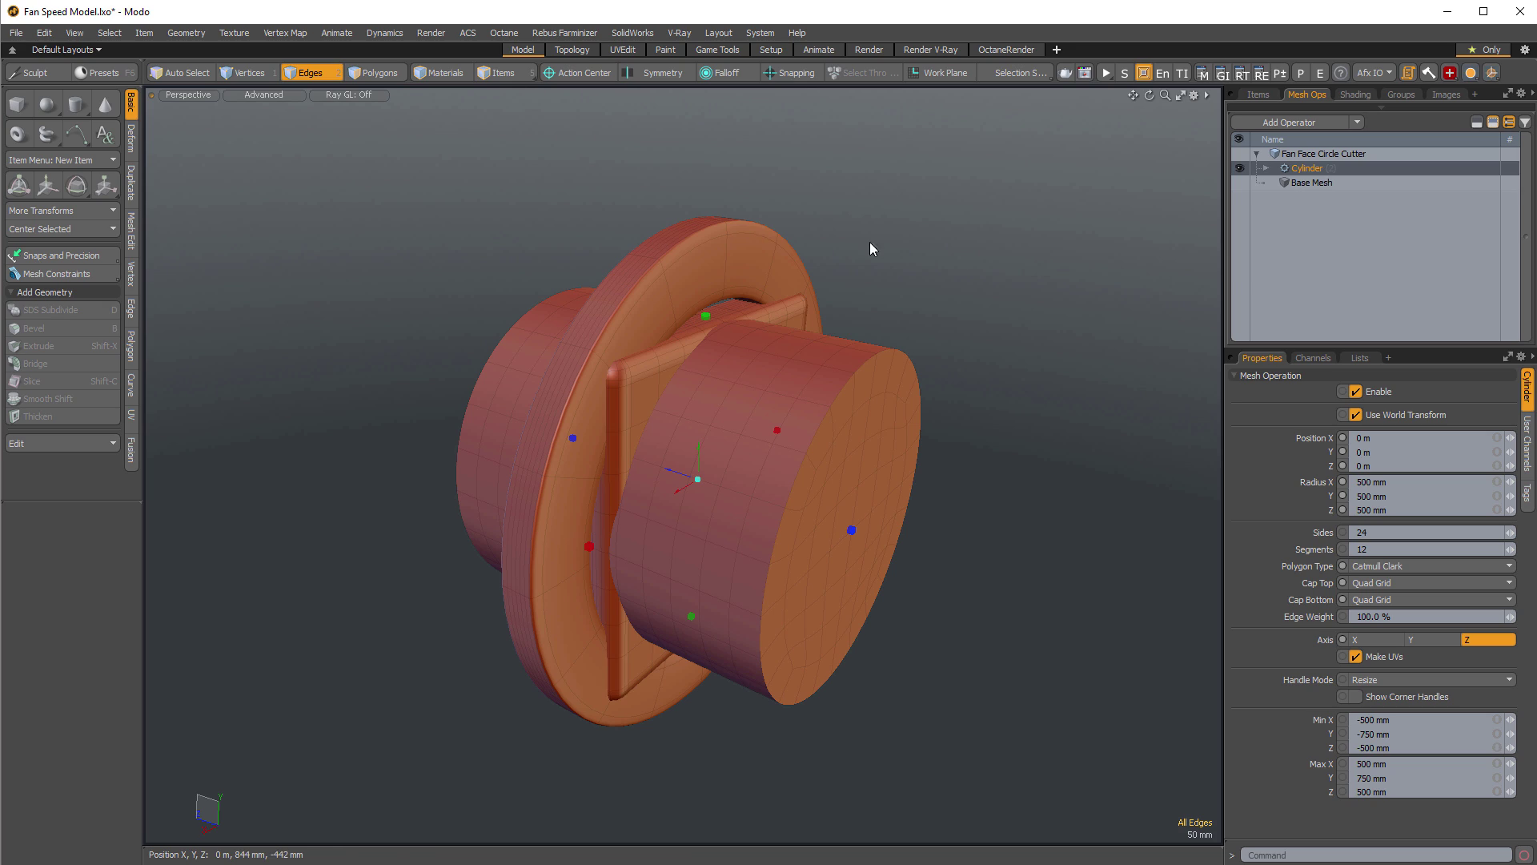
pyautogui.press('5')
pyautogui.click(833, 384)
pyautogui.keyDown('alt'); pyautogui.moveTo(834, 384); pyautogui.dragTo(578, 572); pyautogui.keyUp('alt')
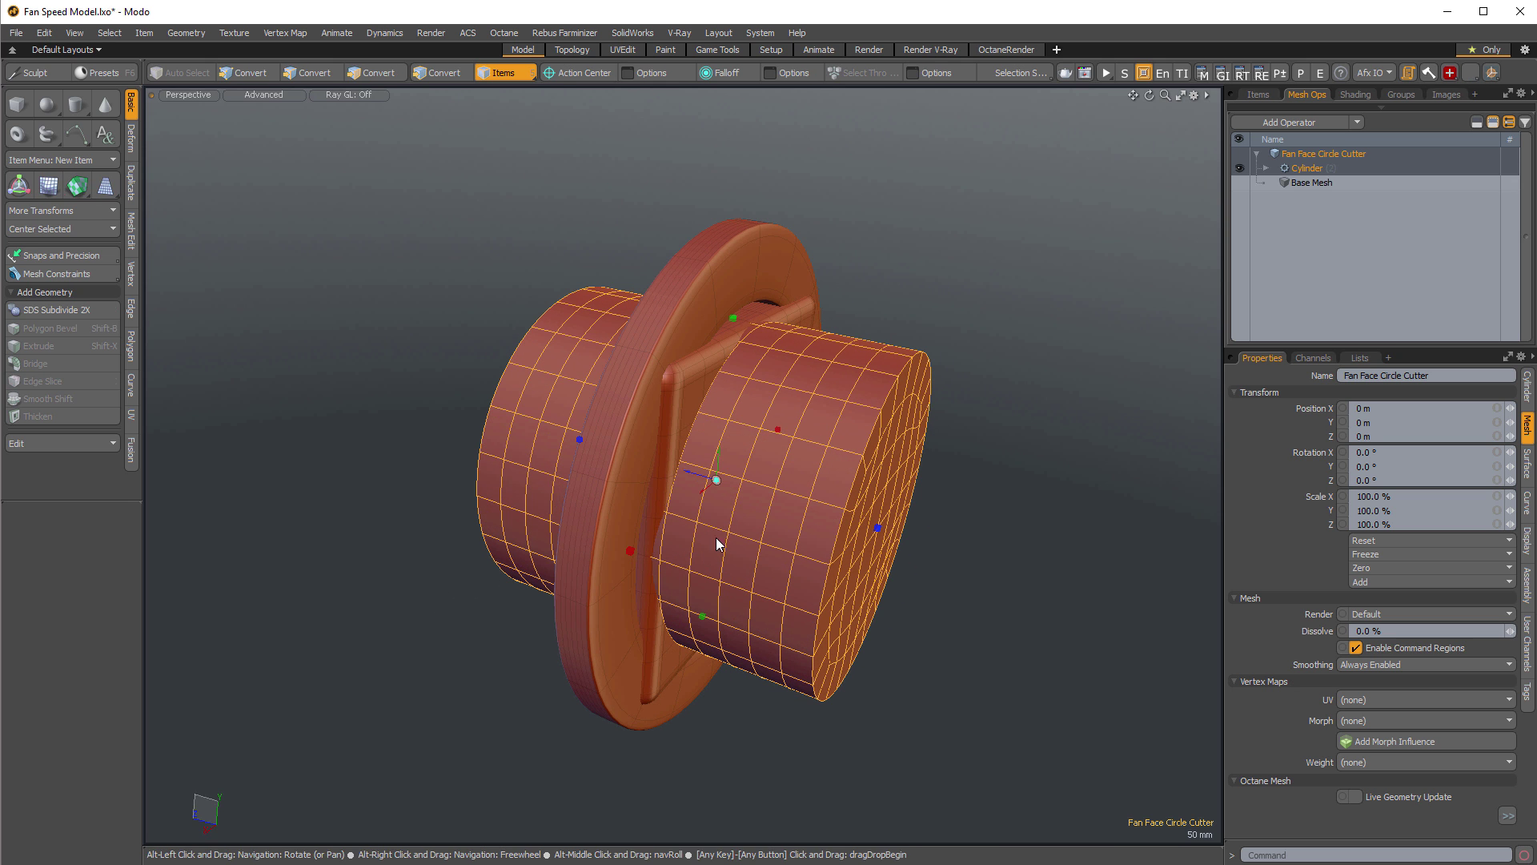
# Try offsetting the Cylinder operation to -414 mm along Z and set its Z position back to 0 m.
pyautogui.click(1300, 166)
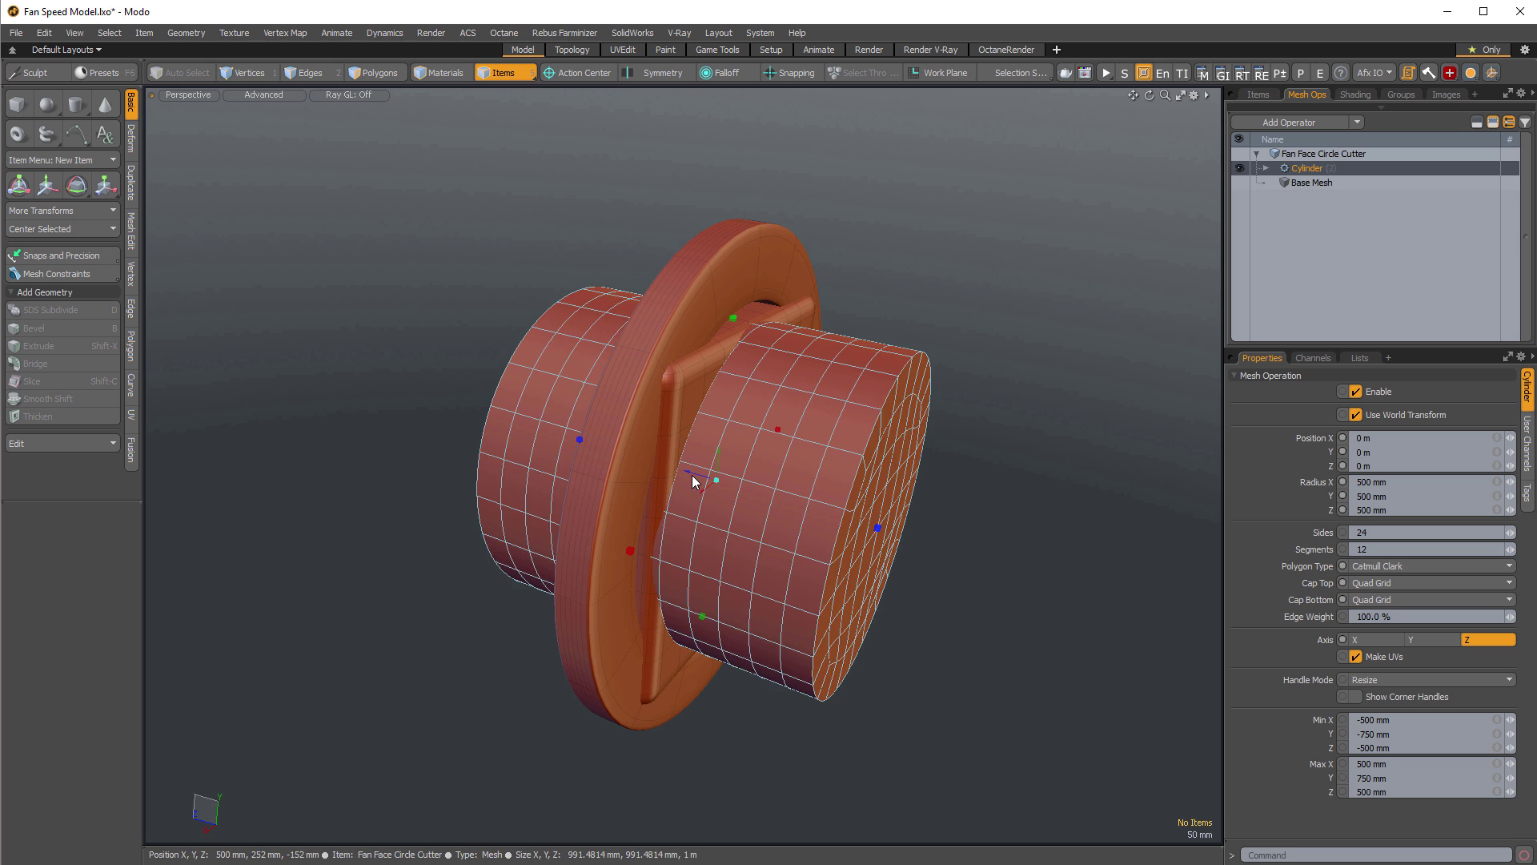
pyautogui.moveTo(689, 474); pyautogui.dragTo(816, 511)
pyautogui.click(943, 556)
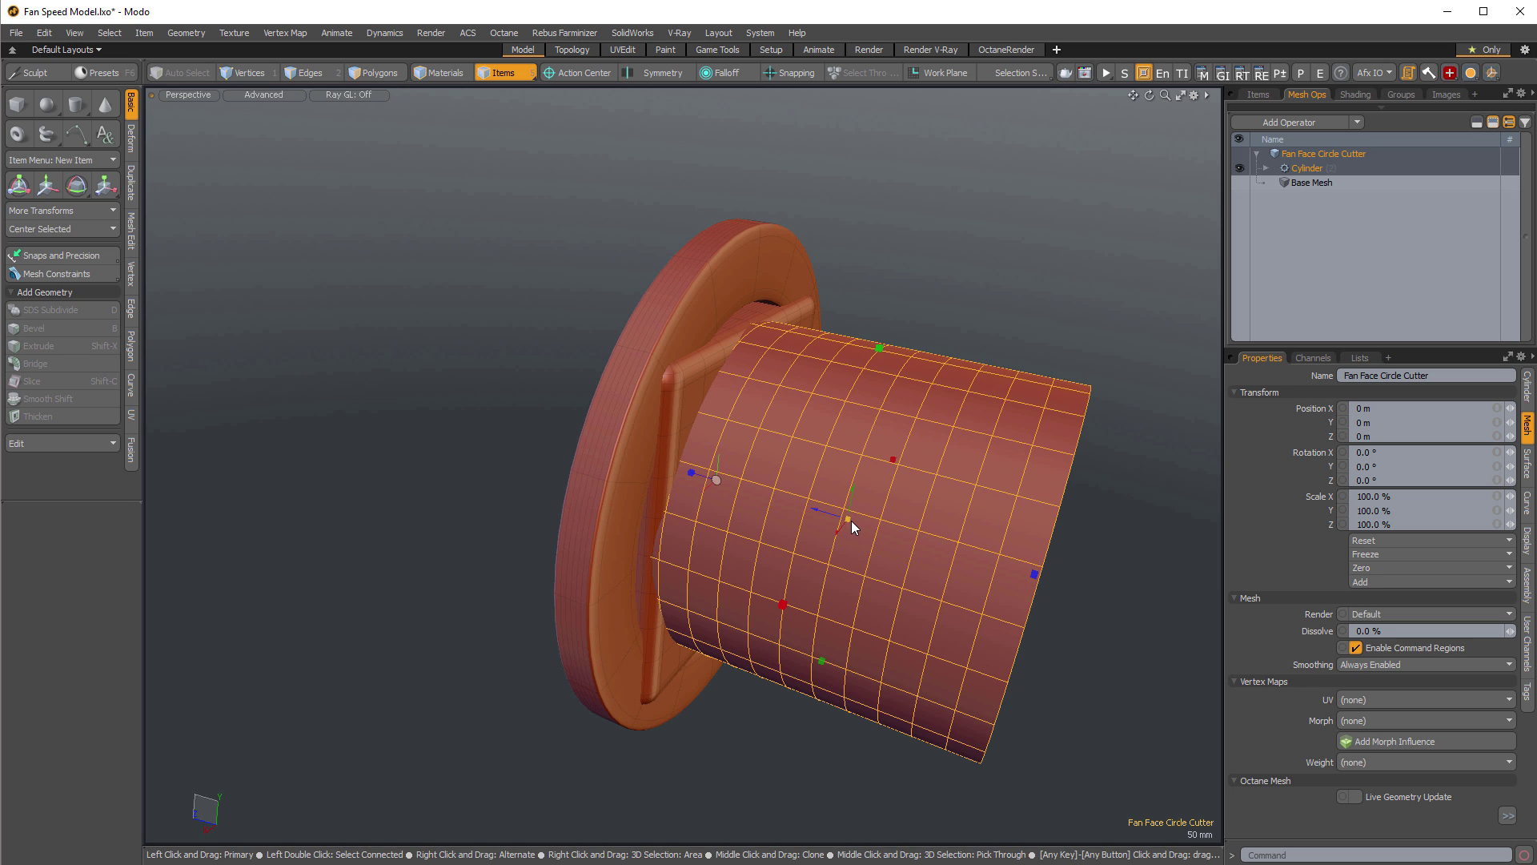
pyautogui.click(1527, 387)
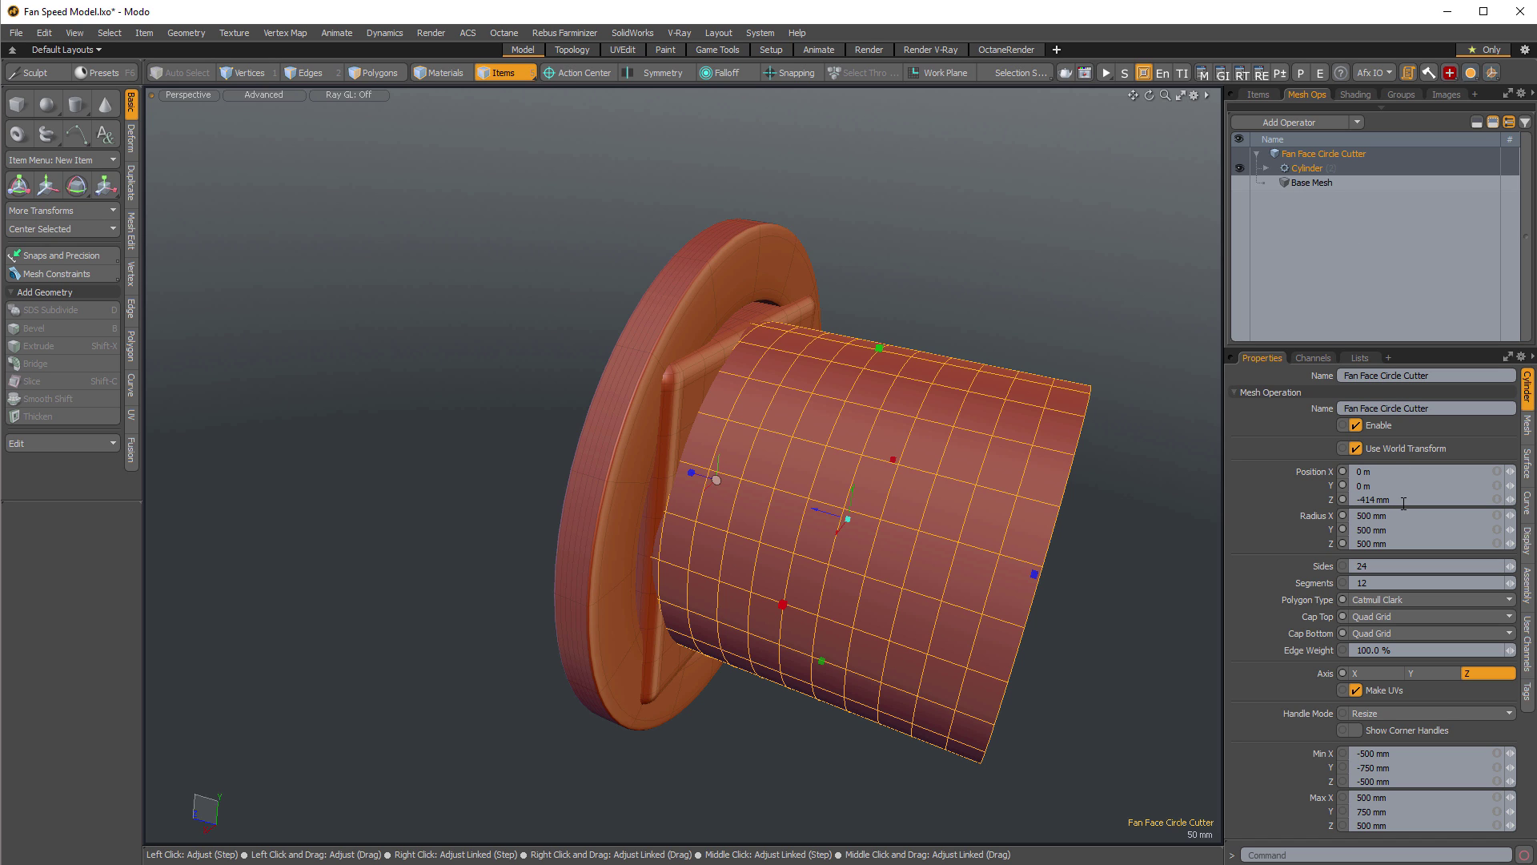
pyautogui.click(1402, 509)
pyautogui.click(1401, 502)
pyautogui.write('0')
pyautogui.press('Return')
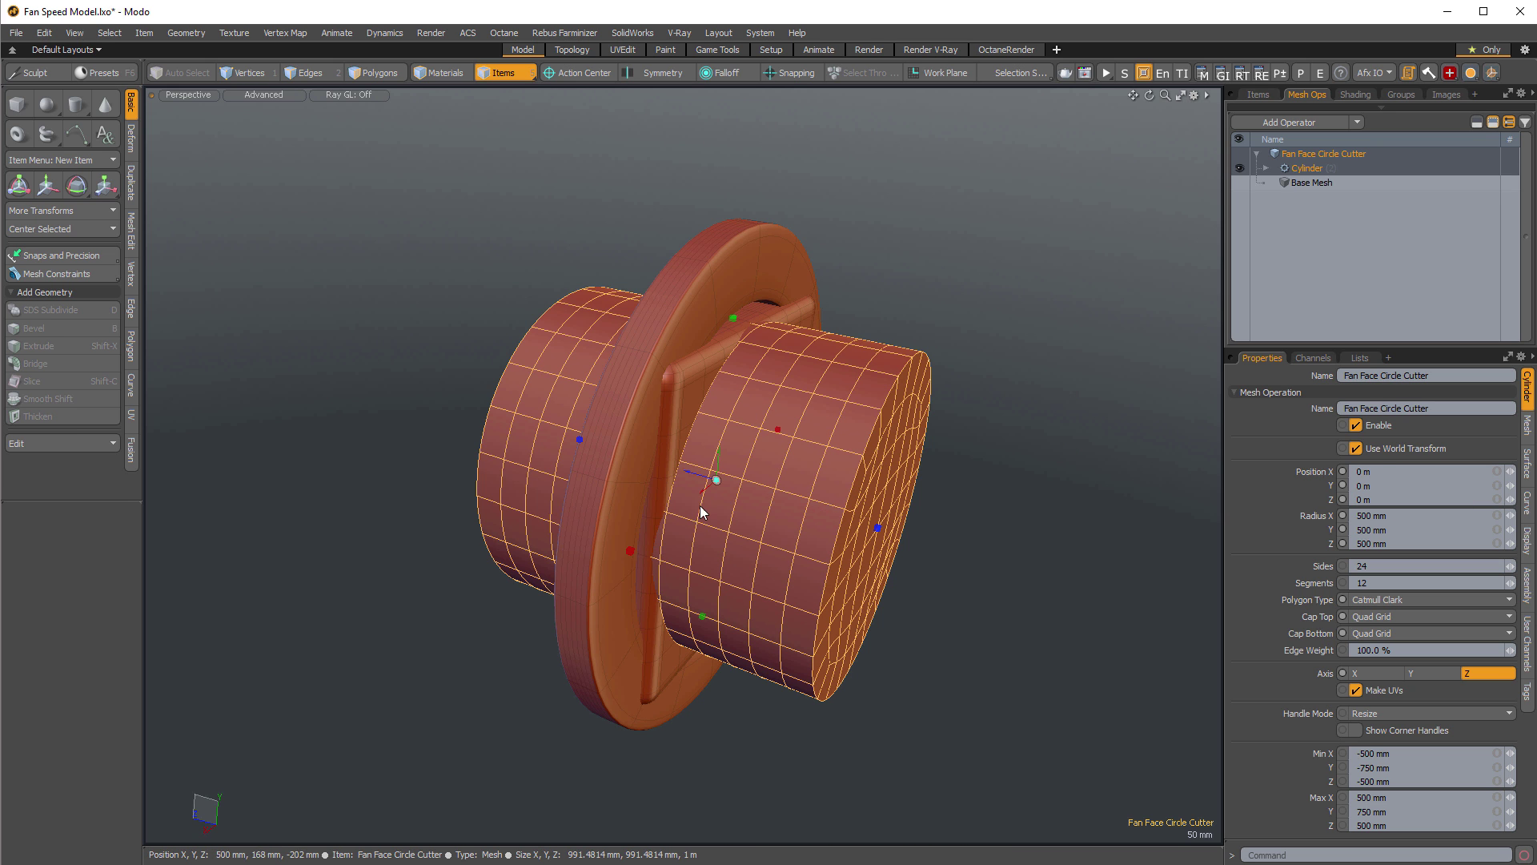
# Move the Fan Face Circle Cutter mesh item itself along Z to about -516 mm, clear of the case.
pyautogui.scroll(2, 777, 512)
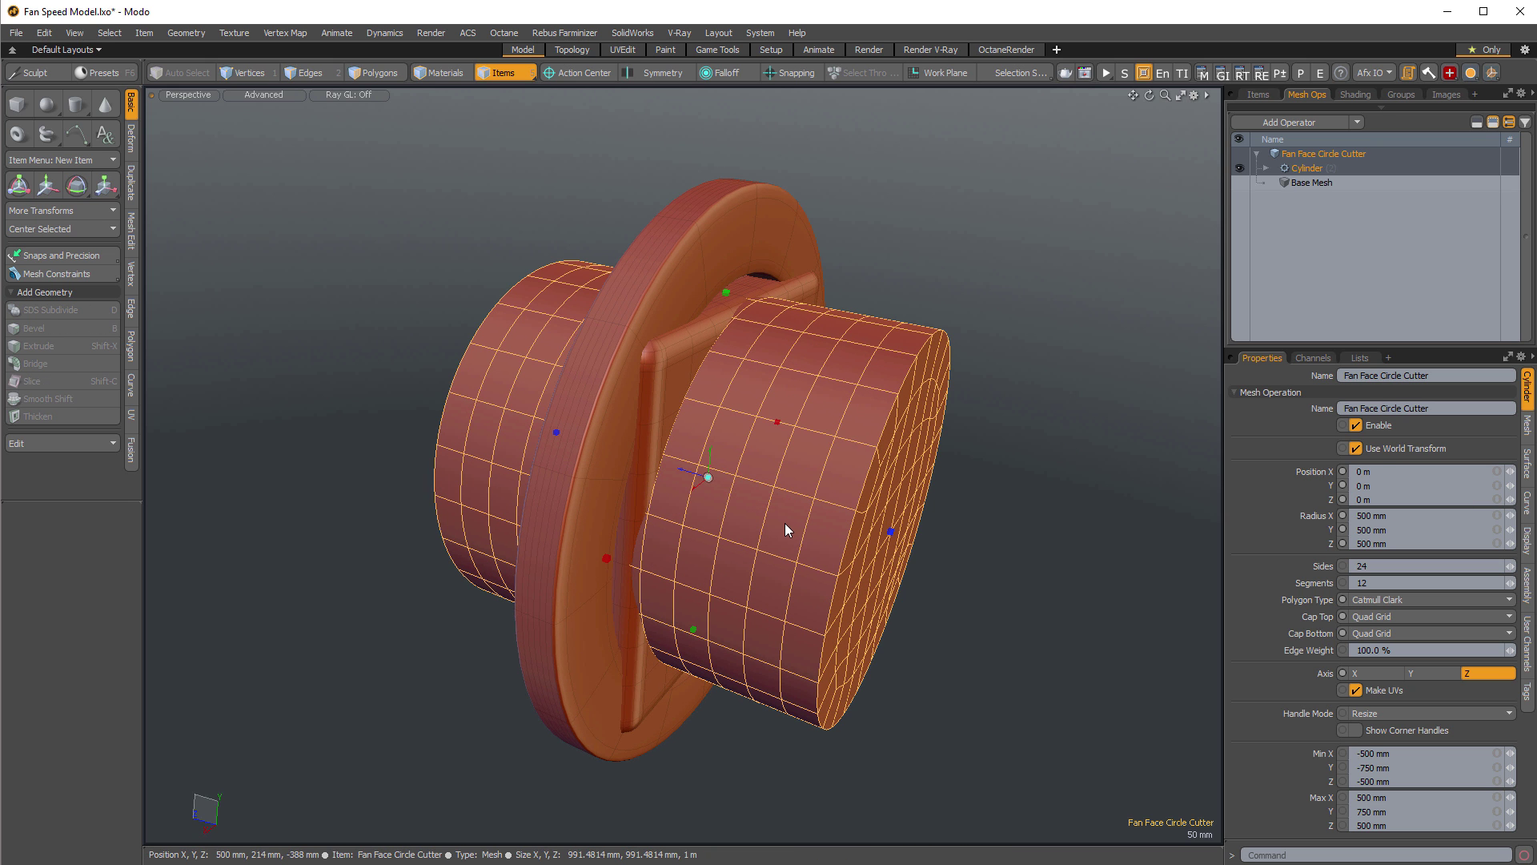
pyautogui.click(1297, 155)
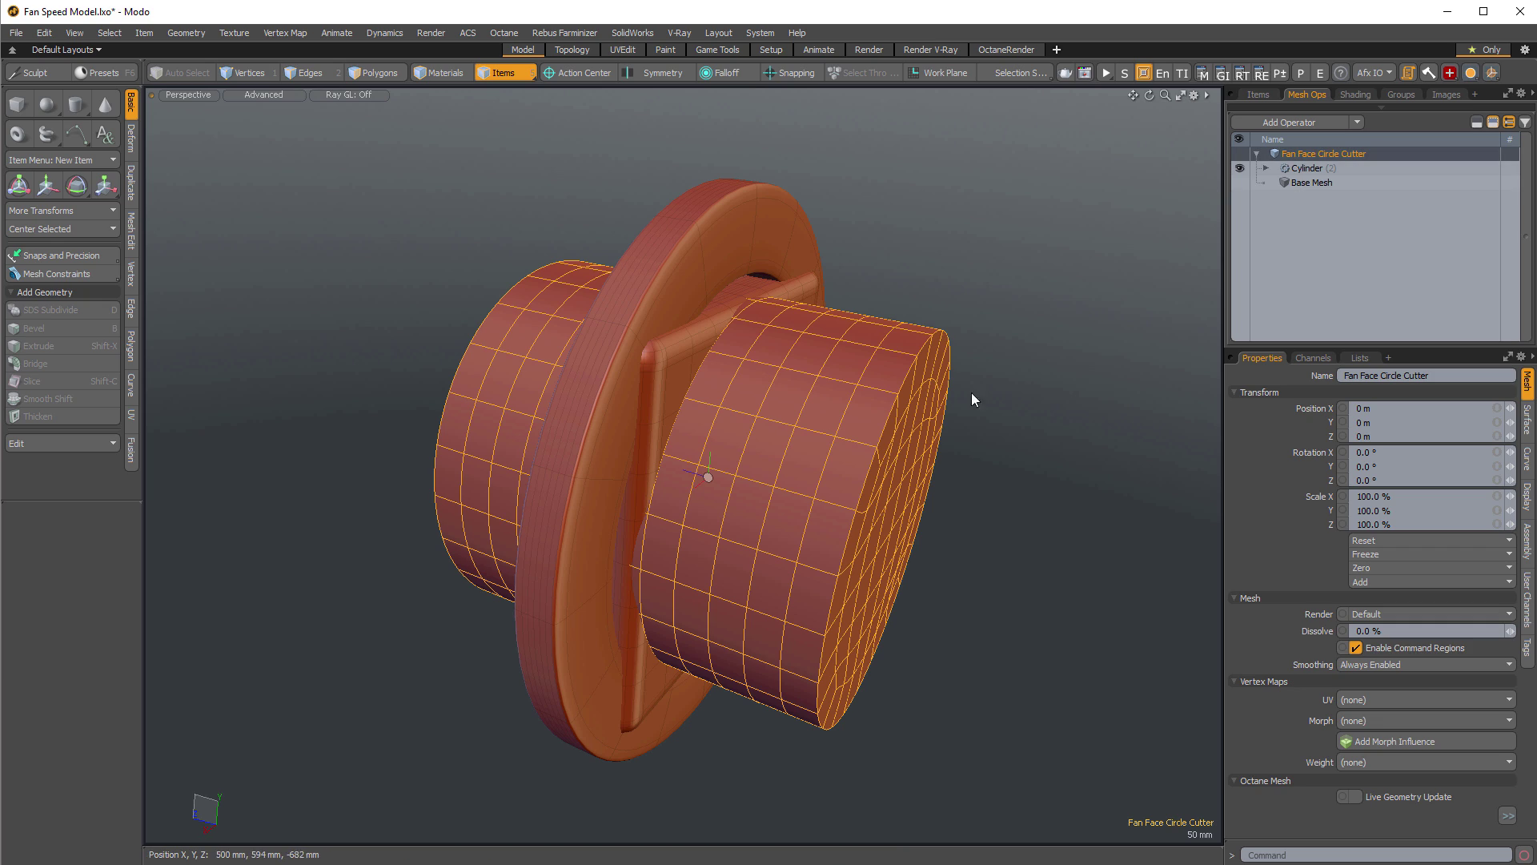
pyautogui.press('w')
pyautogui.press('y')
pyautogui.moveTo(683, 471); pyautogui.dragTo(992, 531)
pyautogui.hotkey('ctrl', 'z')
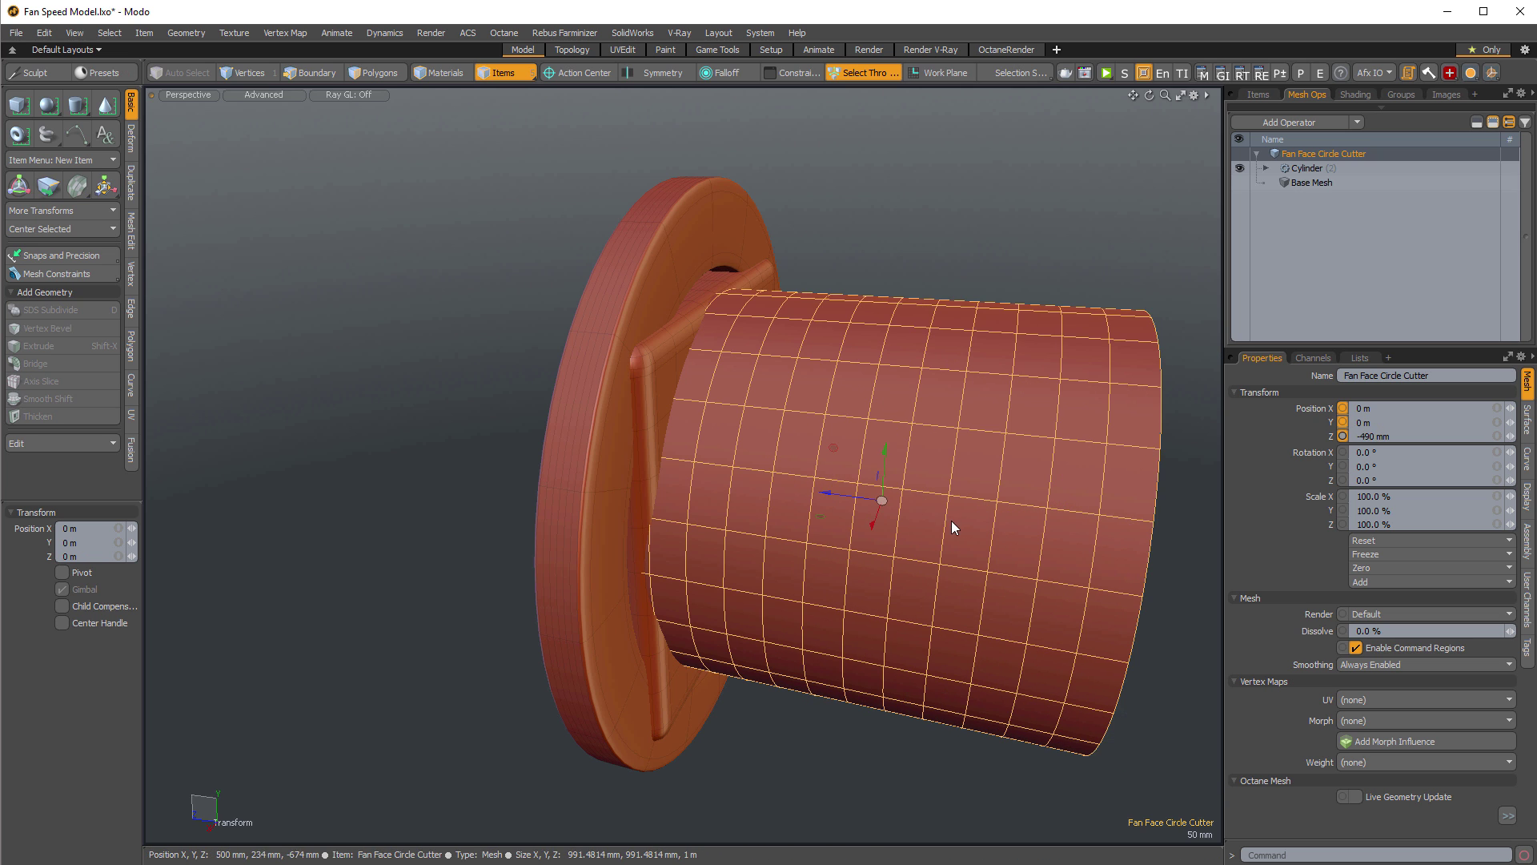
pyautogui.moveTo(829, 499); pyautogui.dragTo(721, 466)
pyautogui.keyDown('alt'); pyautogui.moveTo(720, 466); pyautogui.dragTo(688, 464); pyautogui.keyUp('alt')
# Reduce the X and Y radii of the Fan Face Circle Cutter's Cylinder operation together to 427 mm.
pyautogui.click(1308, 169)
pyautogui.click(1266, 167)
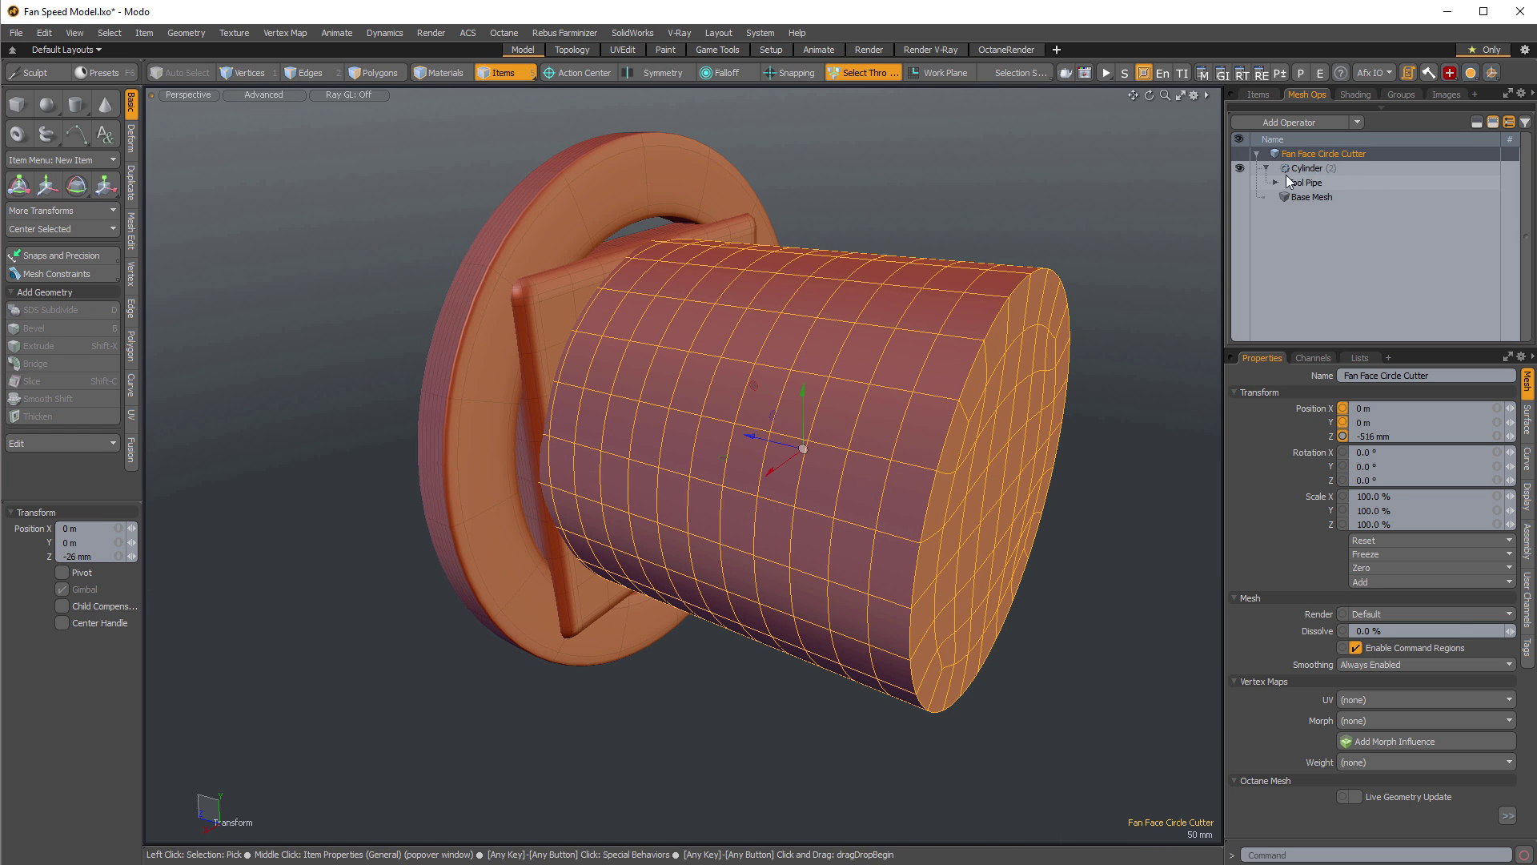
pyautogui.click(1320, 494)
pyautogui.keyDown('shift'); pyautogui.click(1312, 484); pyautogui.keyUp('shift')
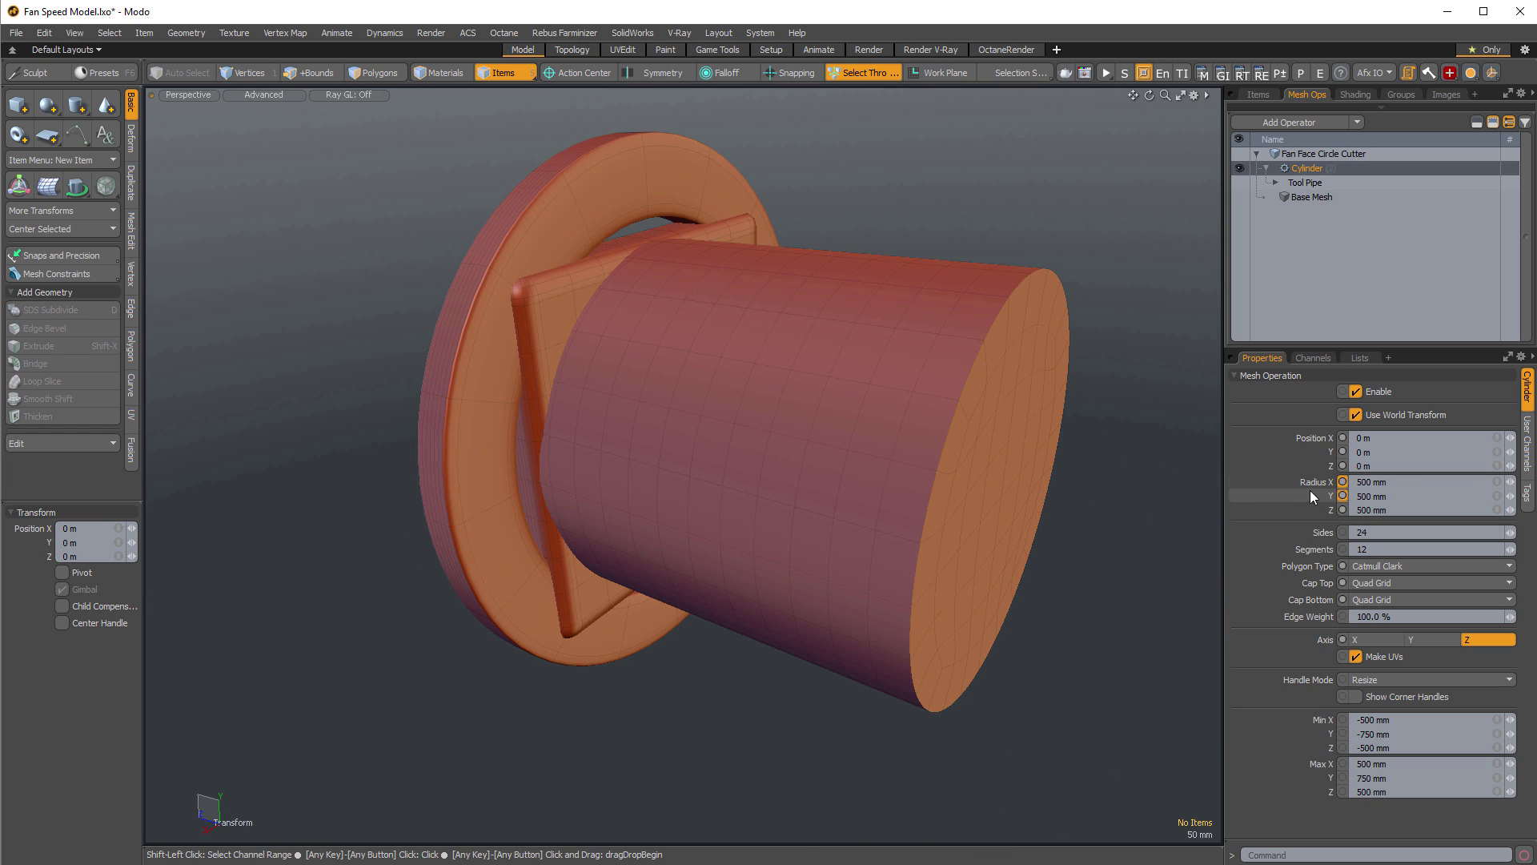
pyautogui.press('c')
pyautogui.moveTo(1088, 529); pyautogui.dragTo(995, 597)
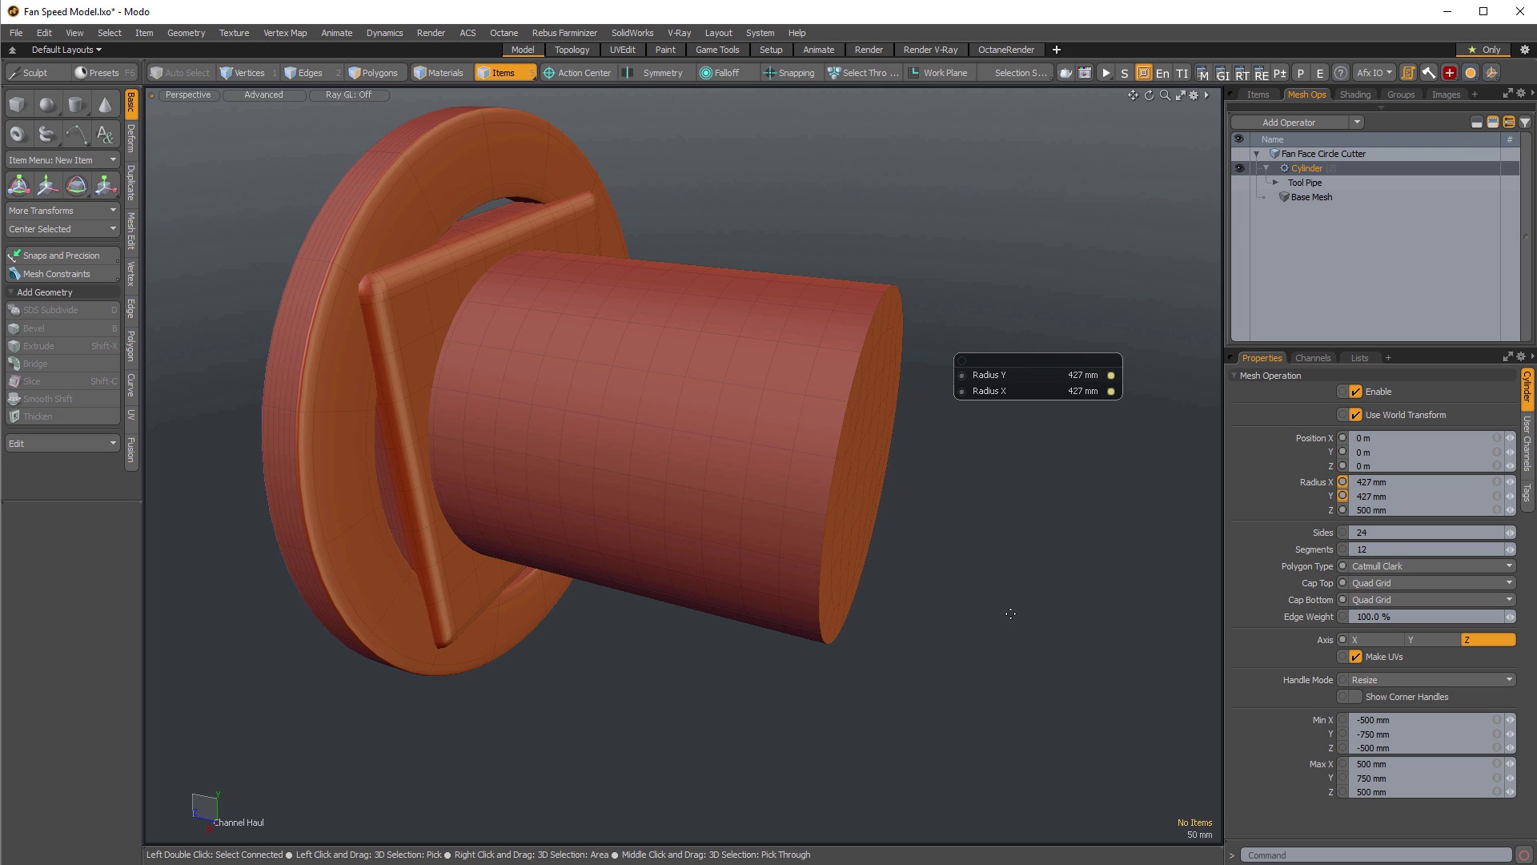
pyautogui.press('q')
pyautogui.click(1012, 613)
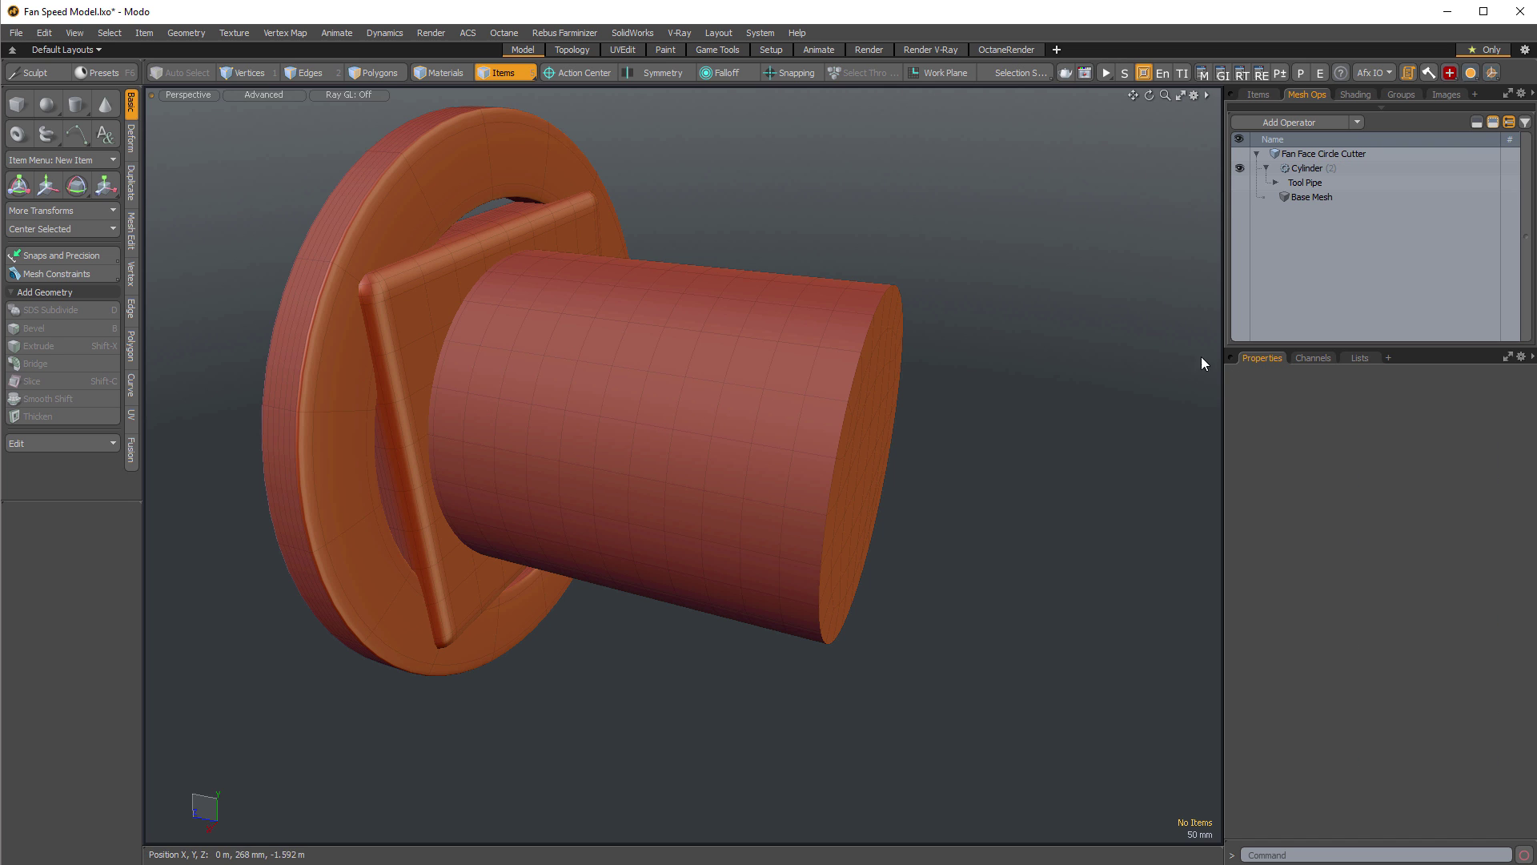
# Add a new mesh item to the scene and name it Fan Scew Holes.
pyautogui.click(1258, 95)
pyautogui.click(1273, 114)
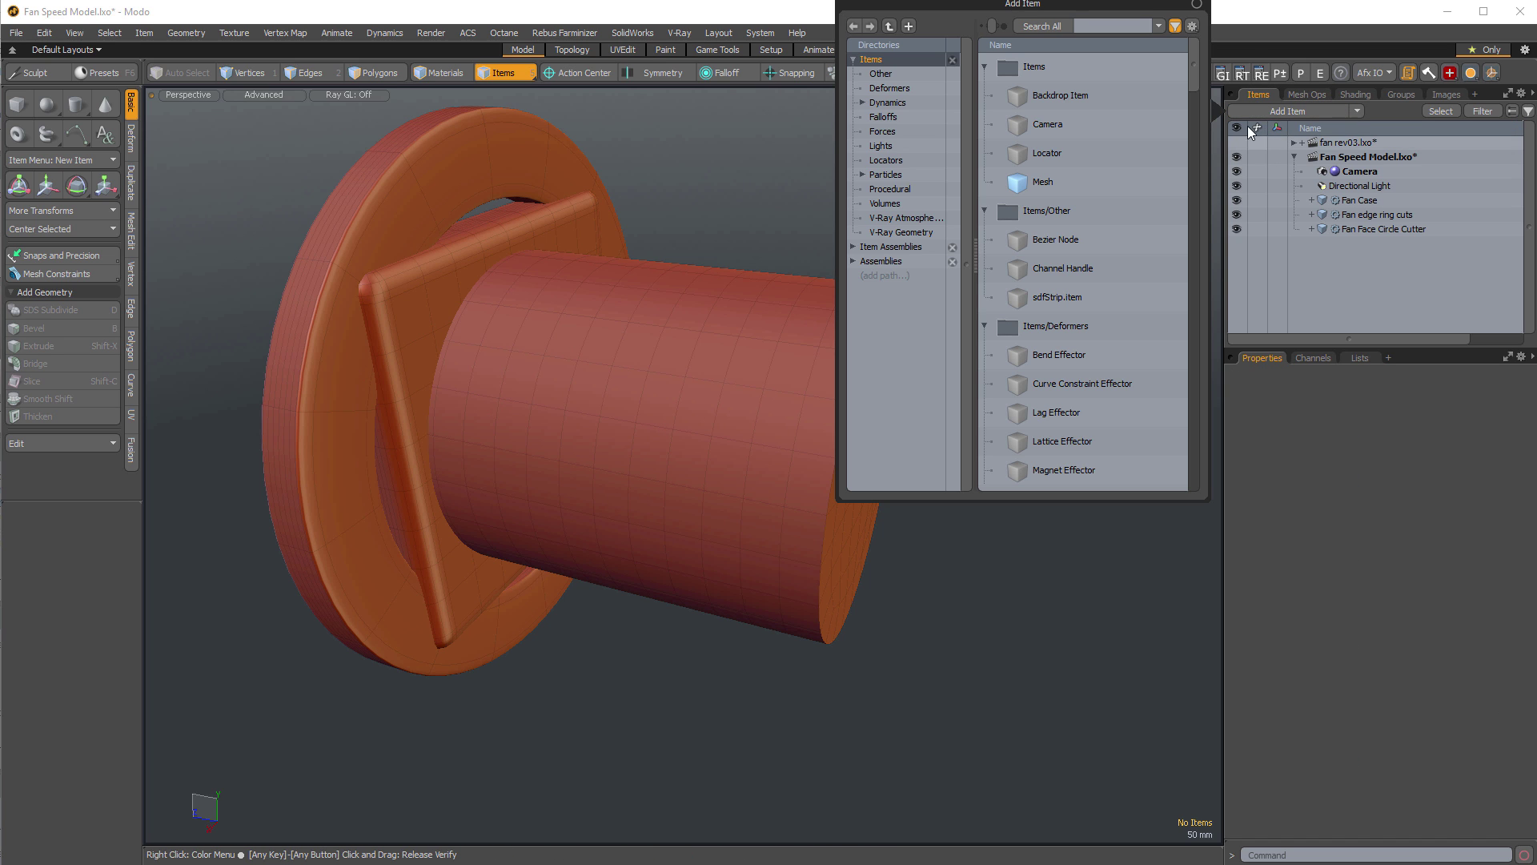
pyautogui.moveTo(1360, 303); pyautogui.dragTo(1361, 282)
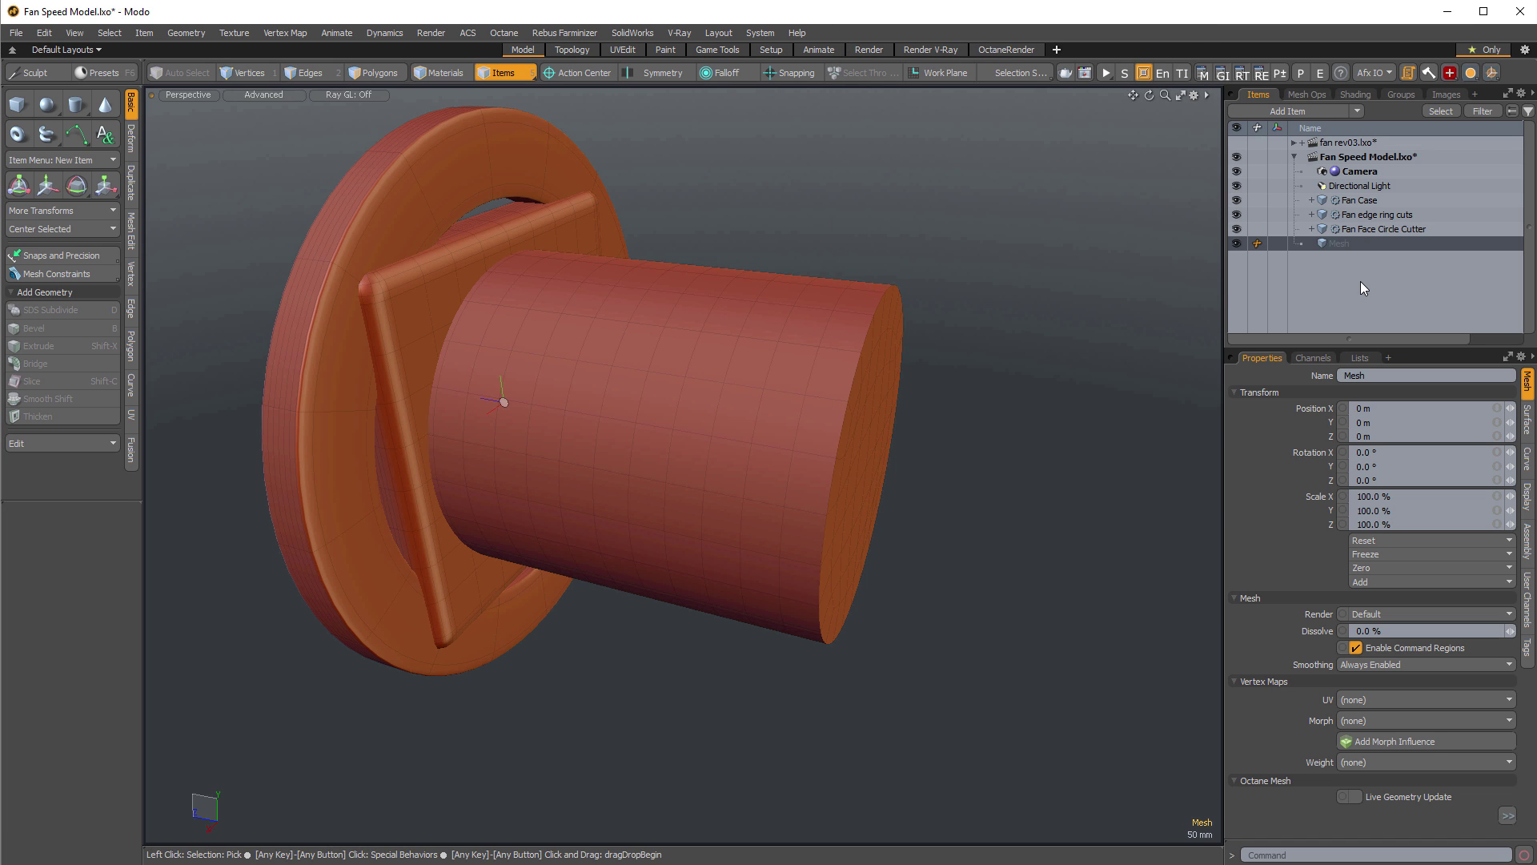
pyautogui.press('F2')
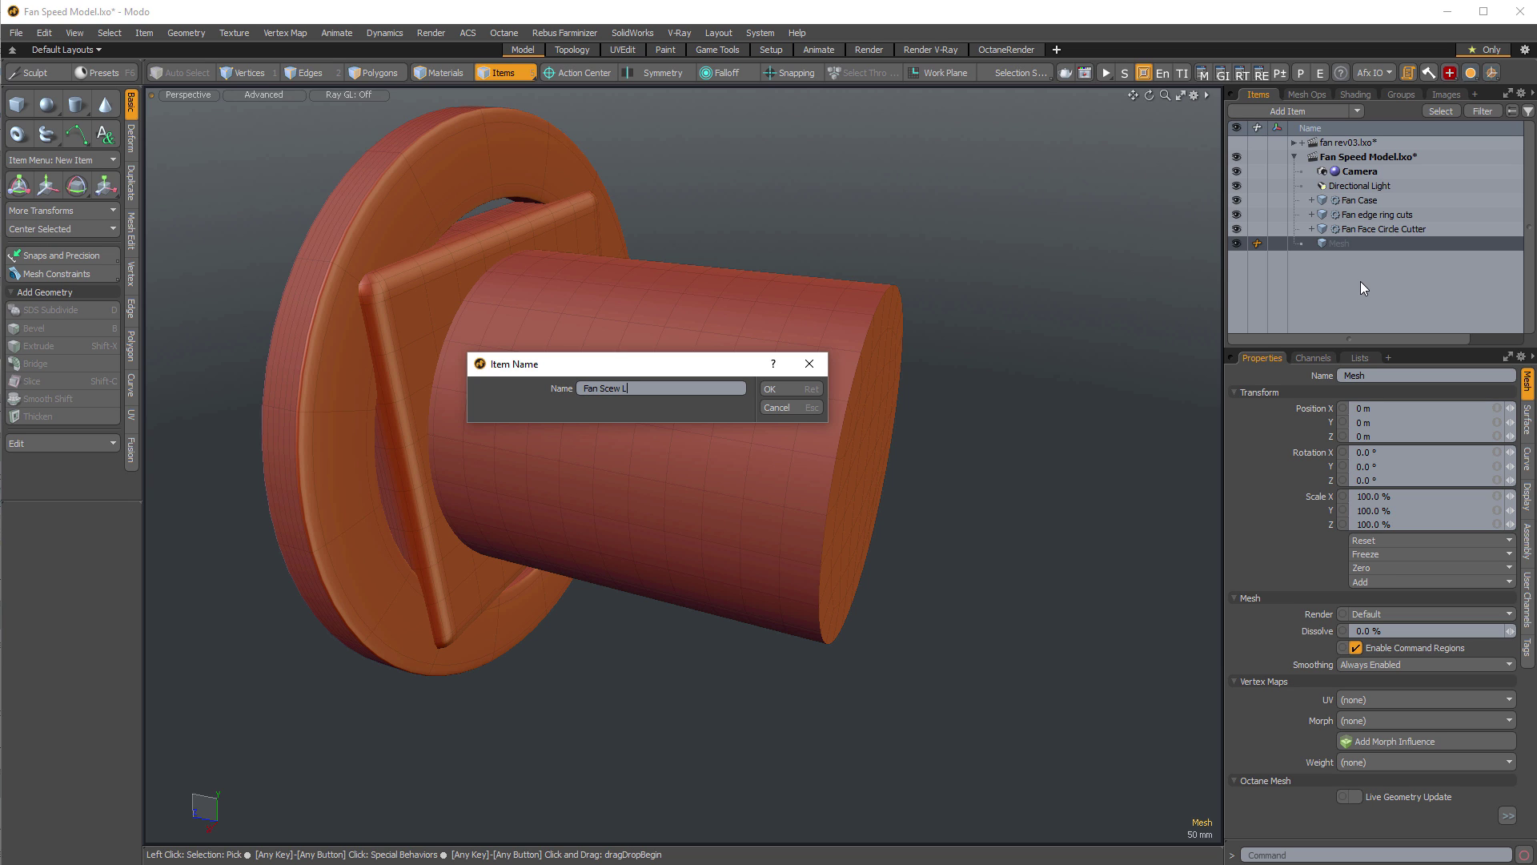
pyautogui.write('oles')
pyautogui.press('Return')
# Add a Cylinder mesh operation to the Fan Scew Holes mesh.
pyautogui.keyDown('alt'); pyautogui.moveTo(513, 392); pyautogui.dragTo(488, 309); pyautogui.keyUp('alt')
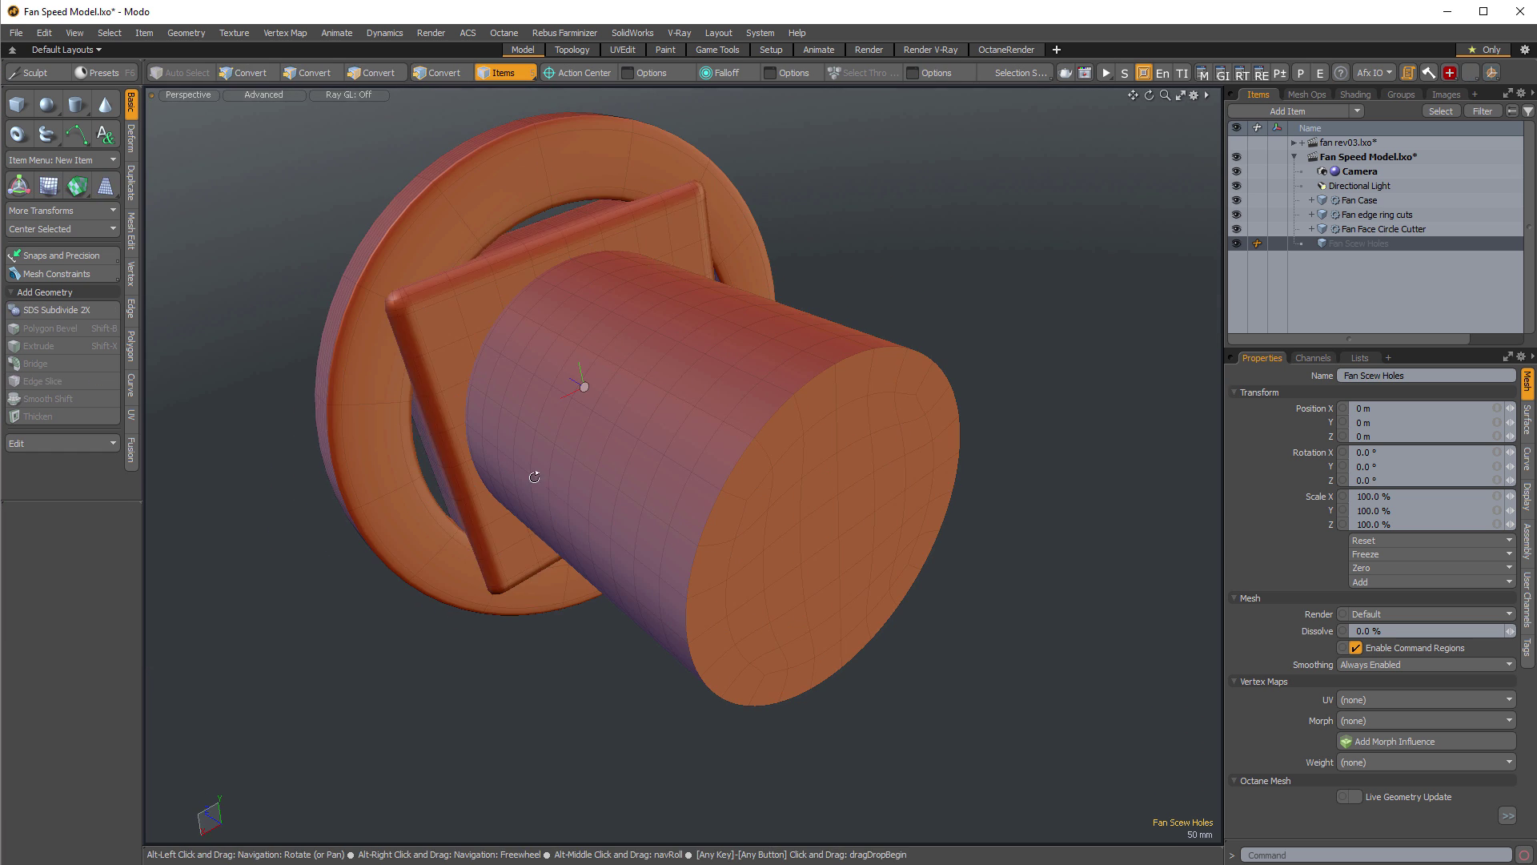
pyautogui.keyDown('alt'); pyautogui.moveTo(535, 477); pyautogui.dragTo(483, 597); pyautogui.keyUp('alt')
pyautogui.keyDown('alt'); pyautogui.moveTo(510, 503); pyautogui.dragTo(681, 609); pyautogui.keyUp('alt')
pyautogui.scroll(-2, 680, 608)
pyautogui.keyDown('alt'); pyautogui.moveTo(673, 541); pyautogui.dragTo(947, 398); pyautogui.keyUp('alt')
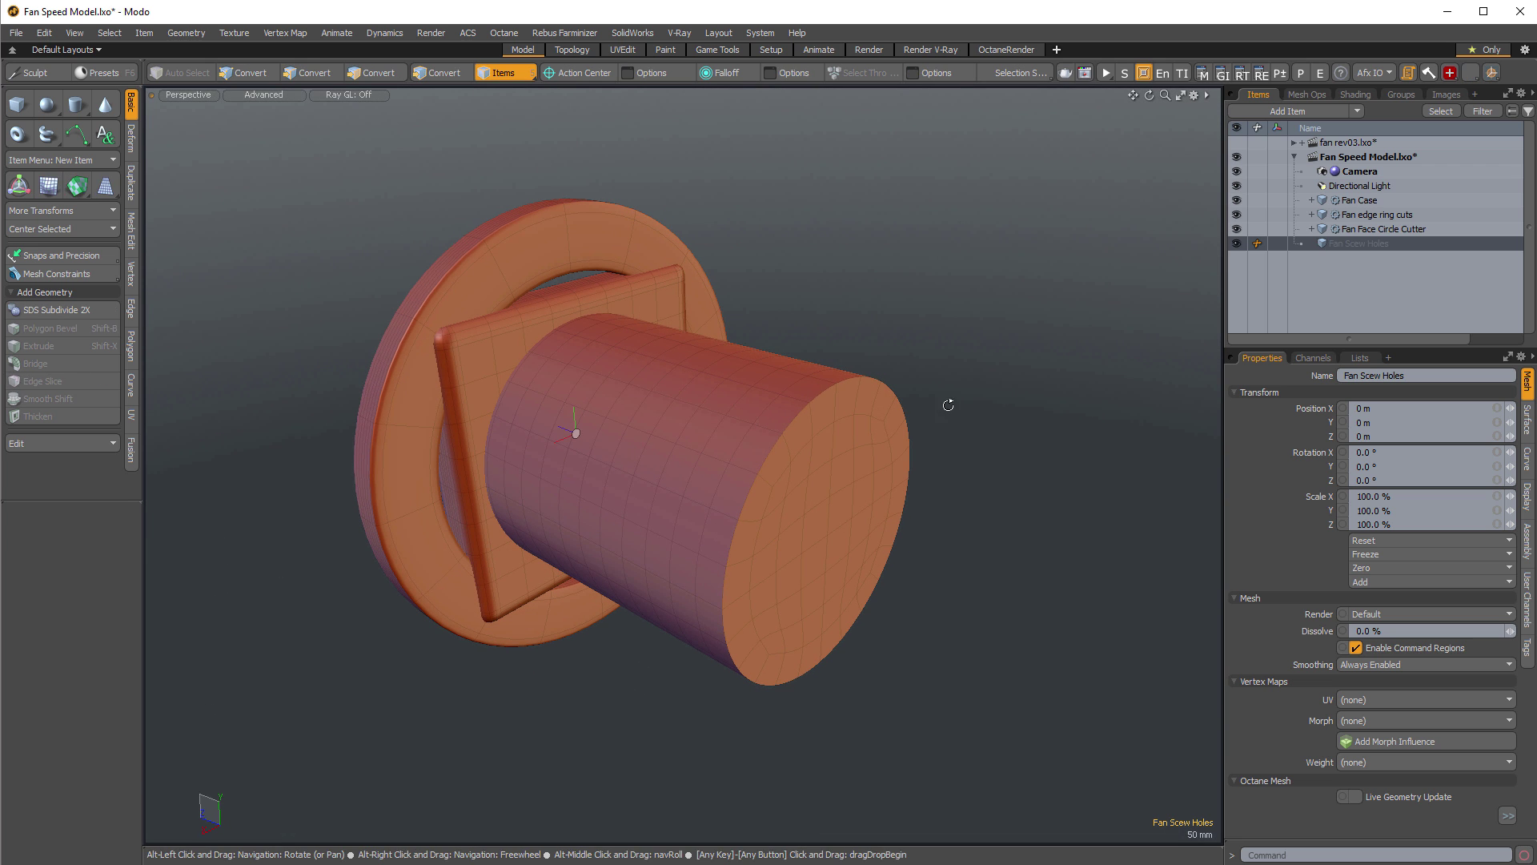
pyautogui.click(1306, 95)
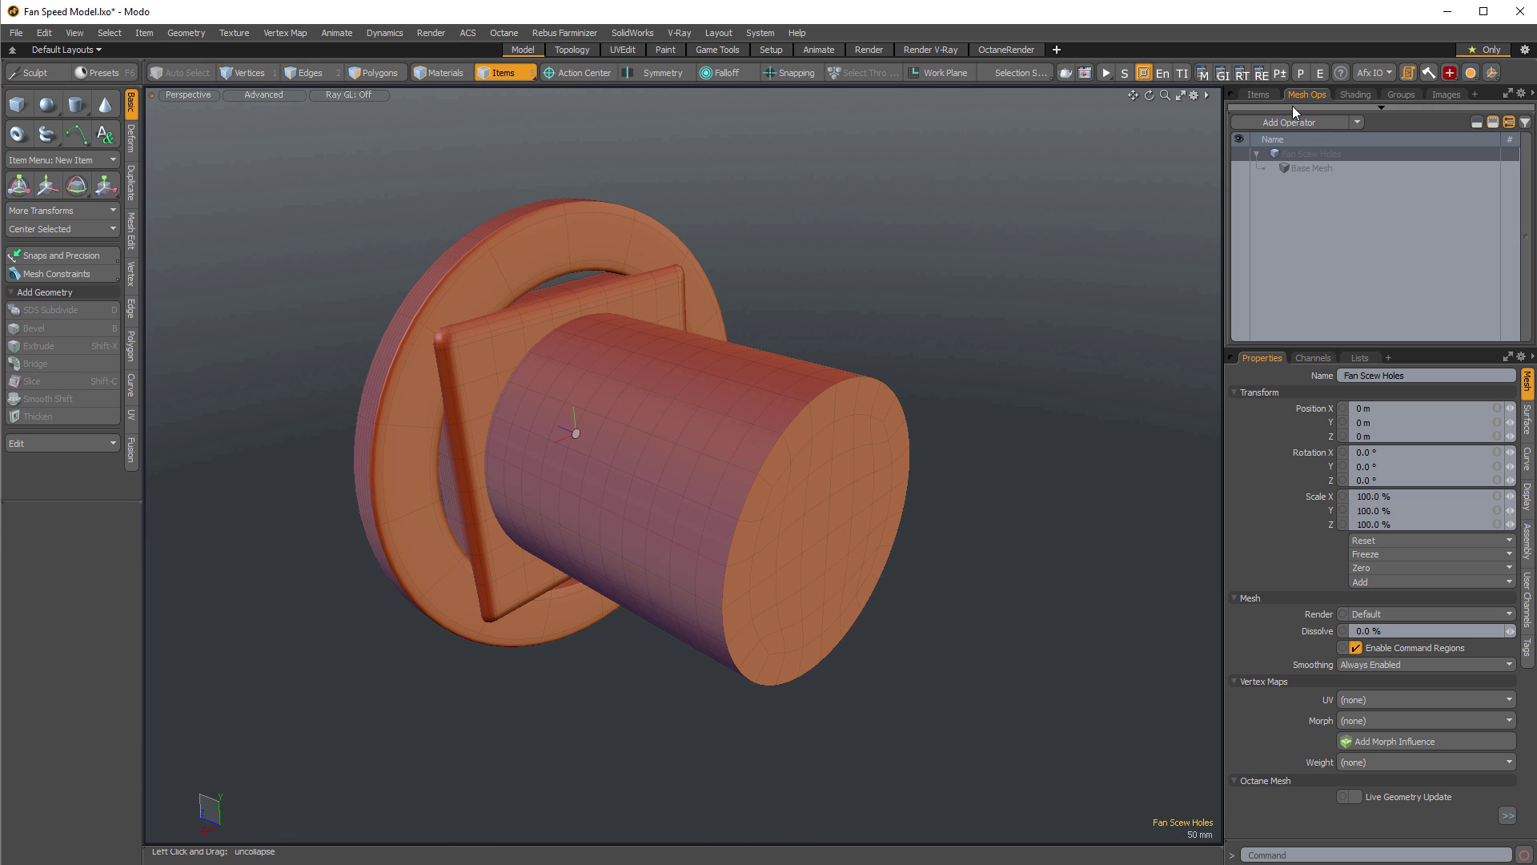
pyautogui.click(1295, 123)
pyautogui.write('cyl')
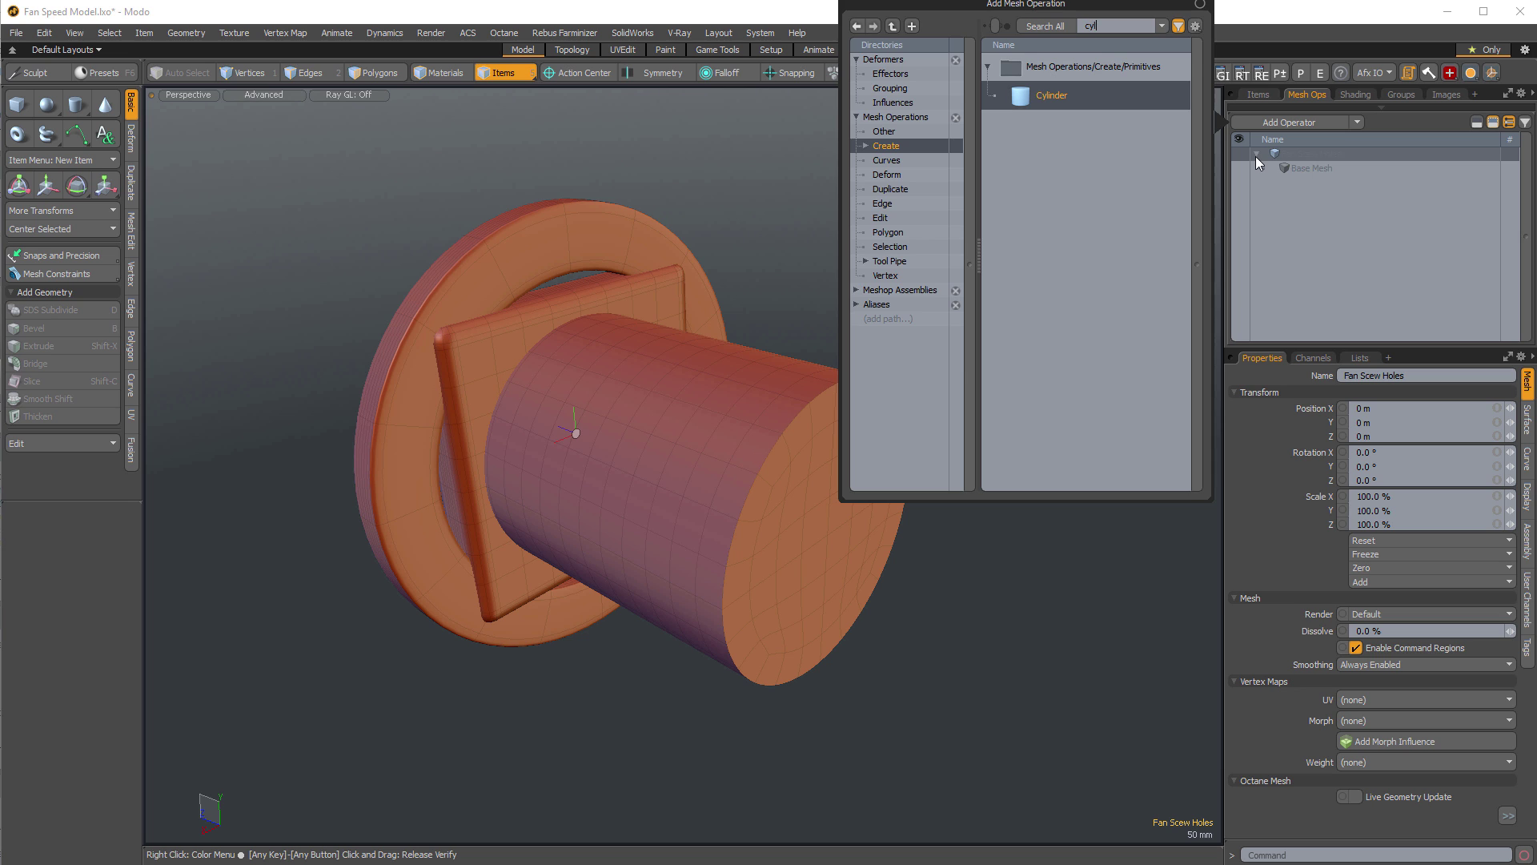
pyautogui.moveTo(1255, 157); pyautogui.dragTo(1256, 157)
# Align the new cylinder to the Z axis and set its X, Y and Z radii to 20 mm.
pyautogui.click(1486, 640)
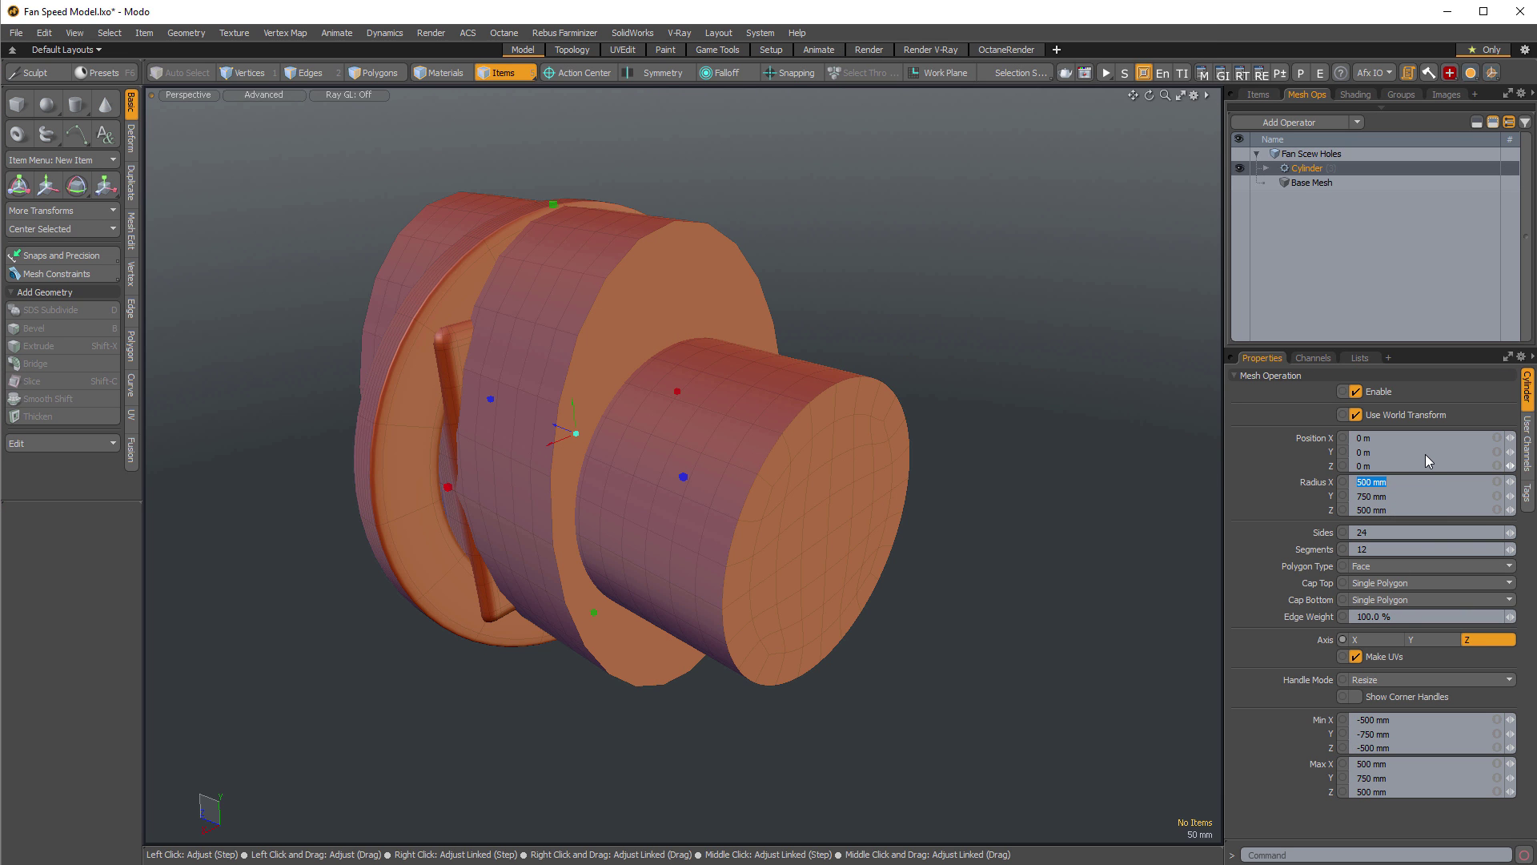
pyautogui.write('.02')
pyautogui.press('Return')
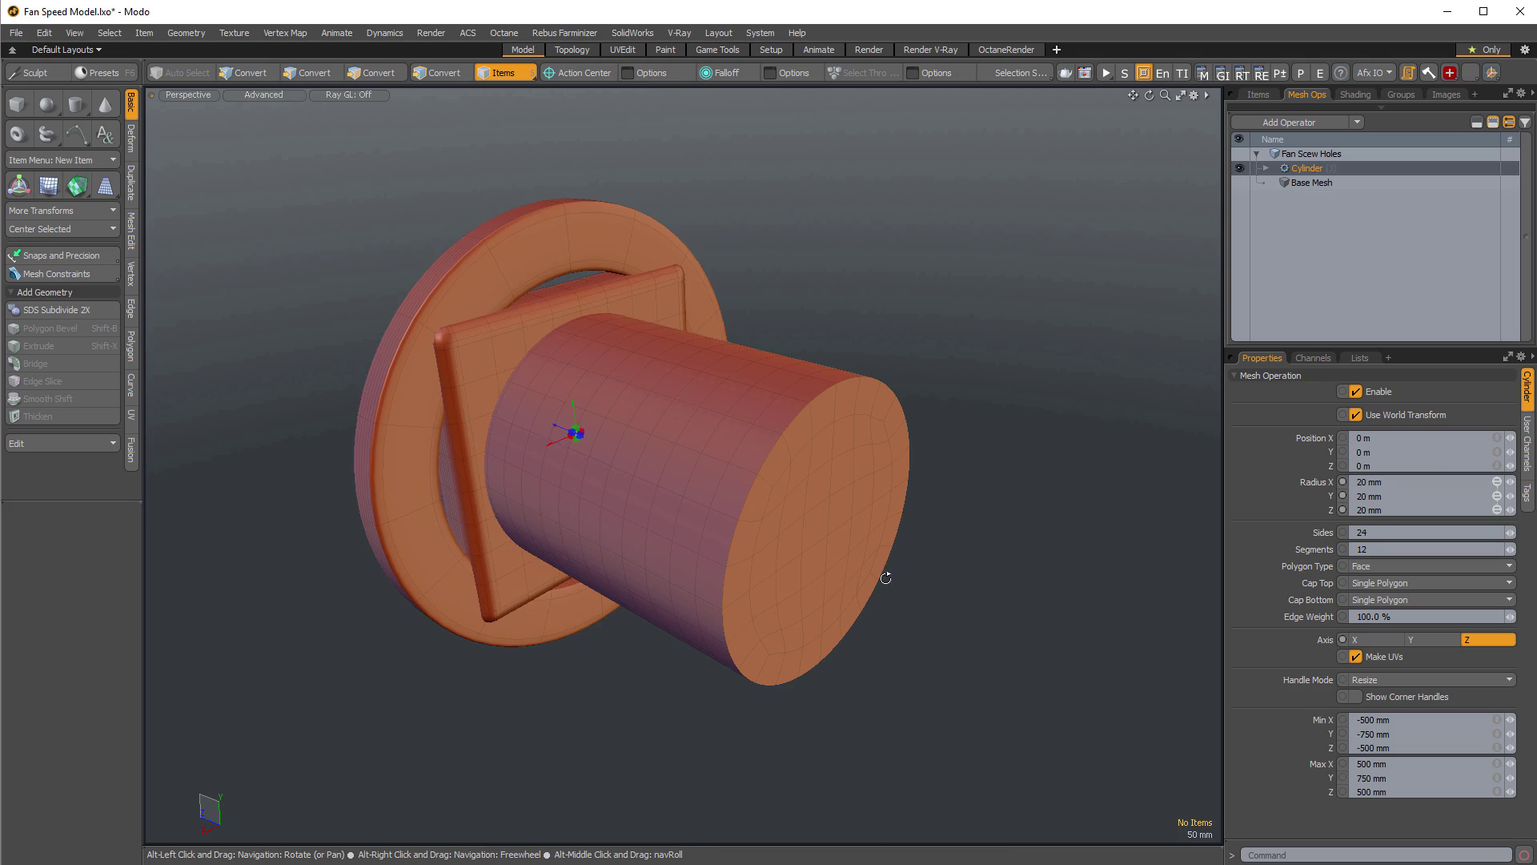
# Set the cylinder's handle mode to Resize from Center and stretch it through the case to a Z radius of about 125 mm.
pyautogui.keyDown('alt'); pyautogui.moveTo(885, 576); pyautogui.dragTo(547, 466); pyautogui.keyUp('alt')
pyautogui.press('KP_5')
pyautogui.moveTo(480, 747)
pyautogui.keyDown('alt'); pyautogui.mouseDown()
pyautogui.moveTo(422, 552)
pyautogui.moveTo(933, 539)
pyautogui.moveTo(492, 560)
pyautogui.mouseUp(); pyautogui.keyUp('alt')
pyautogui.keyDown('alt'); pyautogui.keyDown('shift'); pyautogui.moveTo(540, 512); pyautogui.dragTo(613, 485); pyautogui.keyUp('shift'); pyautogui.keyUp('alt')
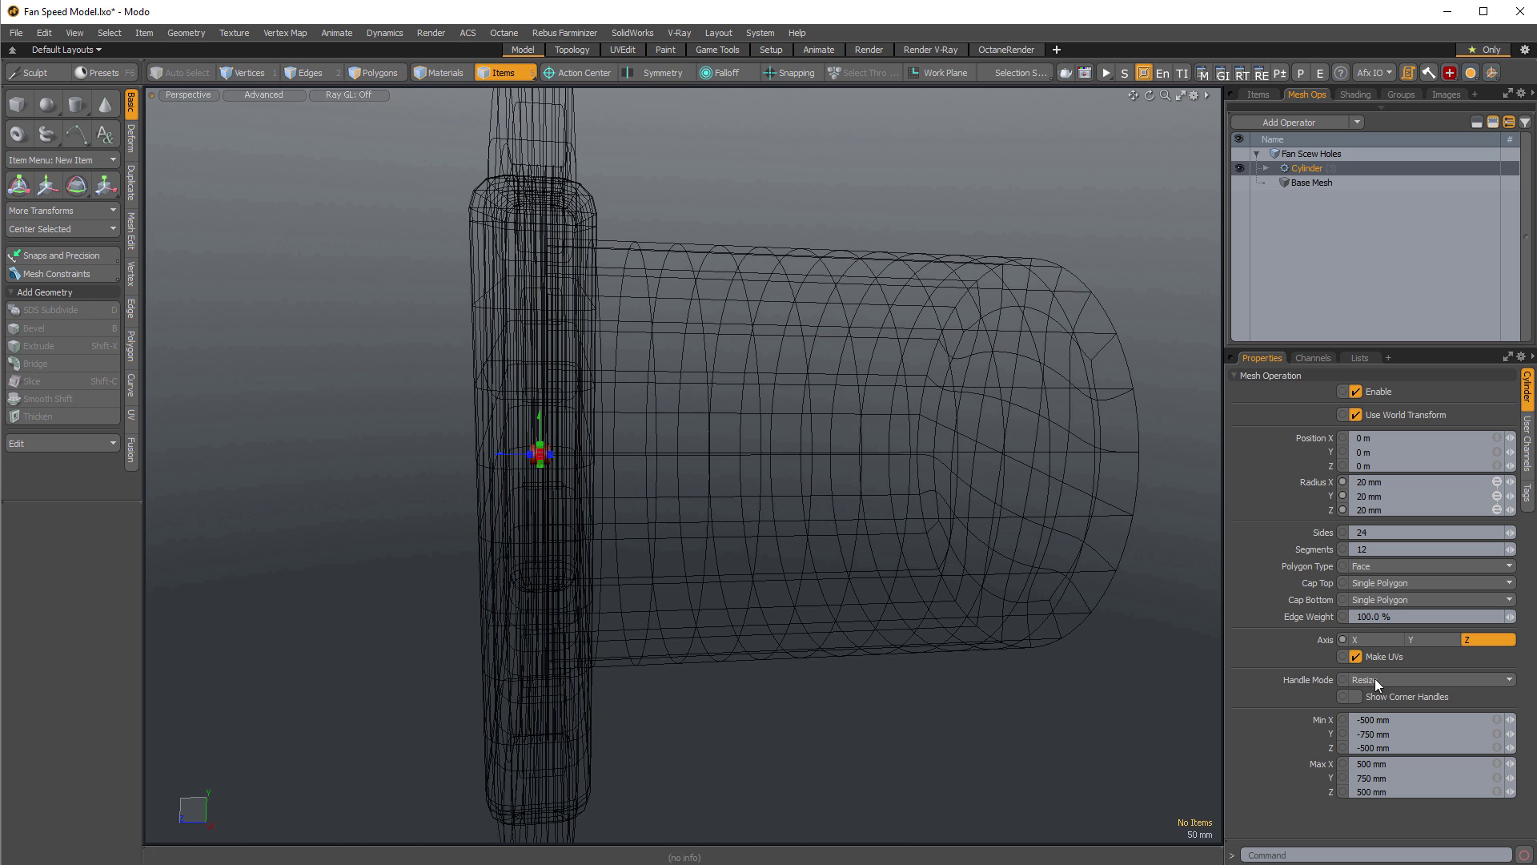
pyautogui.click(1381, 680)
pyautogui.click(1390, 669)
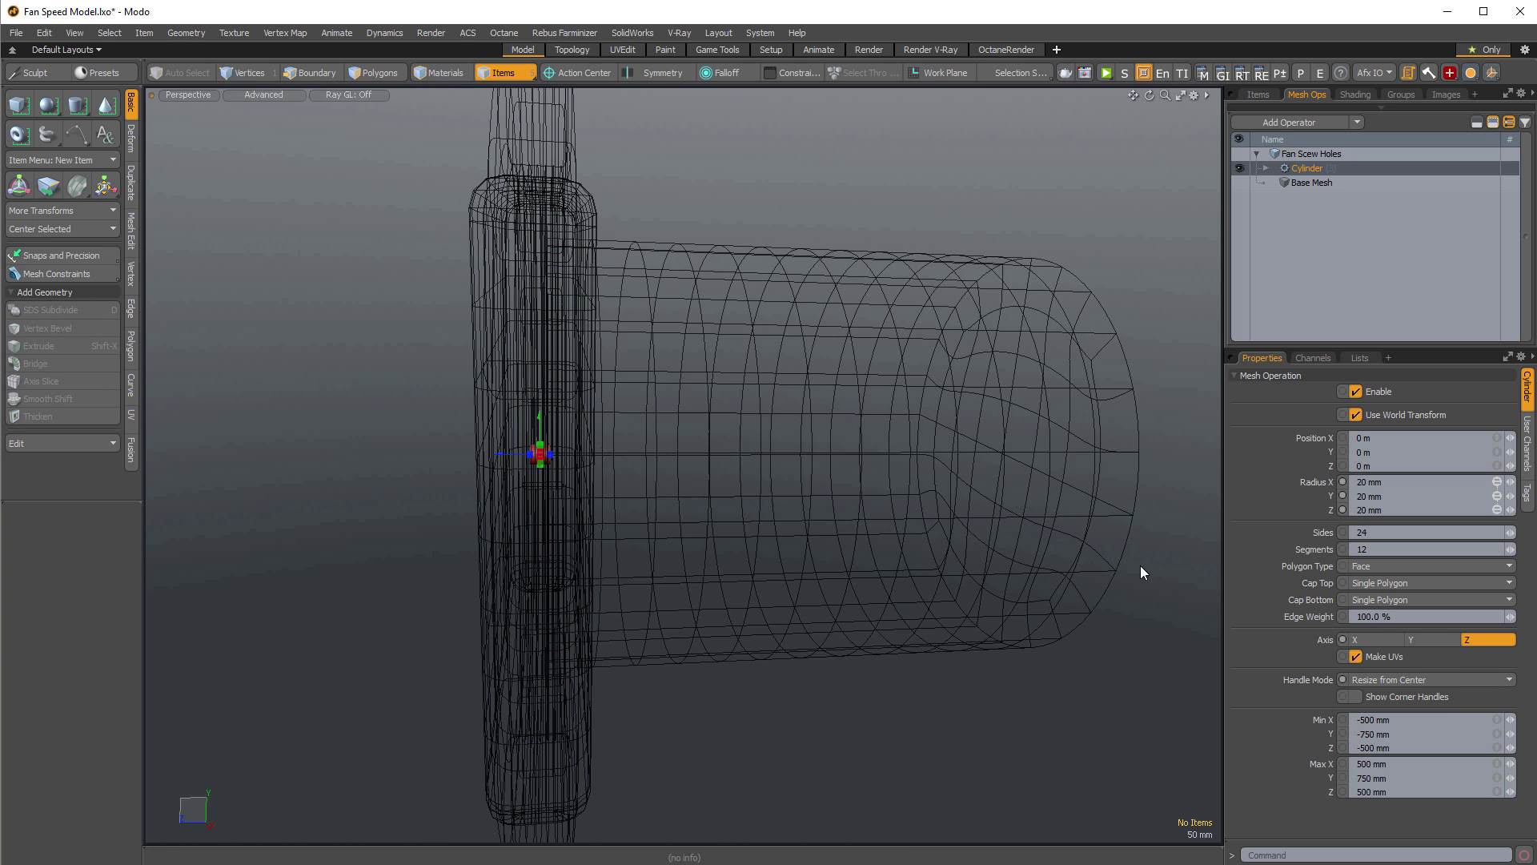
pyautogui.press('KP_3')
pyautogui.scroll(6, 606, 417)
pyautogui.moveTo(657, 462); pyautogui.dragTo(698, 526)
pyautogui.keyDown('alt'); pyautogui.keyDown('shift'); pyautogui.moveTo(699, 525); pyautogui.dragTo(629, 499); pyautogui.keyUp('shift'); pyautogui.keyUp('alt')
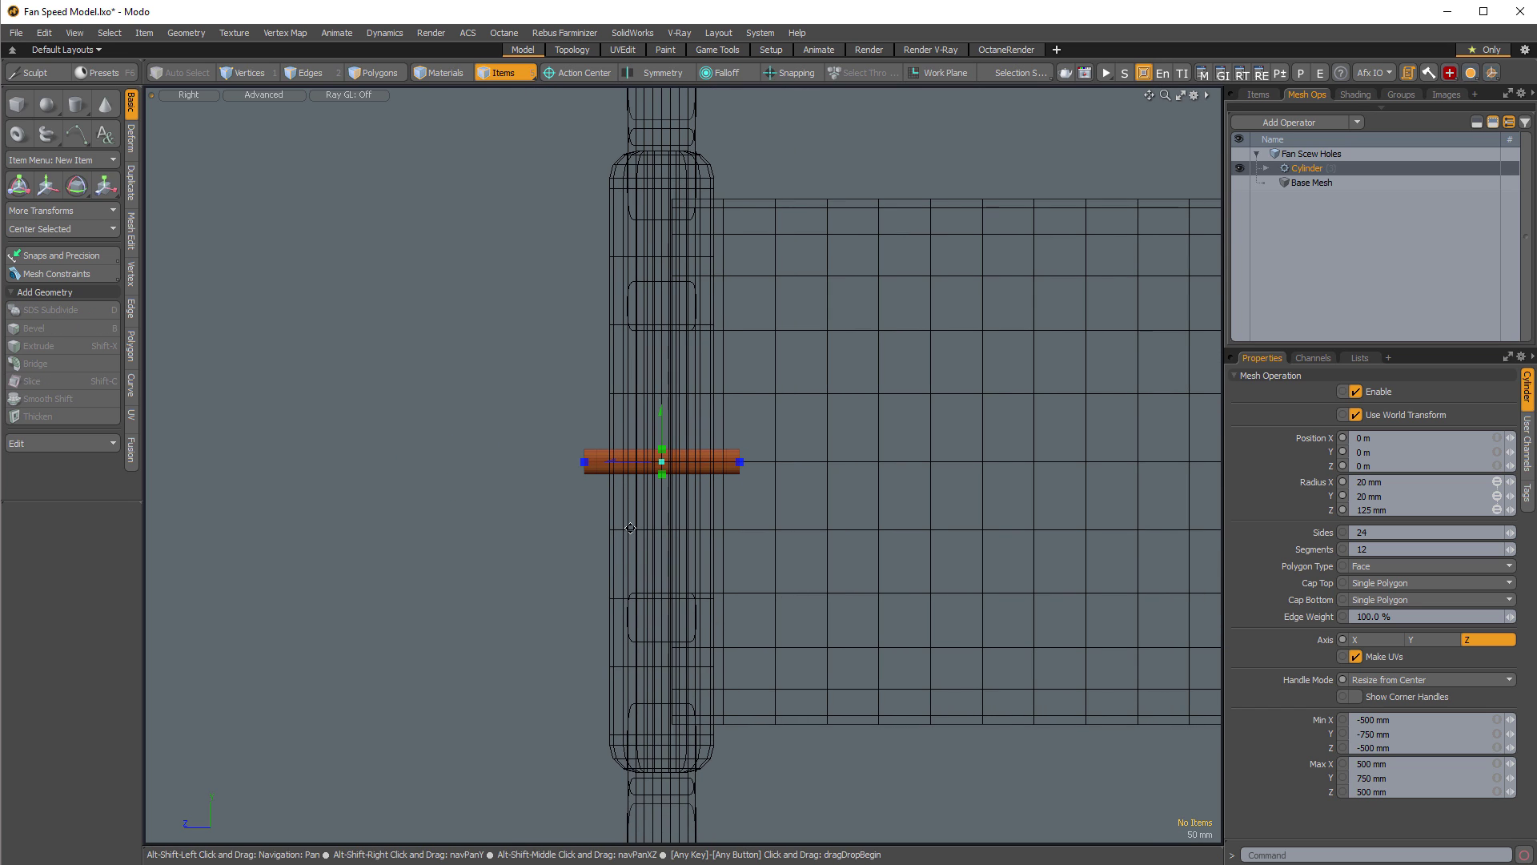
# Switch to the front view and enlarge the screw hole cylinder's X and Y radii together to 26 mm.
pyautogui.hotkey('ctrl', 'space')
pyautogui.click(793, 721)
pyautogui.keyDown('ctrl'); pyautogui.keyDown('alt'); pyautogui.moveTo(725, 474); pyautogui.dragTo(764, 474); pyautogui.keyUp('alt'); pyautogui.keyUp('ctrl')
pyautogui.keyDown('alt'); pyautogui.keyDown('shift'); pyautogui.moveTo(719, 461); pyautogui.dragTo(691, 461); pyautogui.keyUp('shift'); pyautogui.keyUp('alt')
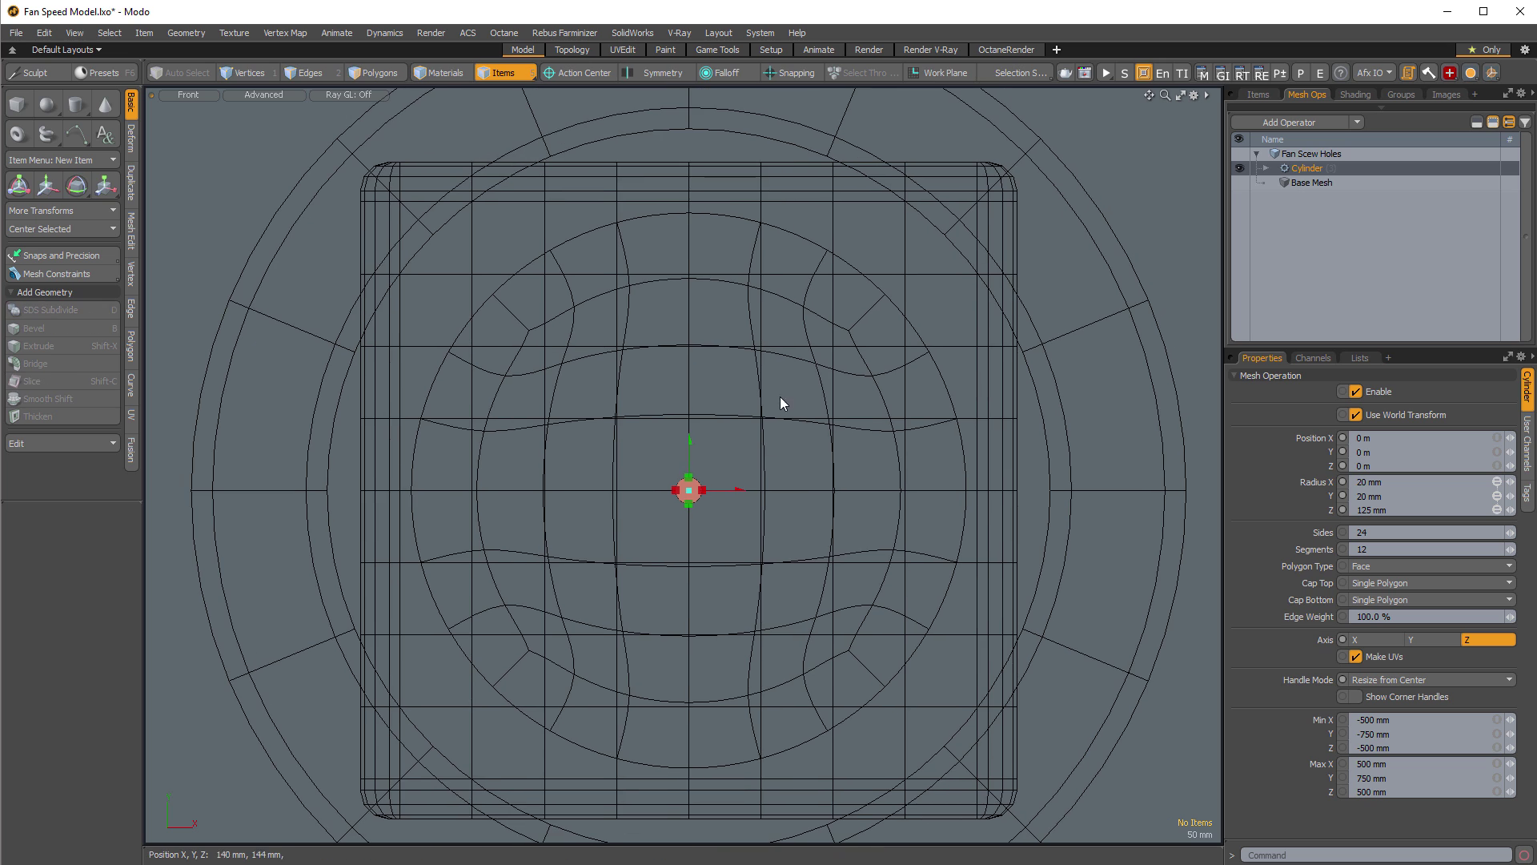
pyautogui.moveTo(1314, 483); pyautogui.dragTo(1093, 411)
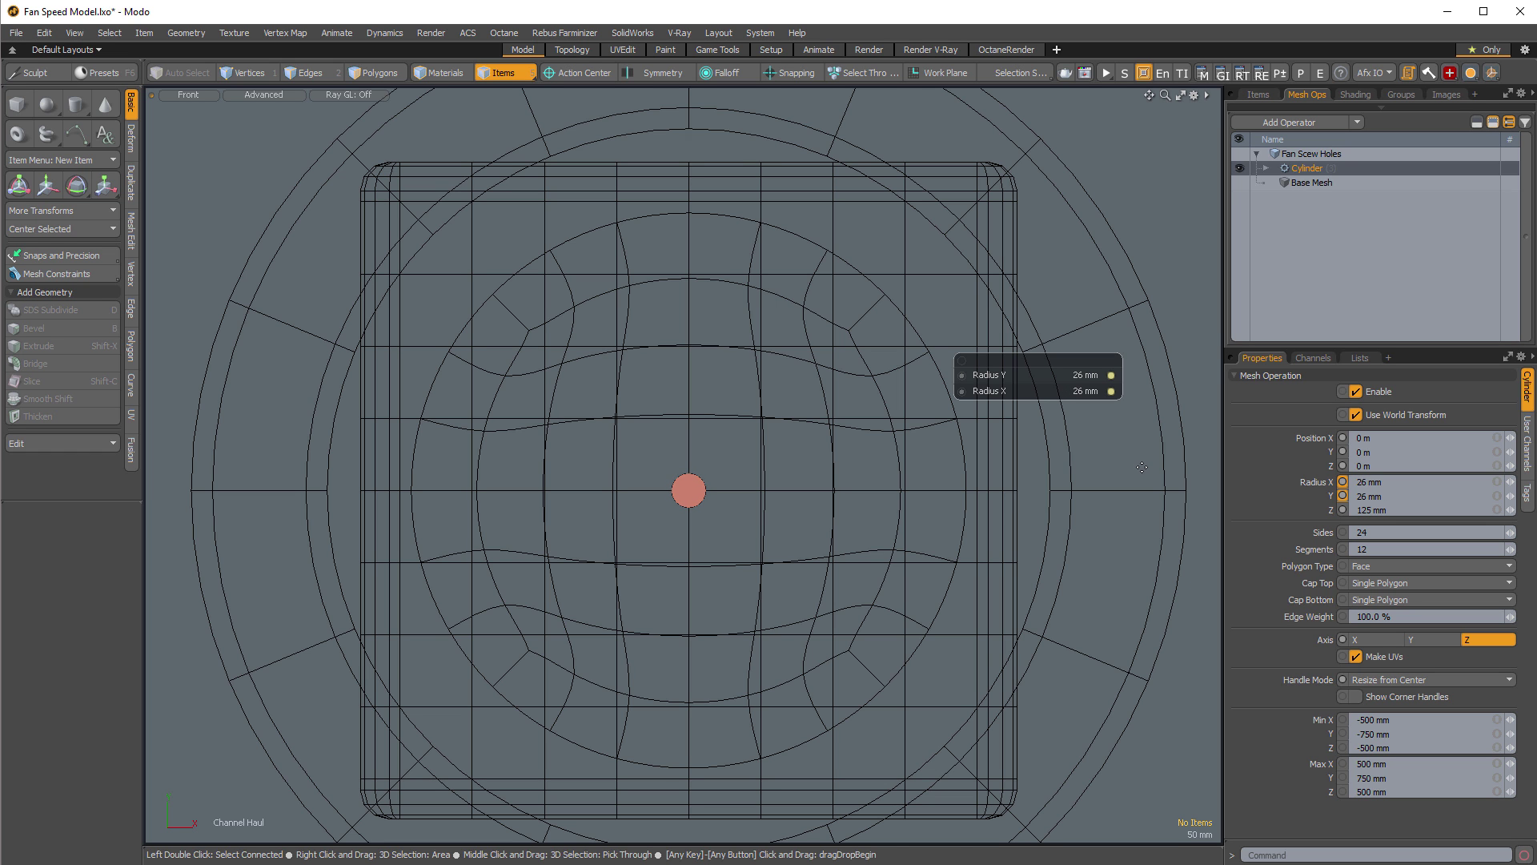
pyautogui.press('space')
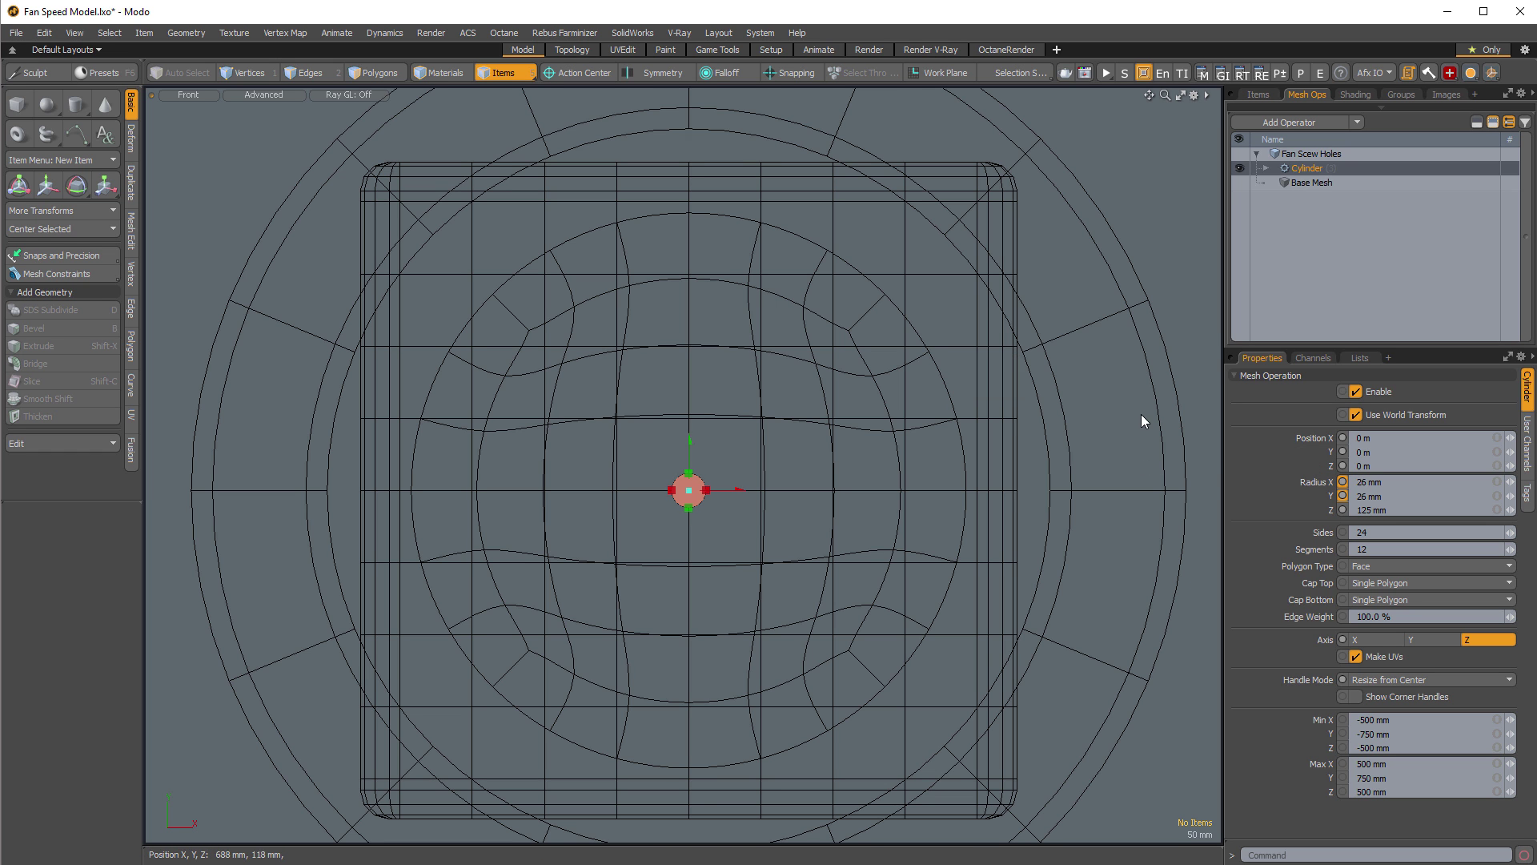
# Move the screw hole cylinder from the centre into the case's upper-left corner and fine-tune its position there.
pyautogui.moveTo(688, 490); pyautogui.dragTo(513, 235)
pyautogui.keyDown('alt'); pyautogui.keyDown('shift'); pyautogui.moveTo(513, 236); pyautogui.dragTo(579, 329); pyautogui.keyUp('shift'); pyautogui.keyUp('alt')
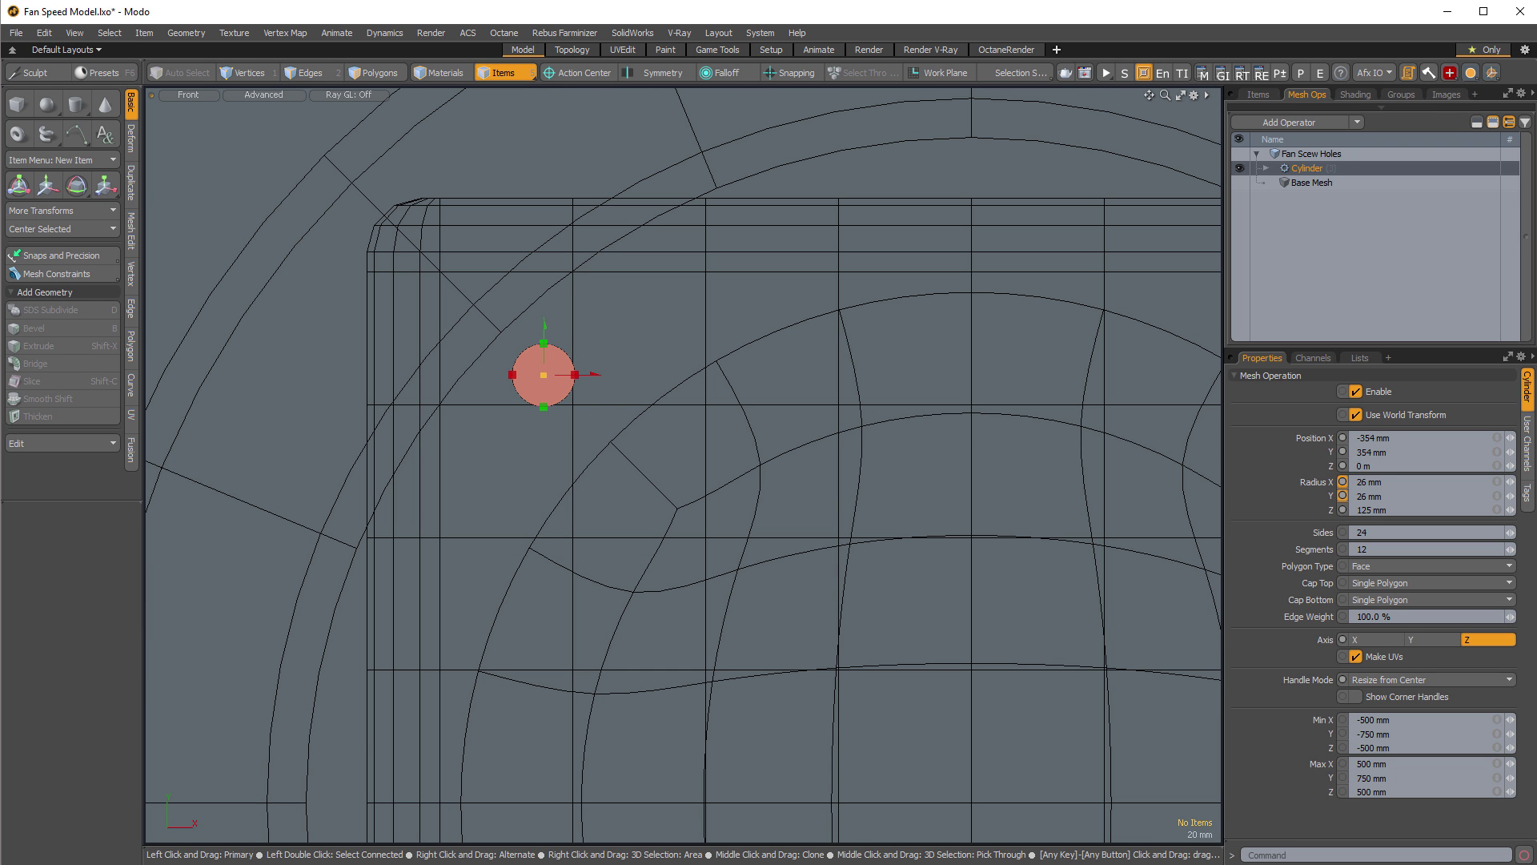
pyautogui.moveTo(541, 380)
pyautogui.mouseDown()
pyautogui.moveTo(614, 359)
pyautogui.moveTo(549, 393)
pyautogui.moveTo(526, 331)
pyautogui.moveTo(509, 327)
pyautogui.moveTo(578, 355)
pyautogui.moveTo(539, 359)
pyautogui.mouseUp()
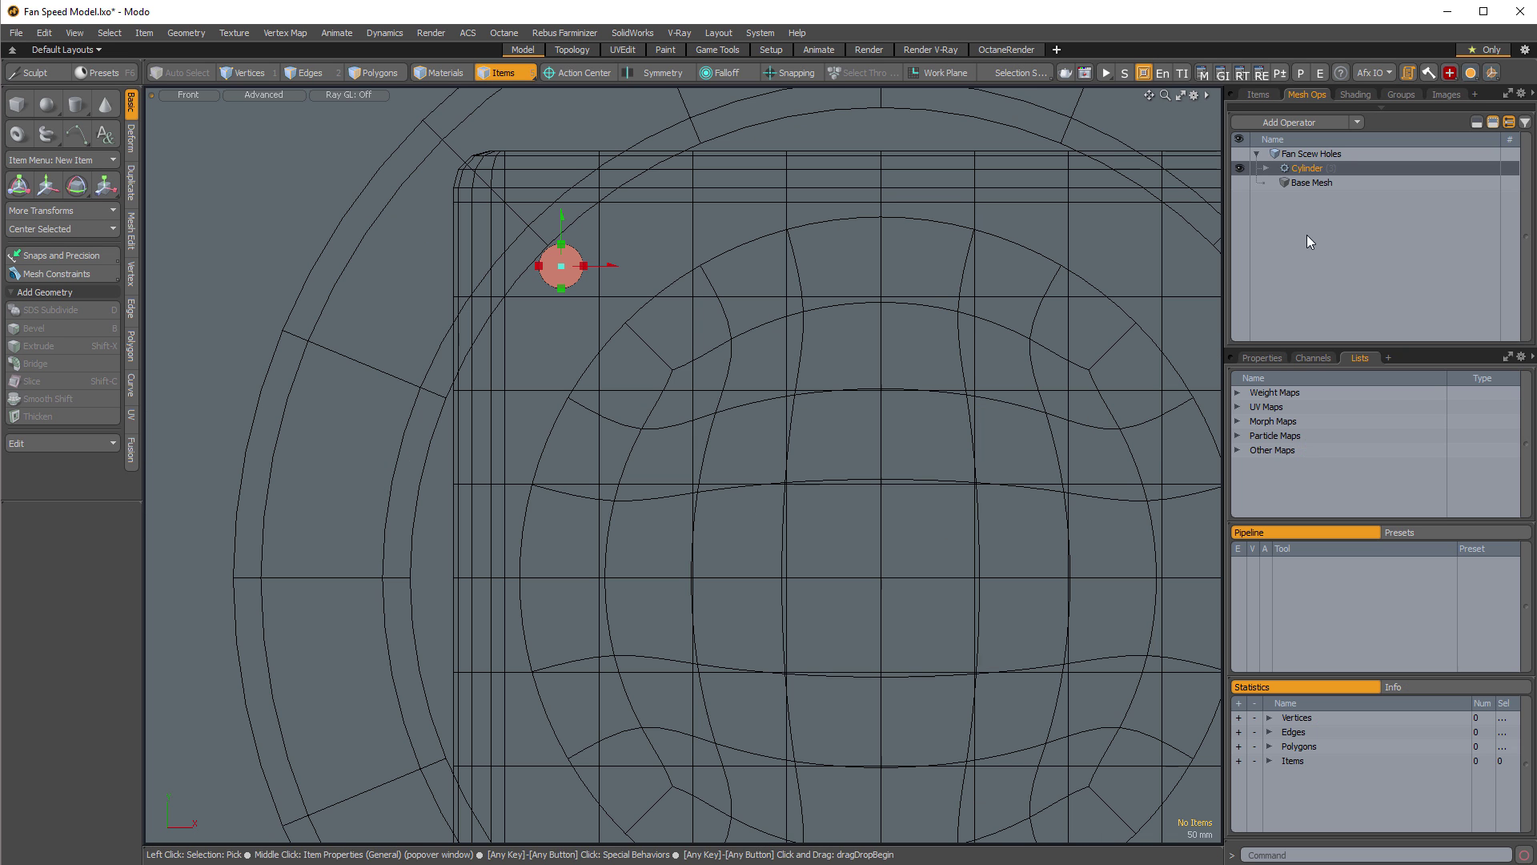
pyautogui.click(1266, 168)
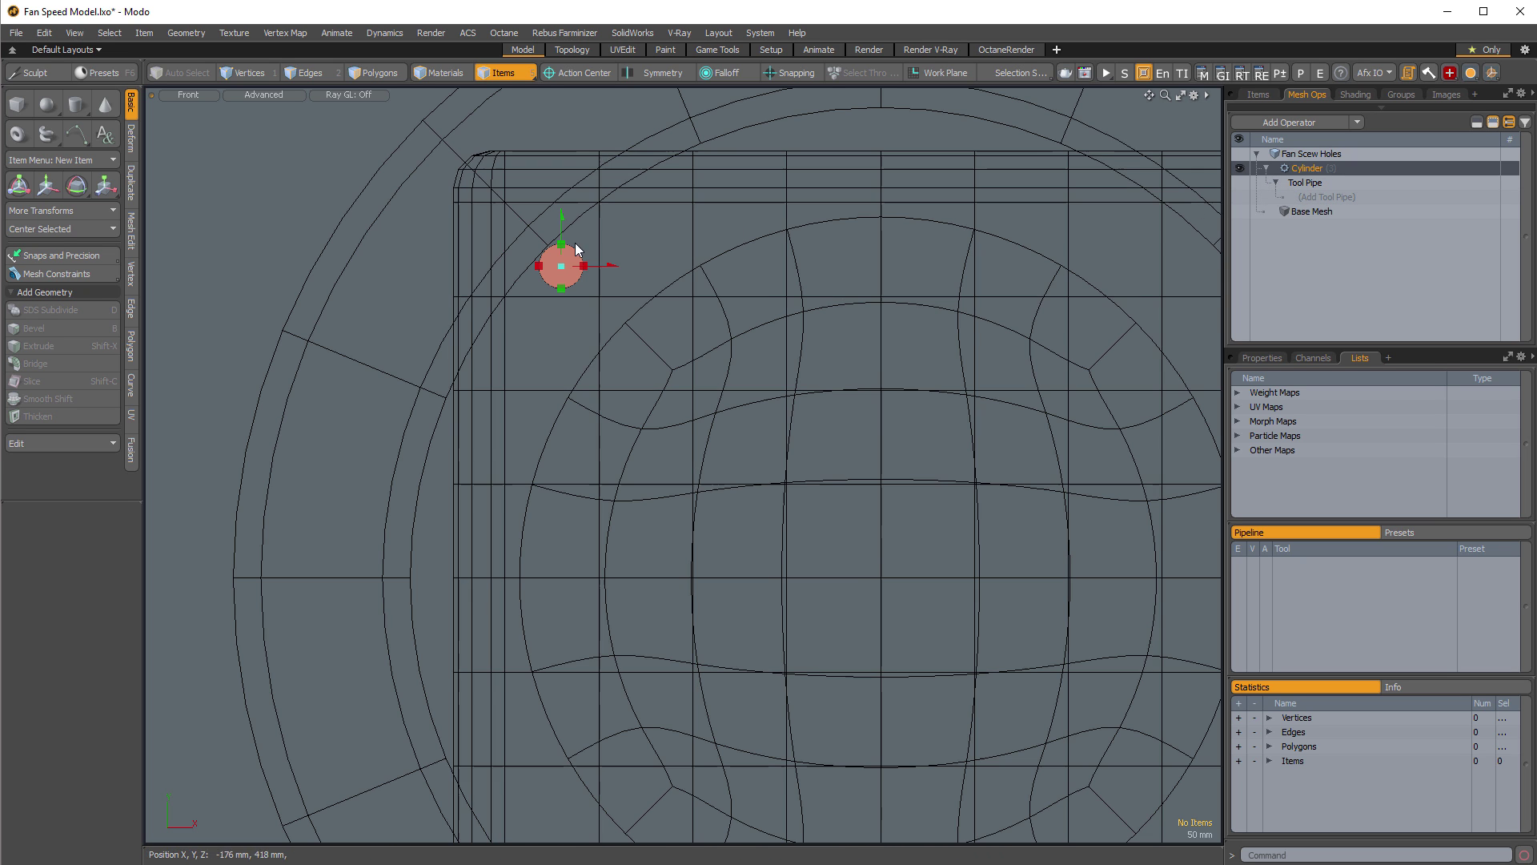
pyautogui.scroll(8, 534, 330)
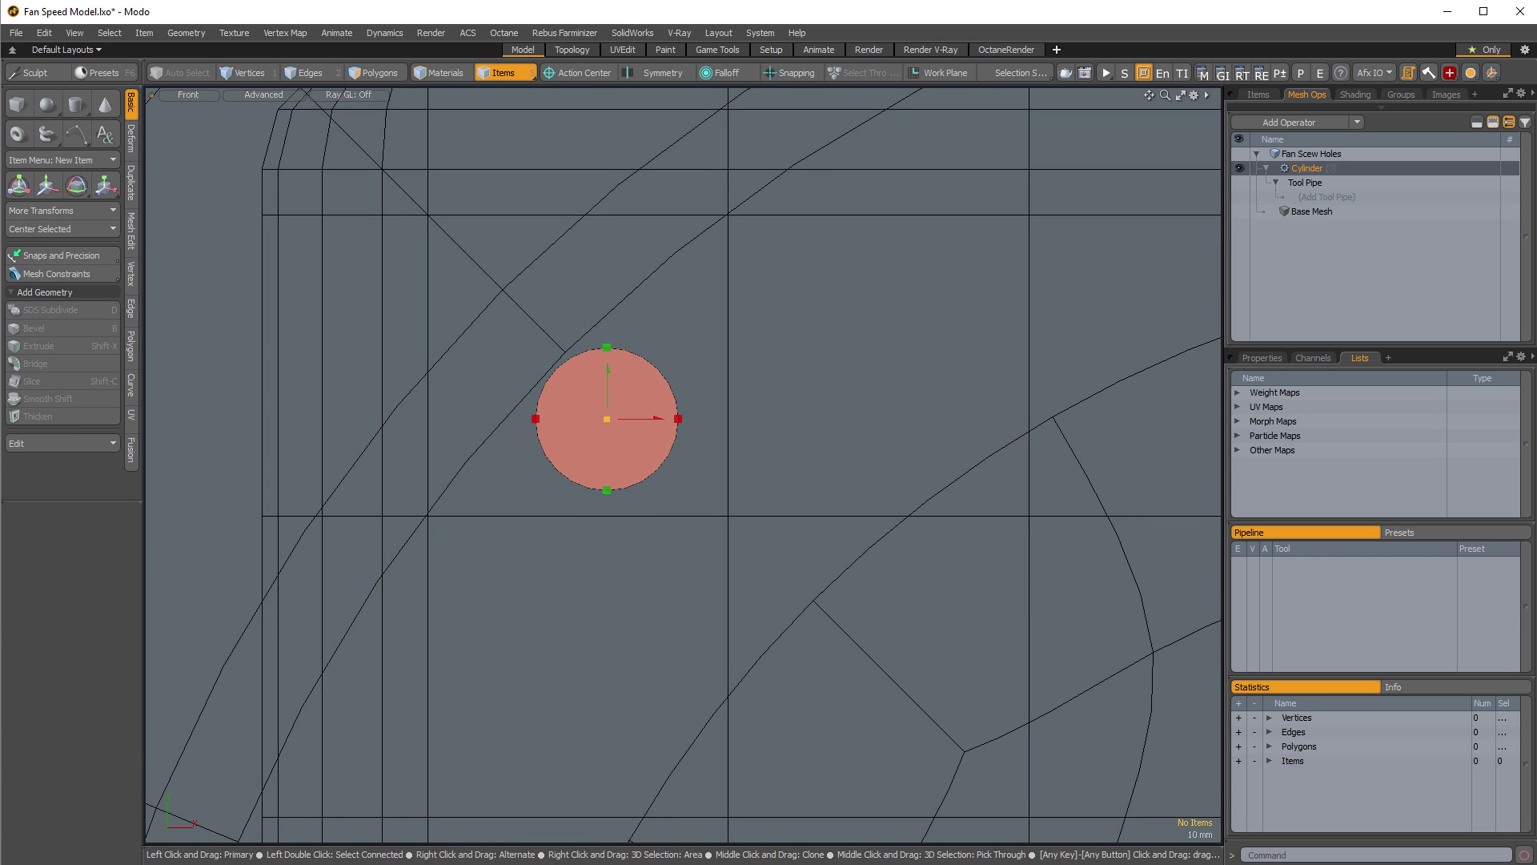
pyautogui.moveTo(619, 410); pyautogui.dragTo(585, 350)
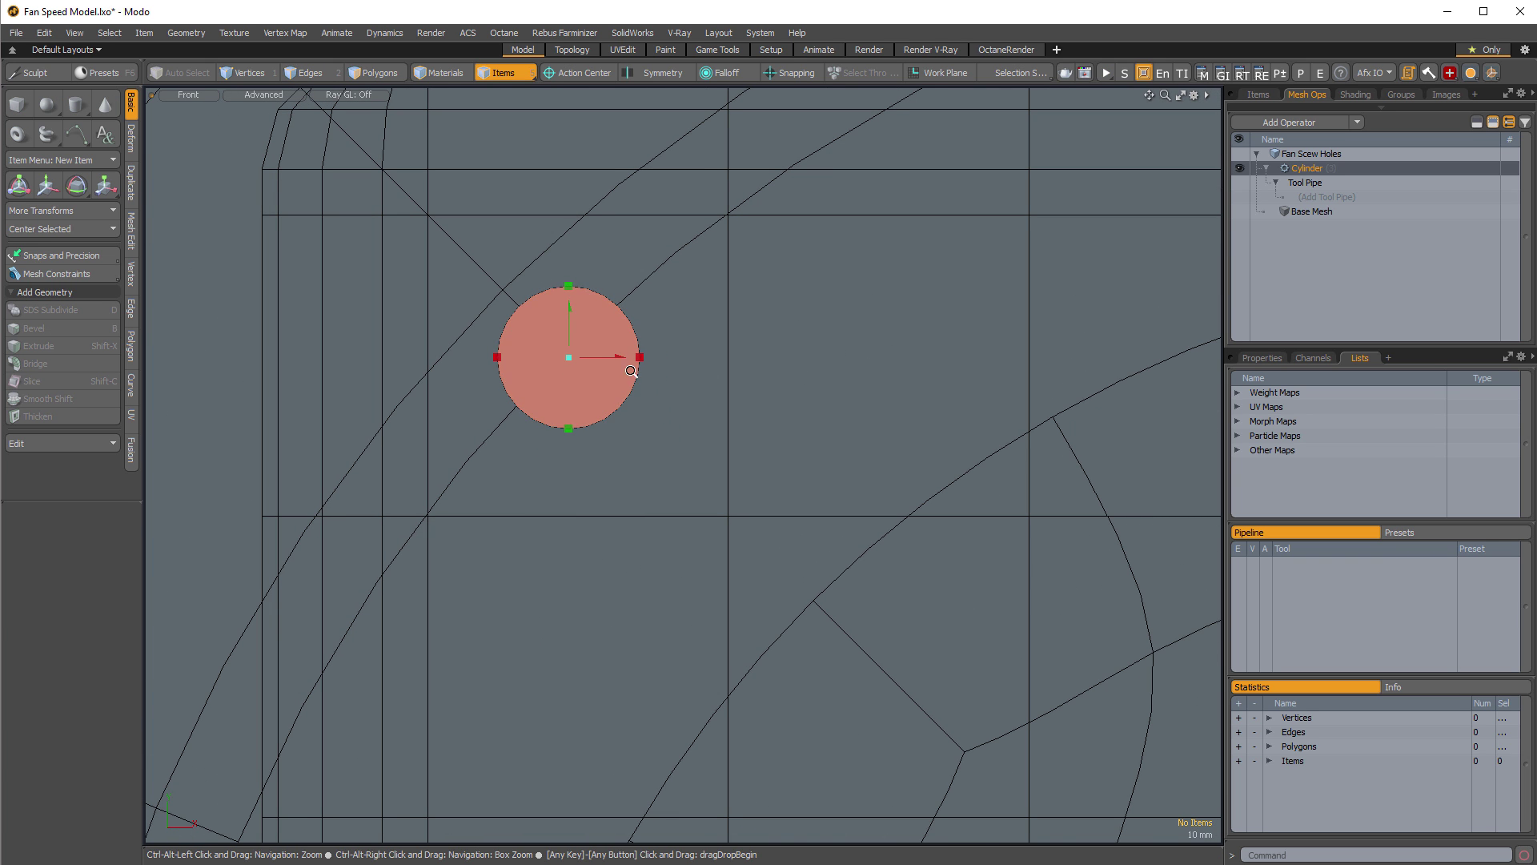
pyautogui.scroll(-8, 543, 440)
pyautogui.keyDown('alt'); pyautogui.keyDown('shift'); pyautogui.moveTo(542, 441); pyautogui.dragTo(424, 302); pyautogui.keyUp('shift'); pyautogui.keyUp('alt')
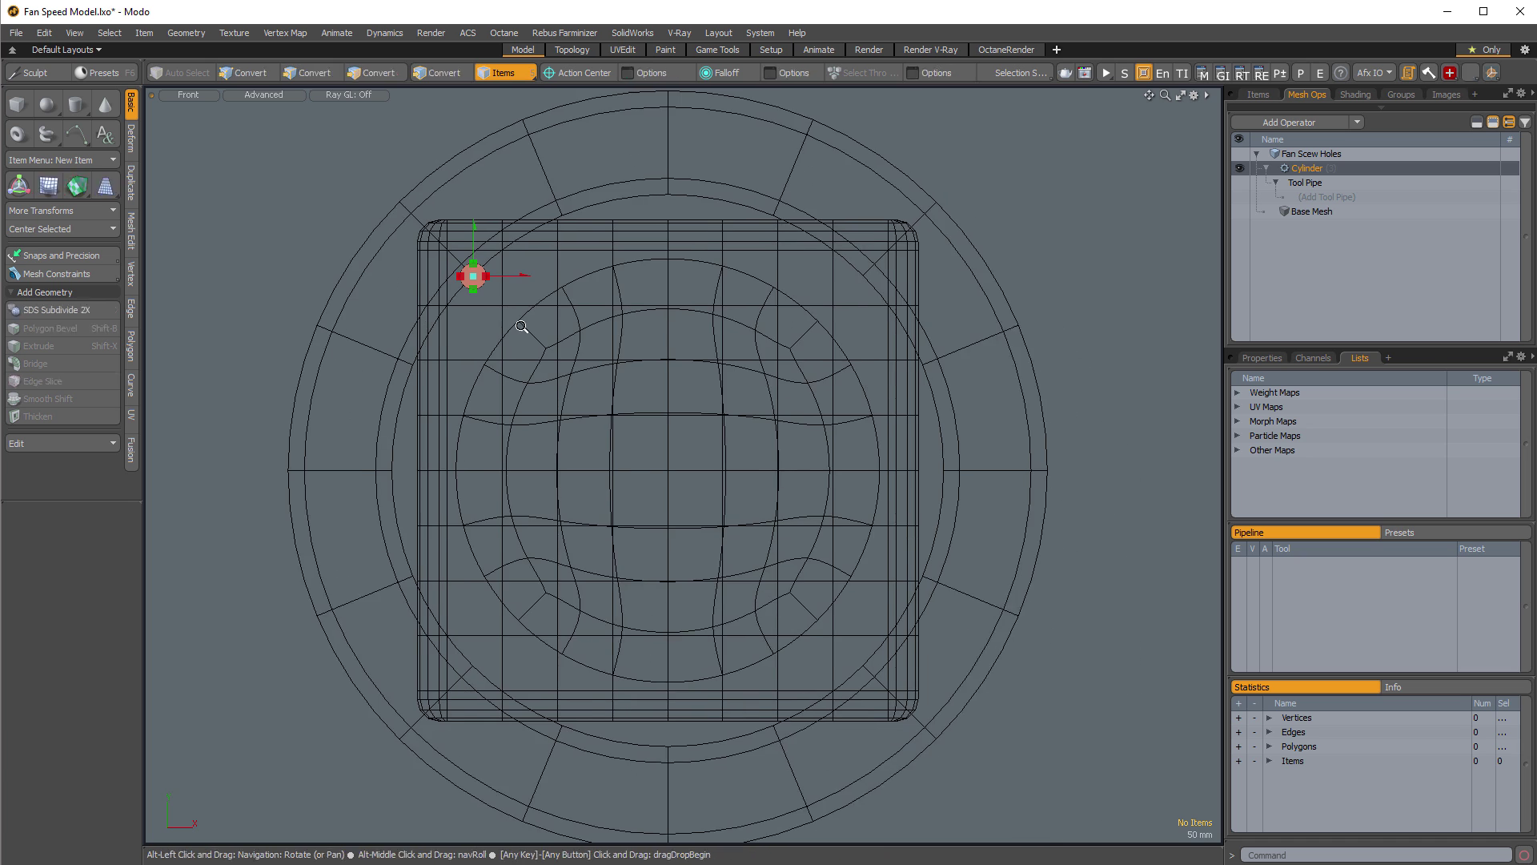
pyautogui.scroll(4, 528, 332)
pyautogui.keyDown('alt'); pyautogui.keyDown('shift'); pyautogui.moveTo(538, 317); pyautogui.dragTo(509, 287); pyautogui.keyUp('shift'); pyautogui.keyUp('alt')
pyautogui.scroll(-2, 508, 287)
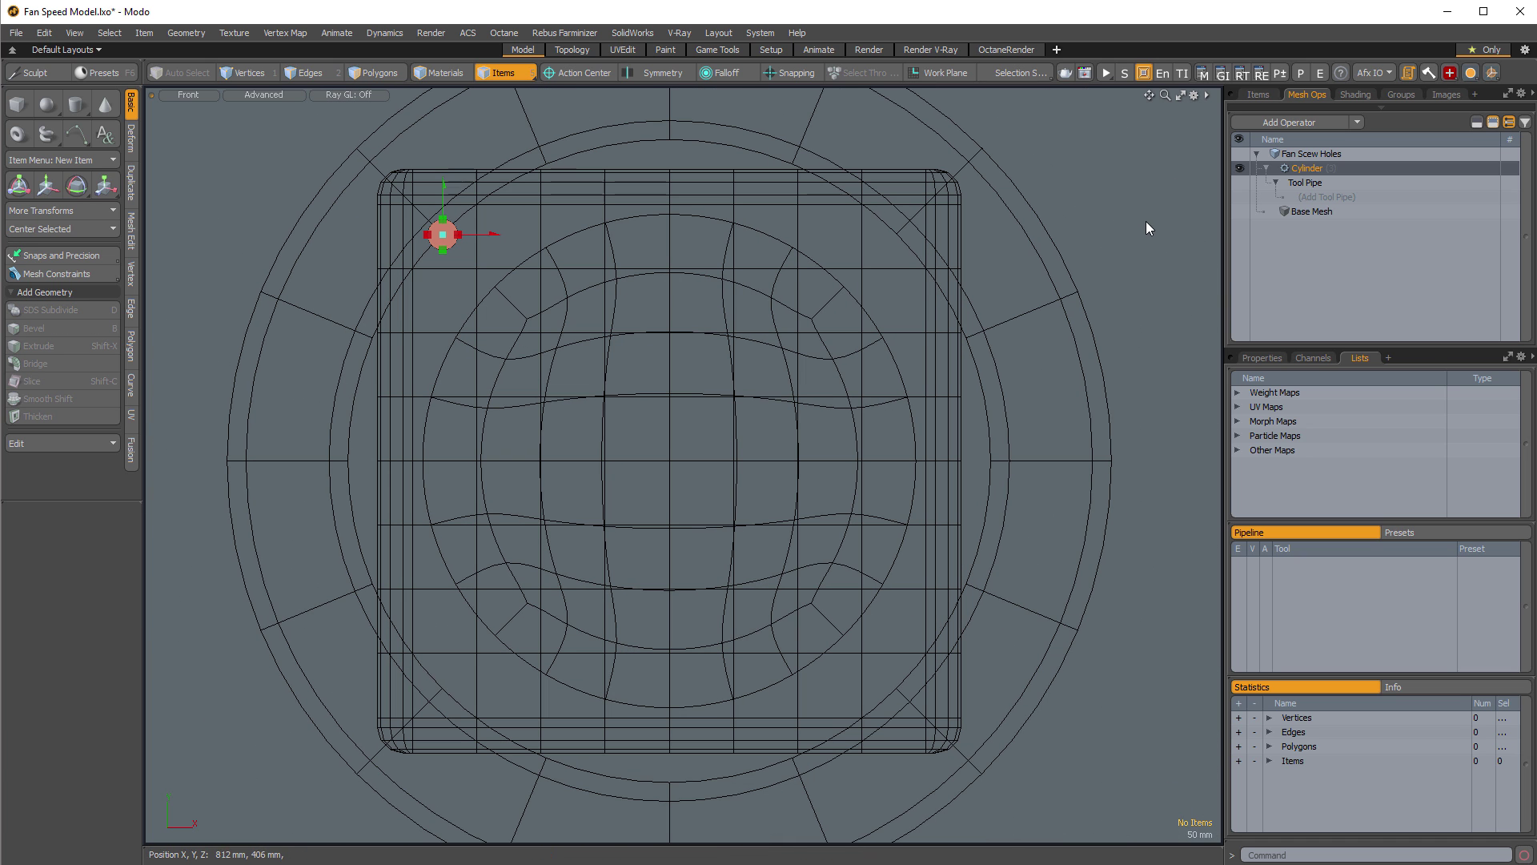
# Add an Array mesh operation above the Cylinder operation in Fan Scew Holes.
pyautogui.click(1266, 169)
pyautogui.click(1266, 168)
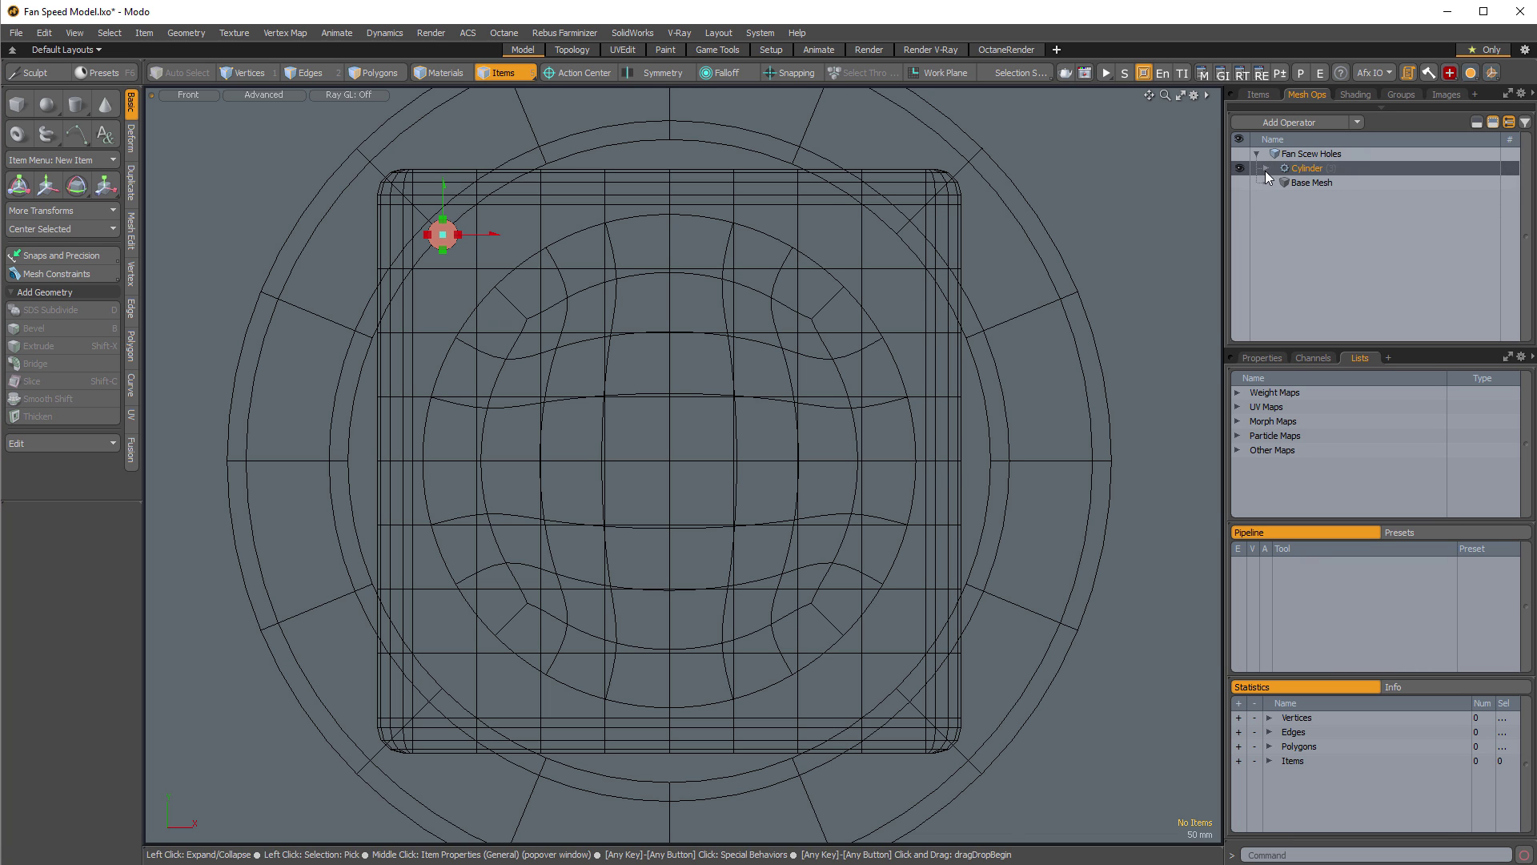
pyautogui.click(1292, 123)
pyautogui.write('arr')
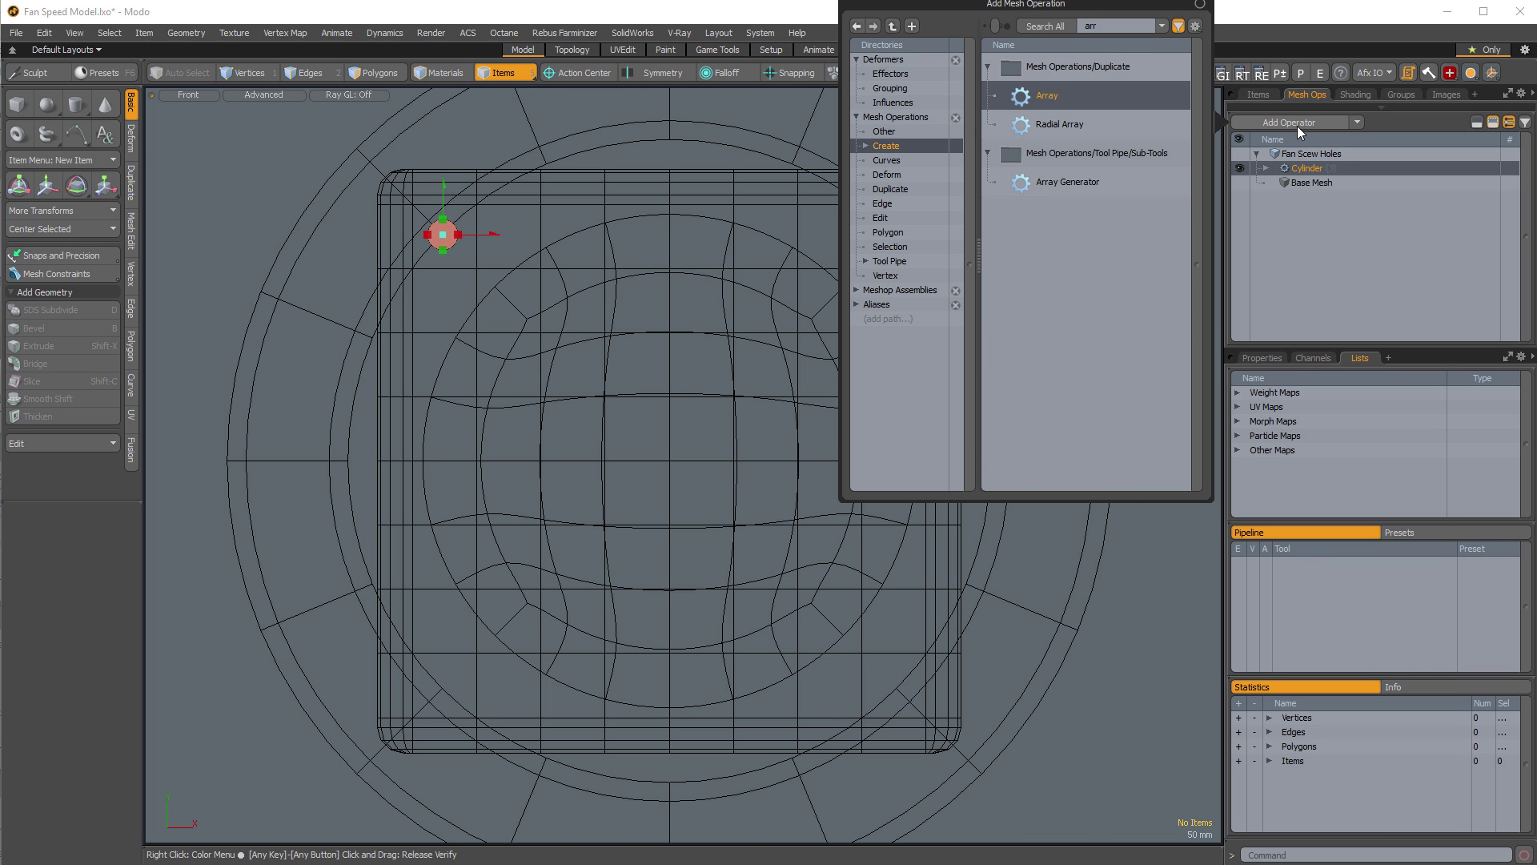
pyautogui.doubleClick(1068, 94)
# Set the array's counts to 2 along X, 2 along Y and 1 along Z.
pyautogui.scroll(-5, 769, 432)
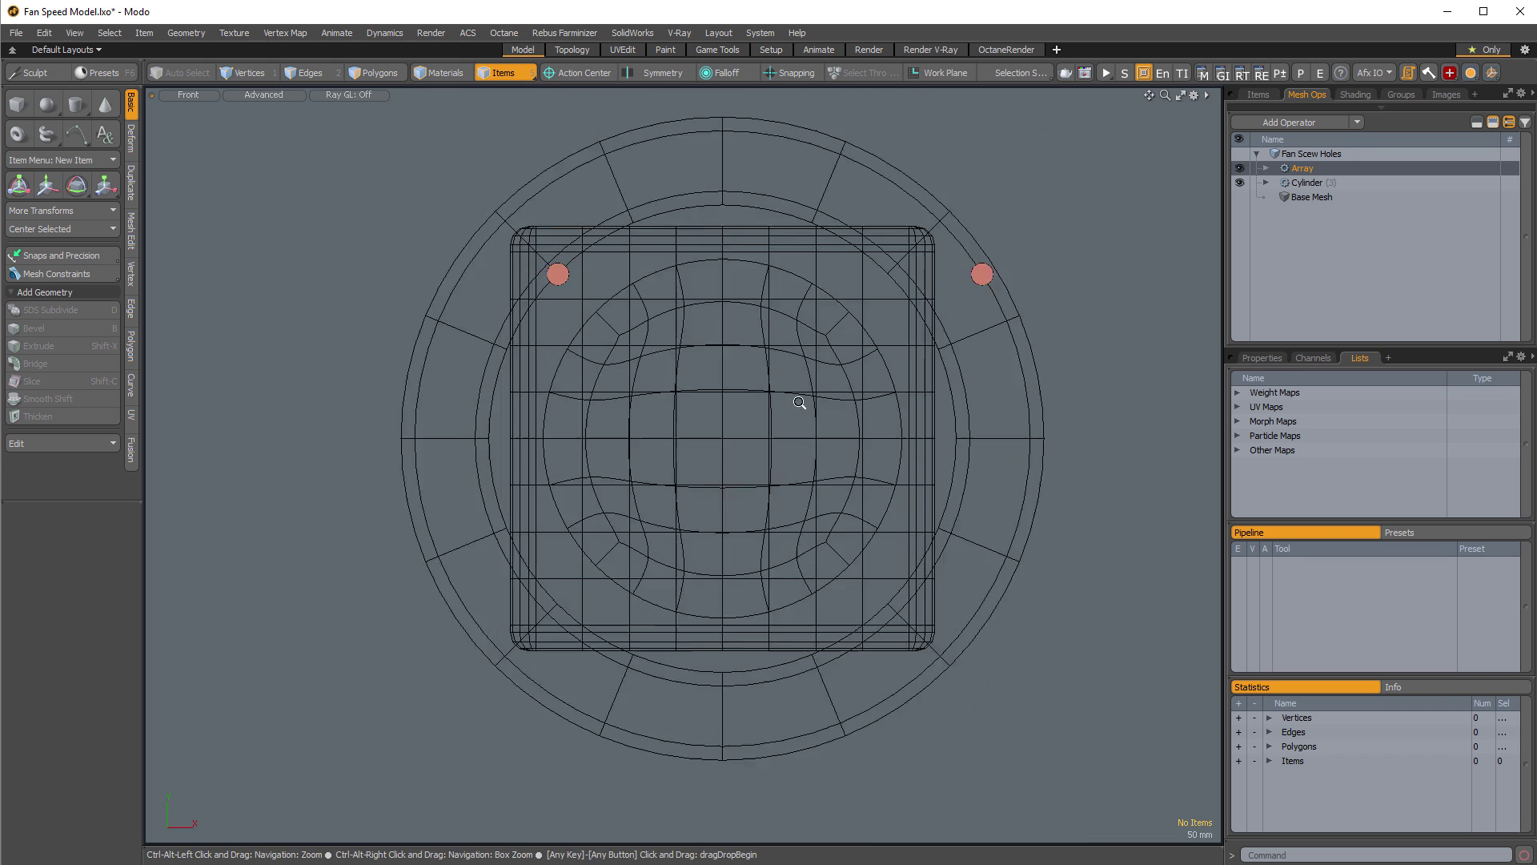
pyautogui.keyDown('alt'); pyautogui.keyDown('shift'); pyautogui.moveTo(757, 452); pyautogui.dragTo(770, 357); pyautogui.keyUp('shift'); pyautogui.keyUp('alt')
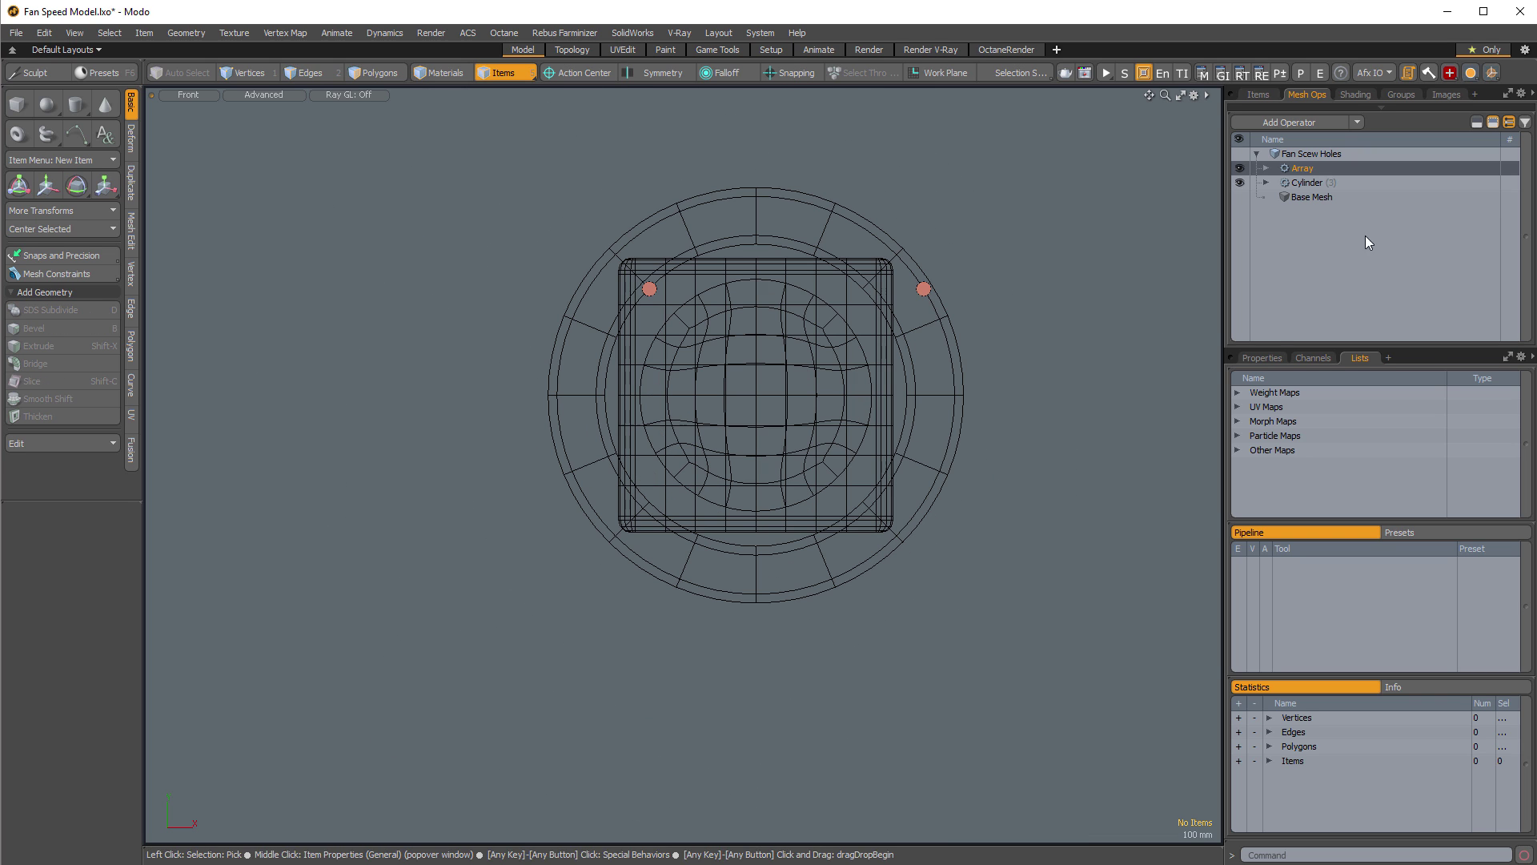
pyautogui.click(1261, 358)
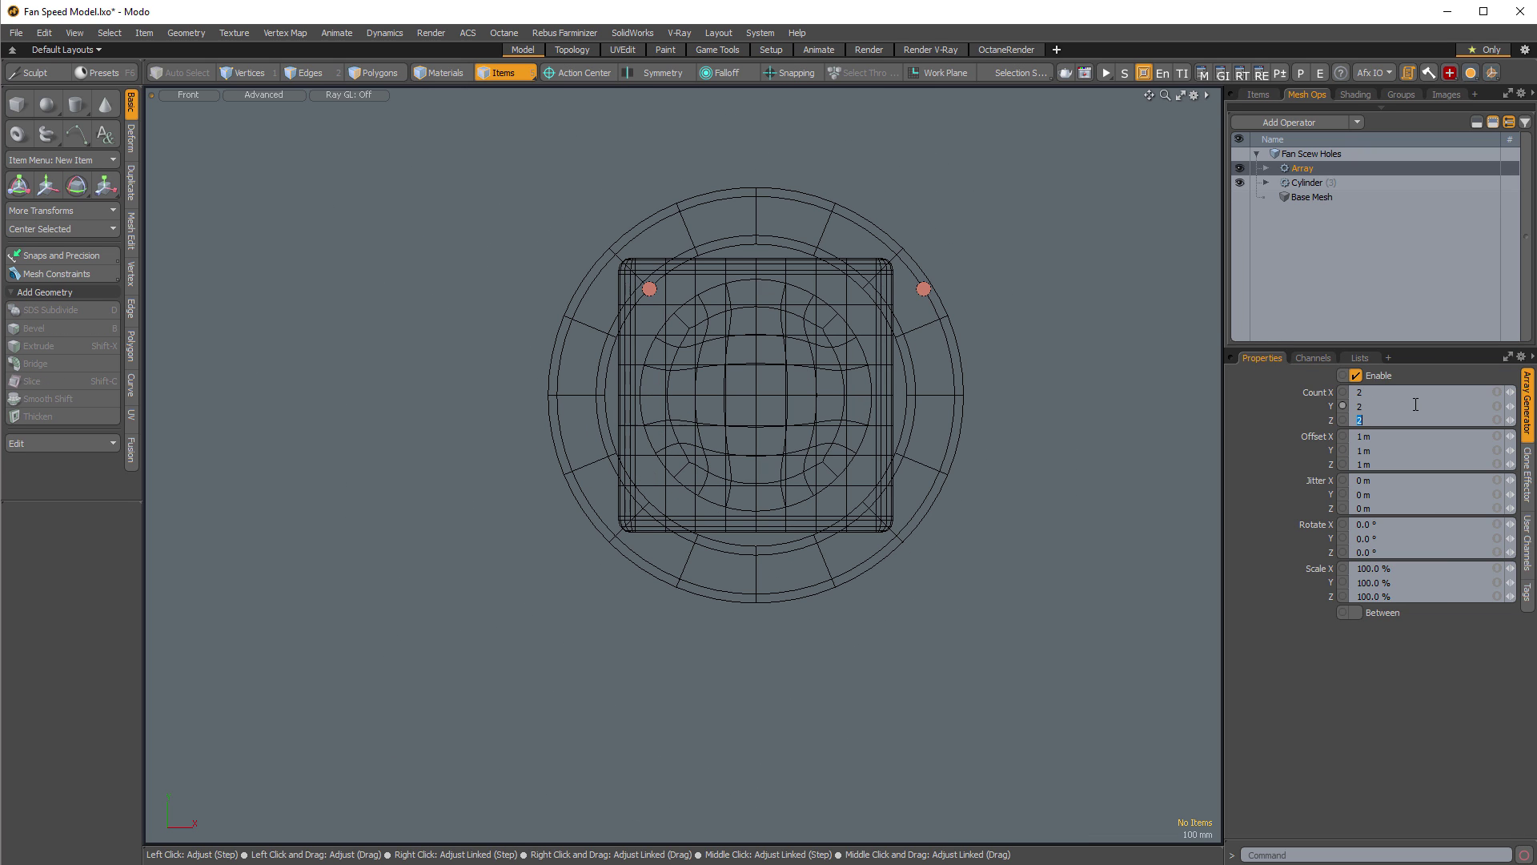
pyautogui.keyDown('alt'); pyautogui.moveTo(959, 187); pyautogui.dragTo(886, 357); pyautogui.keyUp('alt')
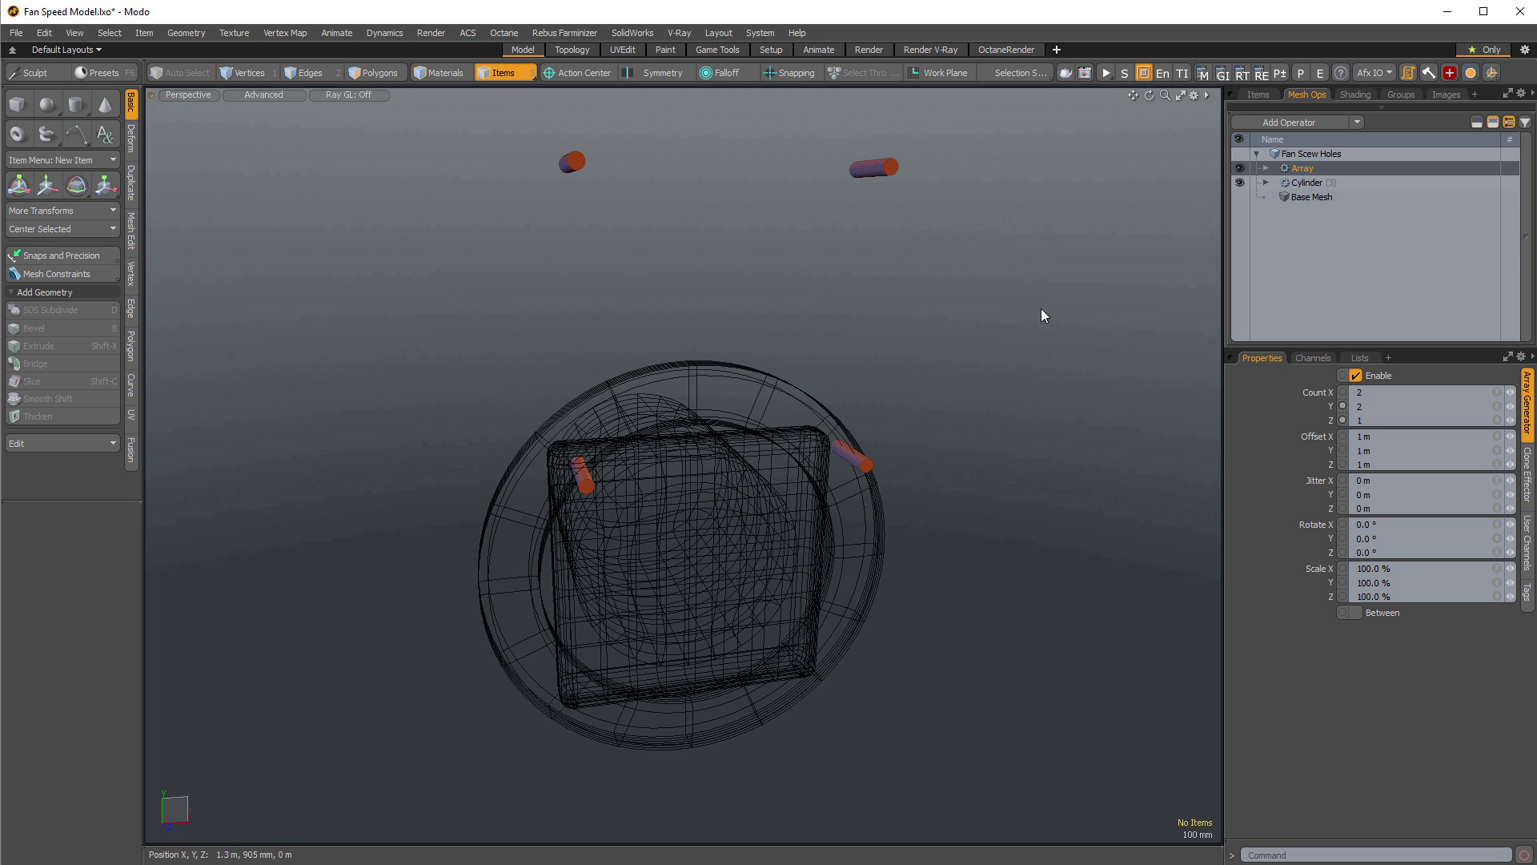
# Expand the Array operation's tool pipe and select its Array Generator to show the offset handles.
pyautogui.click(1266, 168)
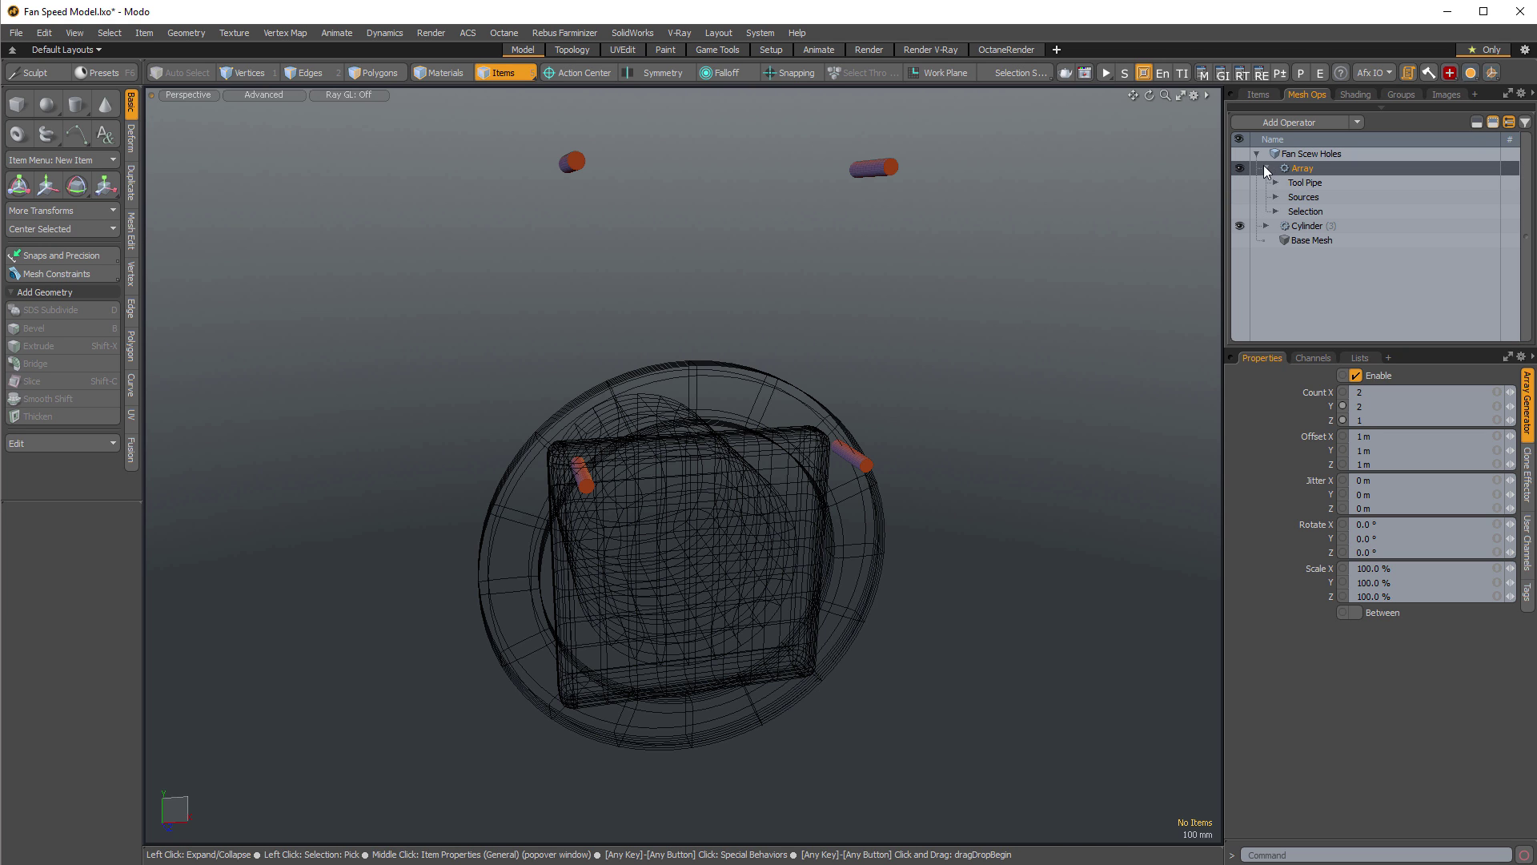
pyautogui.click(1276, 183)
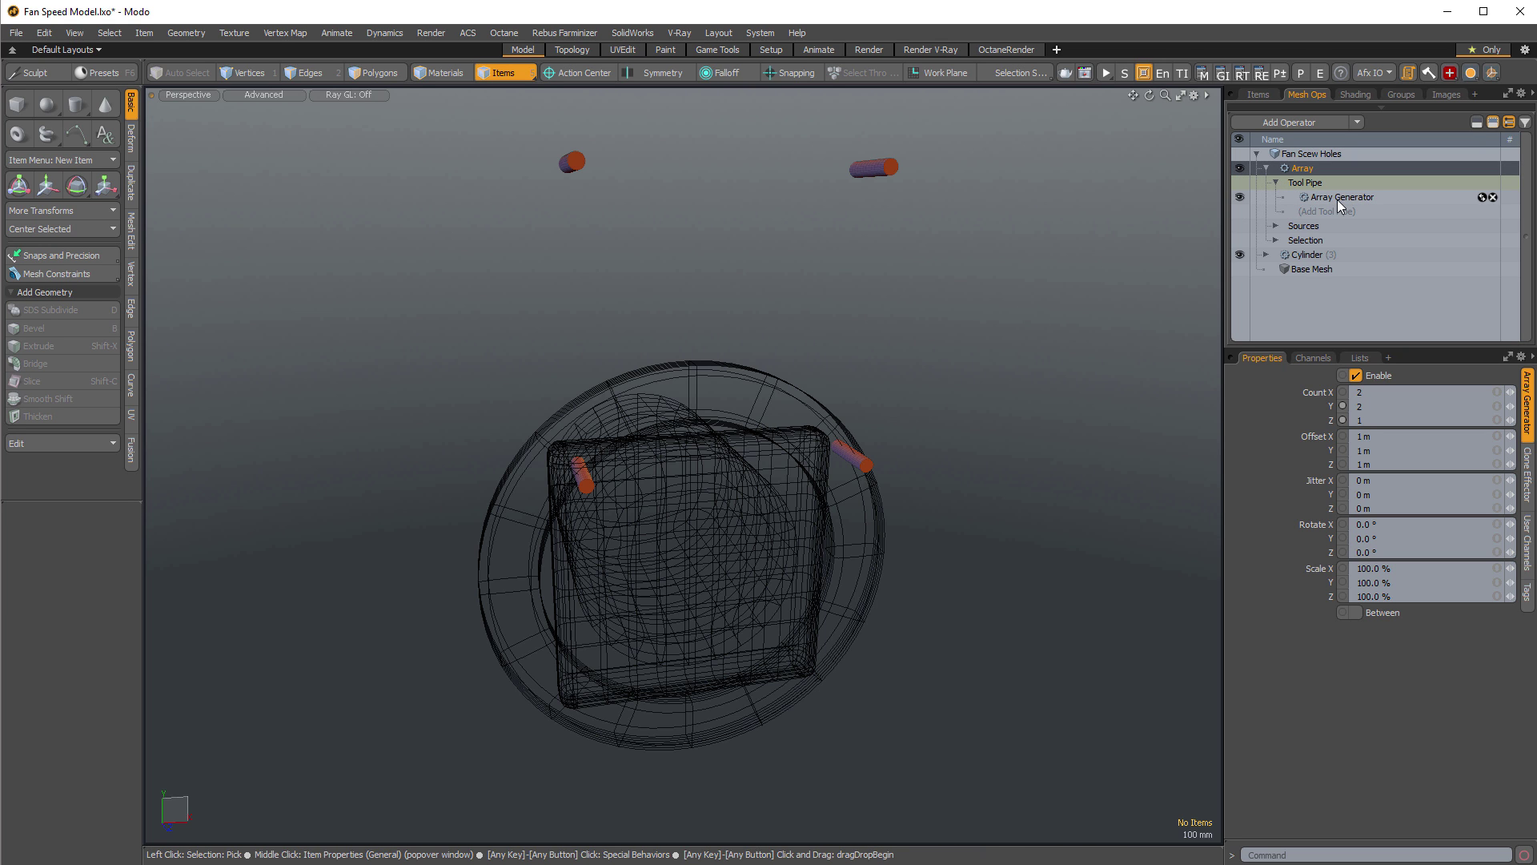
pyautogui.click(1343, 198)
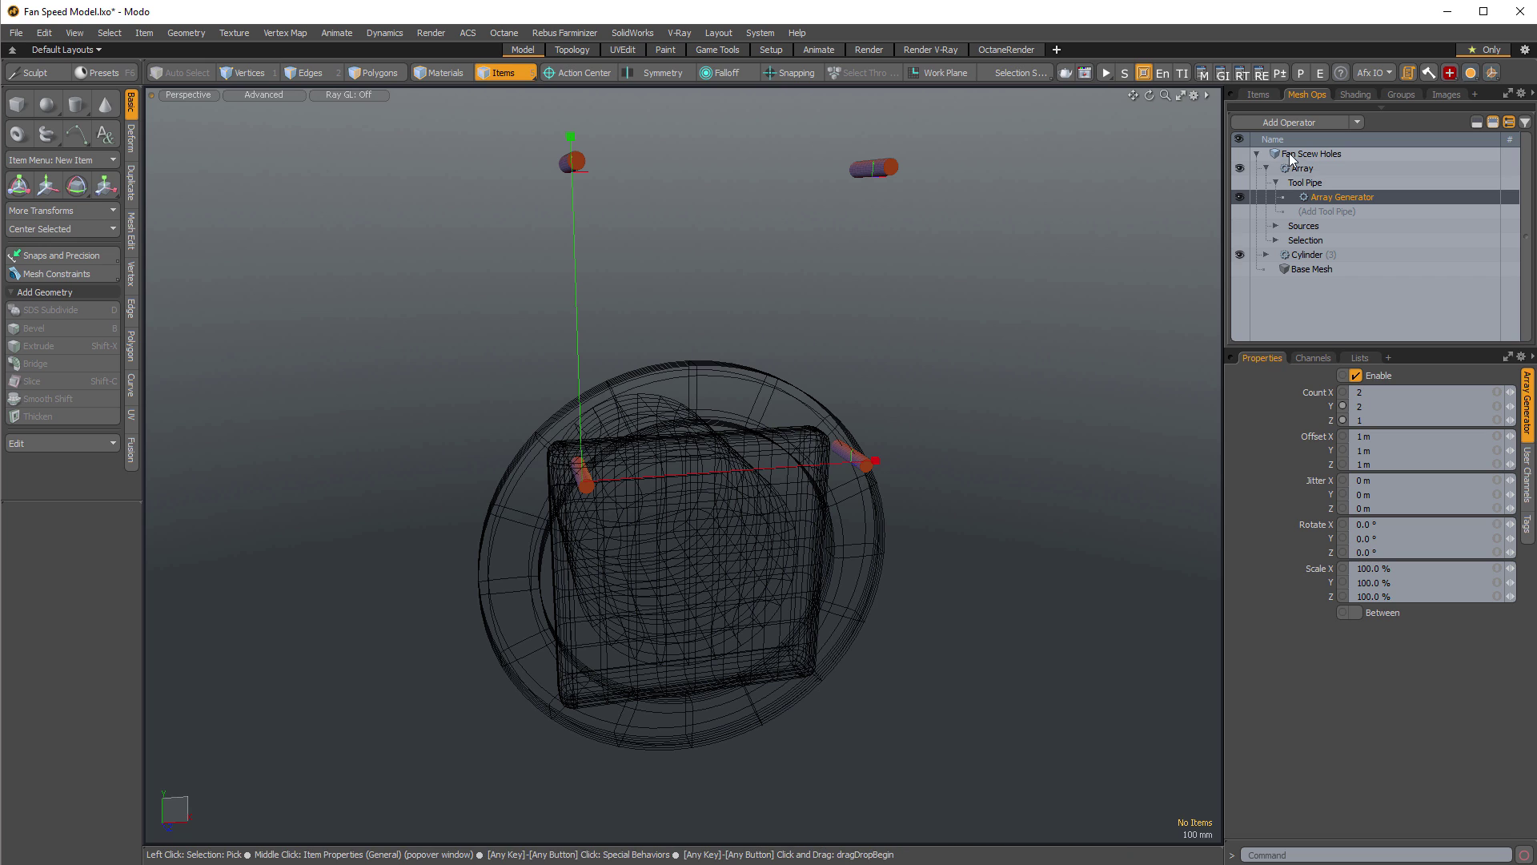
# Adjust the Array Generator's offsets to about 760 mm along X and -805 mm along Y, bringing the cylinders to the case corners.
pyautogui.click(1310, 168)
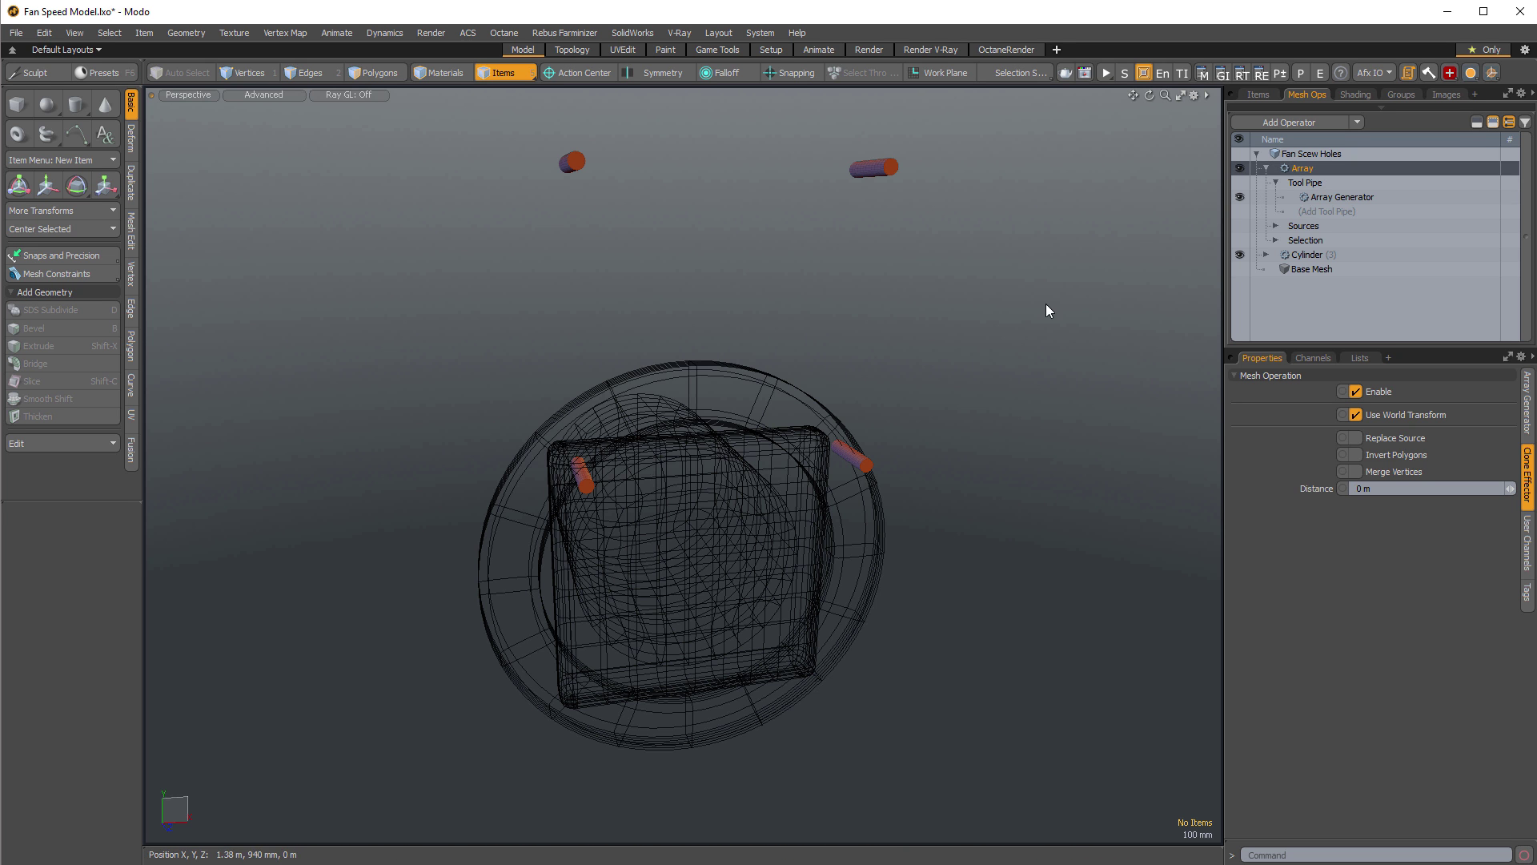
pyautogui.keyDown('alt'); pyautogui.moveTo(1046, 304); pyautogui.dragTo(995, 344); pyautogui.keyUp('alt')
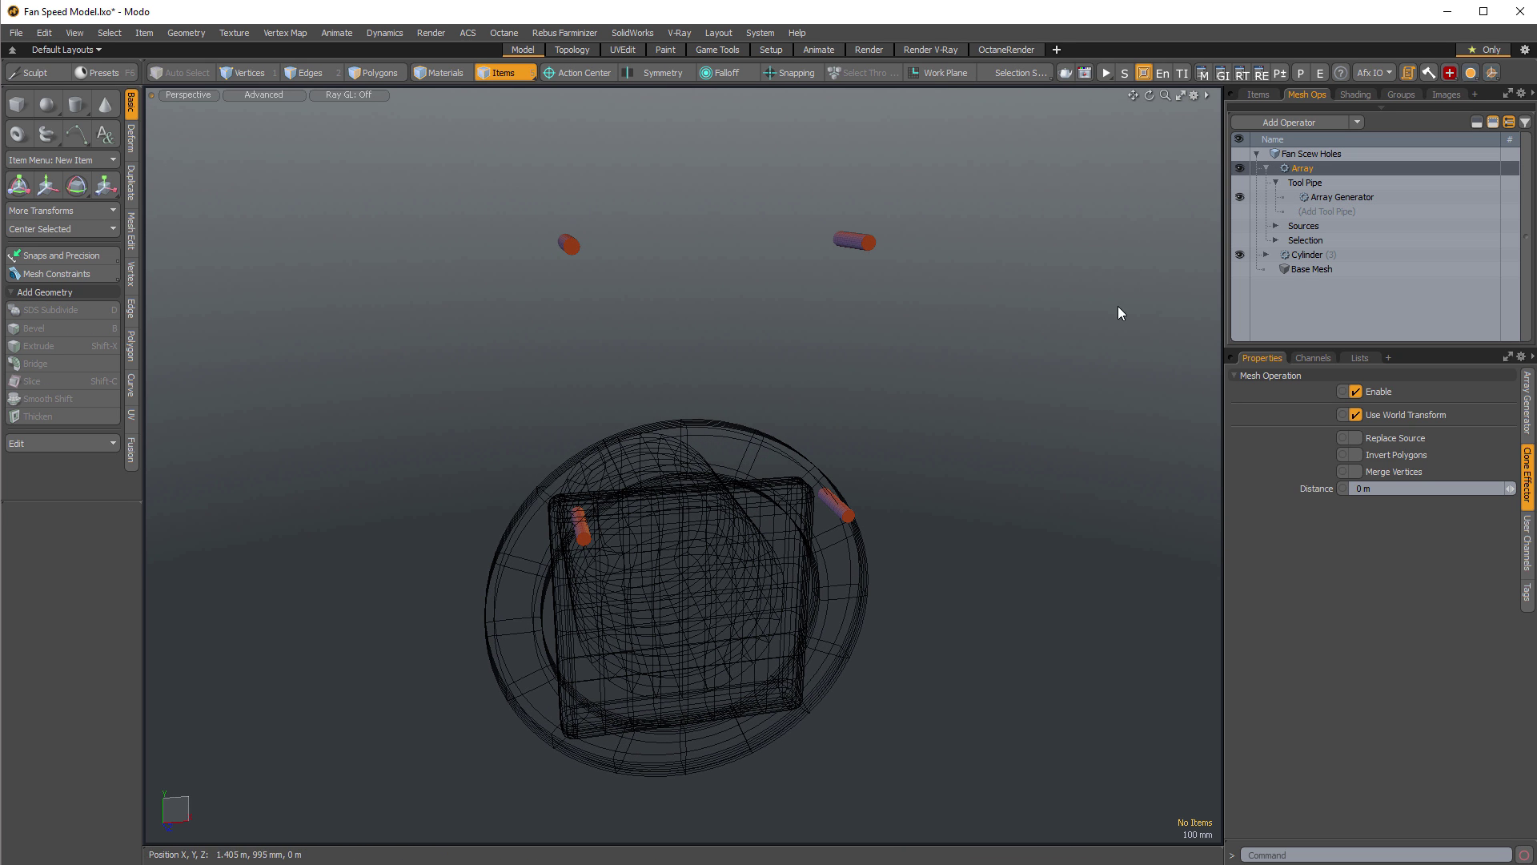
pyautogui.click(1331, 198)
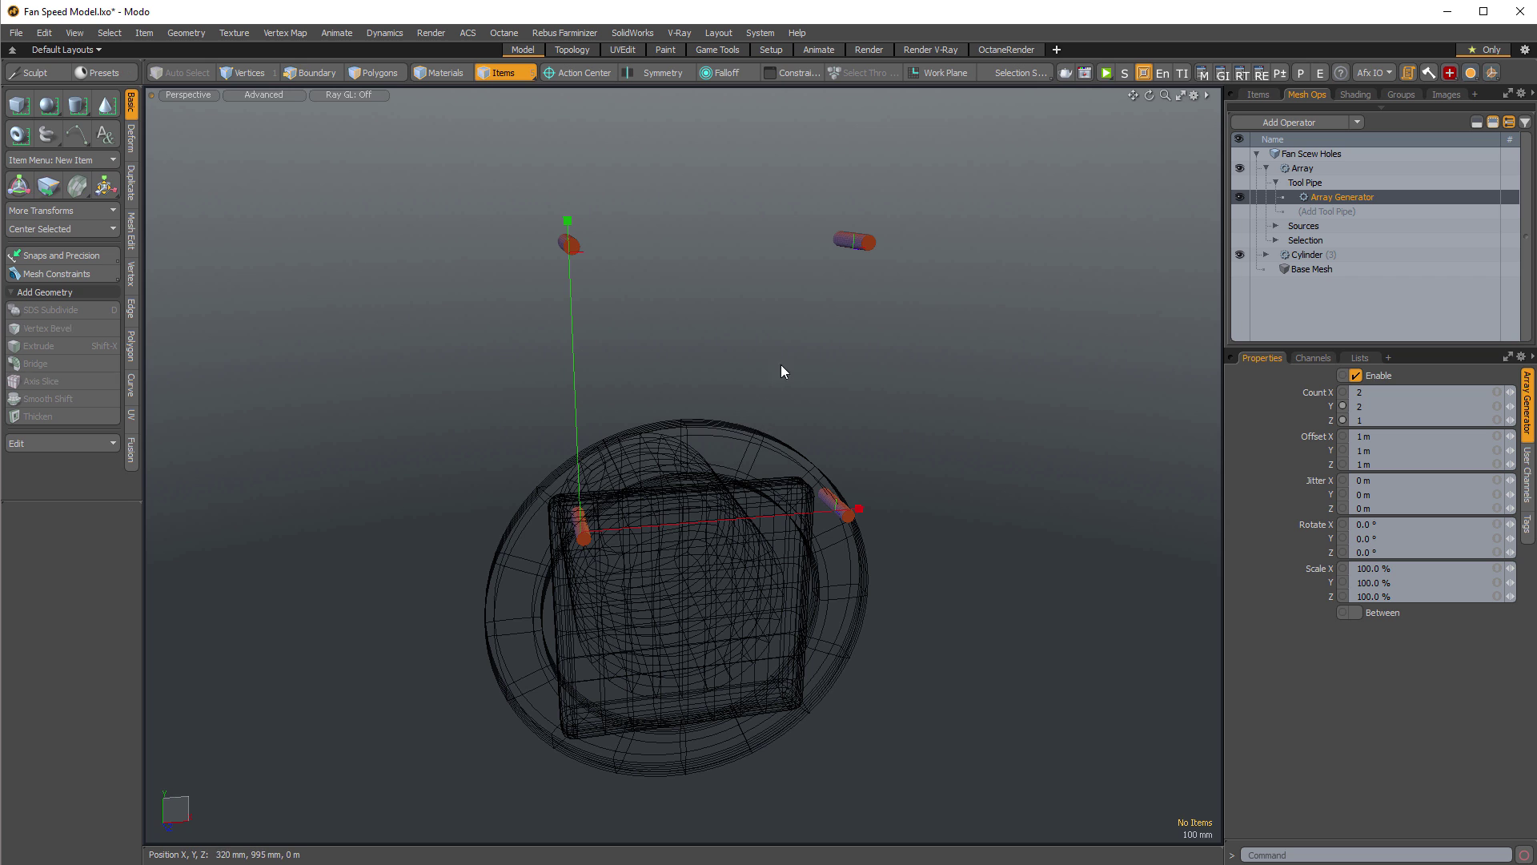
pyautogui.hotkey('ctrl', 'space')
pyautogui.keyDown('alt'); pyautogui.moveTo(856, 471); pyautogui.dragTo(858, 452); pyautogui.keyUp('alt')
pyautogui.scroll(-3, 855, 450)
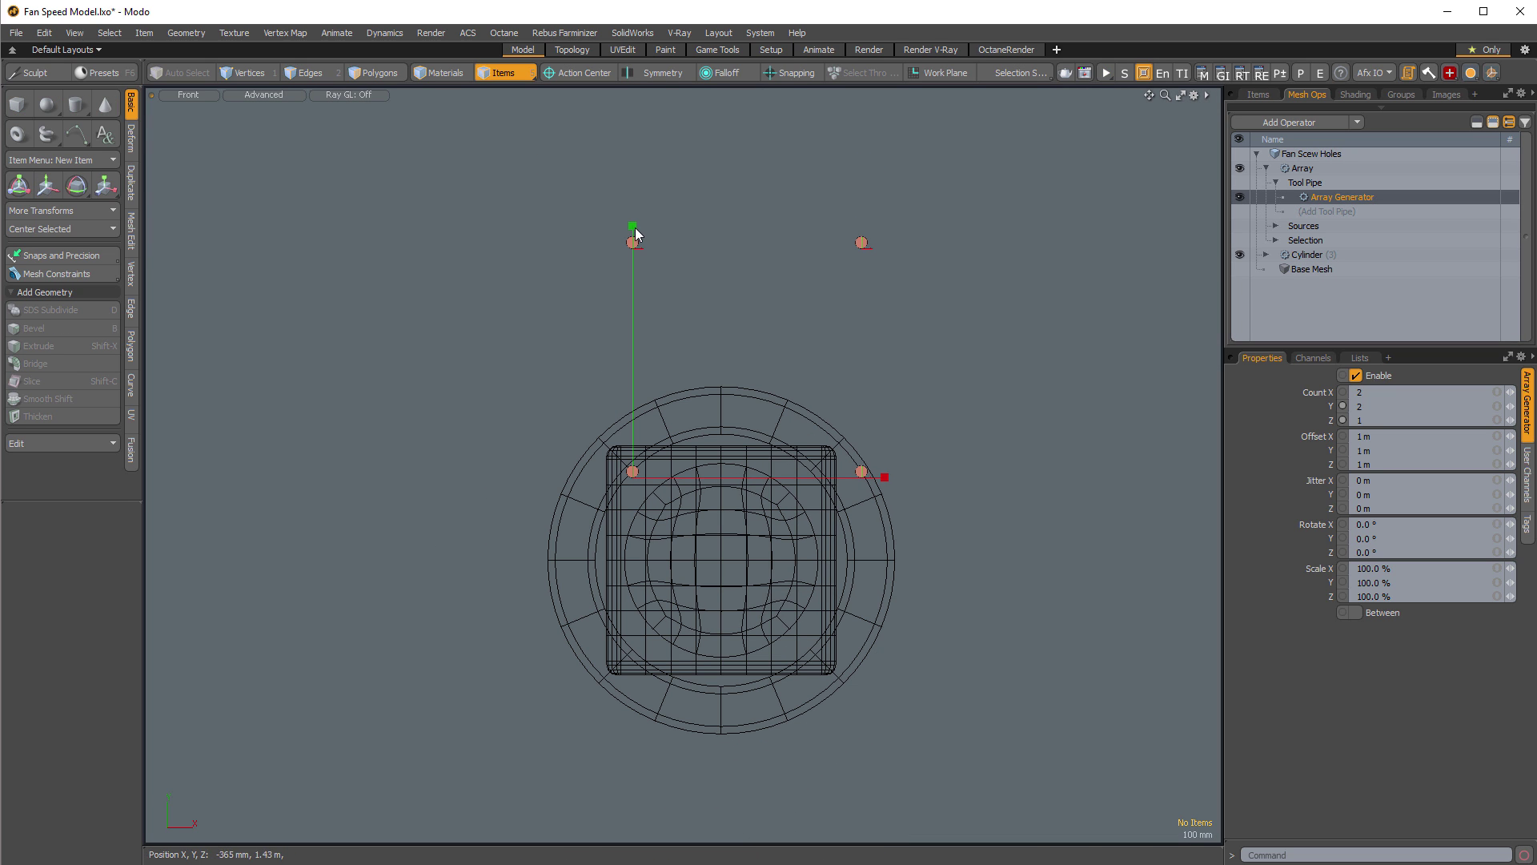
pyautogui.moveTo(636, 231); pyautogui.dragTo(641, 652)
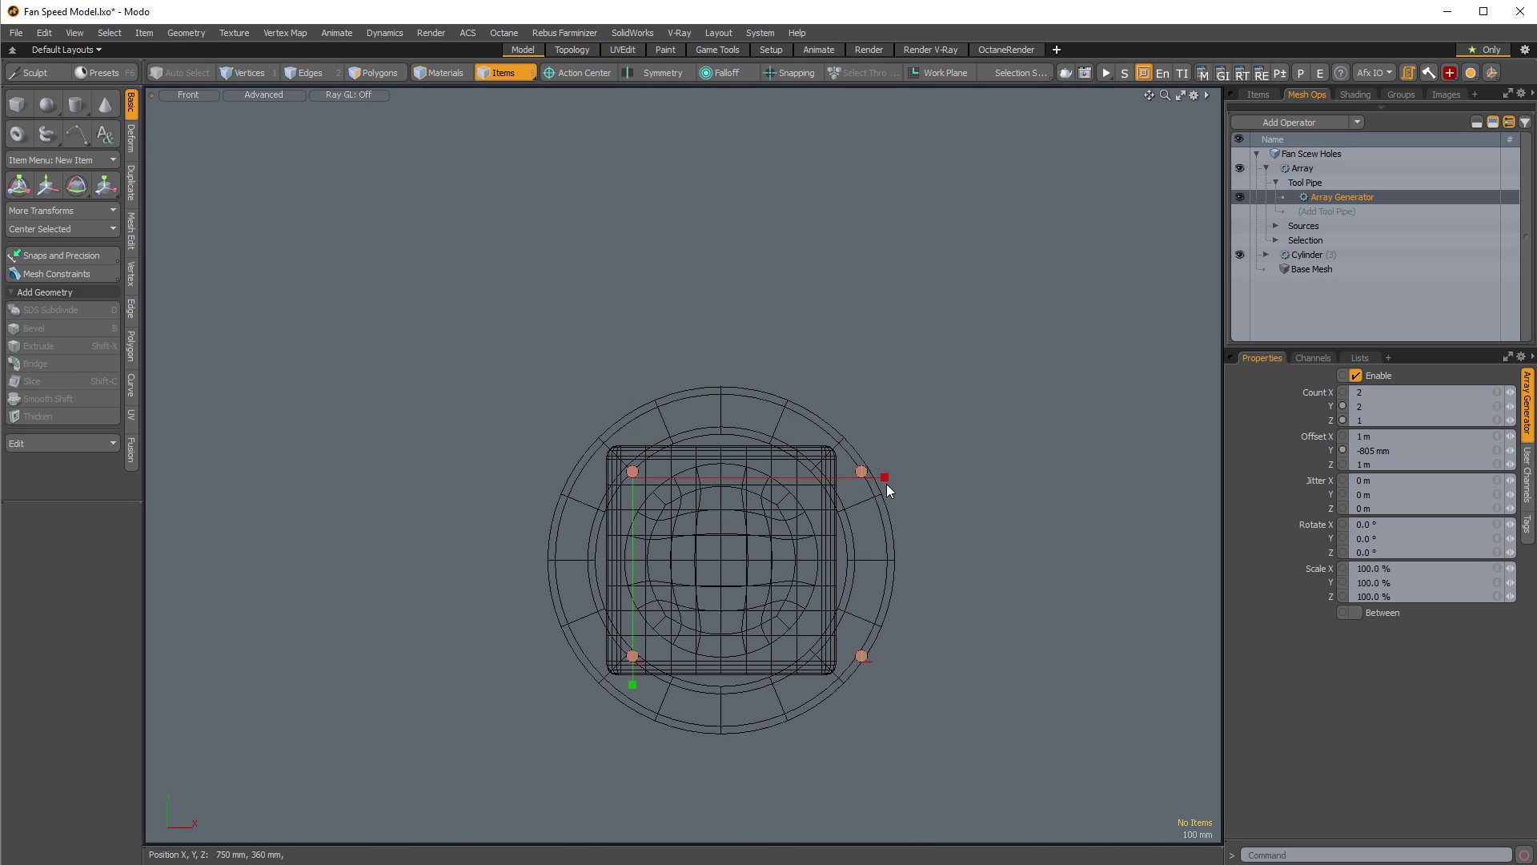
pyautogui.moveTo(833, 481); pyautogui.dragTo(824, 480)
pyautogui.scroll(5, 635, 484)
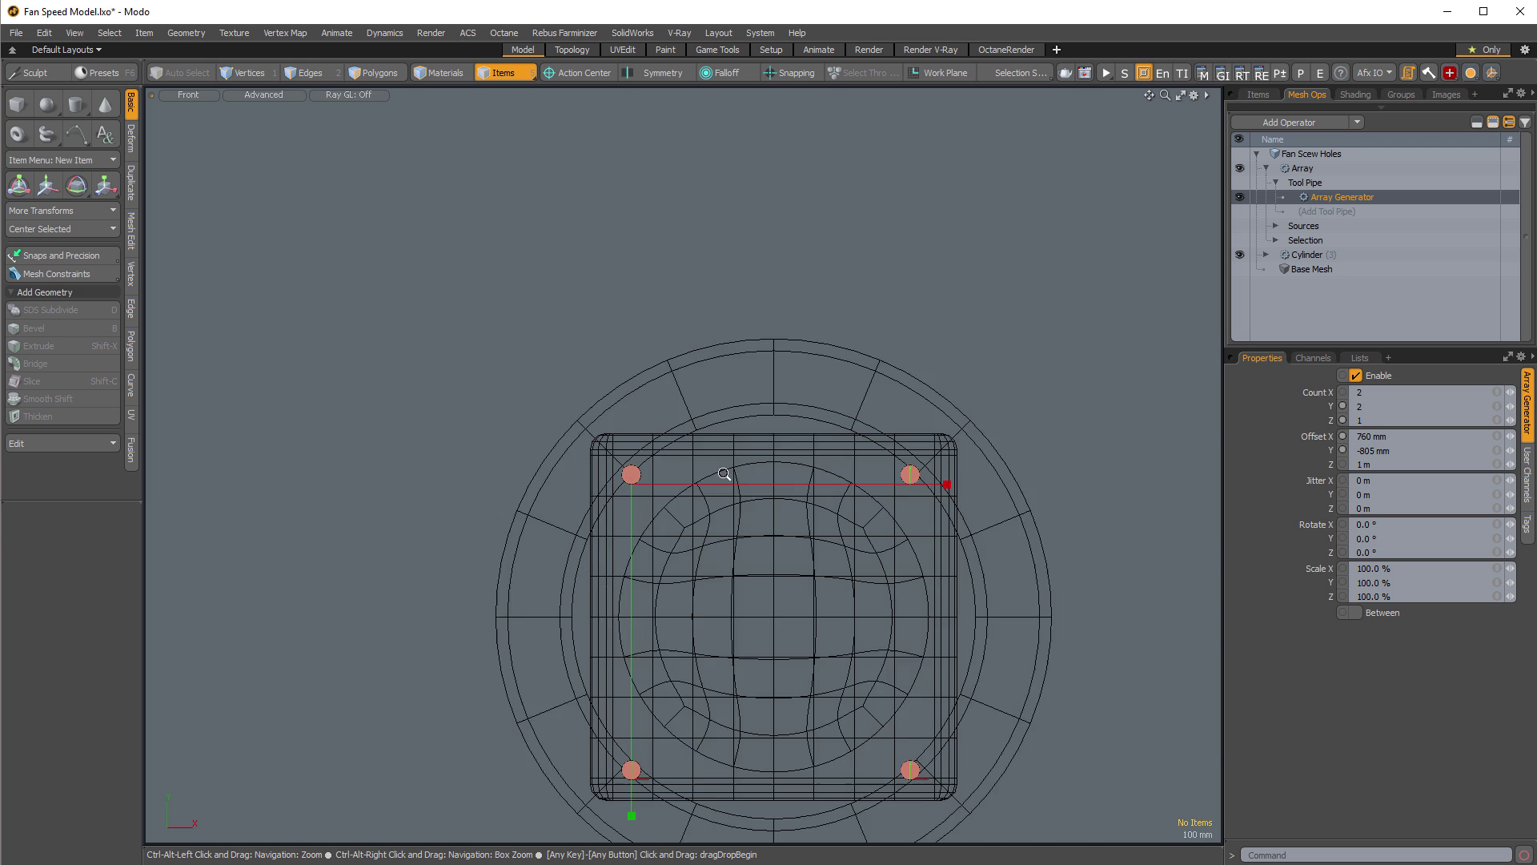
# Inspect the source cylinder's placement against its arrayed copies and the corners of the case.
pyautogui.click(629, 491)
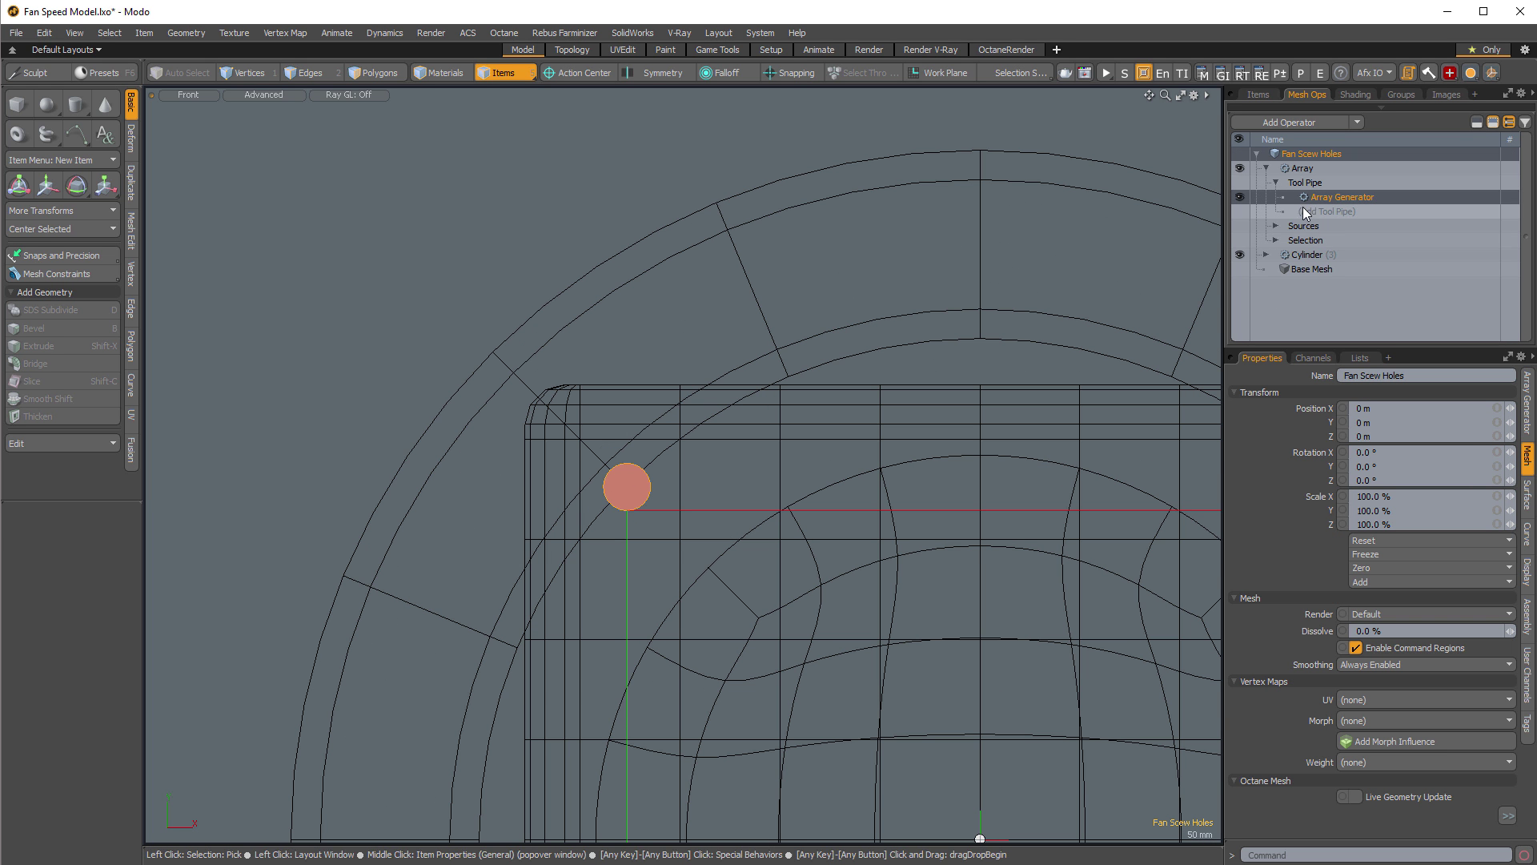
pyautogui.click(1312, 251)
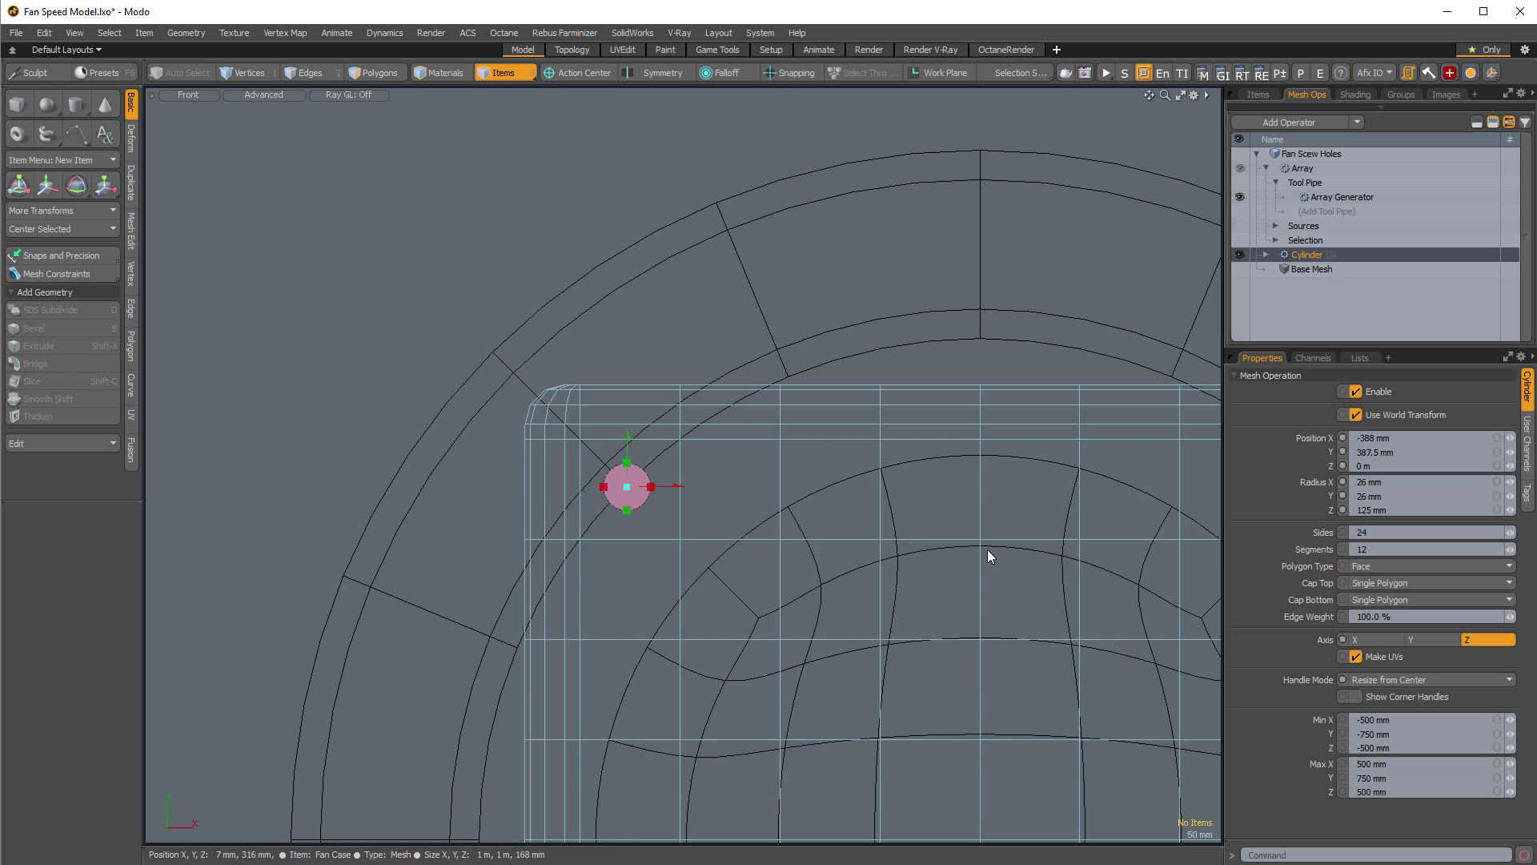
pyautogui.scroll(-5, 990, 555)
pyautogui.keyDown('alt'); pyautogui.keyDown('shift'); pyautogui.moveTo(990, 556); pyautogui.dragTo(732, 401); pyautogui.keyUp('shift'); pyautogui.keyUp('alt')
pyautogui.keyDown('alt'); pyautogui.keyDown('shift'); pyautogui.moveTo(850, 752); pyautogui.dragTo(837, 640); pyautogui.keyUp('shift'); pyautogui.keyUp('alt')
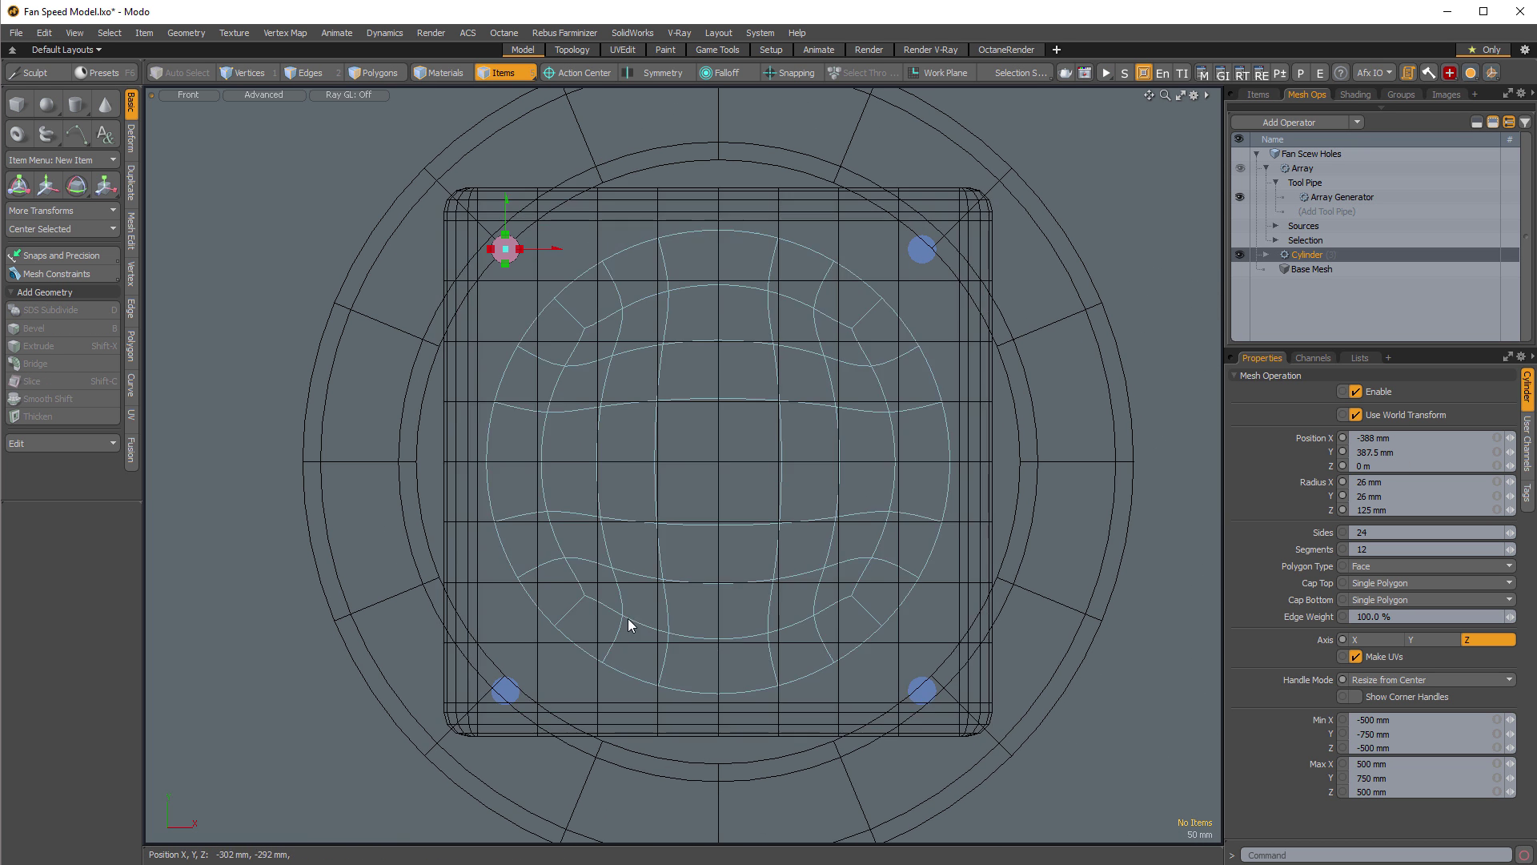
# Delete the Array operation from Fan Scew Holes and add a Mirror operation across the X axis in its place.
pyautogui.click(1320, 172)
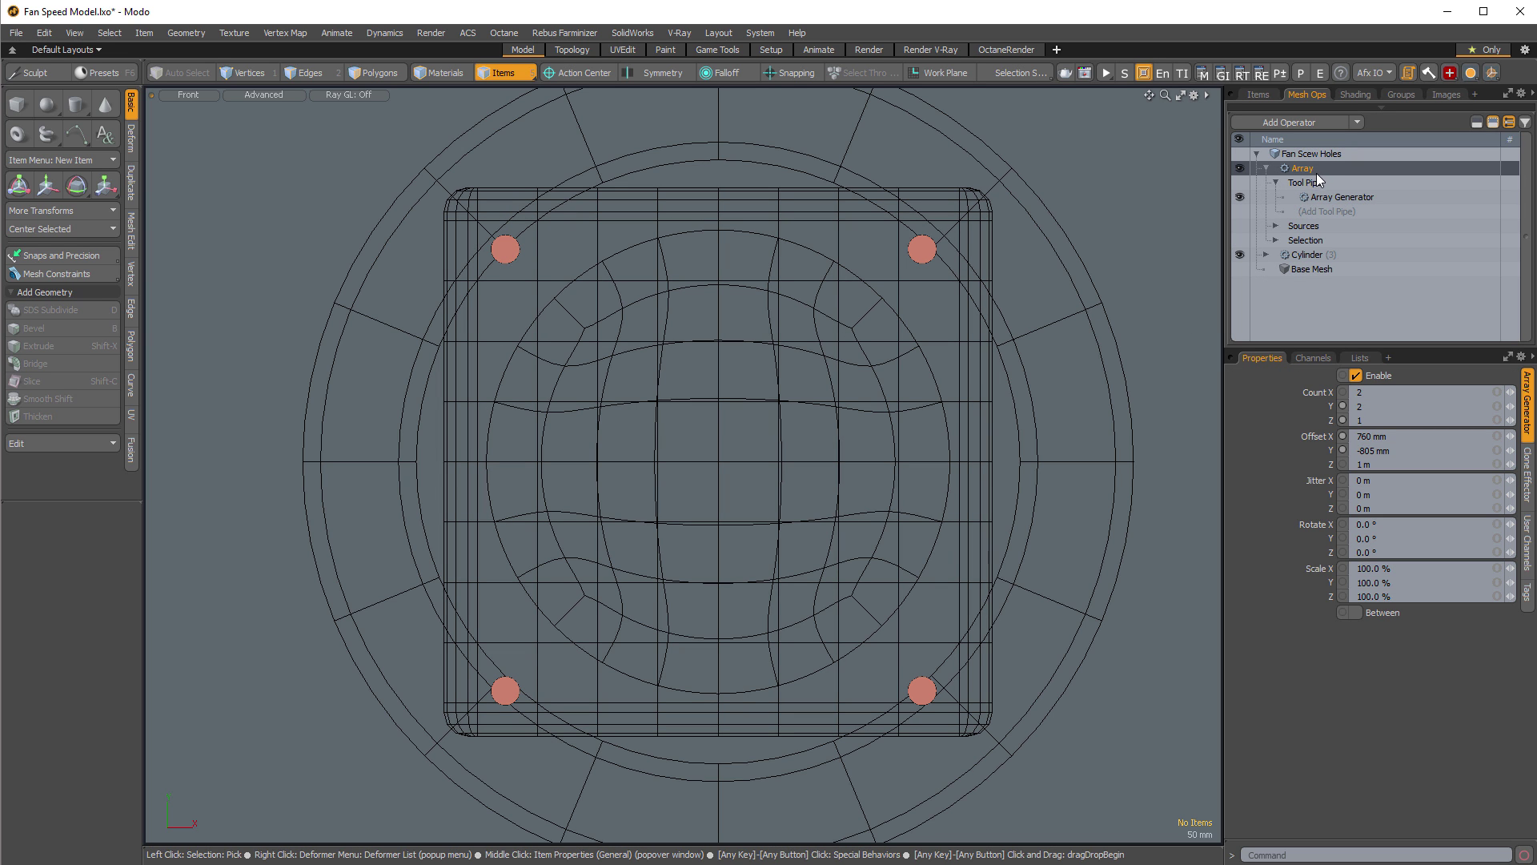
pyautogui.press('Delete')
pyautogui.click(1297, 123)
pyautogui.write('mirror')
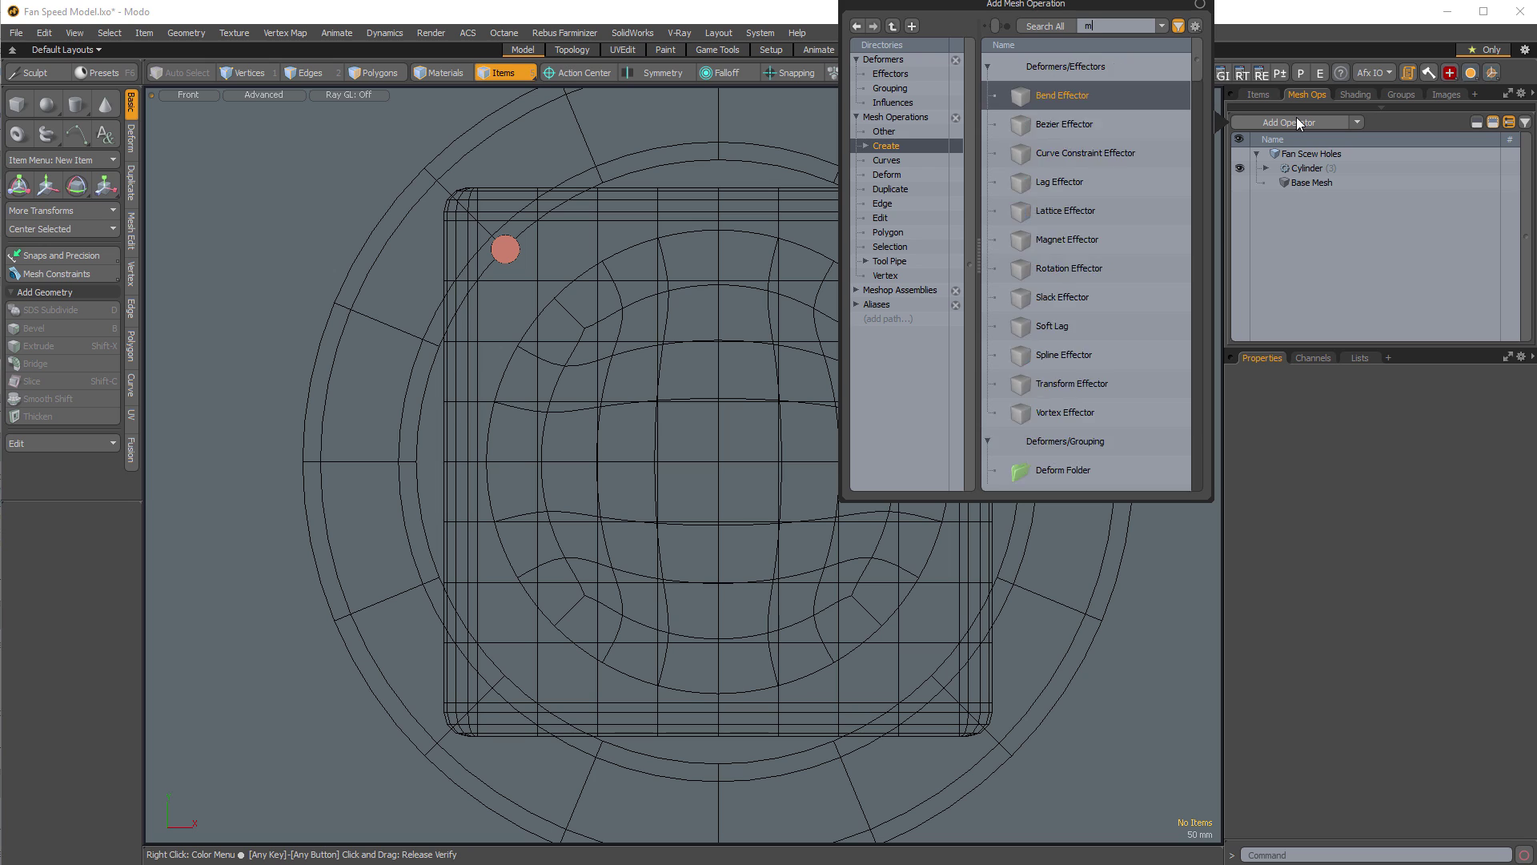
pyautogui.press('Return')
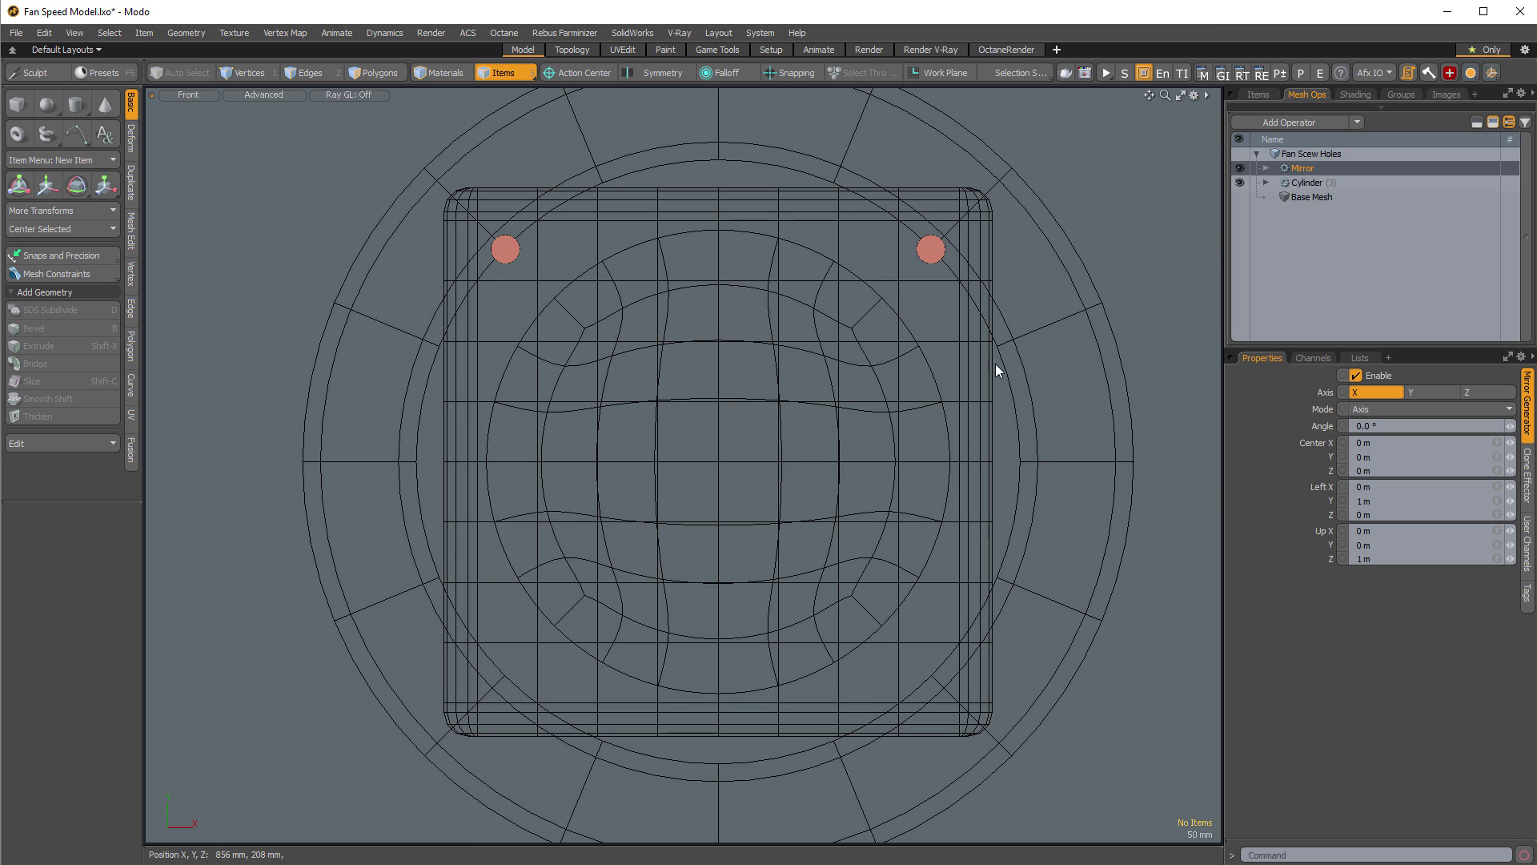
# Add a second Mirror operation to Fan Scew Holes and set its axis to Y to fill the remaining corners.
pyautogui.scroll(-4, 892, 401)
pyautogui.keyDown('alt'); pyautogui.moveTo(1074, 271); pyautogui.dragTo(864, 528); pyautogui.keyUp('alt')
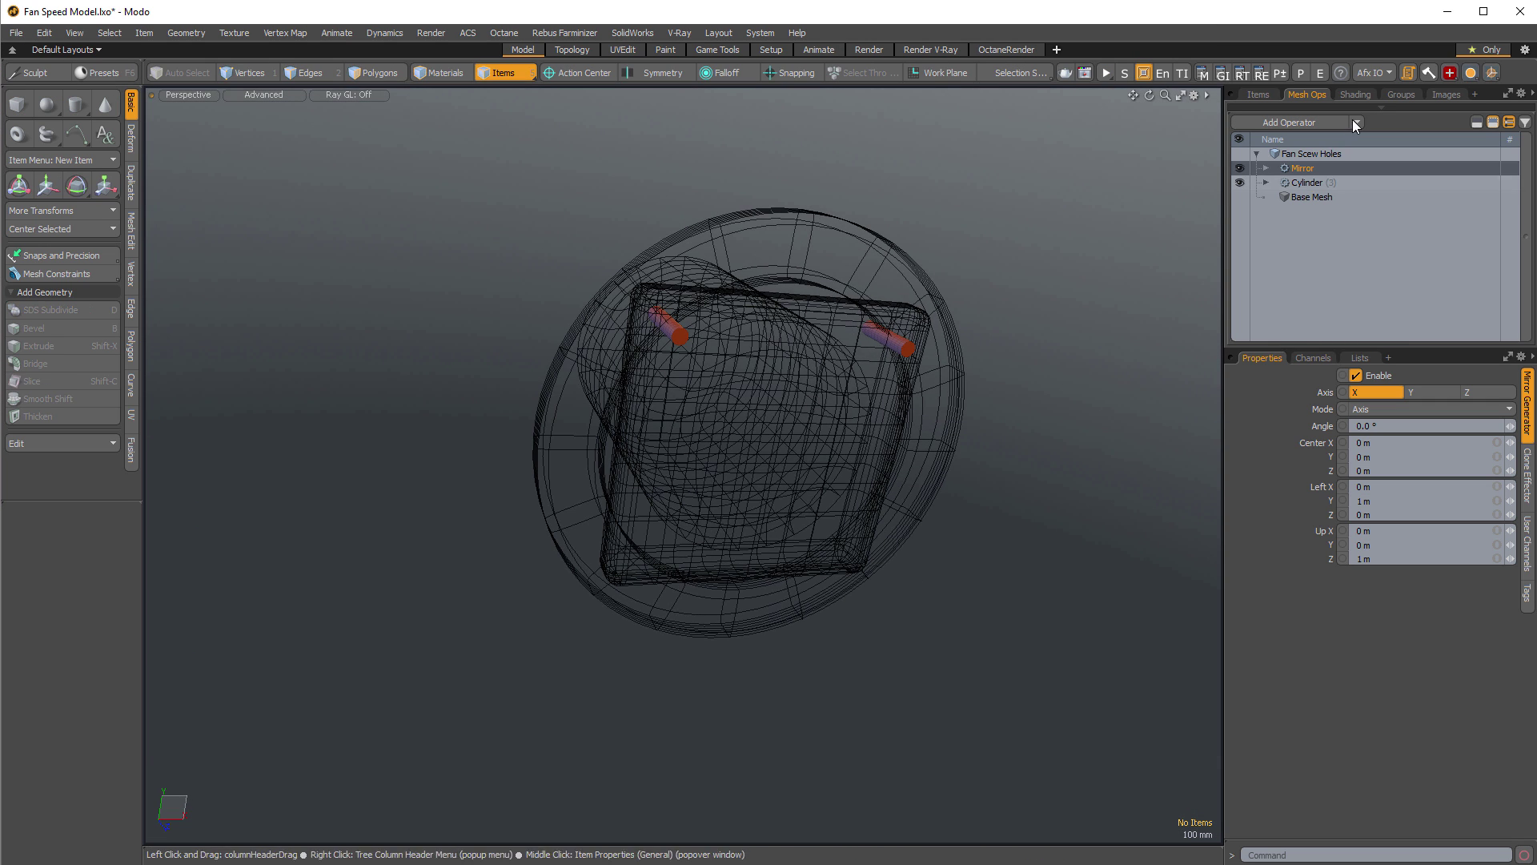
pyautogui.click(1290, 122)
pyautogui.write('mirror')
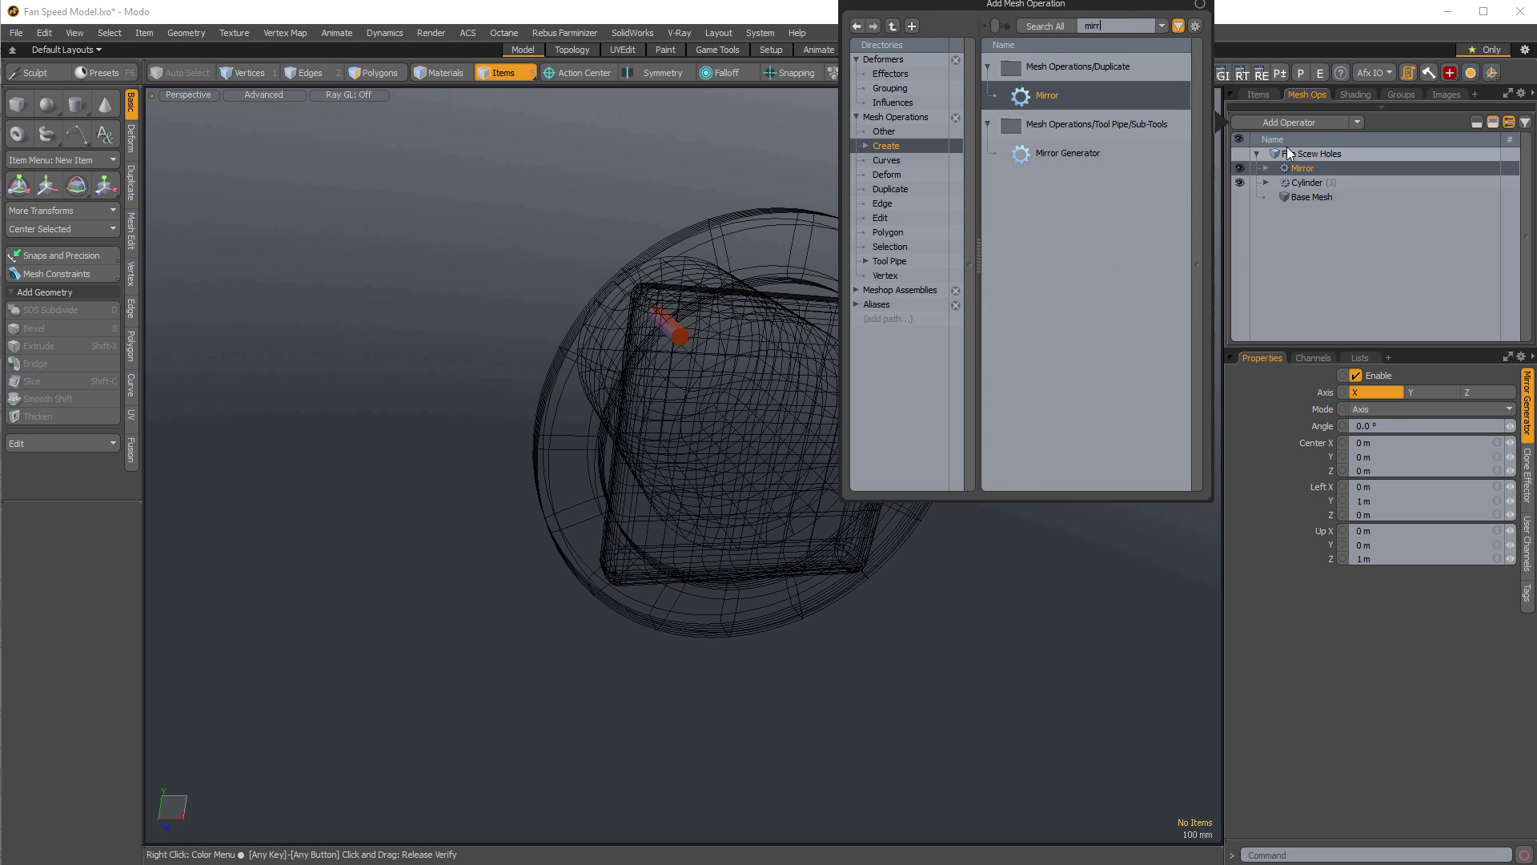
pyautogui.press('Return')
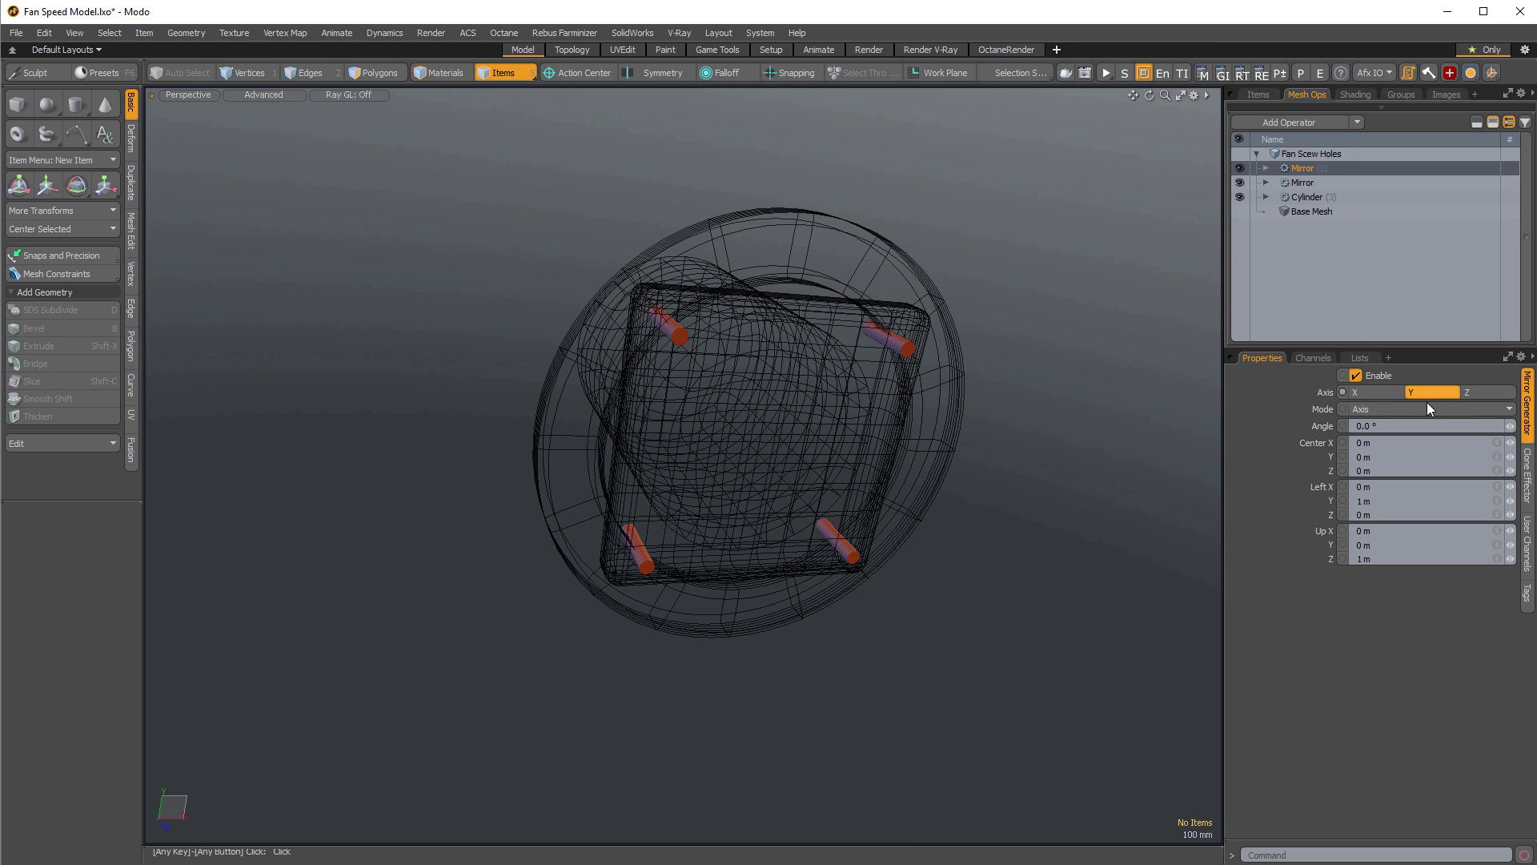
# Duplicate the Fan Scew Holes item and rename the copy Fan Screw Hole Sleeves.
pyautogui.keyDown('alt'); pyautogui.moveTo(961, 597); pyautogui.dragTo(584, 429); pyautogui.keyUp('alt')
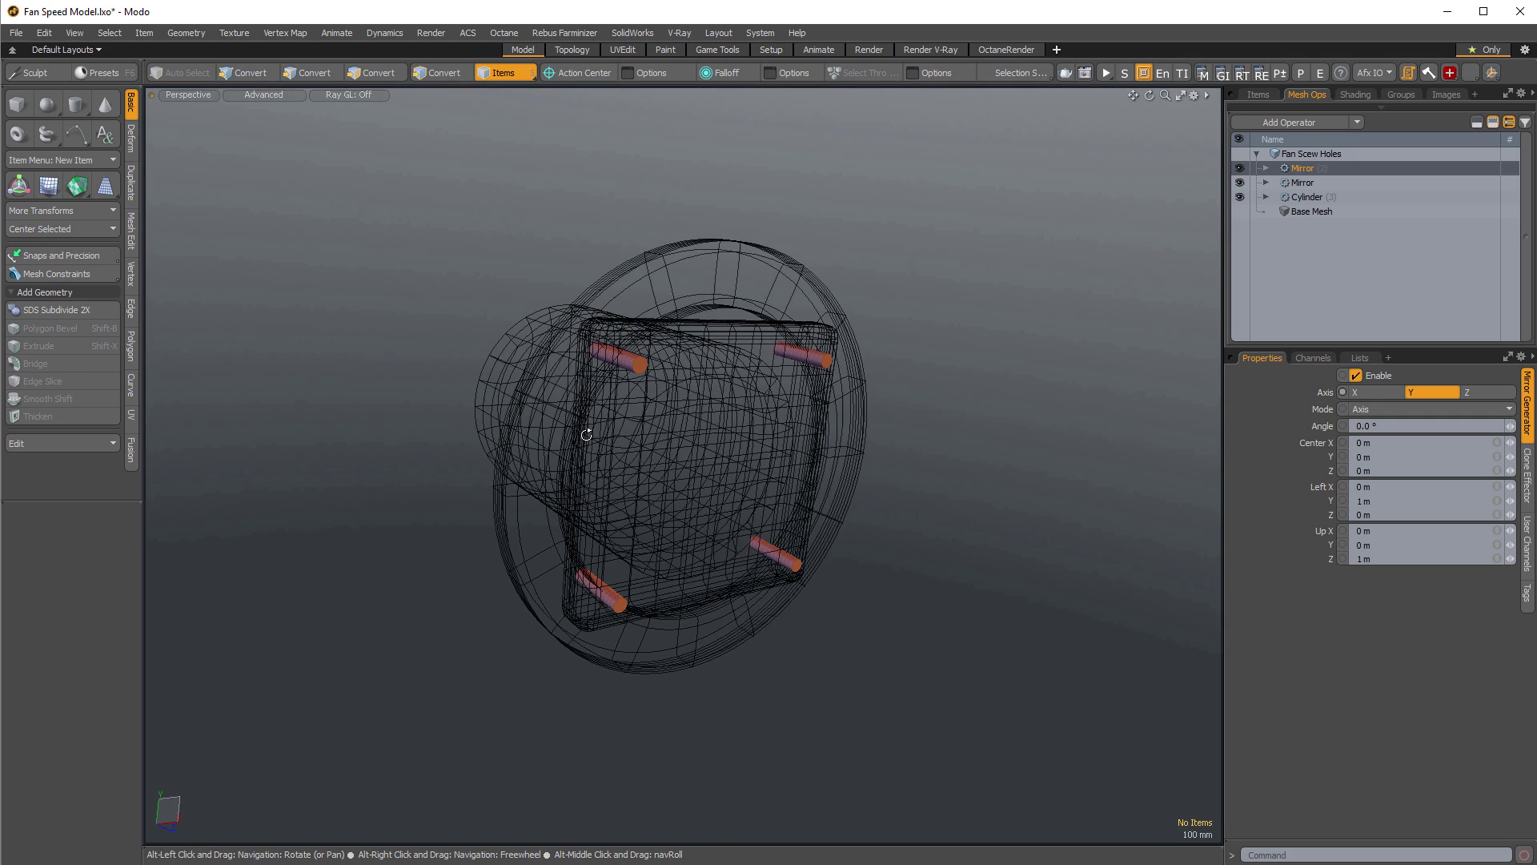
pyautogui.click(1260, 101)
pyautogui.click(1369, 245)
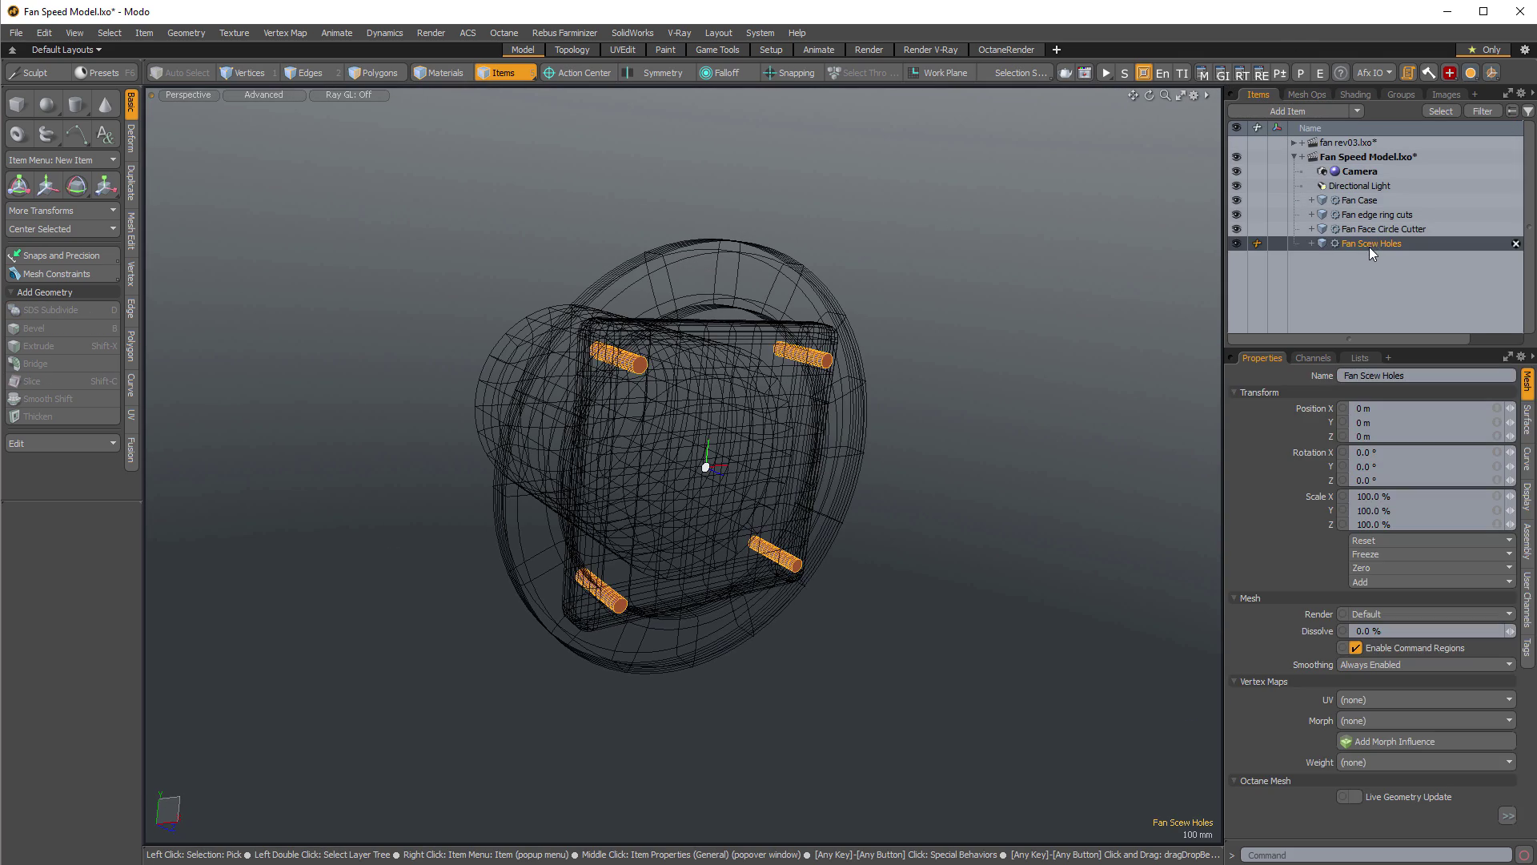
pyautogui.keyDown('alt'); pyautogui.moveTo(917, 400); pyautogui.dragTo(843, 360); pyautogui.keyUp('alt')
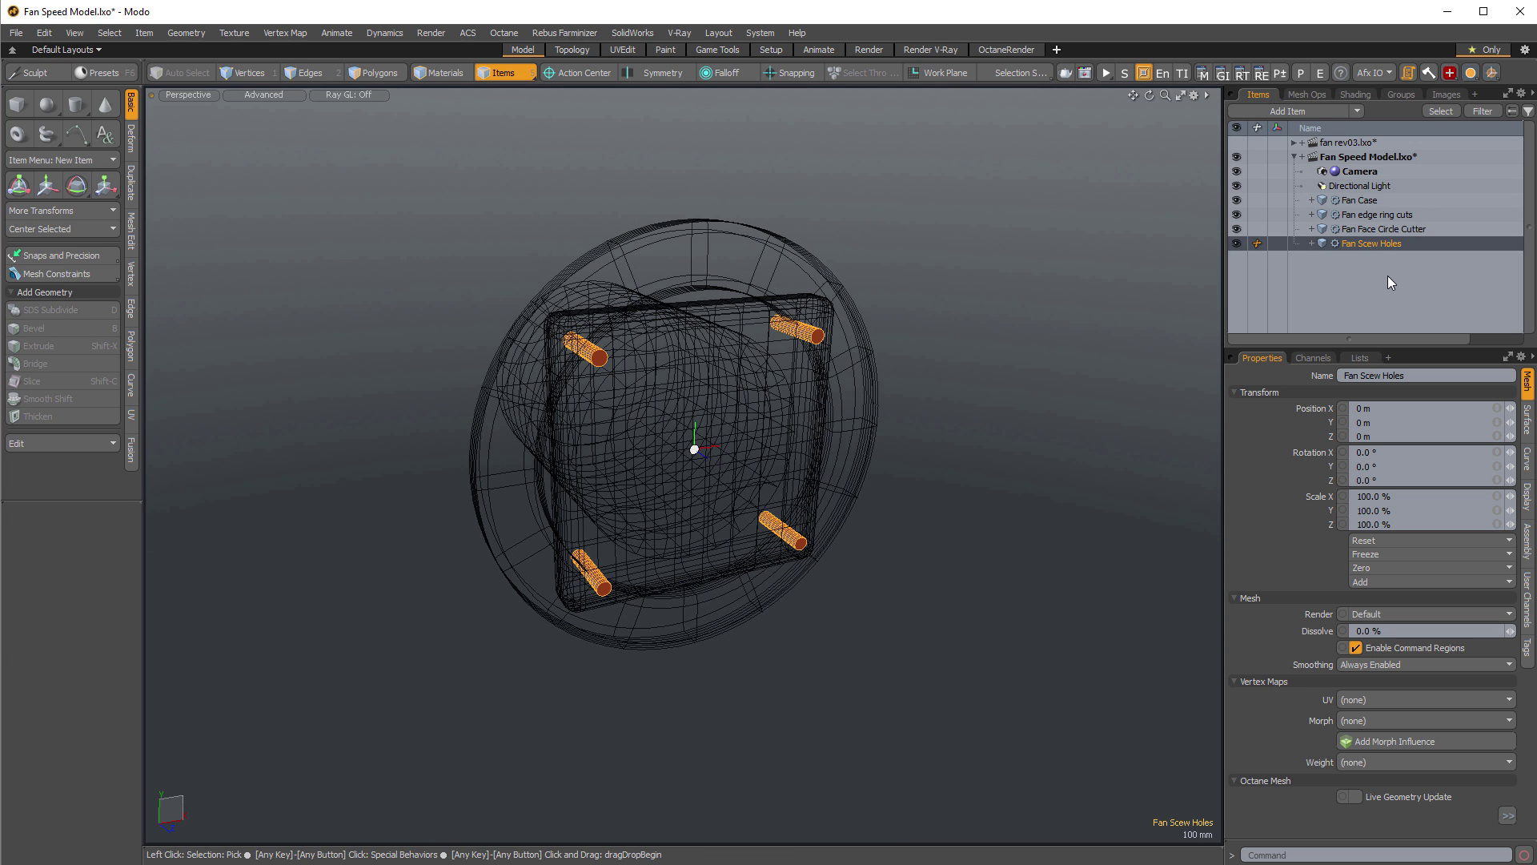
pyautogui.press('ctrl')
pyautogui.hotkey('ctrl', 'd')
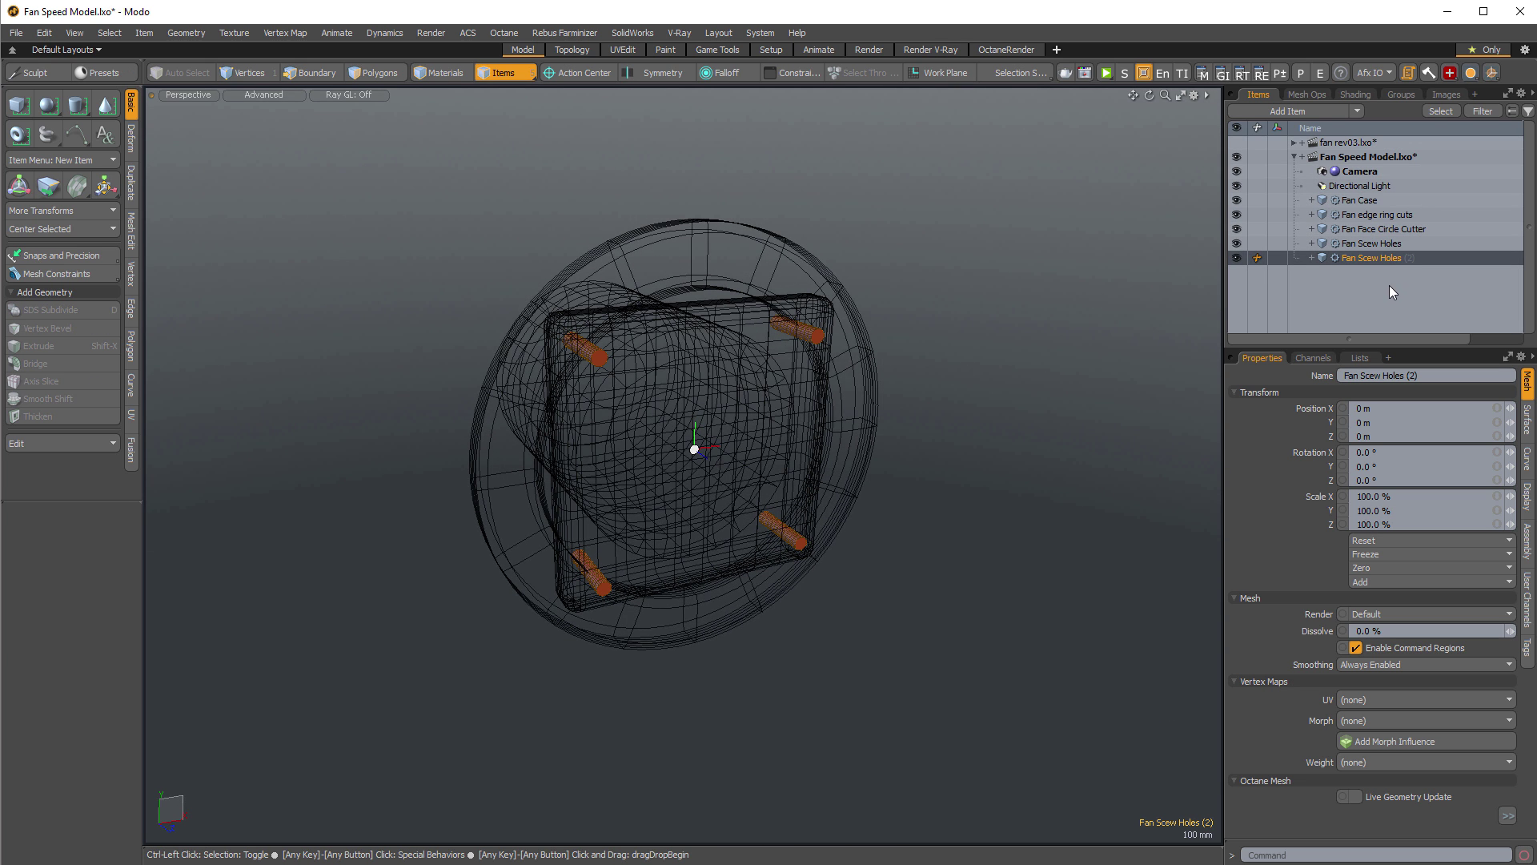
pyautogui.click(1312, 258)
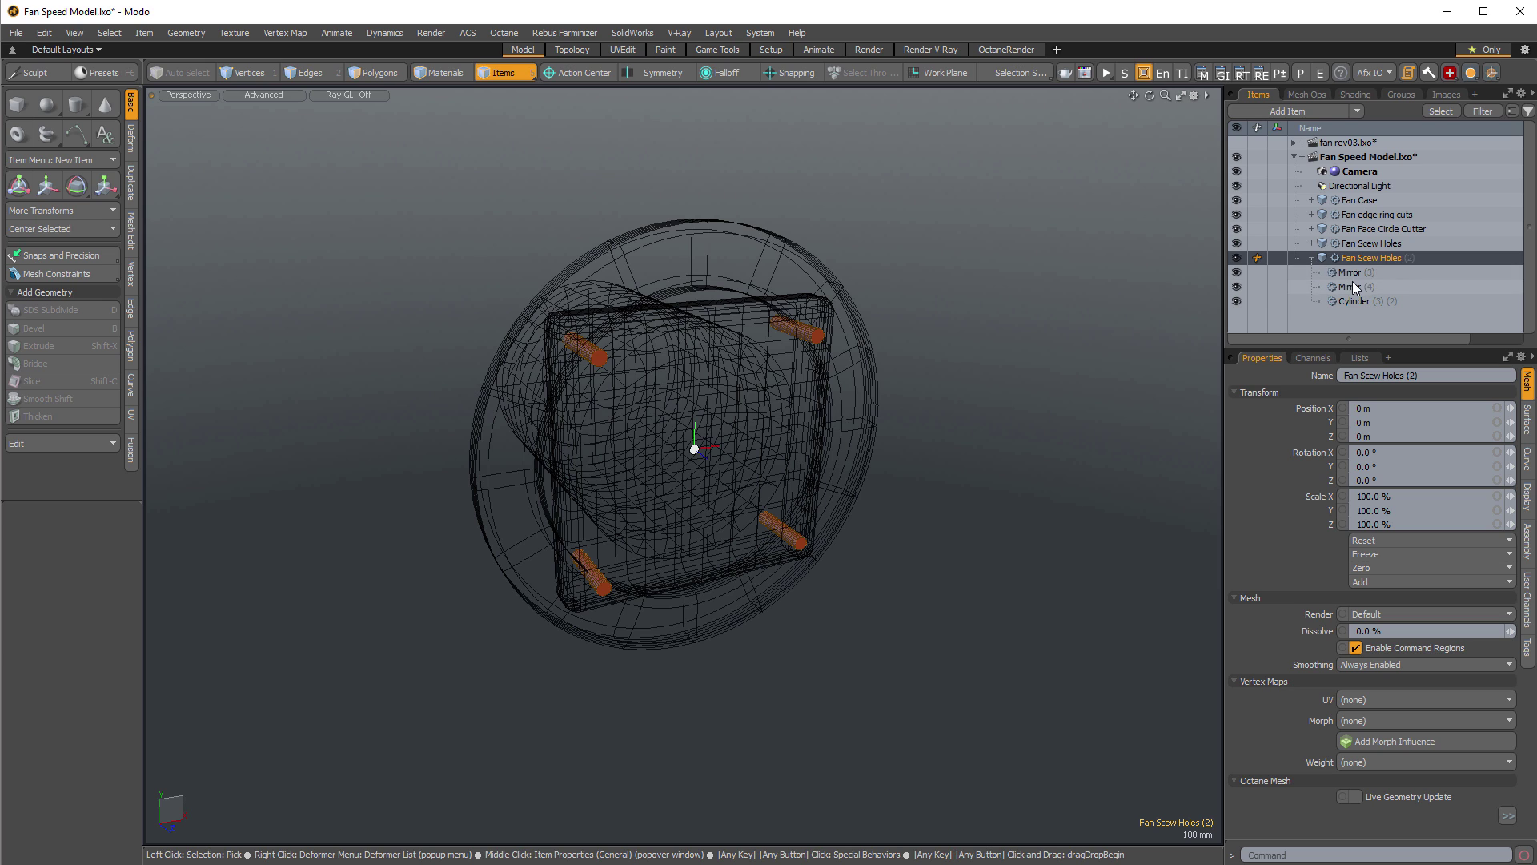
pyautogui.doubleClick(1387, 261)
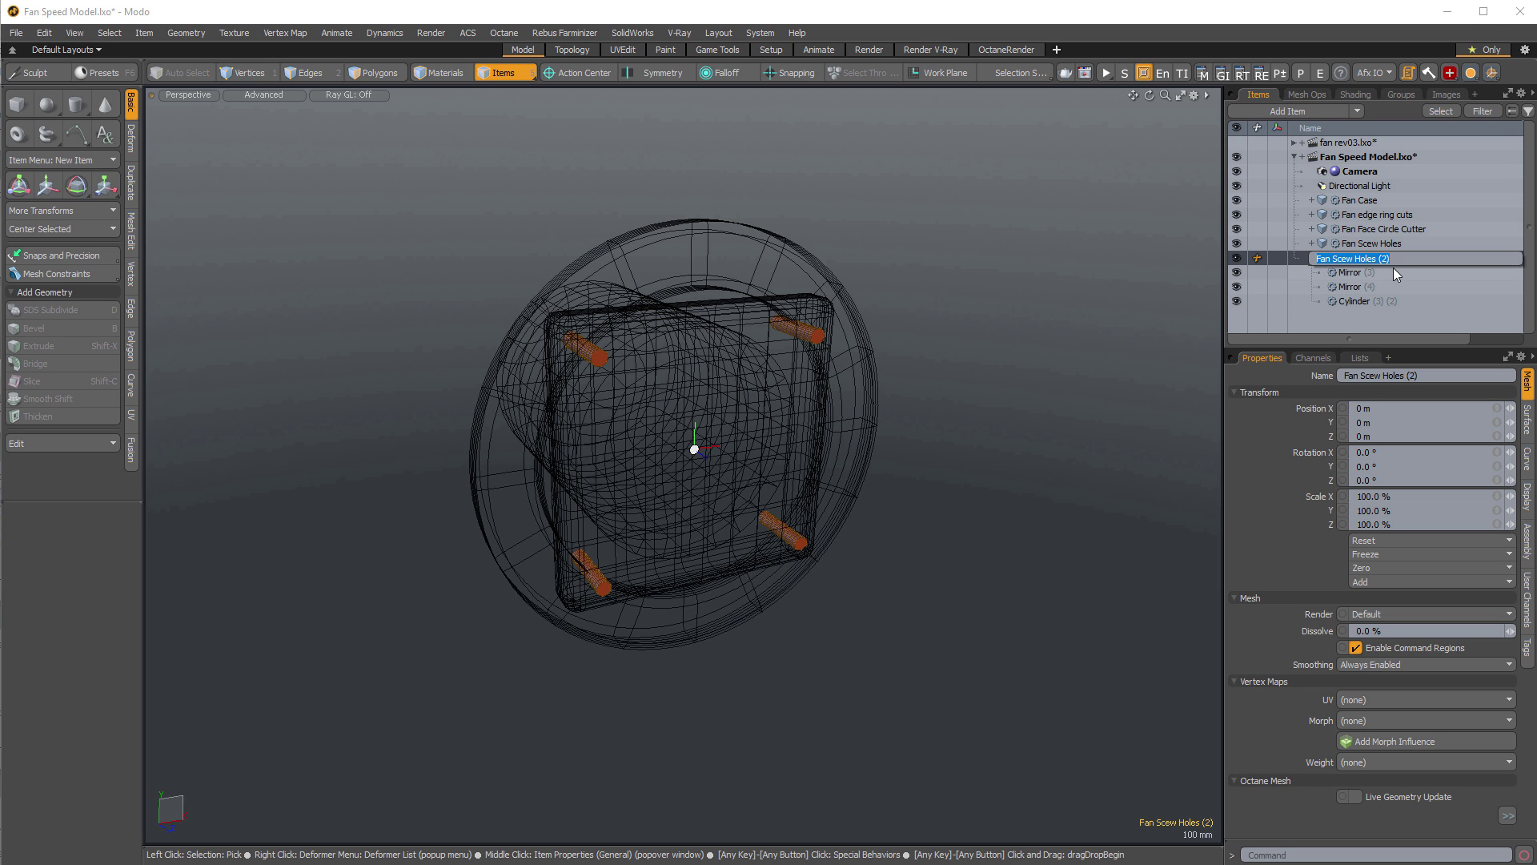
pyautogui.write('Fan Screw Hole Sleeves')
pyautogui.press('Return')
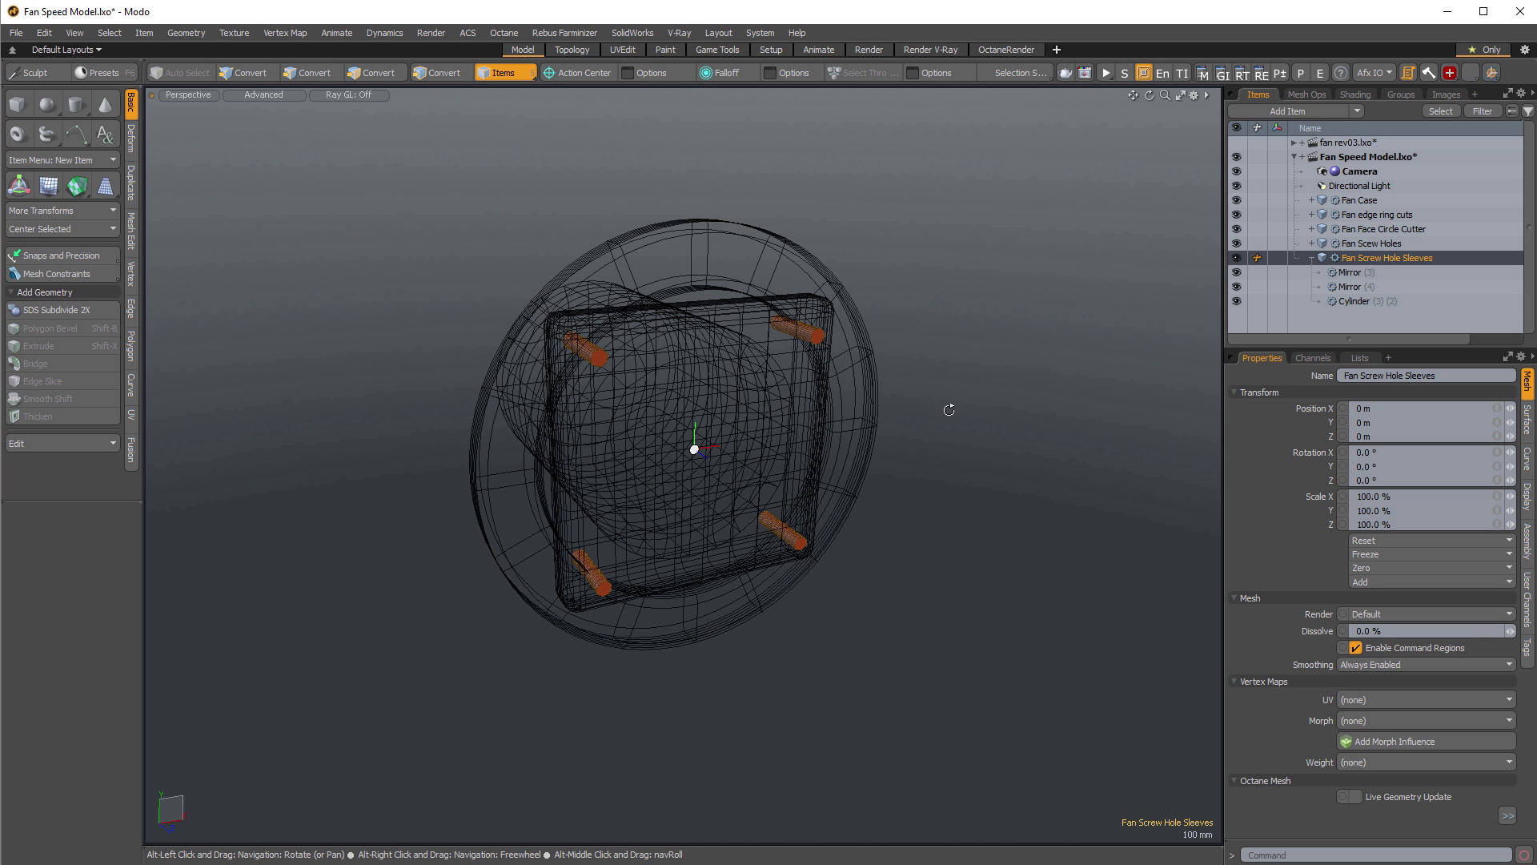
# Enlarge the X and Y radii of the sleeves' Cylinder operation to 40.5 mm, using 16 sides and 6 segments.
pyautogui.keyDown('alt'); pyautogui.moveTo(950, 408); pyautogui.dragTo(979, 408); pyautogui.keyUp('alt')
pyautogui.keyDown('ctrl'); pyautogui.keyDown('alt'); pyautogui.moveTo(824, 367); pyautogui.dragTo(1100, 252); pyautogui.keyUp('alt'); pyautogui.keyUp('ctrl')
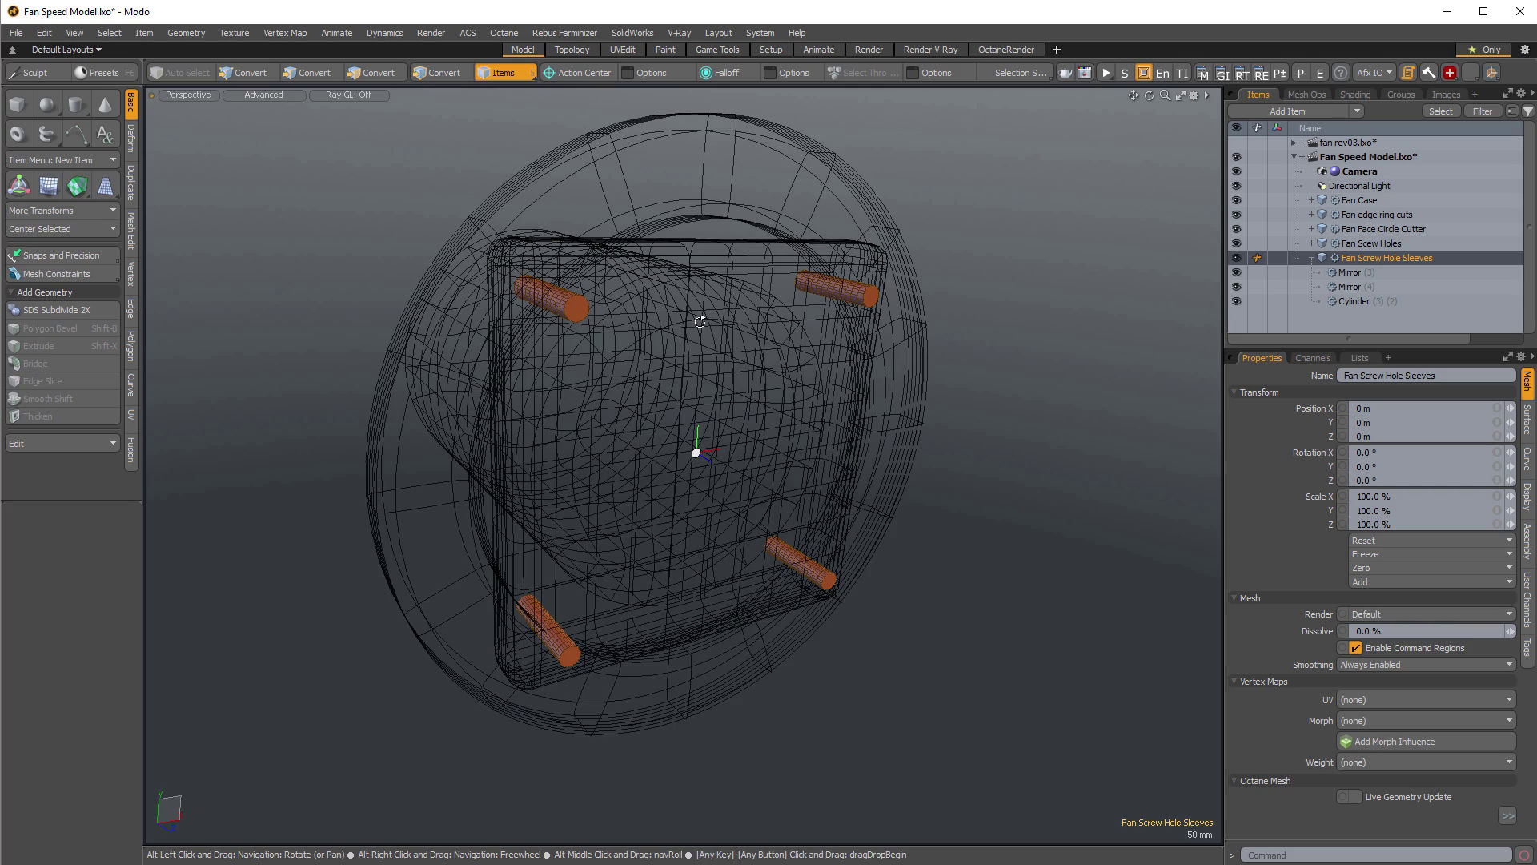
pyautogui.keyDown('alt'); pyautogui.moveTo(700, 322); pyautogui.dragTo(641, 312); pyautogui.keyUp('alt')
pyautogui.keyDown('ctrl'); pyautogui.keyDown('alt'); pyautogui.moveTo(641, 313); pyautogui.dragTo(809, 301); pyautogui.keyUp('alt'); pyautogui.keyUp('ctrl')
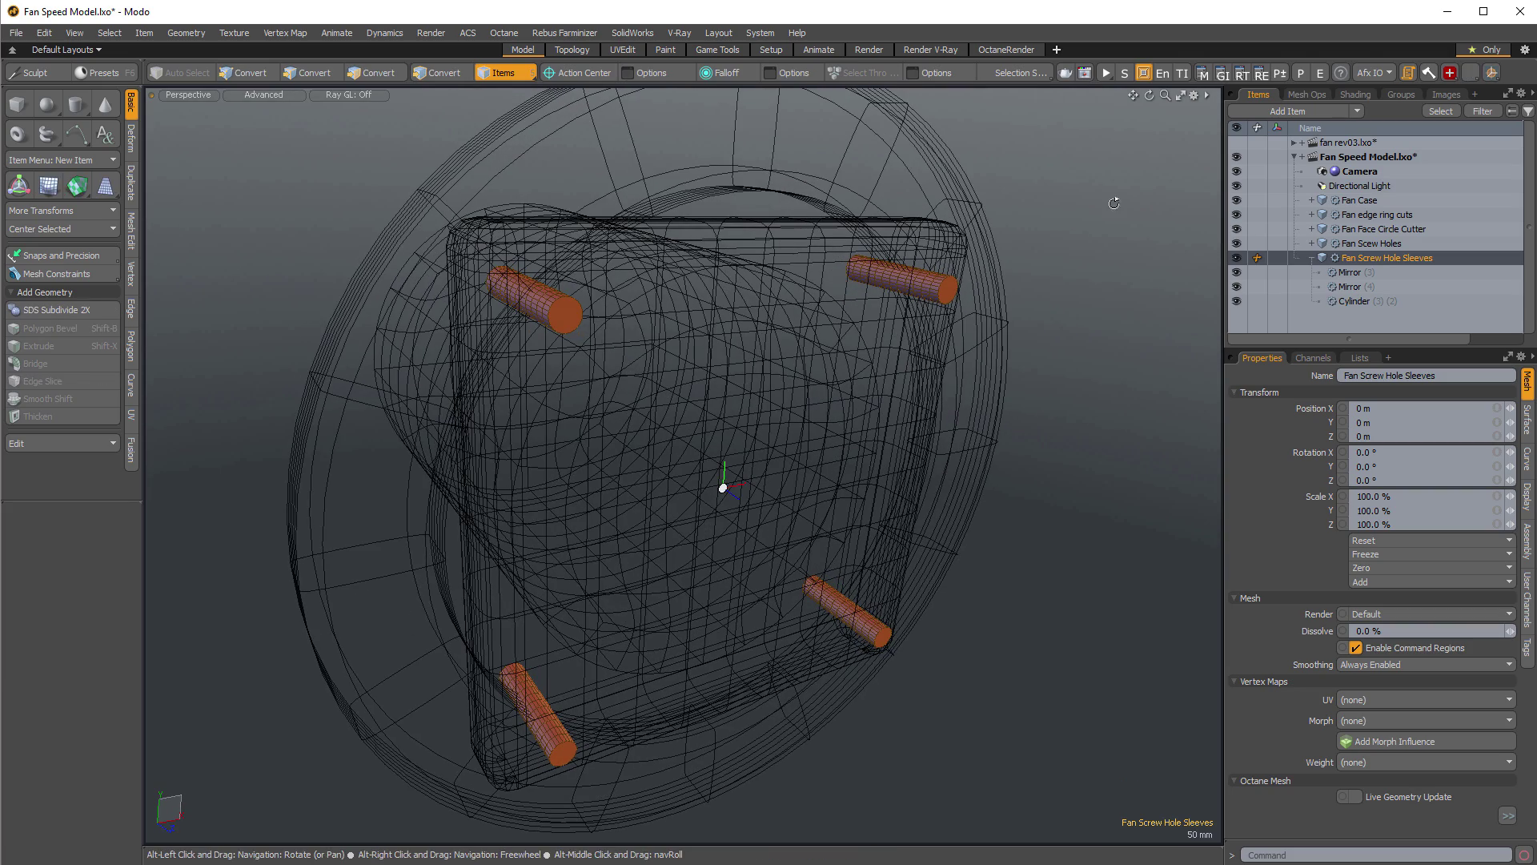
pyautogui.click(1315, 96)
pyautogui.moveTo(1370, 347); pyautogui.dragTo(1376, 477)
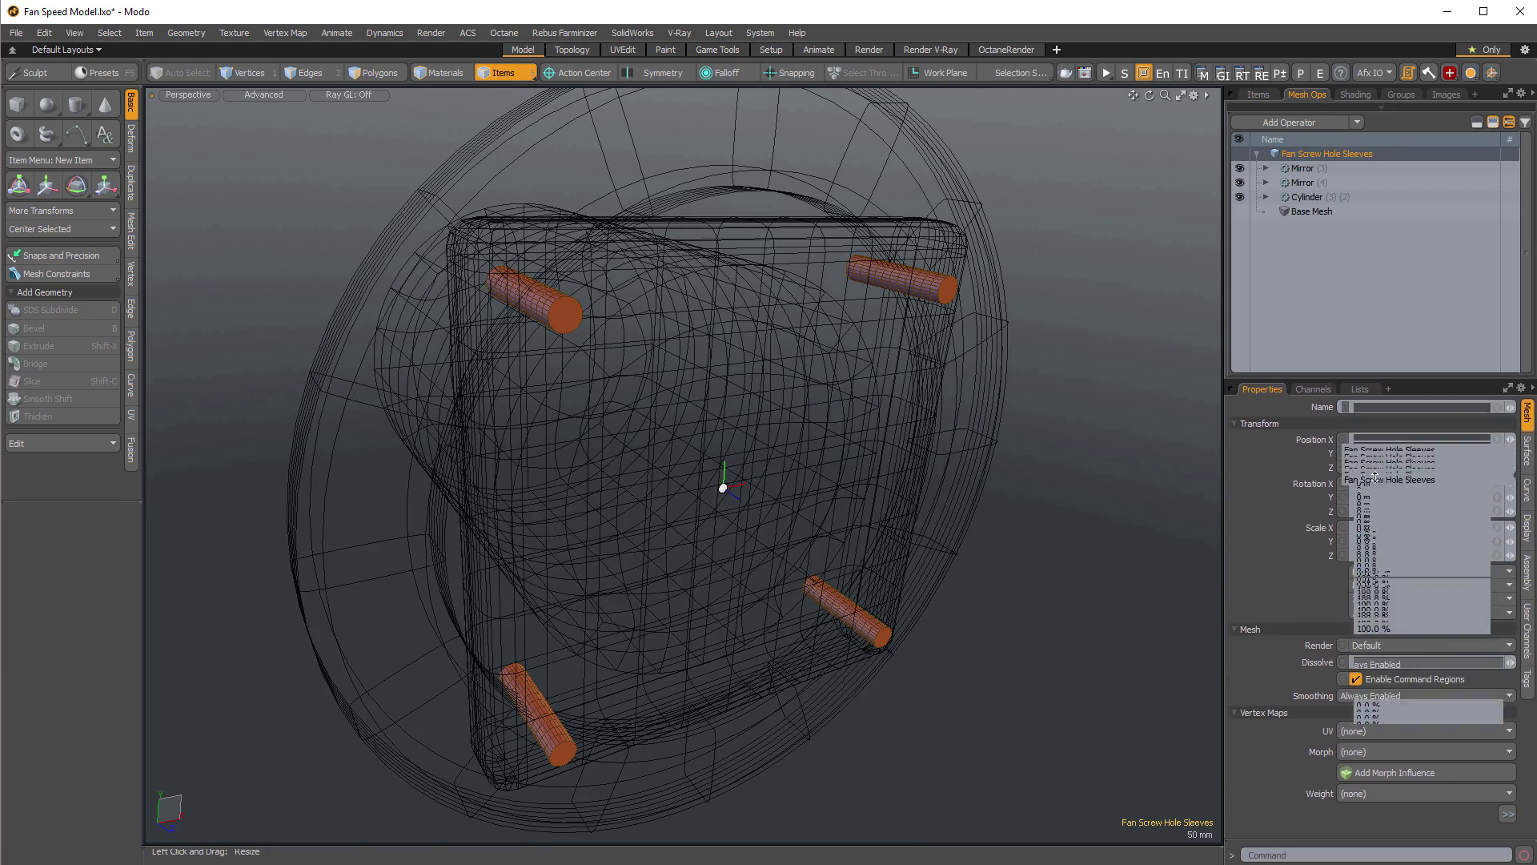
pyautogui.click(1309, 197)
pyautogui.keyDown('alt'); pyautogui.moveTo(704, 408); pyautogui.dragTo(741, 399); pyautogui.keyUp('alt')
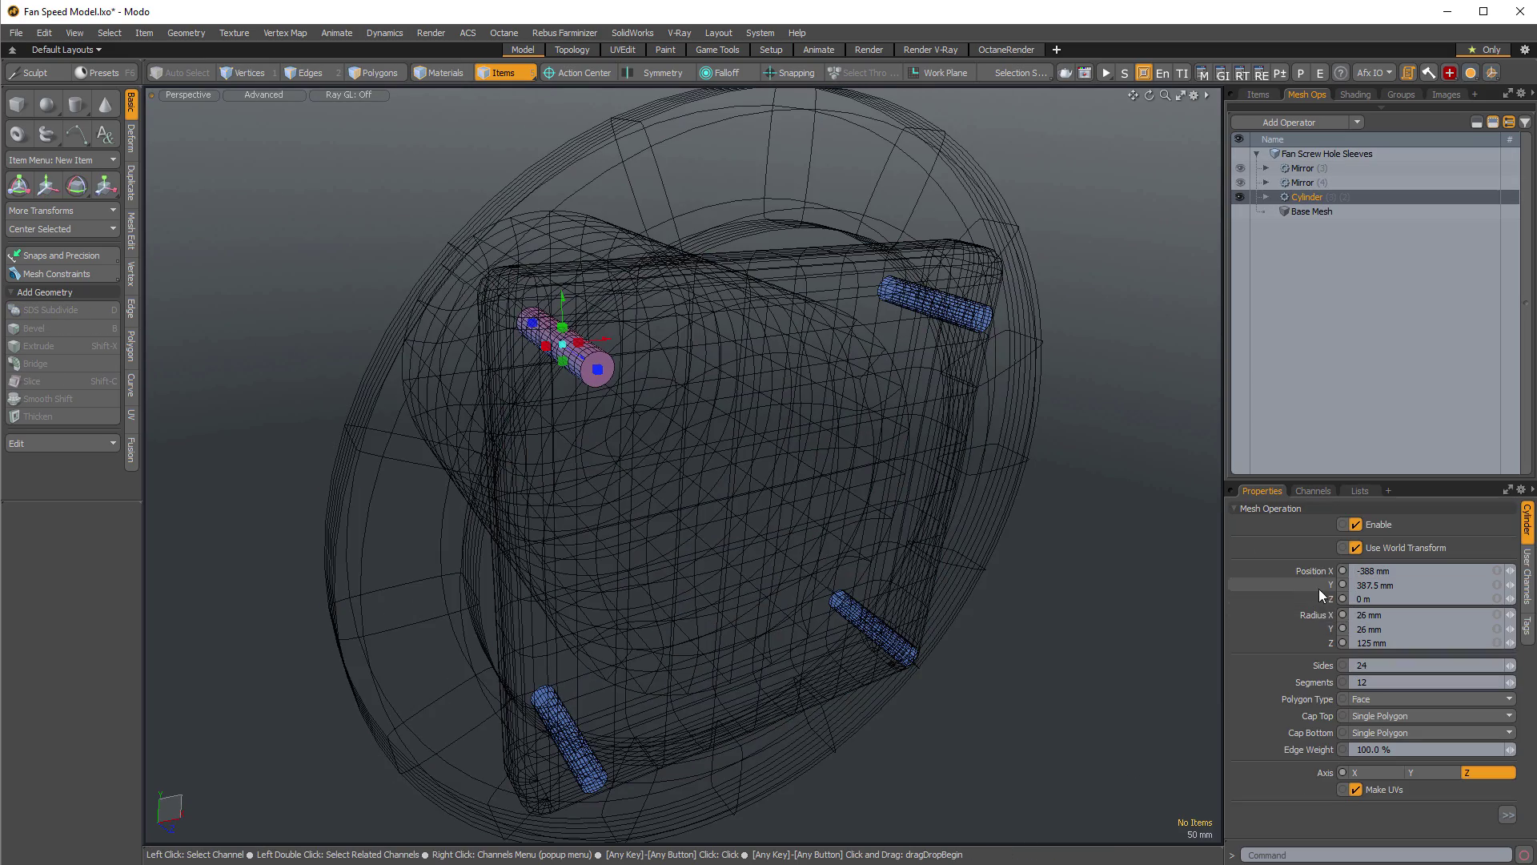
pyautogui.click(1320, 630)
pyautogui.keyDown('shift'); pyautogui.click(1314, 614); pyautogui.keyUp('shift')
pyautogui.press('c')
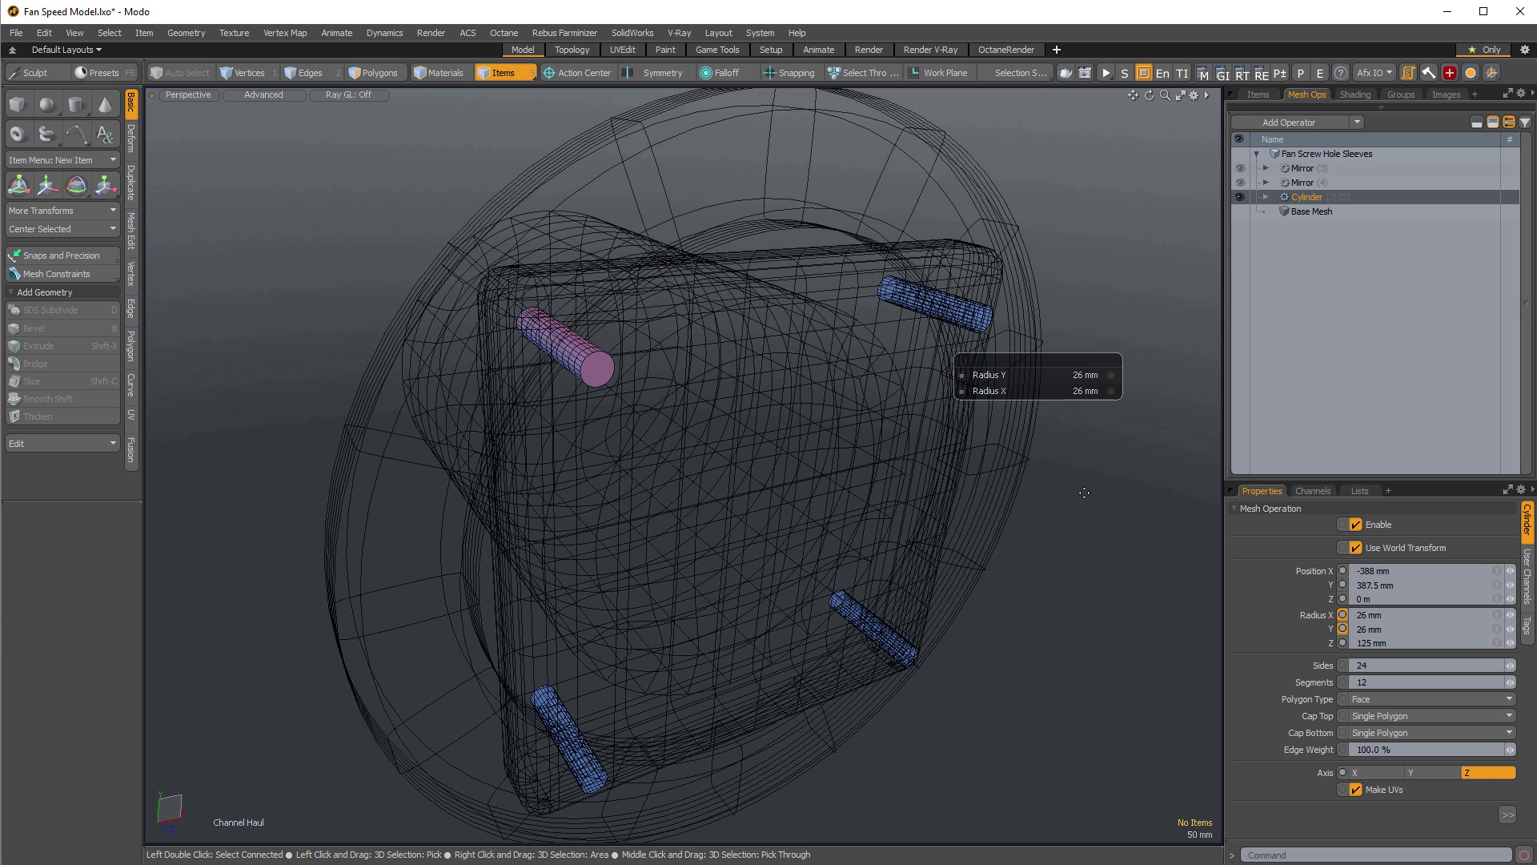
pyautogui.moveTo(945, 352); pyautogui.dragTo(968, 352)
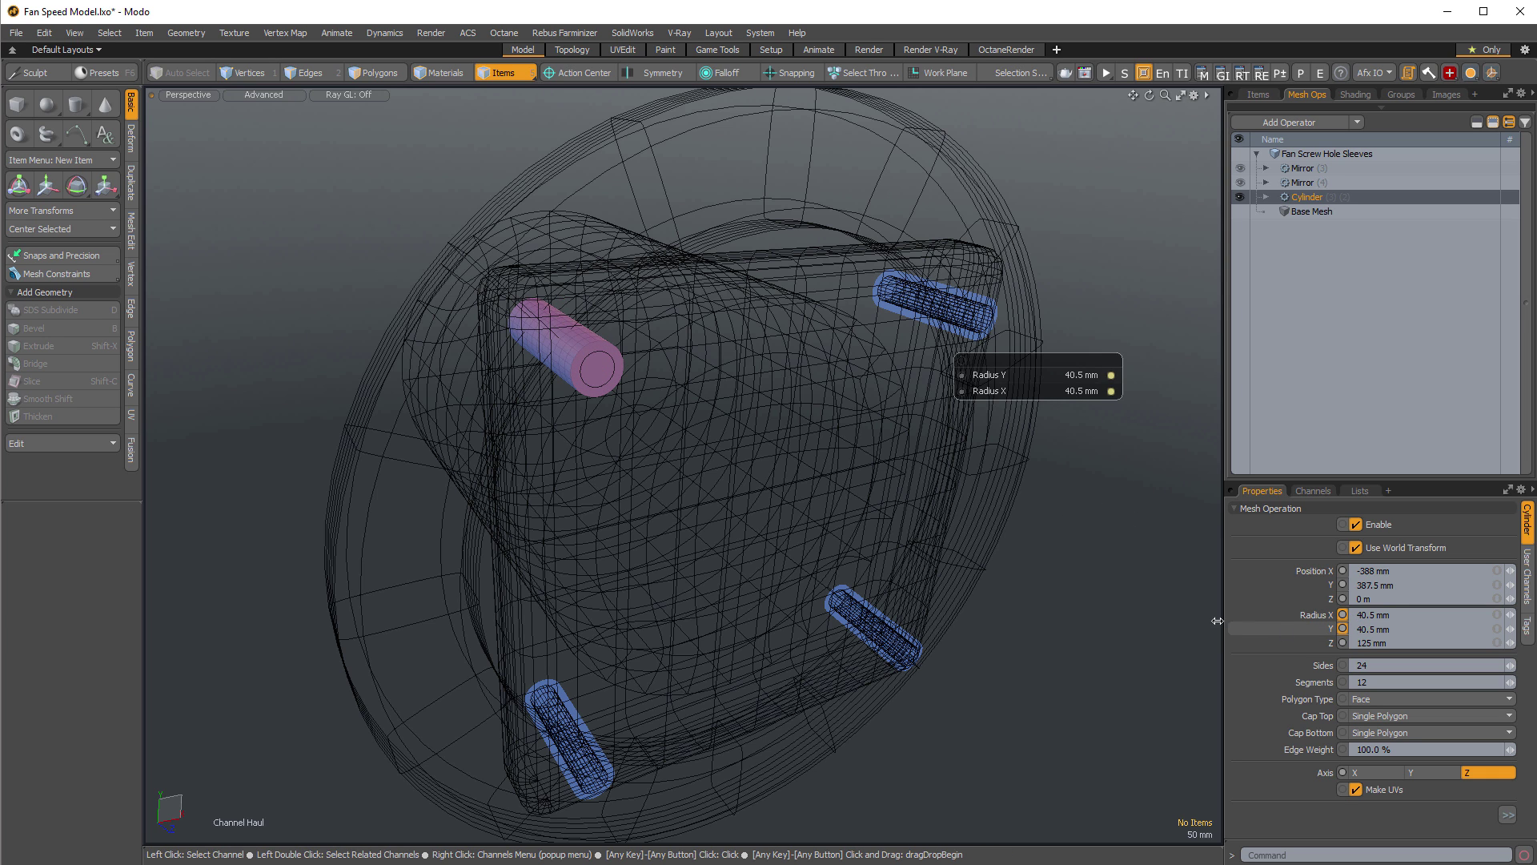
pyautogui.press('space')
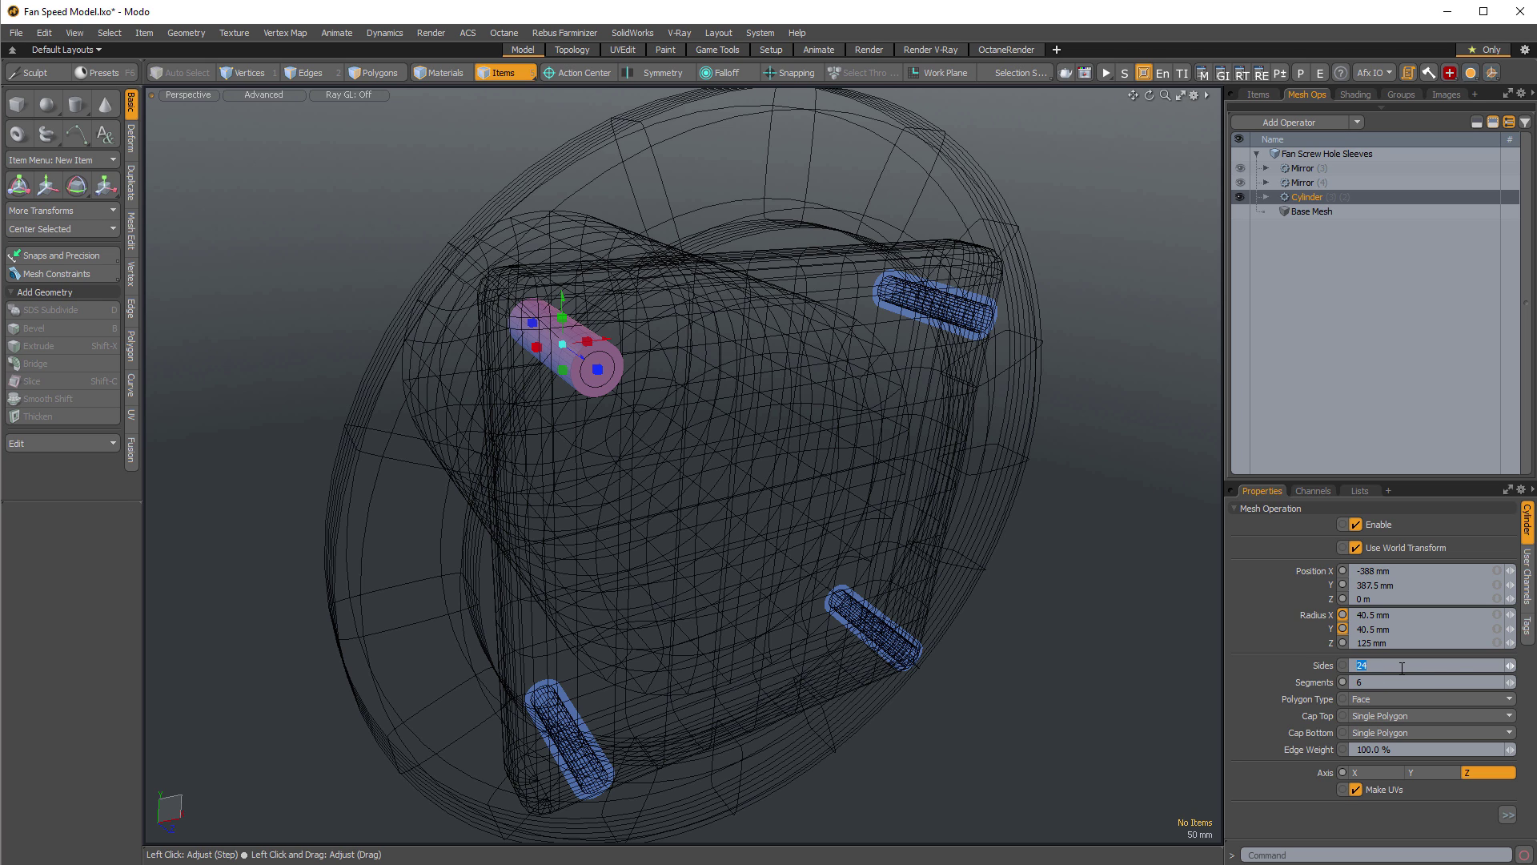
# Set the sides of the Cylinder operation in Fan Scew Holes to 16.
pyautogui.click(1258, 94)
pyautogui.click(1365, 243)
pyautogui.click(1311, 244)
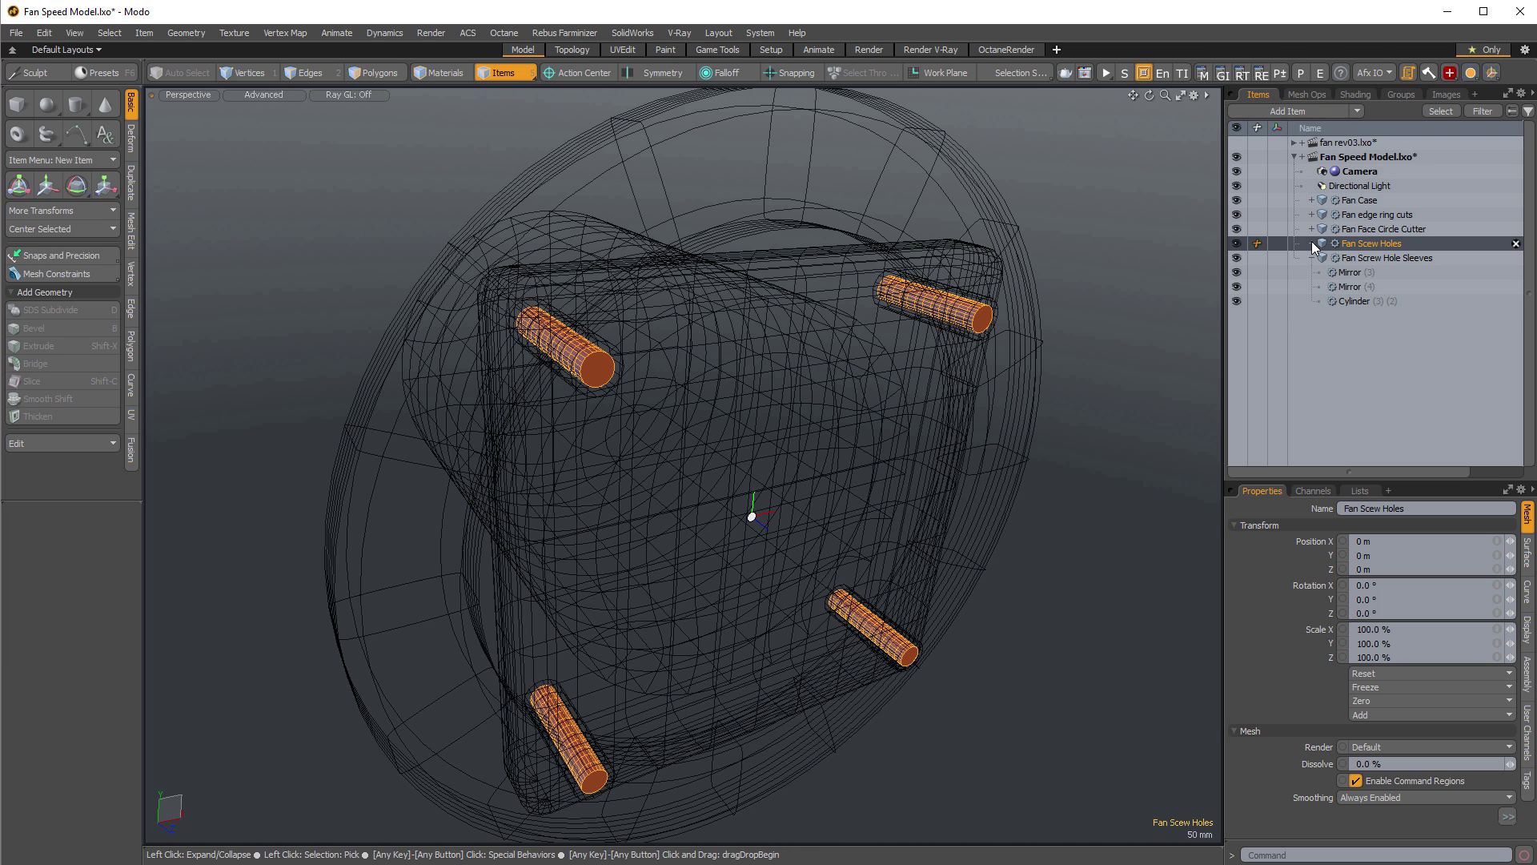
pyautogui.click(1353, 286)
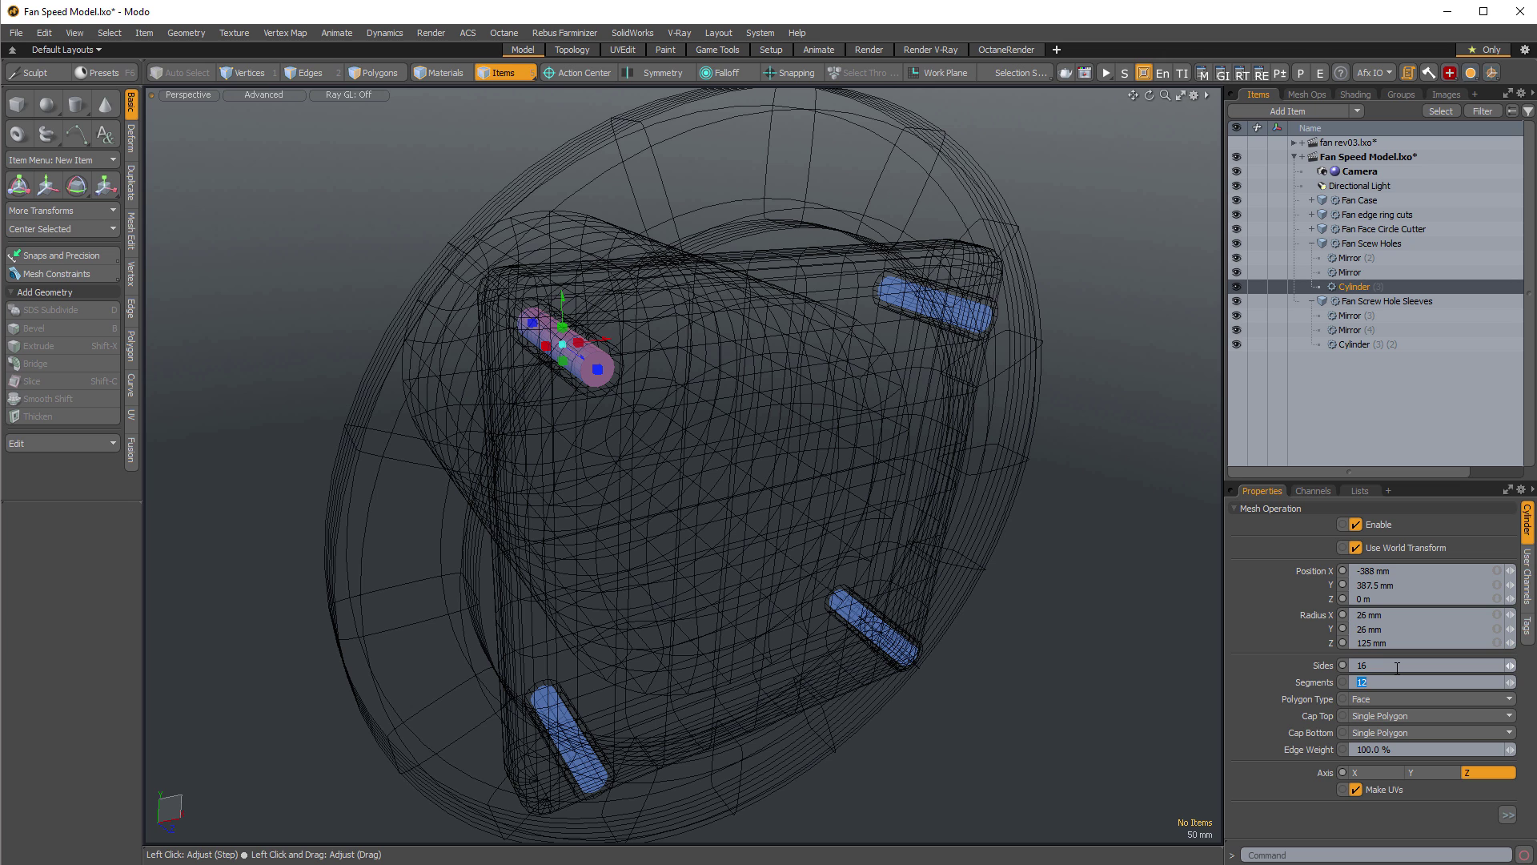
# Set both the top and bottom caps of the Cylinder operation in Fan Screw Hole Sleeves to None.
pyautogui.click(1356, 344)
pyautogui.click(1361, 303)
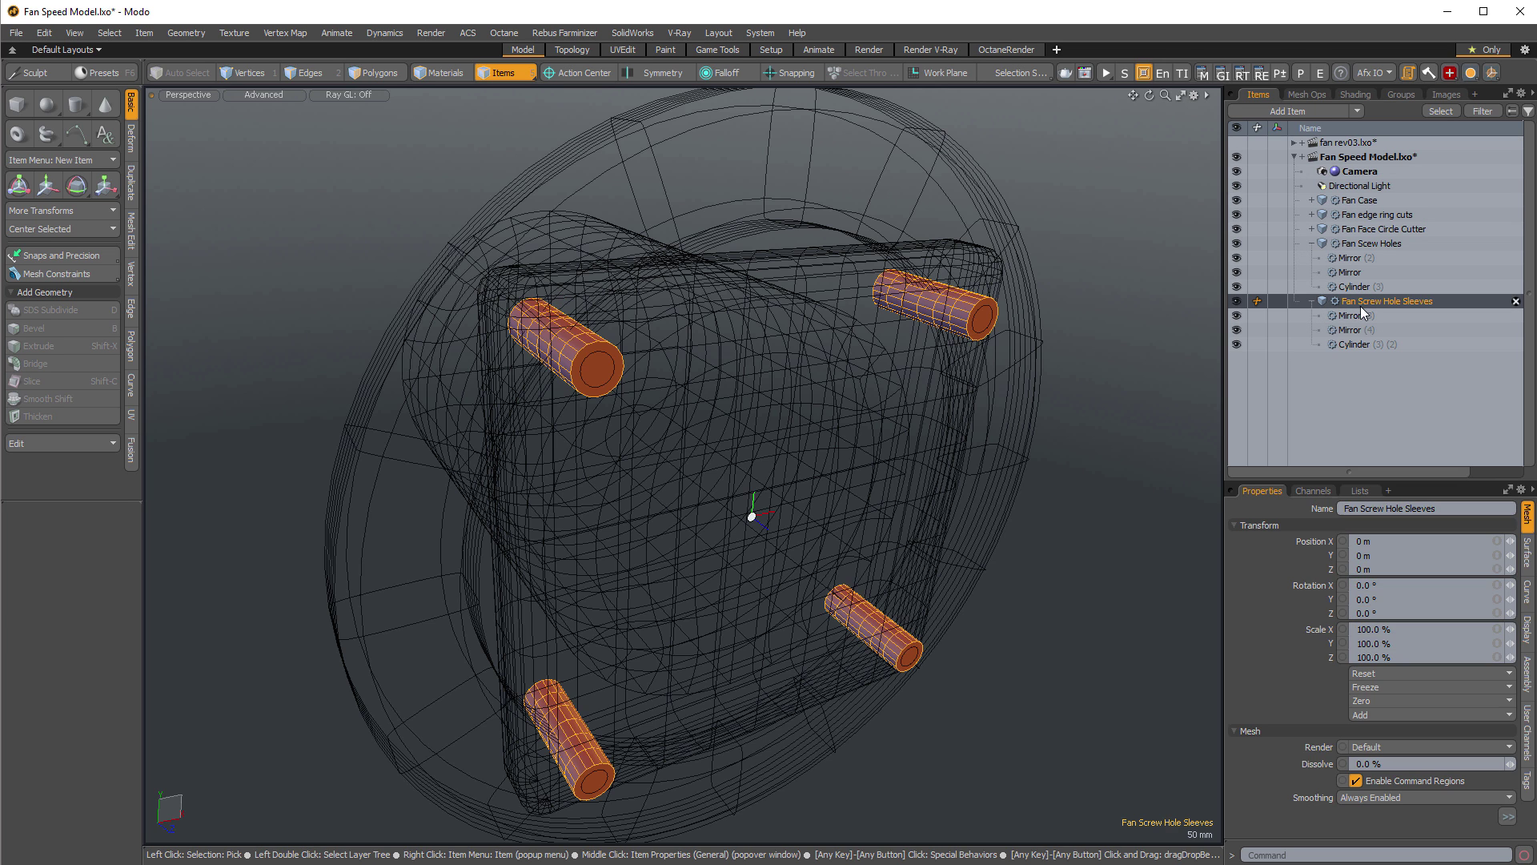
pyautogui.keyDown('alt'); pyautogui.keyDown('shift'); pyautogui.moveTo(885, 480); pyautogui.dragTo(814, 440); pyautogui.keyUp('shift'); pyautogui.keyUp('alt')
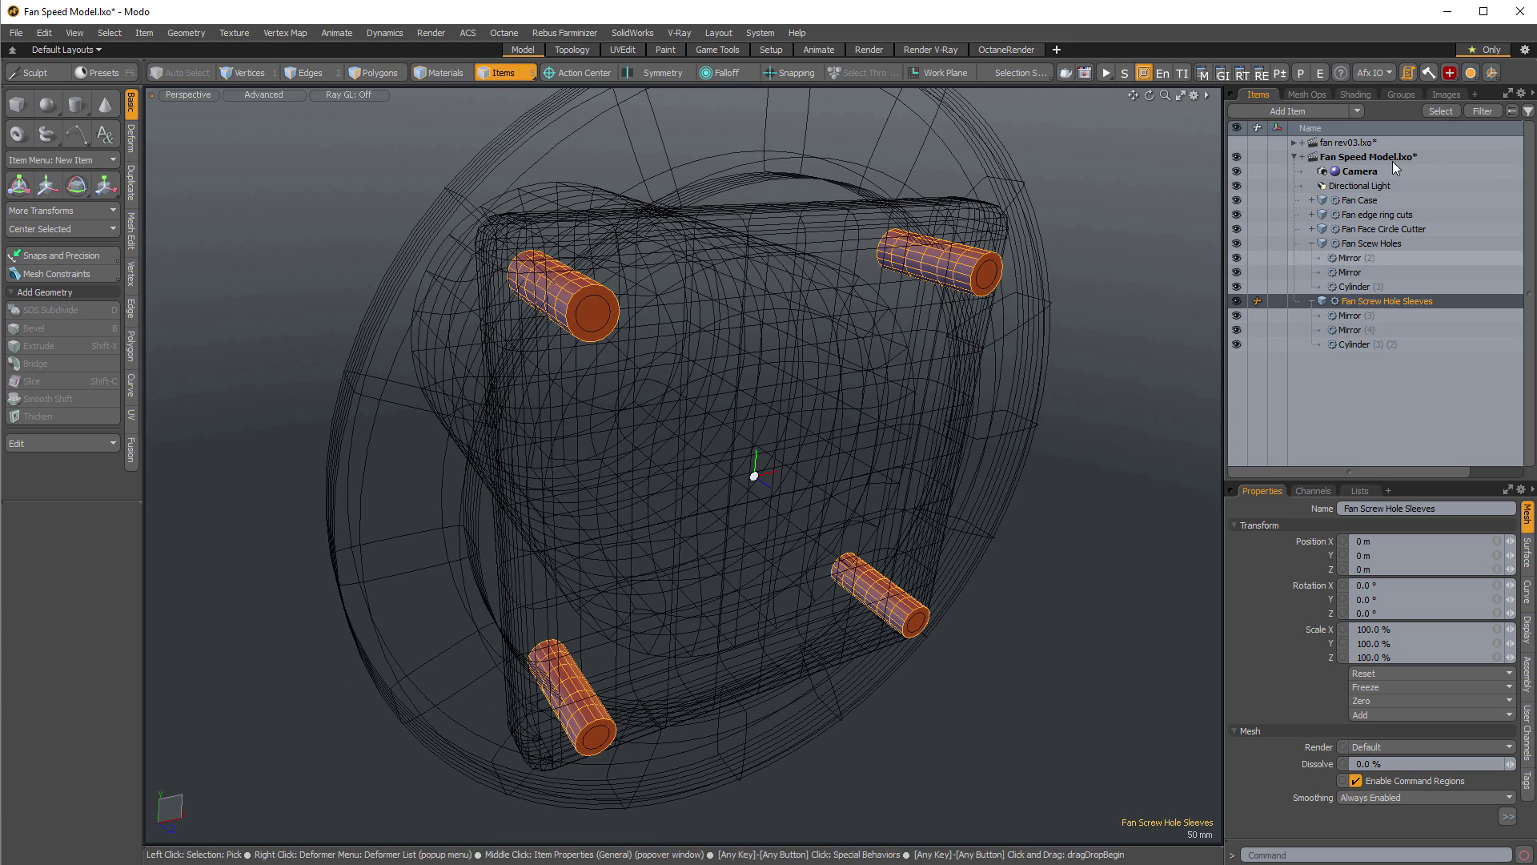
pyautogui.click(1304, 94)
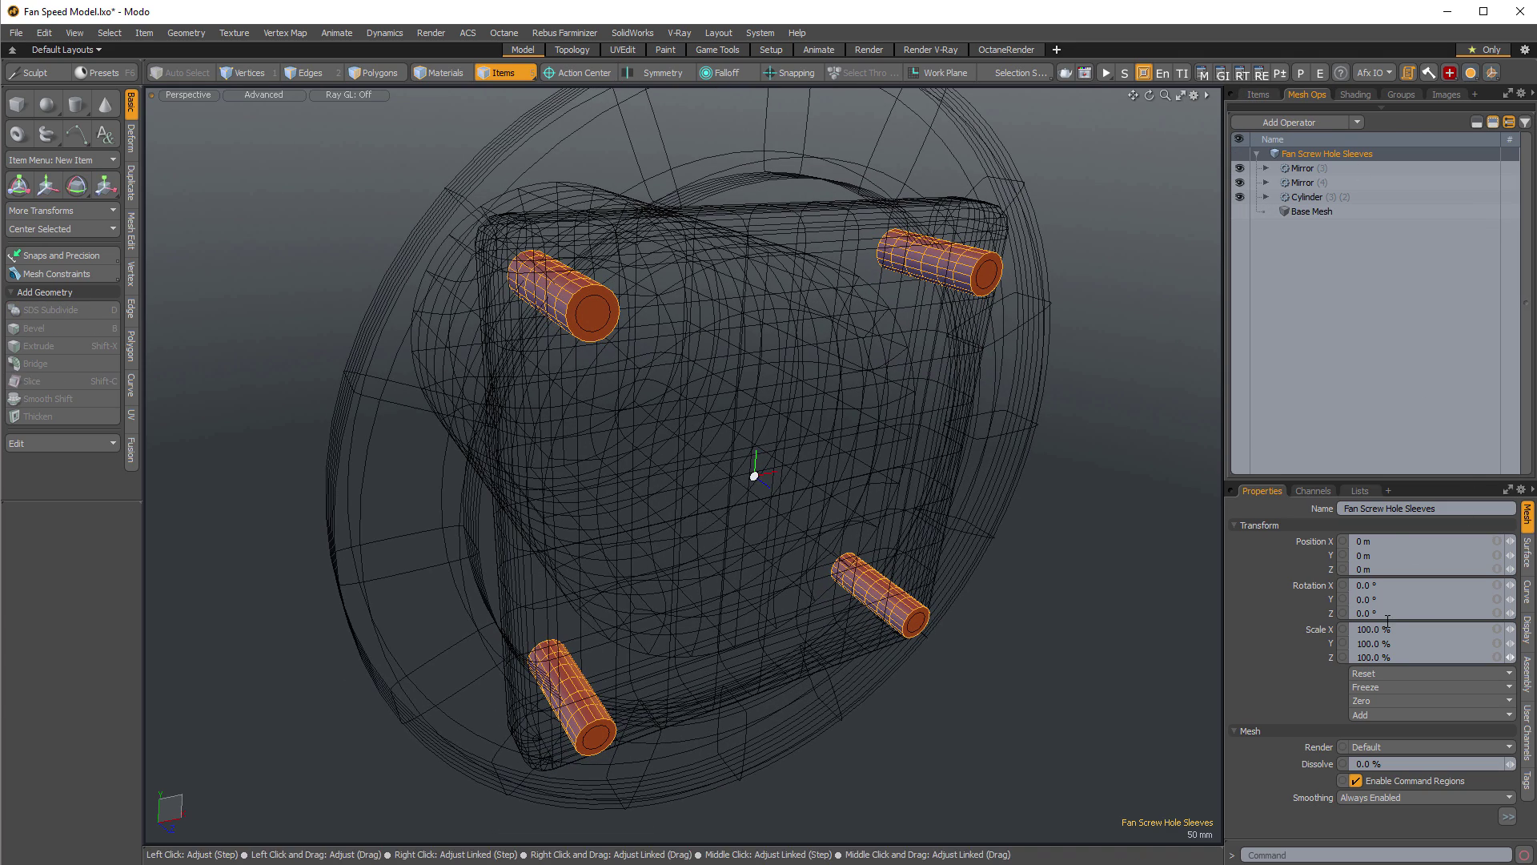
pyautogui.click(1317, 198)
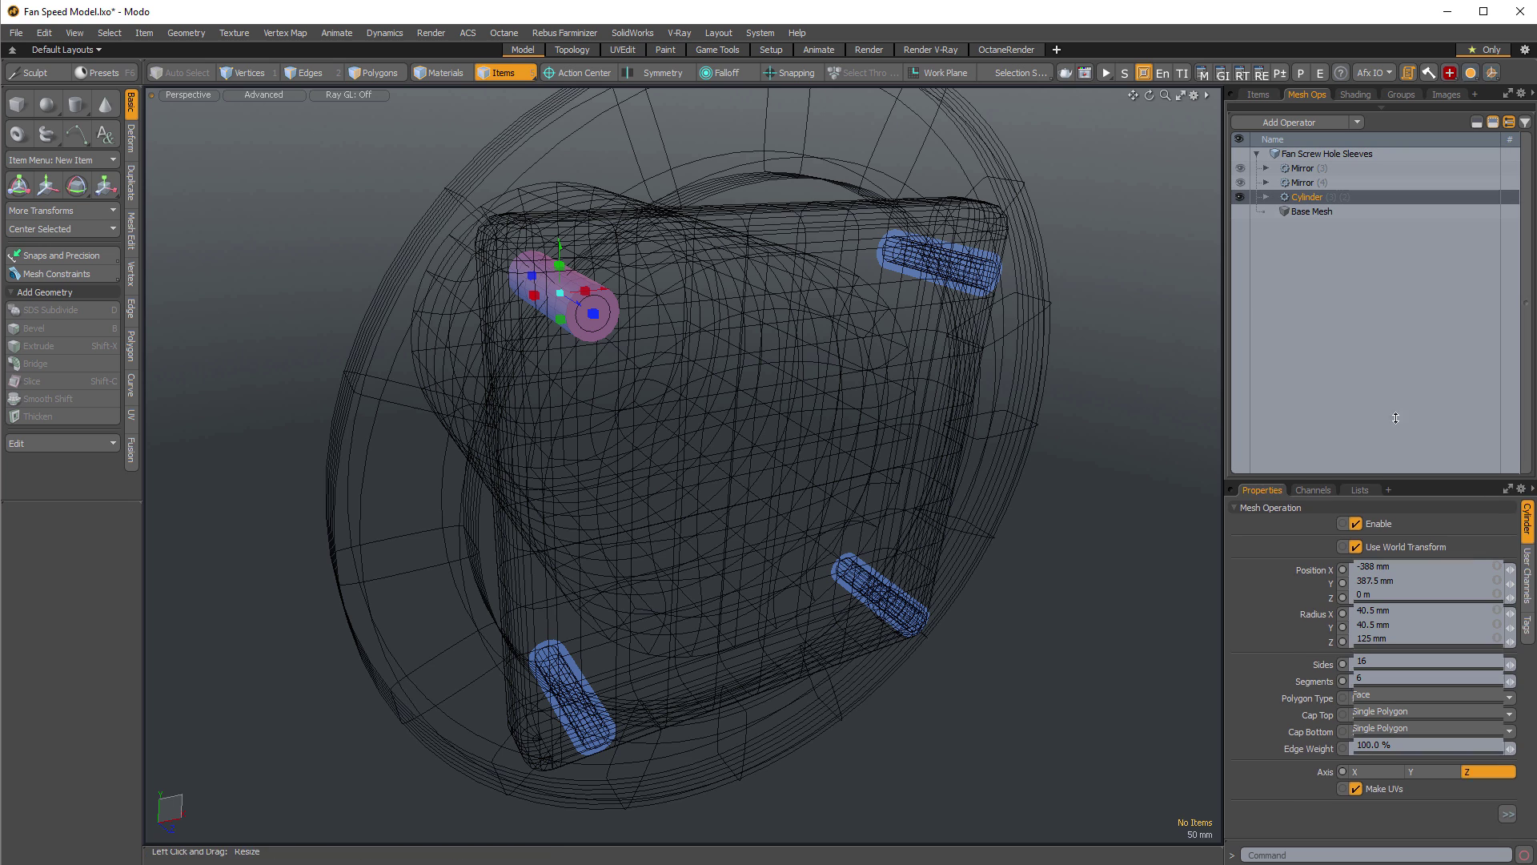
pyautogui.click(1371, 617)
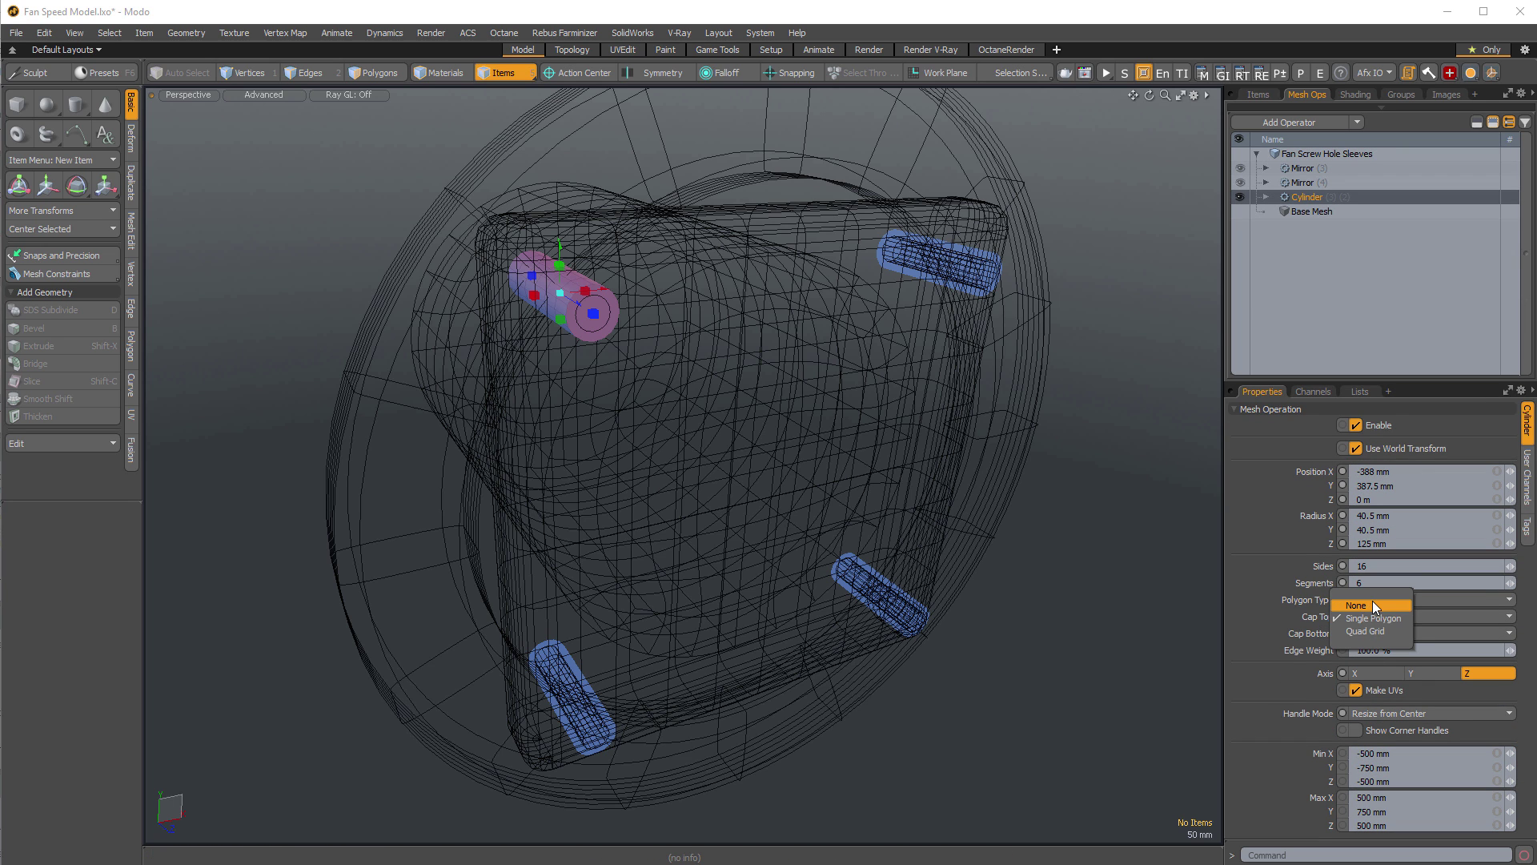
pyautogui.click(1372, 601)
pyautogui.click(1371, 633)
pyautogui.click(1381, 622)
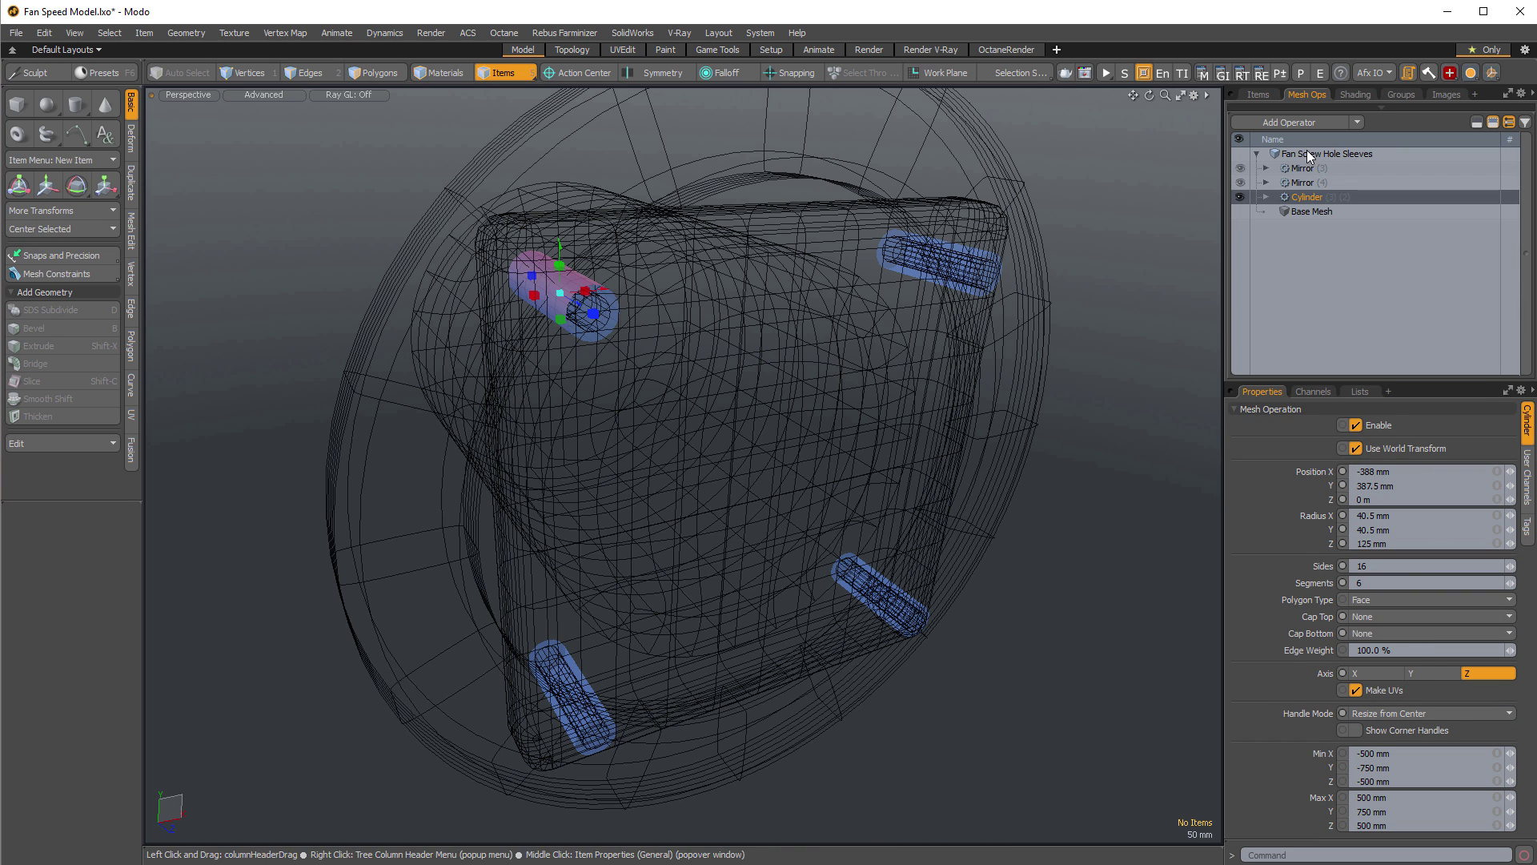
# Change the polygon type of the Cylinder operation in Fan Scew Holes to Catmull Clark.
pyautogui.click(1265, 96)
pyautogui.click(1352, 305)
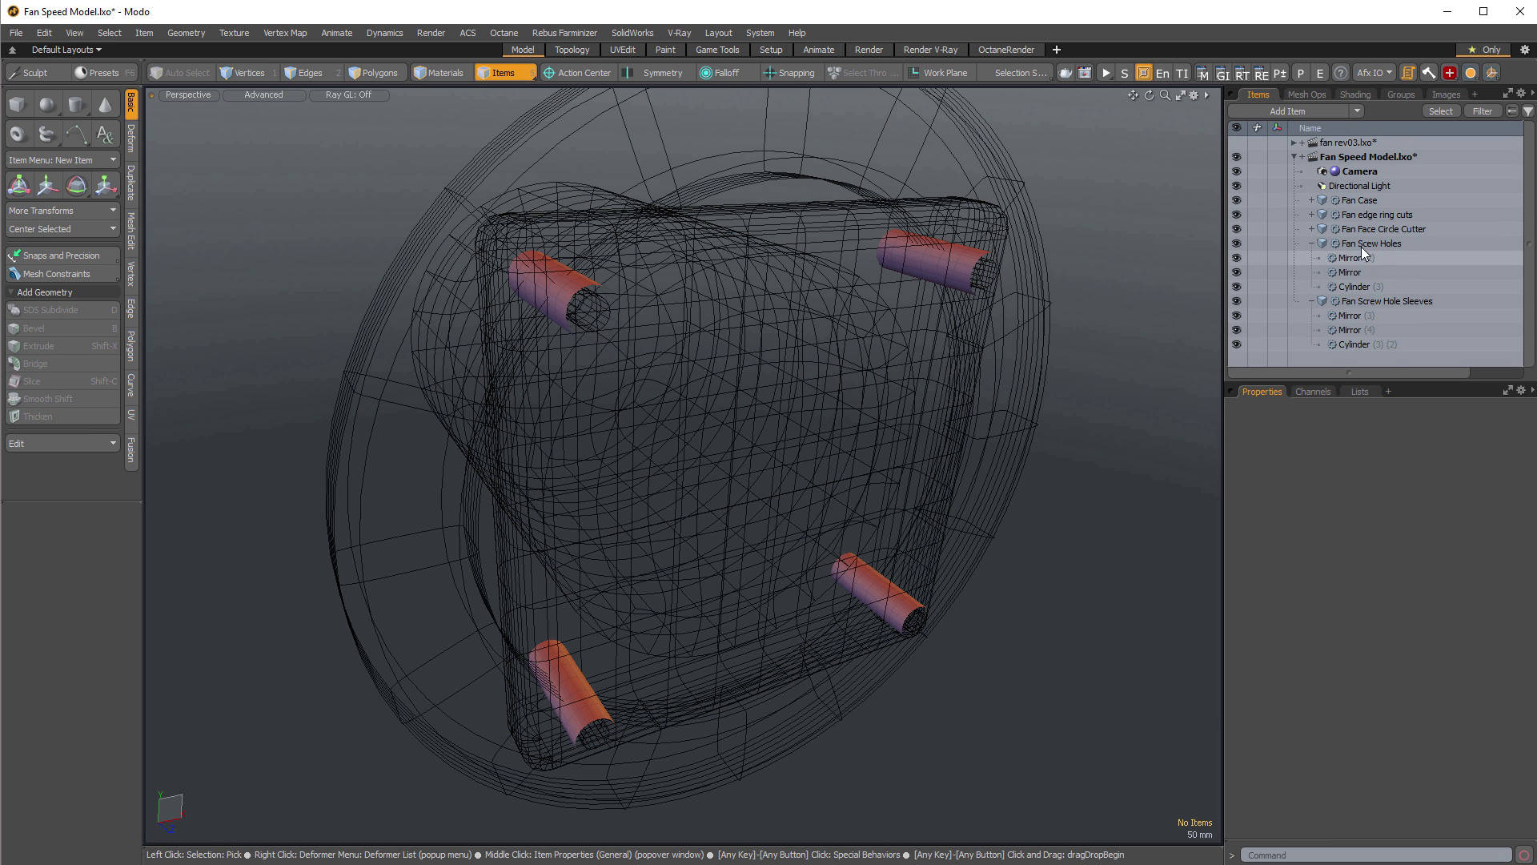
pyautogui.click(1363, 244)
pyautogui.click(1318, 391)
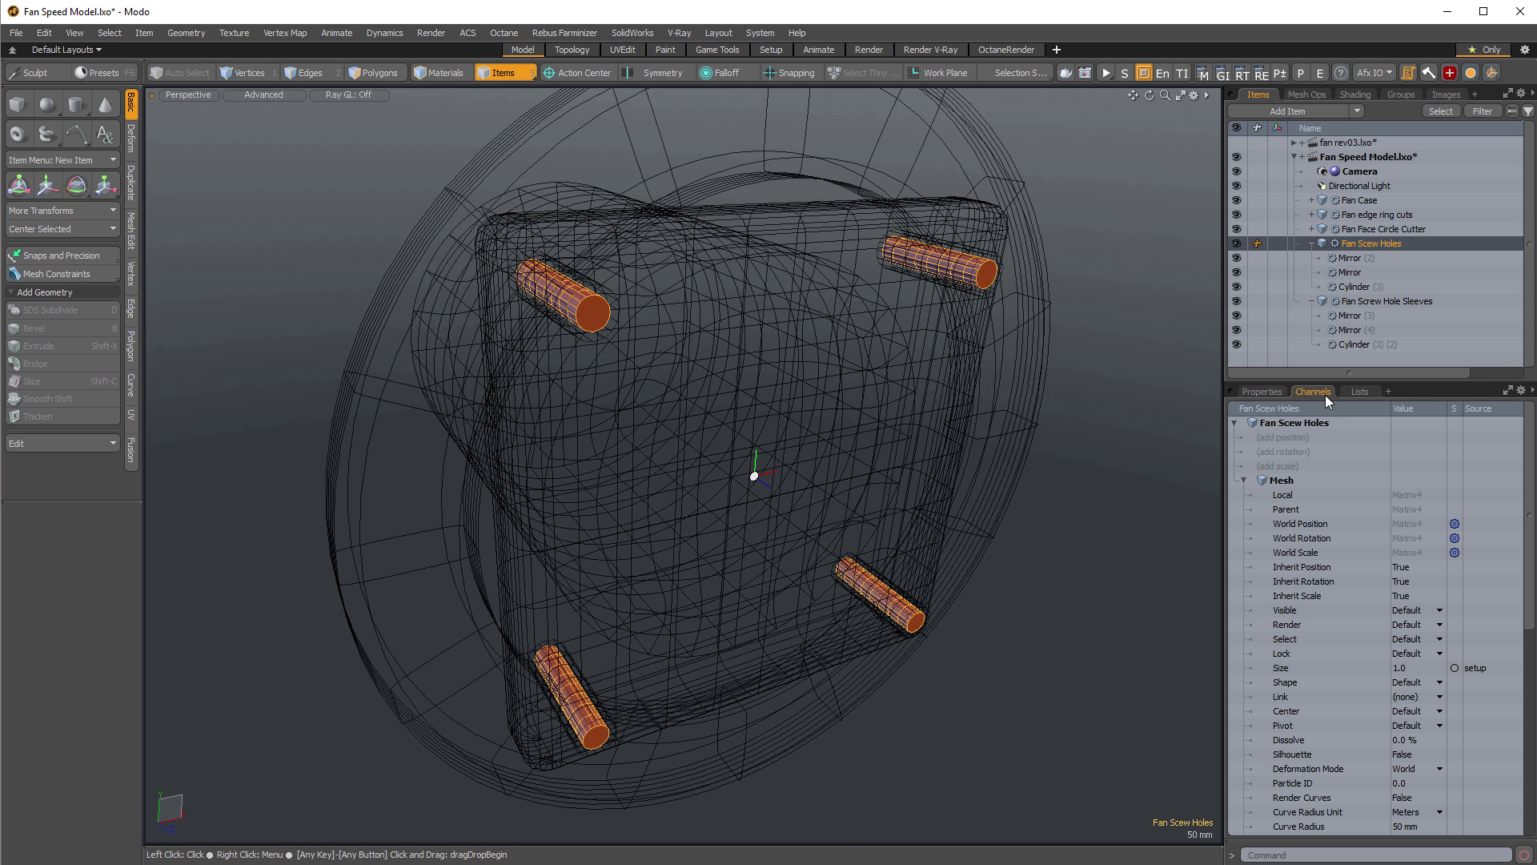
pyautogui.click(1359, 287)
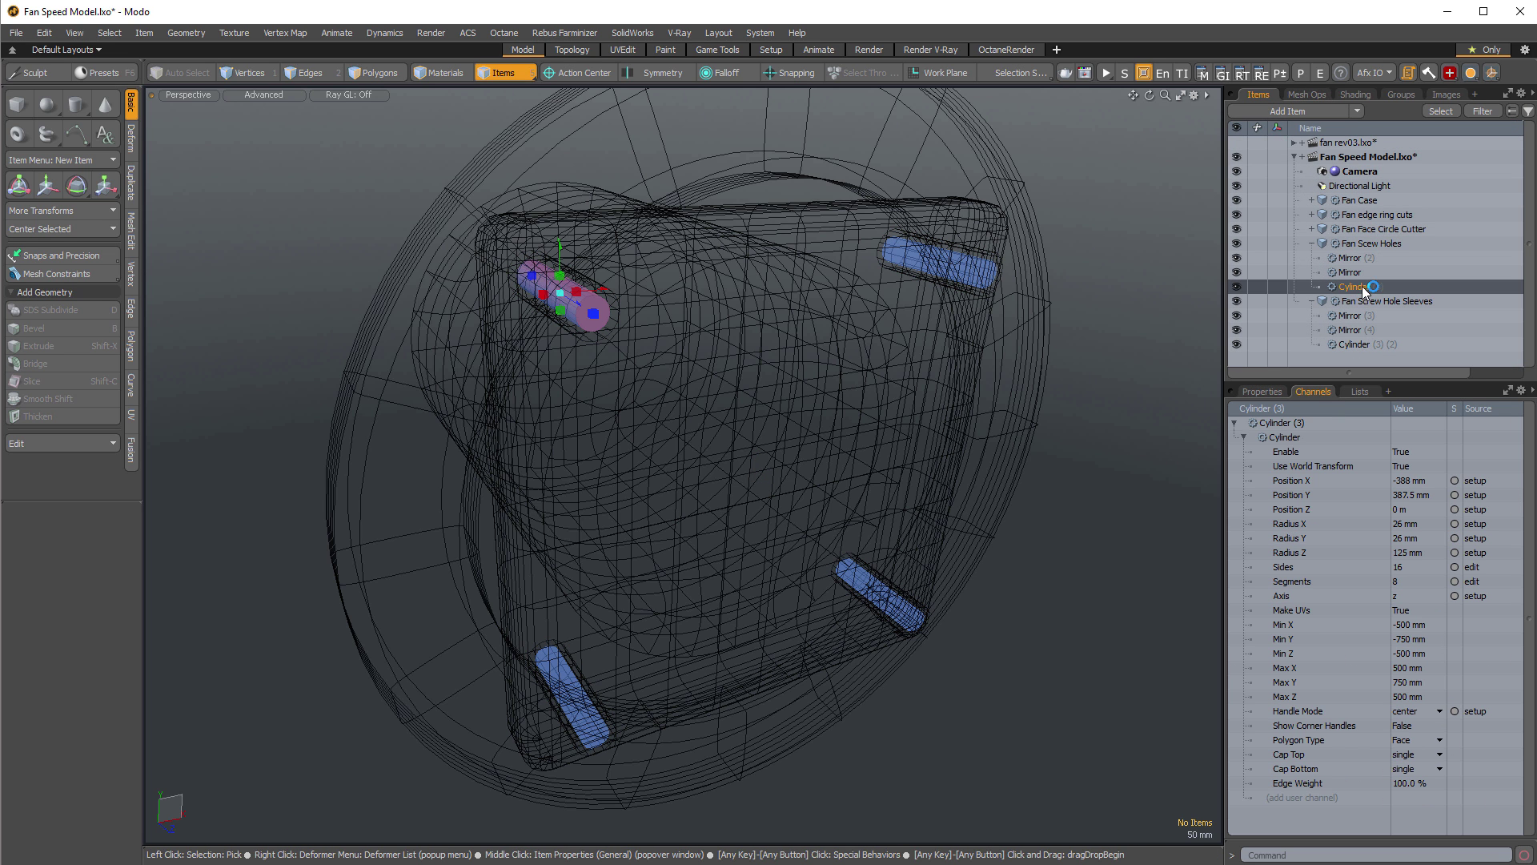
pyautogui.click(1307, 94)
pyautogui.click(1264, 392)
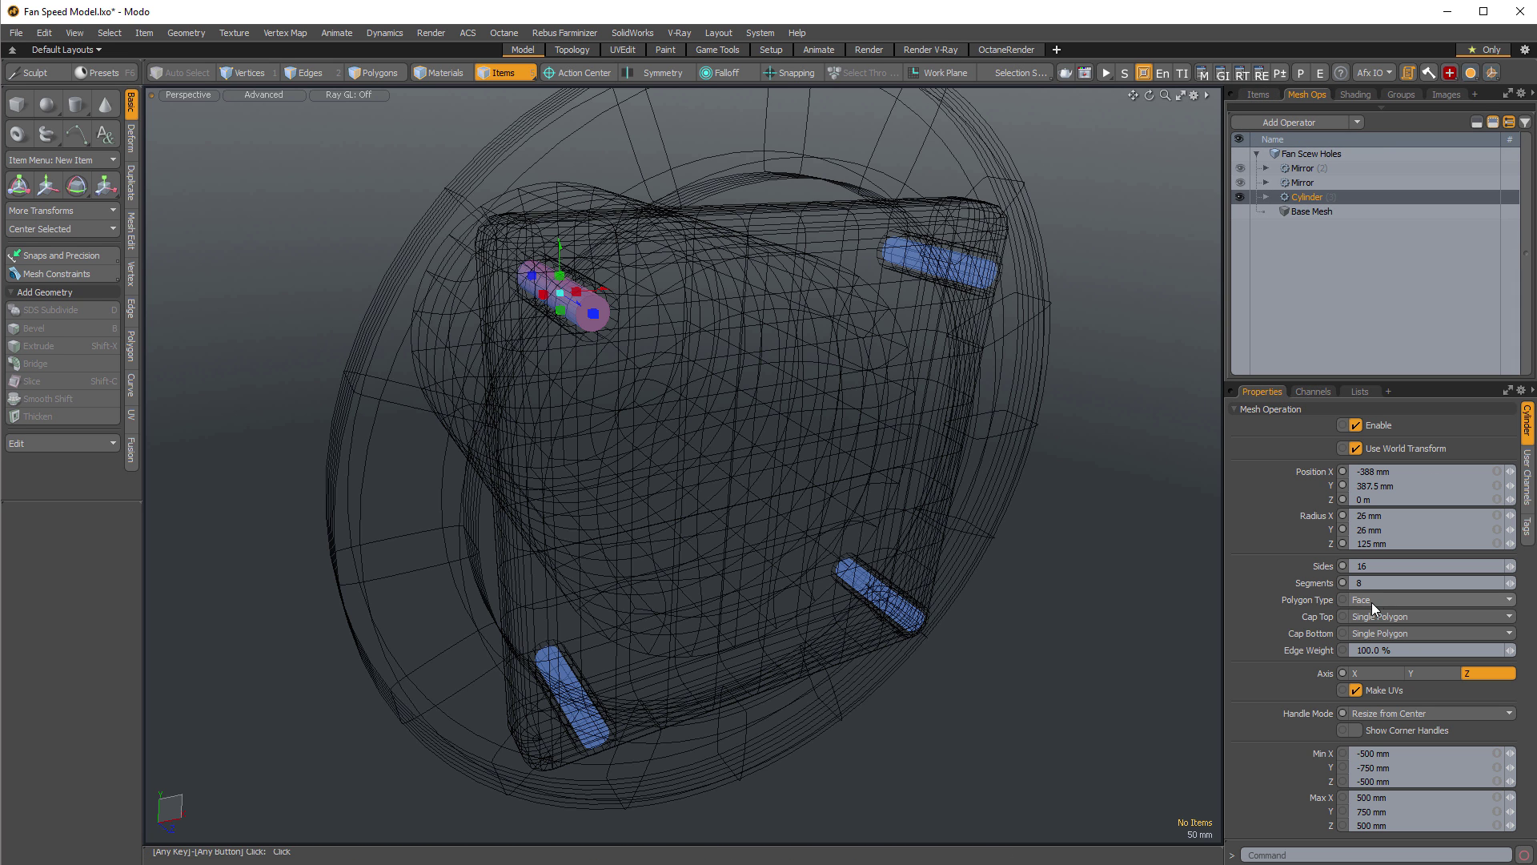
pyautogui.click(1372, 625)
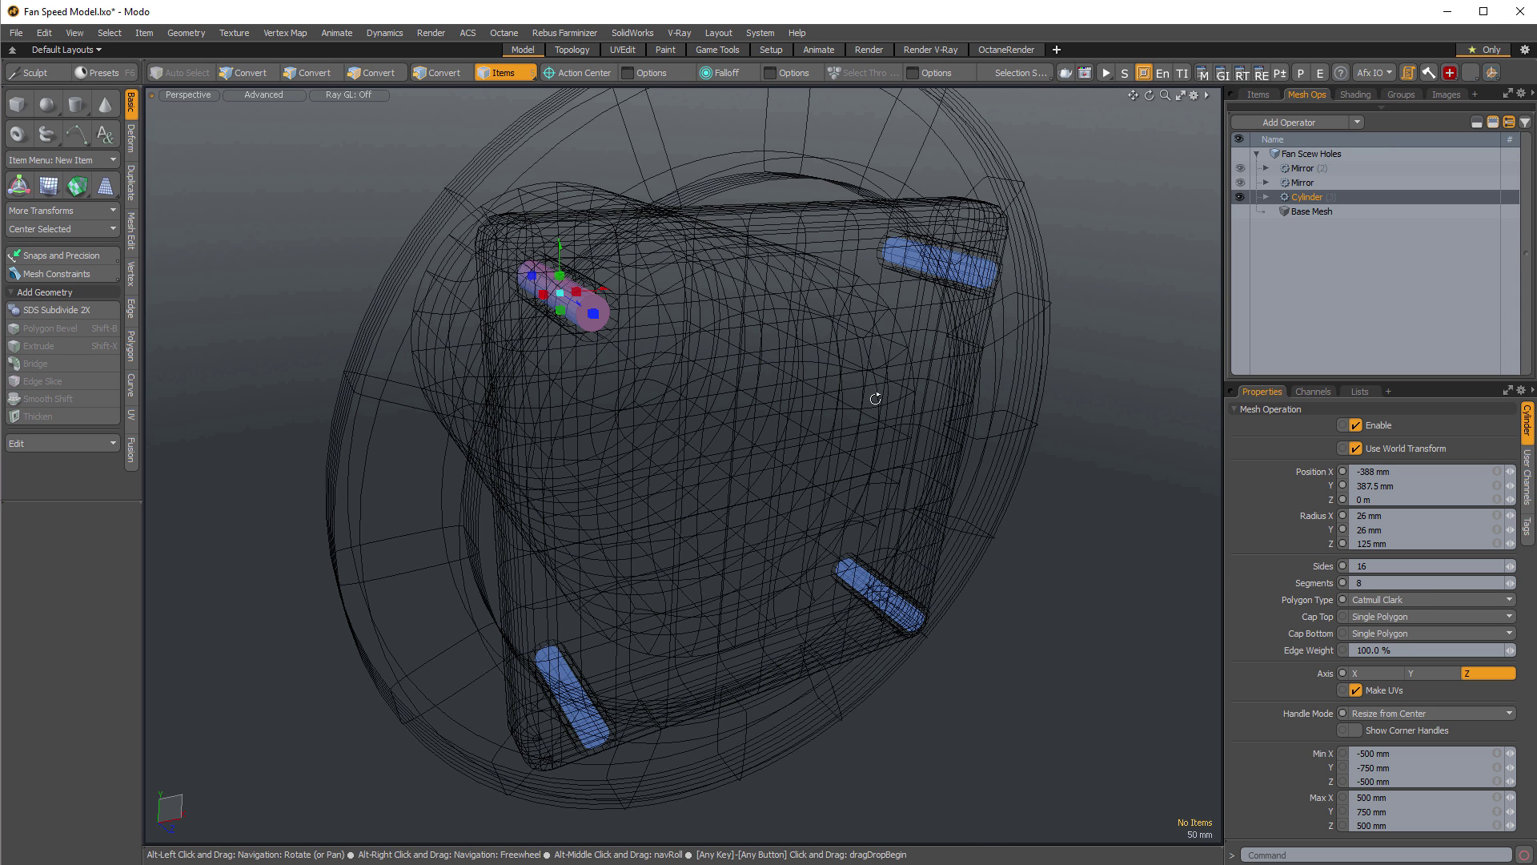
# Set the top and bottom caps of the Fan Scew Holes Cylinder to Quad Grid.
pyautogui.keyDown('alt'); pyautogui.moveTo(871, 395); pyautogui.dragTo(1123, 326); pyautogui.keyUp('alt')
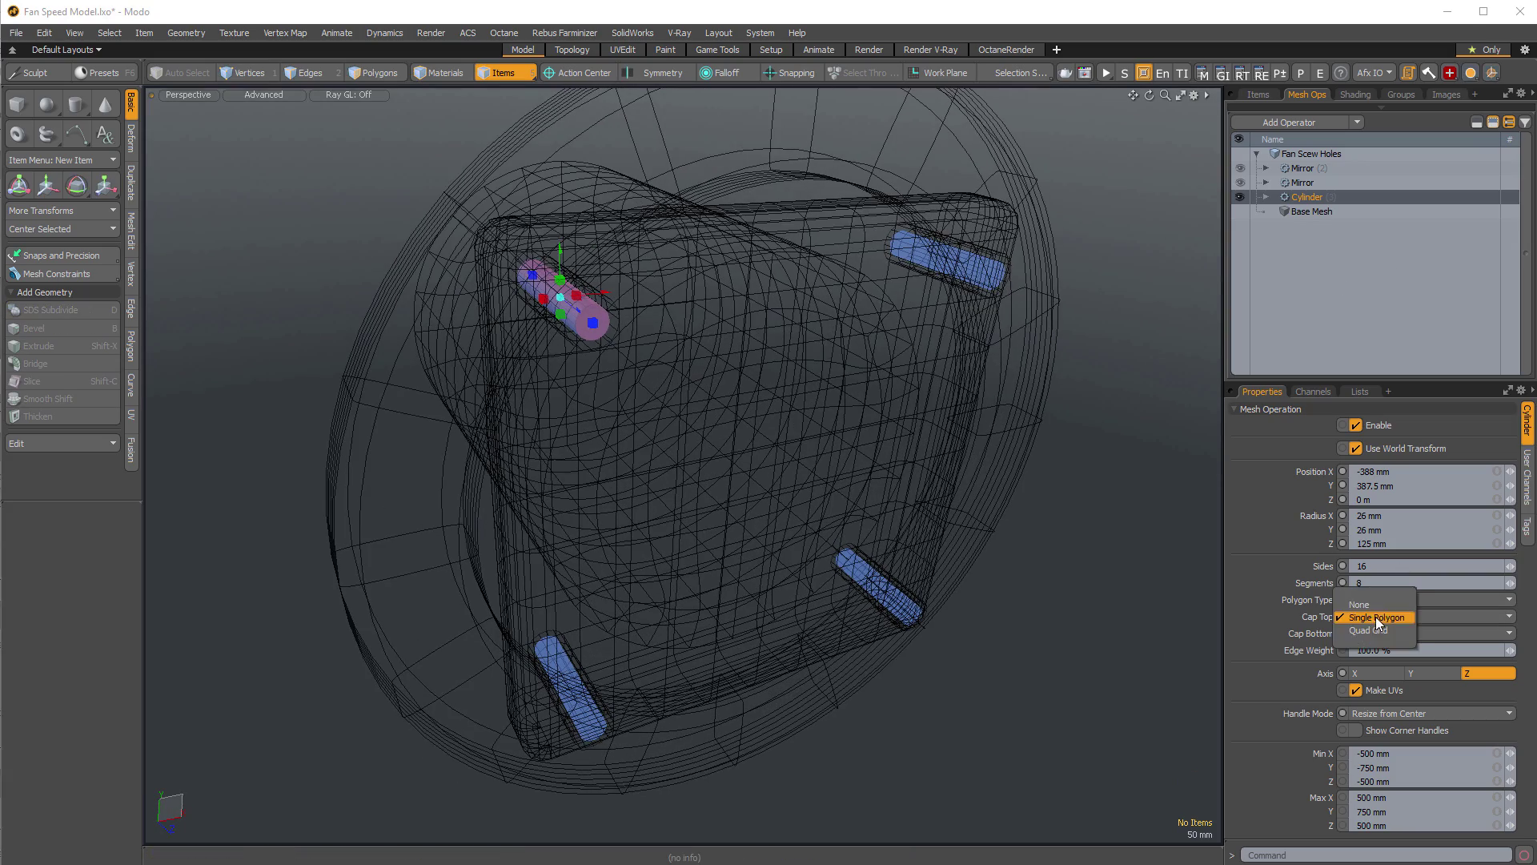
pyautogui.click(1378, 634)
pyautogui.click(1378, 644)
pyautogui.keyDown('alt'); pyautogui.moveTo(1081, 416); pyautogui.dragTo(1112, 255); pyautogui.keyUp('alt')
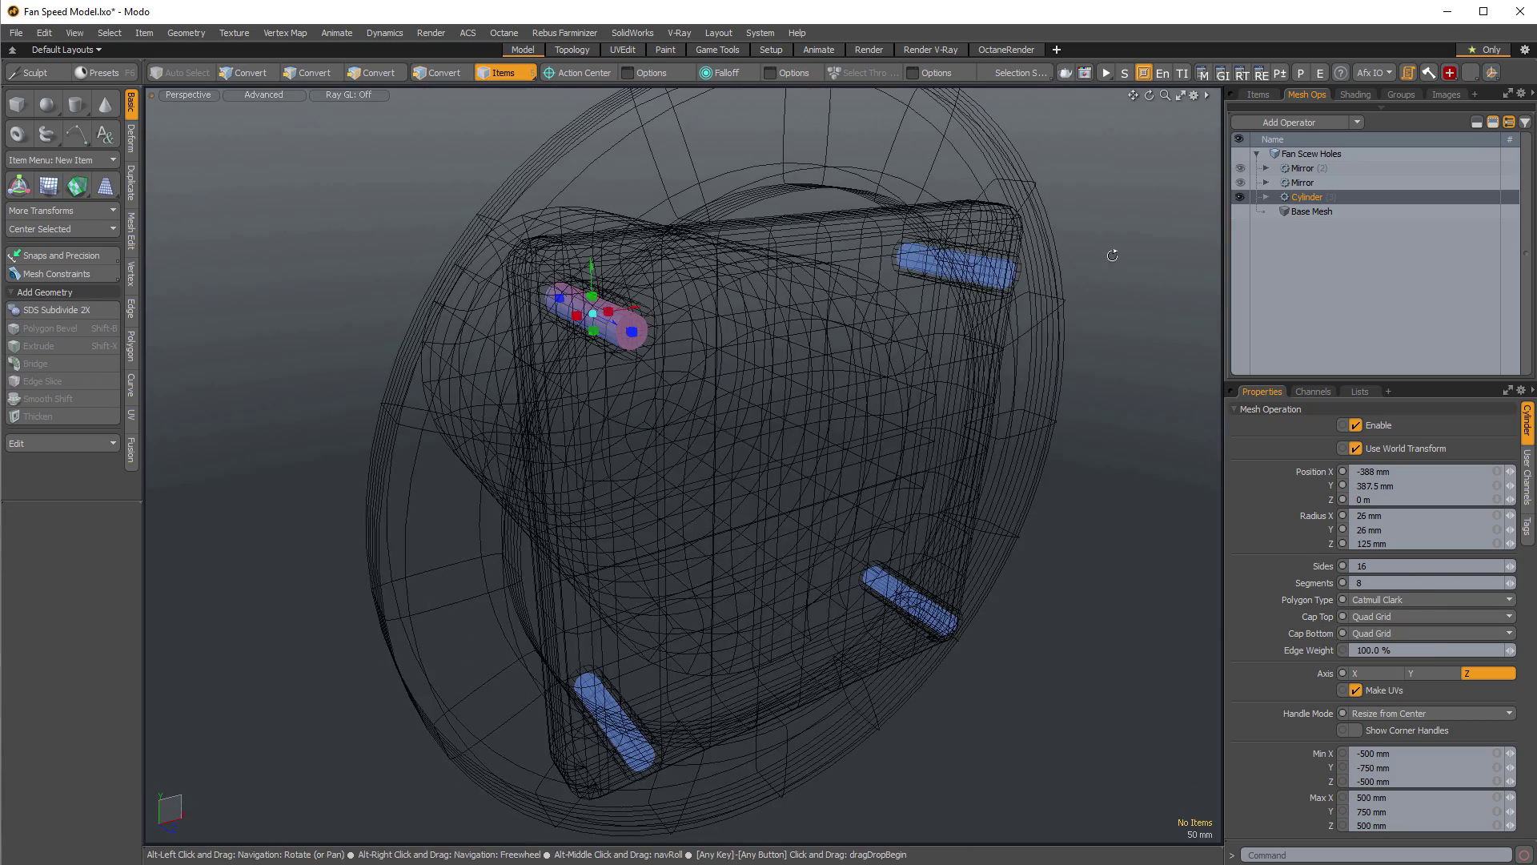
# Show the item list above the mesh operations, collapse Fan Scew Holes and select Fan Screw Hole Sleeves.
pyautogui.click(1373, 108)
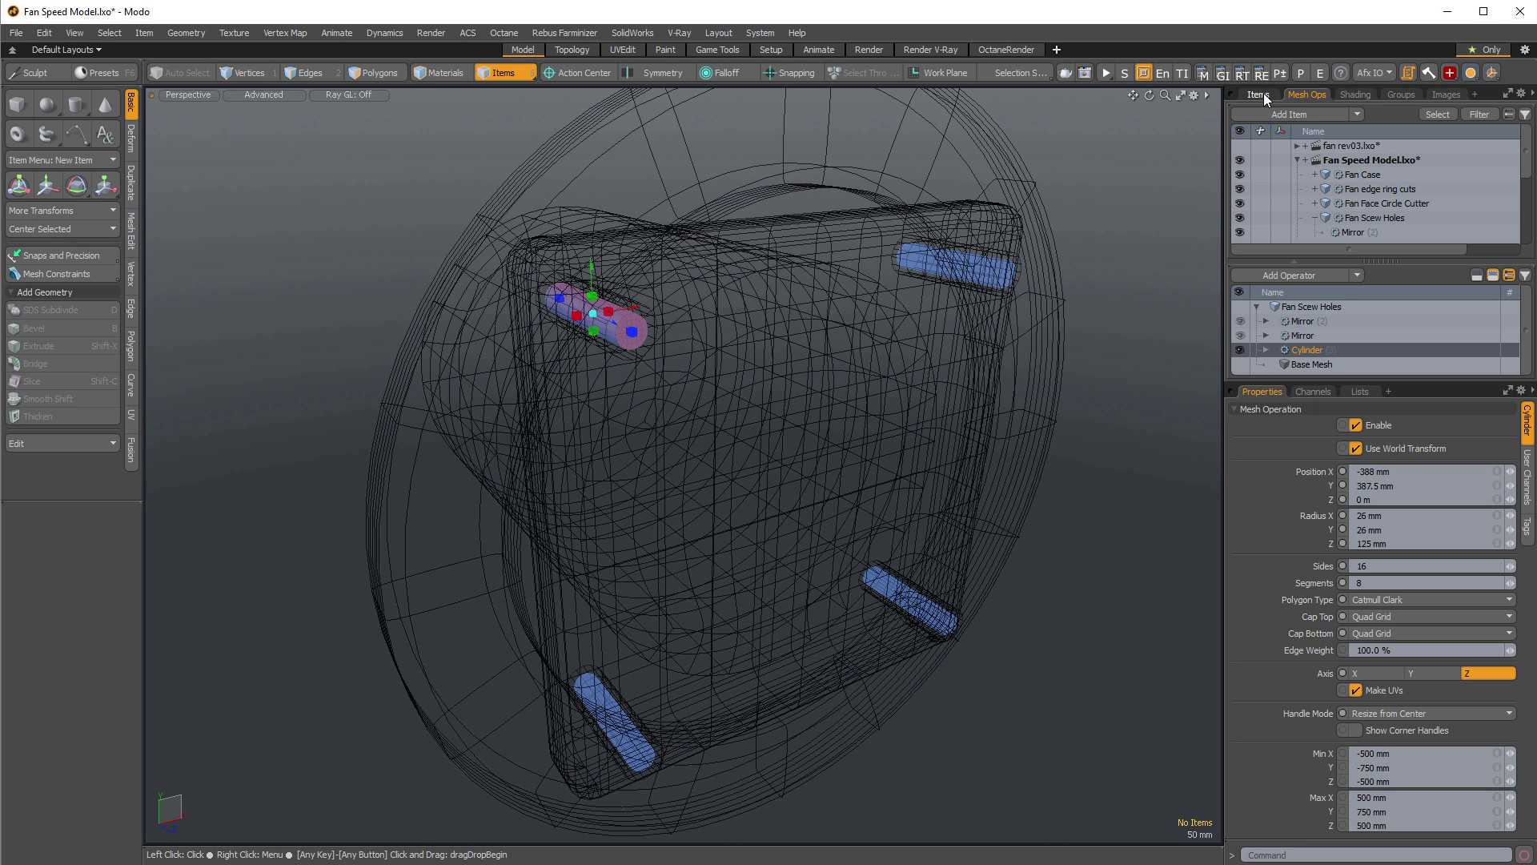
pyautogui.moveTo(1383, 264)
pyautogui.mouseDown()
pyautogui.moveTo(1391, 242)
pyautogui.moveTo(1386, 255)
pyautogui.mouseUp()
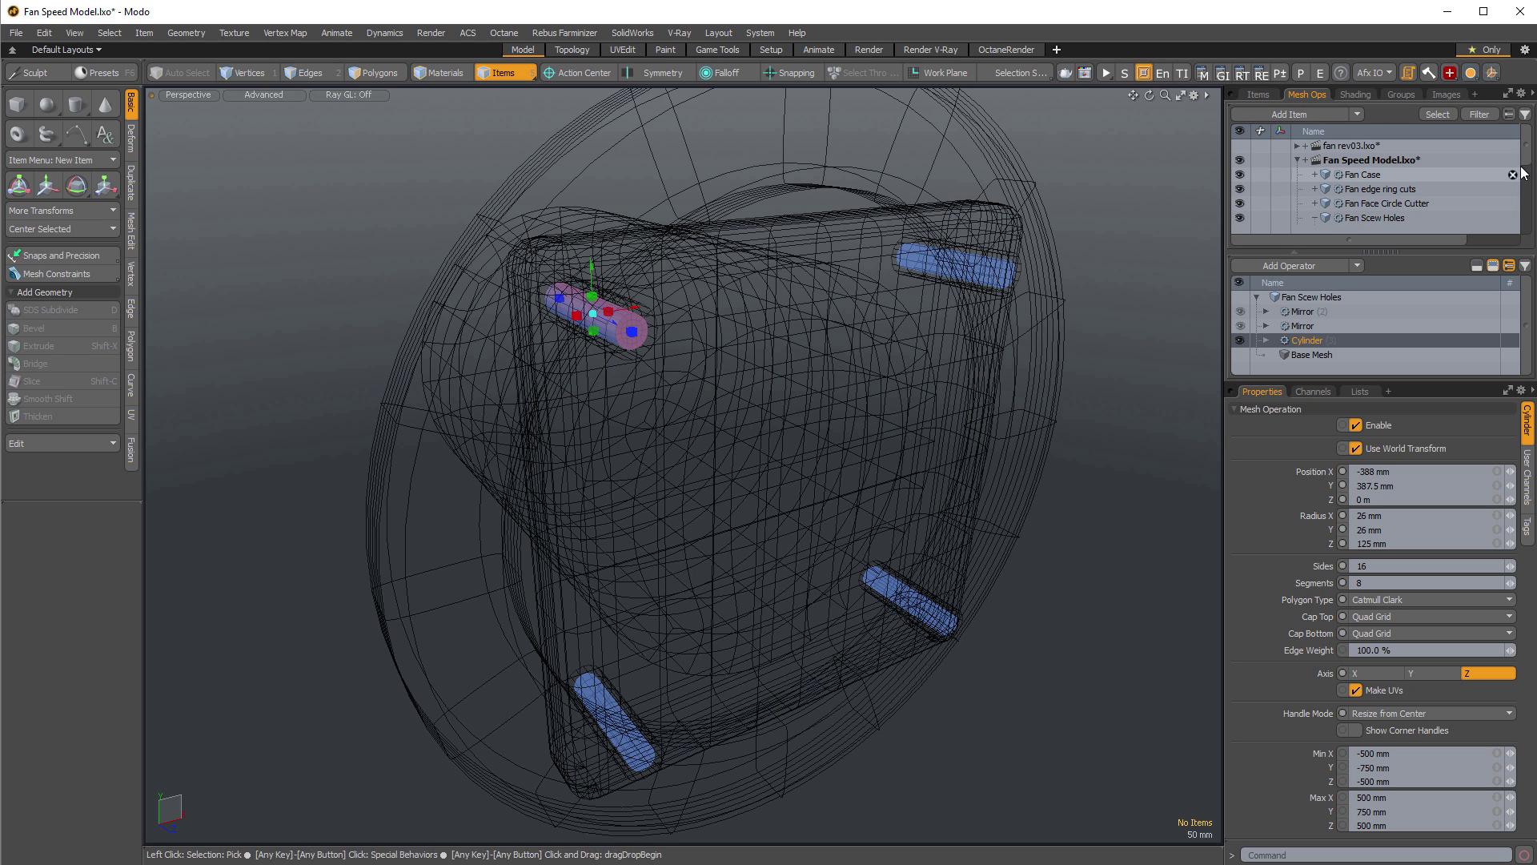
pyautogui.scroll(-1, 1513, 173)
pyautogui.click(1395, 220)
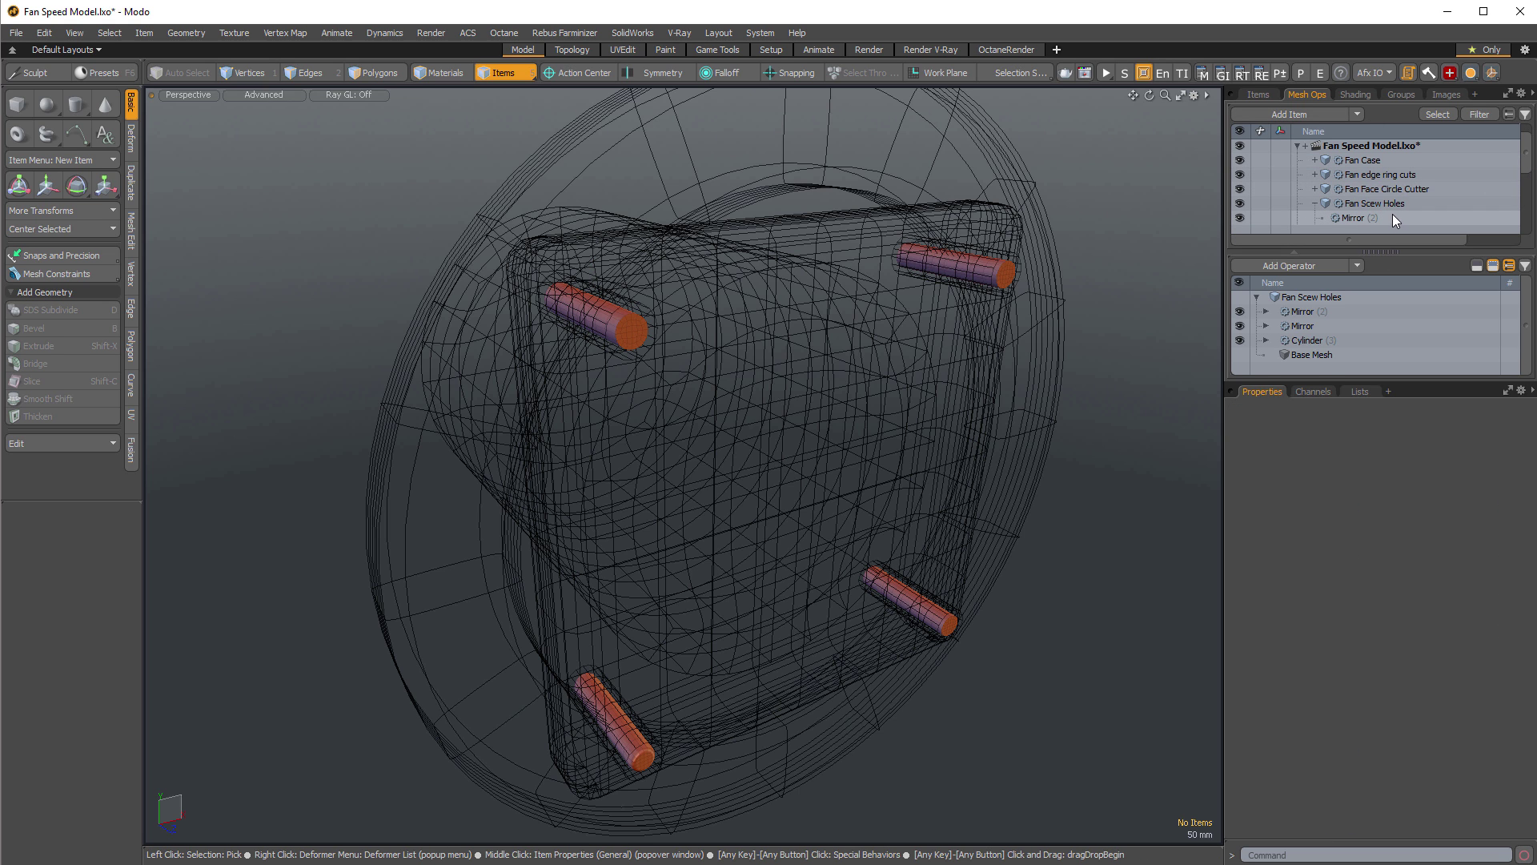
pyautogui.click(1314, 203)
pyautogui.click(1358, 217)
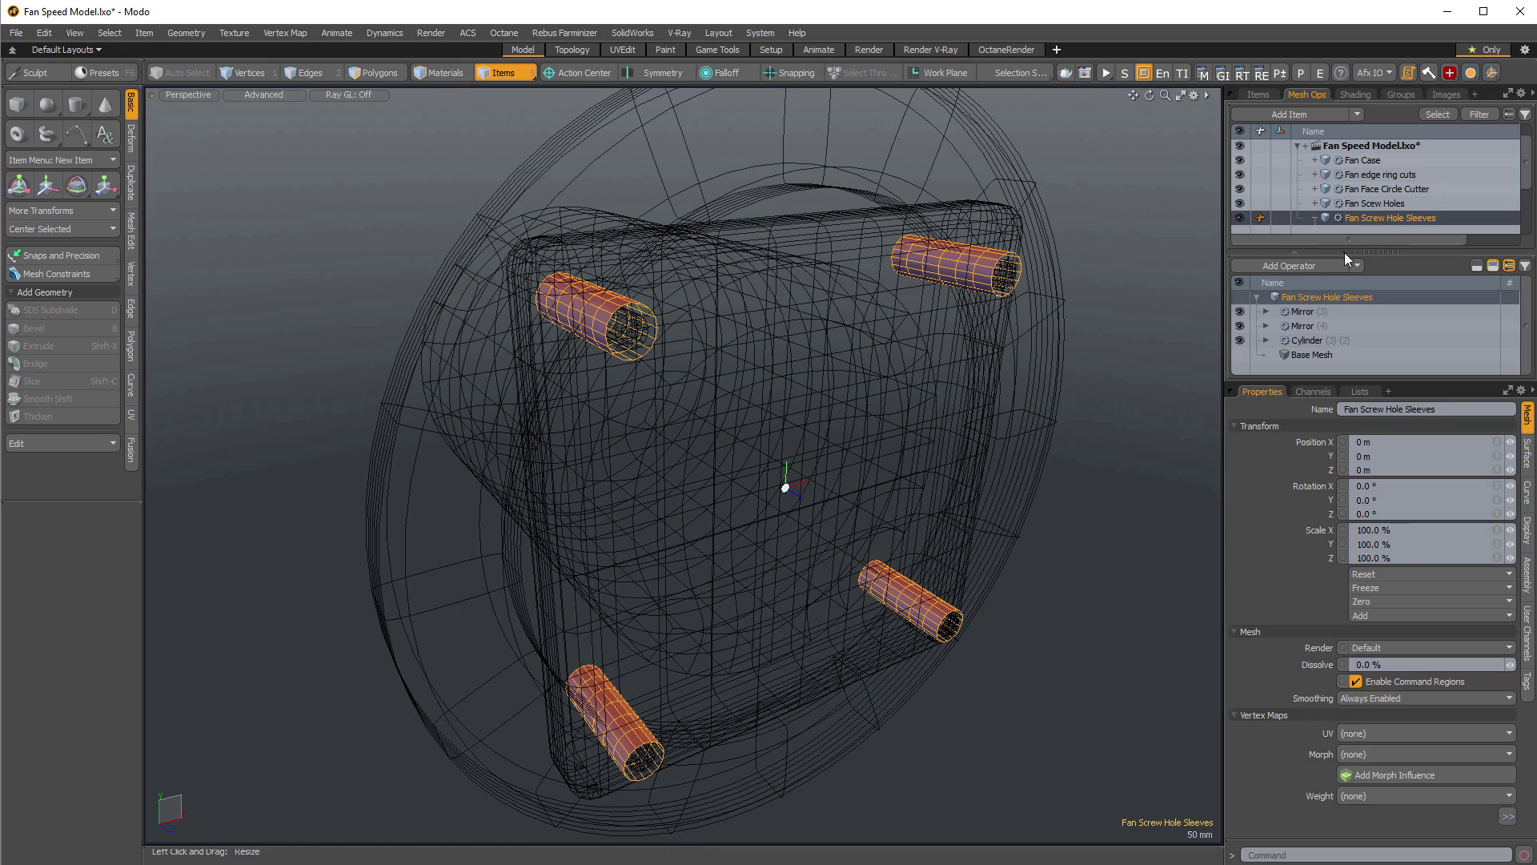
pyautogui.click(1323, 253)
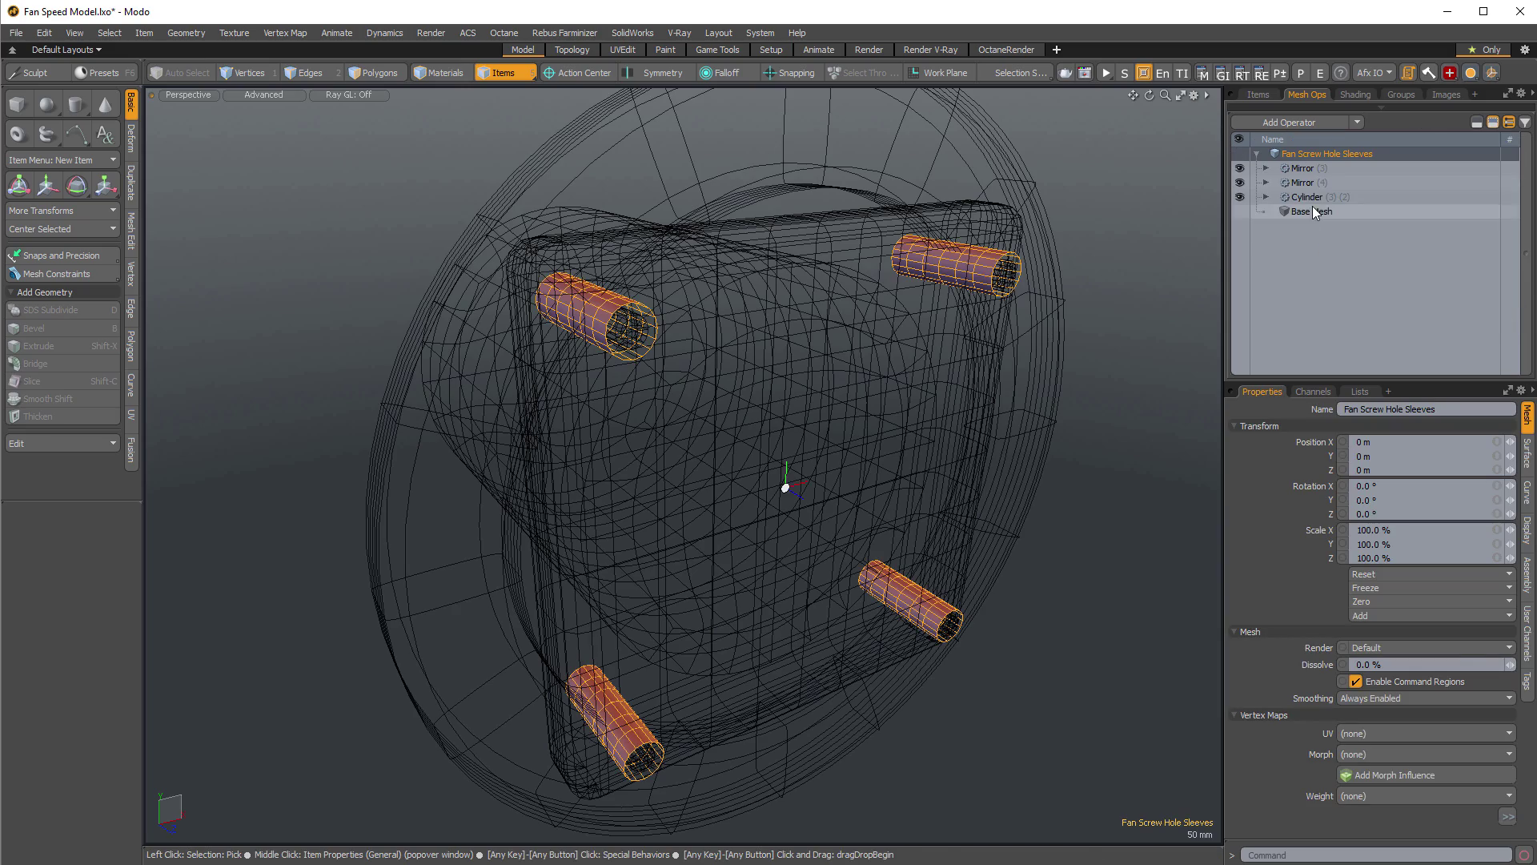
# Add a Thicken operation directly above the Cylinder in Fan Screw Hole Sleeves with an offset of -15 mm.
pyautogui.click(1295, 196)
pyautogui.keyDown('alt'); pyautogui.keyDown('shift'); pyautogui.moveTo(852, 327); pyautogui.dragTo(884, 313); pyautogui.keyUp('shift'); pyautogui.keyUp('alt')
pyautogui.click(1320, 122)
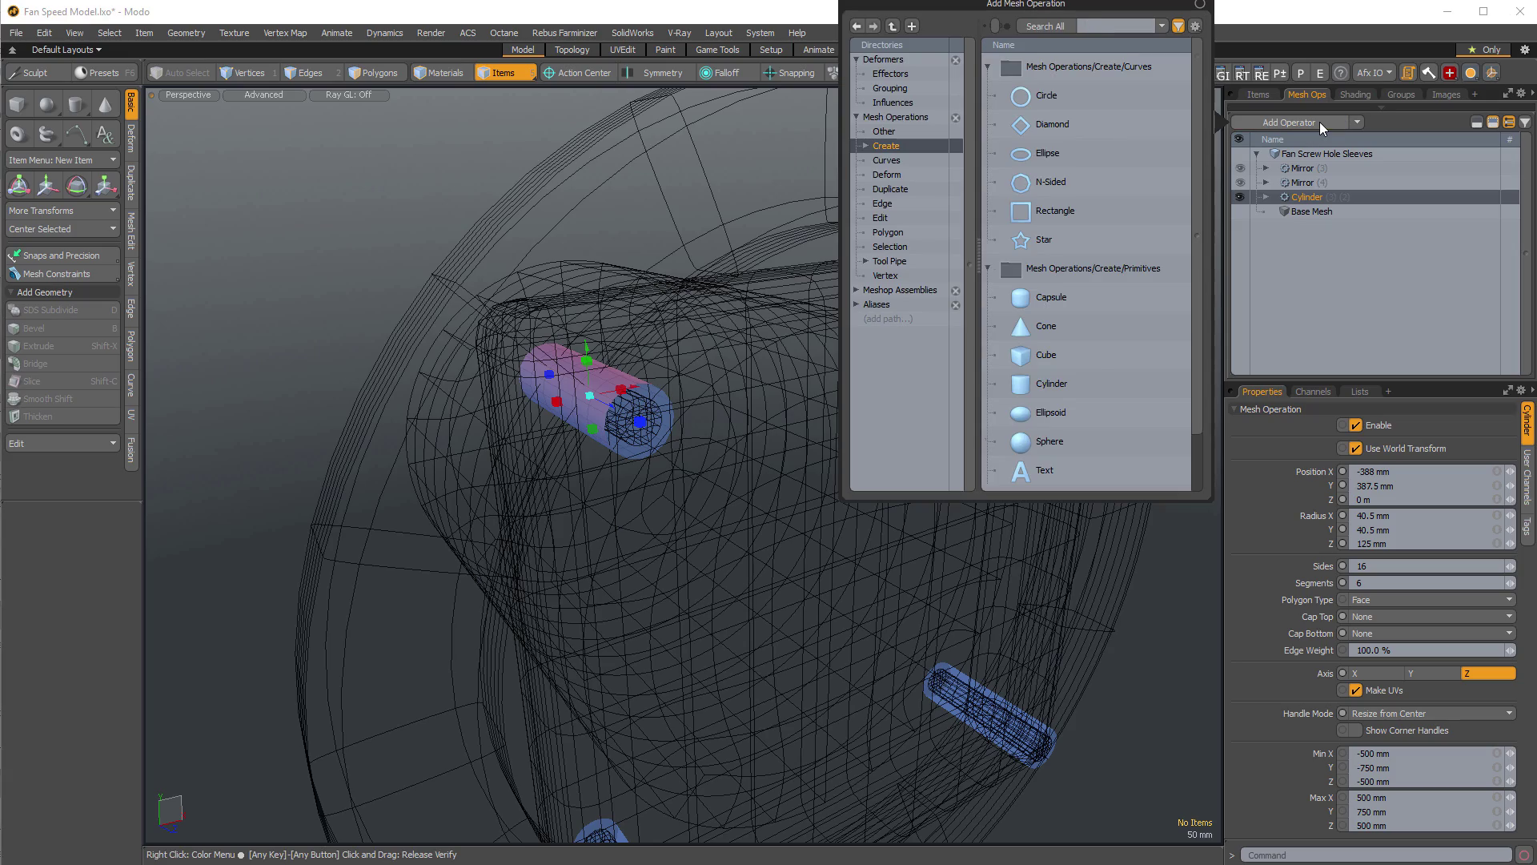
pyautogui.write('thicke')
pyautogui.press('Return')
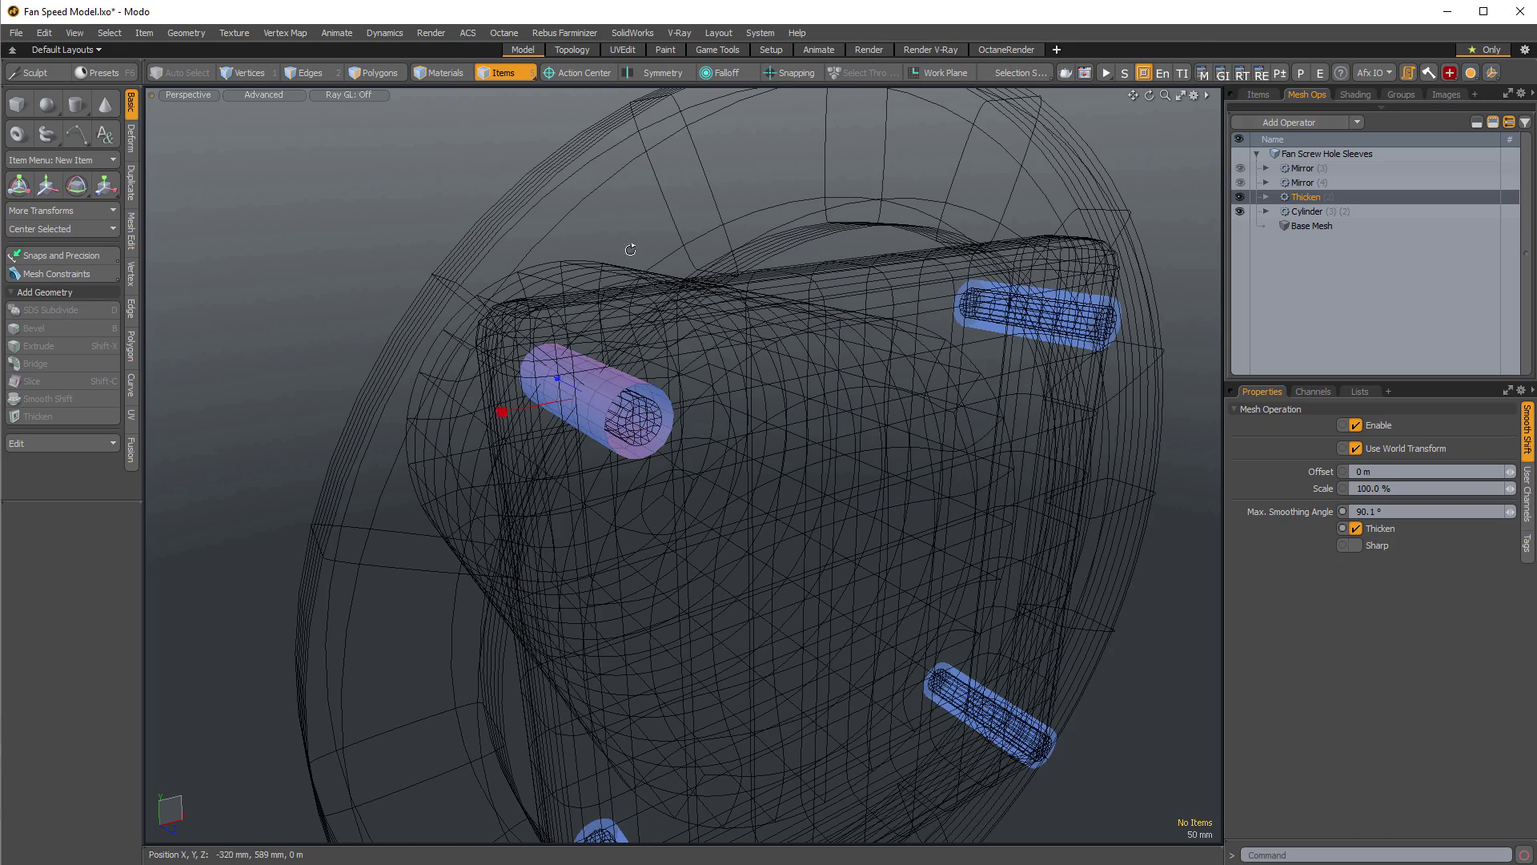
pyautogui.keyDown('alt'); pyautogui.moveTo(570, 330); pyautogui.dragTo(584, 406); pyautogui.keyUp('alt')
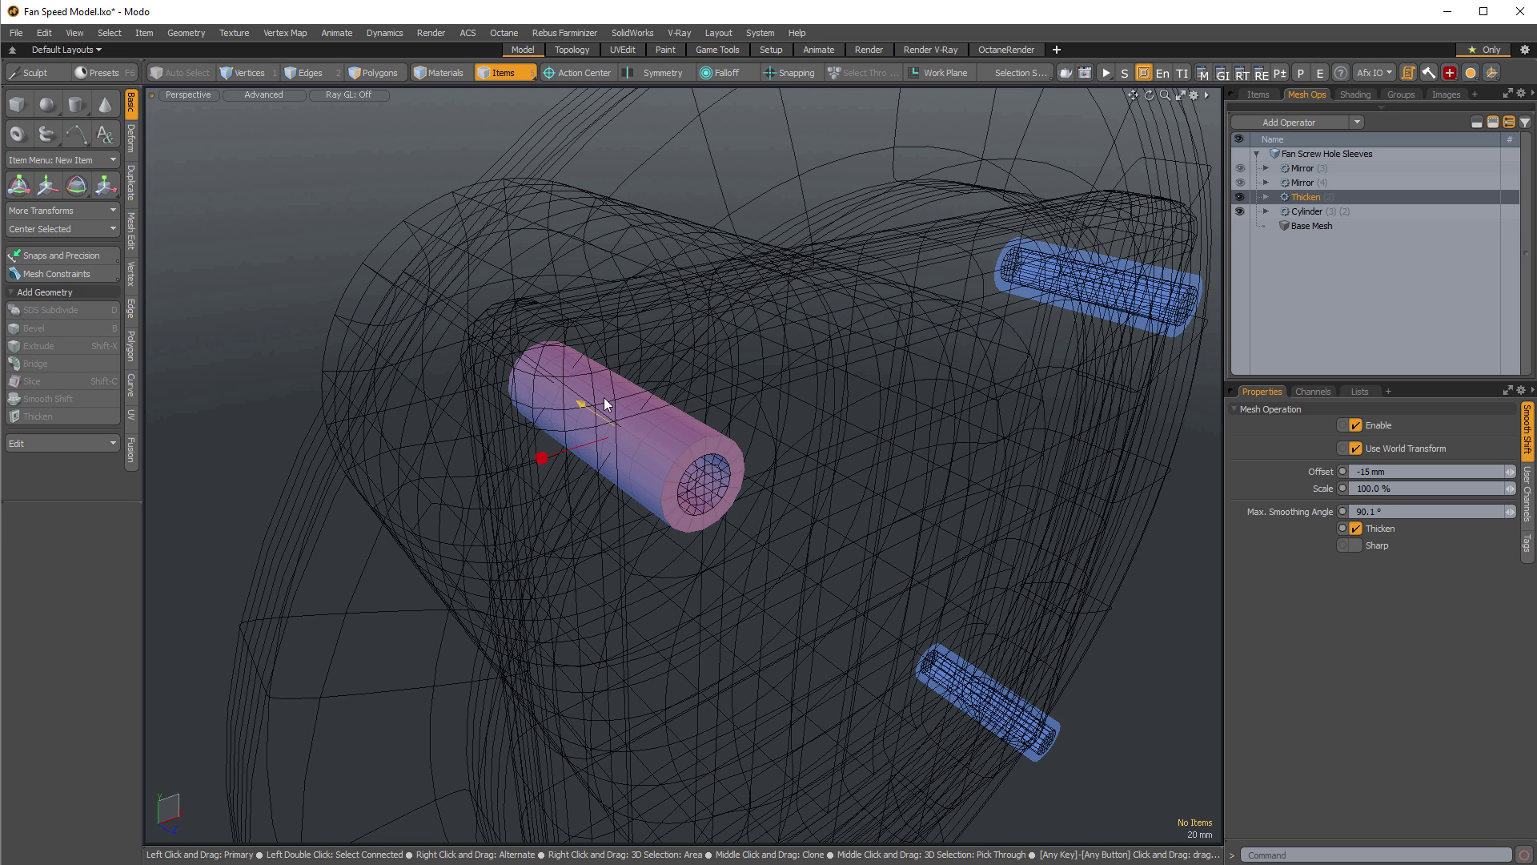
# Change the polygon type of the sleeves' Cylinder operation to Subdivision.
pyautogui.click(1323, 212)
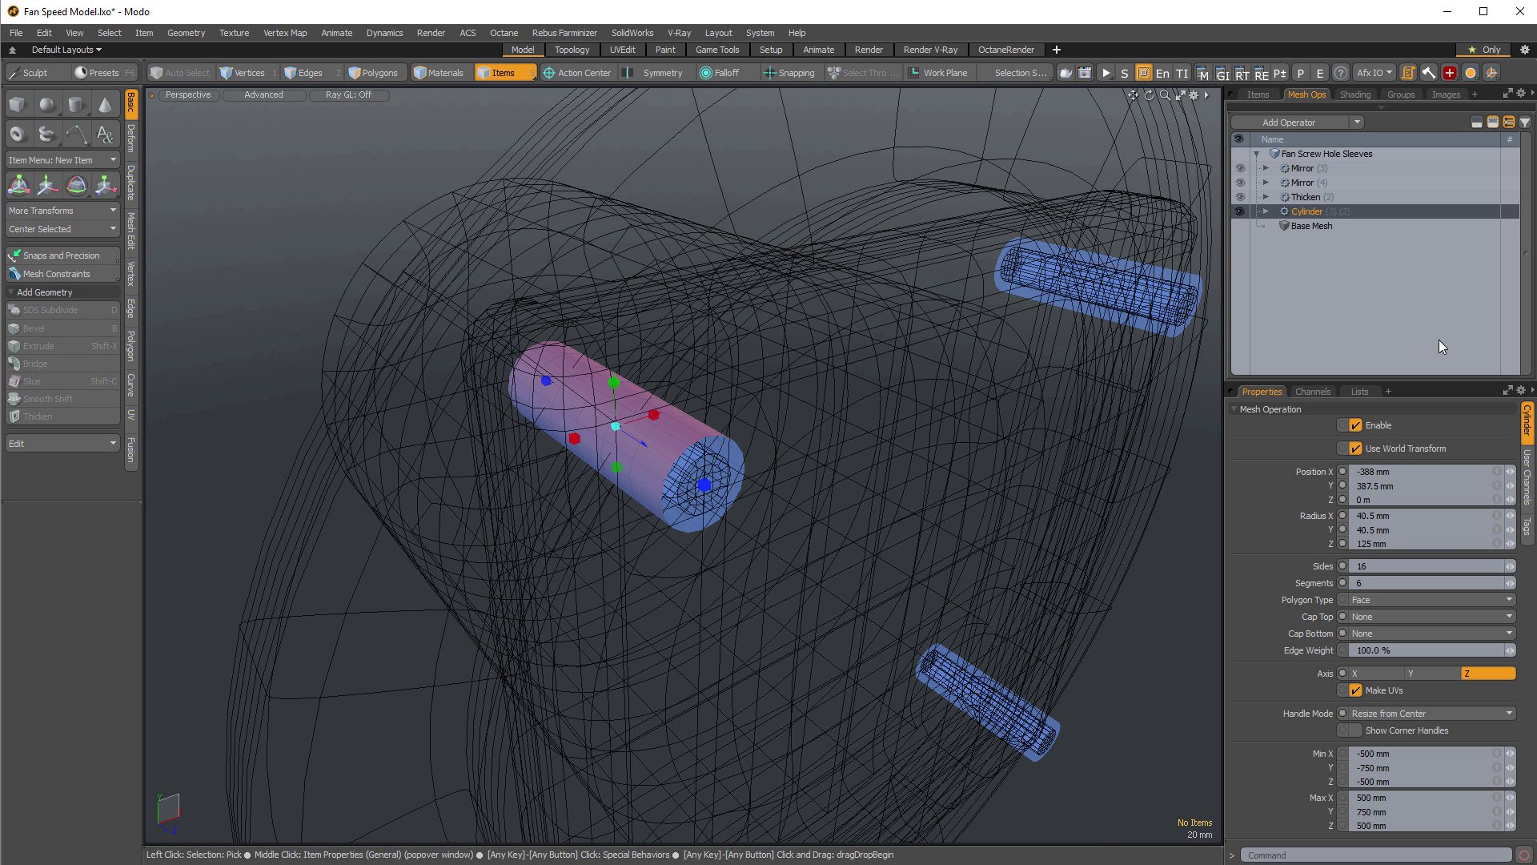
pyautogui.click(1365, 600)
pyautogui.click(1372, 614)
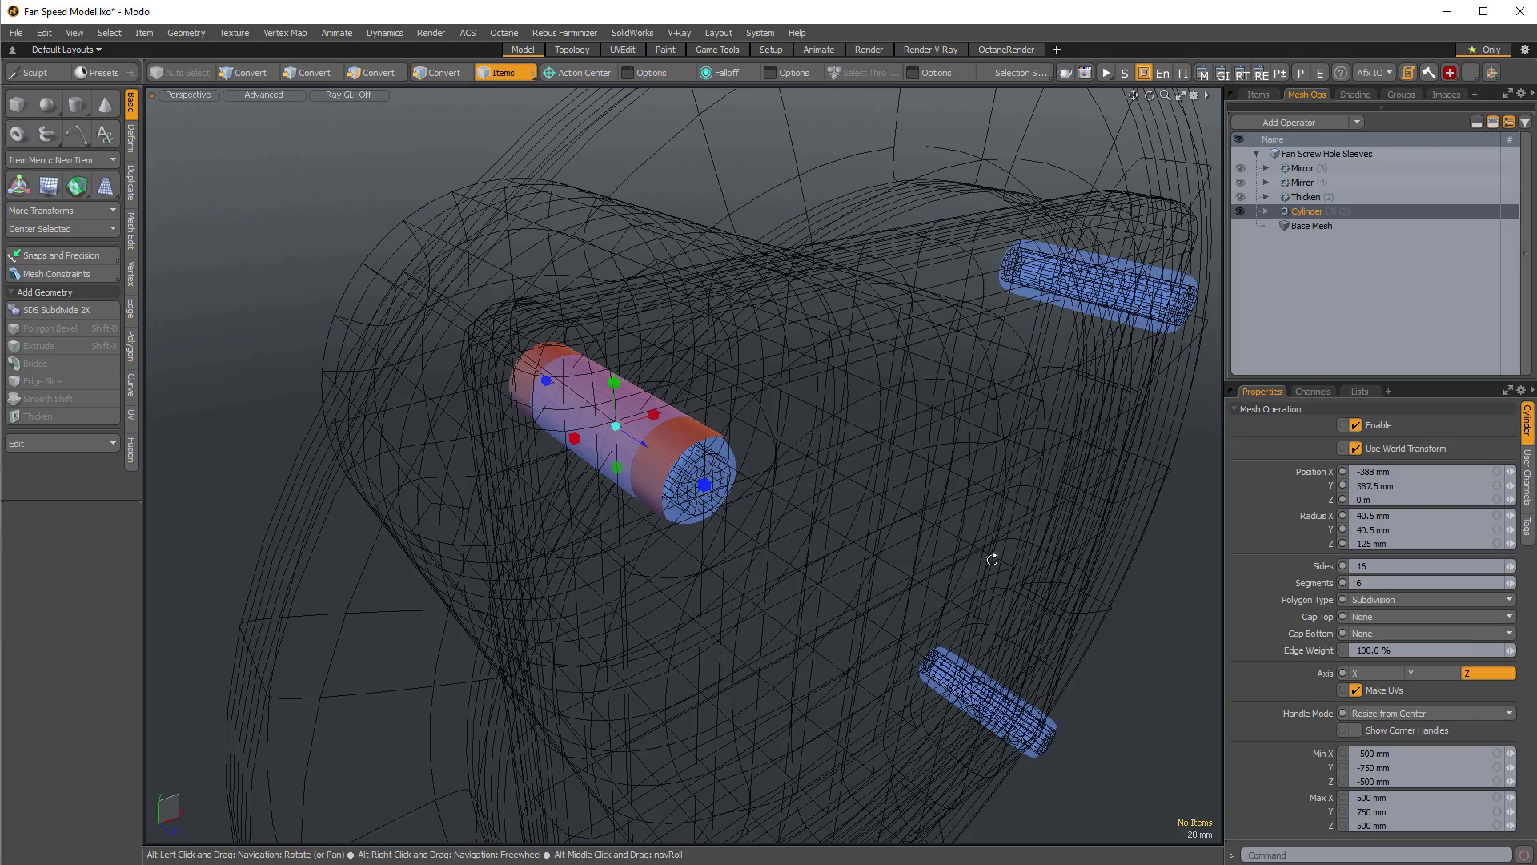
# Compare the sleeves' fully evaluated operation stack with the display of the selected Cylinder operation alone.
pyautogui.keyDown('alt'); pyautogui.moveTo(833, 553); pyautogui.dragTo(788, 546); pyautogui.keyUp('alt')
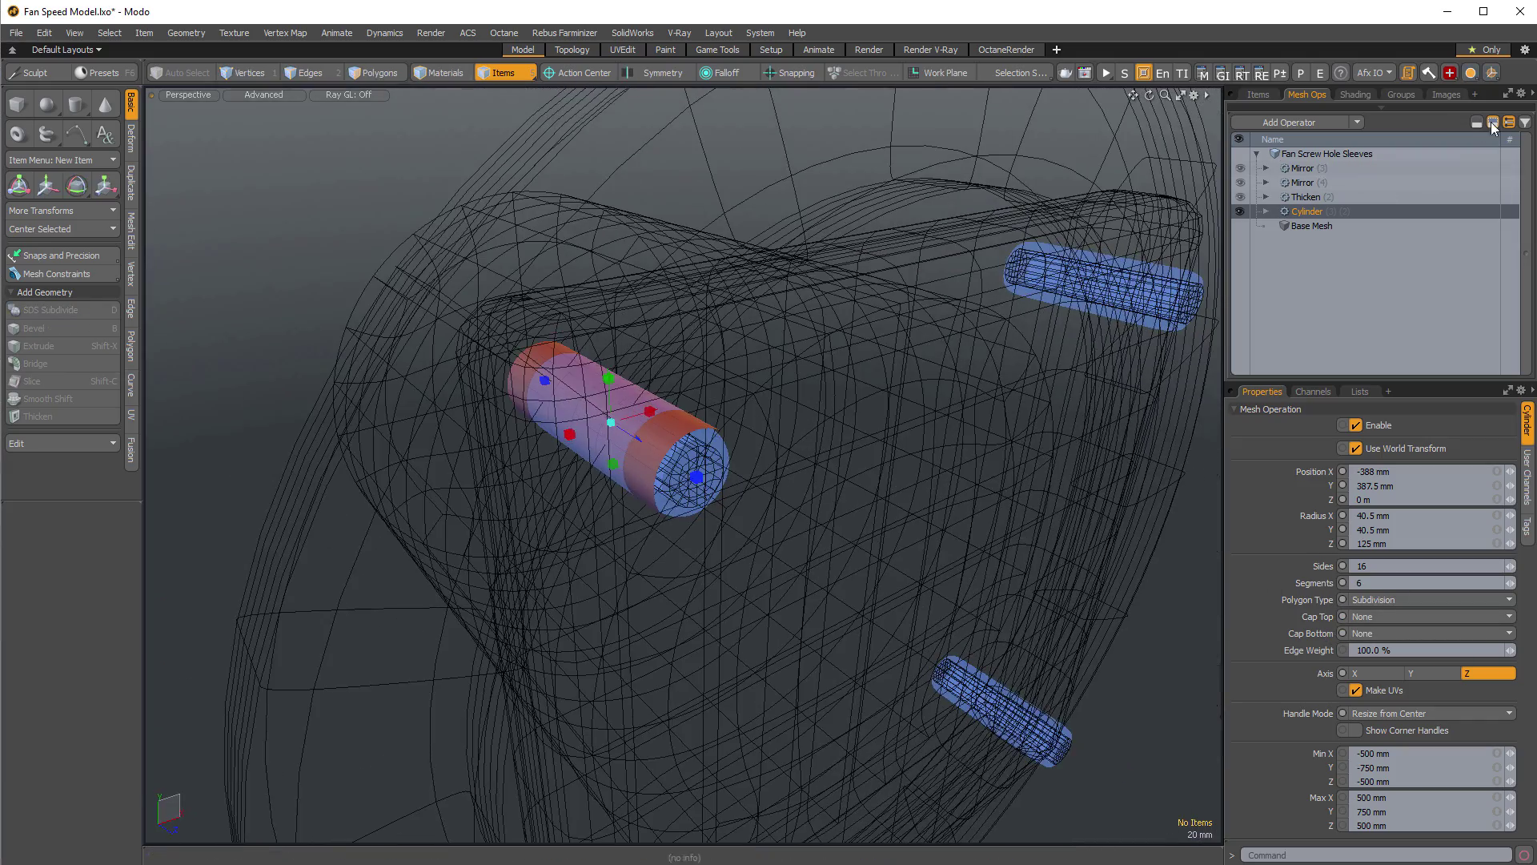
pyautogui.keyDown('alt'); pyautogui.moveTo(692, 389); pyautogui.dragTo(1001, 384); pyautogui.keyUp('alt')
pyautogui.click(1494, 124)
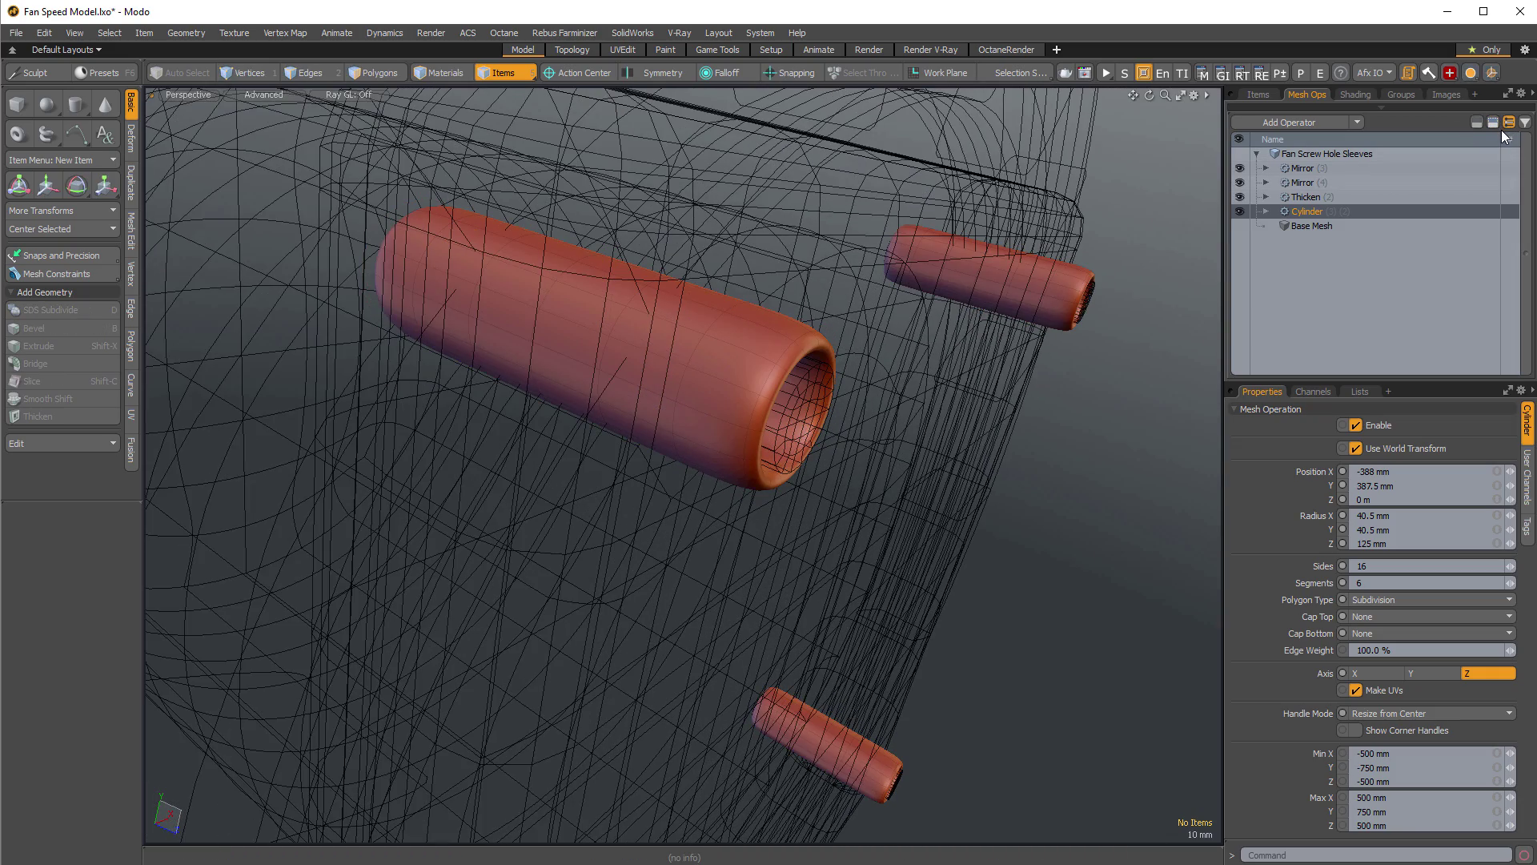
pyautogui.click(1504, 126)
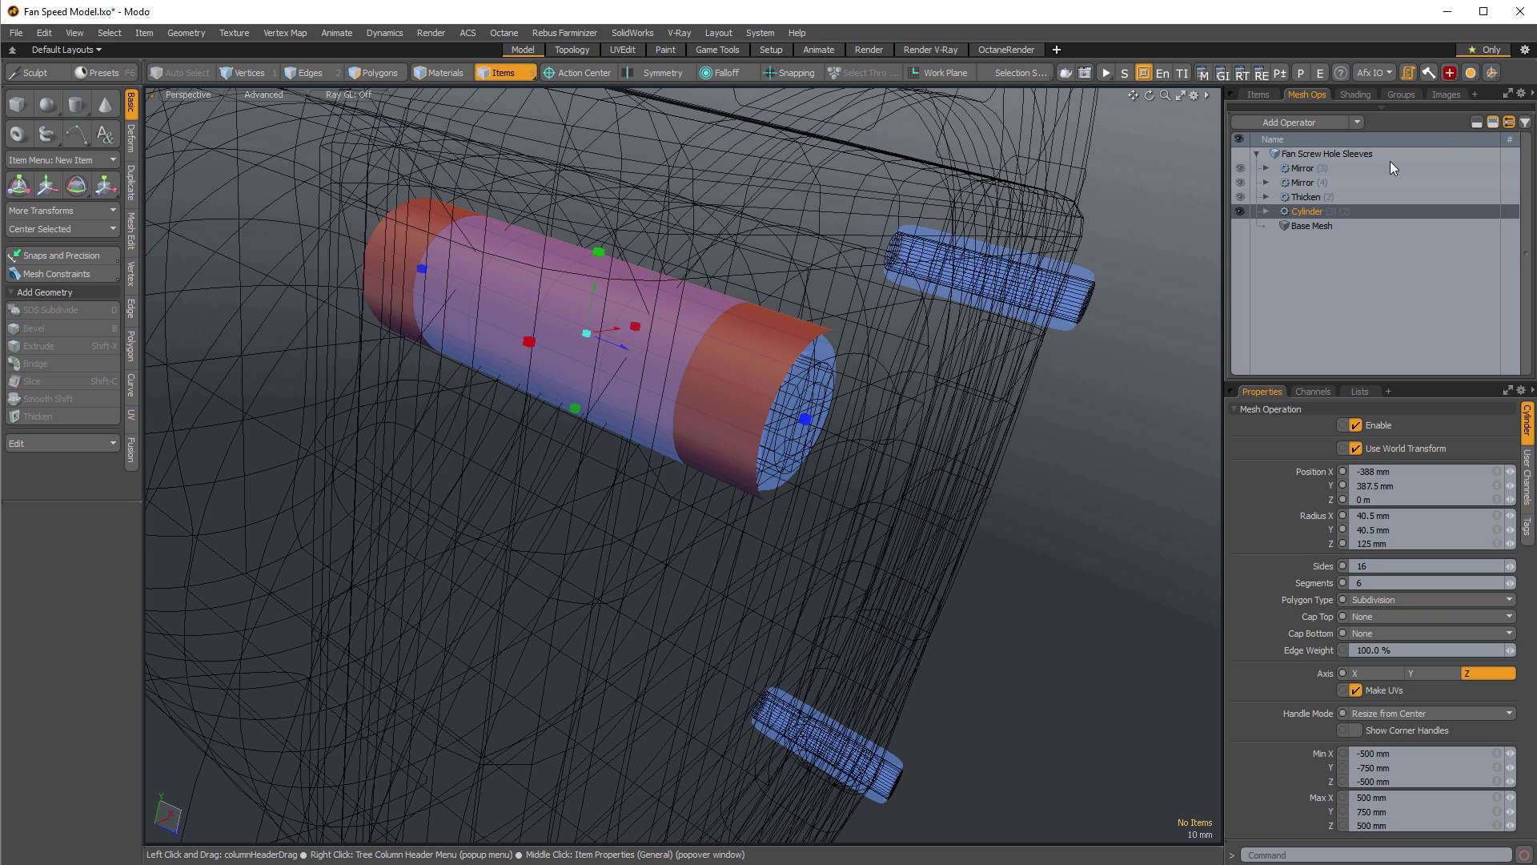
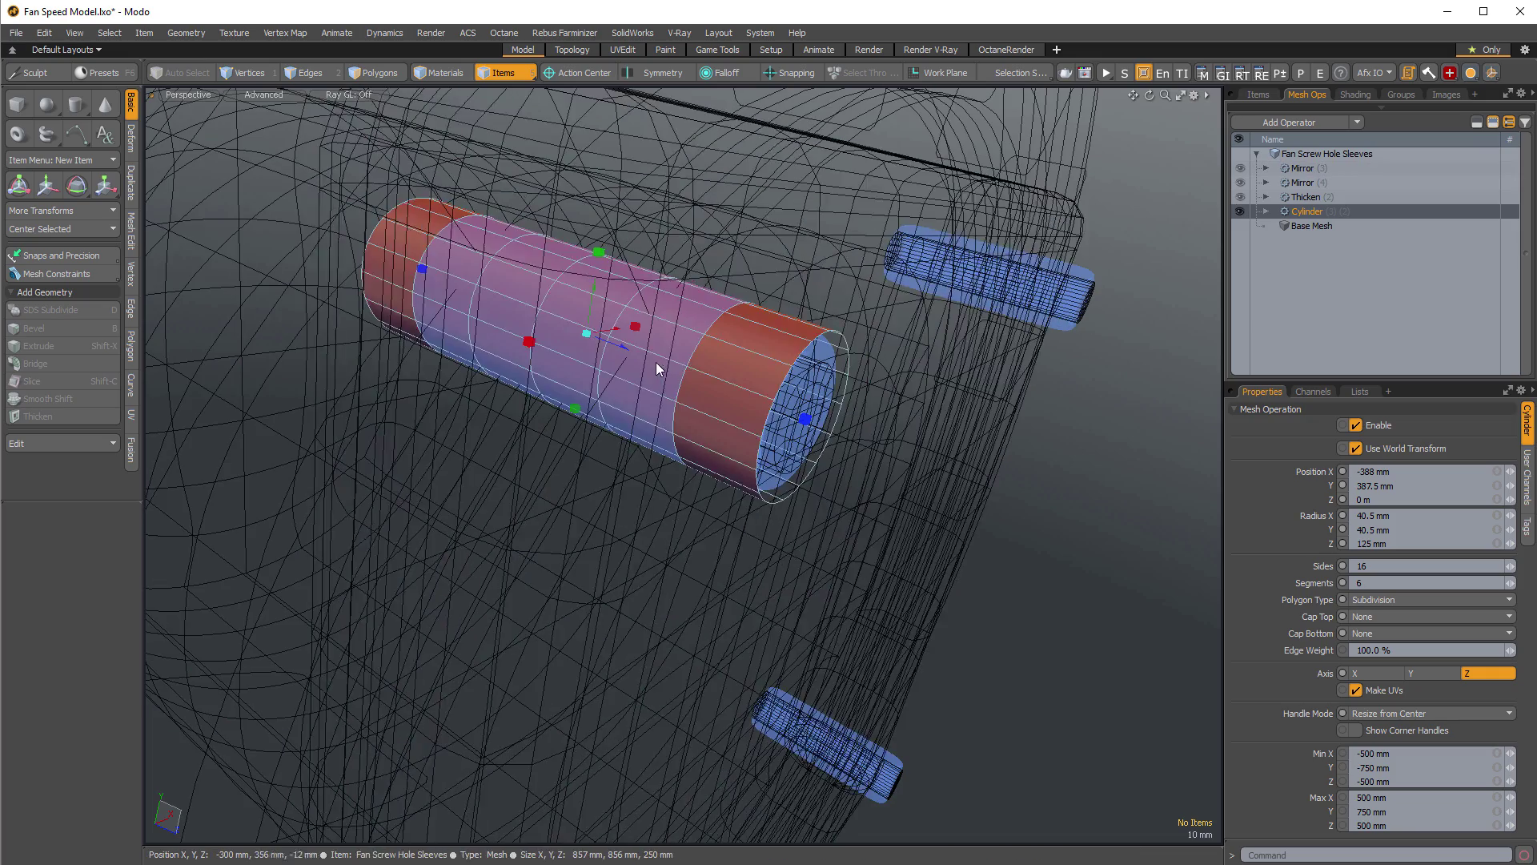
pyautogui.click(1495, 124)
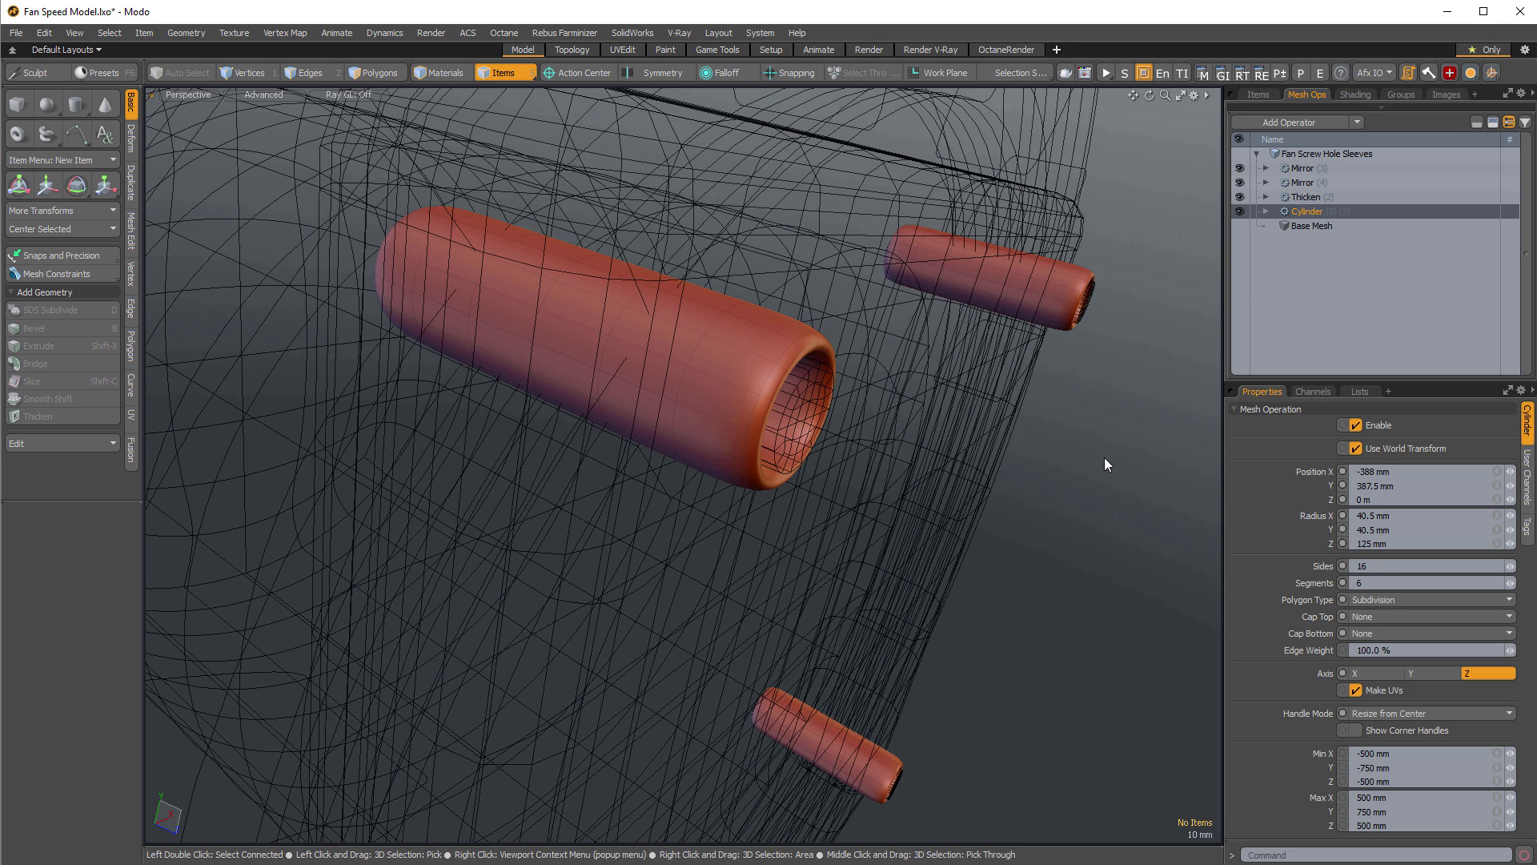
pyautogui.click(1492, 123)
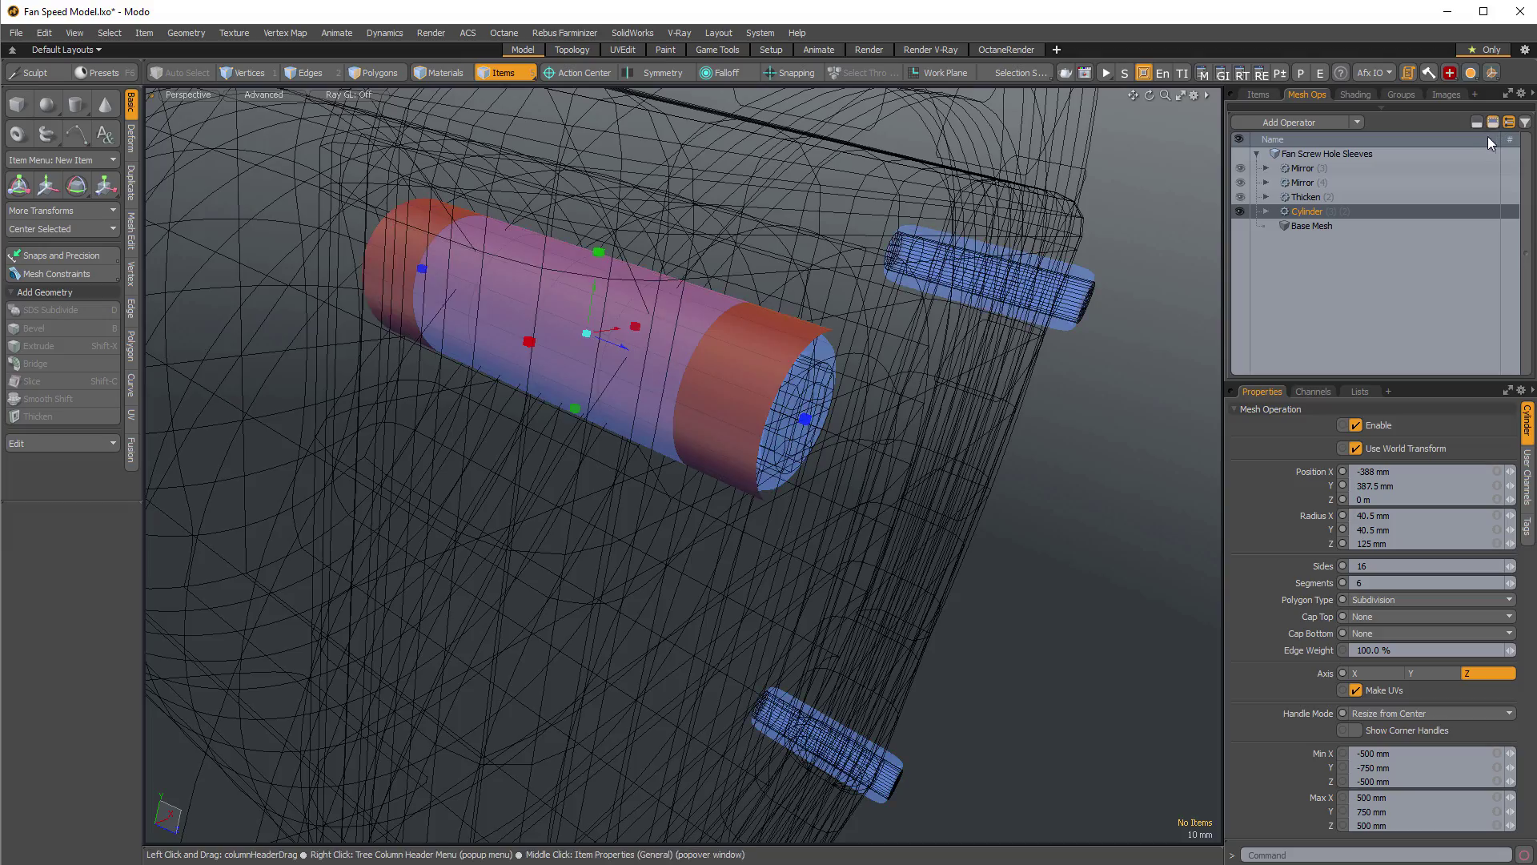
# Shorten the sleeves' Cylinder along its length to a Z radius of 93 mm, judging it against the case in the side view.
pyautogui.keyDown('alt'); pyautogui.moveTo(1033, 593); pyautogui.dragTo(758, 425); pyautogui.keyUp('alt')
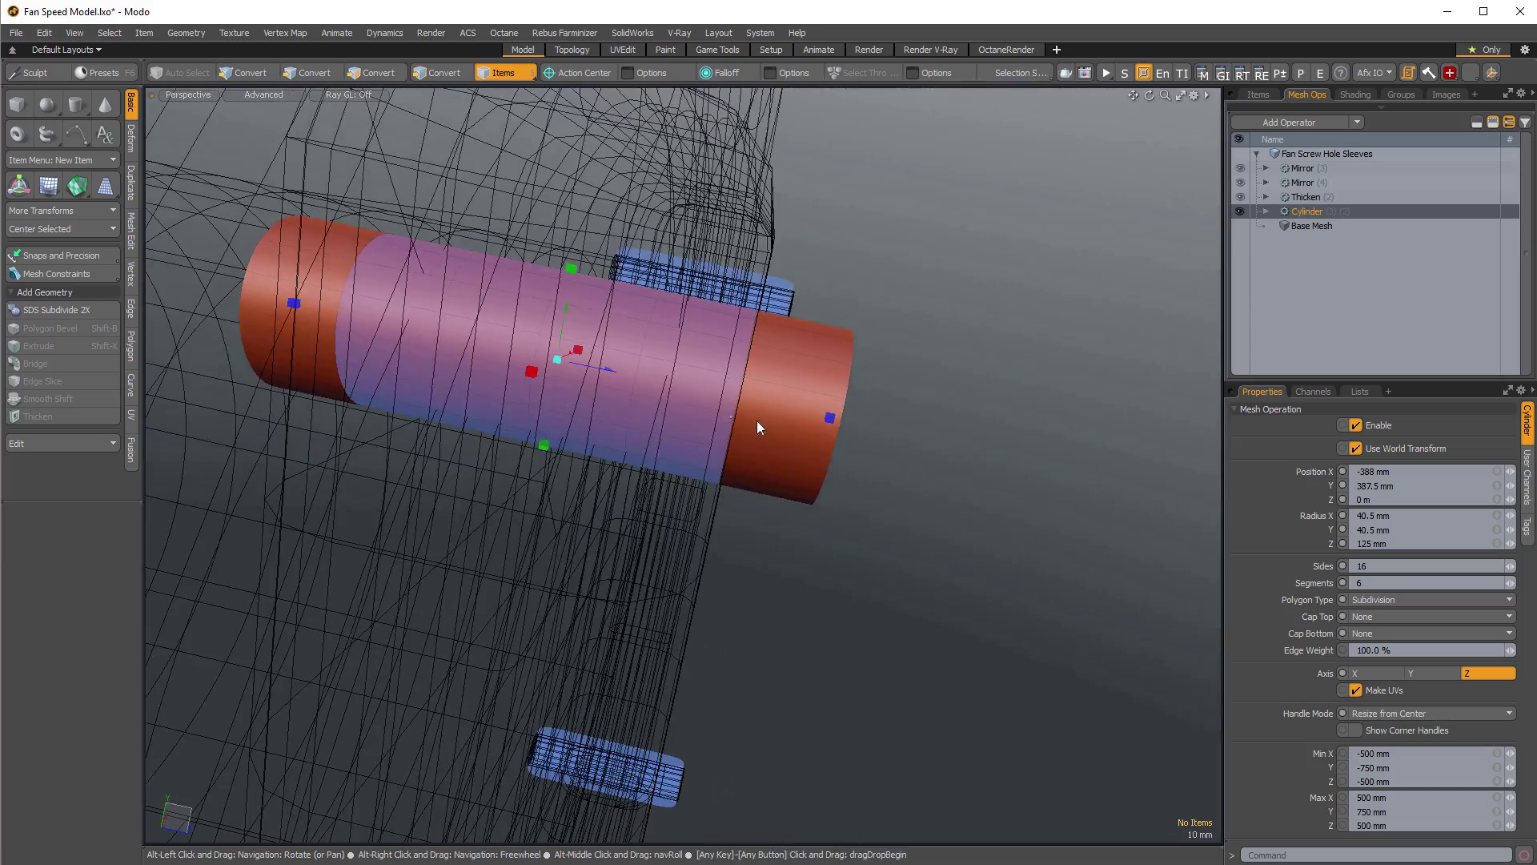
pyautogui.click(1417, 718)
pyautogui.moveTo(830, 418); pyautogui.dragTo(770, 405)
pyautogui.press('KP_3')
pyautogui.keyDown('alt'); pyautogui.keyDown('shift'); pyautogui.moveTo(1102, 487); pyautogui.dragTo(1074, 539); pyautogui.keyUp('shift'); pyautogui.keyUp('alt')
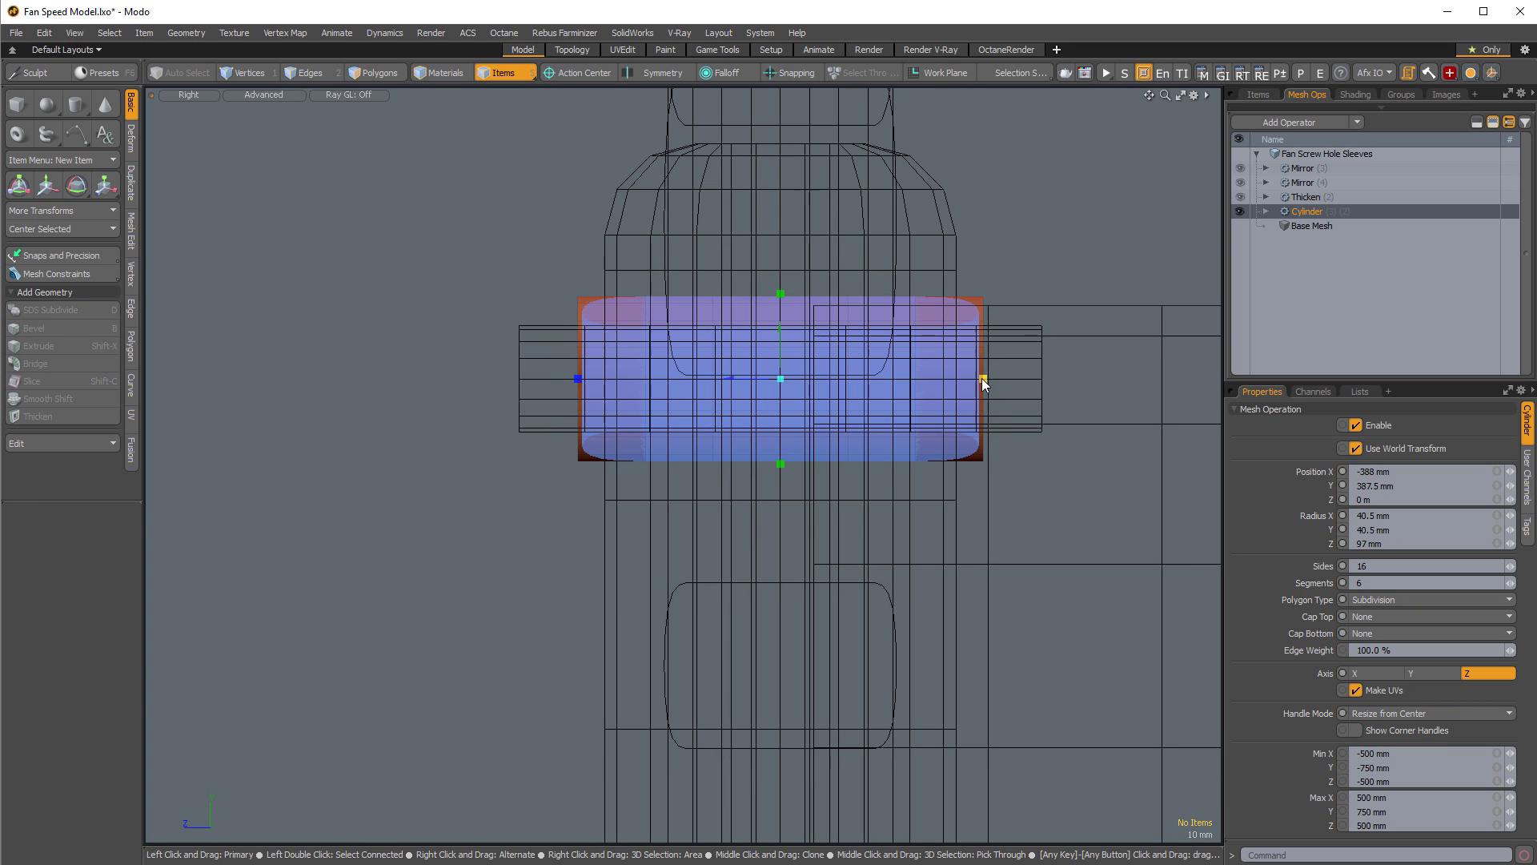
pyautogui.moveTo(984, 379); pyautogui.dragTo(982, 379)
pyautogui.press('KP_Decimal')
pyautogui.keyDown('alt'); pyautogui.moveTo(992, 431); pyautogui.dragTo(875, 326); pyautogui.keyUp('alt')
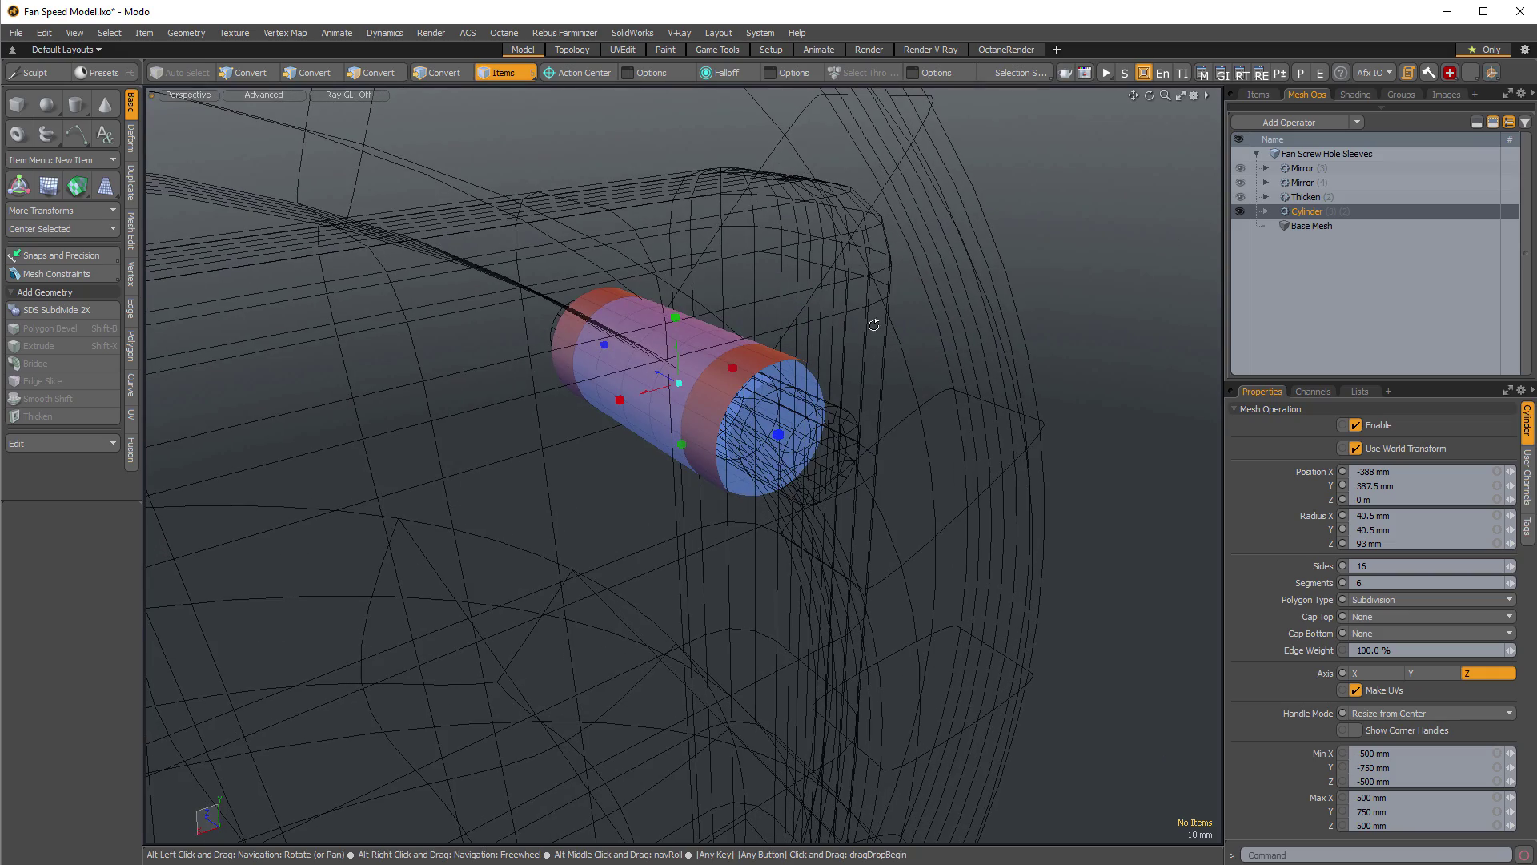
# Select Fan Screw Hole Sleeves and examine the rounding of a sleeve's ends in perspective and from above.
pyautogui.click(1310, 155)
pyautogui.keyDown('alt'); pyautogui.moveTo(769, 384); pyautogui.dragTo(809, 400); pyautogui.keyUp('alt')
pyautogui.keyDown('ctrl'); pyautogui.keyDown('alt'); pyautogui.moveTo(809, 400); pyautogui.dragTo(761, 402); pyautogui.keyUp('alt'); pyautogui.keyUp('ctrl')
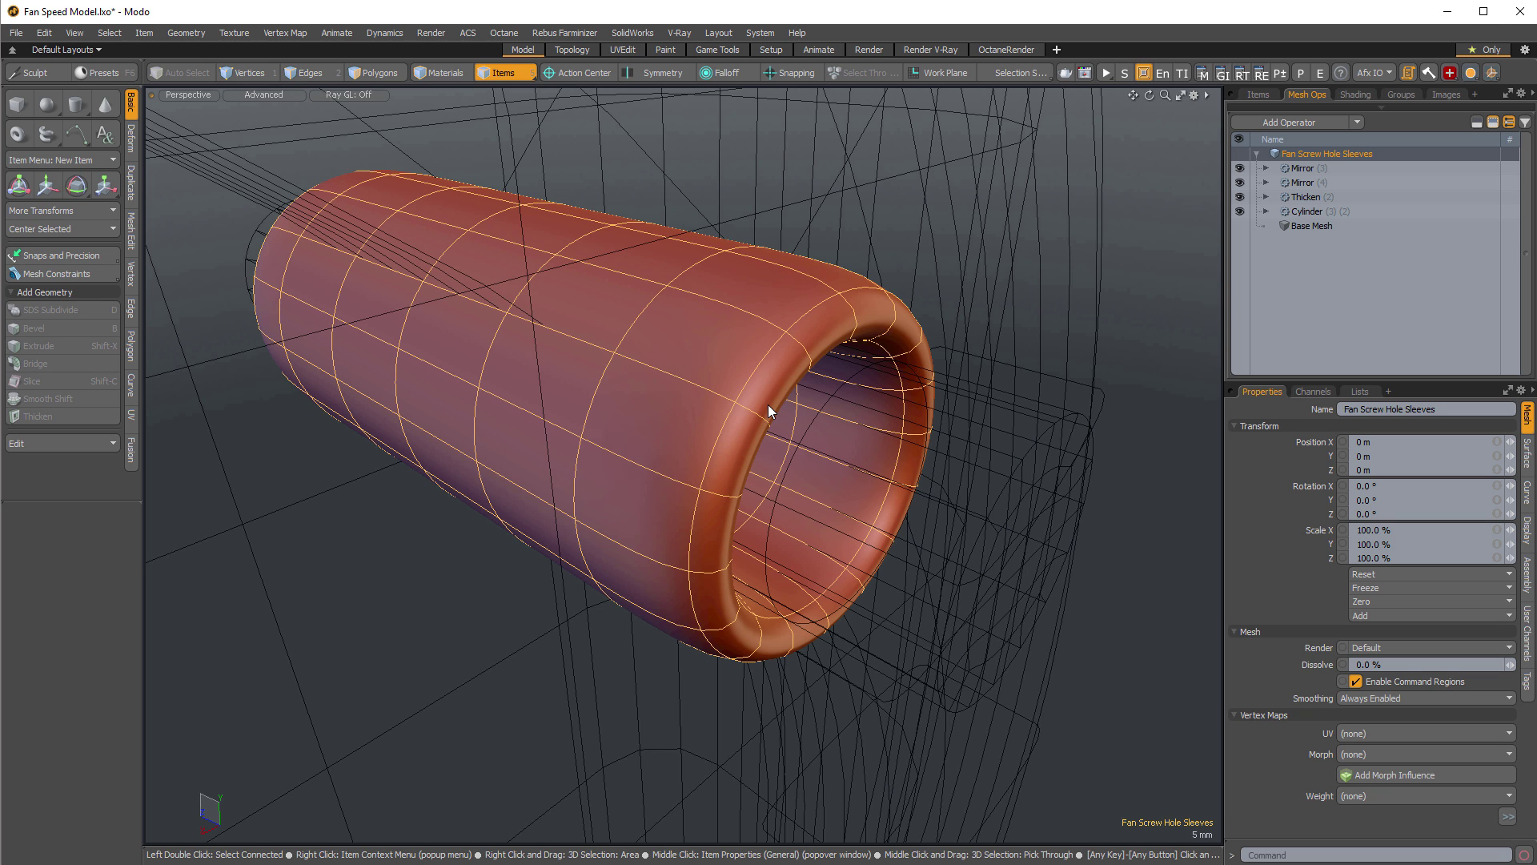
pyautogui.hotkey('ctrl', 'space')
pyautogui.click(894, 370)
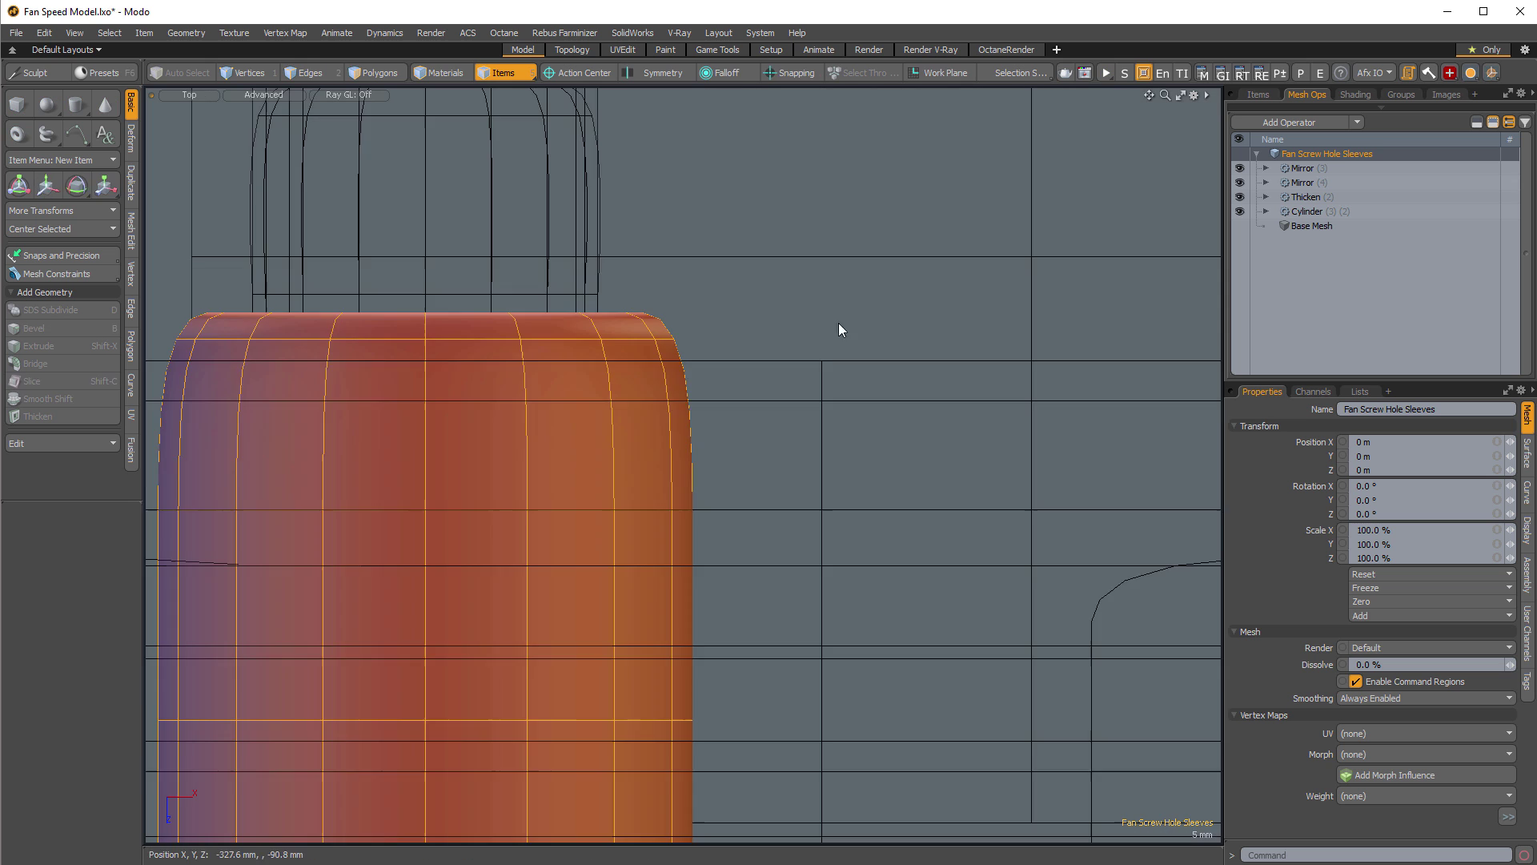
pyautogui.keyDown('ctrl'); pyautogui.keyDown('alt'); pyautogui.moveTo(880, 436); pyautogui.dragTo(745, 458); pyautogui.keyUp('alt'); pyautogui.keyUp('ctrl')
pyautogui.keyDown('alt'); pyautogui.keyDown('shift'); pyautogui.moveTo(818, 513); pyautogui.dragTo(805, 324); pyautogui.keyUp('shift'); pyautogui.keyUp('alt')
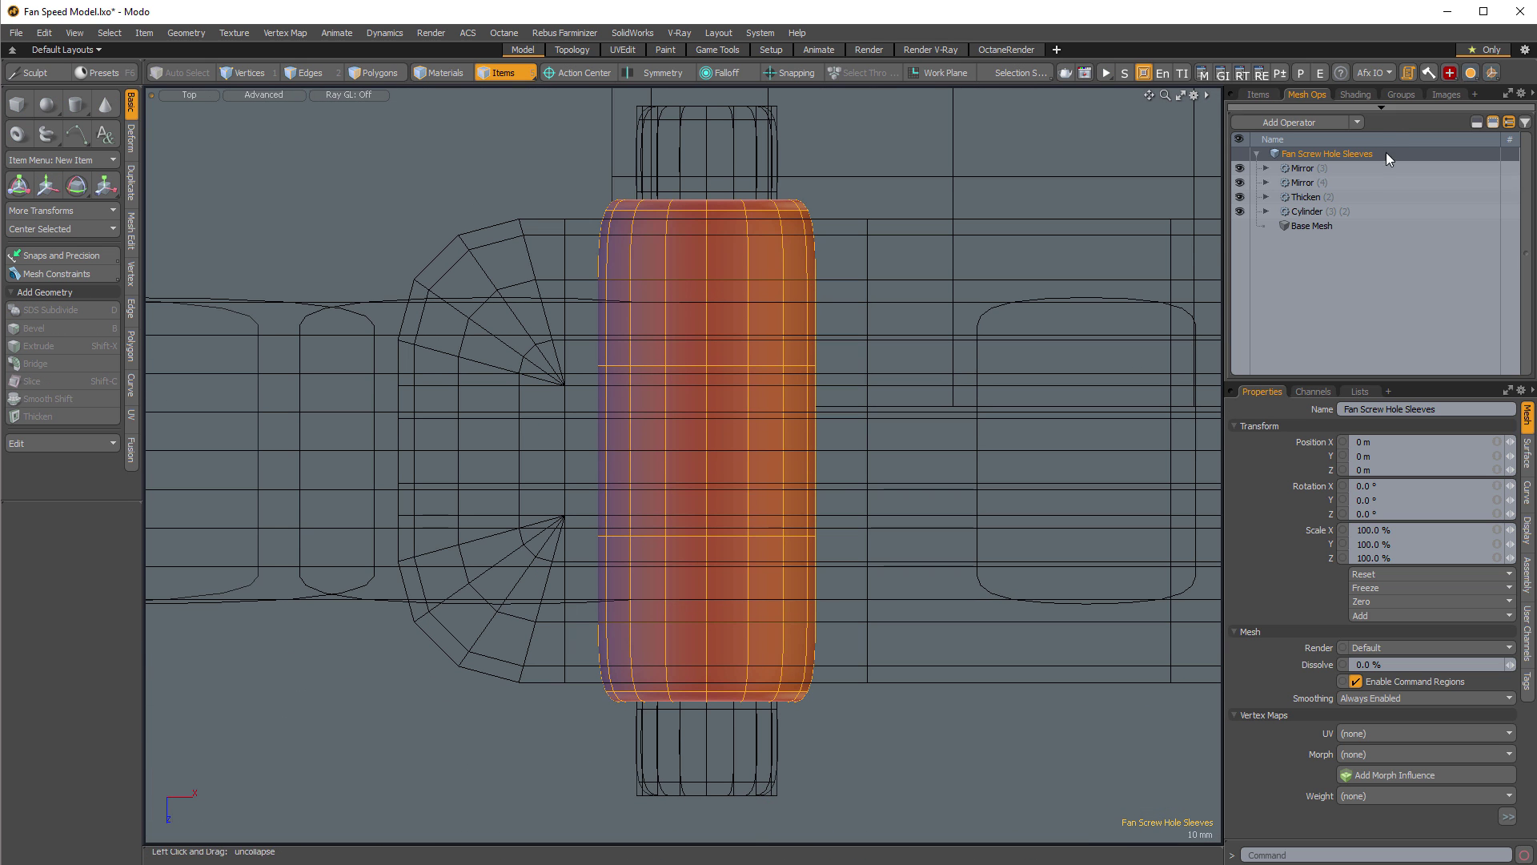
# Add a Slice operation directly above Thicken in Fan Screw Hole Sleeves.
pyautogui.click(1312, 197)
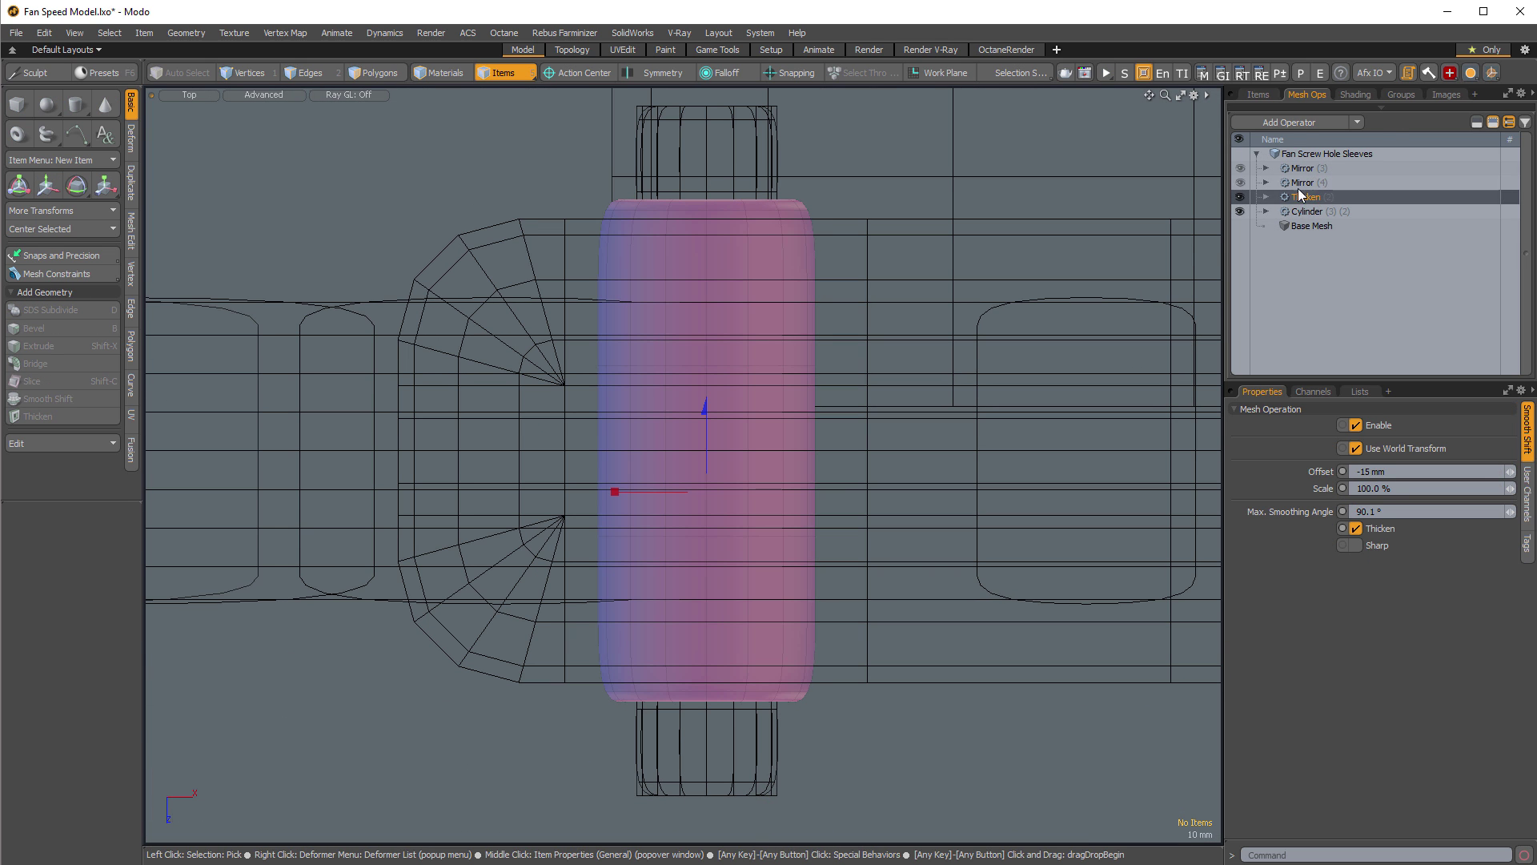
pyautogui.click(1308, 121)
pyautogui.write('slice')
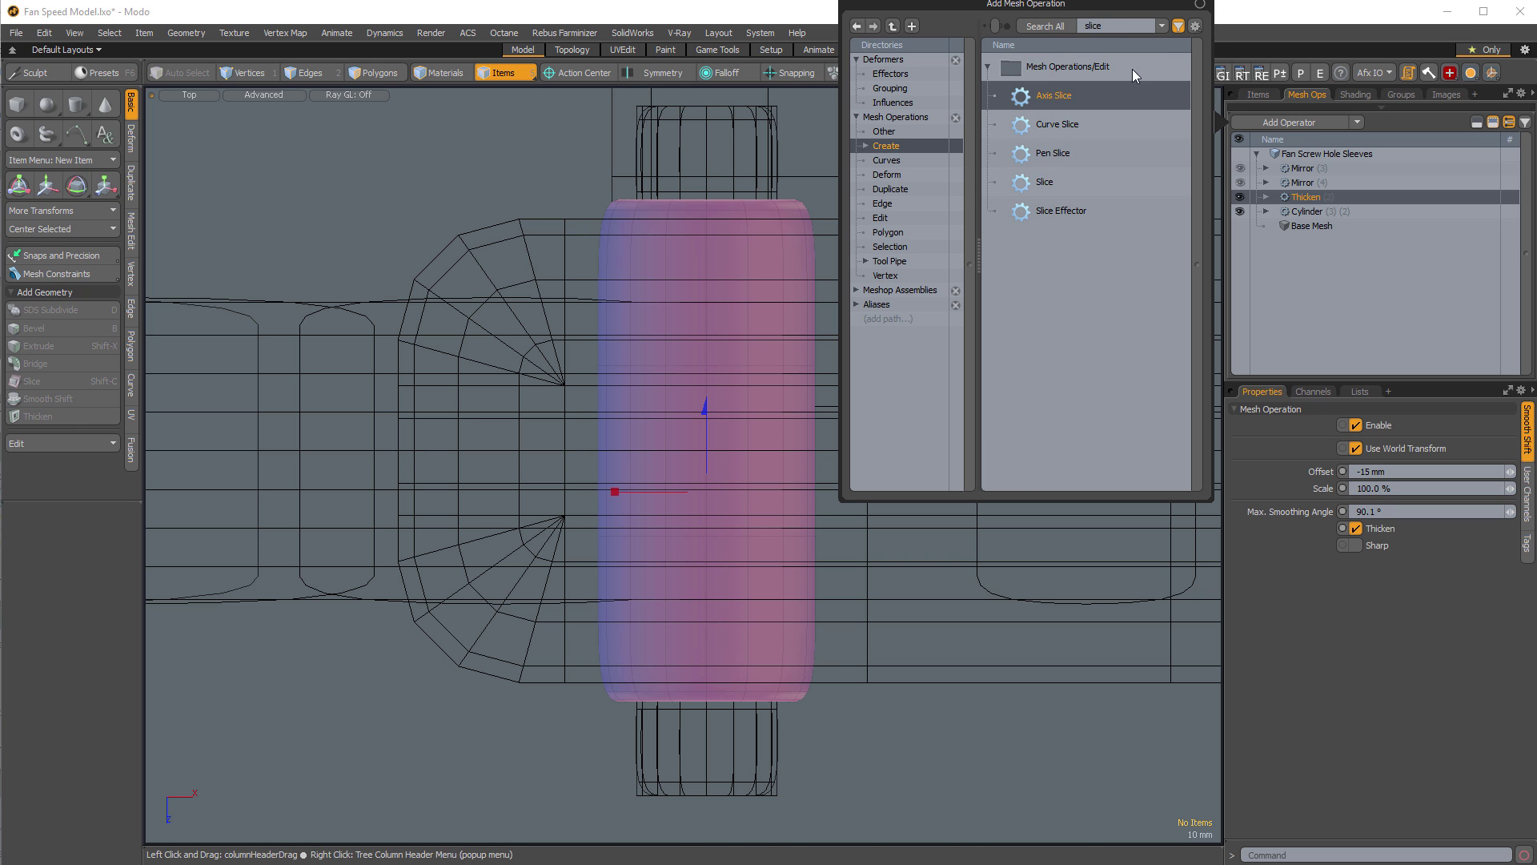
pyautogui.doubleClick(1064, 193)
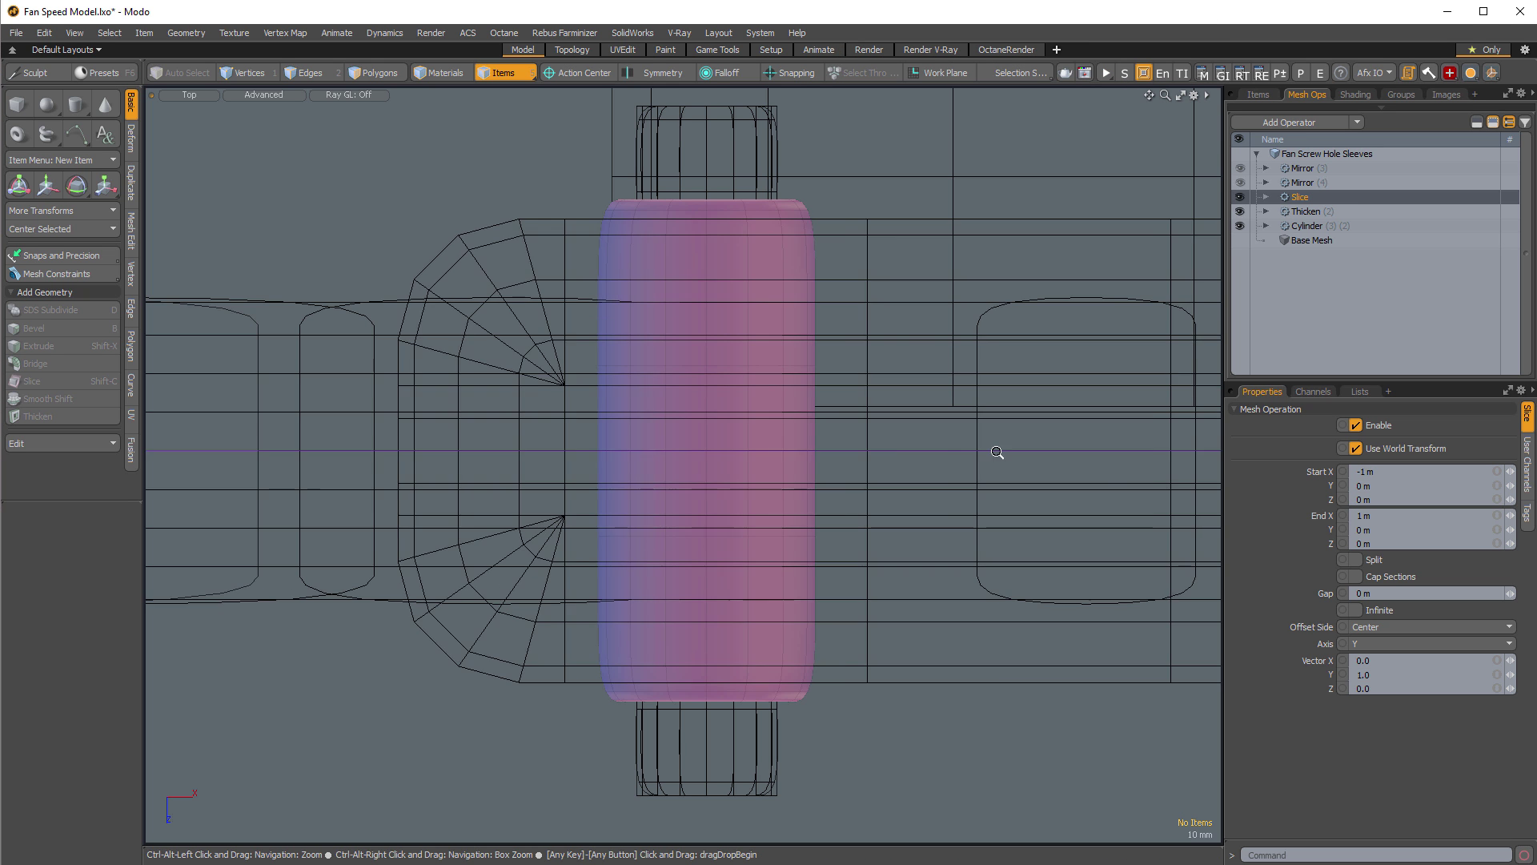
# Open the visibility settings of the top view with the slice line's start point in view.
pyautogui.keyDown('ctrl'); pyautogui.keyDown('alt'); pyautogui.moveTo(999, 456); pyautogui.dragTo(819, 481); pyautogui.keyUp('alt'); pyautogui.keyUp('ctrl')
pyautogui.keyDown('alt'); pyautogui.keyDown('shift'); pyautogui.moveTo(818, 482); pyautogui.dragTo(622, 453); pyautogui.keyUp('shift'); pyautogui.keyUp('alt')
pyautogui.press('o')
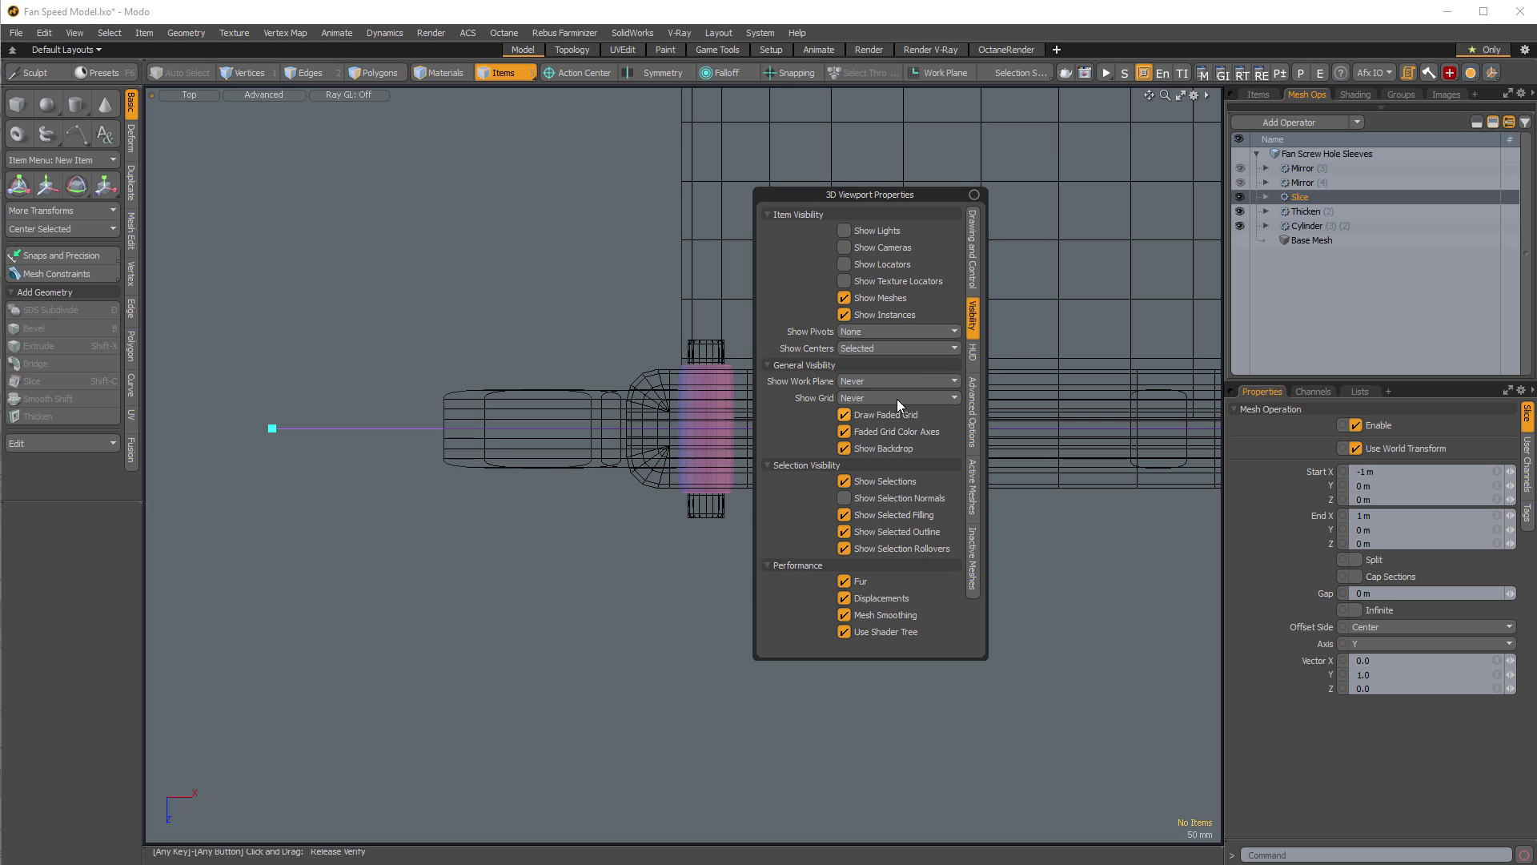
# Make inactive meshes invisible in the top viewport so only the screw hole sleeve is drawn.
pyautogui.click(971, 242)
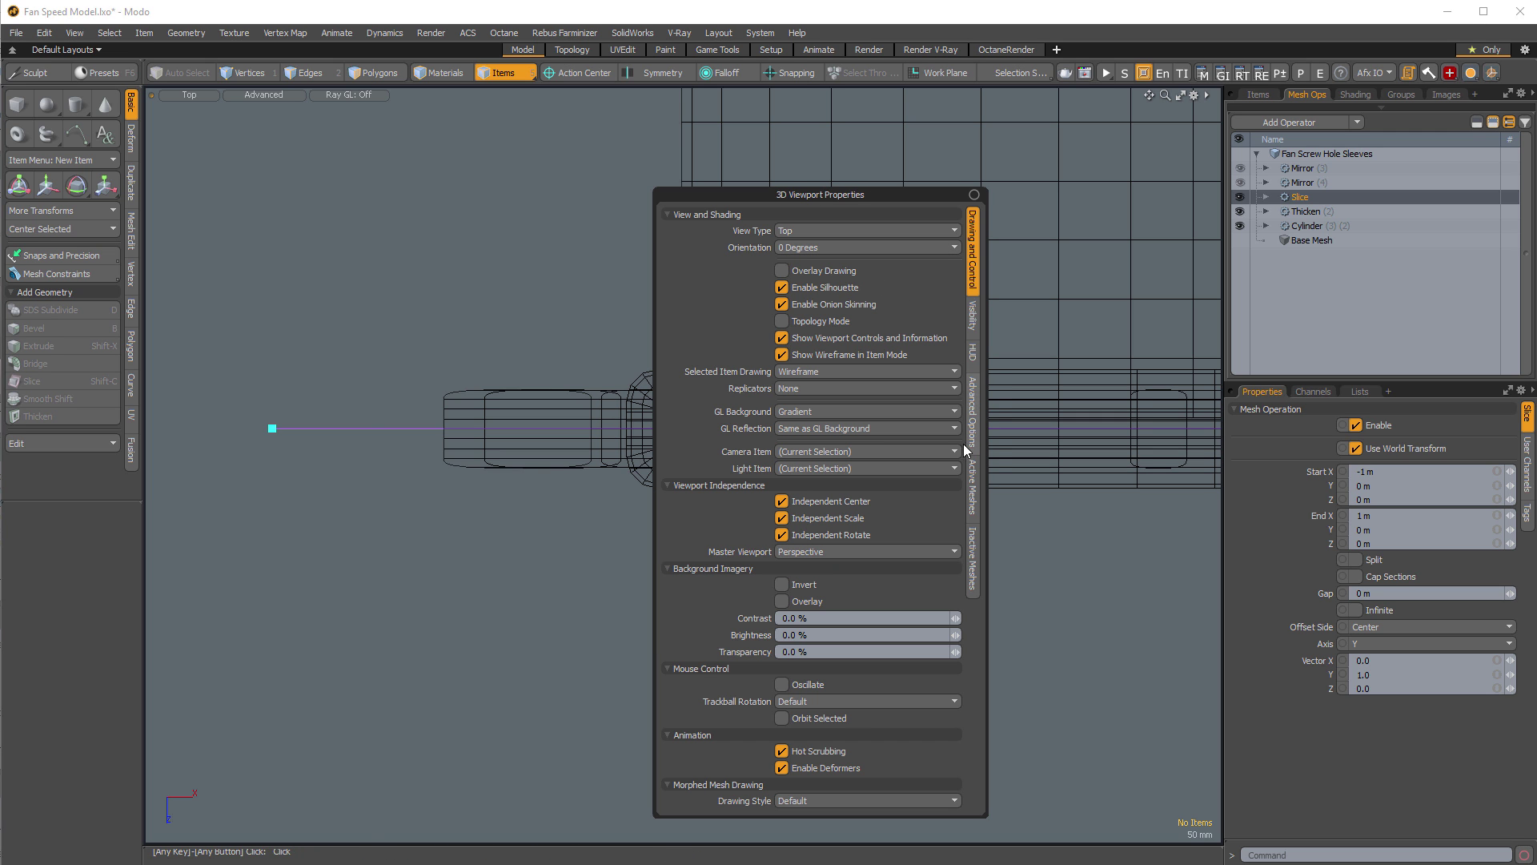
pyautogui.click(975, 541)
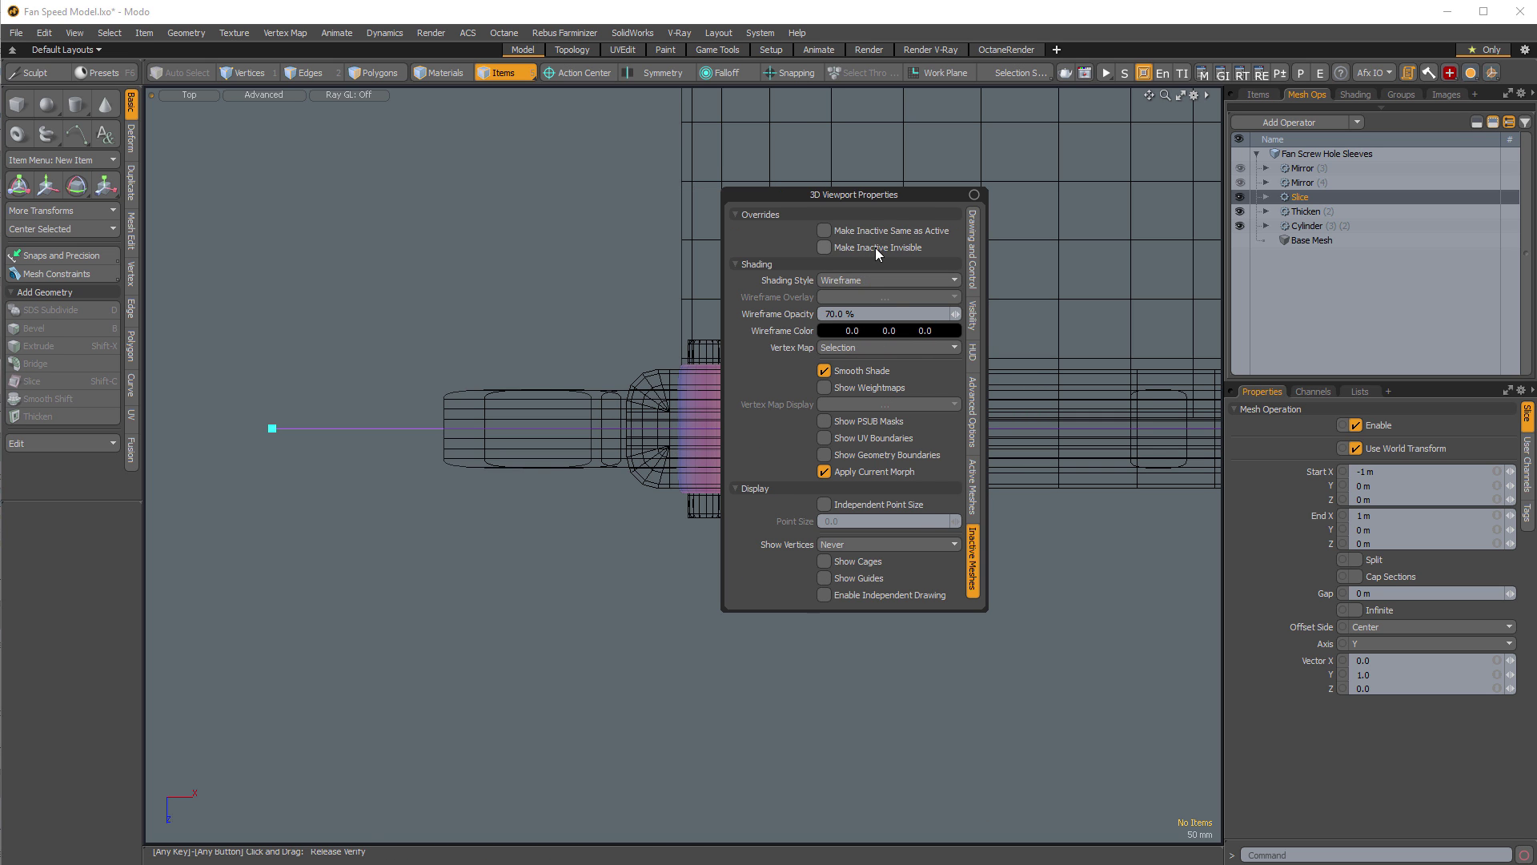
pyautogui.click(876, 247)
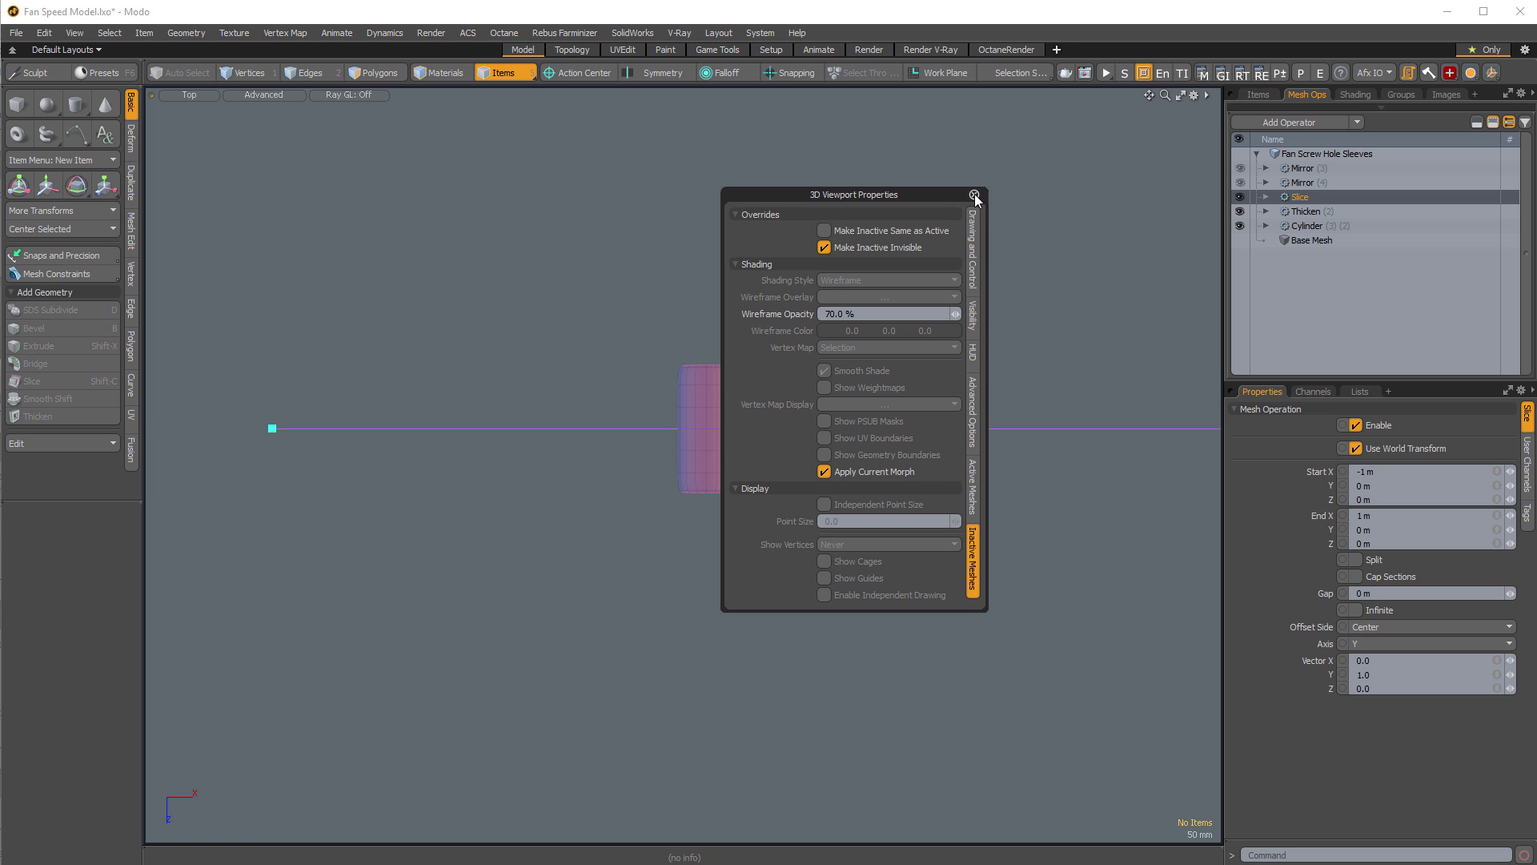
pyautogui.click(974, 194)
# Move the slice line to near the sleeve's upper end, at about -85 mm in Z.
pyautogui.keyDown('ctrl'); pyautogui.keyDown('alt'); pyautogui.moveTo(698, 462); pyautogui.dragTo(648, 462); pyautogui.keyUp('alt'); pyautogui.keyUp('ctrl')
pyautogui.keyDown('alt'); pyautogui.keyDown('shift'); pyautogui.moveTo(751, 453); pyautogui.dragTo(961, 446); pyautogui.keyUp('shift'); pyautogui.keyUp('alt')
pyautogui.scroll(5, 885, 440)
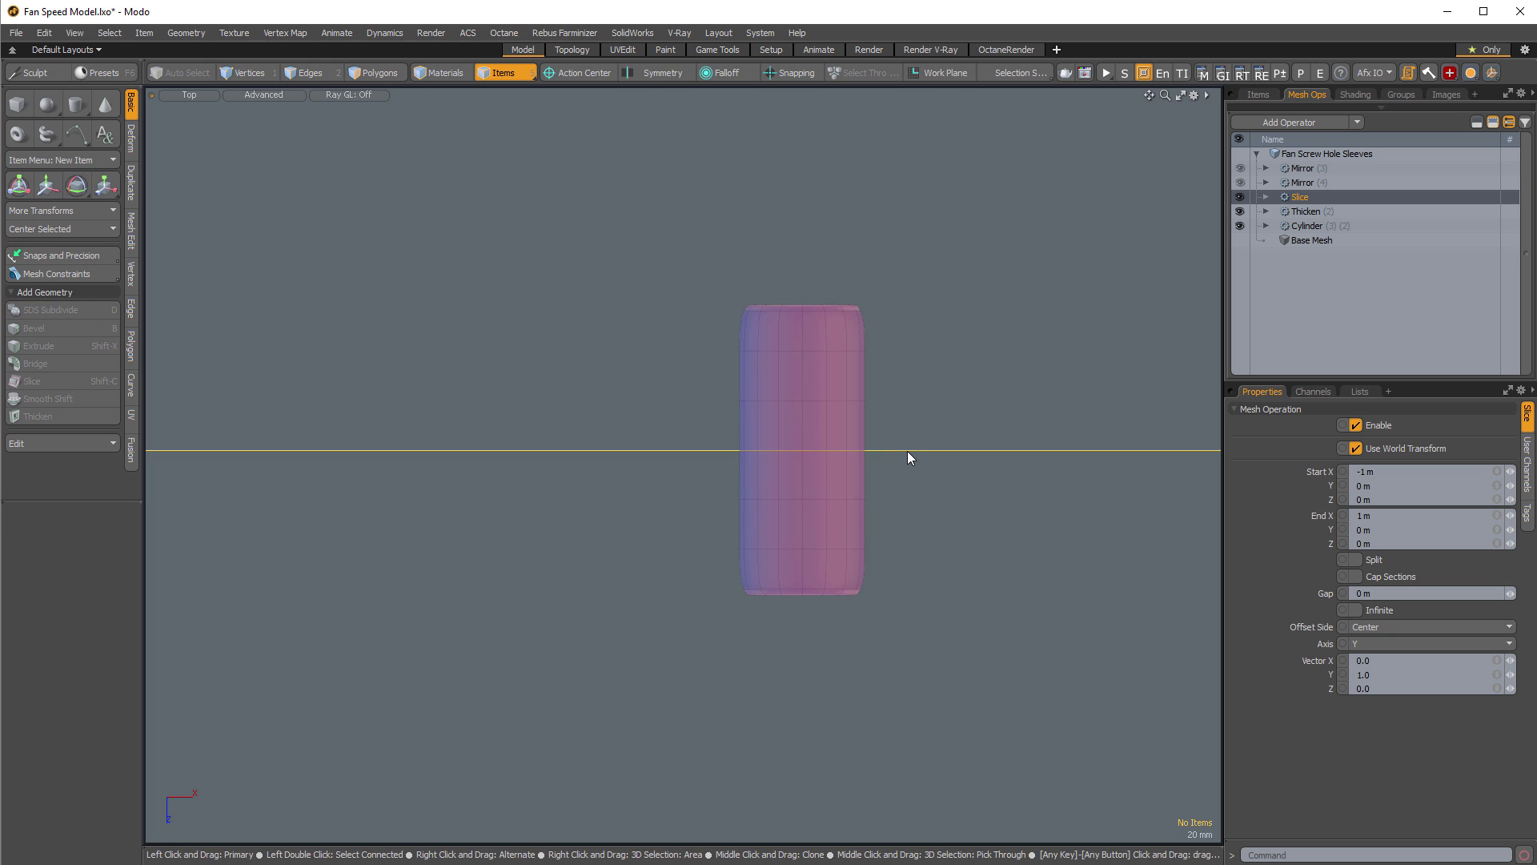
pyautogui.moveTo(901, 451); pyautogui.dragTo(940, 295)
pyautogui.scroll(4, 957, 333)
pyautogui.scroll(-4, 927, 326)
pyautogui.keyDown('alt'); pyautogui.keyDown('shift'); pyautogui.moveTo(883, 403); pyautogui.dragTo(670, 311); pyautogui.keyUp('shift'); pyautogui.keyUp('alt')
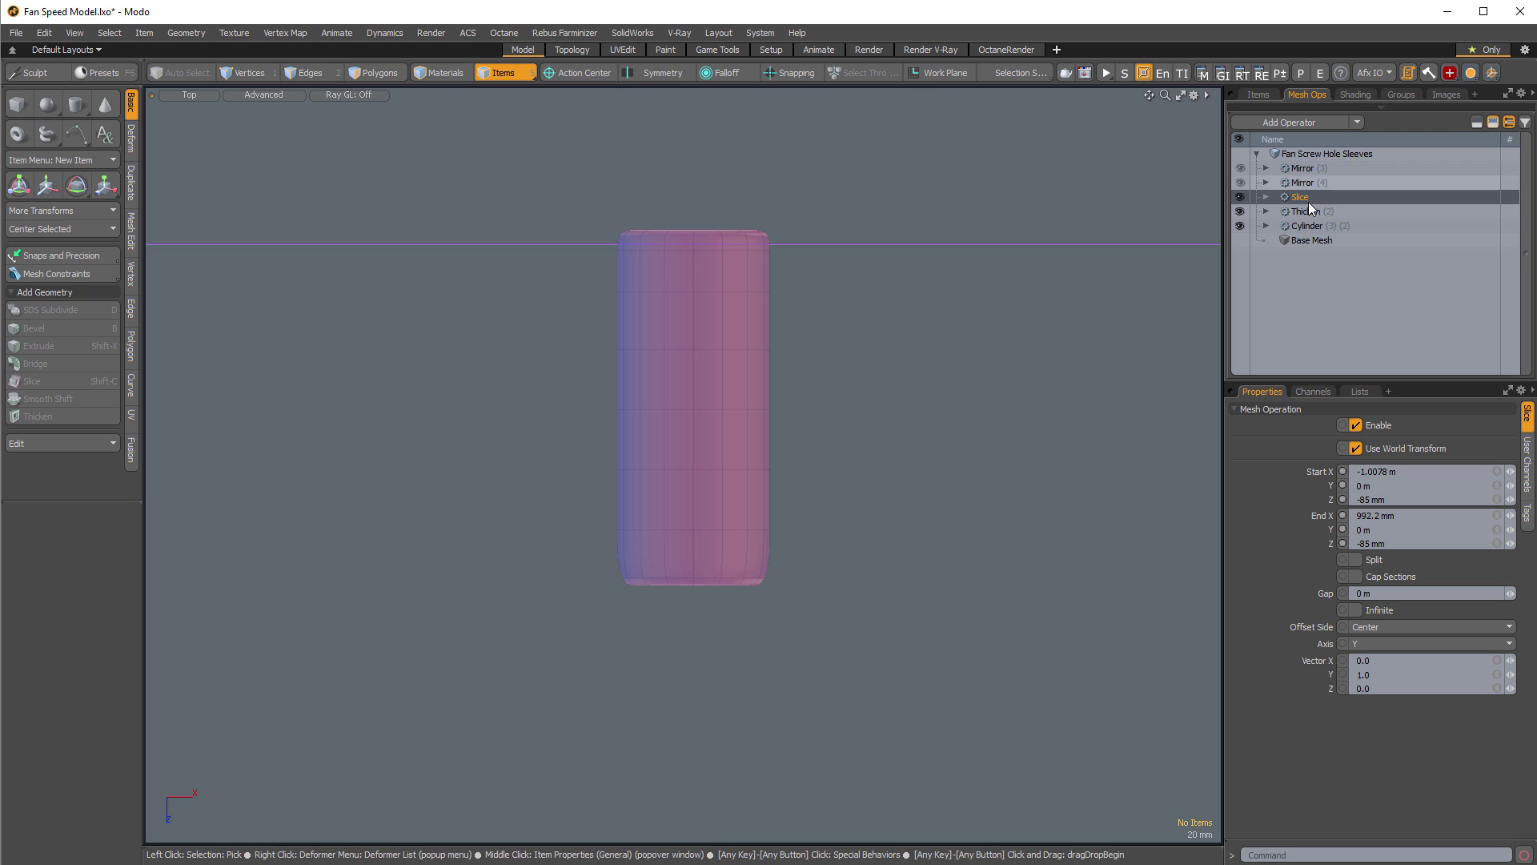
# Add a Symmetry operation to the Slice's tool pipe and set its axis to Z.
pyautogui.click(1266, 197)
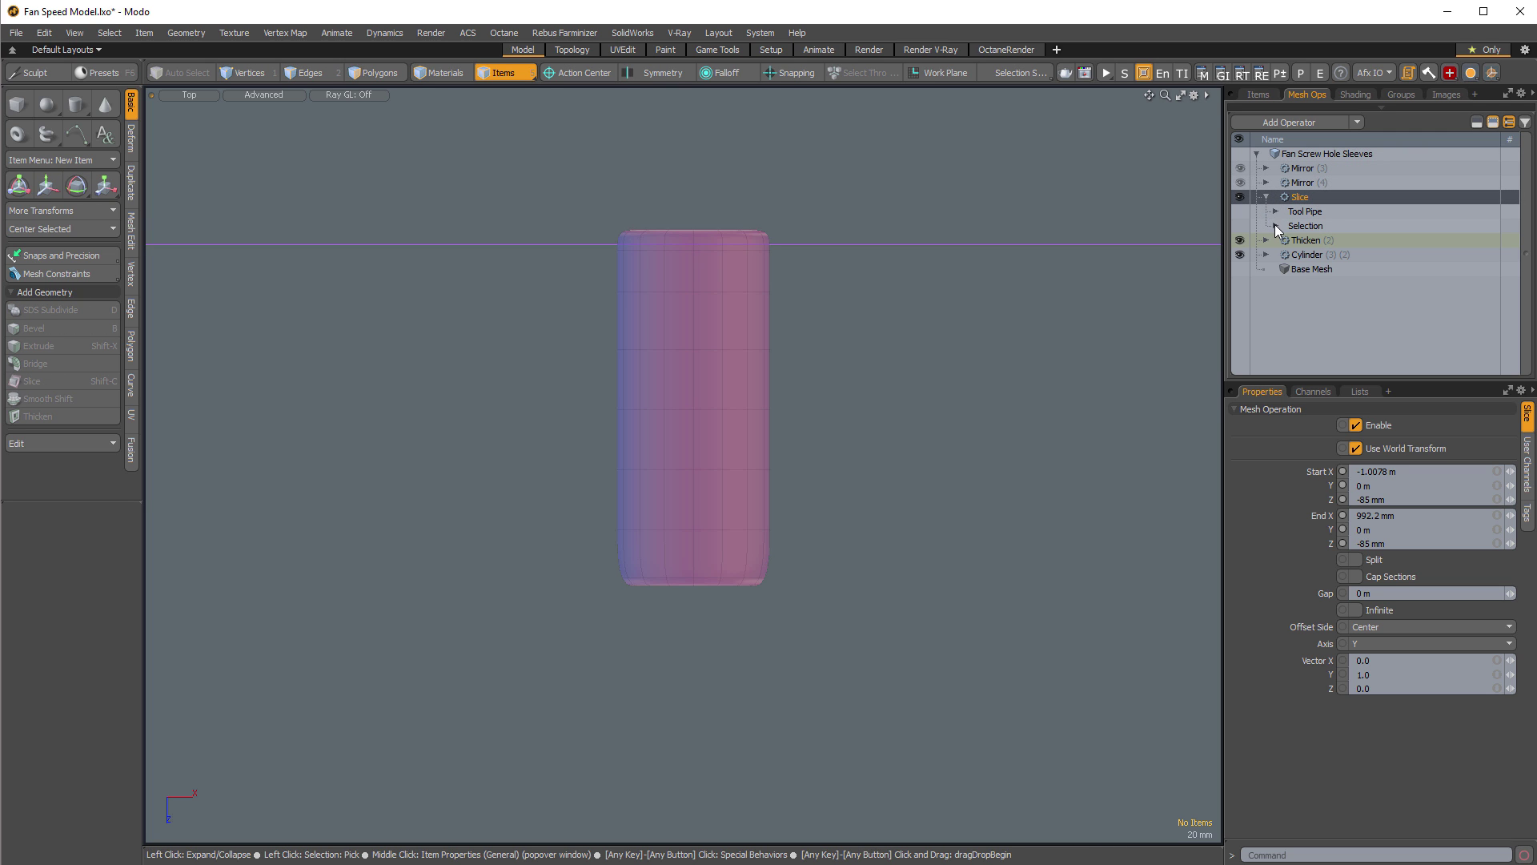
pyautogui.click(1276, 212)
pyautogui.click(1332, 227)
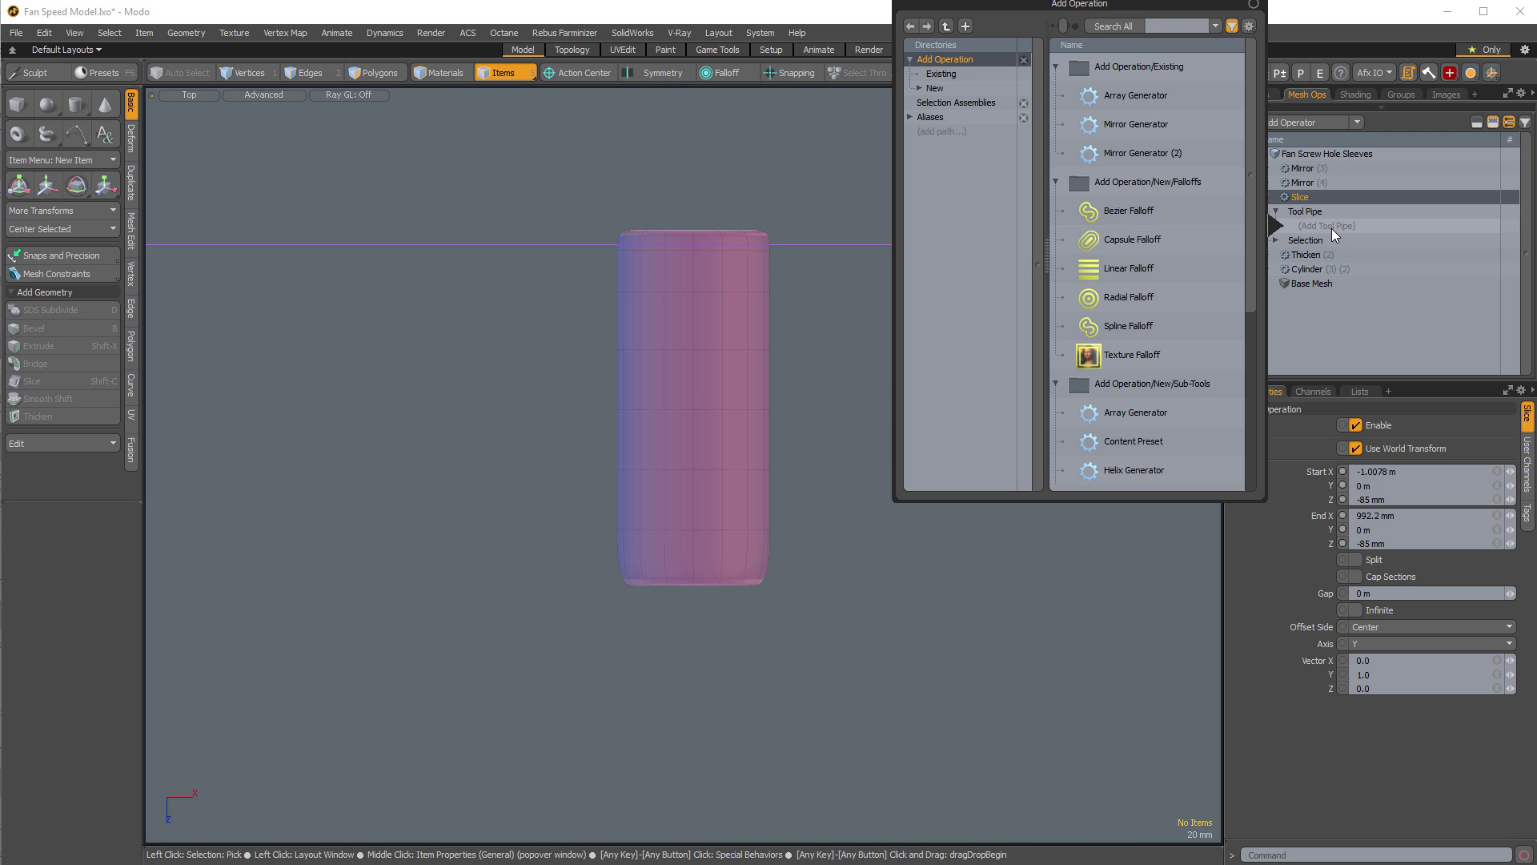
pyautogui.write('sym')
pyautogui.press('Return')
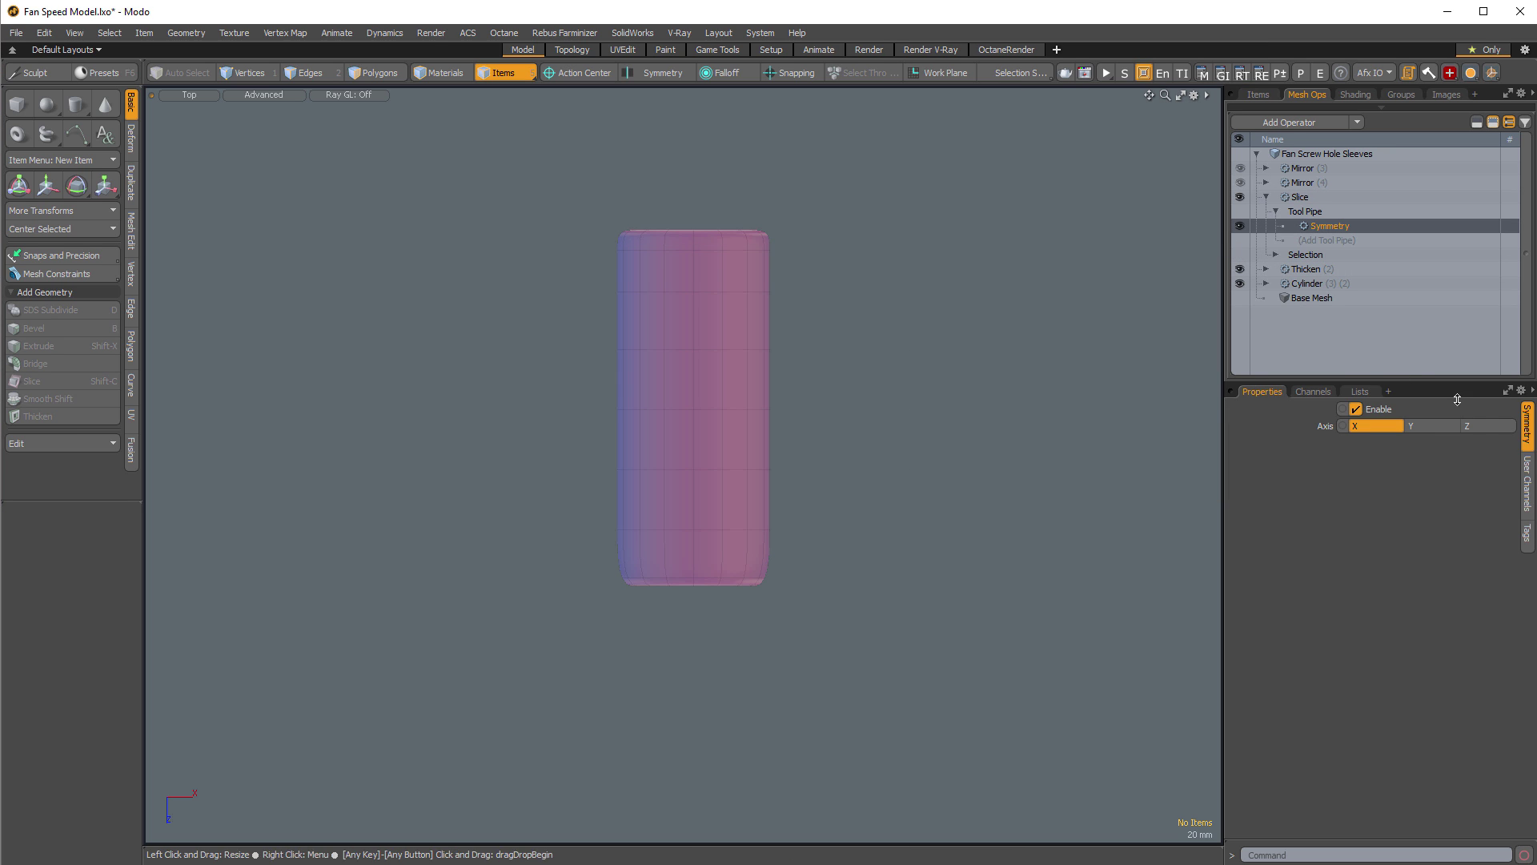
pyautogui.click(1486, 426)
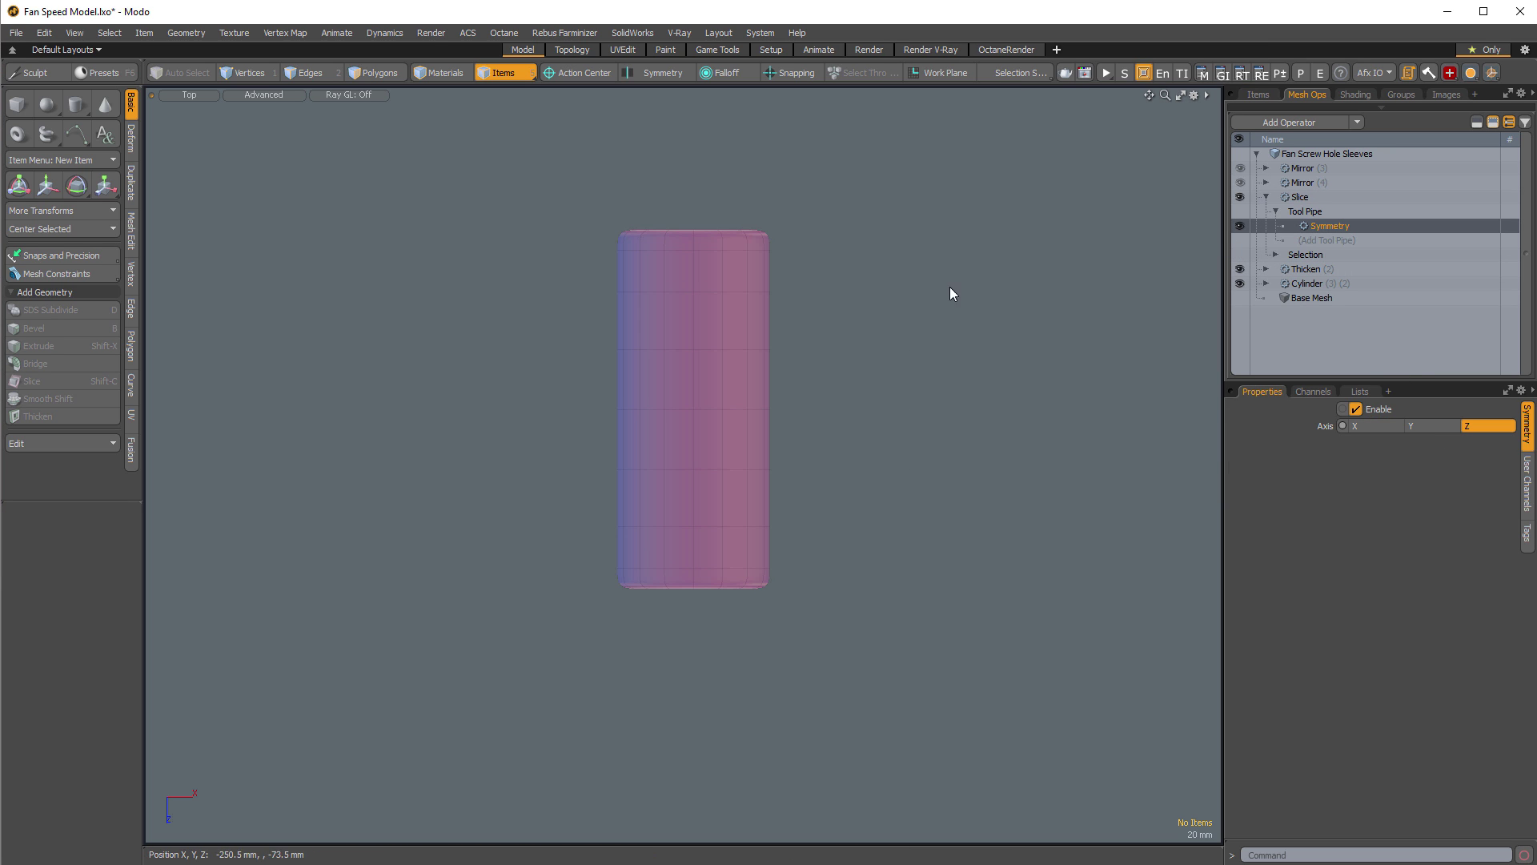
# Disable and re-enable the Slice's Symmetry to compare its effect on the sleeve's lower end.
pyautogui.scroll(3, 827, 402)
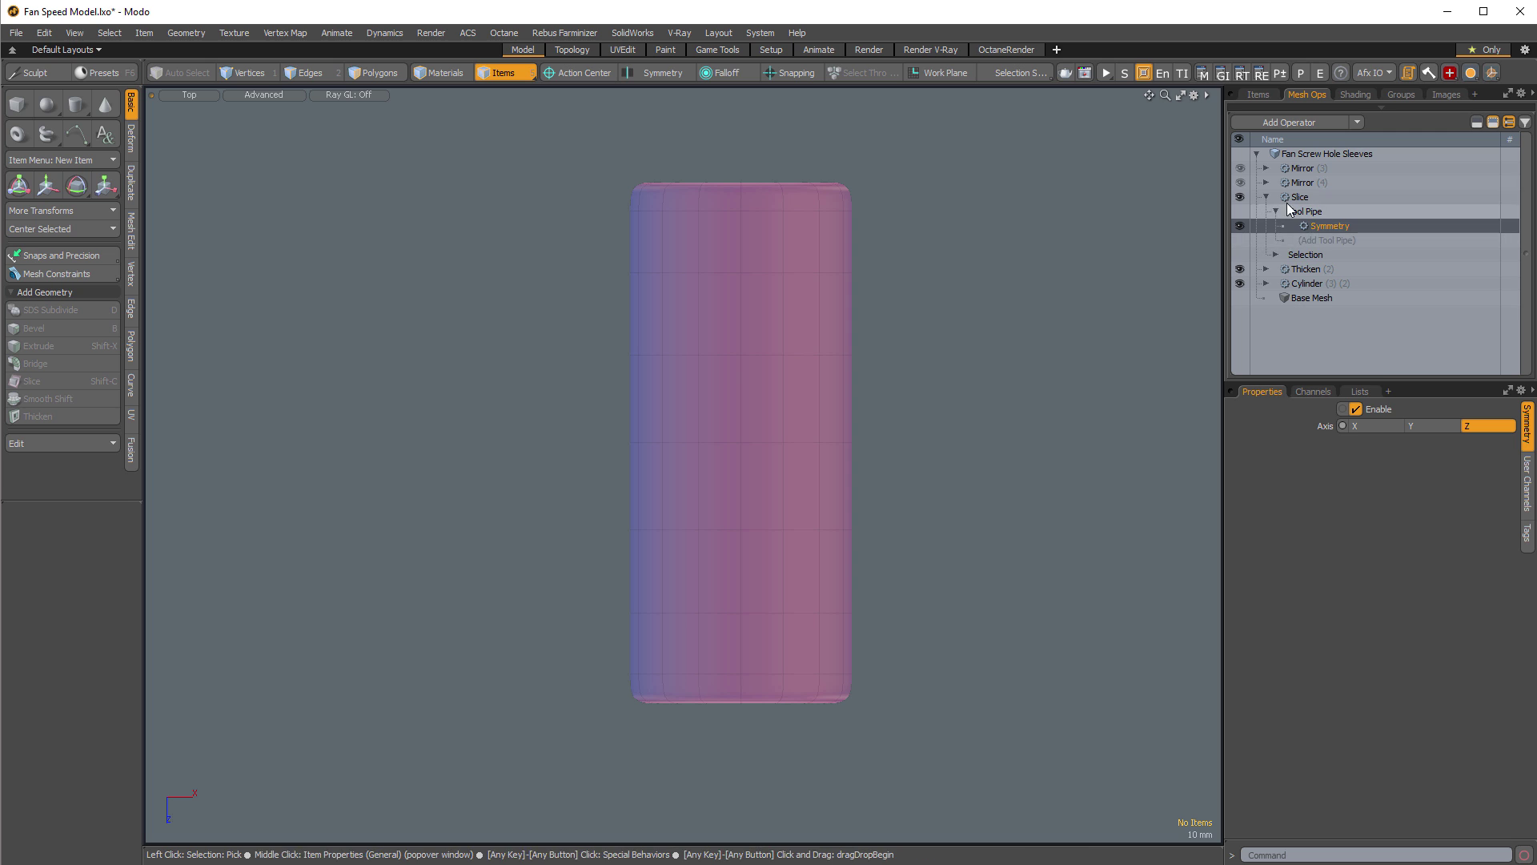
pyautogui.click(1241, 226)
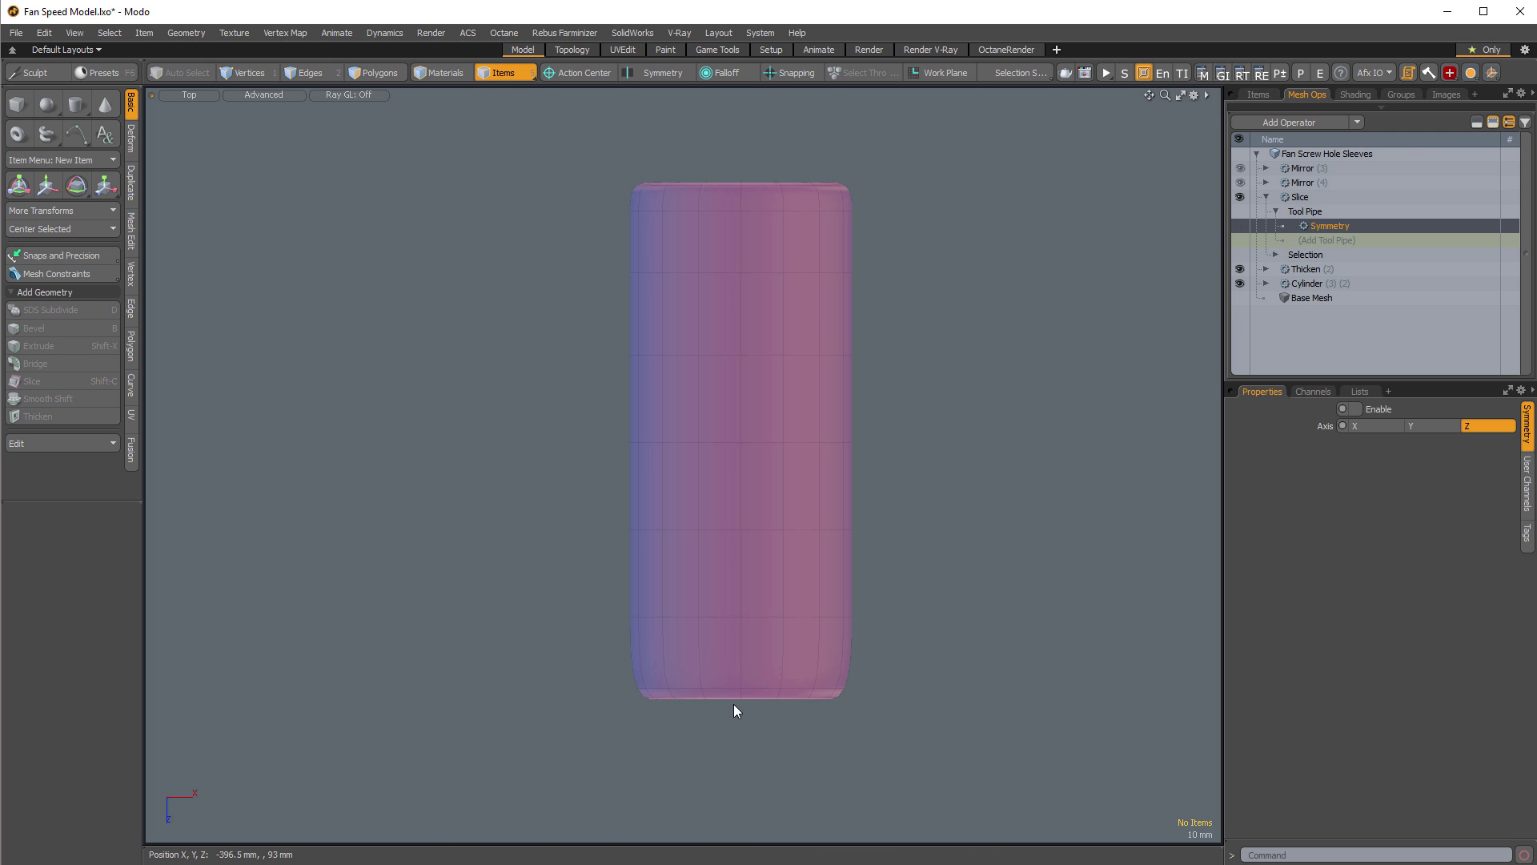
pyautogui.click(1240, 227)
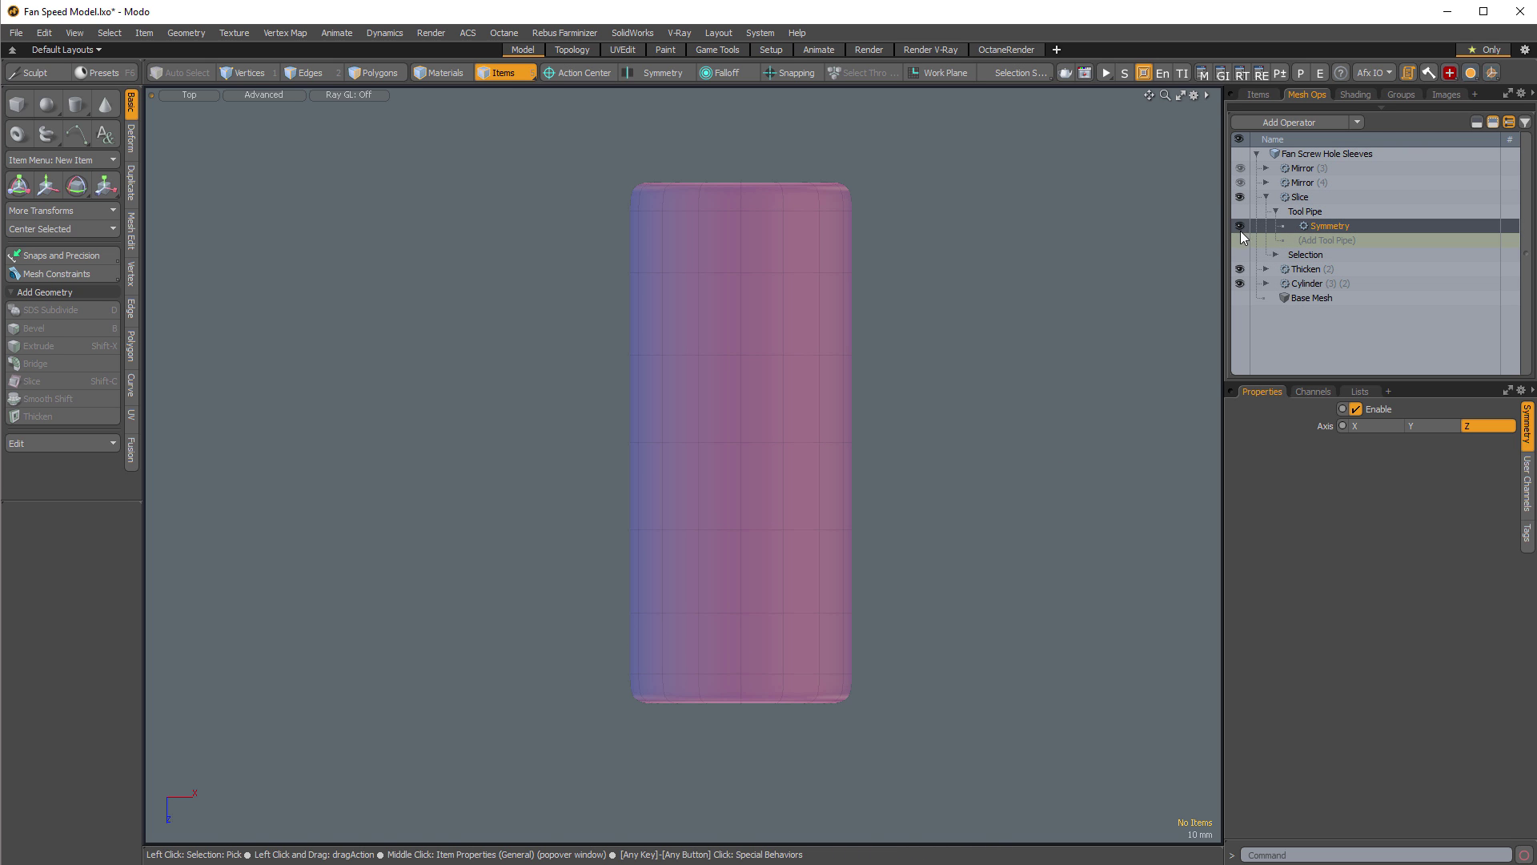
# Select the Fan Screw Hole Sleeves mesh and examine all the mirrored sleeves in the perspective view.
pyautogui.click(1323, 154)
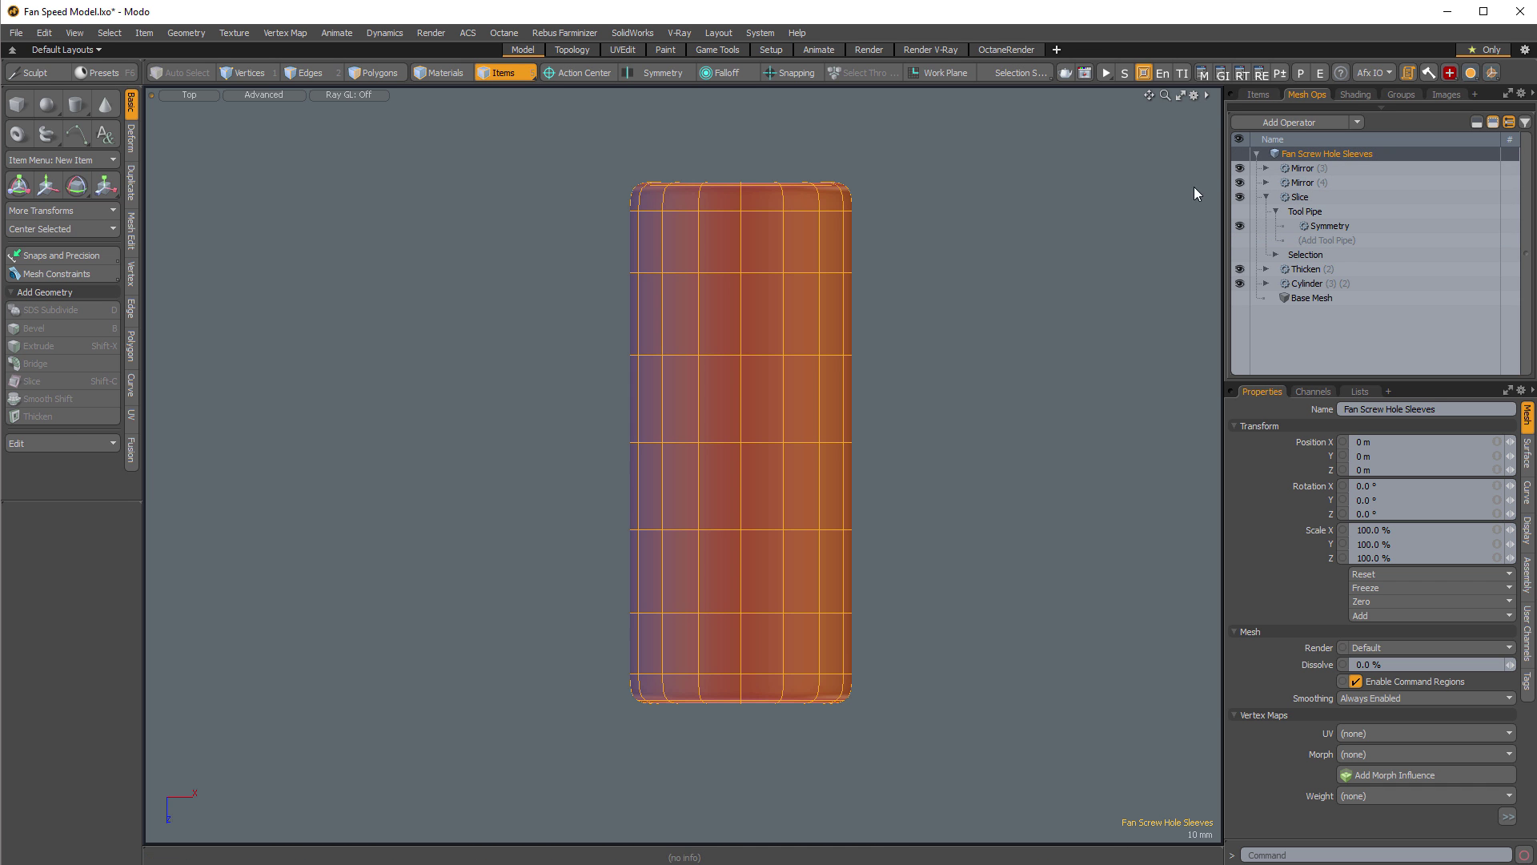
pyautogui.click(1007, 395)
pyautogui.keyDown('alt'); pyautogui.moveTo(1041, 264); pyautogui.dragTo(633, 378); pyautogui.keyUp('alt')
pyautogui.scroll(-3, 826, 569)
pyautogui.scroll(-3, 652, 414)
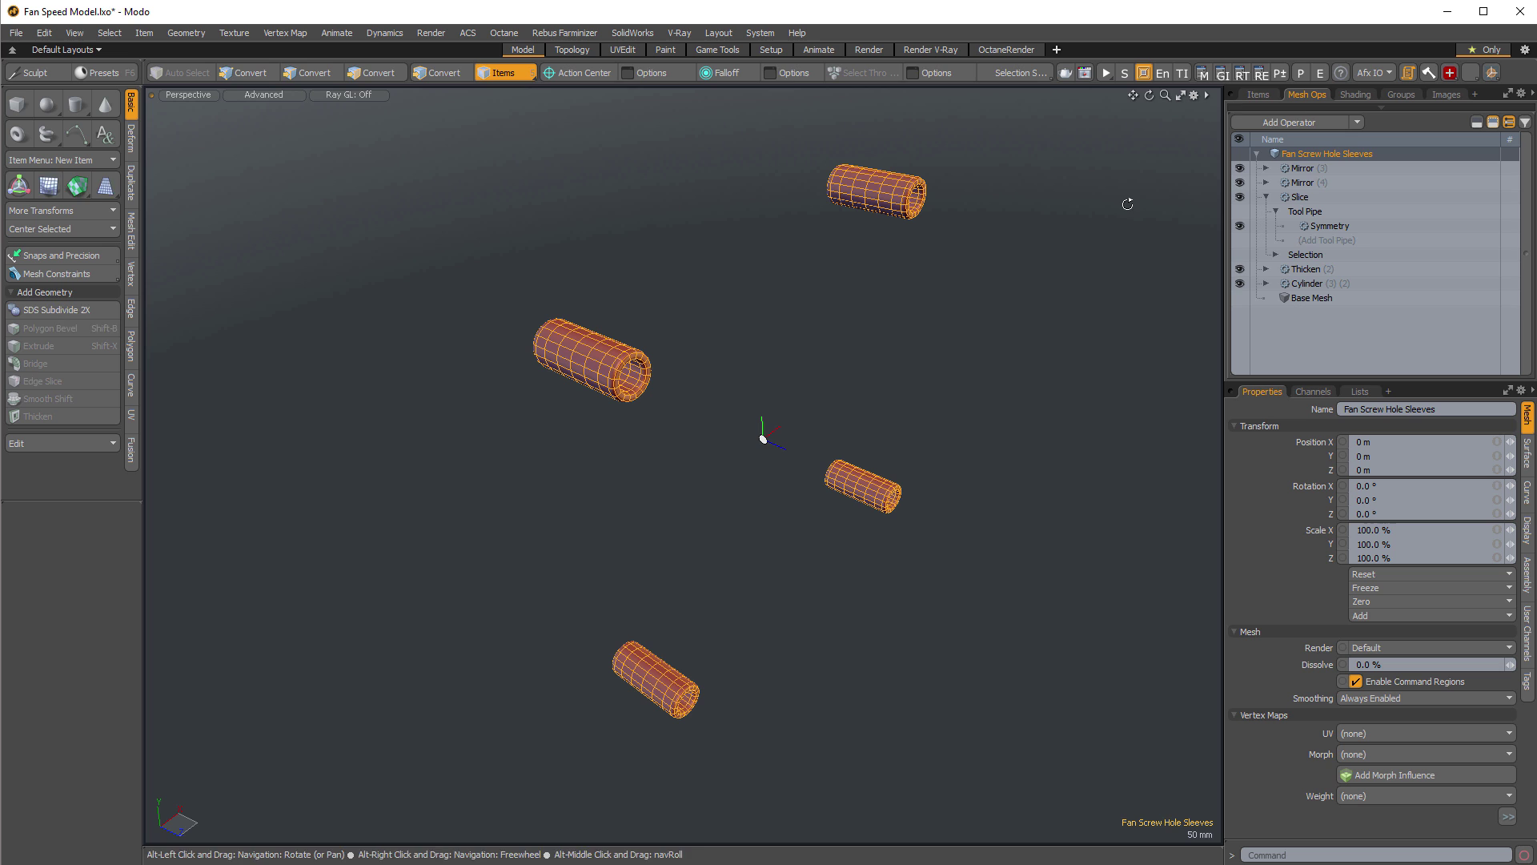
# Return to the item list, collapse the Fan Screw Hole Sleeves entry and deselect it.
pyautogui.click(1266, 154)
pyautogui.click(1258, 94)
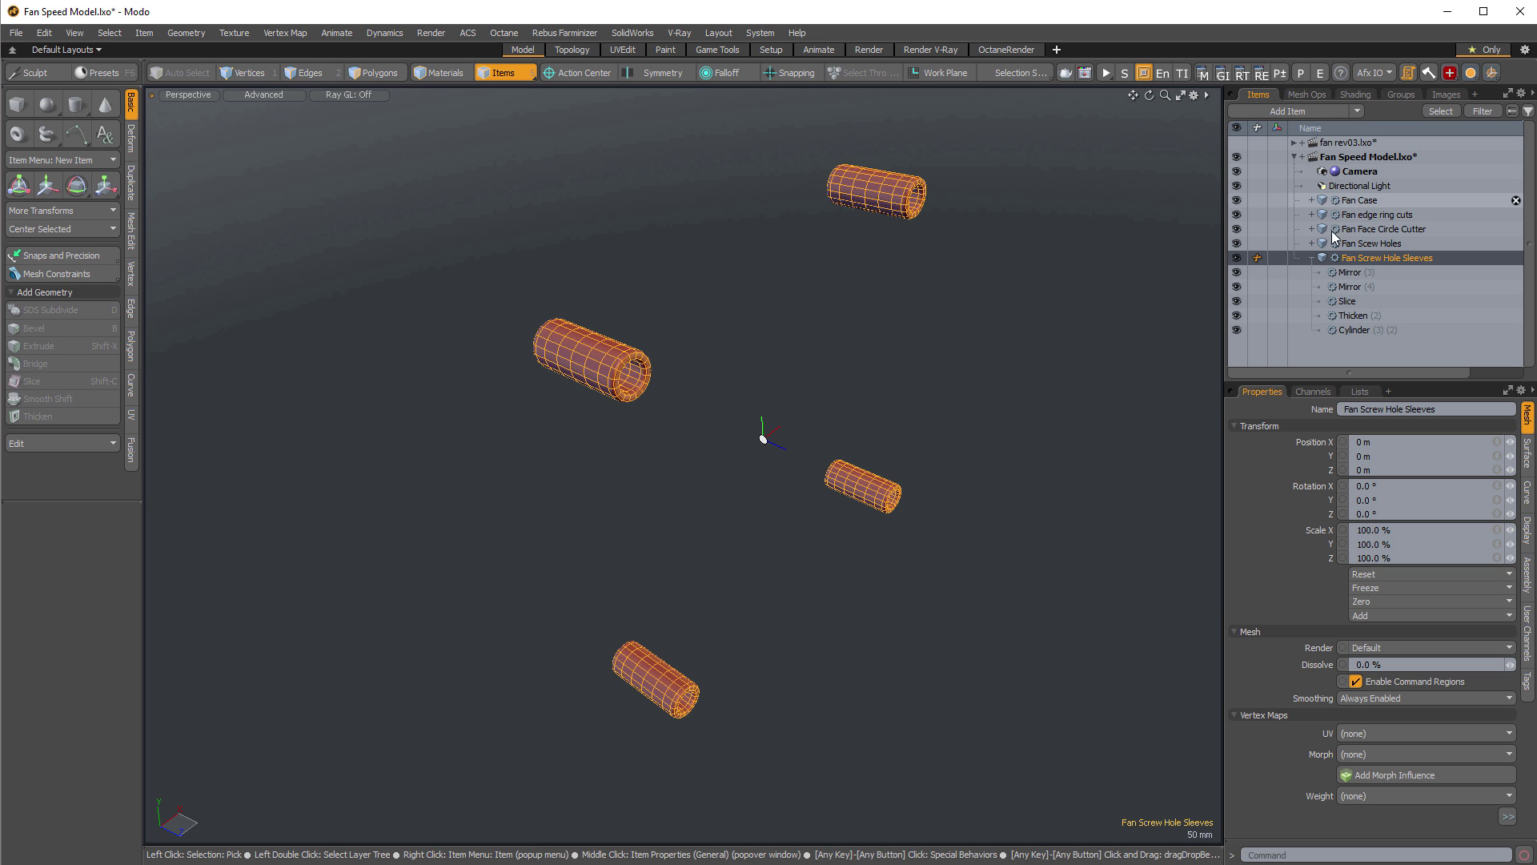
pyautogui.click(1312, 258)
pyautogui.click(1335, 261)
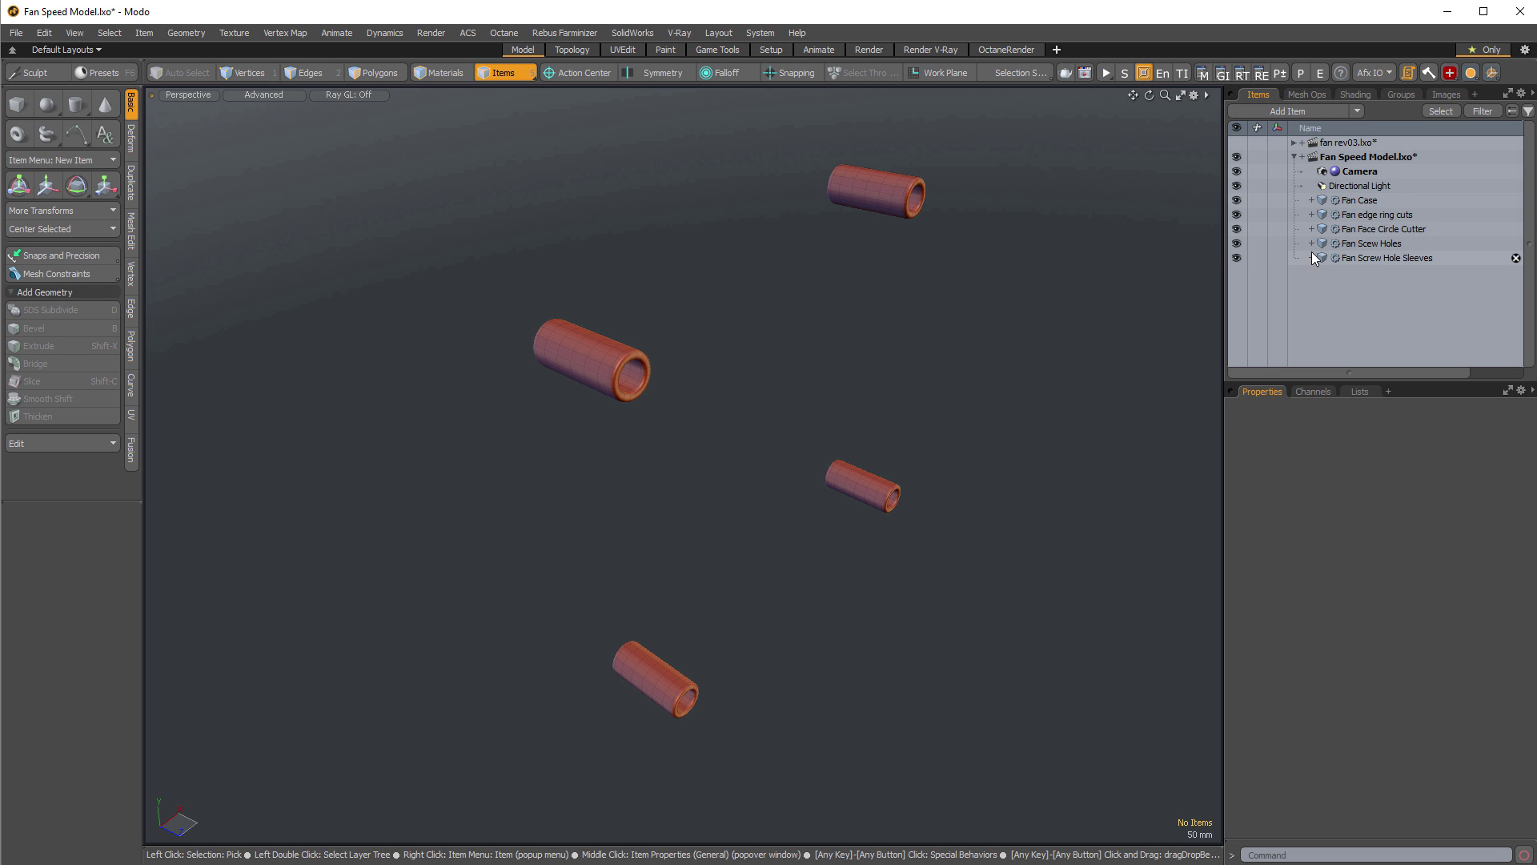
# Turn off Make Inactive Invisible for the perspective viewport and view the whole fan from the other side.
pyautogui.press('o')
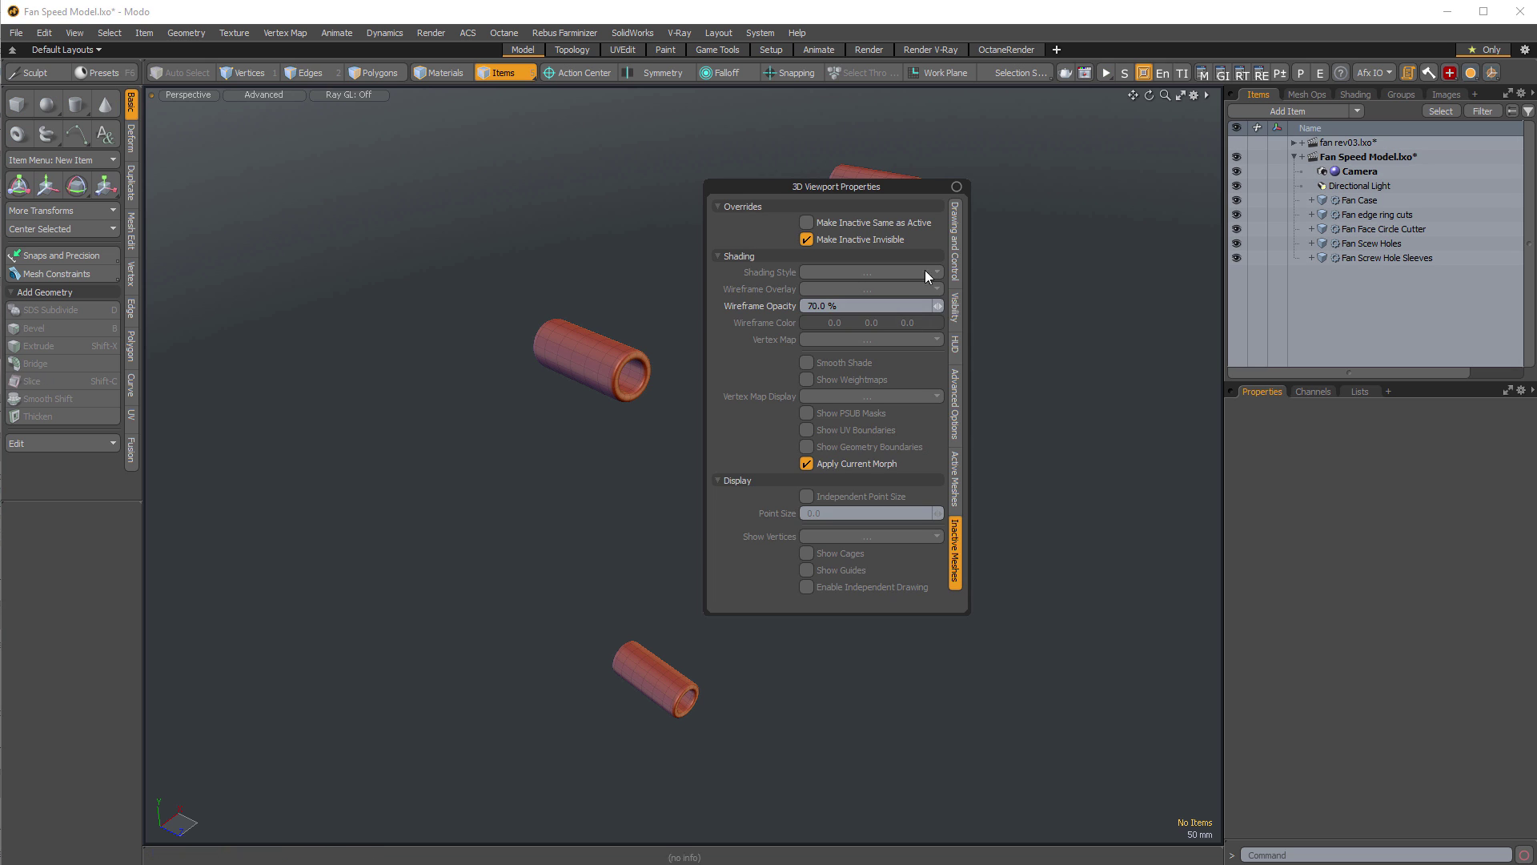
pyautogui.click(895, 240)
pyautogui.scroll(-2, 1097, 264)
pyautogui.click(1017, 372)
pyautogui.moveTo(1001, 392)
pyautogui.keyDown('alt'); pyautogui.mouseDown()
pyautogui.moveTo(960, 439)
pyautogui.moveTo(519, 337)
pyautogui.moveTo(789, 577)
pyautogui.moveTo(606, 438)
pyautogui.moveTo(913, 622)
pyautogui.moveTo(700, 508)
pyautogui.moveTo(809, 492)
pyautogui.moveTo(732, 502)
pyautogui.moveTo(789, 422)
pyautogui.mouseUp(); pyautogui.keyUp('alt')
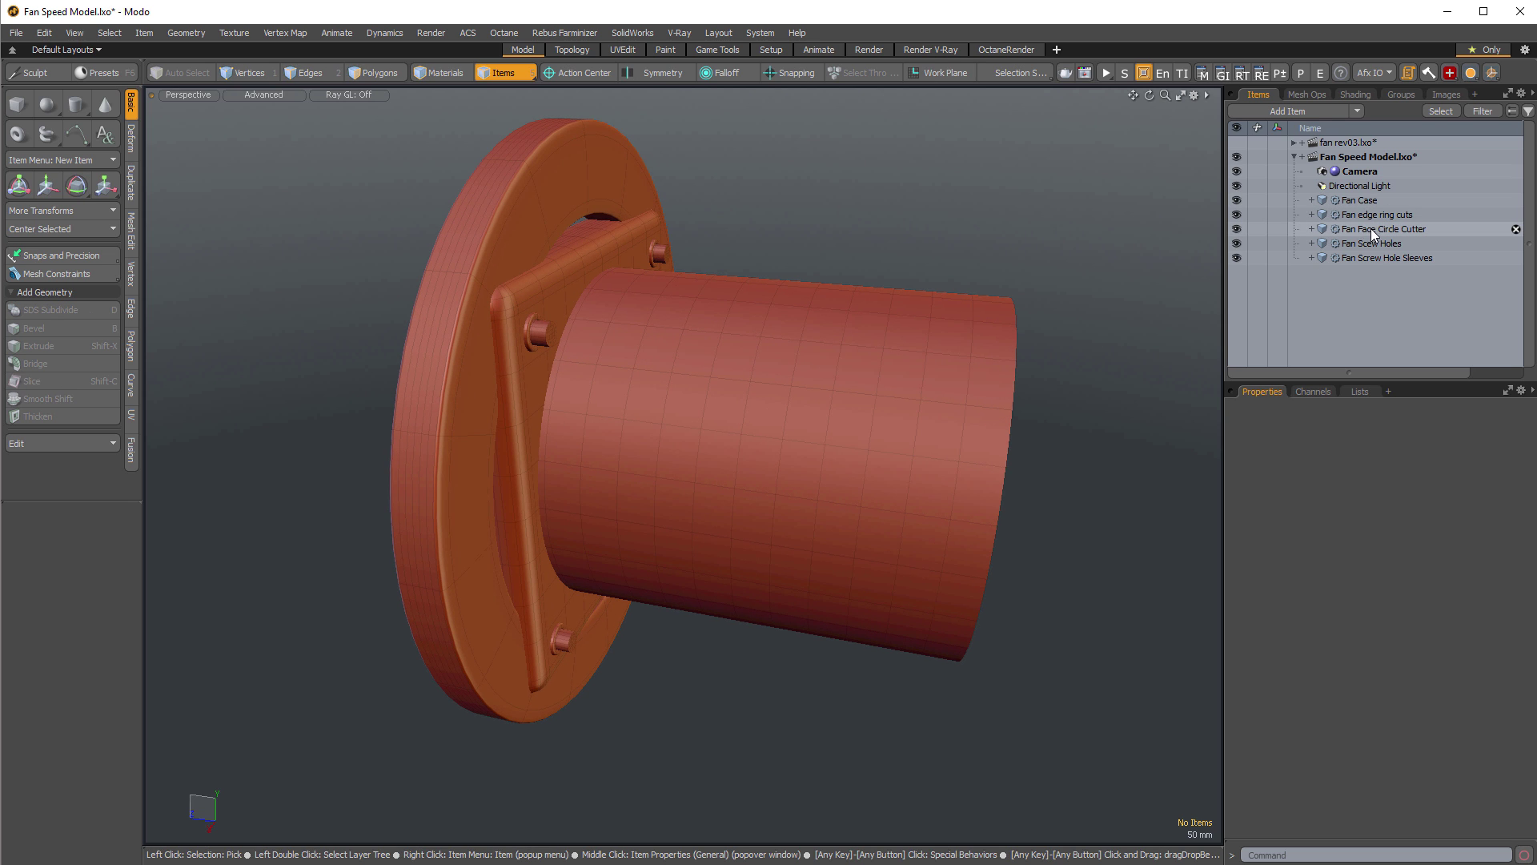
# Group the five fan meshes under a new locator and name it "Fan Case Loc".
pyautogui.hotkey('shift', 'n')
pyautogui.moveTo(1370, 274); pyautogui.dragTo(1368, 200)
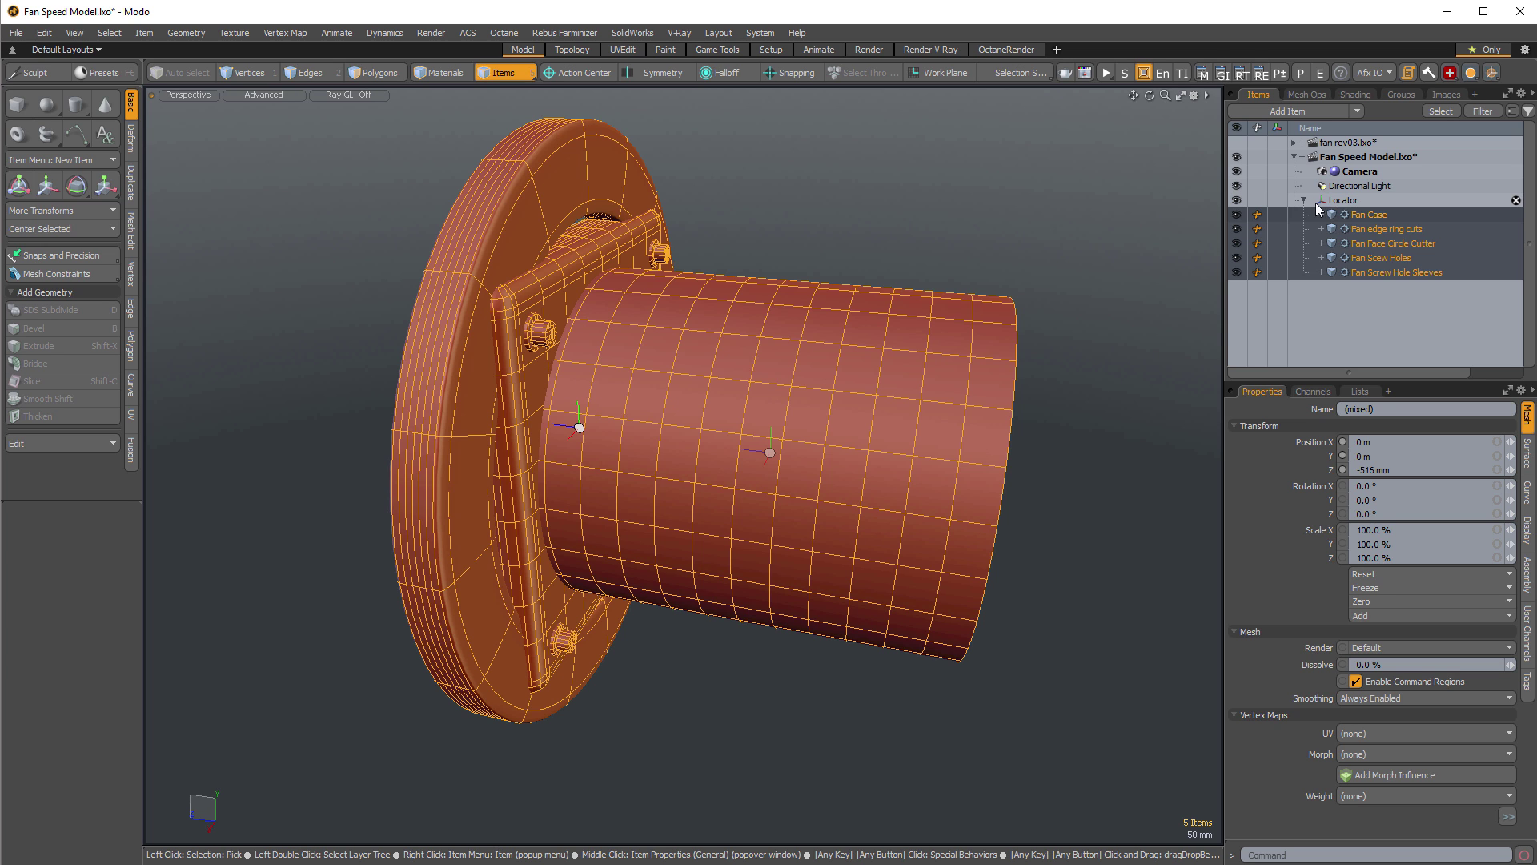
pyautogui.click(1347, 202)
pyautogui.doubleClick(1338, 200)
pyautogui.write('Fa')
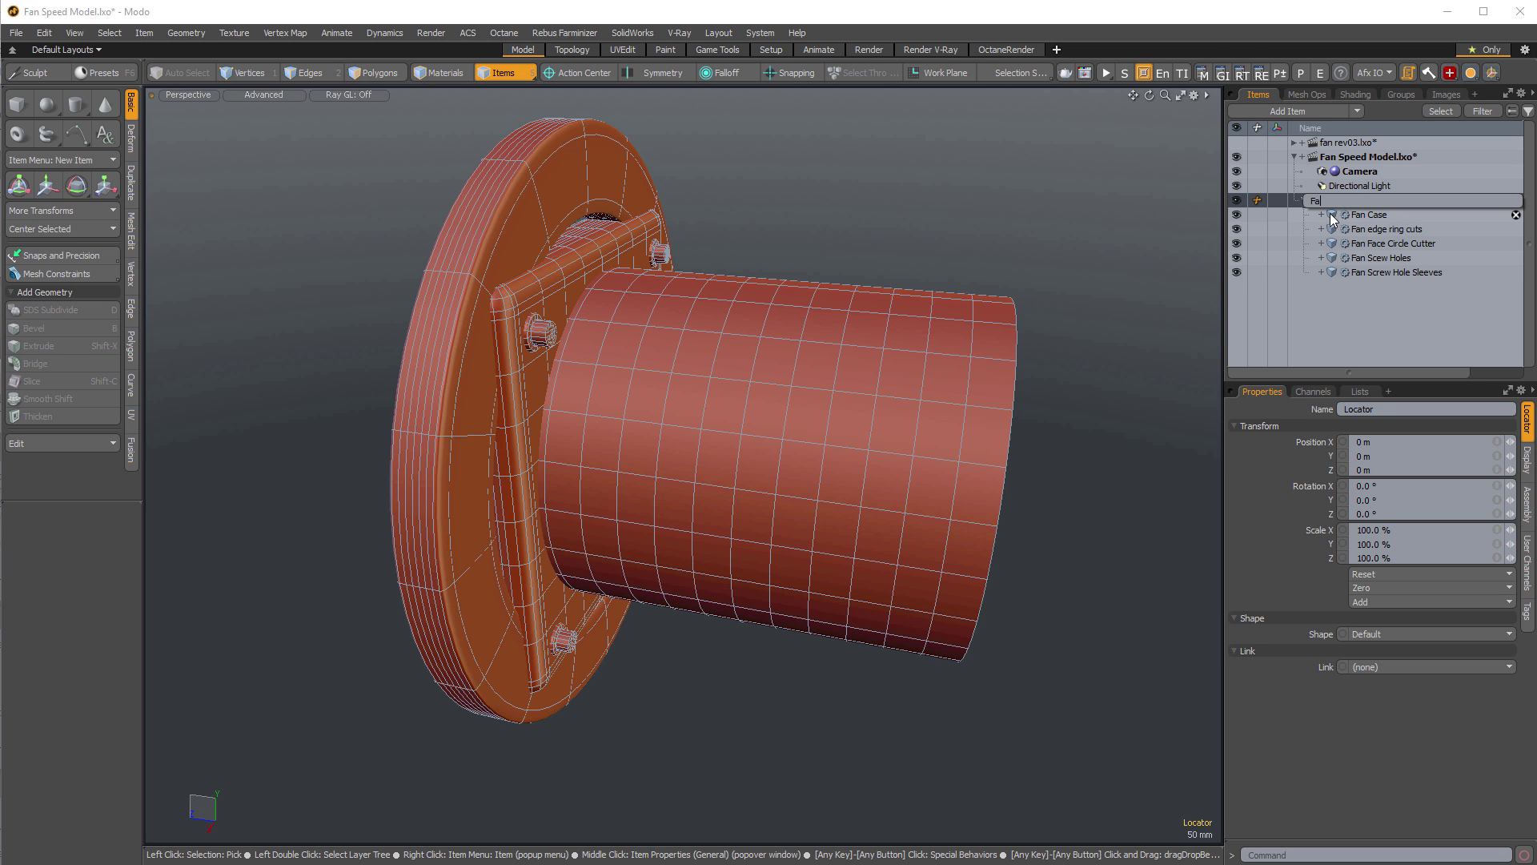
pyautogui.write('n Case Loc')
pyautogui.press('Return')
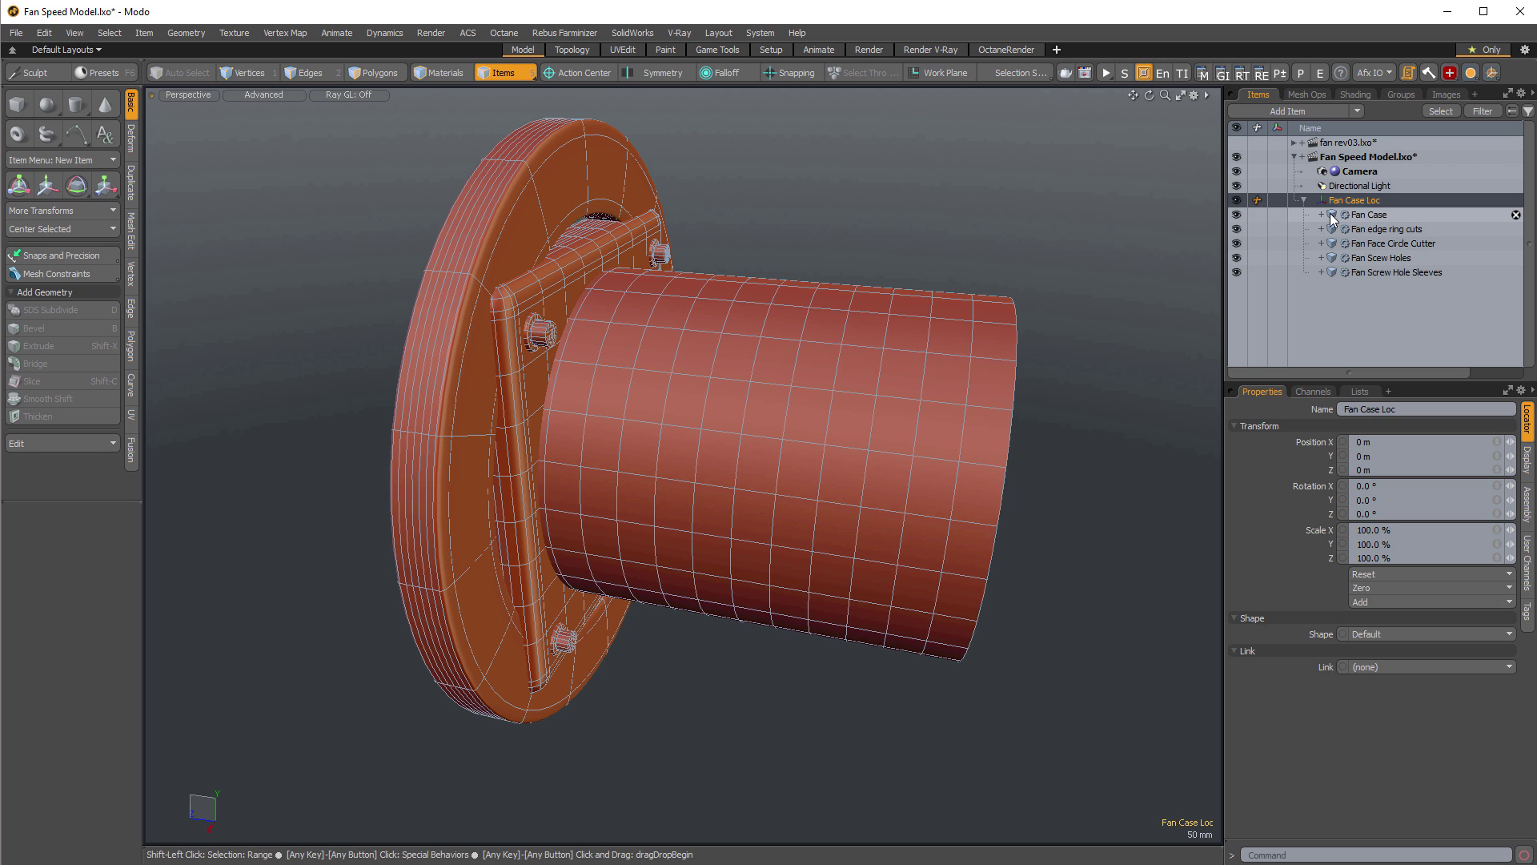
# Create a parent locator above Fan Case Loc and name it "Fan Master Loc".
pyautogui.hotkey('shift', 'n')
pyautogui.moveTo(1338, 287); pyautogui.dragTo(1358, 200)
pyautogui.click(1302, 199)
pyautogui.doubleClick(1344, 199)
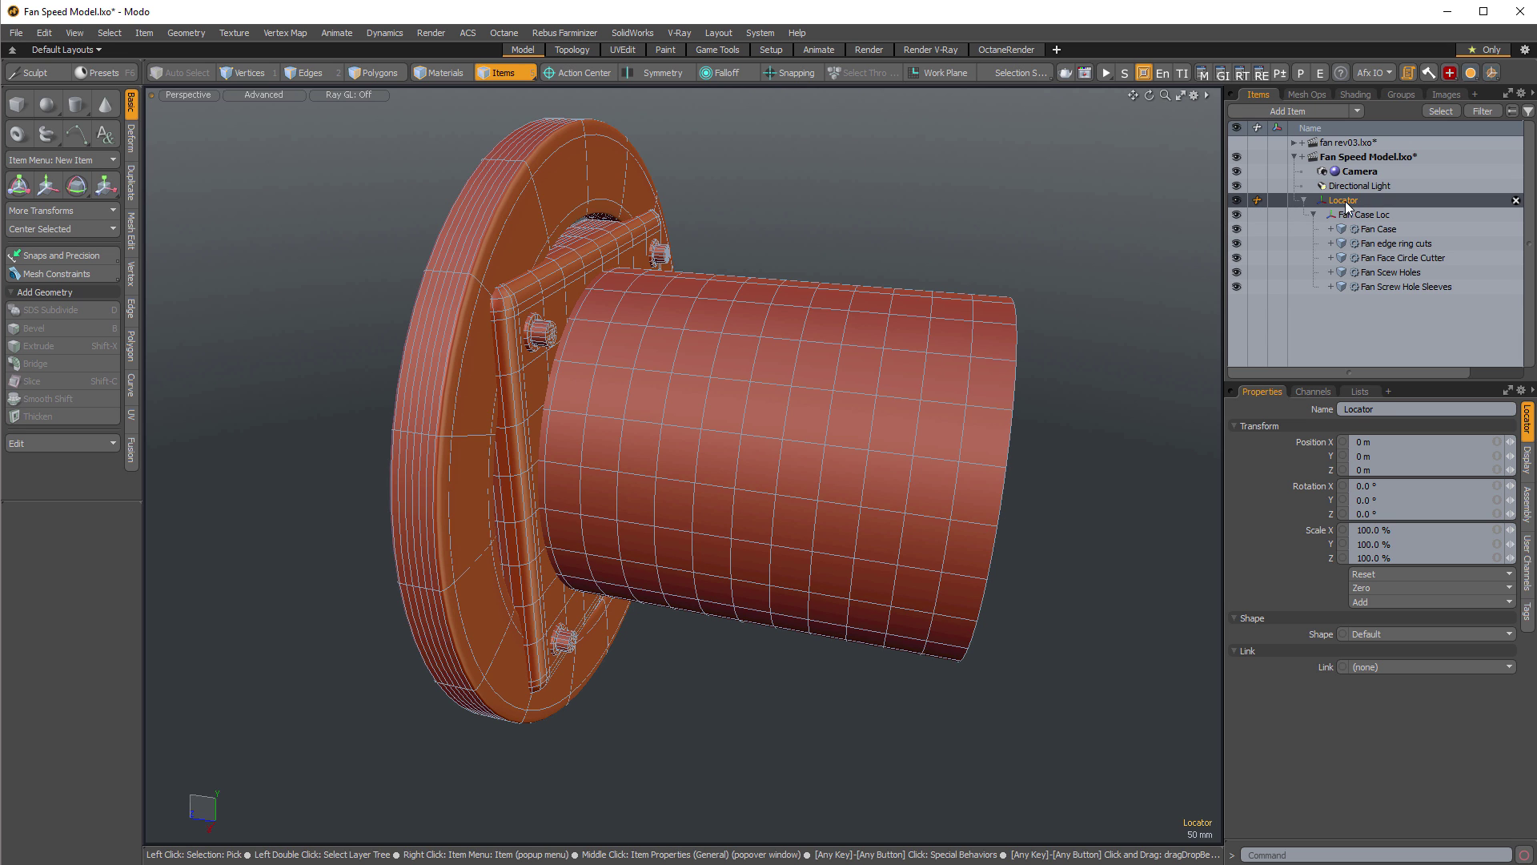
pyautogui.write('Fan Master Loc')
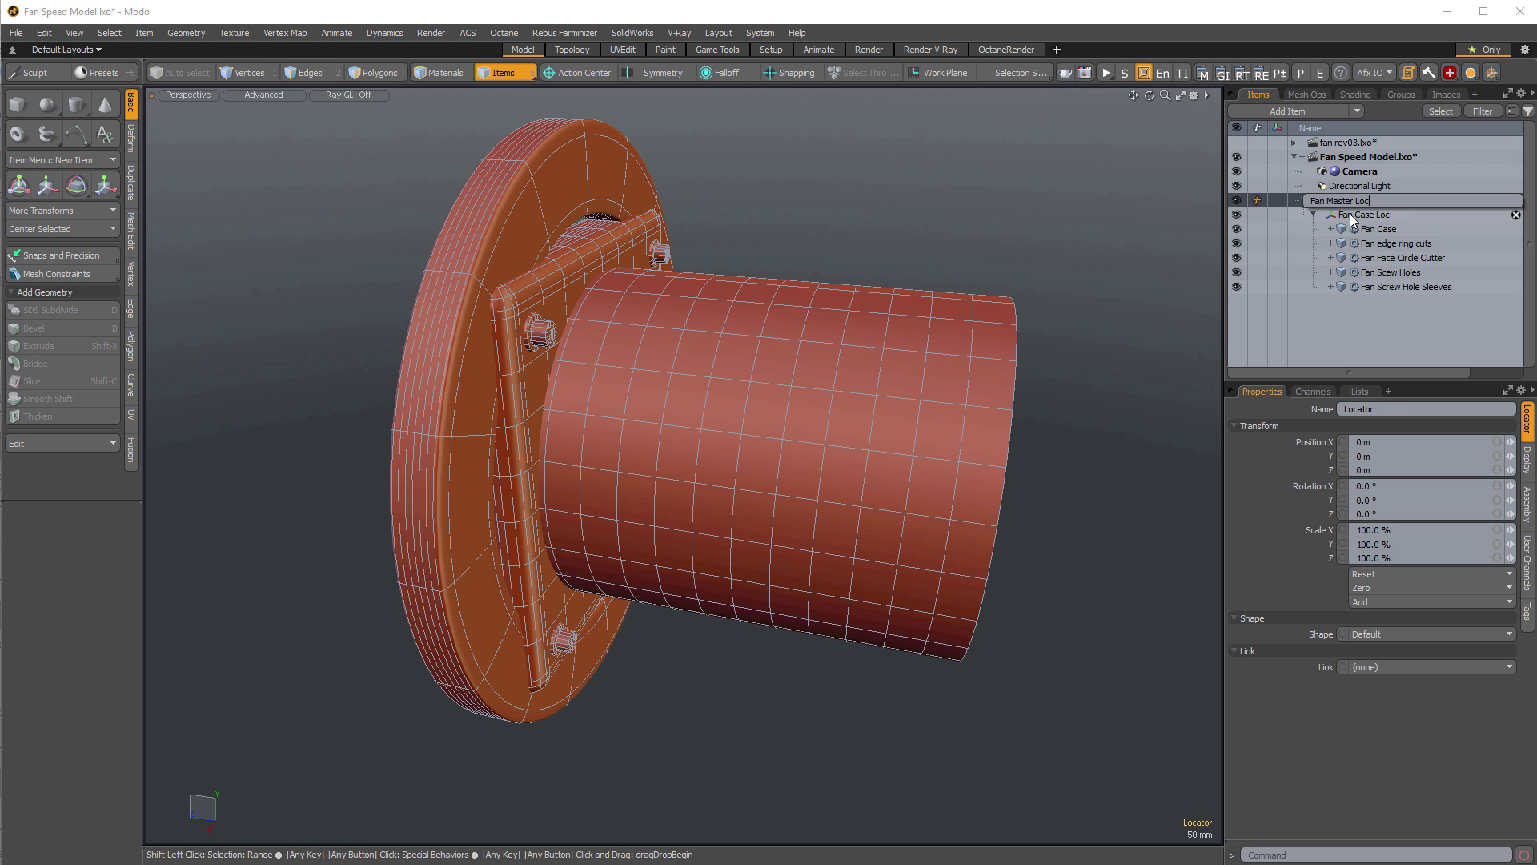
pyautogui.press('Return')
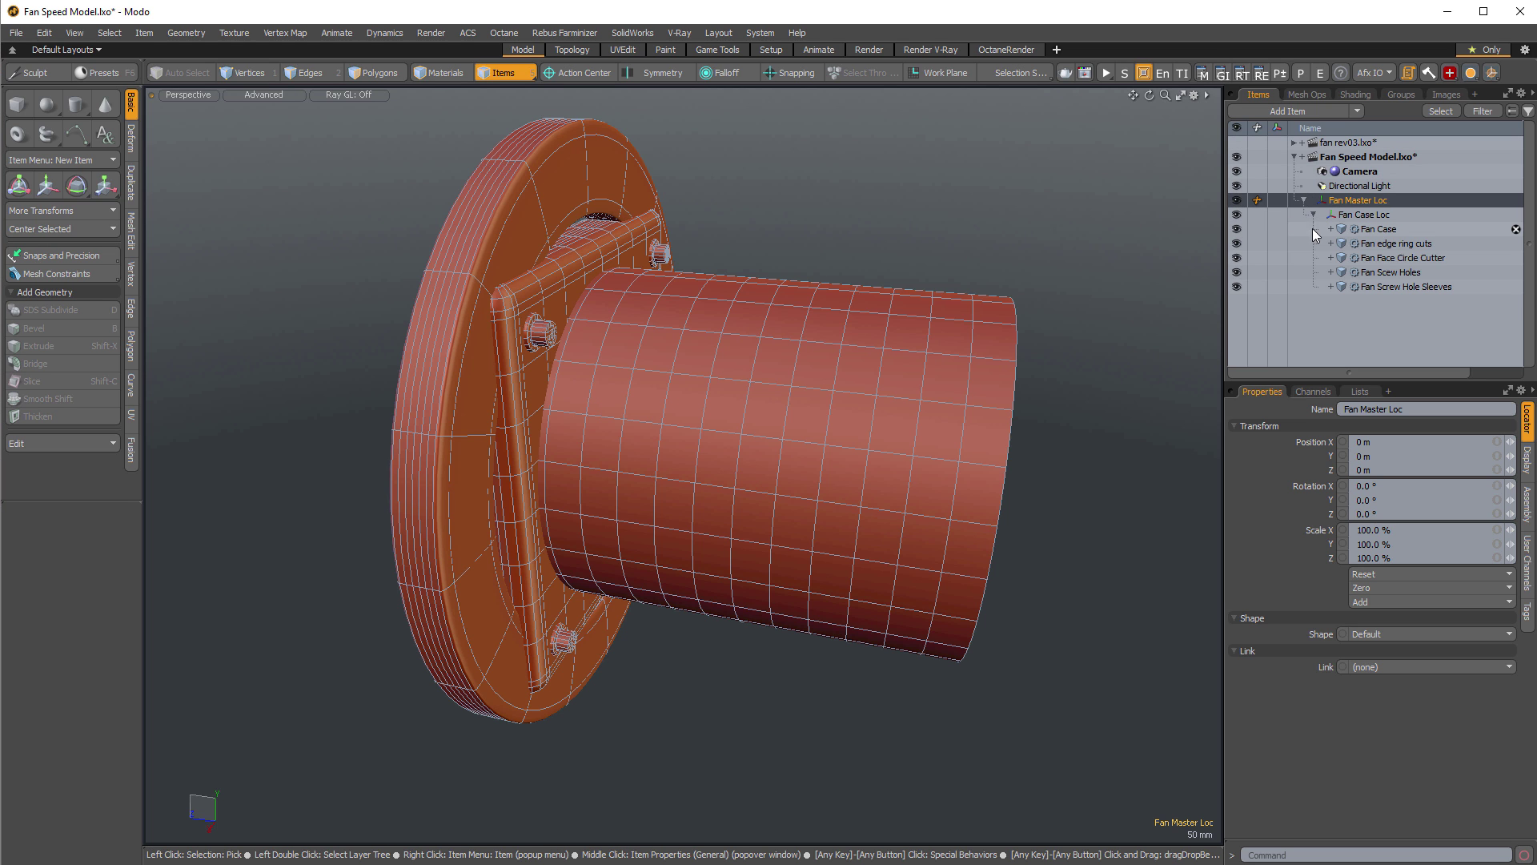
# Create another locator inside Fan Master Loc, beside Fan Case Loc, and name it "Fan Blades Loc".
pyautogui.moveTo(1373, 221); pyautogui.dragTo(1367, 210)
pyautogui.click(1351, 302)
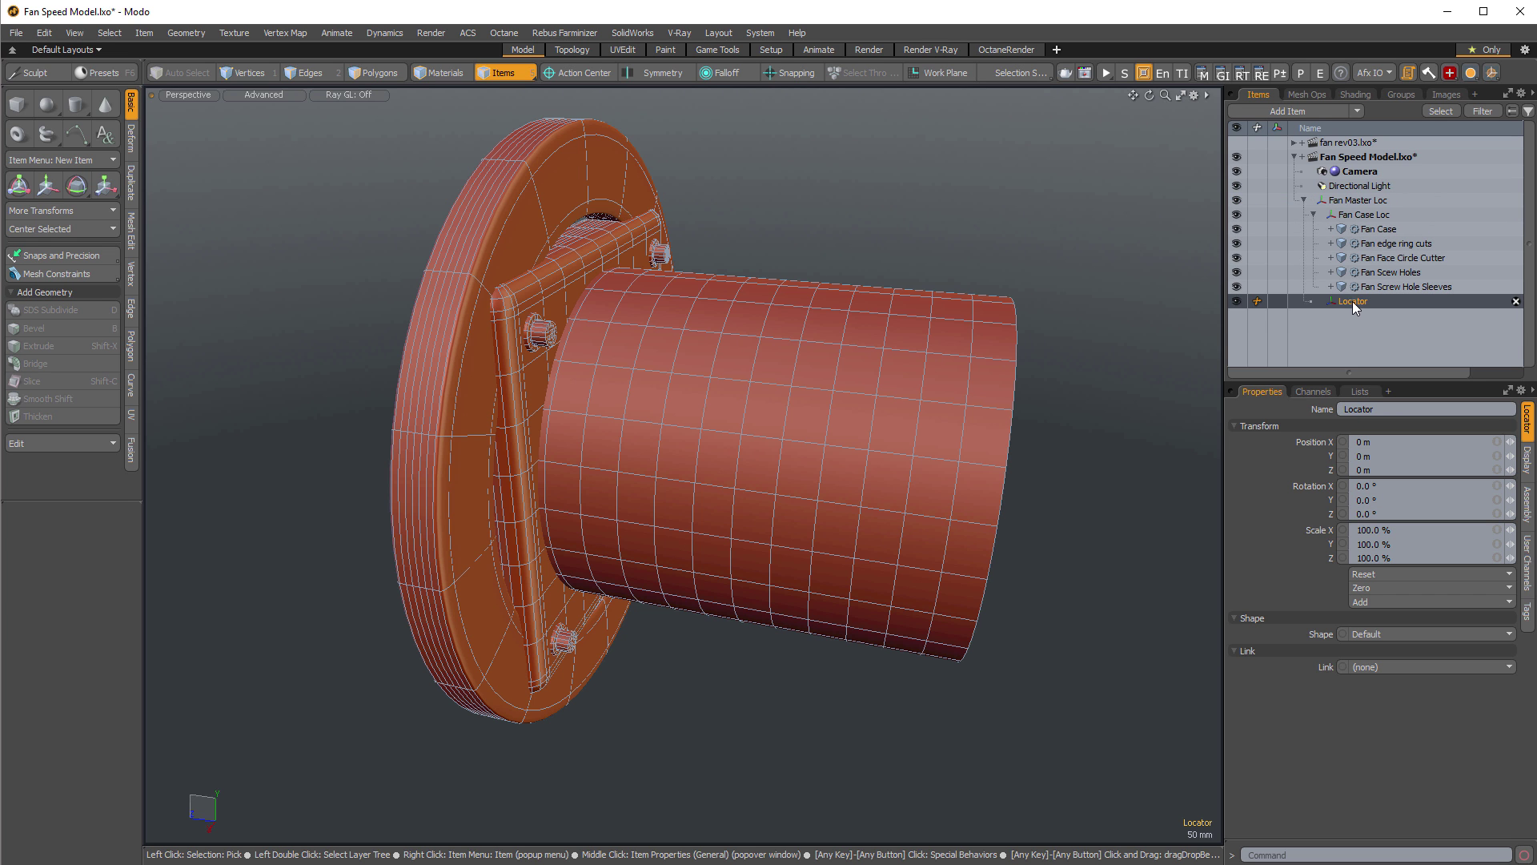
pyautogui.click(1353, 303)
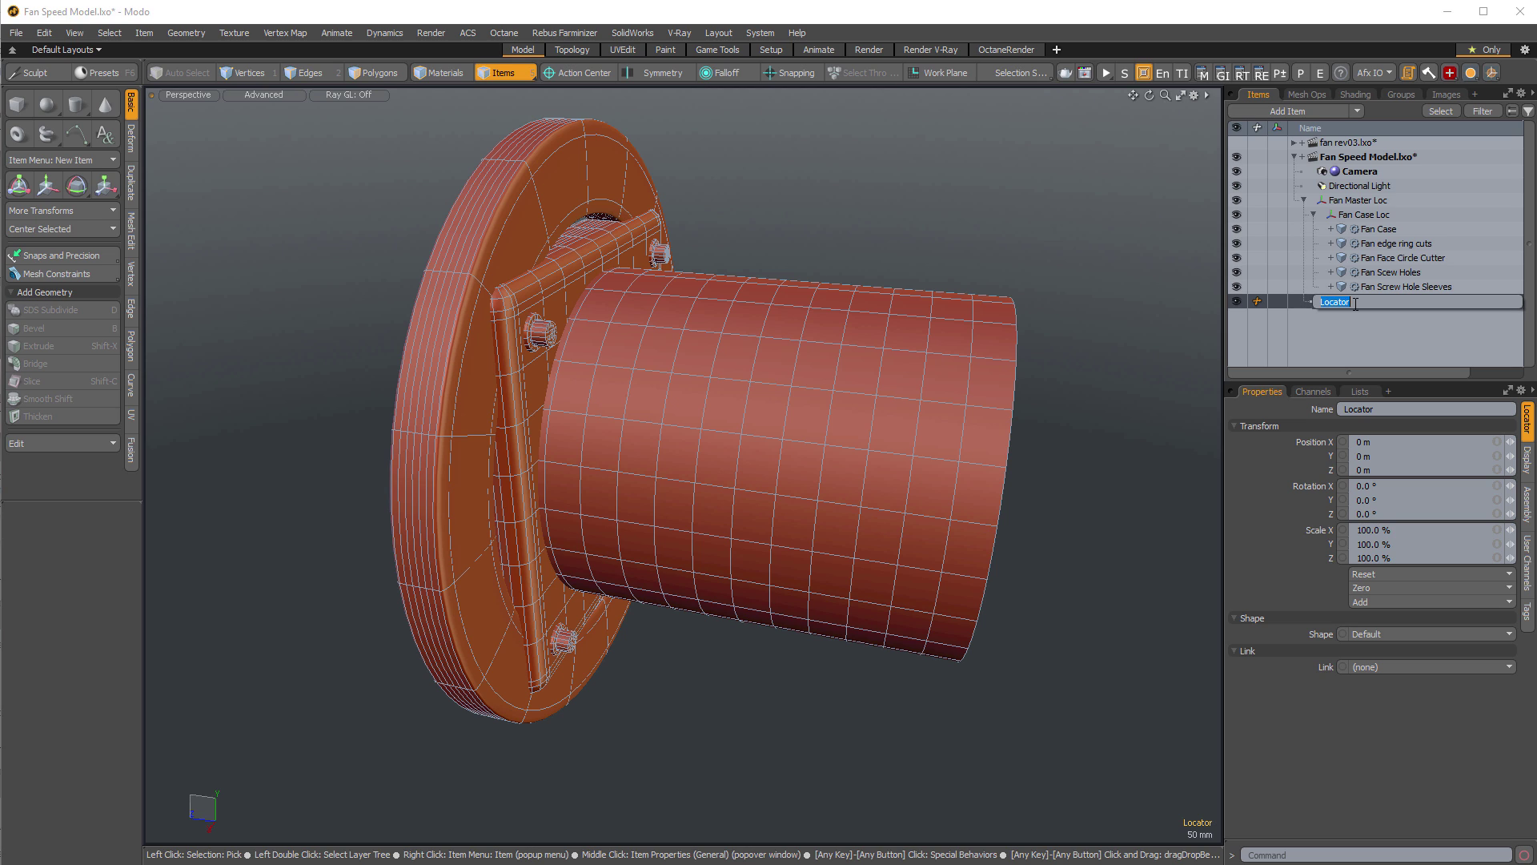
pyautogui.write('Fan Lo')
pyautogui.write('ades Loc')
pyautogui.press('Return')
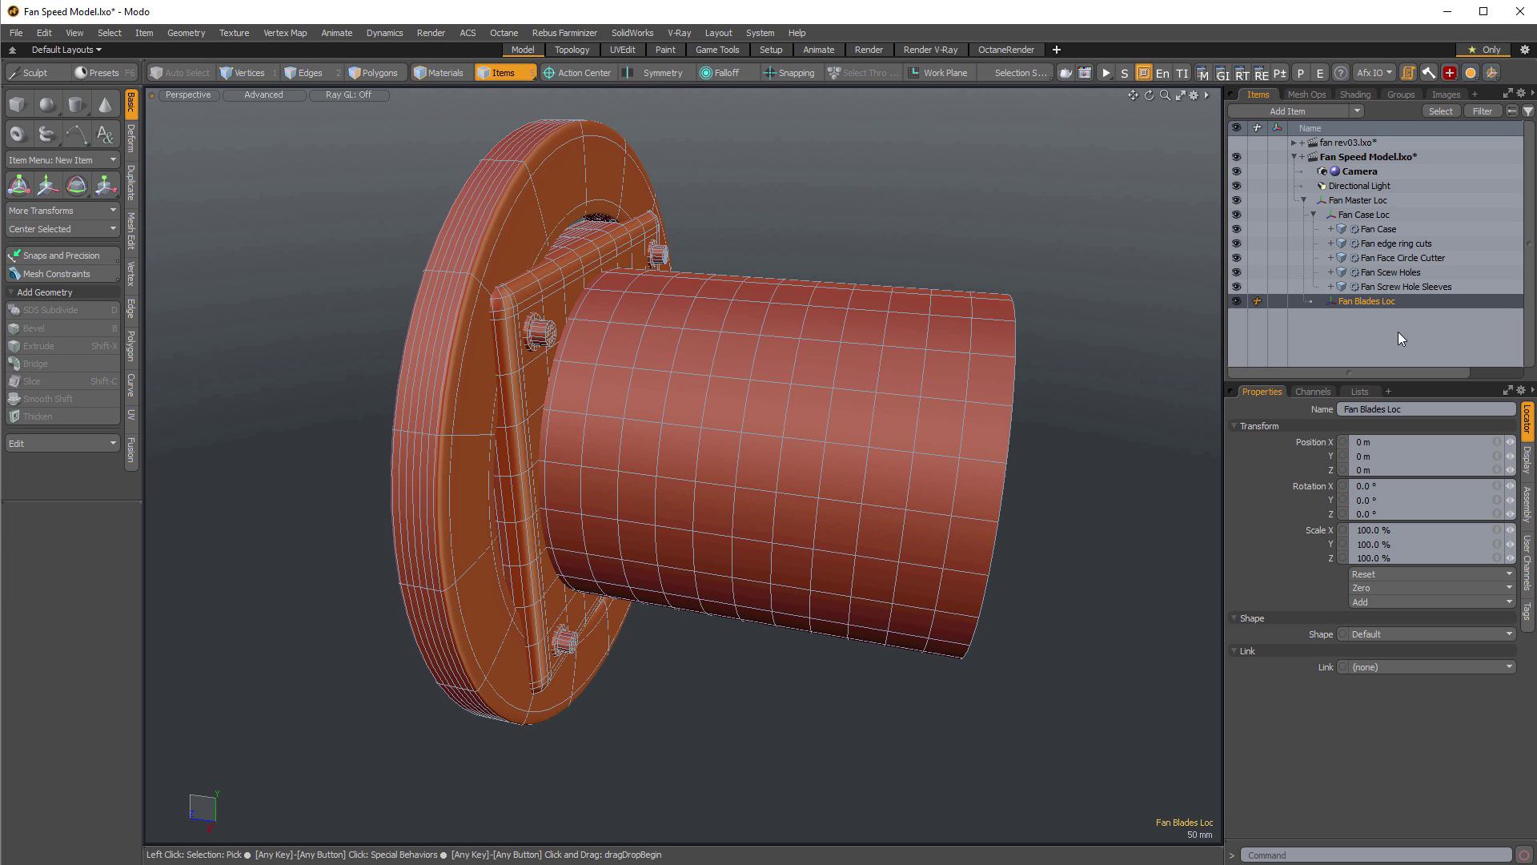
# Add a new mesh inside Fan Blades Loc, and hide and reshow the Fan Case Loc group.
pyautogui.press('n')
pyautogui.moveTo(1349, 302); pyautogui.dragTo(1369, 316)
pyautogui.click(1313, 302)
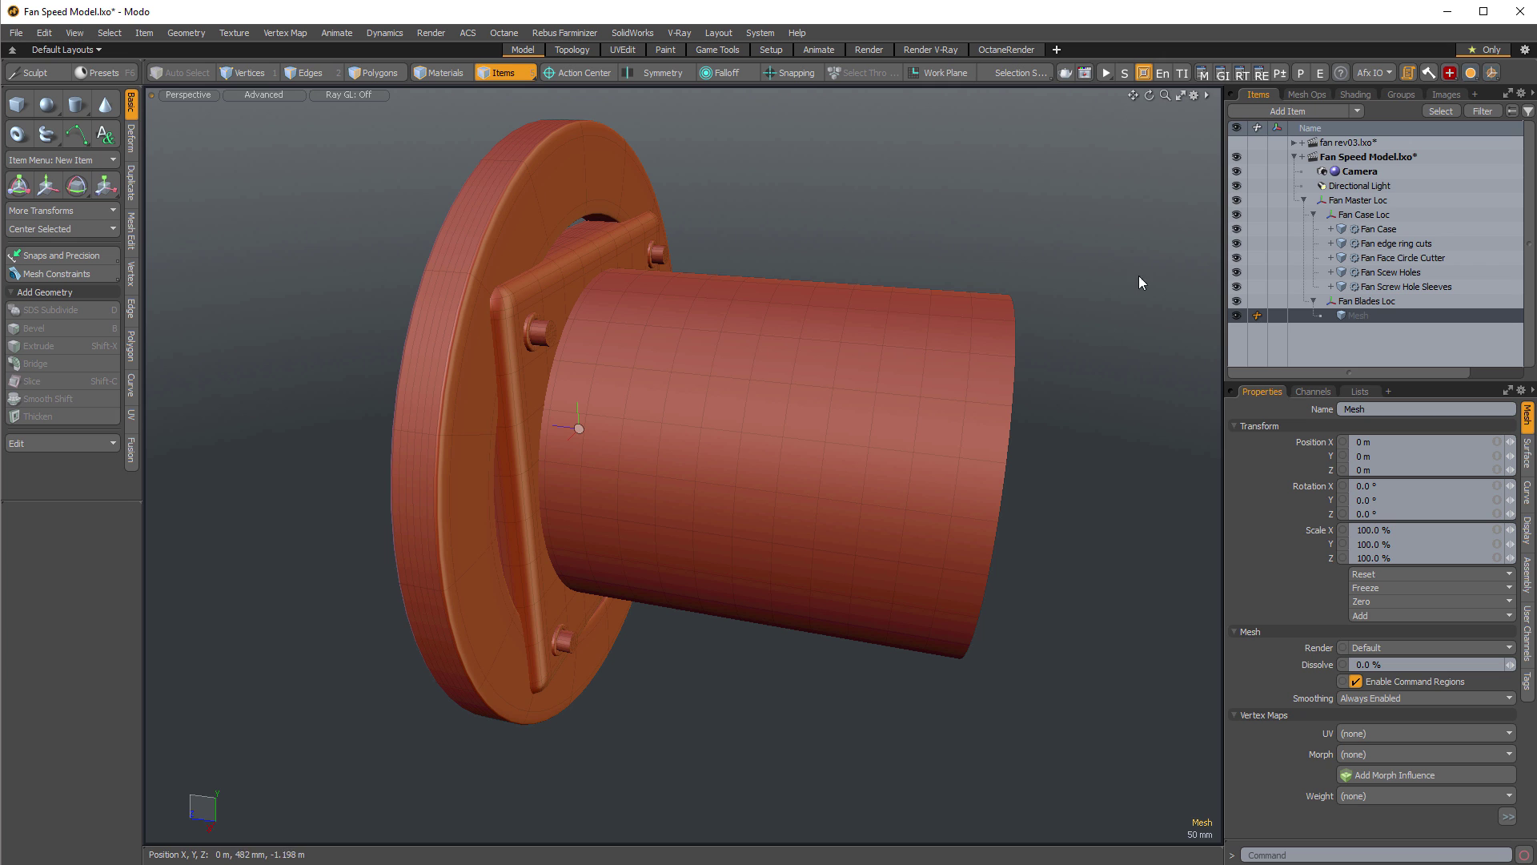
pyautogui.click(1237, 215)
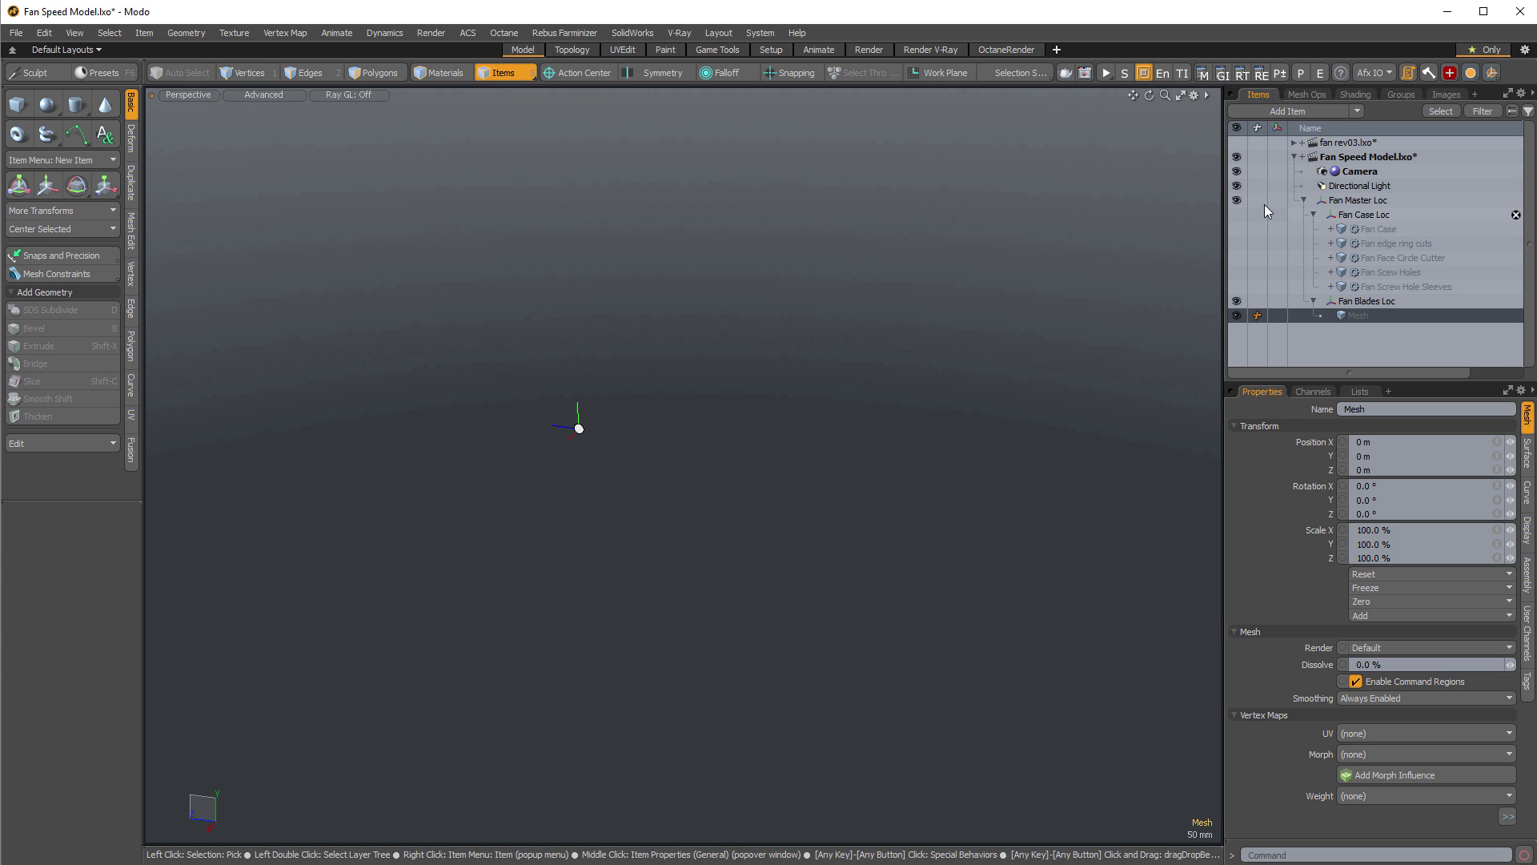
pyautogui.click(1237, 214)
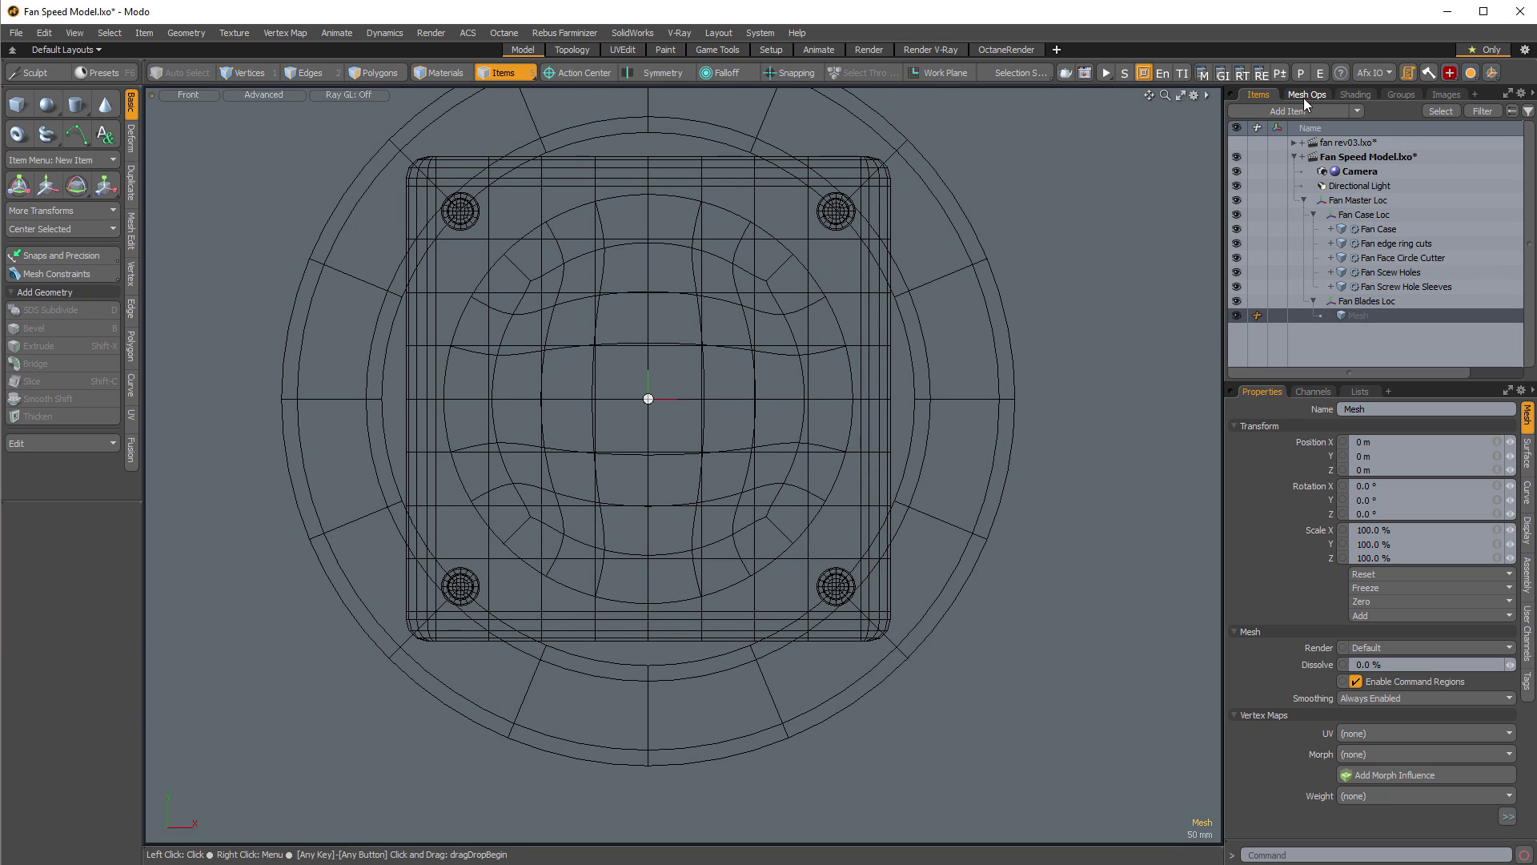
# Add an Ellipsoid mesh operation to the new mesh under Fan Blades Loc.
pyautogui.click(1305, 96)
pyautogui.click(1301, 127)
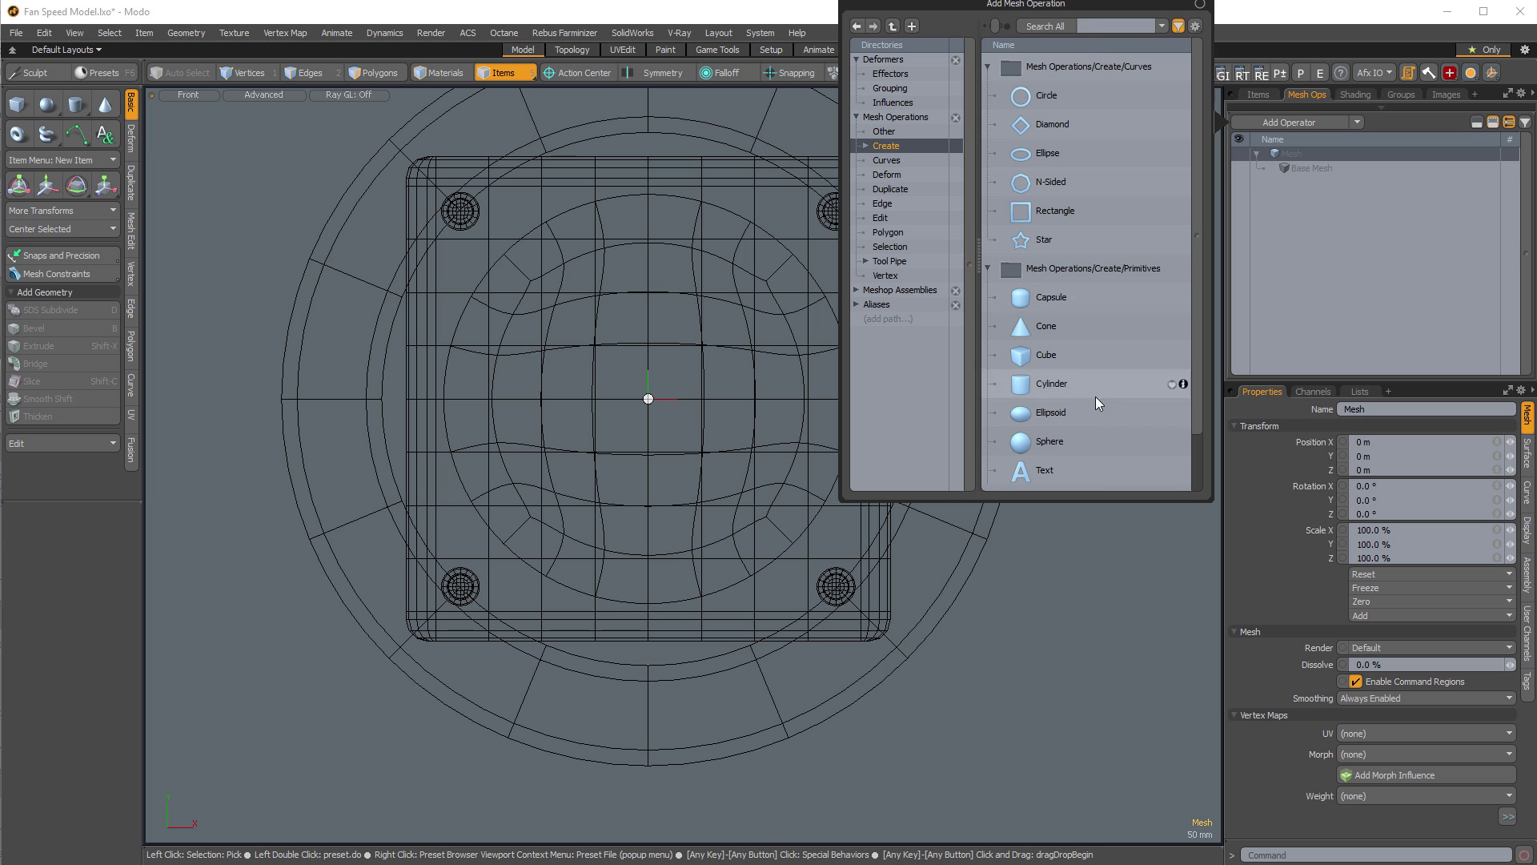
pyautogui.doubleClick(1058, 415)
pyautogui.keyDown('alt'); pyautogui.keyDown('shift'); pyautogui.moveTo(622, 527); pyautogui.dragTo(666, 576); pyautogui.keyUp('shift'); pyautogui.keyUp('alt')
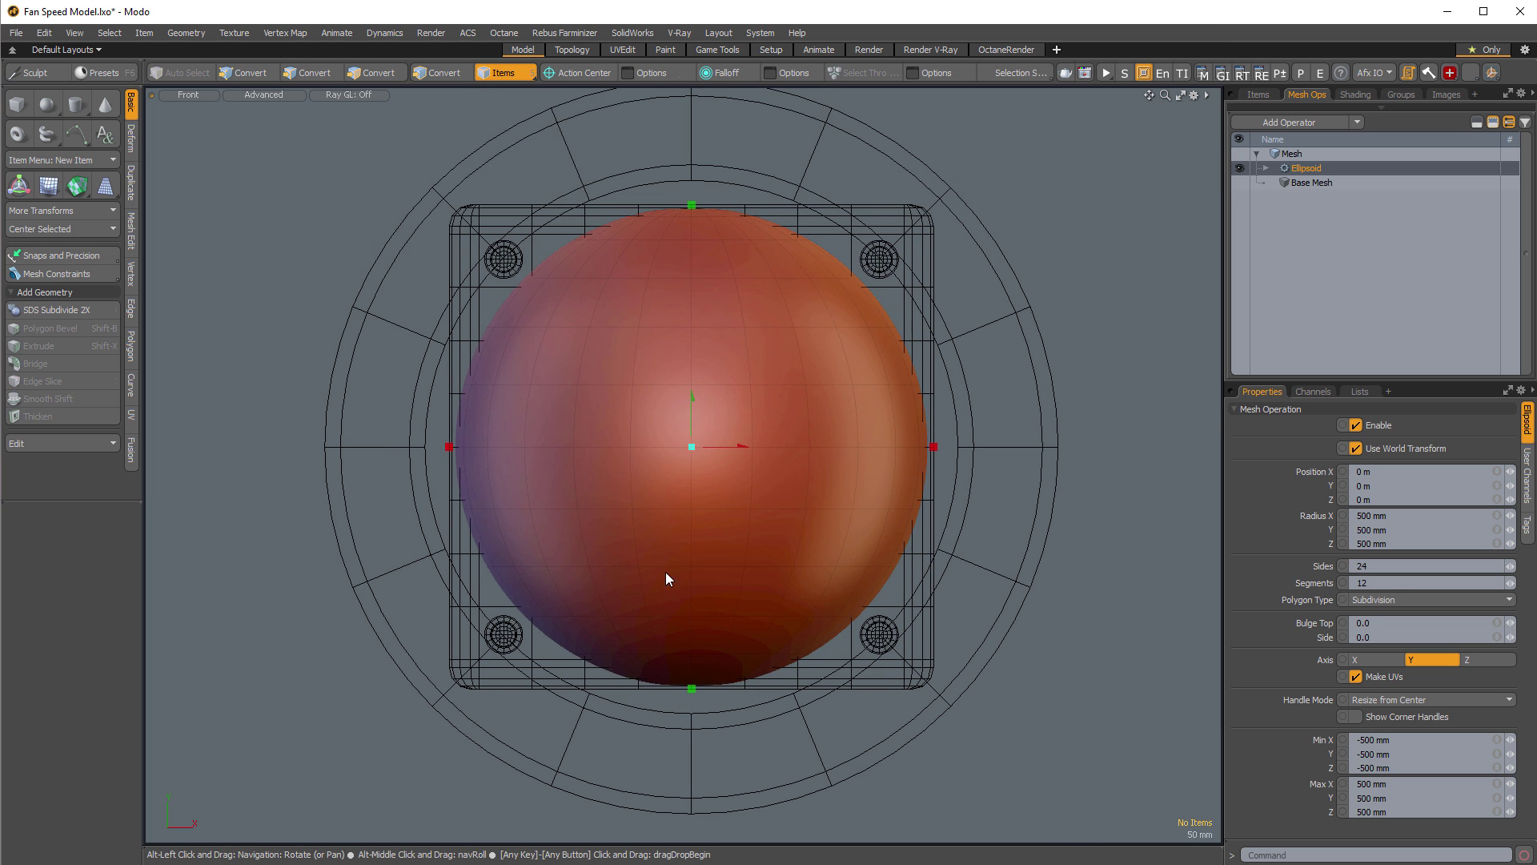
# Reduce the ellipsoid's Z radius to about 462 mm with its resize handle in the perspective view.
pyautogui.press('KP_Decimal')
pyautogui.keyDown('alt'); pyautogui.moveTo(773, 521); pyautogui.dragTo(1069, 552); pyautogui.keyUp('alt')
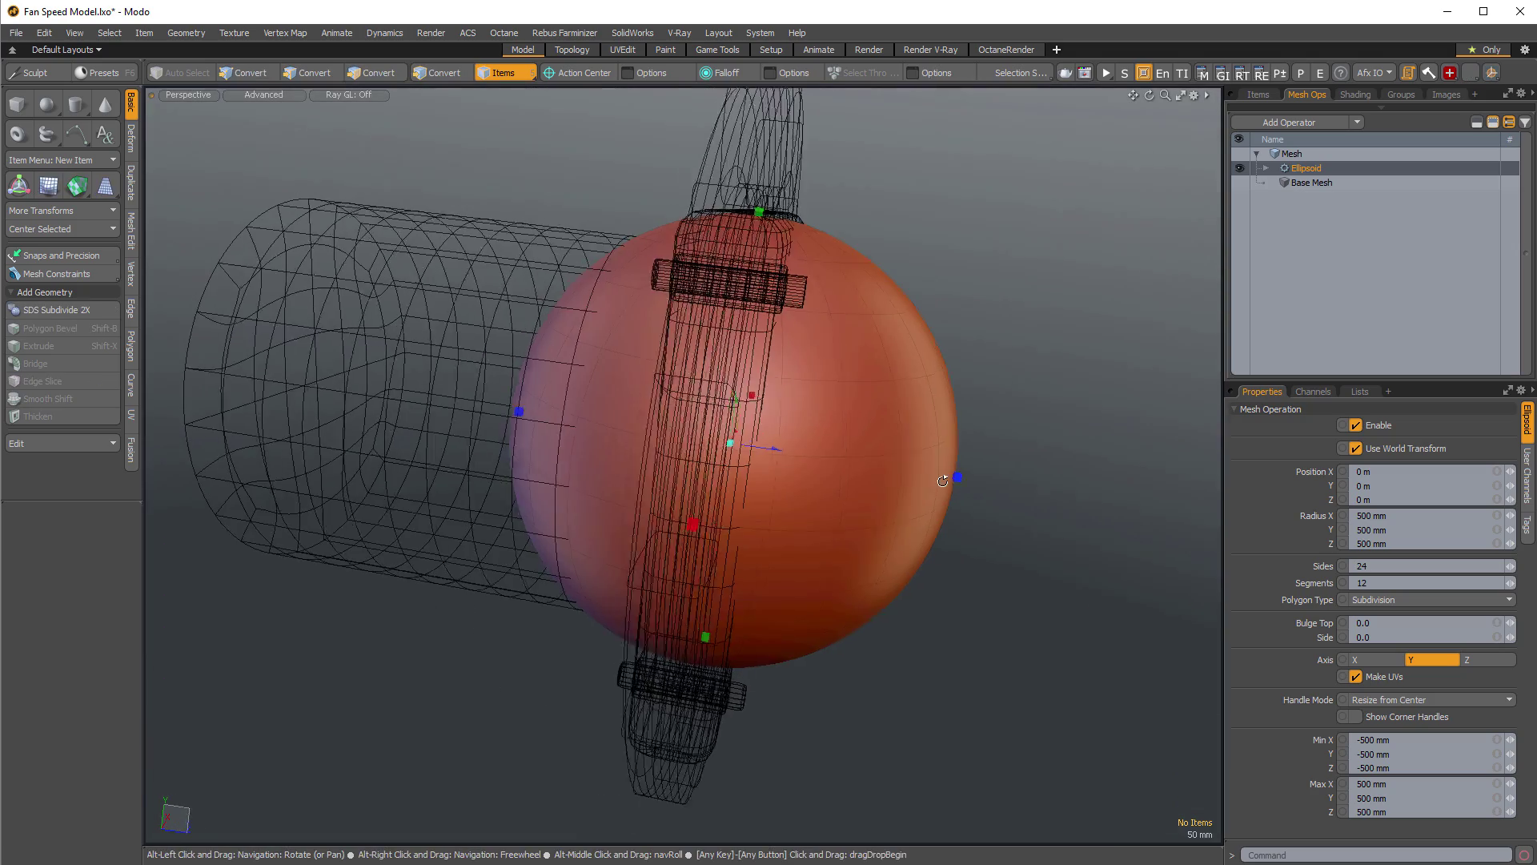
pyautogui.click(1390, 702)
pyautogui.click(1389, 704)
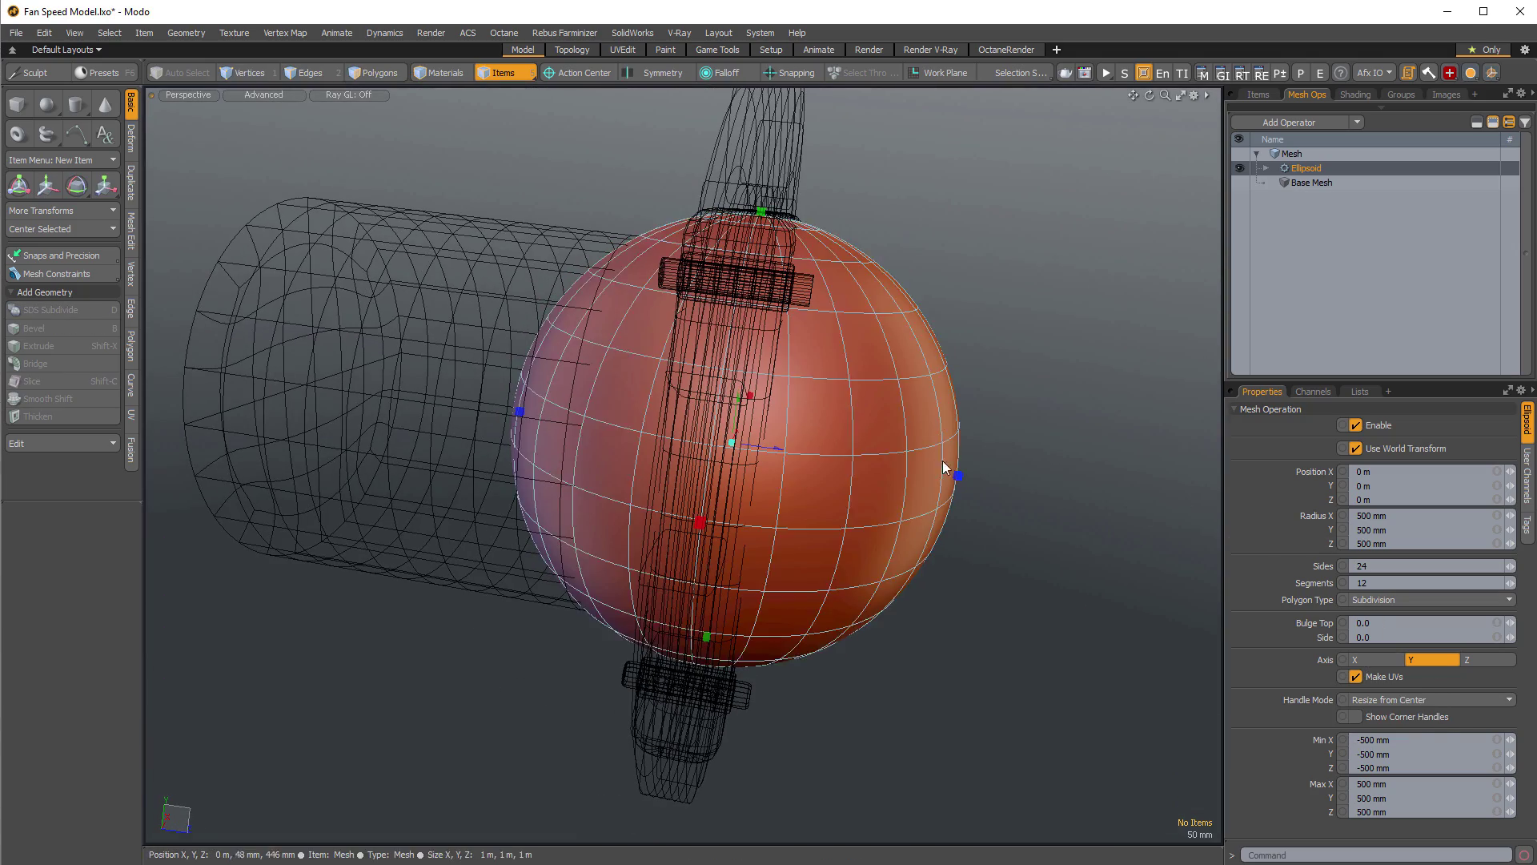
pyautogui.moveTo(958, 476)
pyautogui.mouseDown()
pyautogui.moveTo(1110, 498)
pyautogui.moveTo(941, 473)
pyautogui.mouseUp()
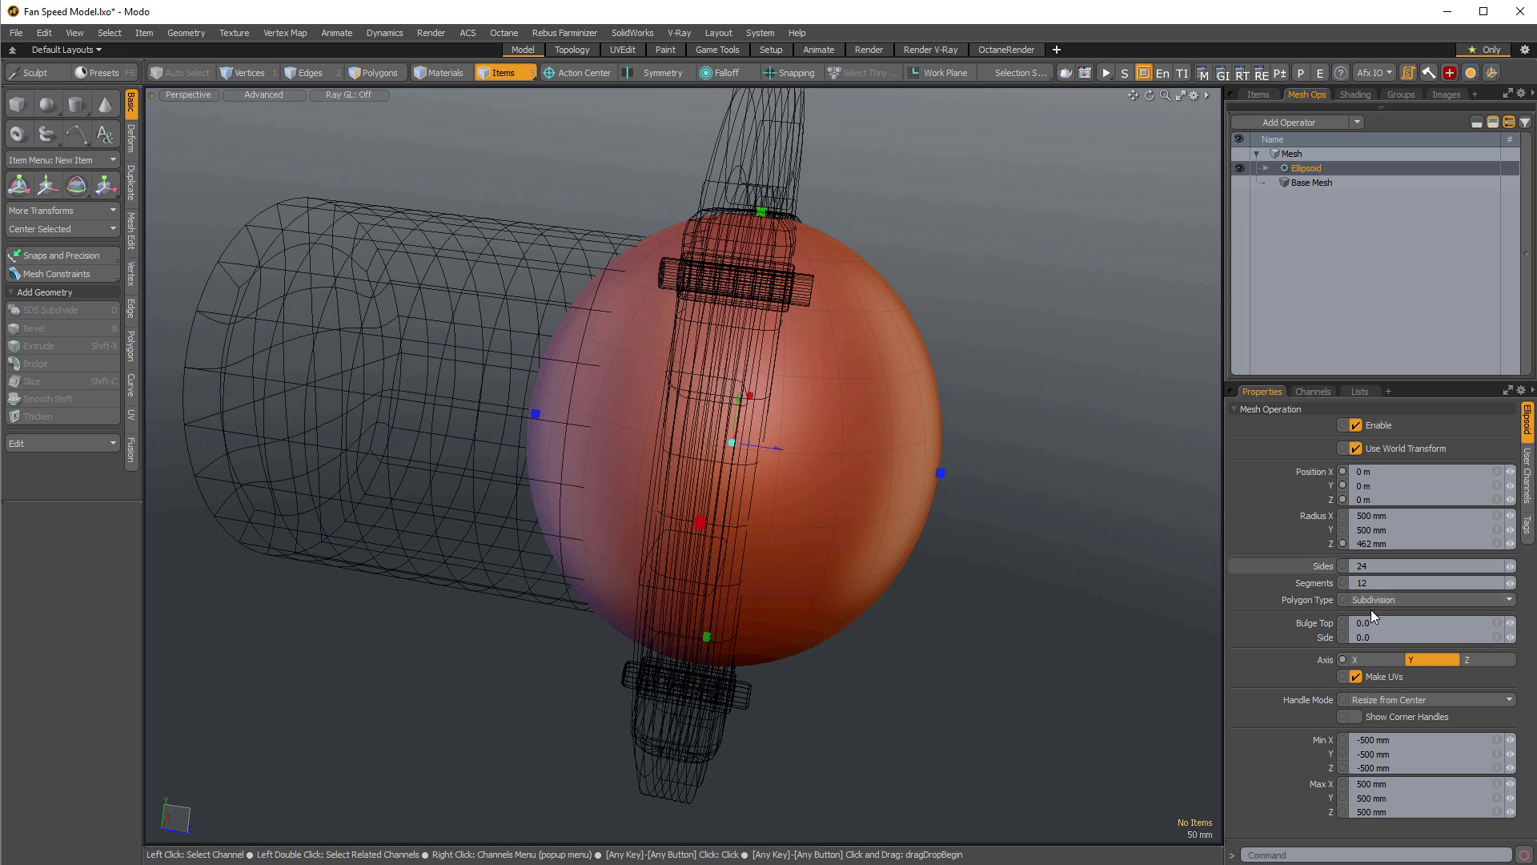
# Set the ellipsoid's Bulge Top to about 3.08 and its axis to Z.
pyautogui.click(1315, 622)
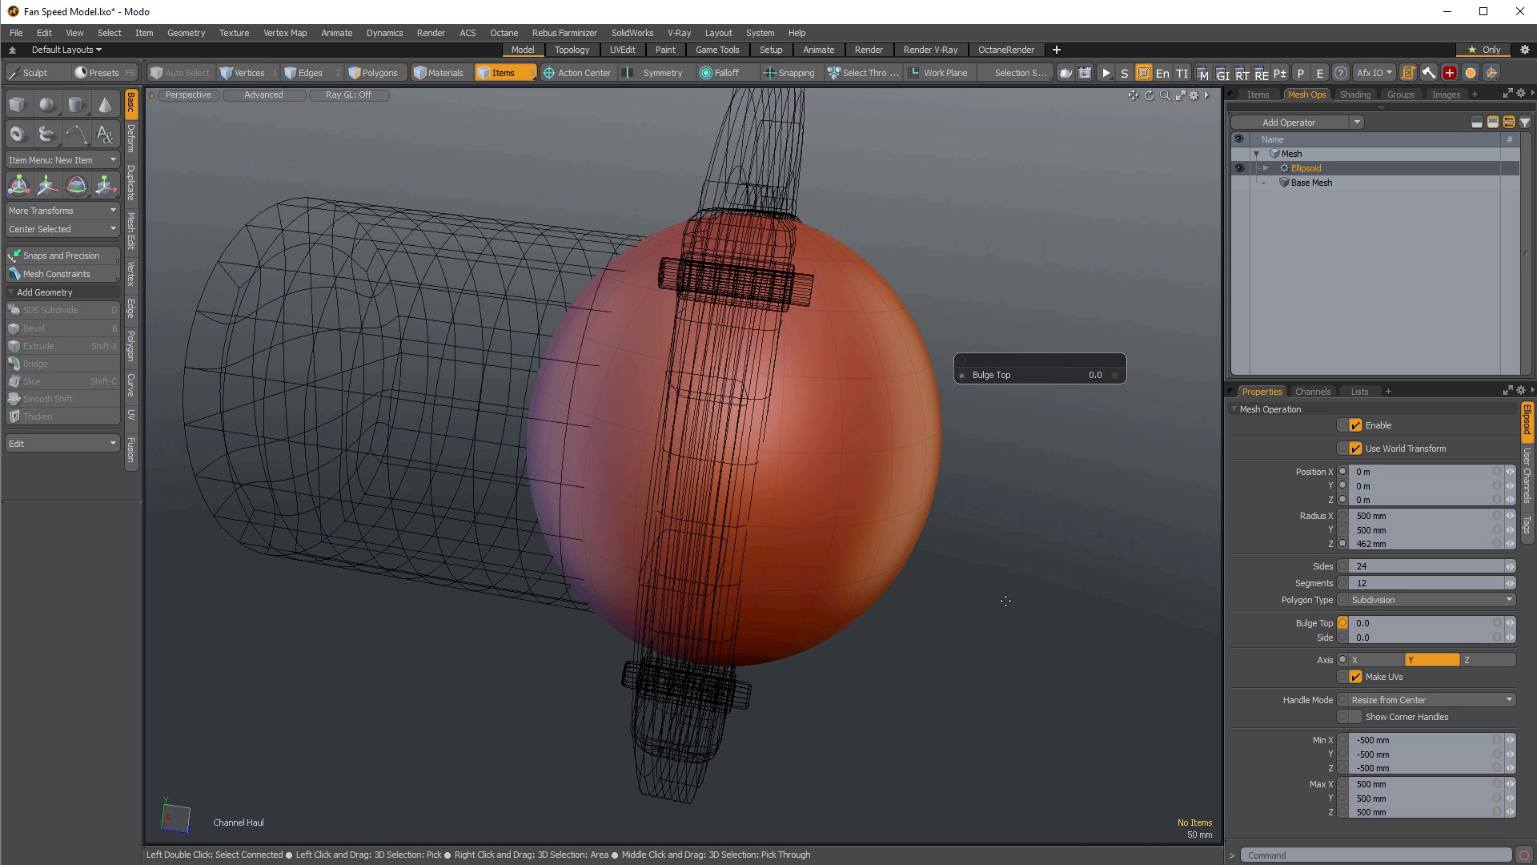
pyautogui.moveTo(1065, 592); pyautogui.dragTo(1129, 693)
pyautogui.rightClick(1510, 624)
pyautogui.click(1494, 661)
pyautogui.keyDown('alt'); pyautogui.moveTo(885, 669); pyautogui.dragTo(697, 576); pyautogui.keyUp('alt')
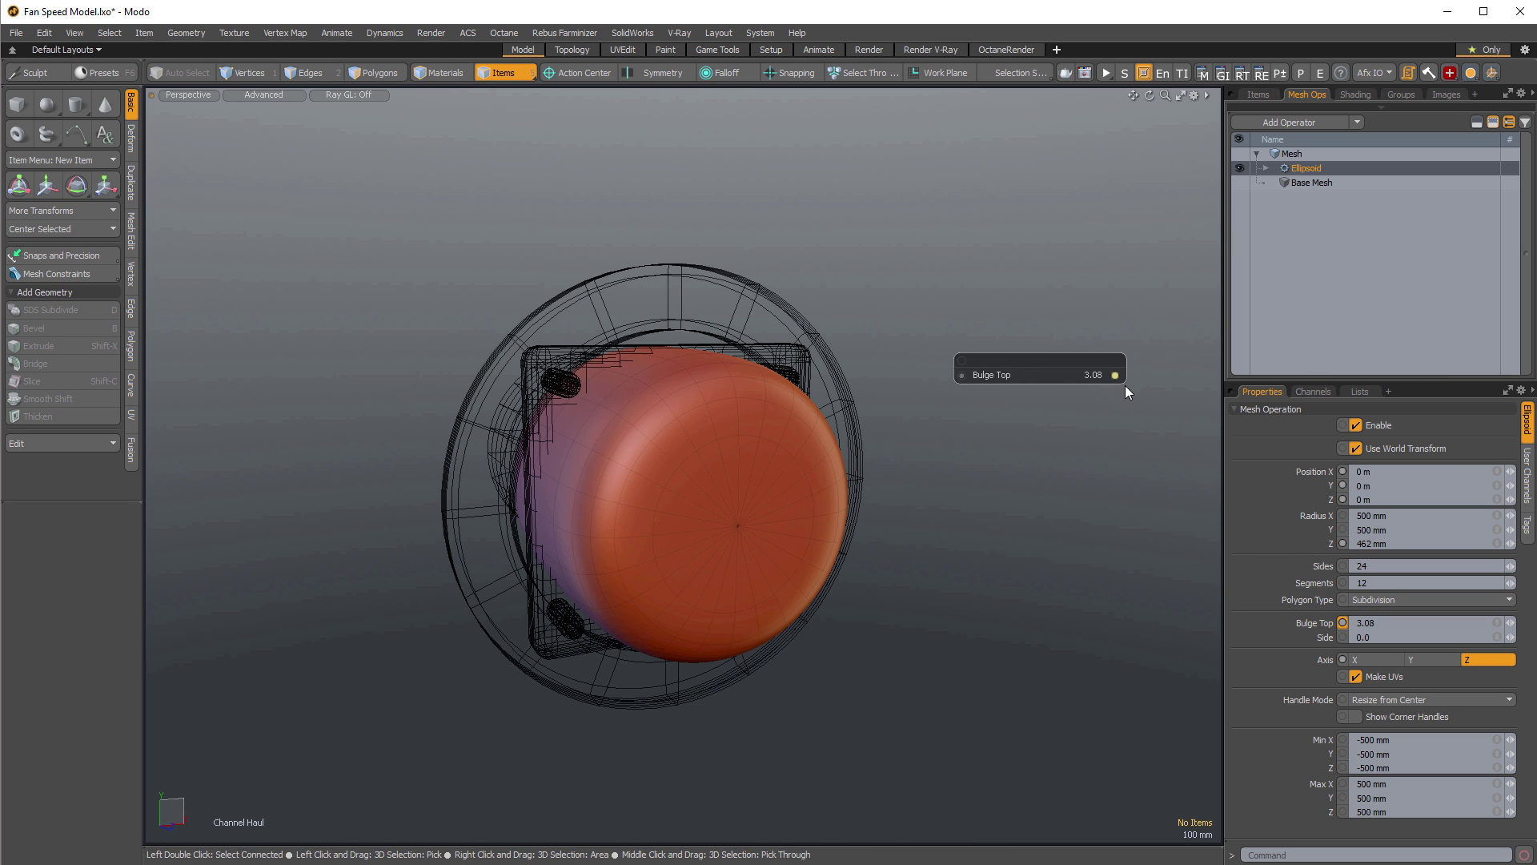
# Shrink the ellipsoid with its resize handles to radii of about 227 mm in X and Y and 95 mm in Z.
pyautogui.press('q')
pyautogui.keyDown('alt'); pyautogui.moveTo(625, 530); pyautogui.dragTo(639, 548); pyautogui.keyUp('alt')
pyautogui.keyDown('ctrl'); pyautogui.moveTo(533, 518); pyautogui.dragTo(583, 509); pyautogui.keyUp('ctrl')
pyautogui.keyDown('alt'); pyautogui.moveTo(725, 552); pyautogui.dragTo(705, 509); pyautogui.keyUp('alt')
pyautogui.moveTo(704, 510)
pyautogui.keyDown('ctrl'); pyautogui.keyDown('alt'); pyautogui.mouseDown()
pyautogui.moveTo(719, 507)
pyautogui.moveTo(703, 509)
pyautogui.mouseUp(); pyautogui.keyUp('alt'); pyautogui.keyUp('ctrl')
pyautogui.keyDown('alt'); pyautogui.moveTo(703, 509); pyautogui.dragTo(649, 512); pyautogui.keyUp('alt')
pyautogui.keyDown('ctrl'); pyautogui.moveTo(565, 502); pyautogui.dragTo(532, 401); pyautogui.keyUp('ctrl')
pyautogui.hotkey('ctrl', 'space')
pyautogui.click(820, 613)
pyautogui.keyDown('alt'); pyautogui.moveTo(789, 606); pyautogui.dragTo(872, 580); pyautogui.keyUp('alt')
pyautogui.moveTo(819, 526); pyautogui.dragTo(737, 504)
pyautogui.keyDown('alt'); pyautogui.moveTo(945, 384); pyautogui.dragTo(896, 350); pyautogui.keyUp('alt')
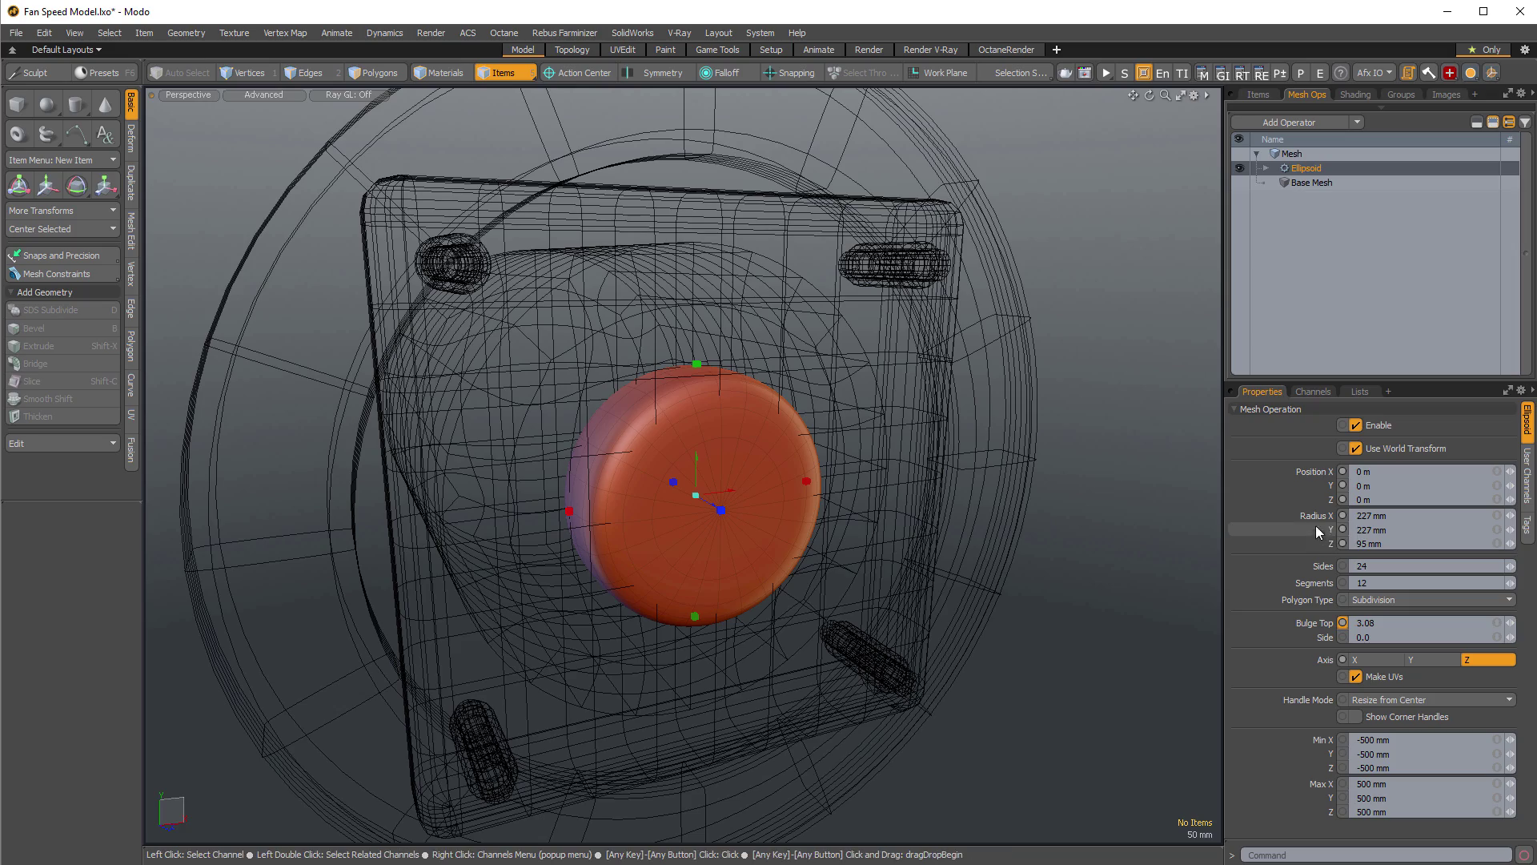
# Reduce the ellipsoid's X and Y radii to about 175 mm and its Z radius to about 56 mm.
pyautogui.click(1315, 529)
pyautogui.keyDown('shift'); pyautogui.click(1313, 517); pyautogui.keyUp('shift')
pyautogui.press('c')
pyautogui.moveTo(1108, 498); pyautogui.dragTo(1073, 504)
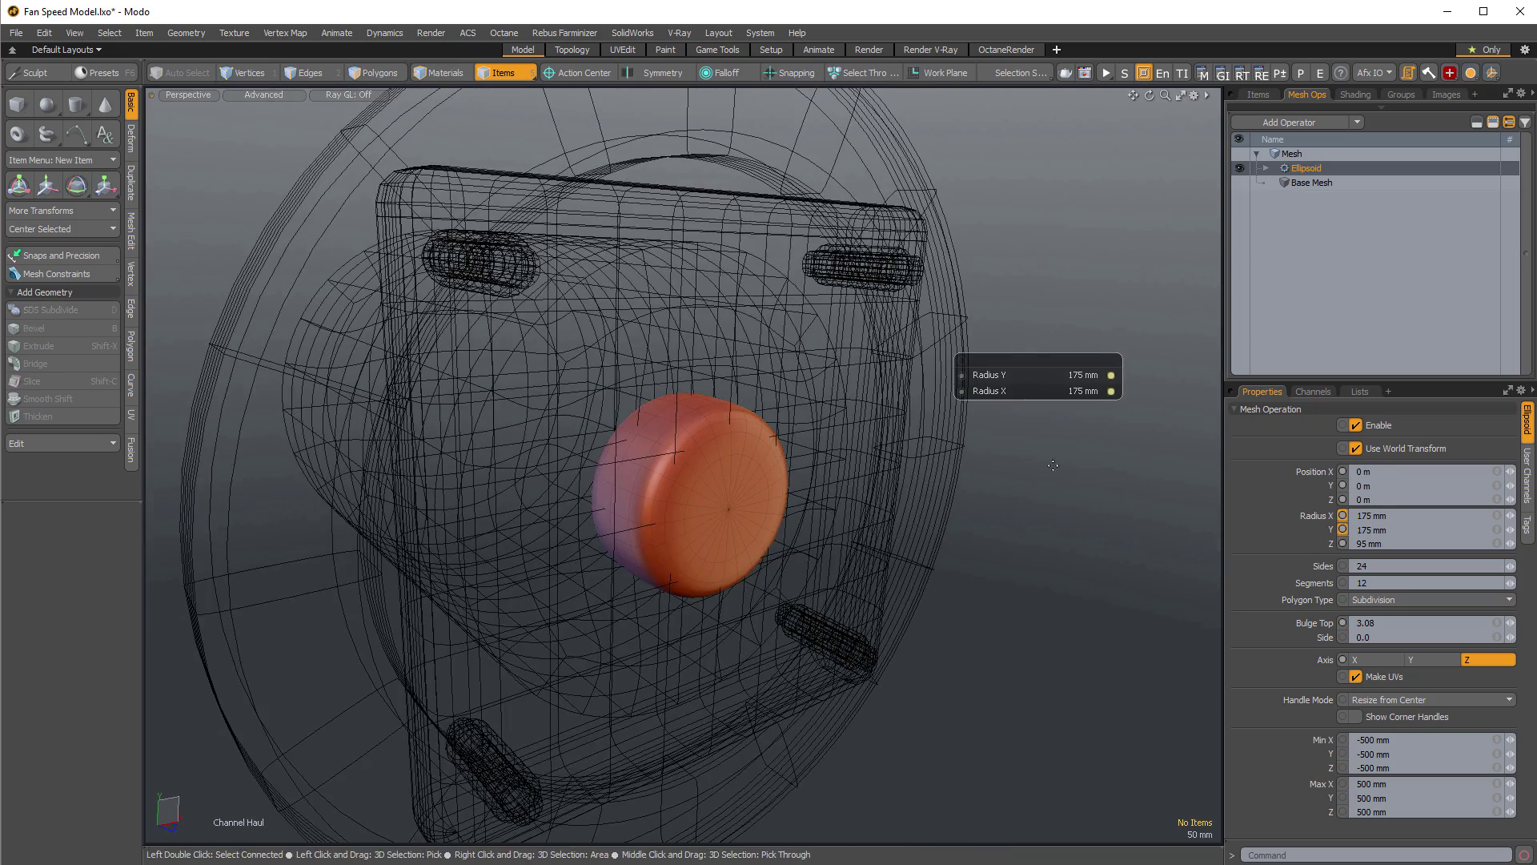
pyautogui.moveTo(1189, 548); pyautogui.dragTo(1054, 568)
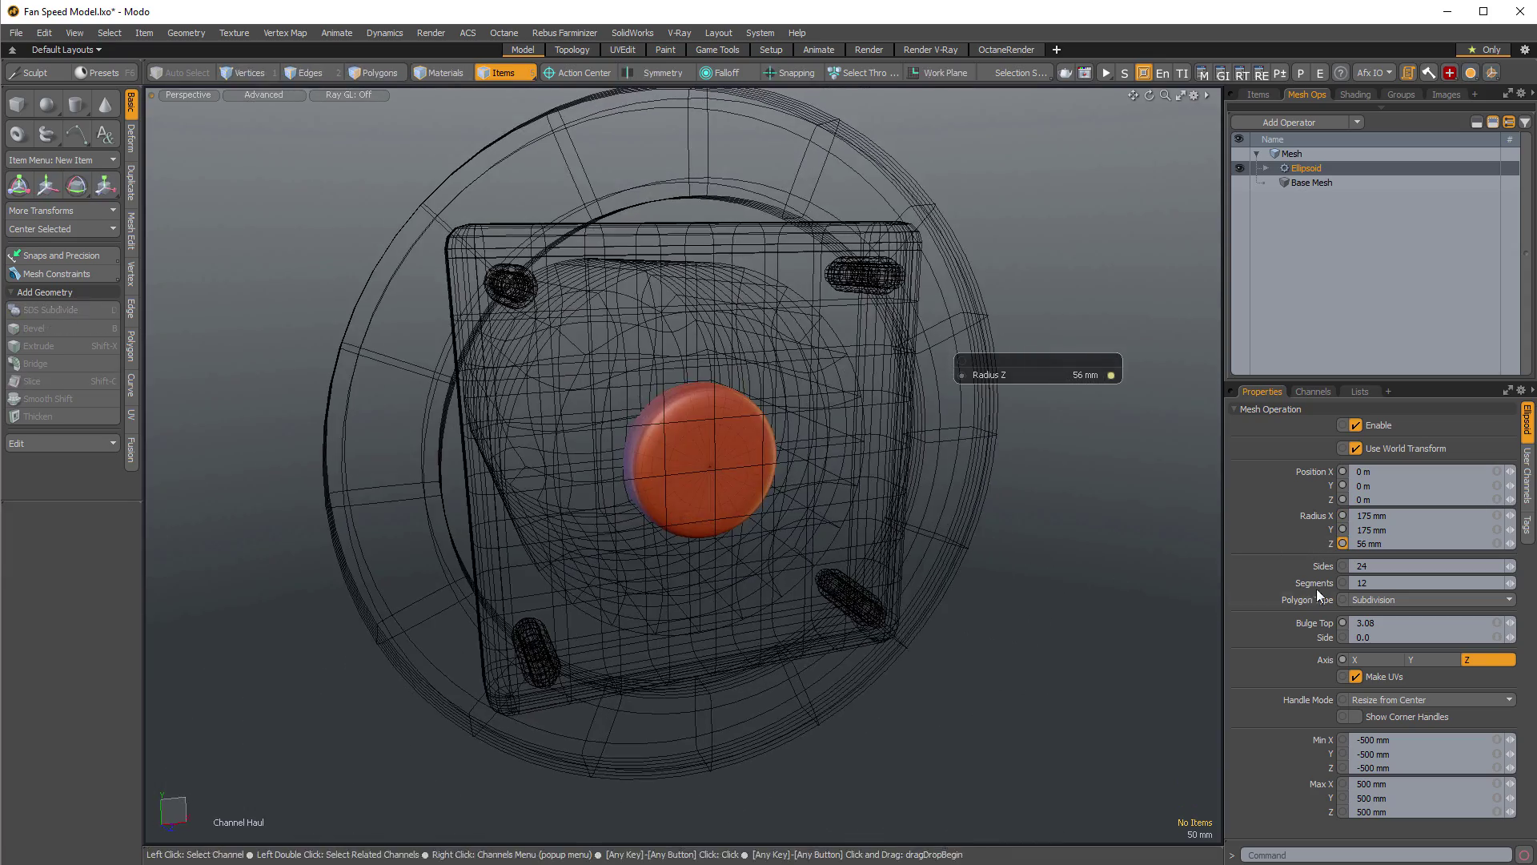
pyautogui.click(1377, 614)
pyautogui.moveTo(1111, 578)
pyautogui.keyDown('alt'); pyautogui.mouseDown()
pyautogui.moveTo(940, 577)
pyautogui.moveTo(1139, 579)
pyautogui.moveTo(1128, 570)
pyautogui.mouseUp(); pyautogui.keyUp('alt')
# Rename the ellipsoid mesh under Fan Blades Loc as "Fan Shaft" and deselect it.
pyautogui.click(1291, 153)
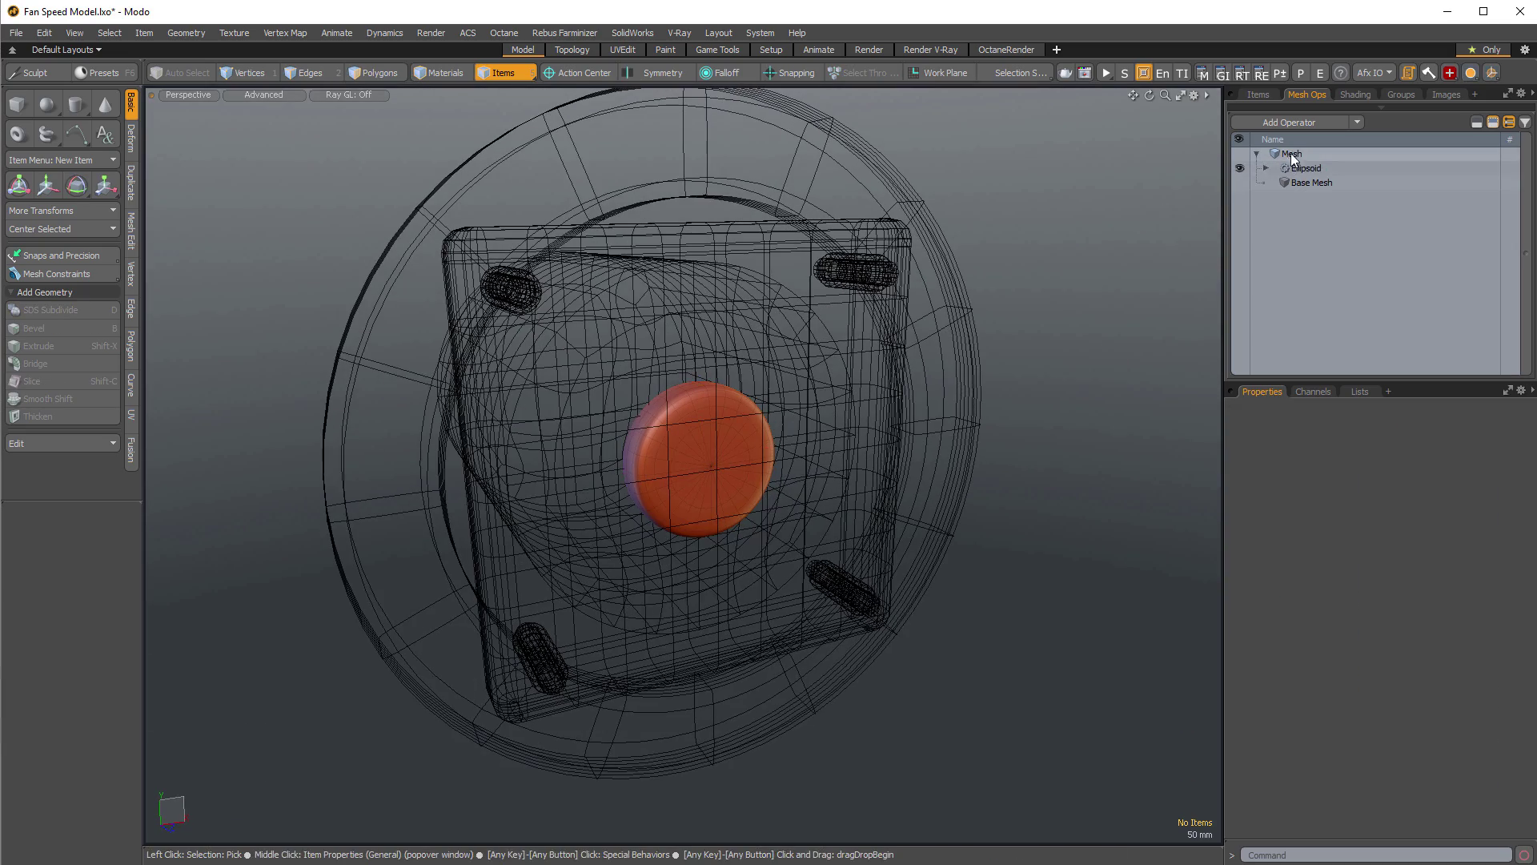
pyautogui.click(1259, 95)
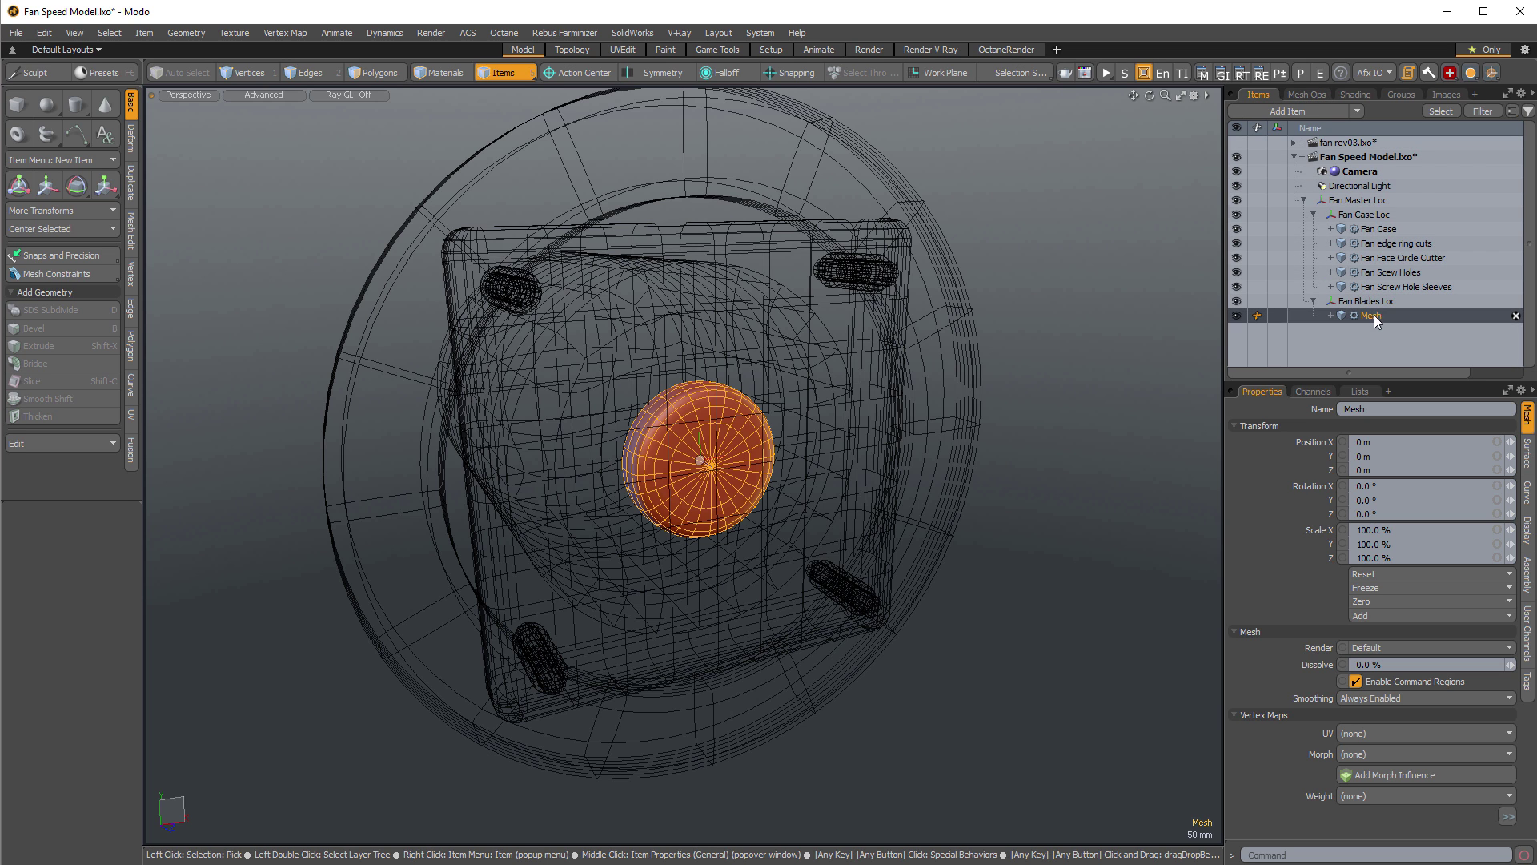
pyautogui.doubleClick(1374, 316)
pyautogui.write('Fan Shaf')
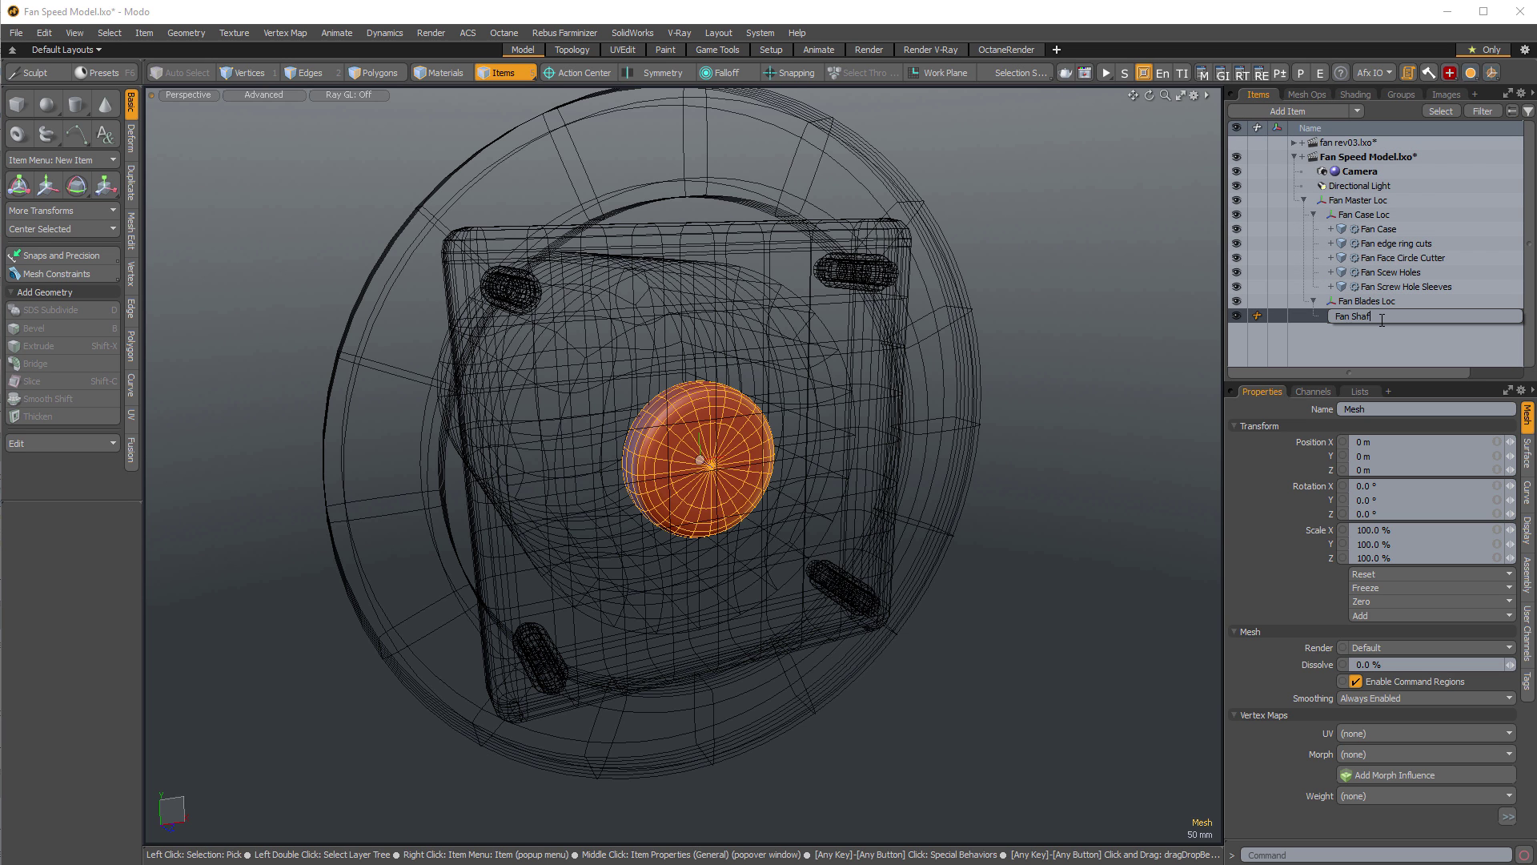
pyautogui.write('t')
pyautogui.press('Return')
pyautogui.click(1037, 583)
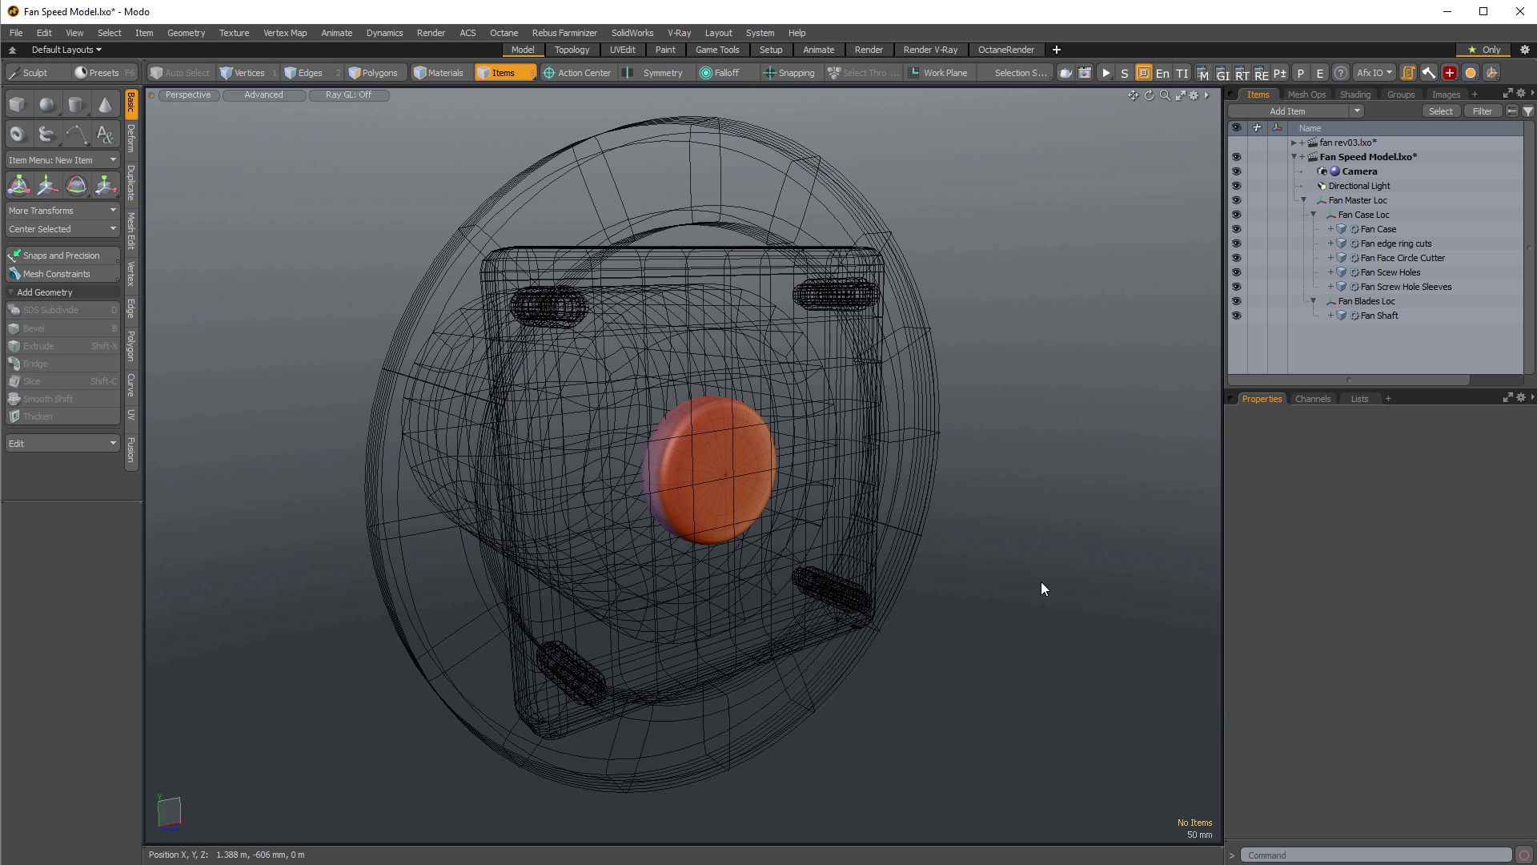
# Create a new mesh, place it inside Fan Blades Loc, and name it "Fan Blades".
pyautogui.press('n')
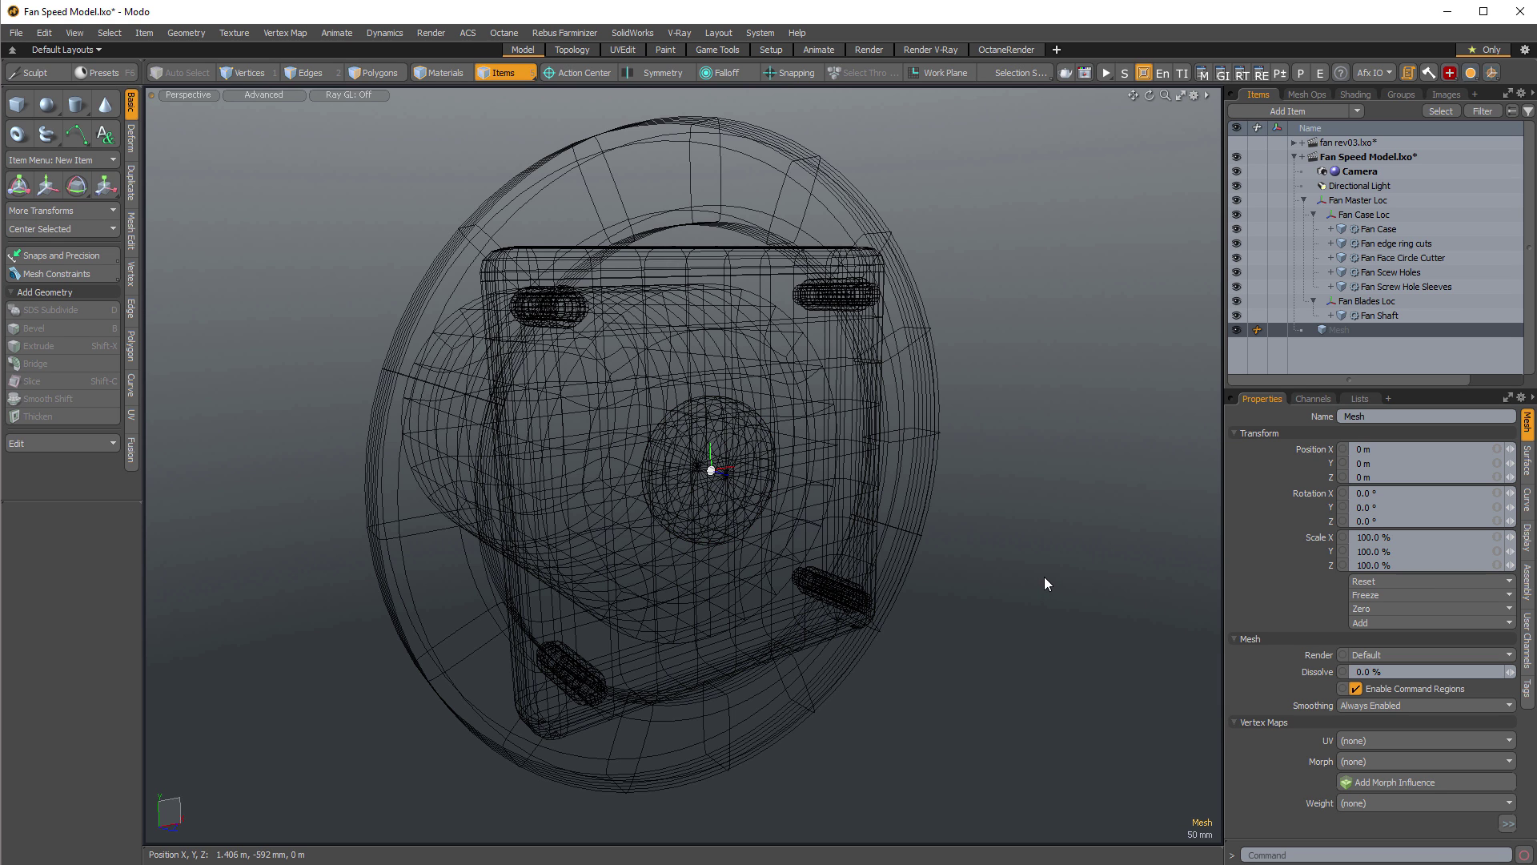
pyautogui.moveTo(1371, 328); pyautogui.dragTo(1386, 306)
pyautogui.press('F2')
pyautogui.write('F')
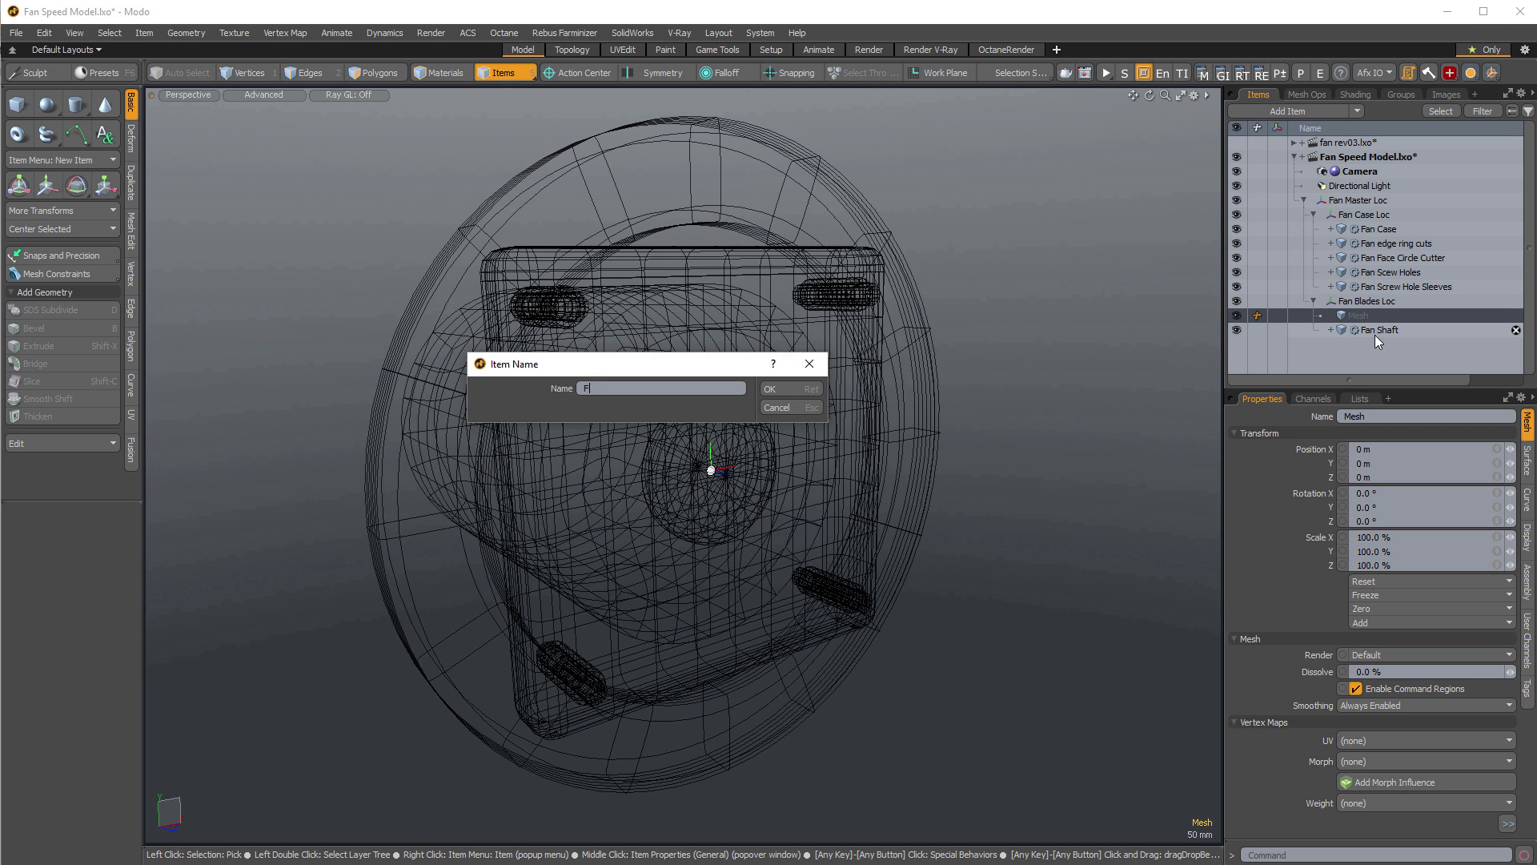
pyautogui.write('an Blades')
pyautogui.press('Return')
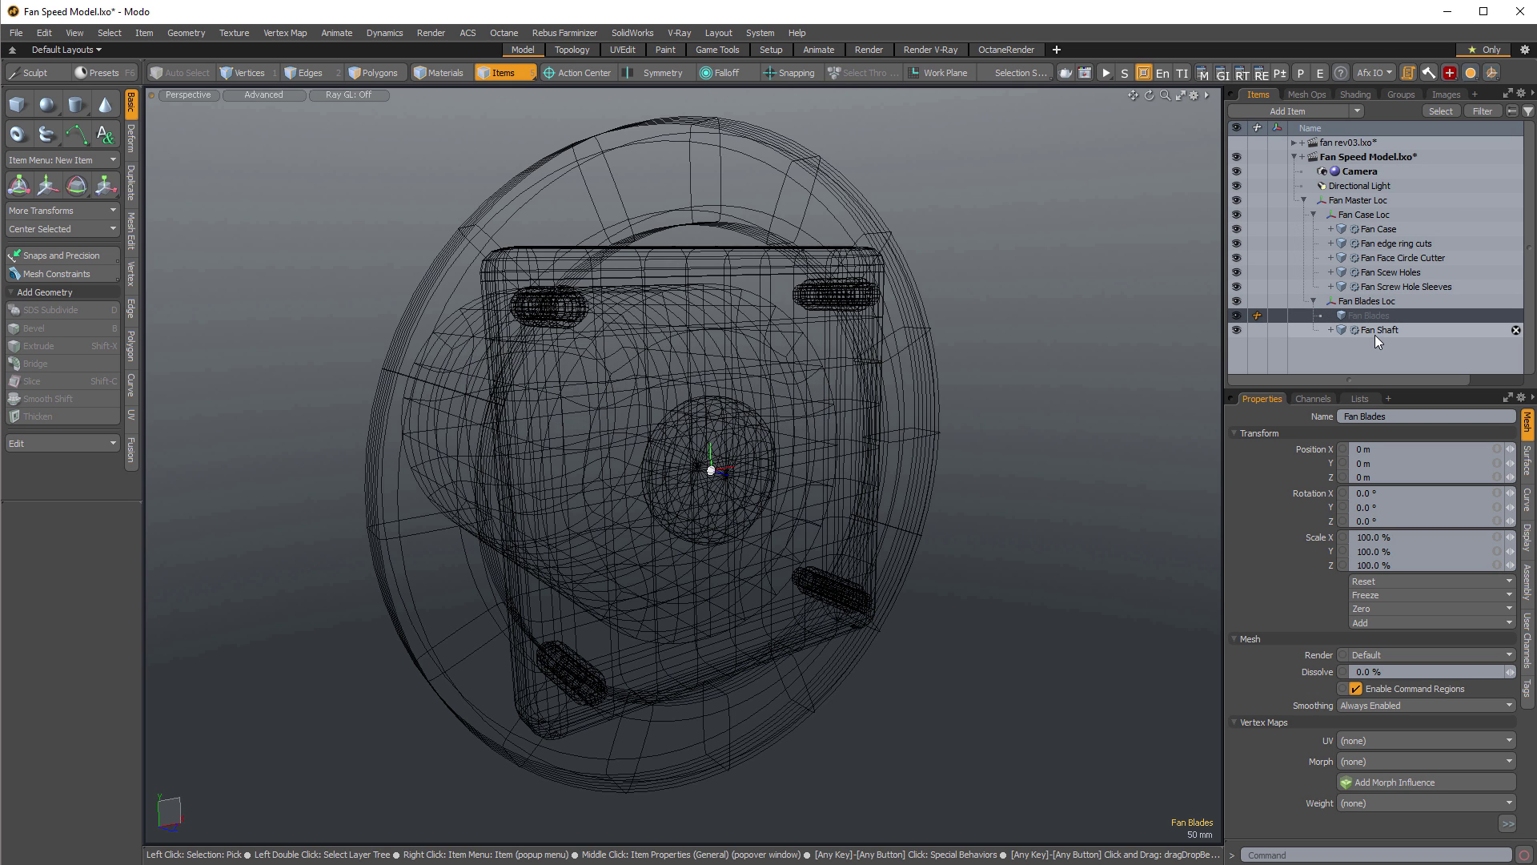
# Hide the Fan Case Loc group and add a Cube mesh operation to the Fan Blades mesh.
pyautogui.keyDown('alt'); pyautogui.moveTo(1041, 356); pyautogui.dragTo(1060, 350); pyautogui.keyUp('alt')
pyautogui.click(1242, 214)
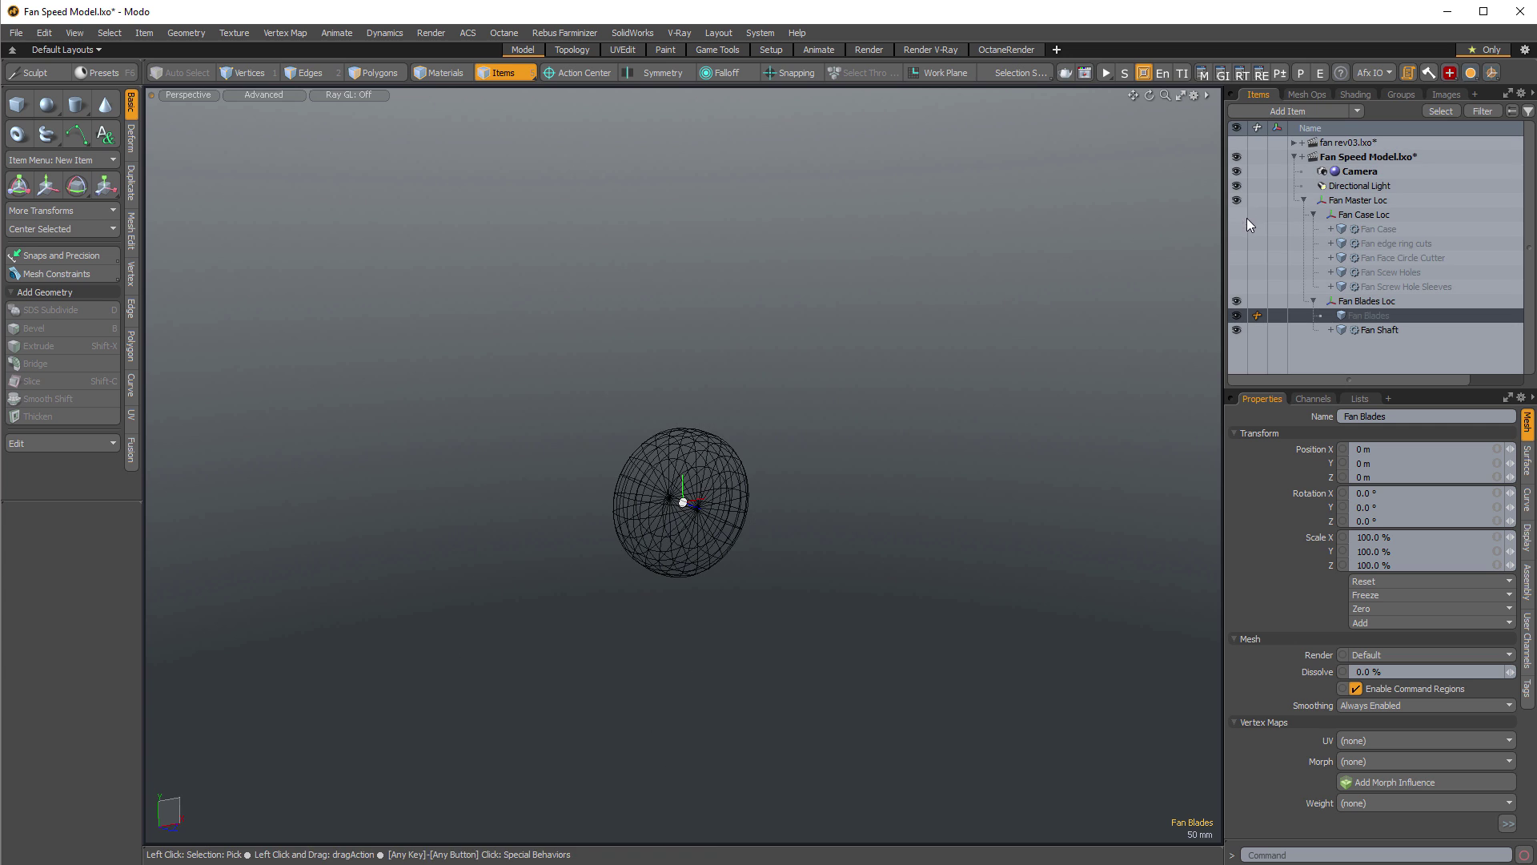
pyautogui.press('KP_1')
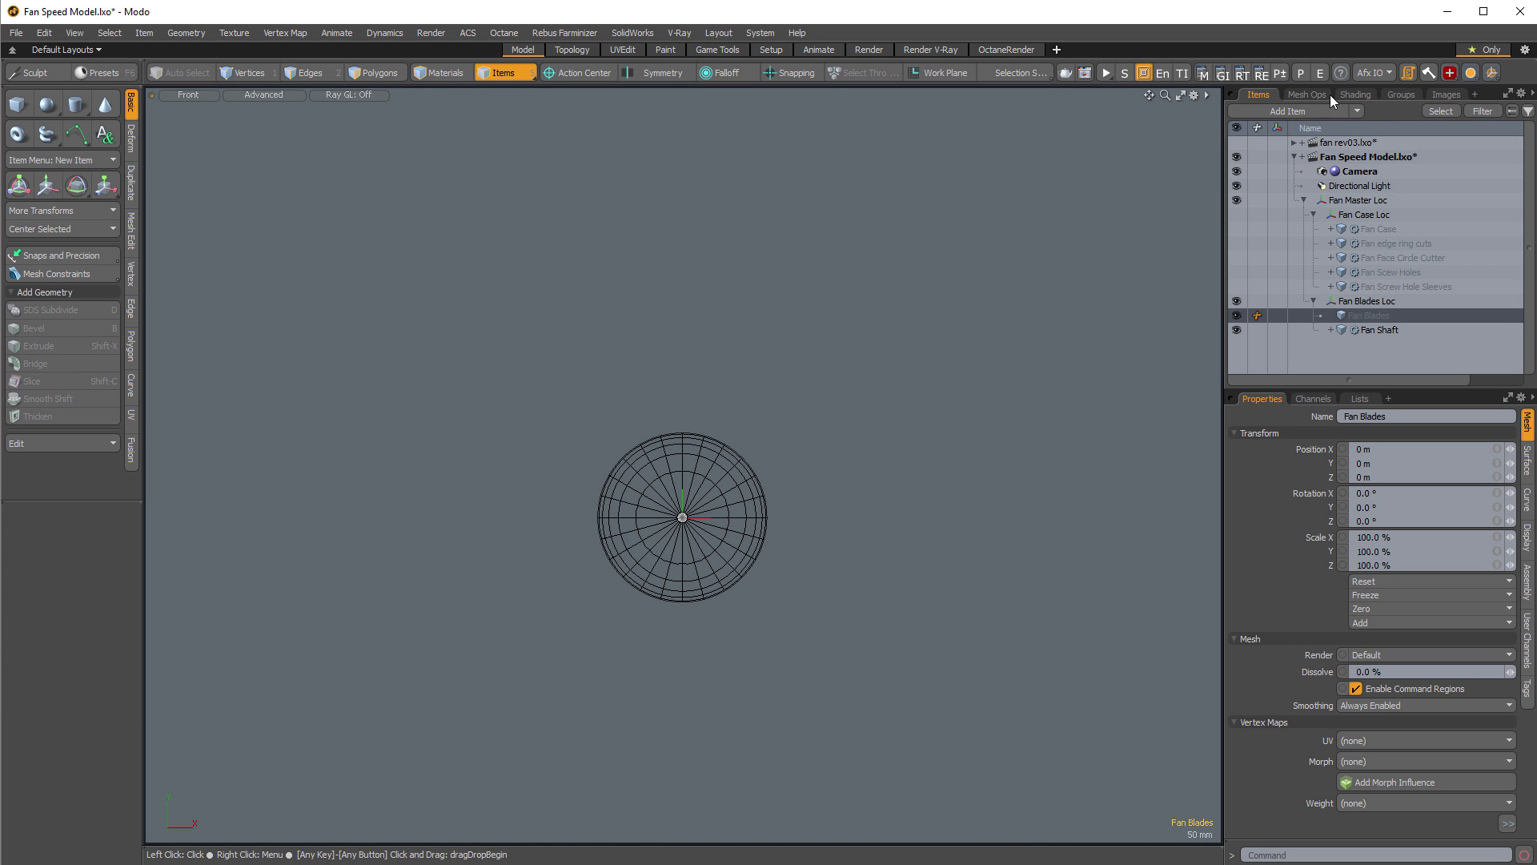
pyautogui.click(1317, 96)
pyautogui.click(1311, 123)
pyautogui.write('cube')
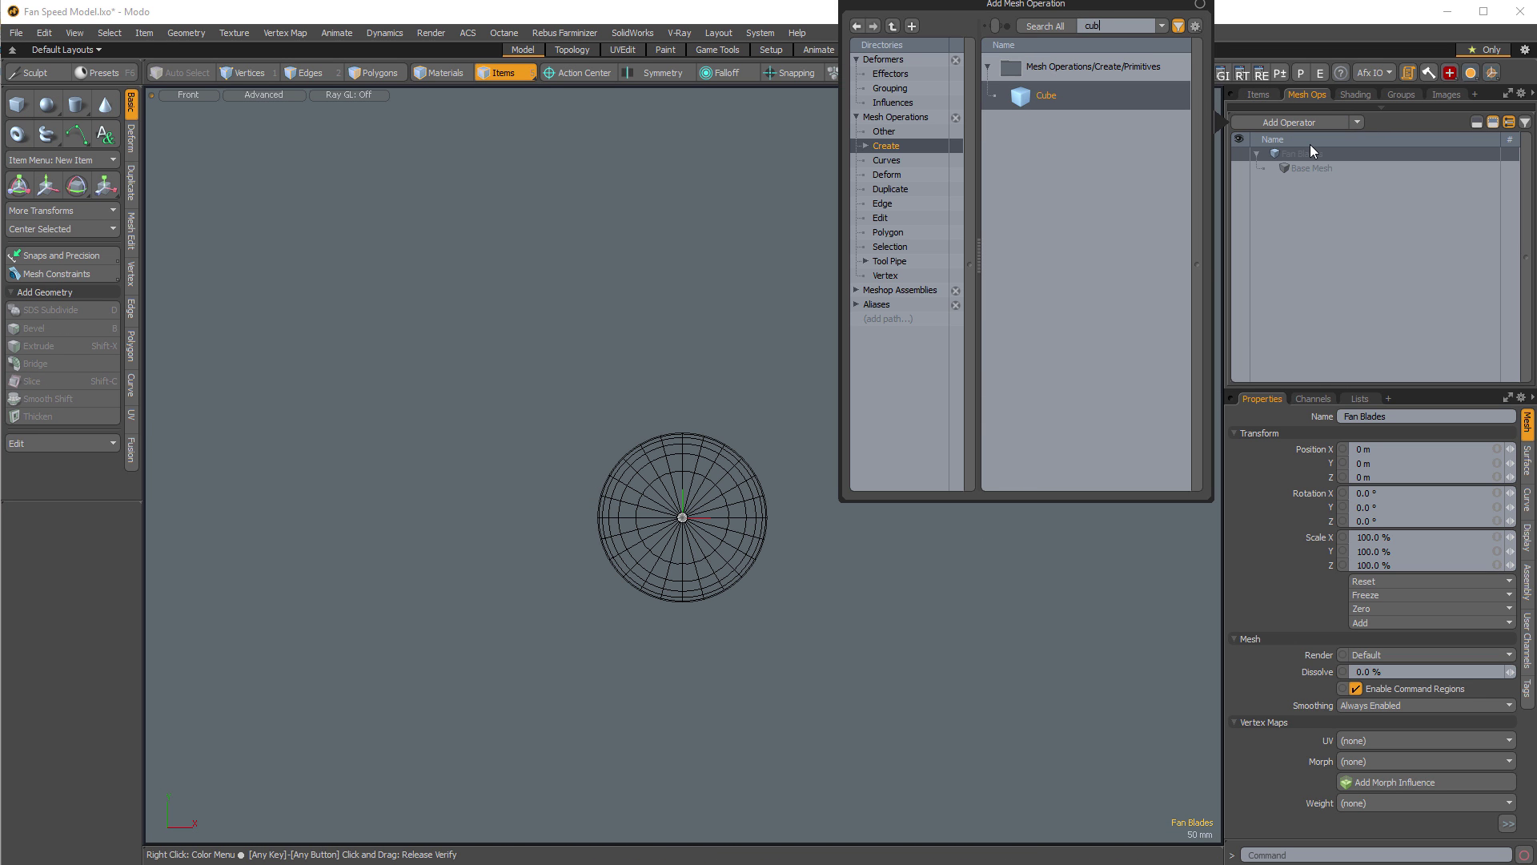
pyautogui.press('Return')
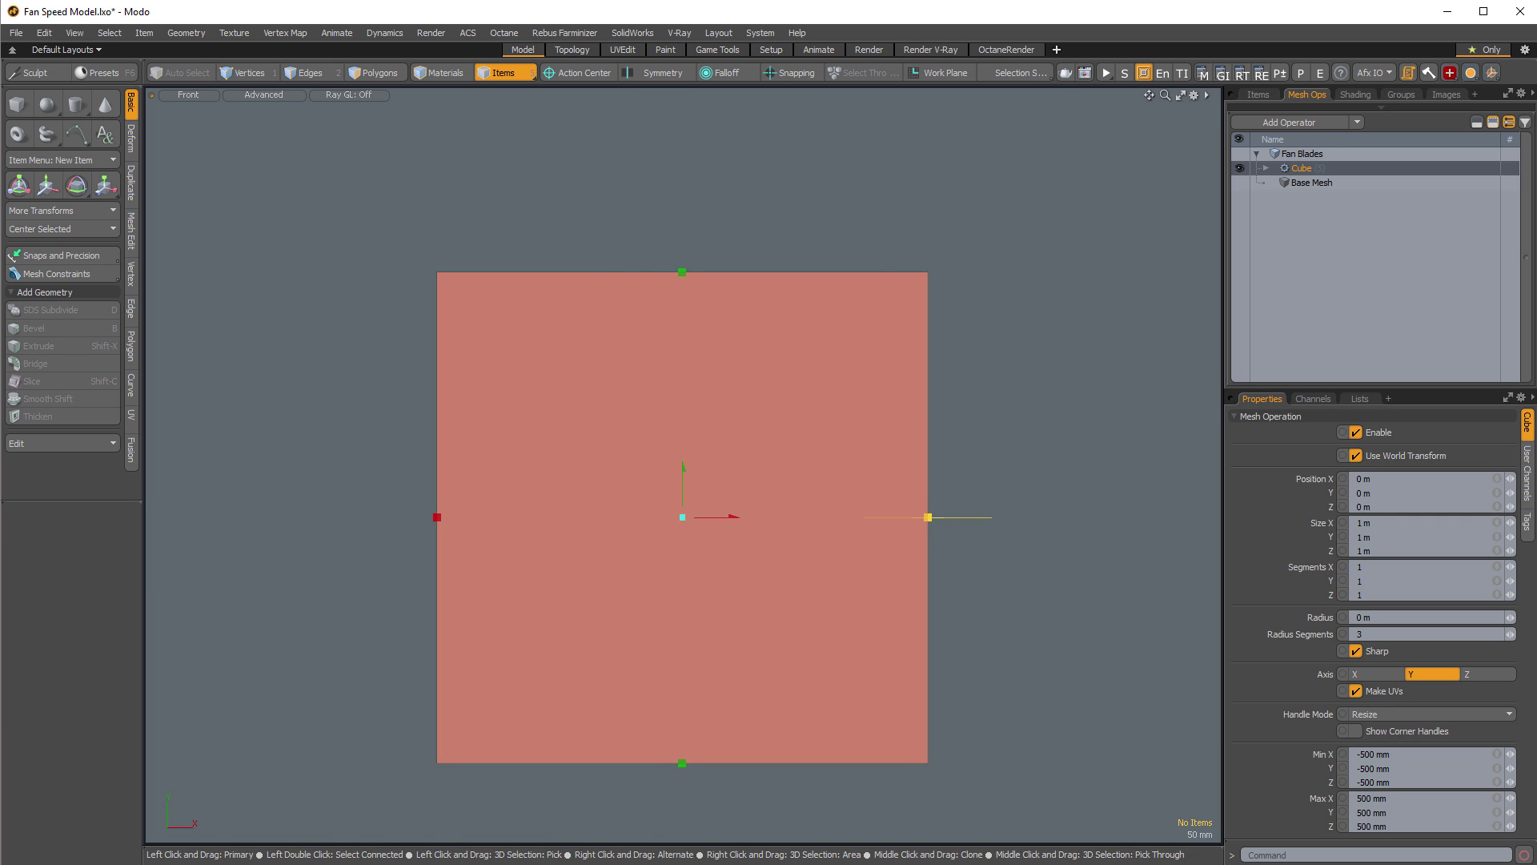
# Set the cube's handle mode to Resize from Center and shrink it to about 210 × 210 × 50 mm.
pyautogui.moveTo(926, 517); pyautogui.dragTo(876, 518)
pyautogui.hotkey('ctrl', 'z')
pyautogui.click(1361, 712)
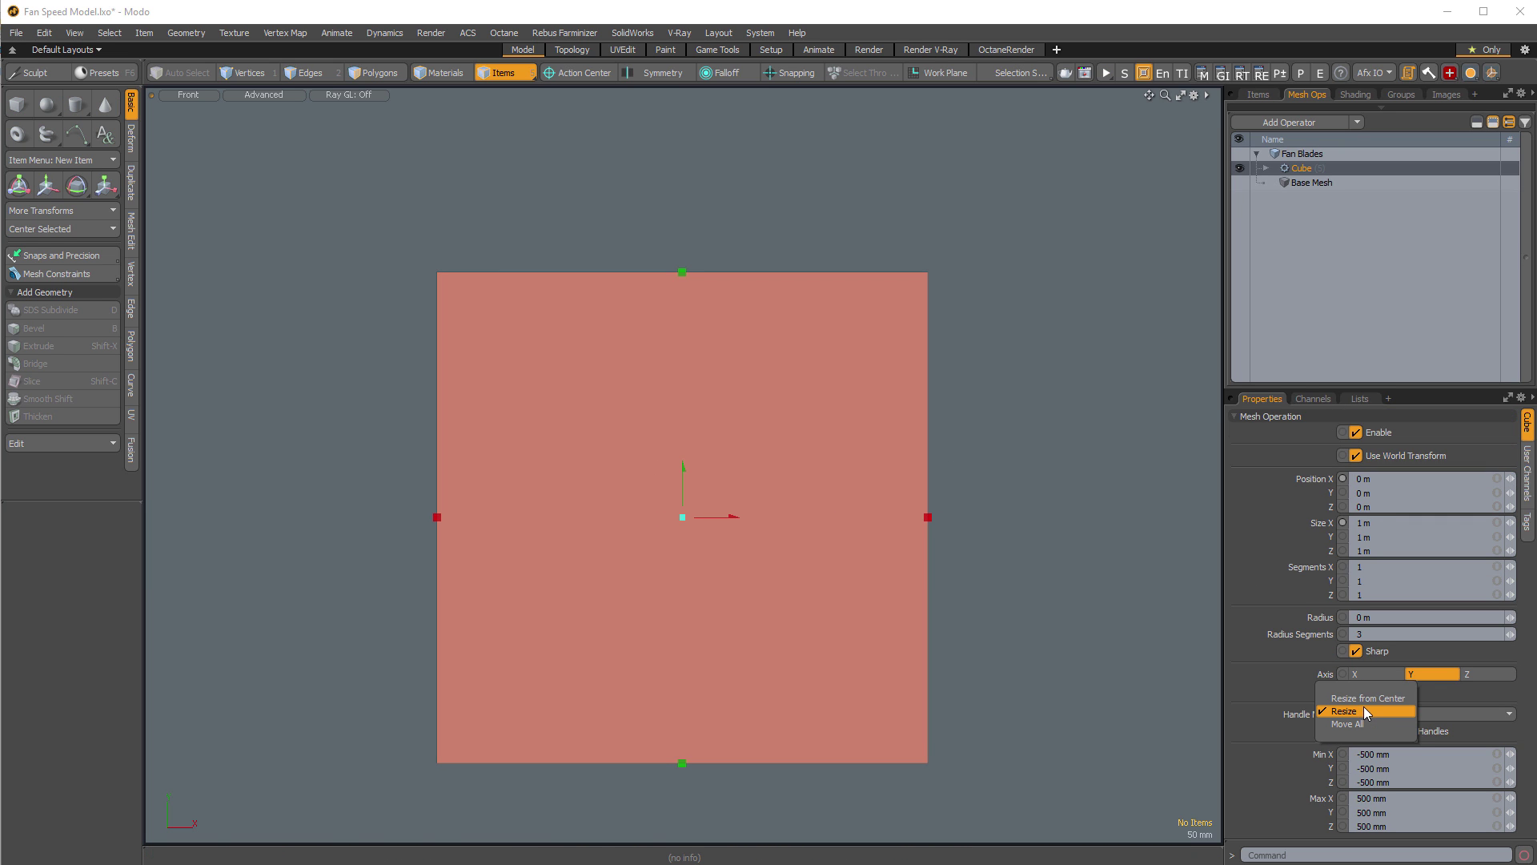
pyautogui.click(1366, 698)
pyautogui.press('KP_Decimal')
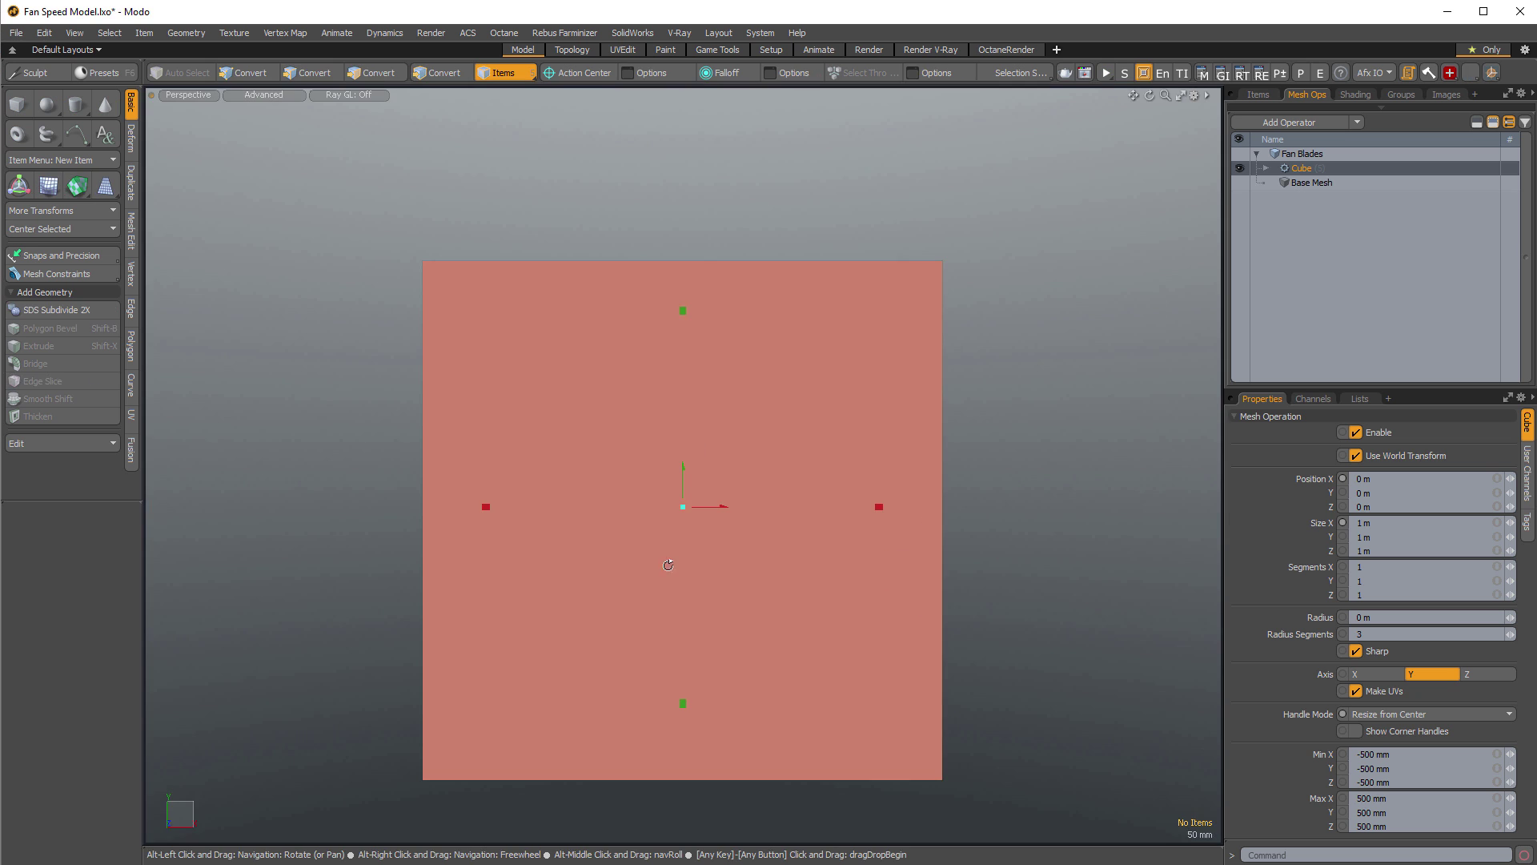
pyautogui.keyDown('alt'); pyautogui.moveTo(669, 564); pyautogui.dragTo(953, 596); pyautogui.keyUp('alt')
pyautogui.keyDown('ctrl'); pyautogui.keyDown('alt'); pyautogui.moveTo(953, 596); pyautogui.dragTo(737, 547); pyautogui.keyUp('alt'); pyautogui.keyUp('ctrl')
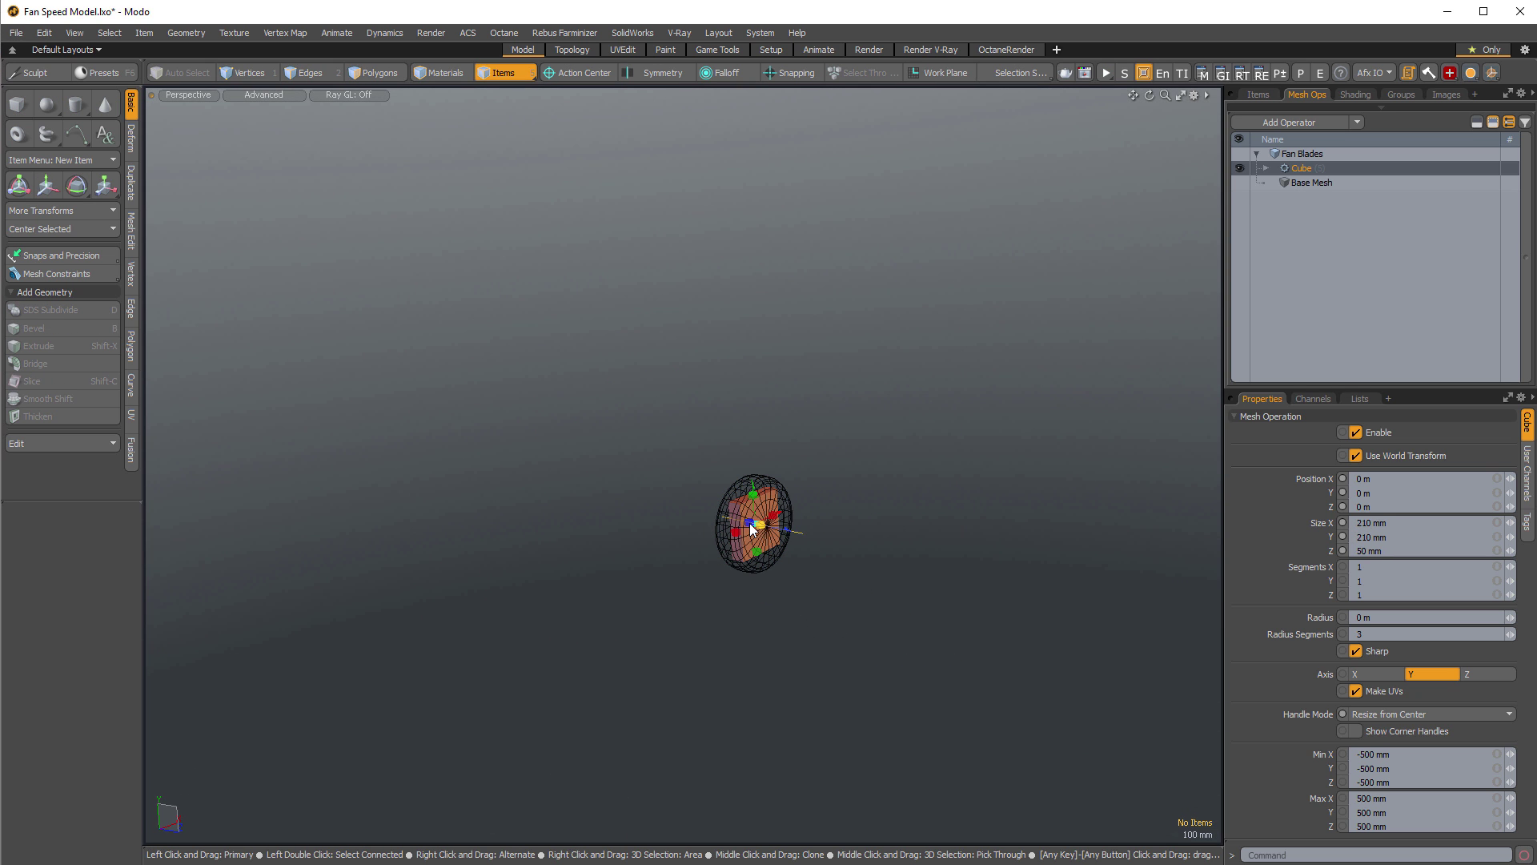
# Thin the cube to about 40 mm in Z and raise it to about 231 mm in Y, overlapping the hub's rim.
pyautogui.keyDown('alt'); pyautogui.keyDown('shift'); pyautogui.moveTo(832, 593); pyautogui.dragTo(890, 474); pyautogui.keyUp('shift'); pyautogui.keyUp('alt')
pyautogui.keyDown('alt'); pyautogui.keyDown('shift'); pyautogui.moveTo(782, 541); pyautogui.dragTo(782, 345); pyautogui.keyUp('shift'); pyautogui.keyUp('alt')
pyautogui.keyDown('ctrl'); pyautogui.keyDown('alt'); pyautogui.moveTo(889, 460); pyautogui.dragTo(851, 454); pyautogui.keyUp('alt'); pyautogui.keyUp('ctrl')
pyautogui.press('KP_2')
pyautogui.keyDown('alt'); pyautogui.keyDown('shift'); pyautogui.moveTo(653, 424); pyautogui.dragTo(780, 128); pyautogui.keyUp('shift'); pyautogui.keyUp('alt')
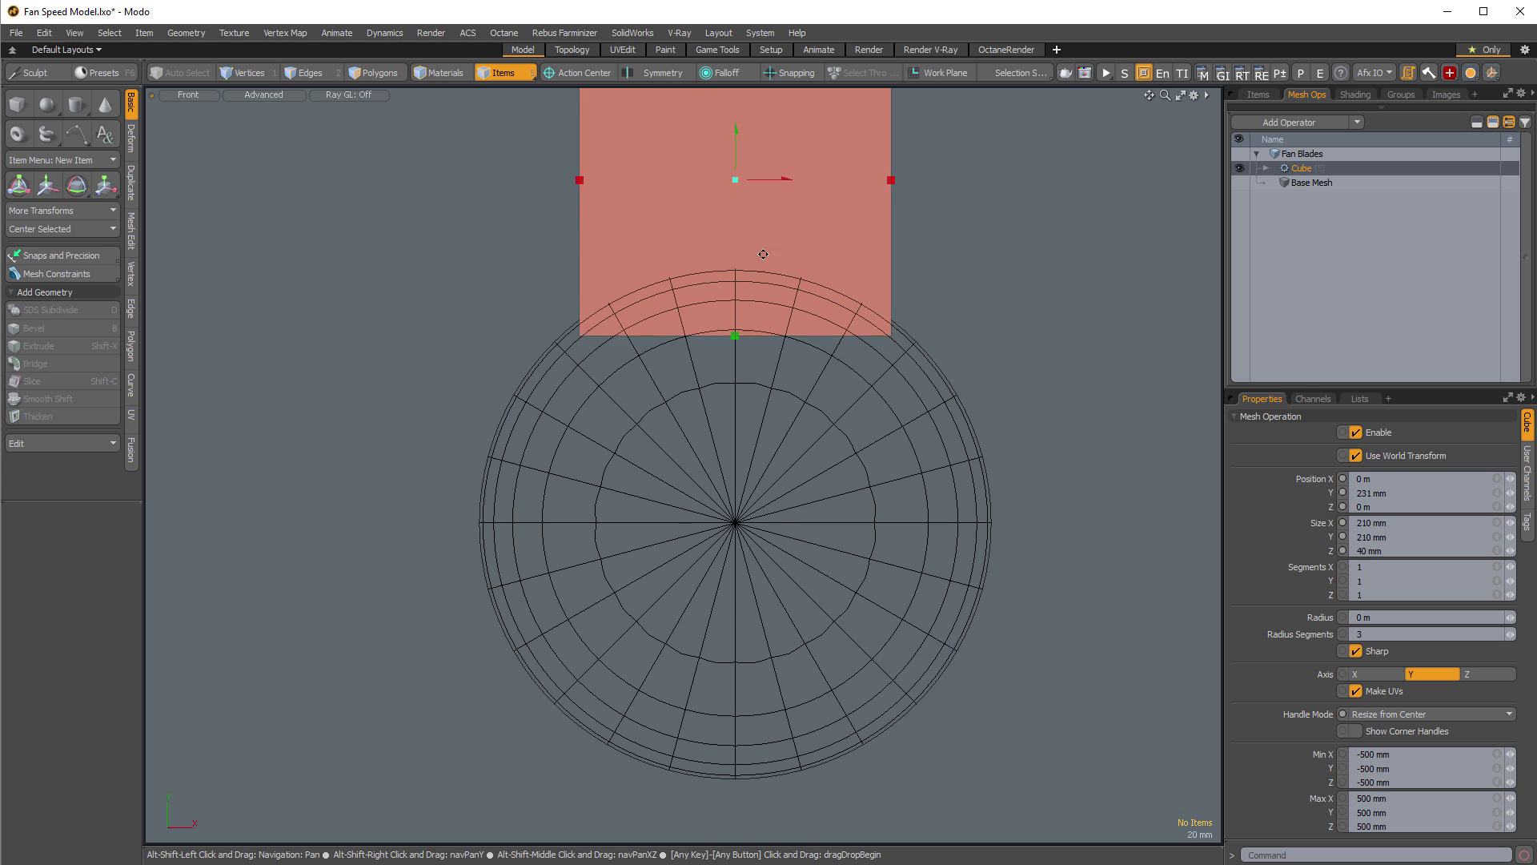
# Narrow the blade cube to about 118 mm in X and thin it to about 20 mm in Z.
pyautogui.keyDown('alt'); pyautogui.keyDown('shift'); pyautogui.moveTo(774, 272); pyautogui.dragTo(875, 299); pyautogui.keyUp('shift'); pyautogui.keyUp('alt')
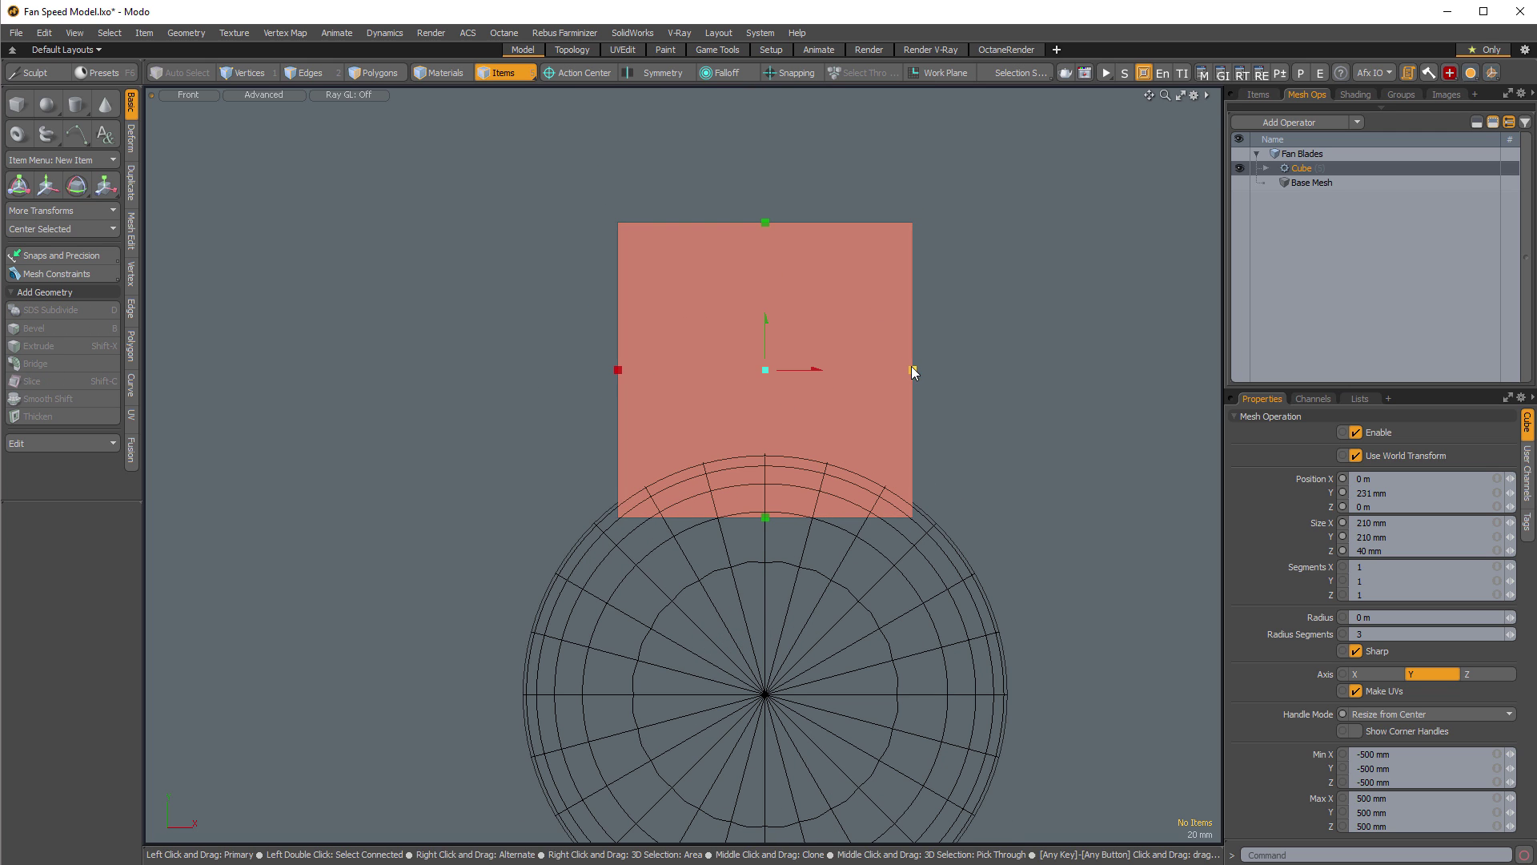
pyautogui.moveTo(913, 370); pyautogui.dragTo(846, 373)
pyautogui.press('.')
pyautogui.keyDown('alt'); pyautogui.moveTo(645, 477); pyautogui.dragTo(852, 341); pyautogui.keyUp('alt')
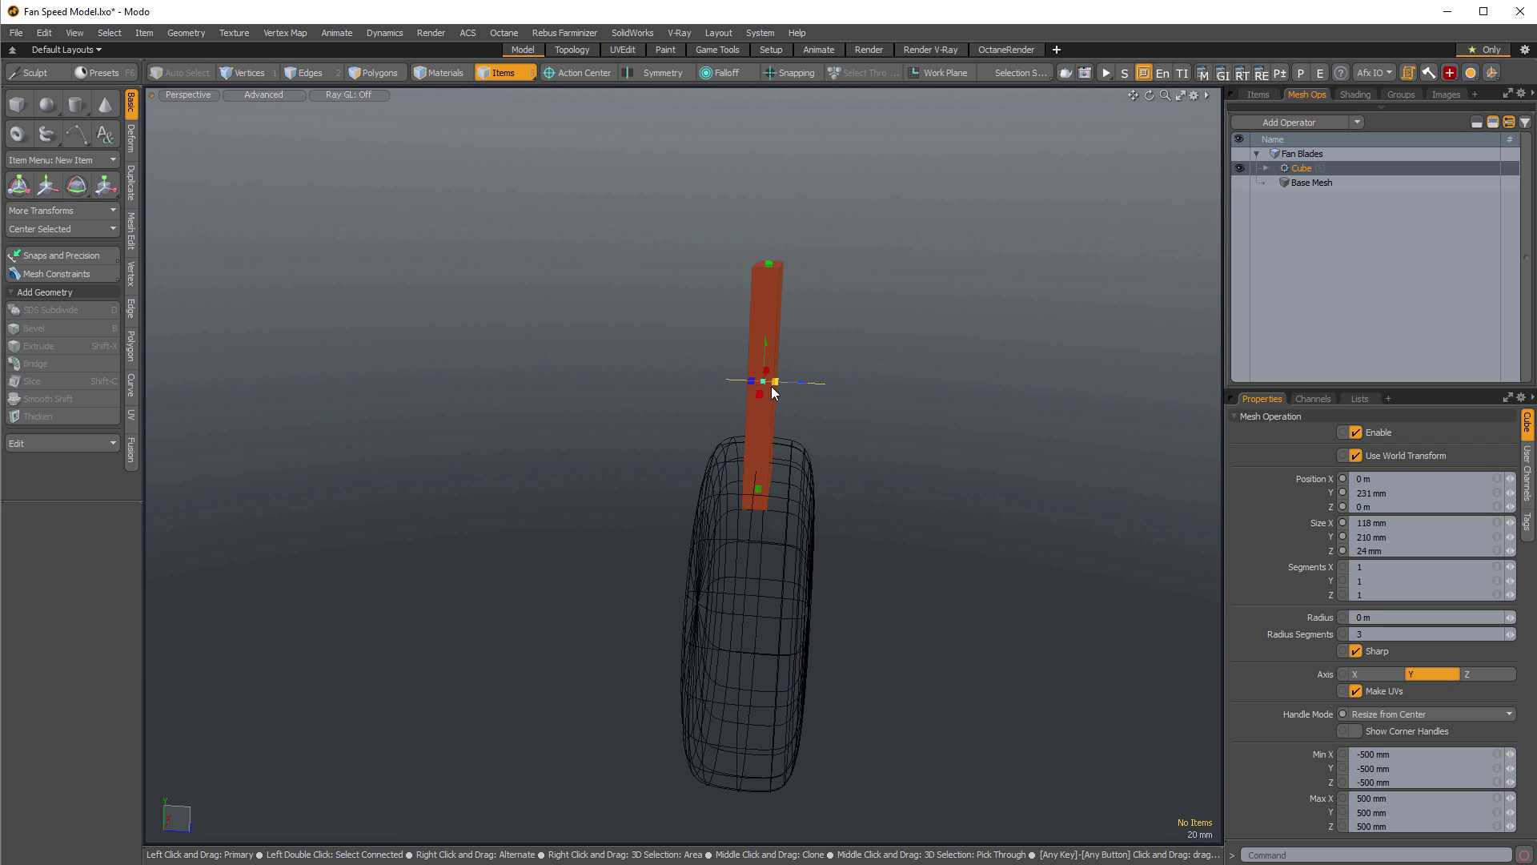
pyautogui.moveTo(769, 389); pyautogui.dragTo(765, 389)
# Set the blade cube's segments to 8 in X, 12 in Y and 4 in Z.
pyautogui.keyDown('alt'); pyautogui.moveTo(621, 489); pyautogui.dragTo(448, 517); pyautogui.keyUp('alt')
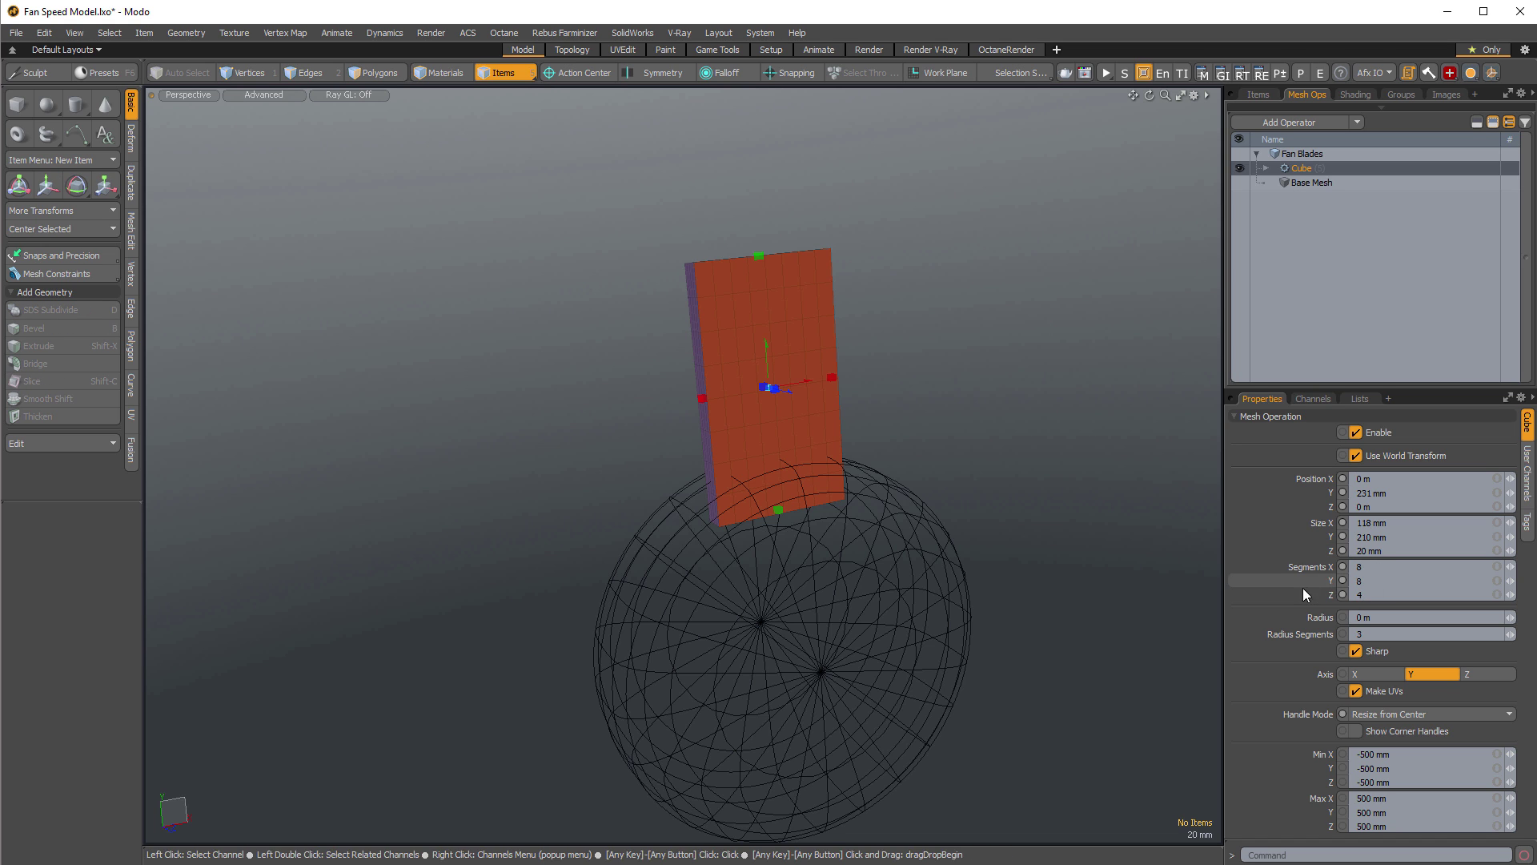
pyautogui.press('Return')
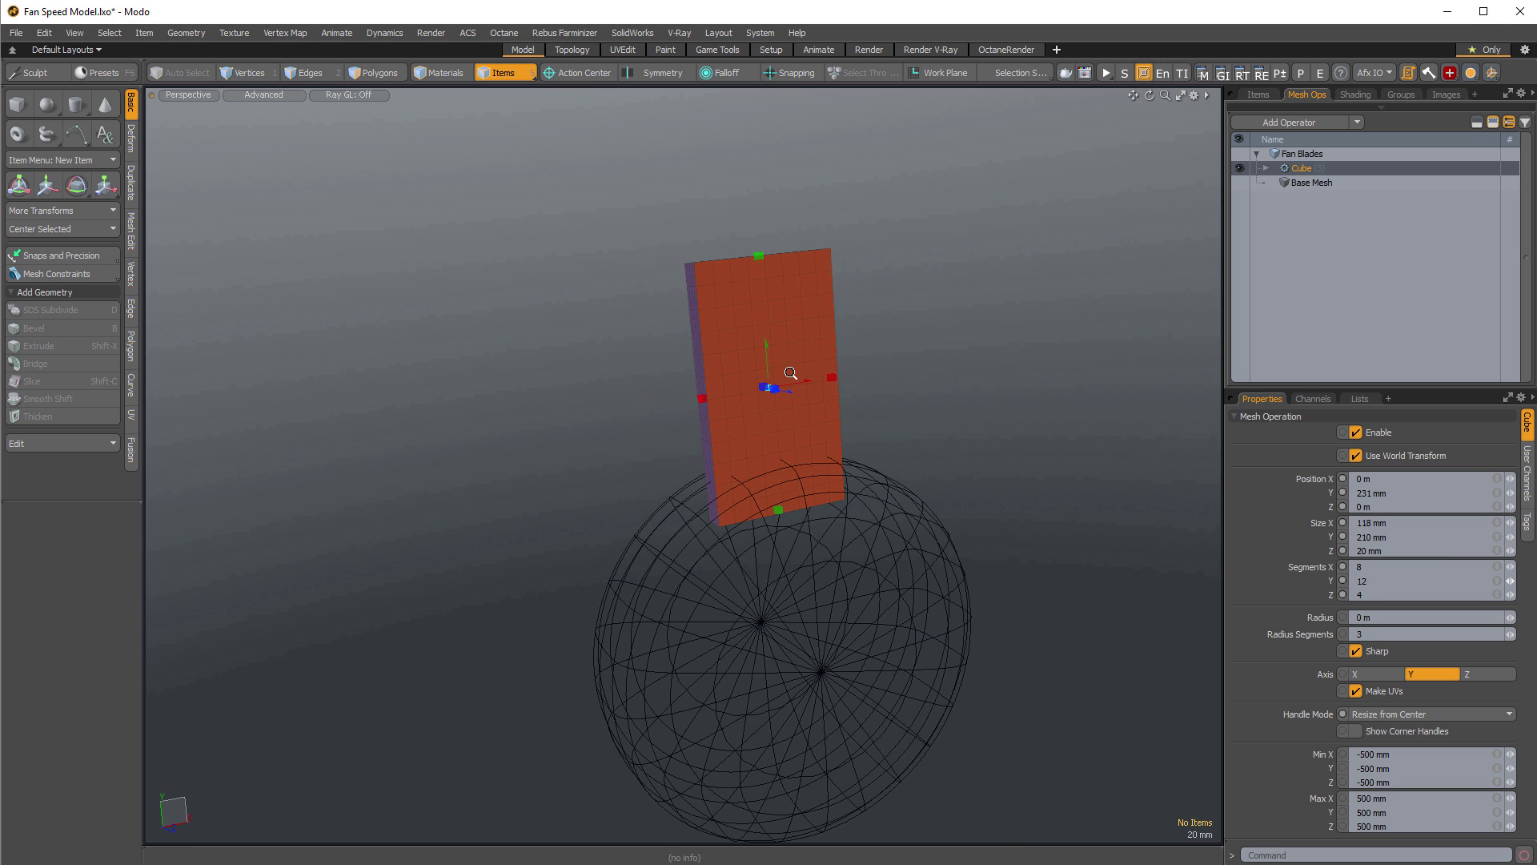
pyautogui.scroll(4, 810, 392)
pyautogui.keyDown('alt'); pyautogui.keyDown('shift'); pyautogui.moveTo(837, 388); pyautogui.dragTo(838, 466); pyautogui.keyUp('shift'); pyautogui.keyUp('alt')
pyautogui.keyDown('alt'); pyautogui.moveTo(697, 508); pyautogui.dragTo(761, 480); pyautogui.keyUp('alt')
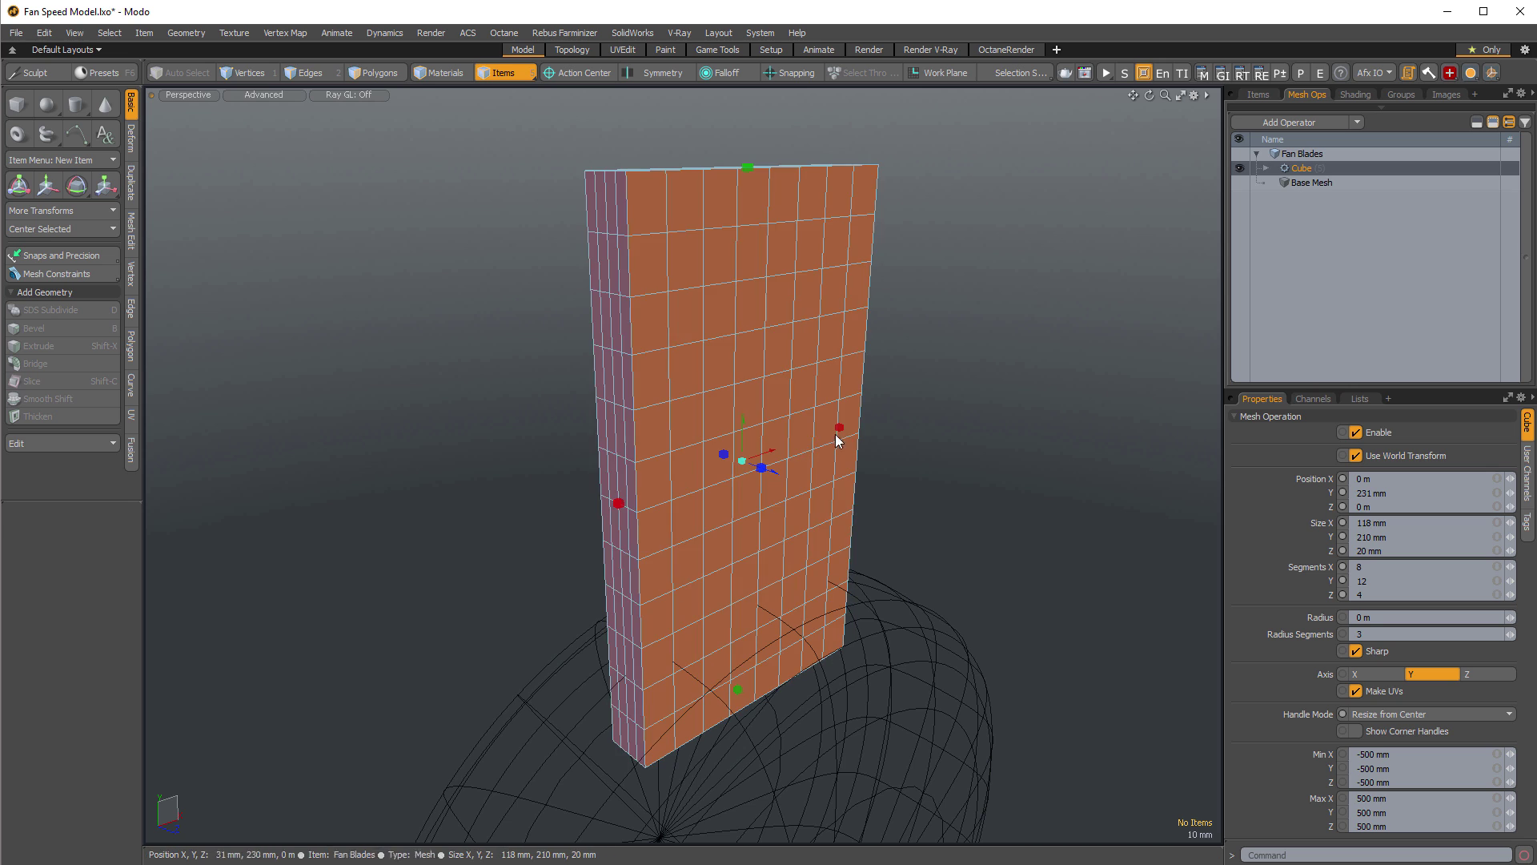
# Narrow the blade cube further to about 104 mm in X with its resize handle.
pyautogui.moveTo(840, 429); pyautogui.dragTo(829, 431)
pyautogui.keyDown('alt'); pyautogui.keyDown('shift'); pyautogui.moveTo(813, 576); pyautogui.dragTo(713, 481); pyautogui.keyUp('shift'); pyautogui.keyUp('alt')
pyautogui.keyDown('alt'); pyautogui.moveTo(713, 480); pyautogui.dragTo(652, 466); pyautogui.keyUp('alt')
pyautogui.keyDown('ctrl'); pyautogui.keyDown('alt'); pyautogui.moveTo(854, 531); pyautogui.dragTo(760, 512); pyautogui.keyUp('alt'); pyautogui.keyUp('ctrl')
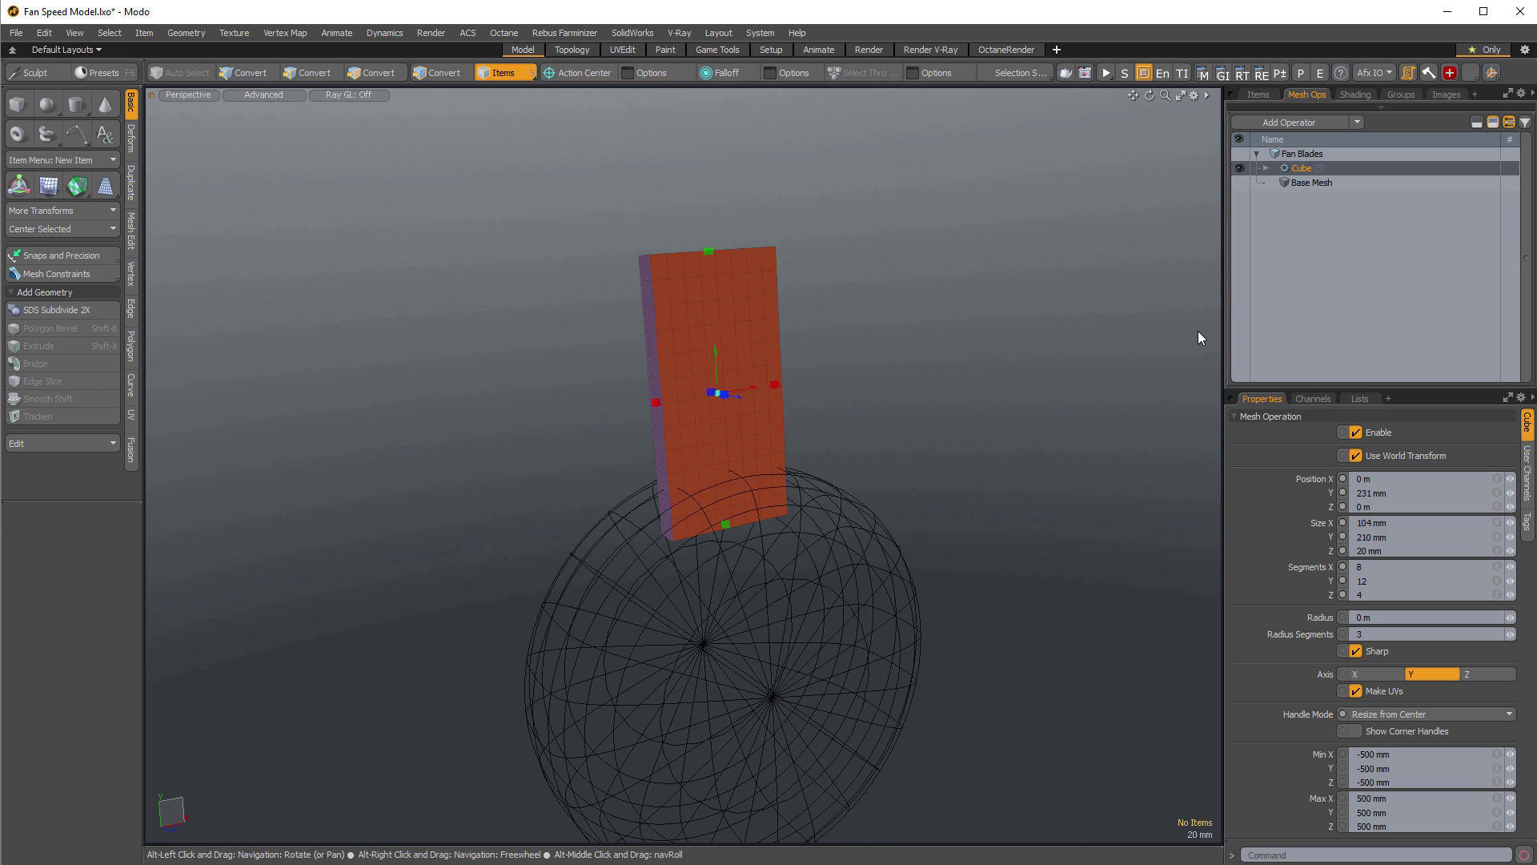
# Add a Rotation Effector to the Fan Blades mesh operations above the cube.
pyautogui.click(1289, 122)
pyautogui.write('ro')
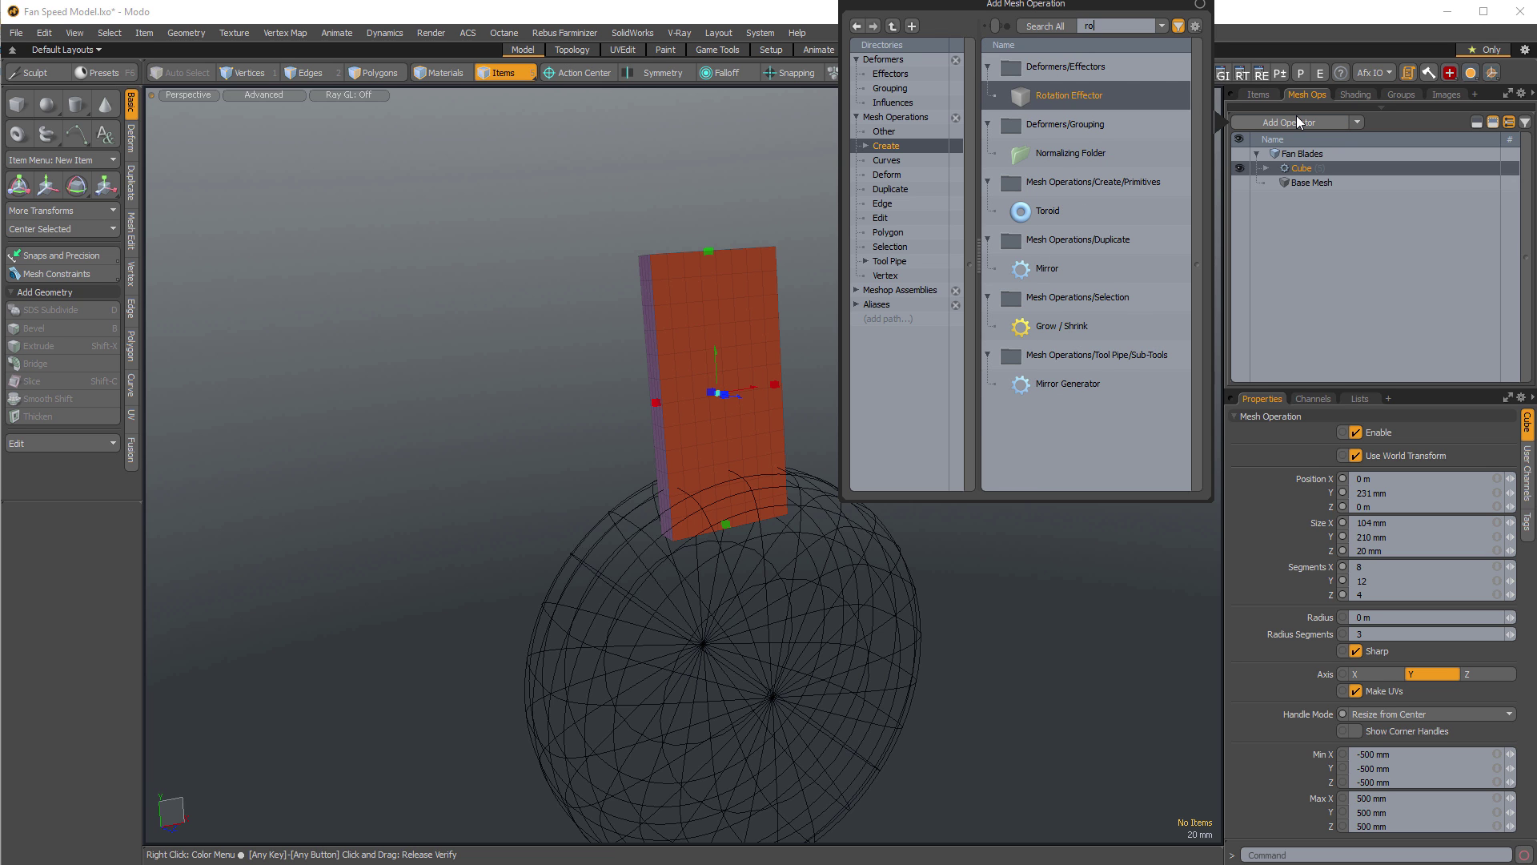
pyautogui.press('Return')
pyautogui.keyDown('alt'); pyautogui.moveTo(949, 408); pyautogui.dragTo(947, 482); pyautogui.keyUp('alt')
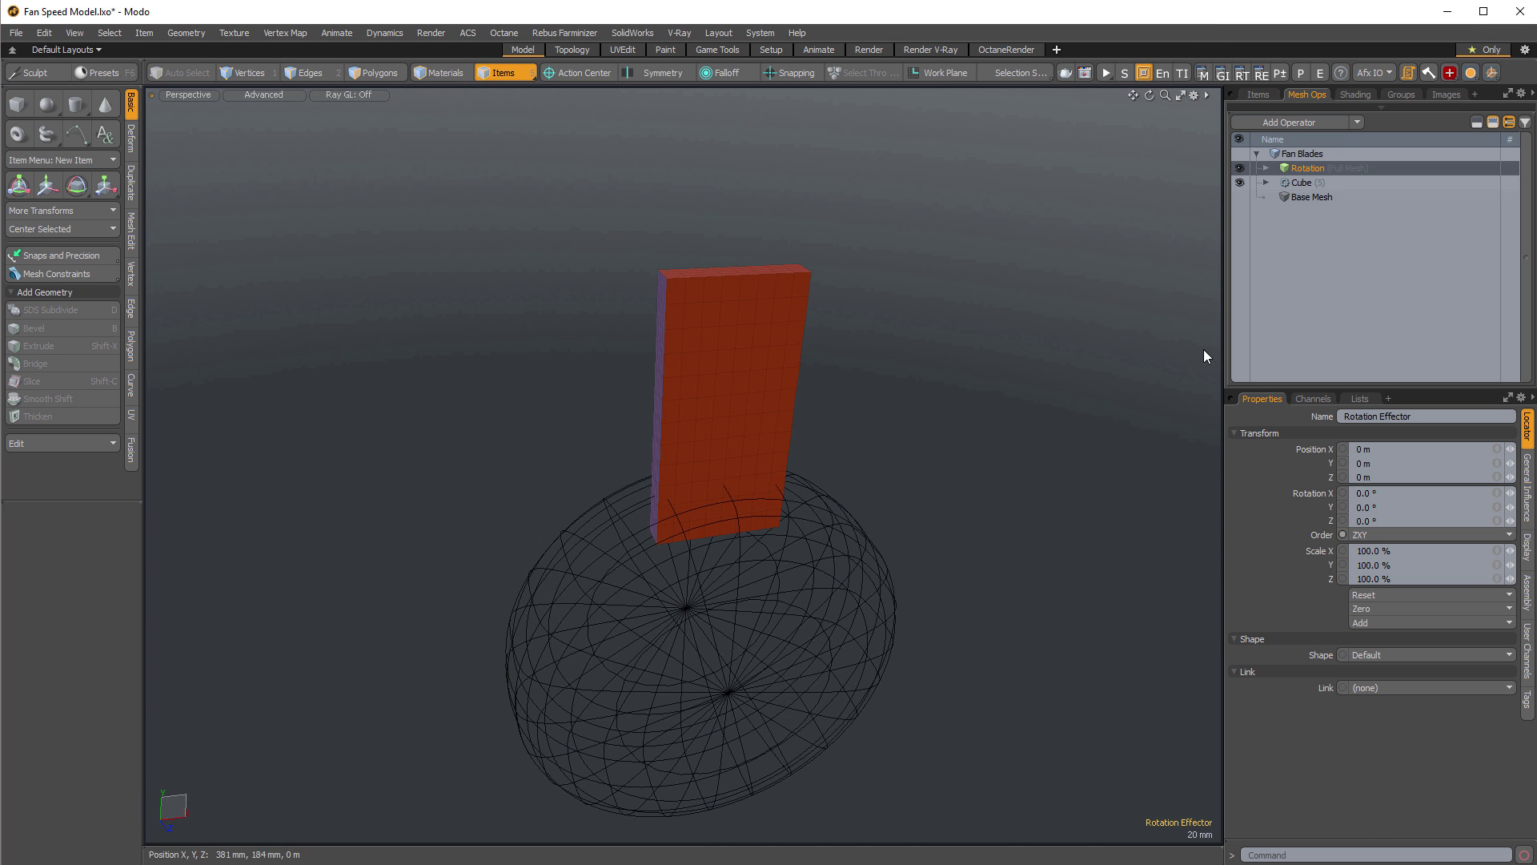
# Select the Rotation Effector inside the Rotation operation and rotate the blade about 12.8° in Y, with background shading turned on to compare it with the hub.
pyautogui.click(1265, 168)
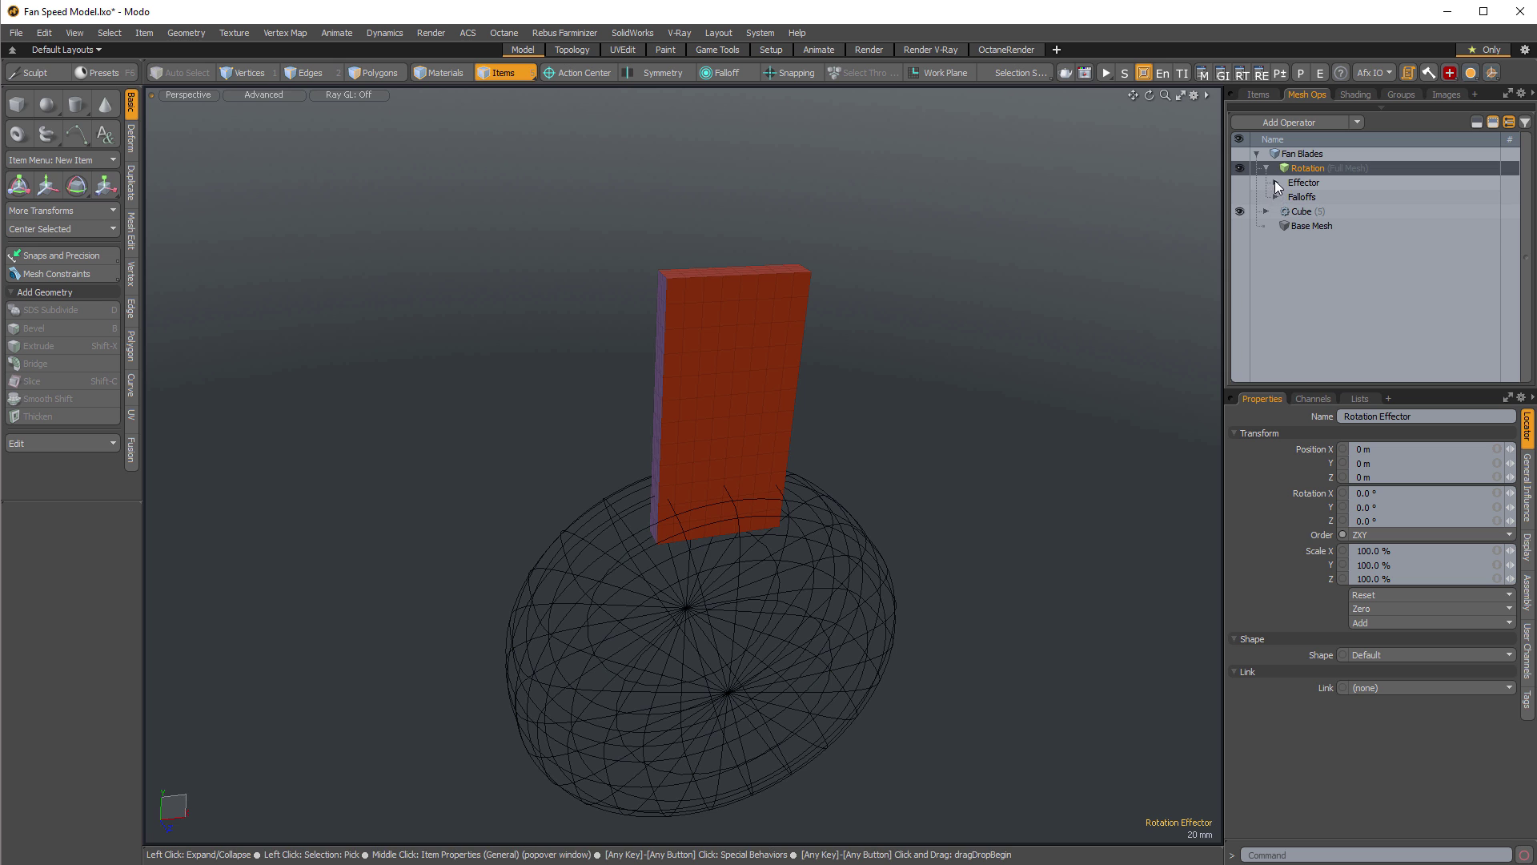
pyautogui.click(1277, 183)
pyautogui.click(1326, 197)
pyautogui.keyDown('alt'); pyautogui.moveTo(833, 620); pyautogui.dragTo(791, 505); pyautogui.keyUp('alt')
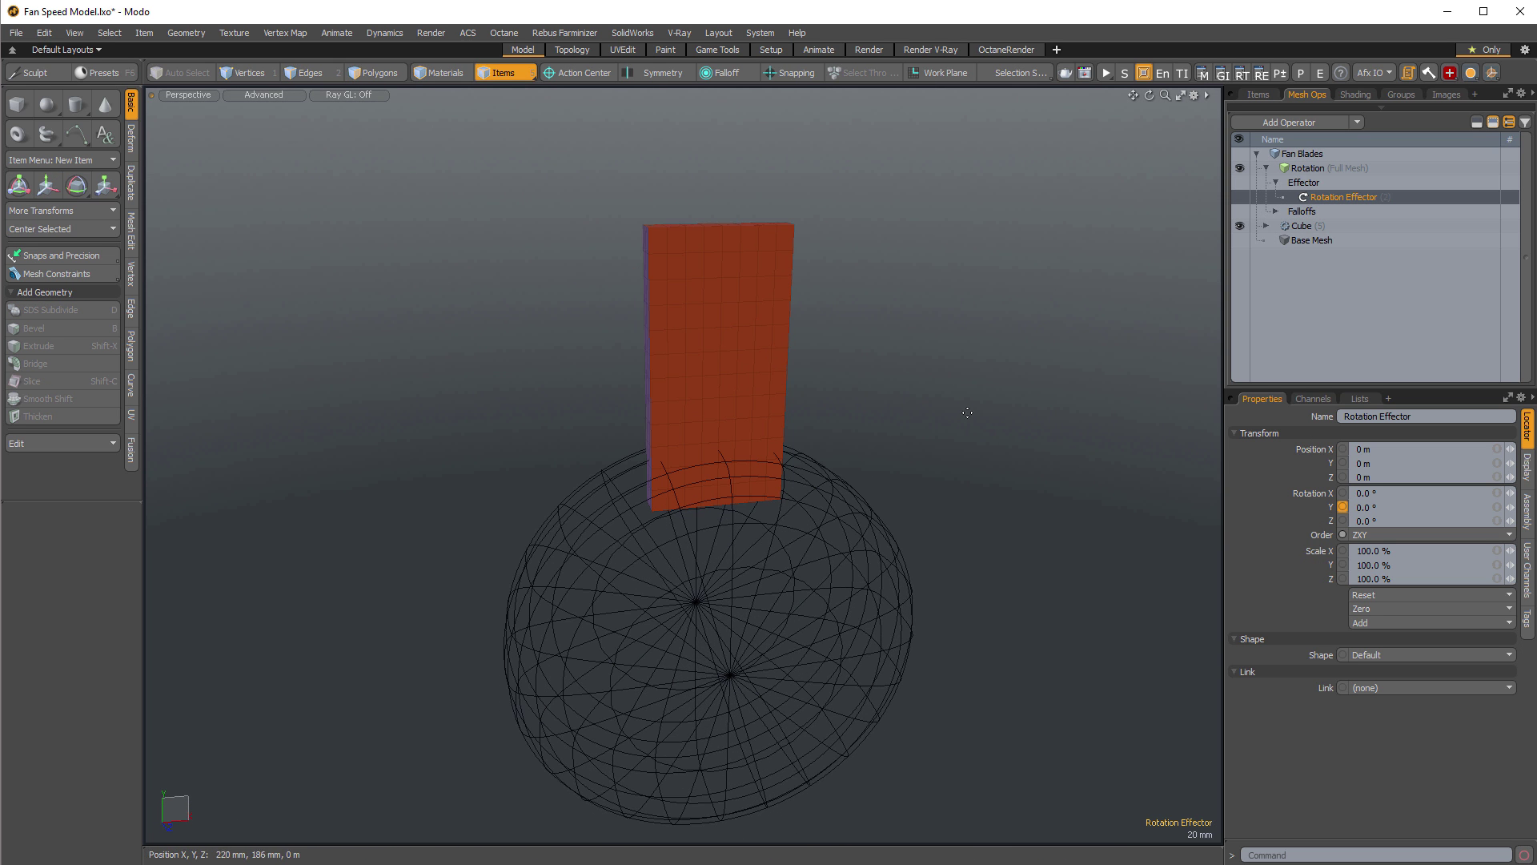
pyautogui.press('c')
pyautogui.moveTo(847, 573); pyautogui.dragTo(857, 574)
pyautogui.hotkey('ctrl', 'space')
pyautogui.click(857, 512)
pyautogui.hotkey('ctrl', '1')
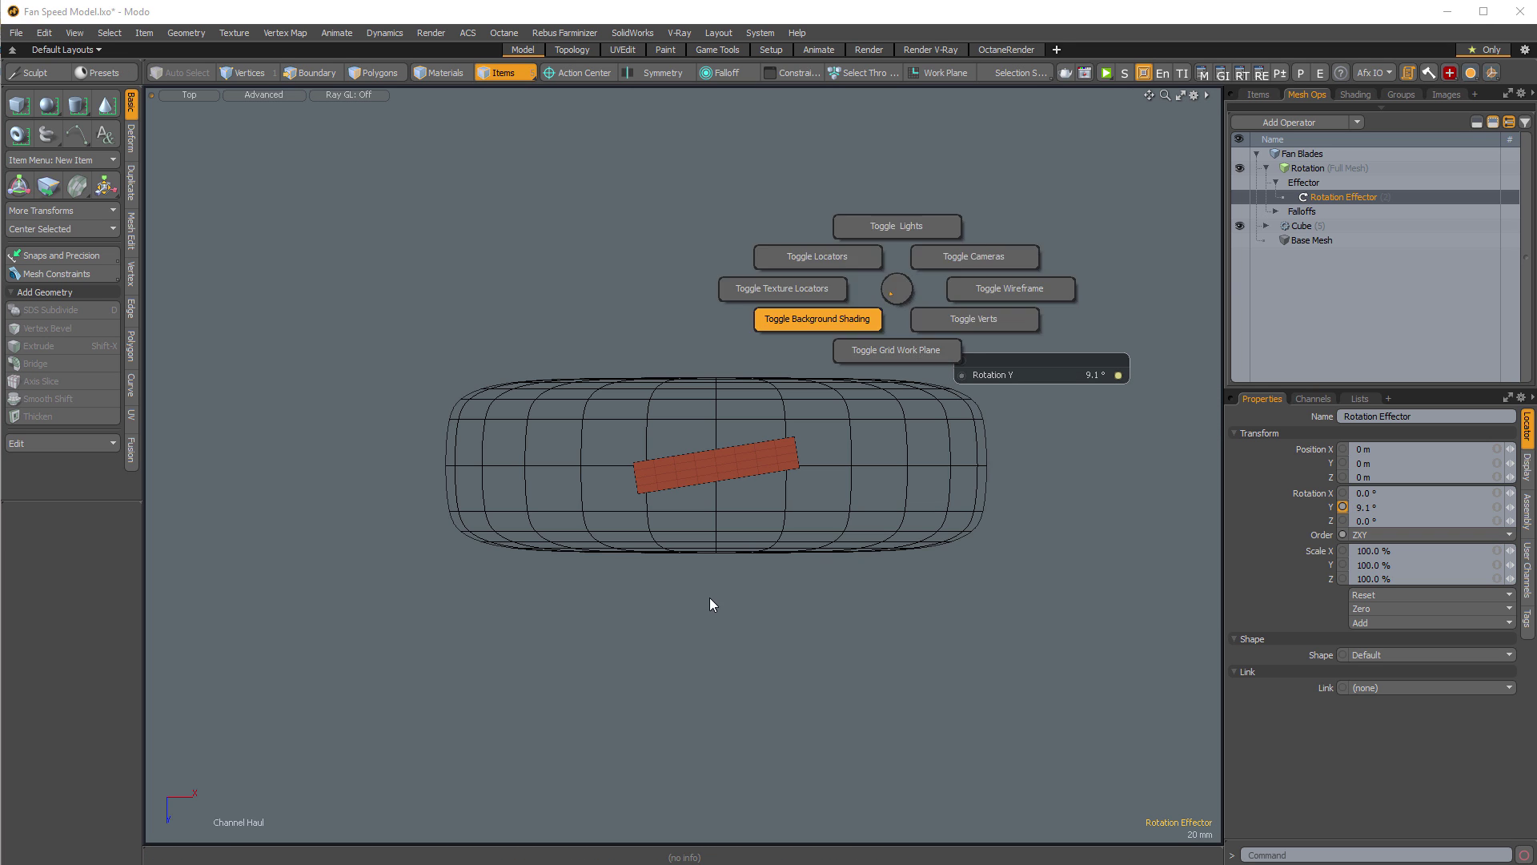
pyautogui.click(709, 597)
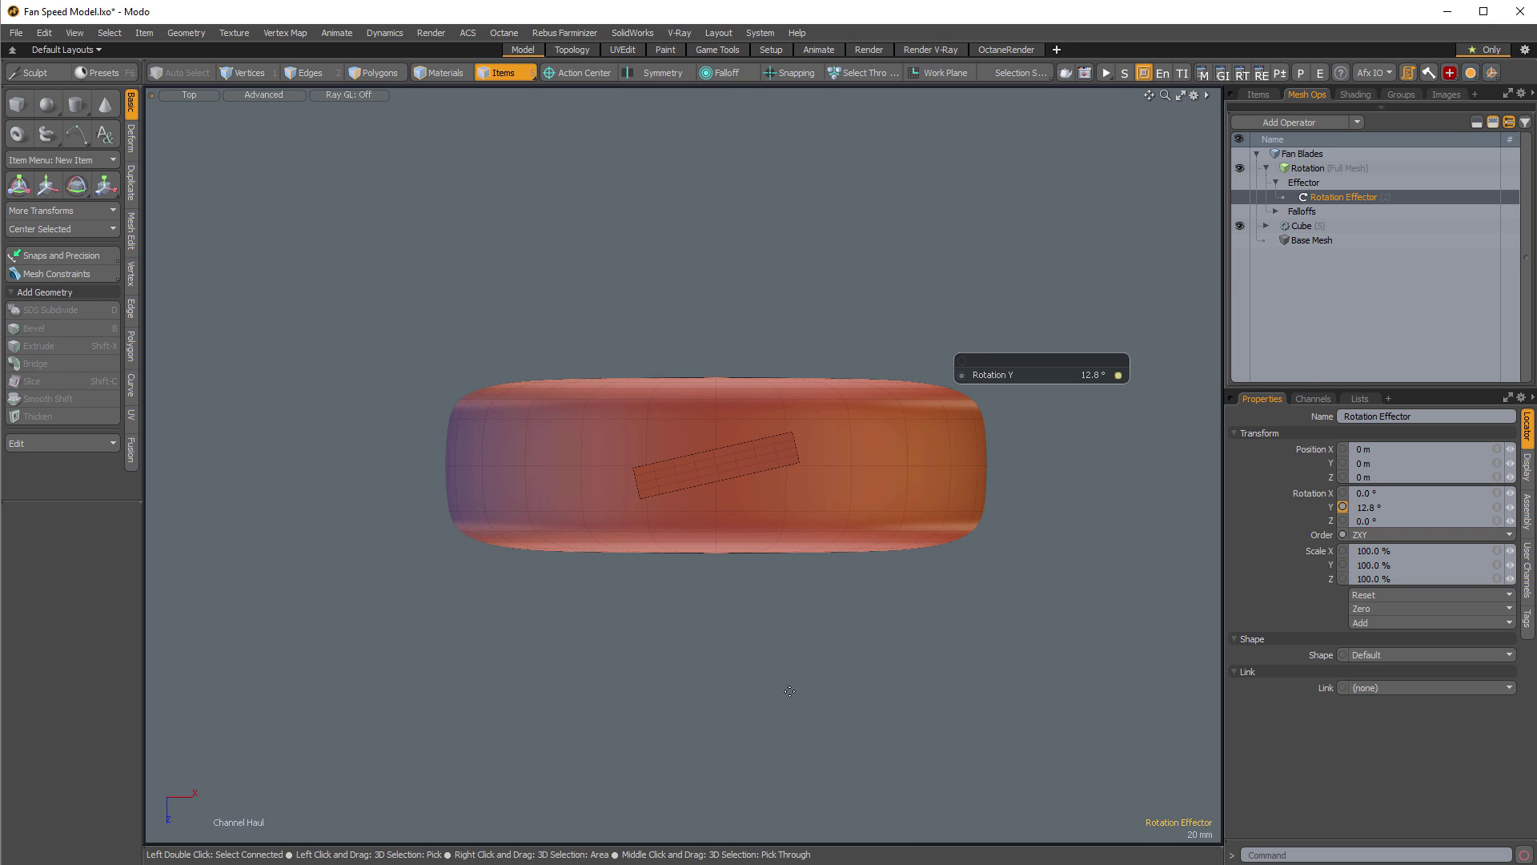
pyautogui.hotkey('ctrl', 'space')
pyautogui.click(938, 482)
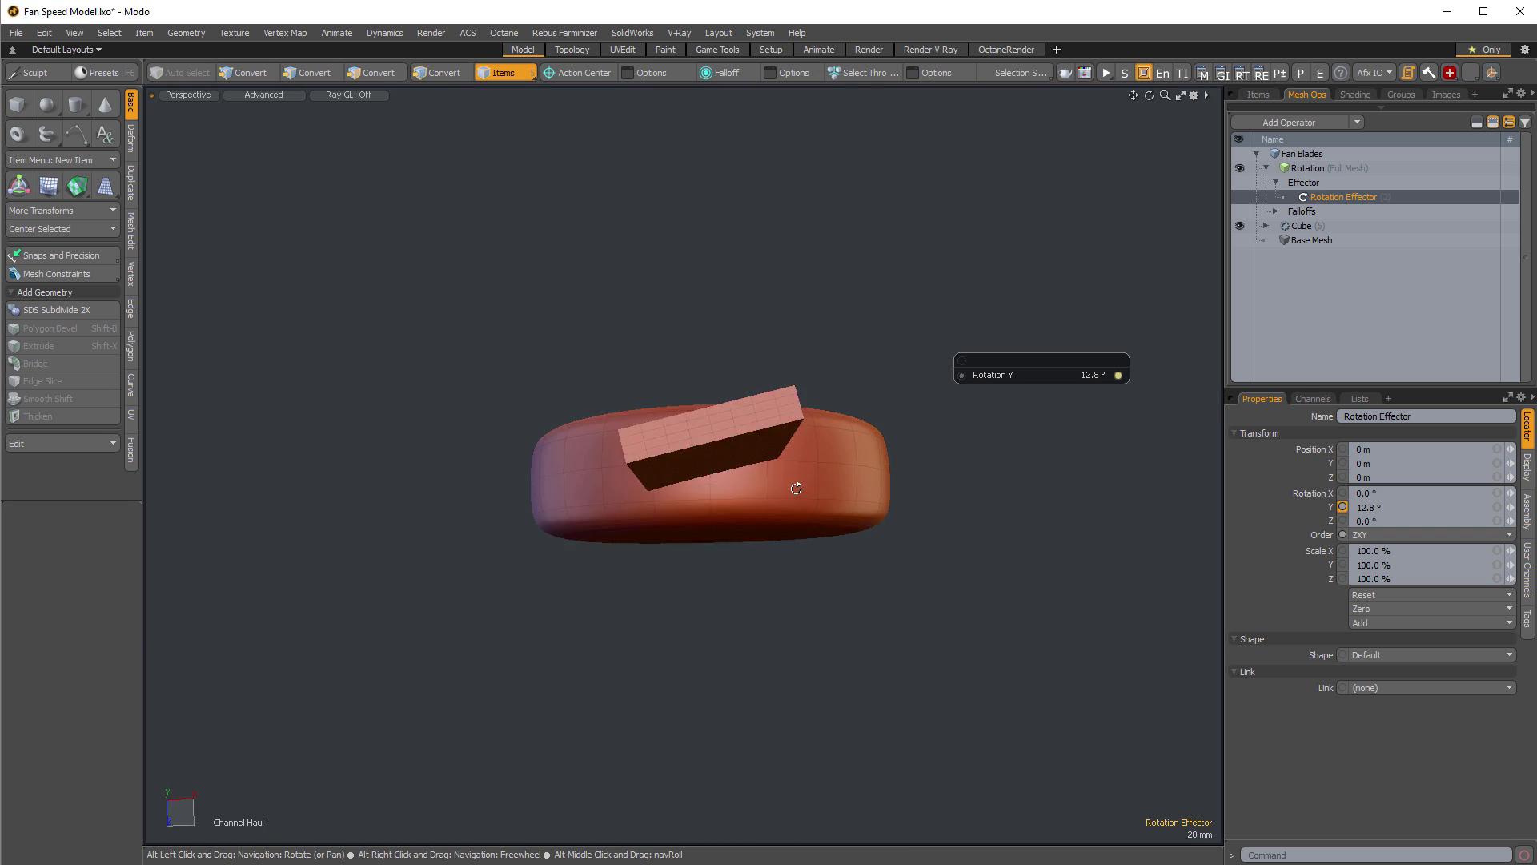
pyautogui.keyDown('alt'); pyautogui.moveTo(938, 482); pyautogui.dragTo(695, 301); pyautogui.keyUp('alt')
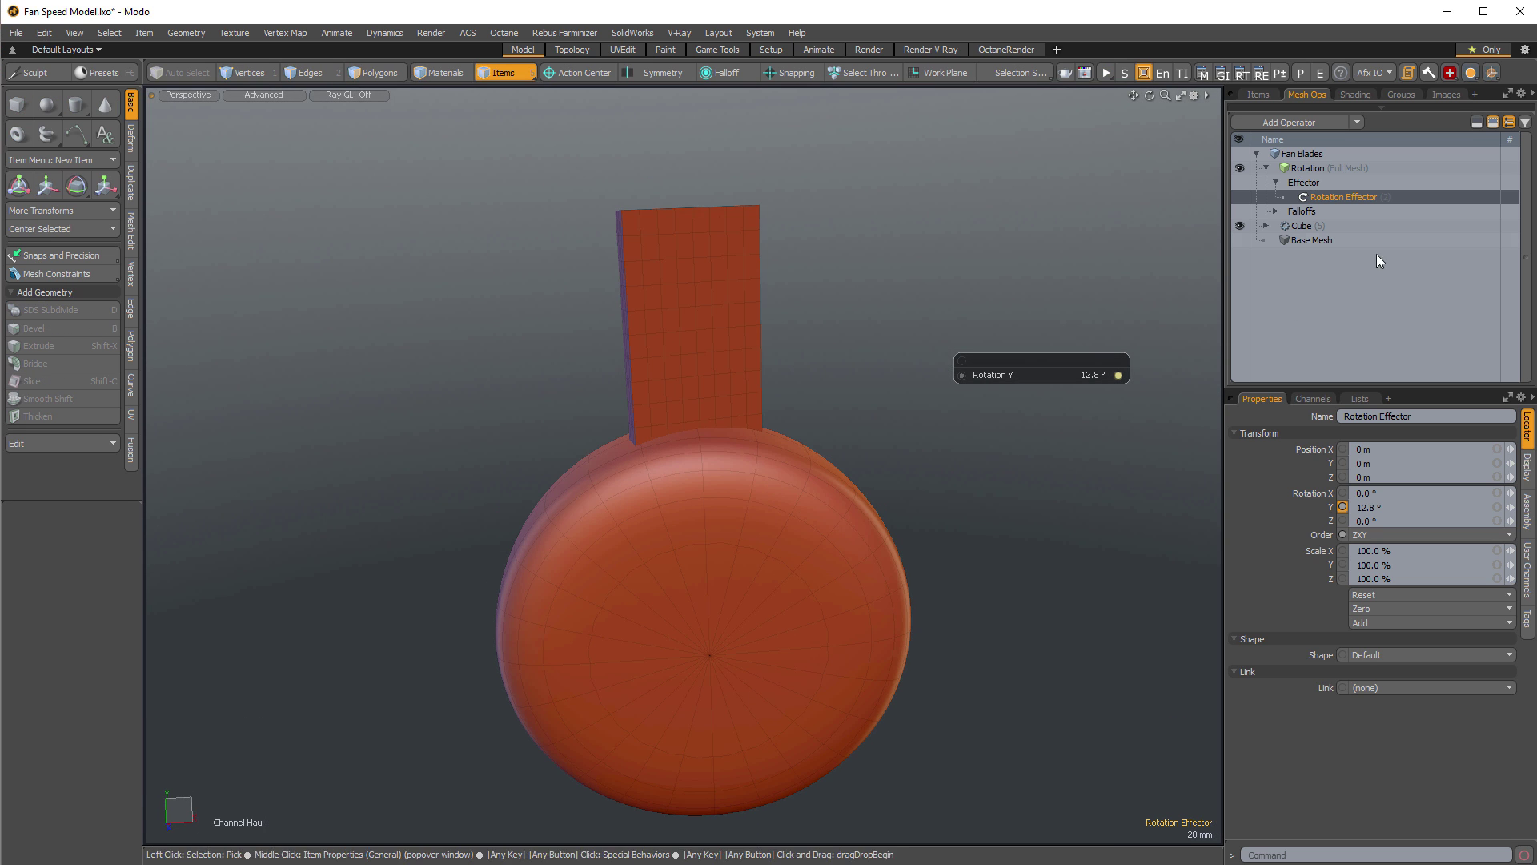
# Add a Vortex Effector above the Rotation operation in the Fan Blades mesh operations and select the effector inside it.
pyautogui.click(1295, 124)
pyautogui.write('bend')
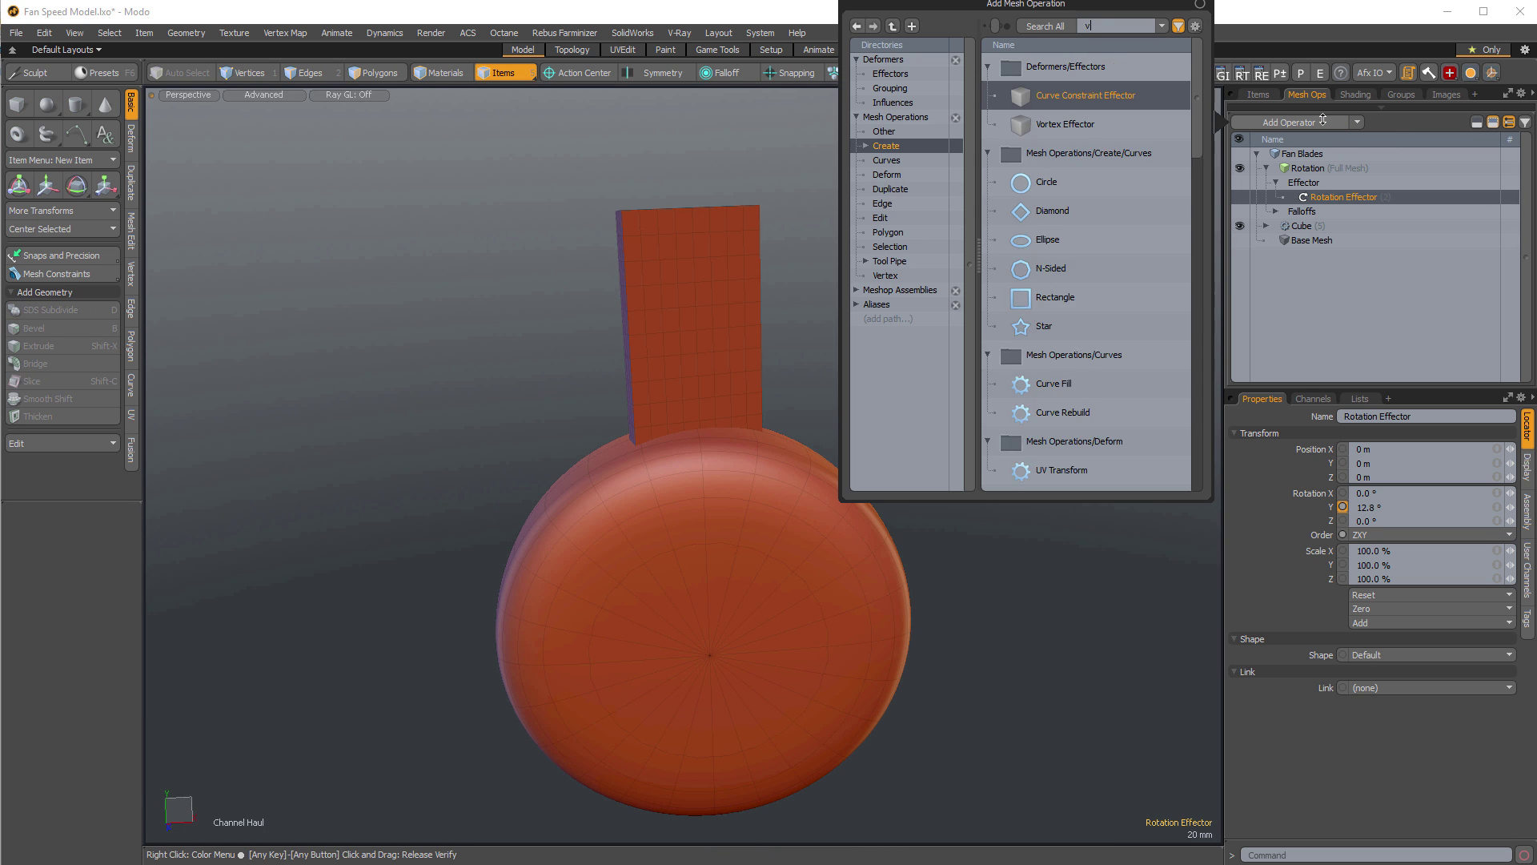
pyautogui.press('Return')
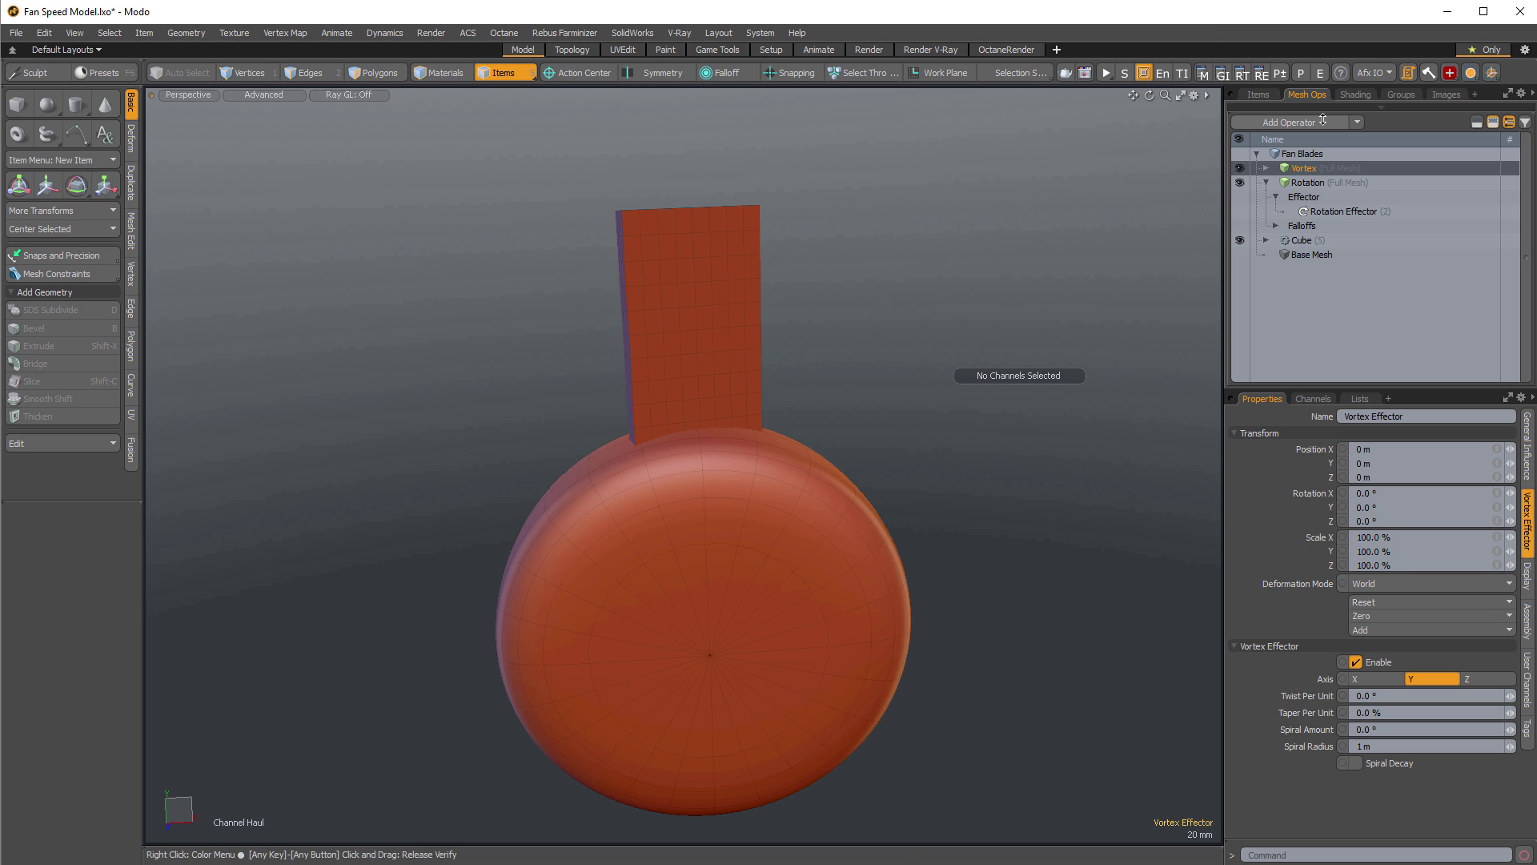
pyautogui.click(1266, 169)
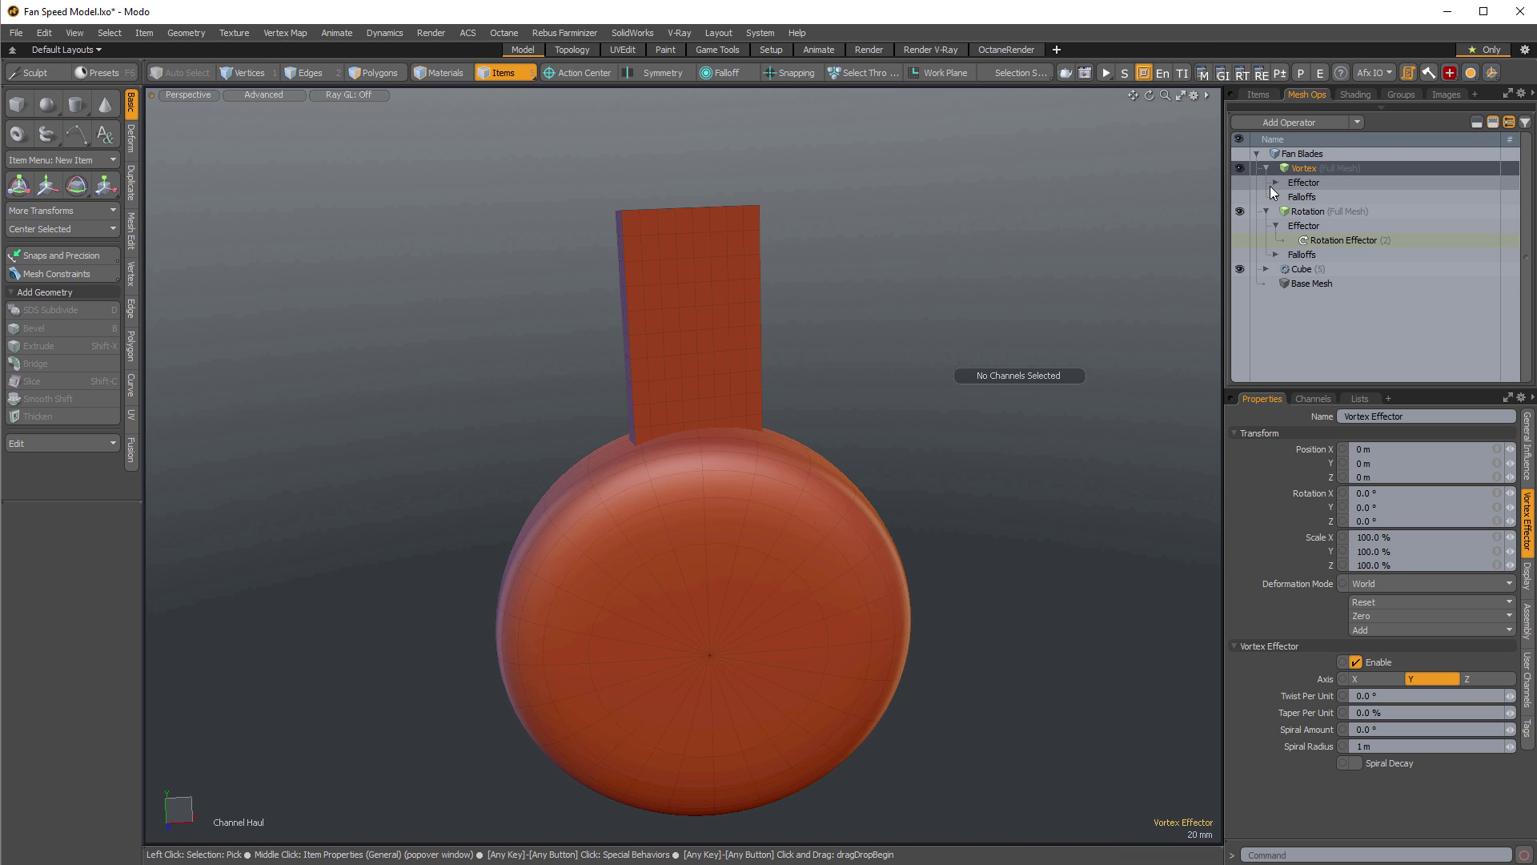
pyautogui.click(1342, 199)
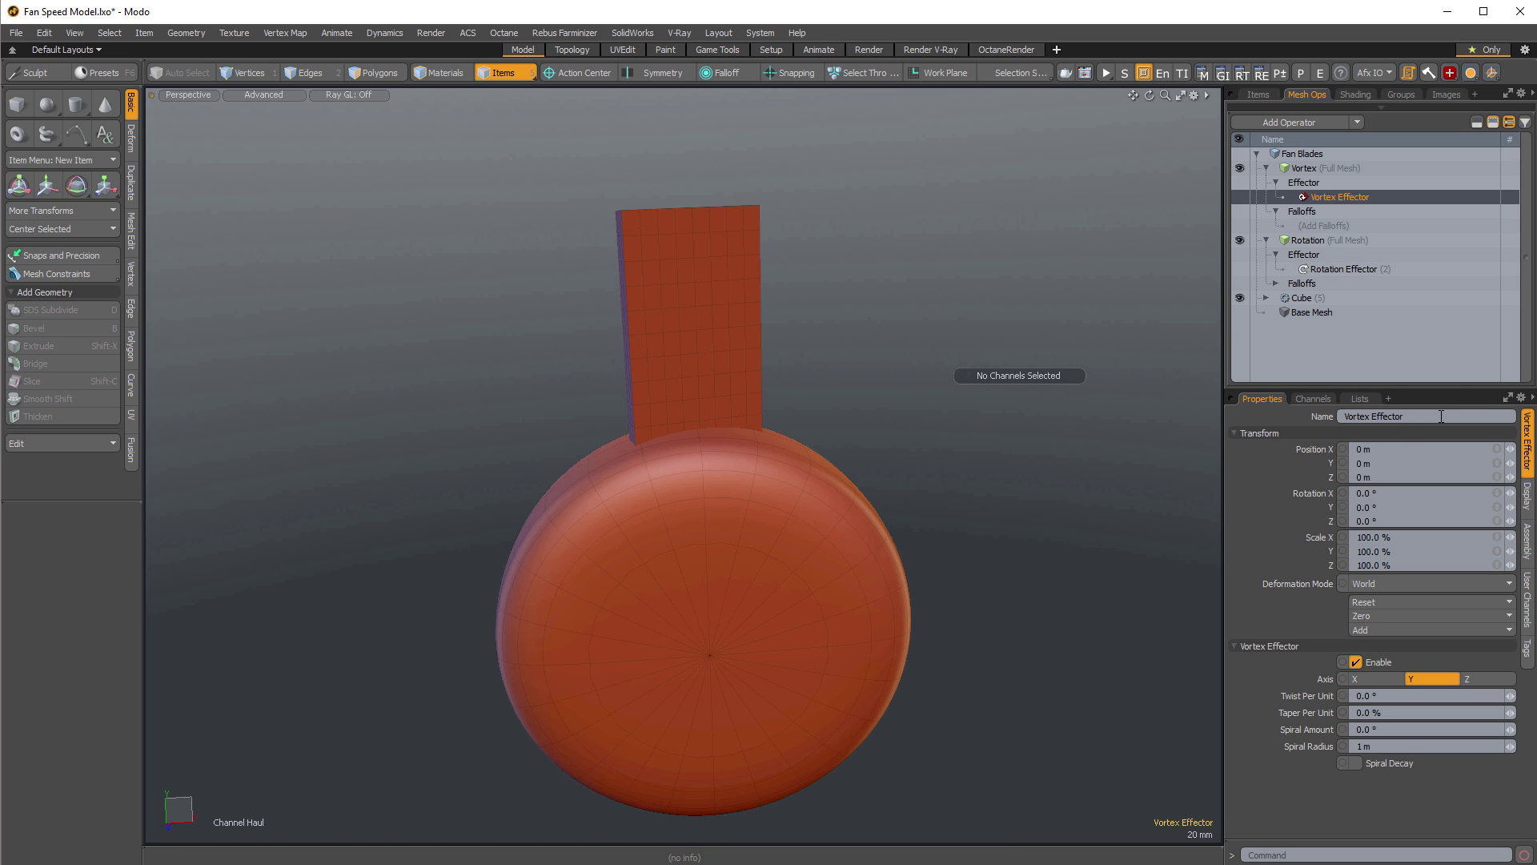
pyautogui.moveTo(1461, 395); pyautogui.dragTo(1458, 365)
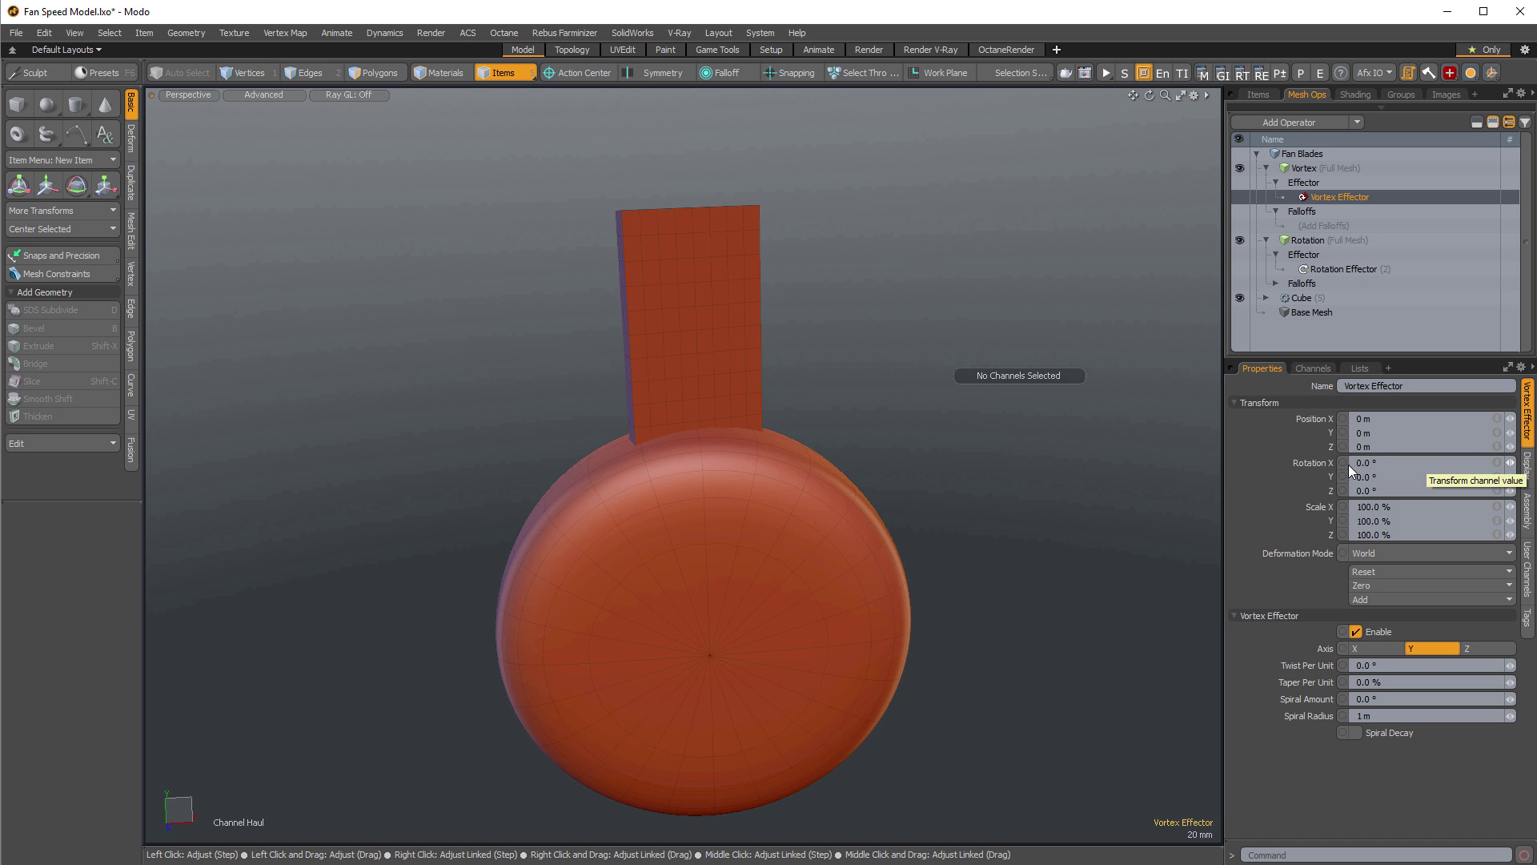
# Set the Vortex Effector's taper per unit to about -150% and its twist per unit to about 61.4°.
pyautogui.click(1297, 683)
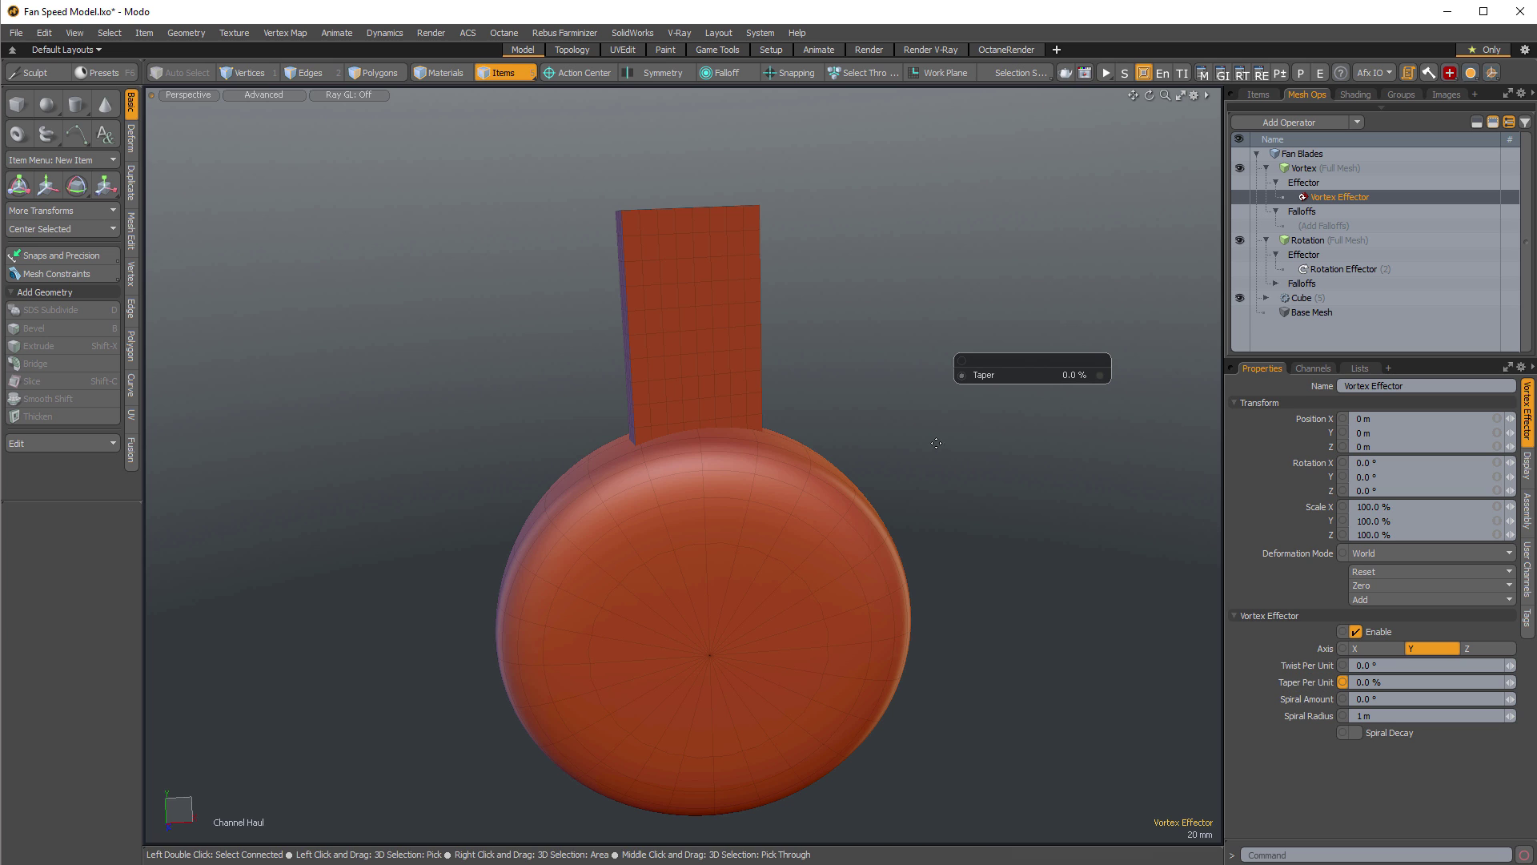
pyautogui.moveTo(985, 481); pyautogui.dragTo(947, 480)
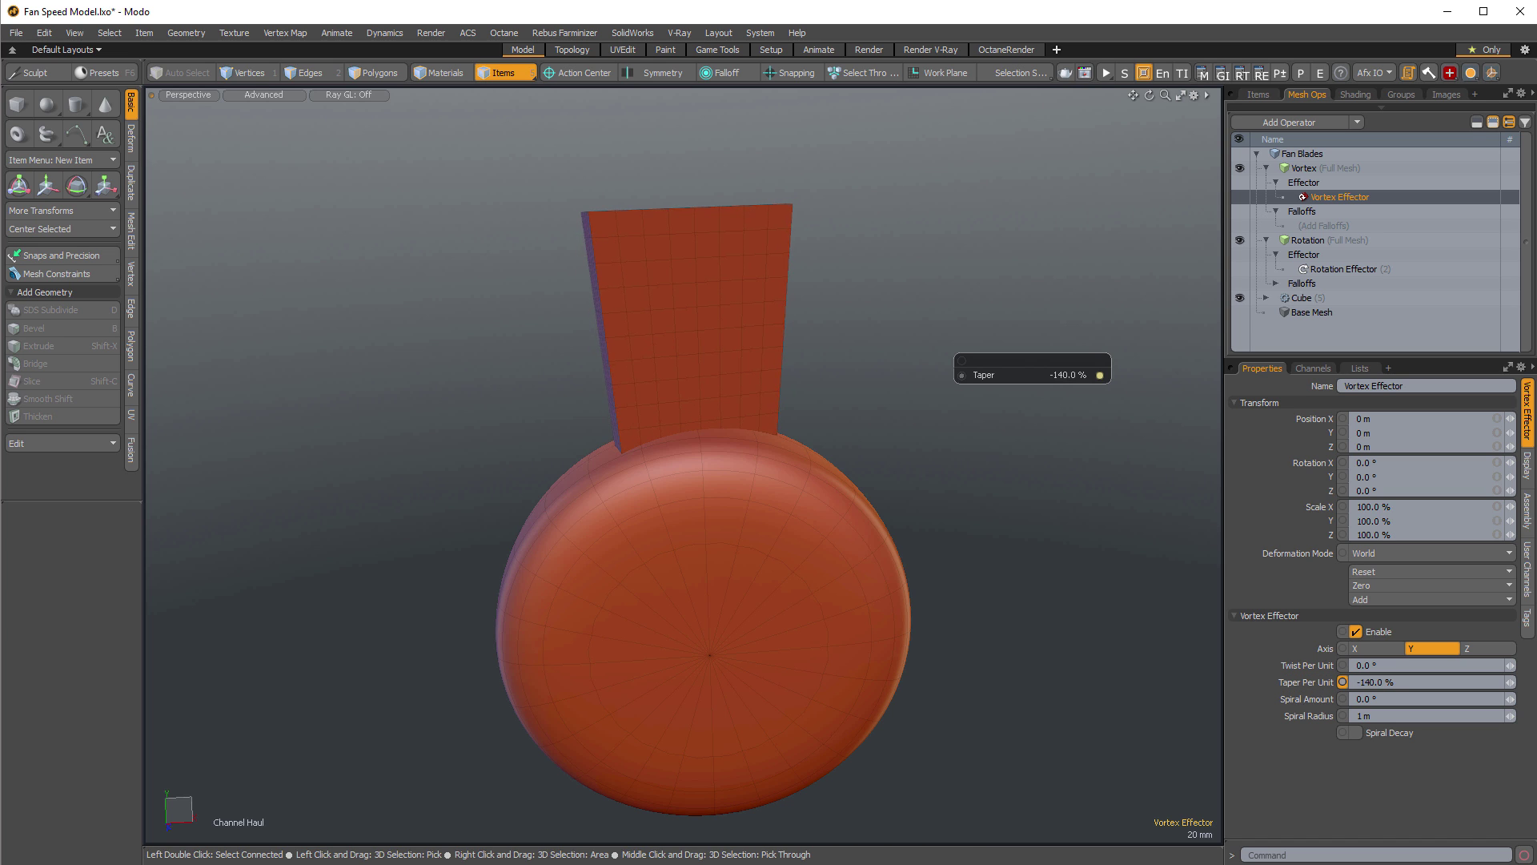
pyautogui.click(1299, 665)
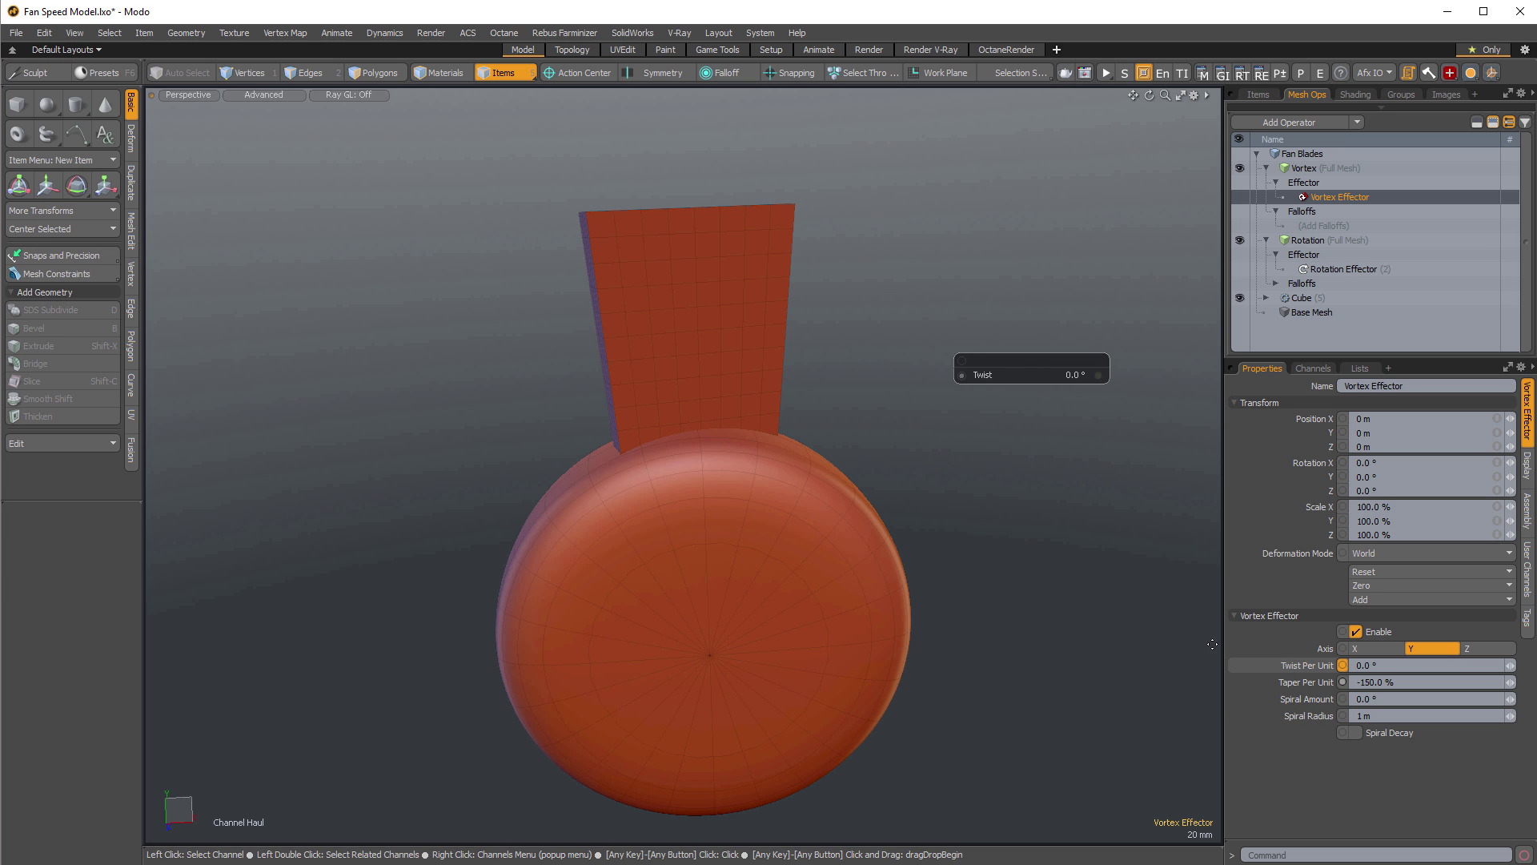
pyautogui.moveTo(1041, 524); pyautogui.dragTo(937, 639)
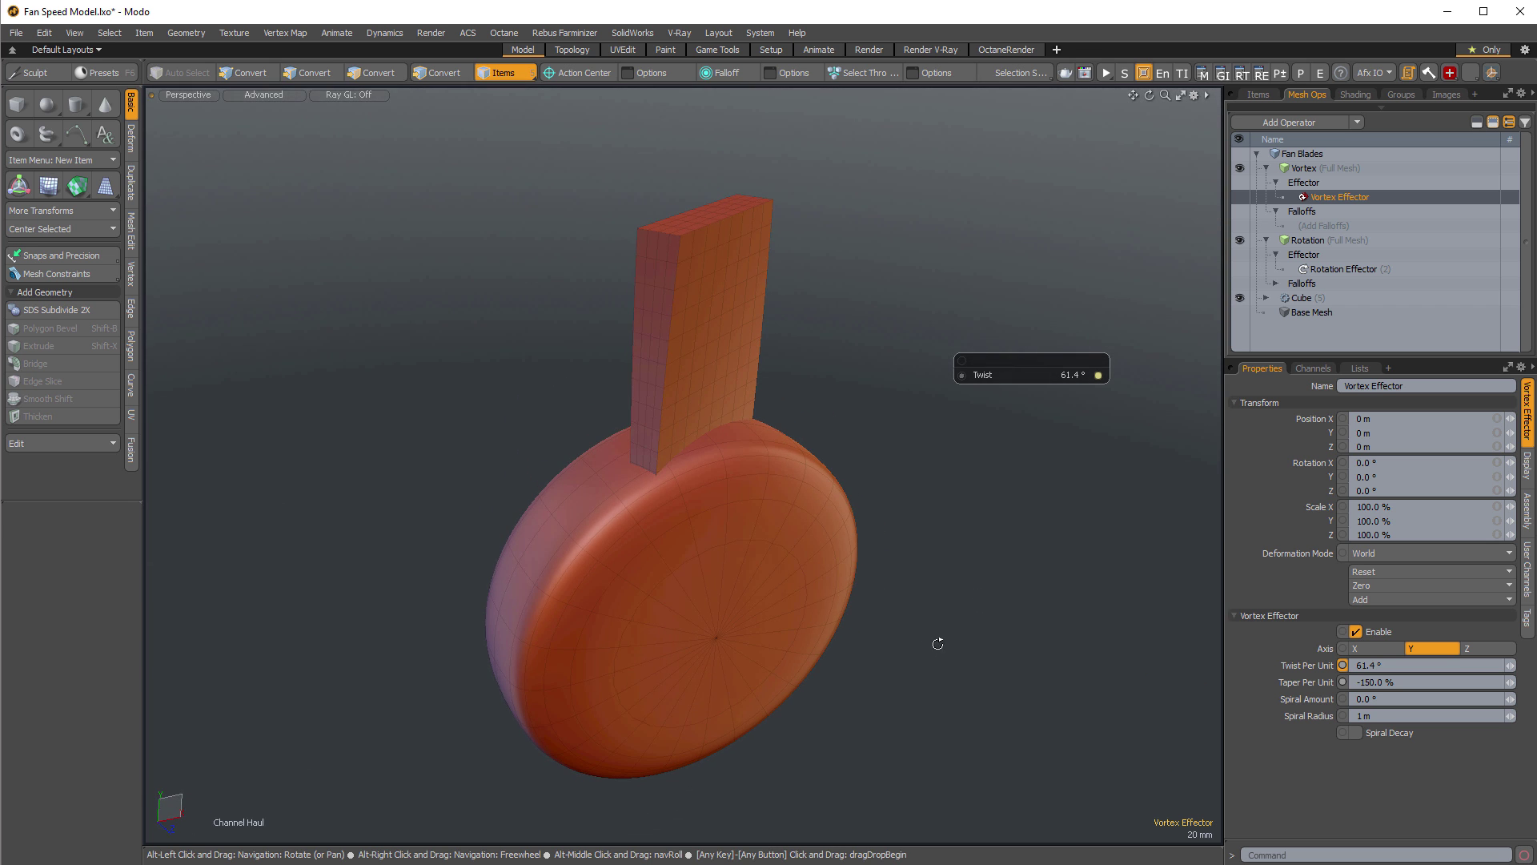
# Thin the blade cube to 10 mm in Z with its resize handle and reduce its Z segments to 3.
pyautogui.click(1318, 301)
pyautogui.press('t')
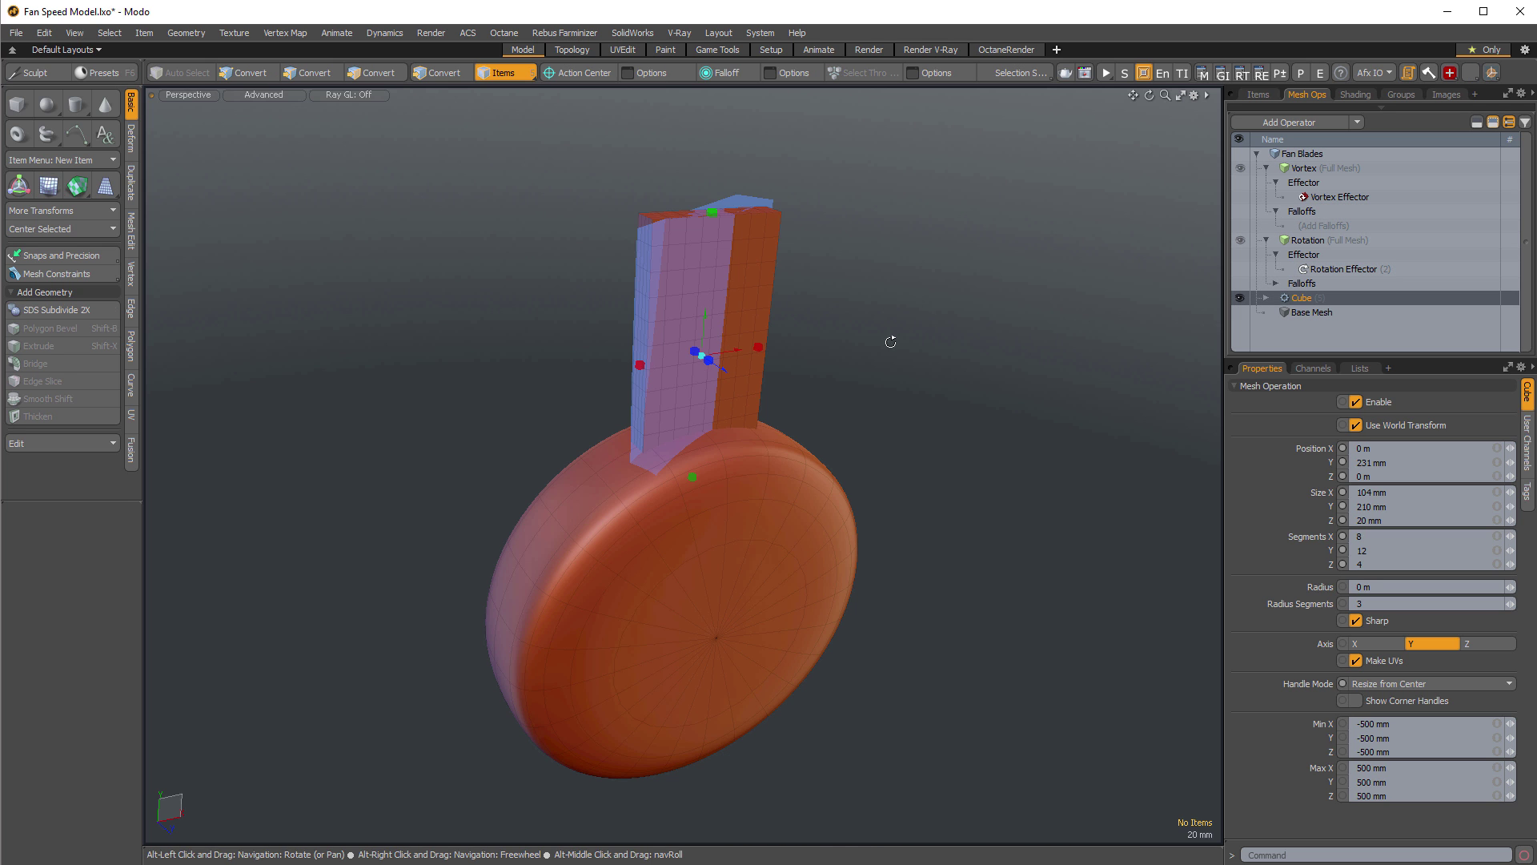
pyautogui.keyDown('alt'); pyautogui.moveTo(892, 340); pyautogui.dragTo(829, 388); pyautogui.keyUp('alt')
pyautogui.moveTo(699, 376); pyautogui.dragTo(694, 365)
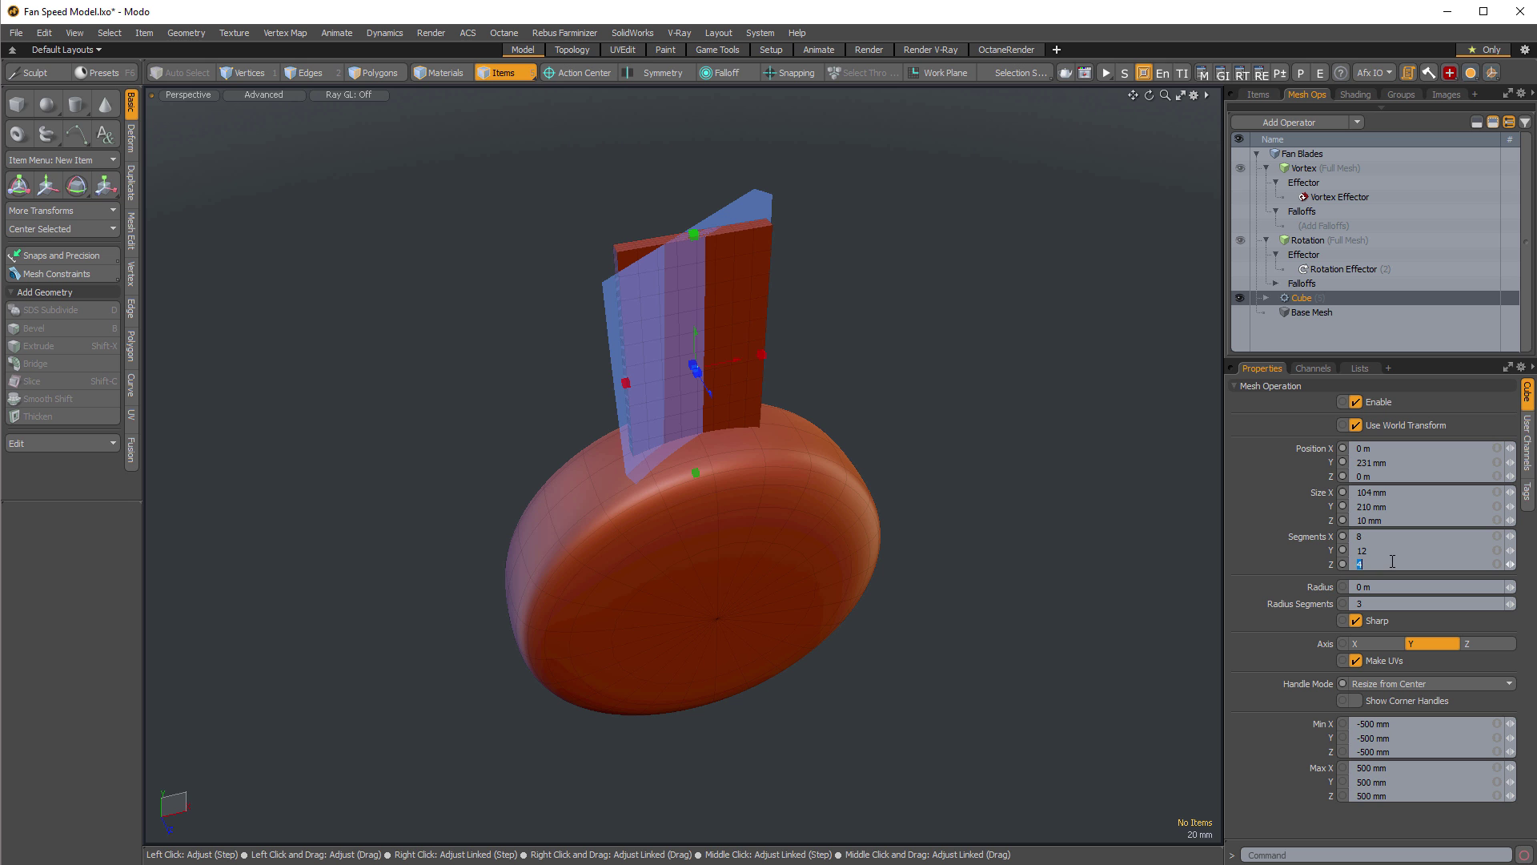
pyautogui.keyDown('alt'); pyautogui.moveTo(903, 335); pyautogui.dragTo(933, 316); pyautogui.keyUp('alt')
pyautogui.click(1492, 123)
pyautogui.keyDown('alt'); pyautogui.moveTo(738, 376); pyautogui.dragTo(875, 274); pyautogui.keyUp('alt')
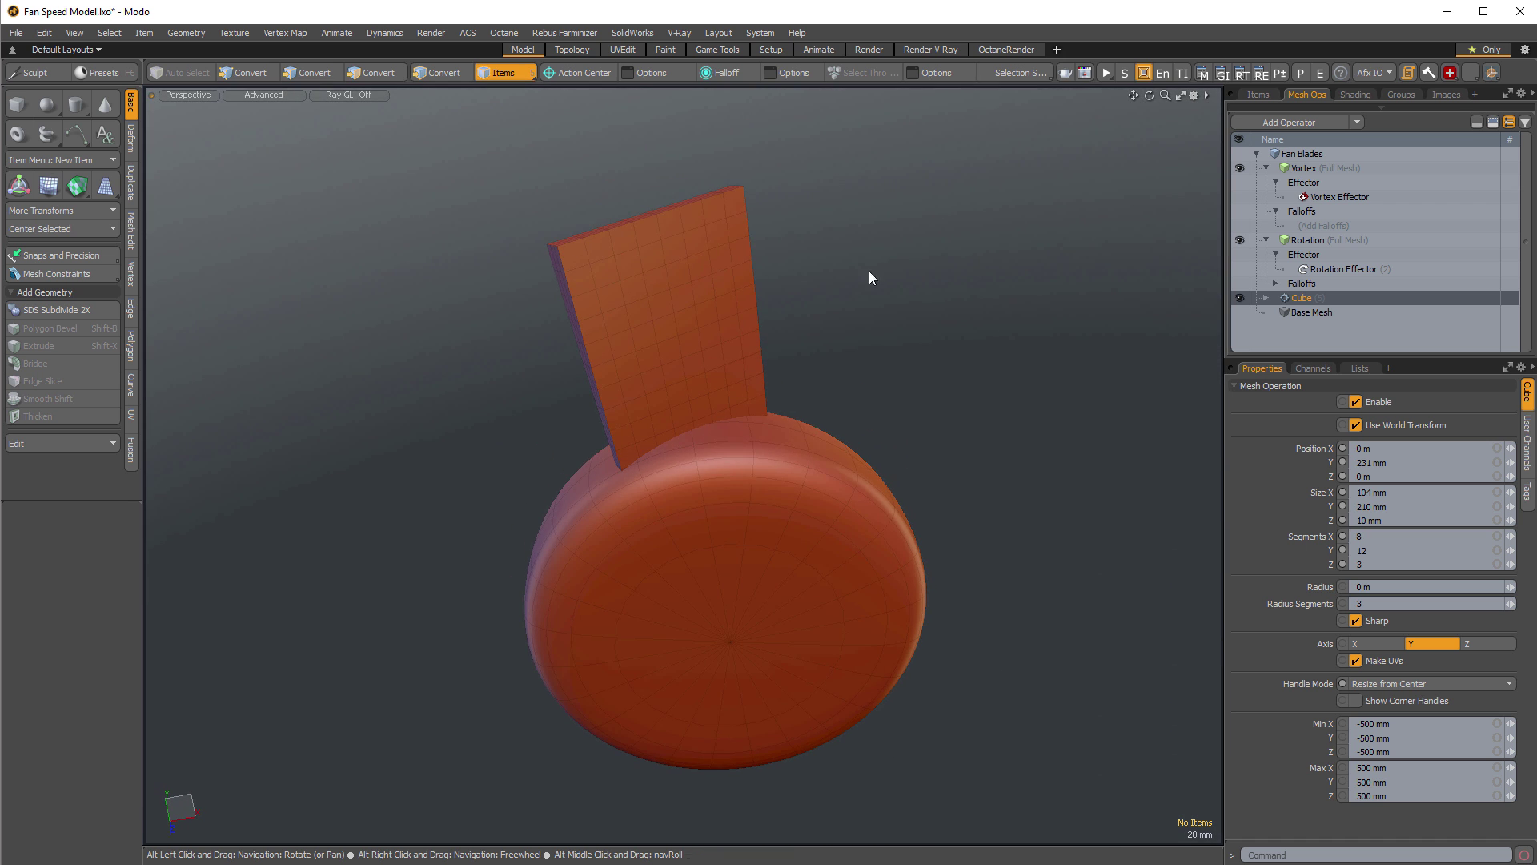
# Add a Bend Effector above the Vortex operation in the Fan Blades mesh operations.
pyautogui.press('KP_2')
pyautogui.scroll(-2, 1036, 488)
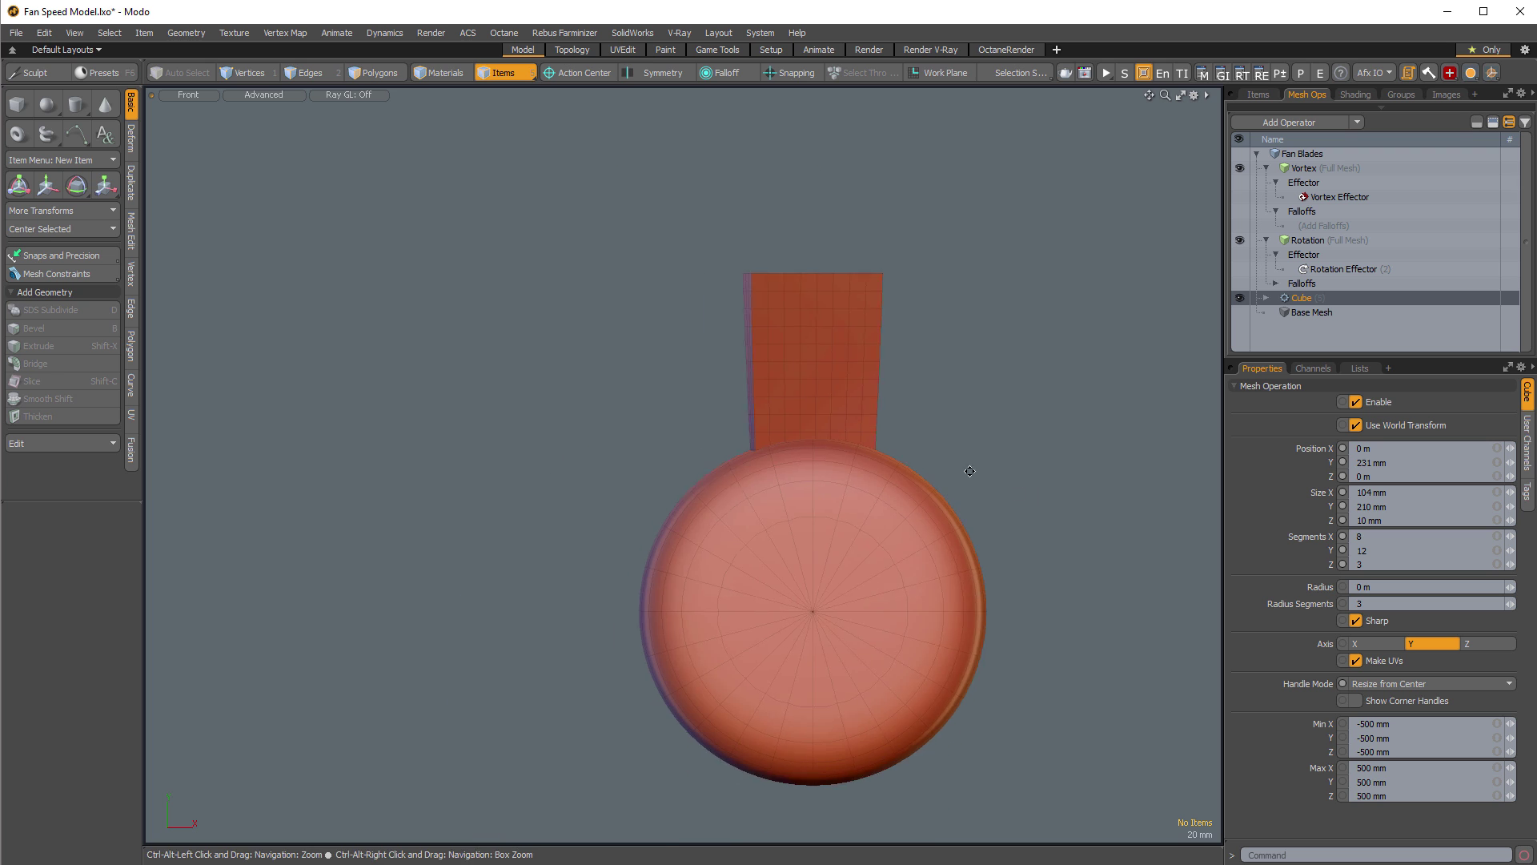
pyautogui.keyDown('alt'); pyautogui.keyDown('shift'); pyautogui.moveTo(968, 470); pyautogui.dragTo(921, 446); pyautogui.keyUp('shift'); pyautogui.keyUp('alt')
pyautogui.press('KP_0')
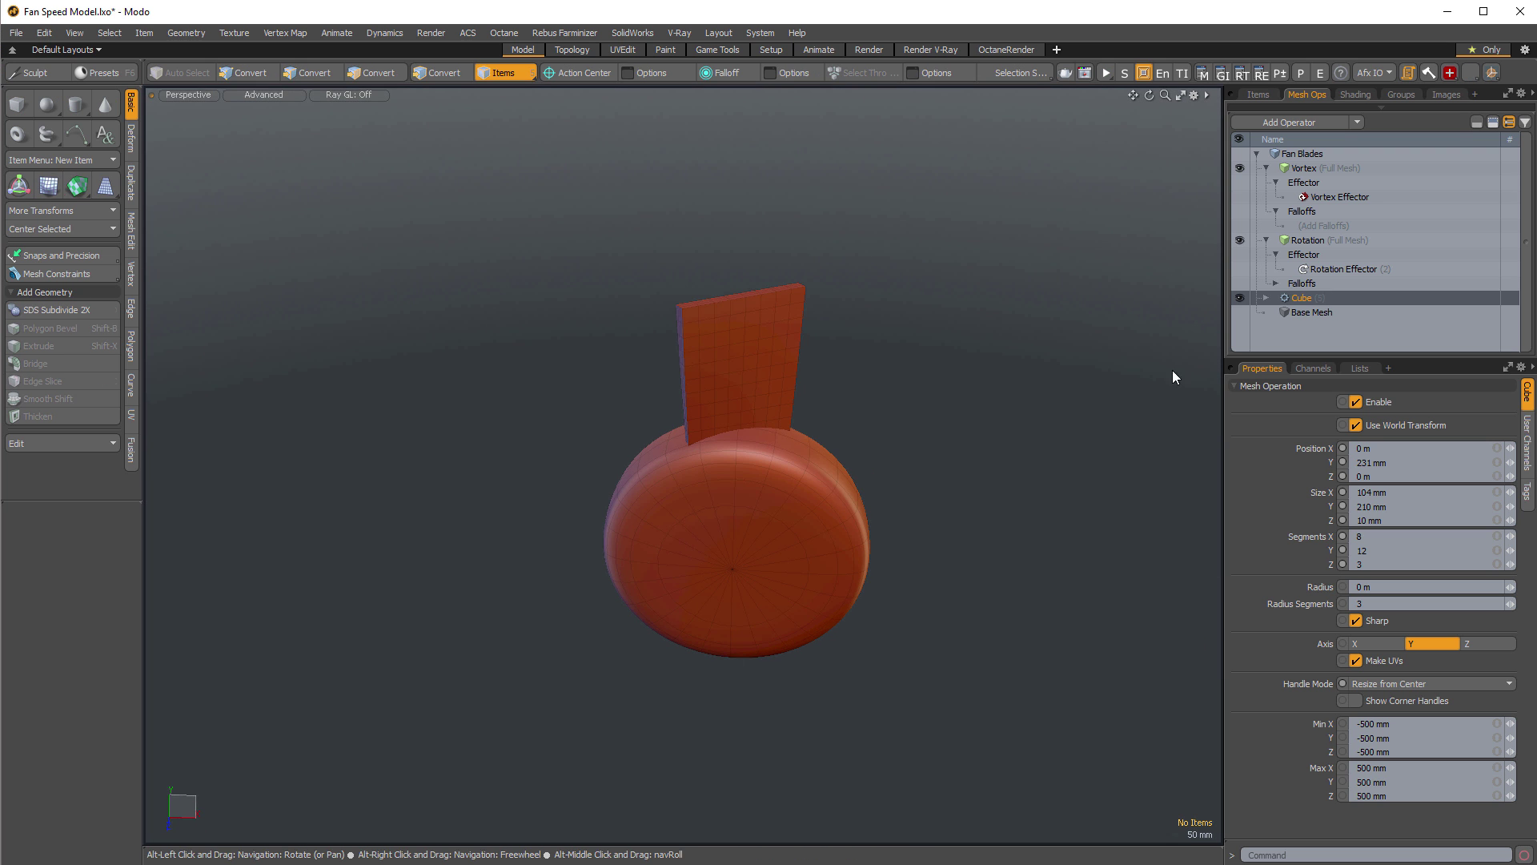
pyautogui.click(1302, 154)
pyautogui.click(1309, 126)
pyautogui.write('b')
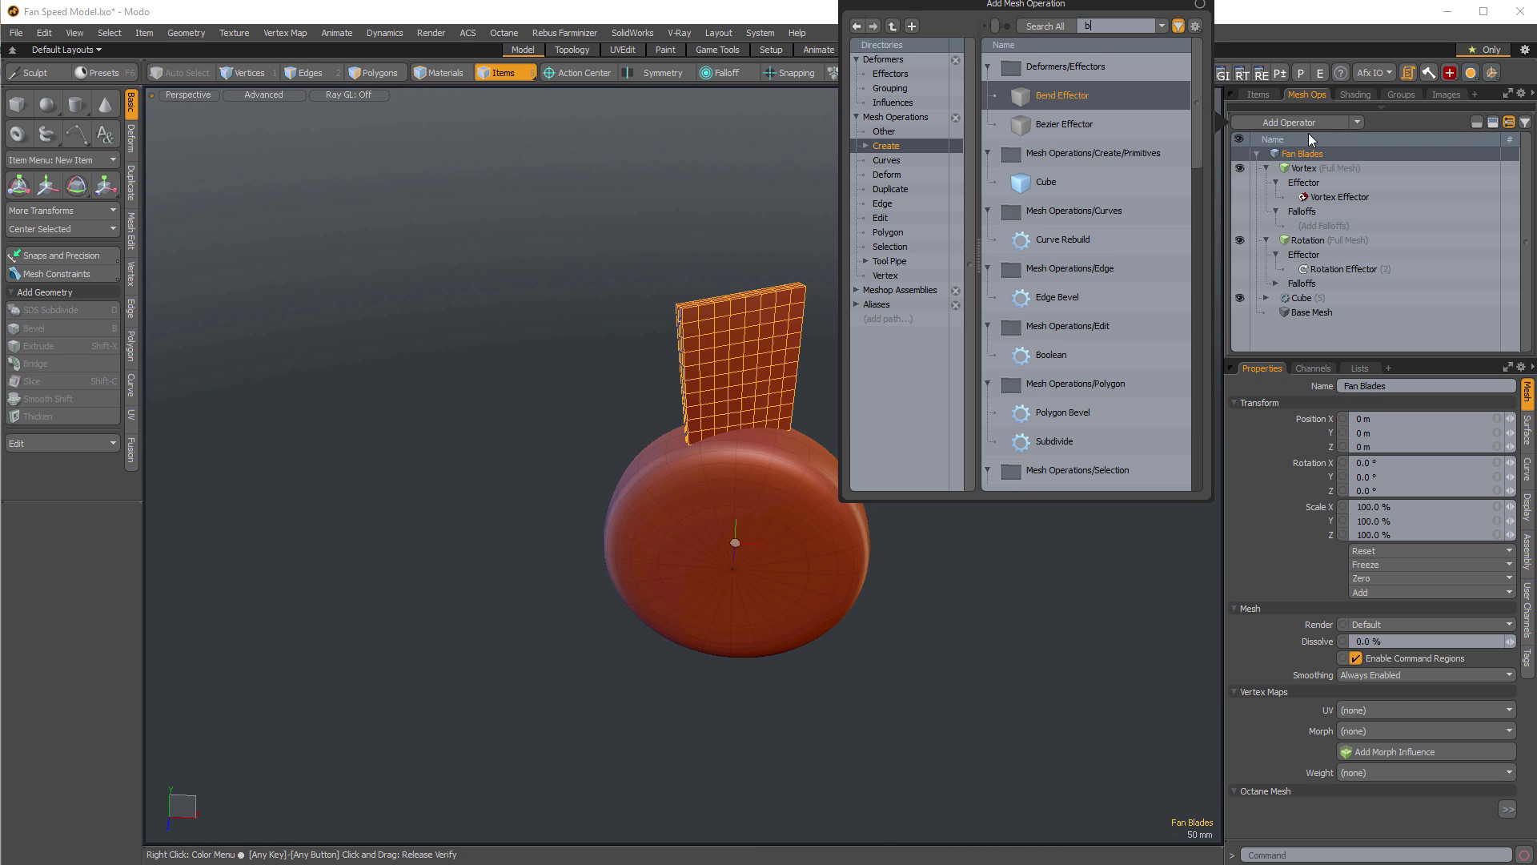
pyautogui.write('end')
pyautogui.press('Return')
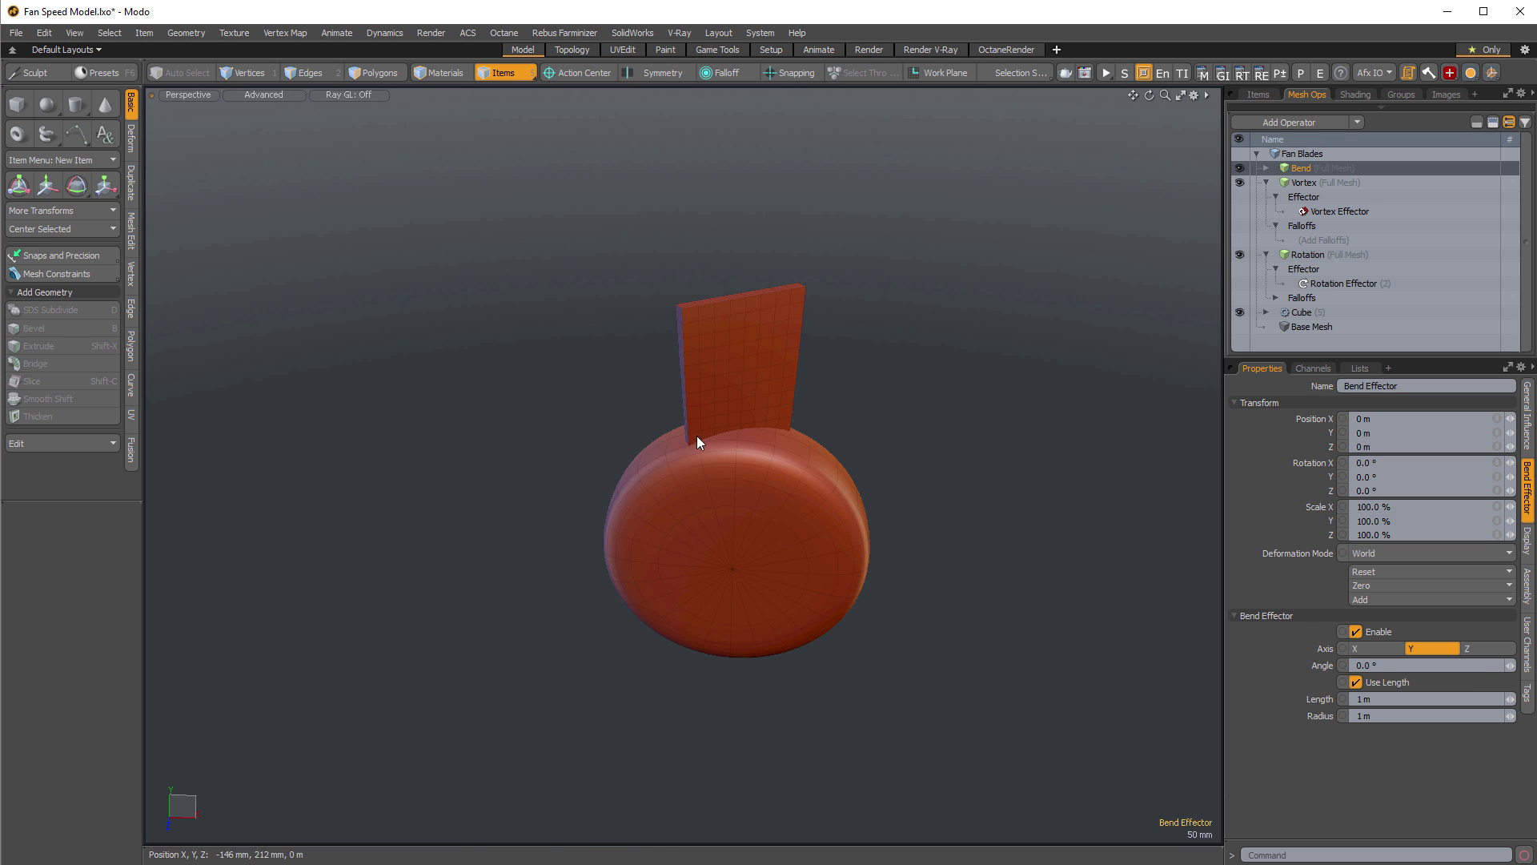
# Identify the effector guides in the front view, then group the Rotation, Bend and Vortex Effectors in the item list.
pyautogui.hotkey('ctrl', 'space')
pyautogui.click(975, 666)
pyautogui.hotkey('ctrl', '2')
pyautogui.click(825, 559)
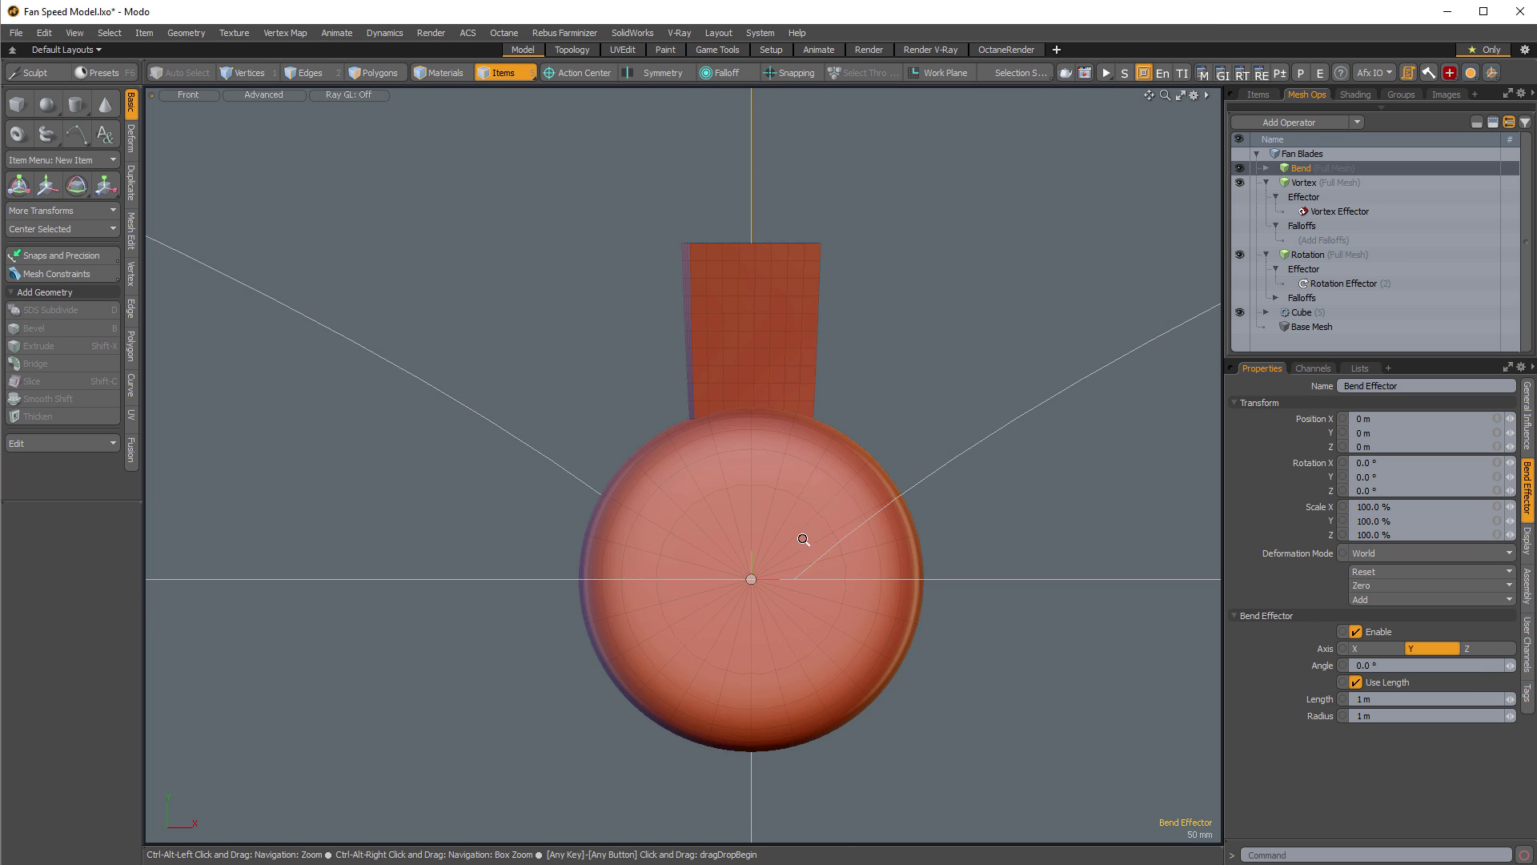
pyautogui.keyDown('ctrl'); pyautogui.keyDown('alt'); pyautogui.moveTo(799, 533); pyautogui.dragTo(679, 536); pyautogui.keyUp('alt'); pyautogui.keyUp('ctrl')
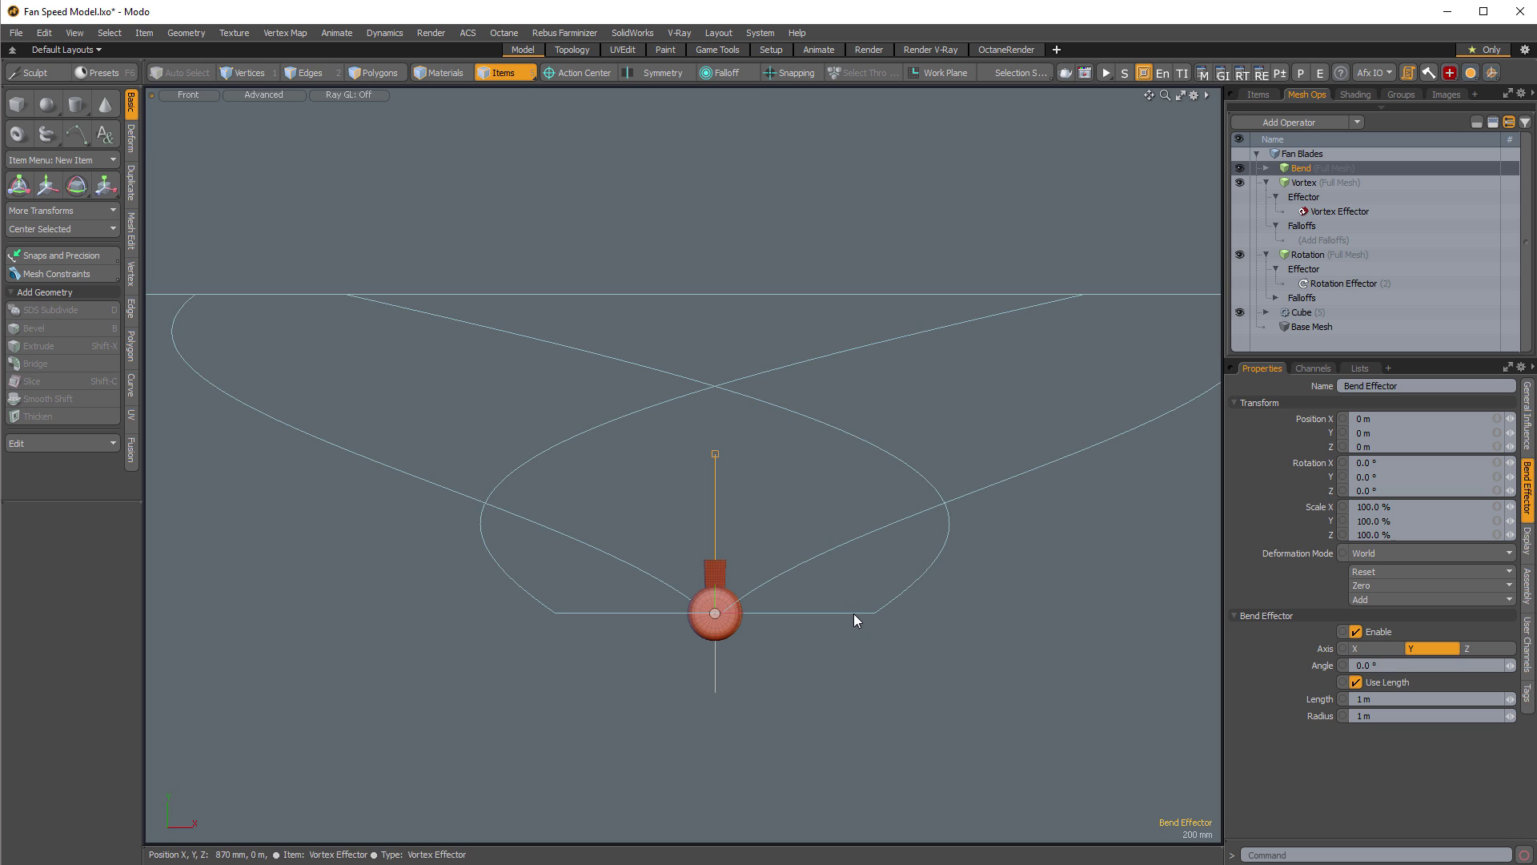
pyautogui.click(852, 614)
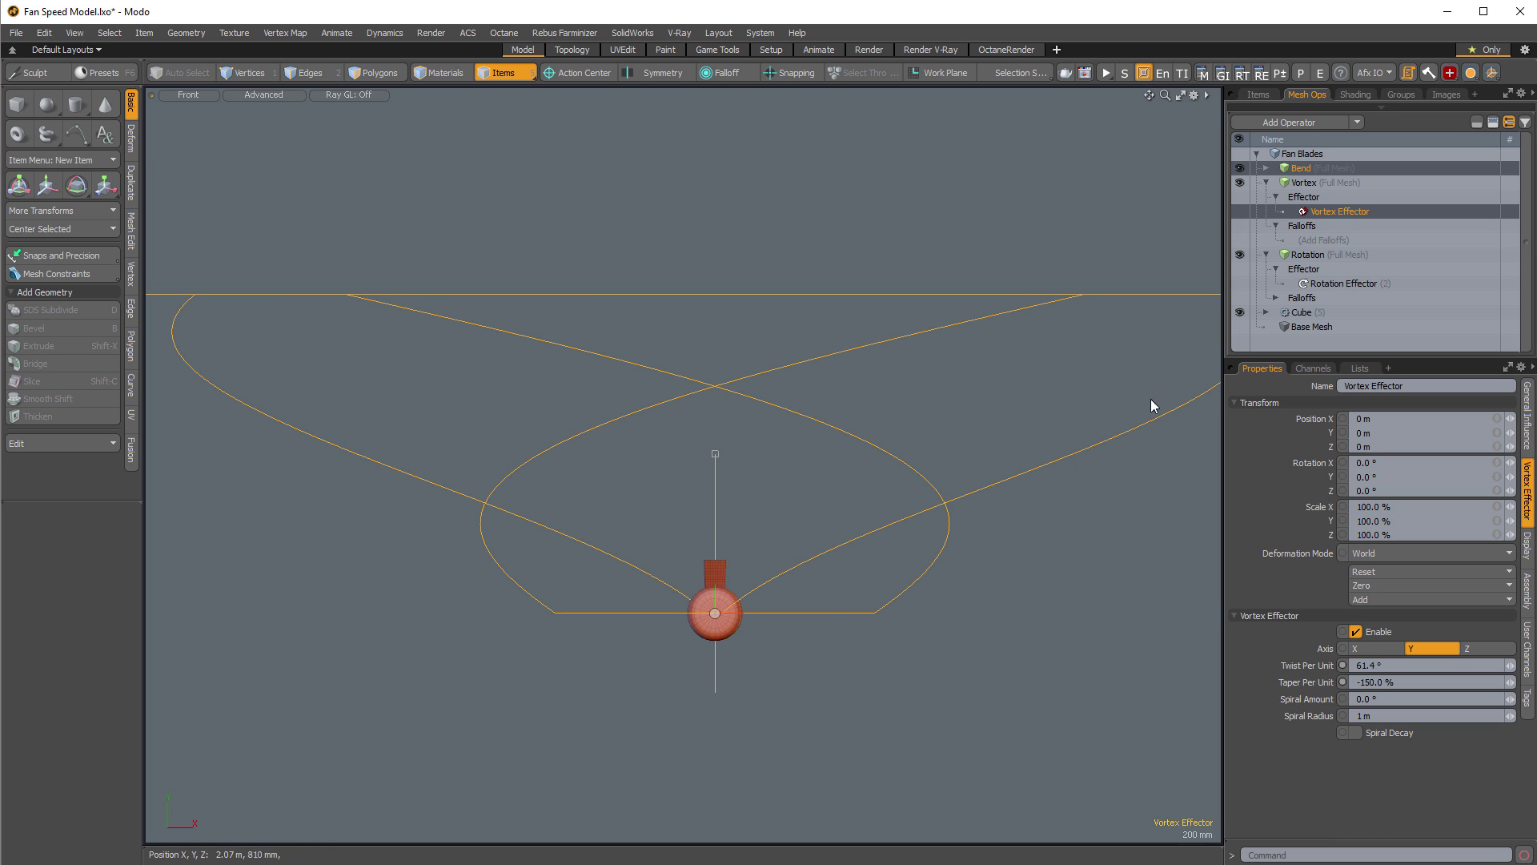
pyautogui.click(1258, 95)
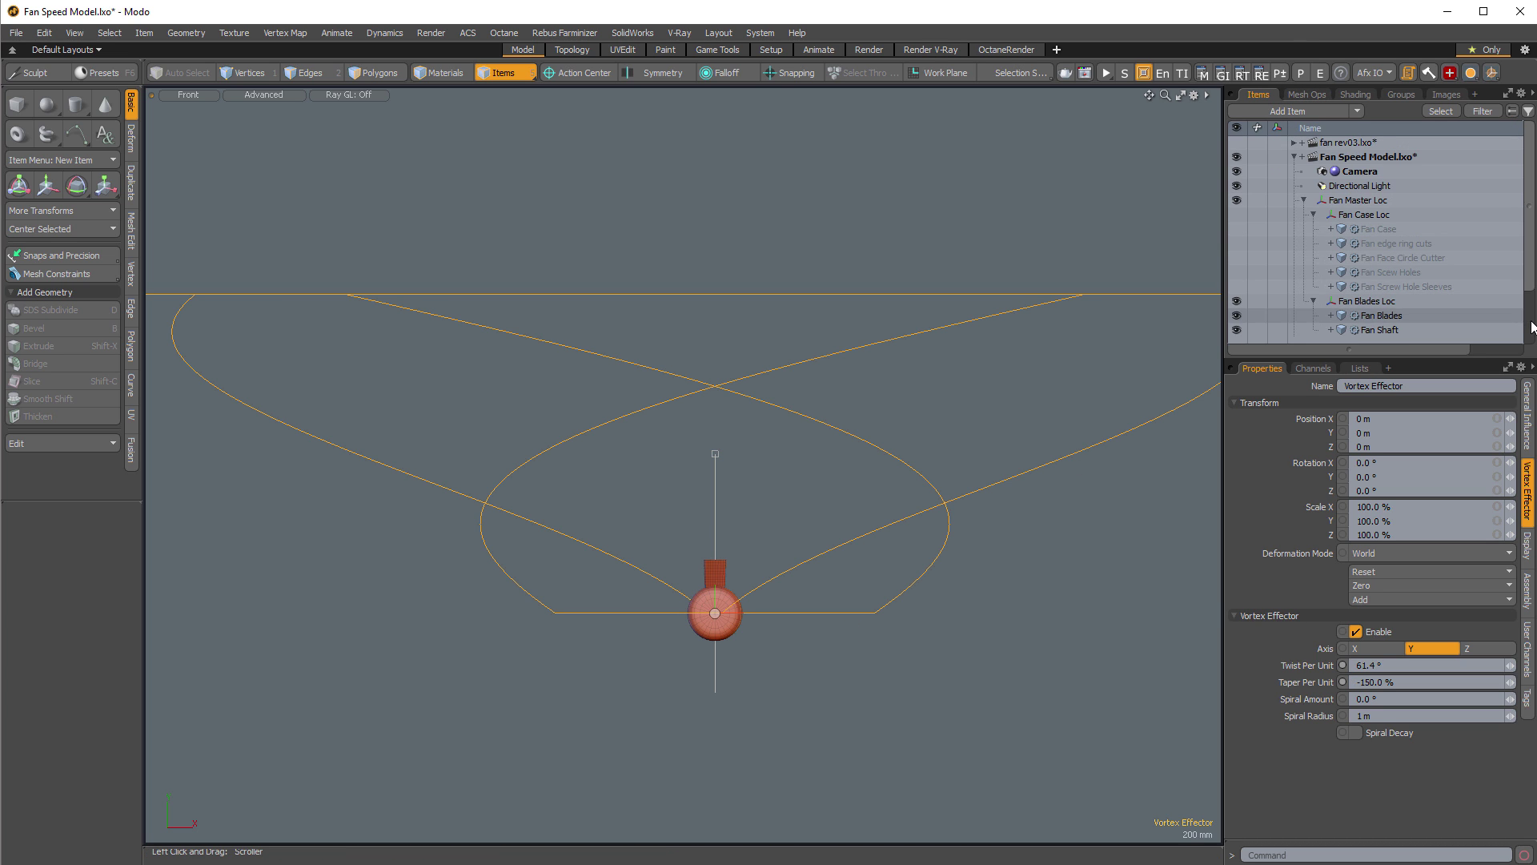
pyautogui.scroll(-1, 1533, 327)
pyautogui.click(1367, 303)
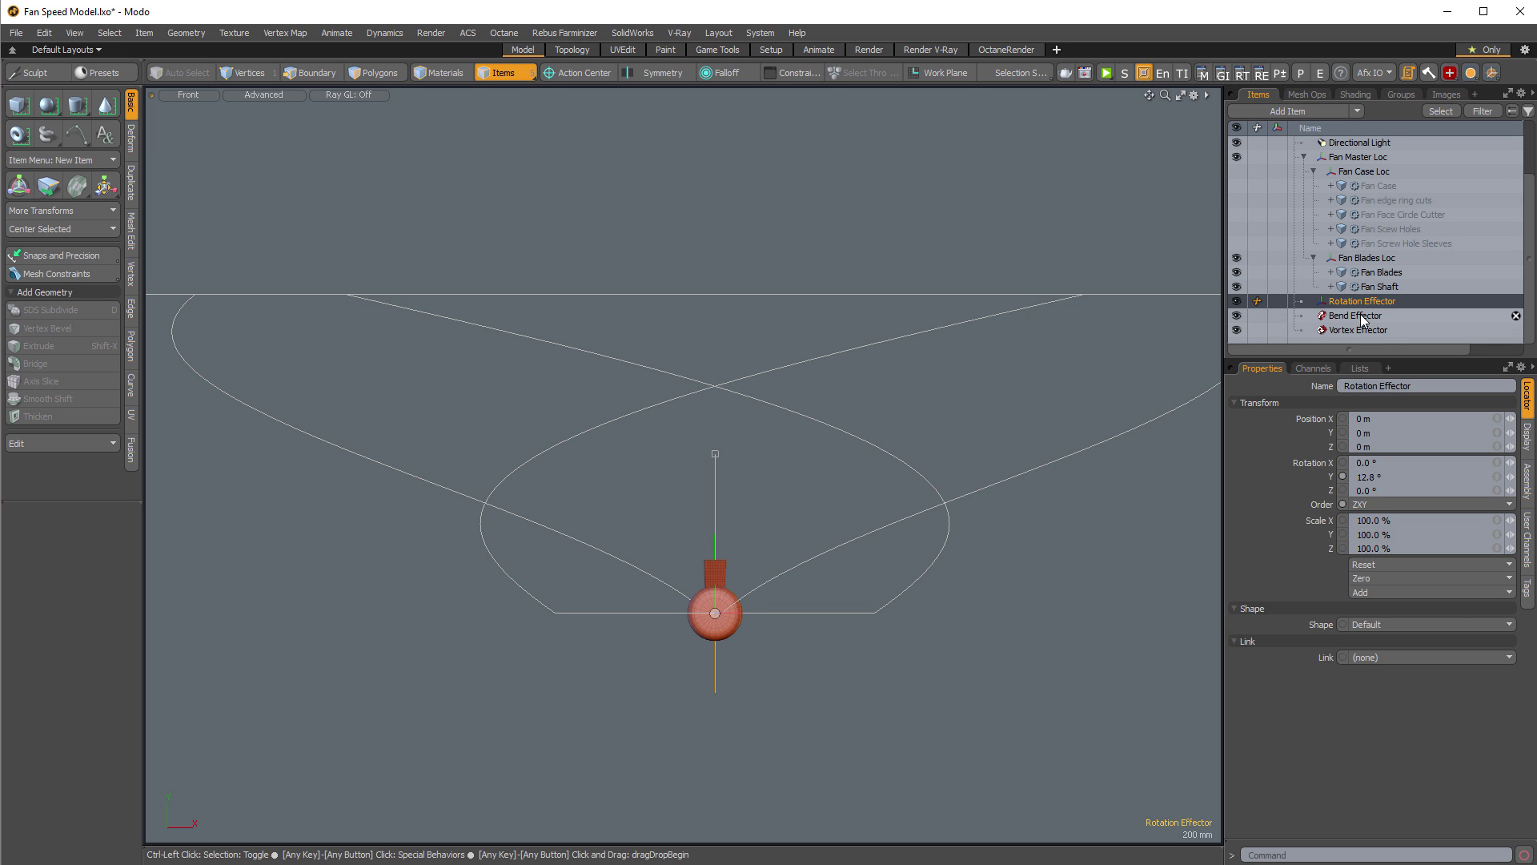
pyautogui.keyDown('ctrl'); pyautogui.click(1362, 316); pyautogui.keyUp('ctrl')
pyautogui.keyDown('ctrl'); pyautogui.click(1353, 330); pyautogui.keyUp('ctrl')
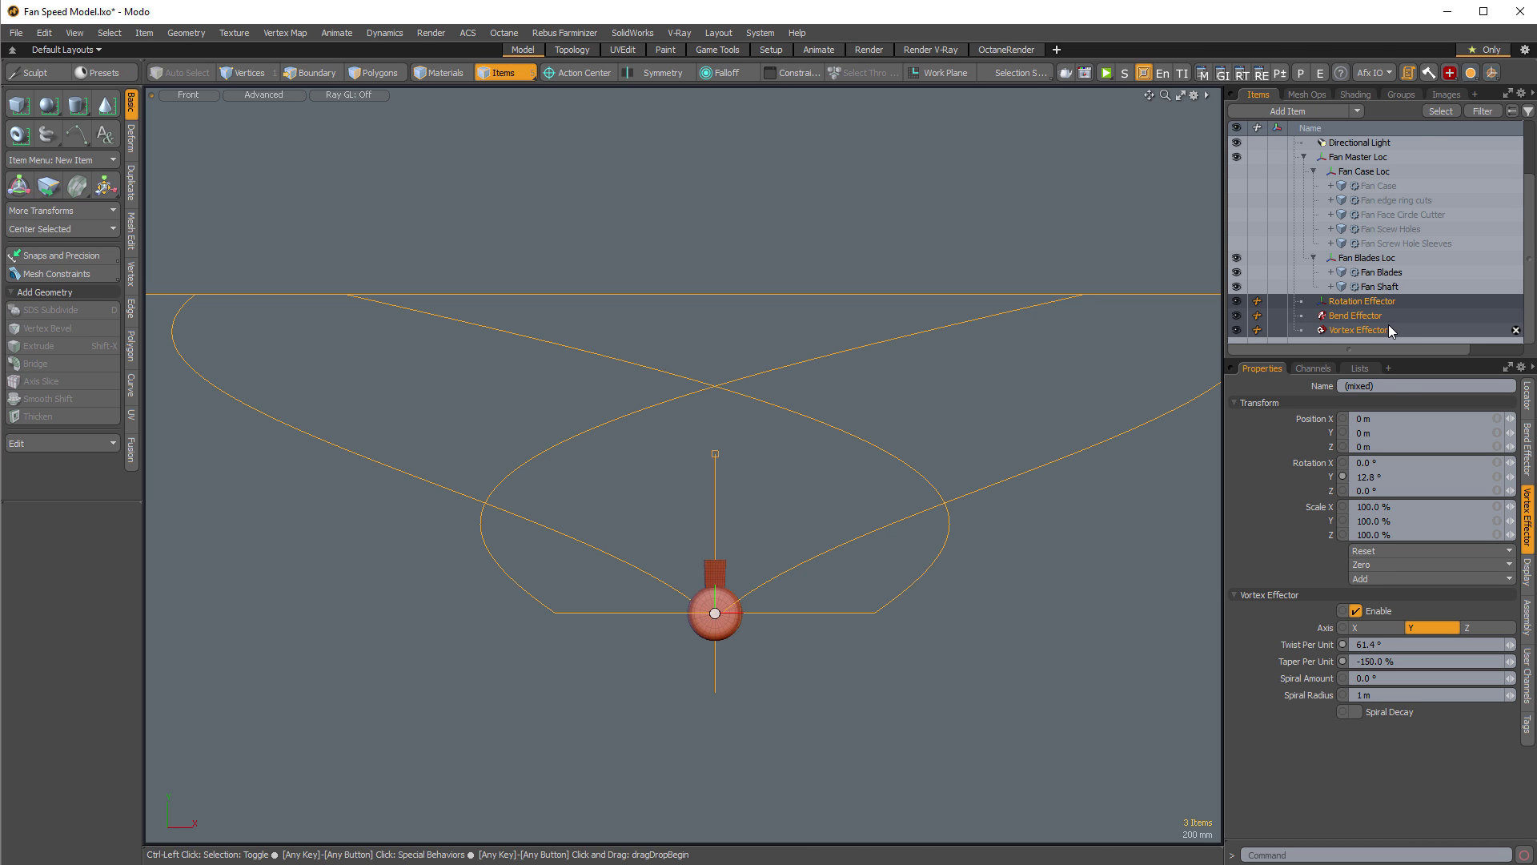
pyautogui.hotkey('ctrl', 'g')
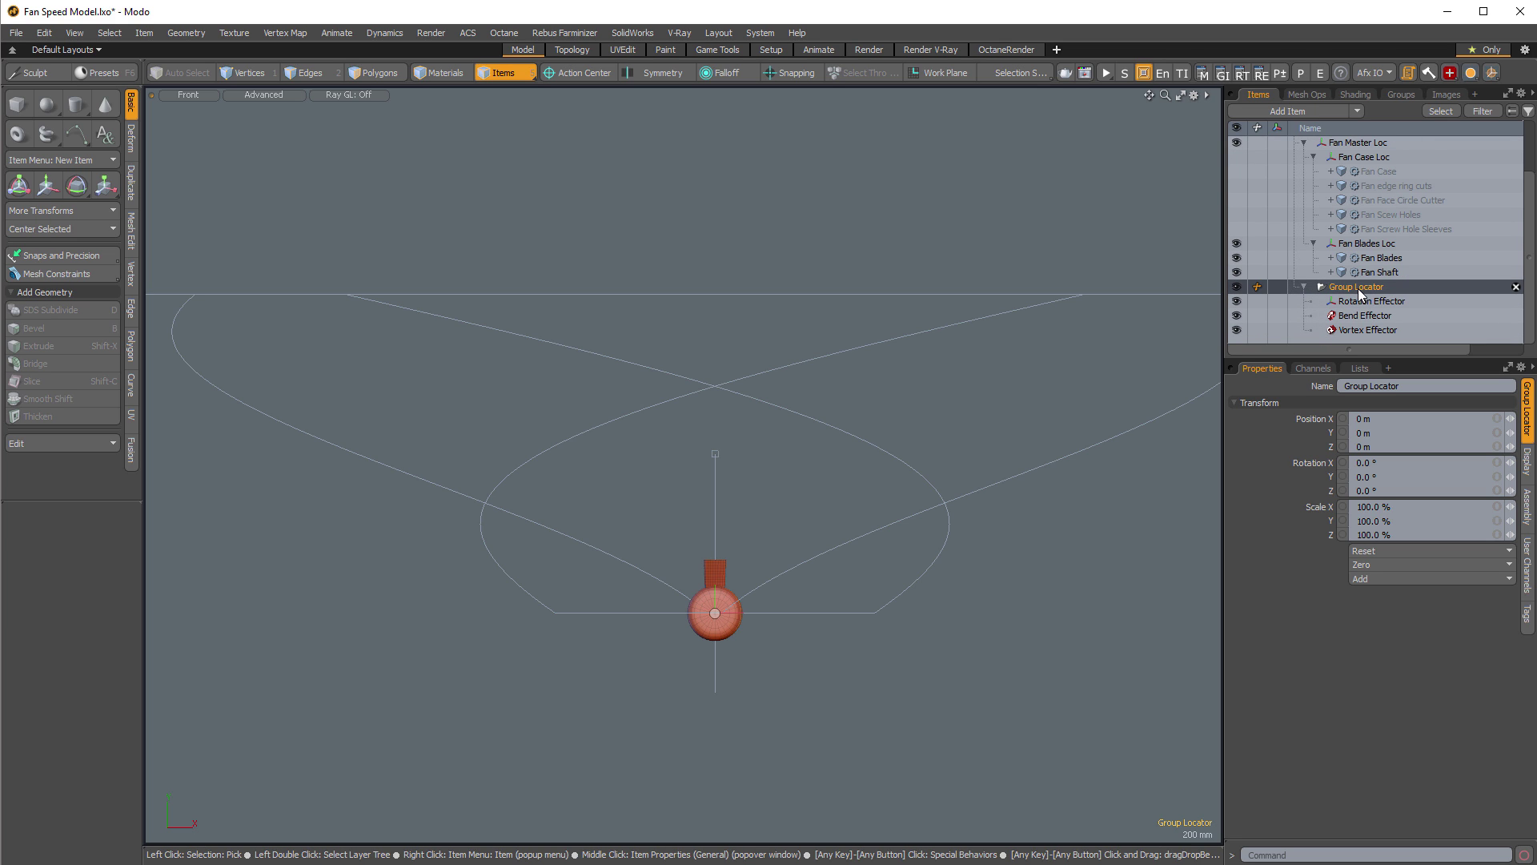
# Rename the new group locator to "Effectors Group".
pyautogui.doubleClick(1365, 286)
pyautogui.write('Effect')
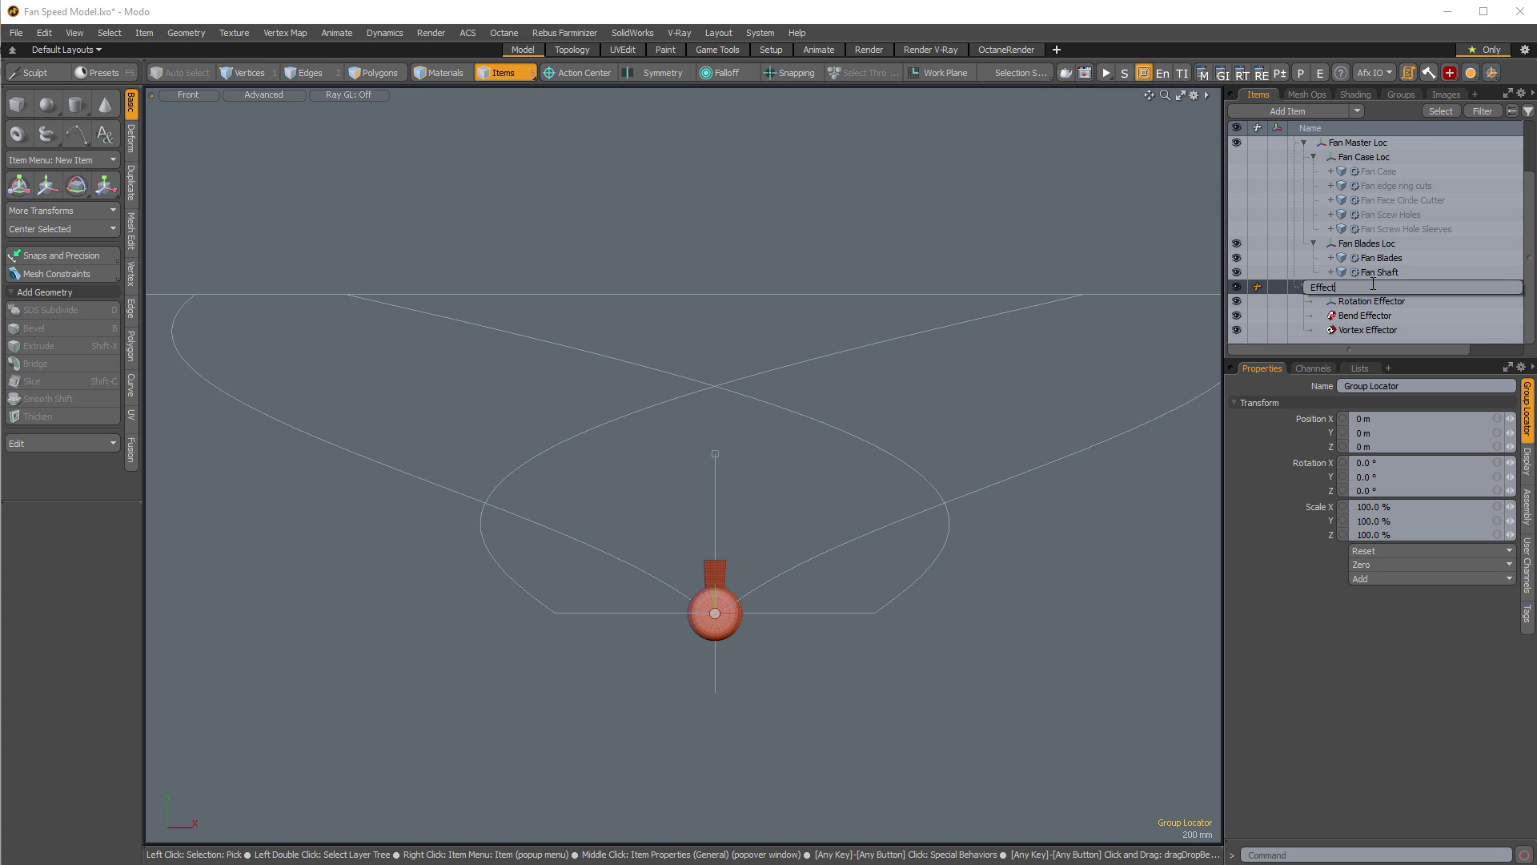
pyautogui.write('ors Group')
pyautogui.press('Return')
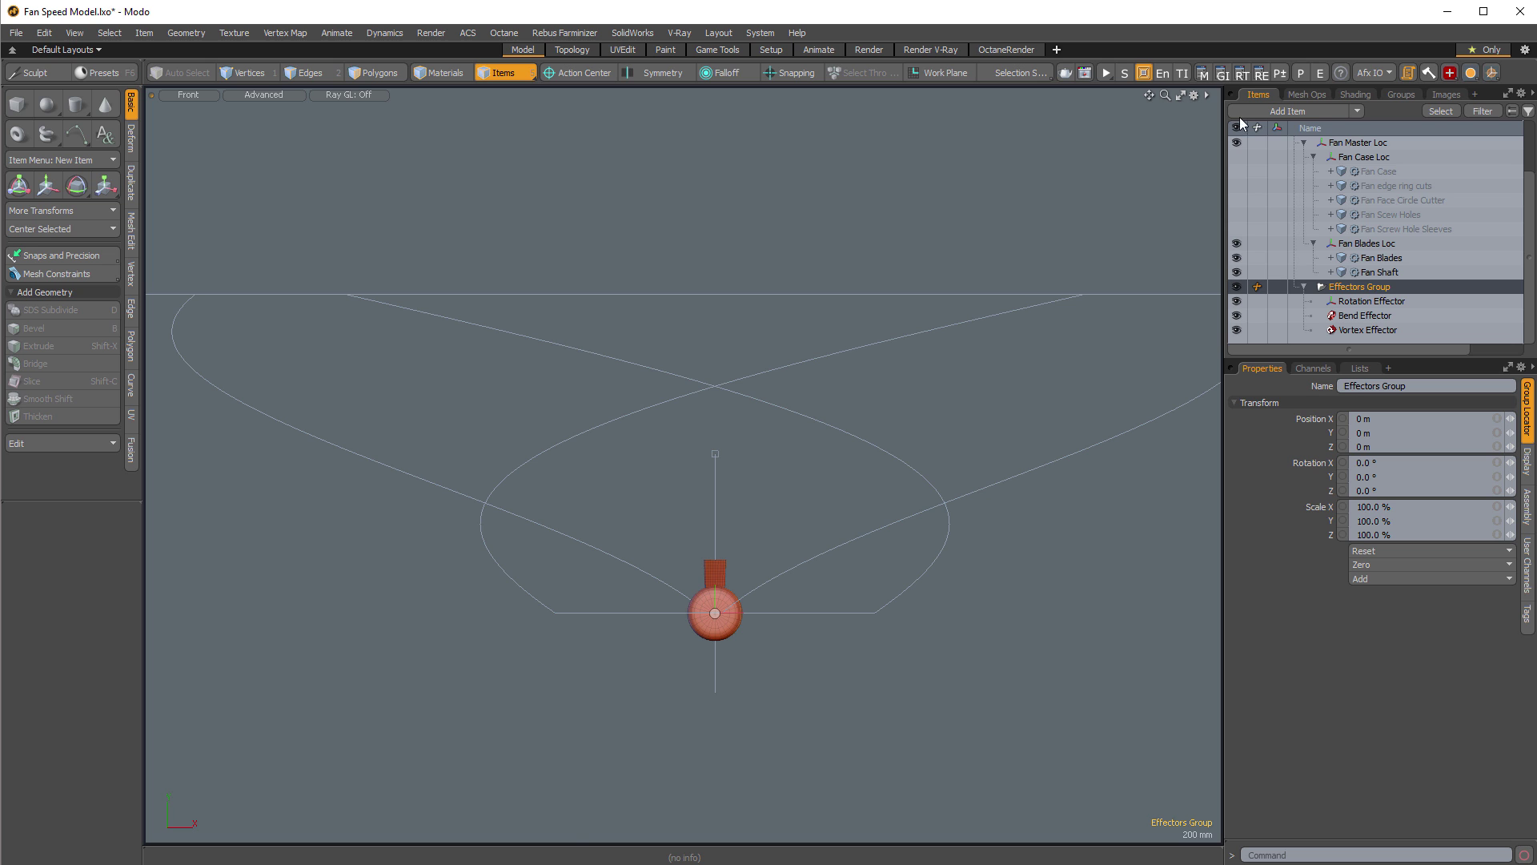
pyautogui.hotkey('ctrl', '3')
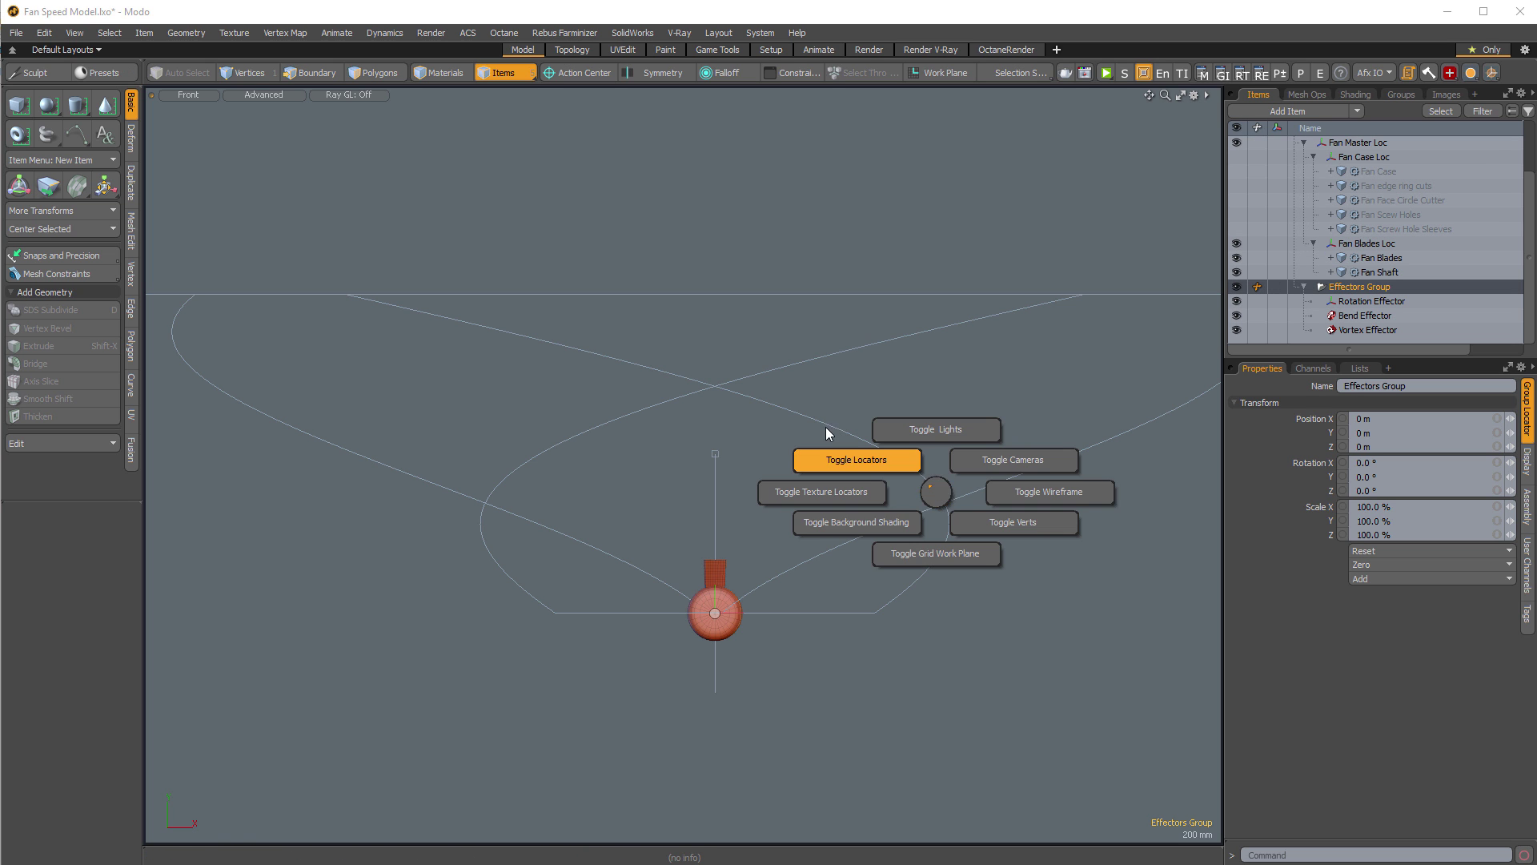
pyautogui.click(825, 428)
pyautogui.hotkey('ctrl', '3')
pyautogui.click(779, 467)
# Select the Bend Effector and reduce its length and radius together to about 360 mm so its handle sits just above the blade tip.
pyautogui.keyDown('ctrl'); pyautogui.keyDown('alt'); pyautogui.moveTo(708, 572); pyautogui.dragTo(879, 545); pyautogui.keyUp('alt'); pyautogui.keyUp('ctrl')
pyautogui.click(755, 503)
pyautogui.keyDown('alt'); pyautogui.keyDown('shift'); pyautogui.moveTo(803, 494); pyautogui.dragTo(811, 529); pyautogui.keyUp('shift'); pyautogui.keyUp('alt')
pyautogui.click(1365, 315)
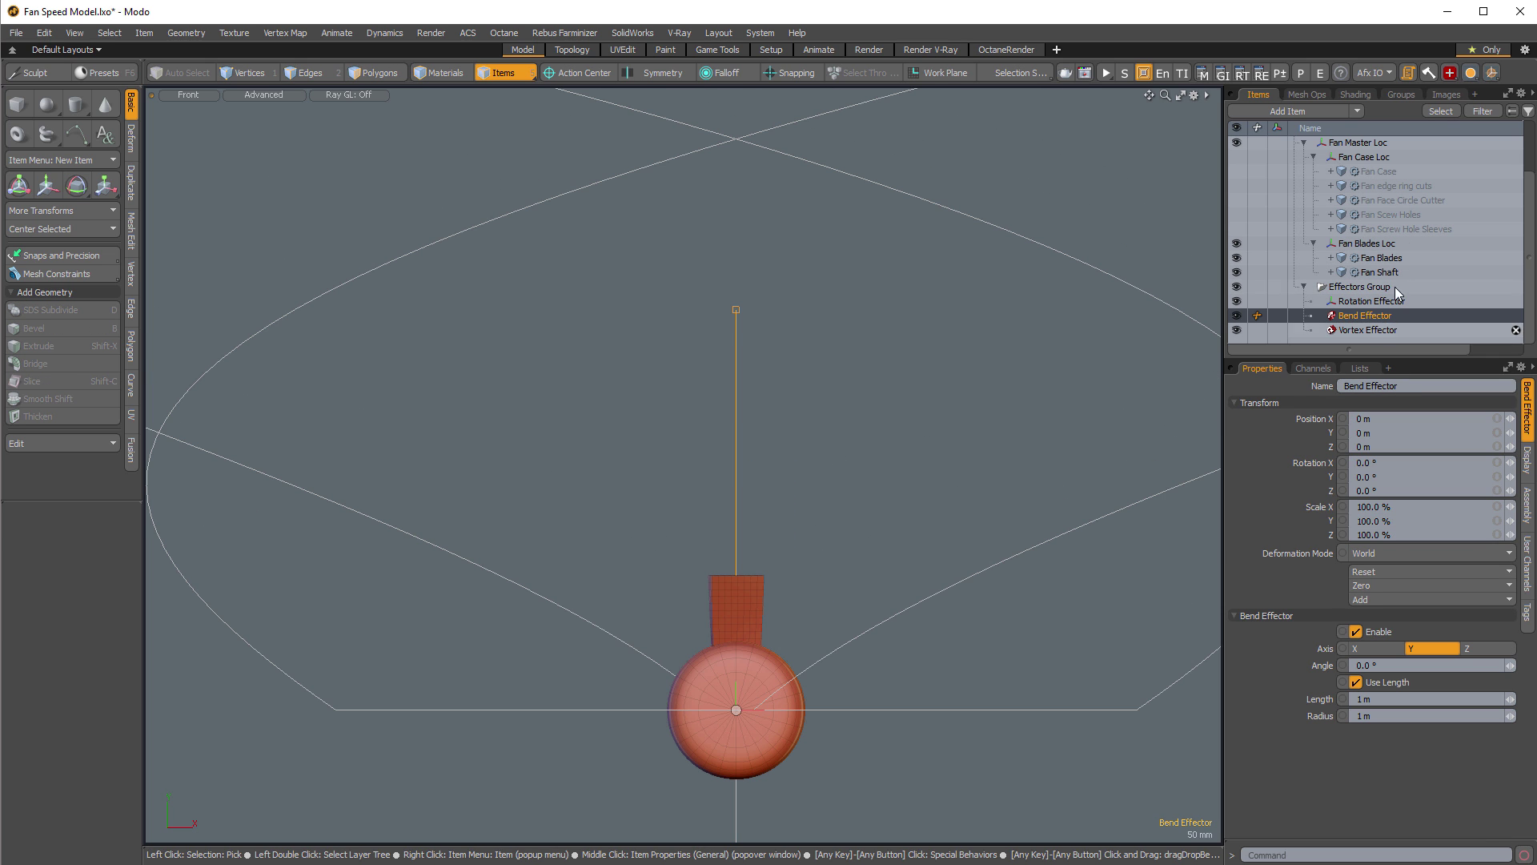
pyautogui.click(1302, 95)
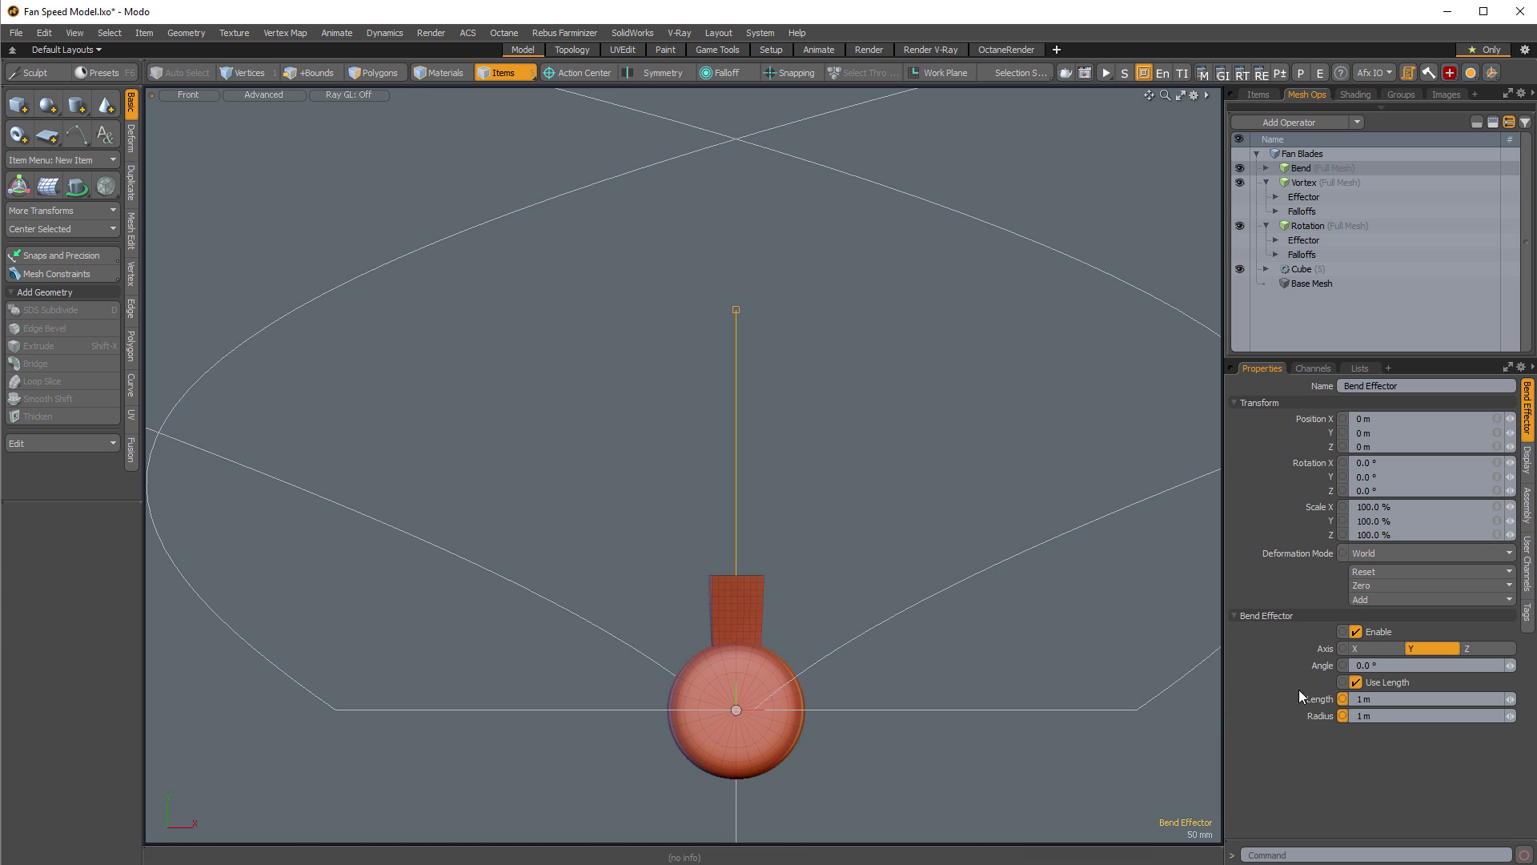
pyautogui.press('c')
pyautogui.moveTo(884, 509); pyautogui.dragTo(527, 617)
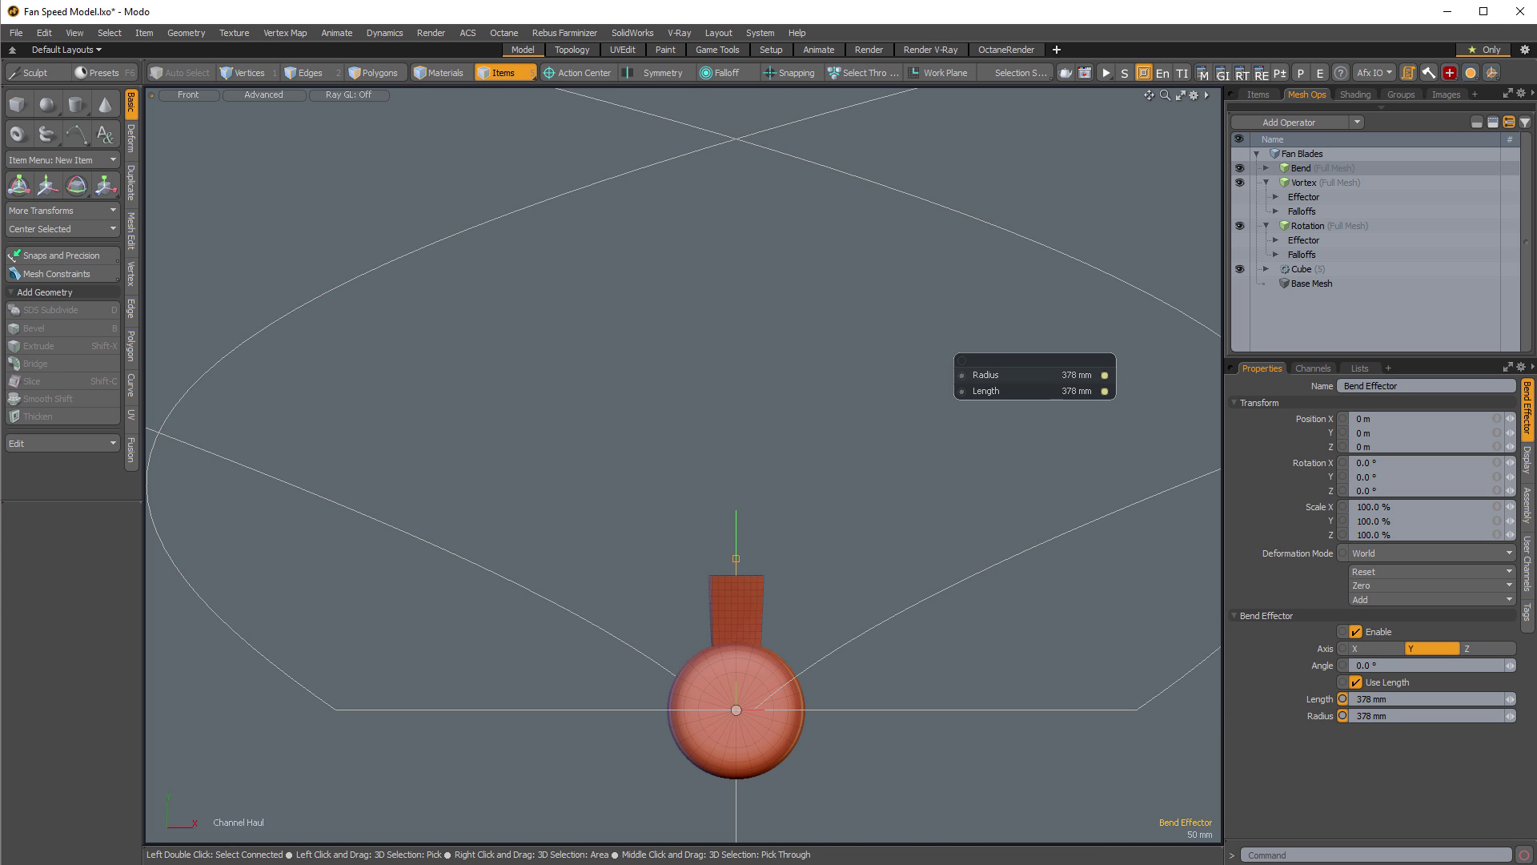
pyautogui.keyDown('alt'); pyautogui.moveTo(765, 586); pyautogui.dragTo(892, 514); pyautogui.keyUp('alt')
pyautogui.keyDown('alt'); pyautogui.moveTo(908, 567); pyautogui.dragTo(871, 394); pyautogui.keyUp('alt')
# Try bending the blade about 84.6° with the Bend Effector's angle and undo the bend.
pyautogui.click(1299, 665)
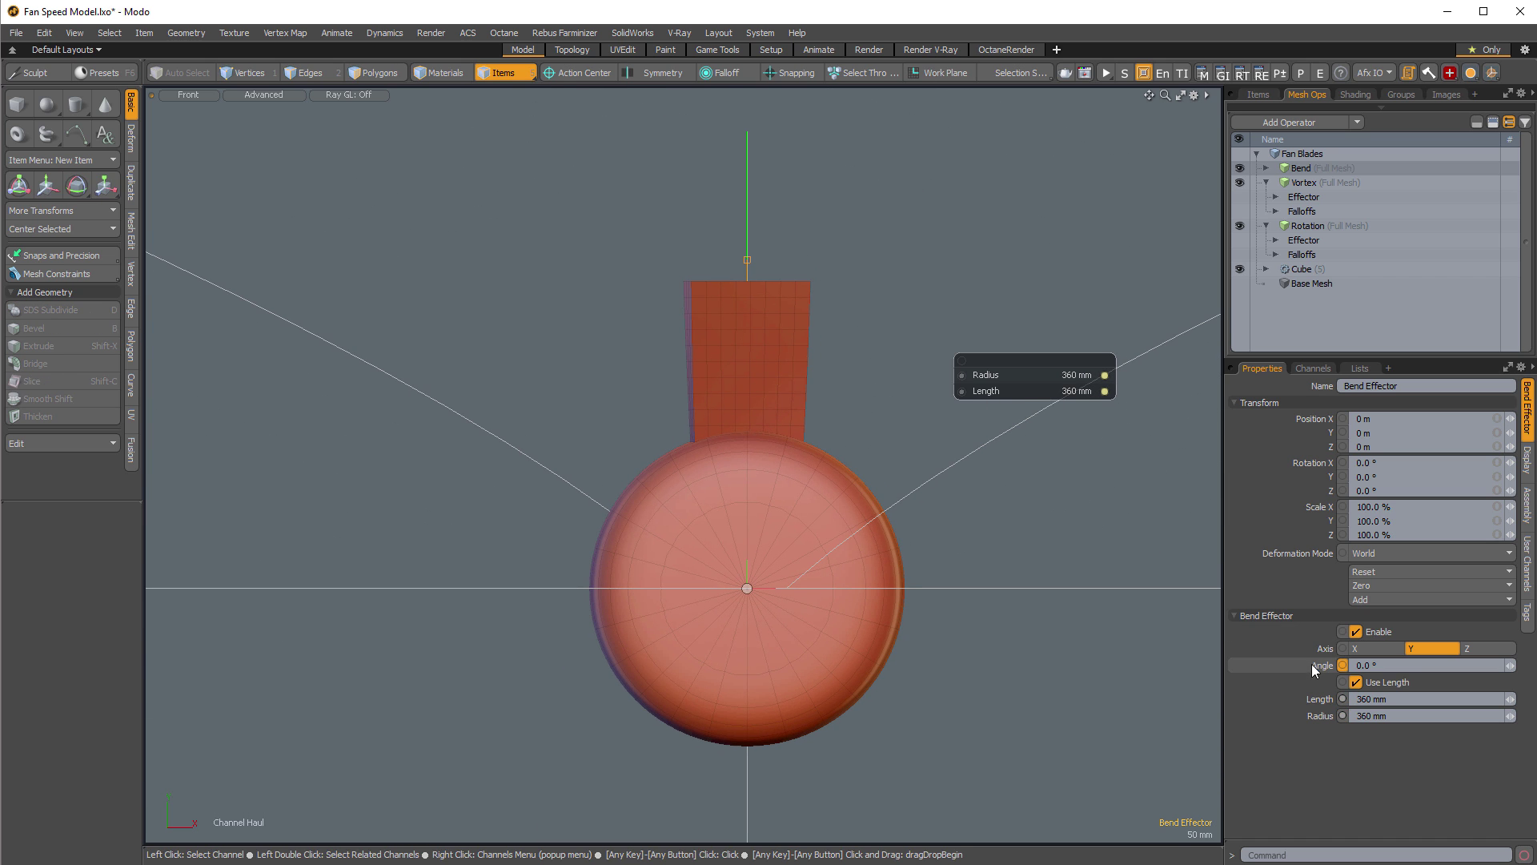
pyautogui.keyDown('alt'); pyautogui.moveTo(982, 624); pyautogui.dragTo(992, 574); pyautogui.keyUp('alt')
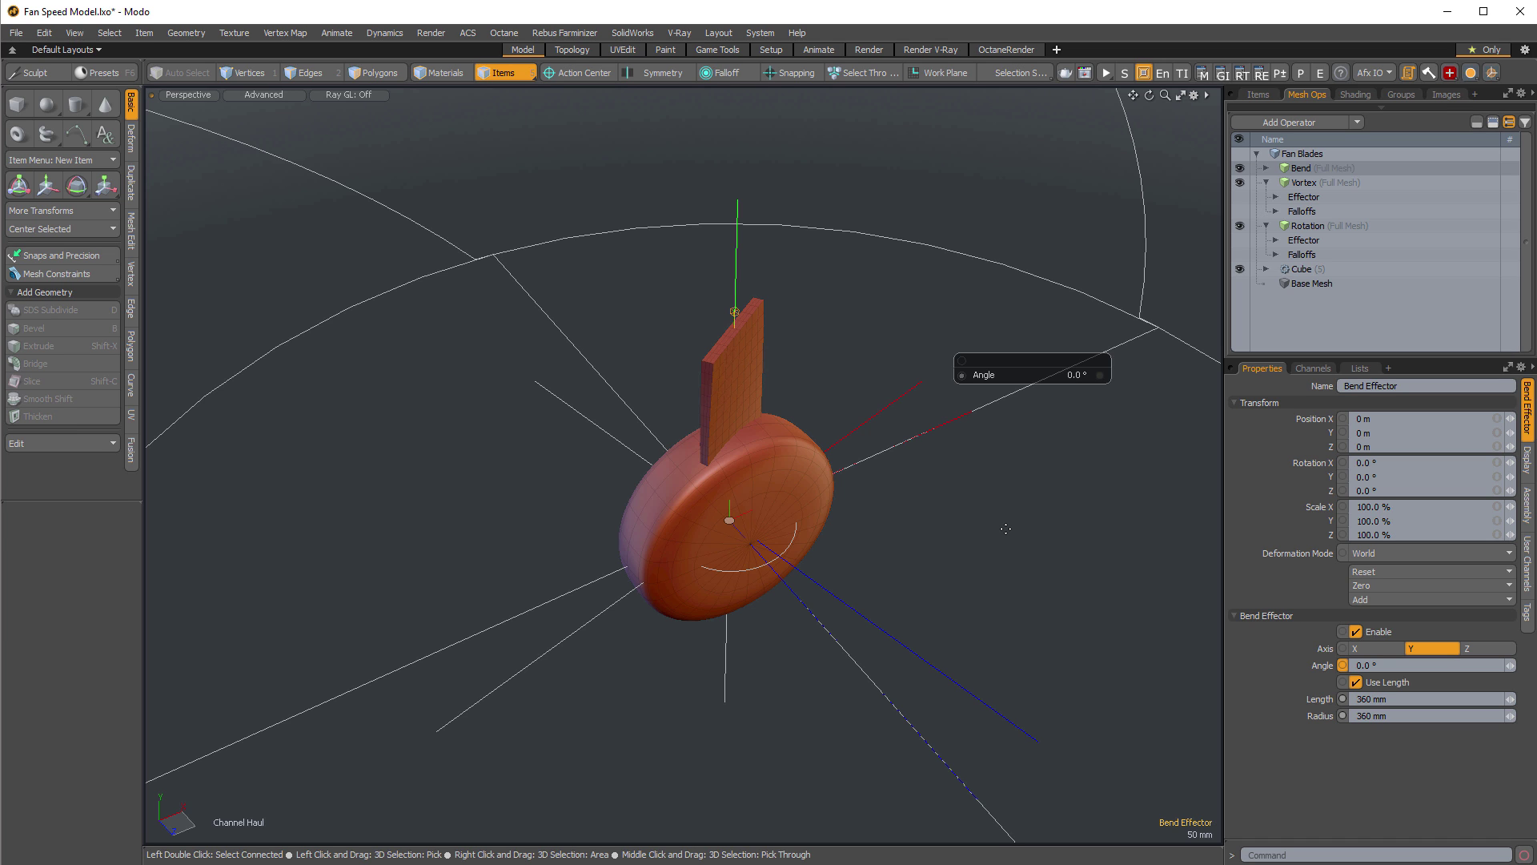
pyautogui.moveTo(982, 529); pyautogui.dragTo(921, 488)
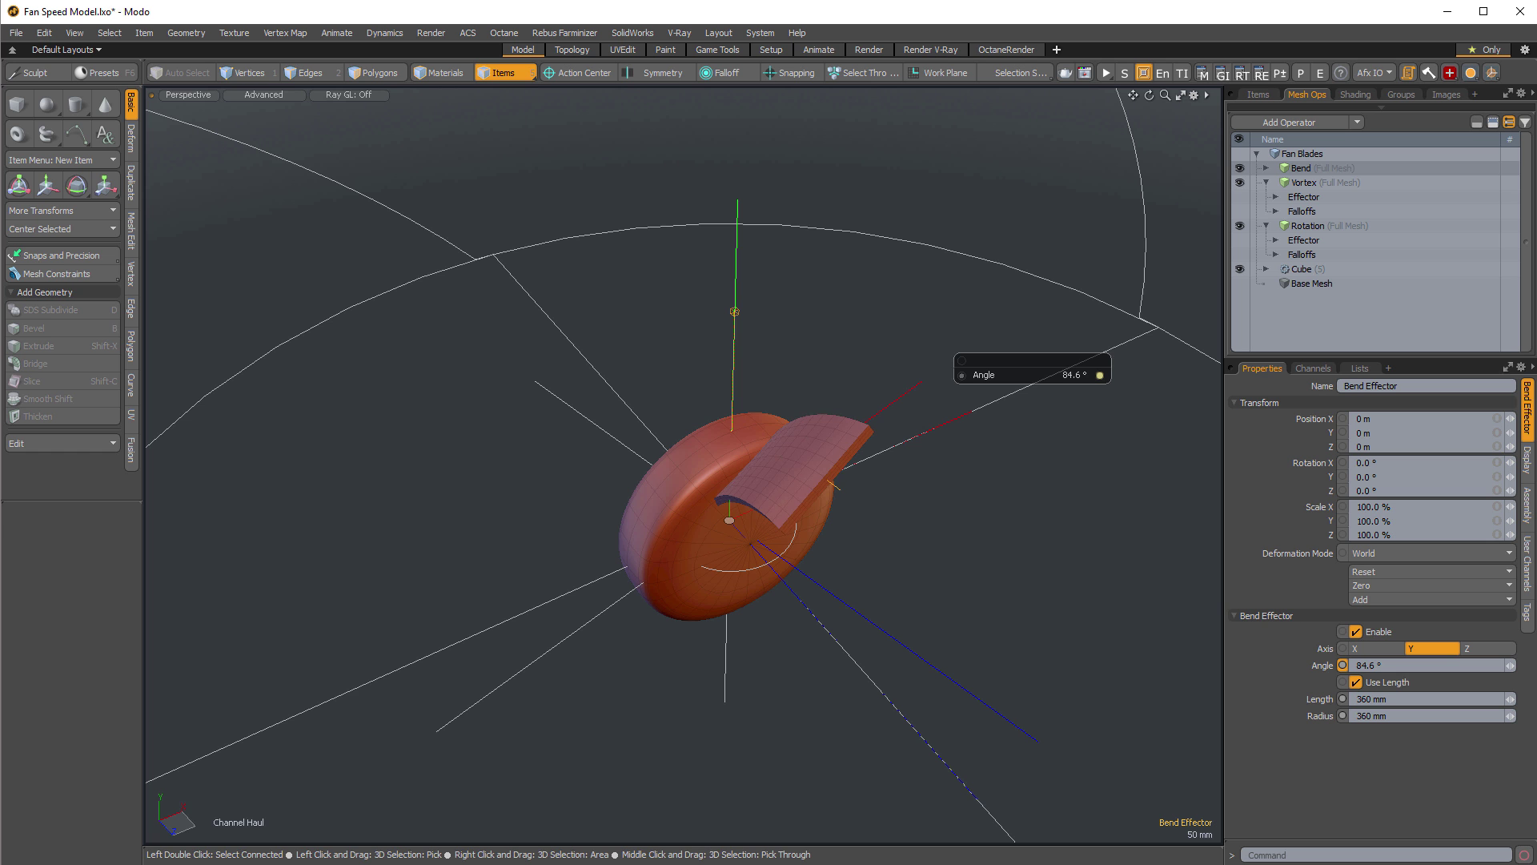
pyautogui.hotkey('ctrl', 'z')
# Rotate the Bend Effector 90° in Y and set its bend angle to about -38.7° to curve the blade sideways.
pyautogui.keyDown('alt'); pyautogui.moveTo(937, 762); pyautogui.dragTo(844, 676); pyautogui.keyUp('alt')
pyautogui.scroll(3, 740, 680)
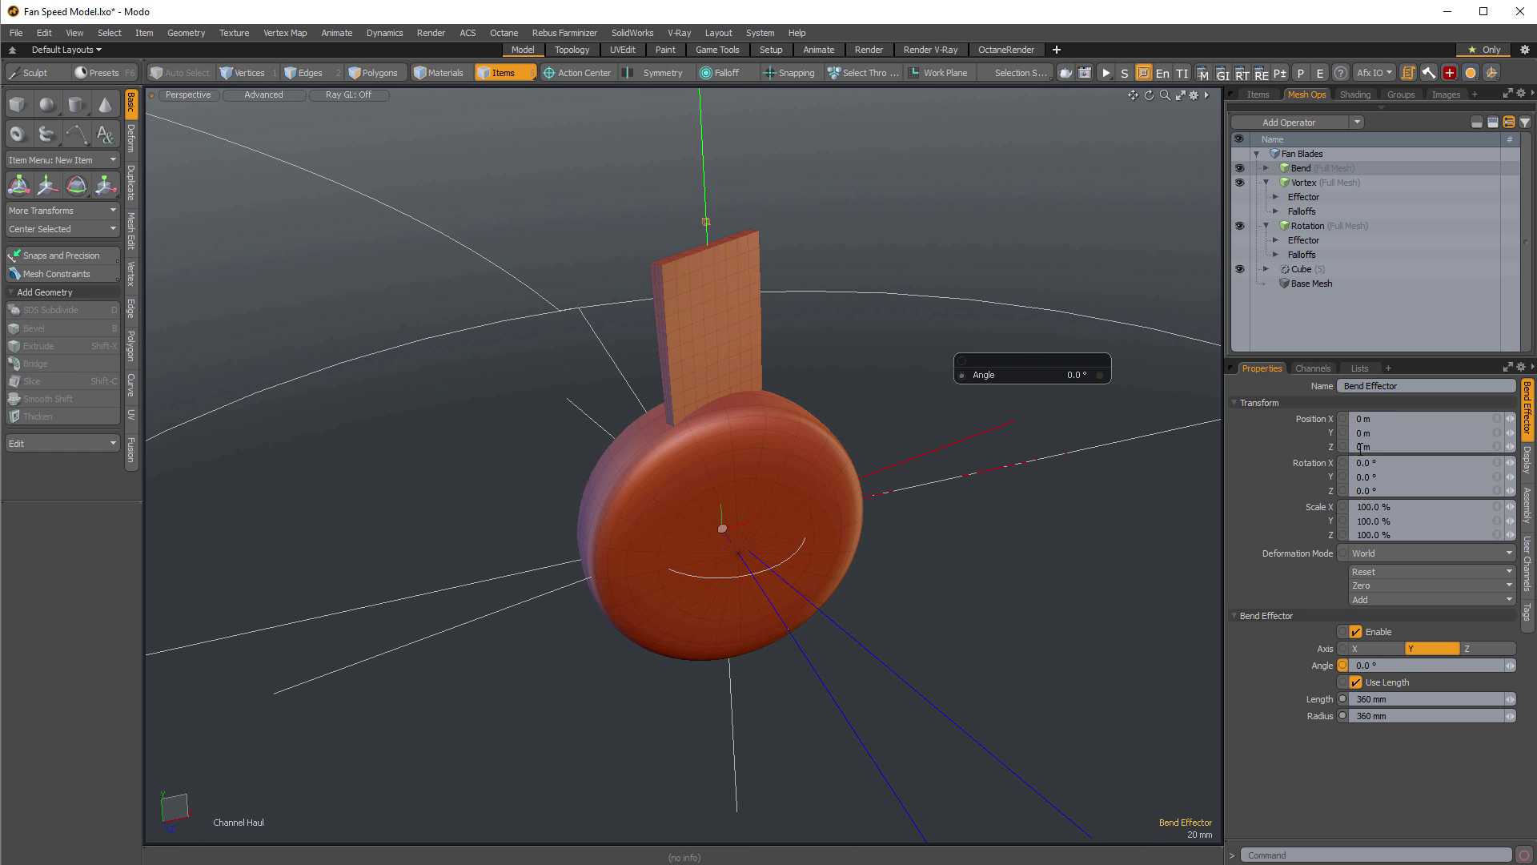
pyautogui.click(1402, 476)
pyautogui.press('Return')
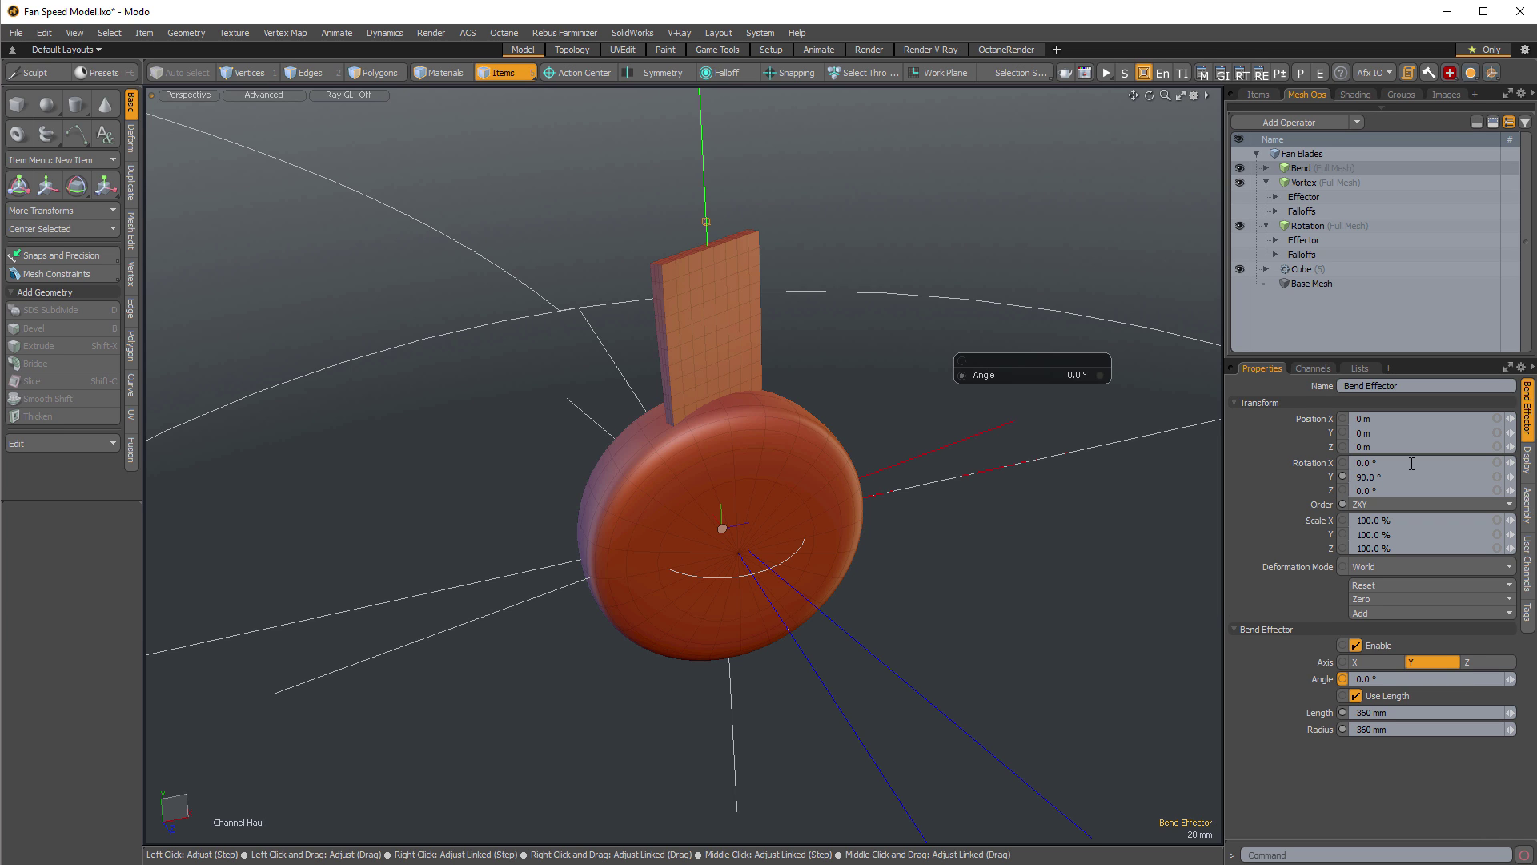
pyautogui.moveTo(938, 612); pyautogui.dragTo(865, 612)
pyautogui.moveTo(924, 355); pyautogui.dragTo(934, 355)
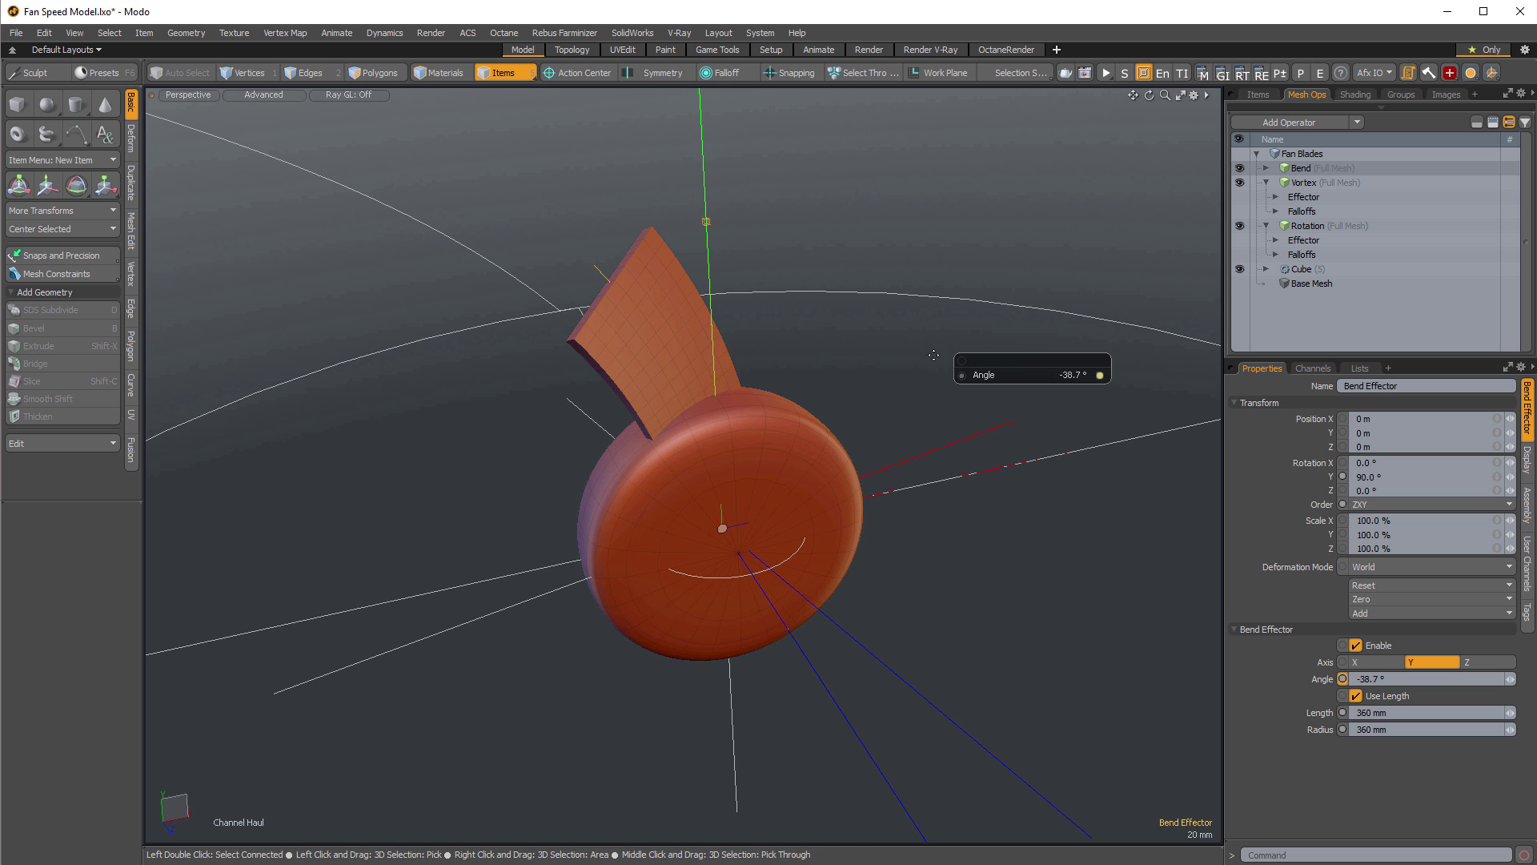
# Show the blade evaluated only up to its Cube operation and raise the cube to a Y position of about 256 mm.
pyautogui.keyDown('alt'); pyautogui.moveTo(900, 574); pyautogui.dragTo(635, 589); pyautogui.keyUp('alt')
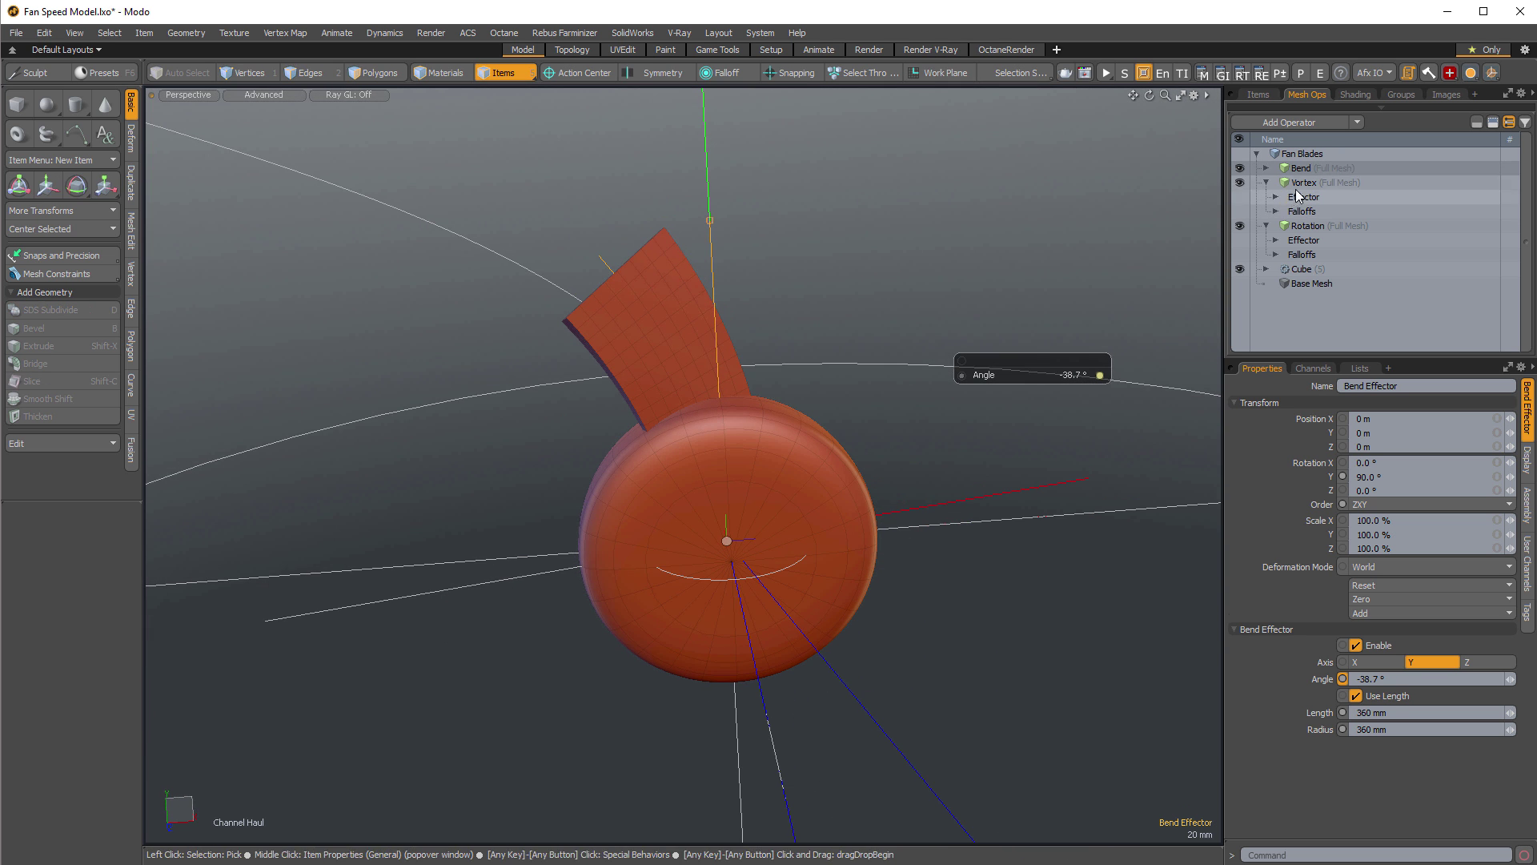
pyautogui.click(1303, 270)
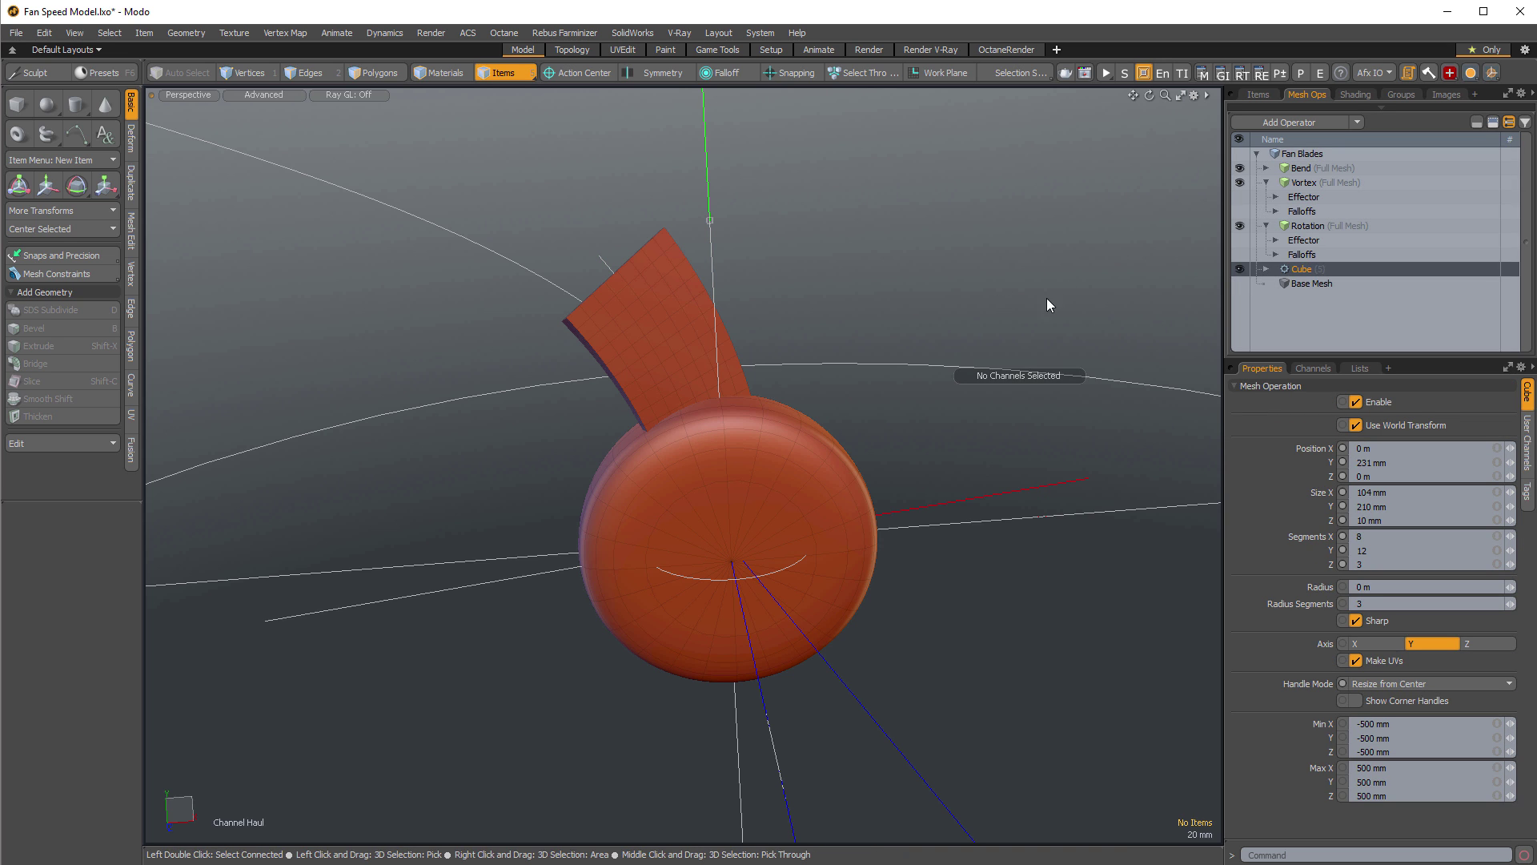
pyautogui.click(1493, 121)
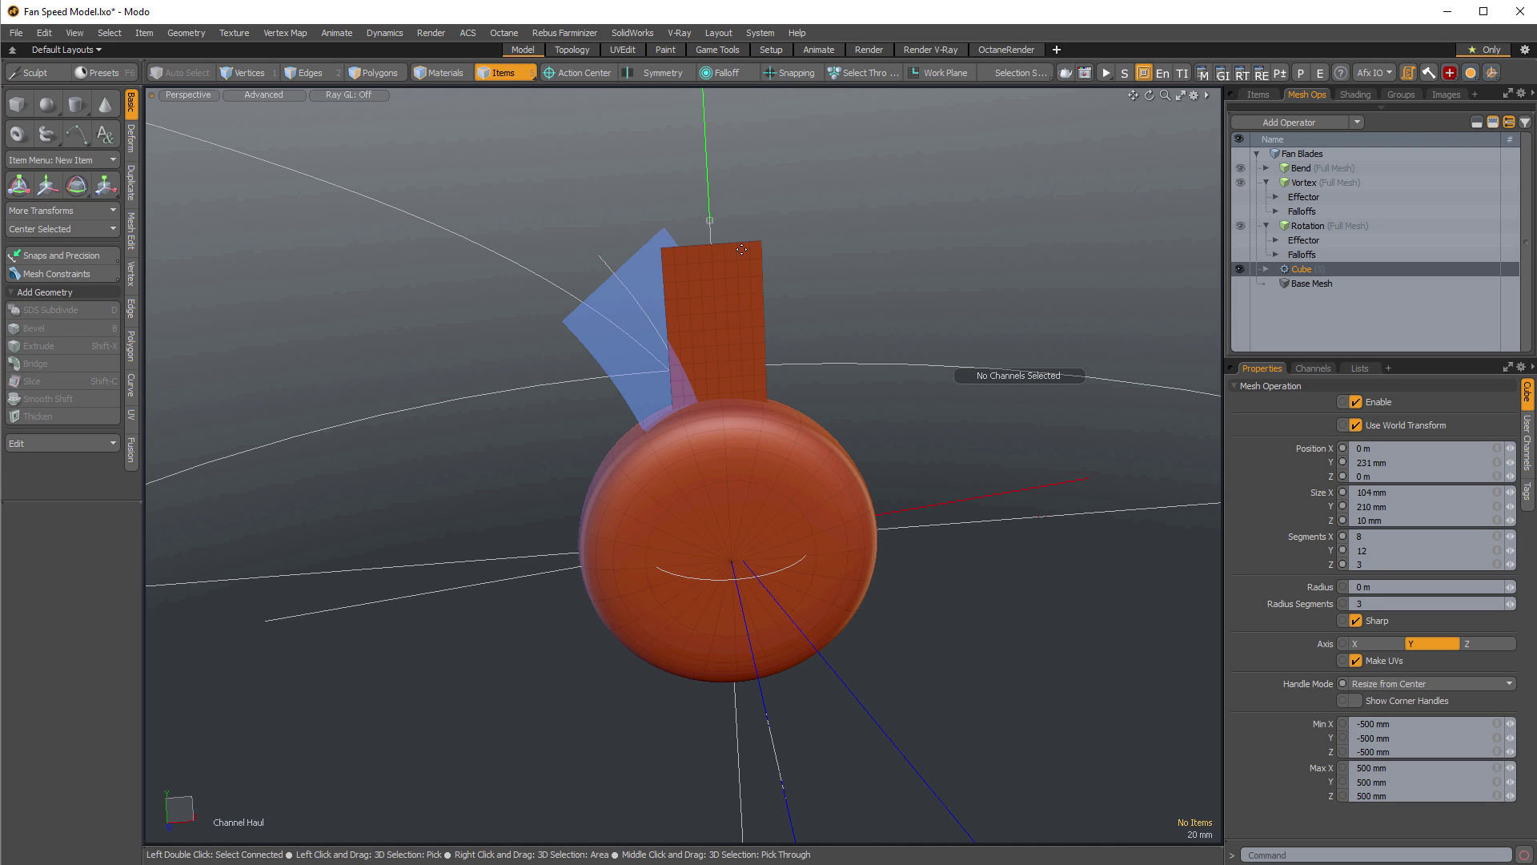
pyautogui.press('y')
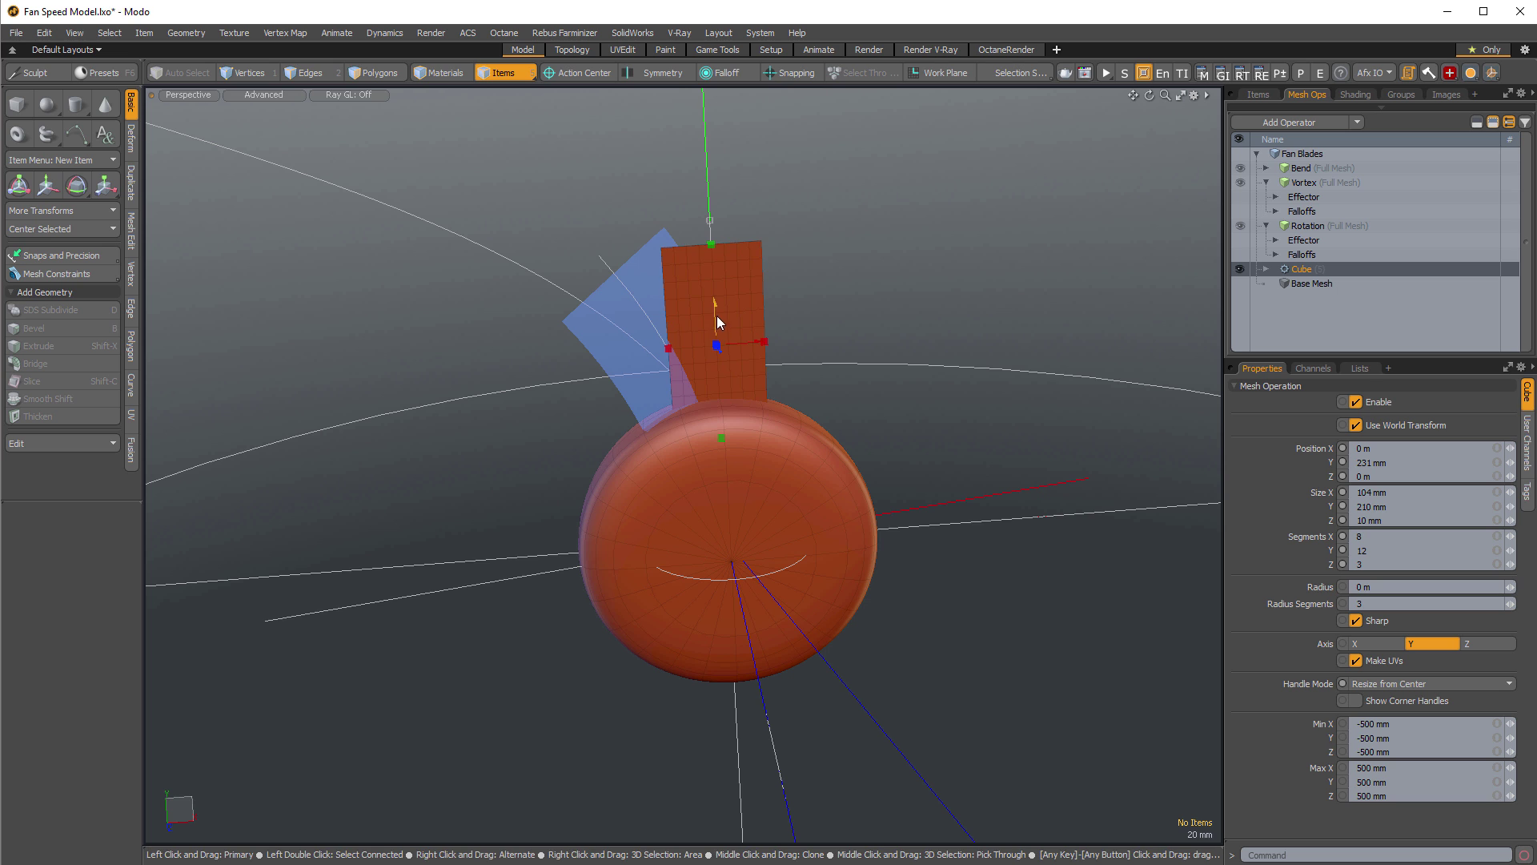
pyautogui.moveTo(717, 314)
pyautogui.mouseDown()
pyautogui.moveTo(714, 261)
pyautogui.moveTo(715, 290)
pyautogui.mouseUp()
# Display the fan case in a front wireframe view and lengthen the blade cube to about 280 mm in Y.
pyautogui.press('KP_2')
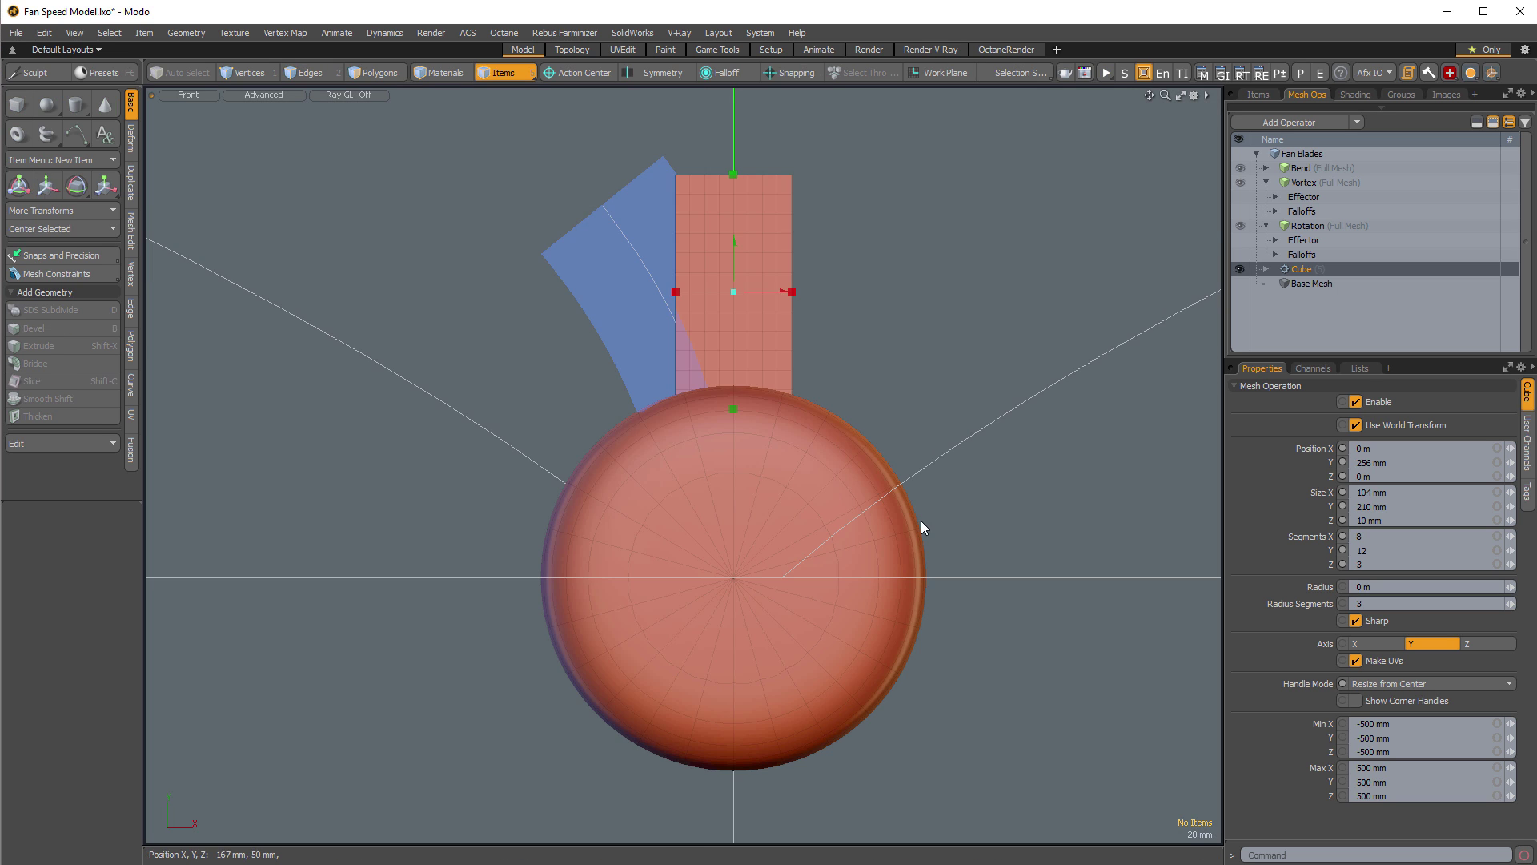
pyautogui.scroll(-2, 940, 484)
pyautogui.keyDown('alt'); pyautogui.keyDown('shift'); pyautogui.moveTo(940, 484); pyautogui.dragTo(879, 478); pyautogui.keyUp('shift'); pyautogui.keyUp('alt')
pyautogui.click(1279, 107)
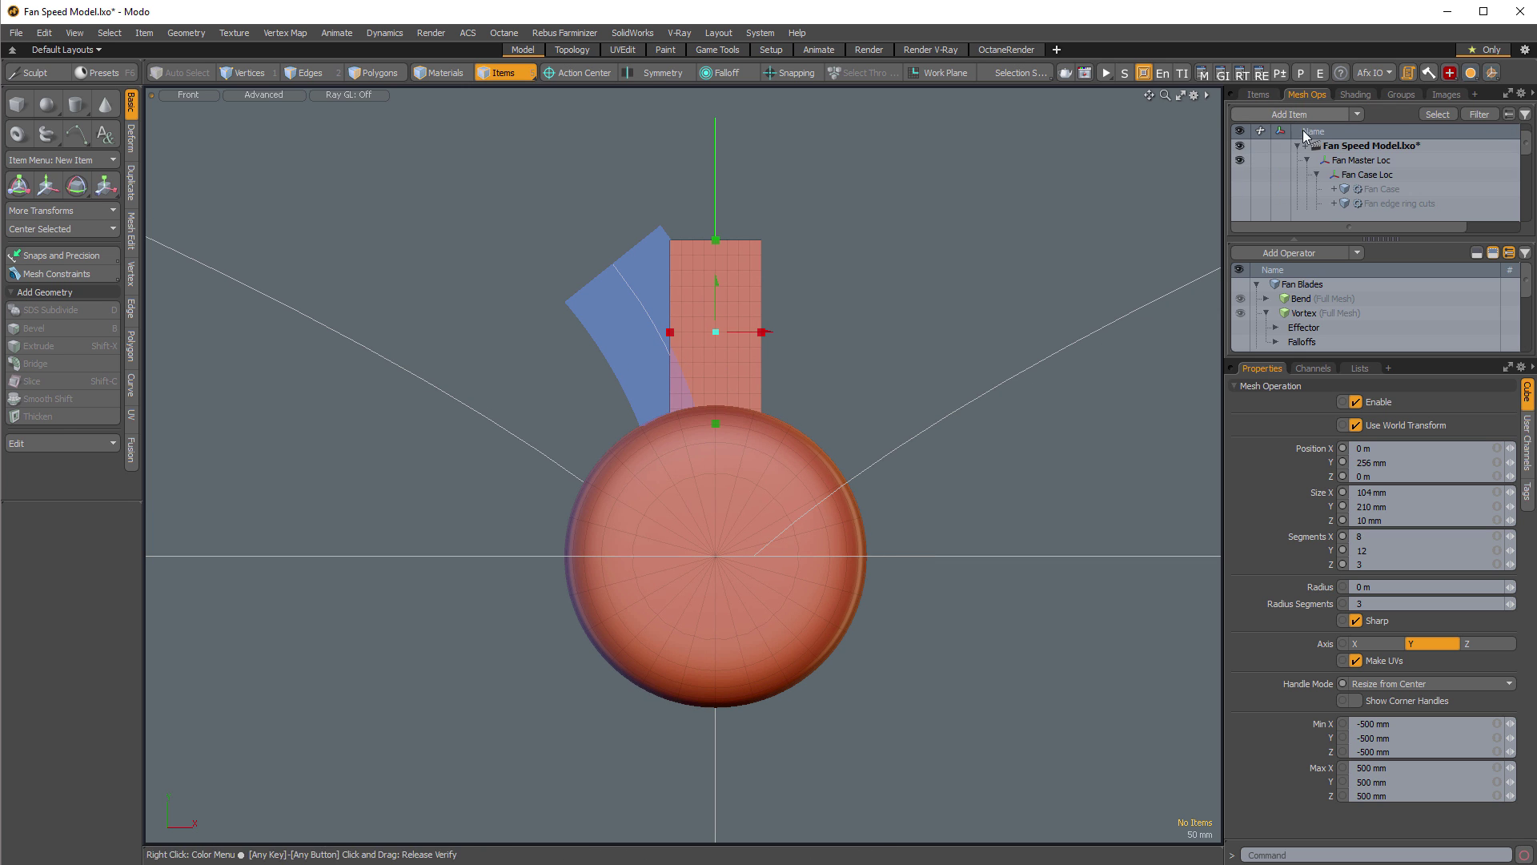
pyautogui.moveTo(1296, 358); pyautogui.dragTo(1305, 458)
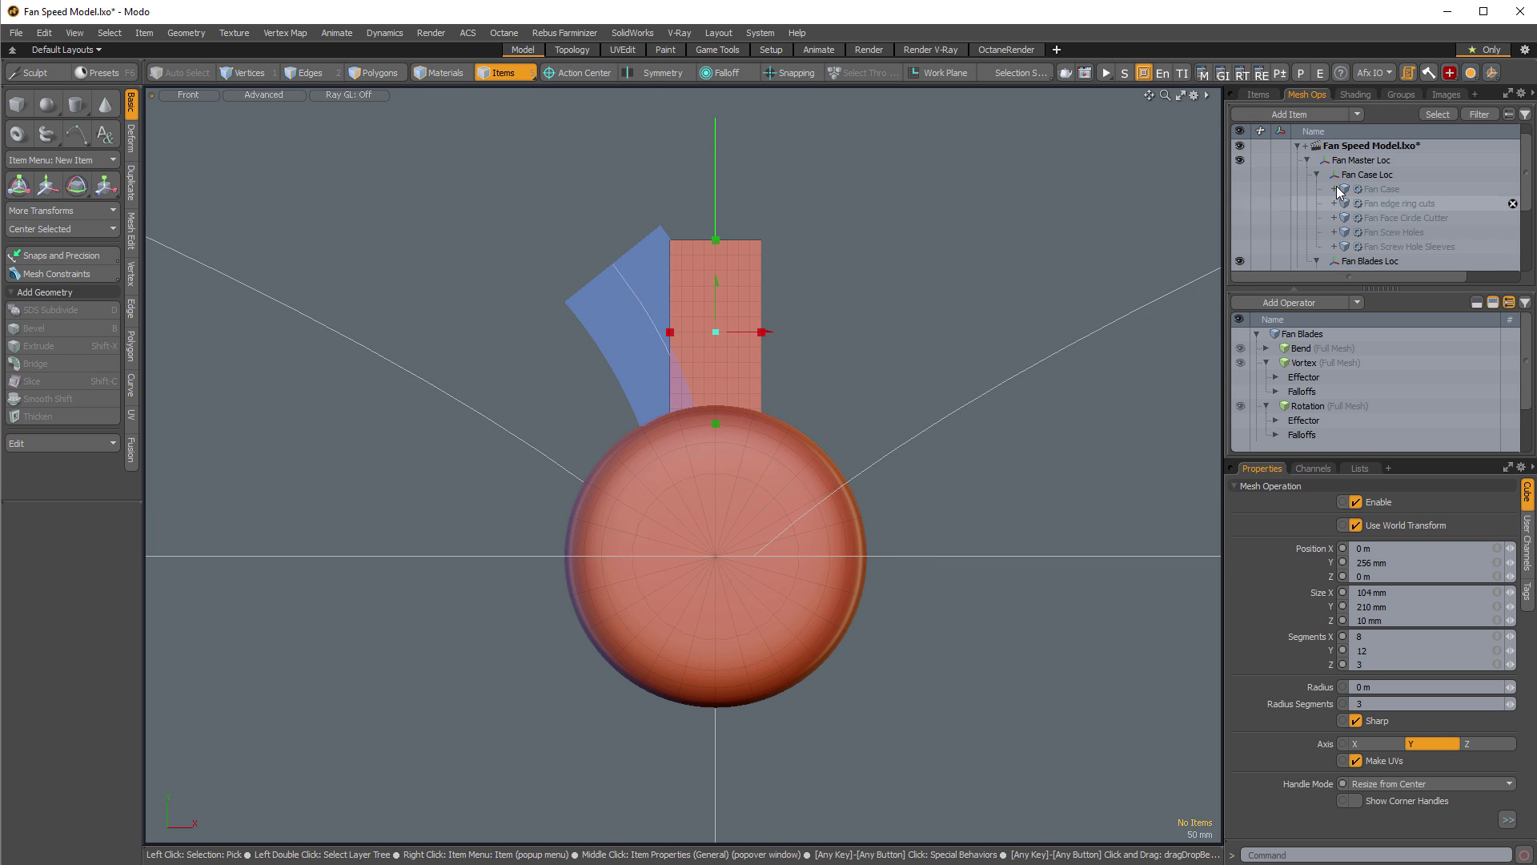
pyautogui.click(1240, 175)
pyautogui.moveTo(967, 330)
pyautogui.keyDown('ctrl'); pyautogui.keyDown('alt'); pyautogui.mouseDown()
pyautogui.moveTo(875, 349)
pyautogui.moveTo(769, 328)
pyautogui.moveTo(829, 323)
pyautogui.mouseUp(); pyautogui.keyUp('alt'); pyautogui.keyUp('ctrl')
pyautogui.press('KP_8')
pyautogui.keyDown('alt'); pyautogui.keyDown('shift'); pyautogui.moveTo(705, 294); pyautogui.dragTo(775, 229); pyautogui.keyUp('shift'); pyautogui.keyUp('alt')
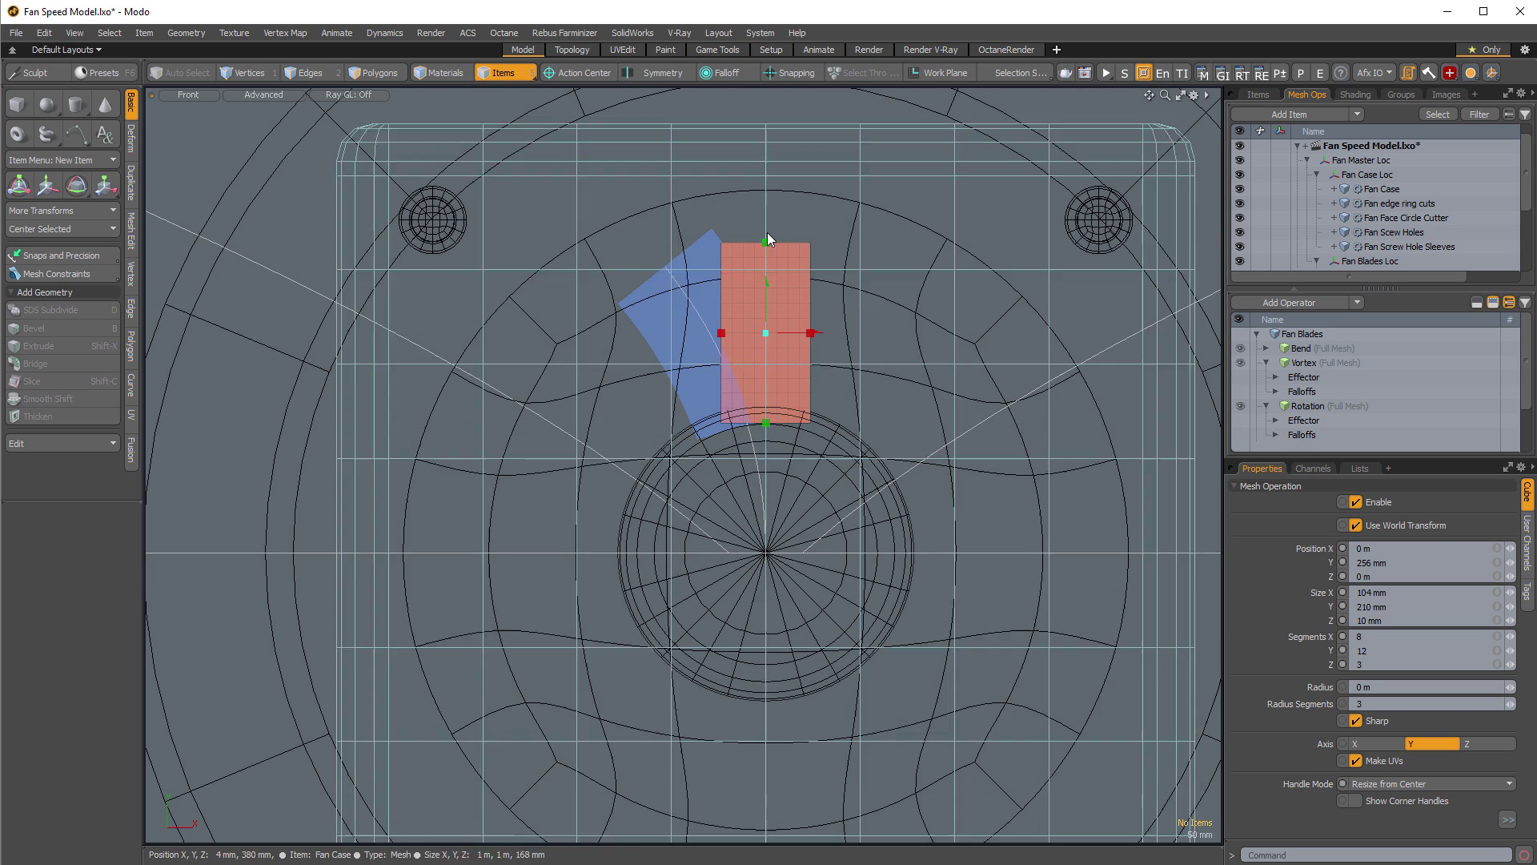
pyautogui.moveTo(767, 242); pyautogui.dragTo(858, 298)
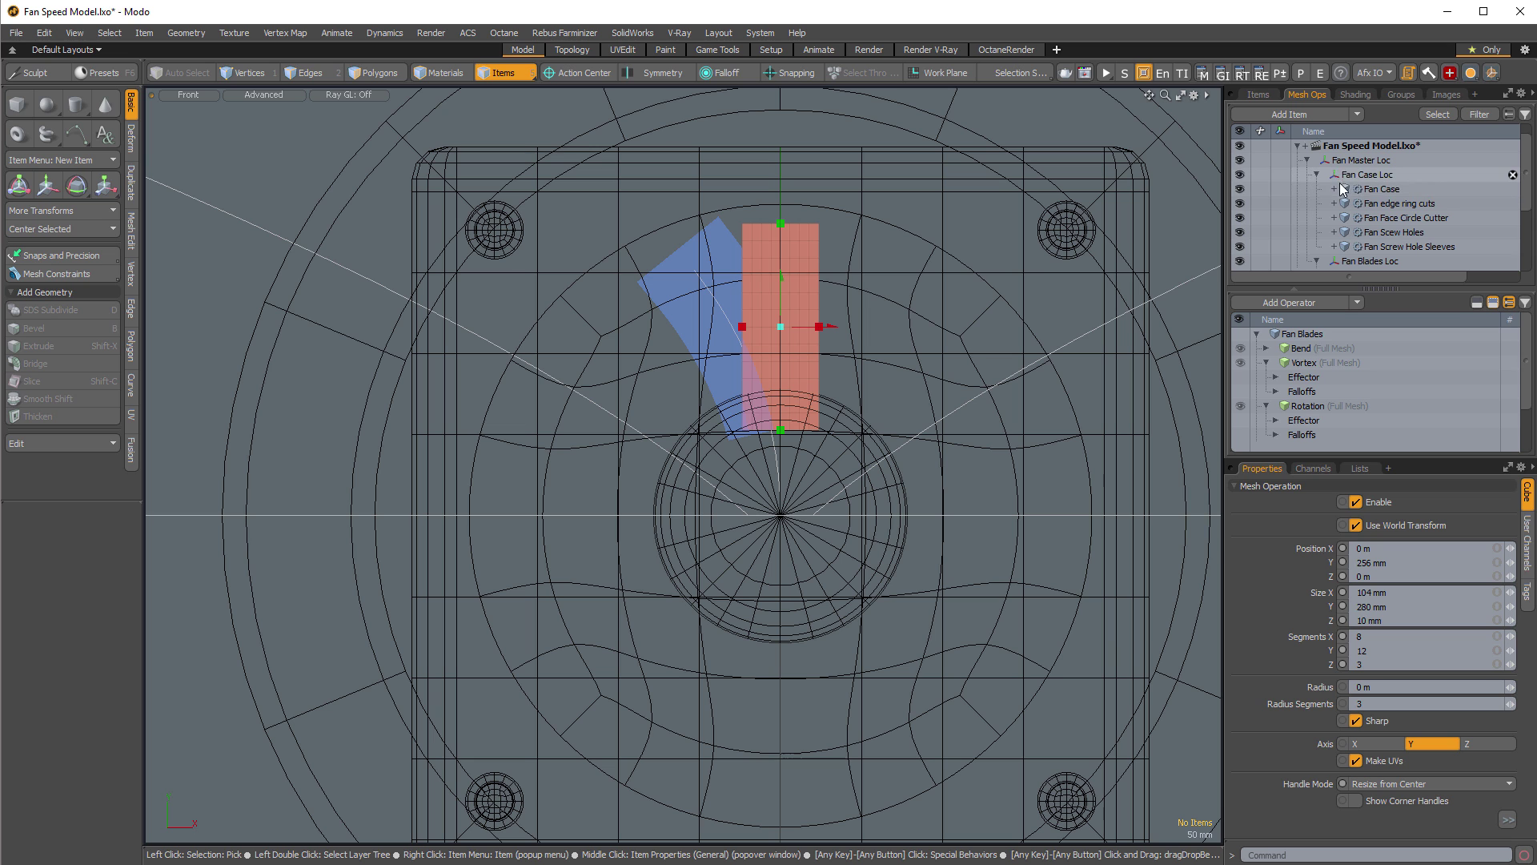
# Select the Fan Blades mesh, hide the fan case items again and switch to the perspective view.
pyautogui.click(1318, 289)
pyautogui.click(1305, 155)
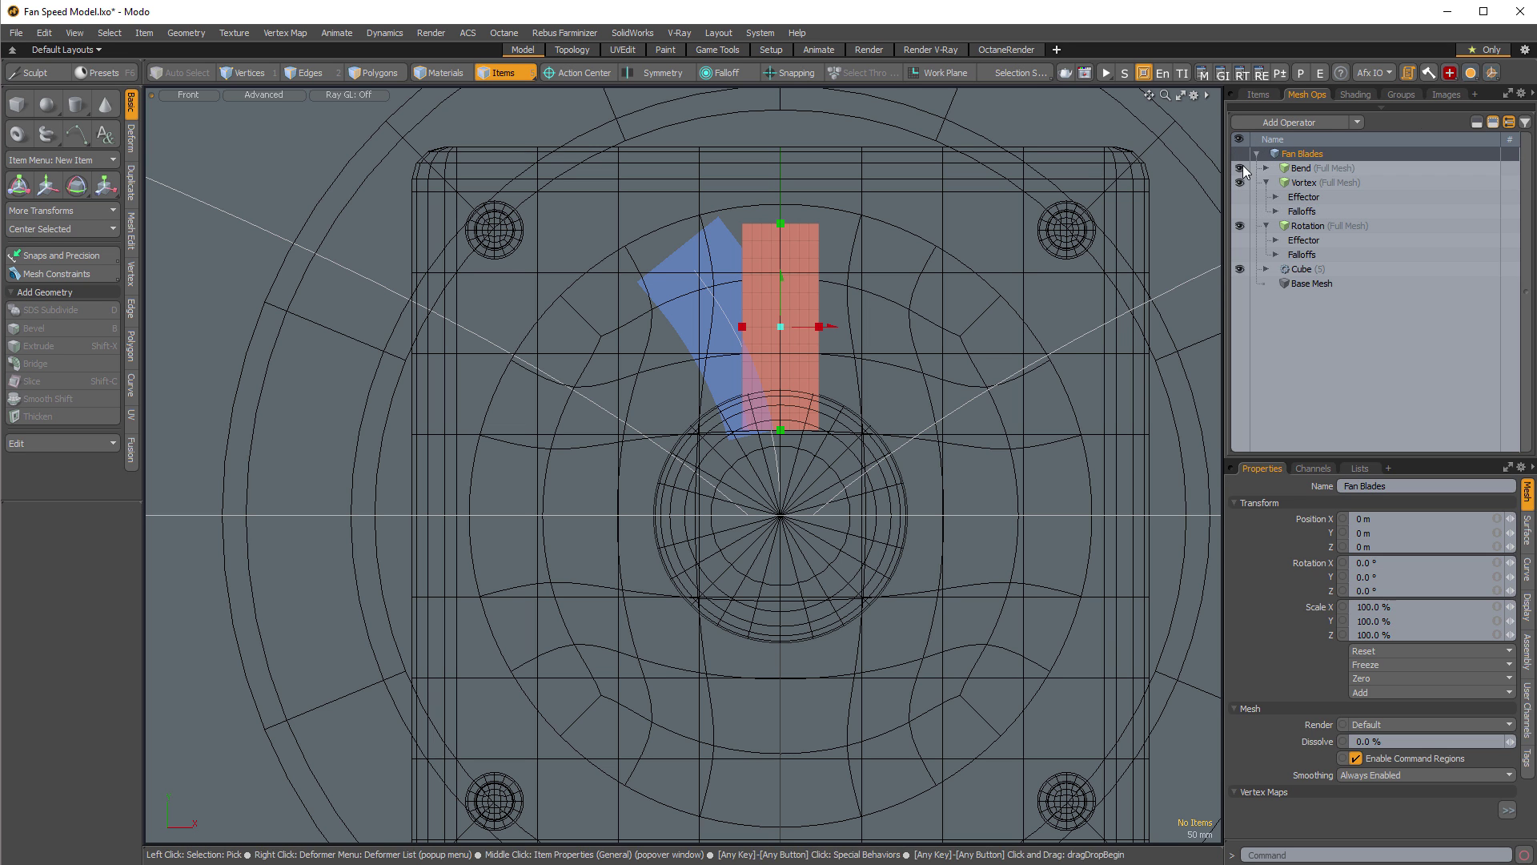
pyautogui.click(1259, 95)
pyautogui.click(1239, 214)
pyautogui.keyDown('alt'); pyautogui.keyDown('shift'); pyautogui.moveTo(880, 336); pyautogui.dragTo(854, 326); pyautogui.keyUp('shift'); pyautogui.keyUp('alt')
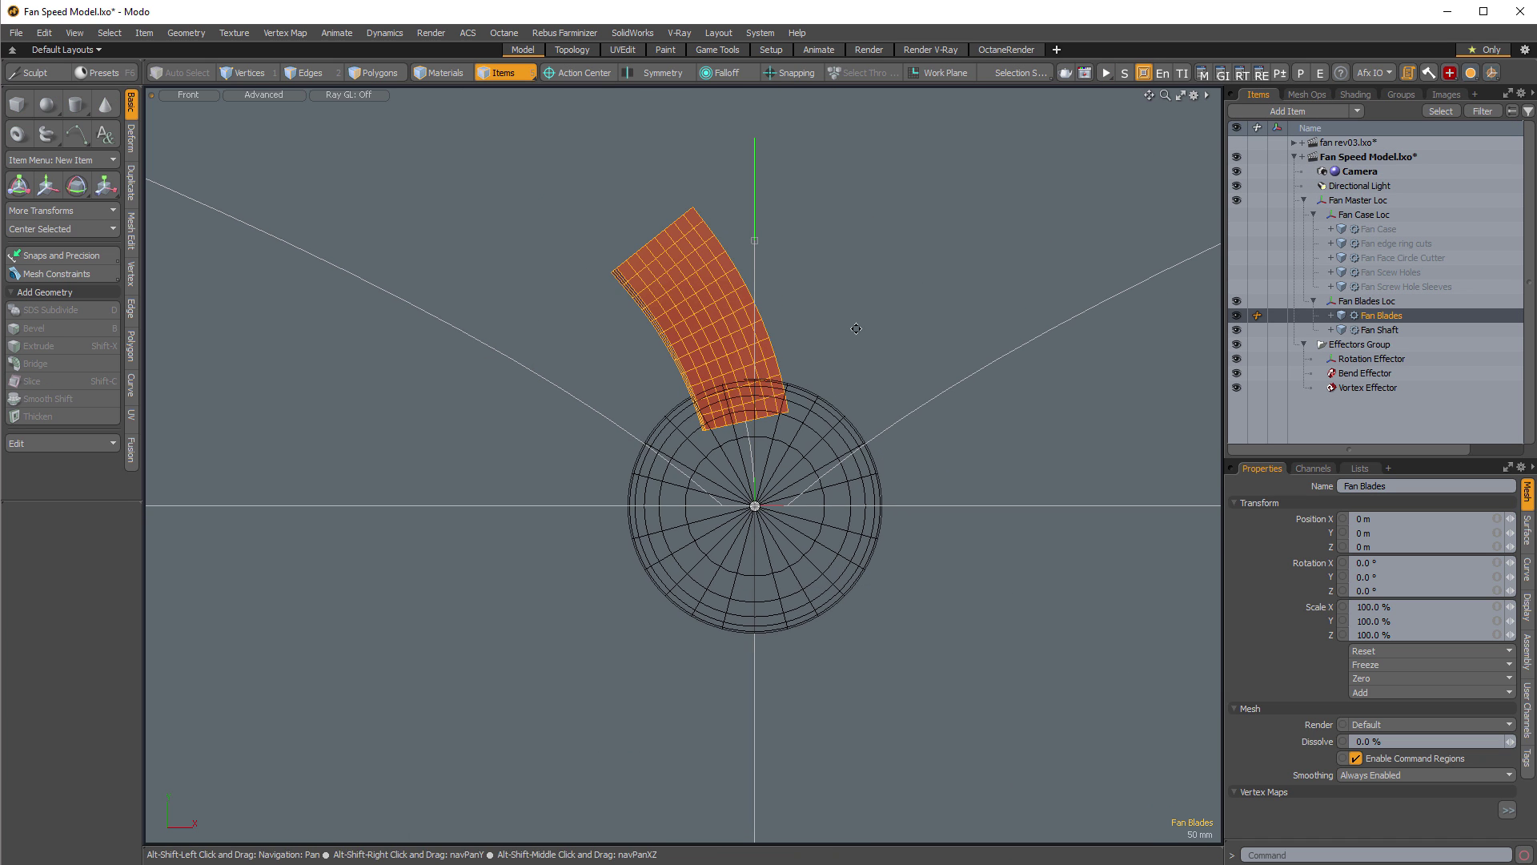
pyautogui.hotkey('ctrl', 'space')
pyautogui.hotkey('ctrl', '3')
pyautogui.click(856, 210)
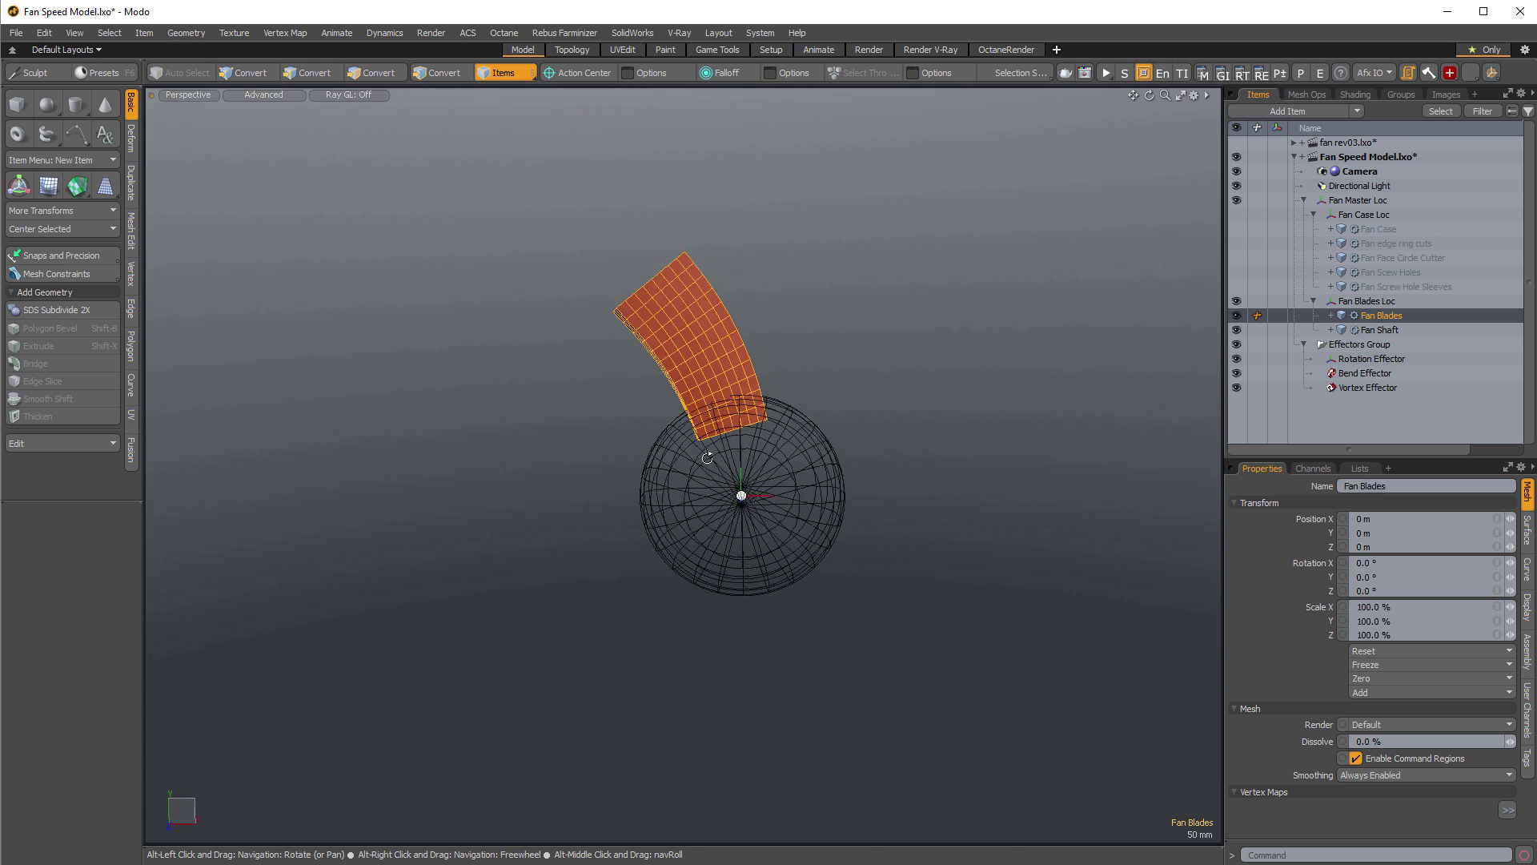
# Add a Radial Array operator to the Fan Blades mesh and set its axis to Z.
pyautogui.click(1307, 94)
pyautogui.click(1304, 123)
pyautogui.write('raid')
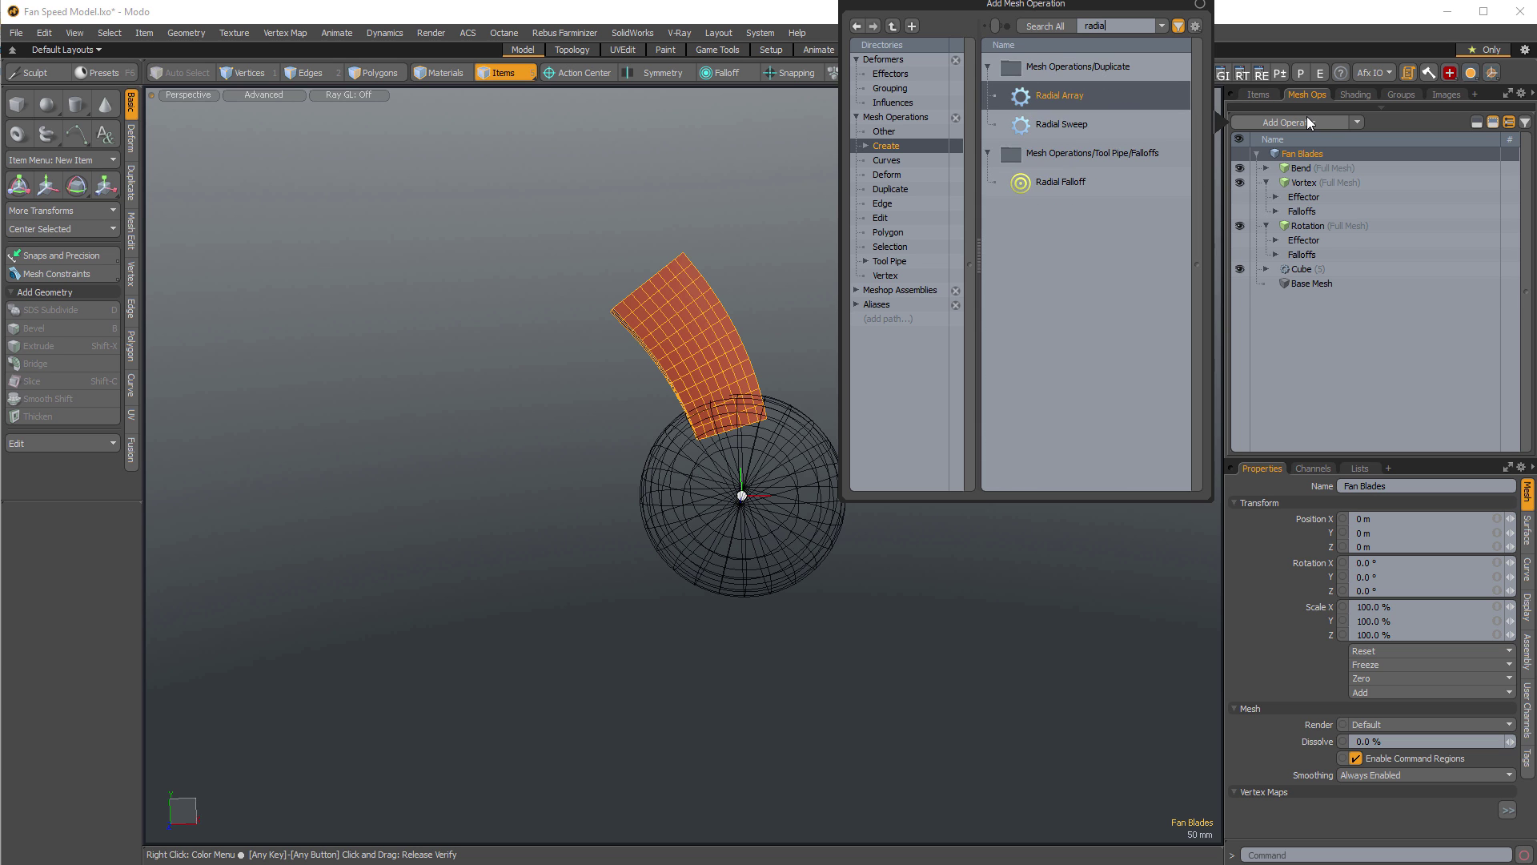
pyautogui.press('Return')
pyautogui.hotkey('ctrl', 'space')
pyautogui.keyDown('ctrl'); pyautogui.keyDown('alt'); pyautogui.moveTo(843, 497); pyautogui.dragTo(958, 535); pyautogui.keyUp('alt'); pyautogui.keyUp('ctrl')
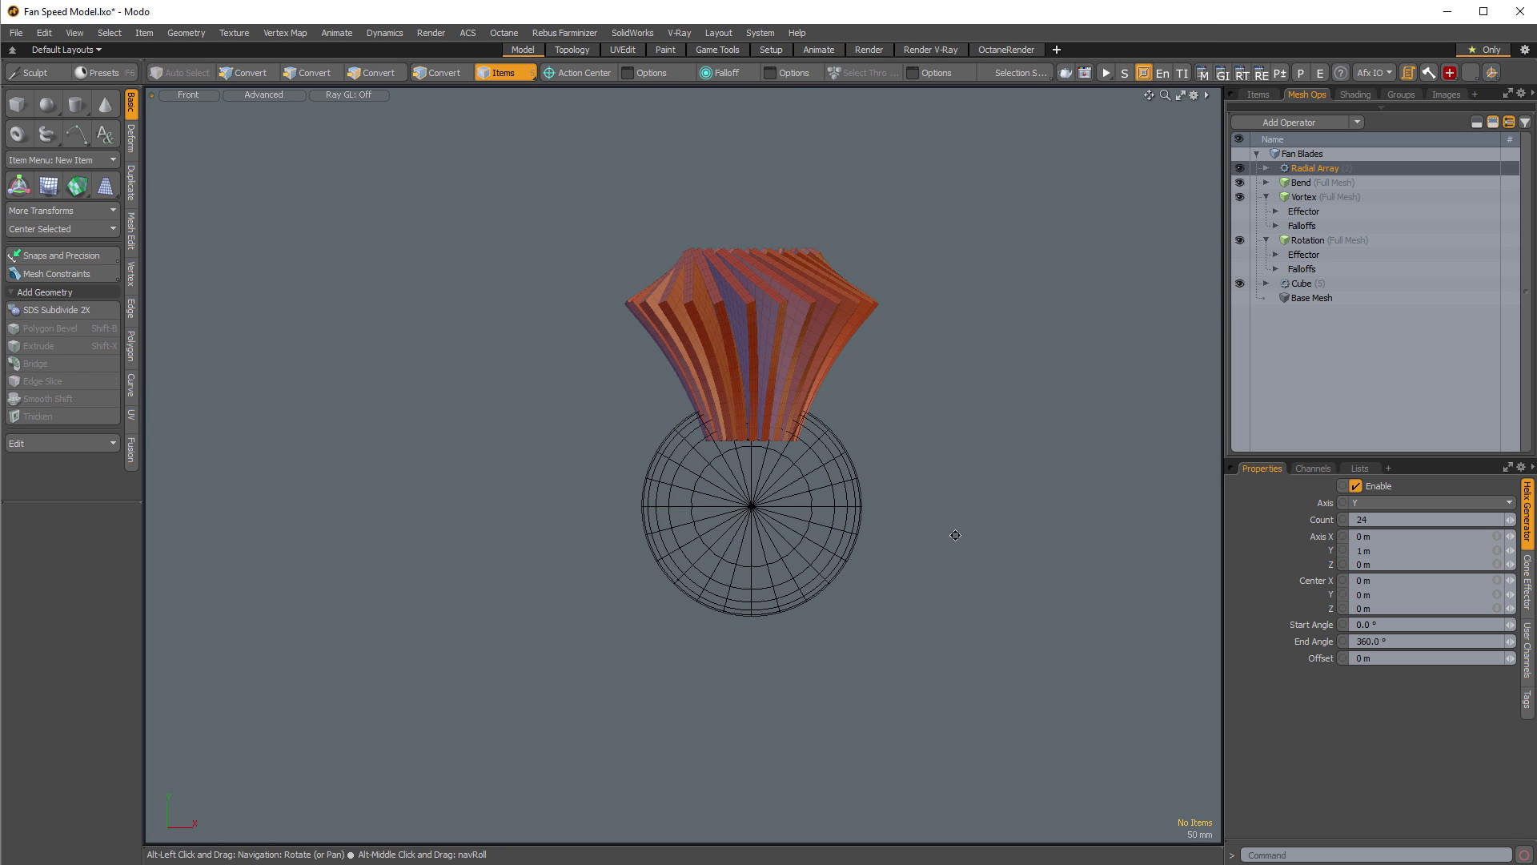
pyautogui.click(1386, 502)
pyautogui.click(1381, 514)
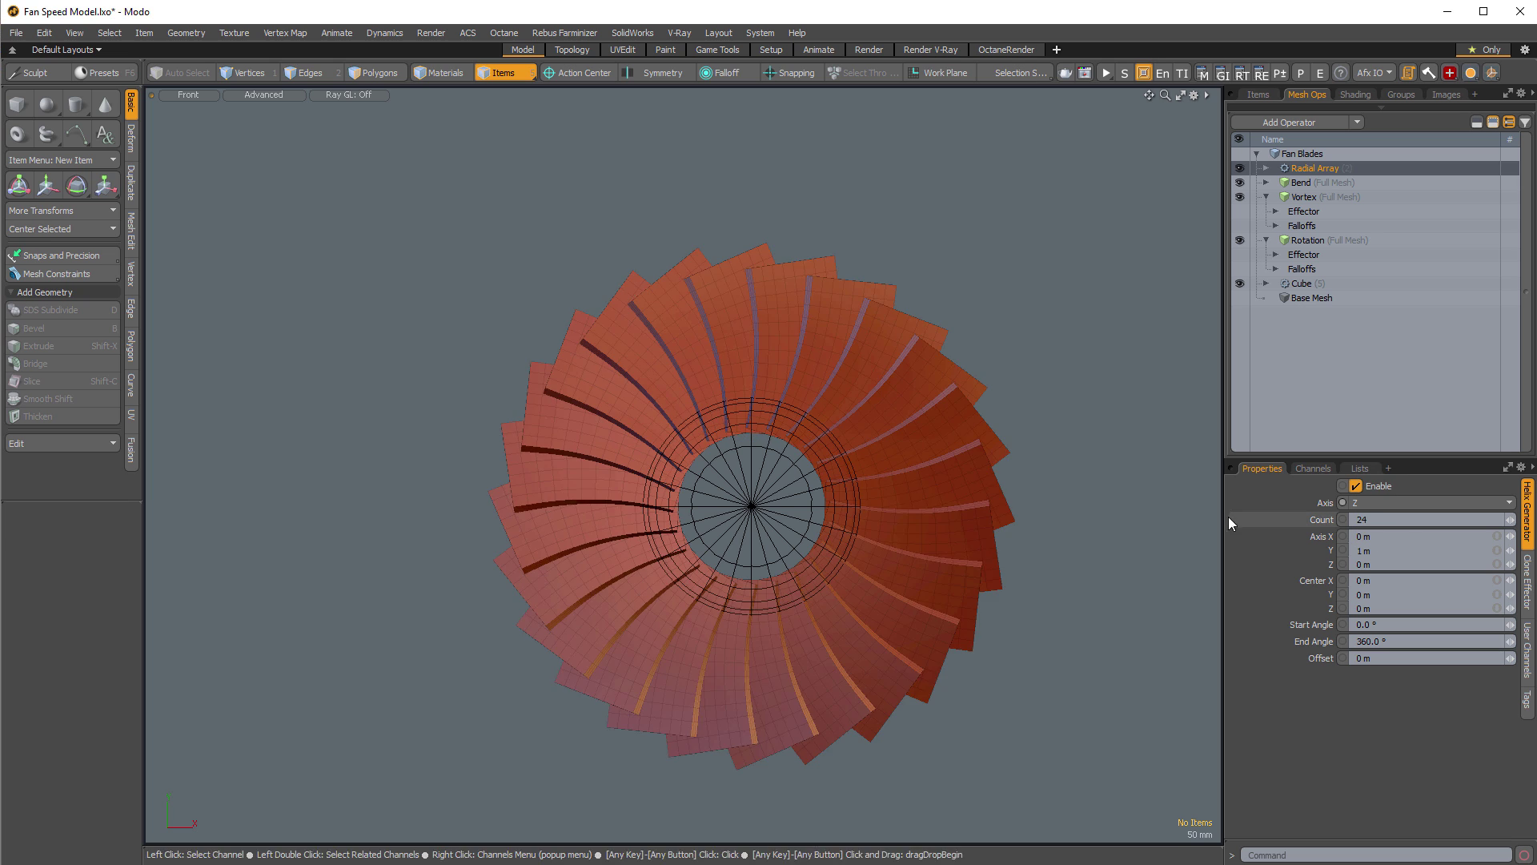
# Set the Radial Array count to 7 blades with the hub displayed shaded, and view the fan in perspective.
pyautogui.scroll(4, 825, 458)
pyautogui.keyDown('alt'); pyautogui.keyDown('shift'); pyautogui.moveTo(825, 459); pyautogui.dragTo(885, 463); pyautogui.keyUp('shift'); pyautogui.keyUp('alt')
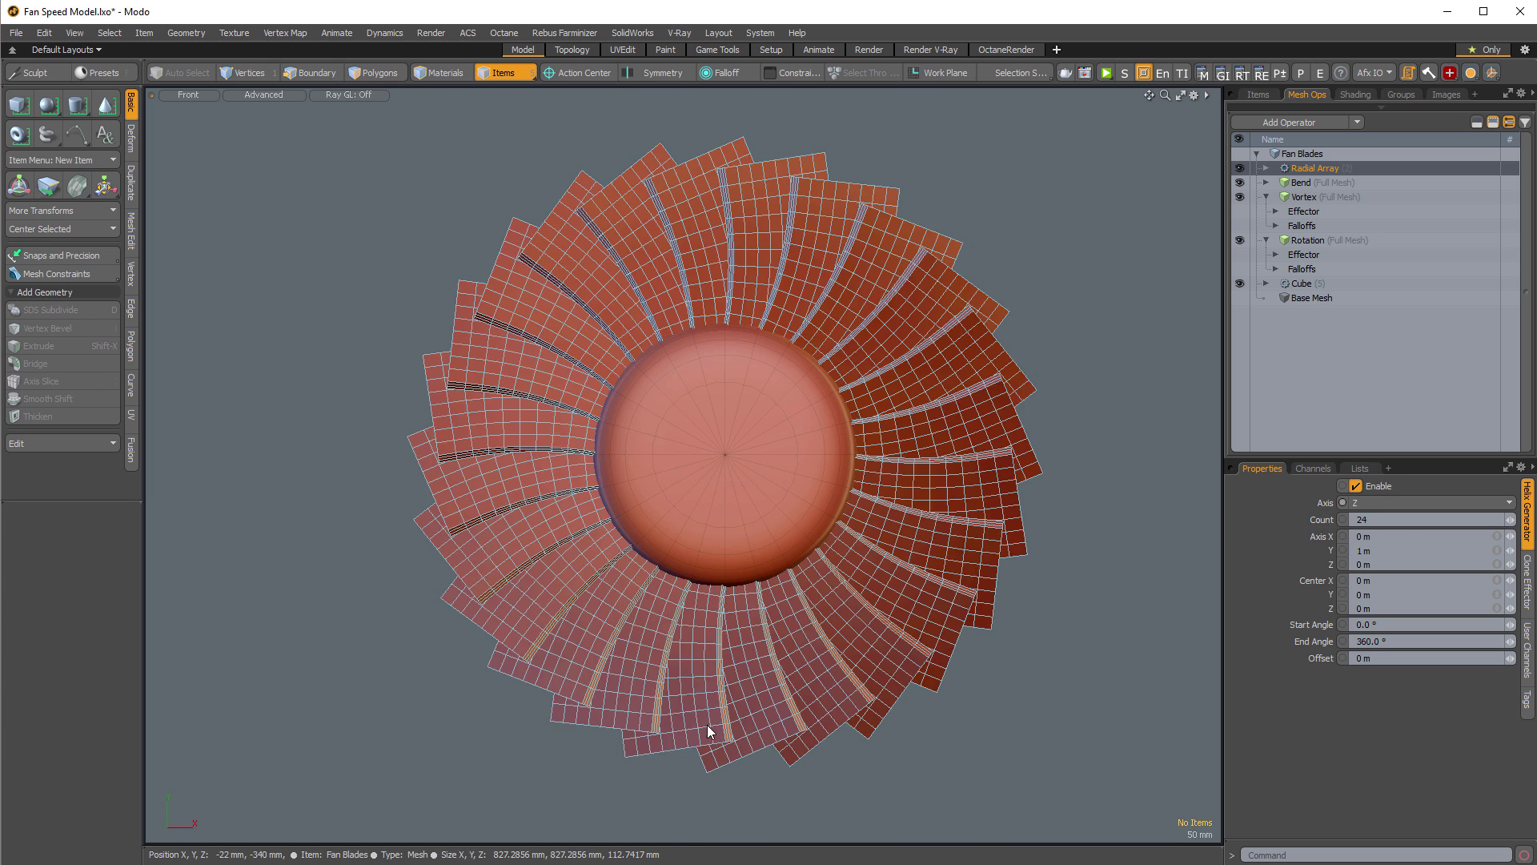
pyautogui.click(1372, 522)
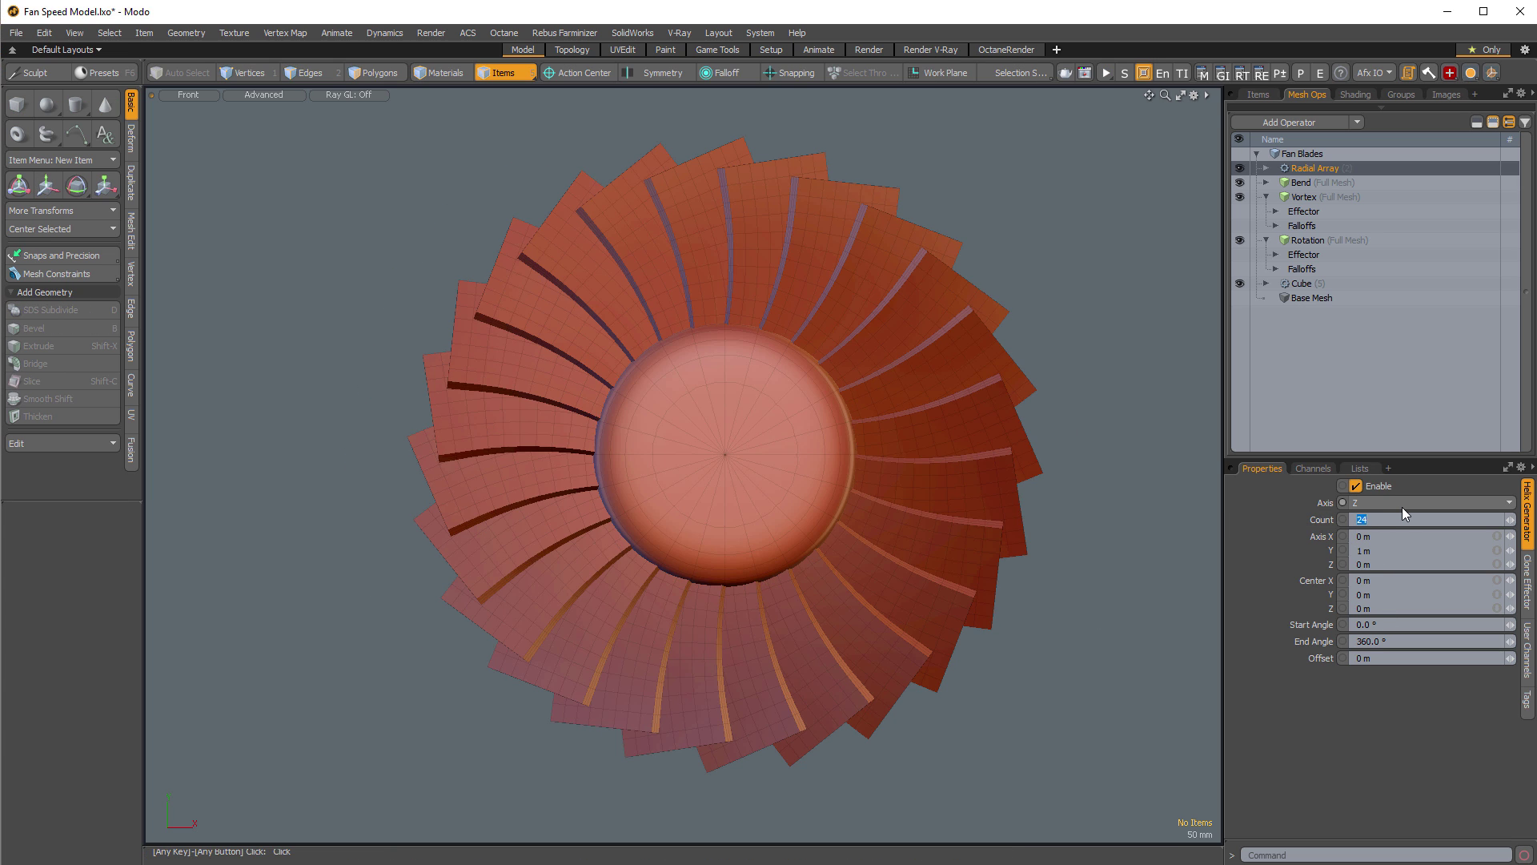
pyautogui.write('7')
pyautogui.press('Return')
pyautogui.hotkey('ctrl', 'space')
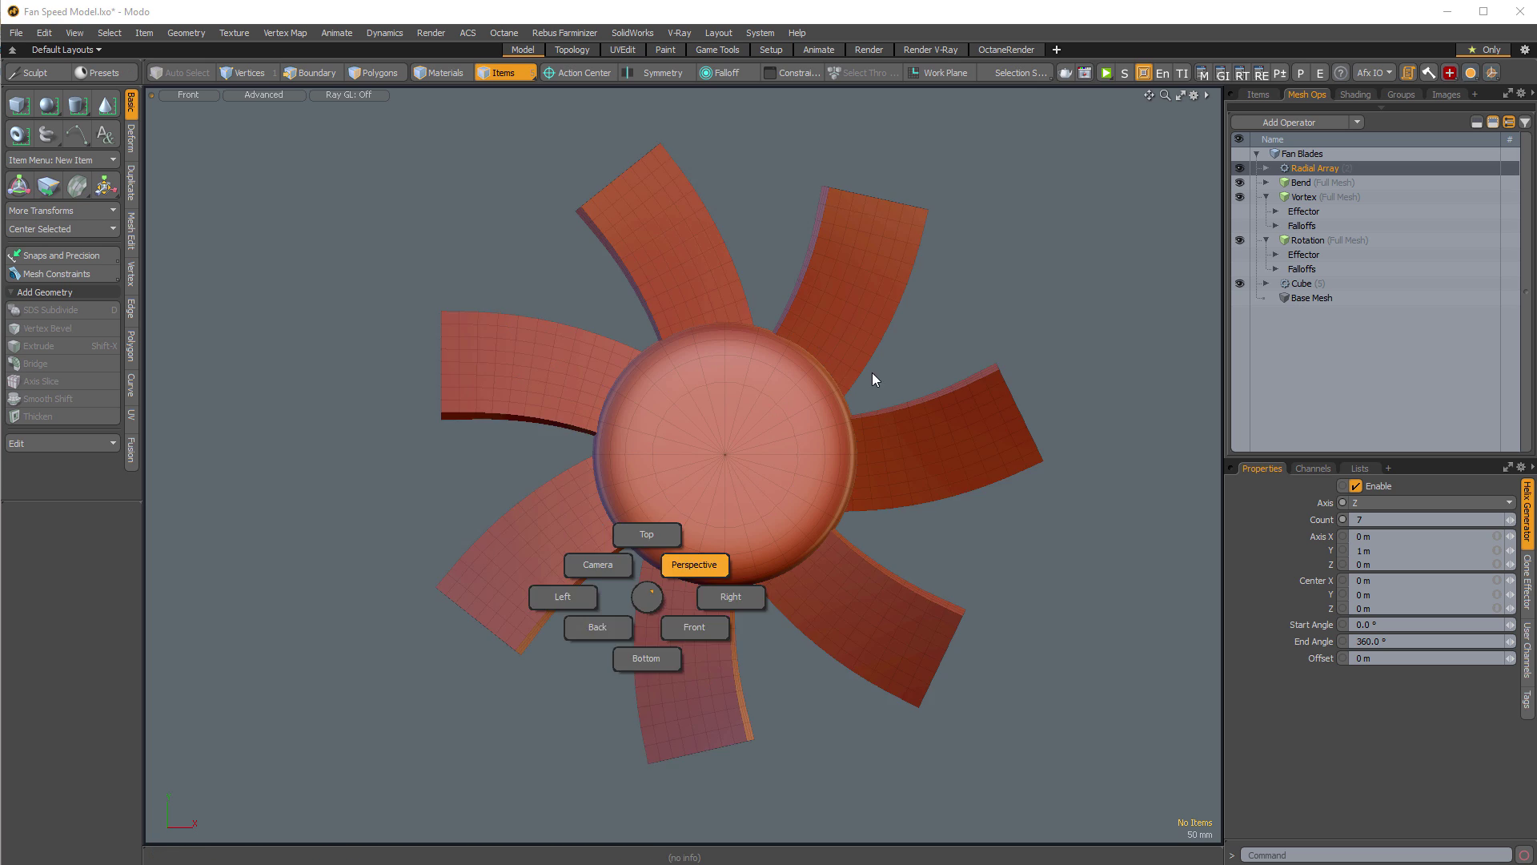
pyautogui.click(872, 372)
pyautogui.keyDown('alt'); pyautogui.moveTo(721, 409); pyautogui.dragTo(689, 333); pyautogui.keyUp('alt')
pyautogui.scroll(-3, 727, 401)
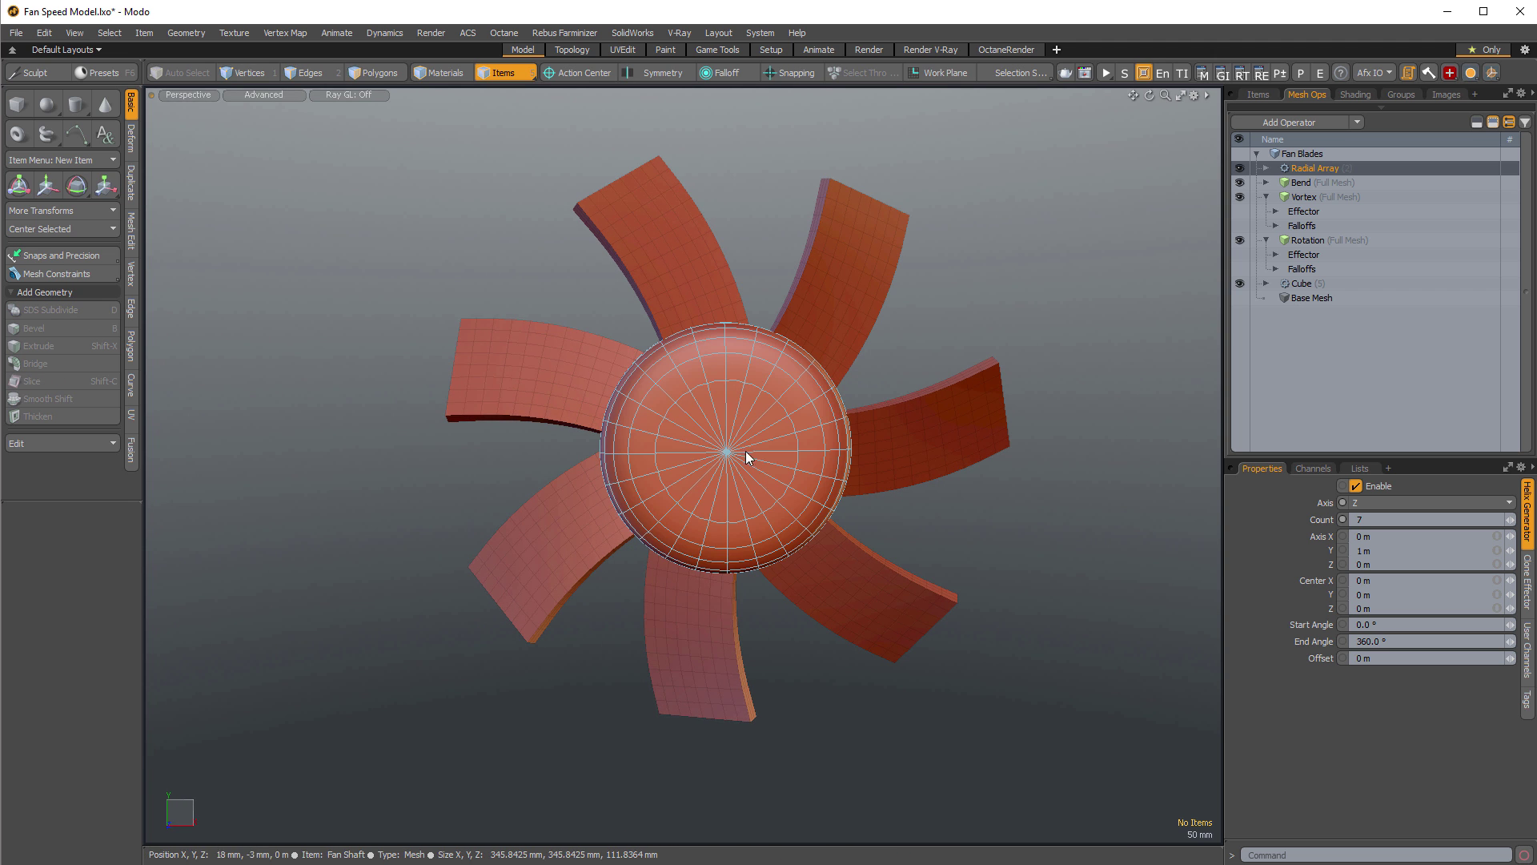
pyautogui.keyDown('alt'); pyautogui.moveTo(810, 473); pyautogui.dragTo(776, 461); pyautogui.keyUp('alt')
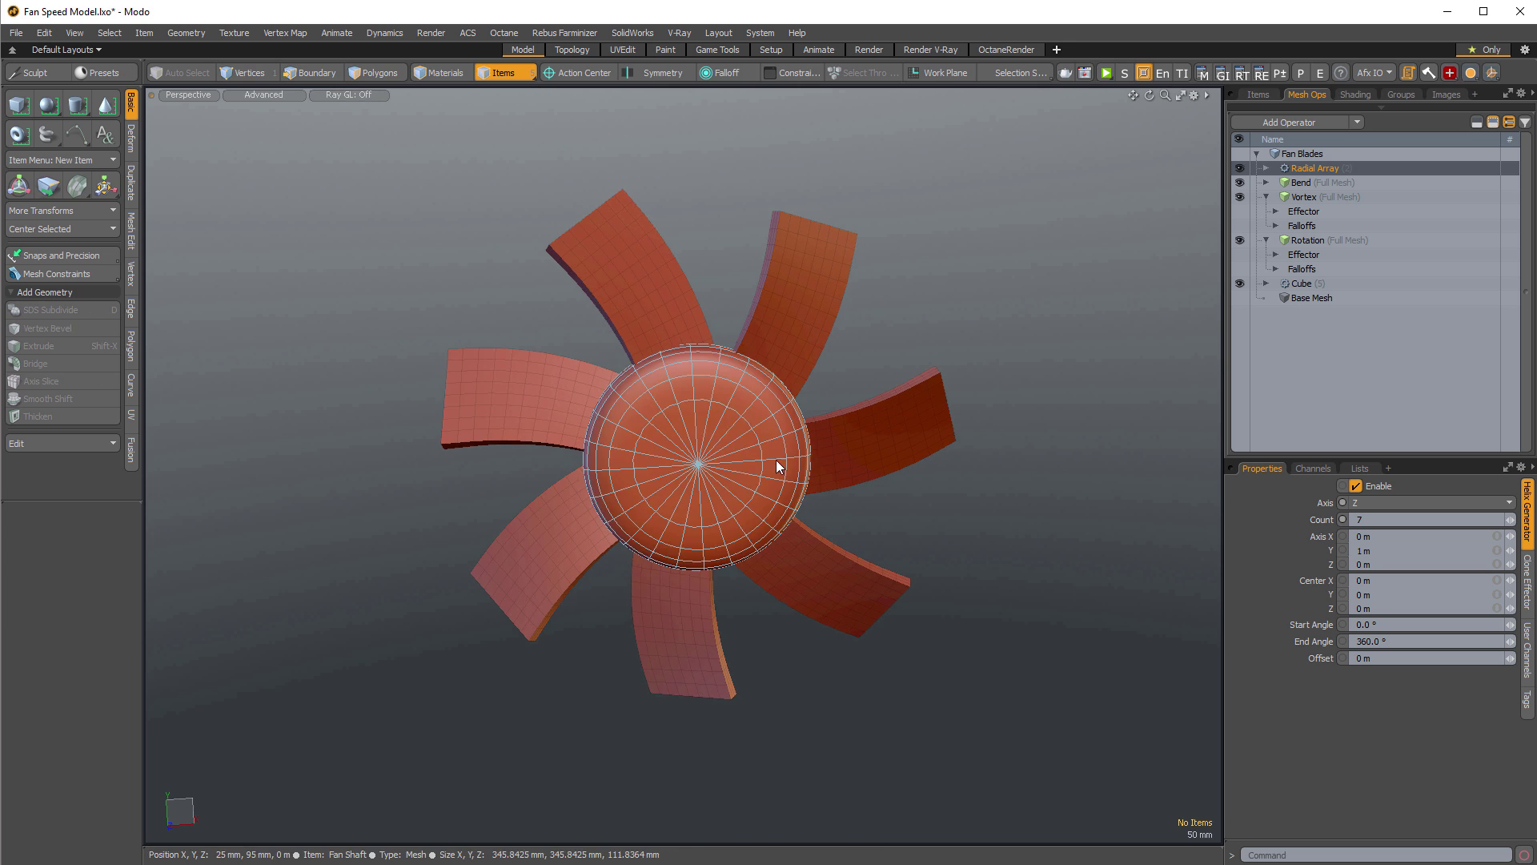
# Try moving the Fan Blades mesh about 334 mm along X in the front view and undo the move.
pyautogui.press('KP_1')
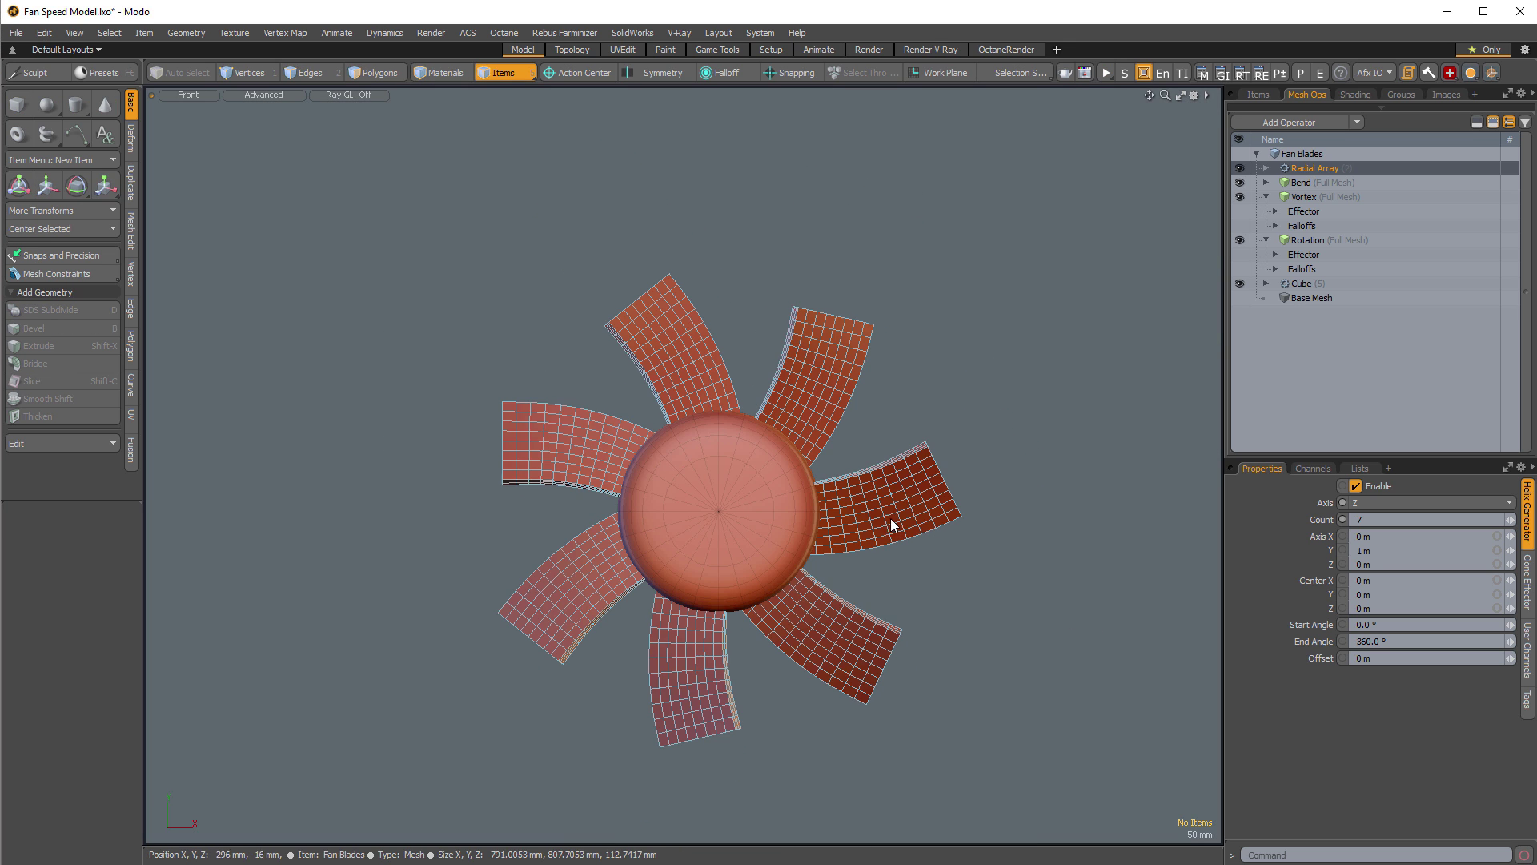
pyautogui.click(895, 524)
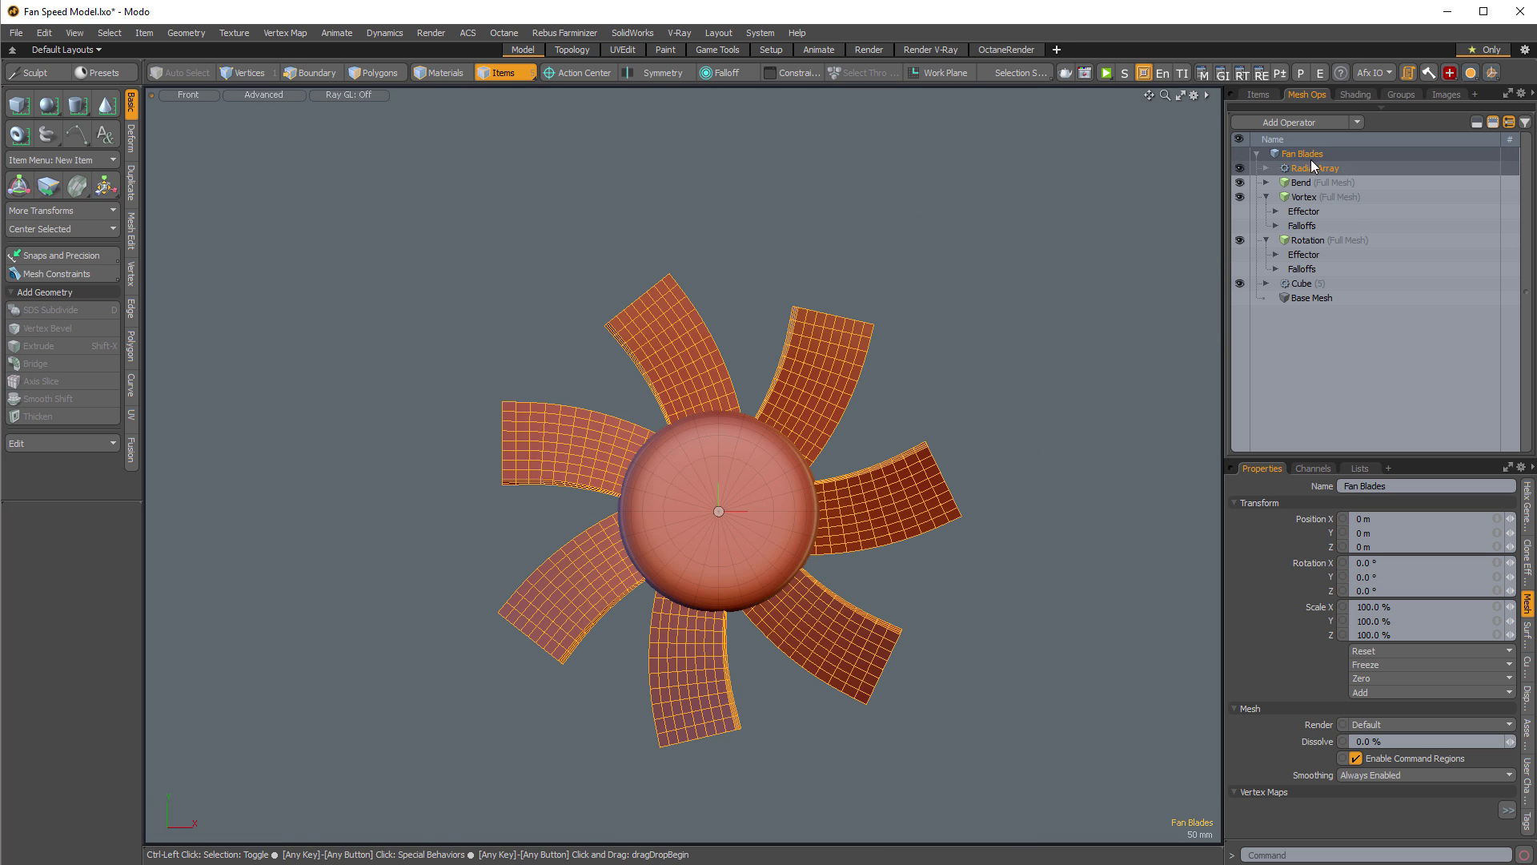
pyautogui.click(1265, 96)
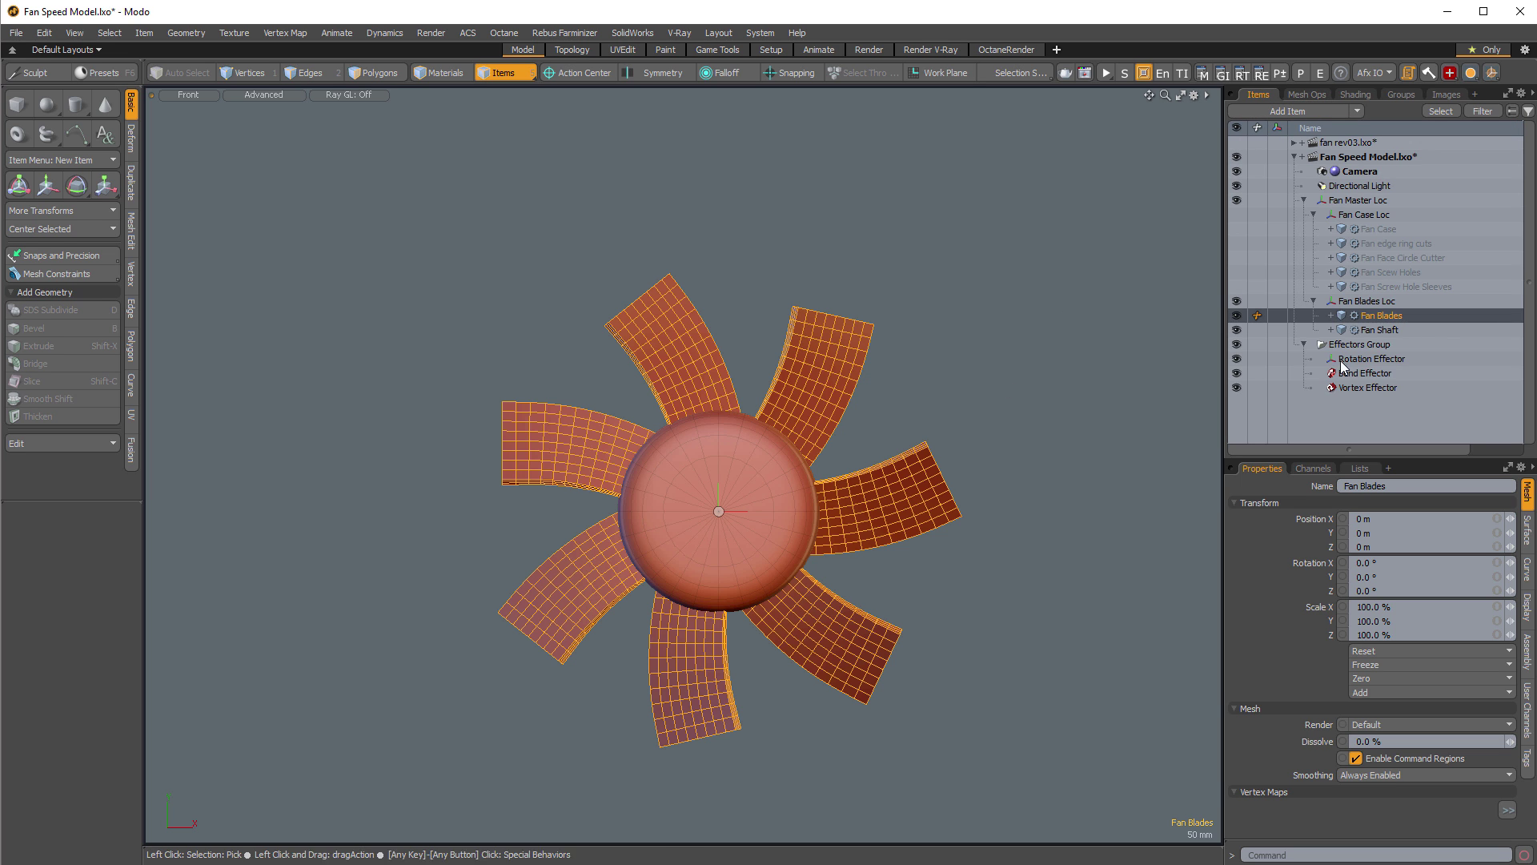
pyautogui.keyDown('alt'); pyautogui.moveTo(1003, 352); pyautogui.dragTo(993, 301); pyautogui.keyUp('alt')
pyautogui.scroll(-1, 993, 301)
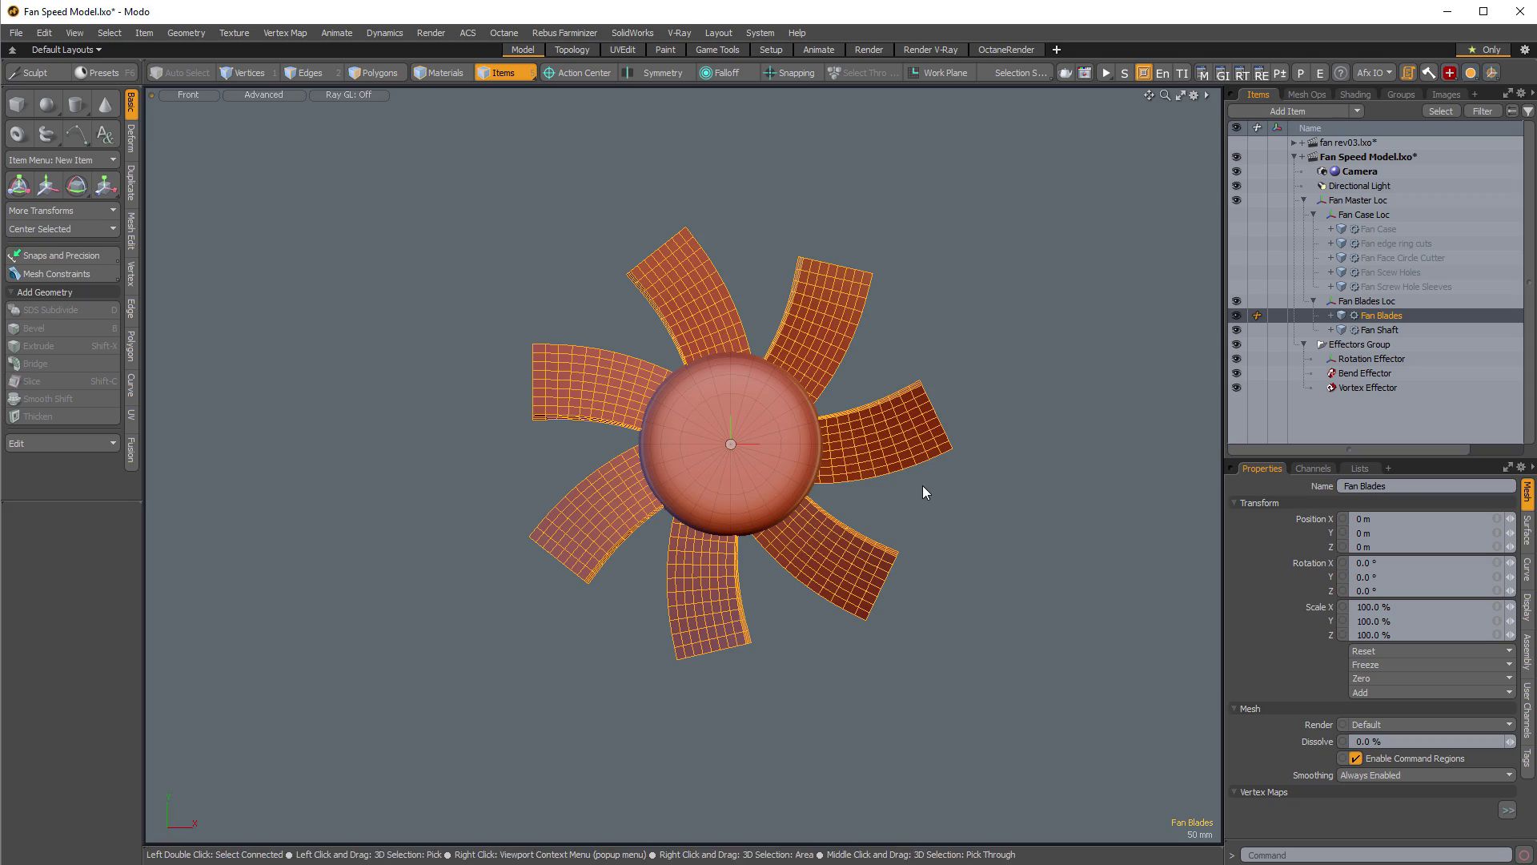
pyautogui.press('e')
pyautogui.keyDown('ctrl'); pyautogui.keyDown('alt'); pyautogui.moveTo(701, 342); pyautogui.dragTo(1039, 460); pyautogui.keyUp('alt'); pyautogui.keyUp('ctrl')
pyautogui.scroll(-1, 735, 375)
pyautogui.hotkey('ctrl', 'z')
pyautogui.press('w')
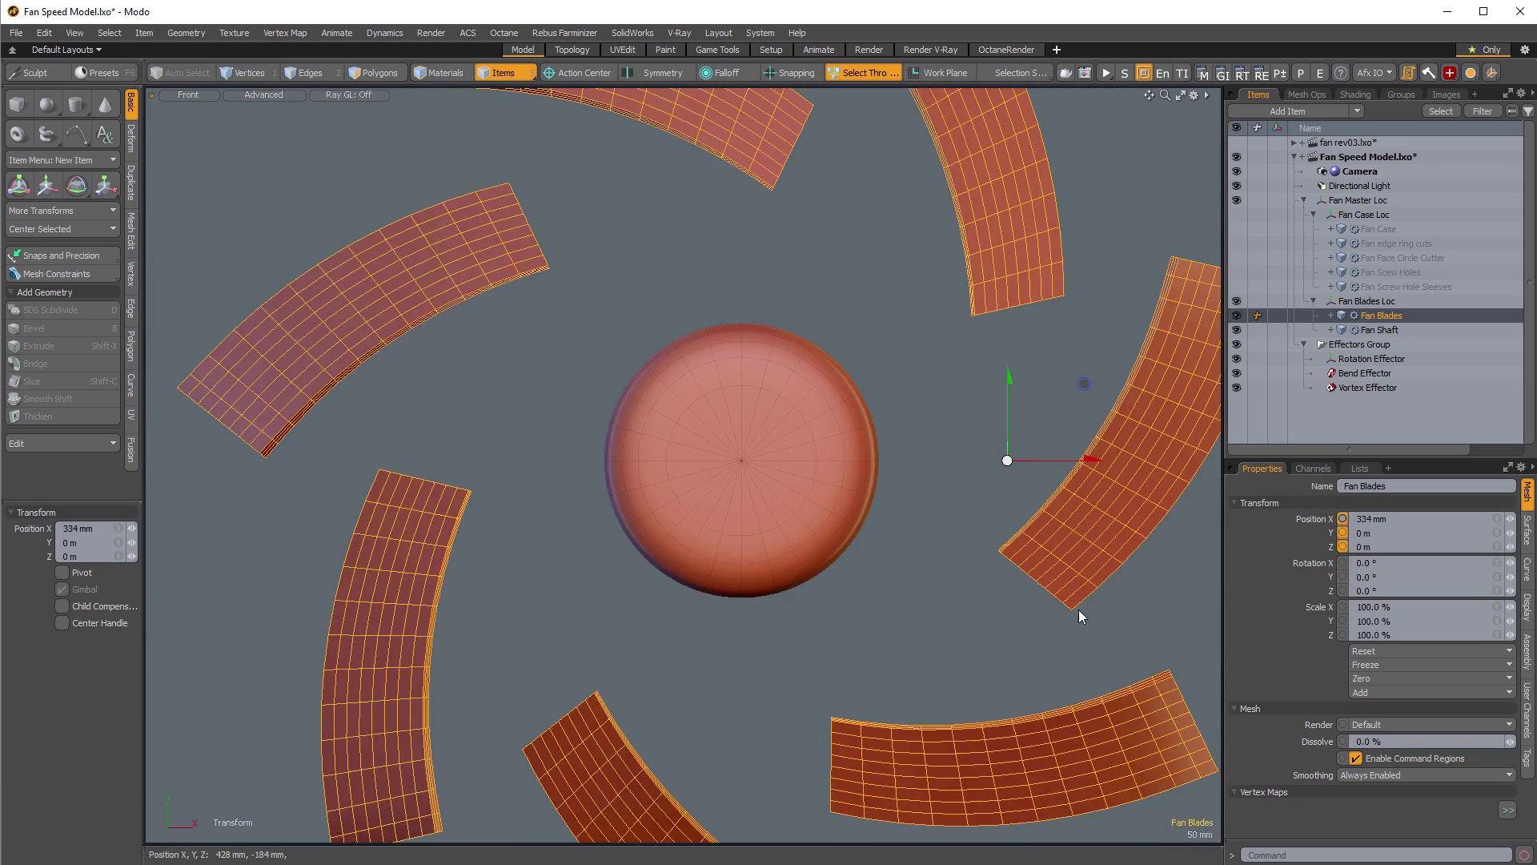
pyautogui.hotkey('ctrl', 'z')
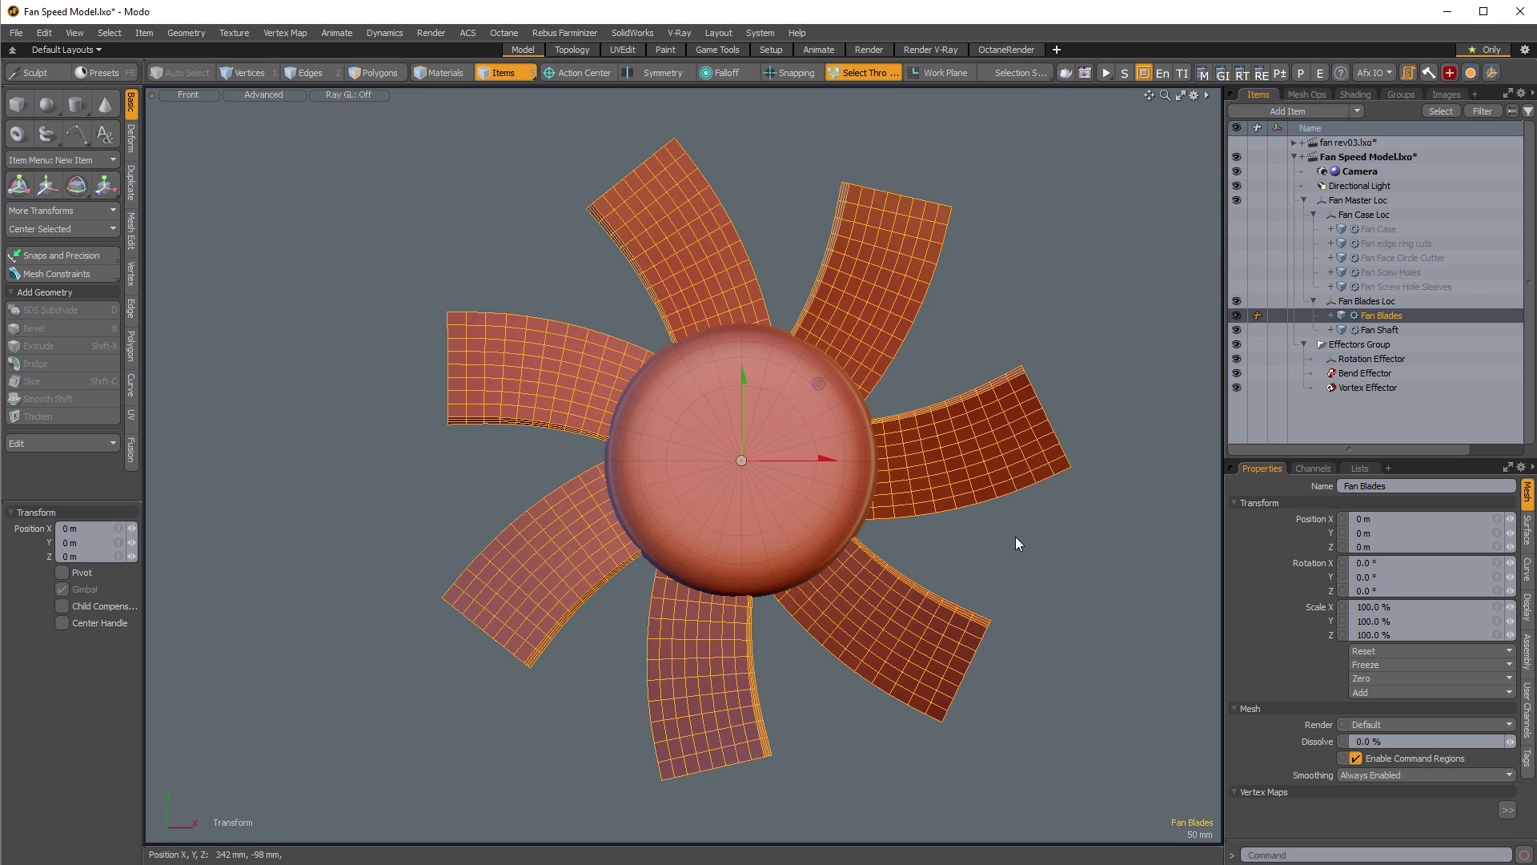
# Collapse the Vortex and Rotation operators in the Fan Blades stack and examine the Cube operation's world transform setting.
pyautogui.click(1309, 96)
pyautogui.click(1266, 196)
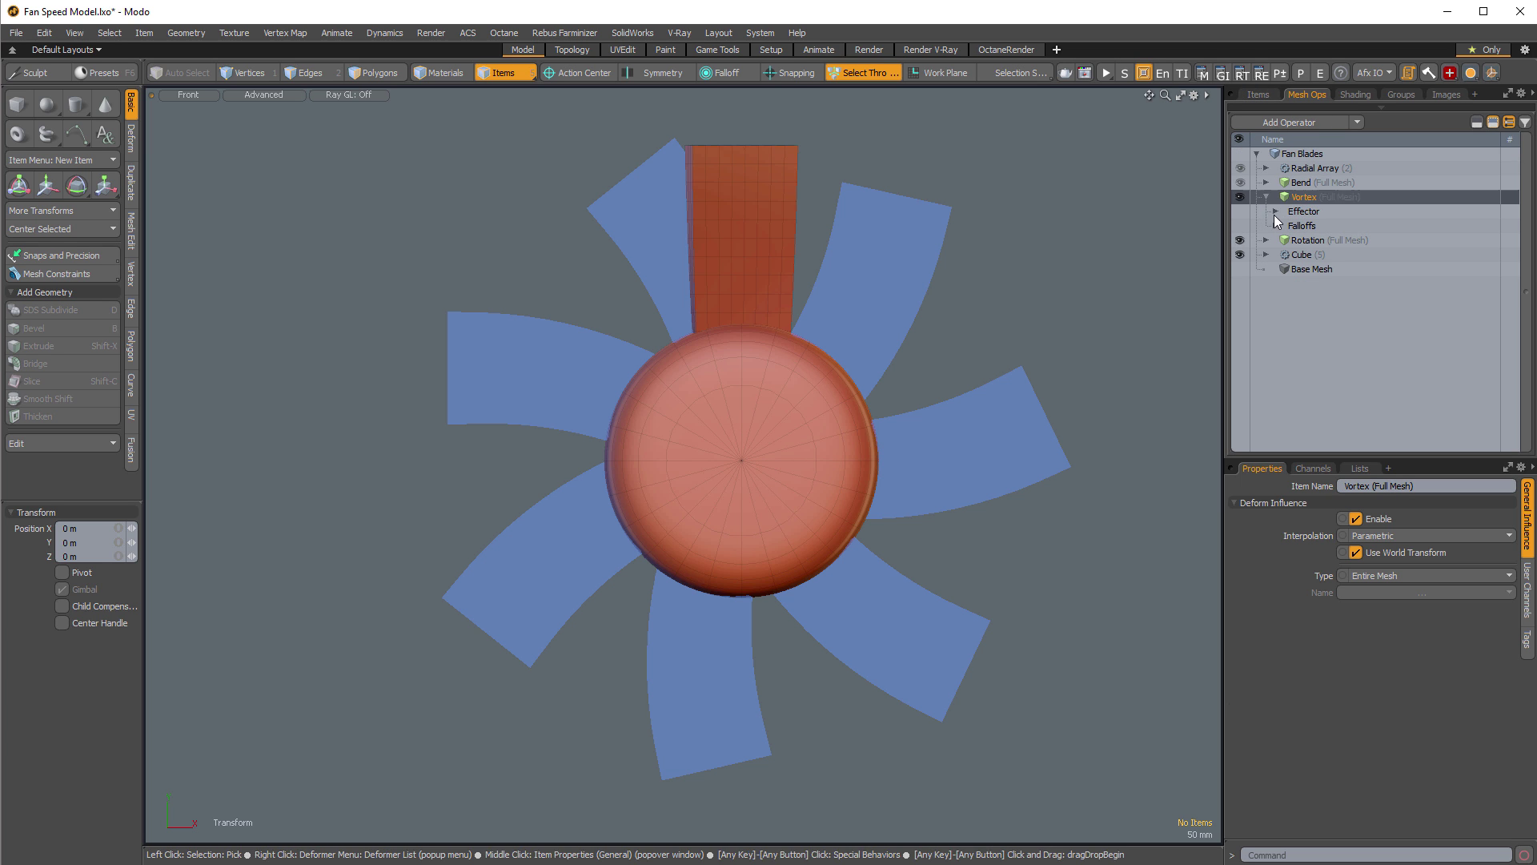
pyautogui.click(1266, 196)
pyautogui.click(1302, 226)
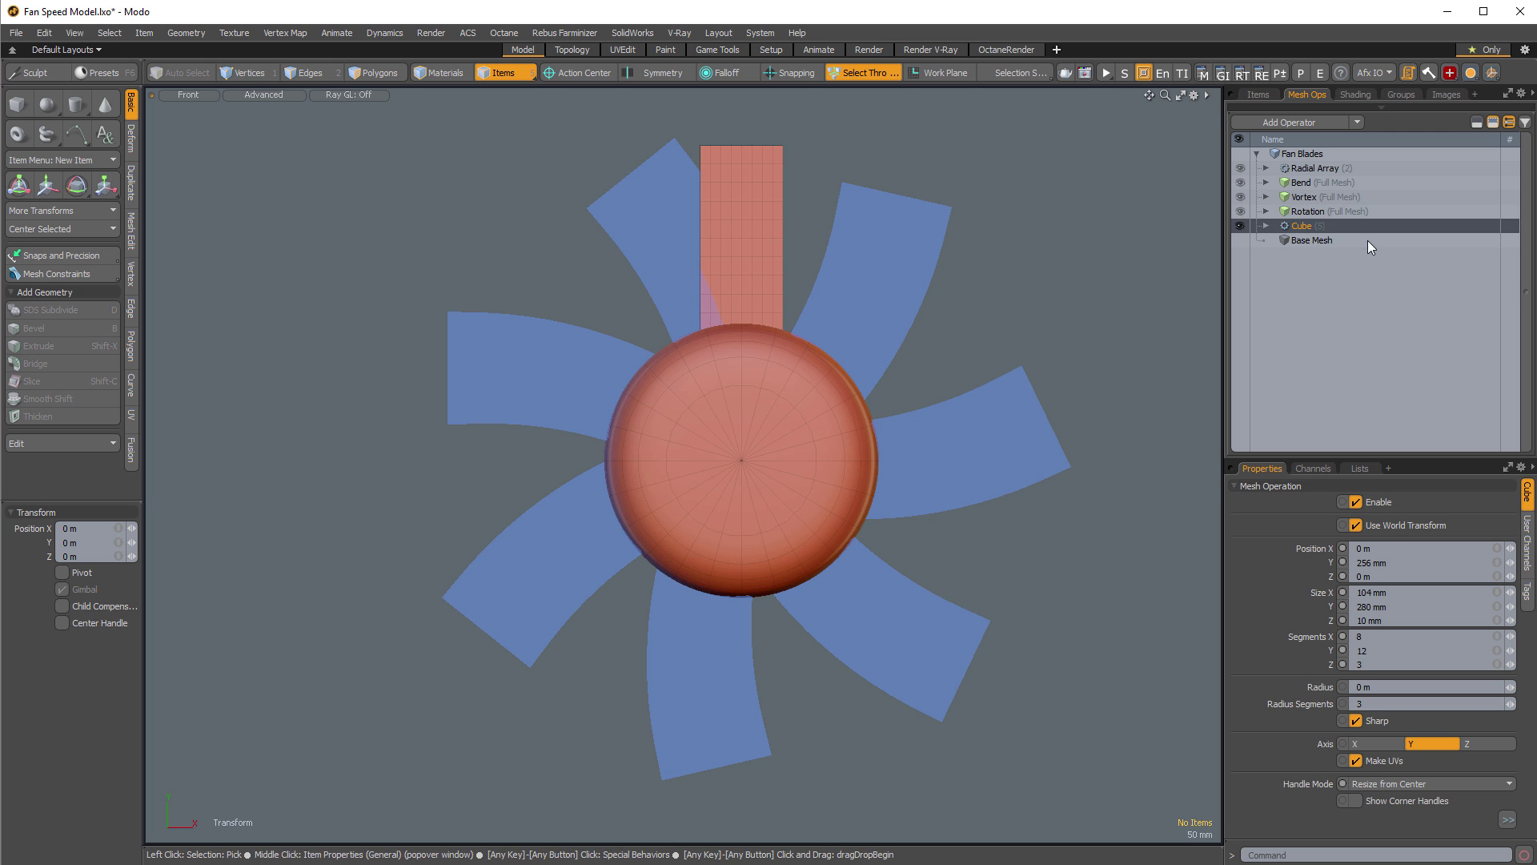
# Try moving the Fan Blades mesh about 316 mm along X from the operator stack view and undo the move.
pyautogui.click(1319, 153)
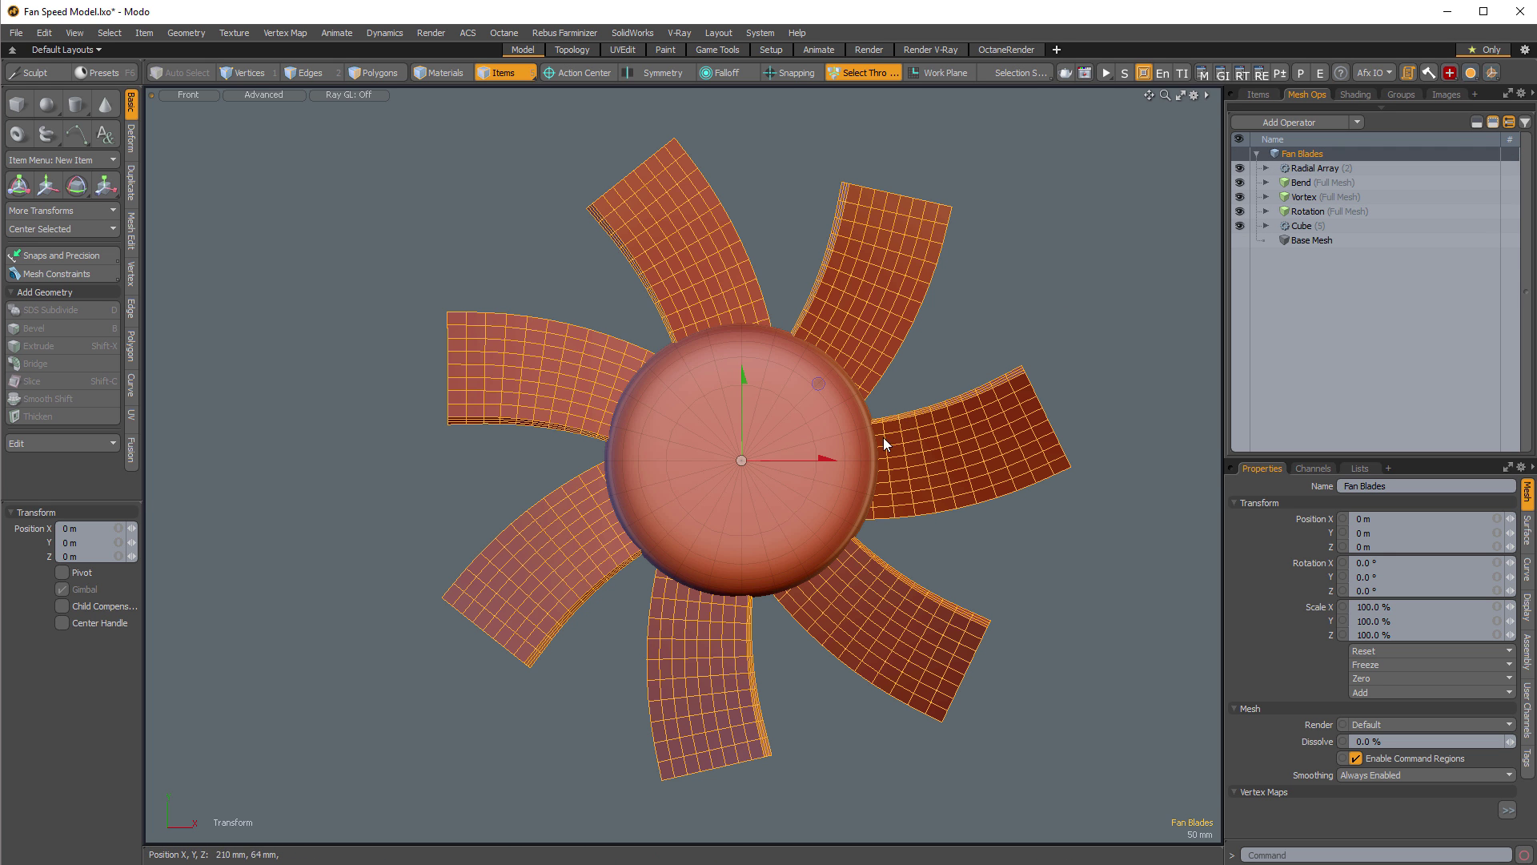
pyautogui.moveTo(828, 460); pyautogui.dragTo(1074, 477)
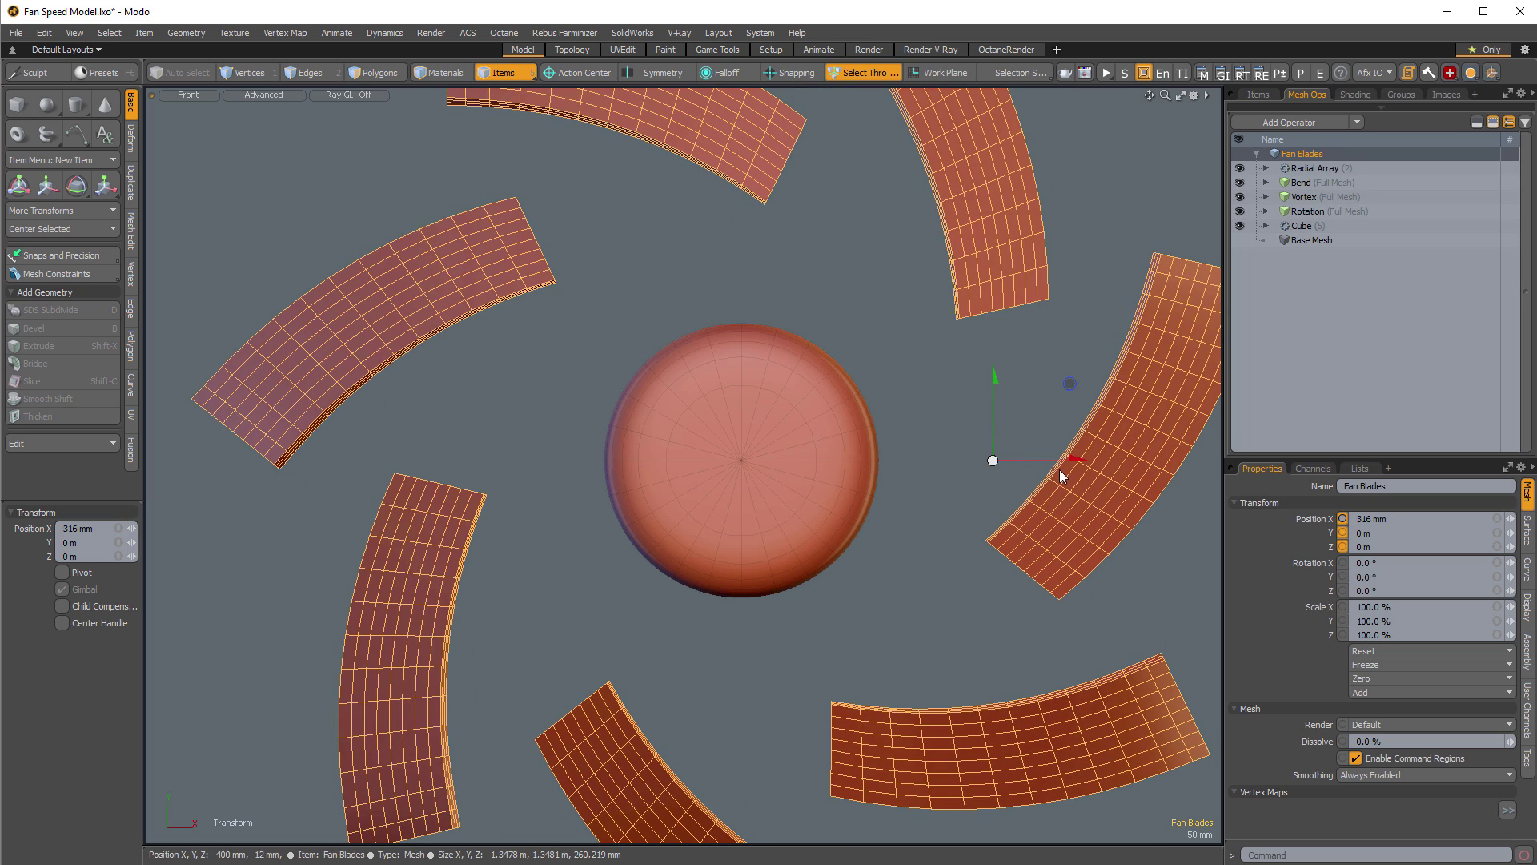
pyautogui.hotkey('ctrl', 'z')
# Examine the Use World Transform option on the Cube, Rotation, Vortex and Bend operators and the Radial Array's properties.
pyautogui.click(1296, 227)
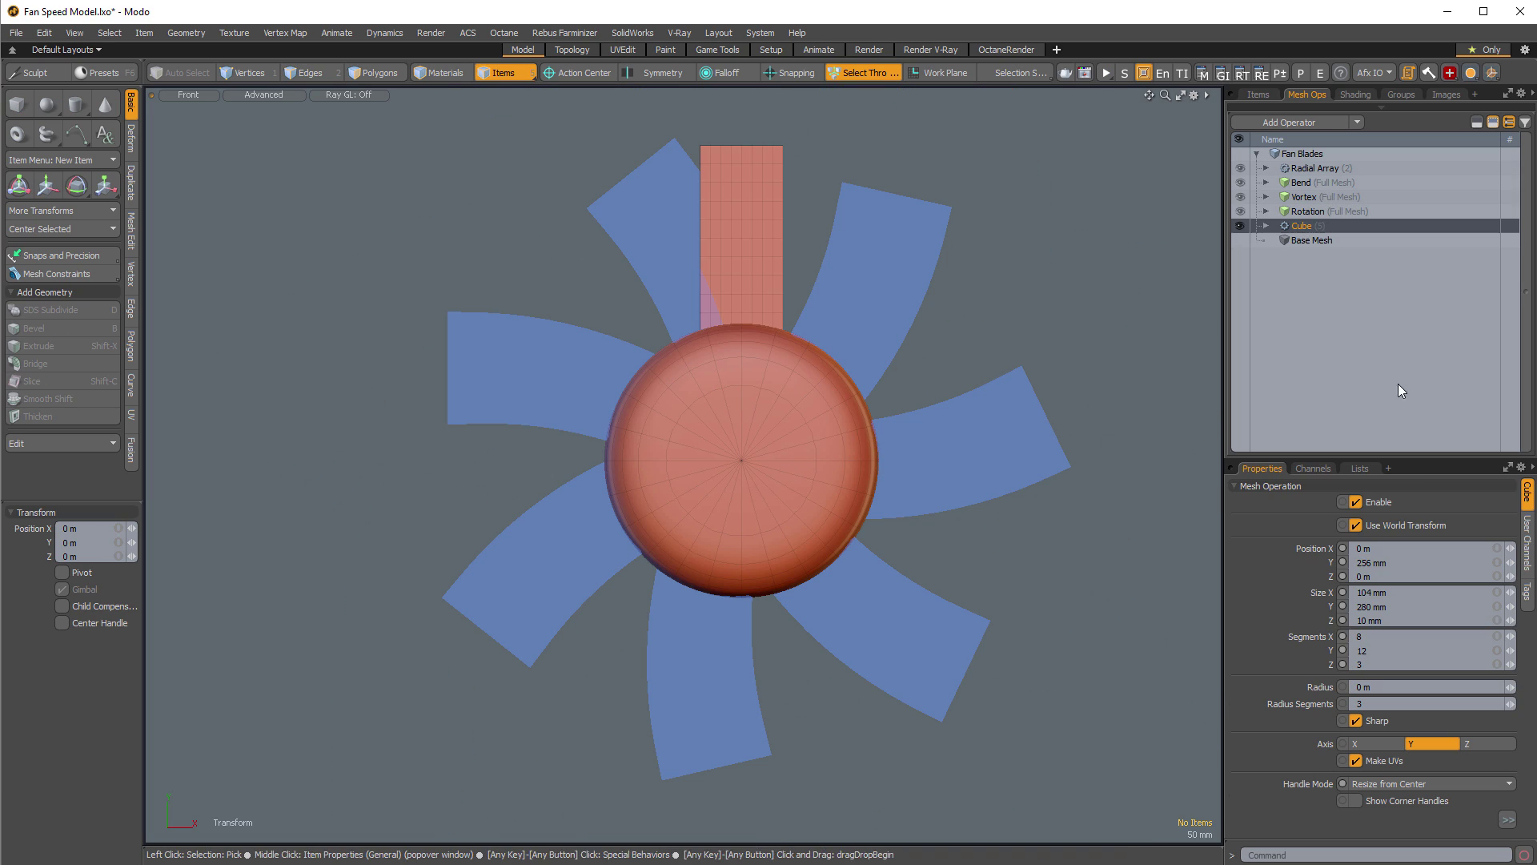
pyautogui.click(1327, 213)
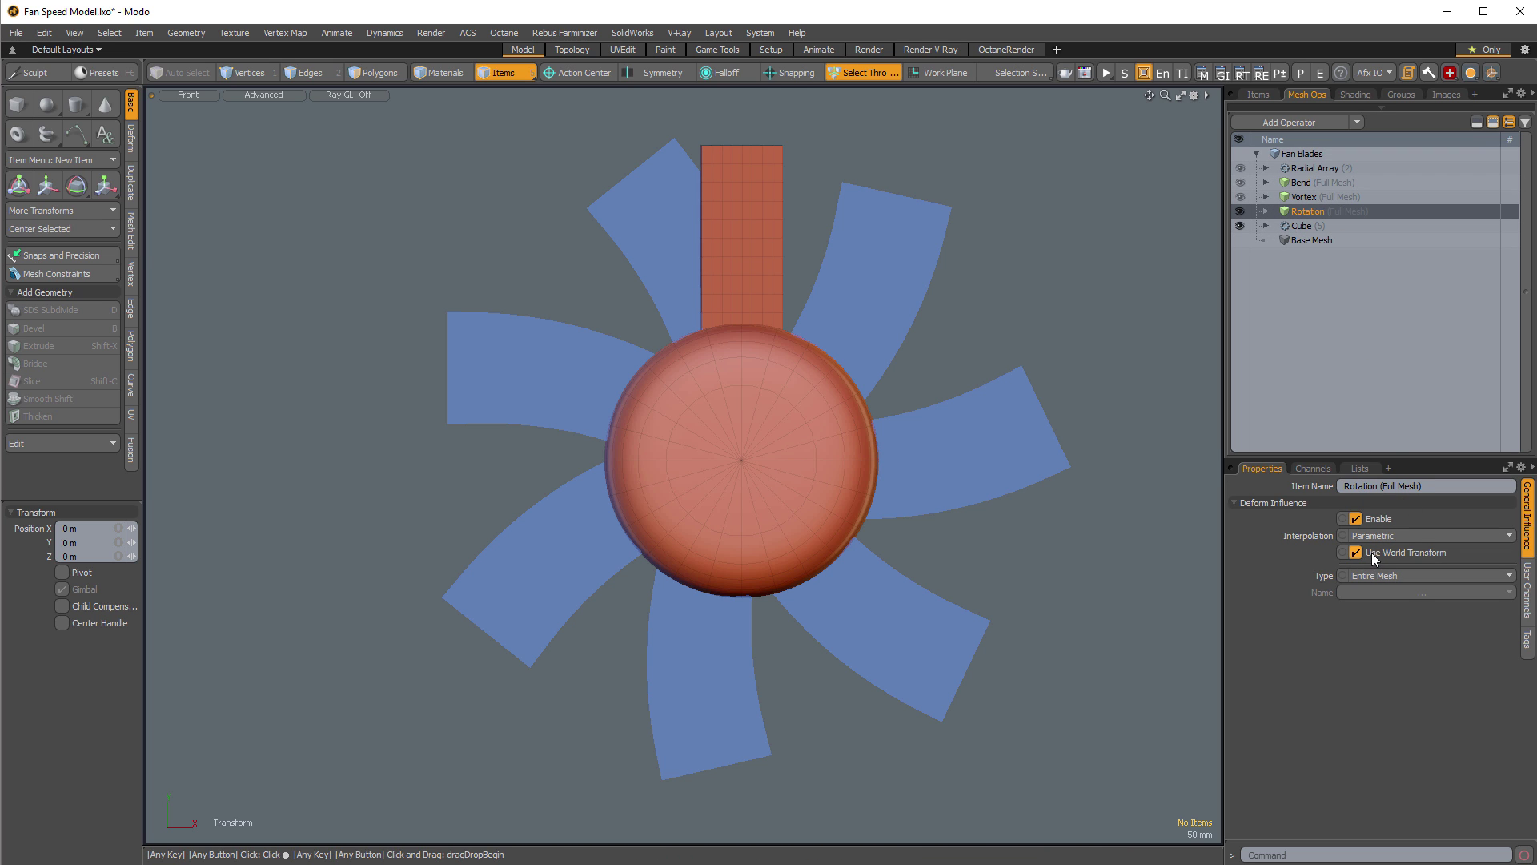
pyautogui.click(1323, 197)
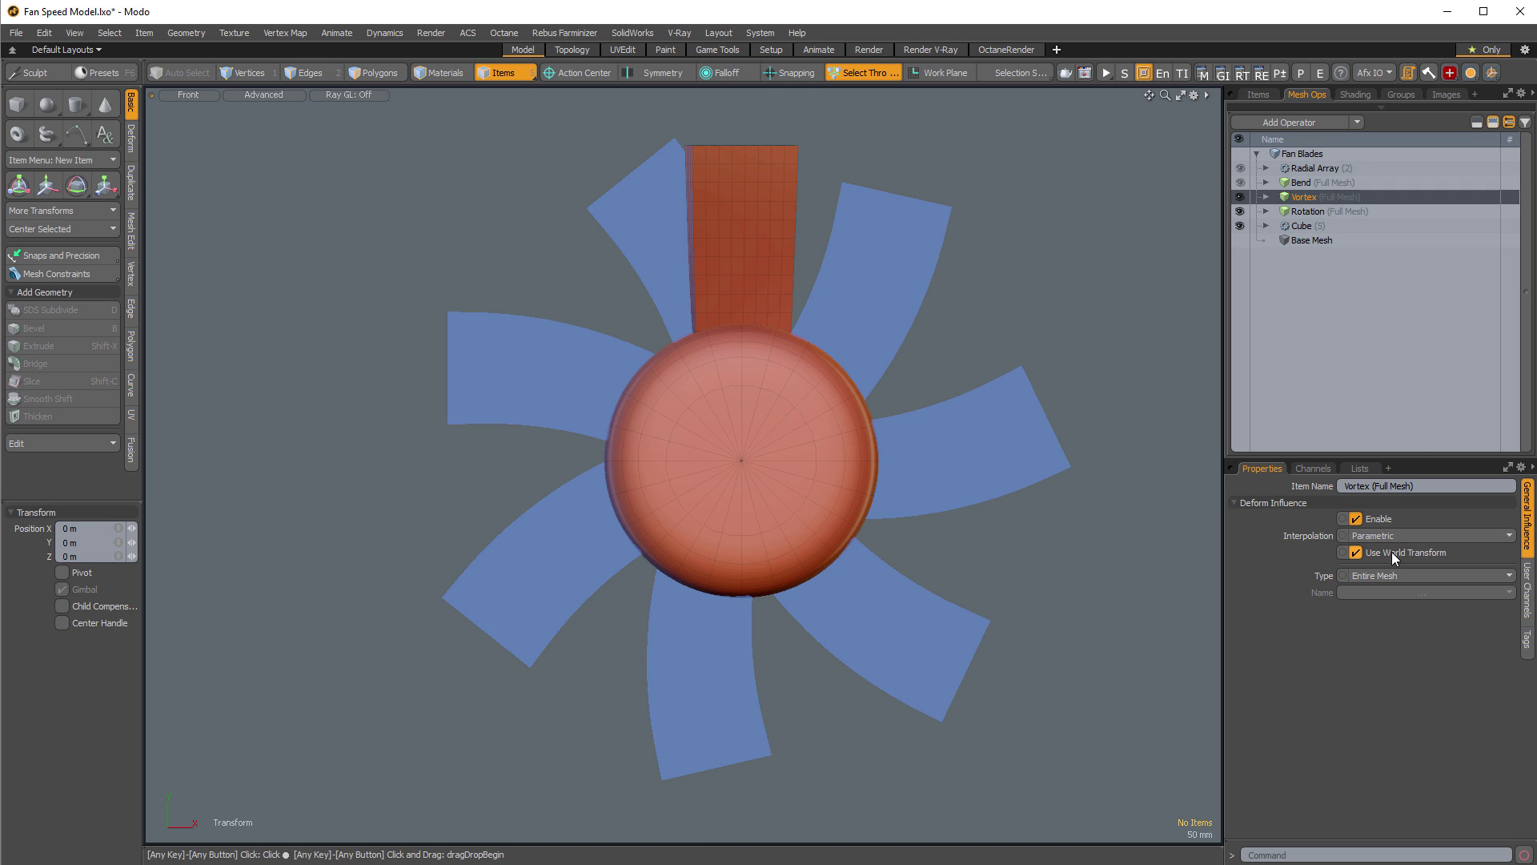
pyautogui.click(1313, 182)
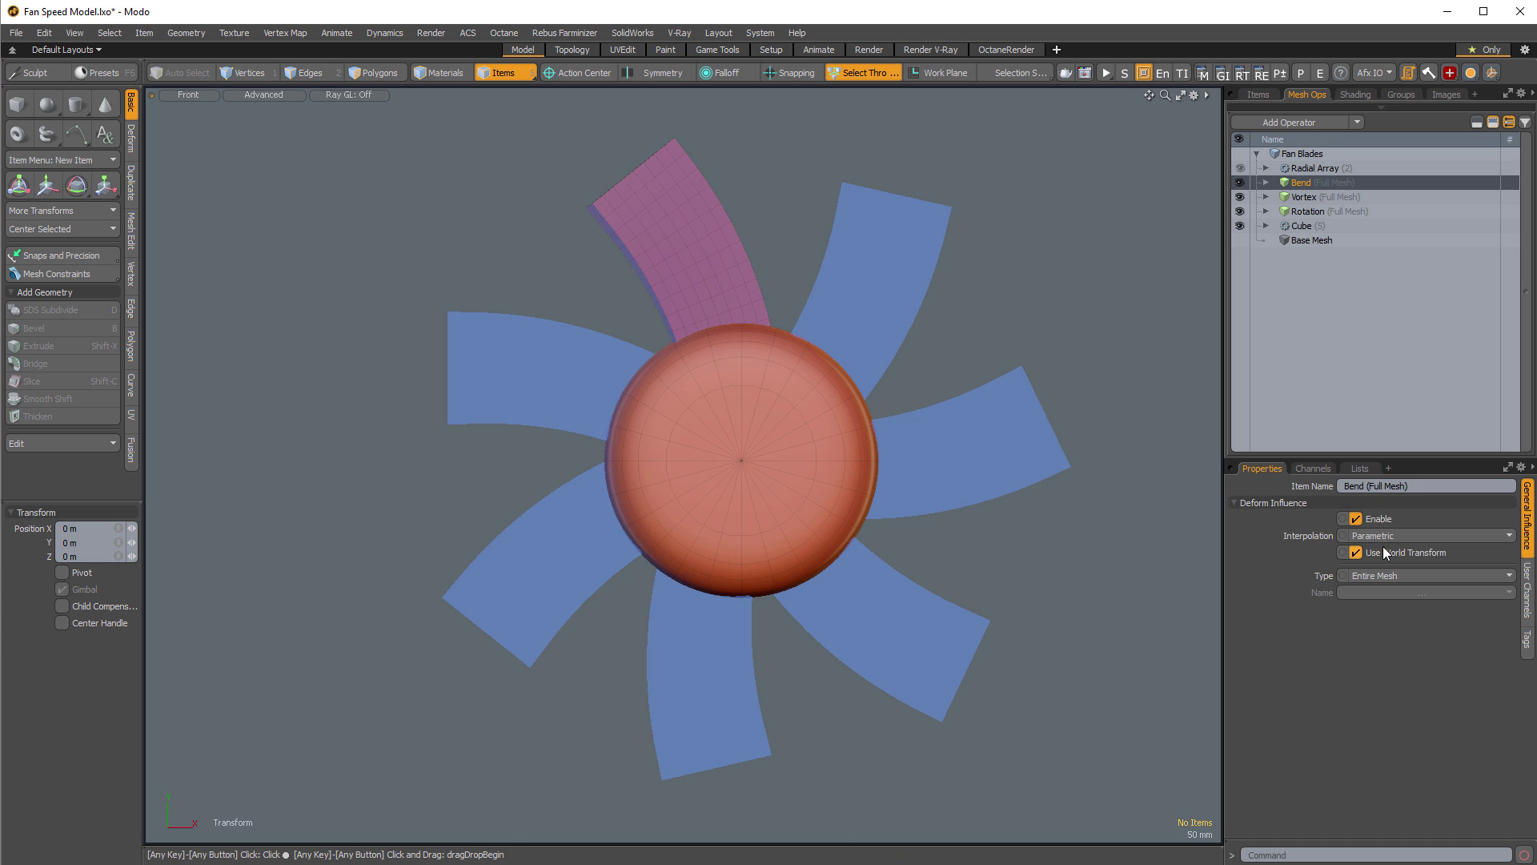
pyautogui.click(1333, 168)
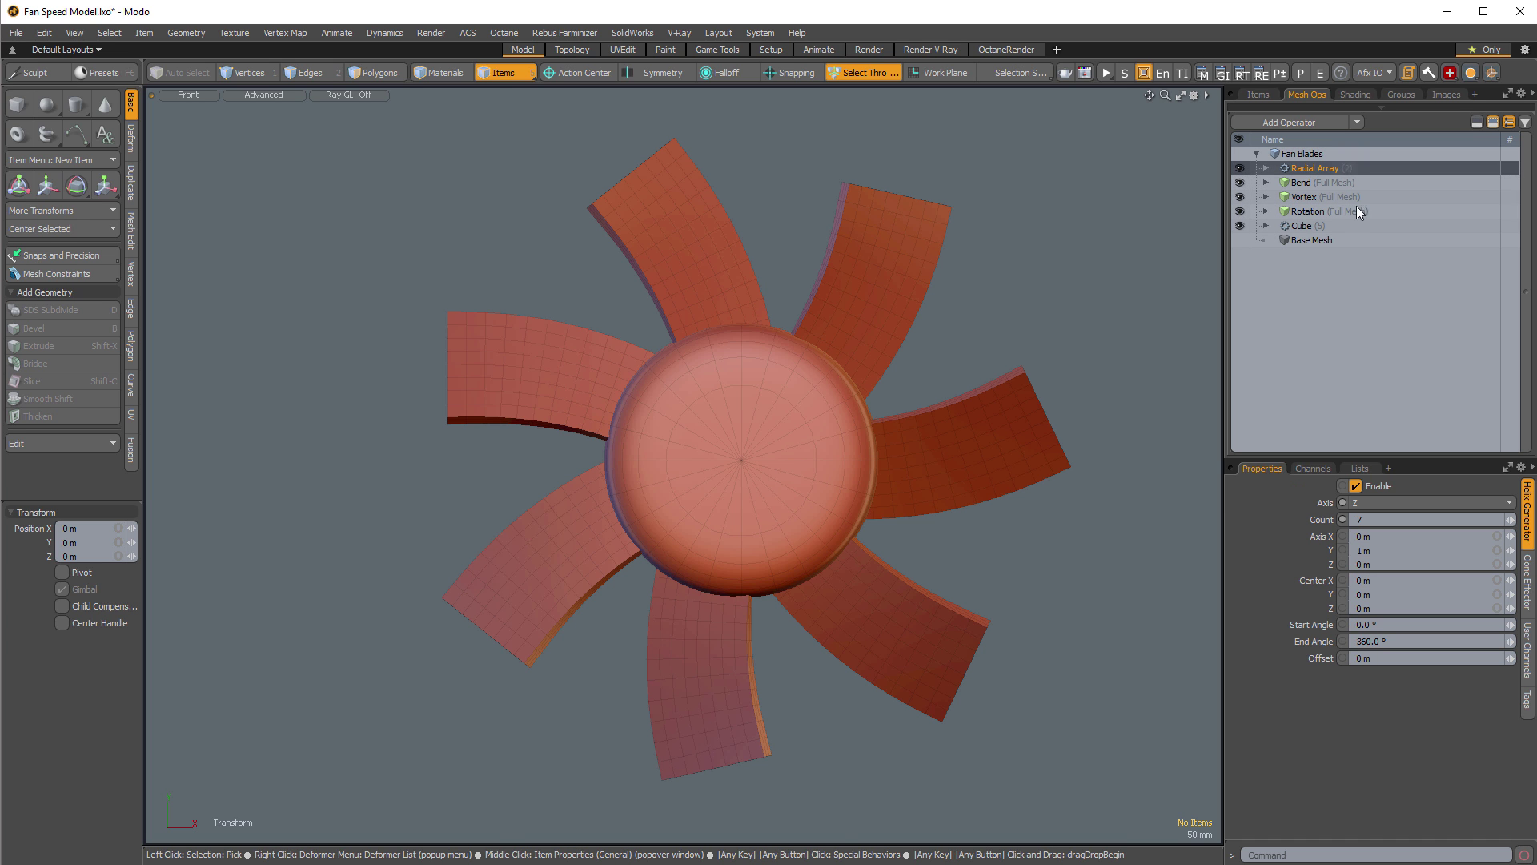
# Check the Radial Array's Clone Effector properties, then try rotating the Fan Blades mesh in the front view and undo the rotation.
pyautogui.click(1529, 583)
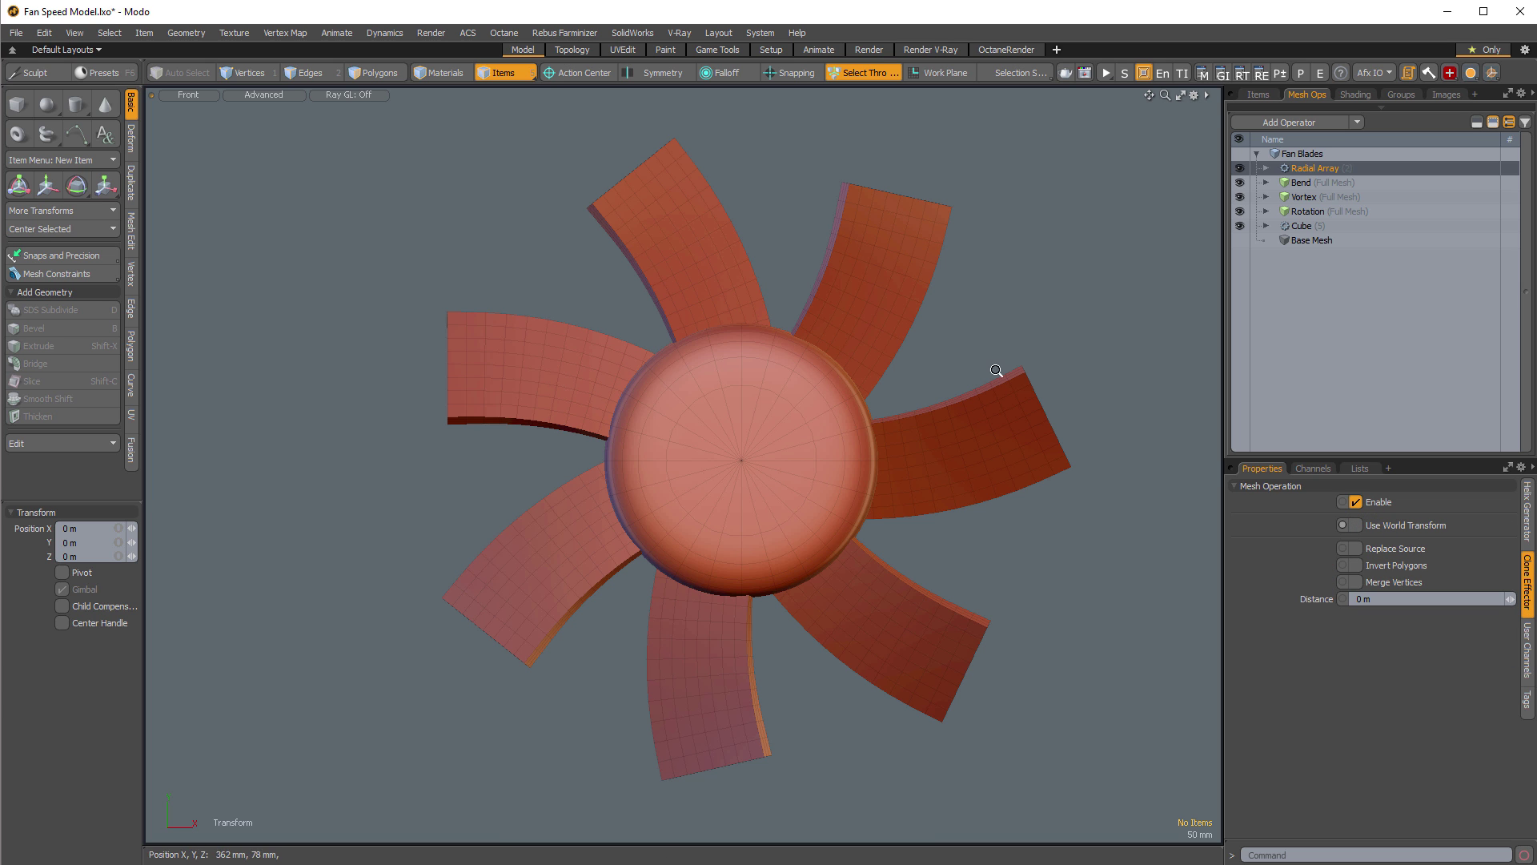
pyautogui.scroll(-2, 996, 371)
pyautogui.click(901, 455)
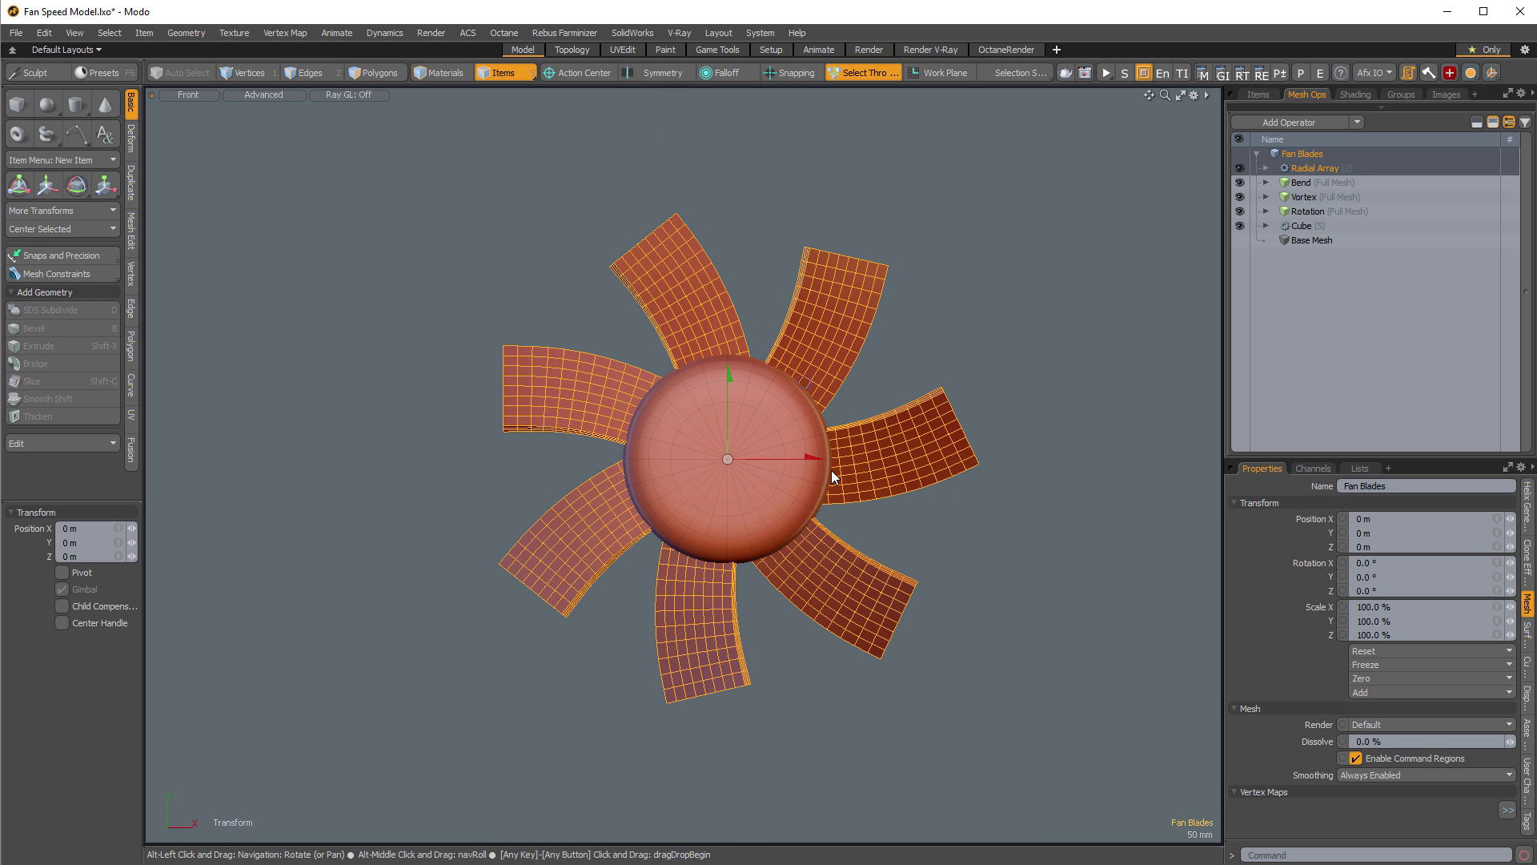
pyautogui.press('e')
pyautogui.moveTo(806, 503); pyautogui.dragTo(859, 512)
pyautogui.hotkey('ctrl', 'z')
# Try moving the Fan Blades mesh about 510 mm along X, undo the move and clear the selection.
pyautogui.press('w')
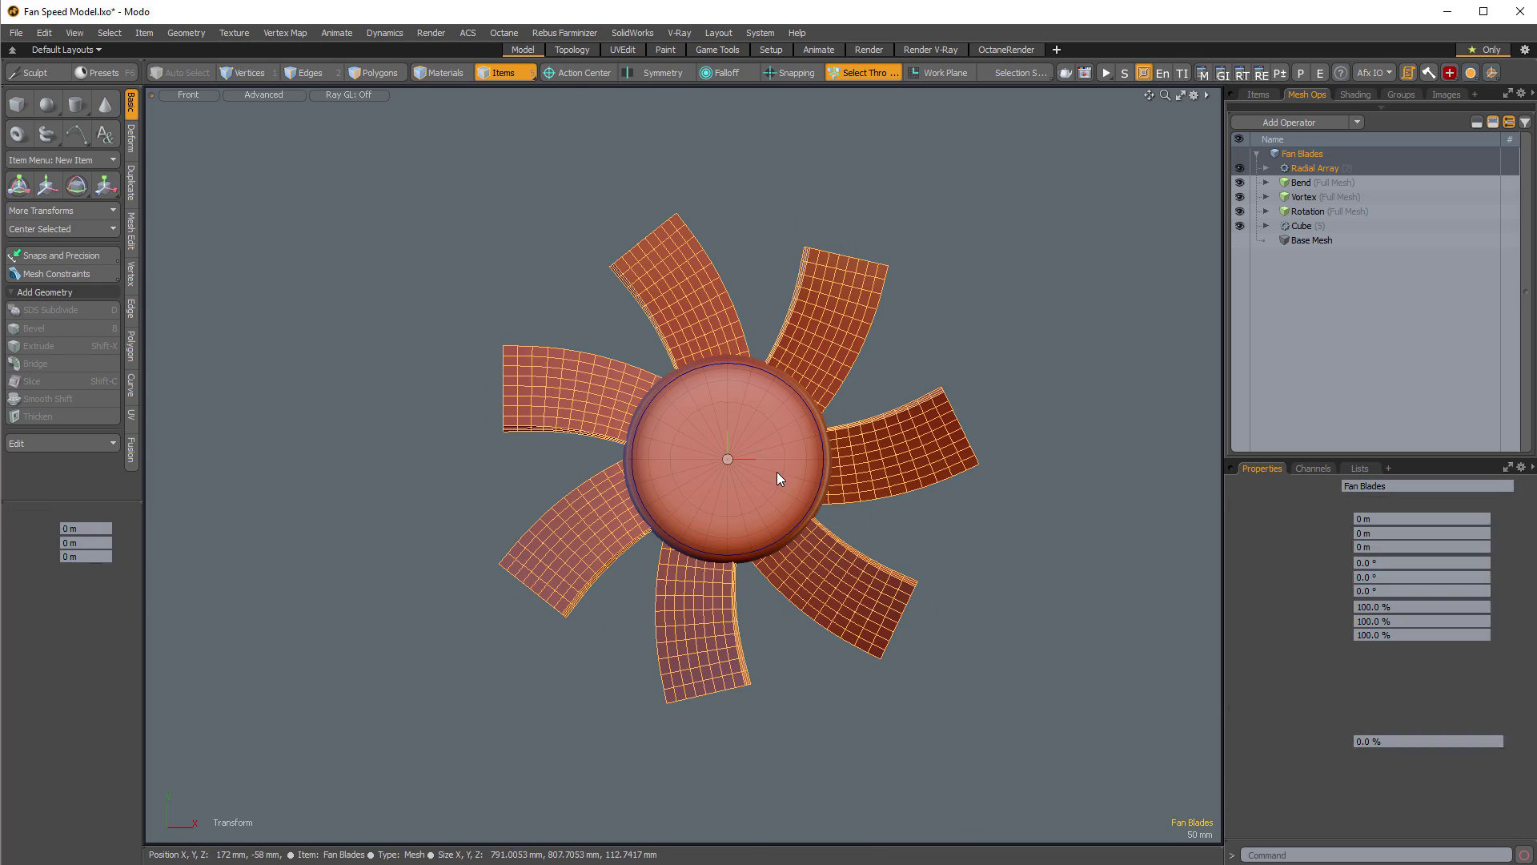
pyautogui.moveTo(809, 457); pyautogui.dragTo(1073, 387)
pyautogui.moveTo(1074, 457); pyautogui.dragTo(1118, 465)
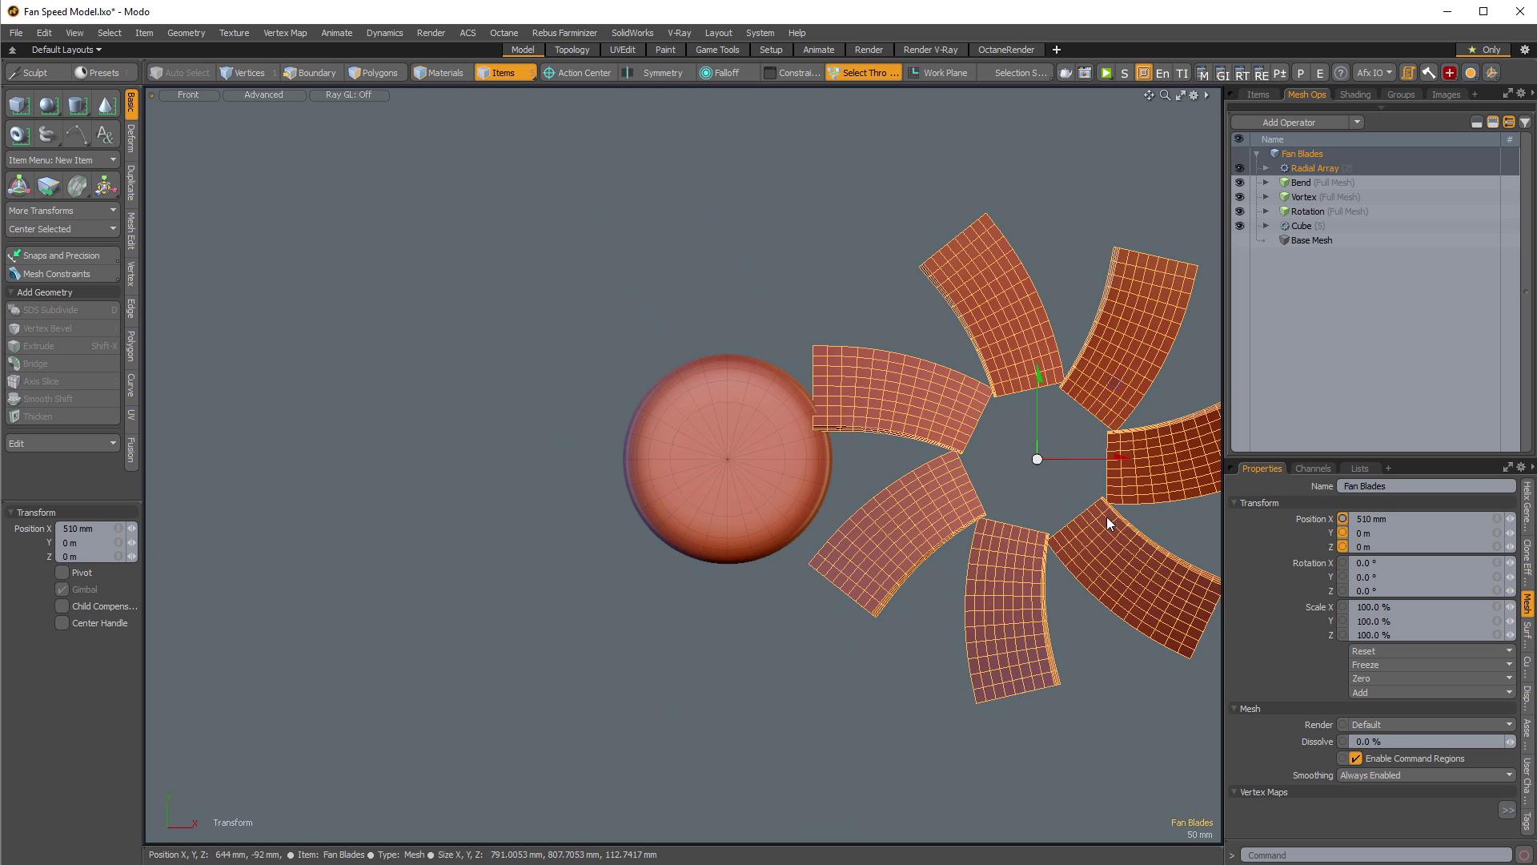
pyautogui.hotkey('ctrl', 'z')
pyautogui.press('space')
pyautogui.click(1030, 369)
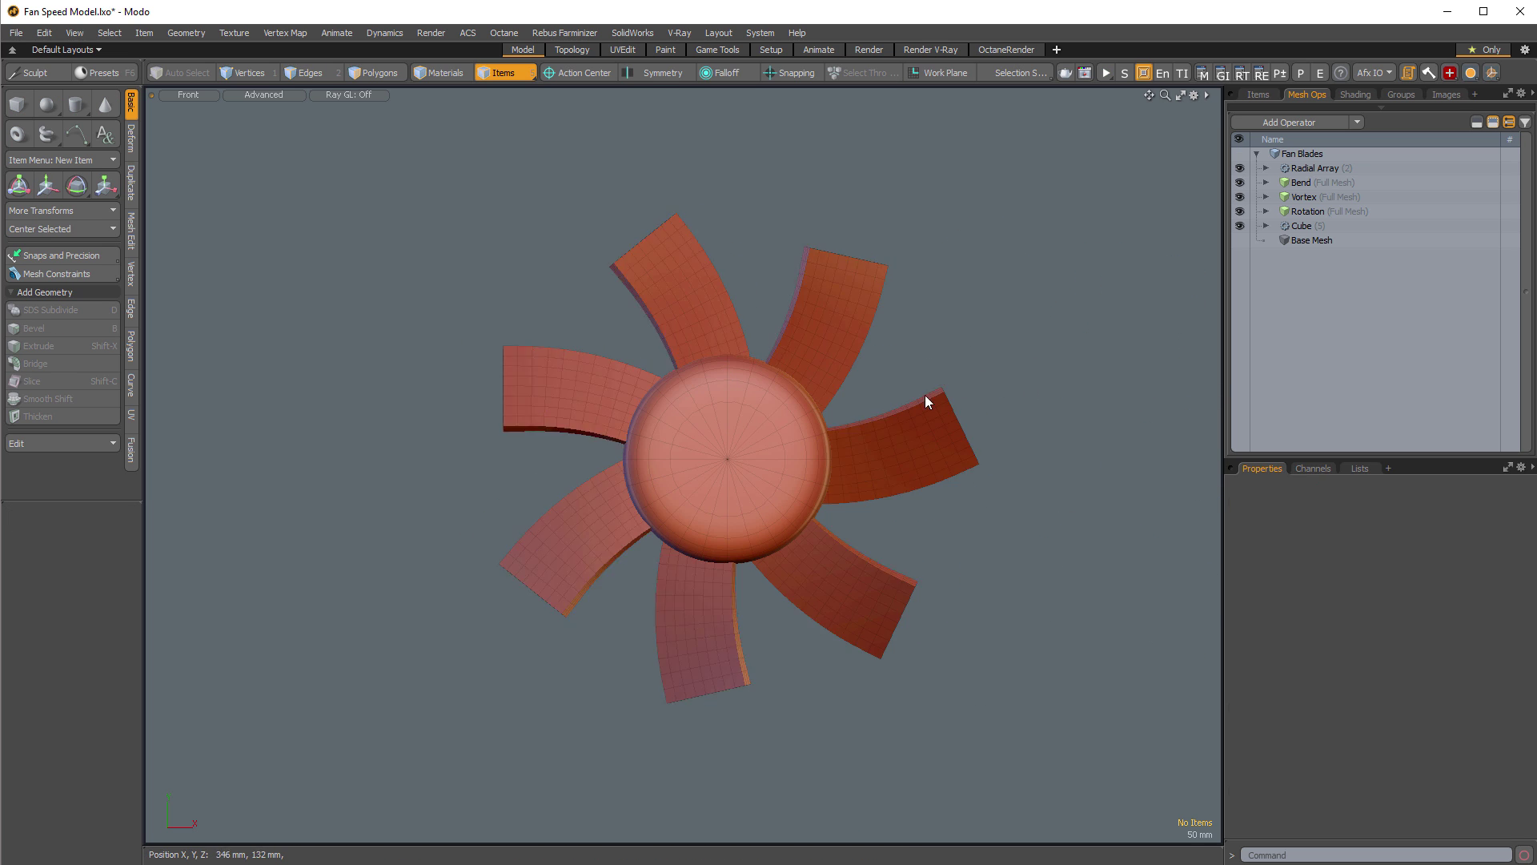
# In the perspective view, hide the Fan Blades Loc hierarchy and show the Fan Case Loc hierarchy.
pyautogui.press('KP_Decimal')
pyautogui.keyDown('alt'); pyautogui.moveTo(848, 373); pyautogui.dragTo(837, 505); pyautogui.keyUp('alt')
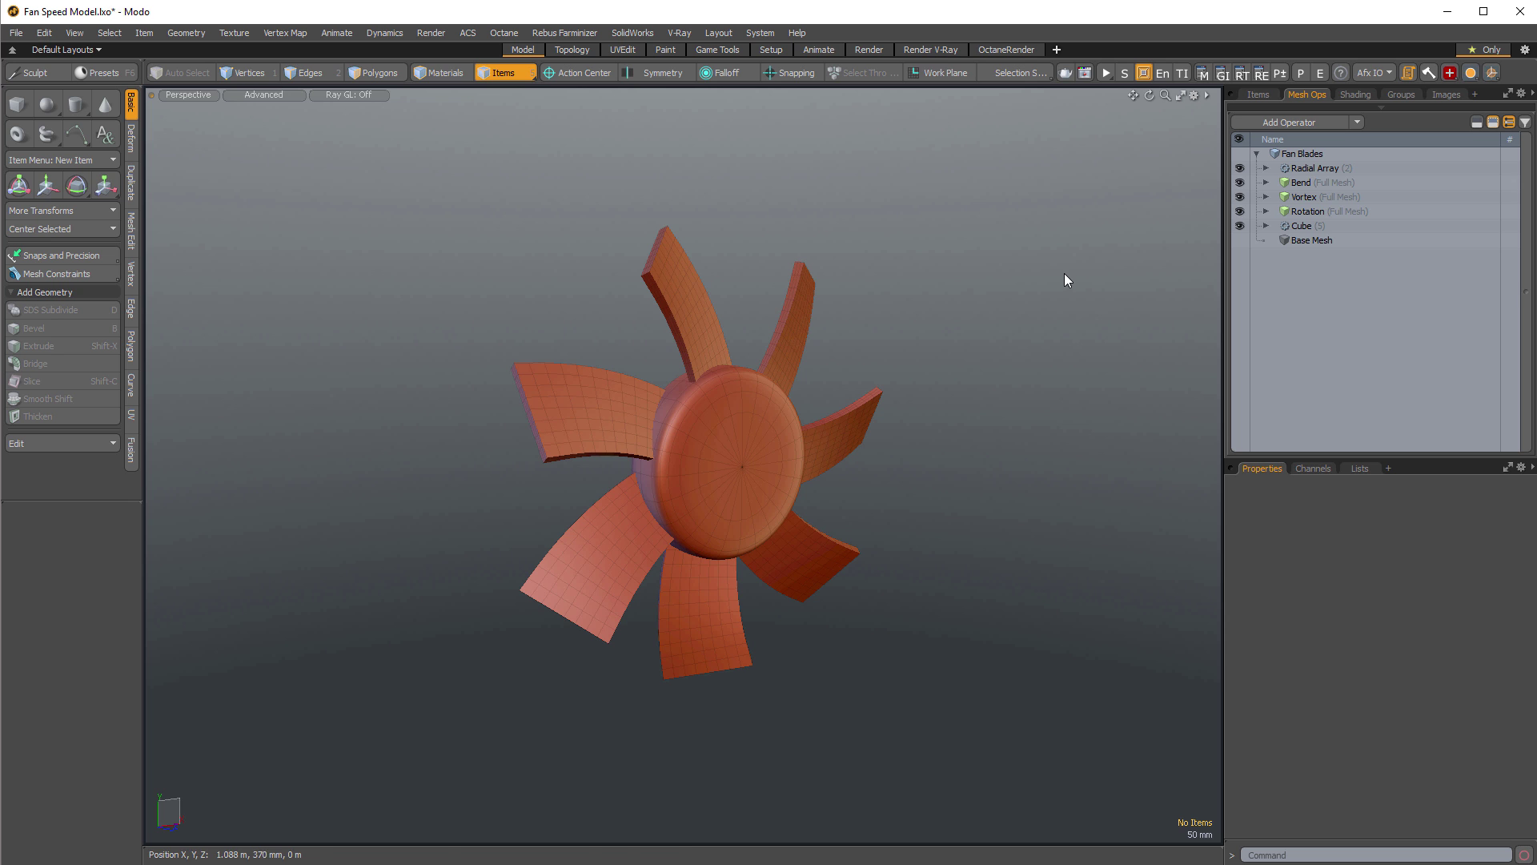
pyautogui.keyDown('alt'); pyautogui.moveTo(1064, 278); pyautogui.dragTo(1133, 256); pyautogui.keyUp('alt')
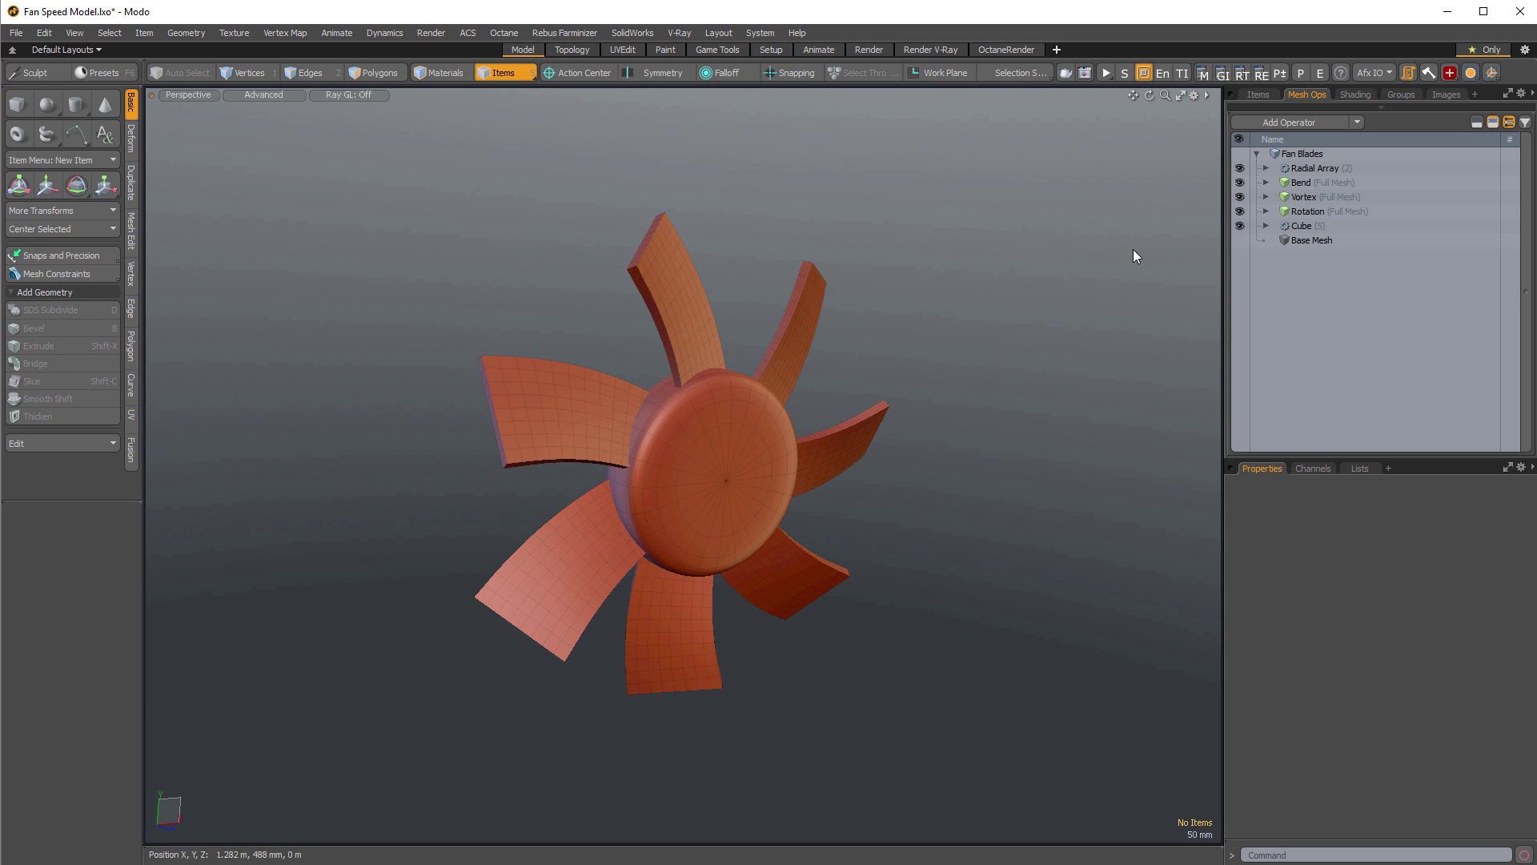
pyautogui.click(1261, 97)
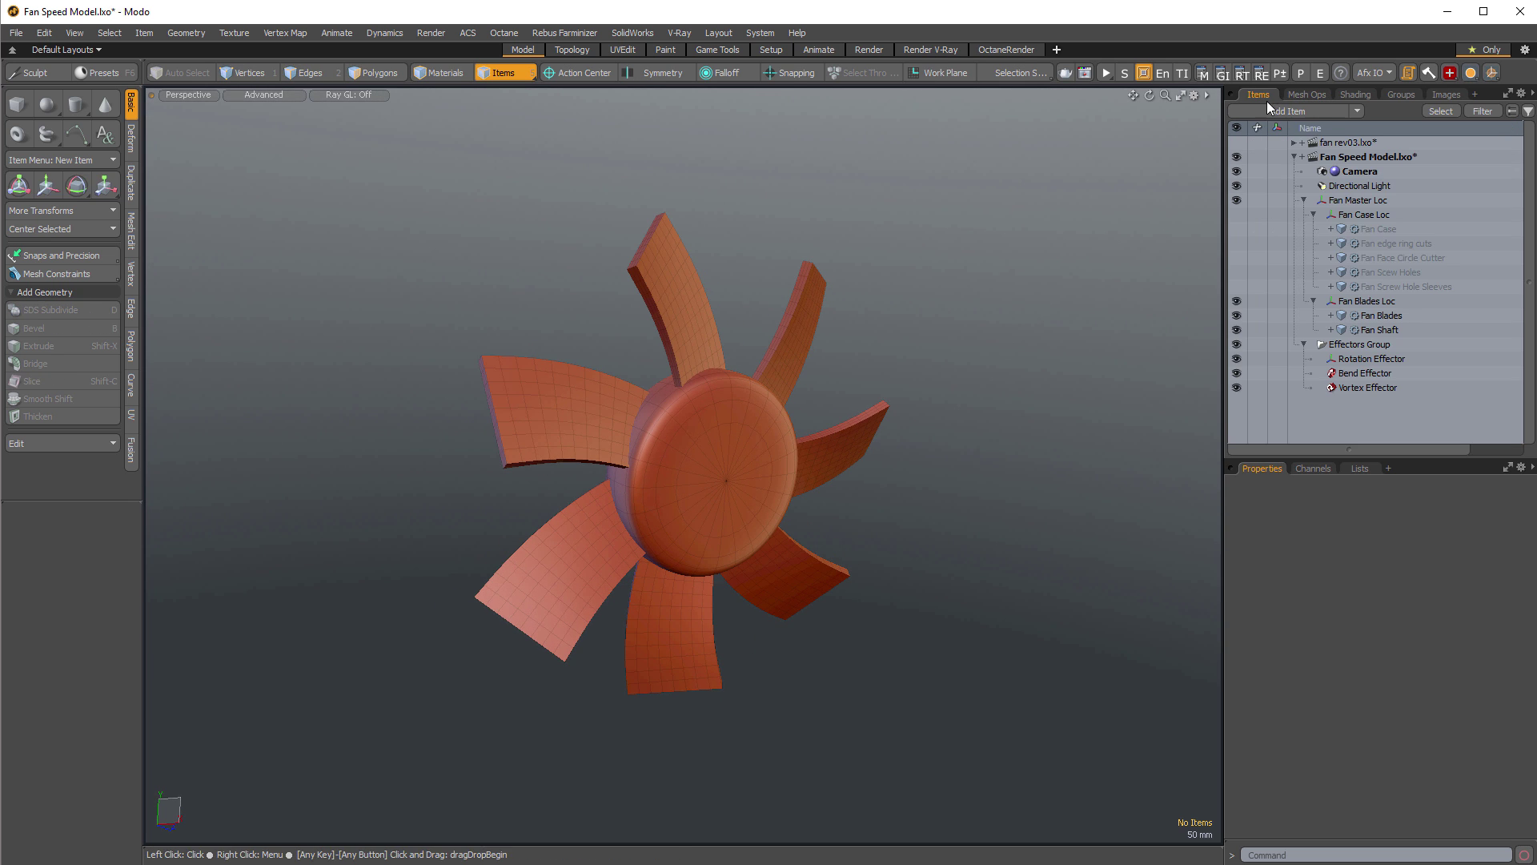
pyautogui.click(1239, 301)
pyautogui.click(1238, 215)
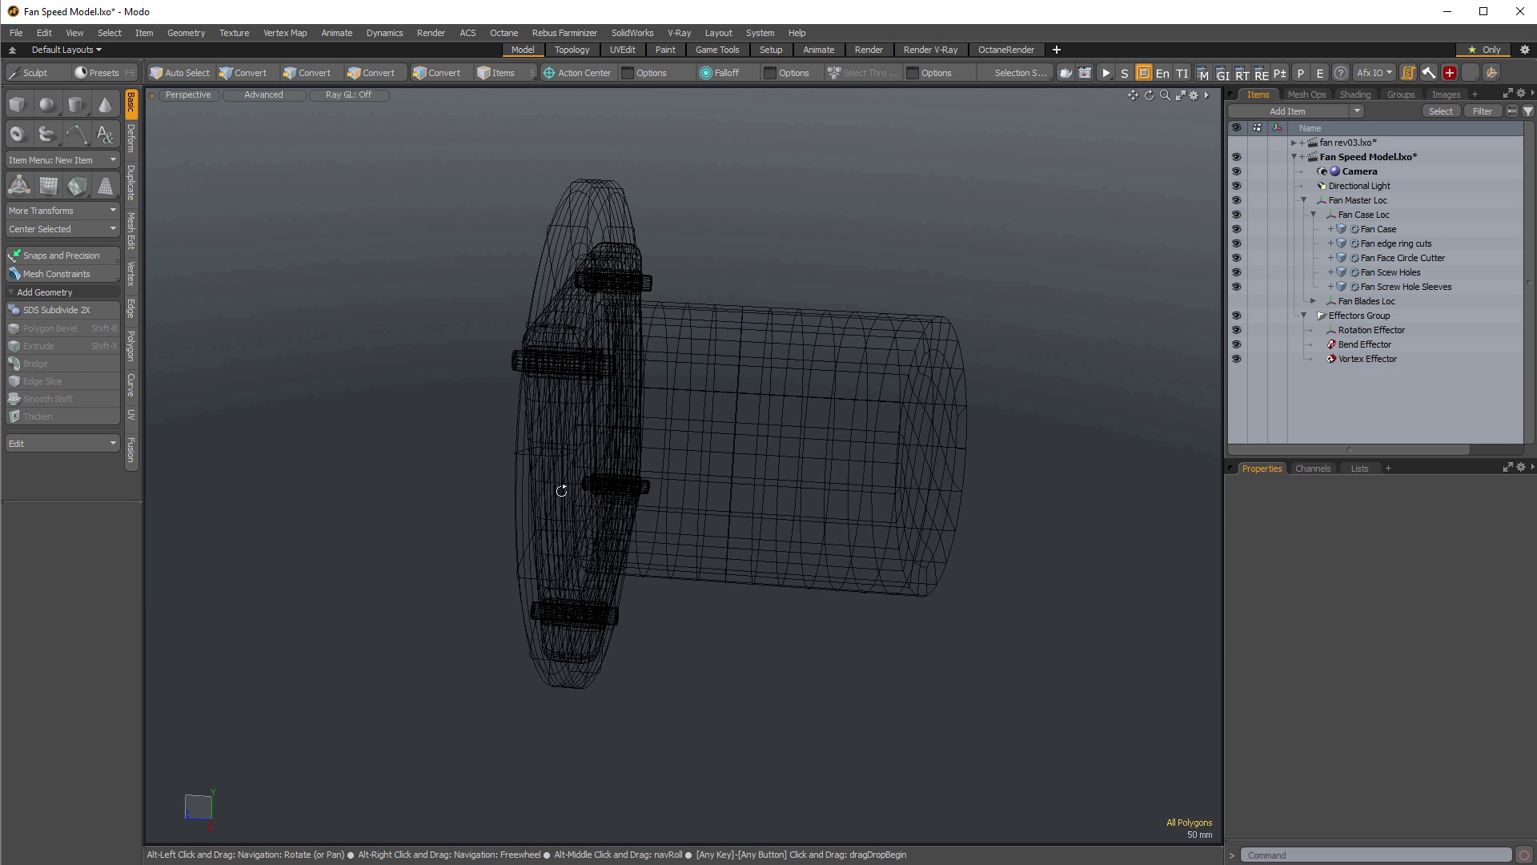
pyautogui.moveTo(561, 490)
pyautogui.keyDown('alt'); pyautogui.mouseDown()
pyautogui.moveTo(889, 456)
pyautogui.moveTo(669, 590)
pyautogui.moveTo(670, 560)
pyautogui.moveTo(964, 363)
pyautogui.moveTo(638, 611)
pyautogui.moveTo(602, 589)
pyautogui.mouseUp(); pyautogui.keyUp('alt')
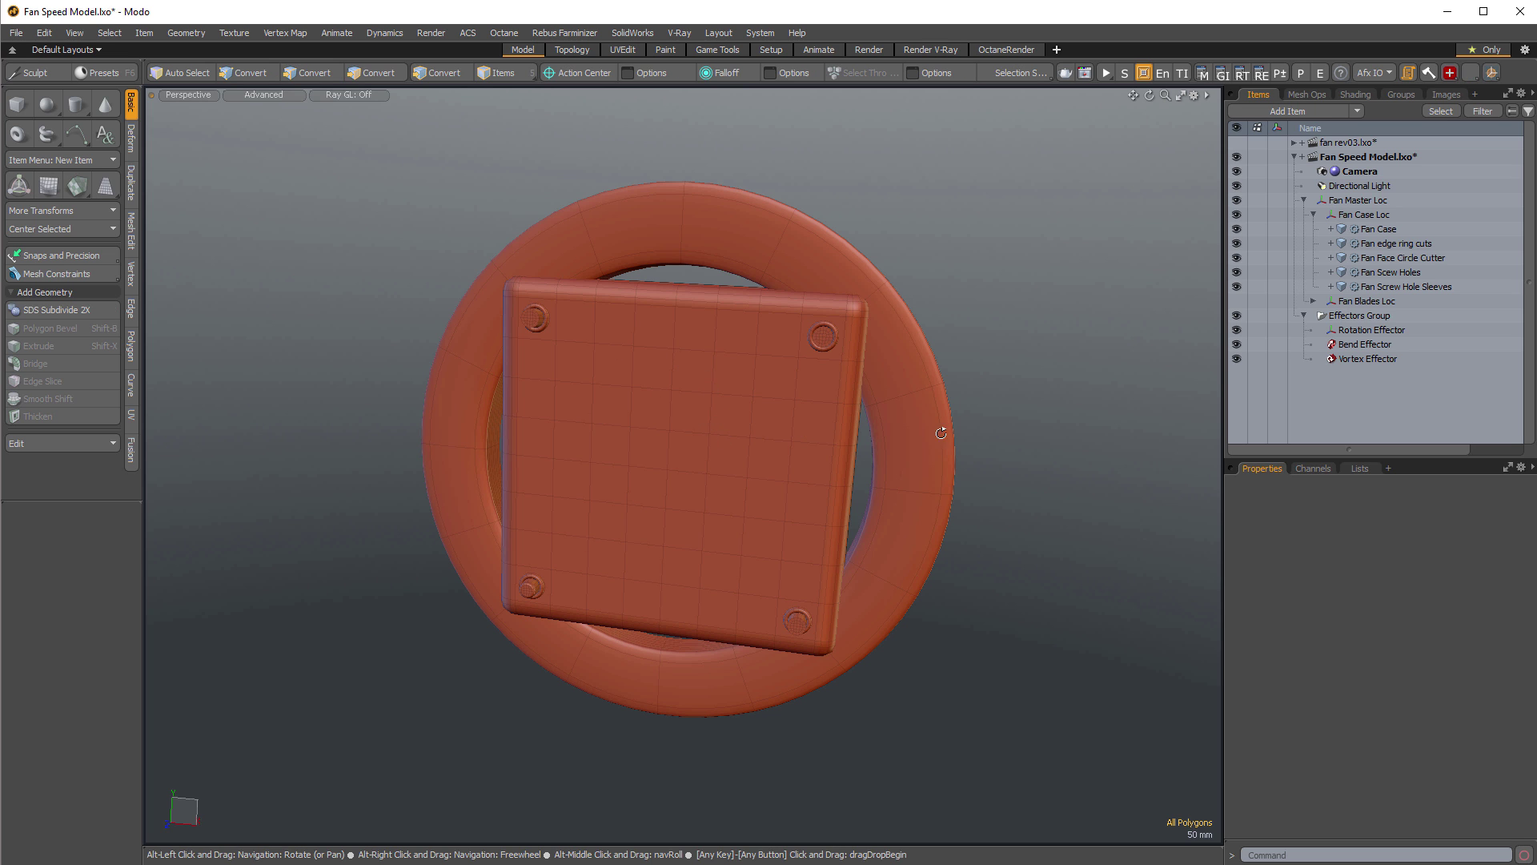
pyautogui.keyDown('alt'); pyautogui.moveTo(983, 447); pyautogui.dragTo(1017, 373); pyautogui.keyUp('alt')
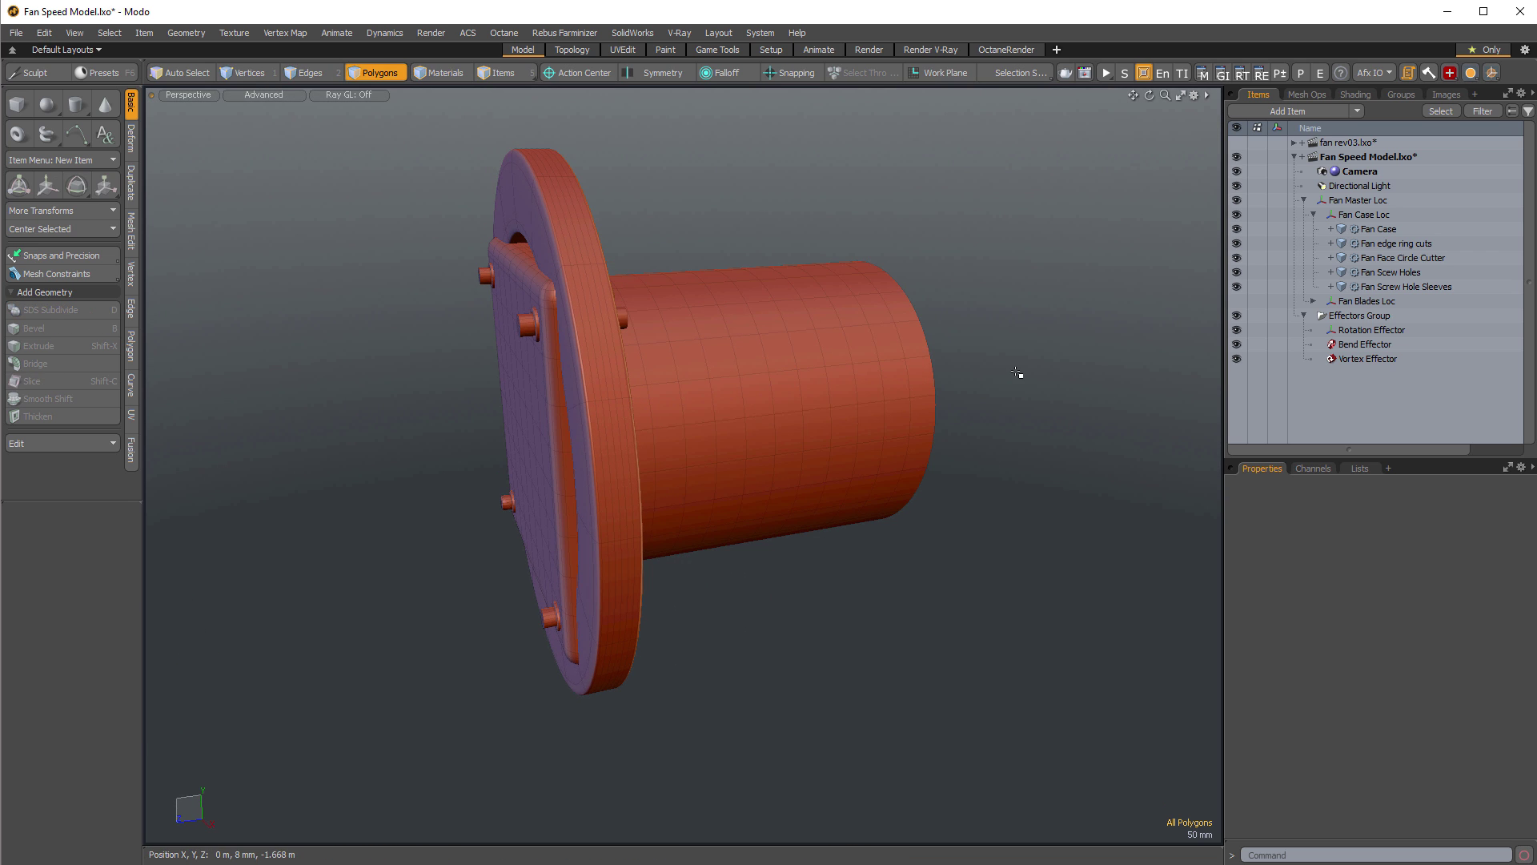
# Add a new mesh under Fan Case Loc below Fan Scew Holes and rename it Fan Vortex Cutter.
pyautogui.press('n')
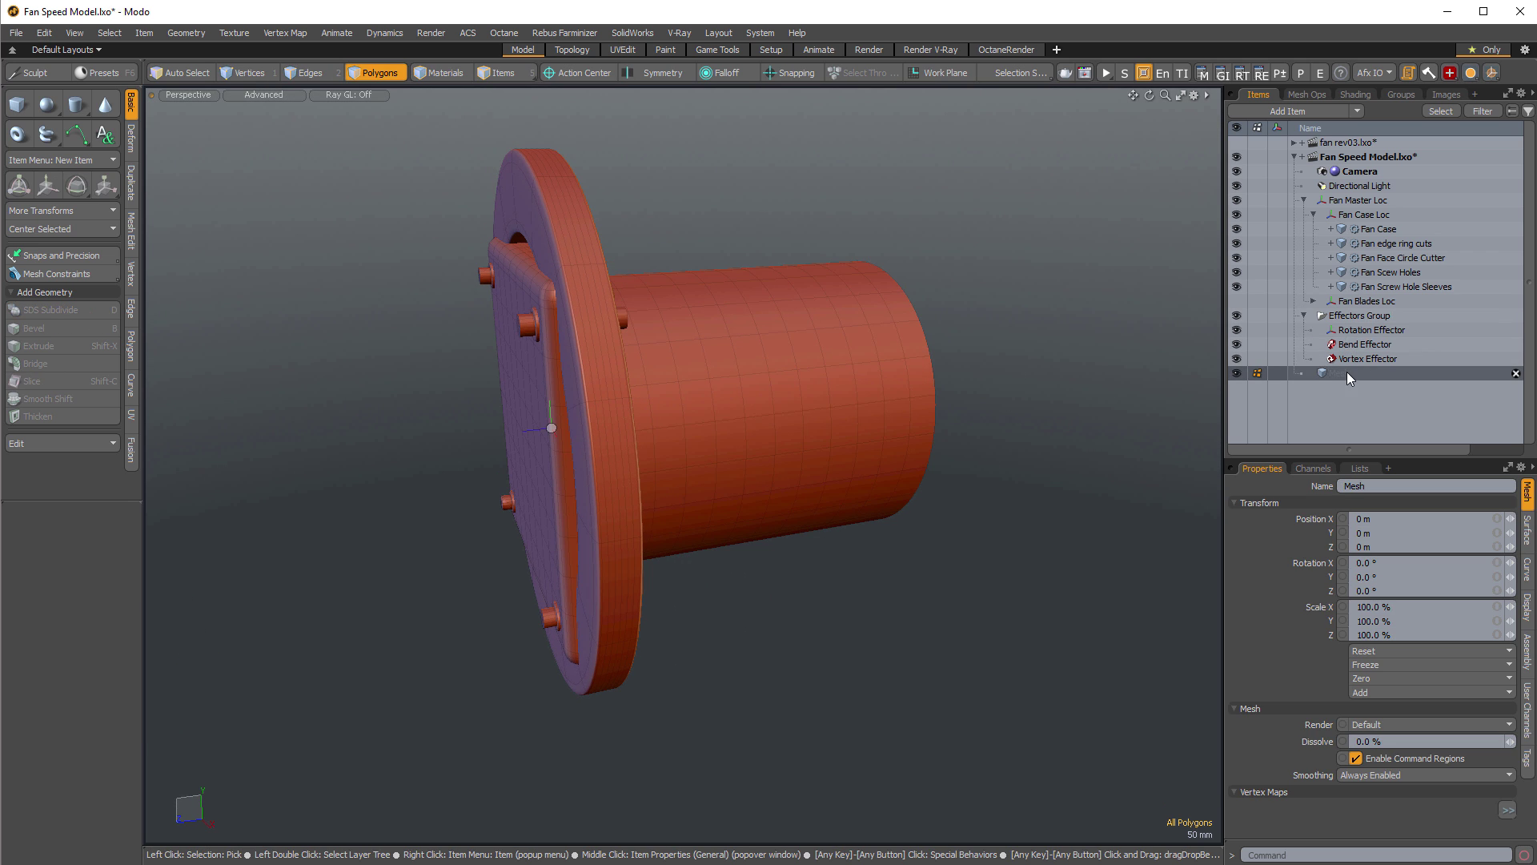
pyautogui.moveTo(1352, 376); pyautogui.dragTo(1390, 336)
pyautogui.moveTo(1401, 280); pyautogui.dragTo(1383, 286)
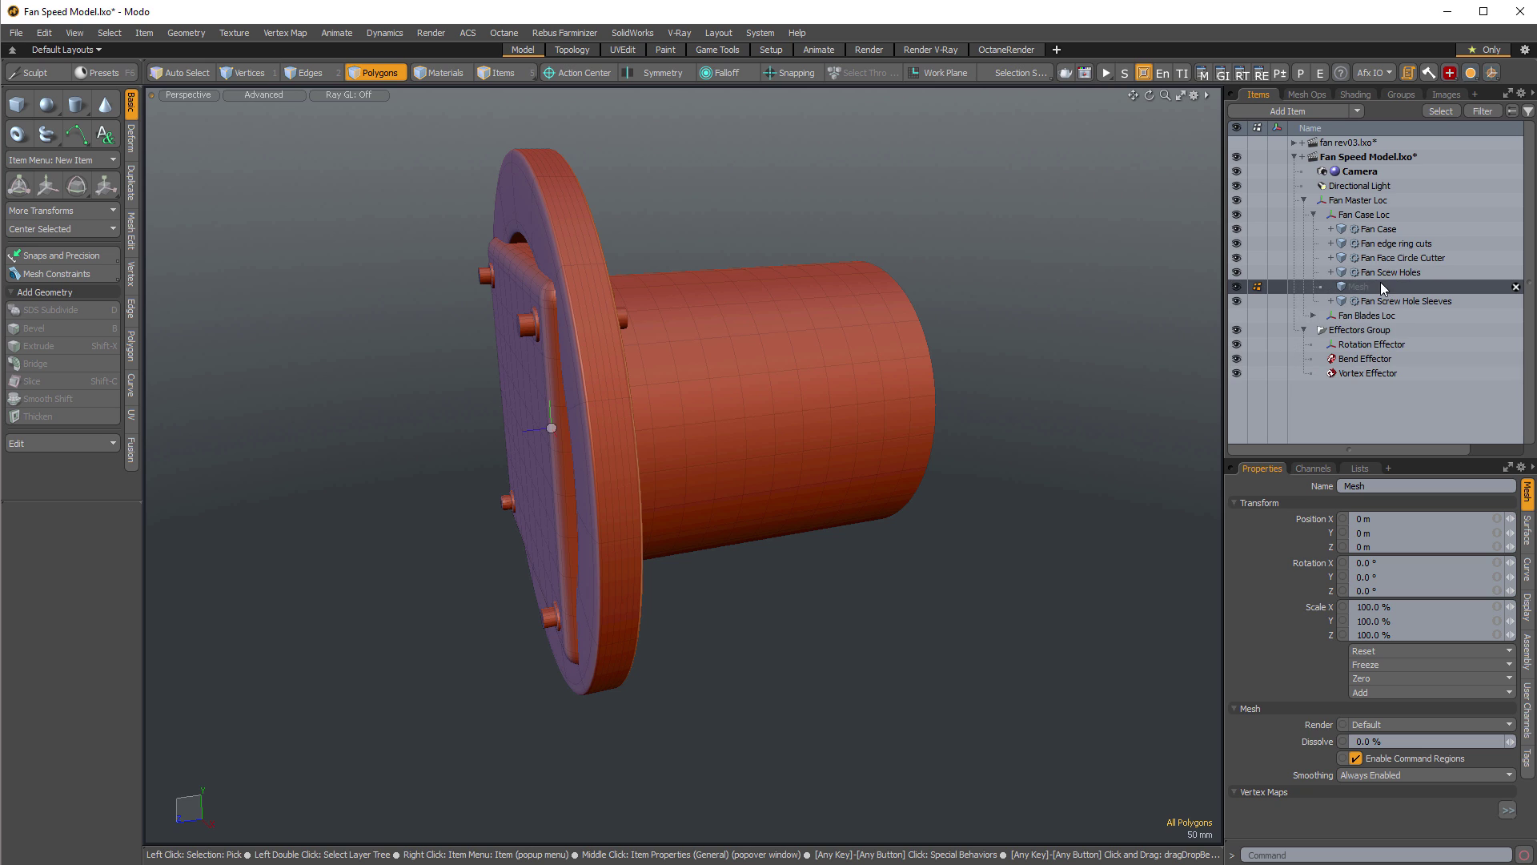
pyautogui.doubleClick(1387, 292)
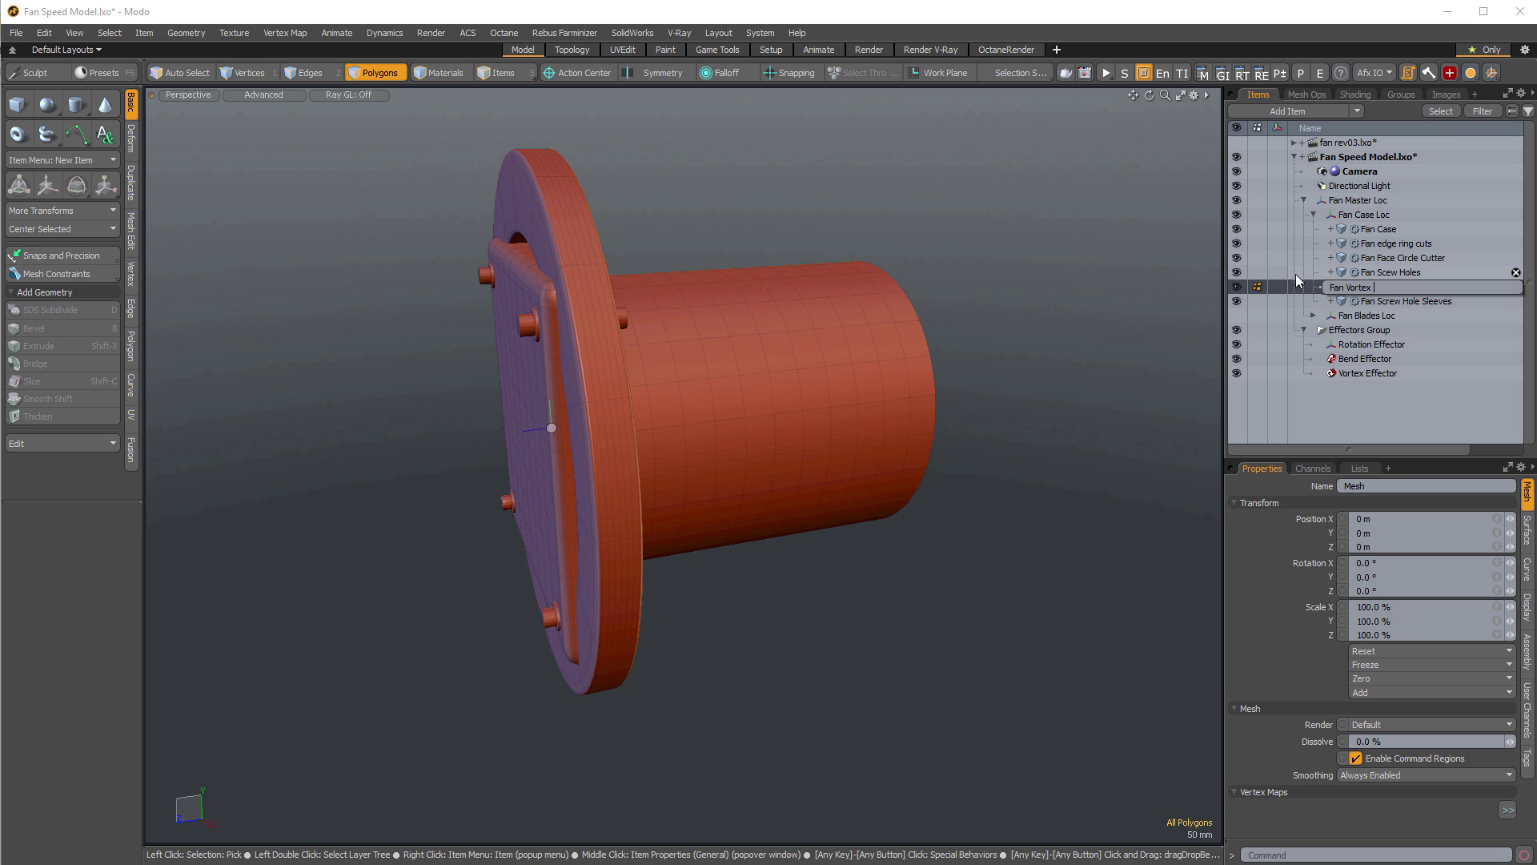
pyautogui.write('Fan Vortex Cutter')
pyautogui.press('Return')
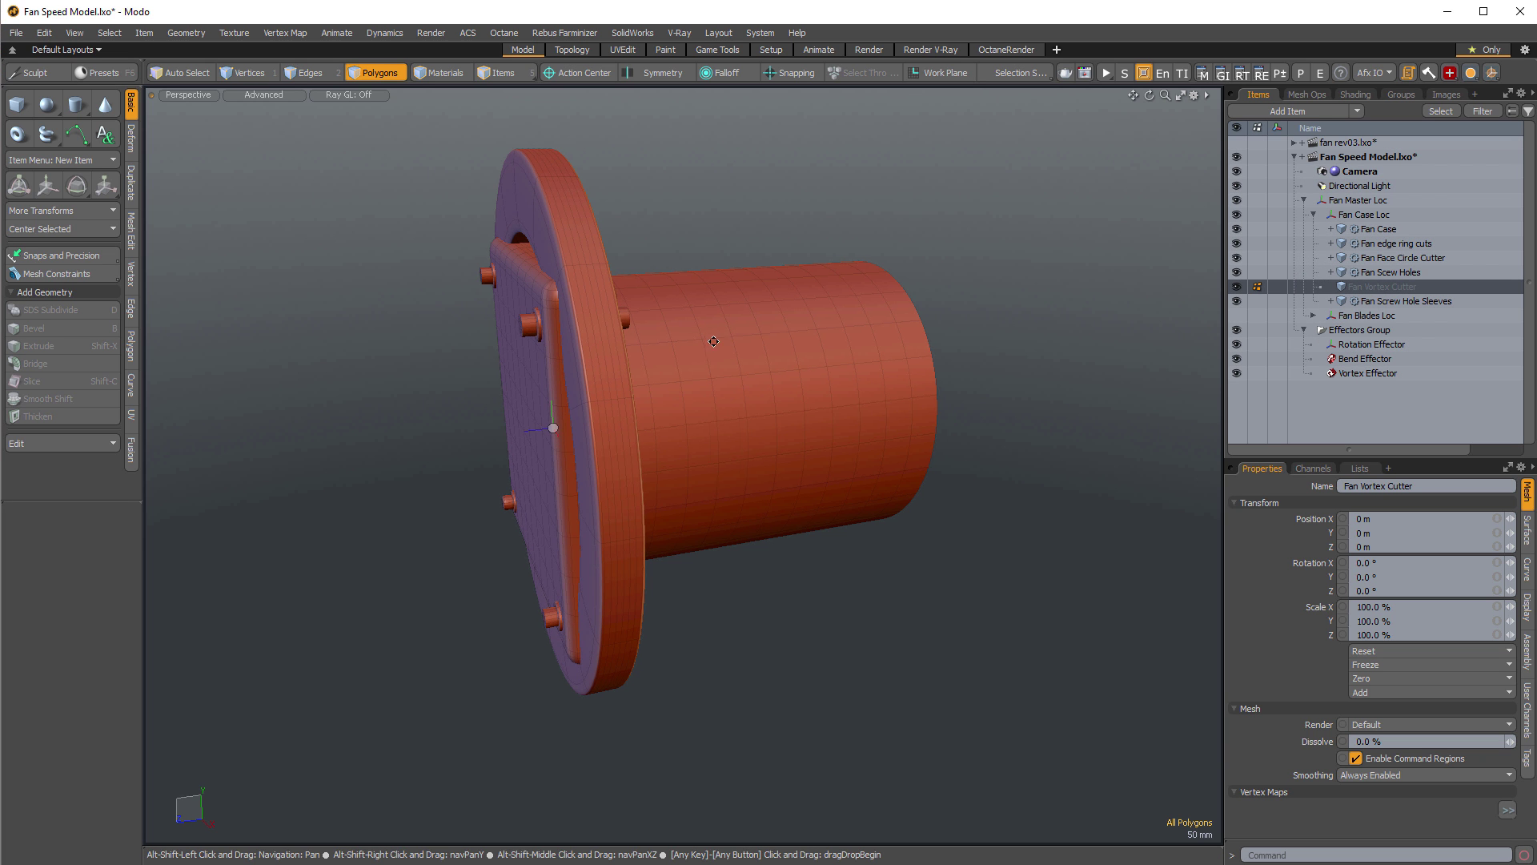
# Create a cylinder of about 370 mm radius in Fan Vortex Cutter, aligned to the Z axis with its Y position at 0 m.
pyautogui.hotkey('ctrl', '3')
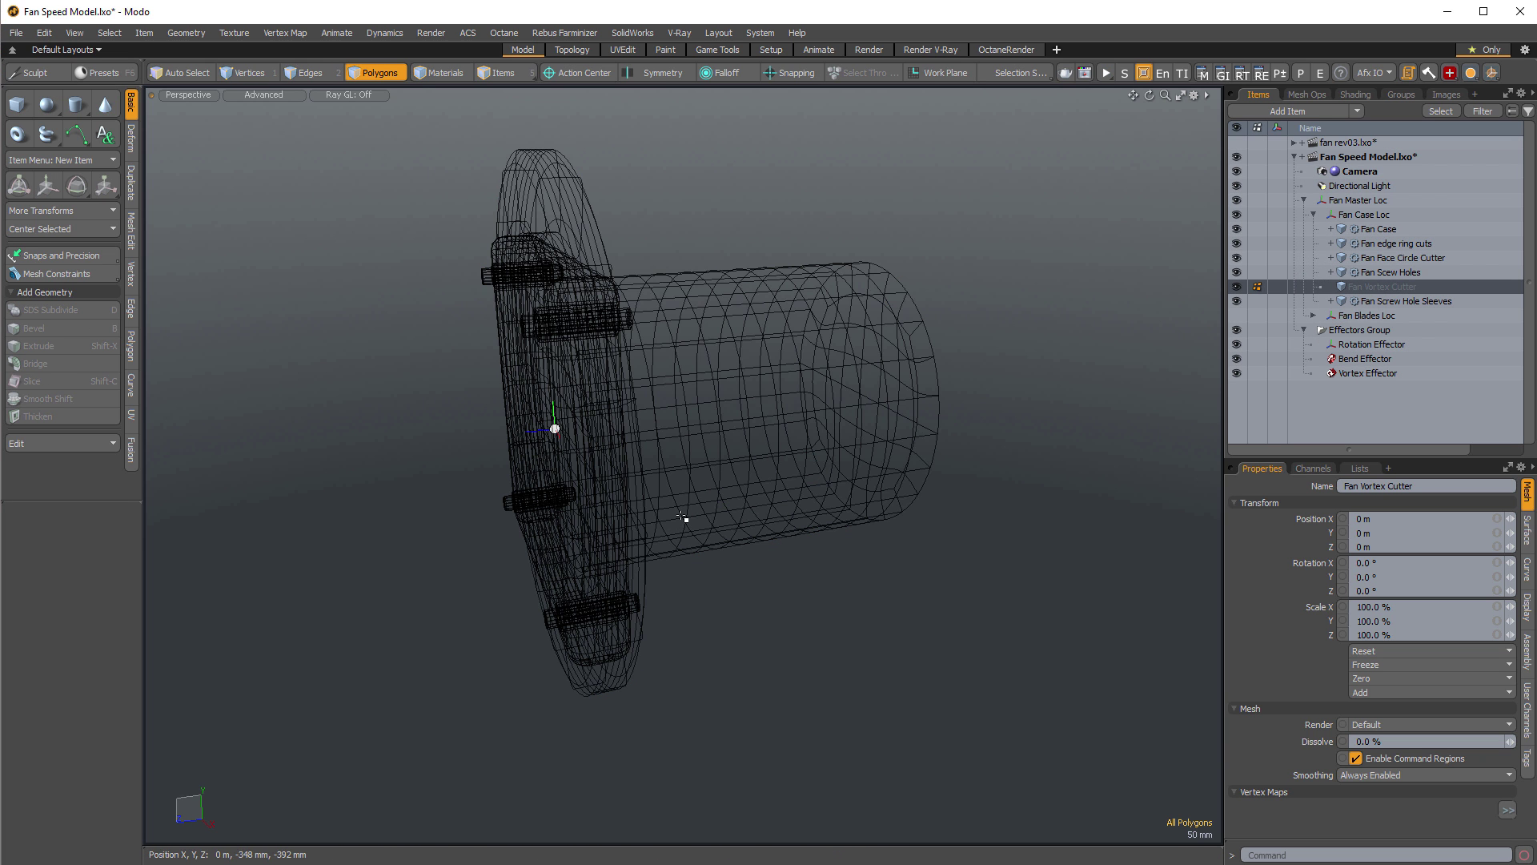
pyautogui.keyDown('alt'); pyautogui.moveTo(682, 517); pyautogui.dragTo(868, 584); pyautogui.keyUp('alt')
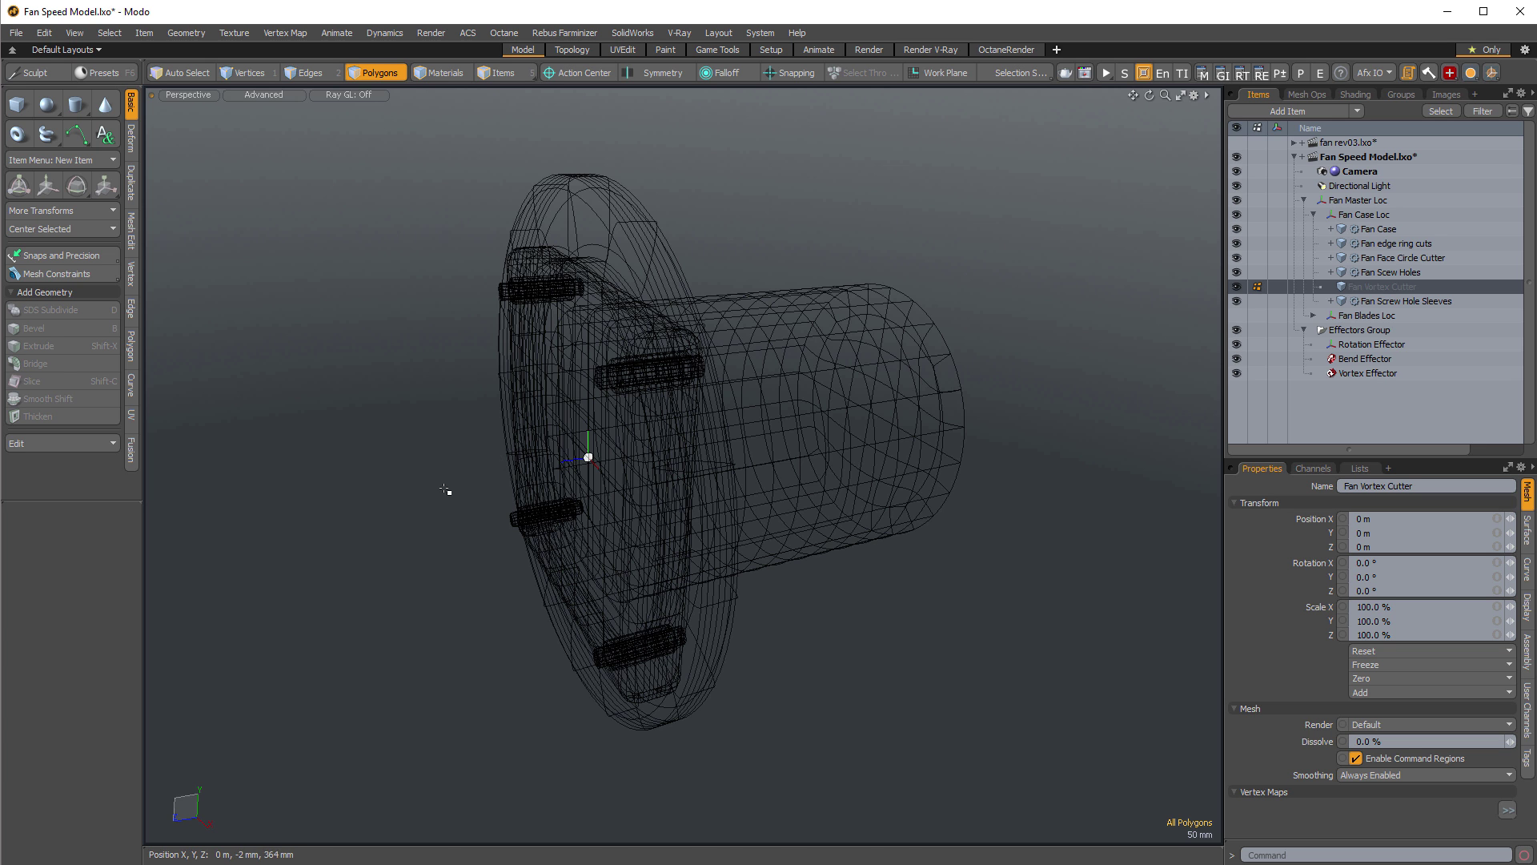
pyautogui.keyDown('alt'); pyautogui.moveTo(445, 489); pyautogui.dragTo(290, 459); pyautogui.keyUp('alt')
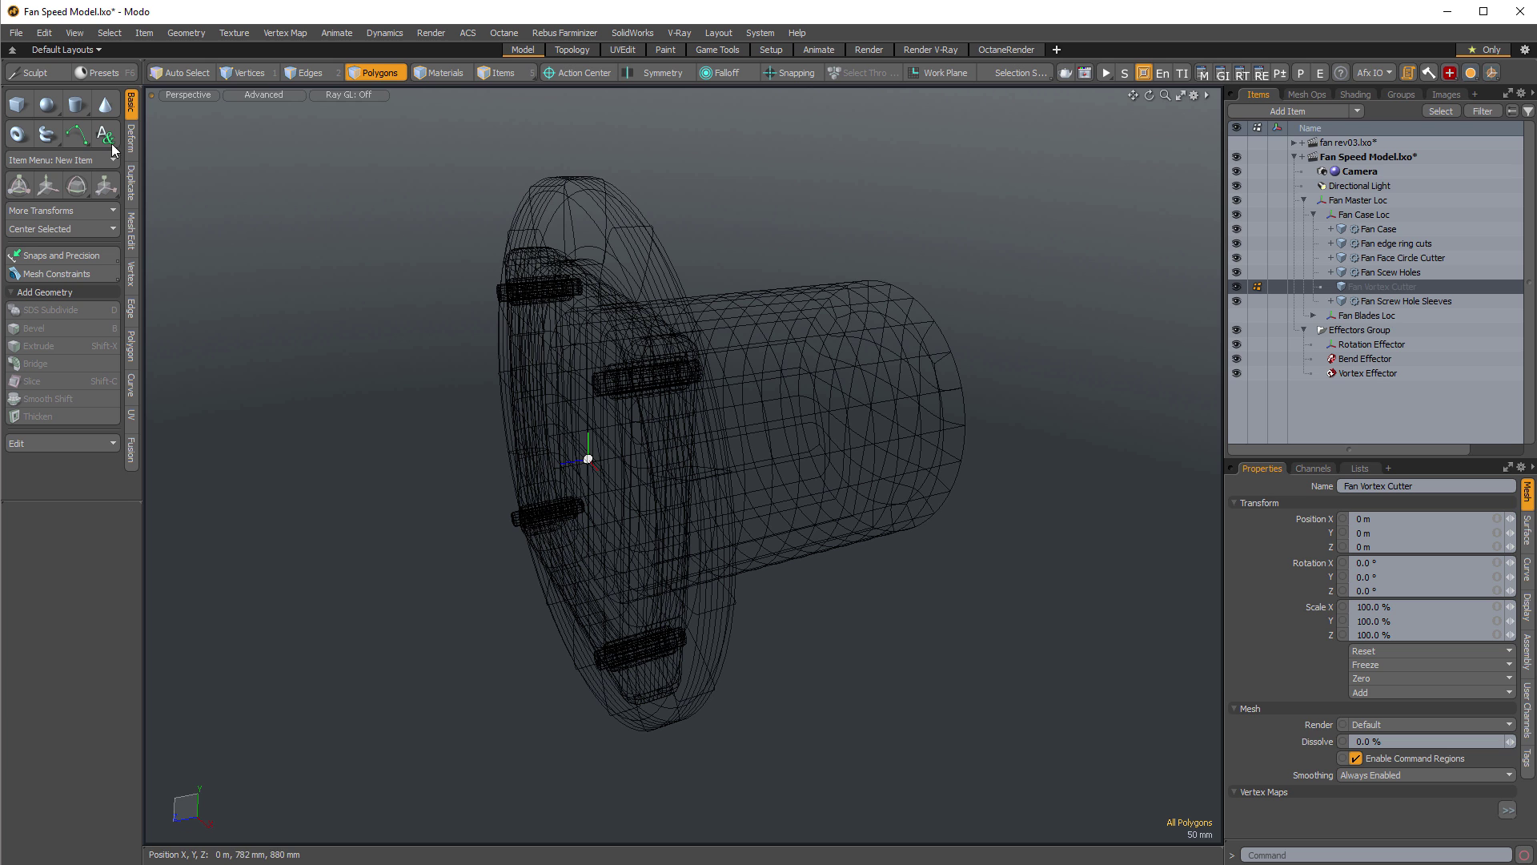
pyautogui.click(76, 105)
pyautogui.keyDown('alt'); pyautogui.moveTo(587, 449); pyautogui.dragTo(712, 467); pyautogui.keyUp('alt')
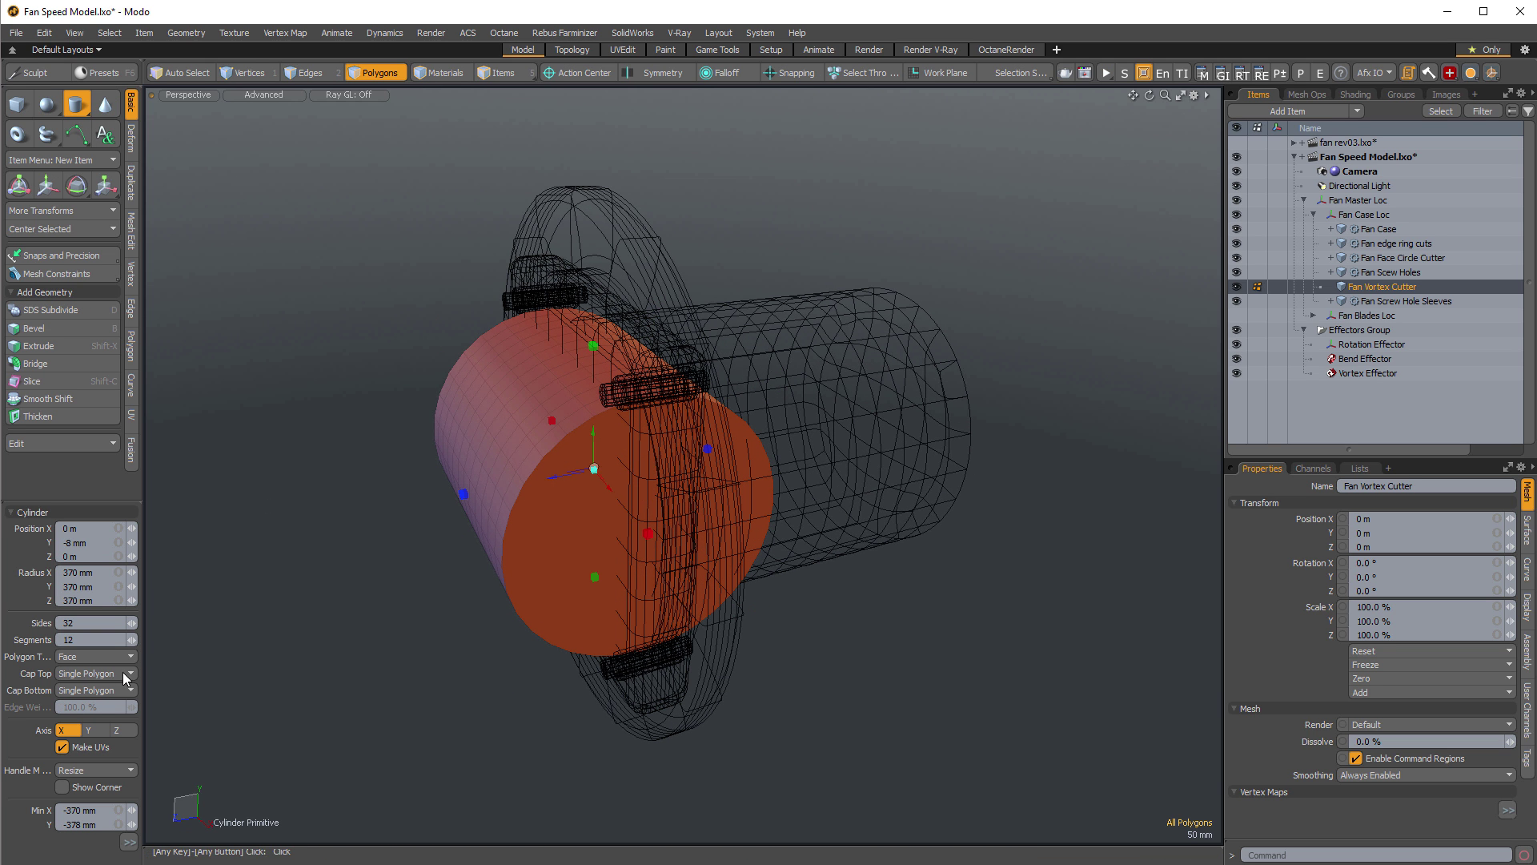
pyautogui.click(116, 730)
pyautogui.click(106, 542)
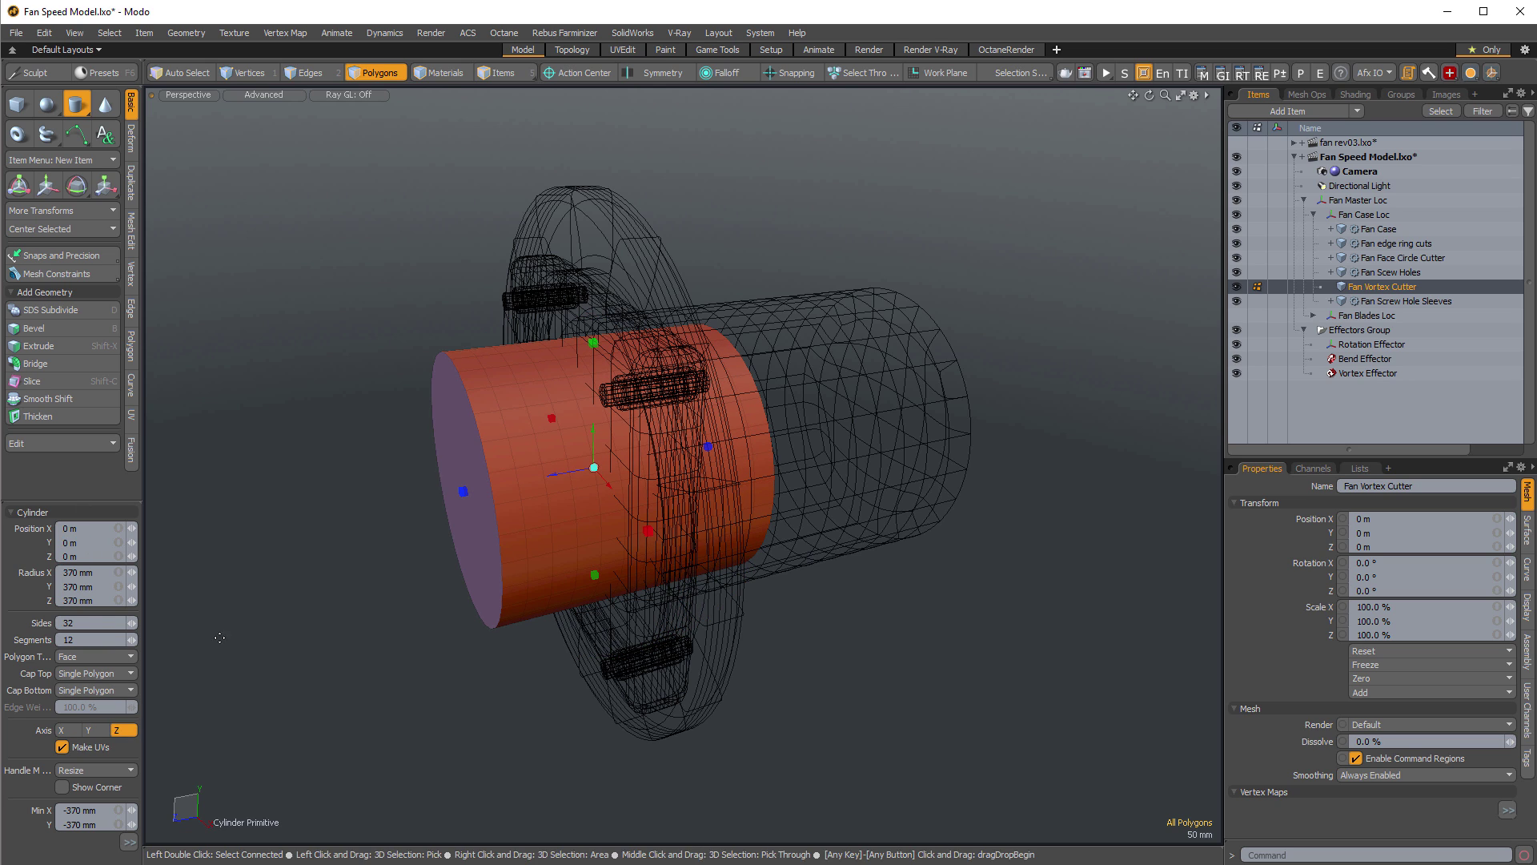
# Enlarge the cylinder uniformly to a radius of about 426 mm in the front view and return to the perspective view.
pyautogui.keyDown('alt'); pyautogui.moveTo(465, 681); pyautogui.dragTo(1102, 495); pyautogui.keyUp('alt')
pyautogui.keyDown('alt'); pyautogui.moveTo(541, 464); pyautogui.dragTo(723, 467); pyautogui.keyUp('alt')
pyautogui.press('KP_2')
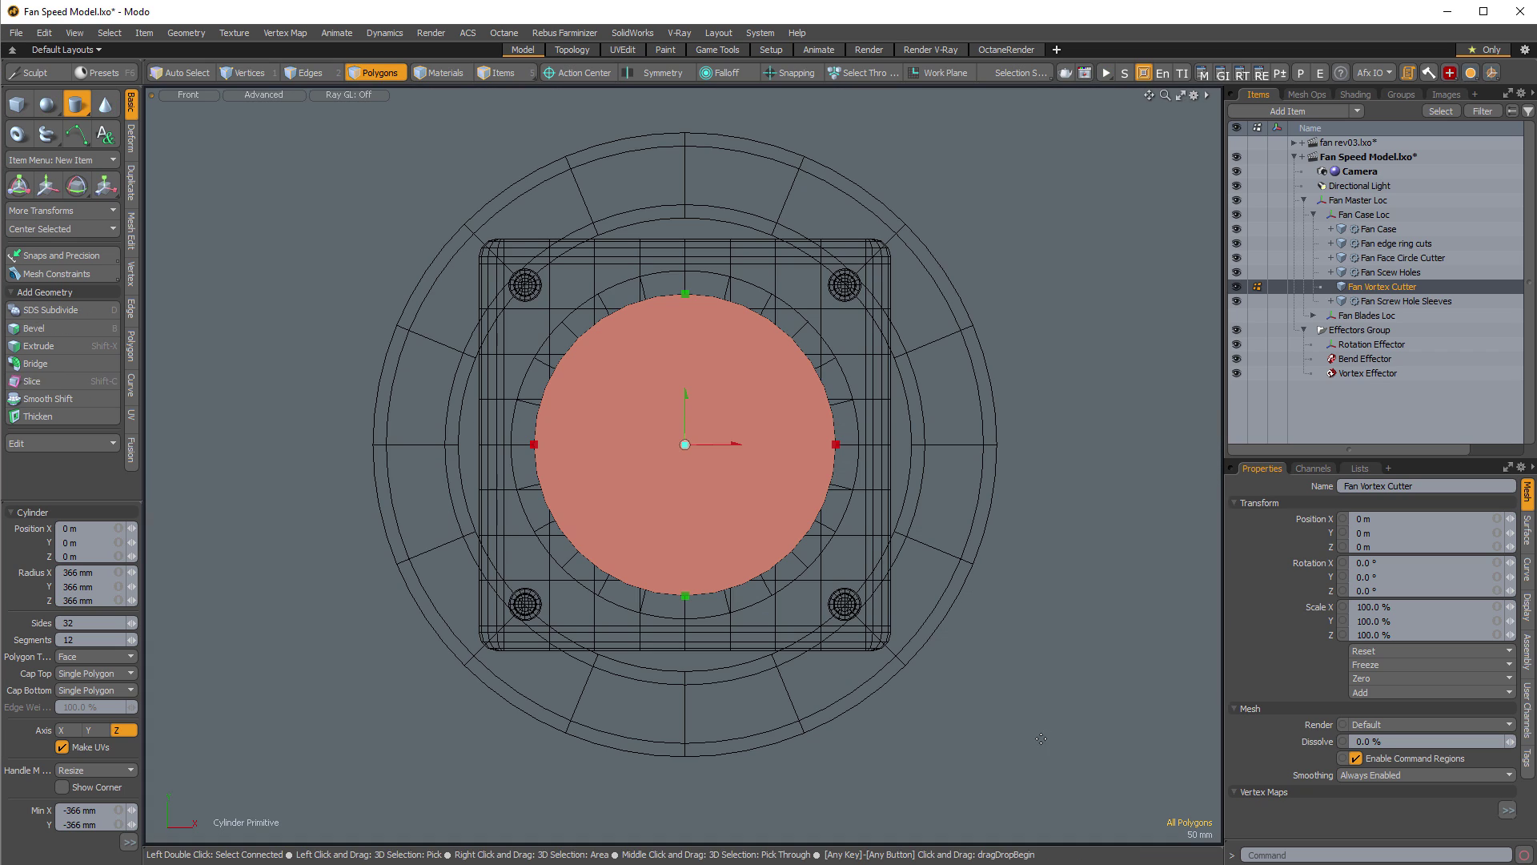
pyautogui.moveTo(833, 445); pyautogui.dragTo(861, 445)
pyautogui.hotkey('ctrl', 'space')
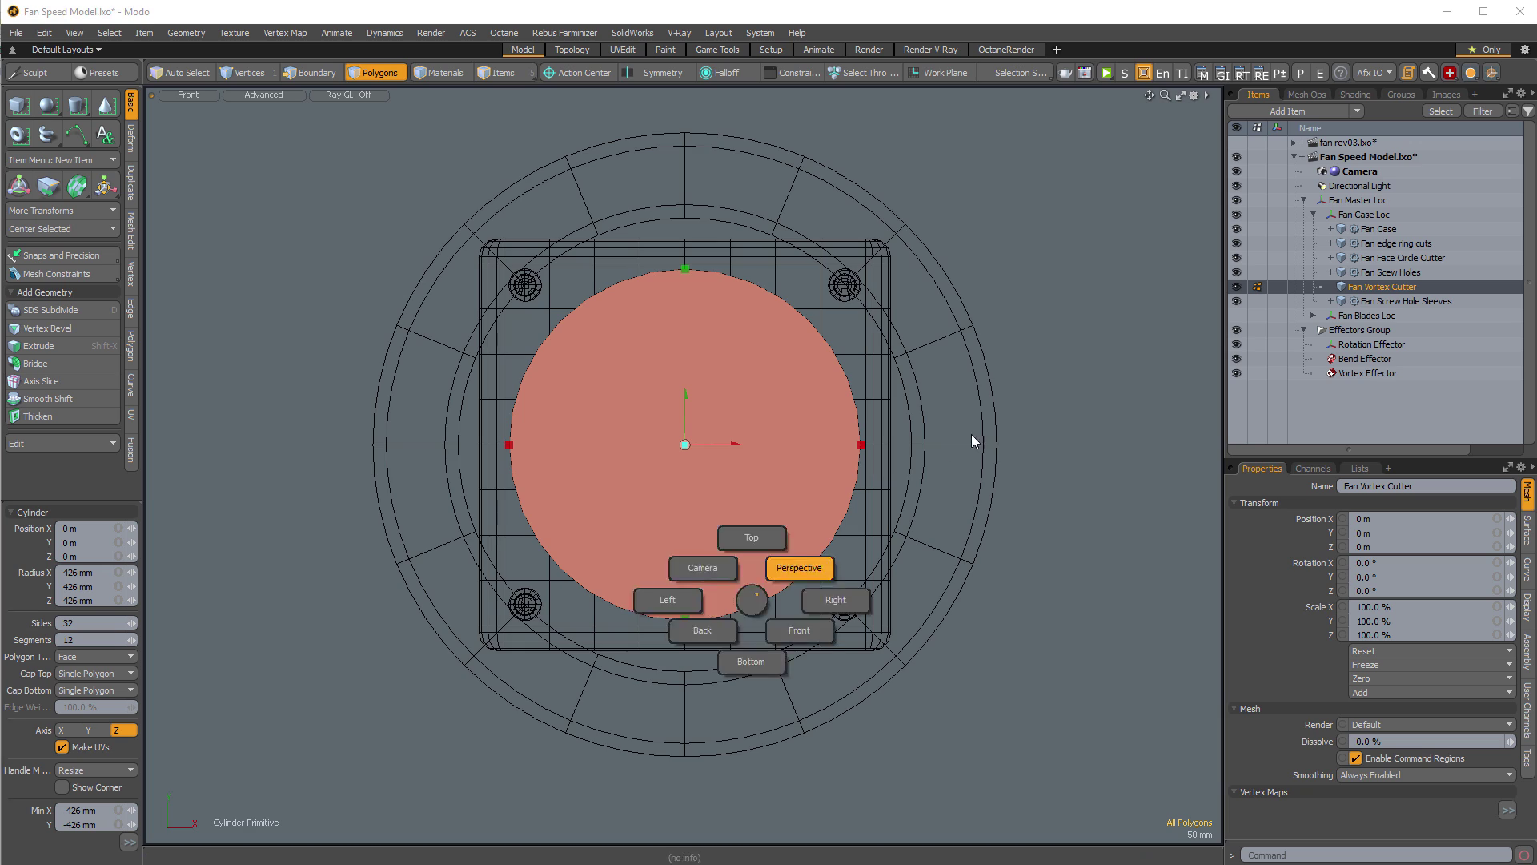
pyautogui.click(972, 434)
pyautogui.keyDown('alt'); pyautogui.moveTo(840, 513); pyautogui.dragTo(773, 418); pyautogui.keyUp('alt')
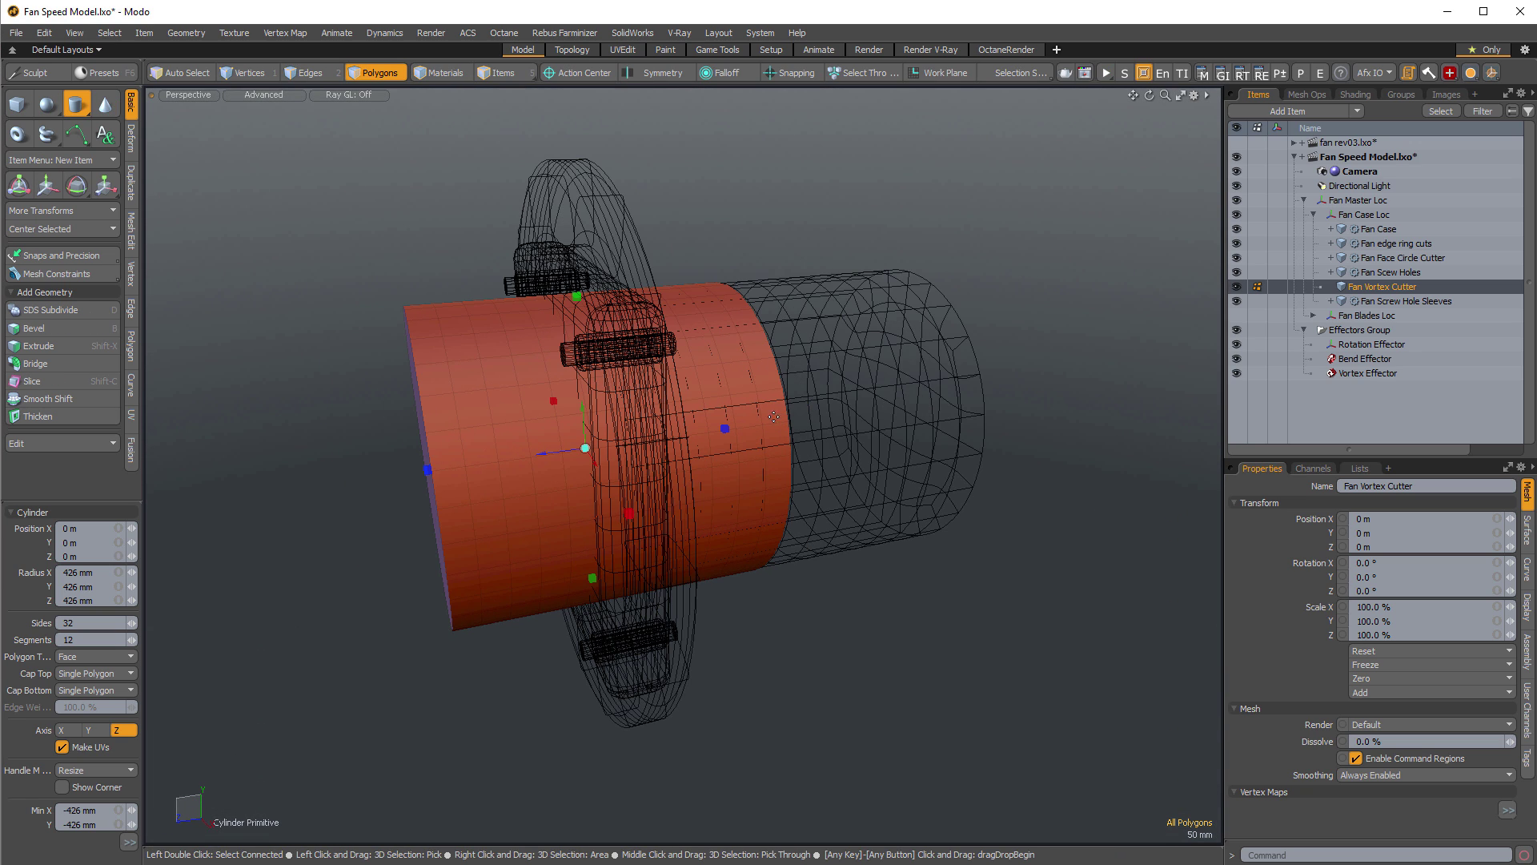
# Make inactive meshes invisible in the viewport, finish the cylinder and turn on symmetry across Z.
pyautogui.press('o')
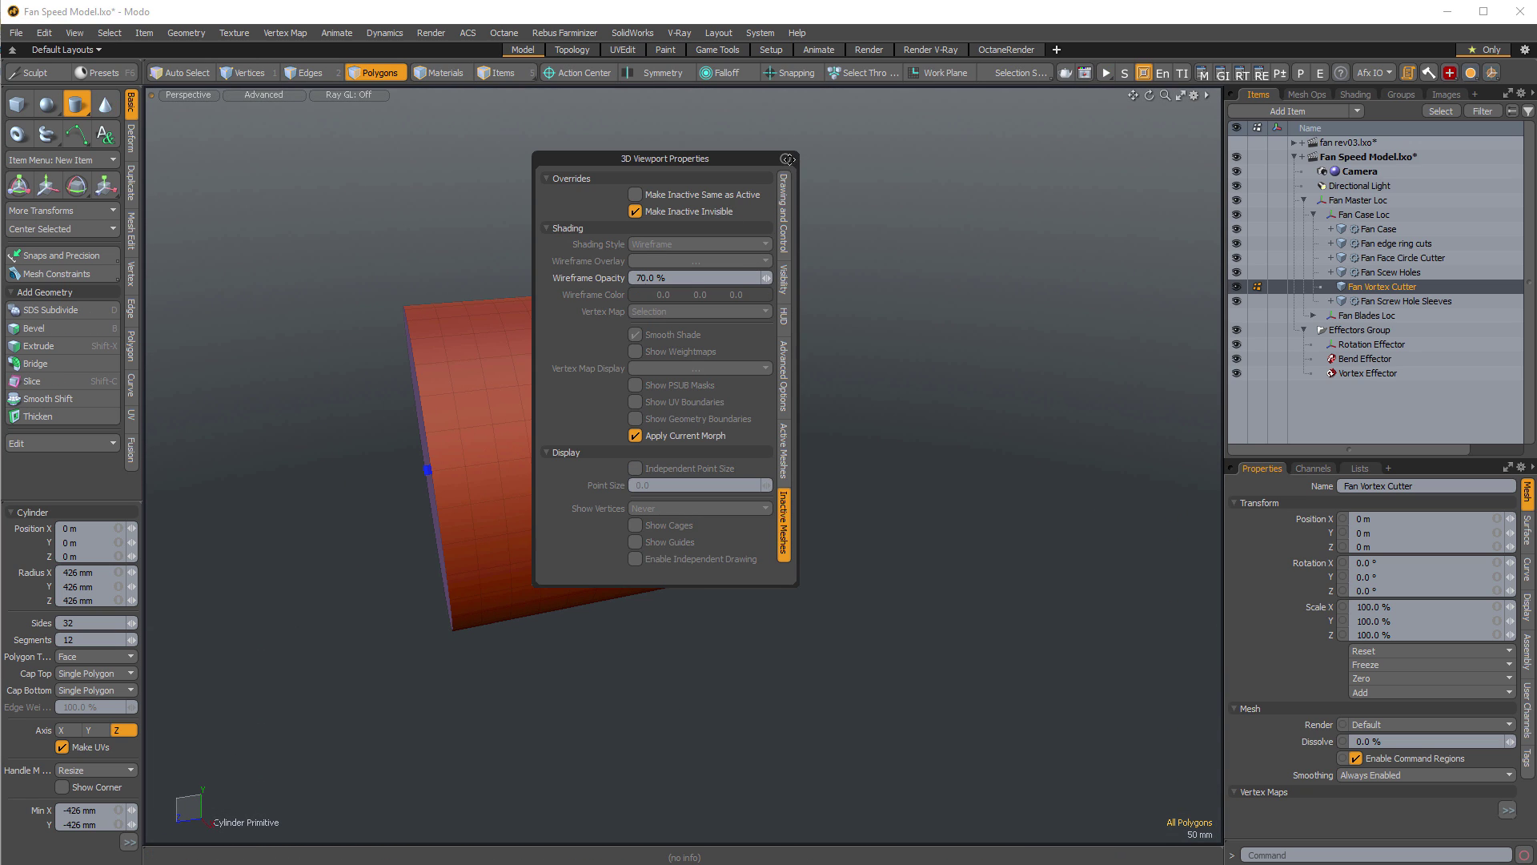
pyautogui.click(785, 158)
pyautogui.keyDown('alt'); pyautogui.moveTo(794, 202); pyautogui.dragTo(603, 662); pyautogui.keyUp('alt')
pyautogui.press('space')
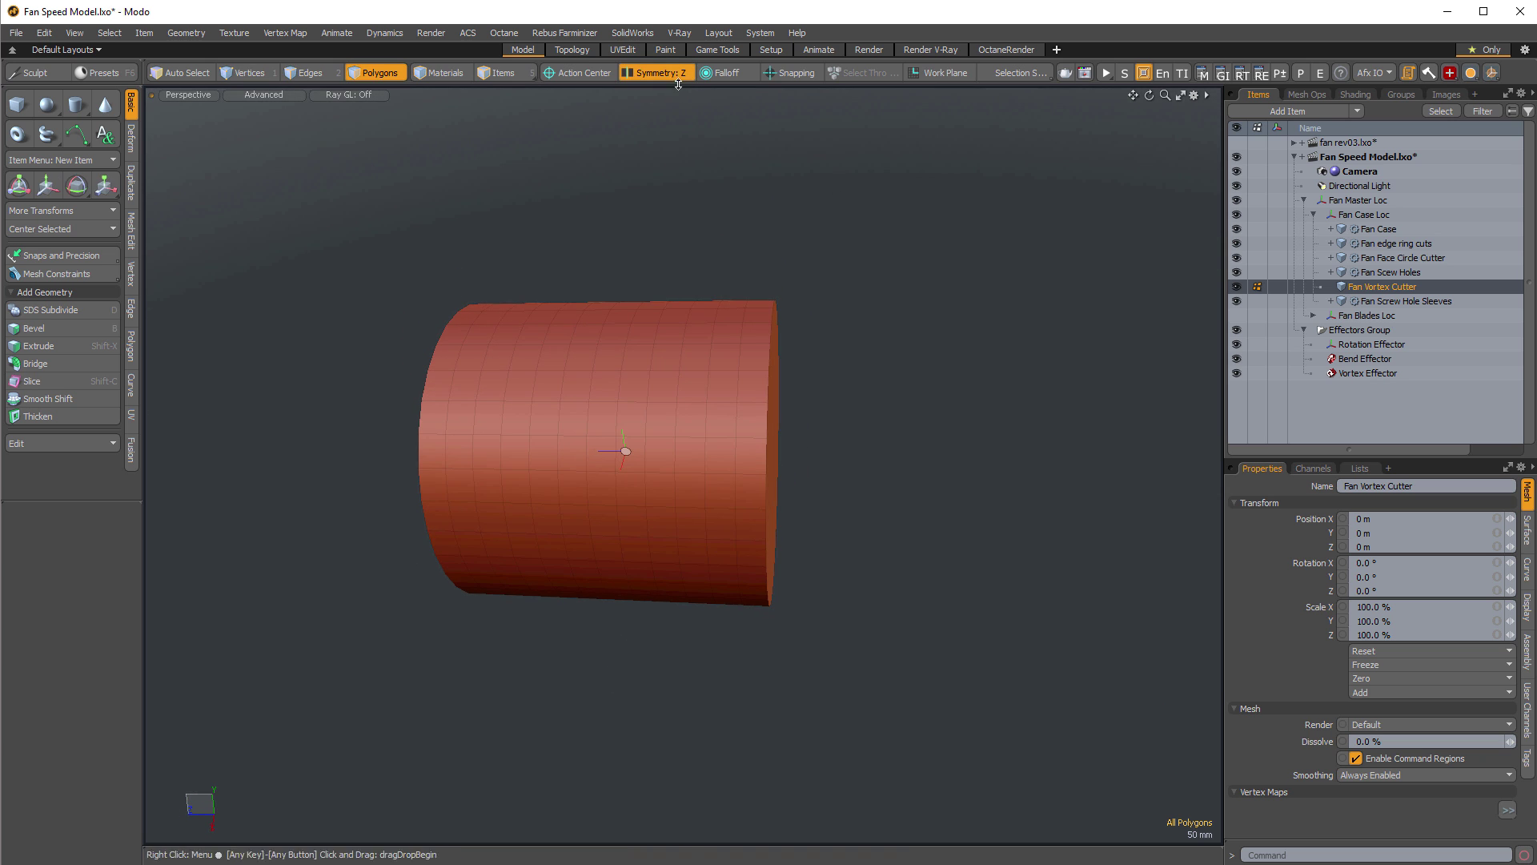
pyautogui.keyDown('alt'); pyautogui.click(671, 74); pyautogui.keyUp('alt')
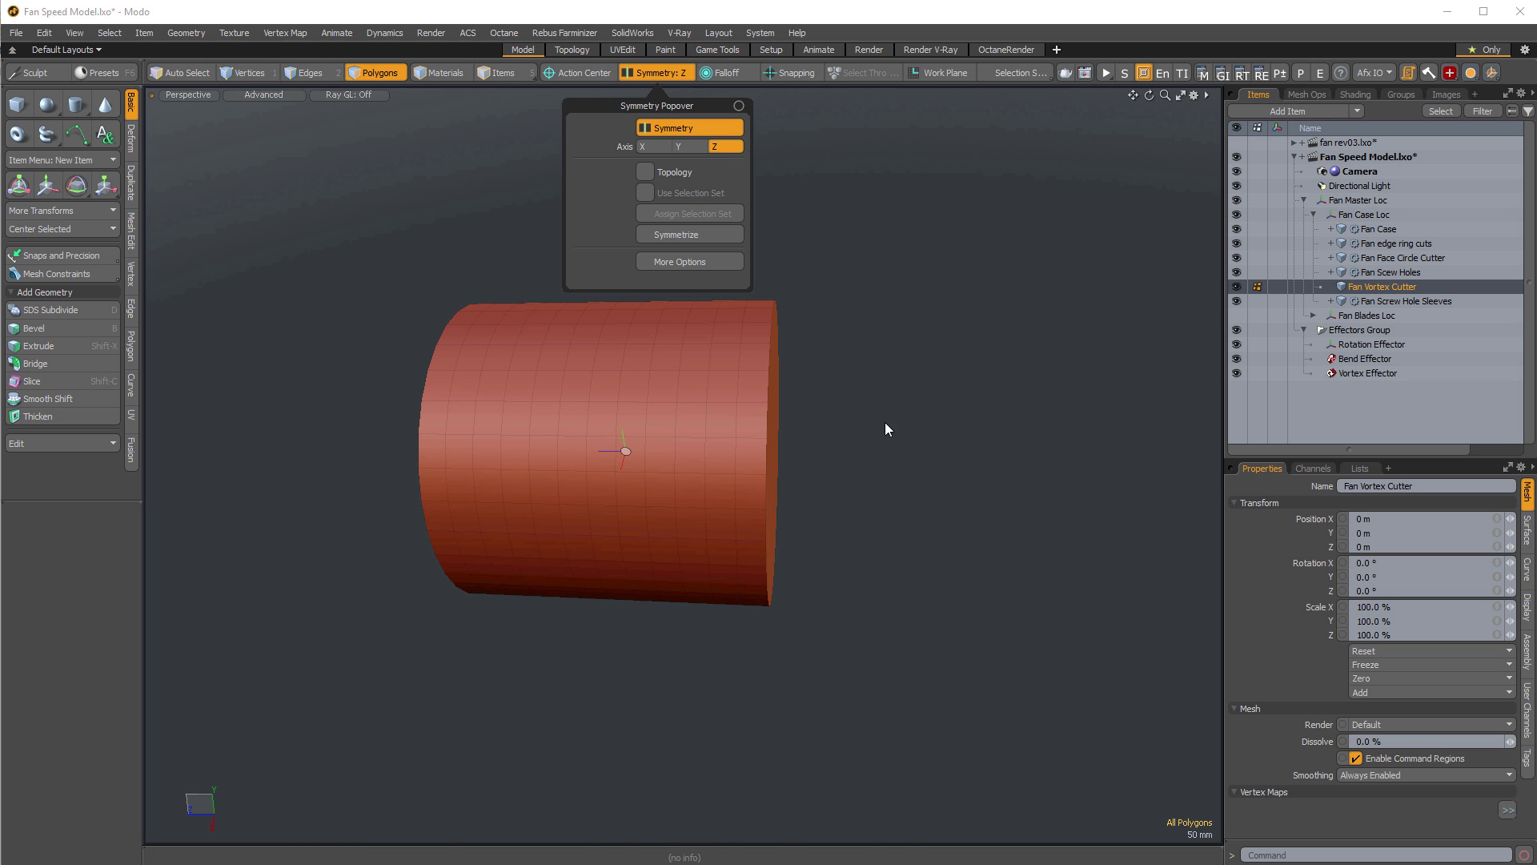
# Bevel both end caps of the cylinder with an inset of about 377.6 mm and no shift.
pyautogui.keyDown('alt'); pyautogui.moveTo(884, 433); pyautogui.dragTo(744, 484); pyautogui.keyUp('alt')
pyautogui.click(742, 484)
pyautogui.keyDown('alt'); pyautogui.moveTo(535, 490); pyautogui.dragTo(825, 437); pyautogui.keyUp('alt')
pyautogui.hotkey('shift', 'b')
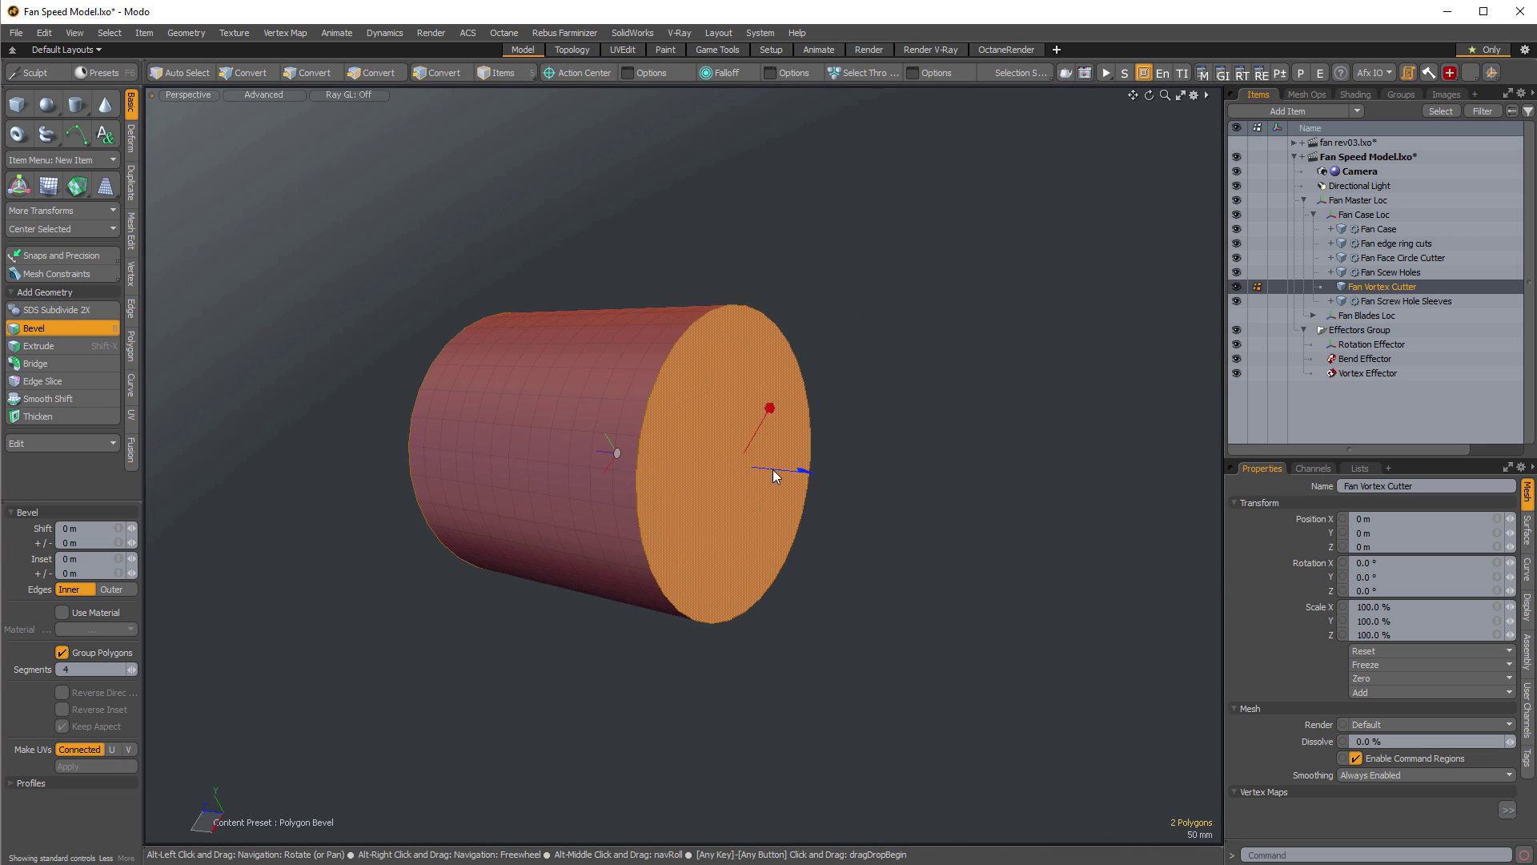
pyautogui.moveTo(771, 408); pyautogui.dragTo(759, 426)
pyautogui.keyDown('alt'); pyautogui.moveTo(276, 659); pyautogui.dragTo(257, 662); pyautogui.keyUp('alt')
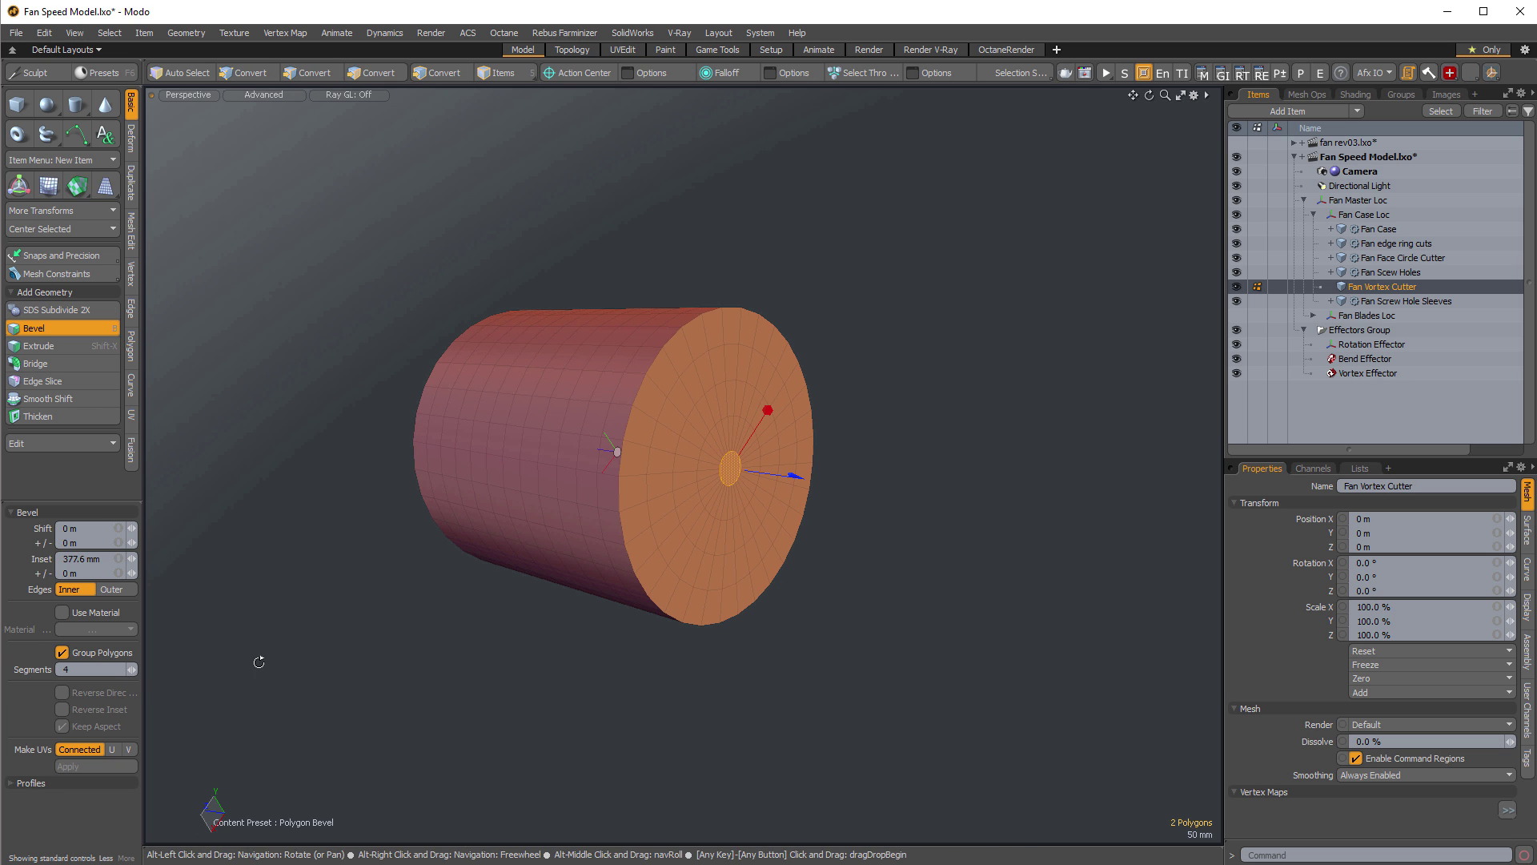
# Set the end cap bevel to 6 segments and finish the bevel.
pyautogui.click(136, 668)
pyautogui.click(136, 669)
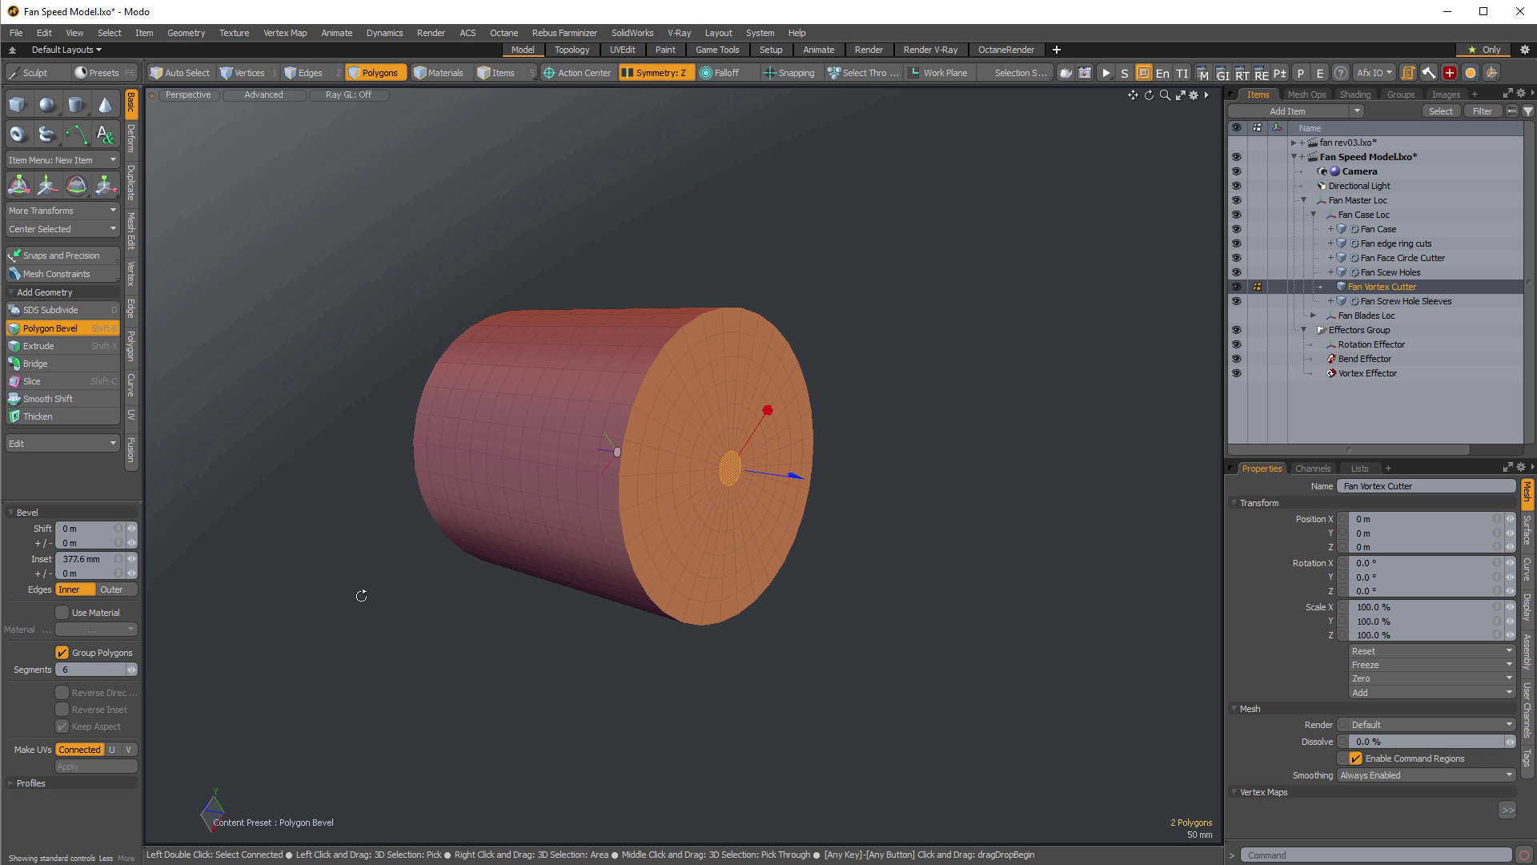
pyautogui.scroll(3, 761, 484)
pyautogui.keyDown('alt'); pyautogui.moveTo(712, 494); pyautogui.dragTo(782, 539); pyautogui.keyUp('alt')
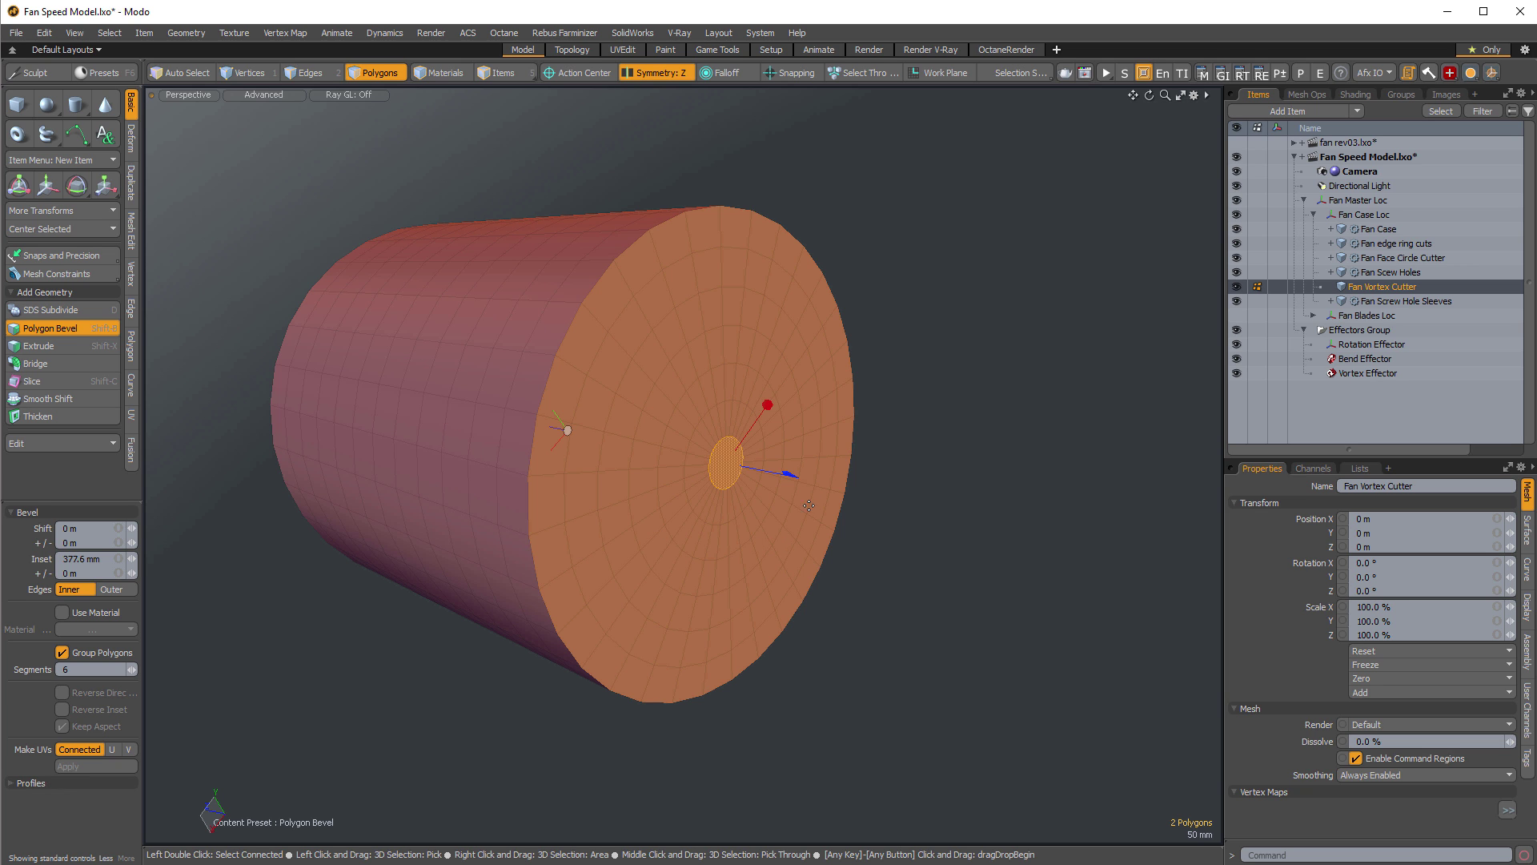
pyautogui.press('space')
pyautogui.keyDown('alt'); pyautogui.moveTo(783, 508); pyautogui.dragTo(745, 475); pyautogui.keyUp('alt')
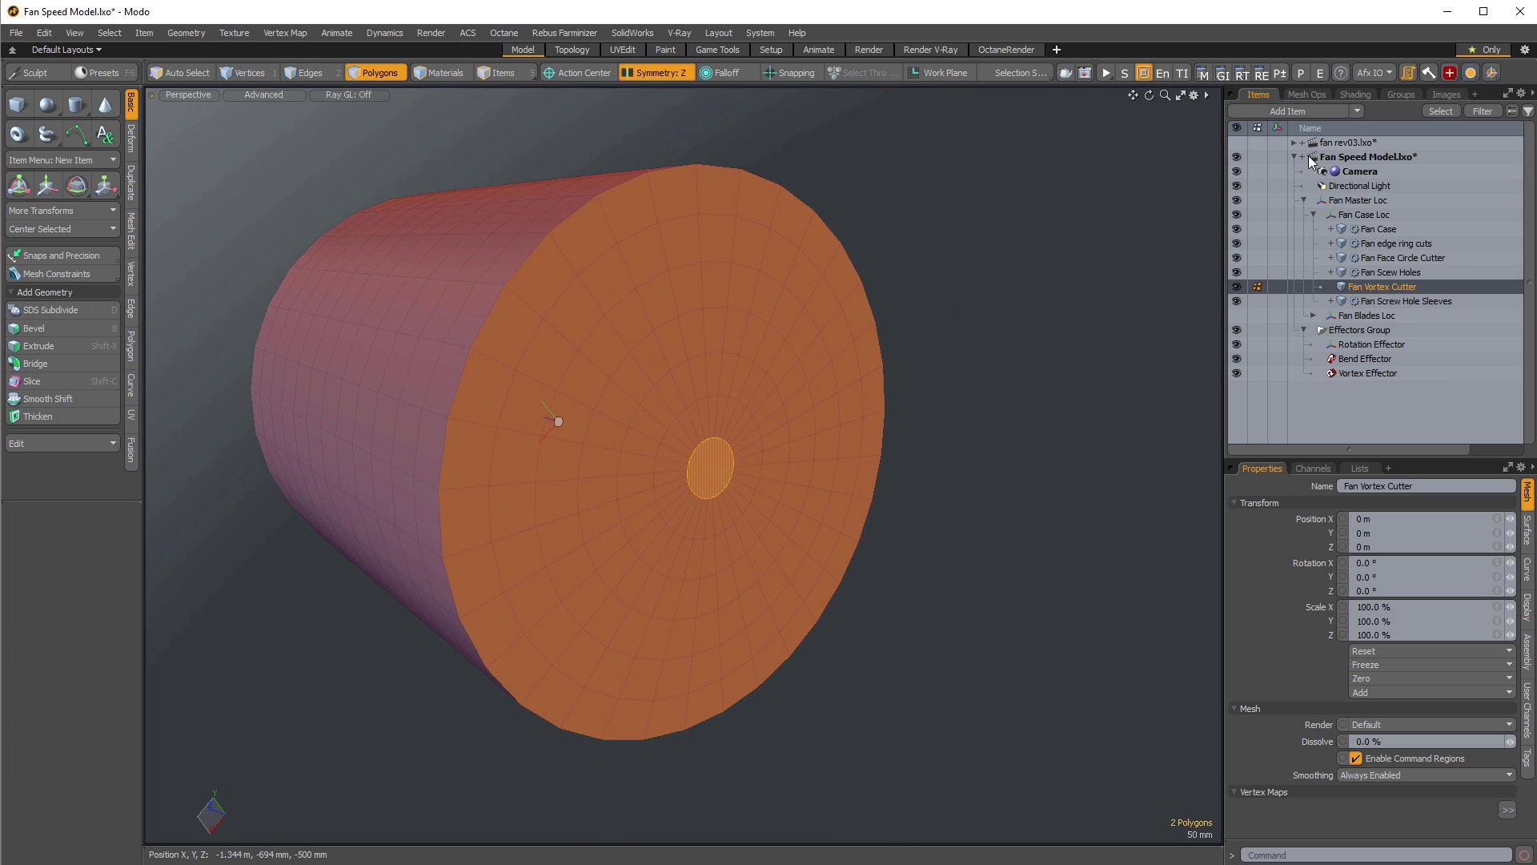
# Open the ETEREA Swiss Knife palette beside the cylinder and delete the small centre polygons of both end caps.
pyautogui.click(1447, 77)
pyautogui.moveTo(1447, 80); pyautogui.dragTo(1007, 221)
pyautogui.keyDown('alt'); pyautogui.moveTo(543, 466); pyautogui.dragTo(549, 467); pyautogui.keyUp('alt')
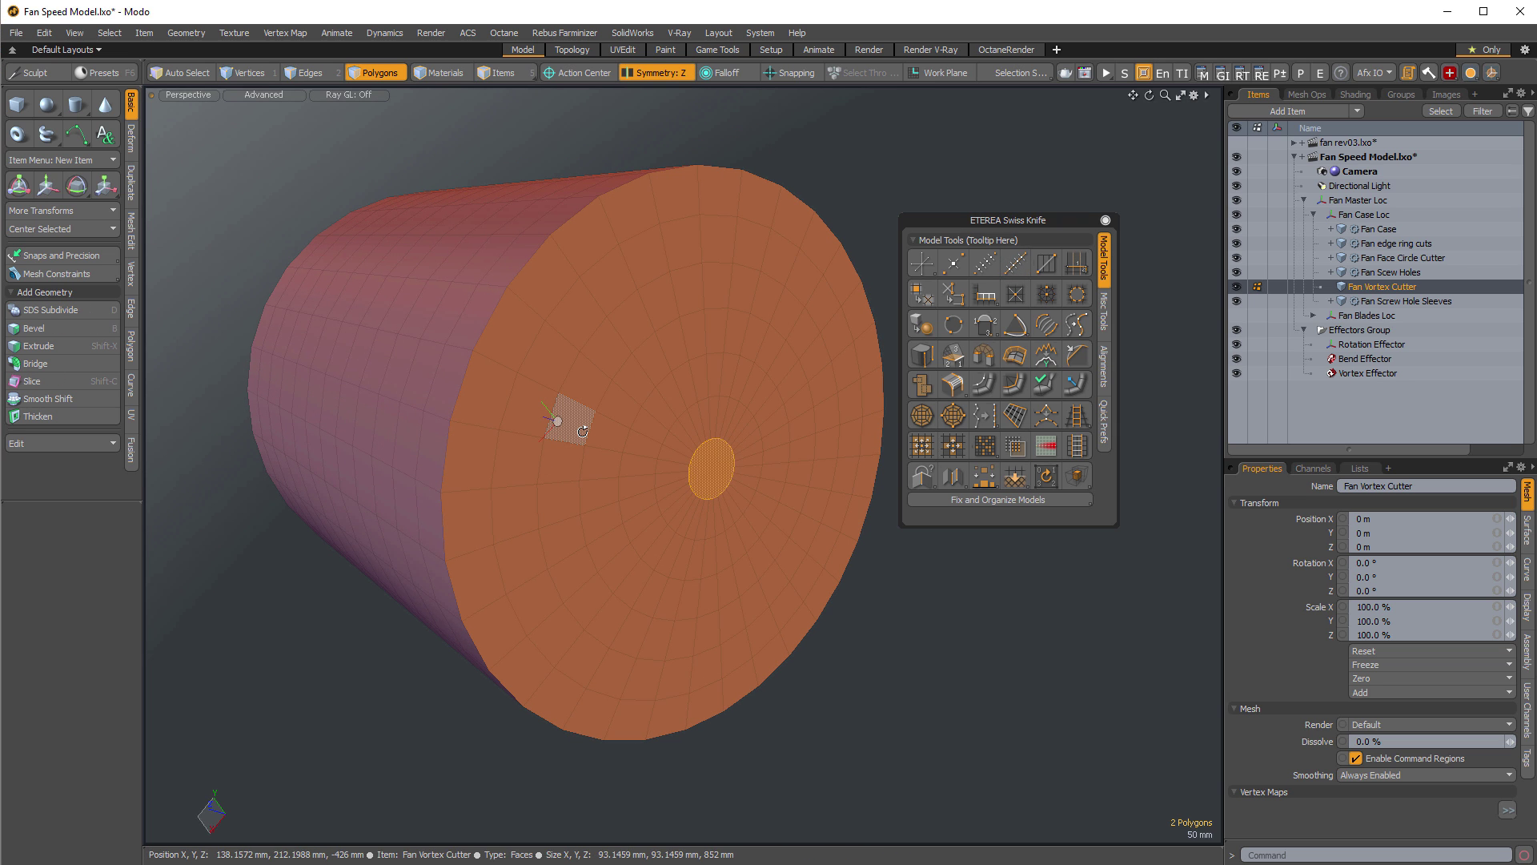
pyautogui.press('Delete')
pyautogui.scroll(3, 736, 470)
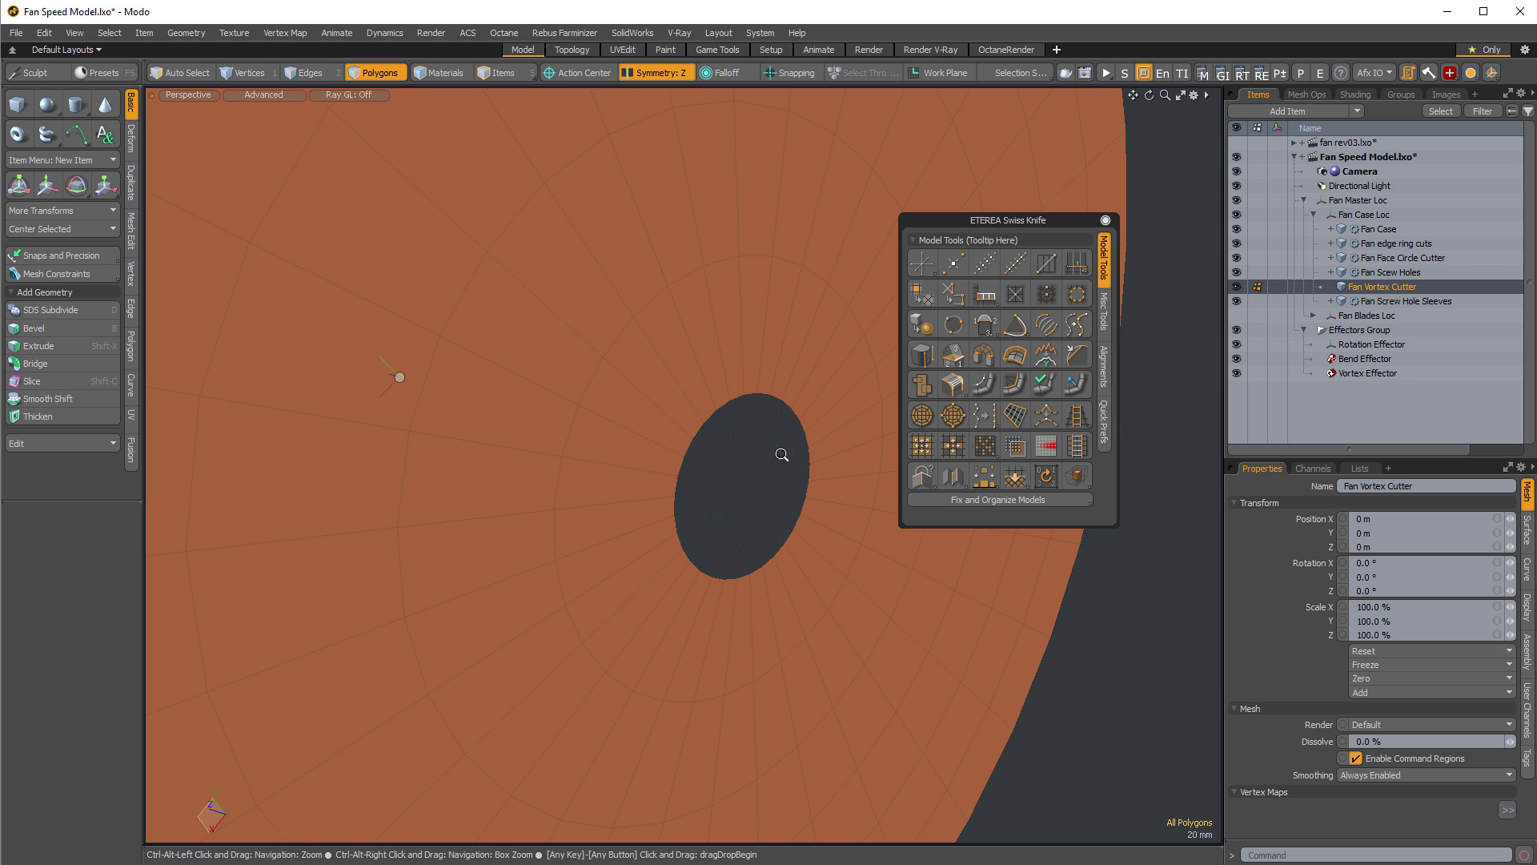
# Try to fill the centre holes of both end caps with a quad grid in one go and delete the resulting polygons.
pyautogui.press('2')
pyautogui.doubleClick(745, 401)
pyautogui.keyDown('ctrl'); pyautogui.keyDown('alt'); pyautogui.moveTo(747, 401); pyautogui.dragTo(561, 450); pyautogui.keyUp('alt'); pyautogui.keyUp('ctrl')
pyautogui.keyDown('alt'); pyautogui.moveTo(560, 450); pyautogui.dragTo(648, 470); pyautogui.keyUp('alt')
pyautogui.keyDown('ctrl'); pyautogui.keyDown('alt'); pyautogui.moveTo(825, 436); pyautogui.dragTo(890, 430); pyautogui.keyUp('alt'); pyautogui.keyUp('ctrl')
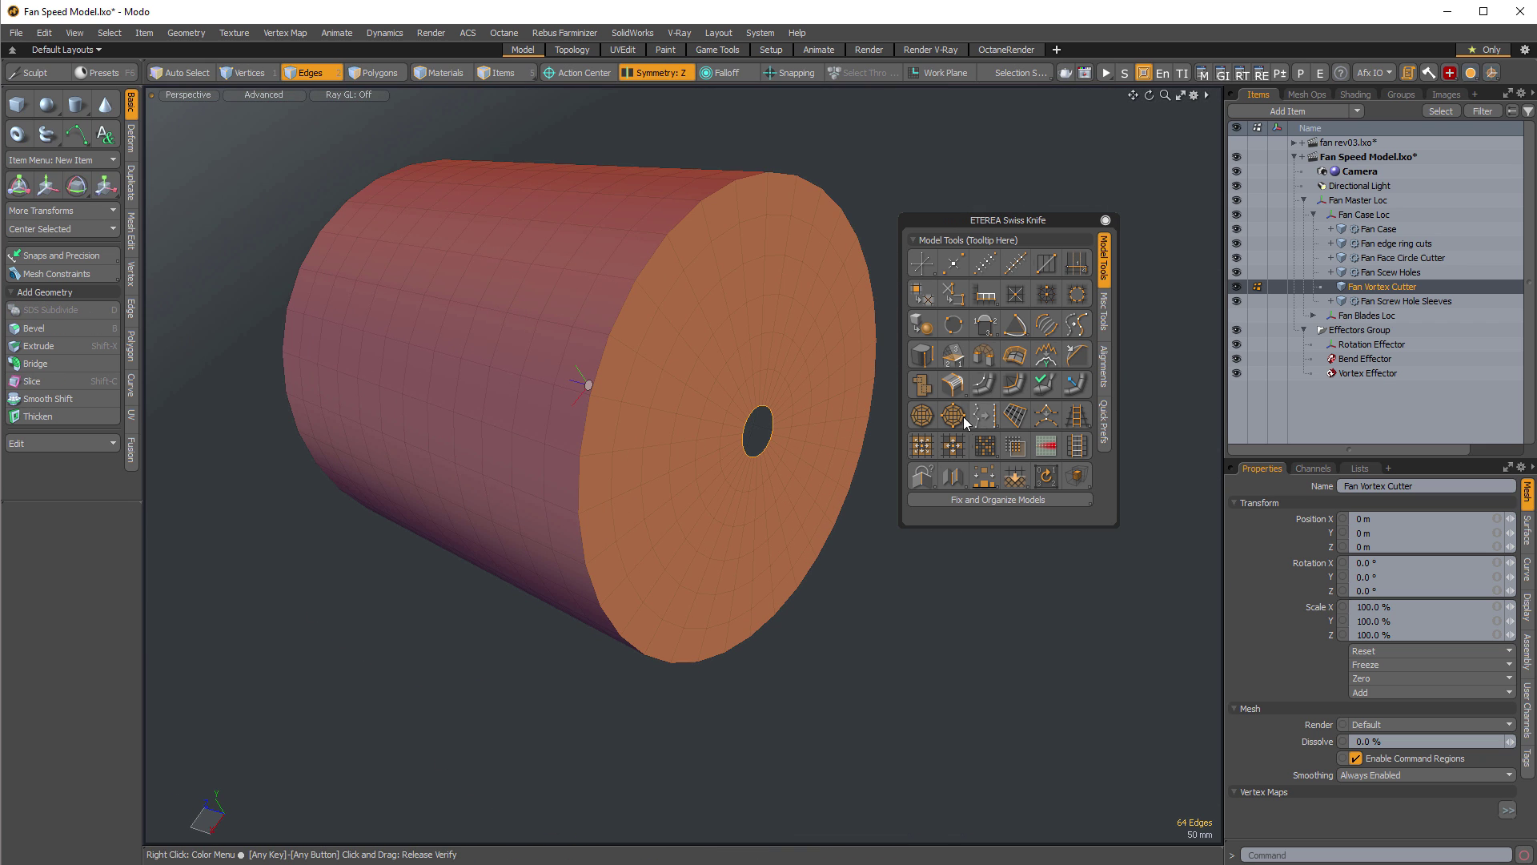
pyautogui.click(923, 417)
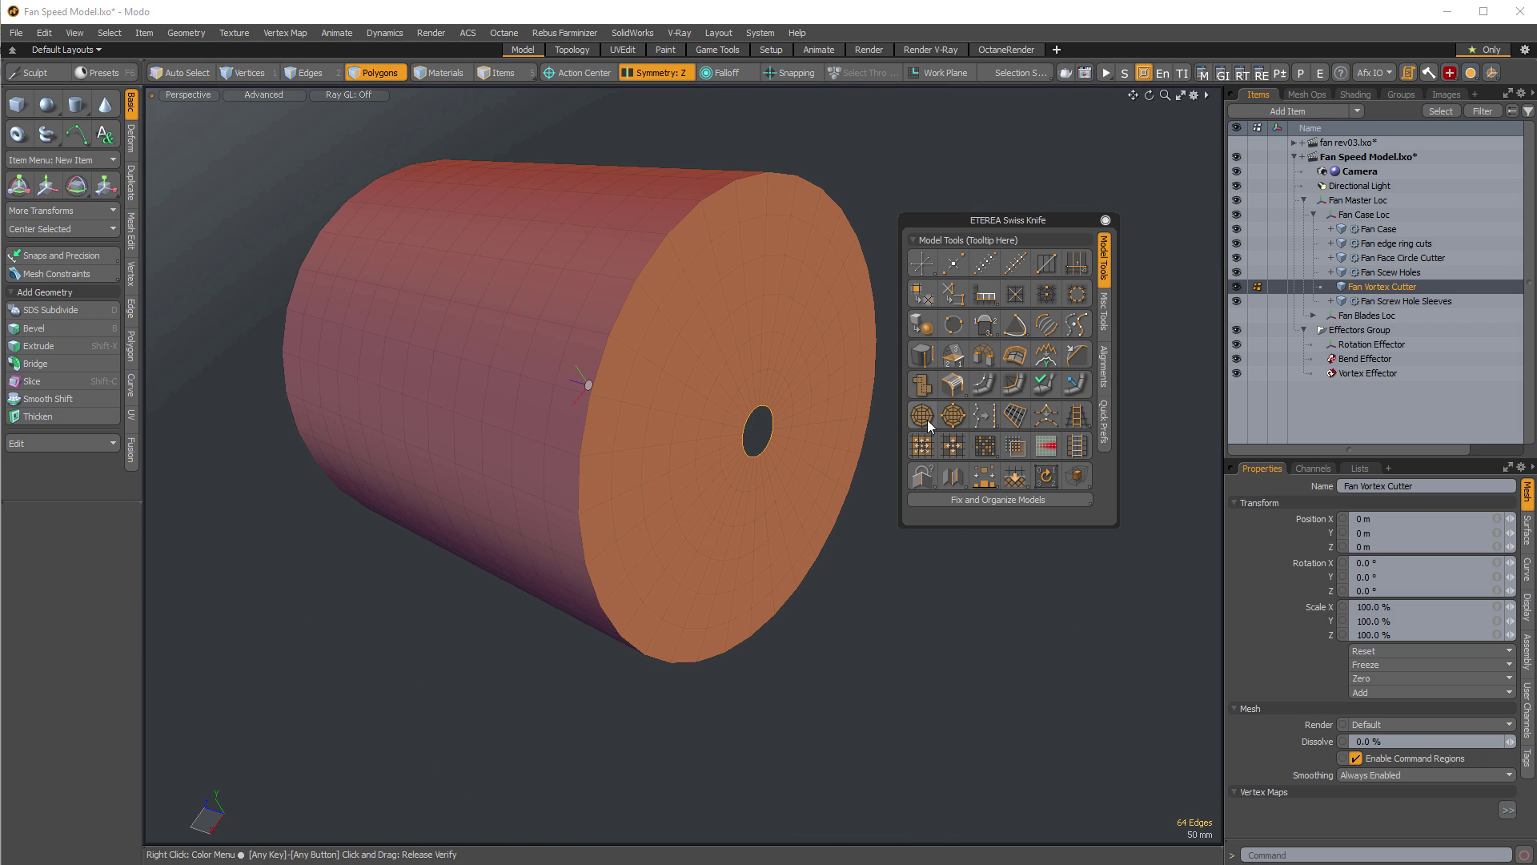
pyautogui.keyDown('alt'); pyautogui.moveTo(481, 443); pyautogui.dragTo(1158, 626); pyautogui.keyUp('alt')
pyautogui.press('Delete')
pyautogui.press('2')
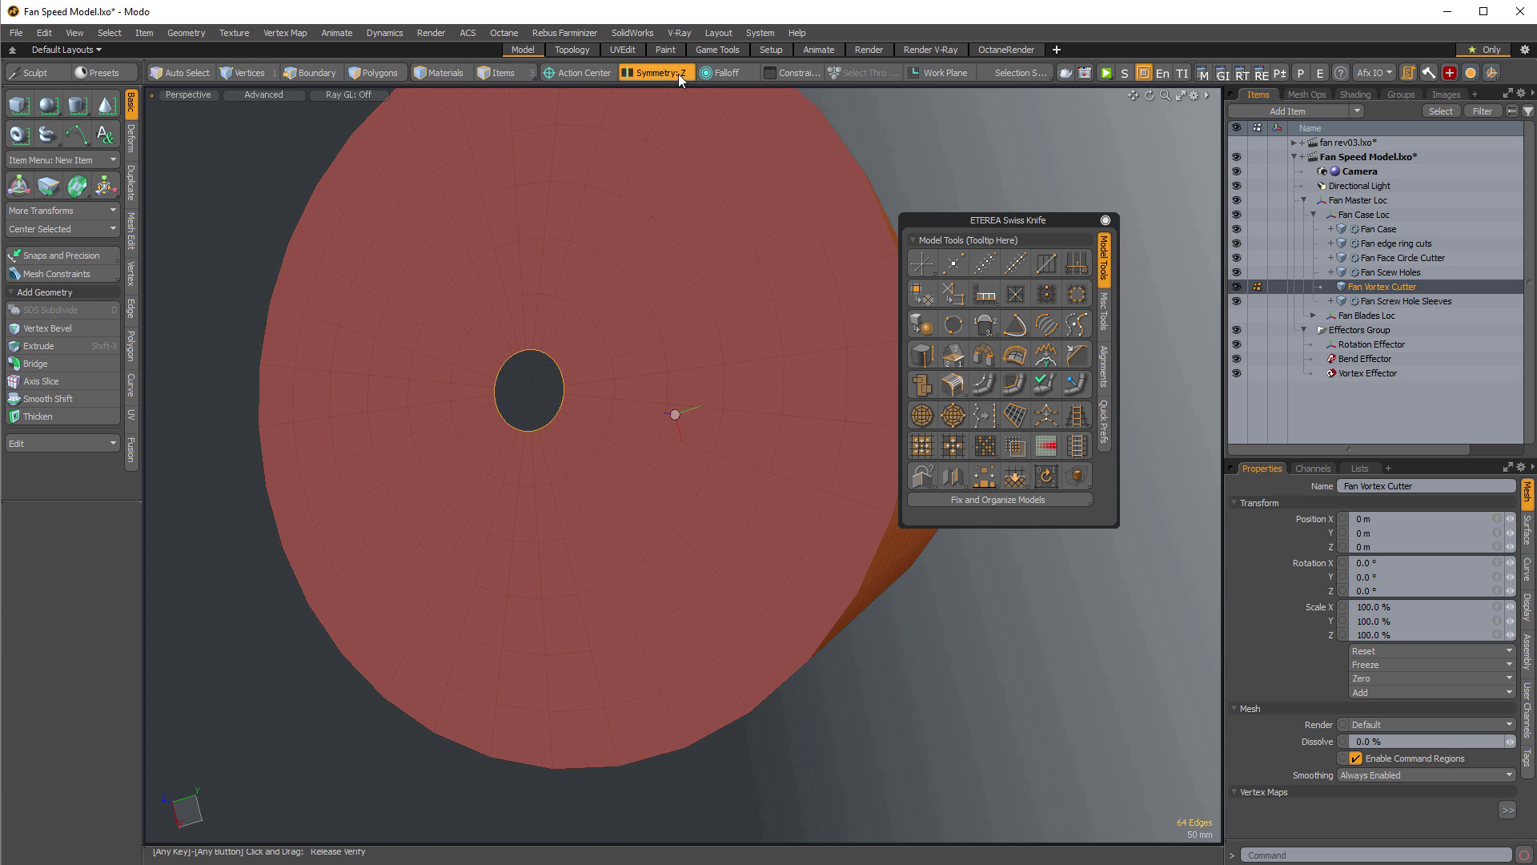
# Turn off symmetry and fill the far end cap's centre hole with a quad grid.
pyautogui.click(679, 73)
pyautogui.keyDown('alt'); pyautogui.moveTo(641, 336); pyautogui.dragTo(96, 472); pyautogui.keyUp('alt')
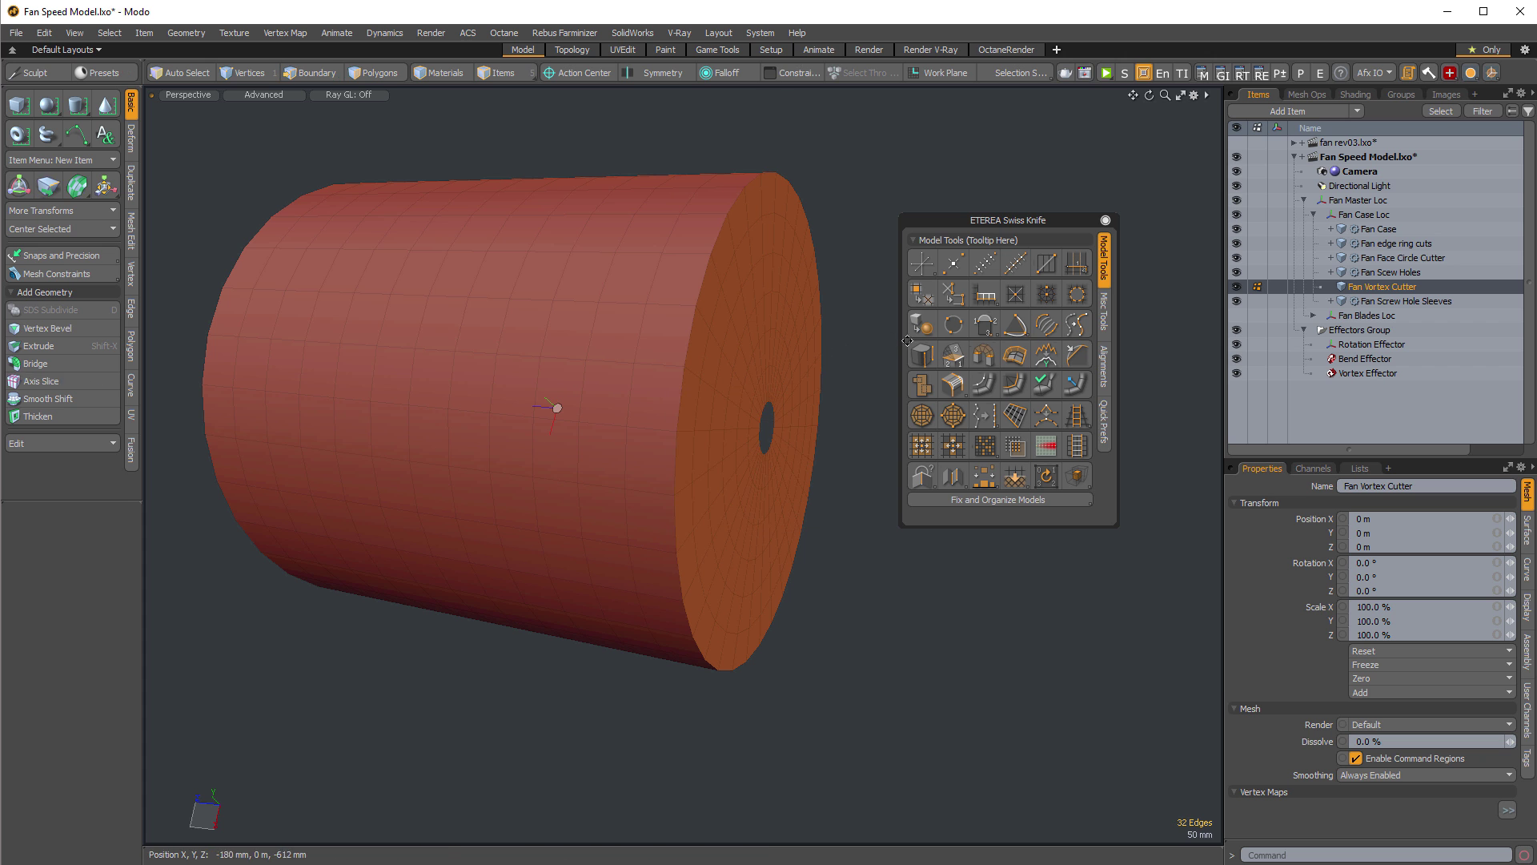
pyautogui.click(922, 418)
pyautogui.keyDown('alt'); pyautogui.moveTo(358, 410); pyautogui.dragTo(449, 456); pyautogui.keyUp('alt')
# Select the rim edges of the other end cap's hole, fill it with a quad grid and close the ETEREA Swiss Knife palette.
pyautogui.press('2')
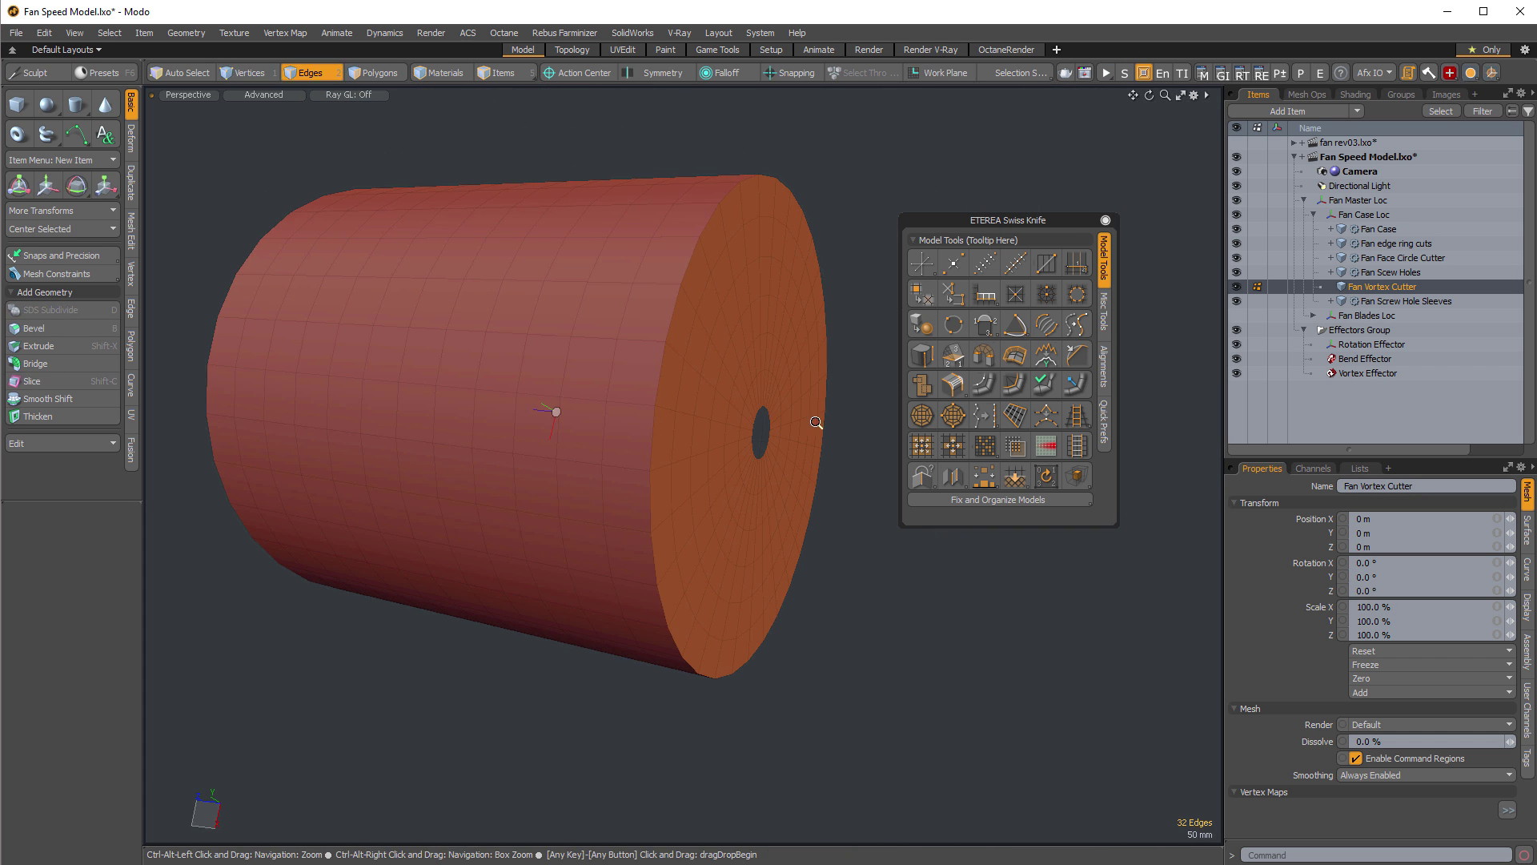
pyautogui.scroll(5, 776, 373)
pyautogui.doubleClick(772, 369)
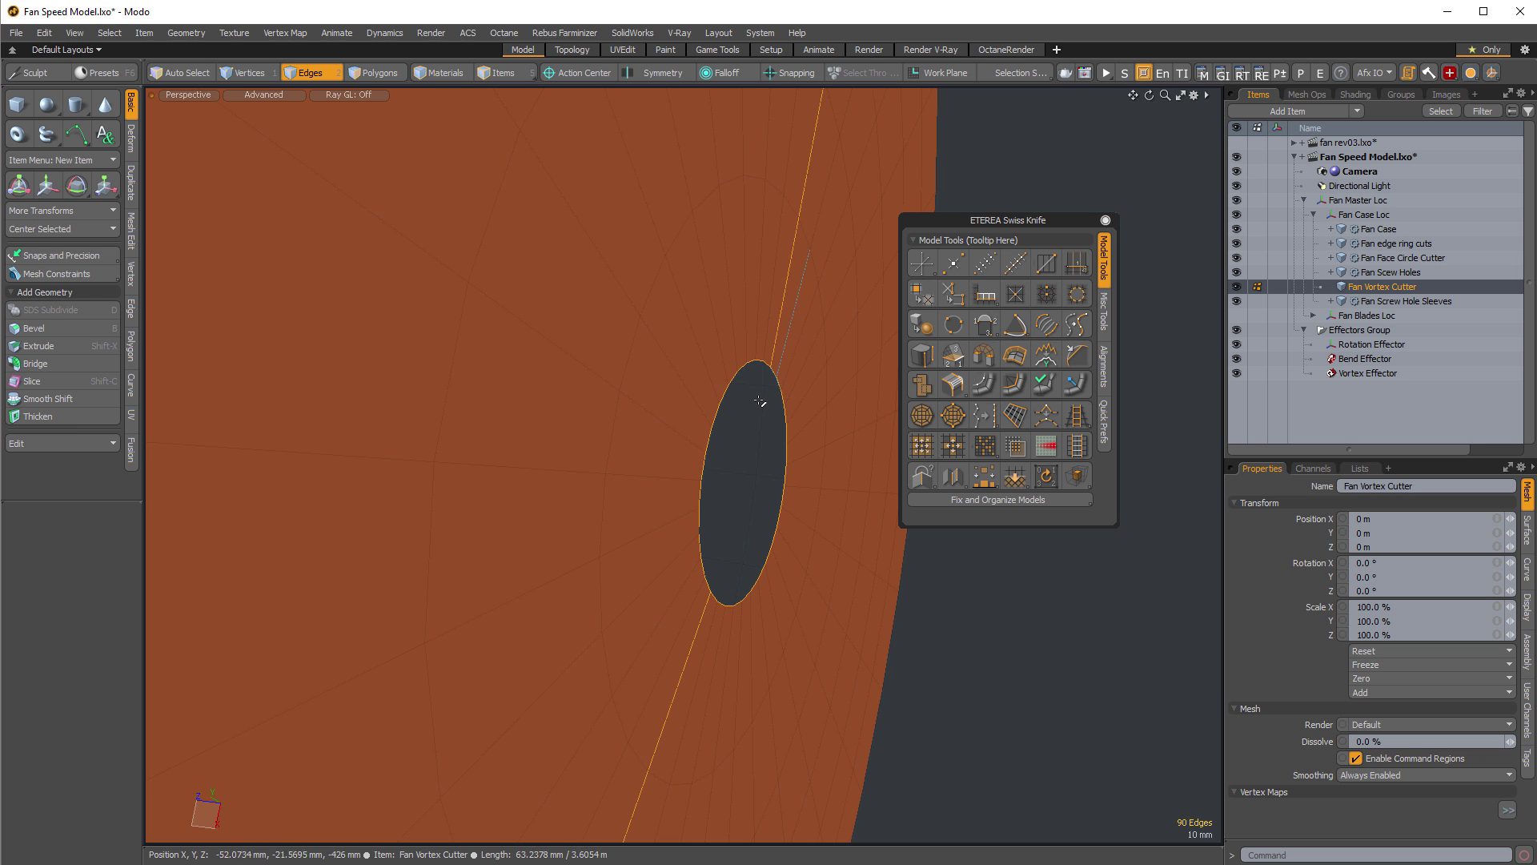
pyautogui.keyDown('alt'); pyautogui.moveTo(759, 400); pyautogui.dragTo(618, 432); pyautogui.keyUp('alt')
pyautogui.click(611, 397)
pyautogui.doubleClick(620, 387)
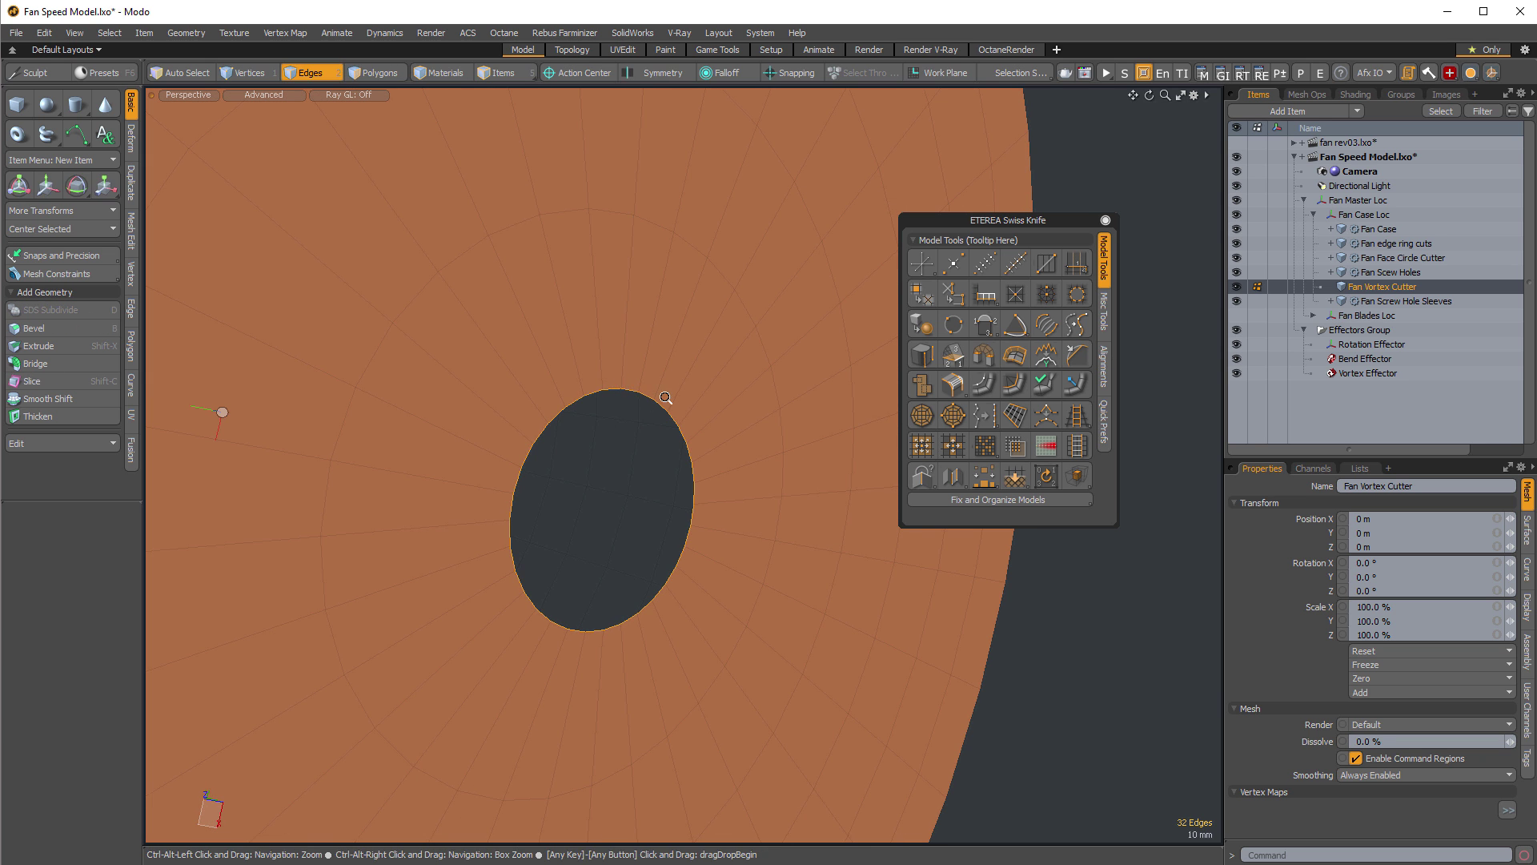
pyautogui.scroll(-5, 720, 400)
pyautogui.click(927, 423)
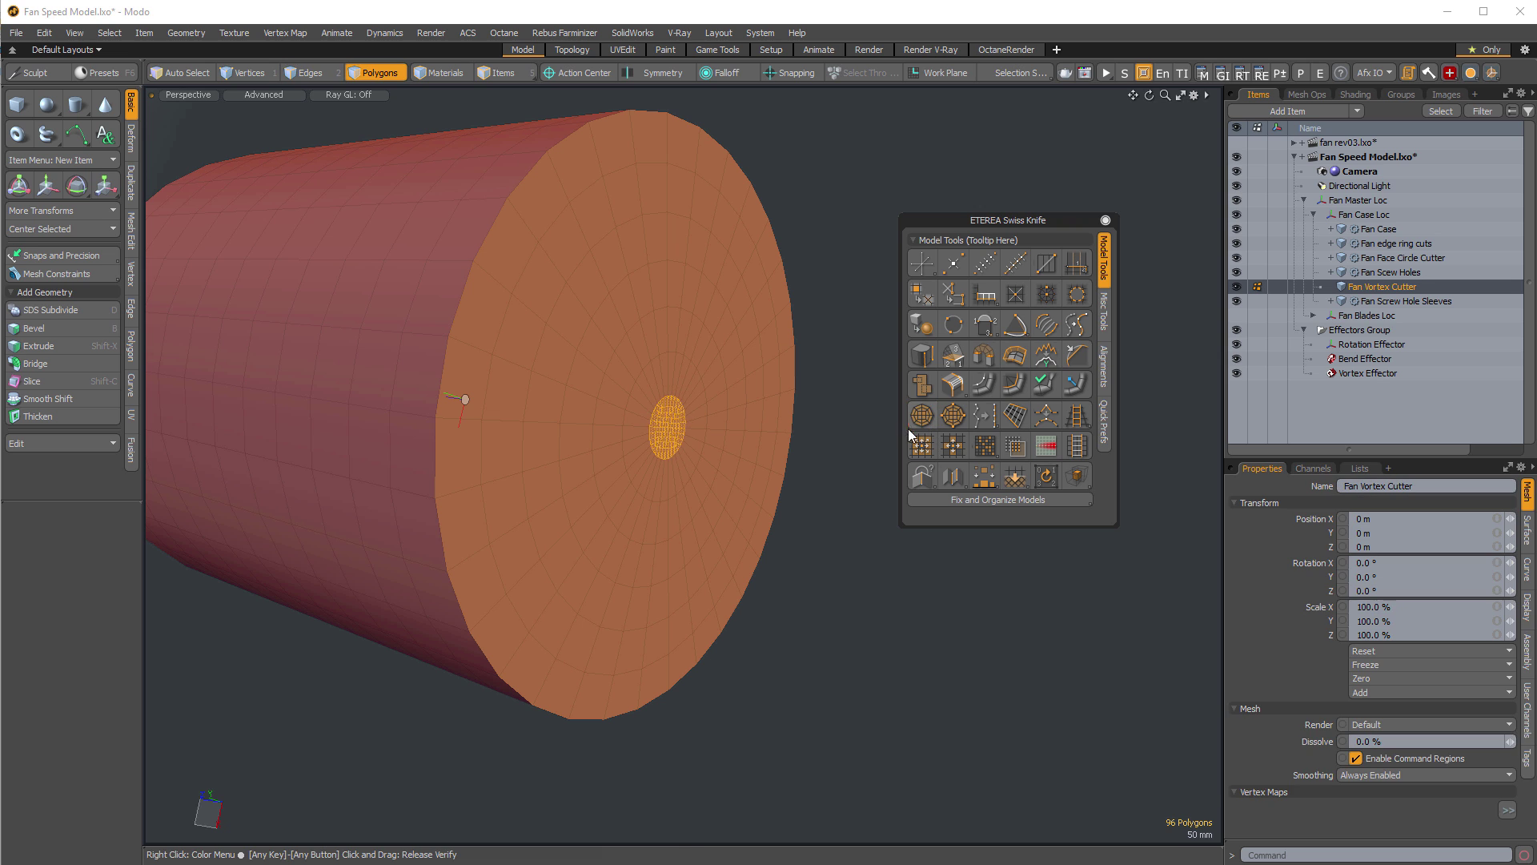
pyautogui.click(828, 574)
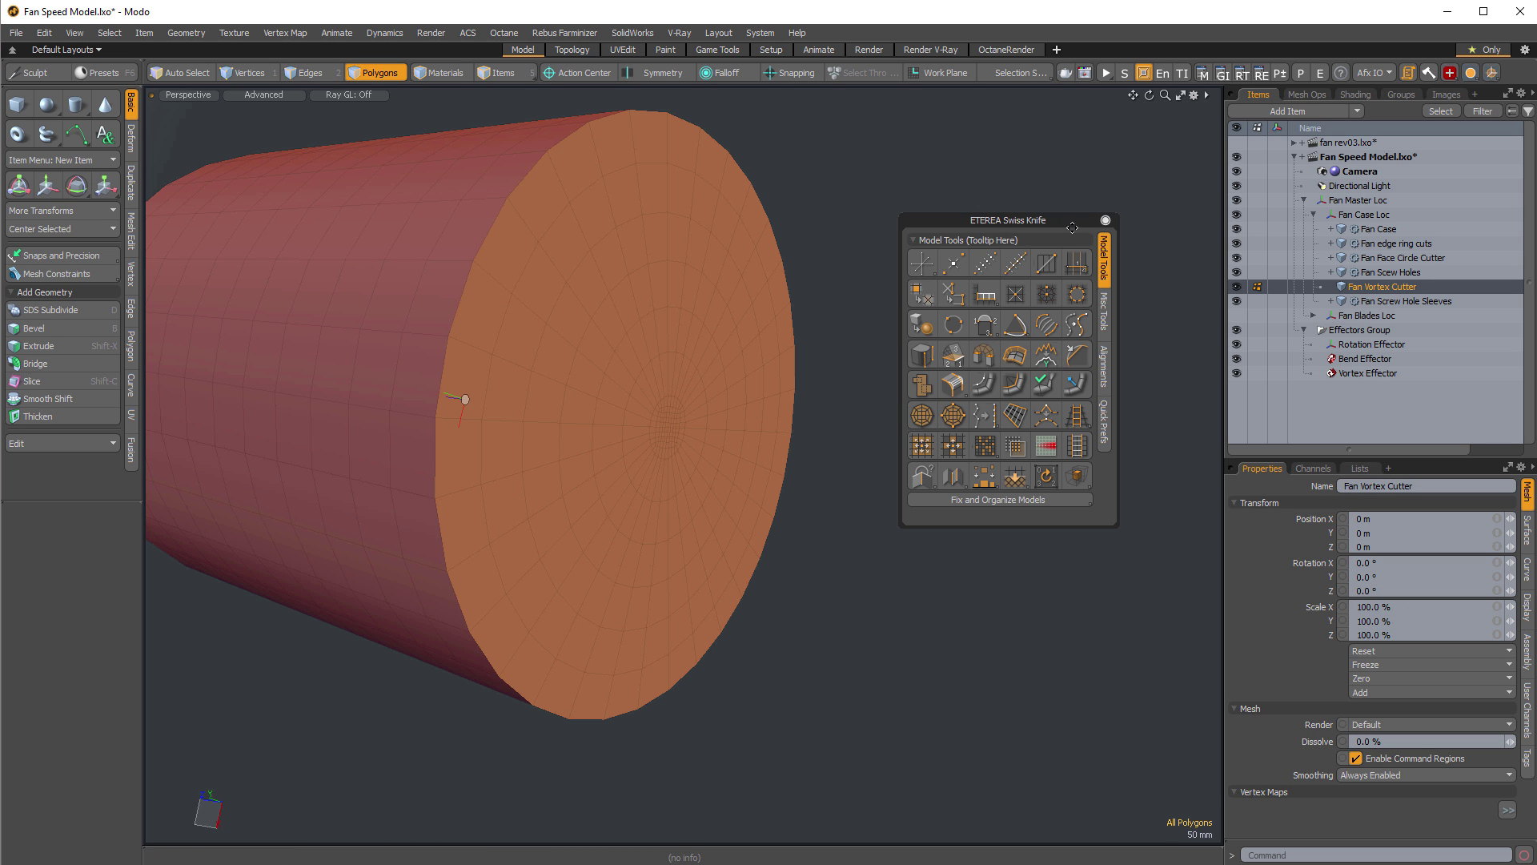
pyautogui.click(1104, 220)
pyautogui.keyDown('alt'); pyautogui.moveTo(865, 467); pyautogui.dragTo(886, 488); pyautogui.keyUp('alt')
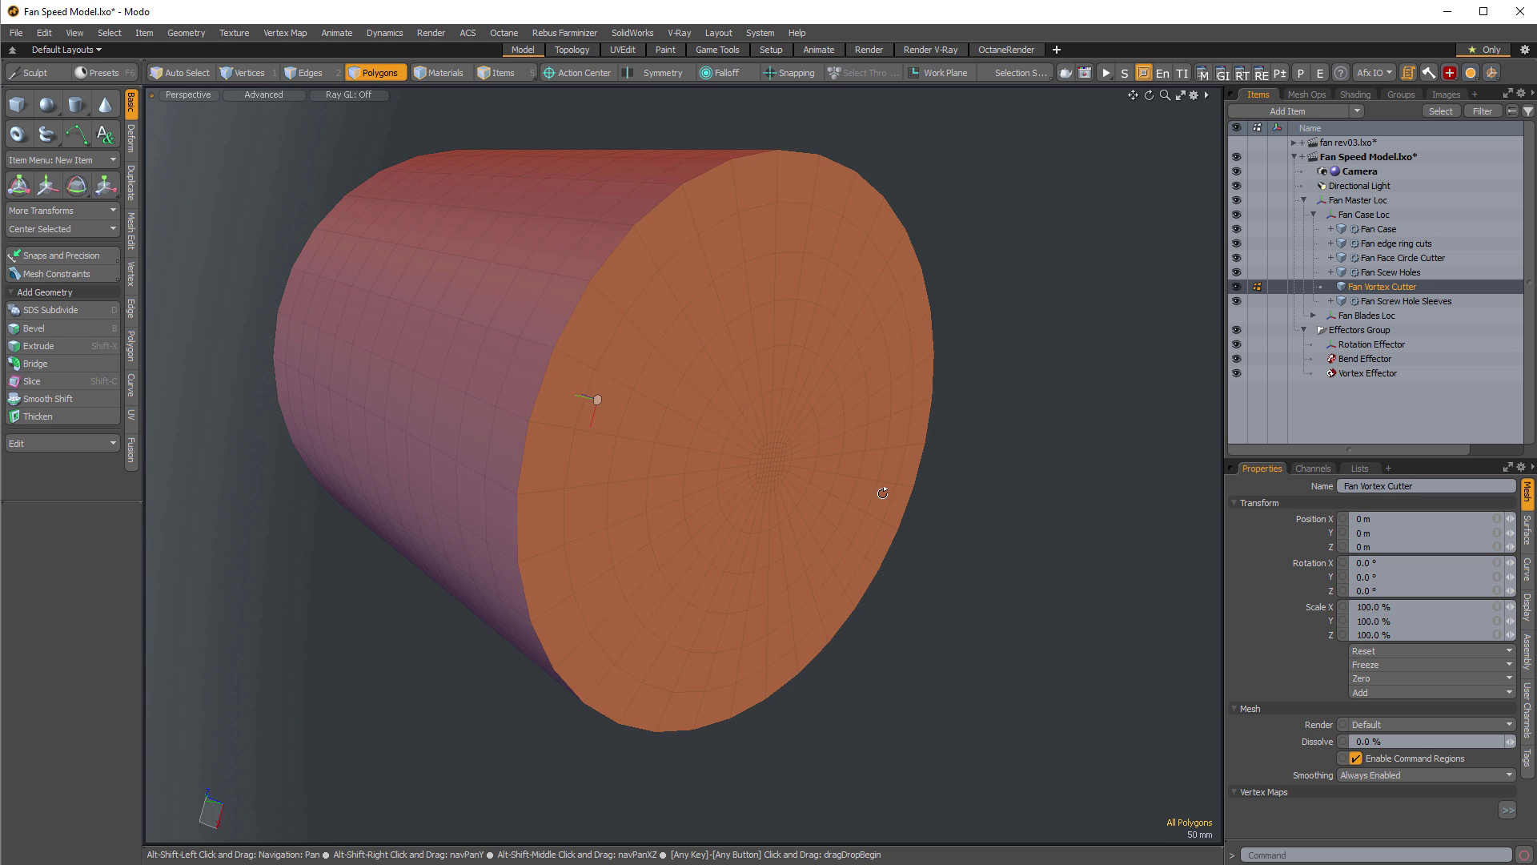
pyautogui.click(130, 312)
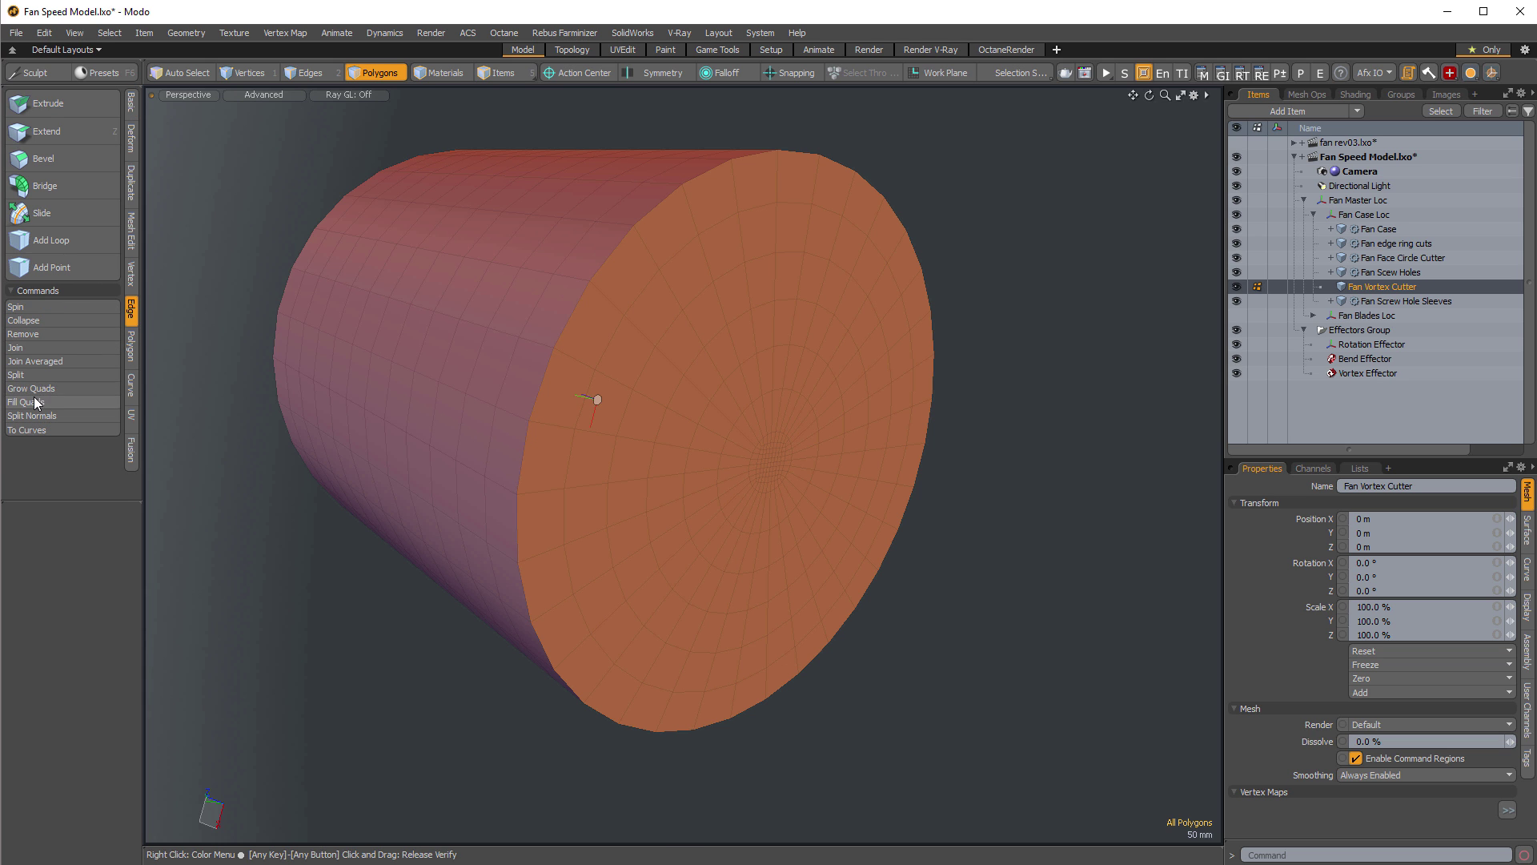
pyautogui.scroll(6, 742, 440)
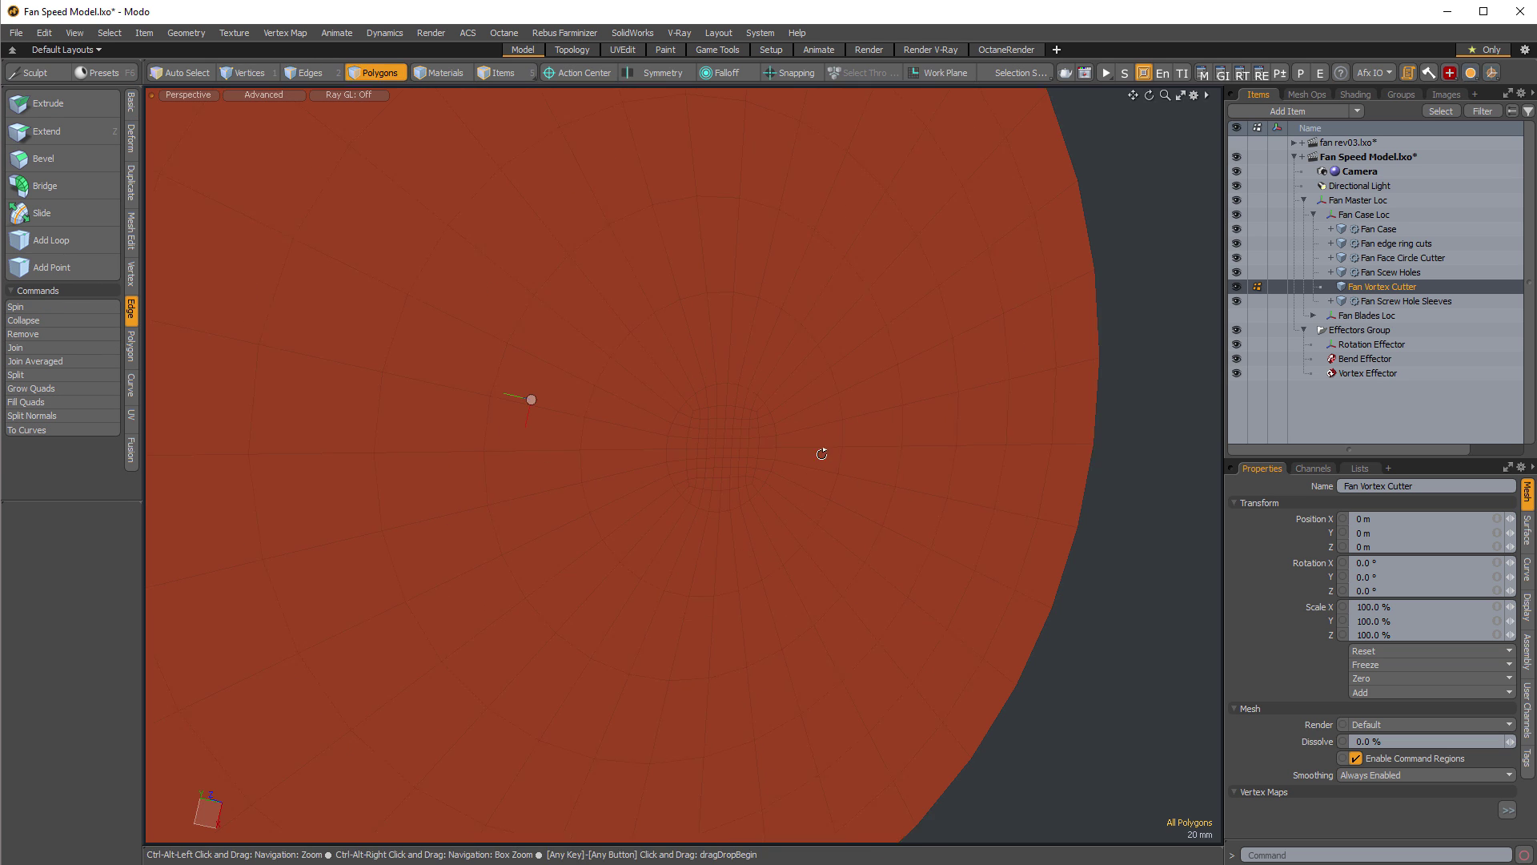
pyautogui.click(856, 526)
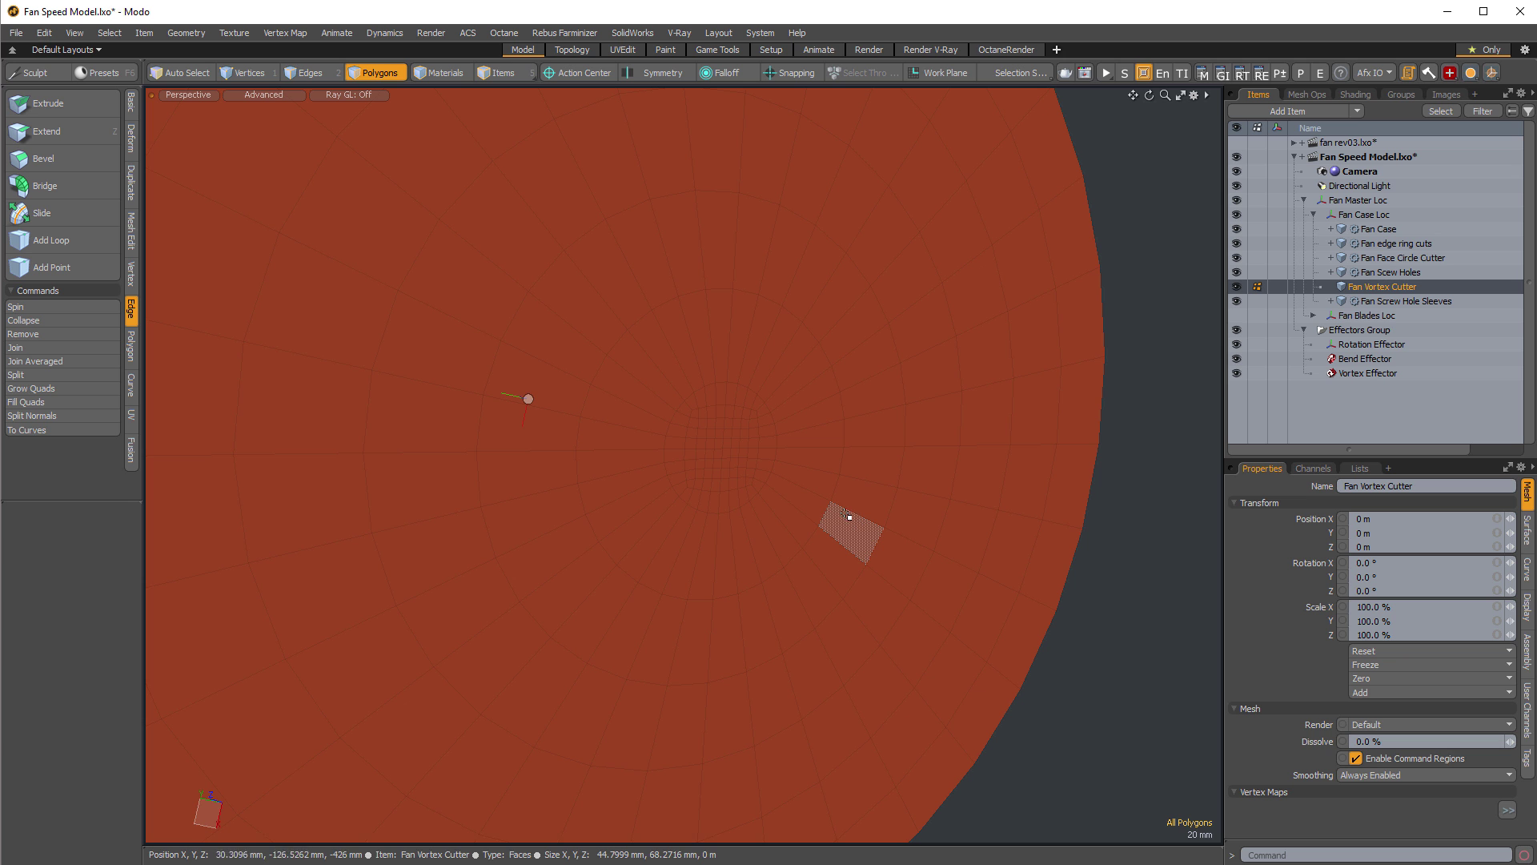
pyautogui.scroll(-2, 847, 515)
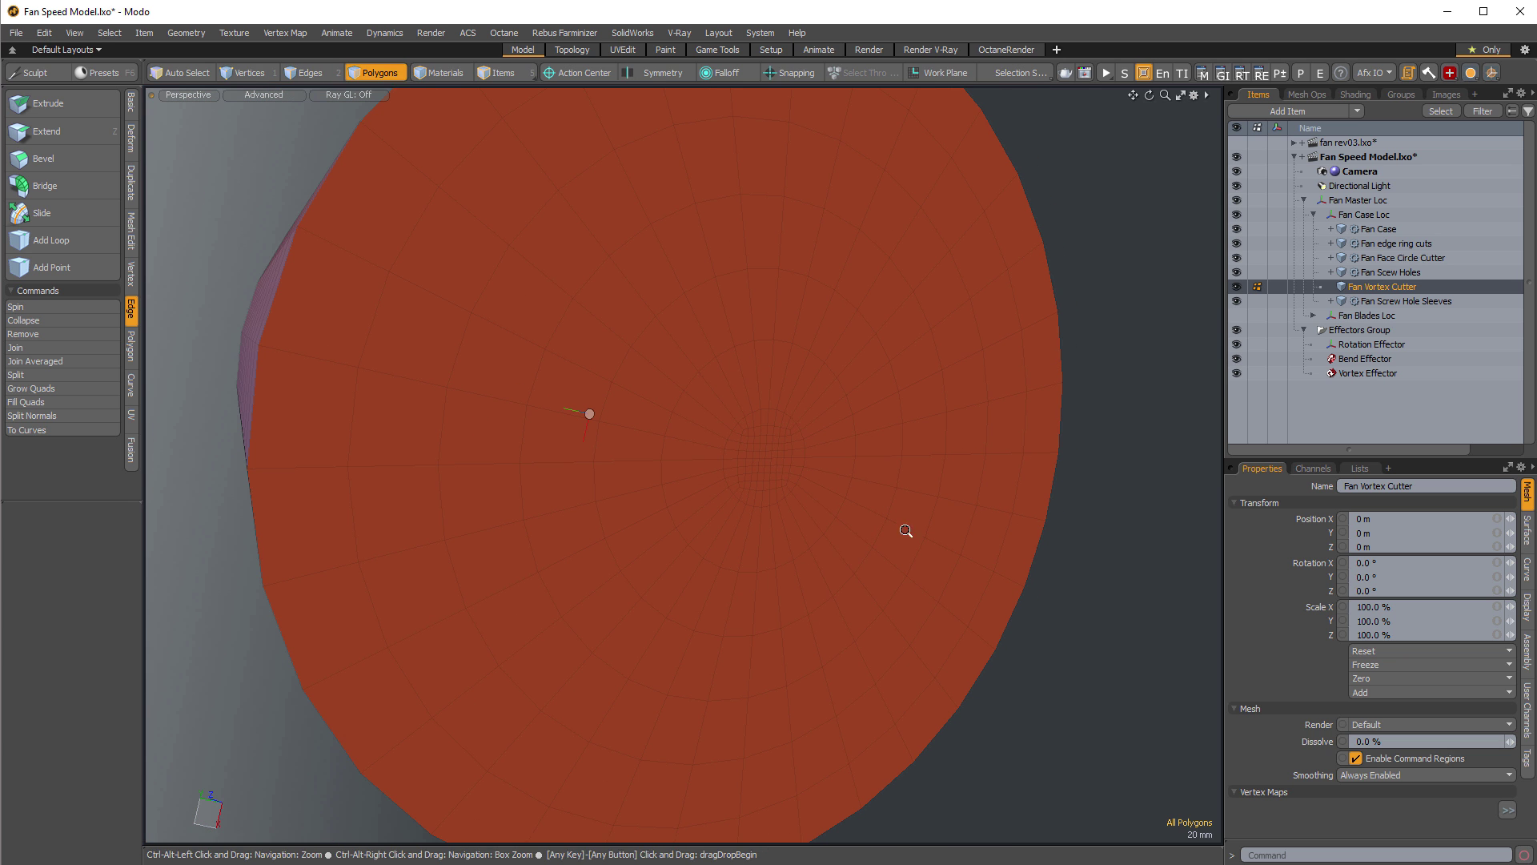
# In the Front view, select the middle polygons of the front cap and expand the selection to the whole centre quad disc.
pyautogui.keyDown('ctrl'); pyautogui.keyDown('alt'); pyautogui.moveTo(905, 531); pyautogui.dragTo(849, 548); pyautogui.keyUp('alt'); pyautogui.keyUp('ctrl')
pyautogui.keyDown('alt'); pyautogui.moveTo(848, 549); pyautogui.dragTo(709, 591); pyautogui.keyUp('alt')
pyautogui.press('KP_2')
pyautogui.keyDown('ctrl'); pyautogui.keyDown('alt'); pyautogui.moveTo(786, 453); pyautogui.dragTo(793, 454); pyautogui.keyUp('alt'); pyautogui.keyUp('ctrl')
pyautogui.keyDown('alt'); pyautogui.keyDown('shift'); pyautogui.moveTo(792, 453); pyautogui.dragTo(750, 453); pyautogui.keyUp('shift'); pyautogui.keyUp('alt')
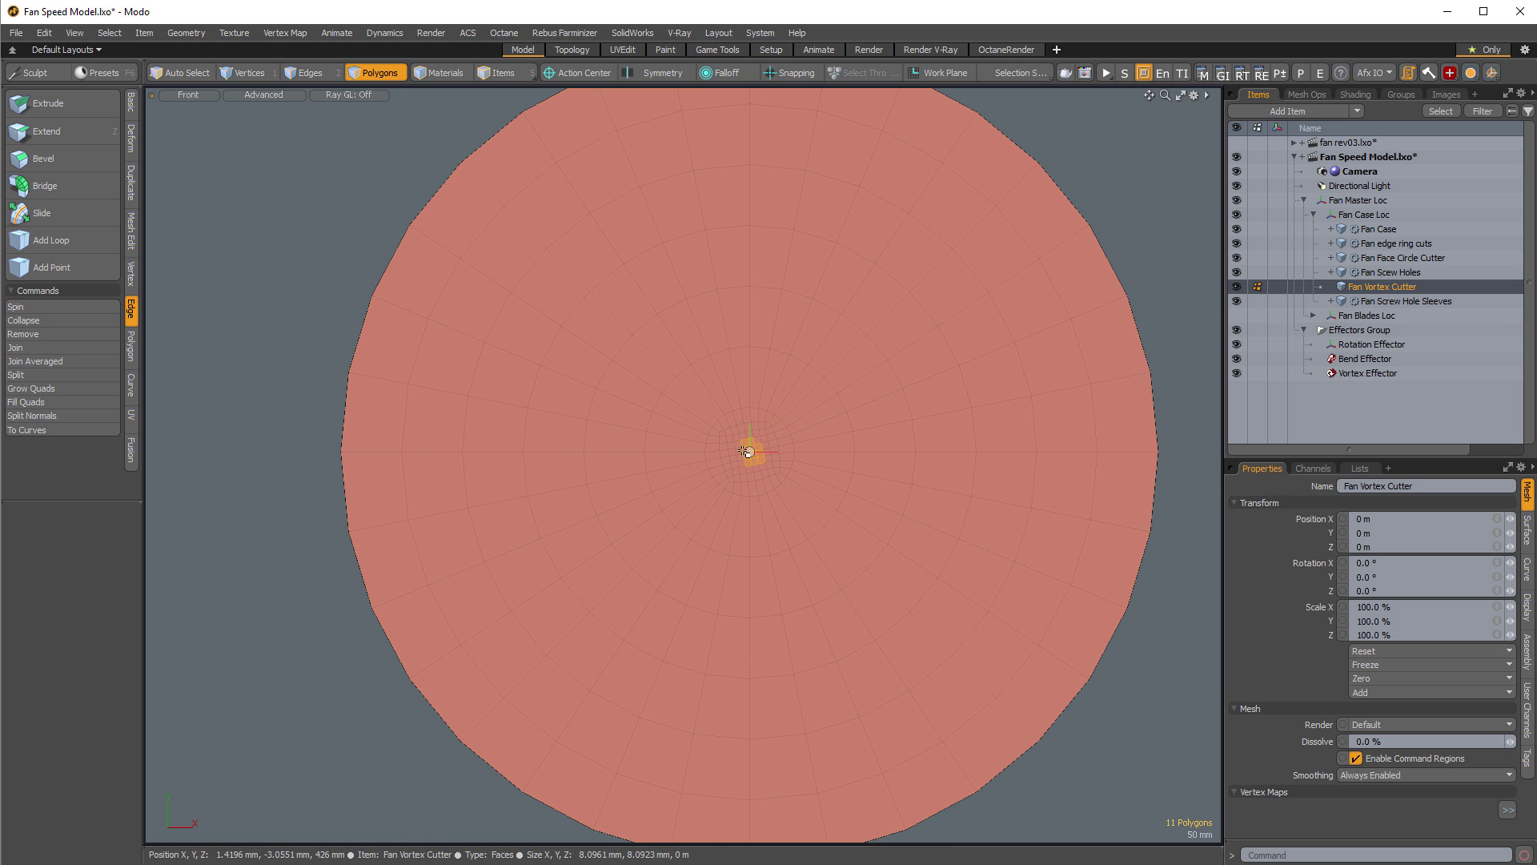
pyautogui.keyDown('ctrl'); pyautogui.click(767, 444); pyautogui.keyUp('ctrl')
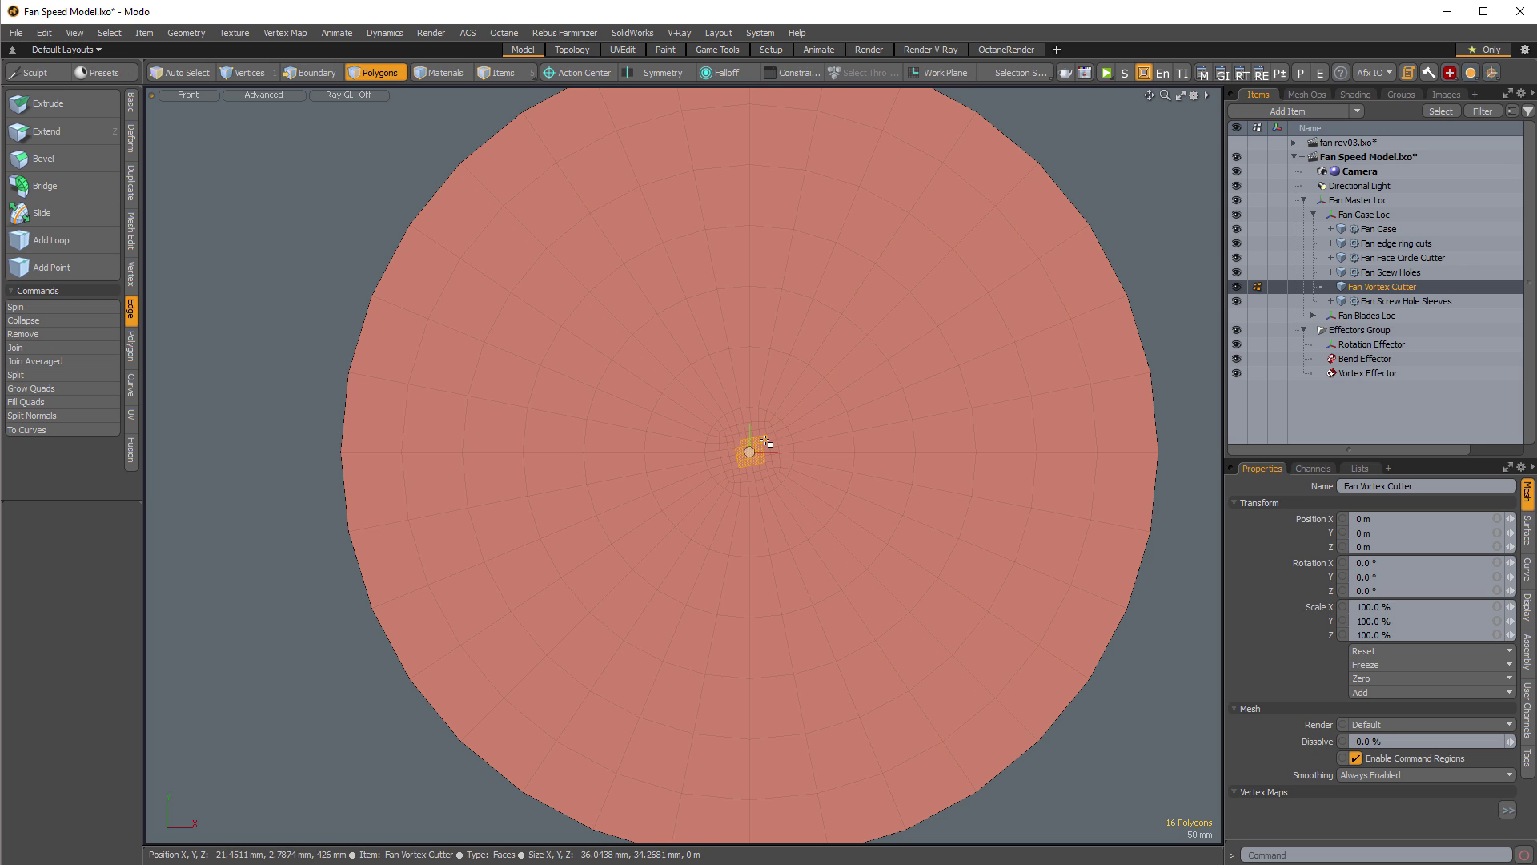
pyautogui.keyDown('ctrl'); pyautogui.keyDown('alt'); pyautogui.moveTo(745, 451); pyautogui.dragTo(808, 454); pyautogui.keyUp('alt'); pyautogui.keyUp('ctrl')
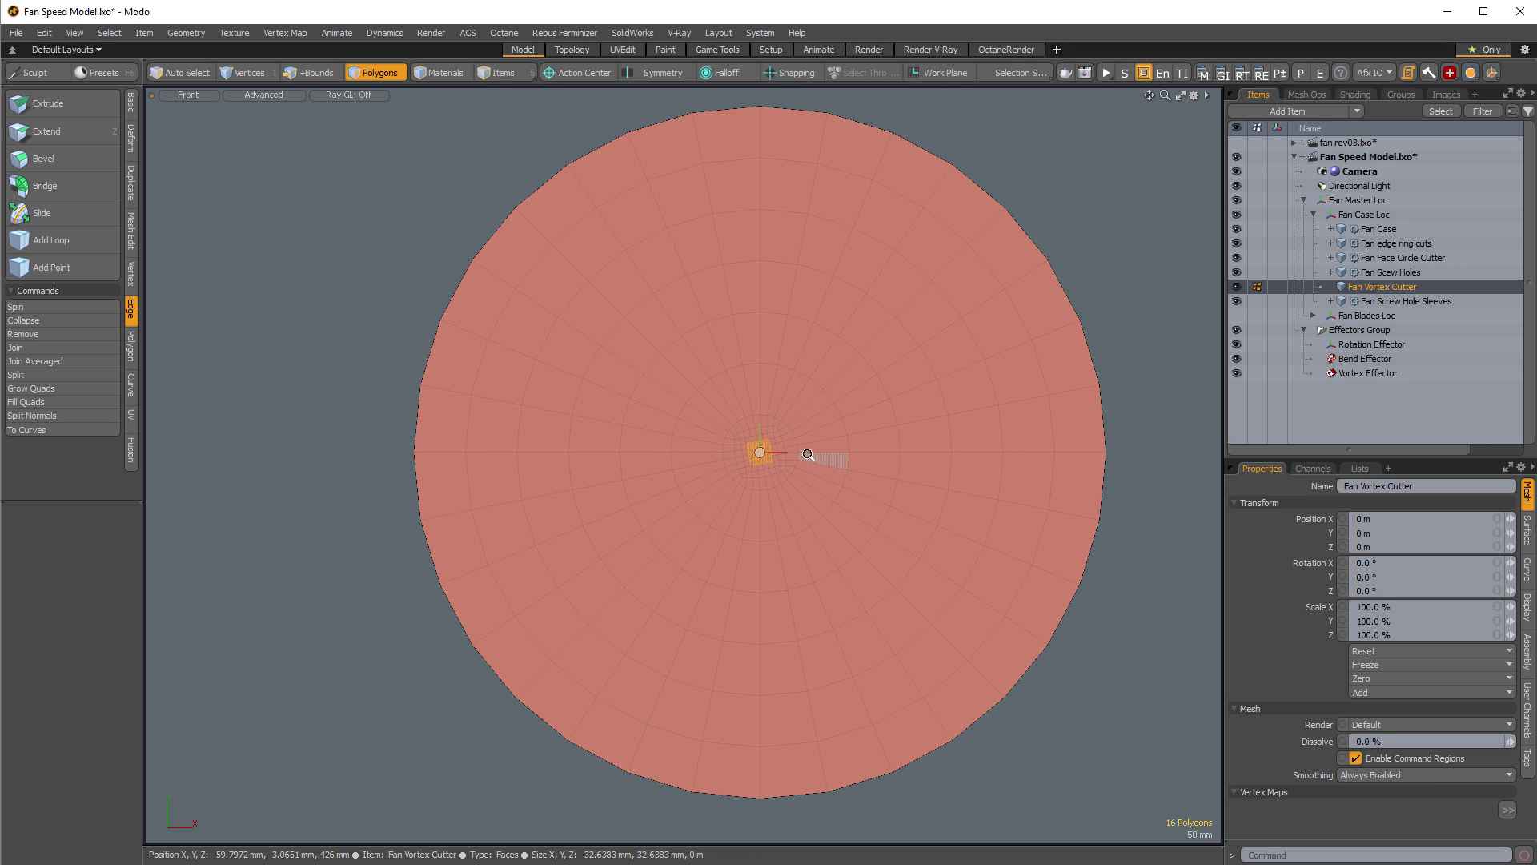
pyautogui.hotkey('shift', 'Up')
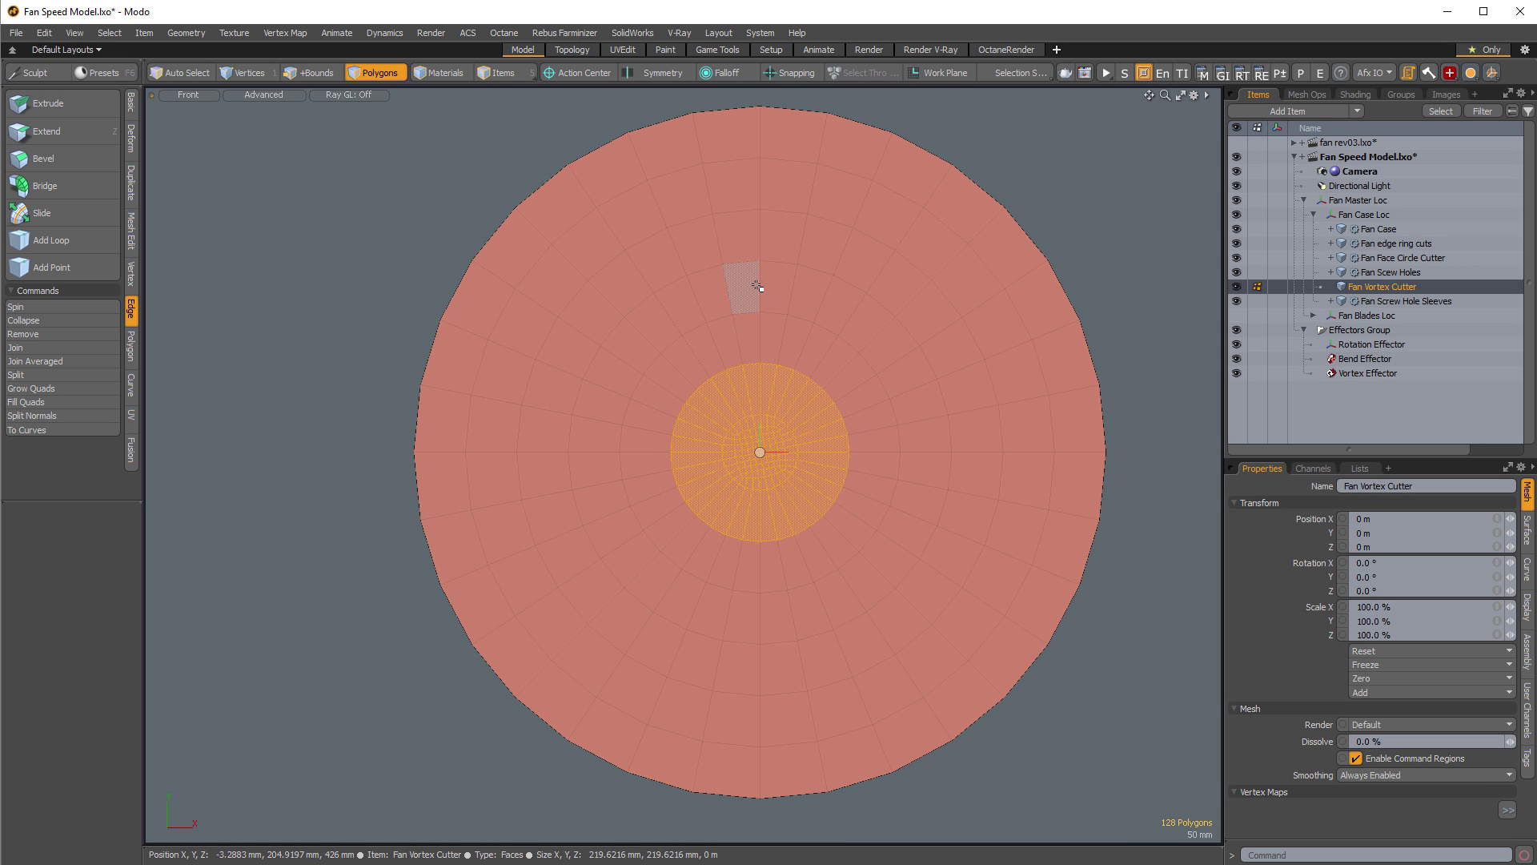
pyautogui.hotkey('shift', 'Down')
# Add a four-column wedge of polygons above and another below the centre disc to the selection.
pyautogui.keyDown('shift'); pyautogui.click(759, 392); pyautogui.keyUp('shift')
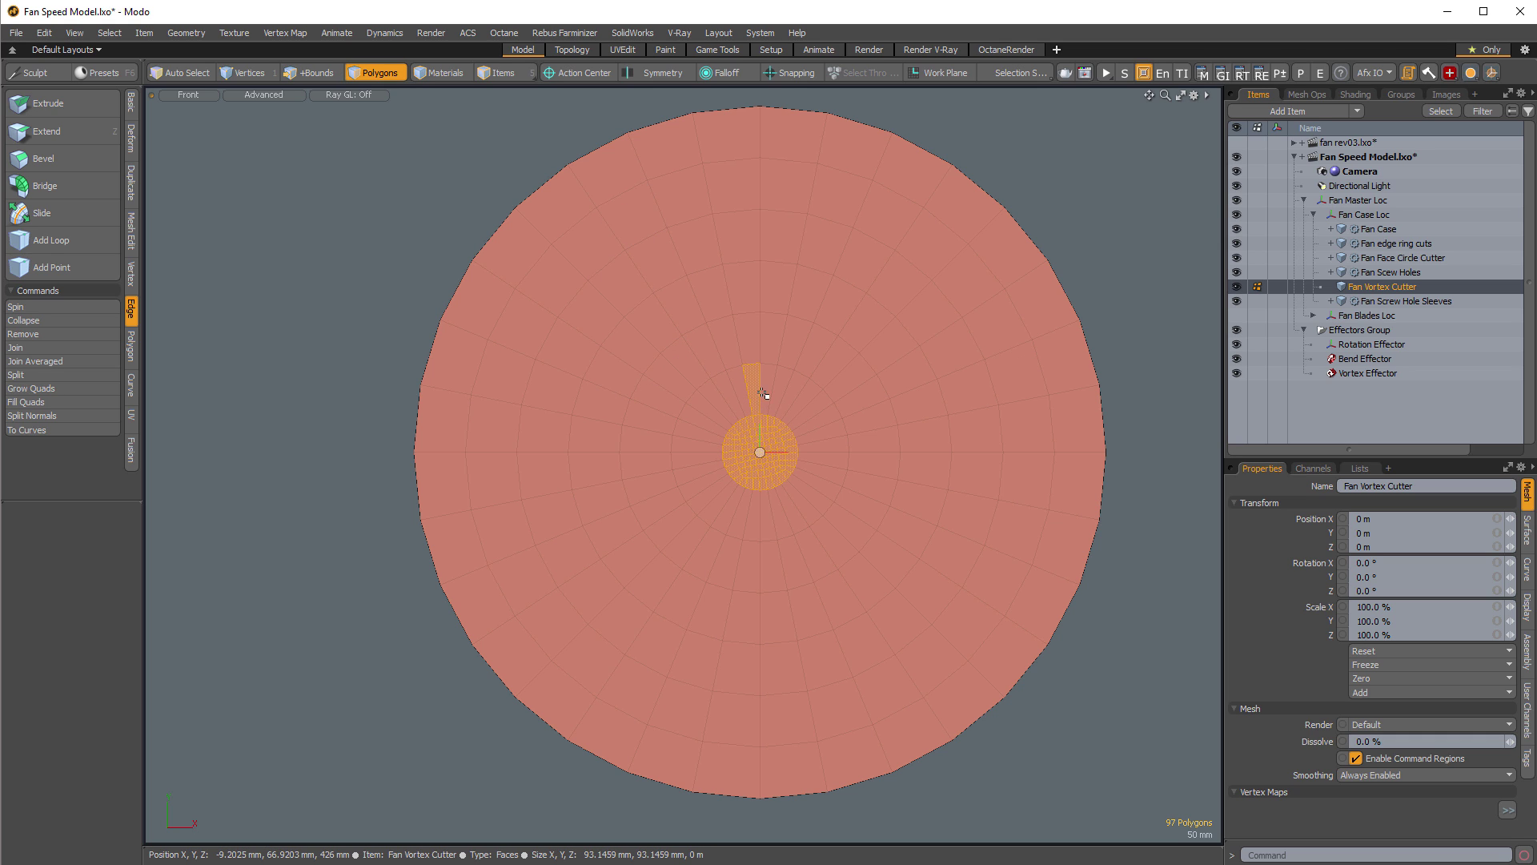
pyautogui.moveTo(783, 264)
pyautogui.keyDown('shift'); pyautogui.mouseDown()
pyautogui.moveTo(708, 144)
pyautogui.moveTo(711, 280)
pyautogui.mouseUp(); pyautogui.keyUp('shift')
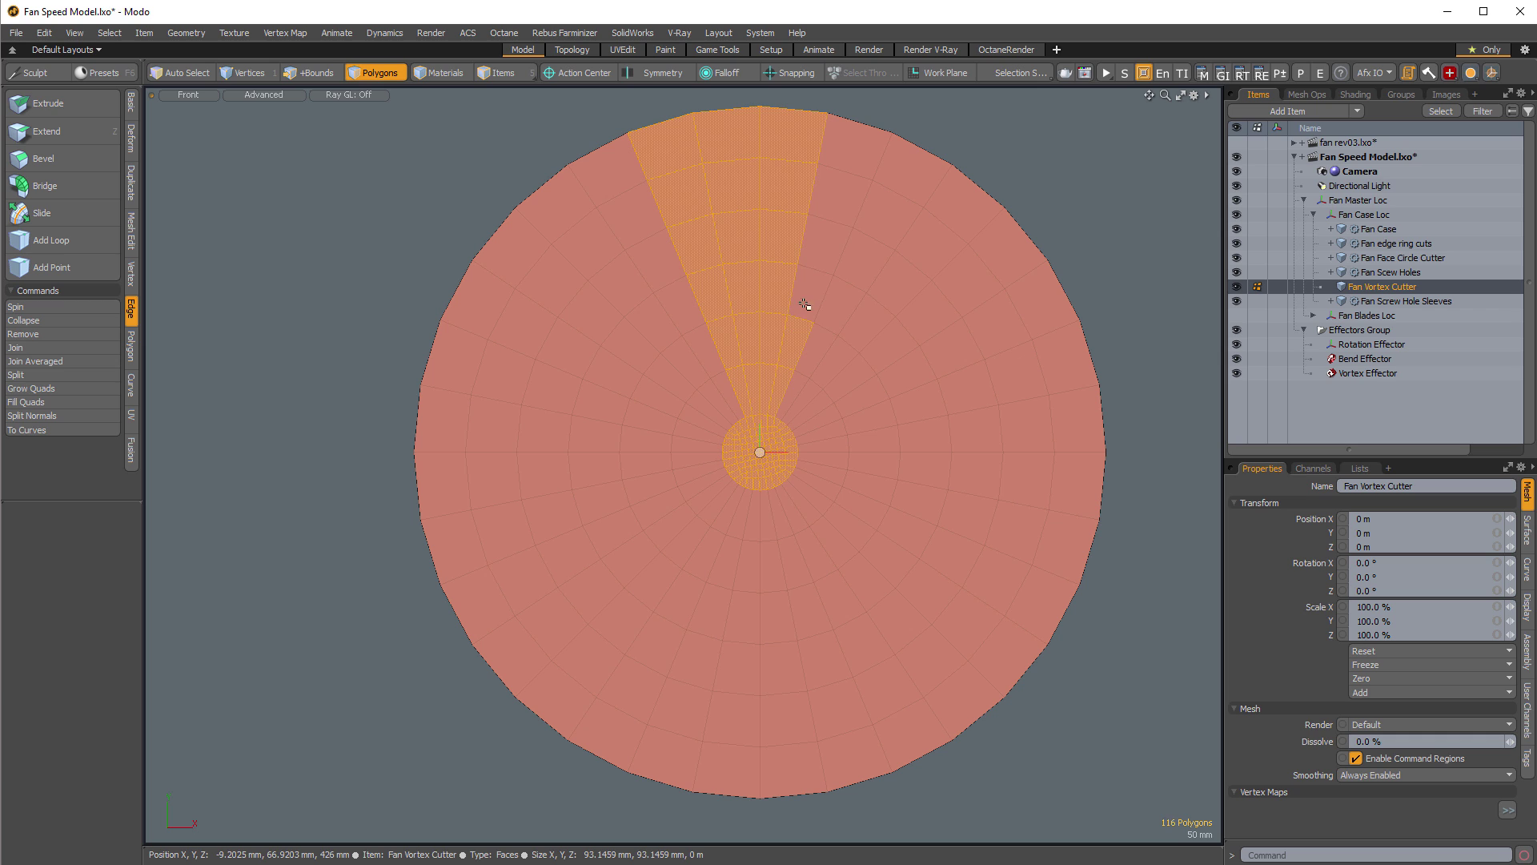
pyautogui.moveTo(805, 305); pyautogui.dragTo(840, 151)
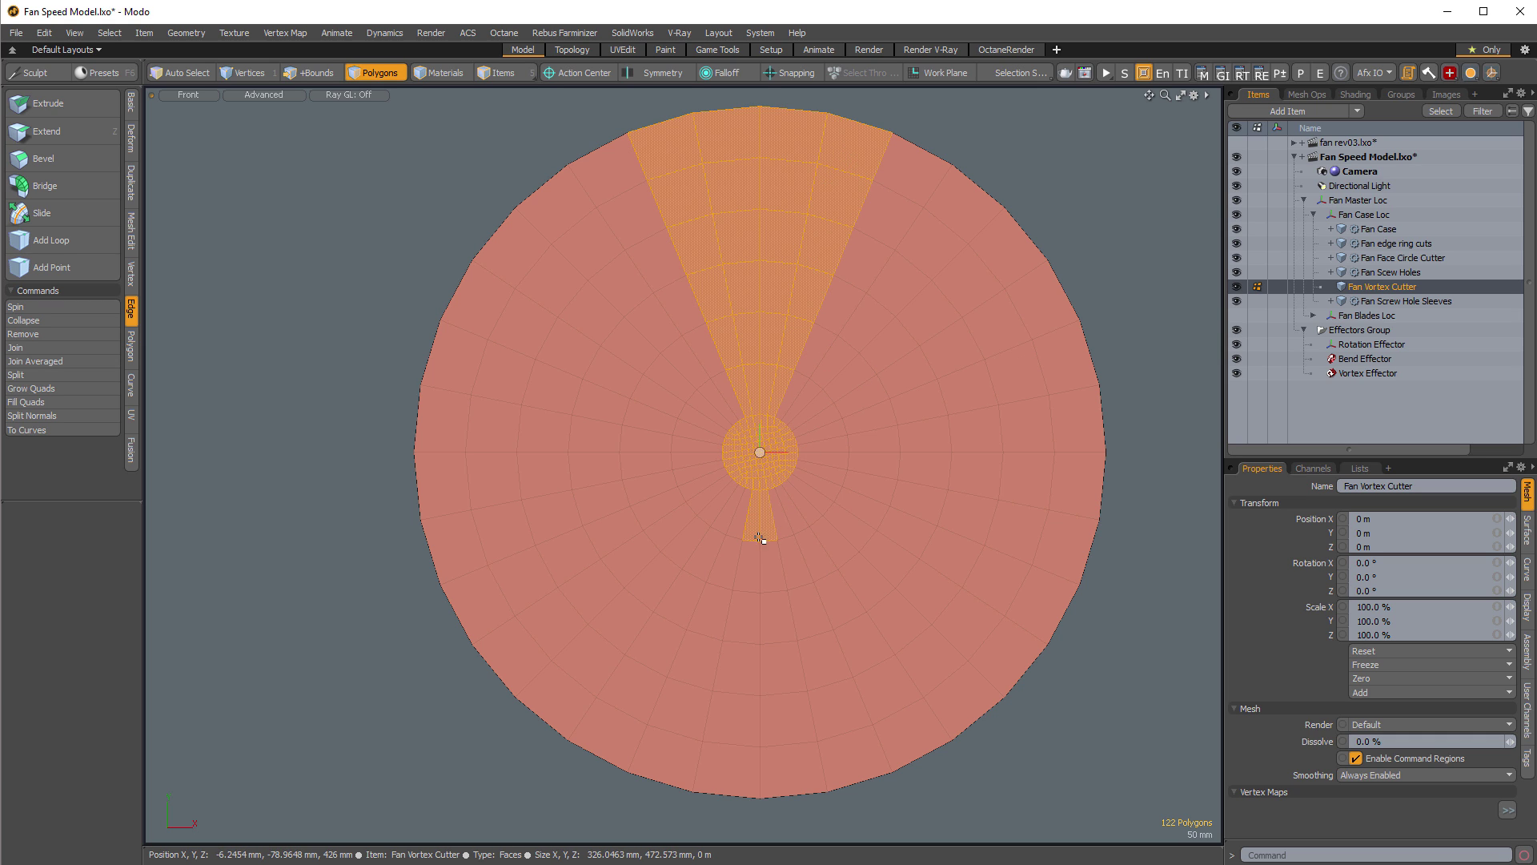
pyautogui.moveTo(725, 700)
pyautogui.mouseDown()
pyautogui.moveTo(773, 781)
pyautogui.moveTo(779, 608)
pyautogui.mouseUp()
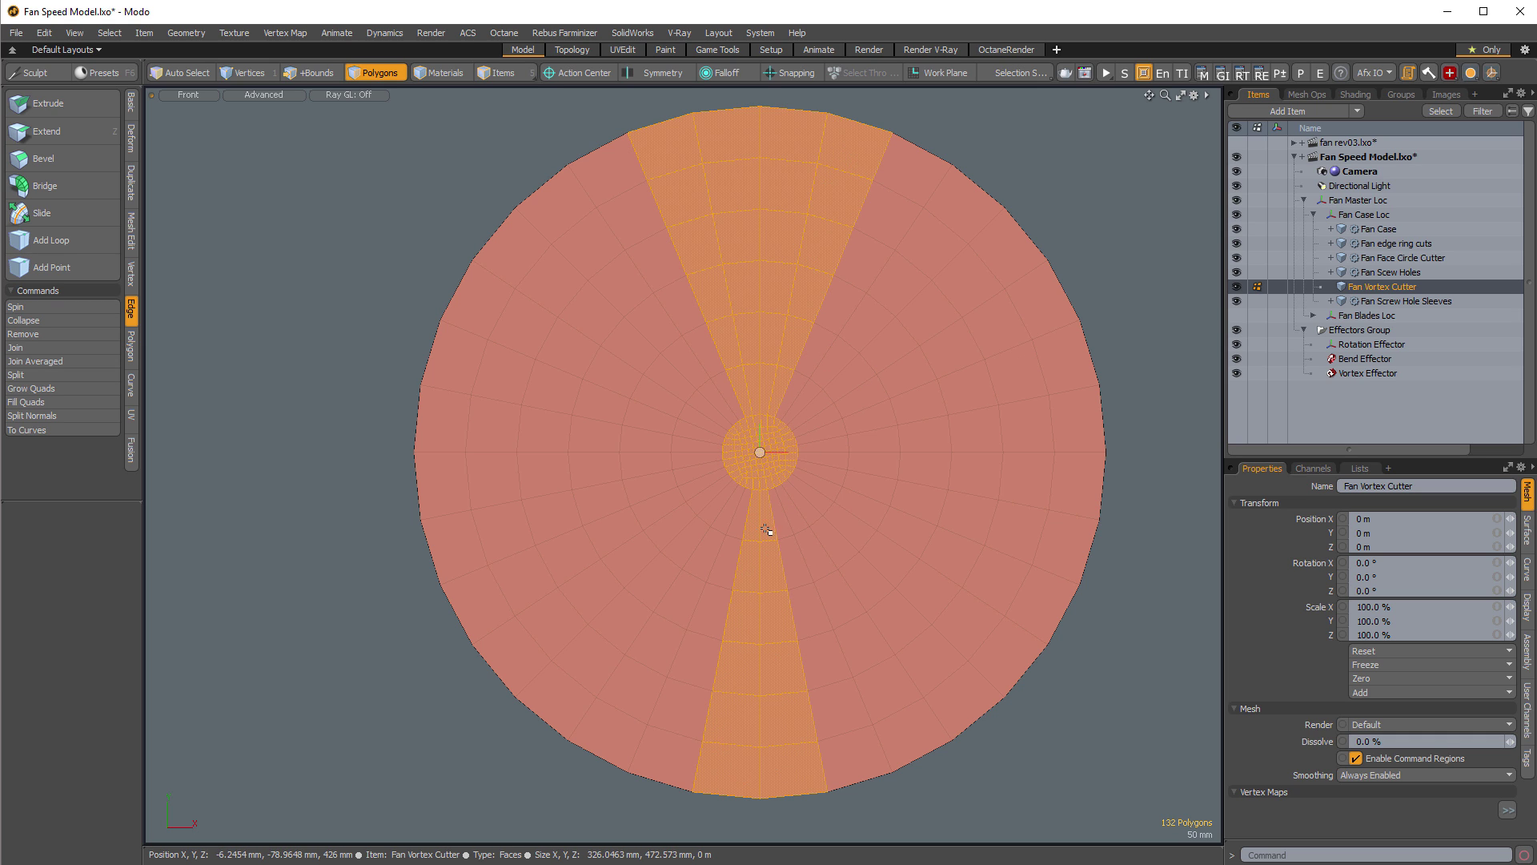
pyautogui.moveTo(750, 501)
pyautogui.mouseDown()
pyautogui.moveTo(687, 686)
pyautogui.moveTo(739, 773)
pyautogui.mouseUp()
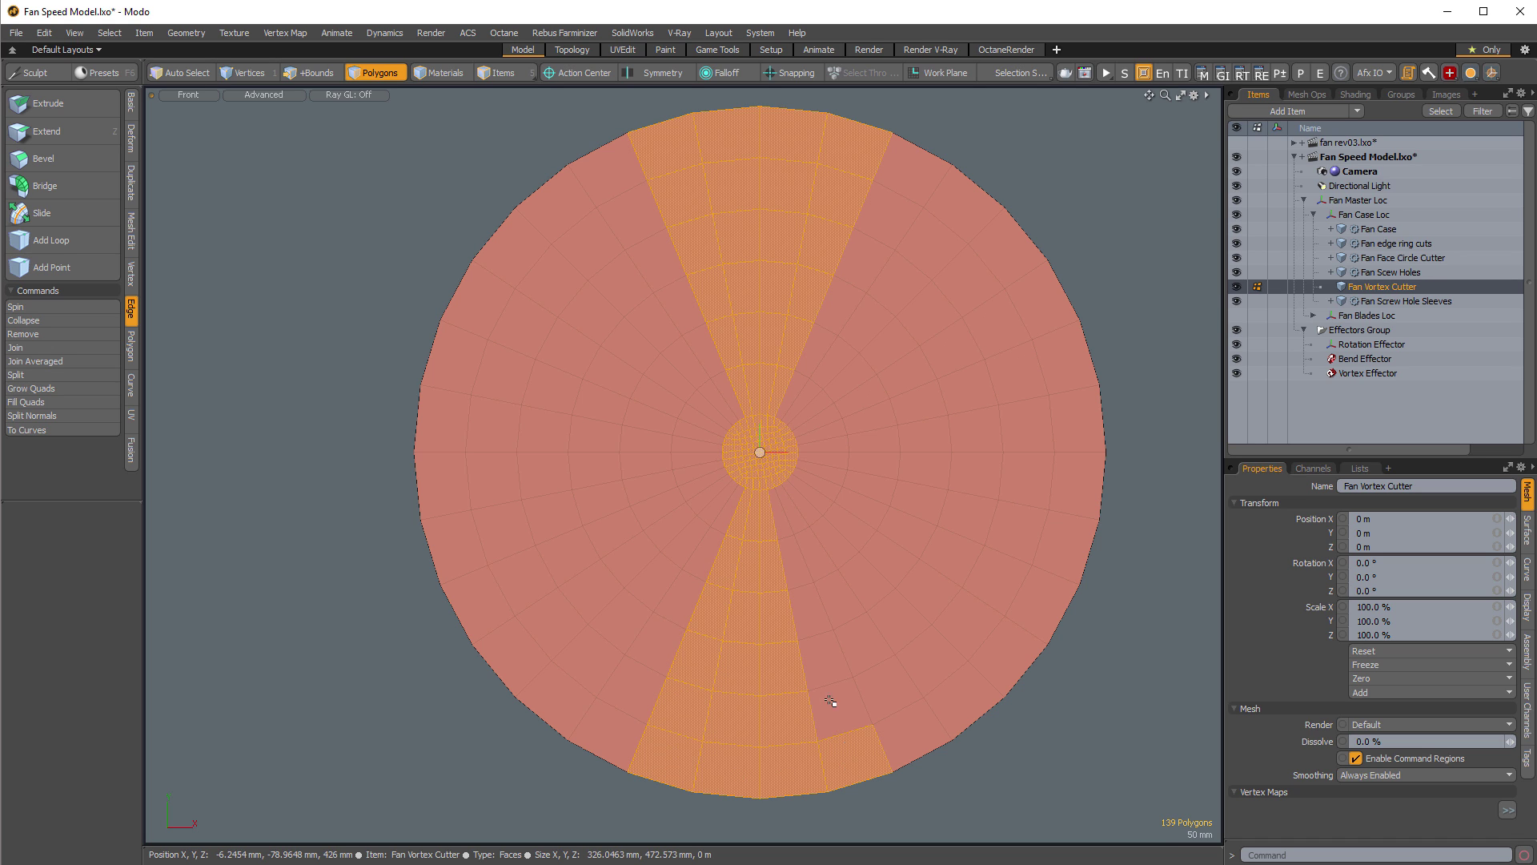
pyautogui.keyDown('ctrl'); pyautogui.click(795, 522); pyautogui.keyUp('ctrl')
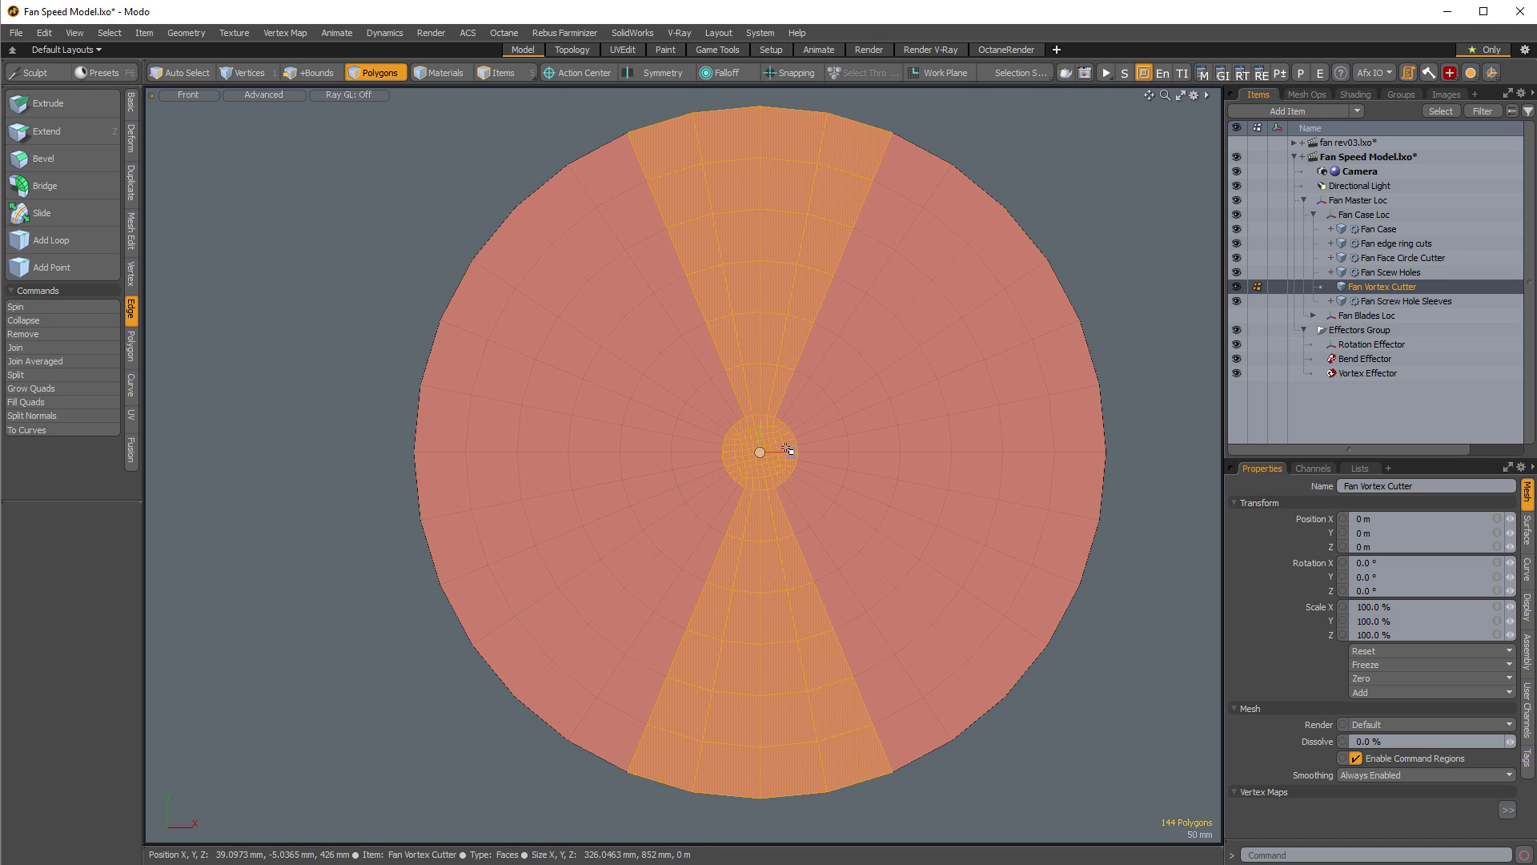
# Add a three-column wedge on the +X side and a four-column wedge on the -X side of the centre disc to the selection.
pyautogui.moveTo(840, 462)
pyautogui.mouseDown()
pyautogui.moveTo(1067, 498)
pyautogui.moveTo(1054, 377)
pyautogui.moveTo(845, 439)
pyautogui.mouseUp()
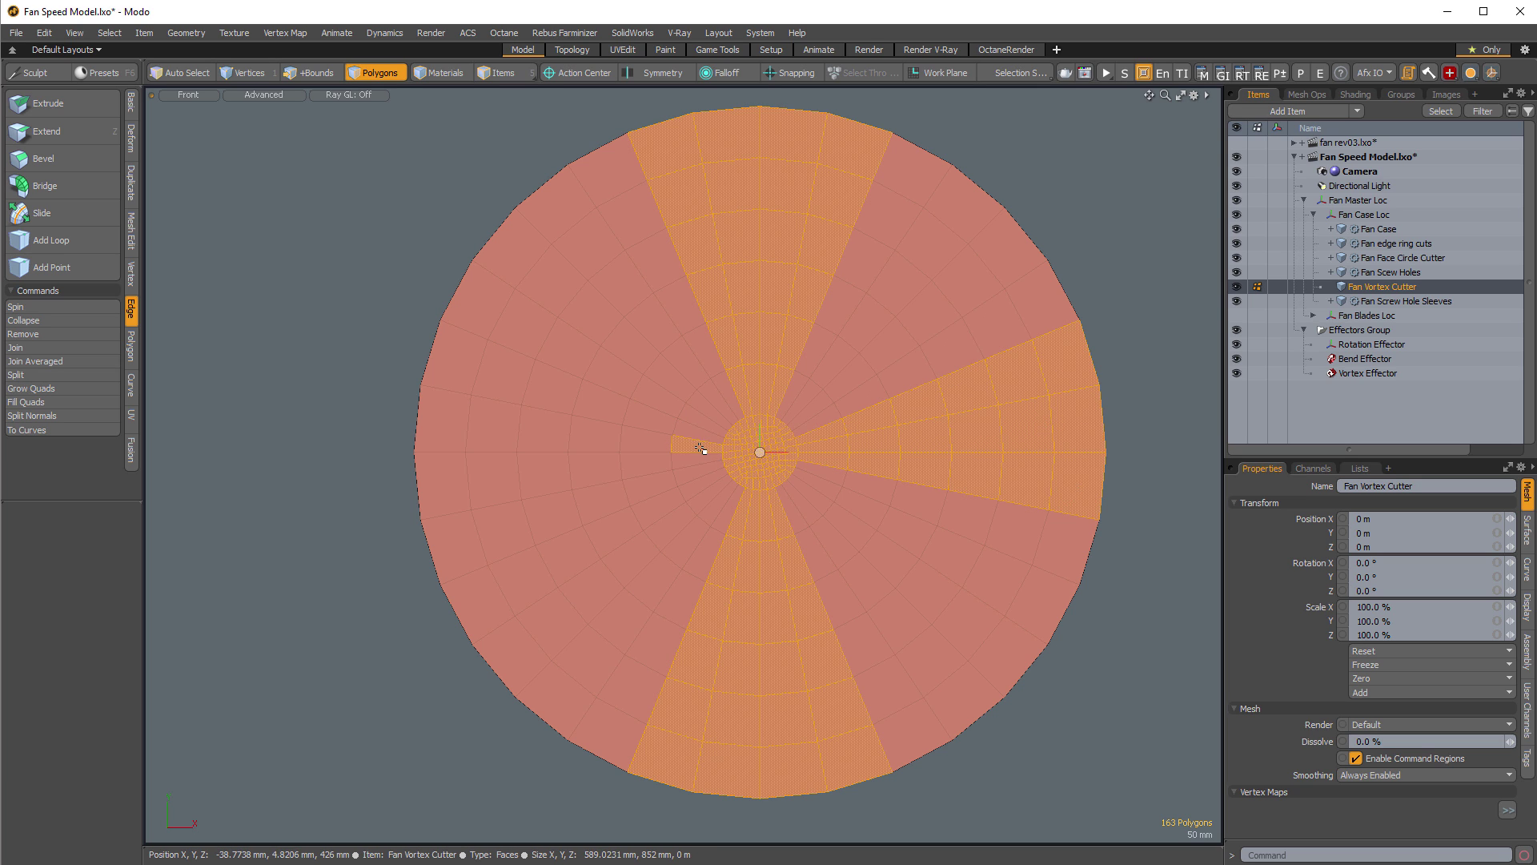
pyautogui.moveTo(551, 486)
pyautogui.mouseDown()
pyautogui.moveTo(440, 430)
pyautogui.moveTo(646, 442)
pyautogui.mouseUp()
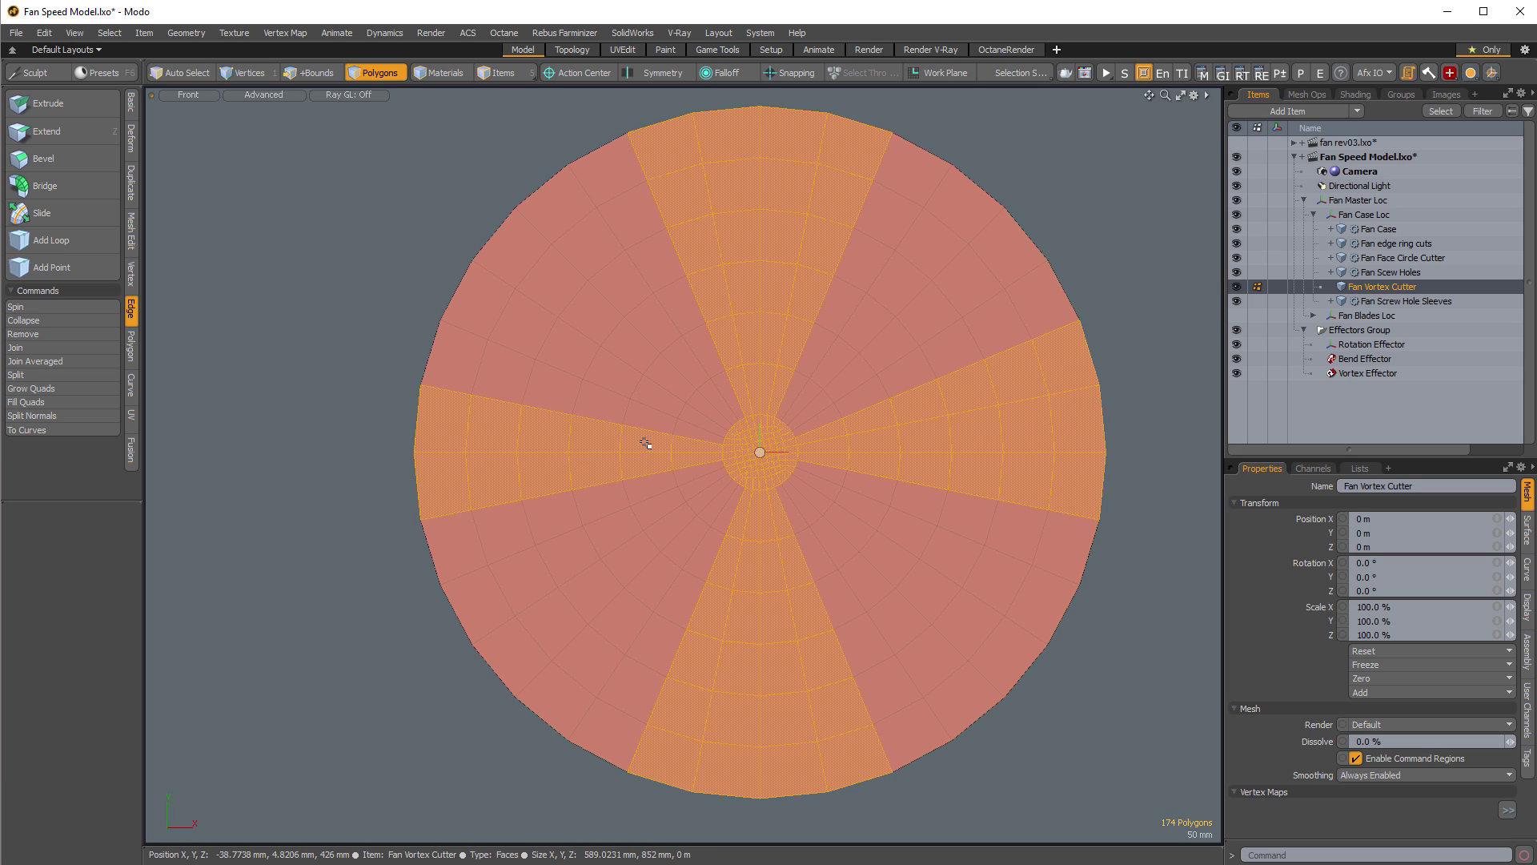
pyautogui.moveTo(508, 378); pyautogui.dragTo(443, 493)
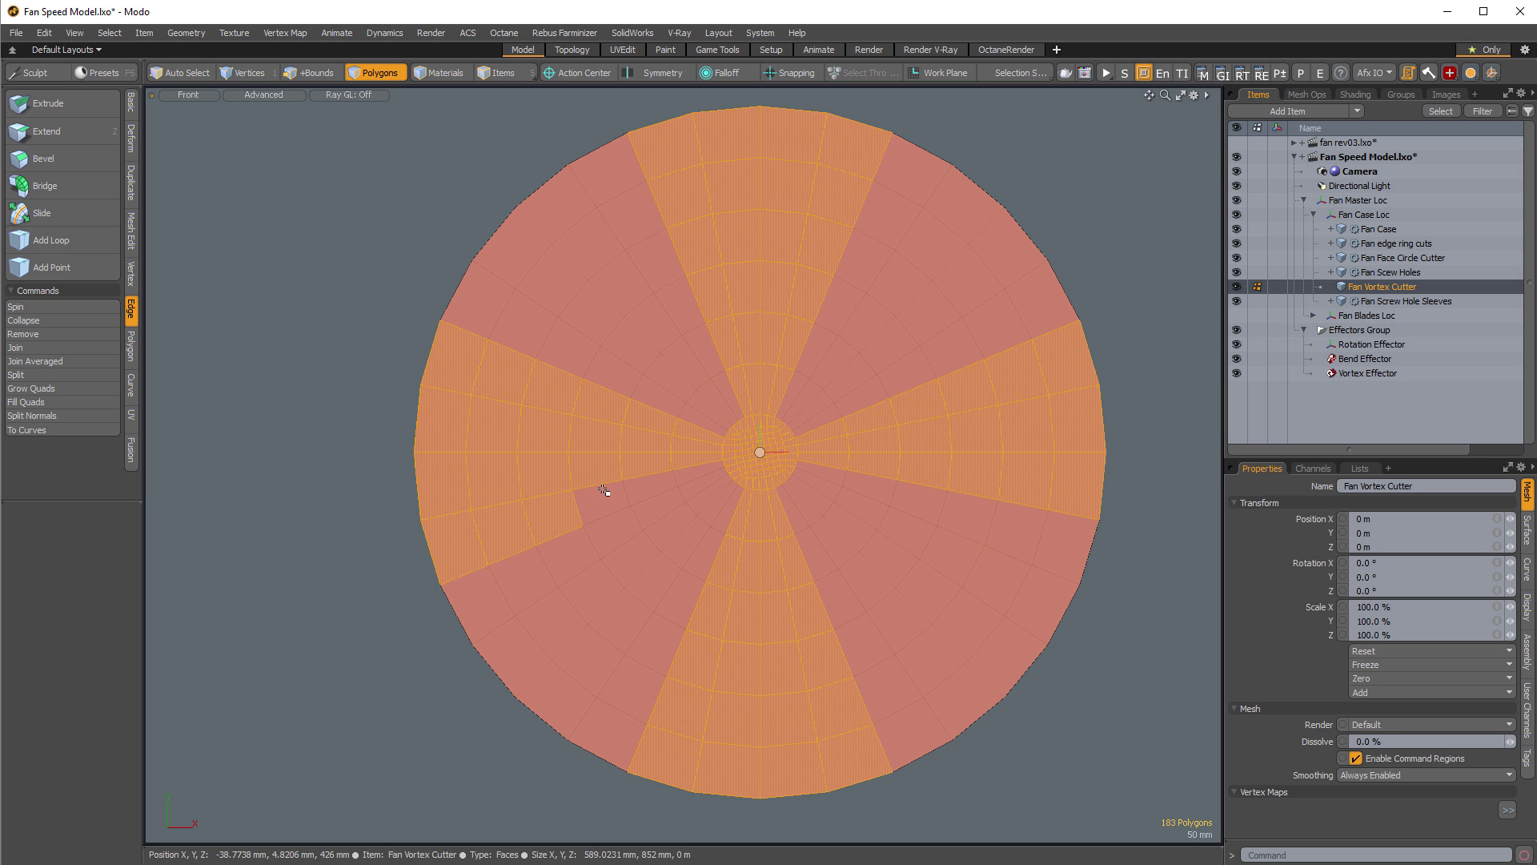
pyautogui.keyDown('ctrl'); pyautogui.keyDown('alt'); pyautogui.moveTo(801, 436); pyautogui.dragTo(749, 450); pyautogui.keyUp('alt'); pyautogui.keyUp('ctrl')
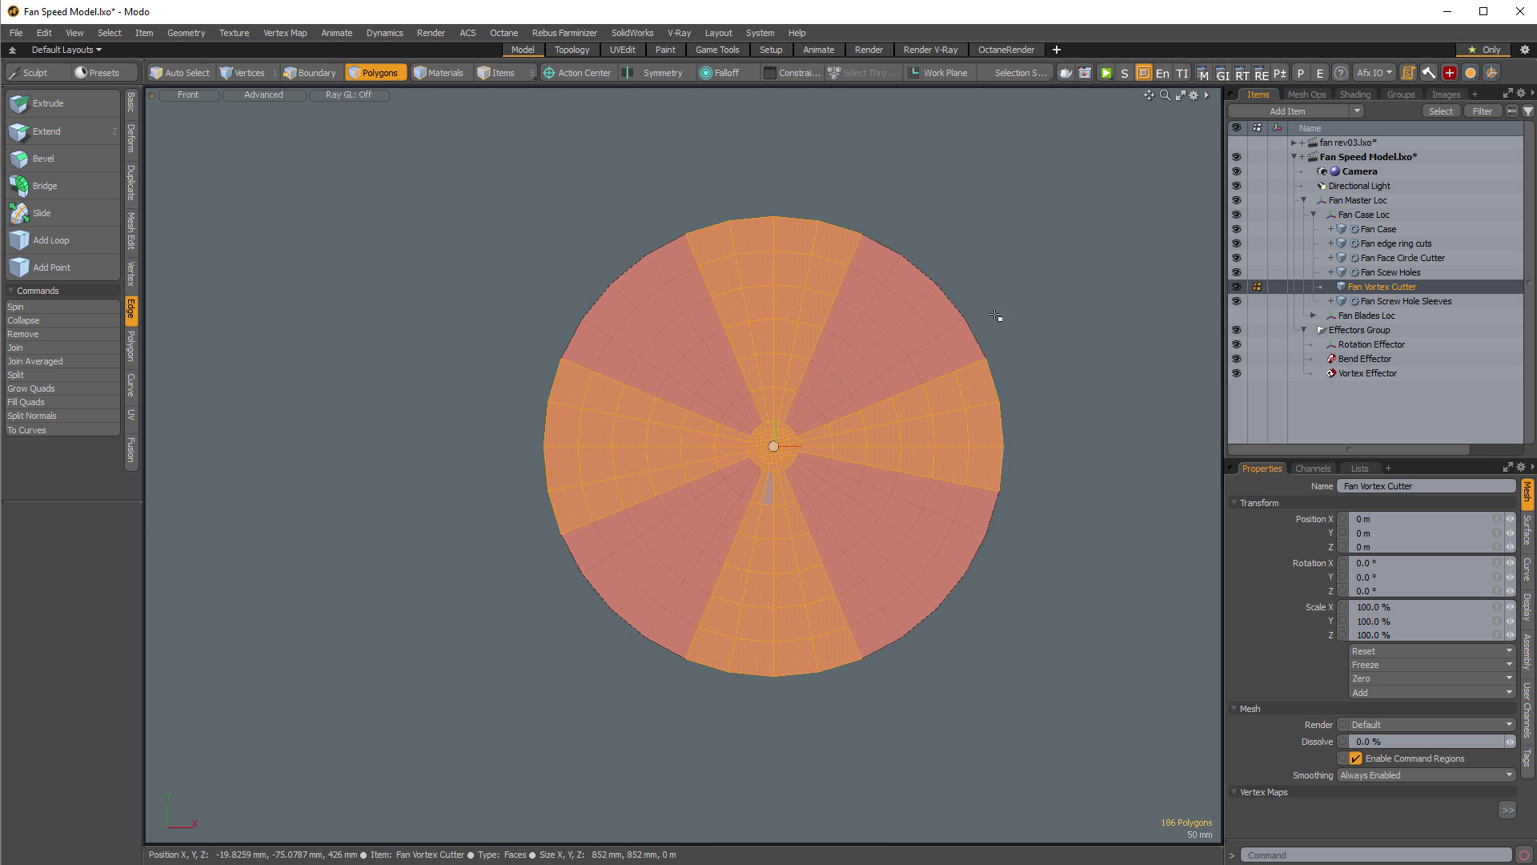
# In the Perspective view, add the first polygon ring around the centre disc to the selection and invert the selection.
pyautogui.press('KP_Decimal')
pyautogui.keyDown('alt'); pyautogui.moveTo(680, 528); pyautogui.dragTo(772, 621); pyautogui.keyUp('alt')
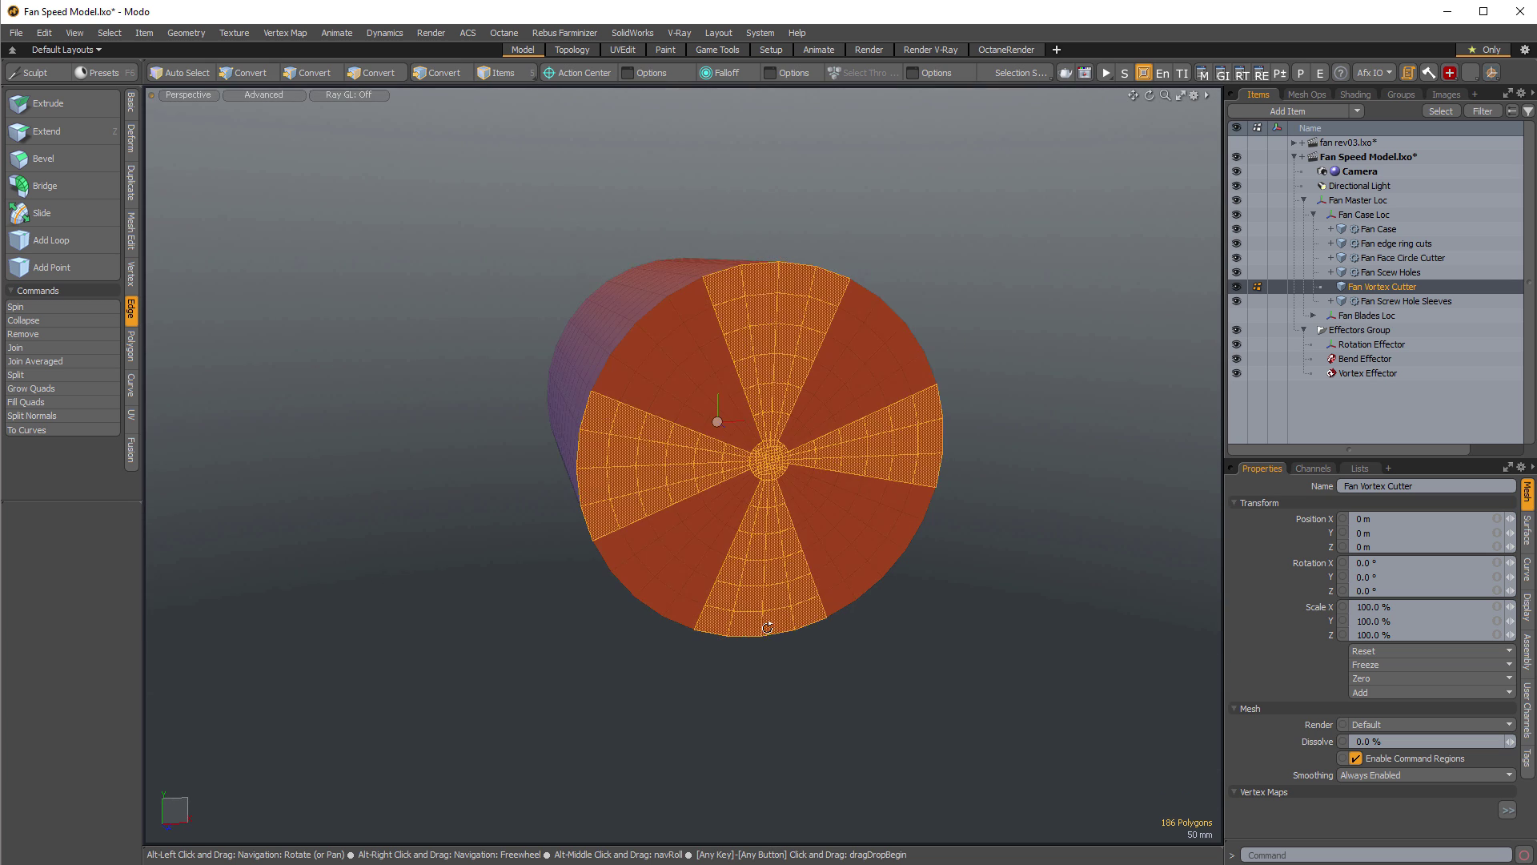
pyautogui.moveTo(769, 427)
pyautogui.keyDown('ctrl'); pyautogui.keyDown('alt'); pyautogui.mouseDown()
pyautogui.moveTo(846, 447)
pyautogui.moveTo(766, 444)
pyautogui.mouseUp(); pyautogui.keyUp('alt'); pyautogui.keyUp('ctrl')
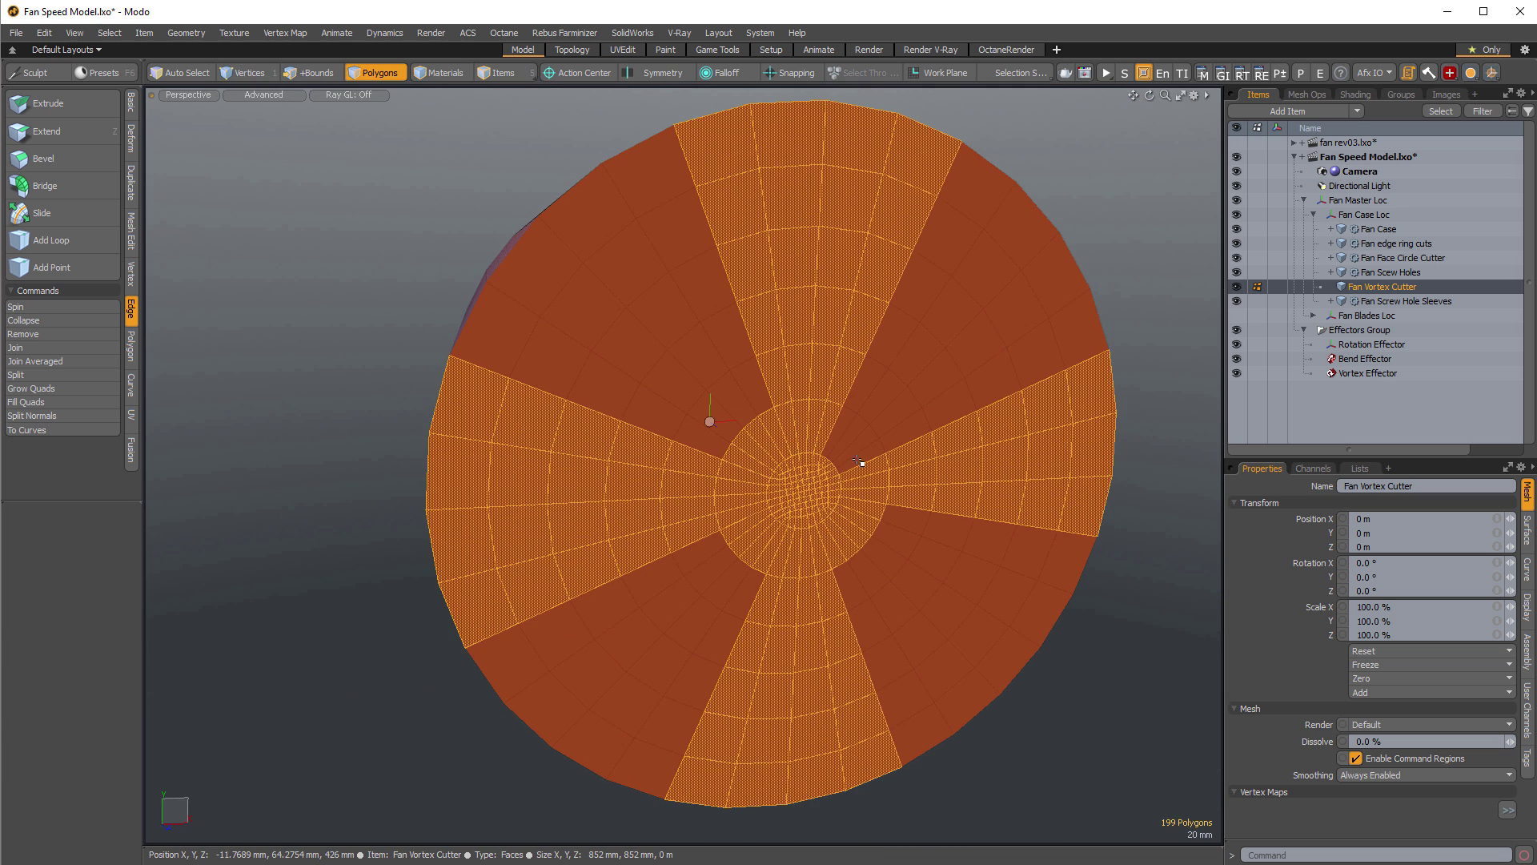
pyautogui.keyDown('alt'); pyautogui.moveTo(809, 433); pyautogui.dragTo(409, 141); pyautogui.keyUp('alt')
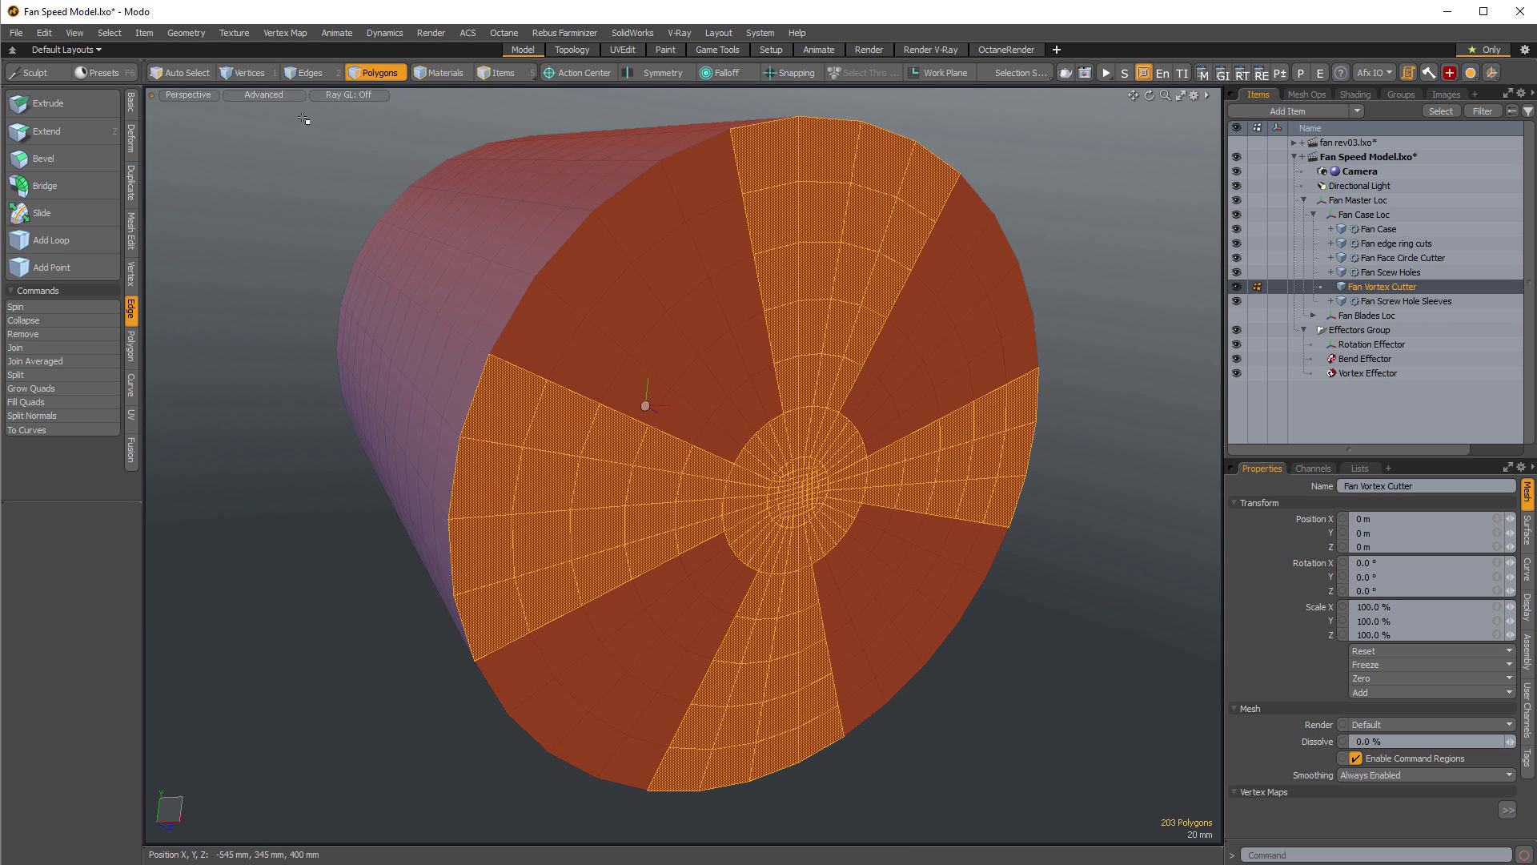
pyautogui.press('[')
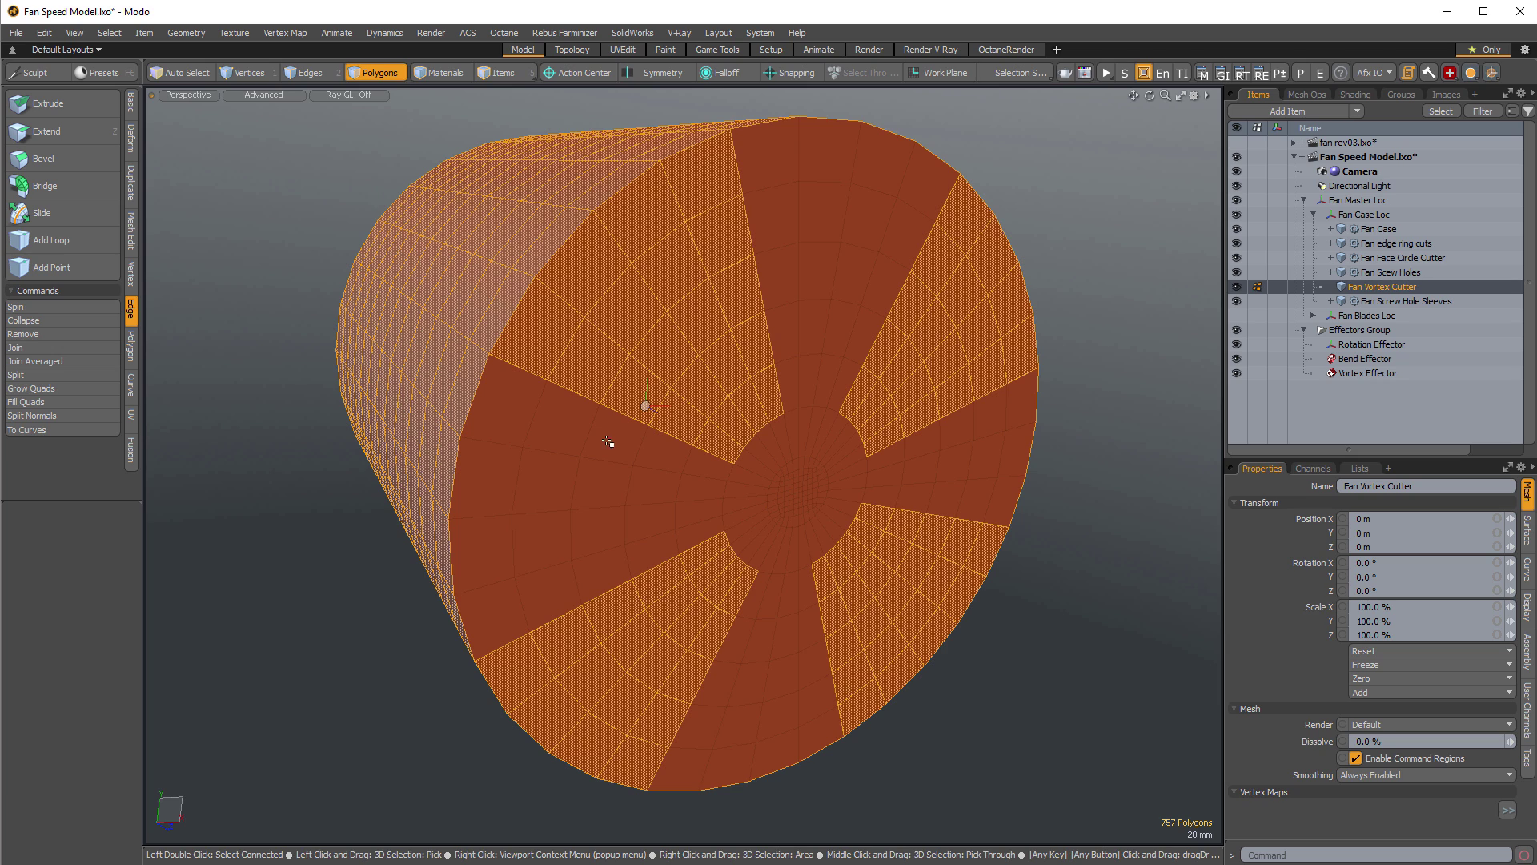
# In the Left view, deselect the back cap and the side wall polygons except the band next to the front cap.
pyautogui.keyDown('alt'); pyautogui.moveTo(607, 440); pyautogui.dragTo(680, 460); pyautogui.keyUp('alt')
pyautogui.scroll(-2, 680, 460)
pyautogui.hotkey('ctrl', 'space')
pyautogui.click(725, 375)
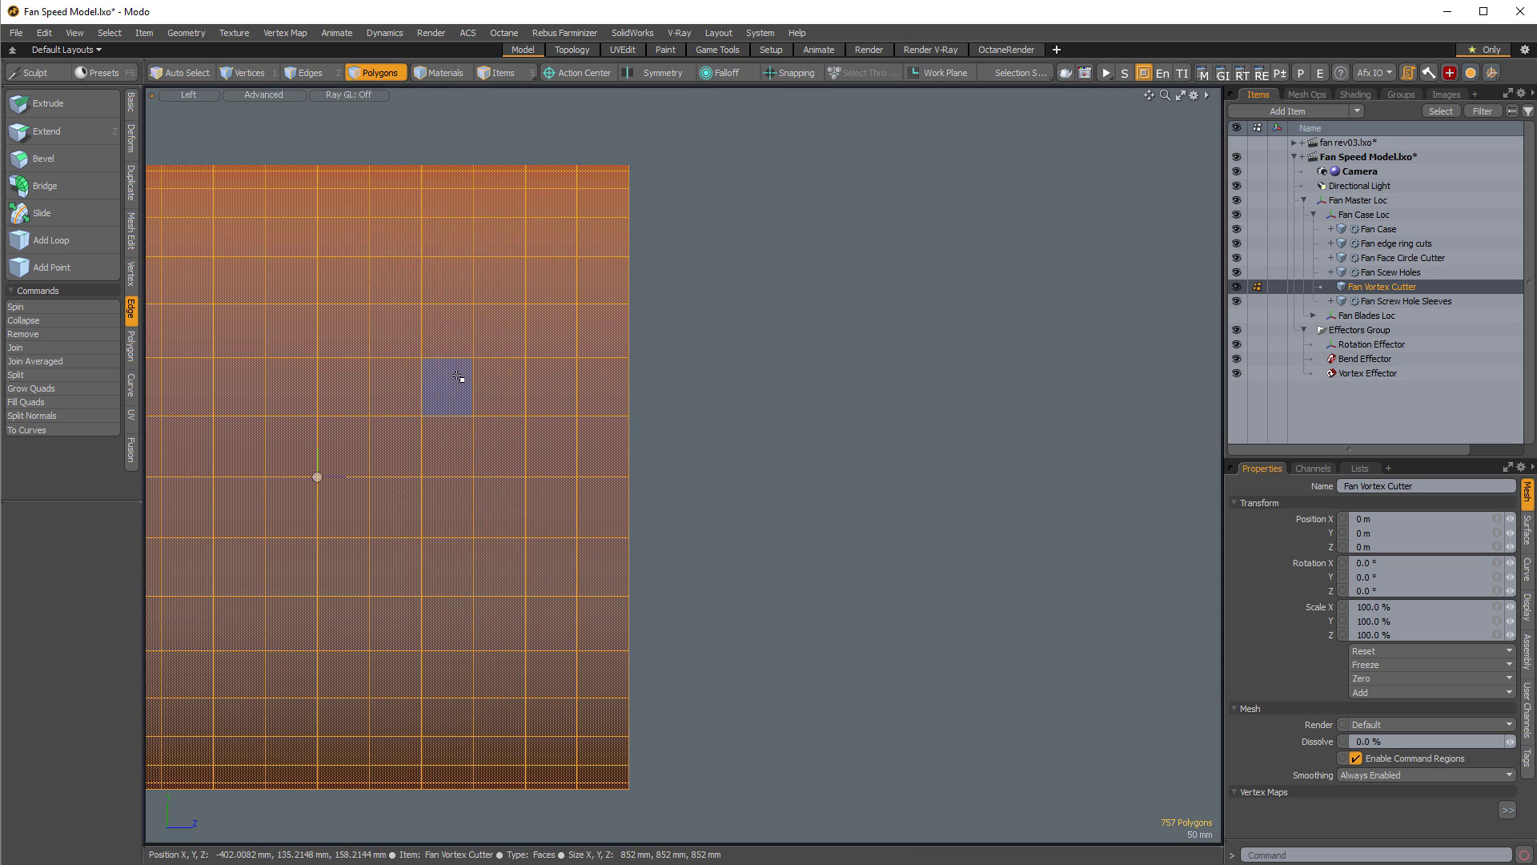
pyautogui.scroll(-3, 656, 404)
pyautogui.keyDown('alt'); pyautogui.keyDown('shift'); pyautogui.moveTo(657, 404); pyautogui.dragTo(907, 325); pyautogui.keyUp('shift'); pyautogui.keyUp('alt')
pyautogui.keyDown('ctrl'); pyautogui.moveTo(558, 566); pyautogui.dragTo(897, 203, button='middle'); pyautogui.keyUp('ctrl')
# Shrink the polygon selection once, check it in the Perspective view, and undo the shrink.
pyautogui.hotkey('ctrl', 'space')
pyautogui.click(1040, 176)
pyautogui.keyDown('alt'); pyautogui.moveTo(764, 450); pyautogui.dragTo(859, 391); pyautogui.keyUp('alt')
pyautogui.hotkey('shift', 'Down')
pyautogui.hotkey('shift', 'z')
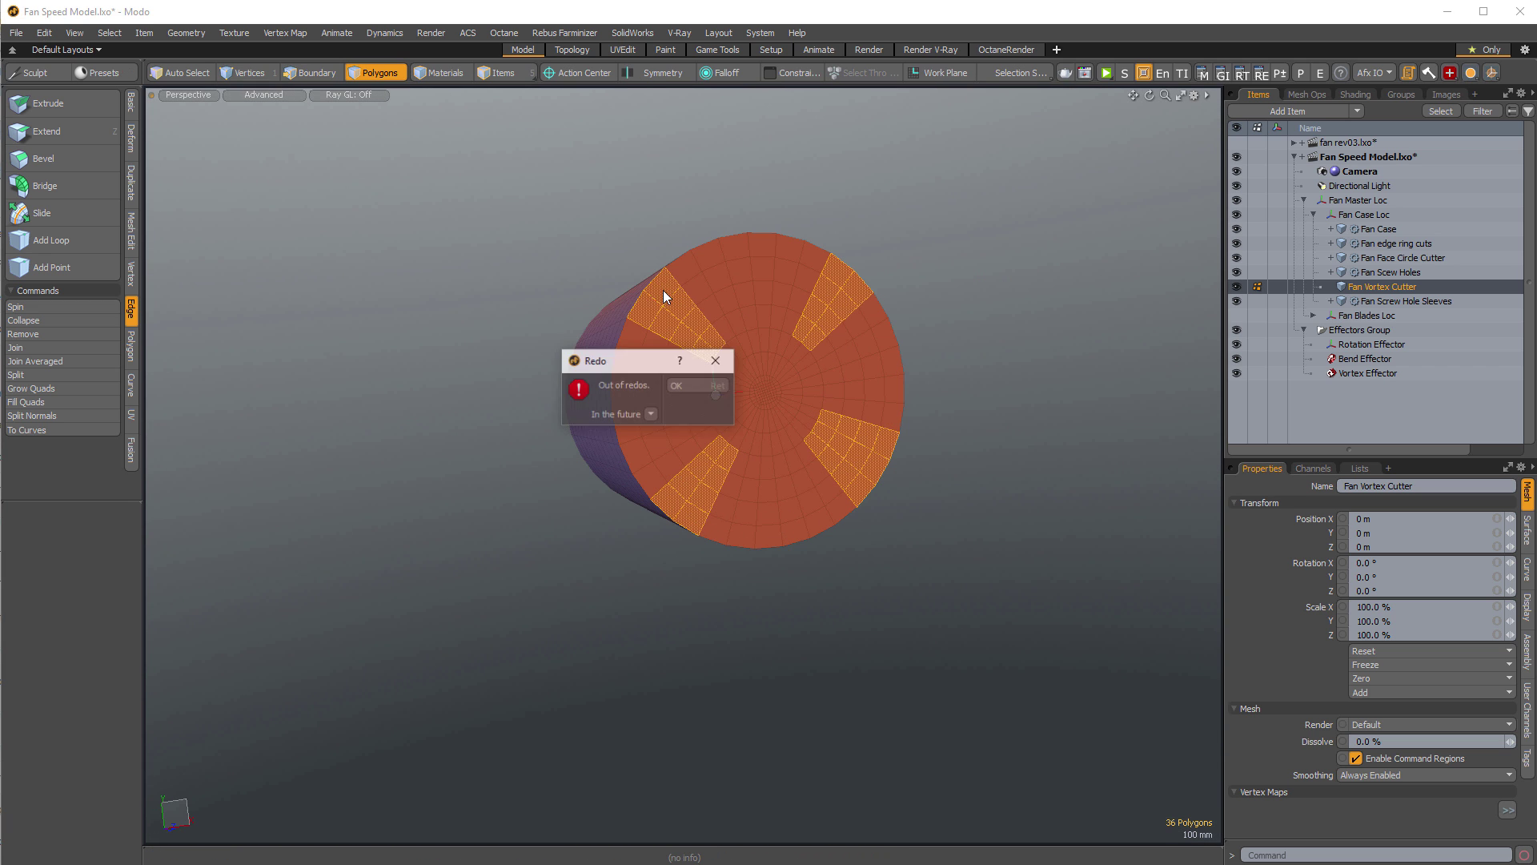
pyautogui.click(701, 417)
pyautogui.hotkey('ctrl', 'z')
# In the Left view, deselect the visible polygons of the side wall band next to the front cap.
pyautogui.keyDown('alt'); pyautogui.moveTo(708, 393); pyautogui.dragTo(986, 465); pyautogui.keyUp('alt')
pyautogui.hotkey('ctrl', 'space')
pyautogui.click(412, 426)
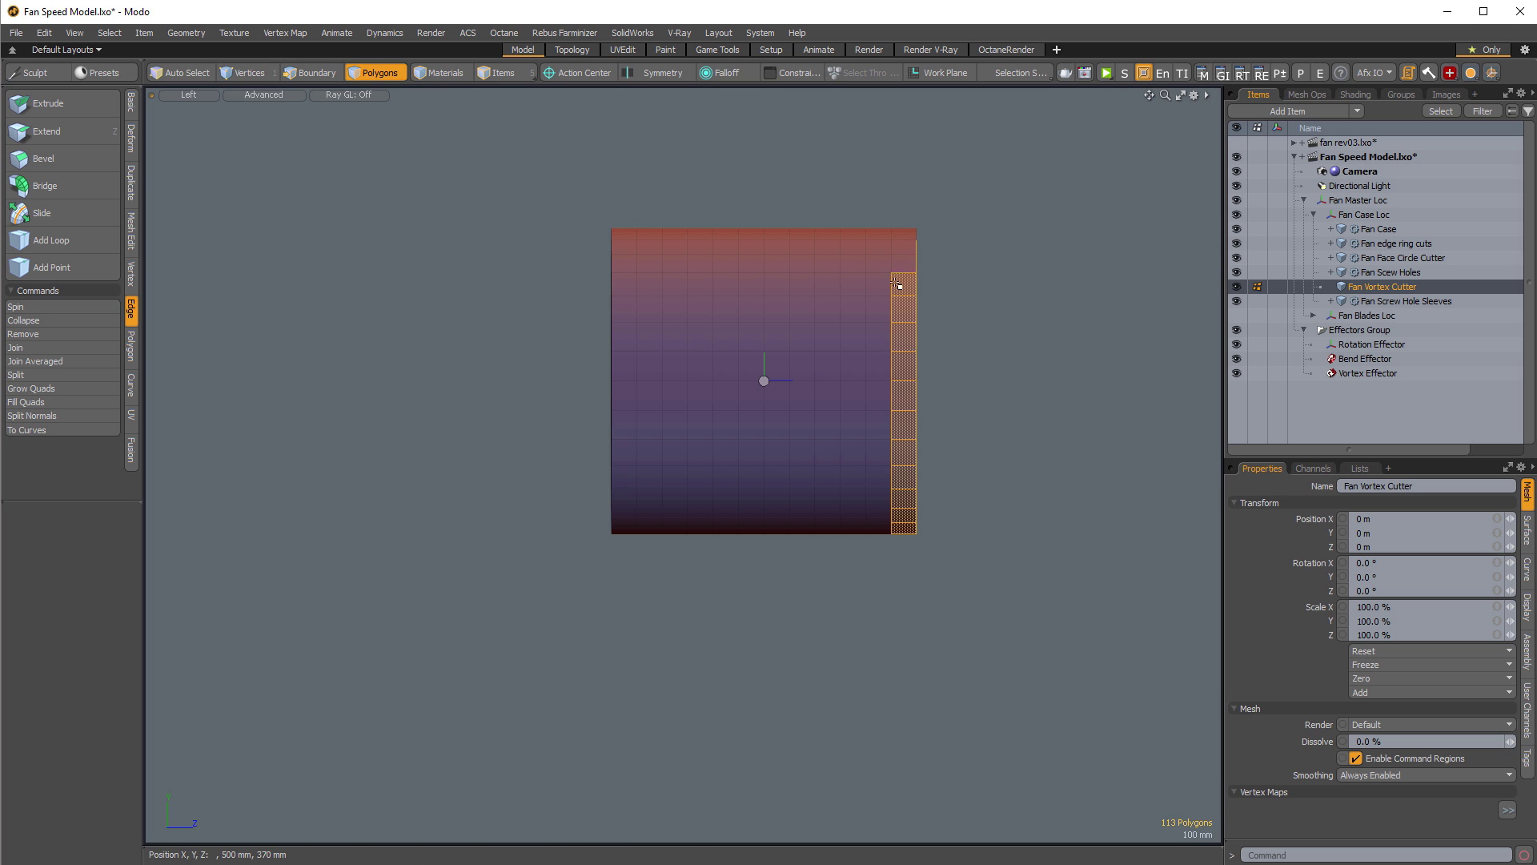
pyautogui.hotkey('ctrl', 'space')
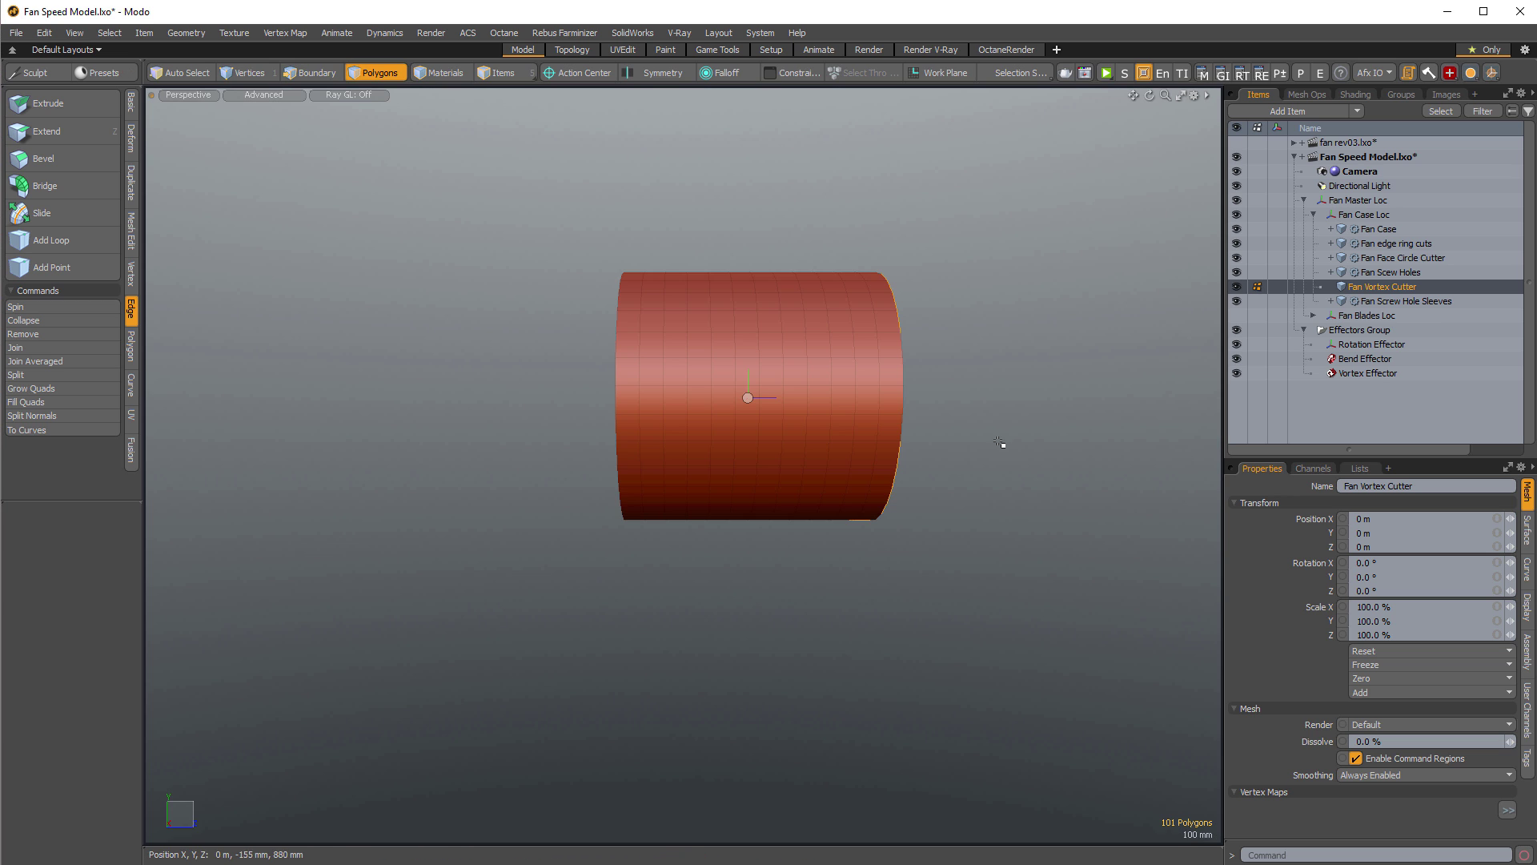
# In the Perspective view, deselect the remaining side wall polygons beside the front cap, keeping only the four cap wedges selected.
pyautogui.keyDown('alt'); pyautogui.moveTo(1000, 443); pyautogui.dragTo(547, 380); pyautogui.keyUp('alt')
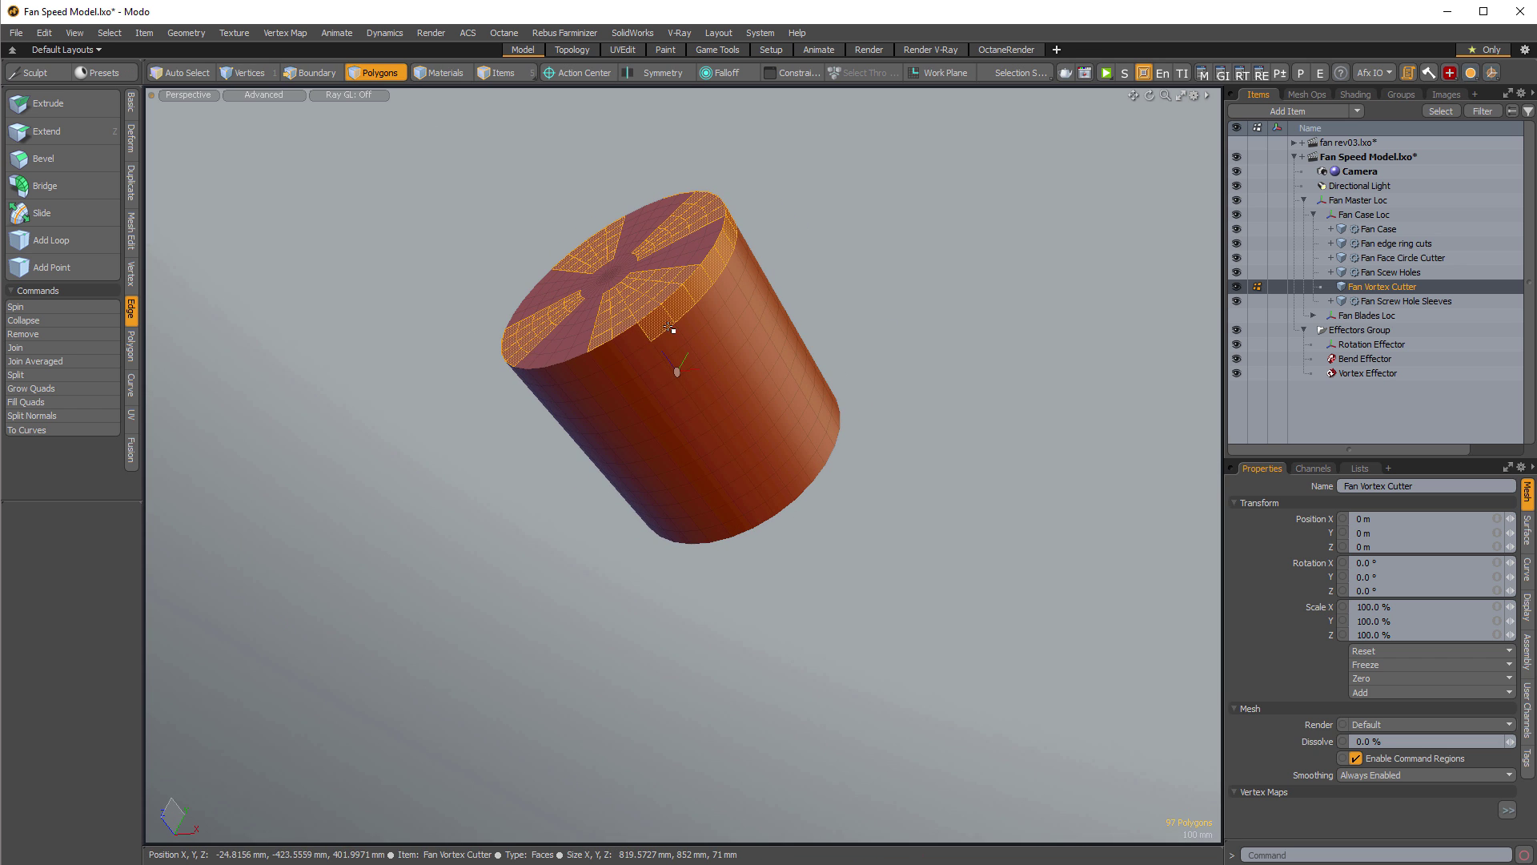
pyautogui.keyDown('ctrl'); pyautogui.moveTo(666, 327); pyautogui.dragTo(706, 287); pyautogui.keyUp('ctrl')
pyautogui.keyDown('alt'); pyautogui.moveTo(758, 237); pyautogui.dragTo(576, 487); pyautogui.keyUp('alt')
pyautogui.keyDown('ctrl'); pyautogui.click(578, 488); pyautogui.keyUp('ctrl')
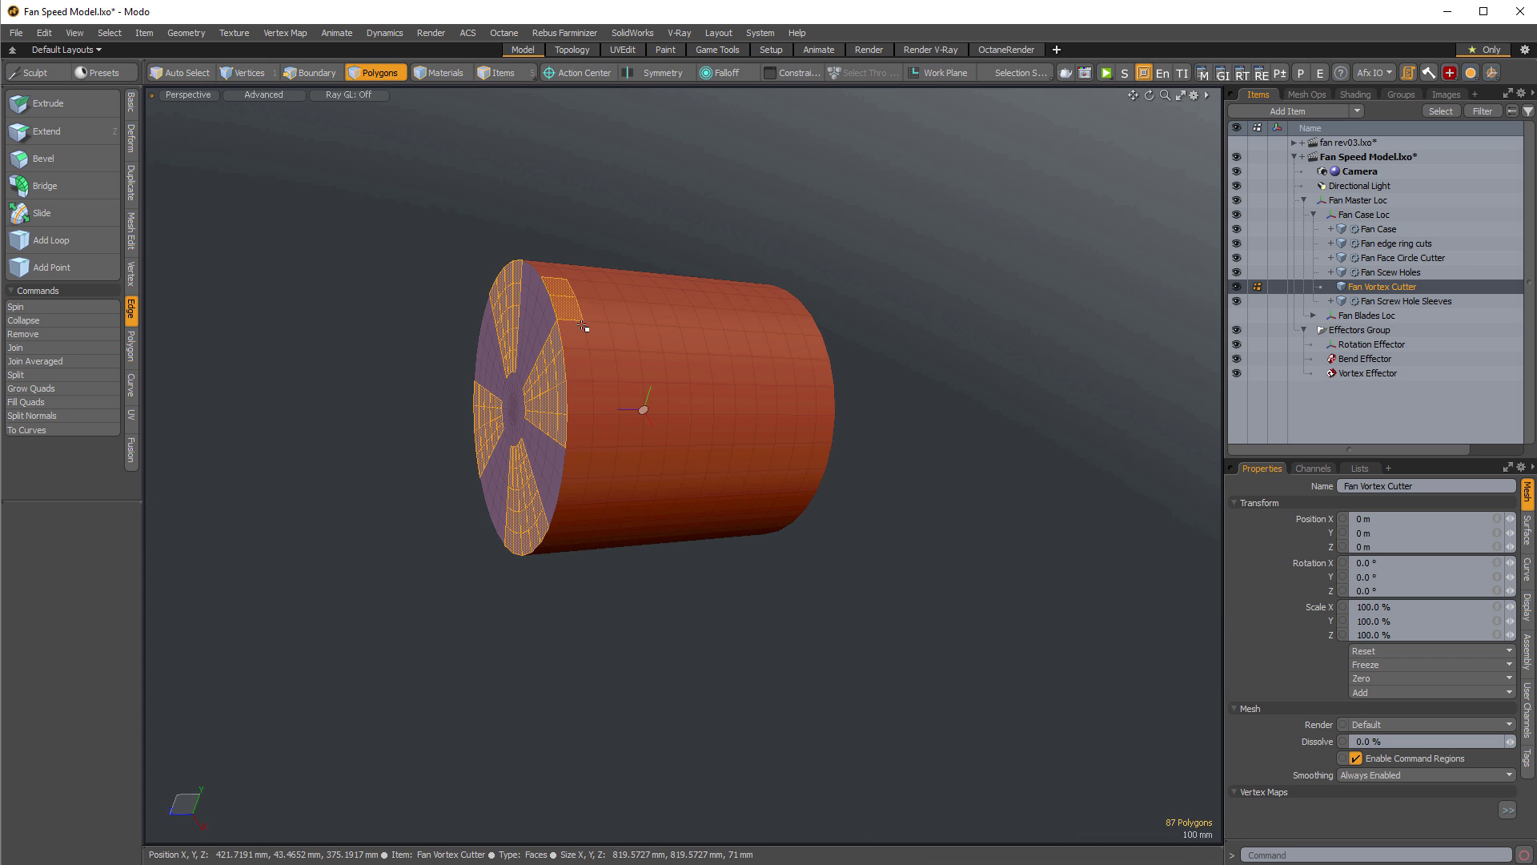
pyautogui.keyDown('alt'); pyautogui.moveTo(562, 281); pyautogui.dragTo(1137, 528); pyautogui.keyUp('alt')
pyautogui.keyDown('ctrl'); pyautogui.keyDown('alt'); pyautogui.moveTo(881, 433); pyautogui.dragTo(977, 425); pyautogui.keyUp('alt'); pyautogui.keyUp('ctrl')
pyautogui.keyDown('alt'); pyautogui.moveTo(781, 448); pyautogui.dragTo(737, 473); pyautogui.keyUp('alt')
pyautogui.keyDown('alt'); pyautogui.keyDown('shift'); pyautogui.moveTo(737, 472); pyautogui.dragTo(953, 531); pyautogui.keyUp('shift'); pyautogui.keyUp('alt')
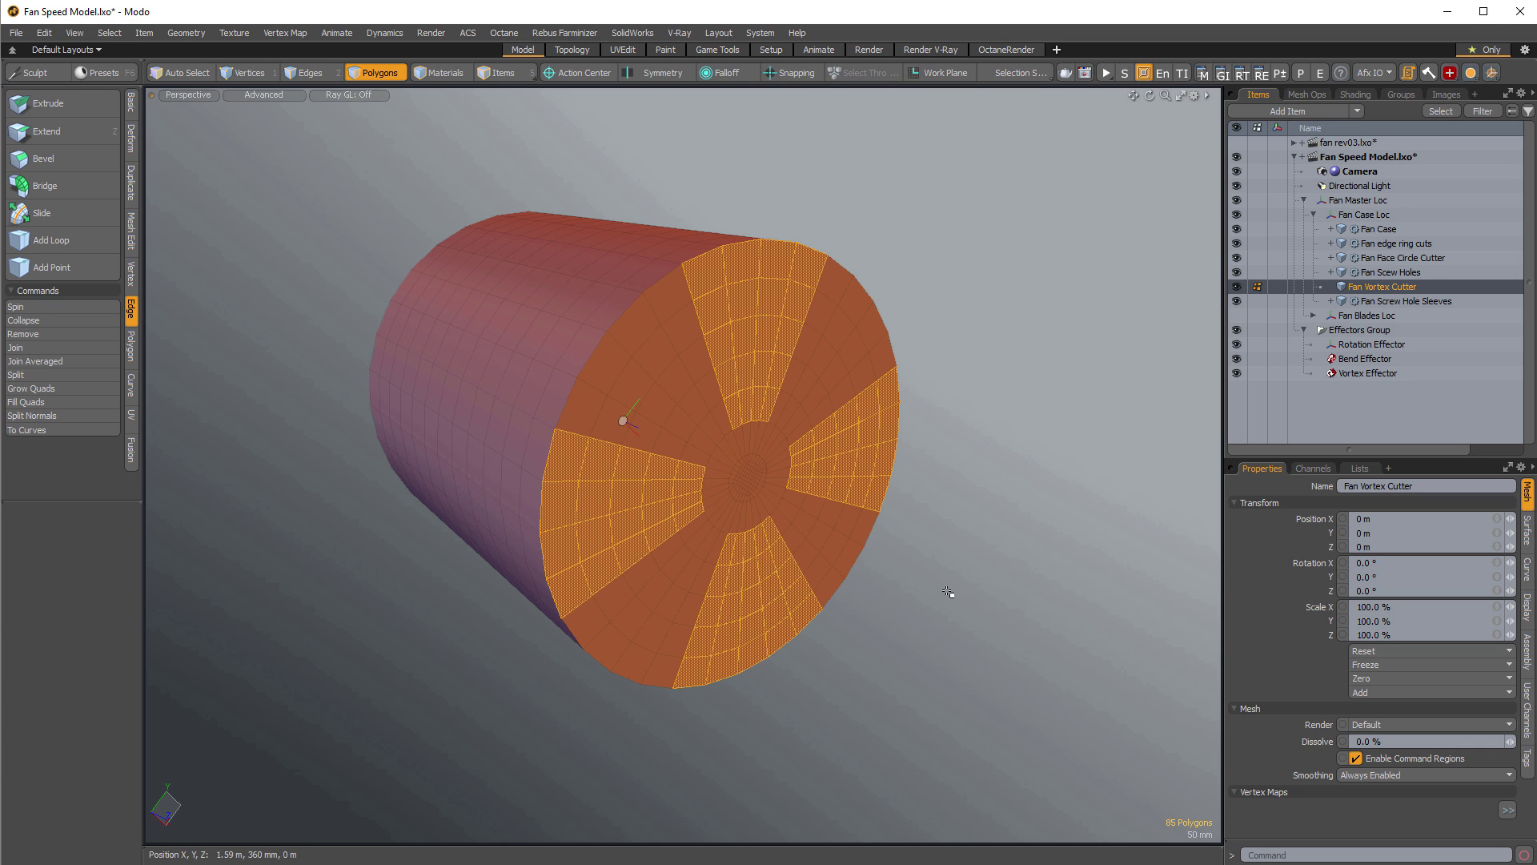
# Assign the four selected wedges to a selection set named "bevel set" and clear the selection.
pyautogui.click(110, 32)
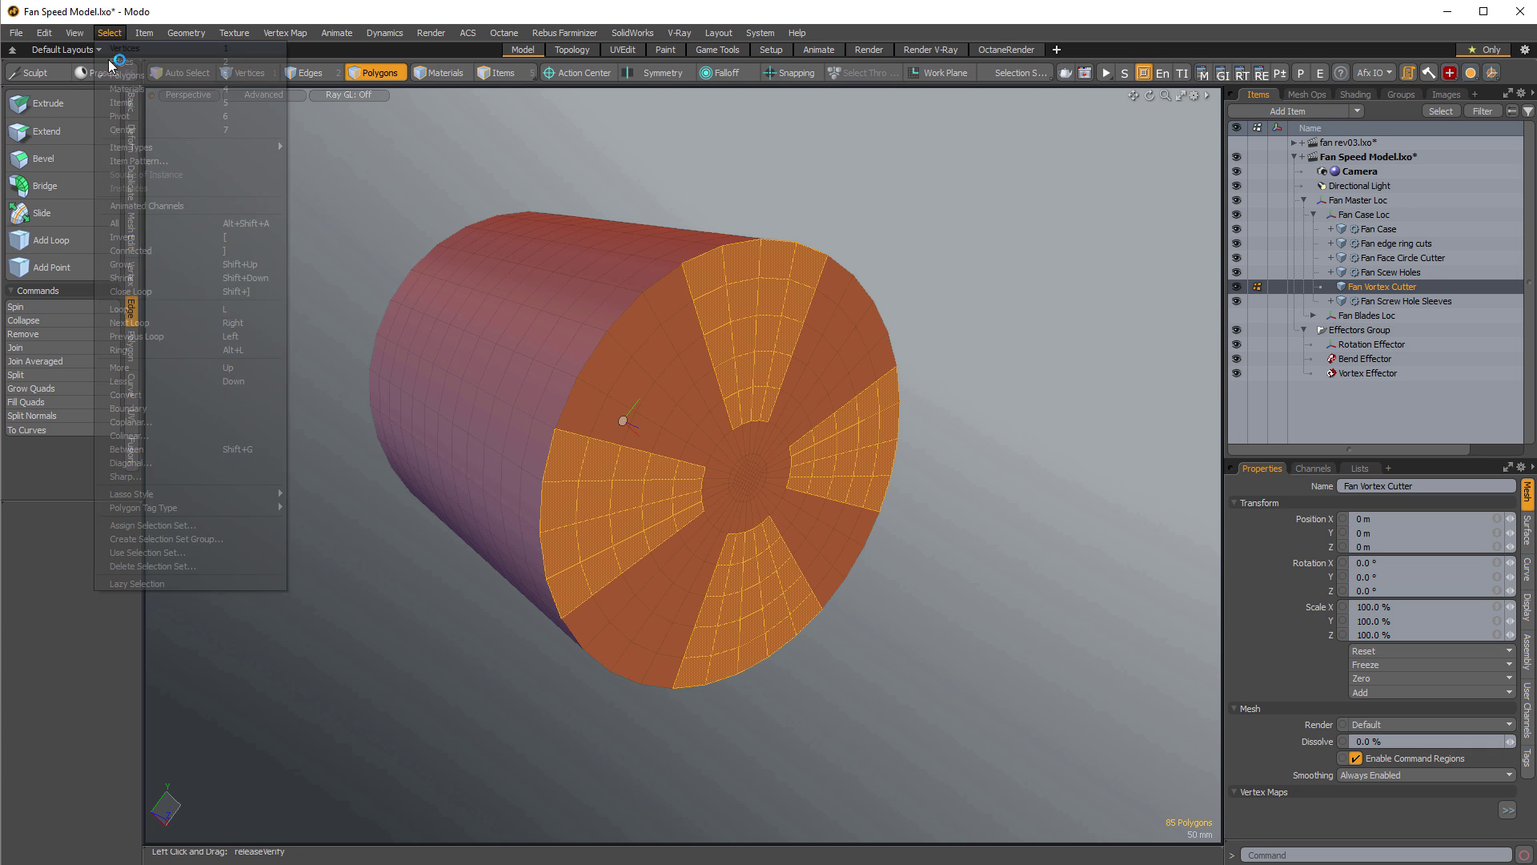
pyautogui.click(172, 527)
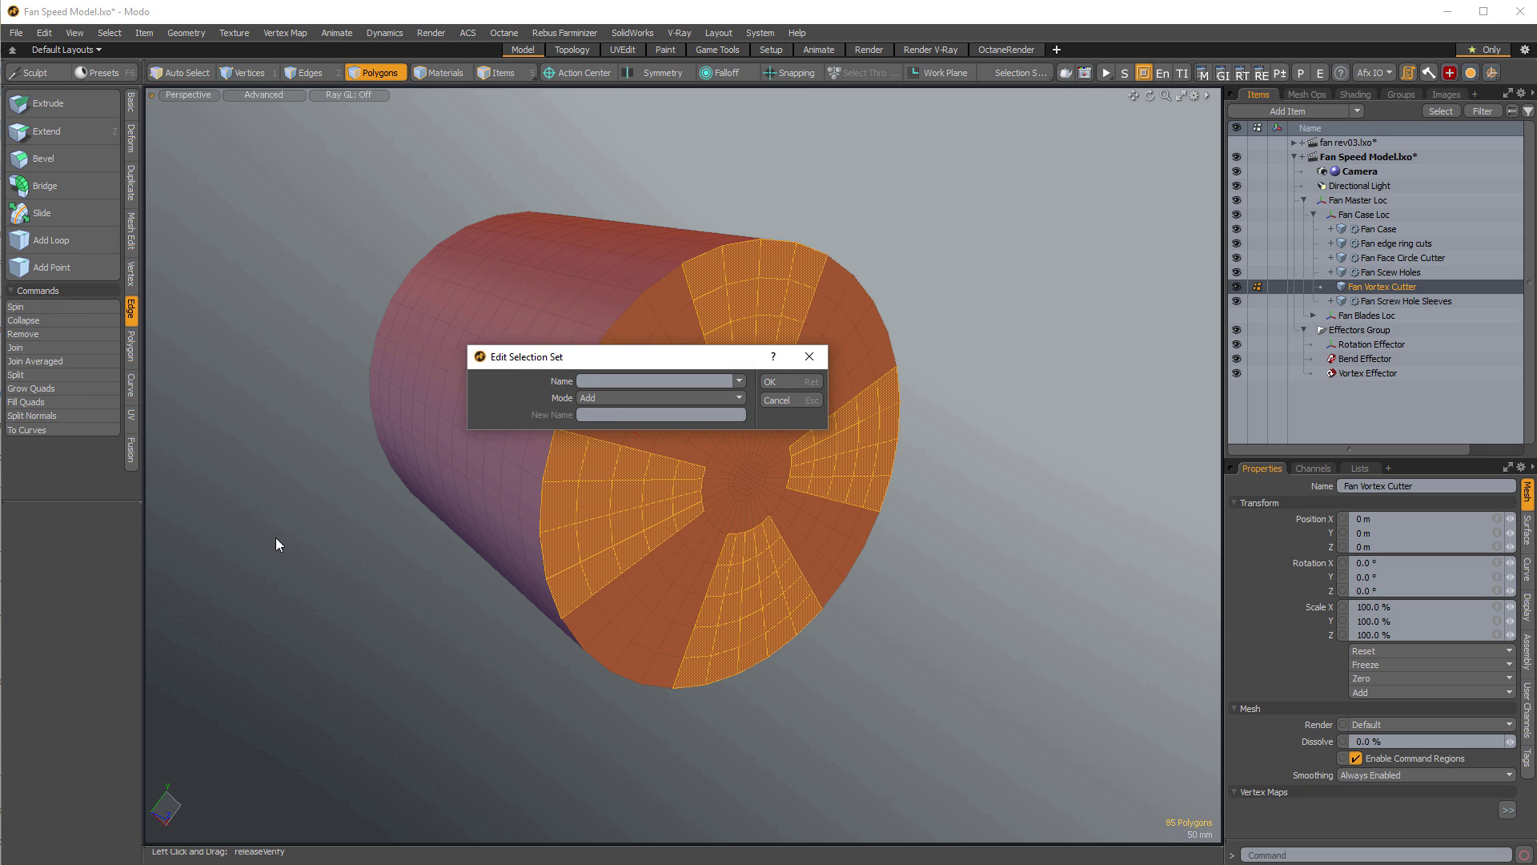
pyautogui.write('bevel set')
pyautogui.press('Return')
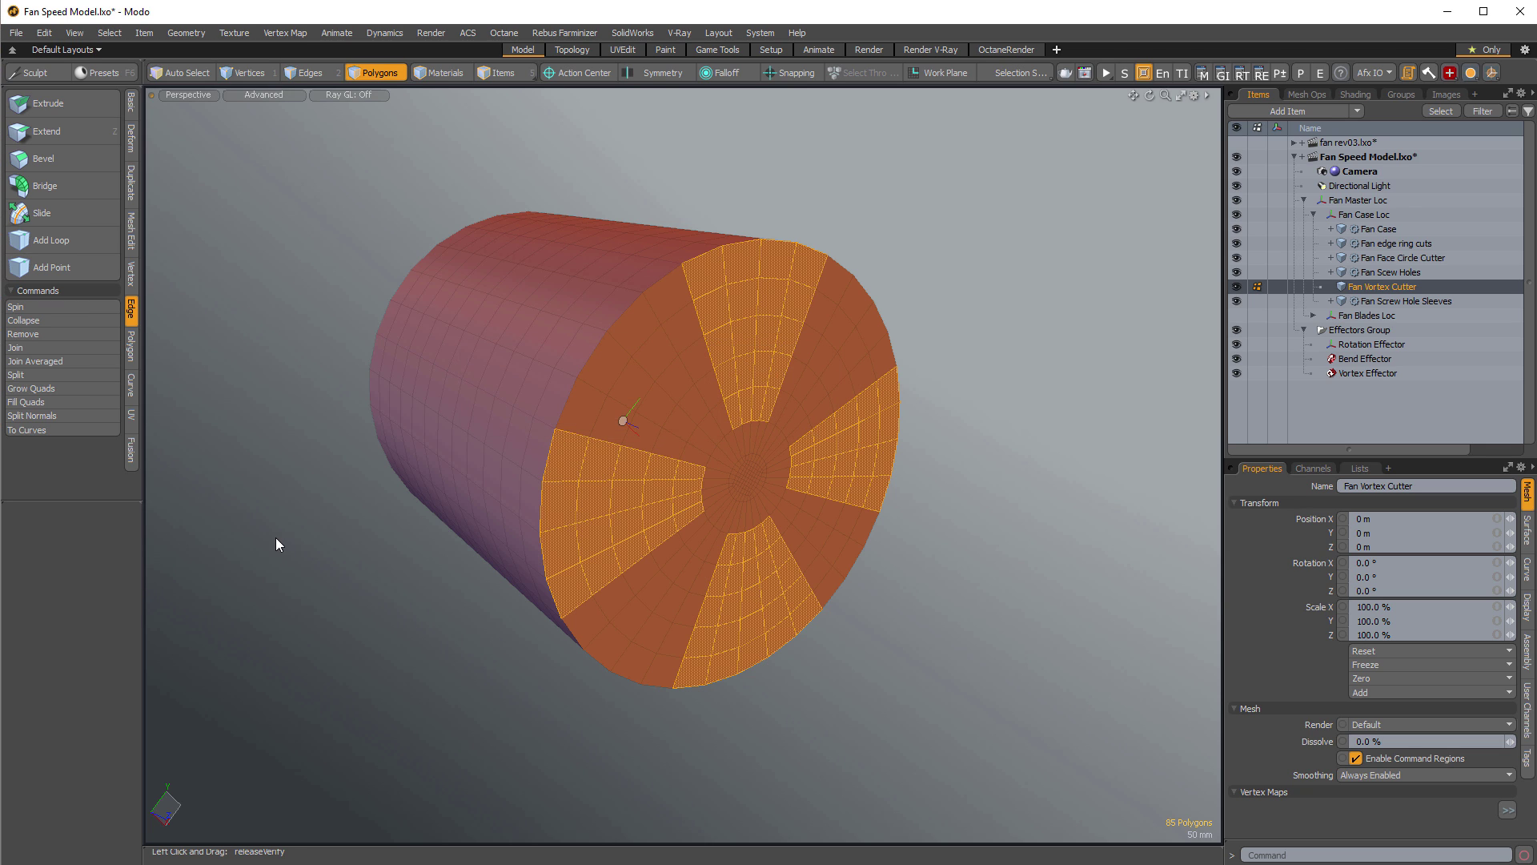
pyautogui.click(991, 328)
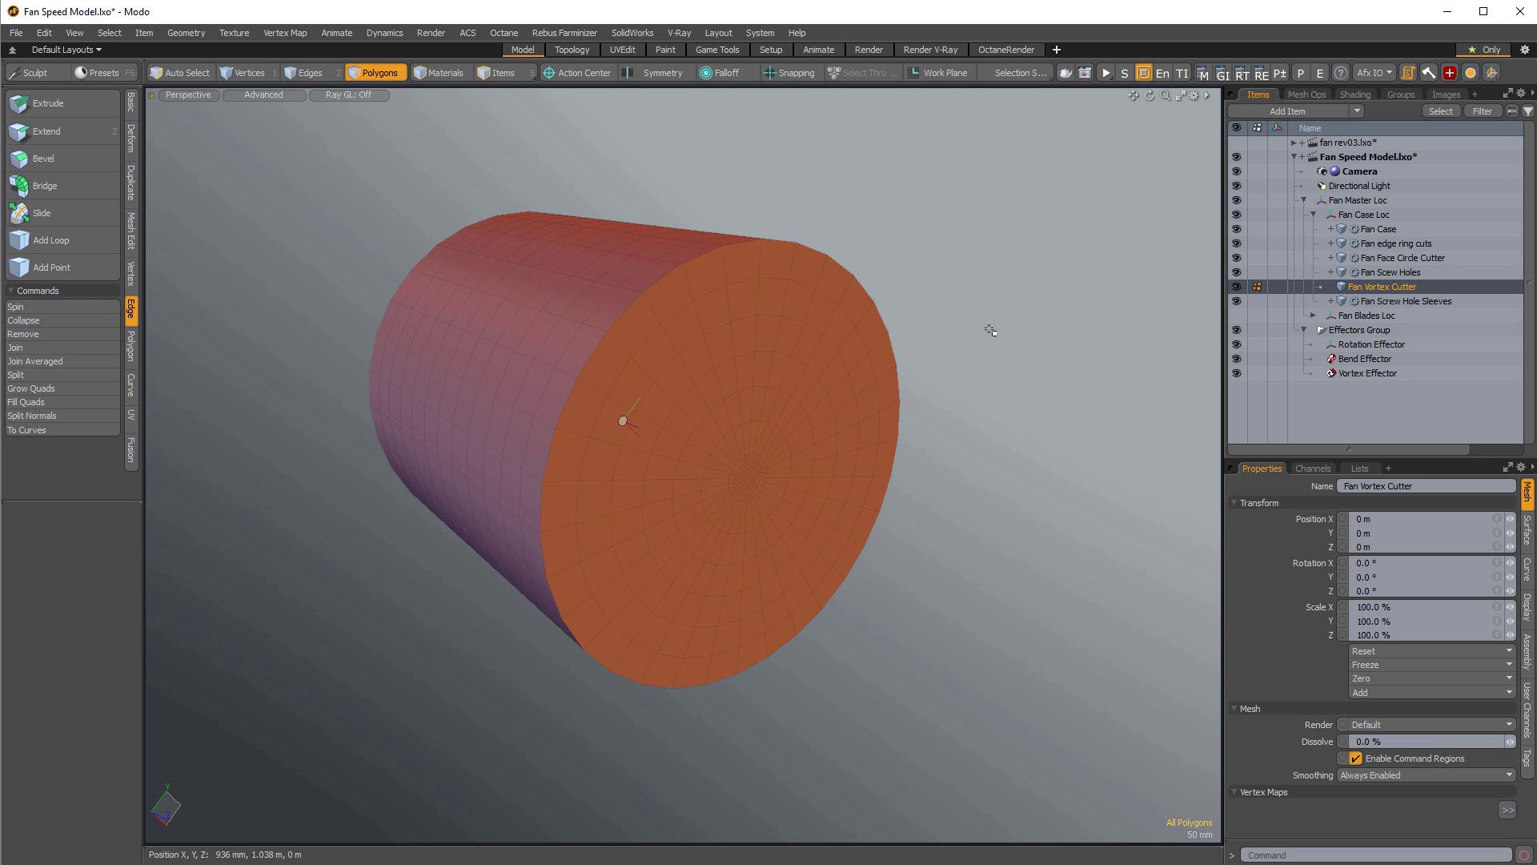
# Convert the cutter to a Catmull-Clark subdivision surface and loop slice the side wall band at the back cap at 3%.
pyautogui.press('Tab')
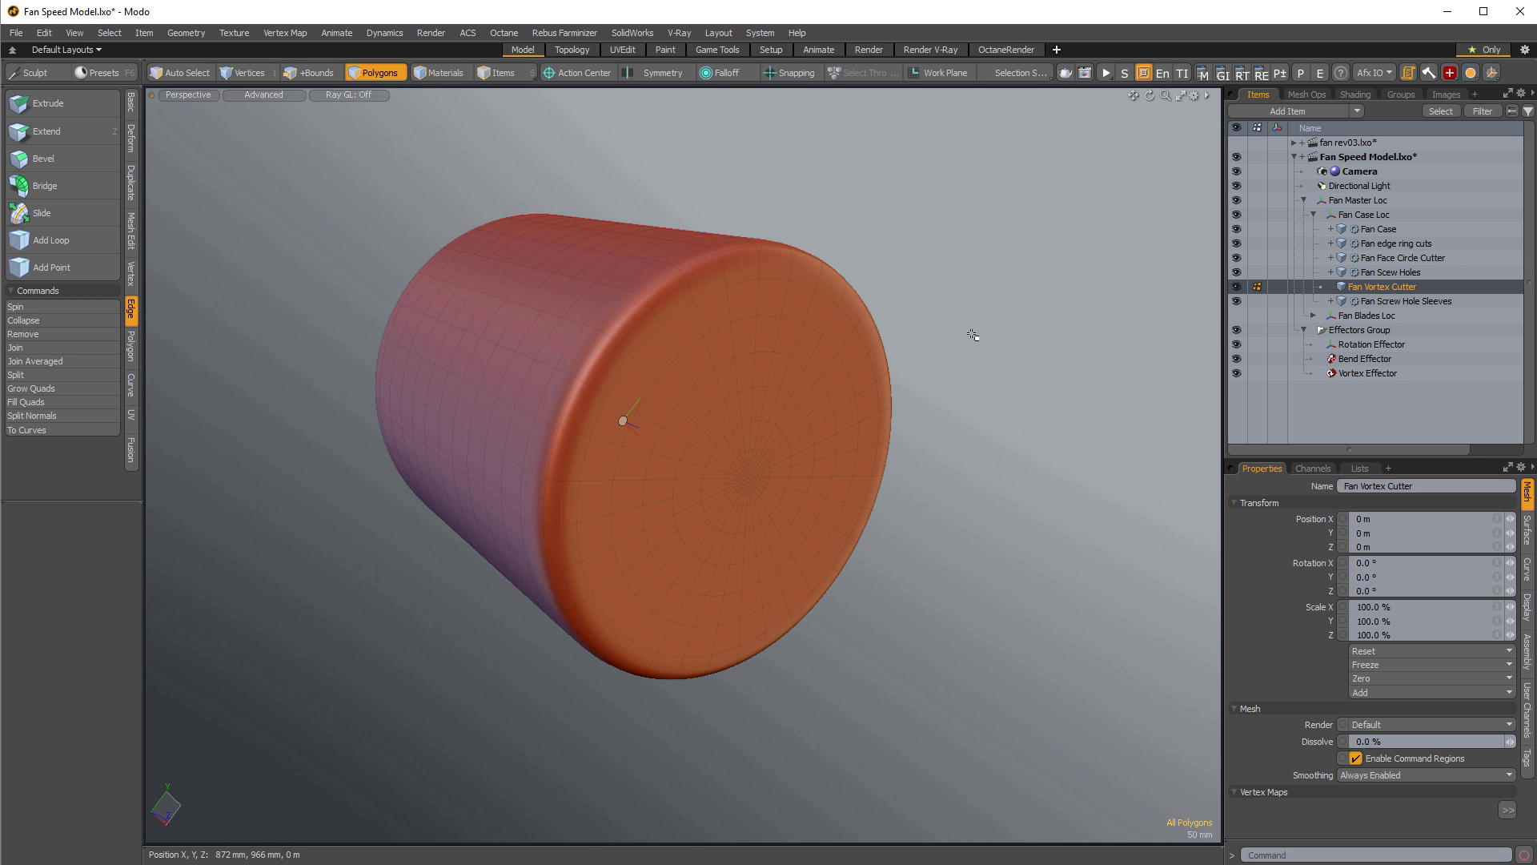
pyautogui.keyDown('alt'); pyautogui.moveTo(887, 367); pyautogui.dragTo(845, 606); pyautogui.keyUp('alt')
pyautogui.press('KP_1')
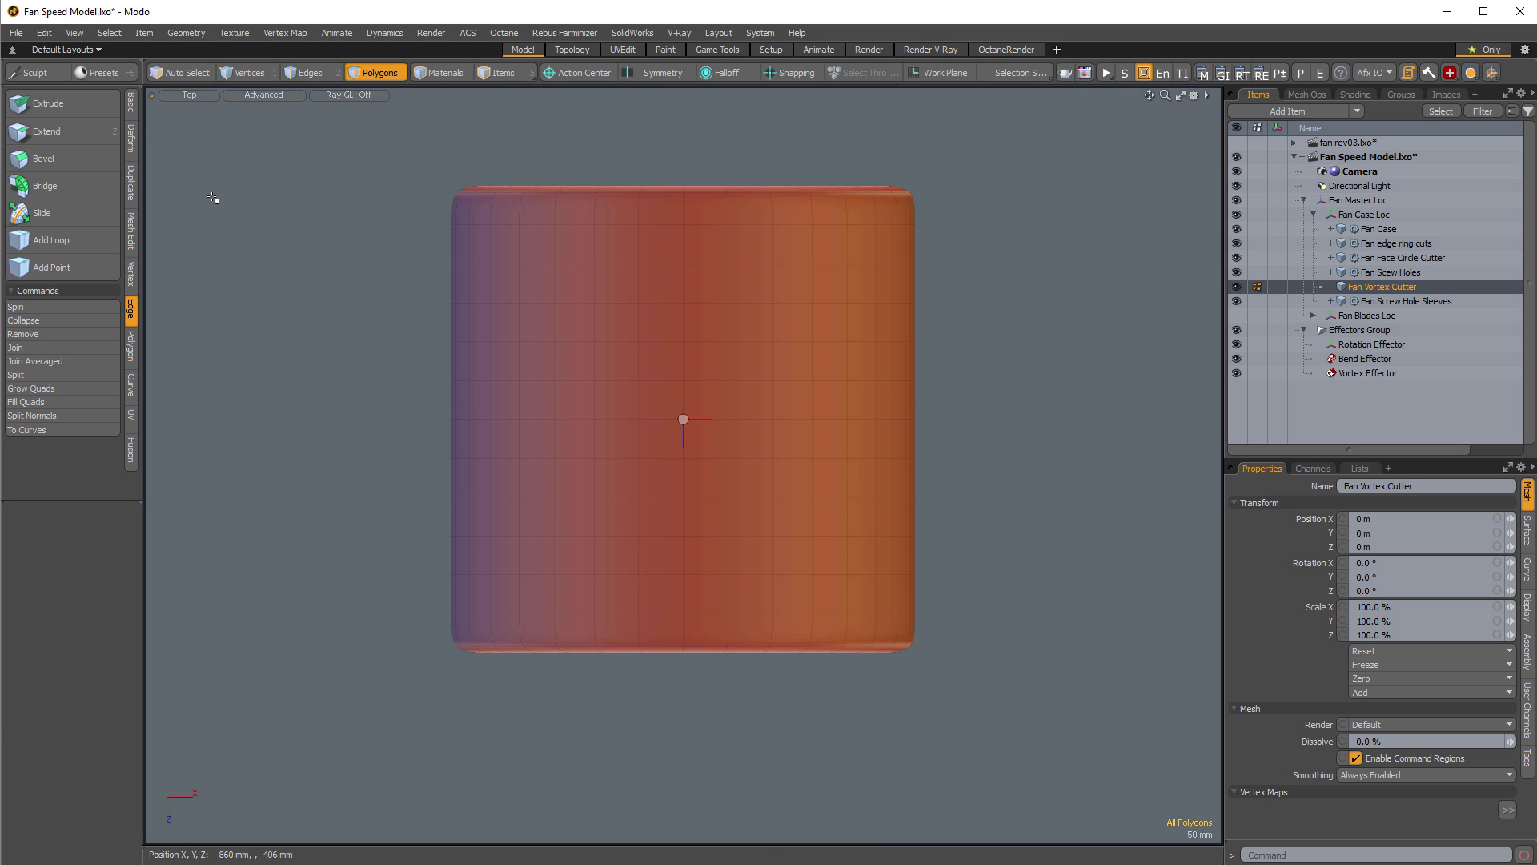
pyautogui.moveTo(479, 210); pyautogui.dragTo(551, 215)
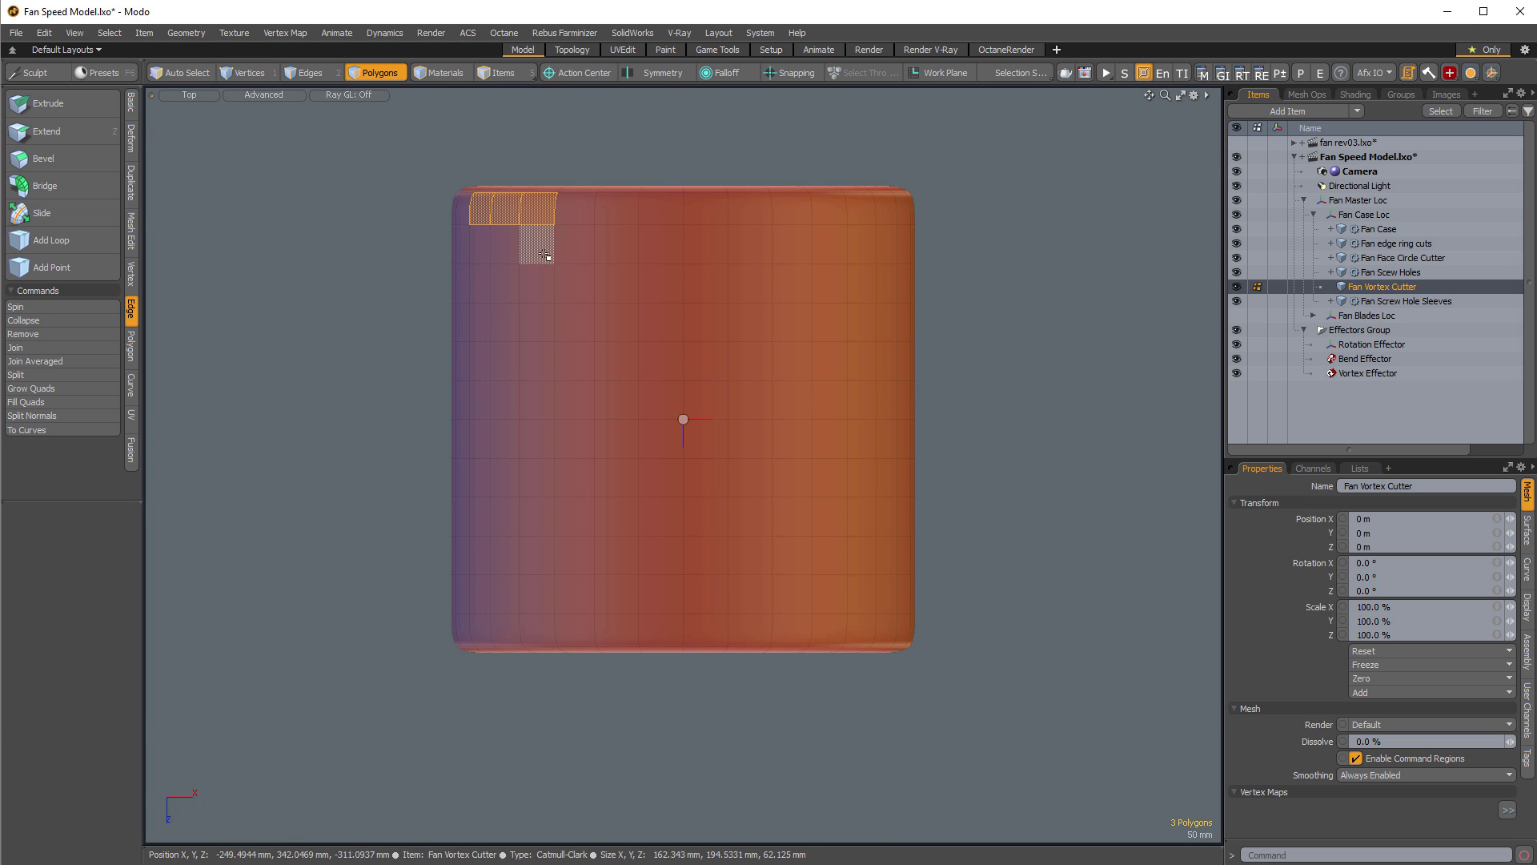
pyautogui.hotkey('alt', 'c')
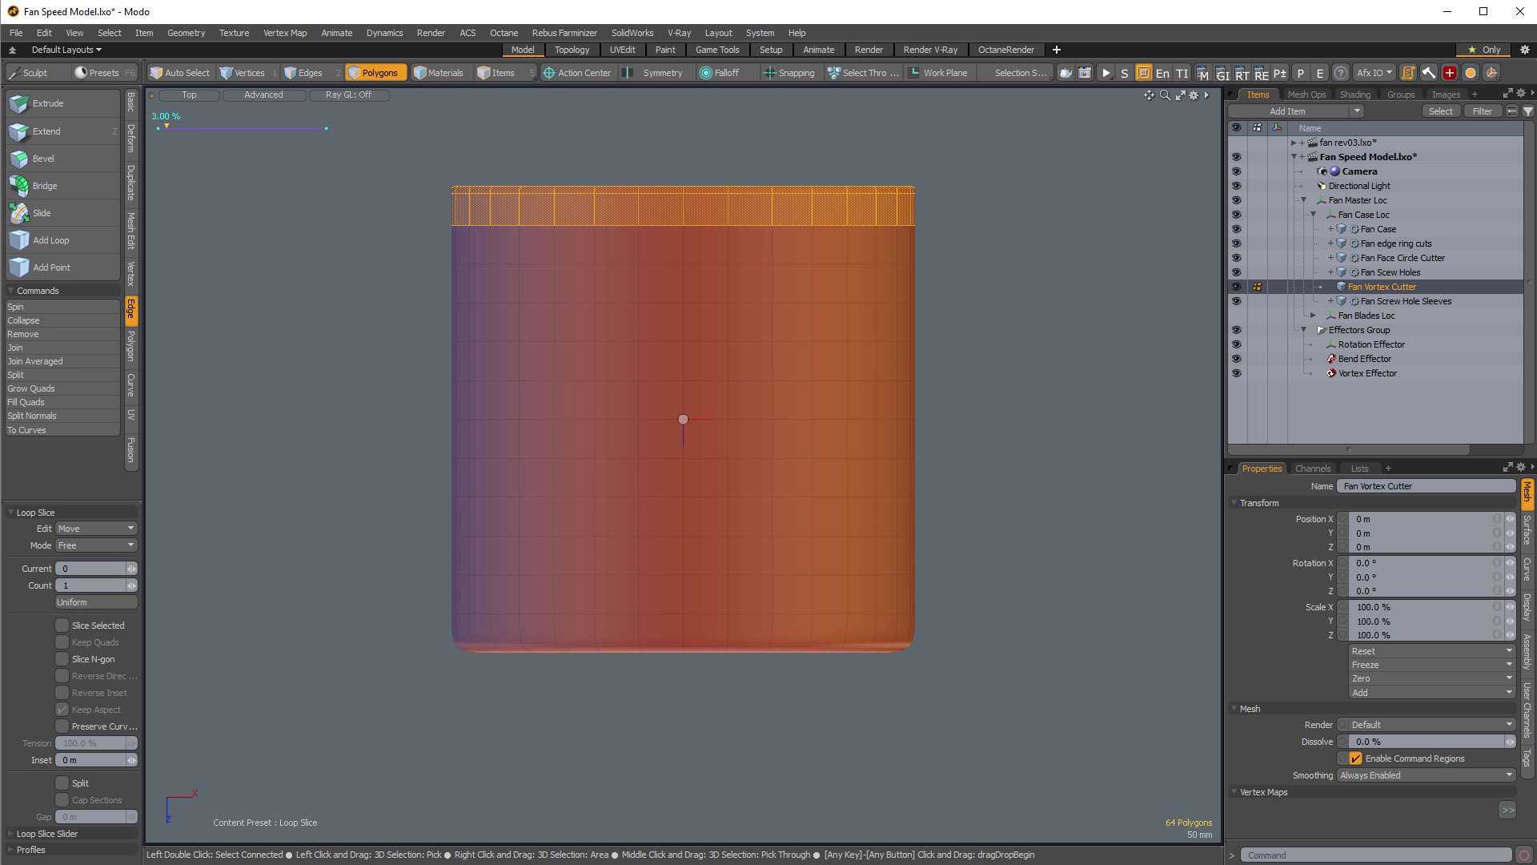
pyautogui.keyDown('alt'); pyautogui.moveTo(1021, 336); pyautogui.dragTo(993, 528); pyautogui.keyUp('alt')
pyautogui.press('space')
pyautogui.click(1029, 531)
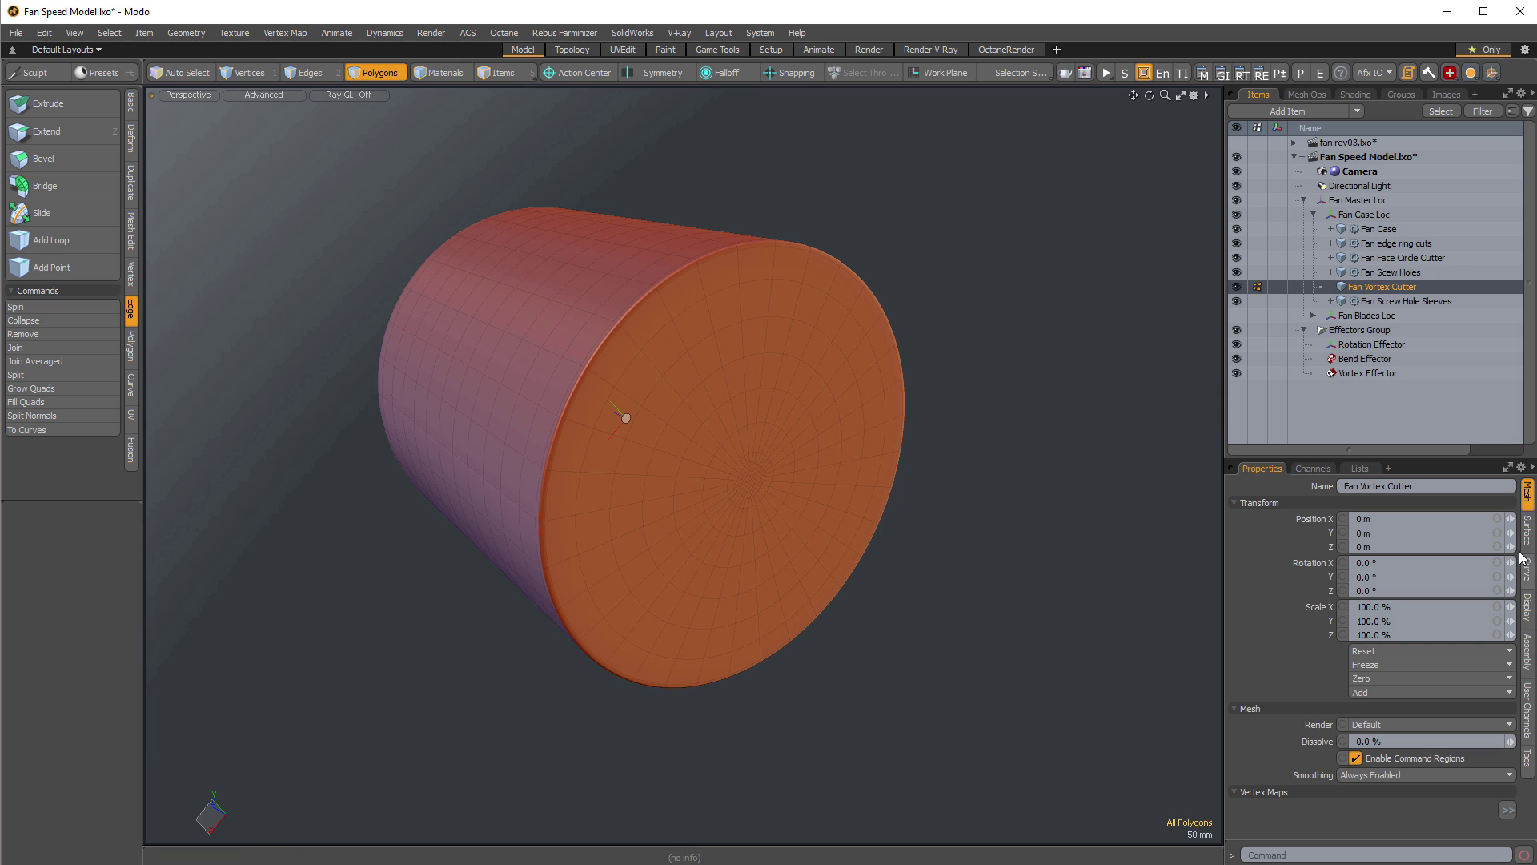
# Select the front cap polygons stored in the "bevel set" selection set.
pyautogui.click(1367, 470)
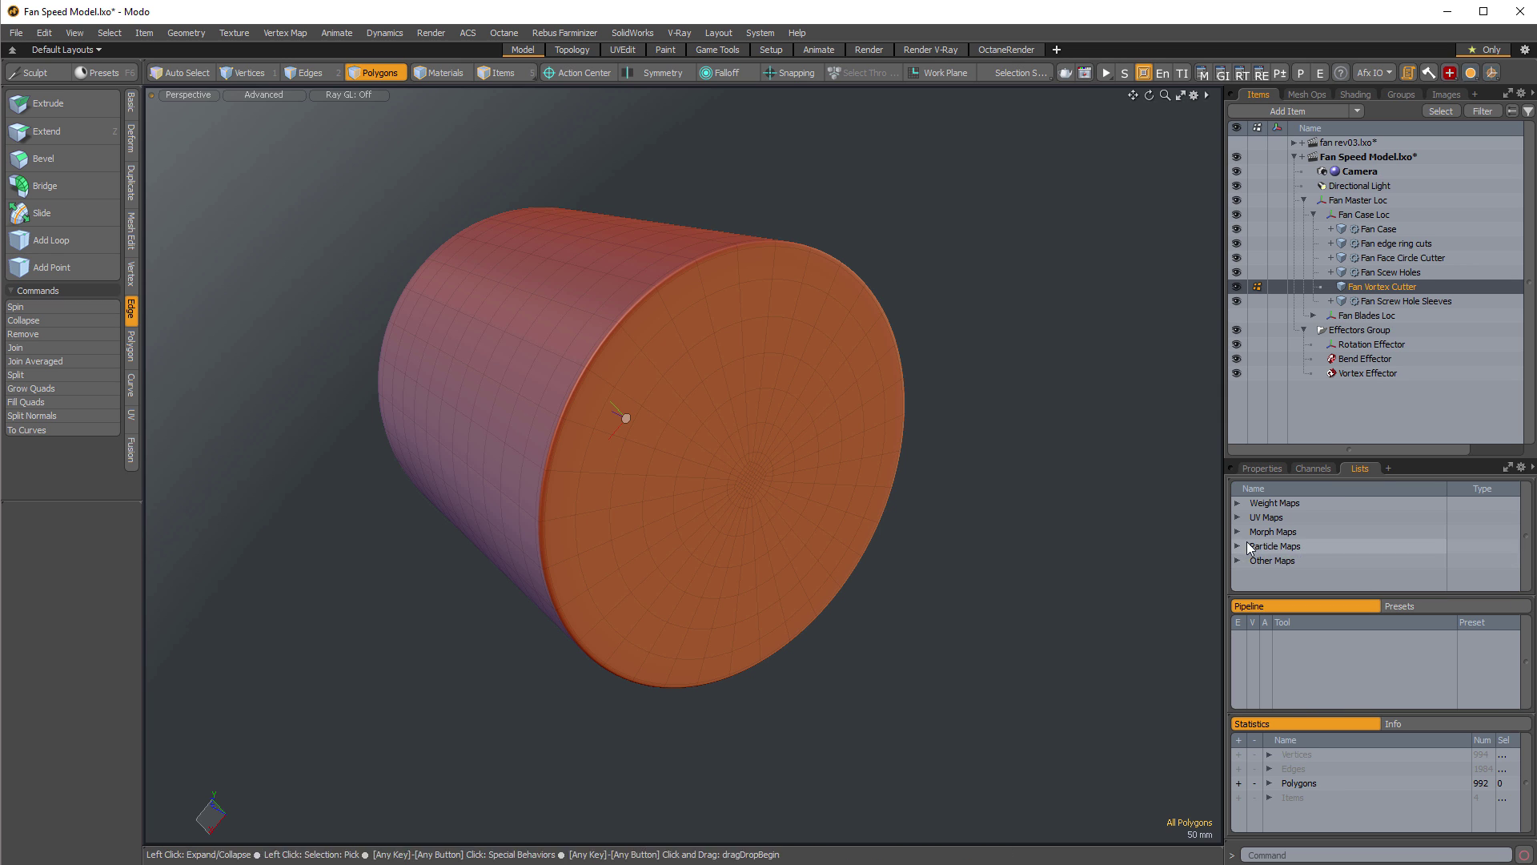
pyautogui.moveTo(1305, 705); pyautogui.dragTo(1305, 559)
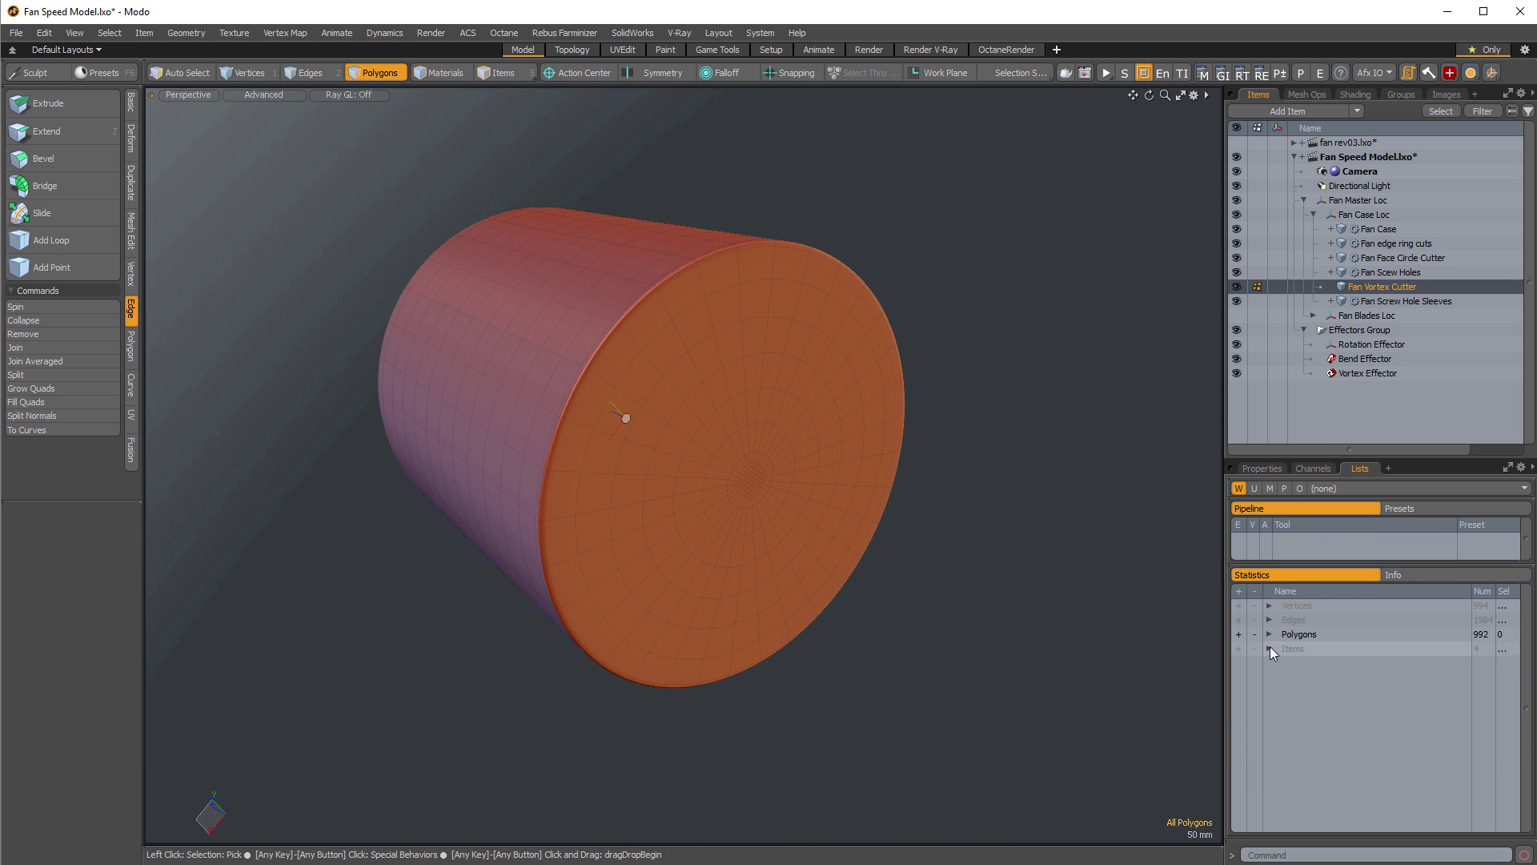
pyautogui.click(1270, 635)
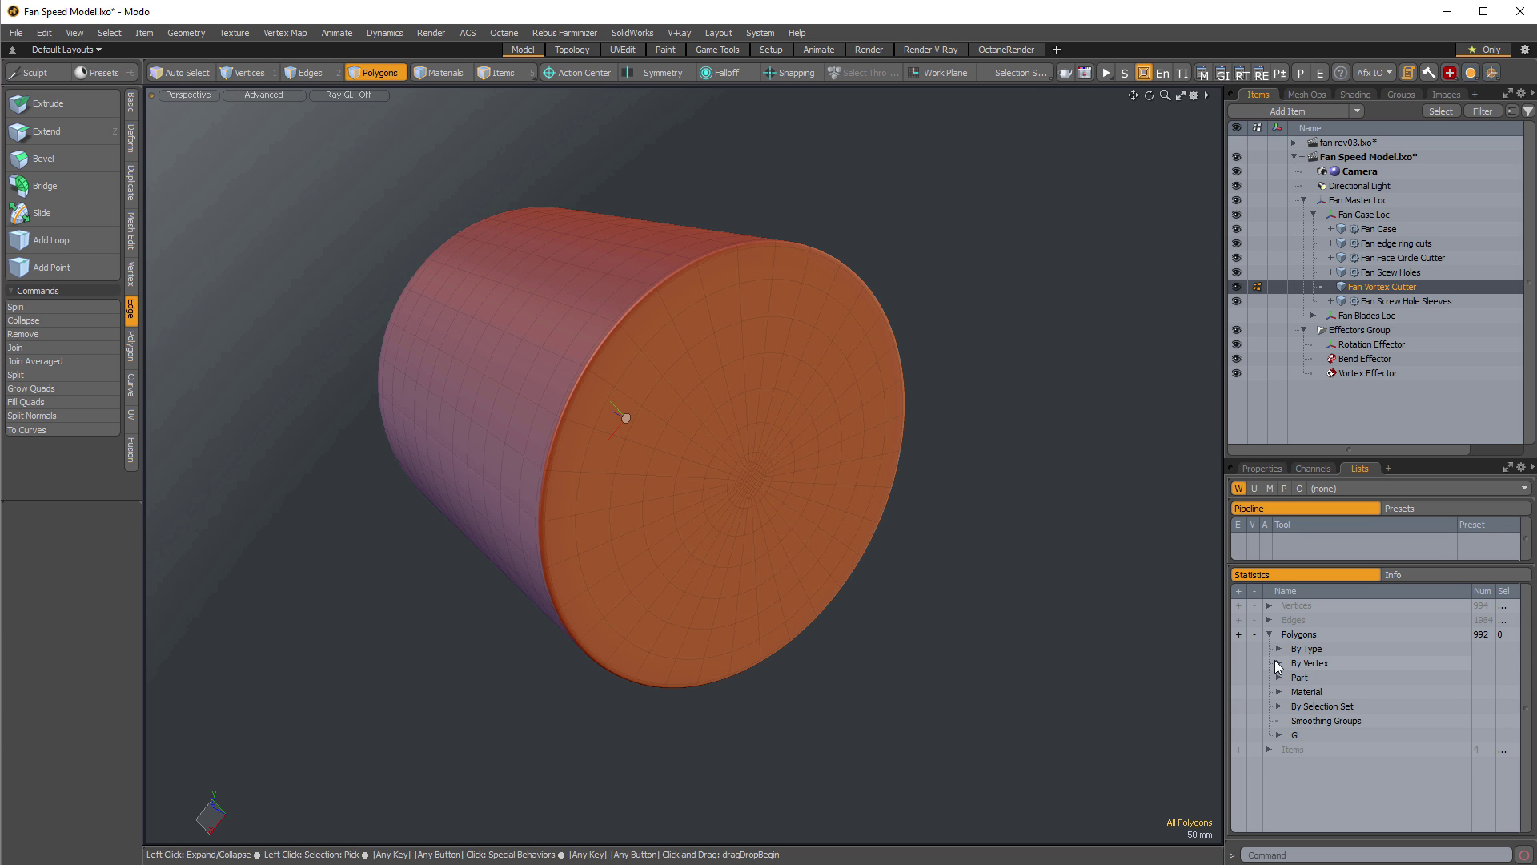
pyautogui.click(1278, 707)
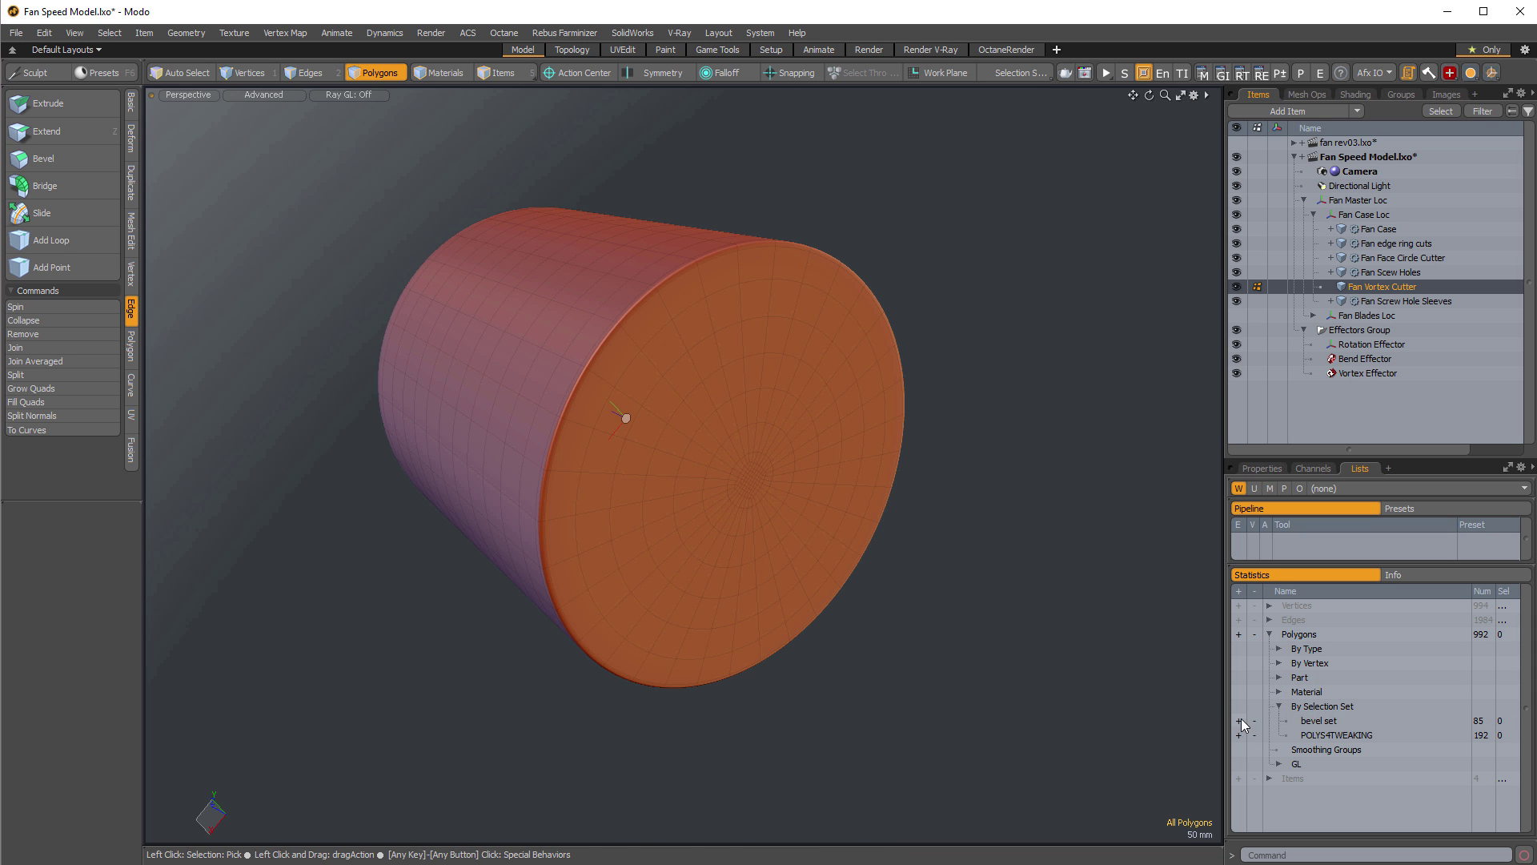
pyautogui.click(1239, 721)
pyautogui.keyDown('alt'); pyautogui.moveTo(869, 584); pyautogui.dragTo(933, 509); pyautogui.keyUp('alt')
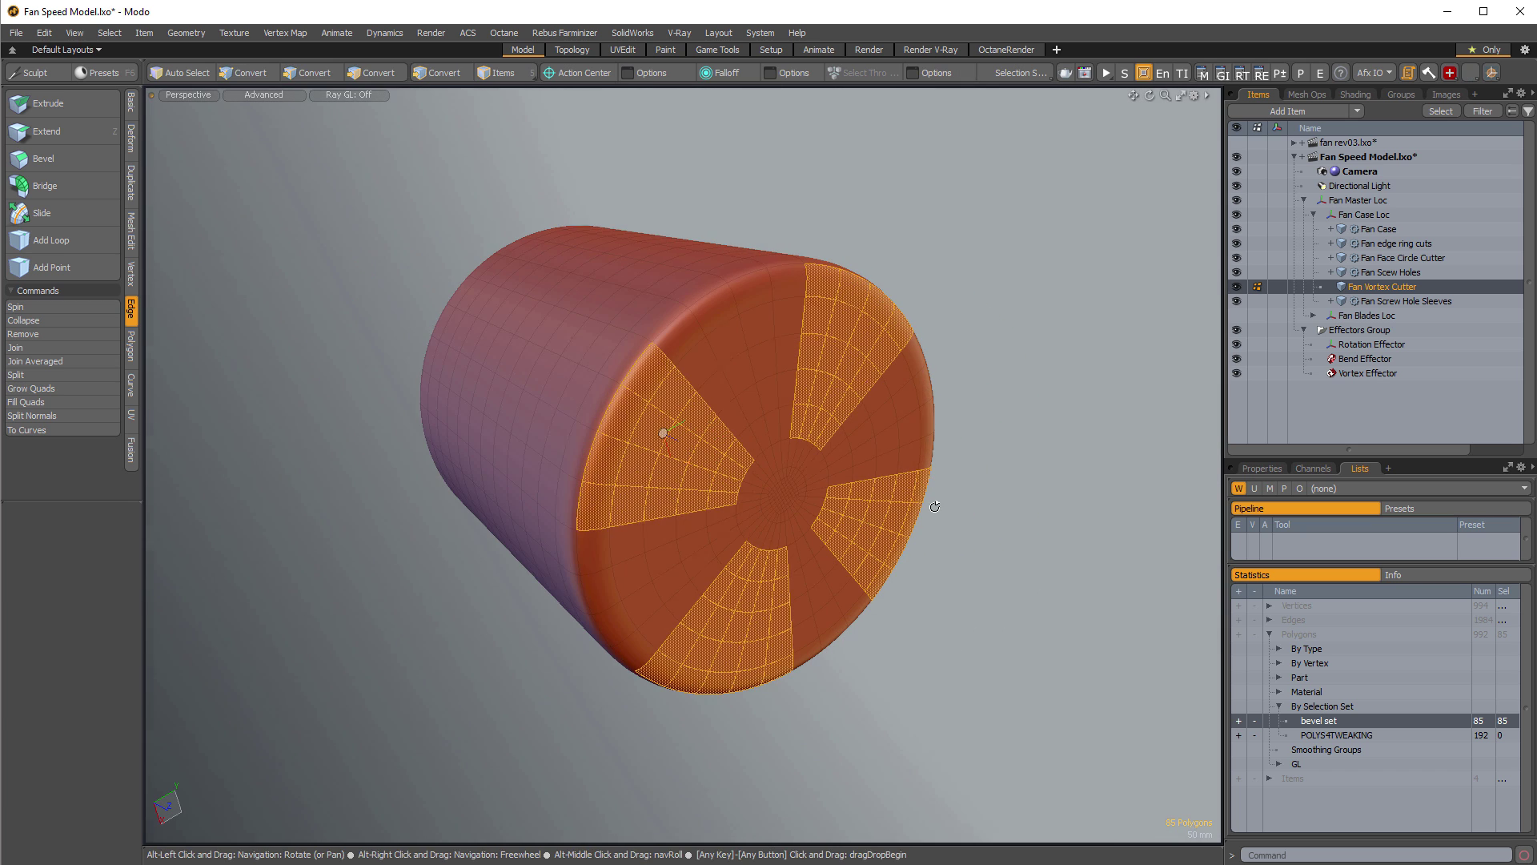
# Add a Polygon Bevel mesh operation to the Fan Vortex Cutter for the selected wedges and expand its inputs.
pyautogui.click(1313, 95)
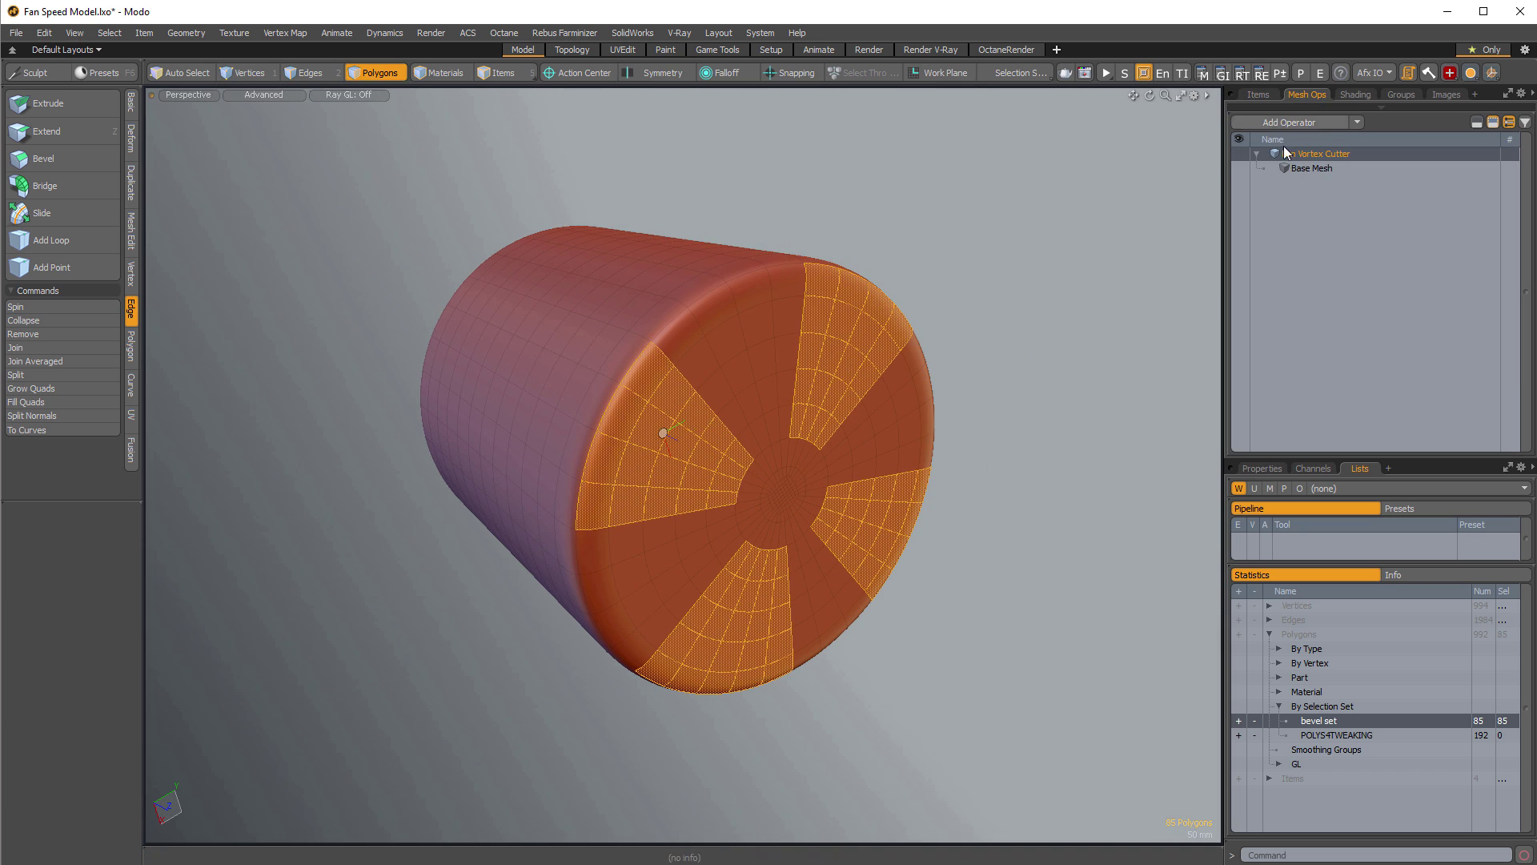
pyautogui.click(1319, 119)
pyautogui.write('beve')
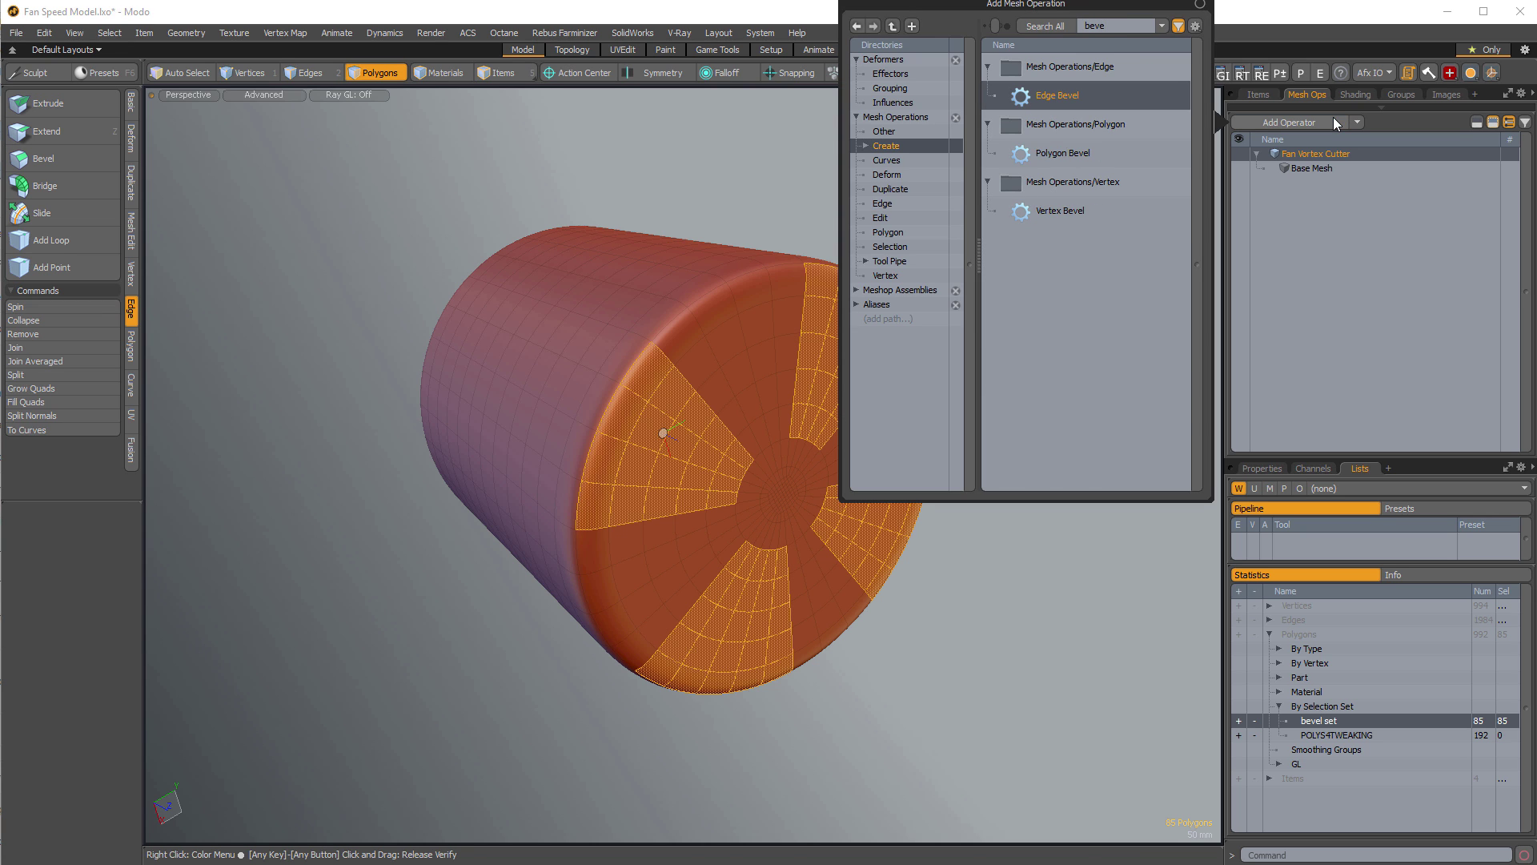
pyautogui.doubleClick(1069, 154)
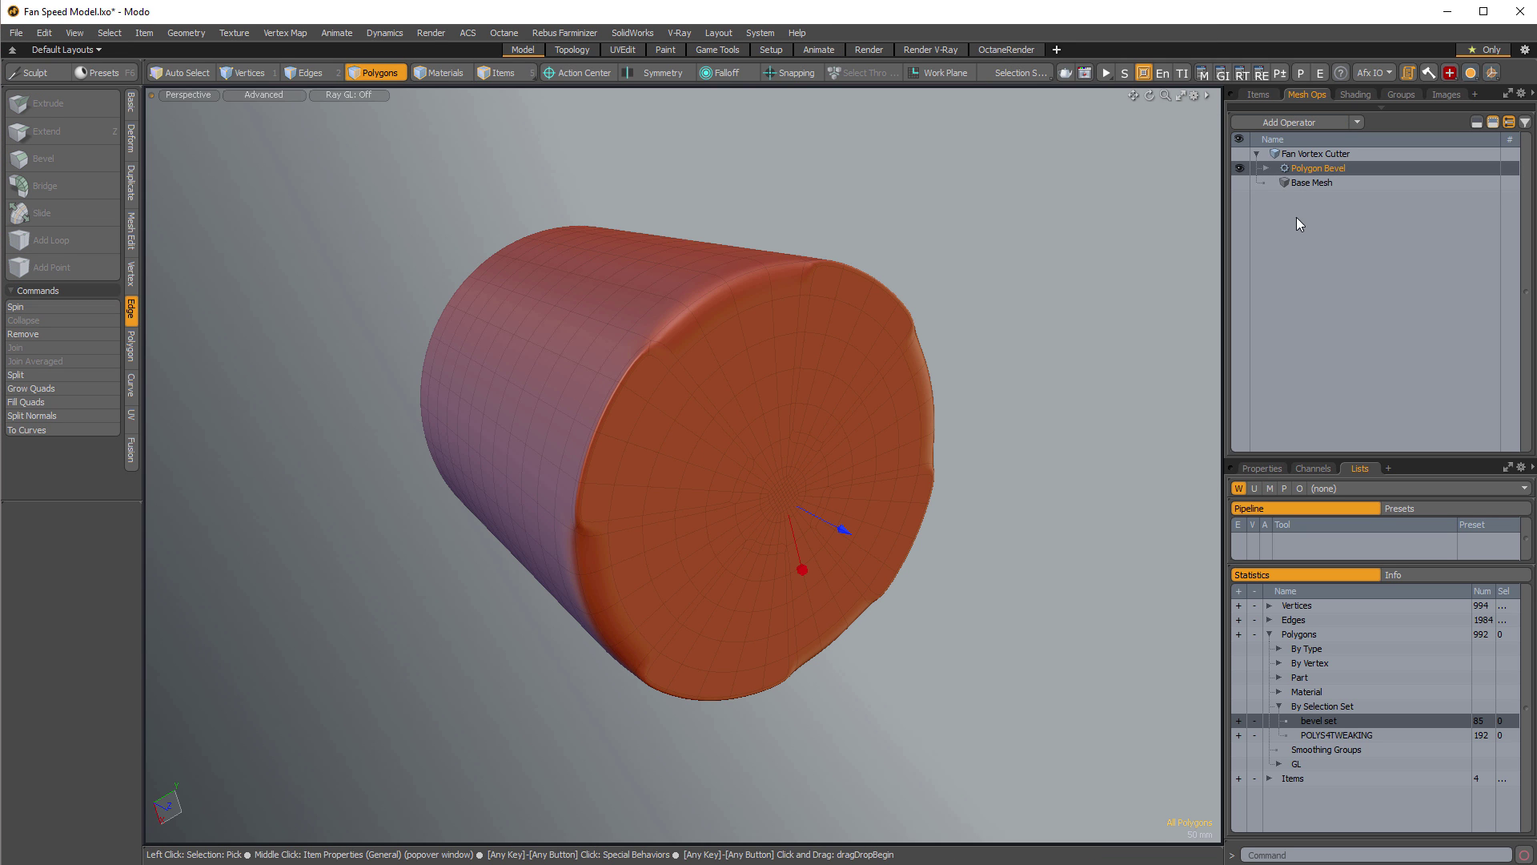
pyautogui.click(1266, 167)
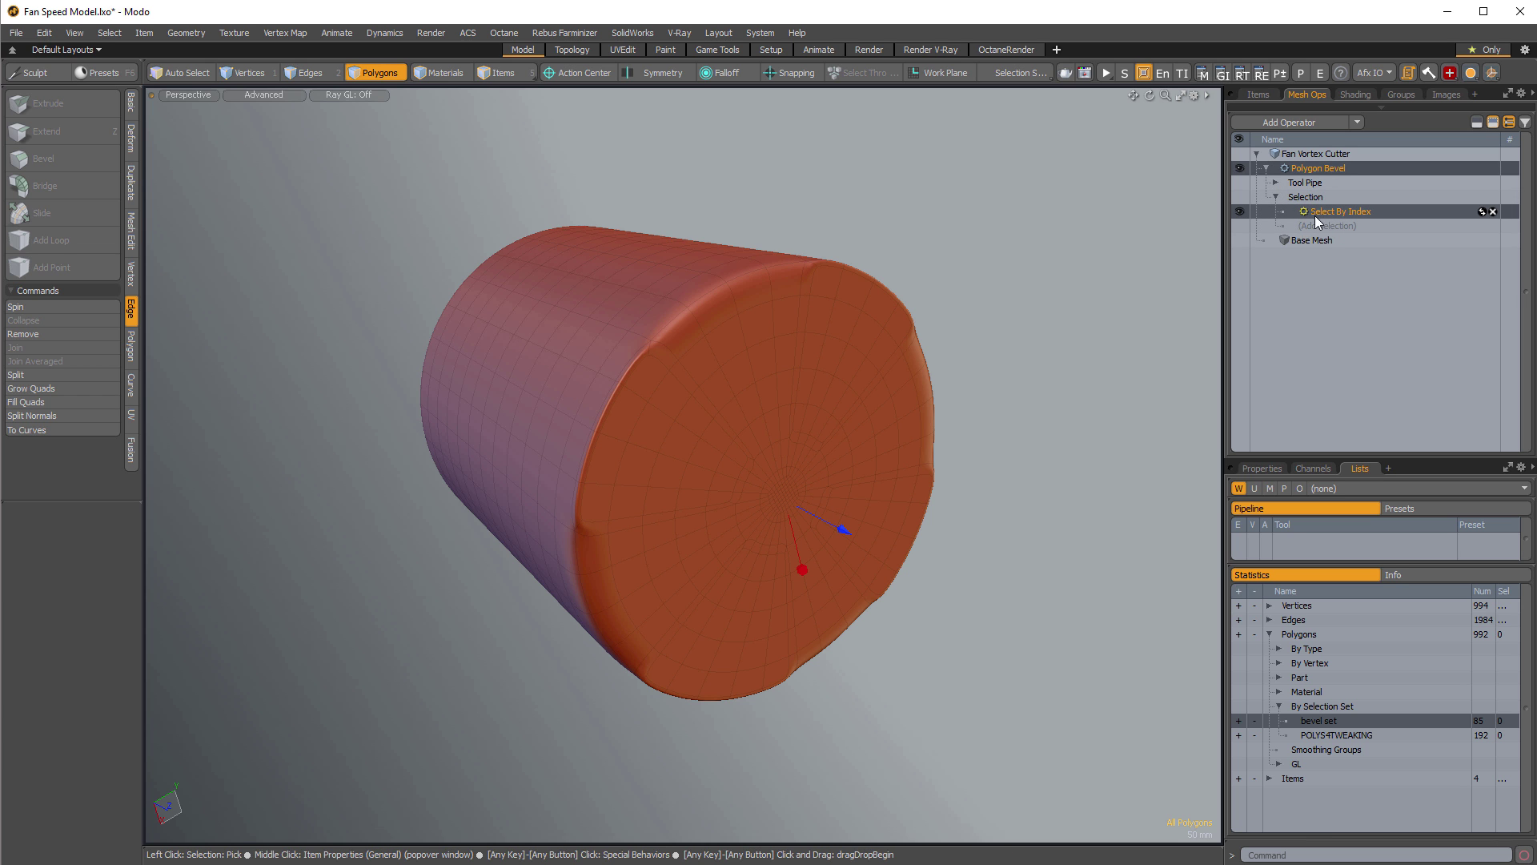
# Shift the bevelled wedges outward from the front cap by about 208 mm.
pyautogui.keyDown('alt'); pyautogui.moveTo(905, 449); pyautogui.dragTo(741, 594); pyautogui.keyUp('alt')
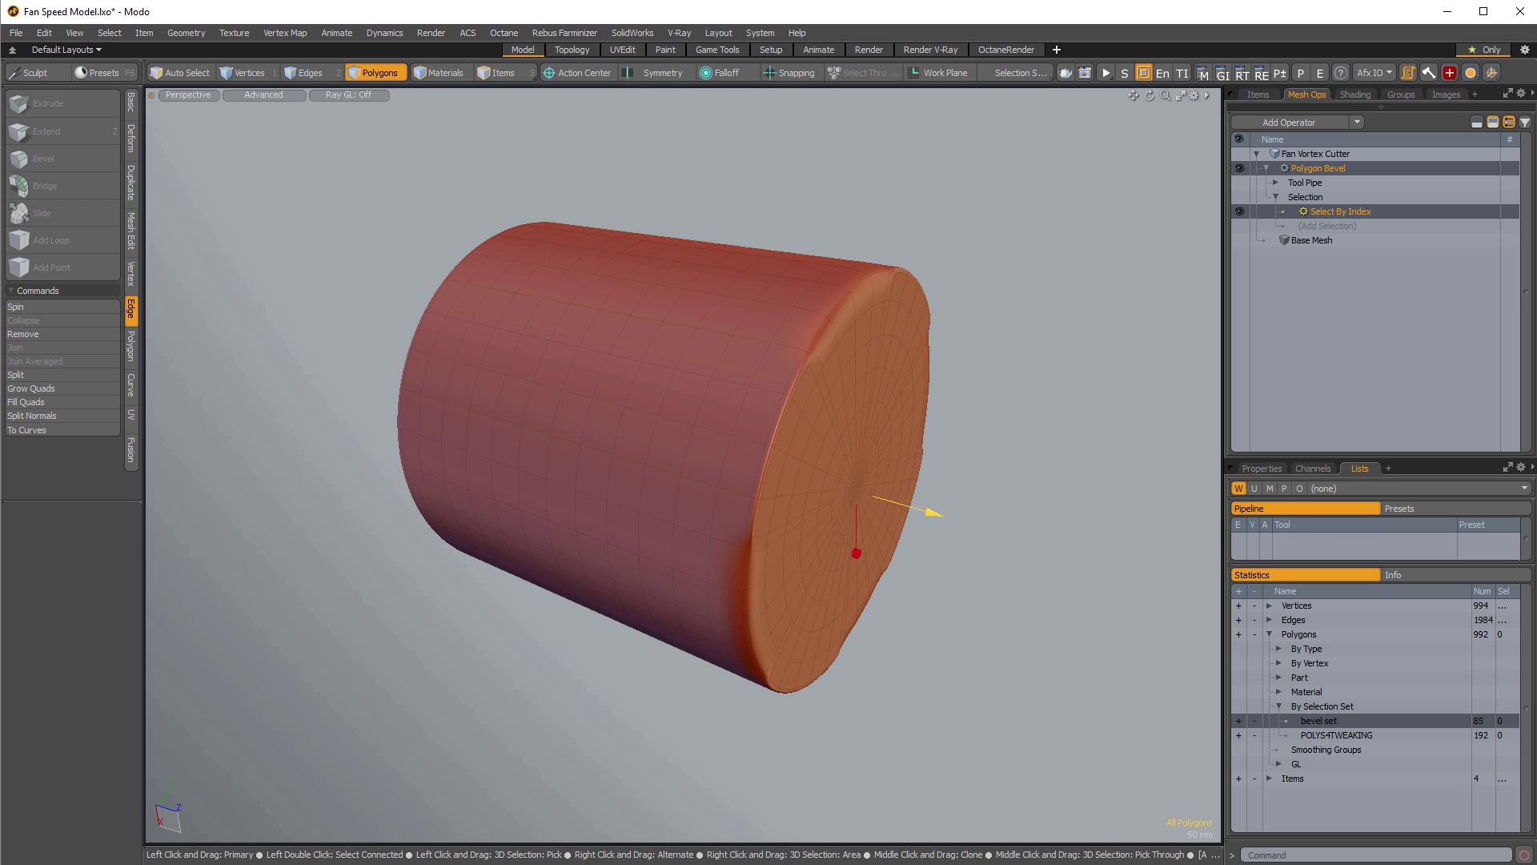
pyautogui.moveTo(935, 512); pyautogui.dragTo(982, 526)
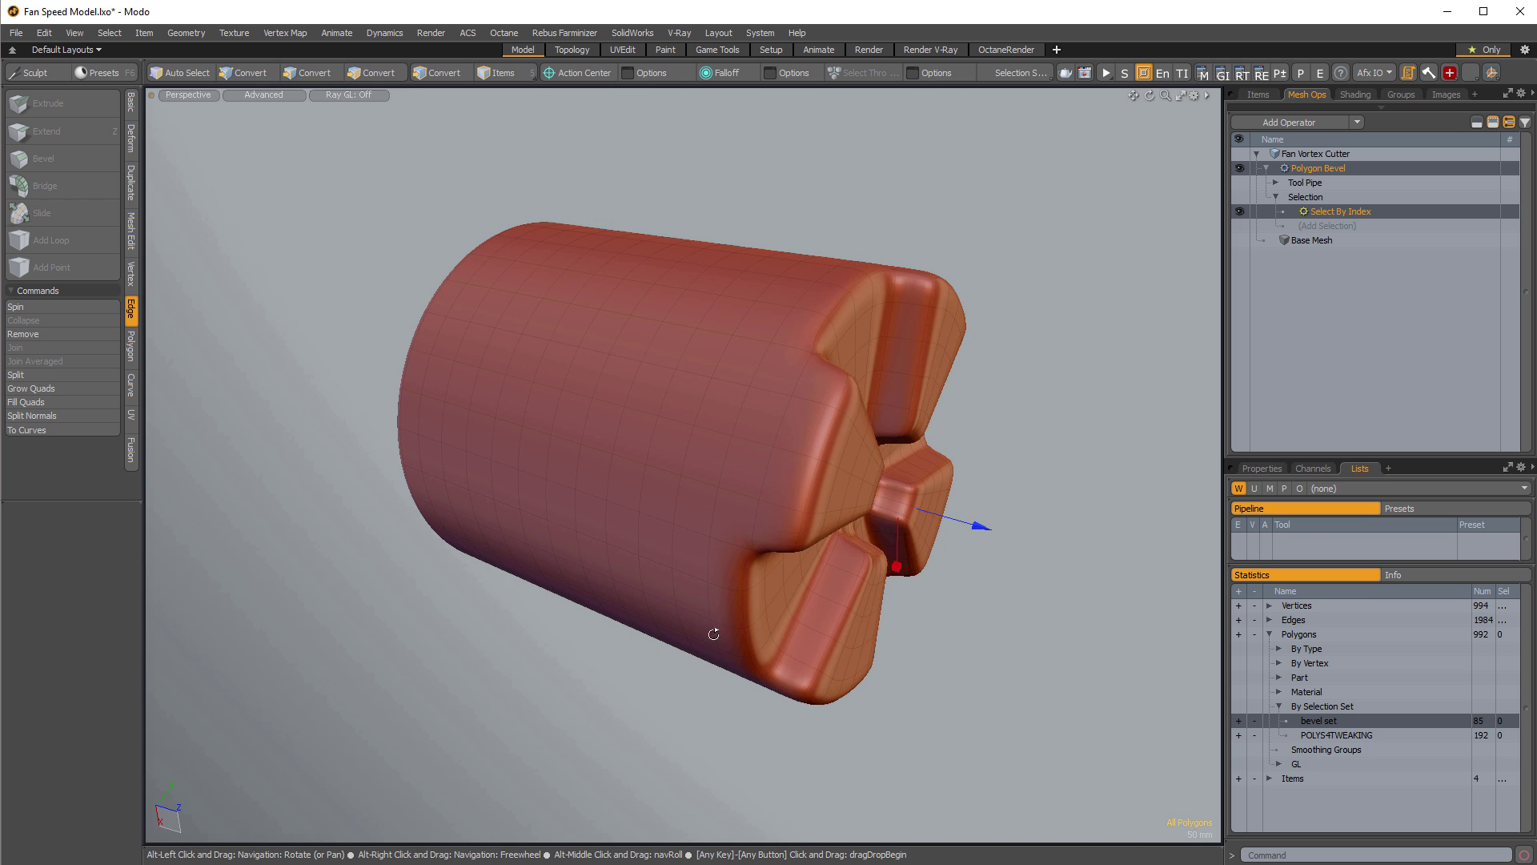
pyautogui.keyDown('alt'); pyautogui.moveTo(714, 634); pyautogui.dragTo(1039, 610); pyautogui.keyUp('alt')
pyautogui.keyDown('alt'); pyautogui.moveTo(1055, 478); pyautogui.dragTo(938, 460); pyautogui.keyUp('alt')
# Set the Polygon Bevel's segments to 8 and drop the tool.
pyautogui.click(1267, 468)
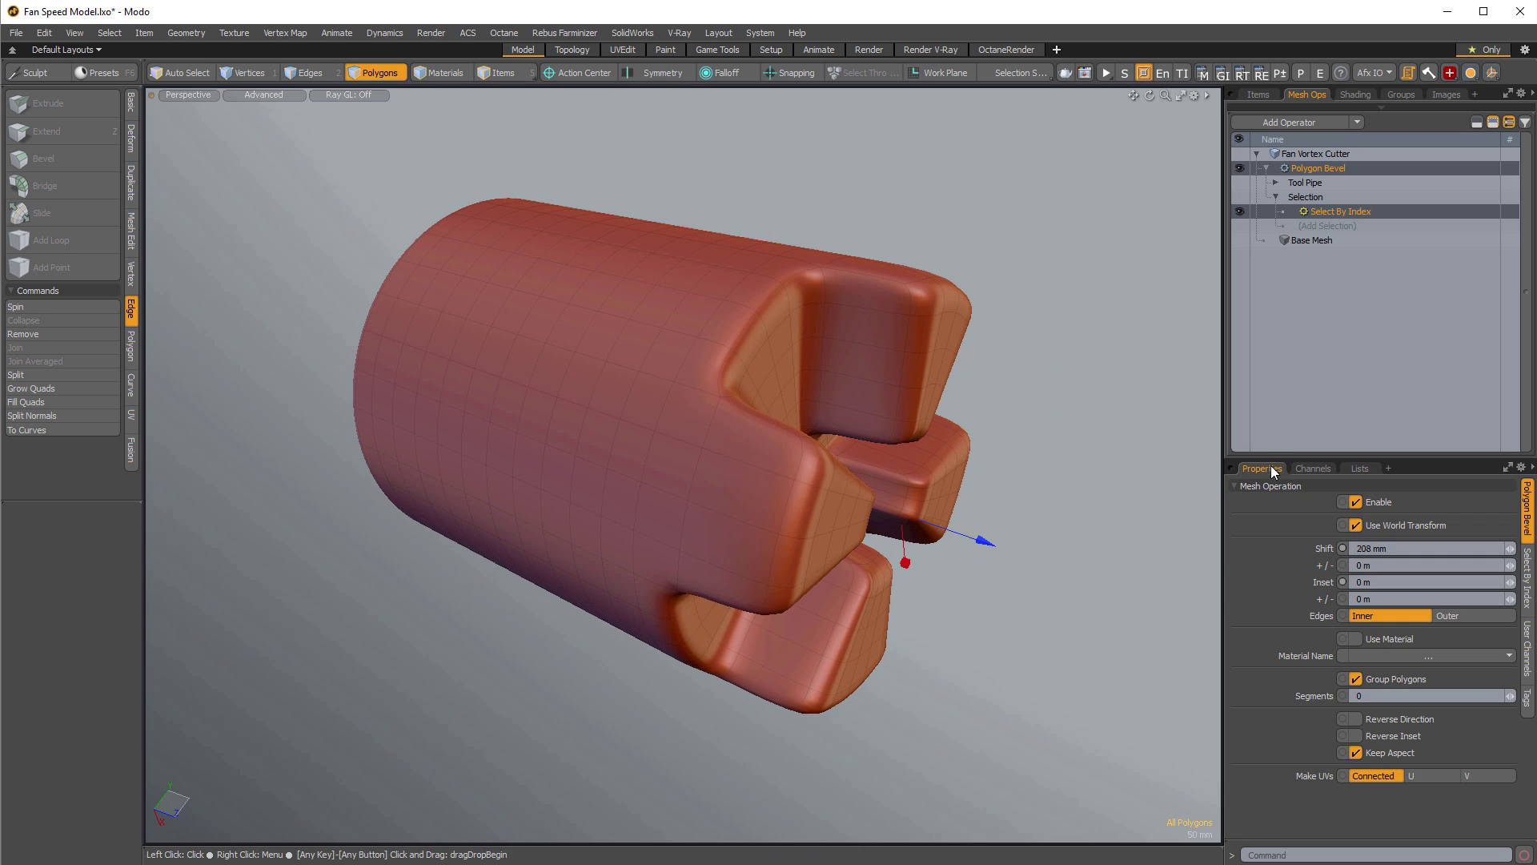
pyautogui.moveTo(1320, 460); pyautogui.dragTo(1320, 367)
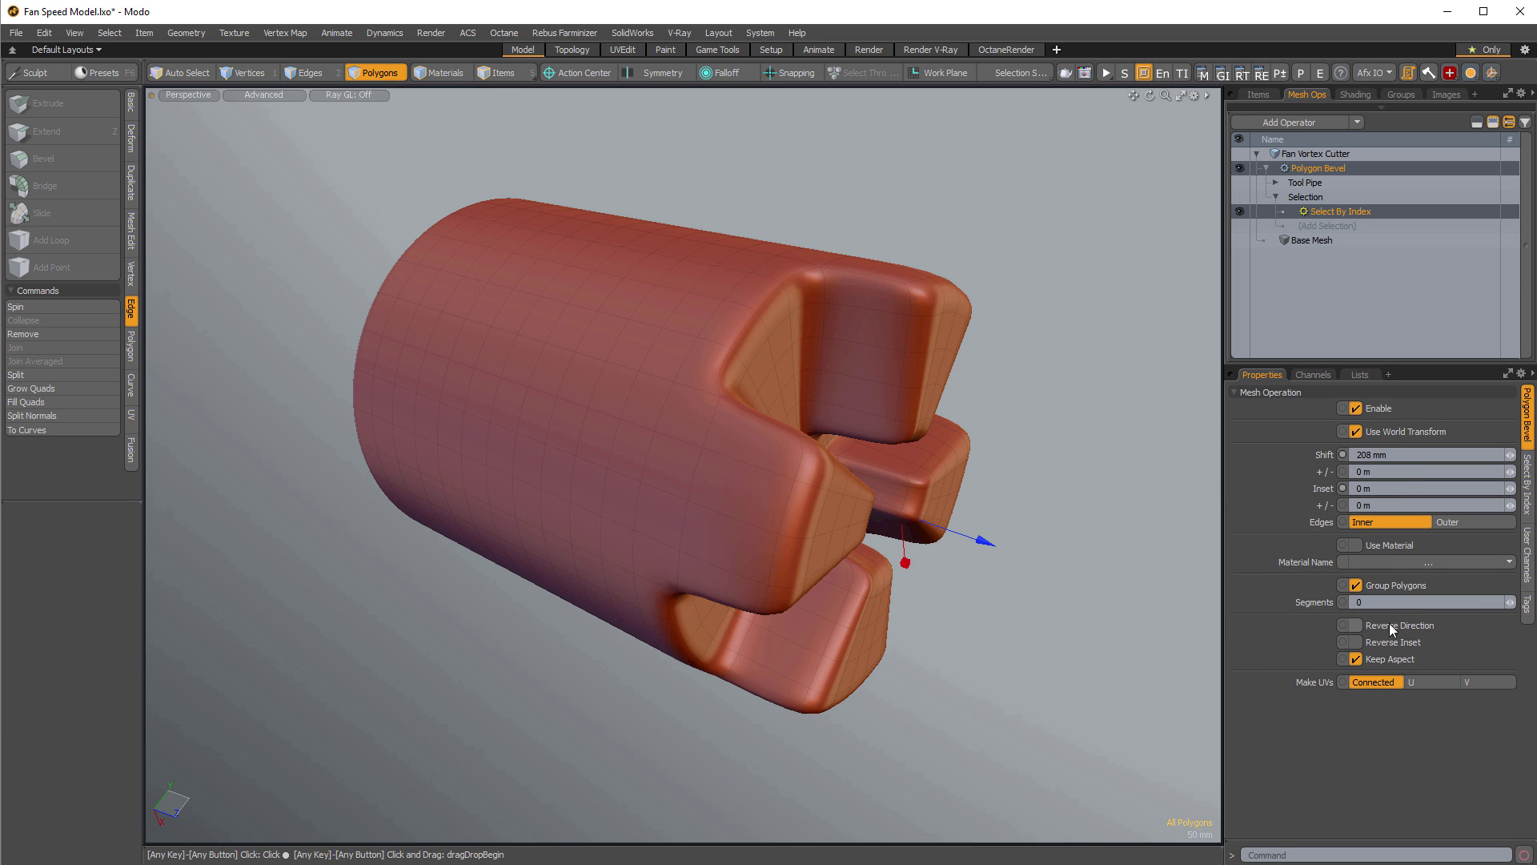
pyautogui.keyDown('alt'); pyautogui.moveTo(1161, 593); pyautogui.dragTo(849, 564); pyautogui.keyUp('alt')
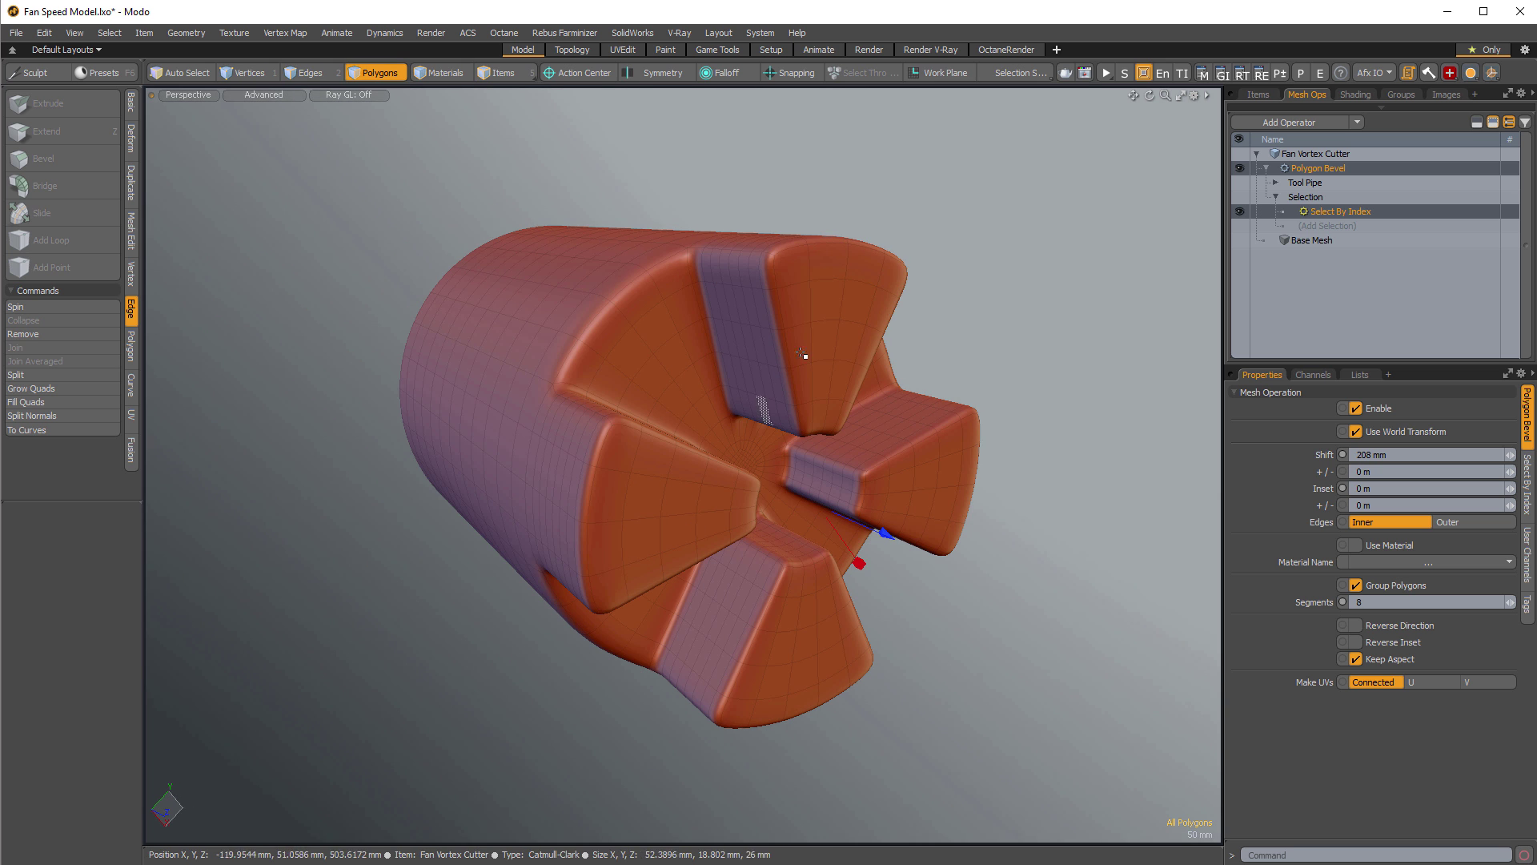
pyautogui.keyDown('alt'); pyautogui.moveTo(642, 610); pyautogui.dragTo(544, 632); pyautogui.keyUp('alt')
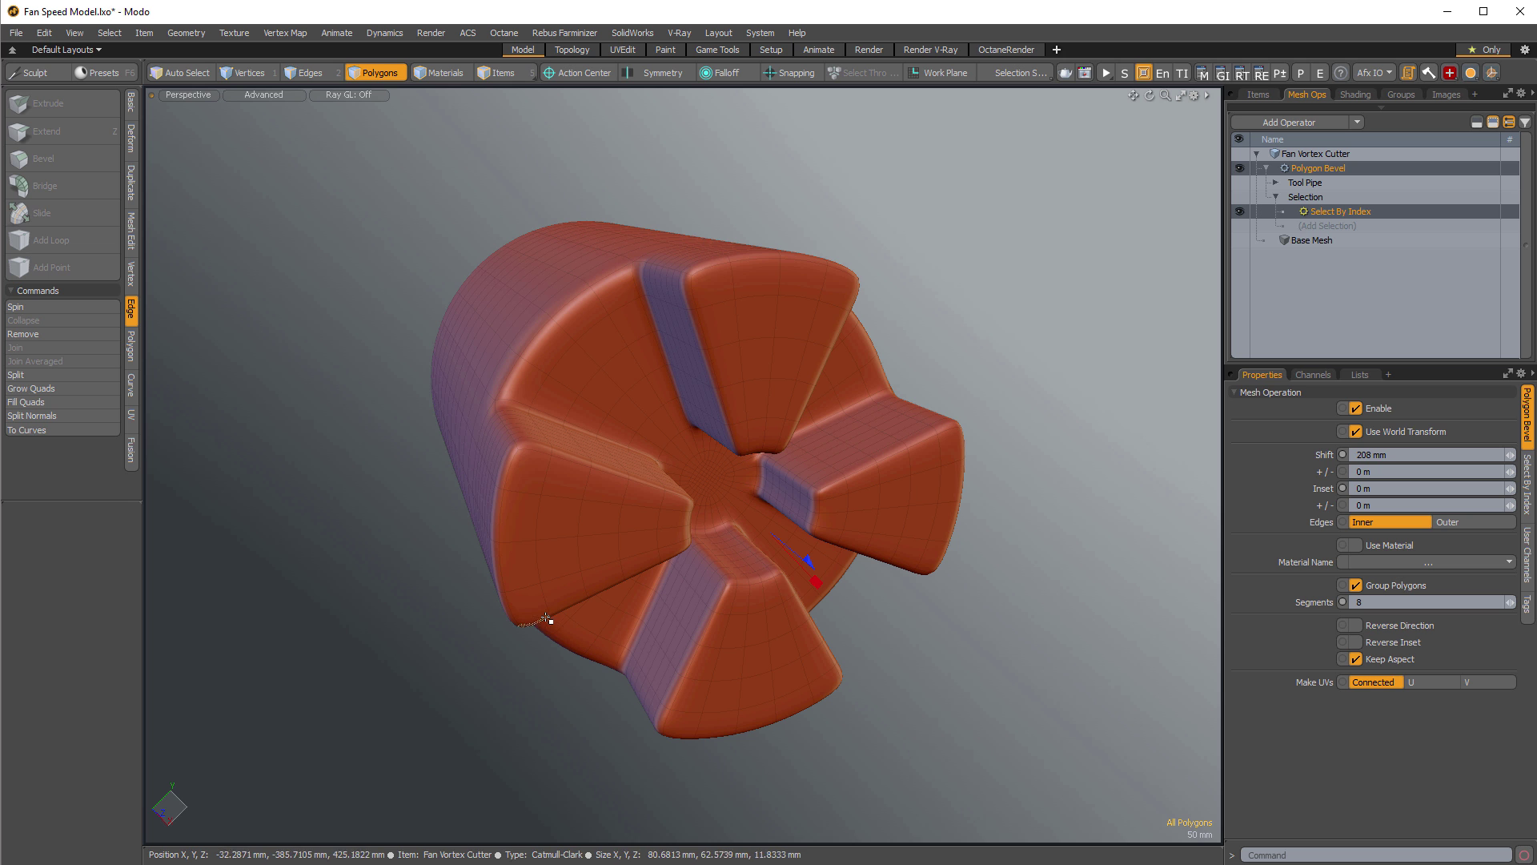
pyautogui.press('space')
pyautogui.keyDown('alt'); pyautogui.moveTo(548, 625); pyautogui.dragTo(800, 634); pyautogui.keyUp('alt')
# Add a Vortex deformer above the Polygon Bevel in the Fan Vortex Cutter's stack and expand it to show its effector.
pyautogui.click(1310, 124)
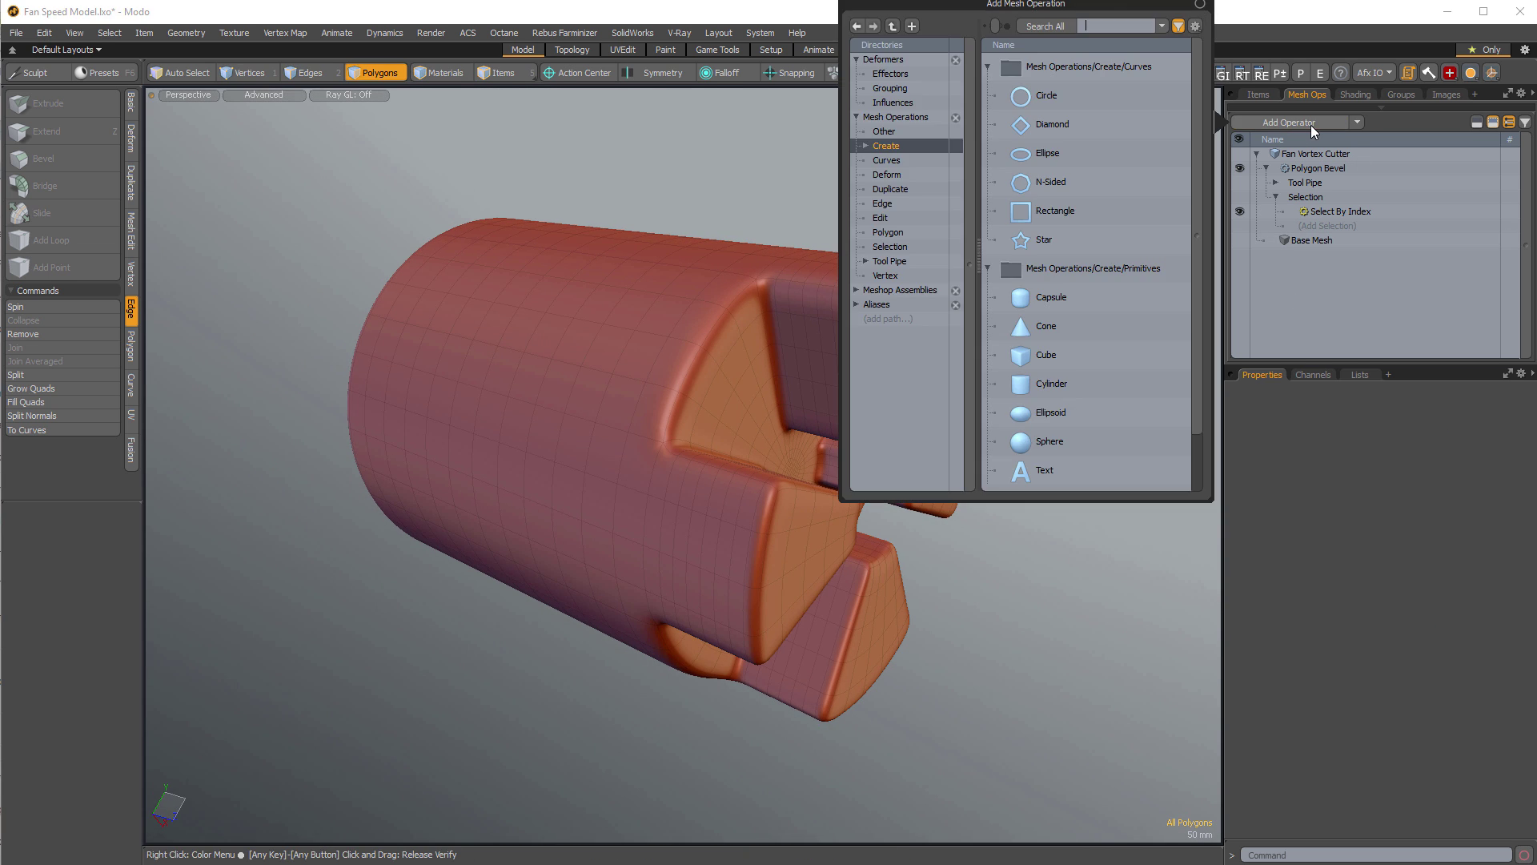
pyautogui.write('vor')
pyautogui.press('Return')
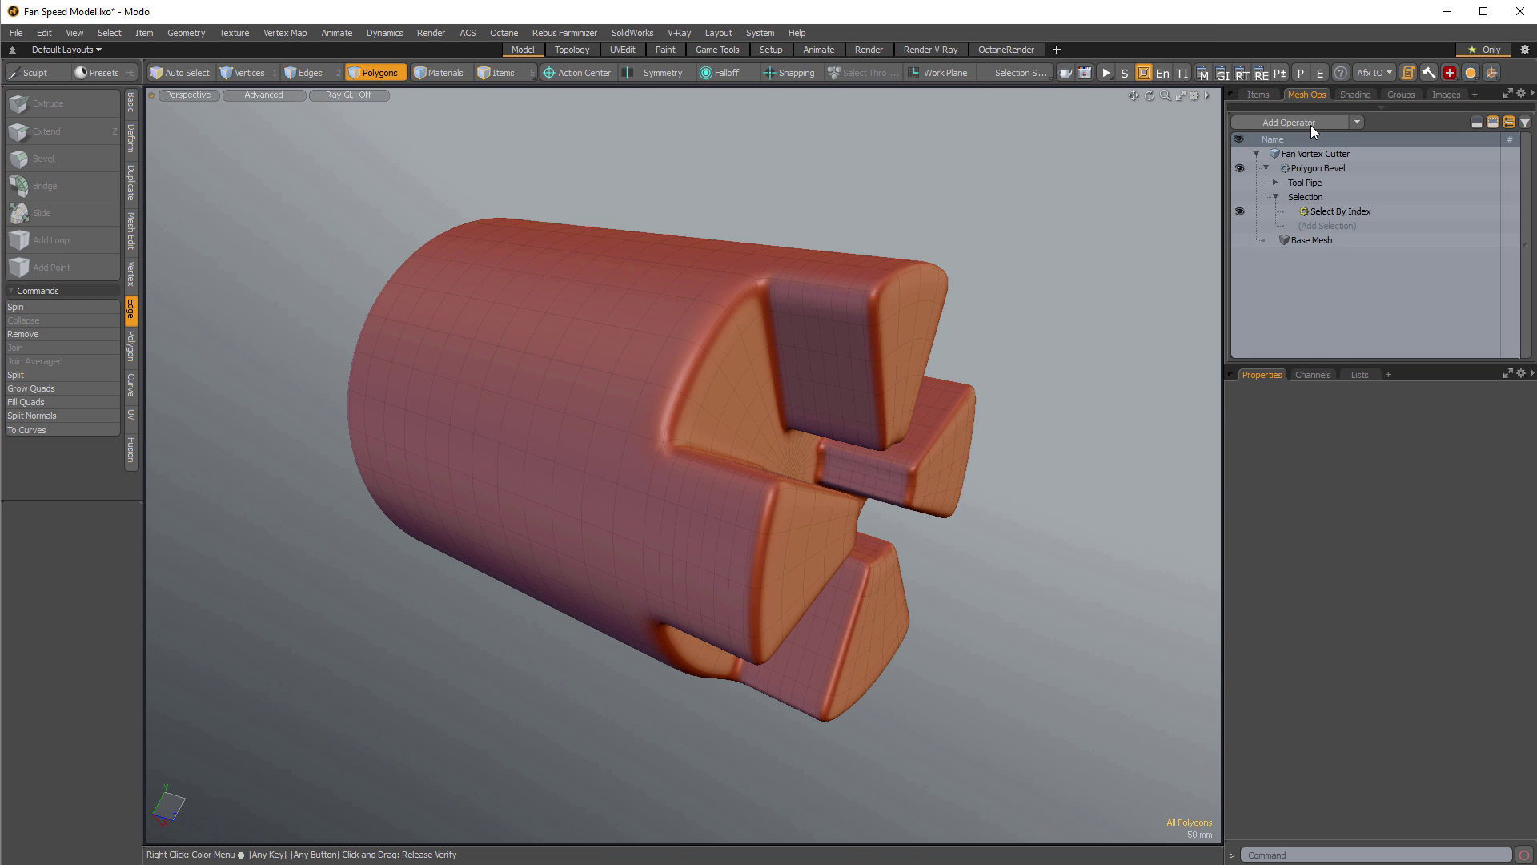
pyautogui.click(1266, 167)
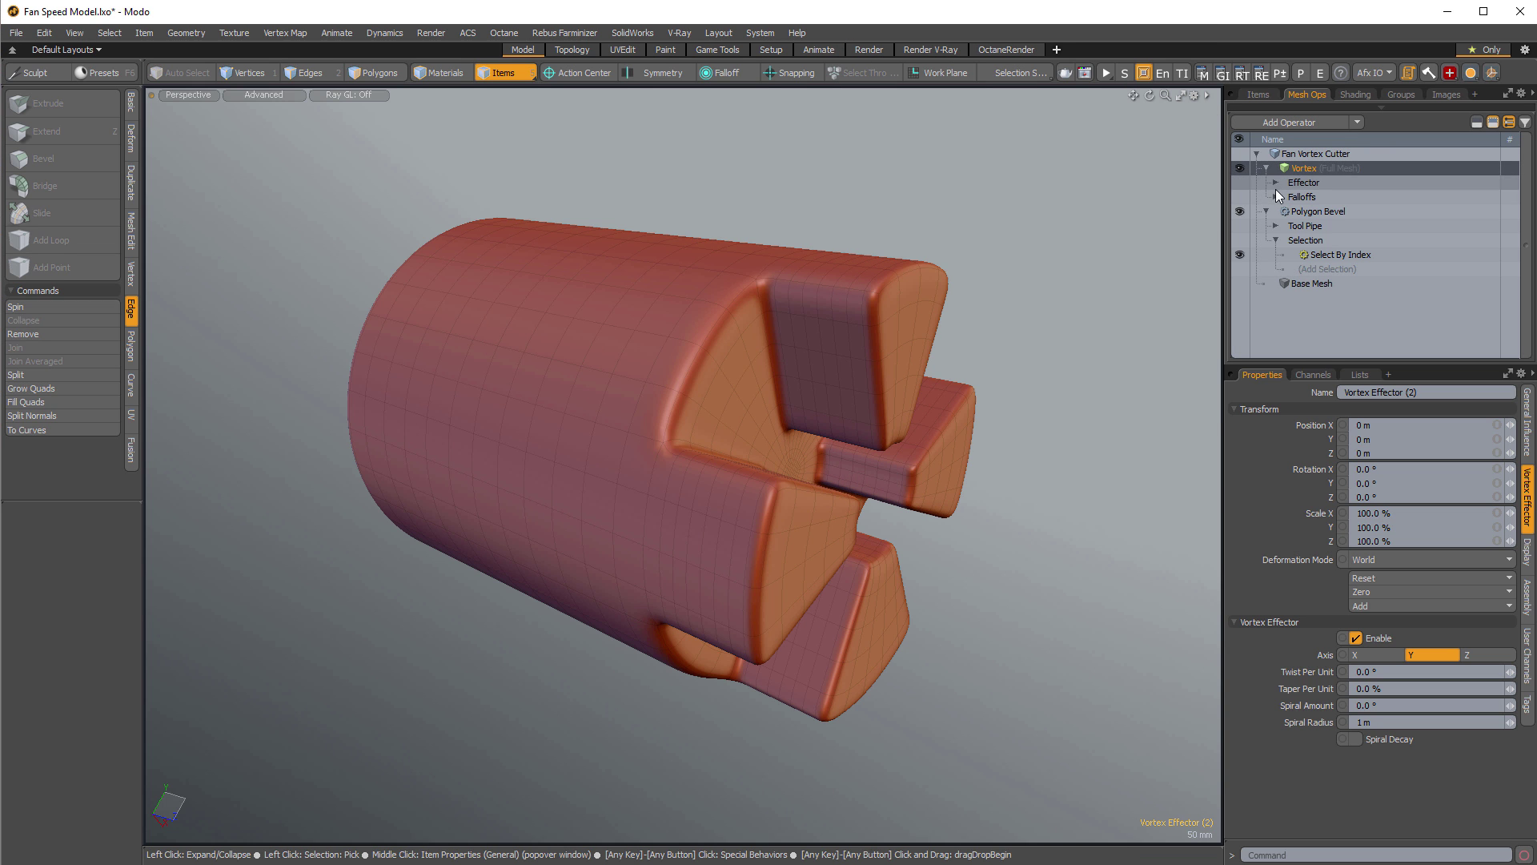
pyautogui.click(1276, 183)
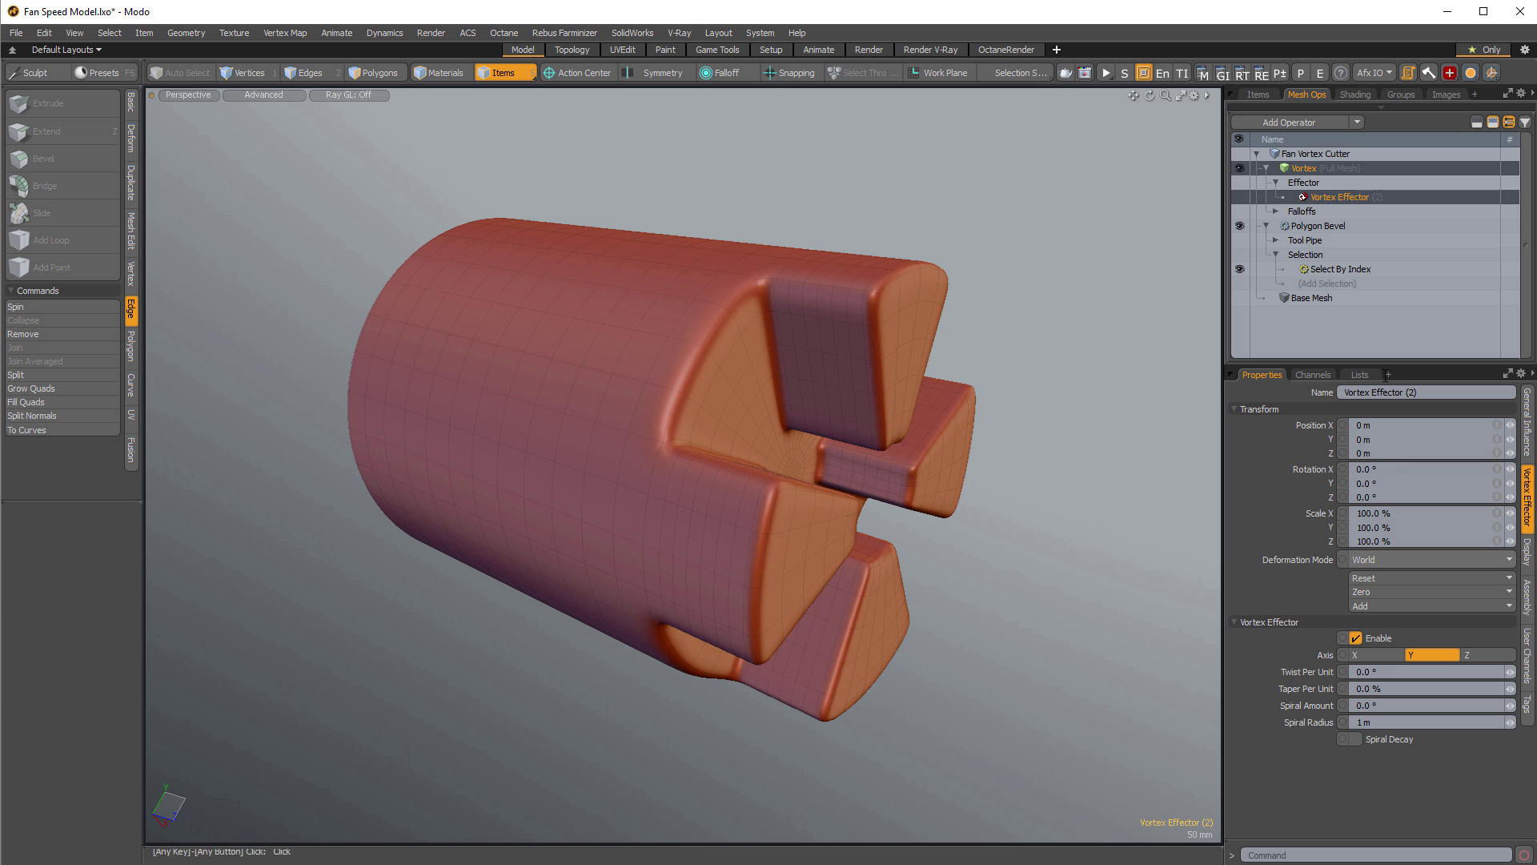
# Set the axis of the cutter's new Vortex Effector to Z.
pyautogui.scroll(-5, 961, 448)
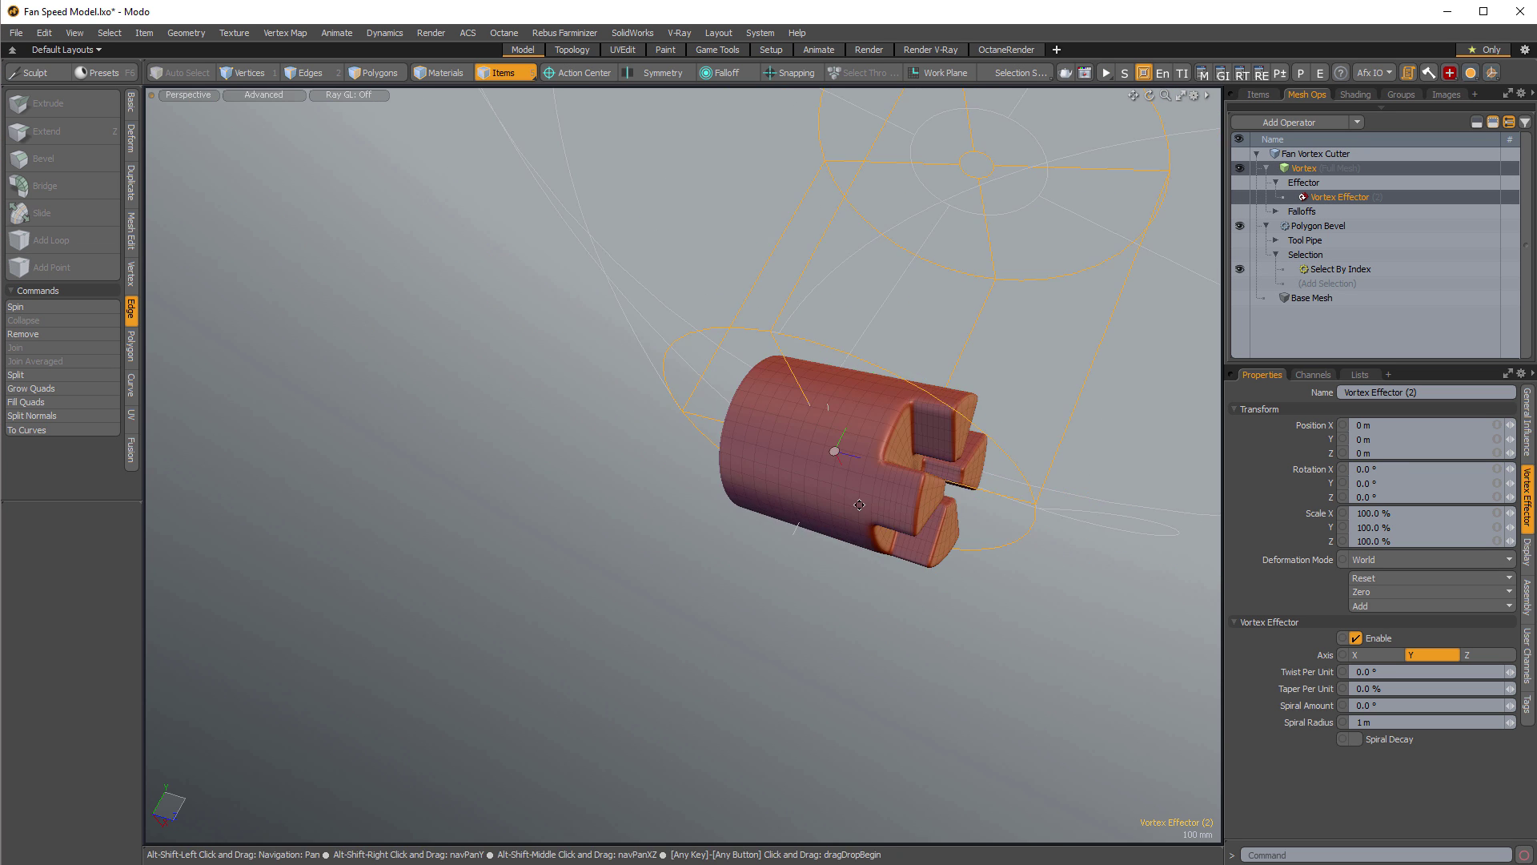
pyautogui.keyDown('alt'); pyautogui.keyDown('shift'); pyautogui.moveTo(953, 449); pyautogui.dragTo(794, 553); pyautogui.keyUp('shift'); pyautogui.keyUp('alt')
pyautogui.click(1477, 656)
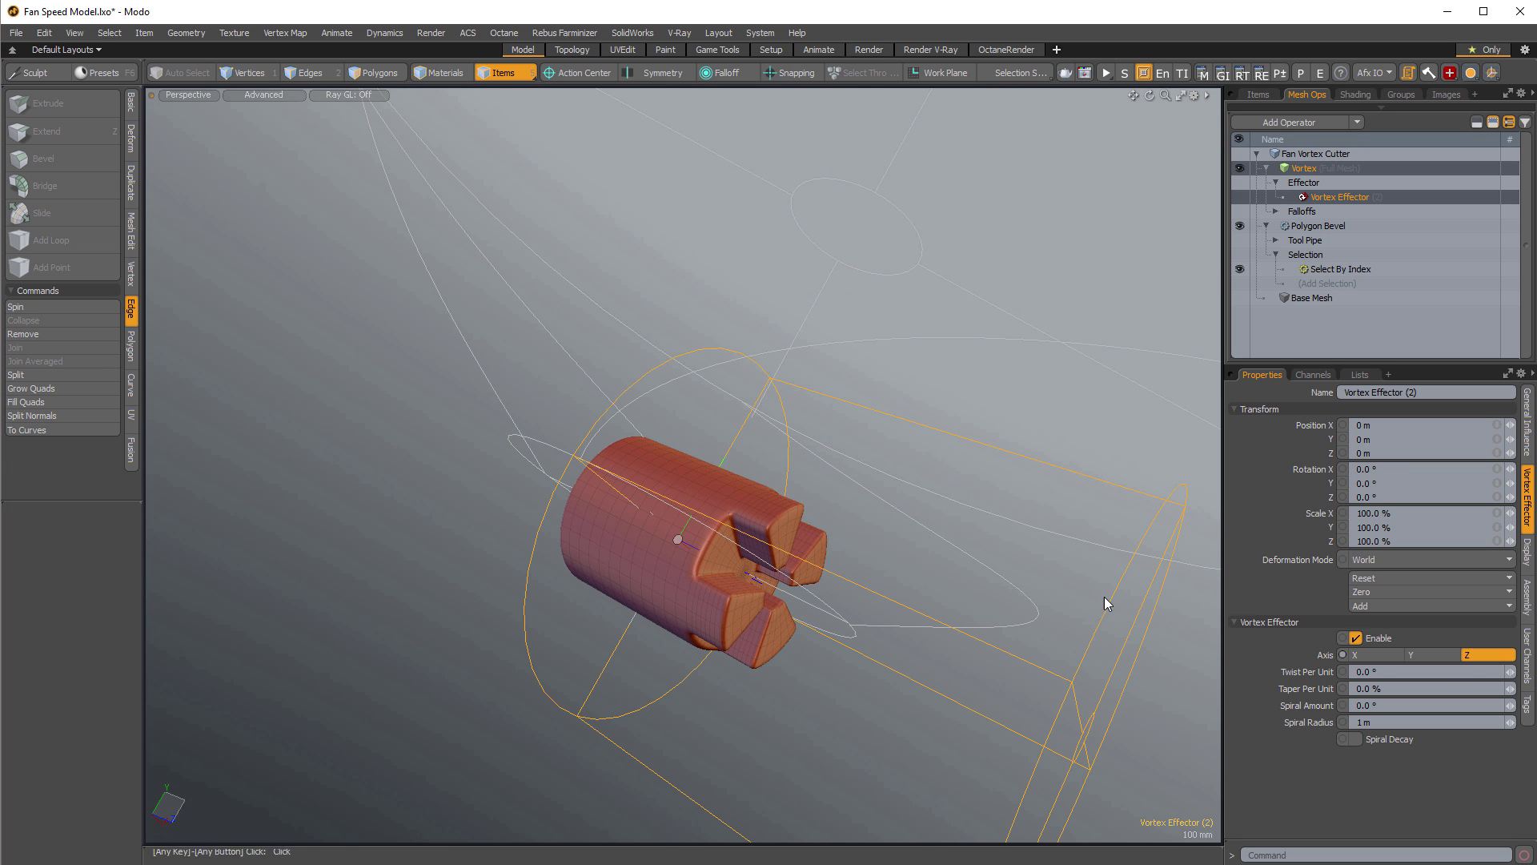
# Set the Vortex Effector's Spiral Radius to about 470 mm so its cage surrounds the cutter.
pyautogui.keyDown('alt'); pyautogui.moveTo(1105, 604); pyautogui.dragTo(849, 547); pyautogui.keyUp('alt')
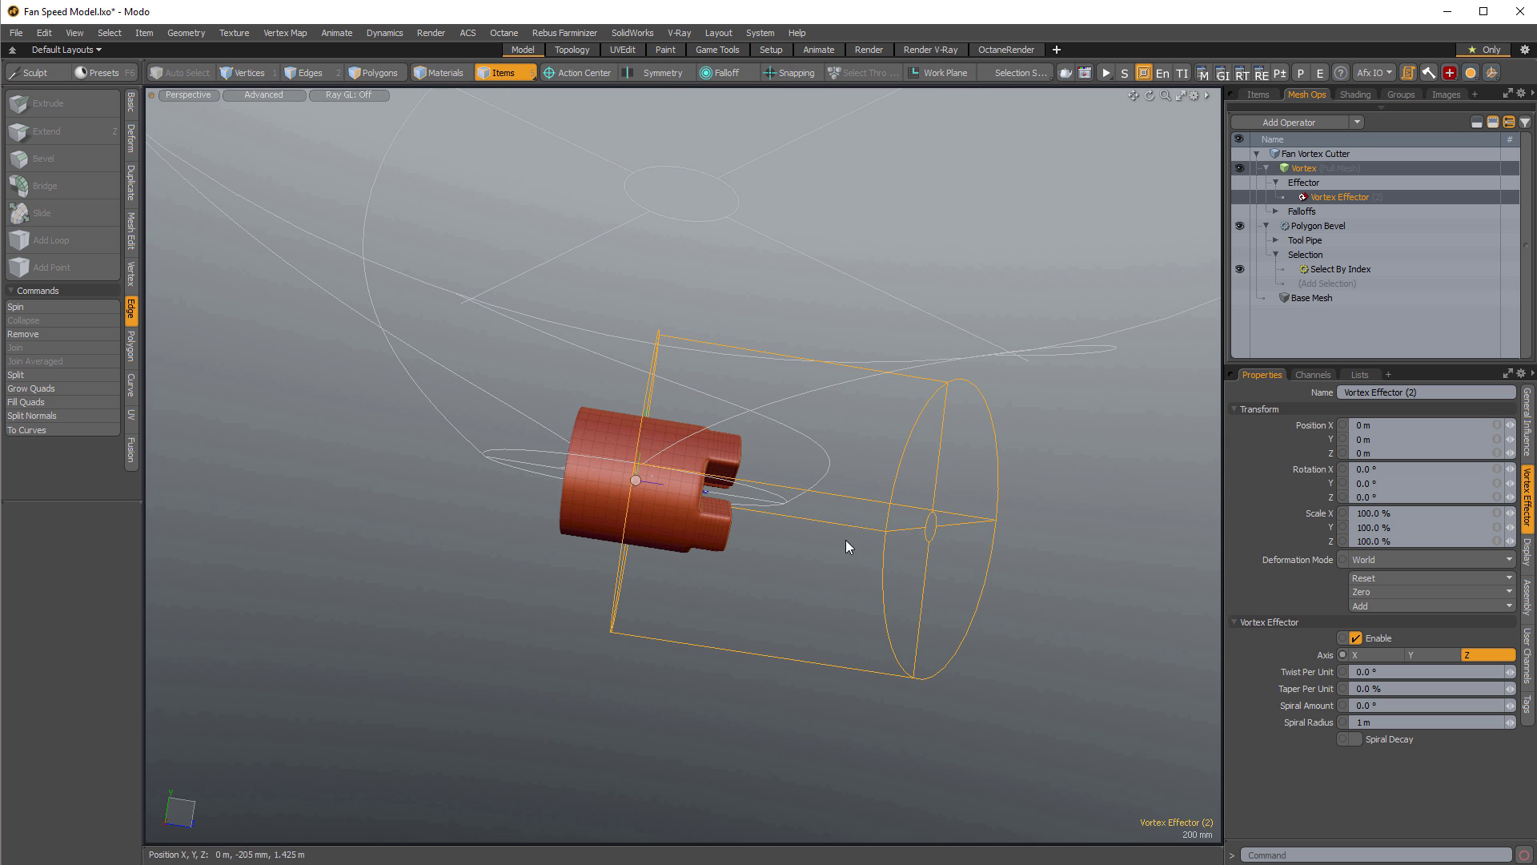
pyautogui.click(1314, 723)
pyautogui.press('c')
pyautogui.moveTo(1030, 695); pyautogui.dragTo(1014, 695)
pyautogui.moveTo(929, 377); pyautogui.dragTo(896, 376)
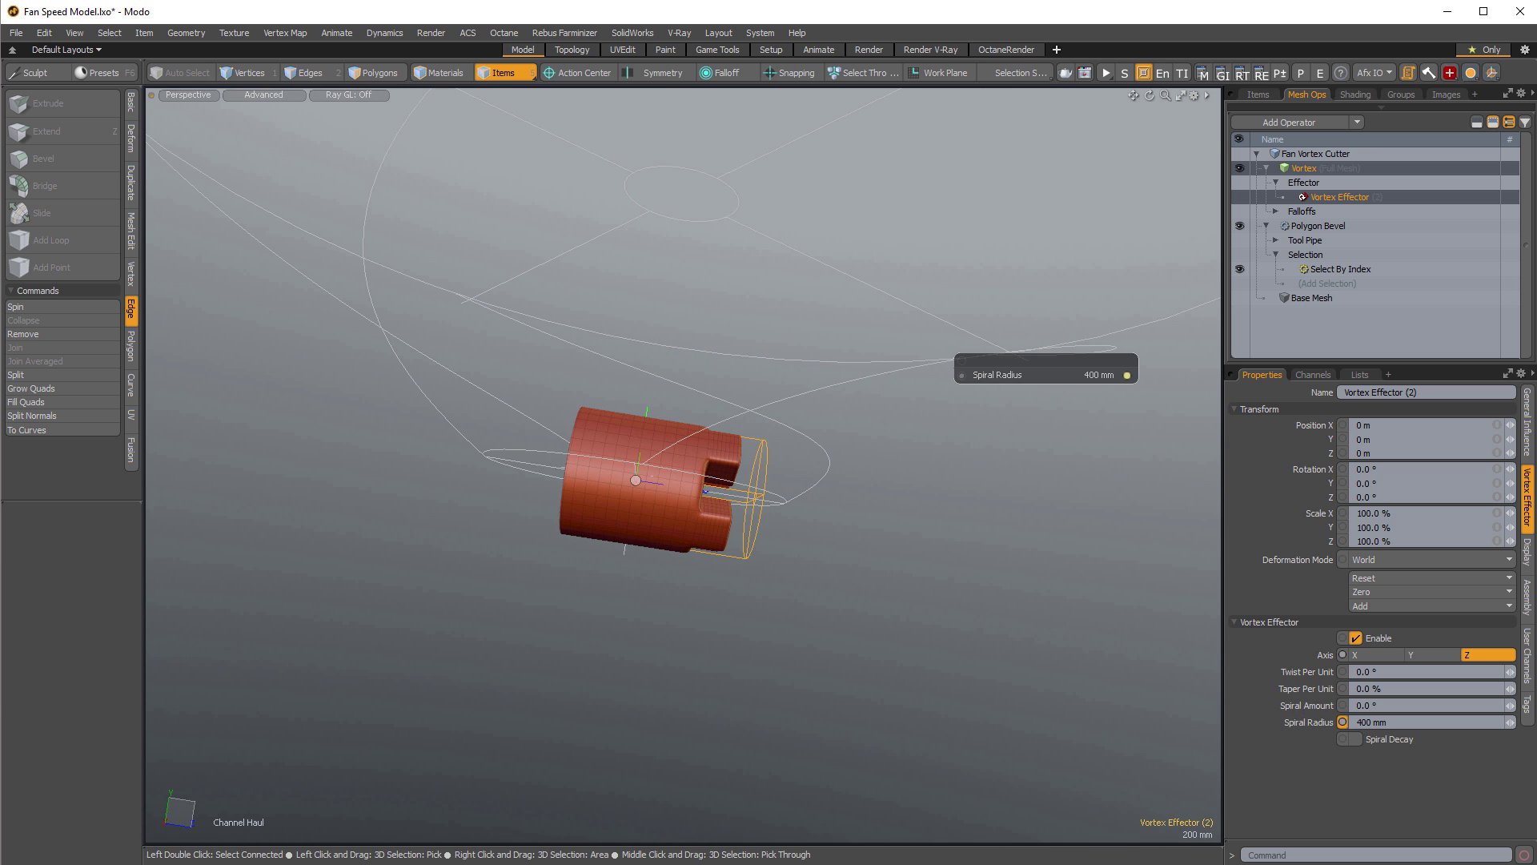
# Move the Vortex Effector along Z to about -270 mm, toward the back of the cutter.
pyautogui.press('w')
pyautogui.moveTo(706, 491); pyautogui.dragTo(665, 487)
pyautogui.keyDown('alt'); pyautogui.moveTo(665, 486); pyautogui.dragTo(666, 360); pyautogui.keyUp('alt')
pyautogui.keyDown('alt'); pyautogui.moveTo(622, 621); pyautogui.dragTo(817, 584); pyautogui.keyUp('alt')
pyautogui.keyDown('ctrl'); pyautogui.keyDown('alt'); pyautogui.moveTo(721, 489); pyautogui.dragTo(1062, 516); pyautogui.keyUp('alt'); pyautogui.keyUp('ctrl')
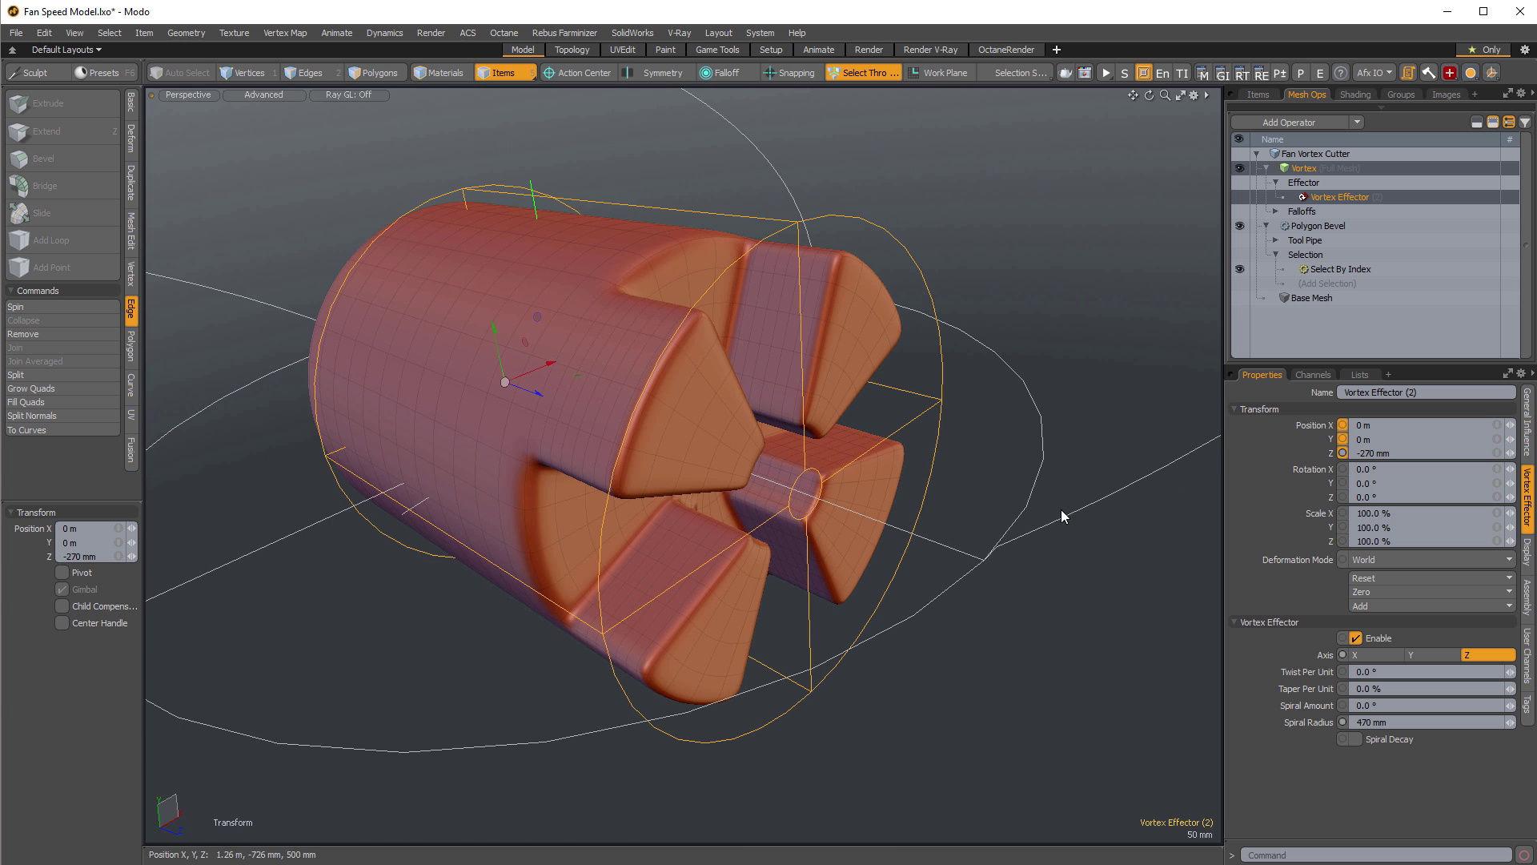
# Try a Twist Per Unit of about 93° on the Vortex Effector and reset it to 0°.
pyautogui.click(1294, 673)
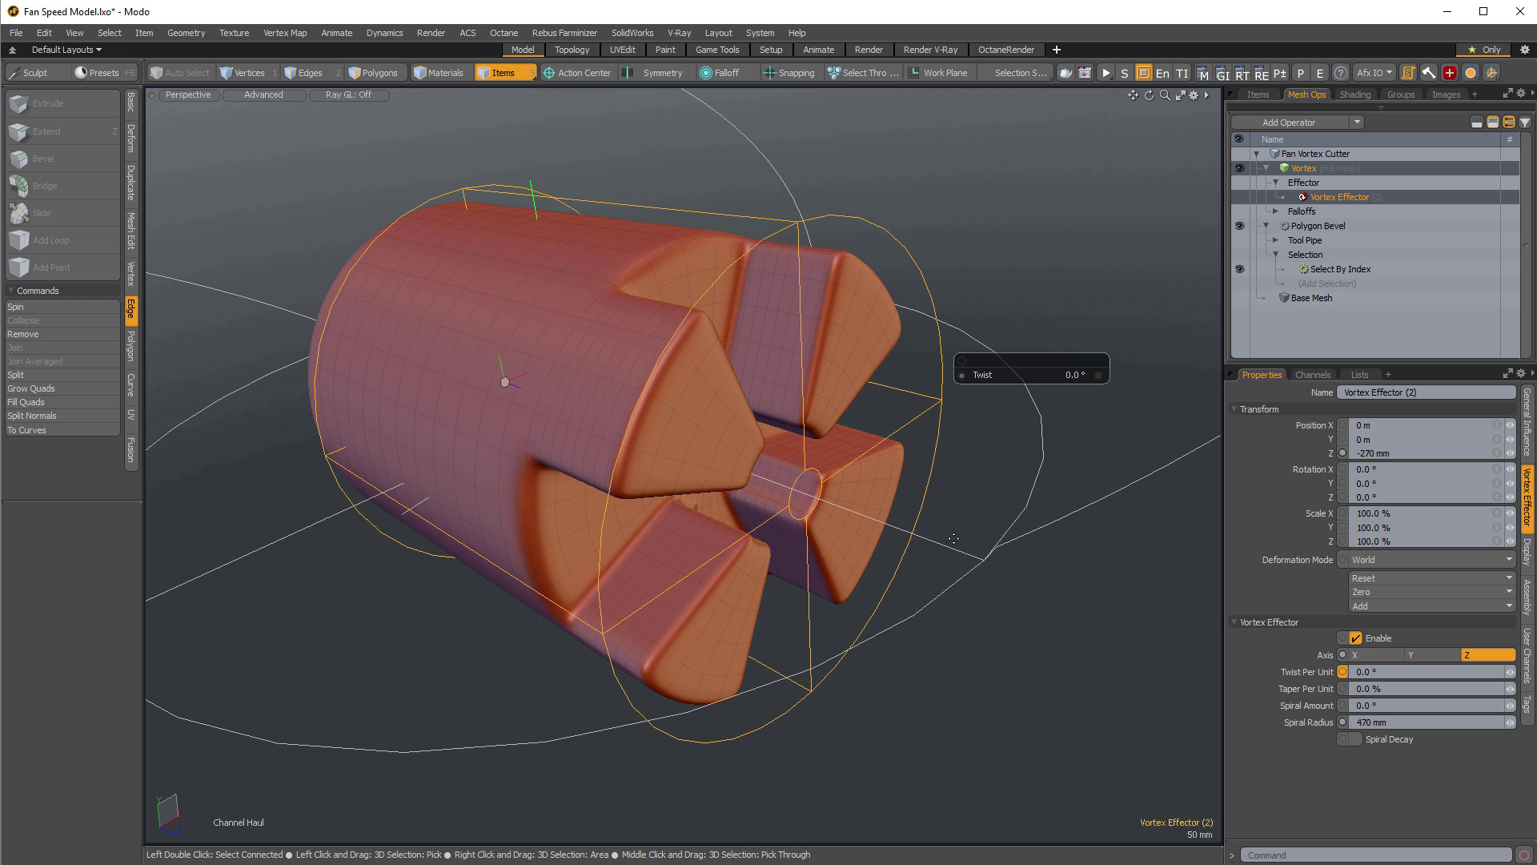
pyautogui.keyDown('alt'); pyautogui.moveTo(697, 491); pyautogui.dragTo(309, 353); pyautogui.keyUp('alt')
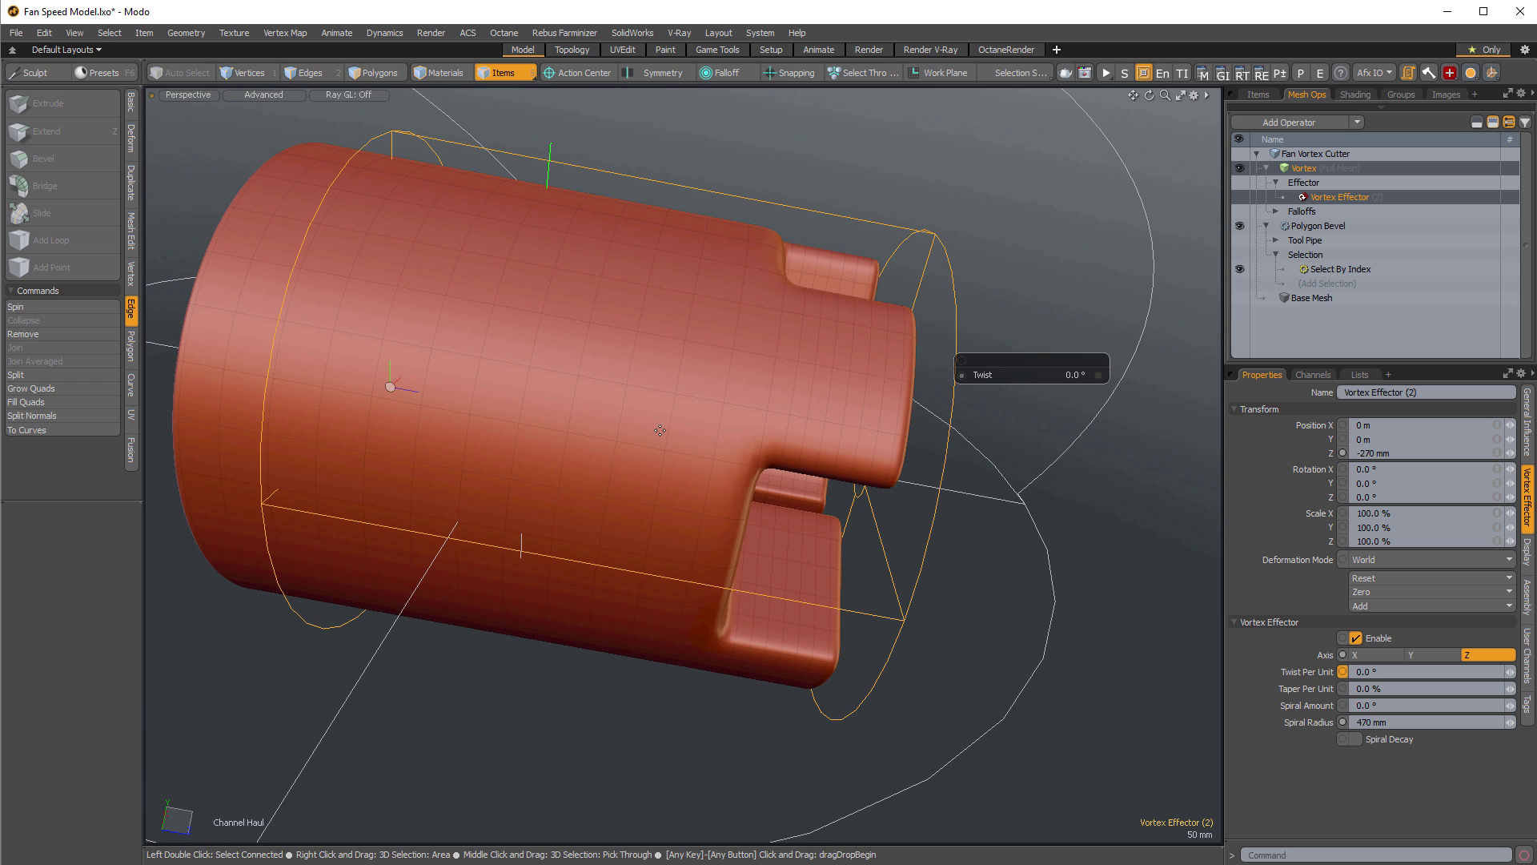
pyautogui.keyDown('alt'); pyautogui.moveTo(996, 566); pyautogui.dragTo(1010, 595); pyautogui.keyUp('alt')
pyautogui.keyDown('alt'); pyautogui.moveTo(864, 589); pyautogui.dragTo(1016, 559); pyautogui.keyUp('alt')
pyautogui.keyDown('alt'); pyautogui.moveTo(498, 417); pyautogui.dragTo(517, 438); pyautogui.keyUp('alt')
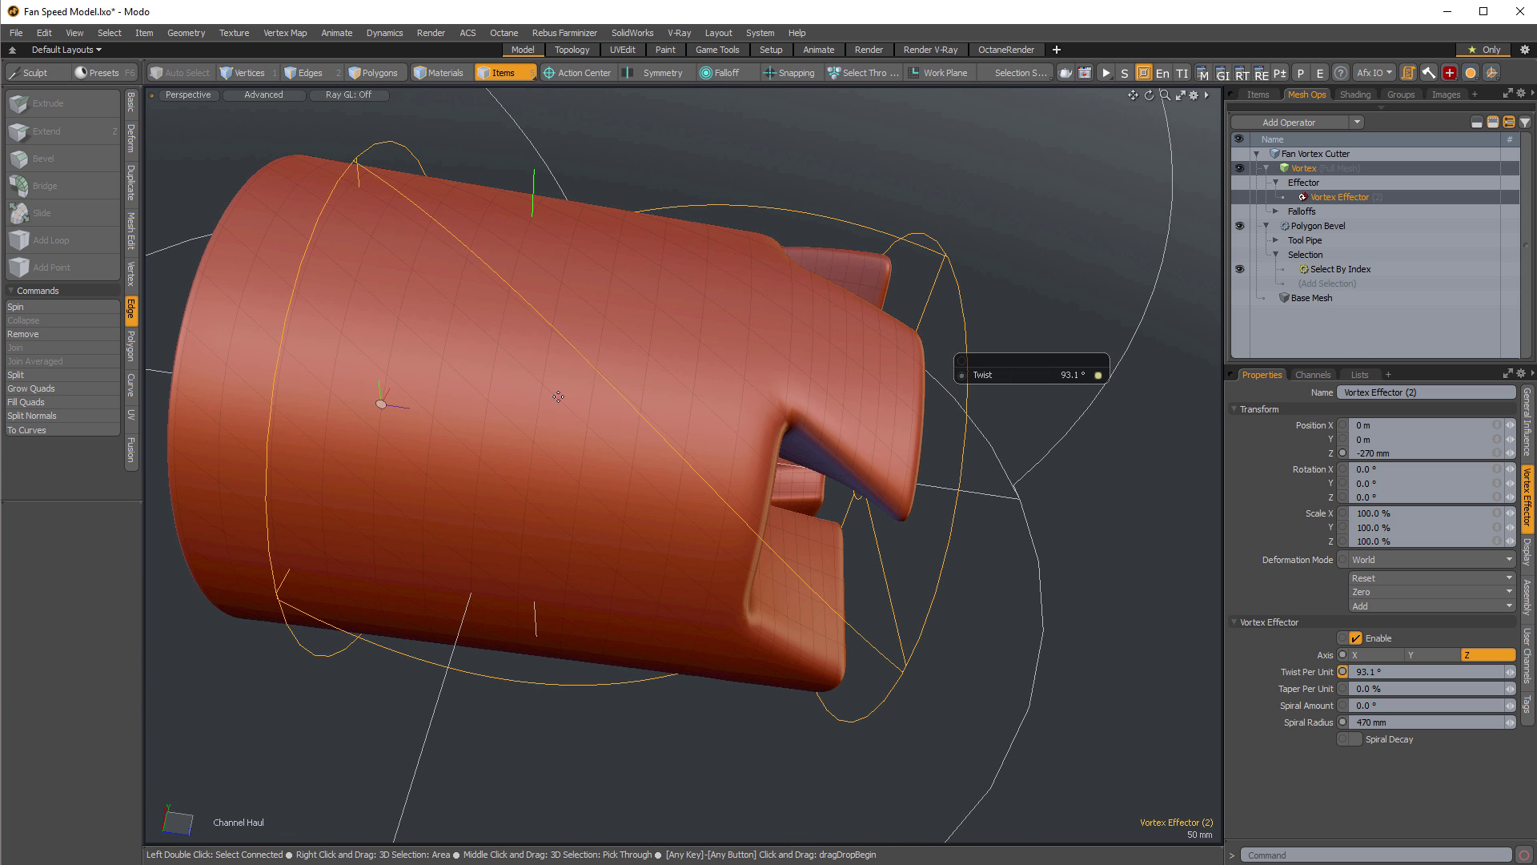
pyautogui.keyDown('alt'); pyautogui.moveTo(861, 509); pyautogui.dragTo(815, 514); pyautogui.keyUp('alt')
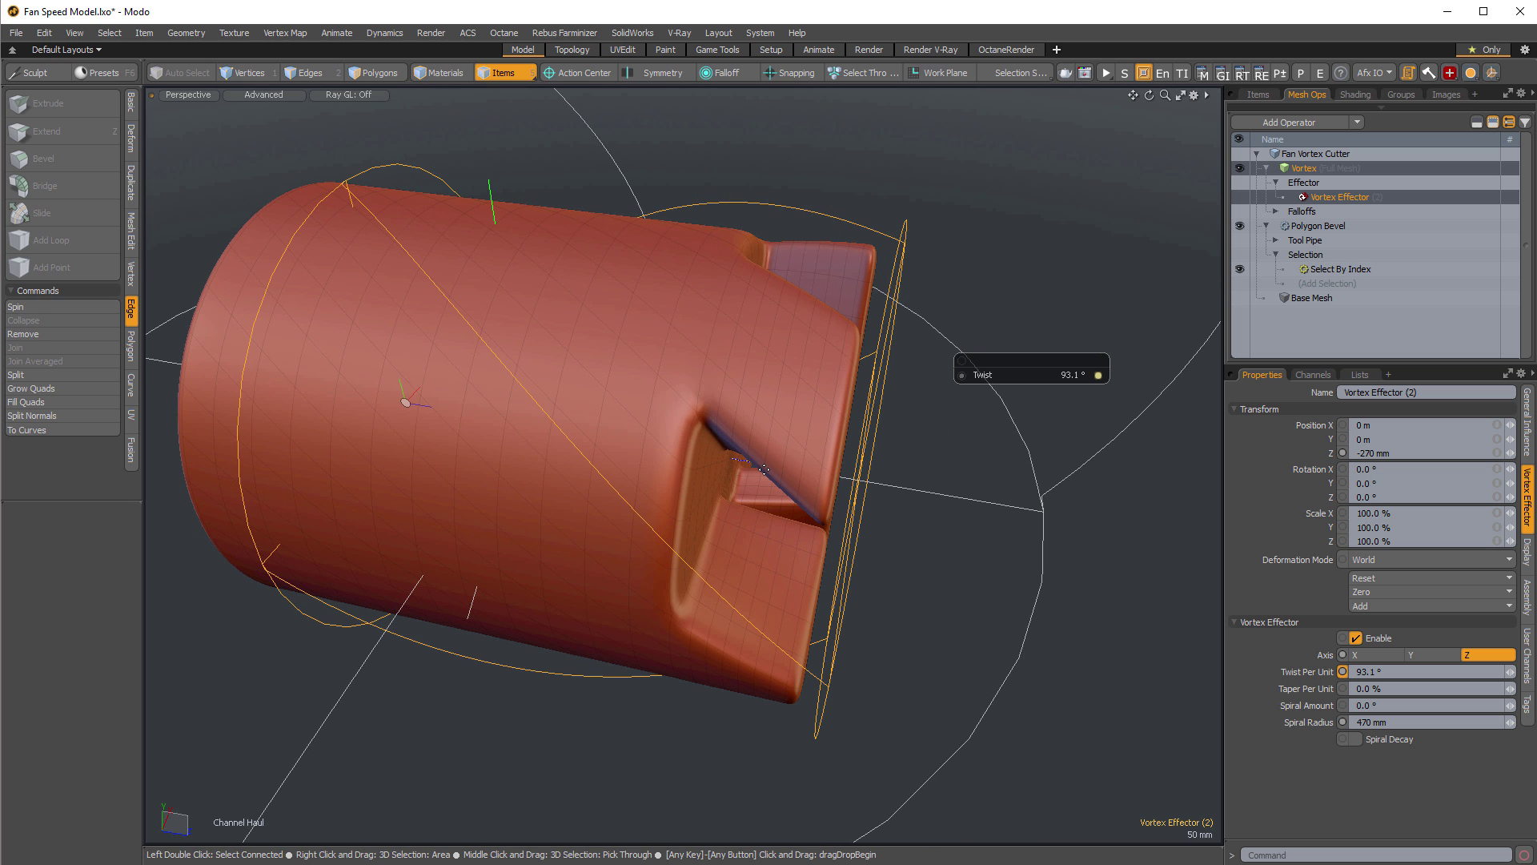
pyautogui.keyDown('alt'); pyautogui.moveTo(806, 463); pyautogui.dragTo(701, 525); pyautogui.keyUp('alt')
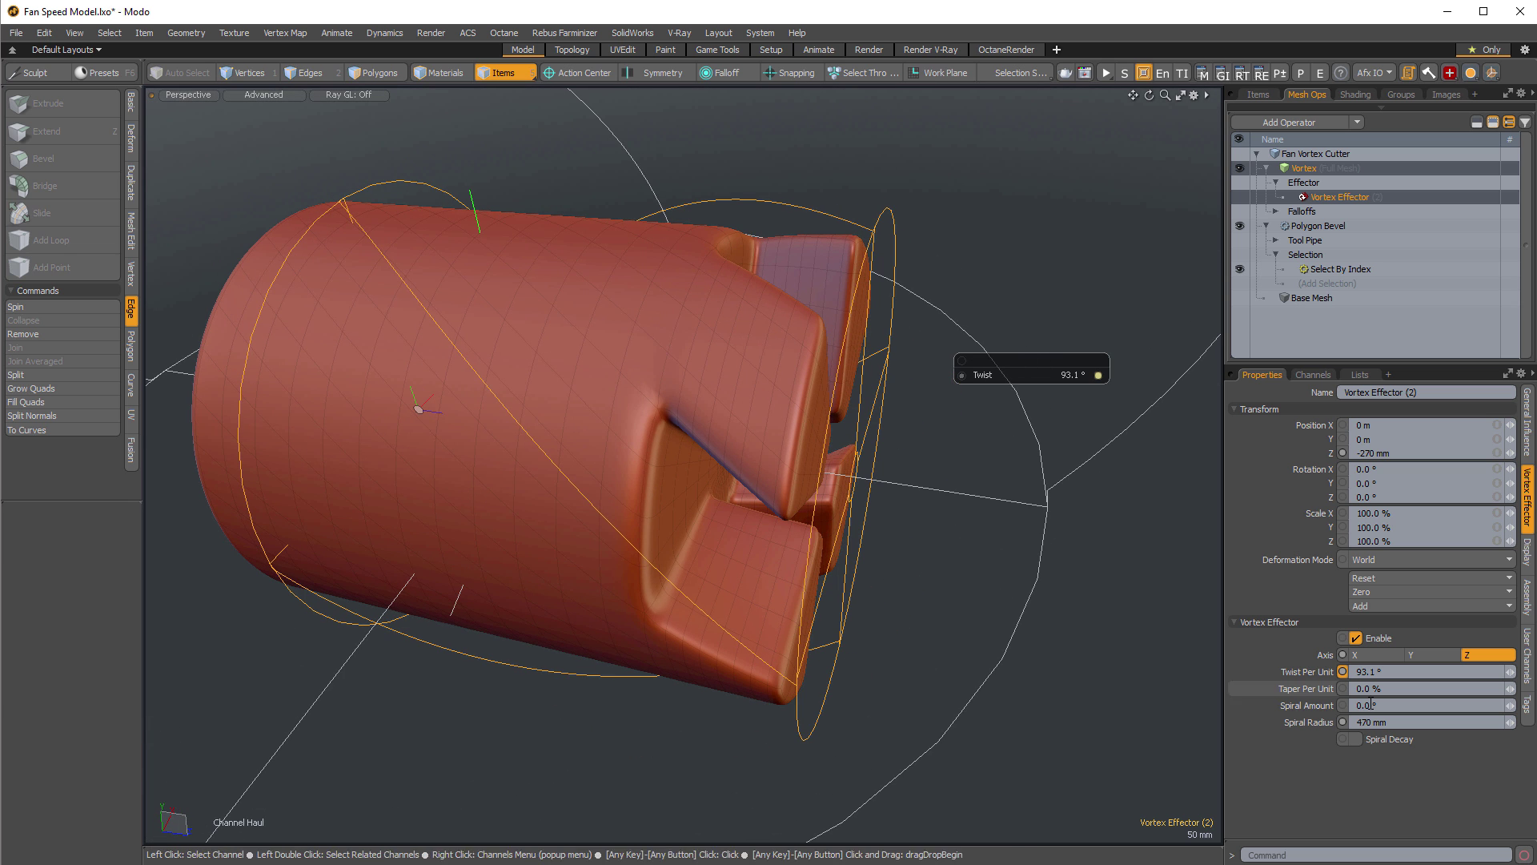
pyautogui.write('0')
pyautogui.press('Return')
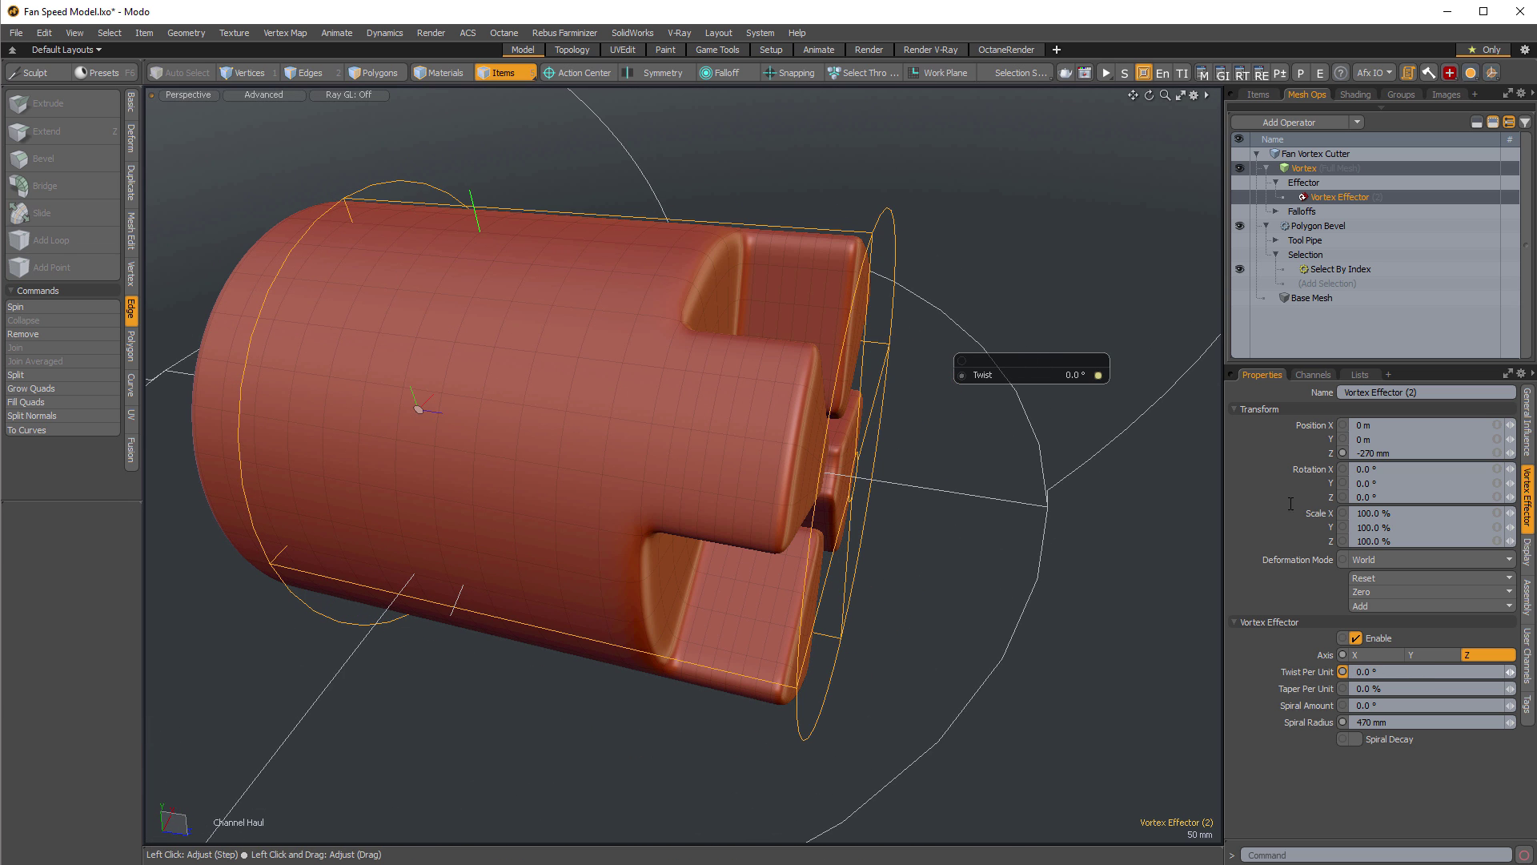
# Set the Vortex Effector's Spiral Amount to about 51° to curl the bevelled wedges.
pyautogui.click(1305, 709)
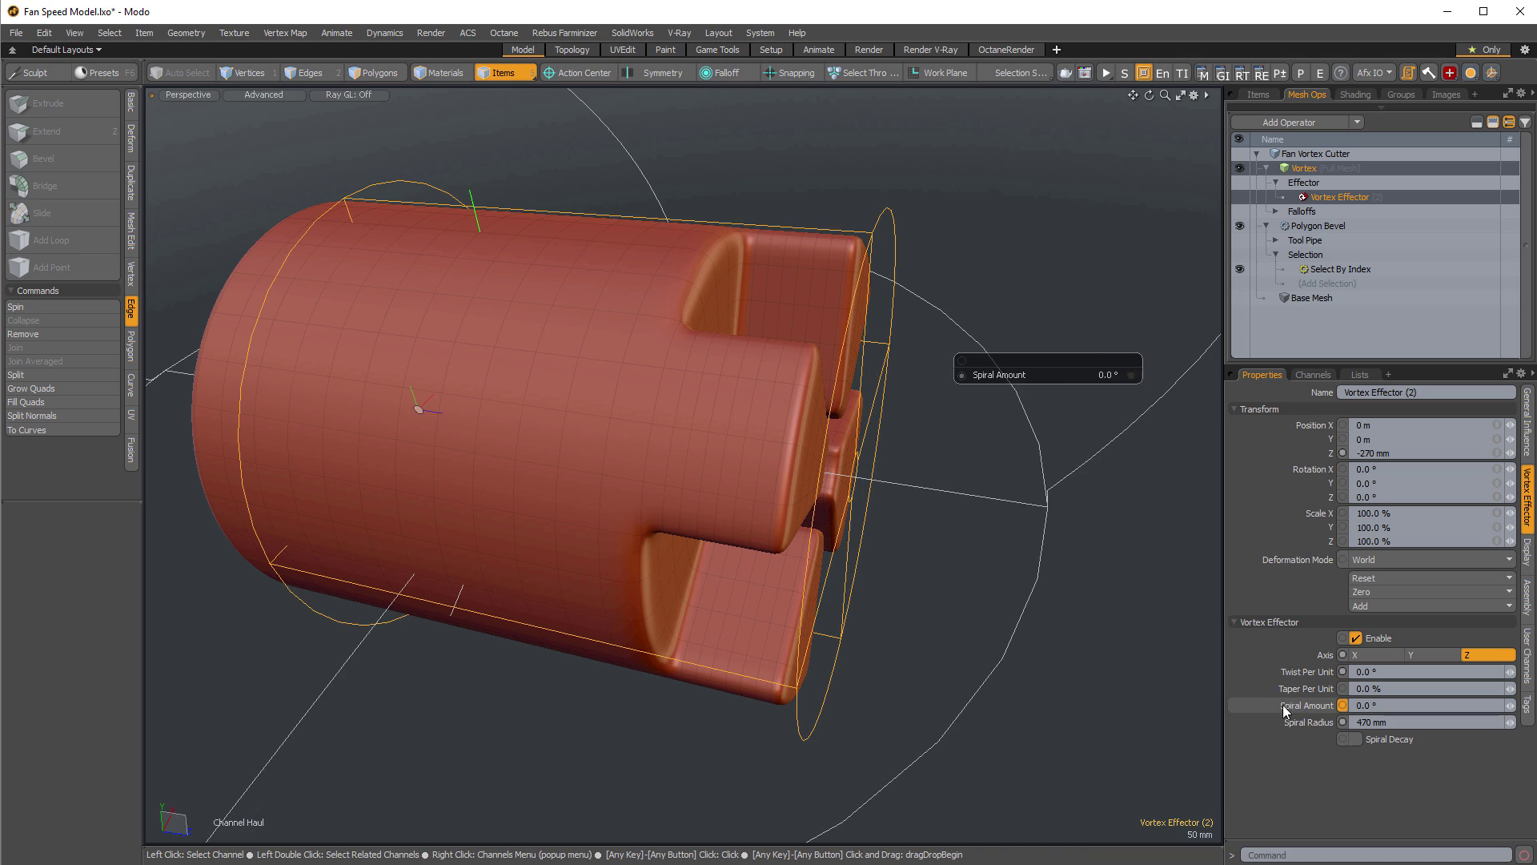
pyautogui.keyDown('alt'); pyautogui.moveTo(1017, 632); pyautogui.dragTo(657, 465); pyautogui.keyUp('alt')
pyautogui.keyDown('alt'); pyautogui.moveTo(999, 550); pyautogui.dragTo(1012, 550); pyautogui.keyUp('alt')
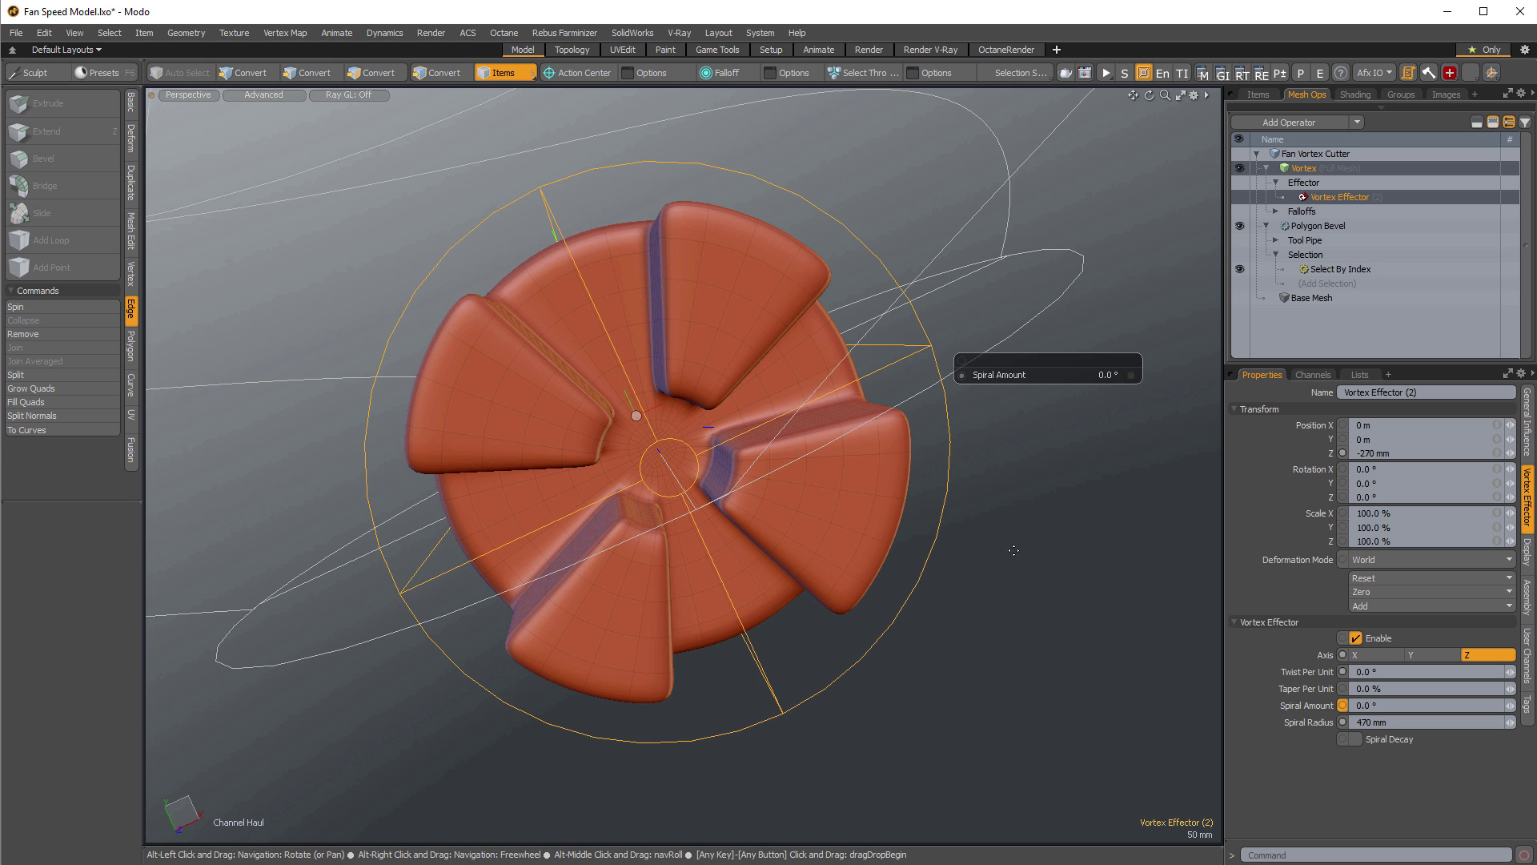
pyautogui.moveTo(1097, 709); pyautogui.dragTo(1218, 717)
pyautogui.keyDown('alt'); pyautogui.moveTo(561, 474); pyautogui.dragTo(718, 411); pyautogui.keyUp('alt')
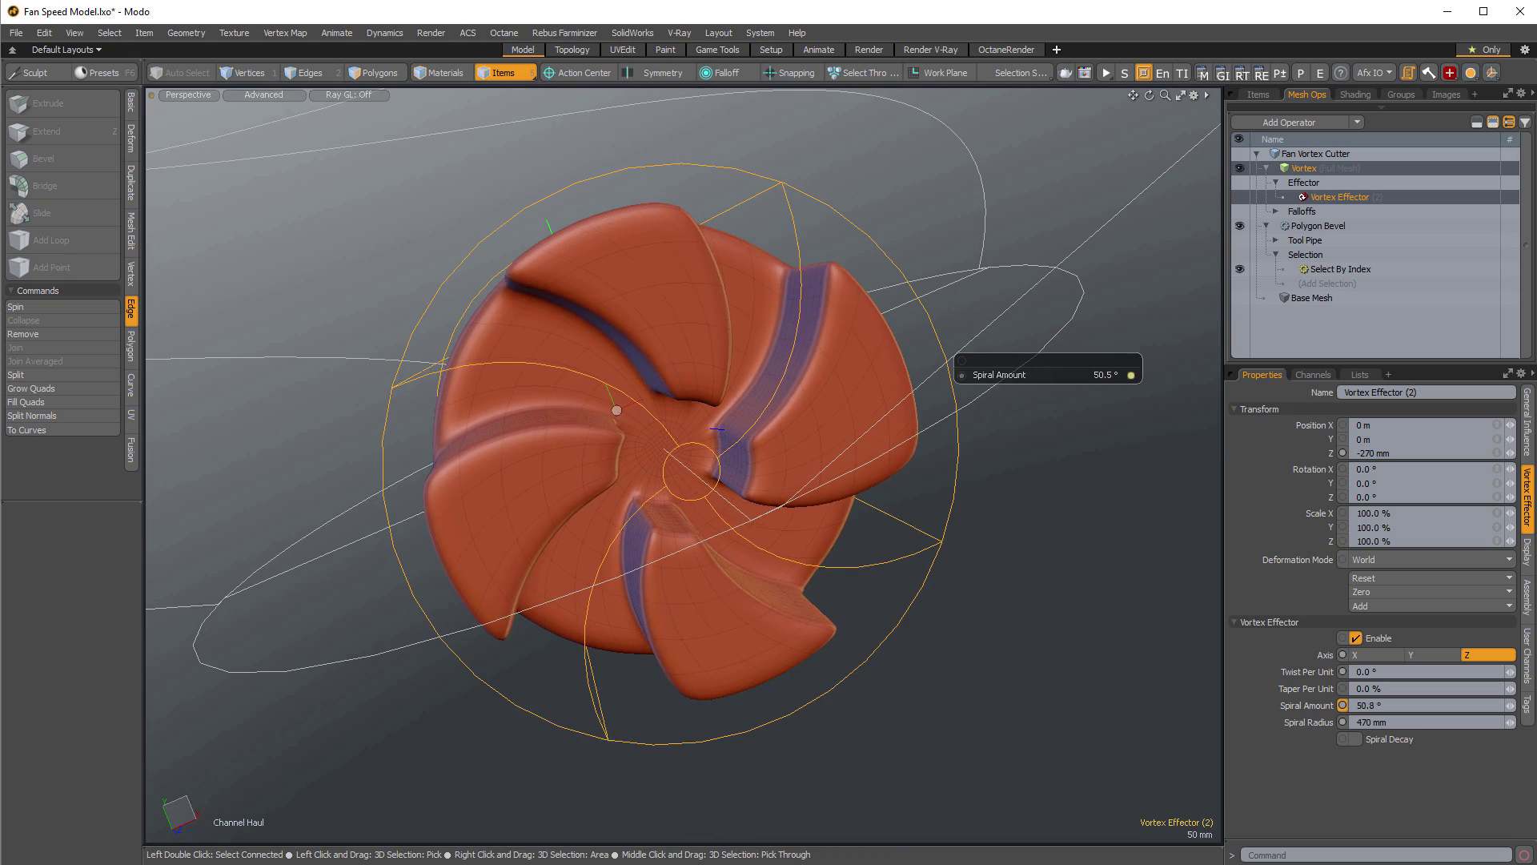
# Deselect the Vortex Effector and hide the locators in the viewport.
pyautogui.keyDown('alt'); pyautogui.moveTo(982, 656); pyautogui.dragTo(896, 688); pyautogui.keyUp('alt')
pyautogui.click(998, 690)
pyautogui.hotkey('ctrl', '6')
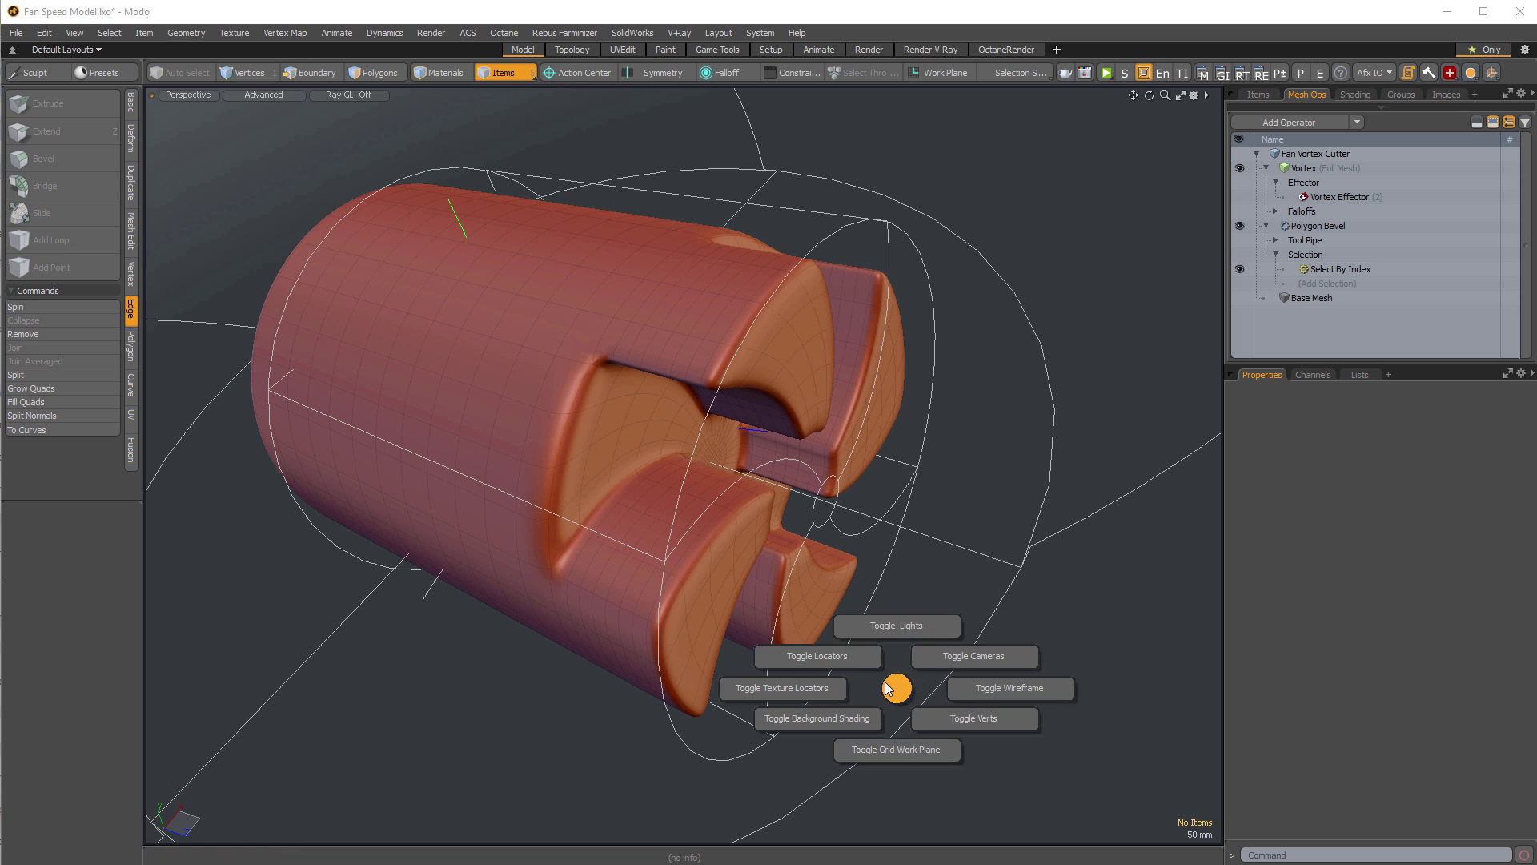
pyautogui.click(835, 649)
pyautogui.keyDown('alt'); pyautogui.moveTo(978, 641); pyautogui.dragTo(507, 534); pyautogui.keyUp('alt')
pyautogui.keyDown('alt'); pyautogui.keyDown('shift'); pyautogui.moveTo(1059, 562); pyautogui.dragTo(1034, 570); pyautogui.keyUp('shift'); pyautogui.keyUp('alt')
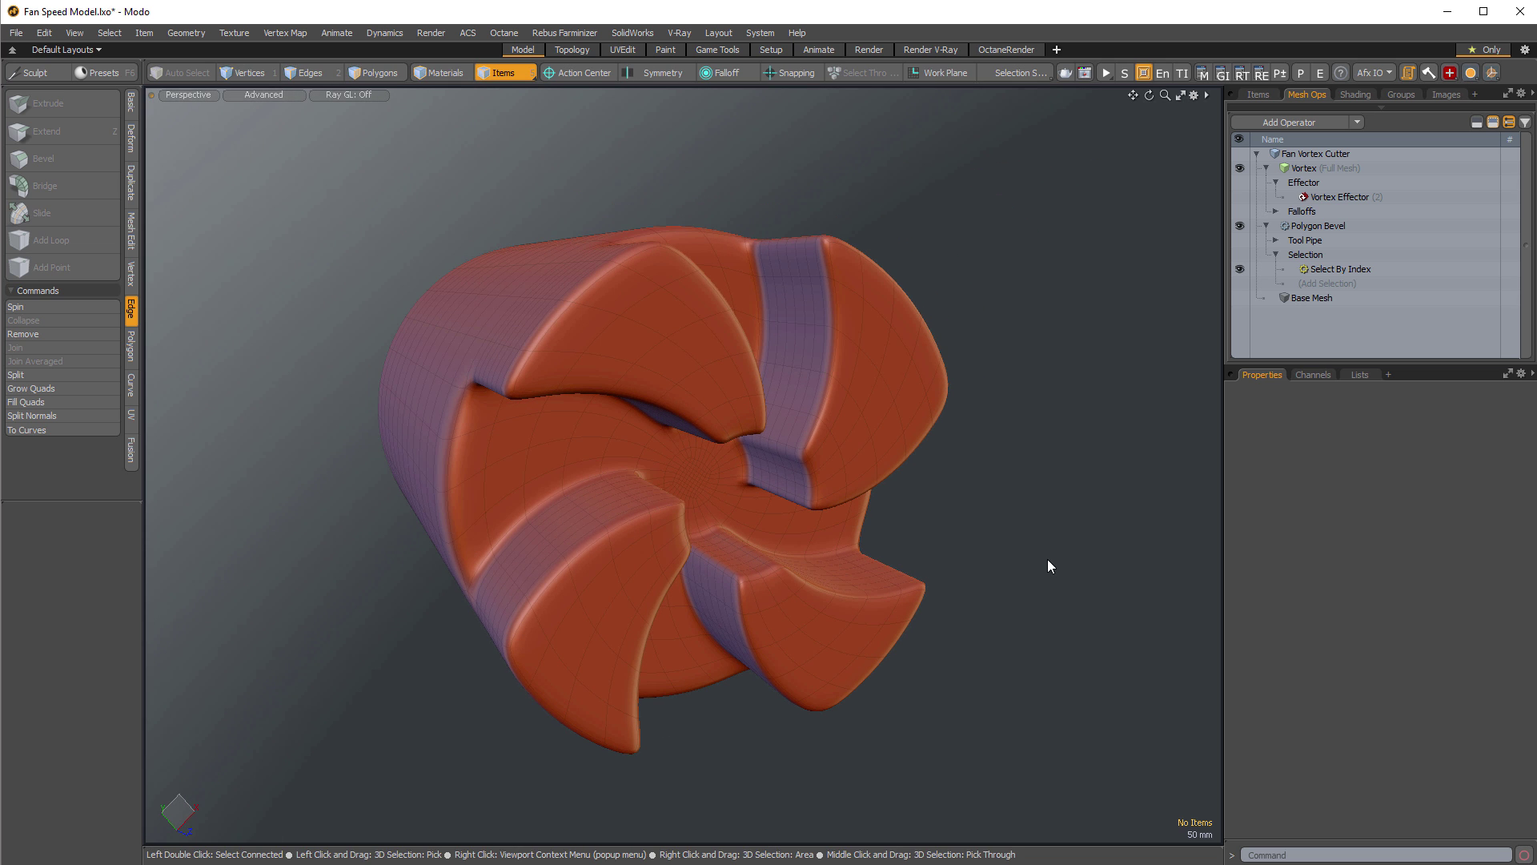
# Examine the Polygon Bevel's Select By Index polygons and the cutter's spiralled wedges from several angles.
pyautogui.click(1337, 271)
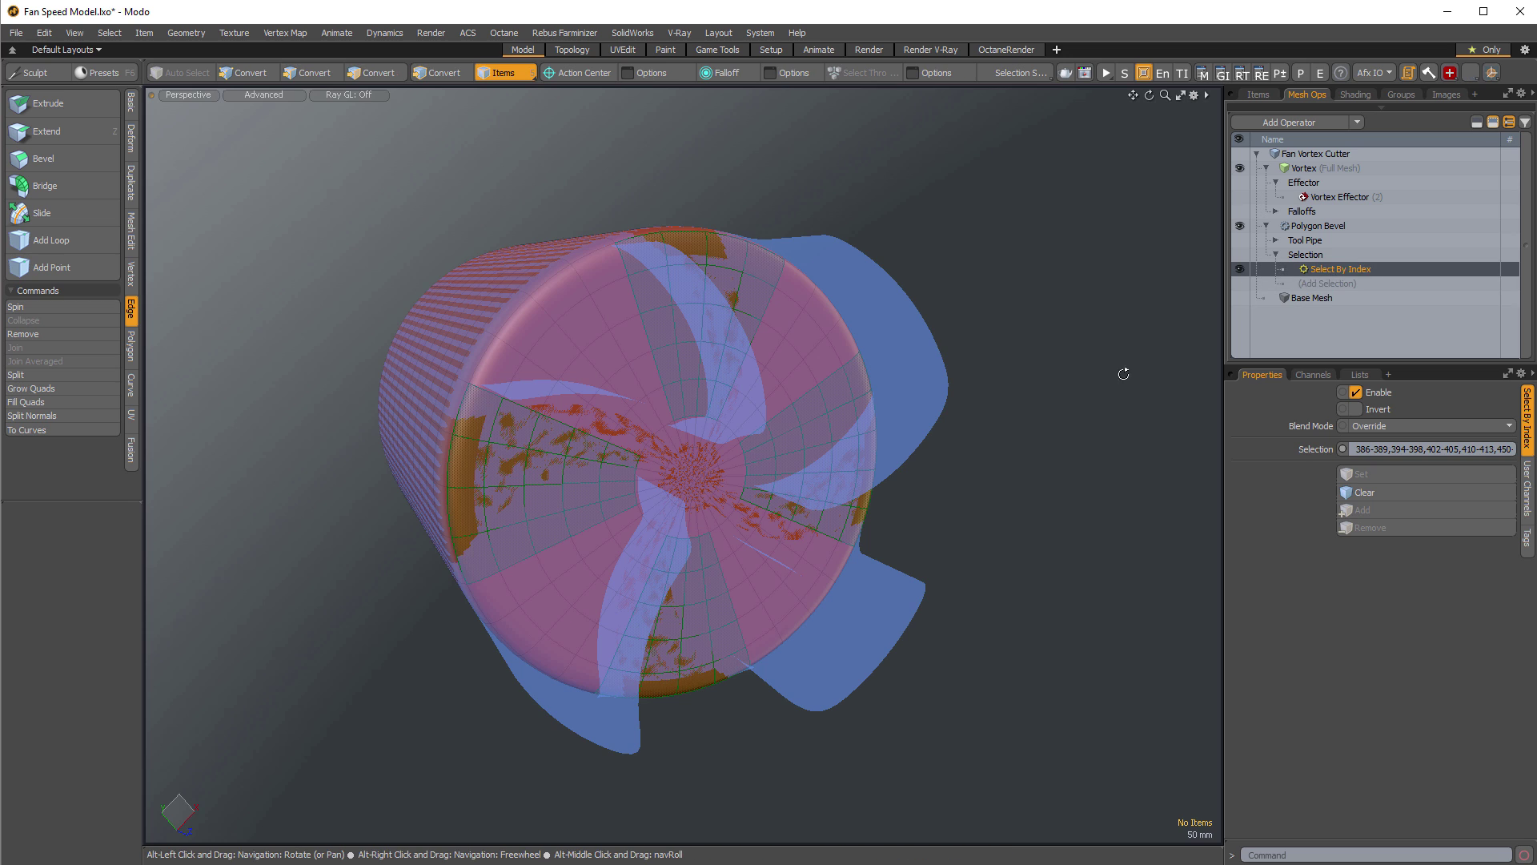
pyautogui.keyDown('alt'); pyautogui.moveTo(973, 543); pyautogui.dragTo(937, 513); pyautogui.keyUp('alt')
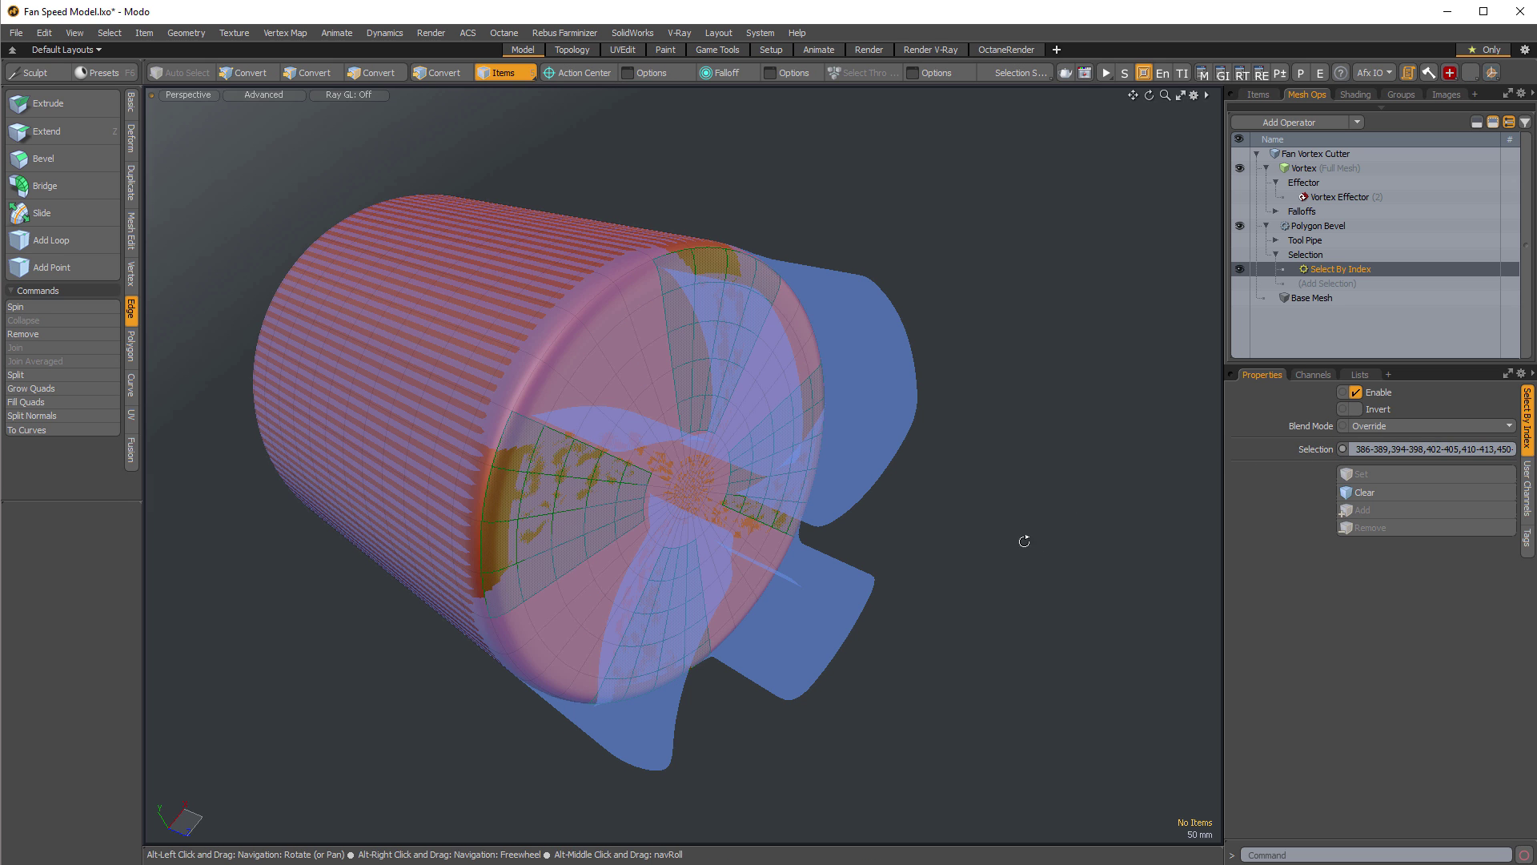
pyautogui.keyDown('alt'); pyautogui.moveTo(1022, 539); pyautogui.dragTo(898, 526); pyautogui.keyUp('alt')
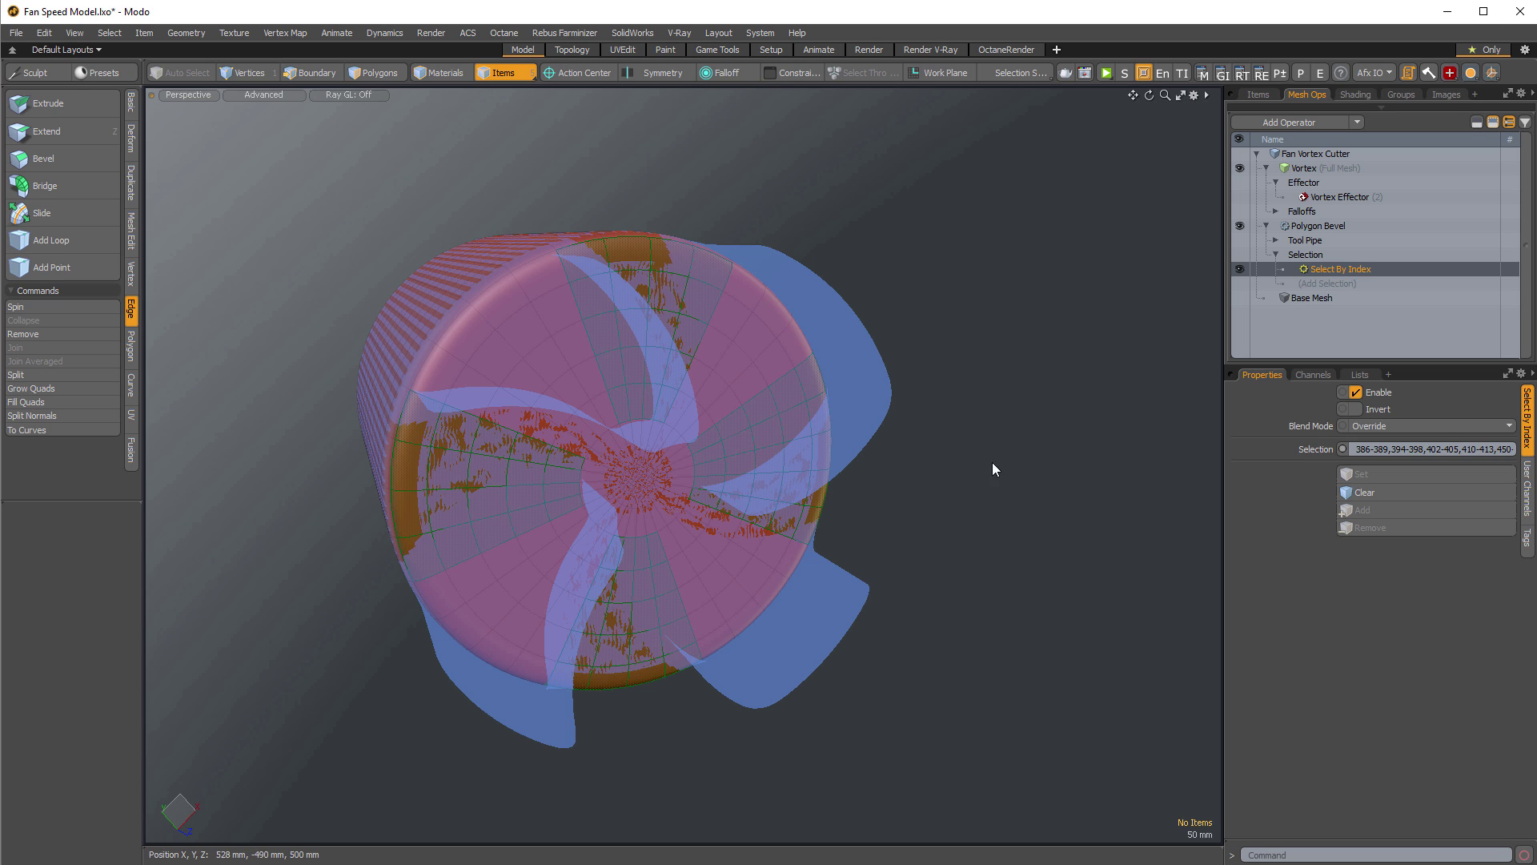
pyautogui.click(1326, 157)
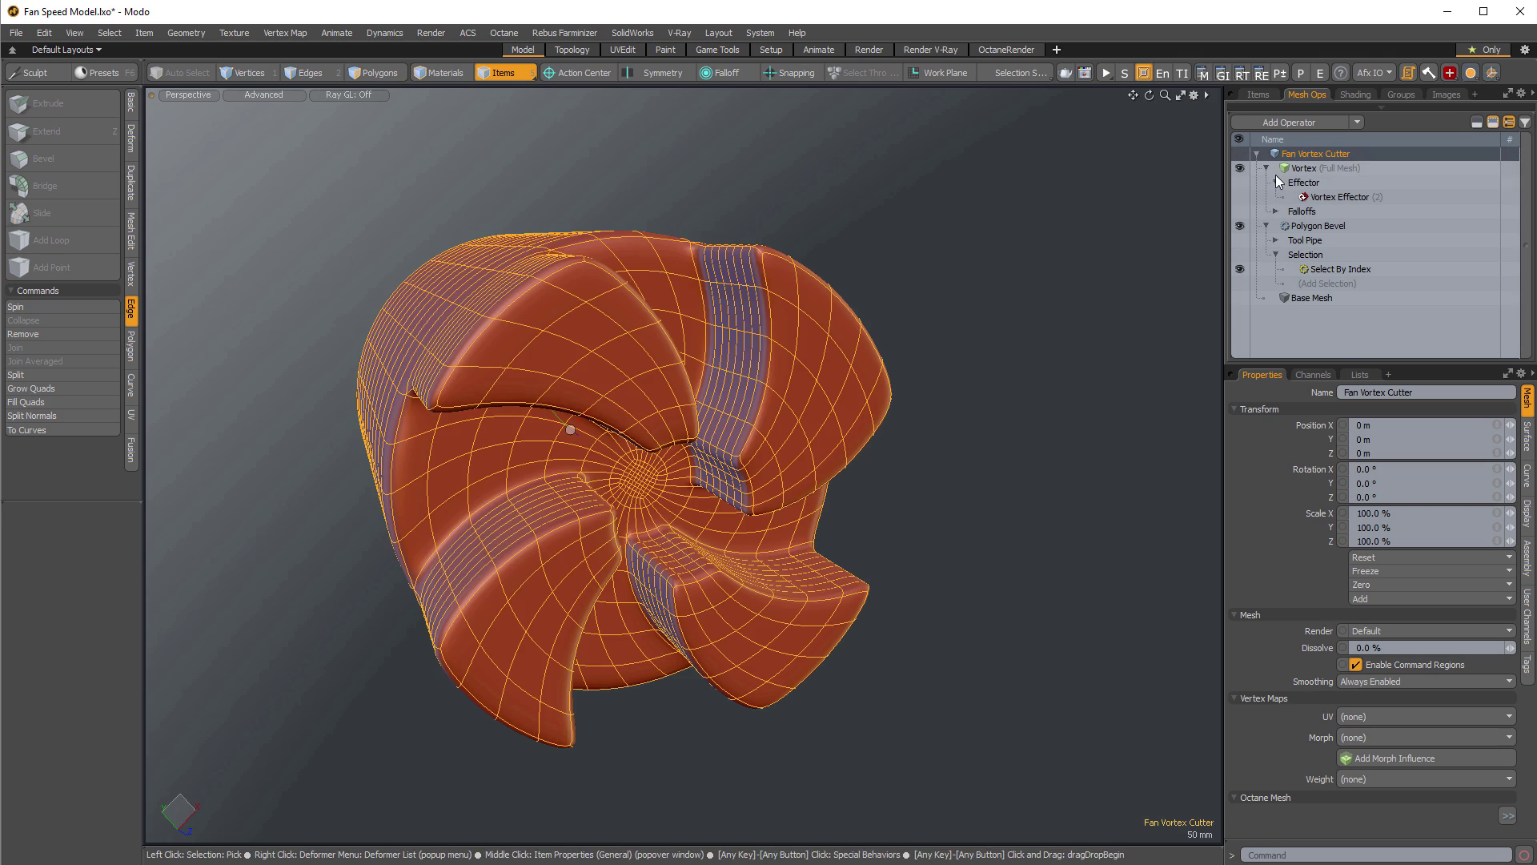
pyautogui.keyDown('alt'); pyautogui.moveTo(768, 553); pyautogui.dragTo(1079, 535); pyautogui.keyUp('alt')
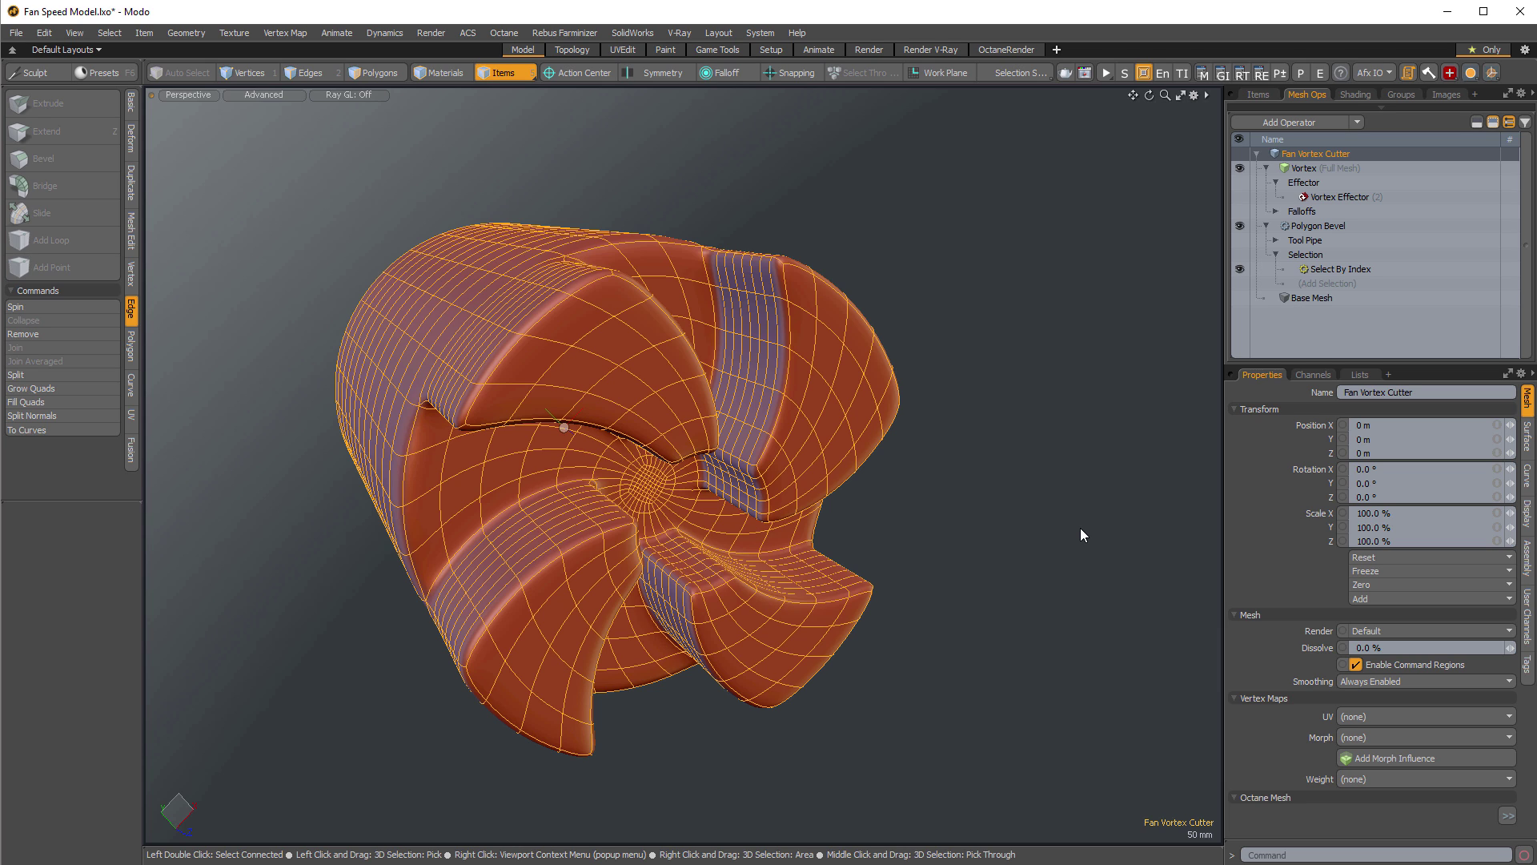
pyautogui.keyDown('alt'); pyautogui.moveTo(1002, 604); pyautogui.dragTo(800, 419); pyautogui.keyUp('alt')
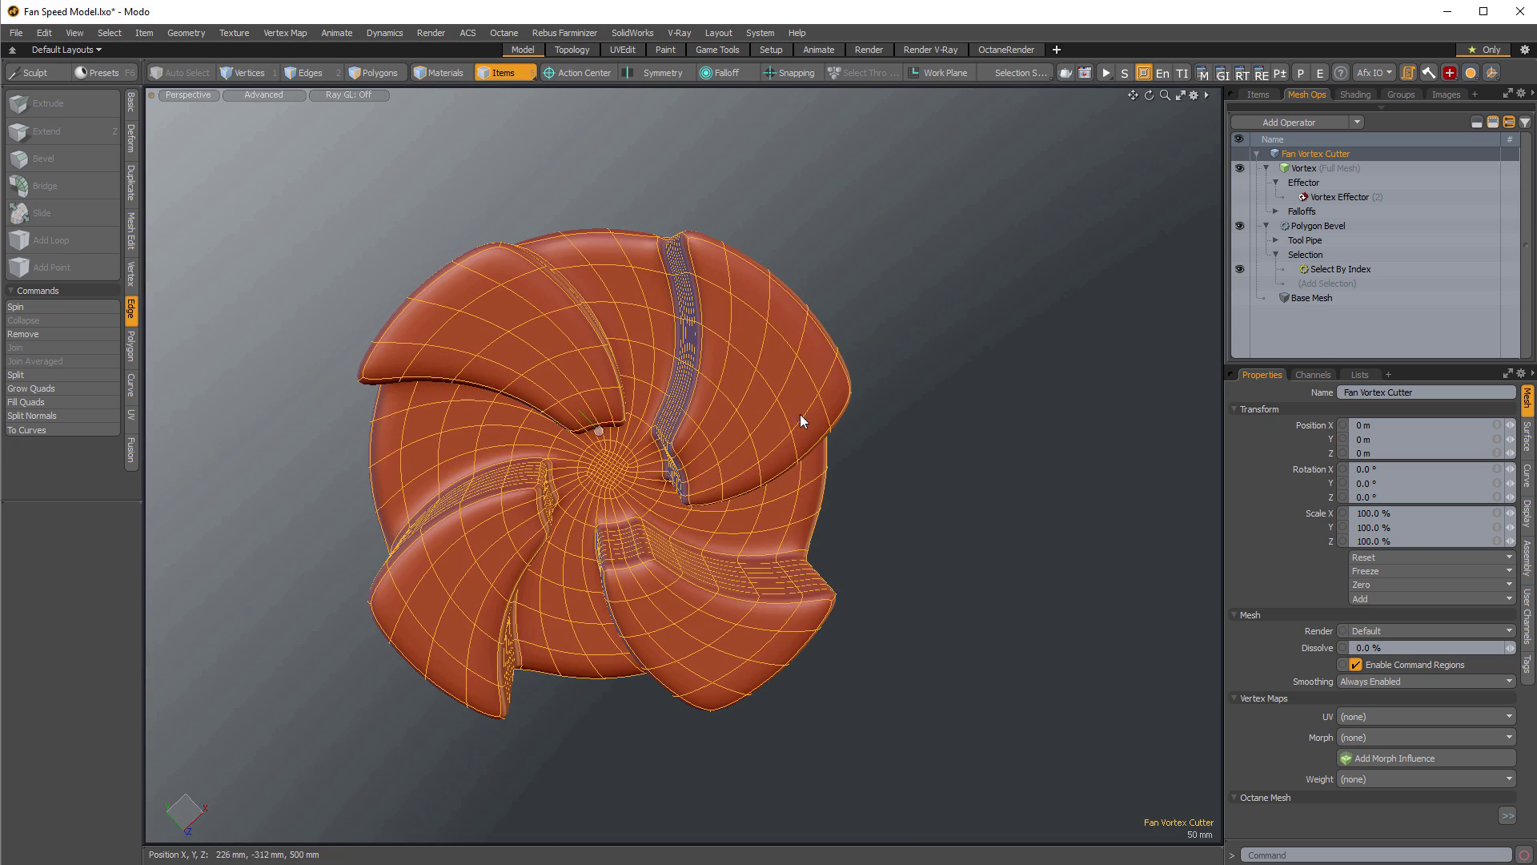
pyautogui.keyDown('alt'); pyautogui.moveTo(635, 647); pyautogui.dragTo(1033, 711); pyautogui.keyUp('alt')
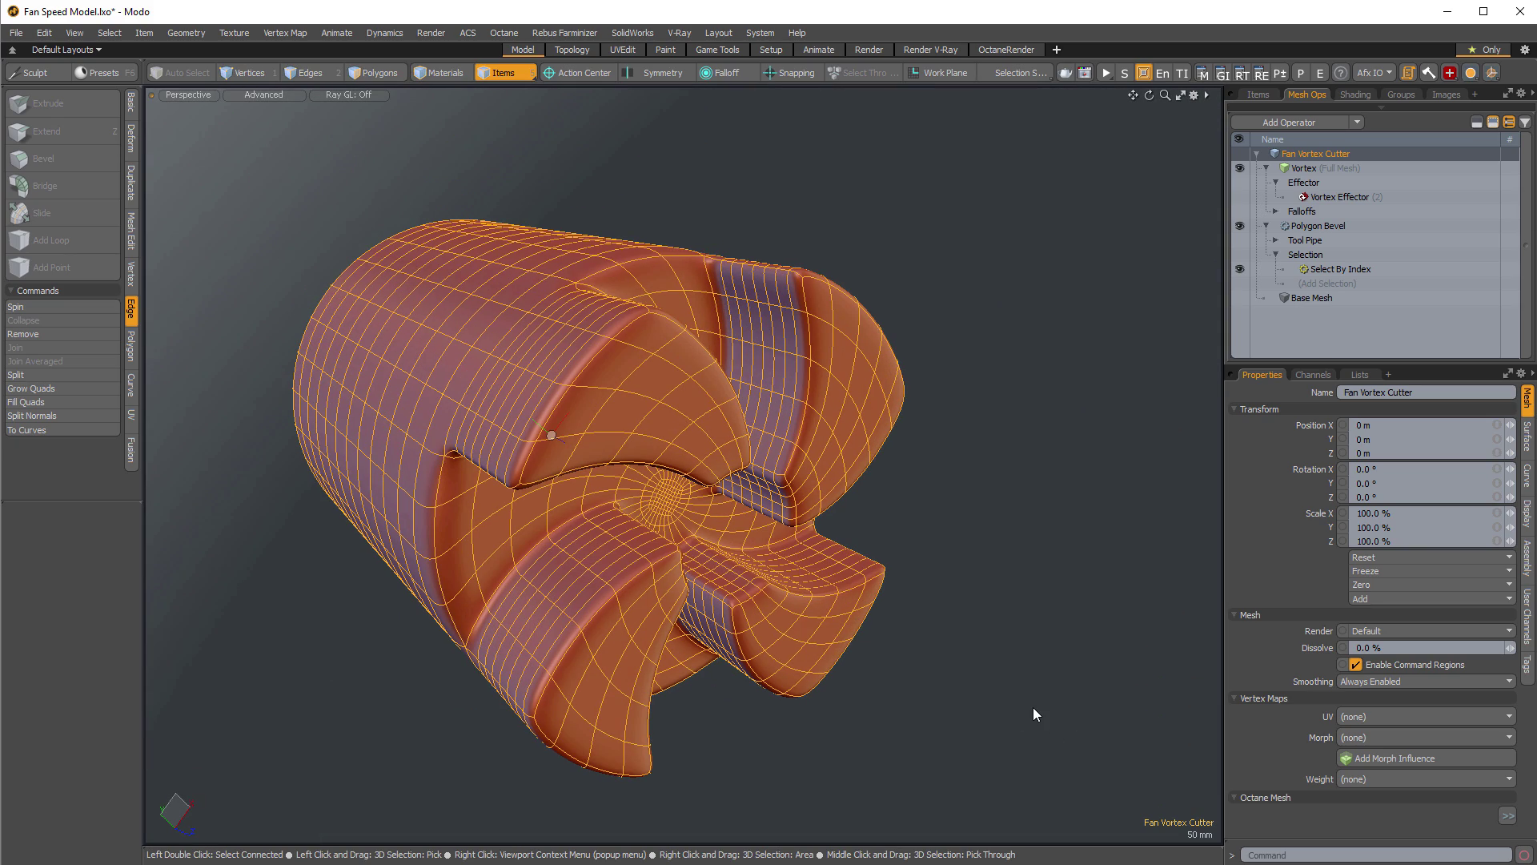
pyautogui.keyDown('alt'); pyautogui.moveTo(990, 549); pyautogui.dragTo(997, 560); pyautogui.keyUp('alt')
pyautogui.click(982, 540)
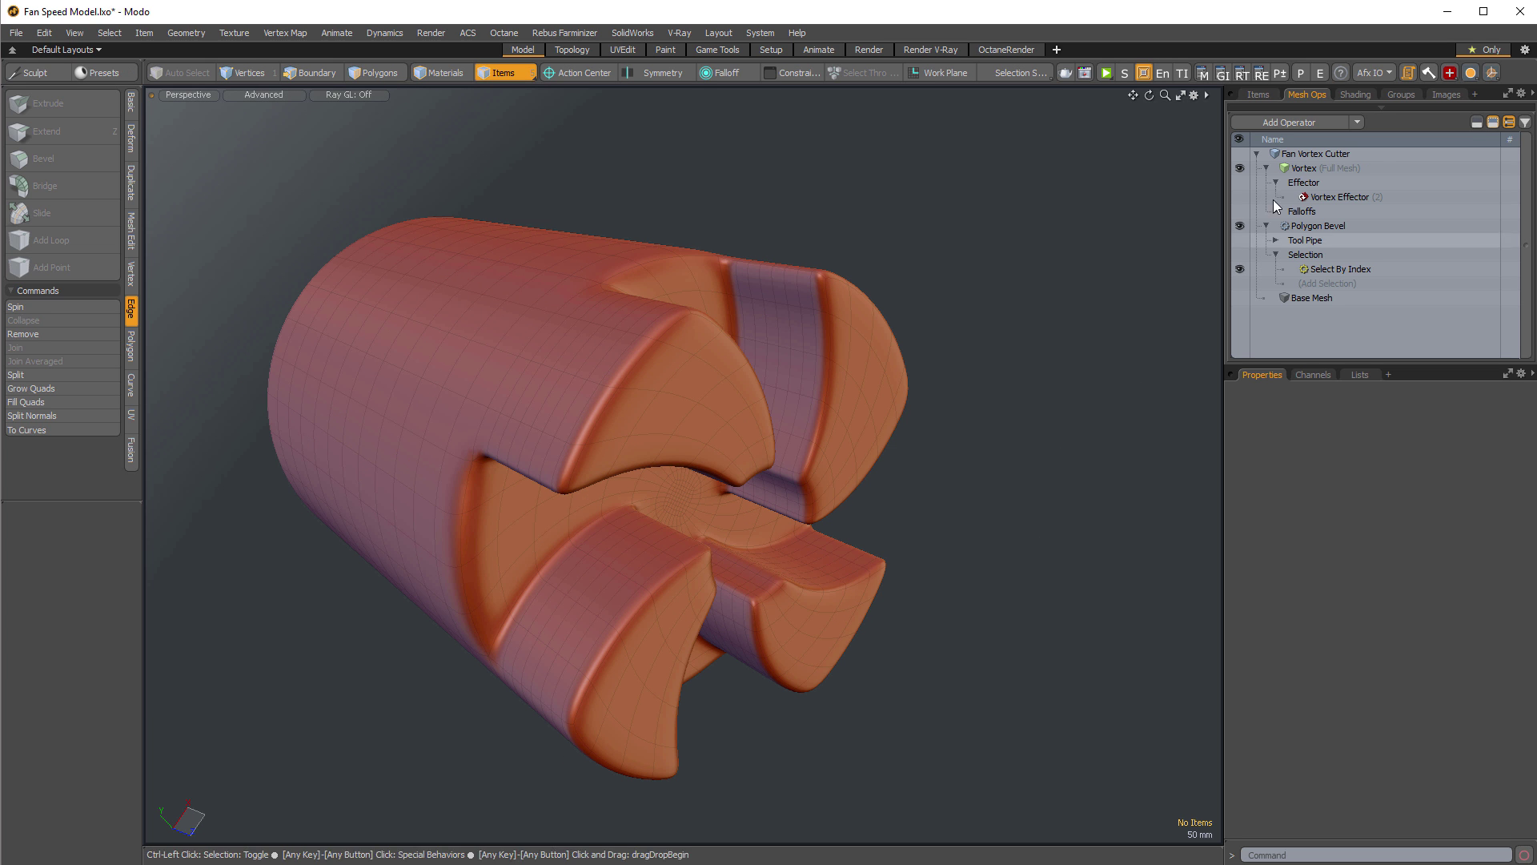
# Bring up the scene's item list and turn off Make Inactive Invisible for the viewport's inactive meshes.
pyautogui.press('o')
pyautogui.click(959, 214)
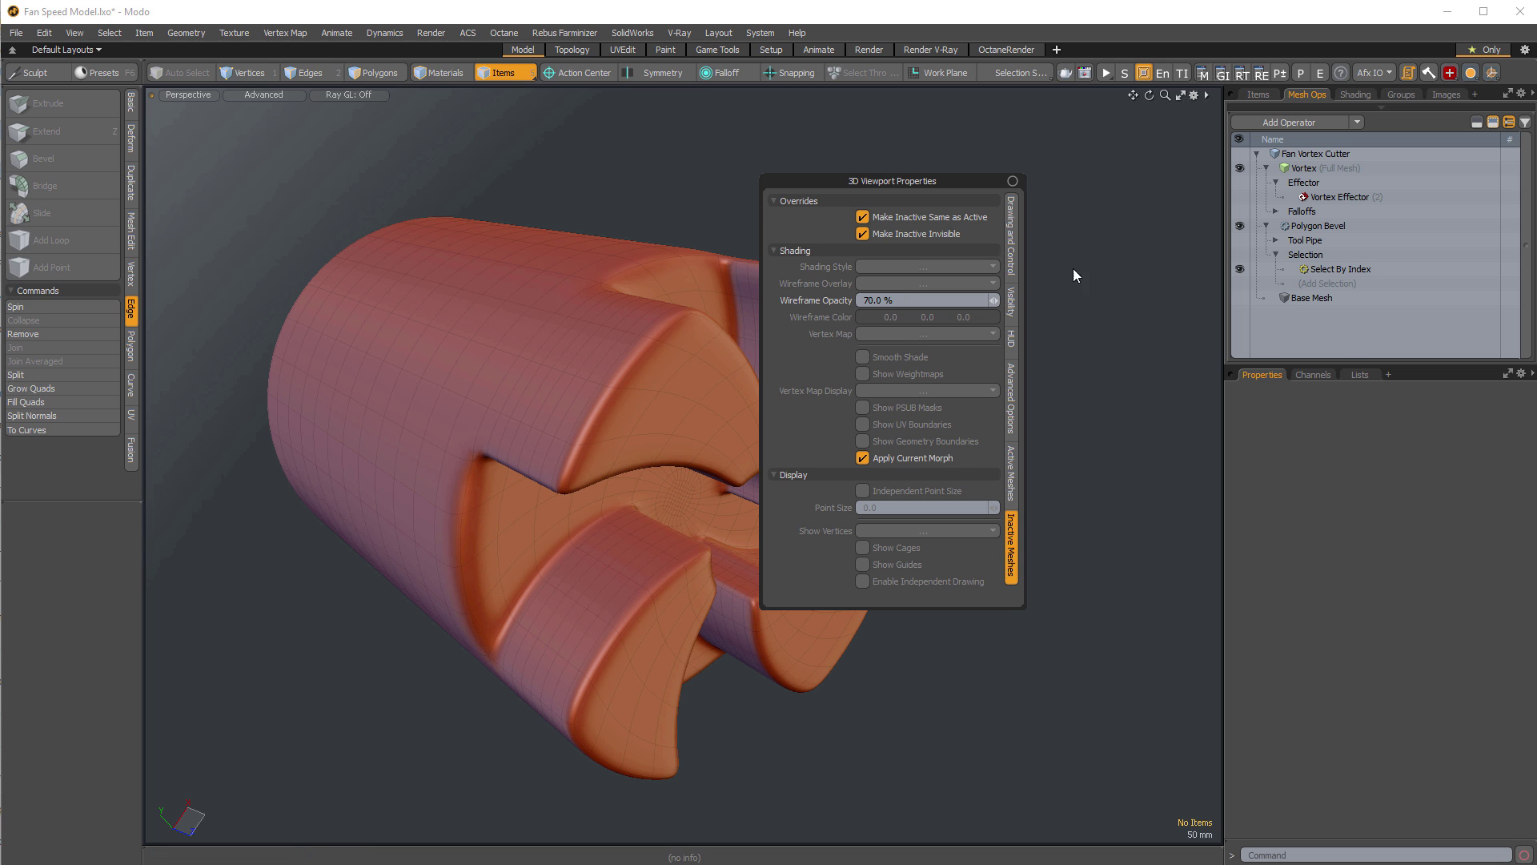
pyautogui.scroll(-4, 1075, 306)
pyautogui.keyDown('alt'); pyautogui.keyDown('shift'); pyautogui.moveTo(1111, 295); pyautogui.dragTo(1049, 305); pyautogui.keyUp('shift'); pyautogui.keyUp('alt')
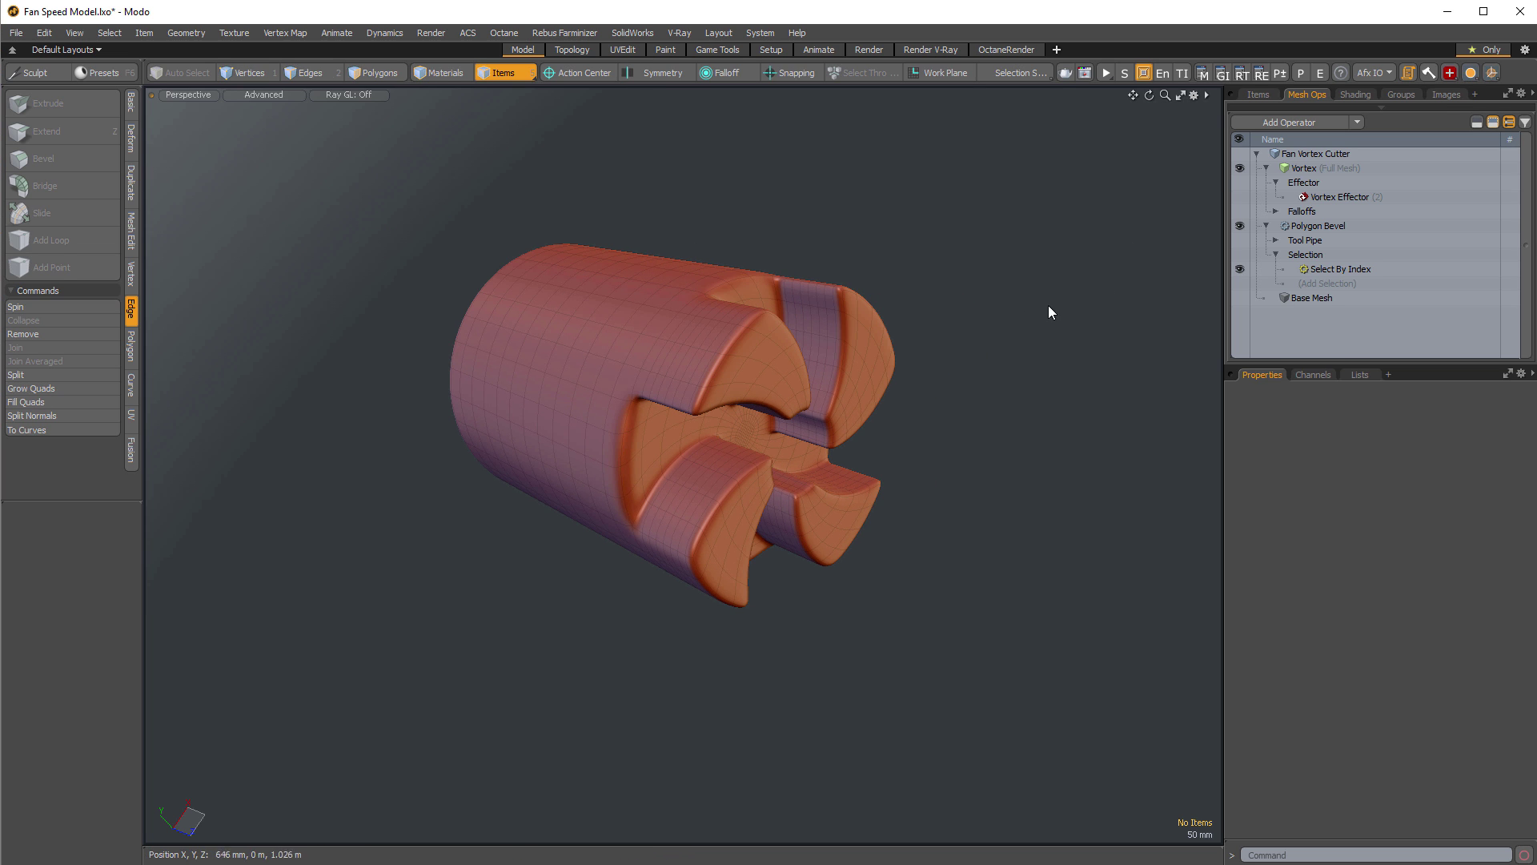
pyautogui.click(1254, 95)
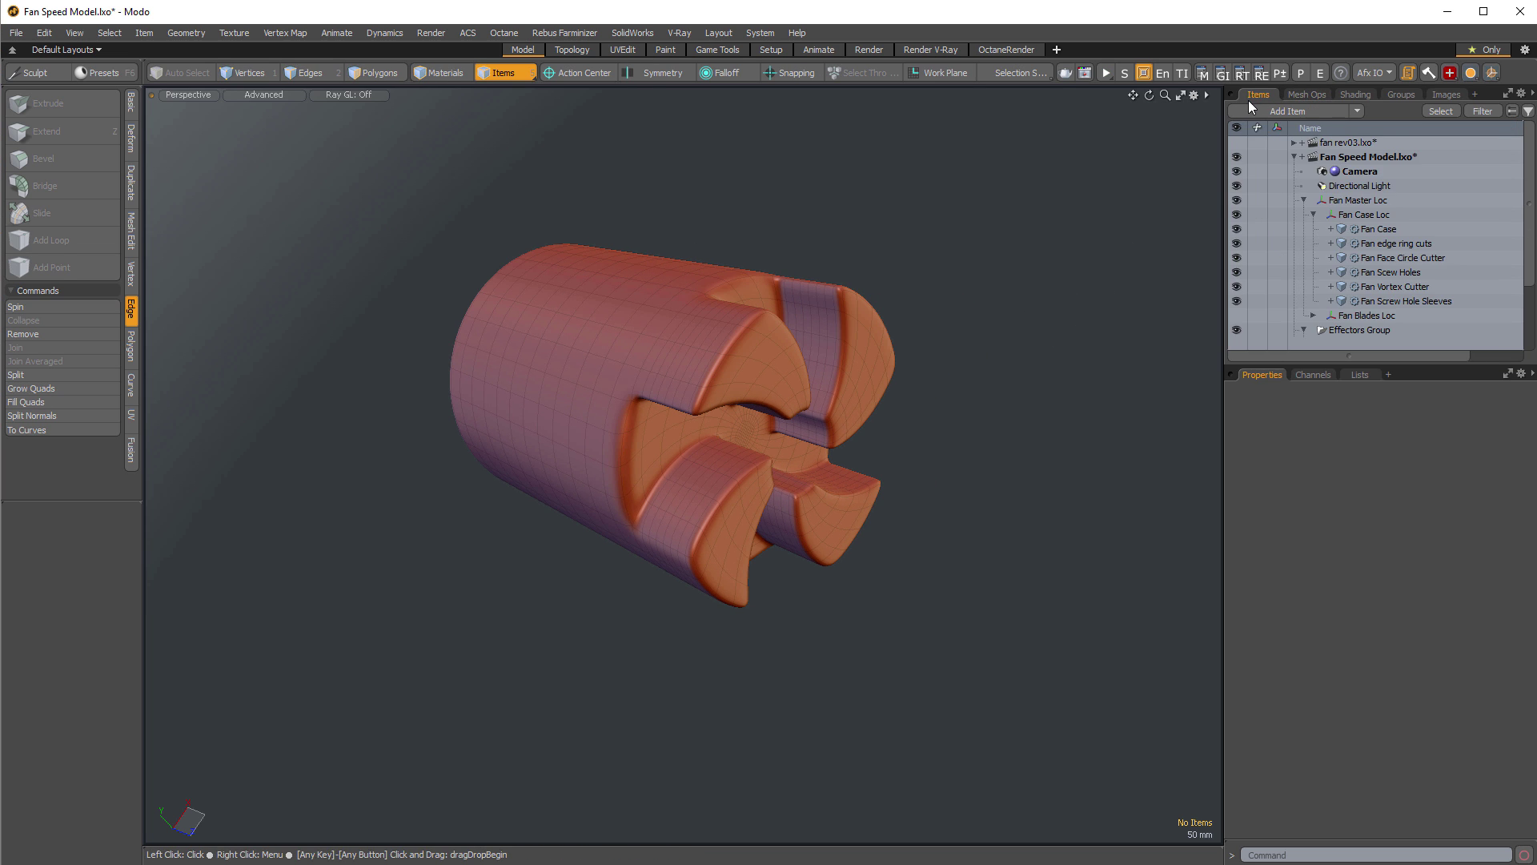
pyautogui.press('o')
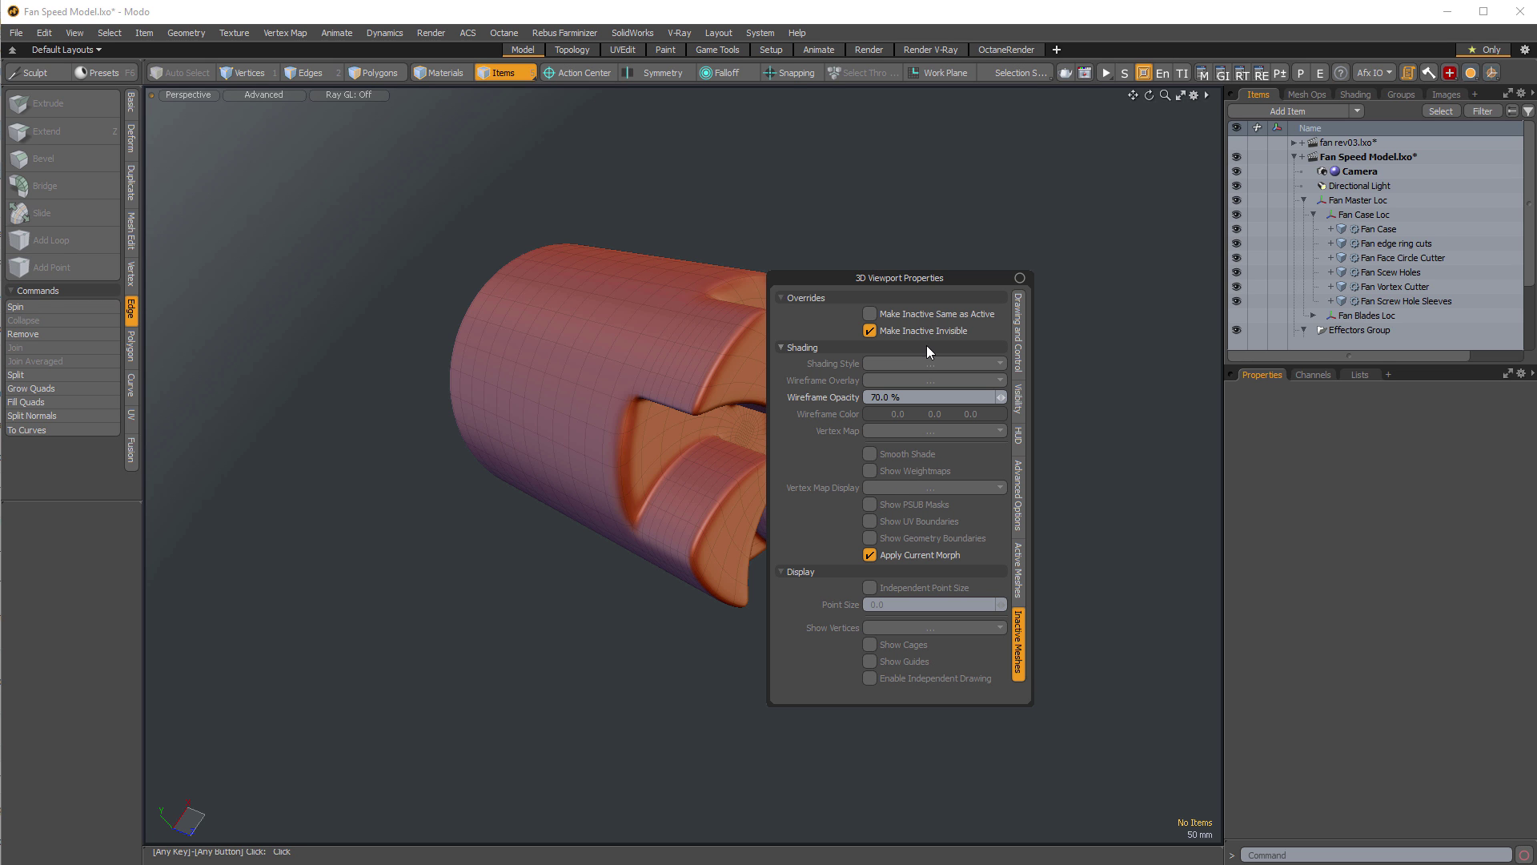
pyautogui.click(952, 332)
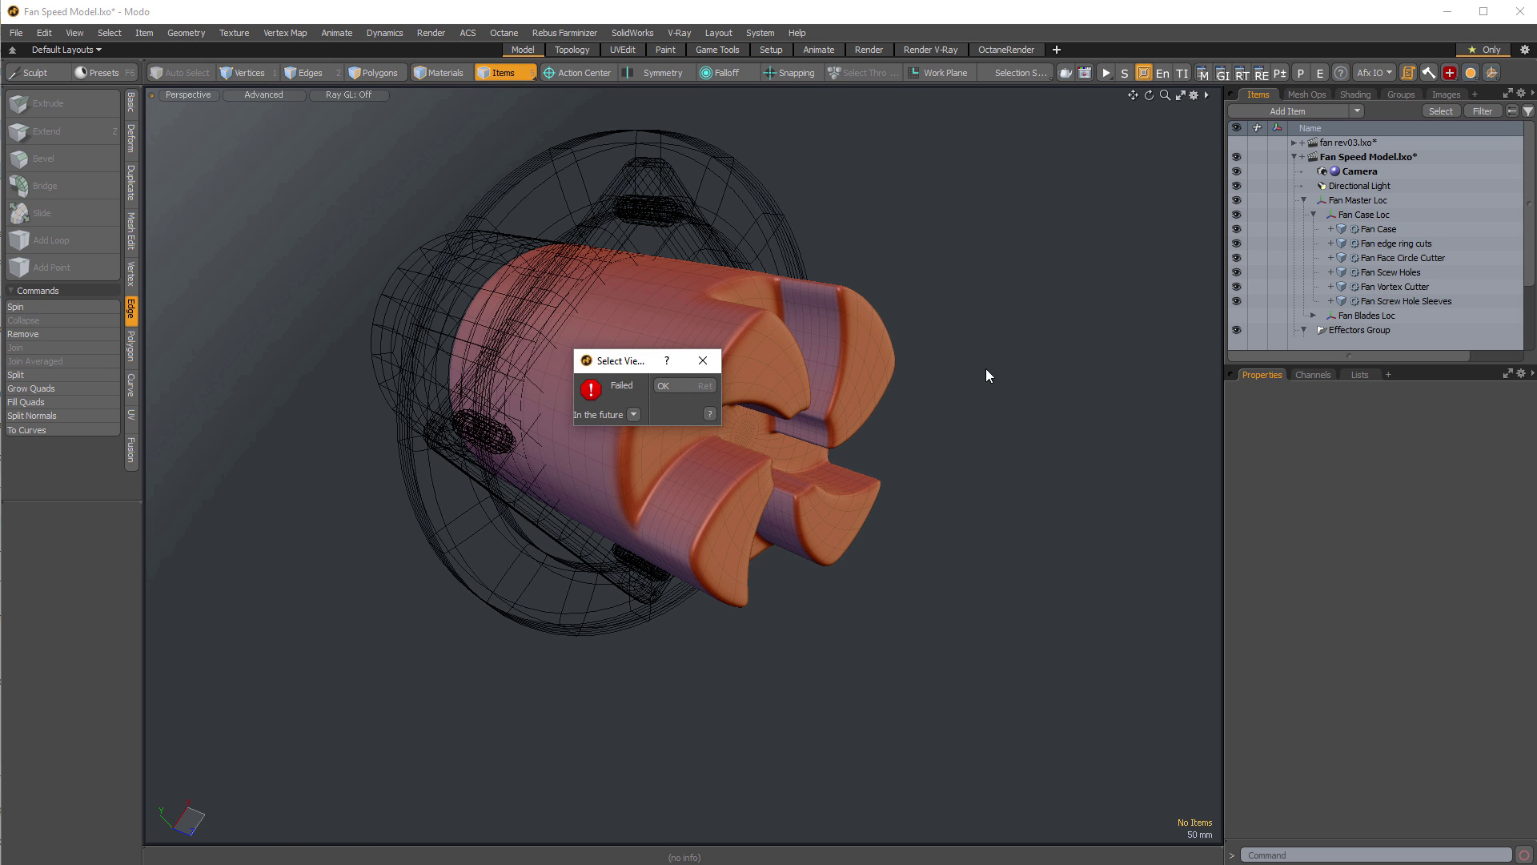
# Turn on Make Inactive Same as Active for the viewport and close its properties.
pyautogui.click(705, 388)
pyautogui.hotkey('ctrl', '3')
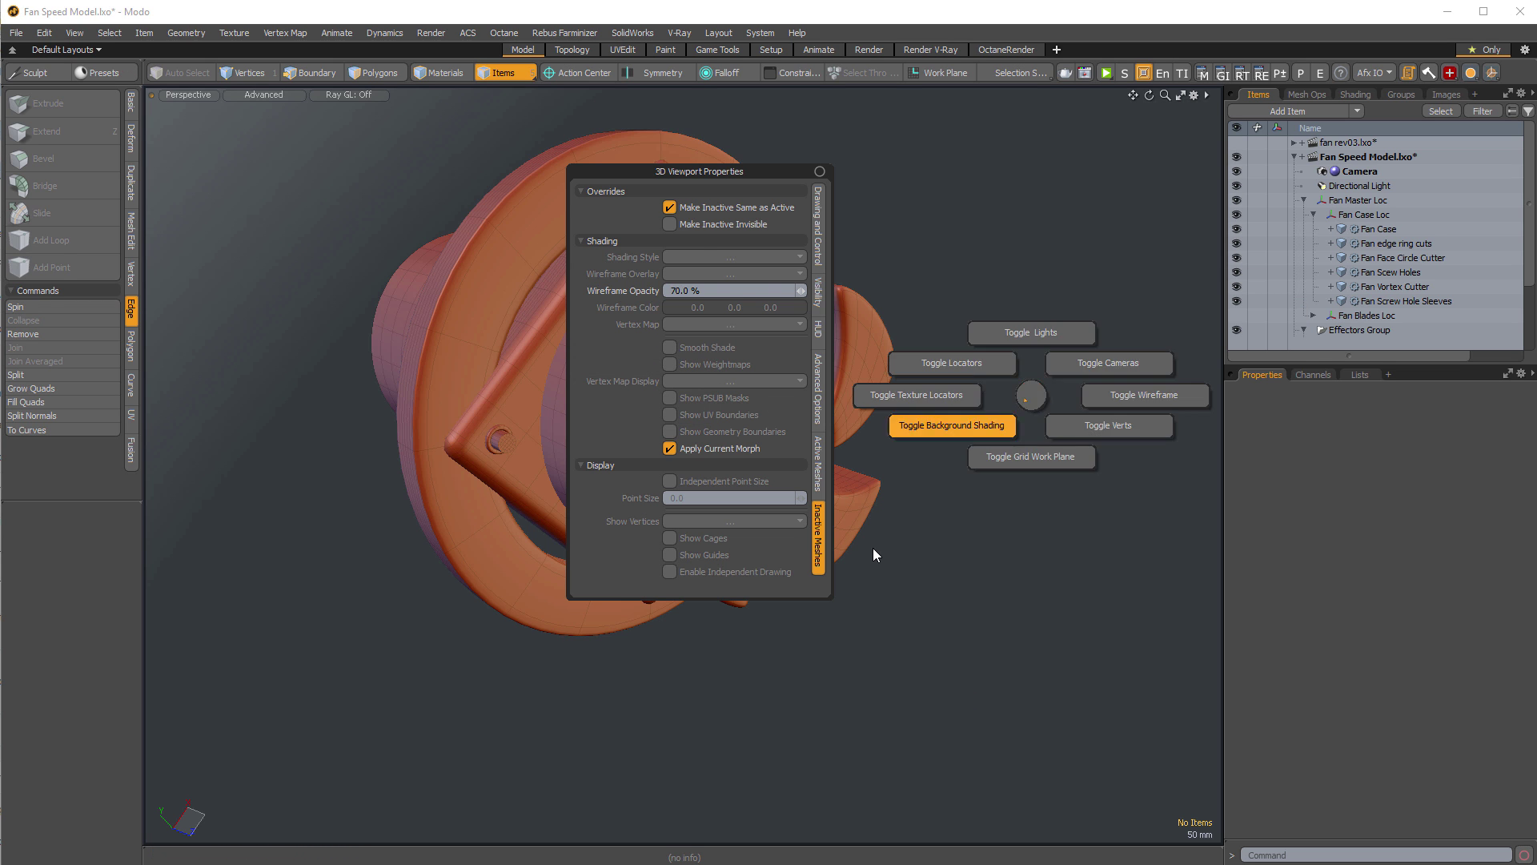
pyautogui.click(872, 550)
pyautogui.click(671, 207)
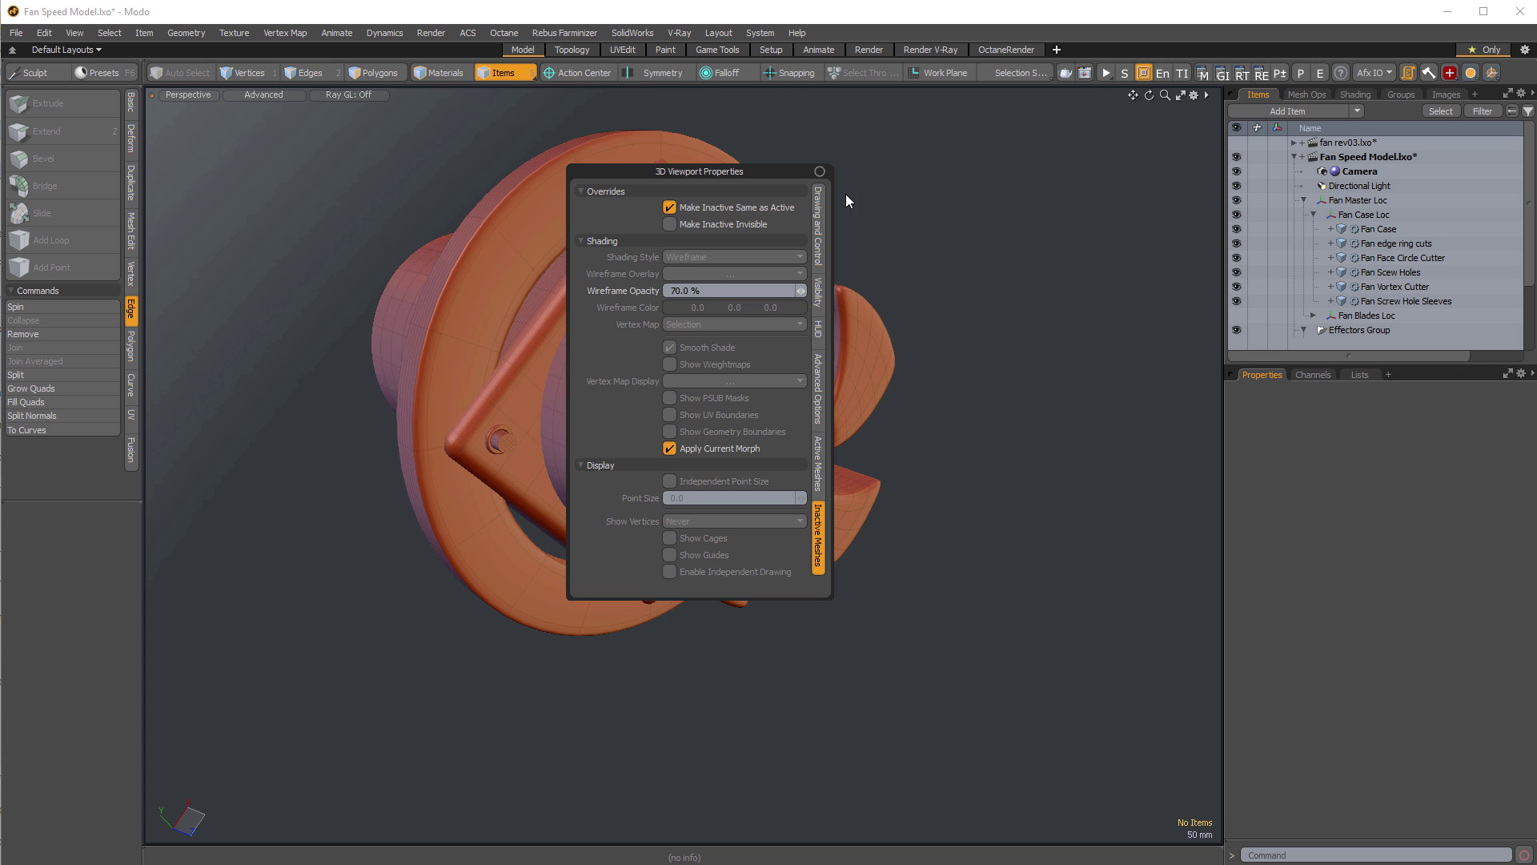
pyautogui.click(821, 171)
pyautogui.click(822, 171)
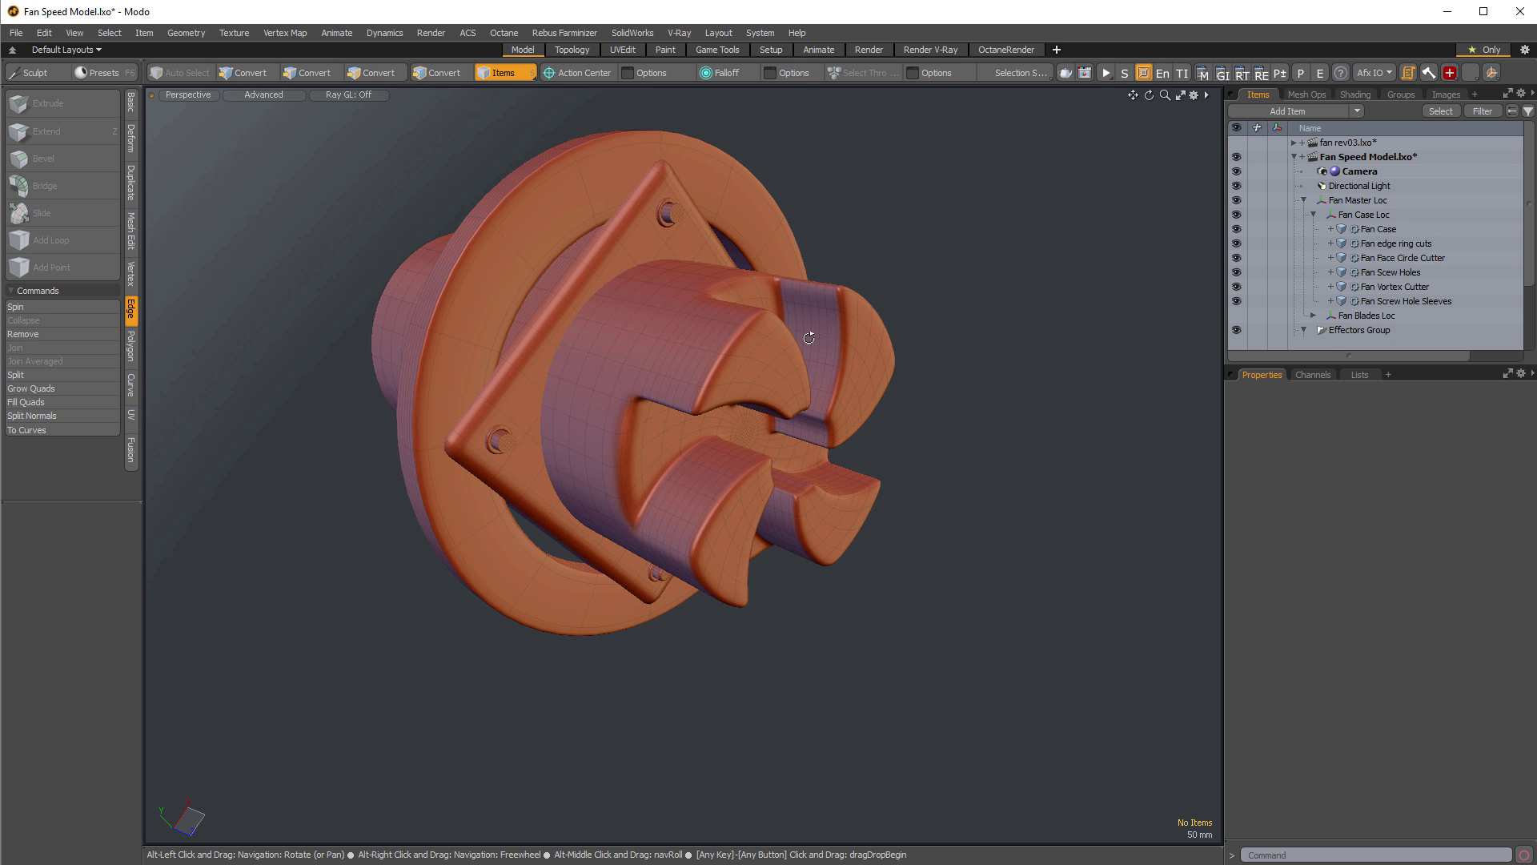
# Select the Fan Vortex Cutter among the case parts and view it from the side.
pyautogui.keyDown('alt'); pyautogui.moveTo(811, 335); pyautogui.dragTo(901, 346); pyautogui.keyUp('alt')
pyautogui.keyDown('alt'); pyautogui.keyDown('shift'); pyautogui.moveTo(901, 345); pyautogui.dragTo(788, 622); pyautogui.keyUp('shift'); pyautogui.keyUp('alt')
pyautogui.click(790, 469)
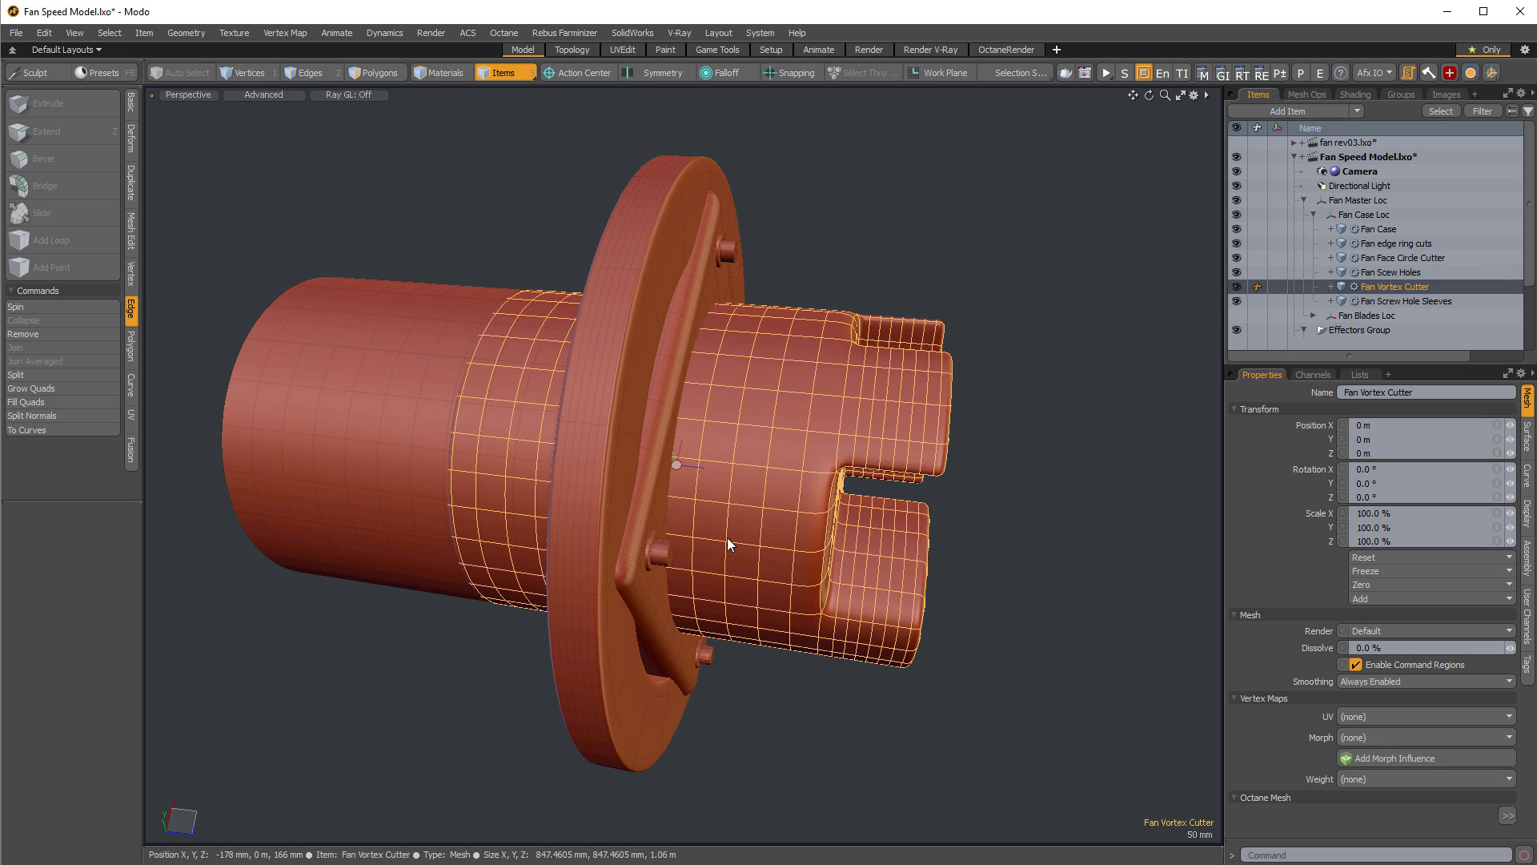
pyautogui.keyDown('alt'); pyautogui.moveTo(722, 552); pyautogui.dragTo(636, 579); pyautogui.keyUp('alt')
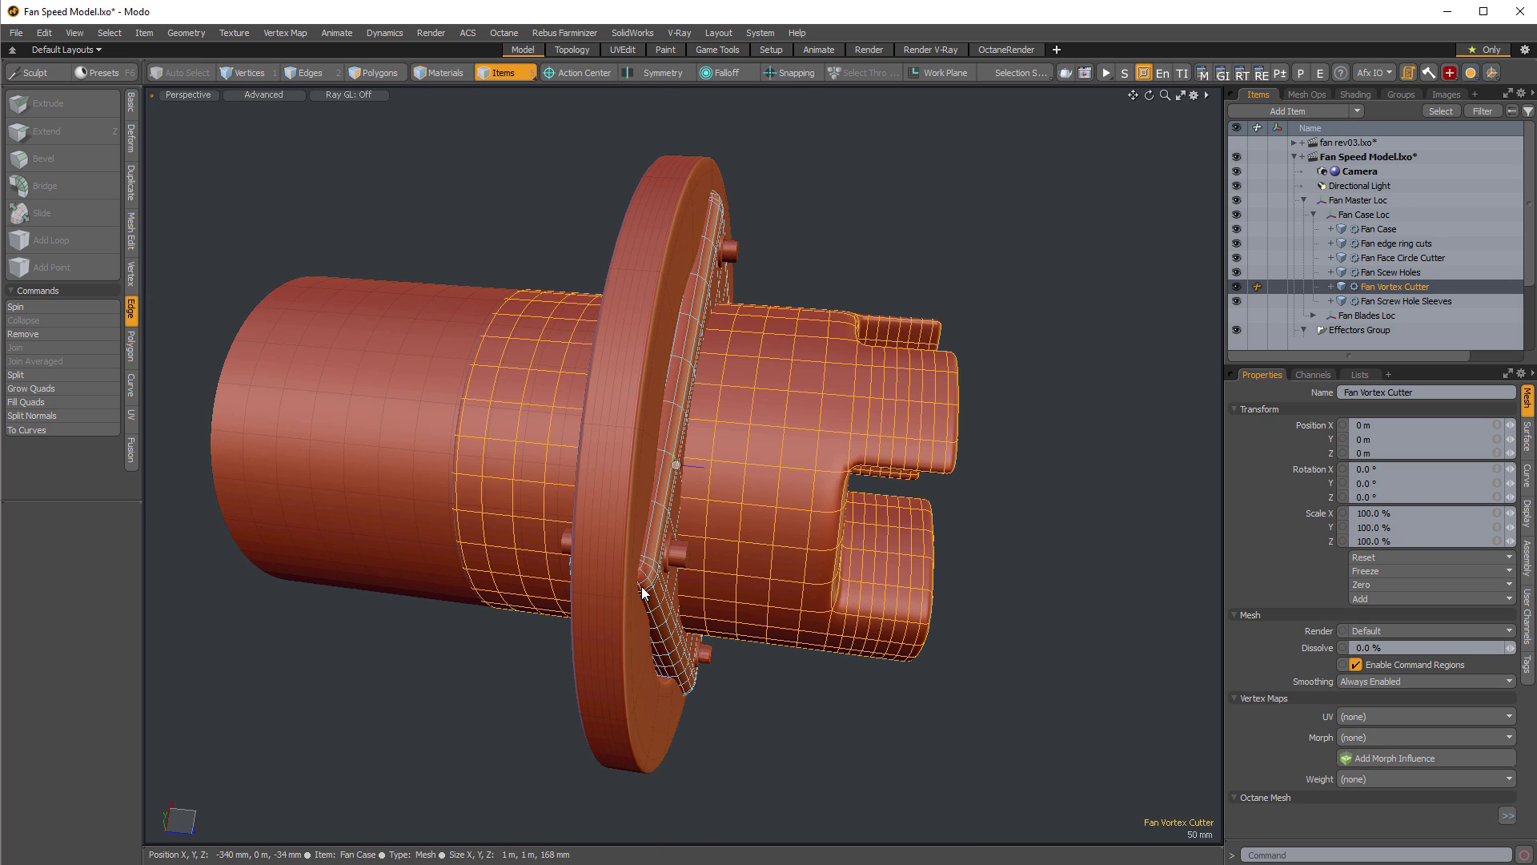
# Try rotating the Fan Vortex Cutter 180° about Z and undo it.
pyautogui.press('e')
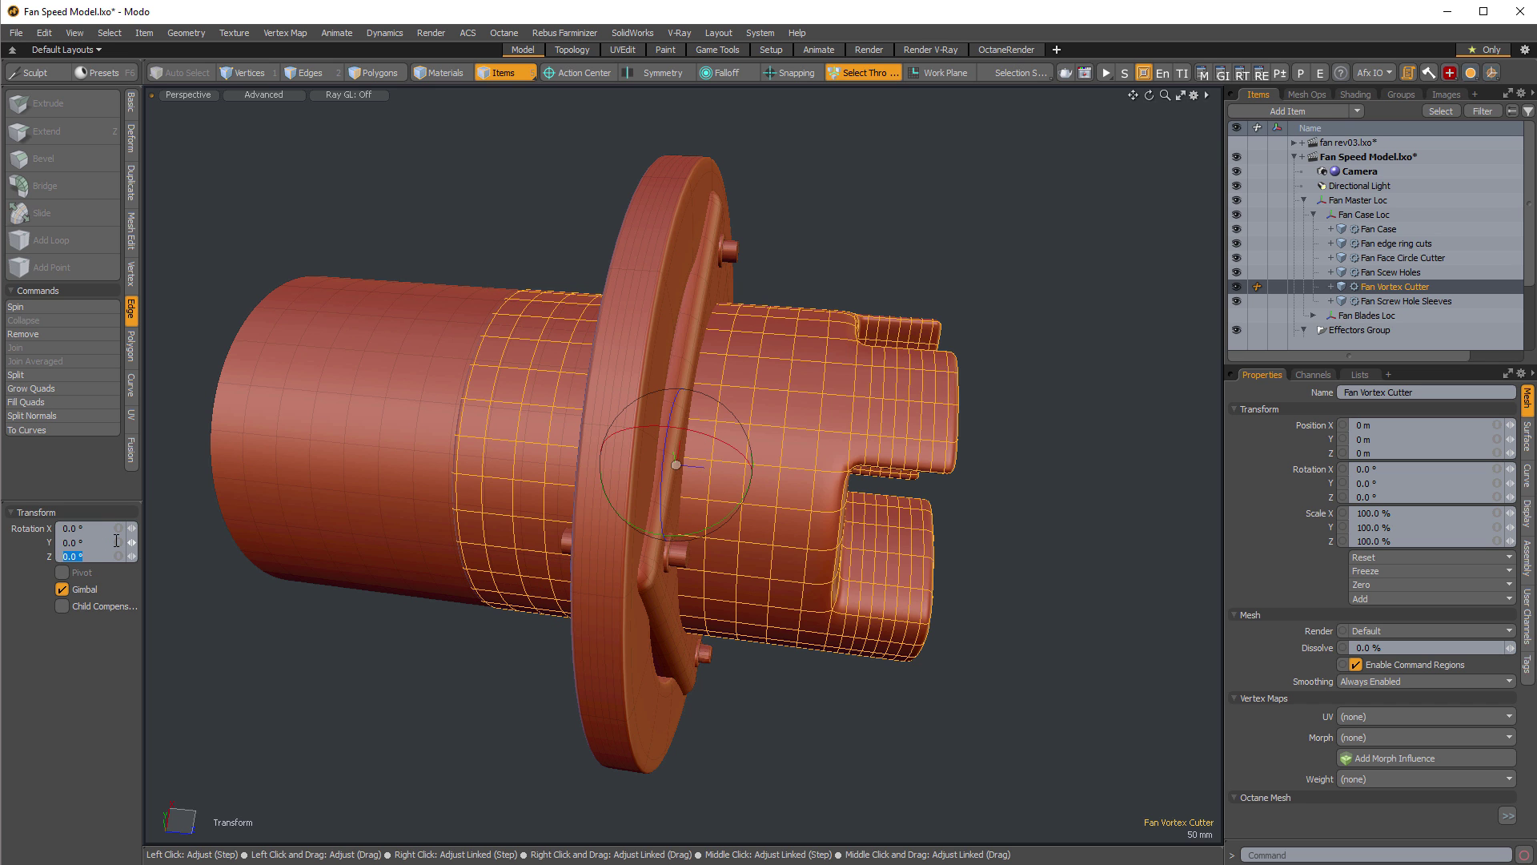
pyautogui.press('Return')
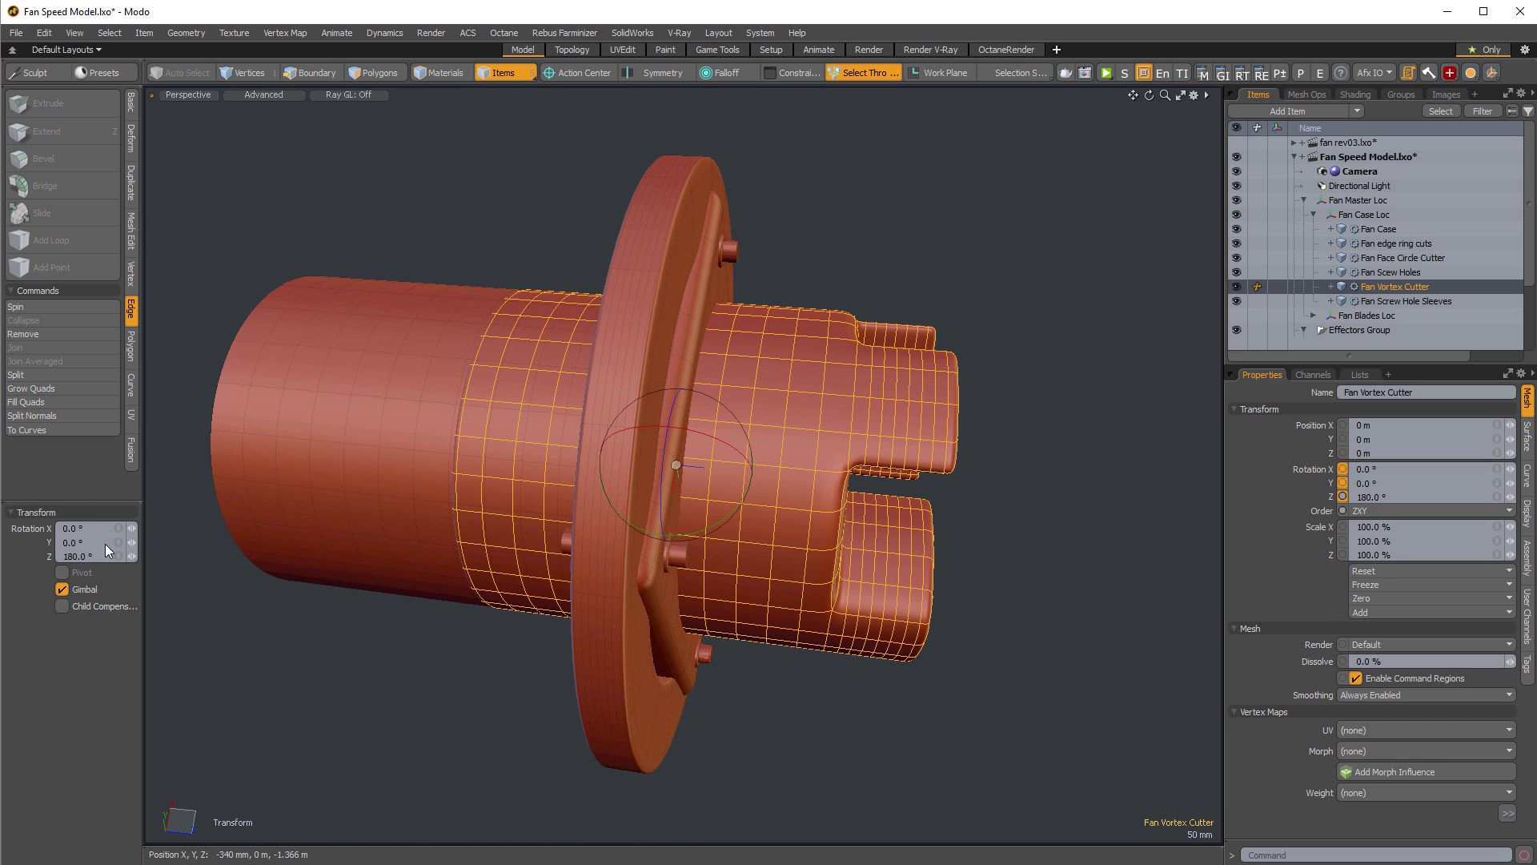
pyautogui.hotkey('ctrl', 'z')
# Rotate the Fan Vortex Cutter 180° about X so its wedges face the opposite way.
pyautogui.click(91, 529)
pyautogui.write('180')
pyautogui.press('Return')
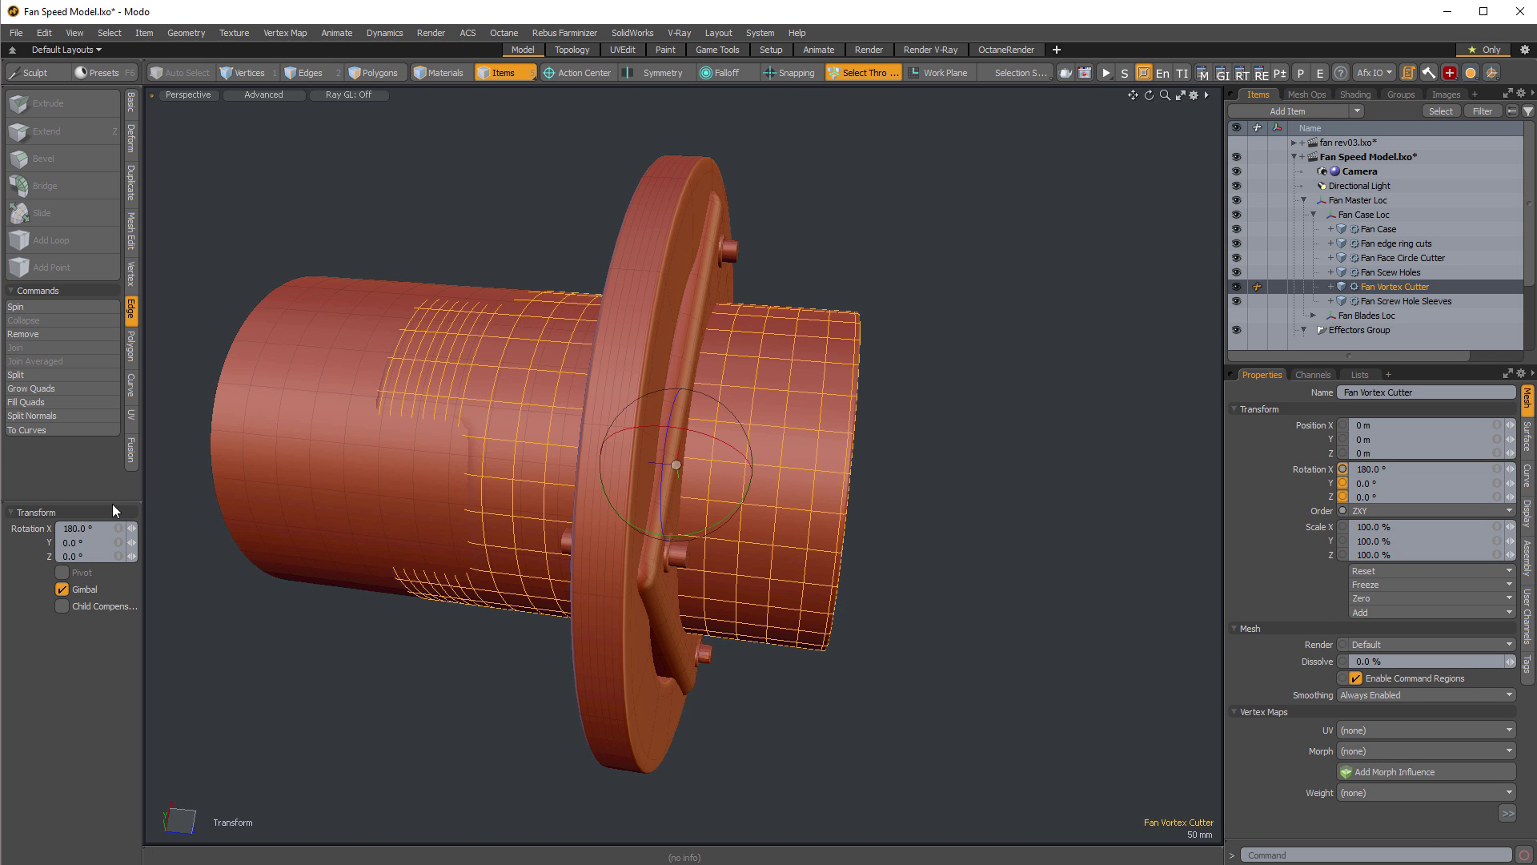
# Move the Fan Vortex Cutter along Z to about 693 mm so its wedges run into the fan case.
pyautogui.moveTo(735, 472); pyautogui.dragTo(1009, 496)
pyautogui.keyDown('alt'); pyautogui.moveTo(789, 577); pyautogui.dragTo(472, 654); pyautogui.keyUp('alt')
pyautogui.scroll(-2, 553, 625)
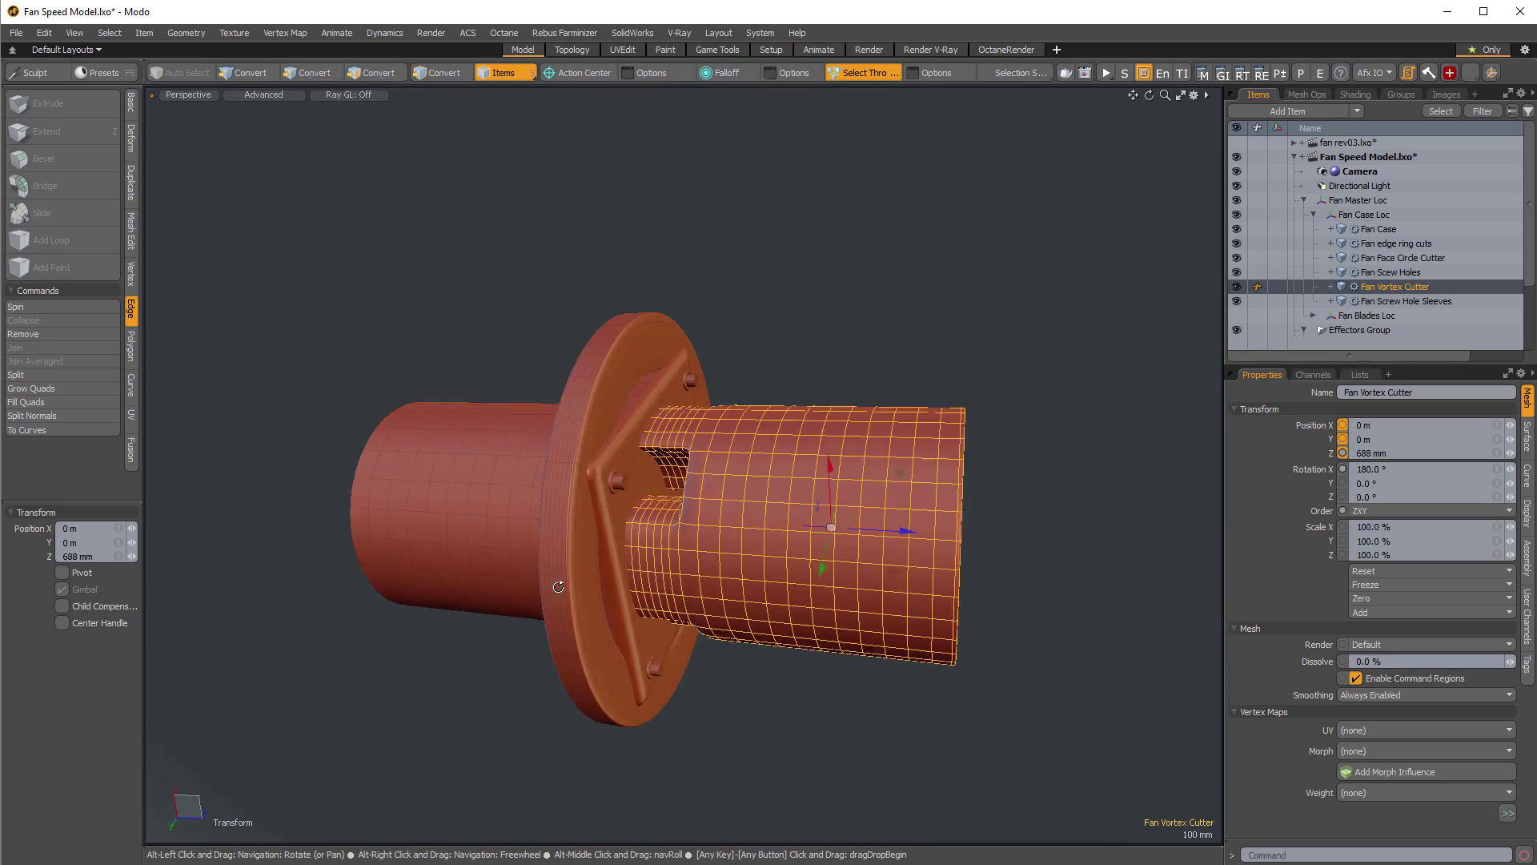
pyautogui.keyDown('alt'); pyautogui.moveTo(560, 584); pyautogui.dragTo(586, 483); pyautogui.keyUp('alt')
pyautogui.moveTo(904, 472)
pyautogui.mouseDown()
pyautogui.moveTo(989, 473)
pyautogui.moveTo(913, 474)
pyautogui.mouseUp()
pyautogui.moveTo(916, 527); pyautogui.dragTo(905, 526)
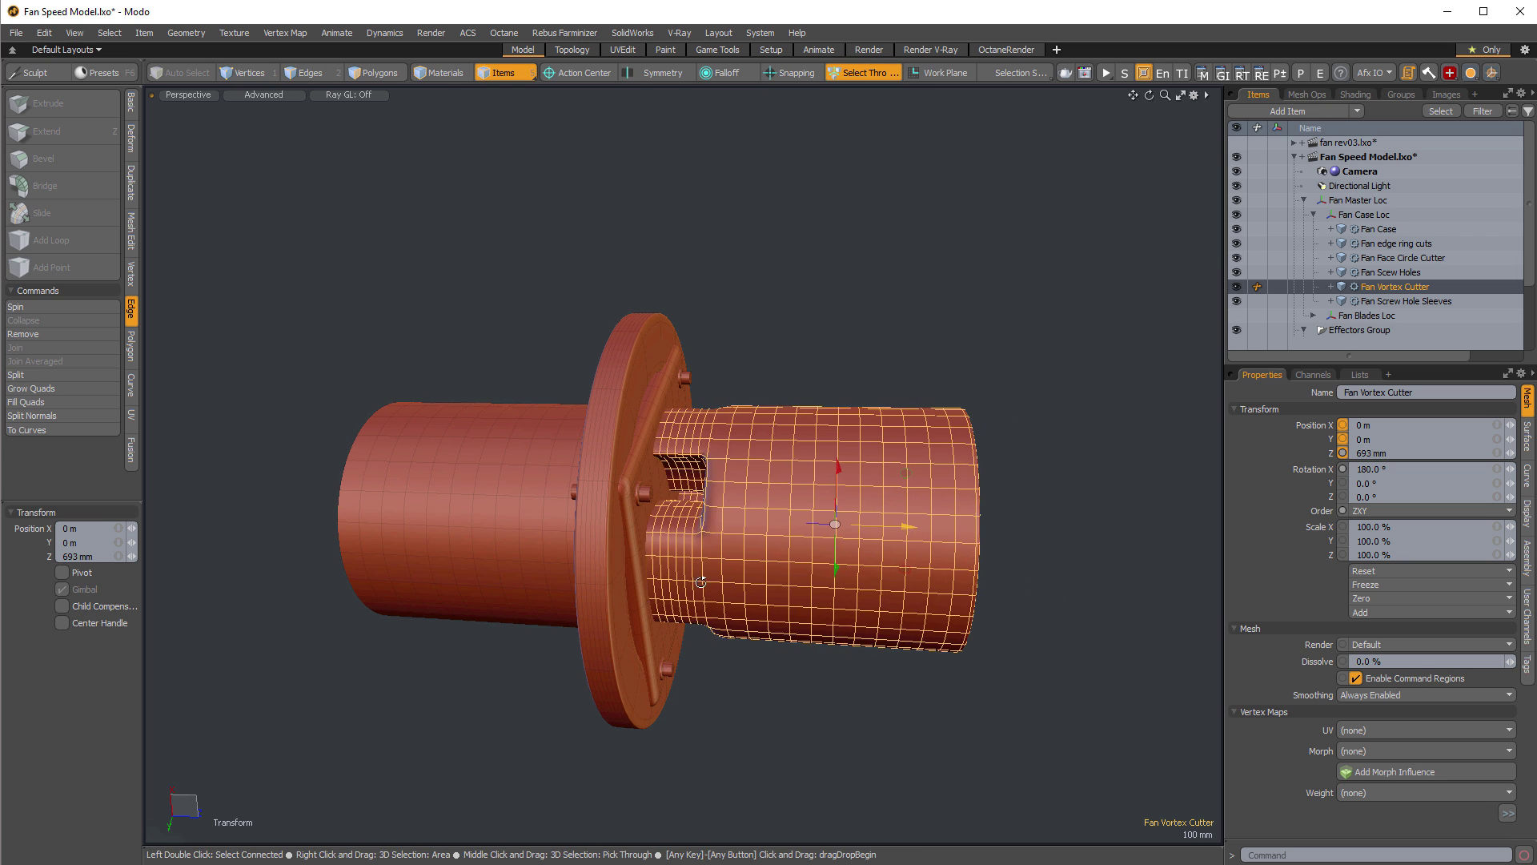
pyautogui.keyDown('alt'); pyautogui.moveTo(633, 456); pyautogui.dragTo(724, 456); pyautogui.keyUp('alt')
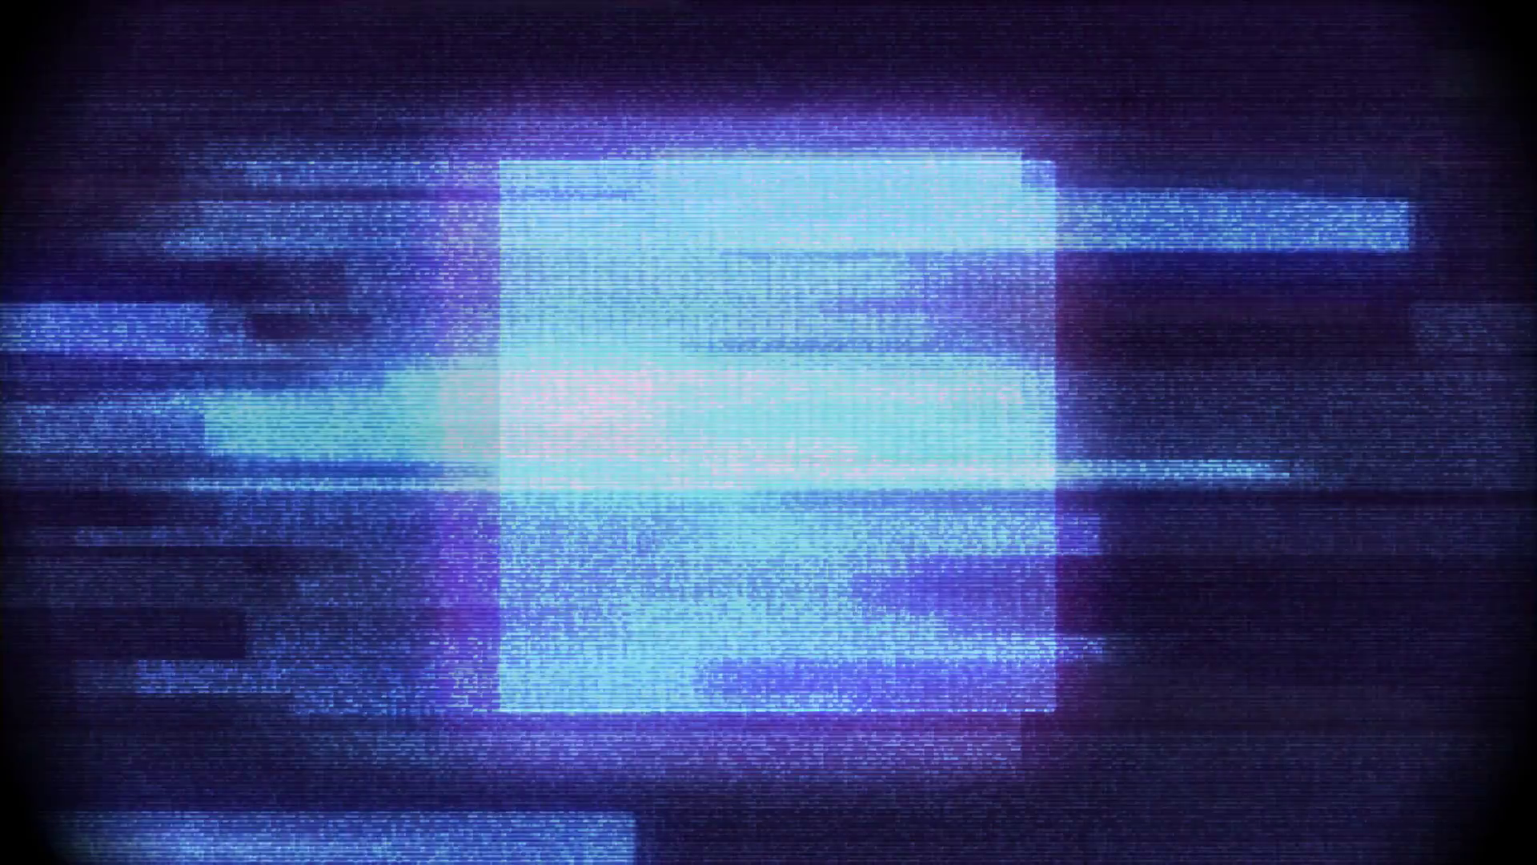